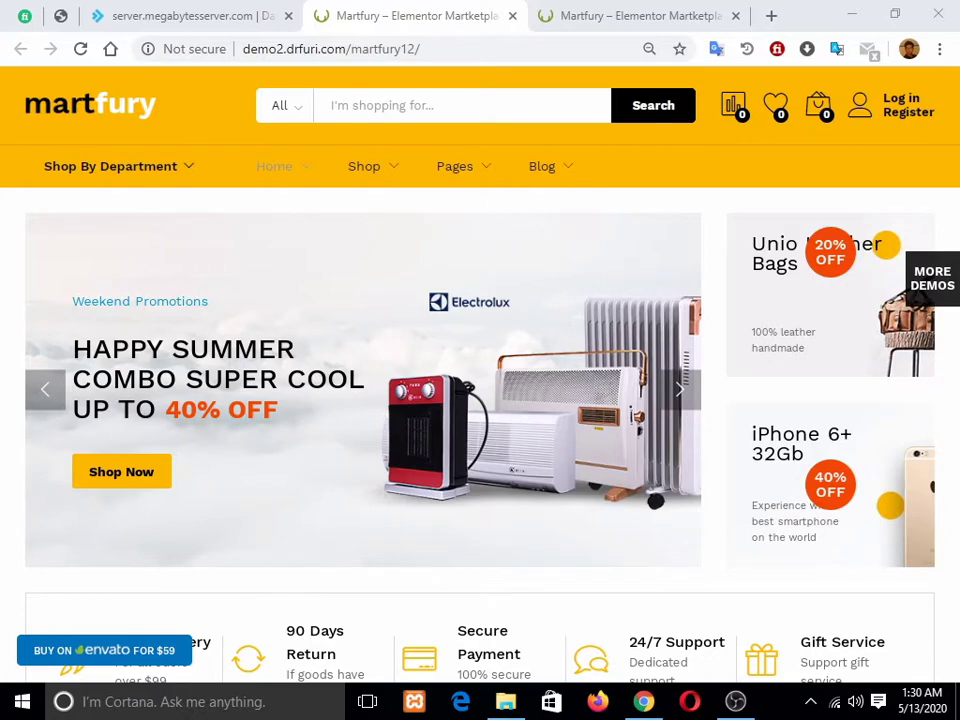
# Step: Preview the store in DevTools mobile device view, then return to the desktop view
pyautogui.scroll(-5, 480, 400)
pyautogui.scroll(5, 480, 400)
pyautogui.hotkey('ctrl', 'shift', 'i')
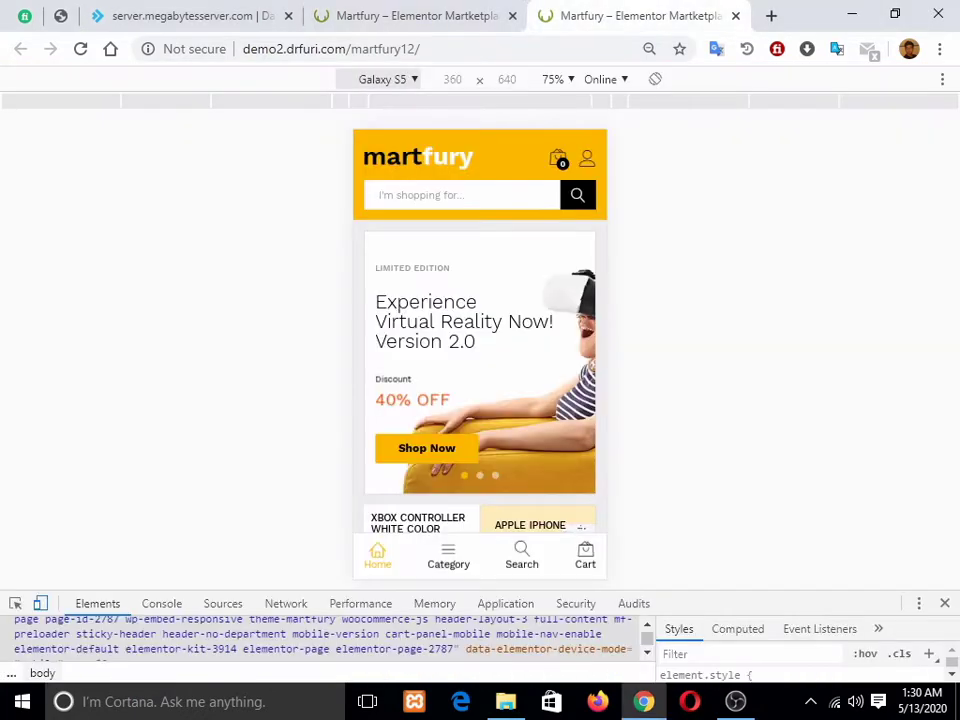
pyautogui.scroll(-3, 480, 360)
pyautogui.scroll(3, 480, 360)
pyautogui.hotkey('ctrl', 'shift', 'Tab')
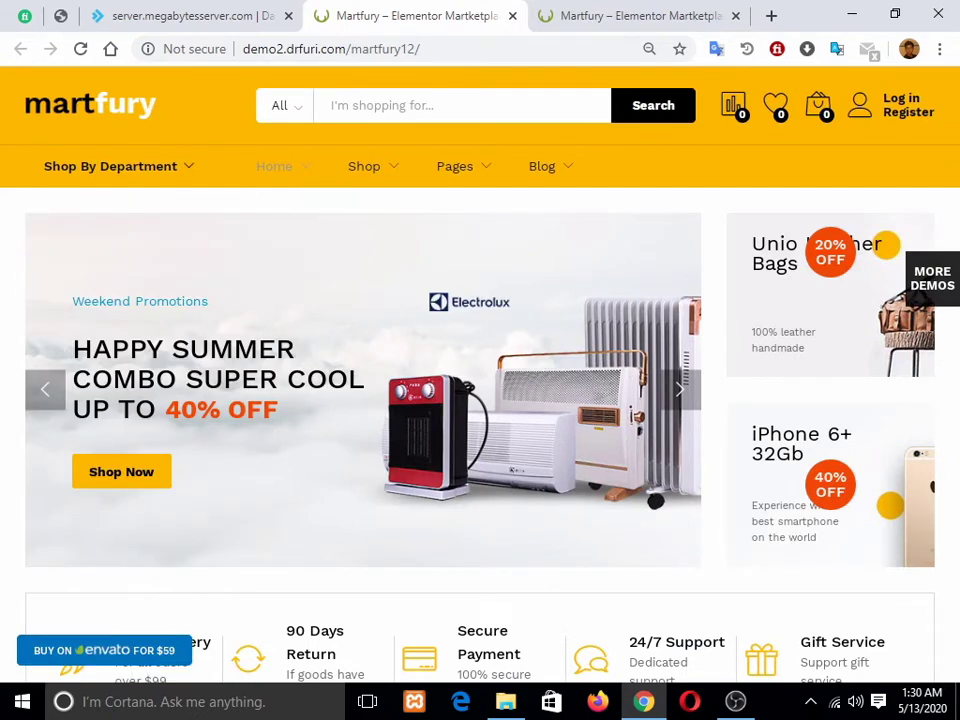
# Step: Browse the Shop By Department menu and the product category list beside the search field
pyautogui.moveTo(118, 167)
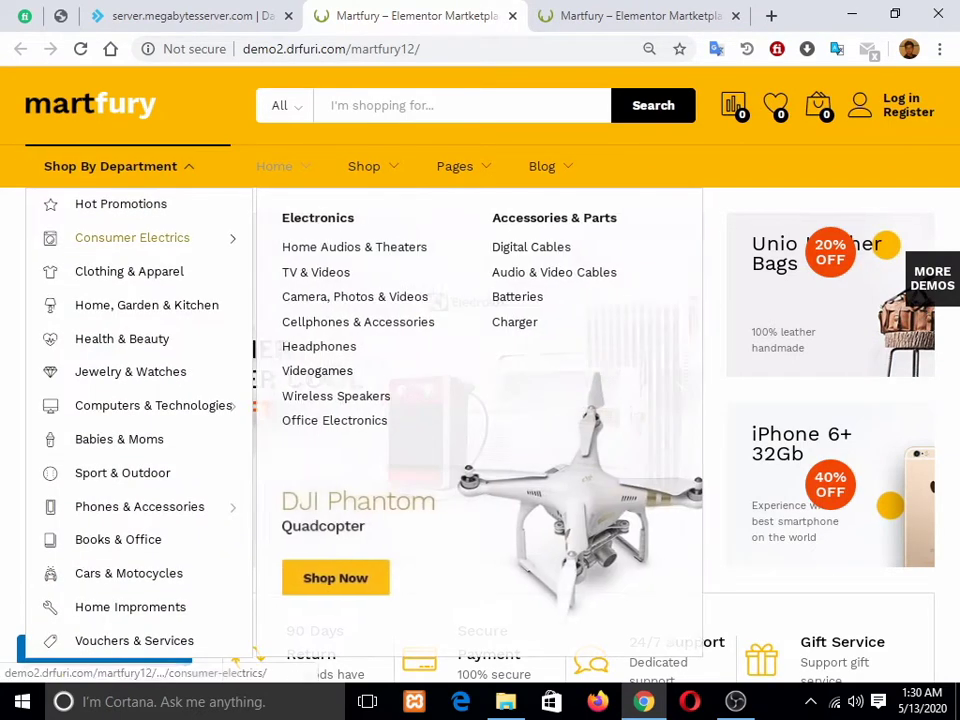
pyautogui.moveTo(130, 238)
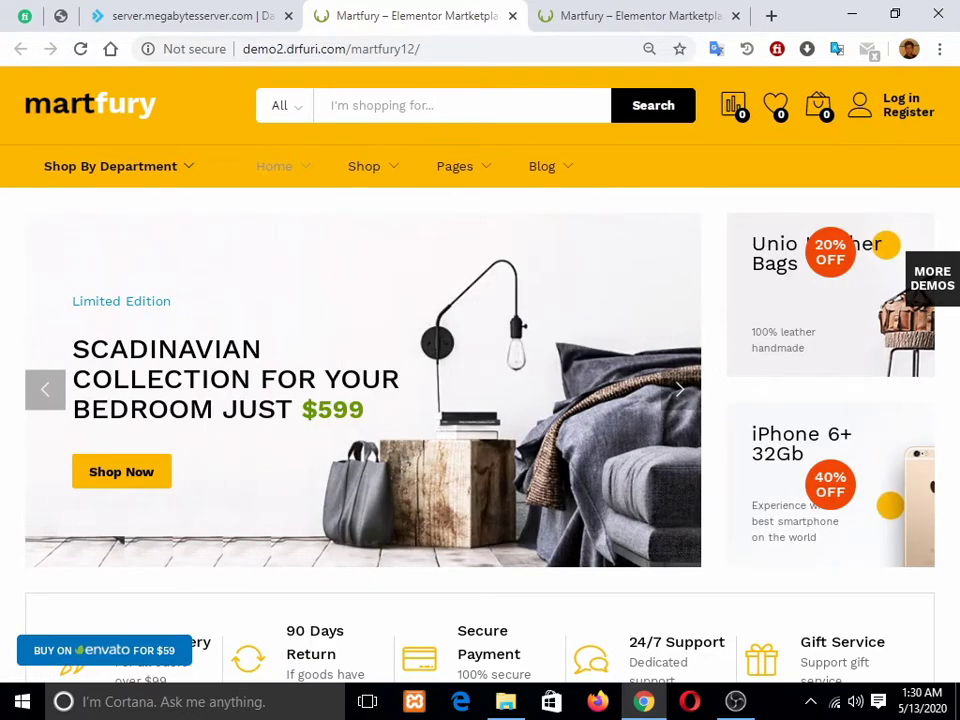
pyautogui.click(286, 105)
pyautogui.scroll(-8, 310, 212)
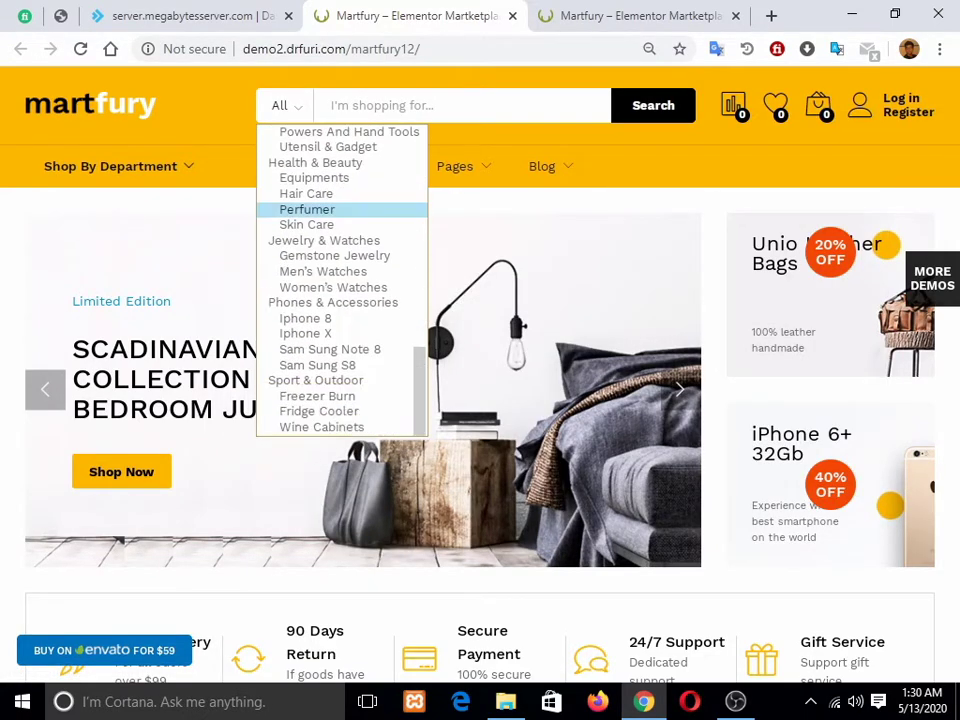
pyautogui.scroll(7, 310, 210)
pyautogui.scroll(-7, 340, 136)
pyautogui.click(385, 105)
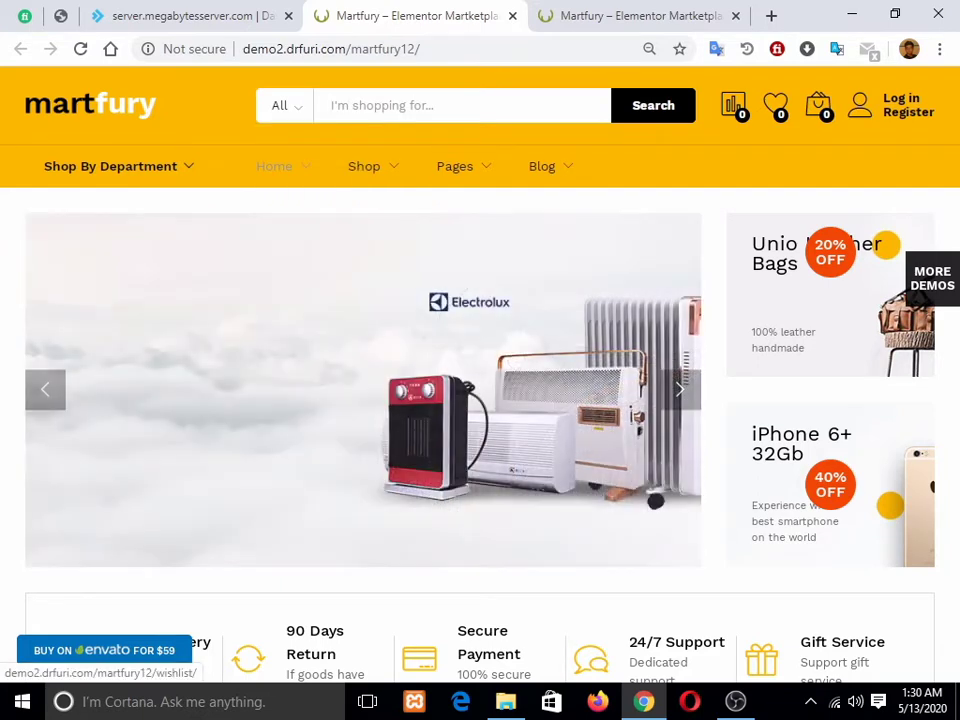
# Step: Go to the Log in / Register page from the header and stop it loading
pyautogui.moveTo(818, 108)
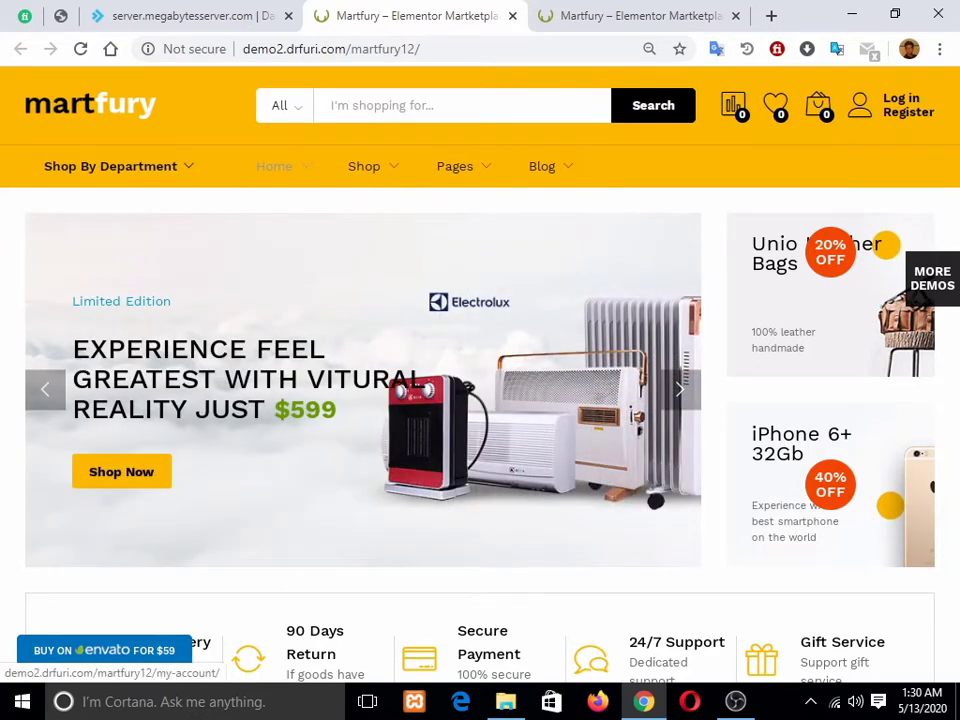
pyautogui.click(902, 100)
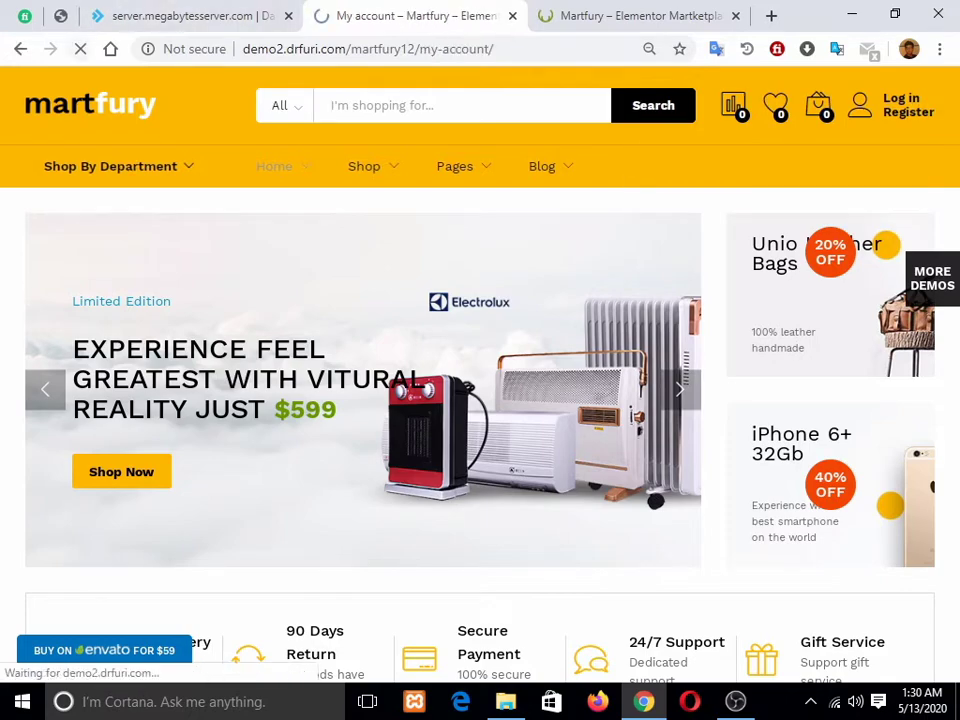
pyautogui.click(80, 49)
pyautogui.scroll(-4, 480, 380)
pyautogui.scroll(4, 480, 380)
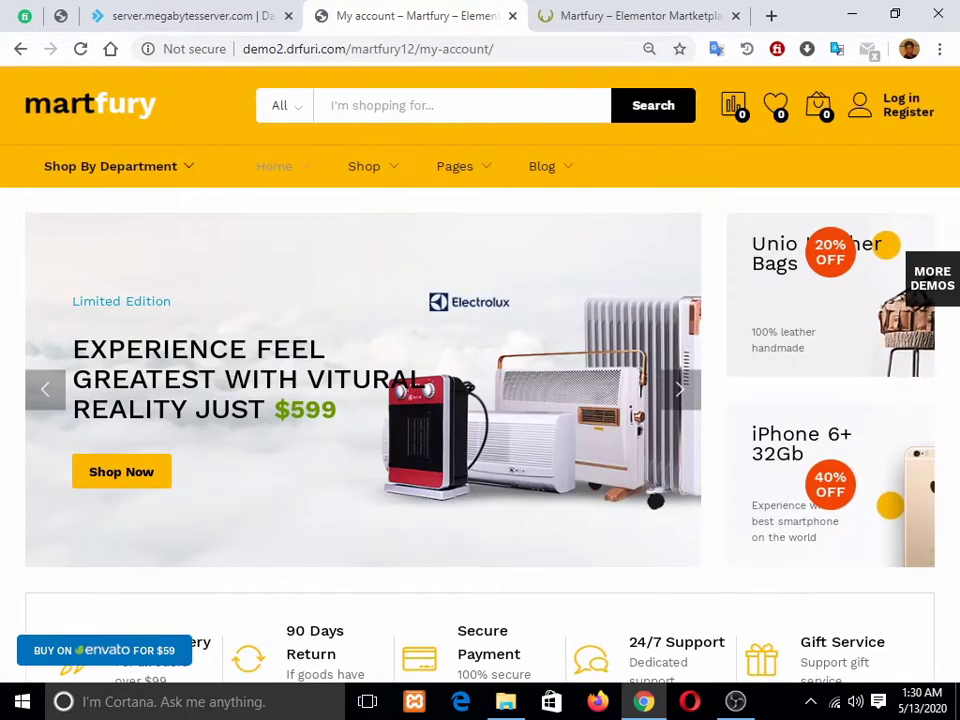
pyautogui.scroll(-2, 480, 380)
pyautogui.scroll(2, 480, 380)
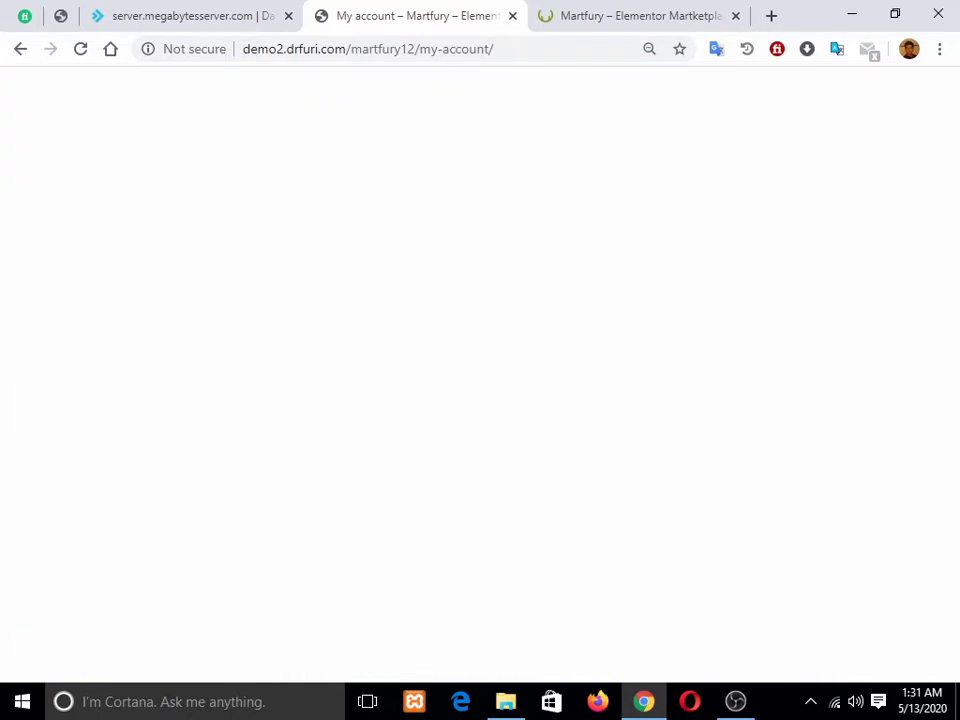
# Step: Go back to the martfury12 homepage, zoom out twice to 75%, and reload it
pyautogui.hotkey('alt', 'Left')
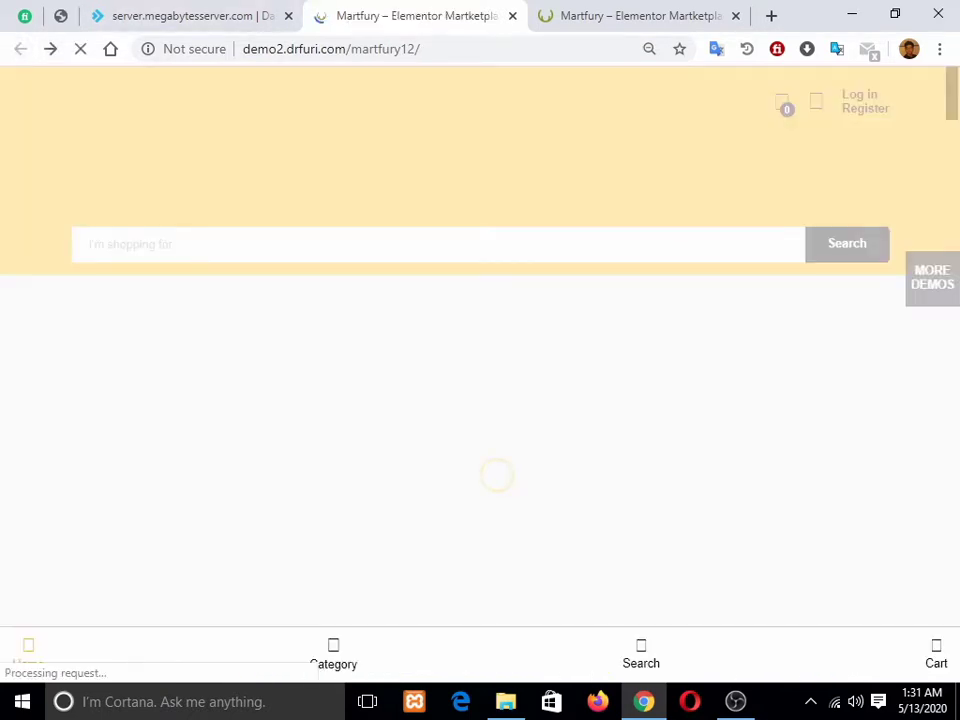
pyautogui.hotkey('ctrl', '-')
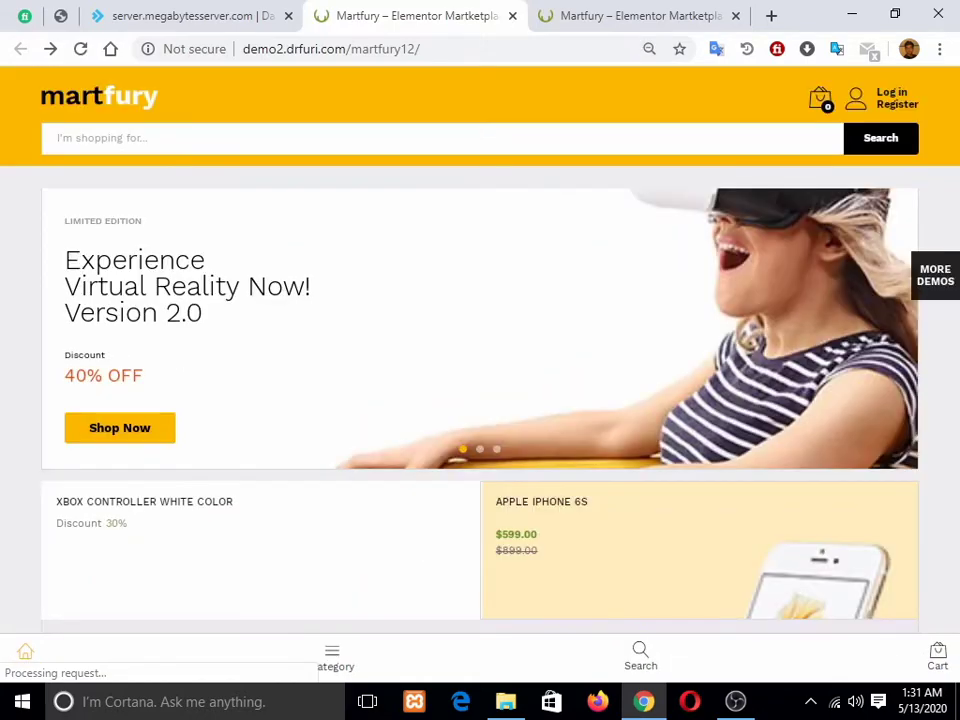
pyautogui.scroll(-4, 480, 400)
pyautogui.scroll(4, 480, 400)
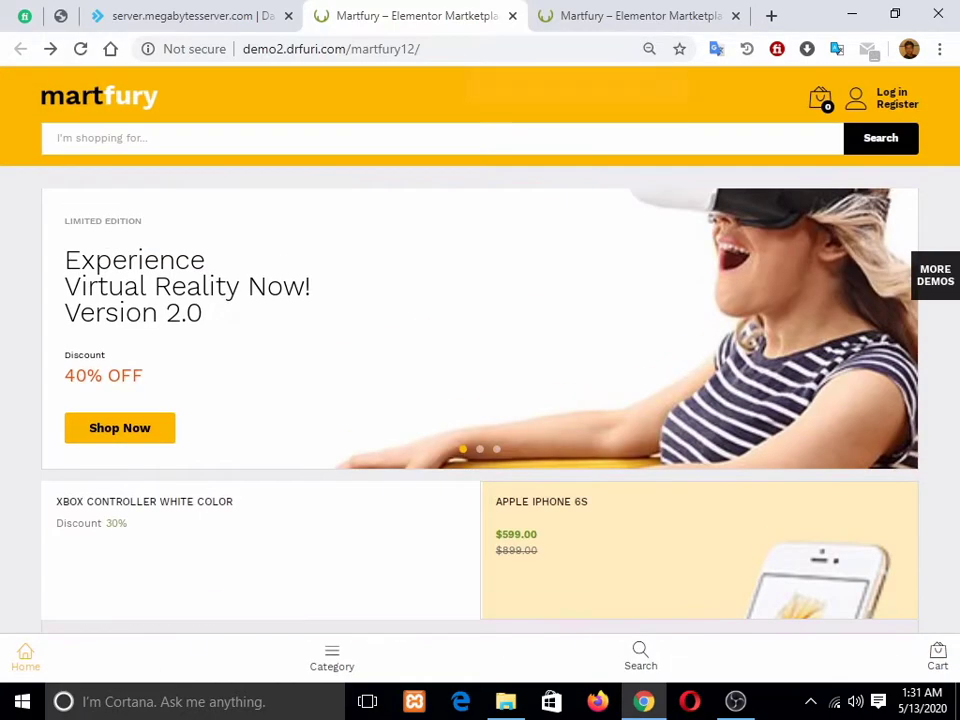
pyautogui.hotkey('ctrl', '-')
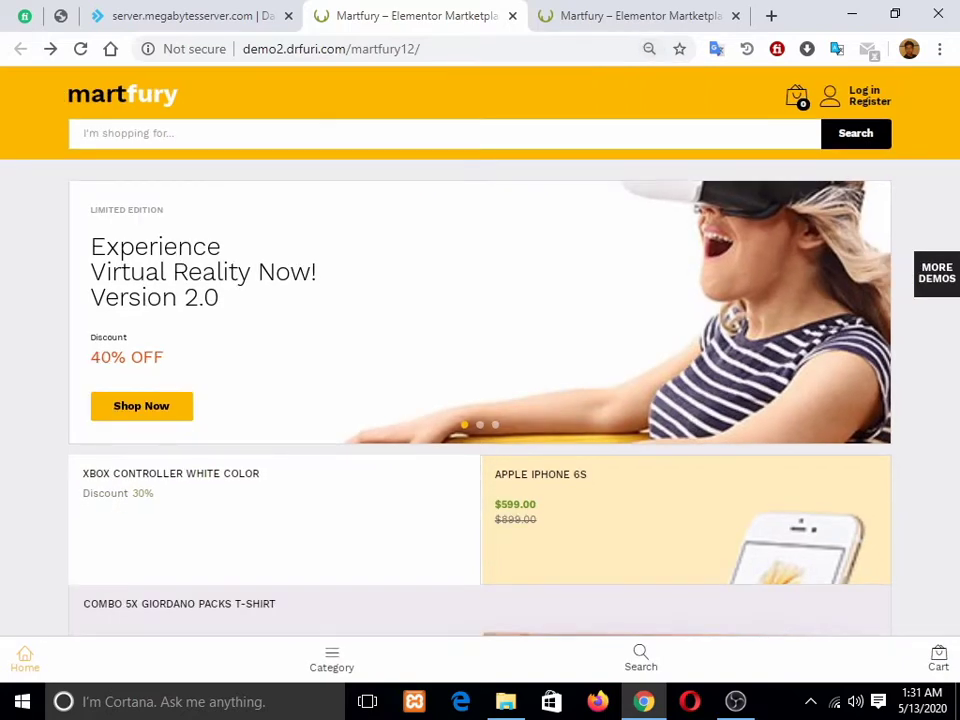
pyautogui.hotkey('ctrl', 'l')
pyautogui.press('Return')
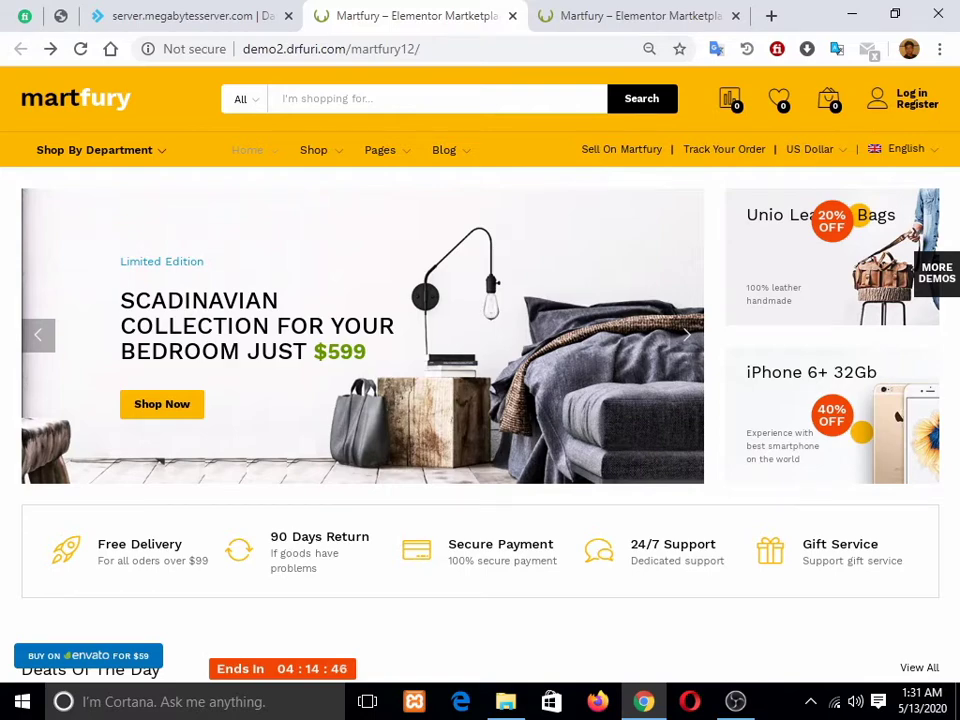
pyautogui.scroll(-2, 480, 360)
pyautogui.scroll(2, 480, 360)
pyautogui.scroll(-3, 480, 360)
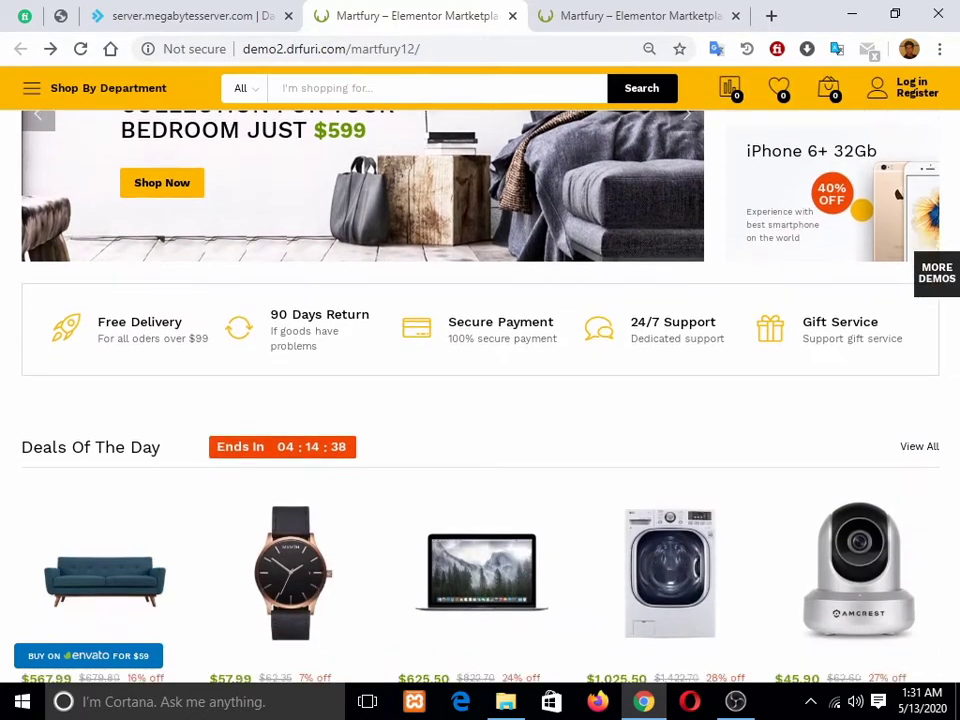
pyautogui.scroll(-2, 480, 400)
pyautogui.scroll(1, 480, 400)
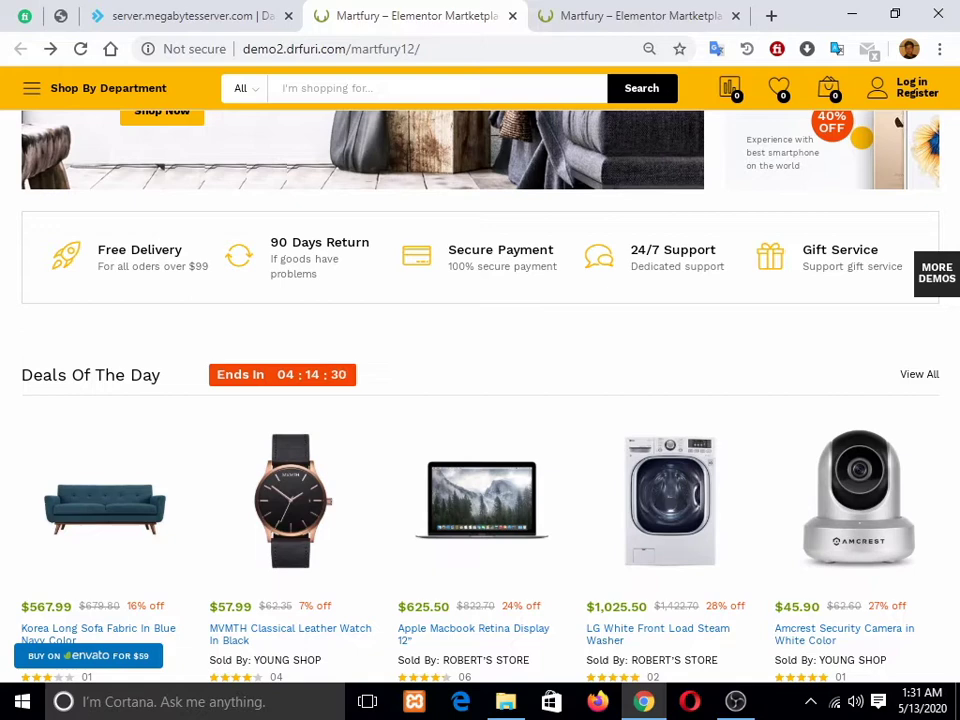
pyautogui.scroll(-1, 480, 400)
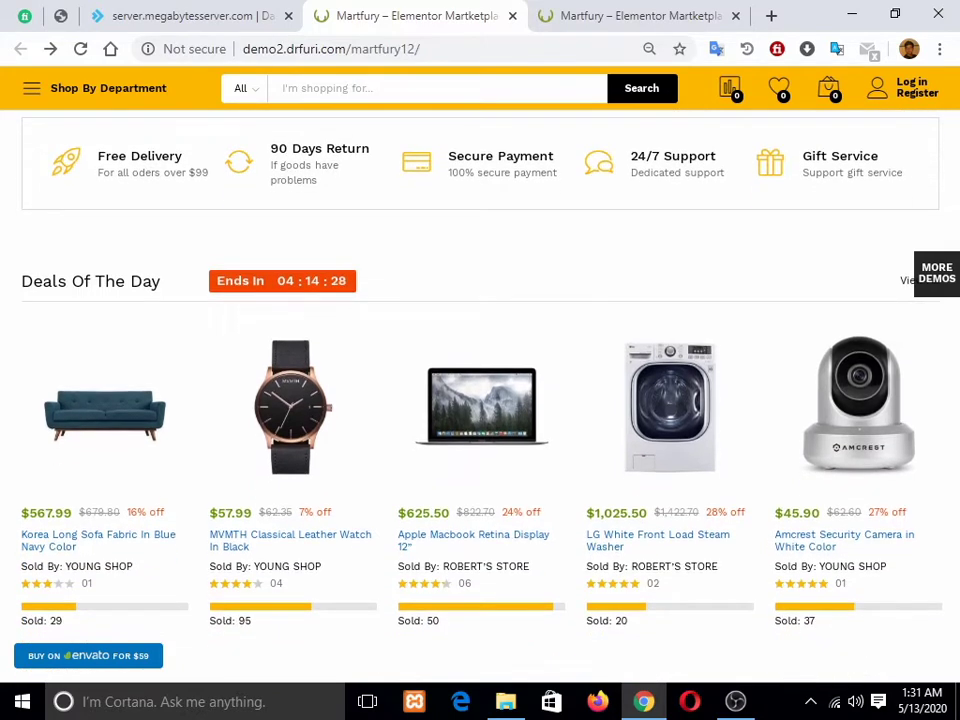
pyautogui.scroll(-1, 290, 400)
pyautogui.scroll(2, 290, 400)
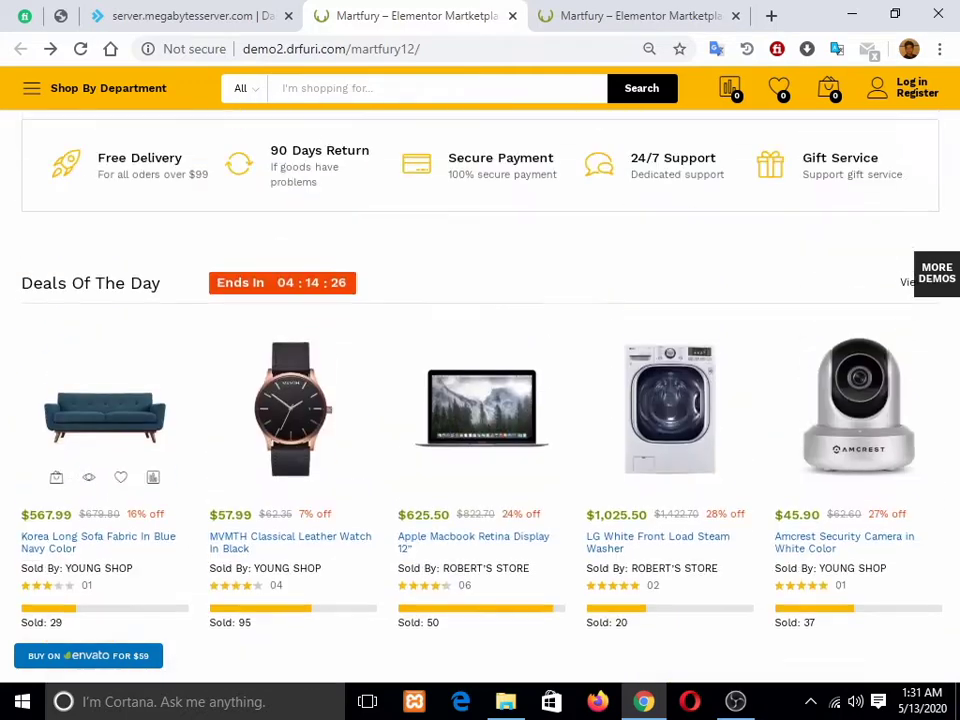
pyautogui.scroll(-1, 290, 400)
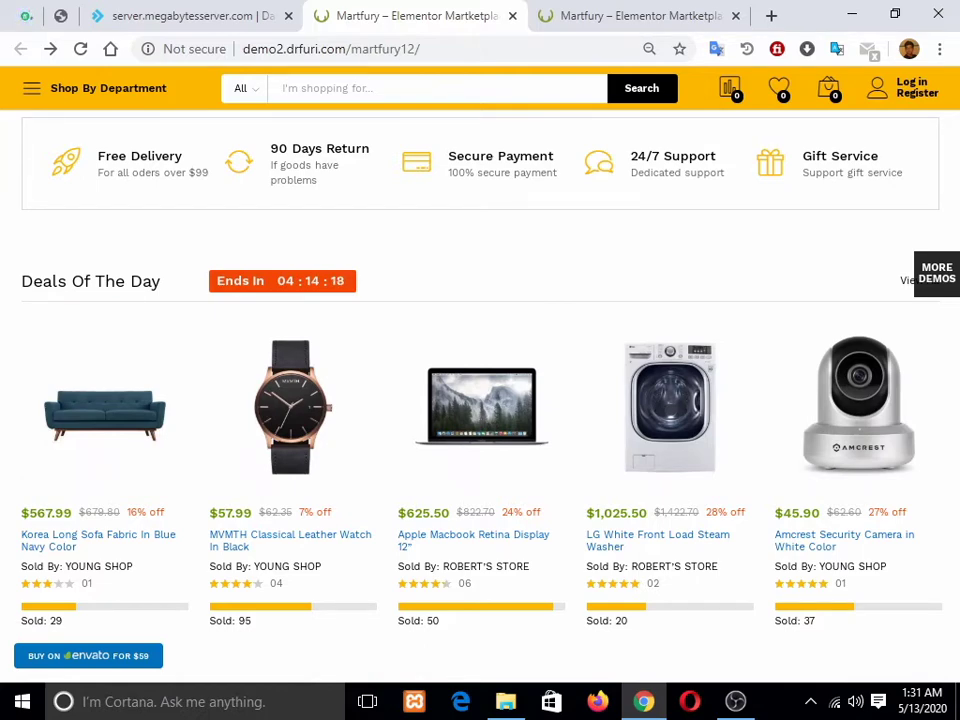
pyautogui.scroll(-2, 255, 210)
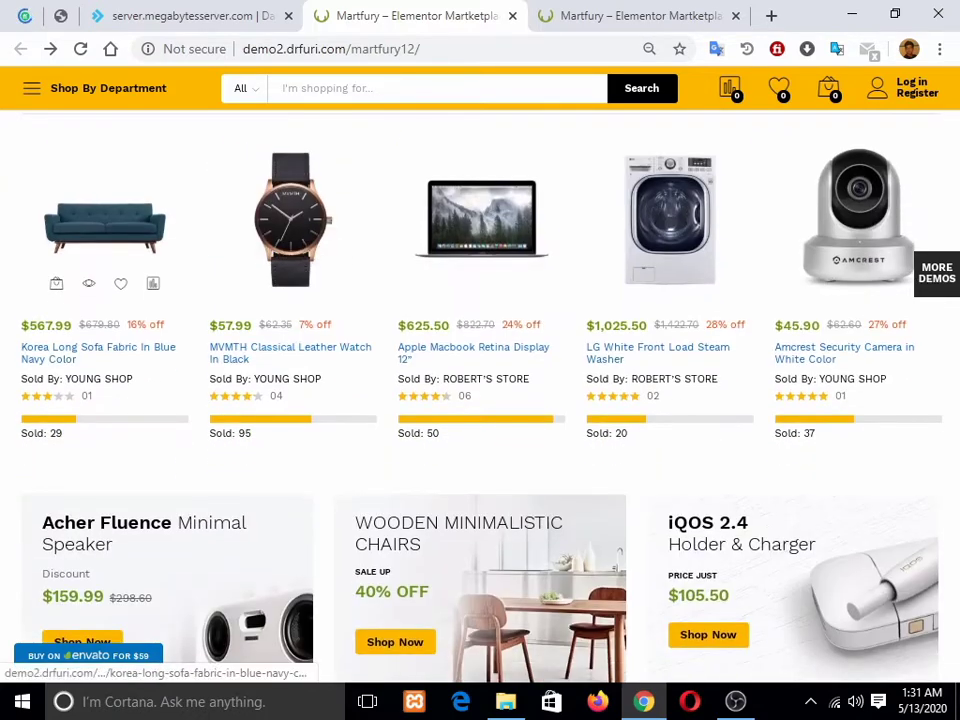
pyautogui.scroll(-3, 640, 210)
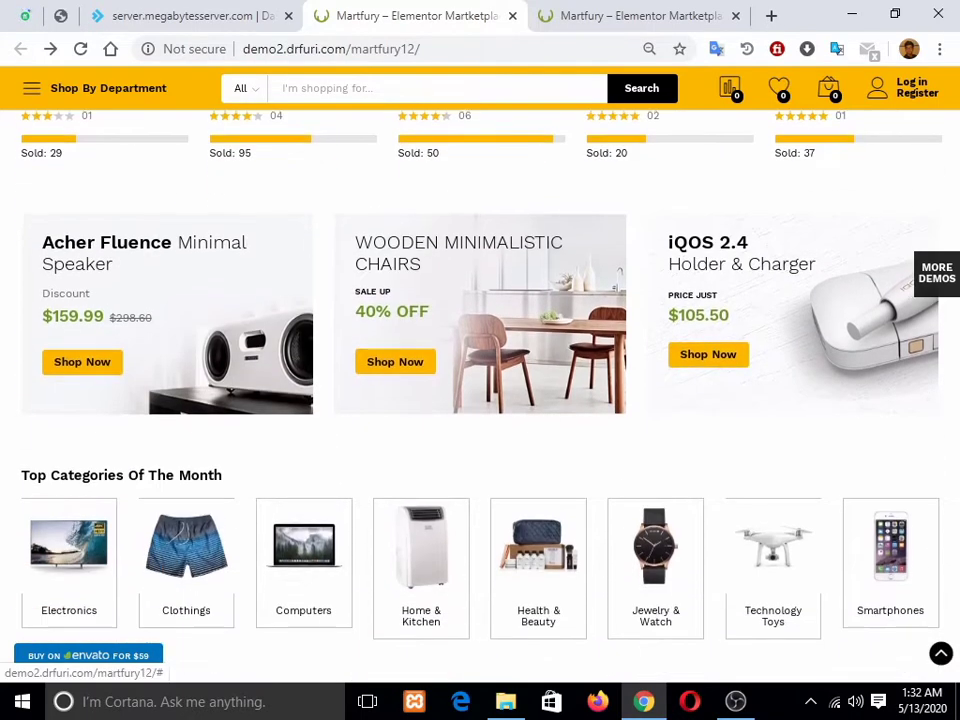
pyautogui.scroll(-2, 480, 390)
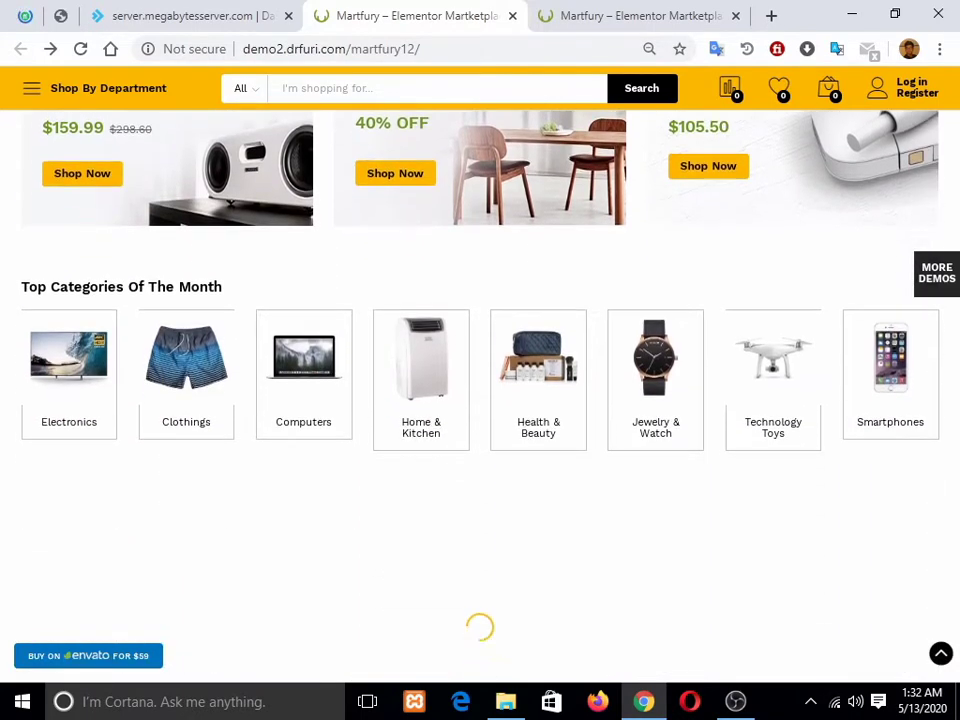
pyautogui.scroll(2, 480, 390)
pyautogui.scroll(-2, 480, 390)
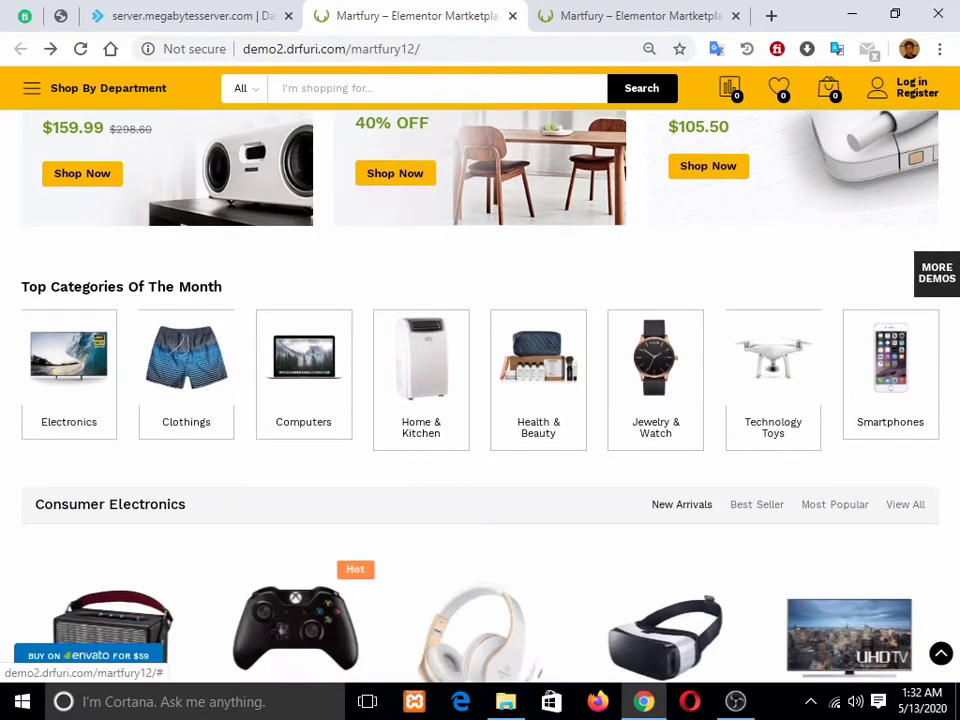
pyautogui.scroll(-4, 480, 390)
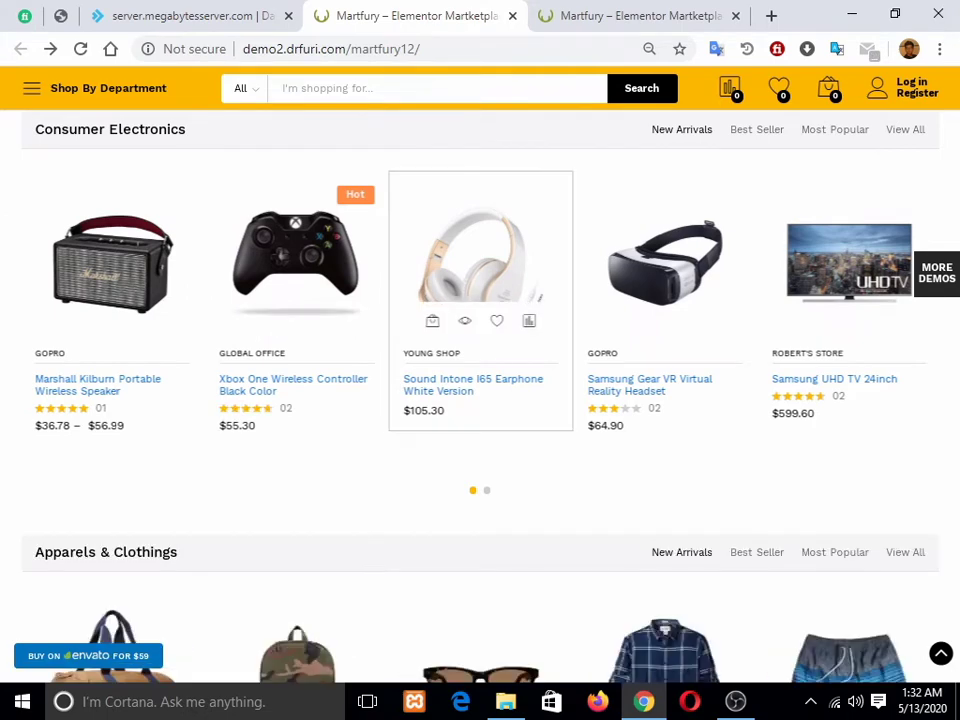
# Step: Quick-view the headphones, flip through three images, then go to the Sound Intone I65 Earphone page
pyautogui.click(465, 320)
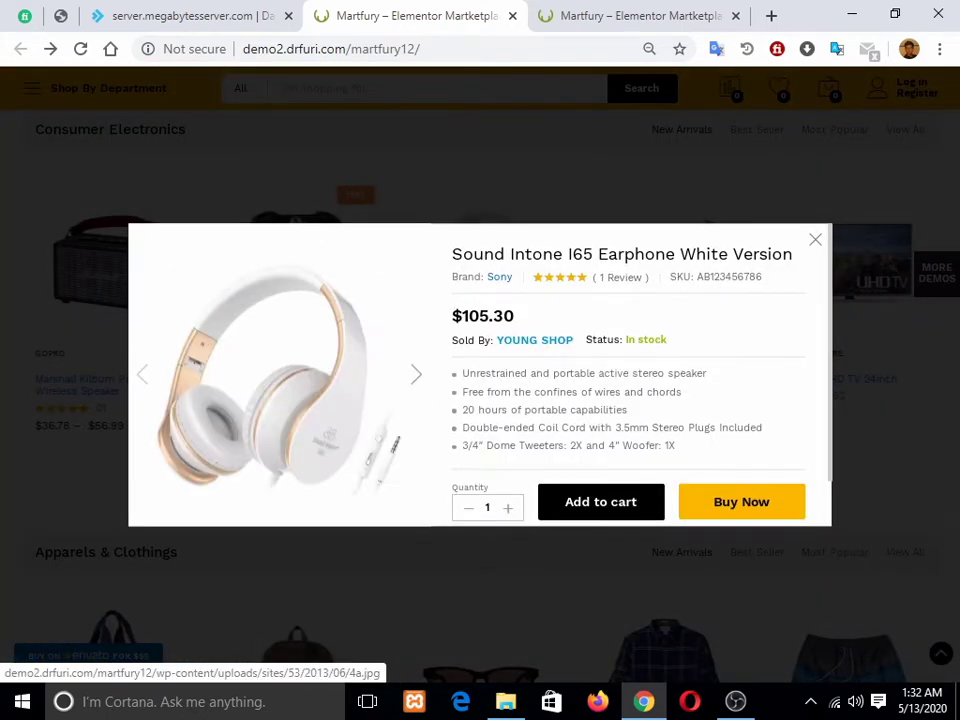
pyautogui.scroll(-1, 480, 400)
pyautogui.click(416, 374)
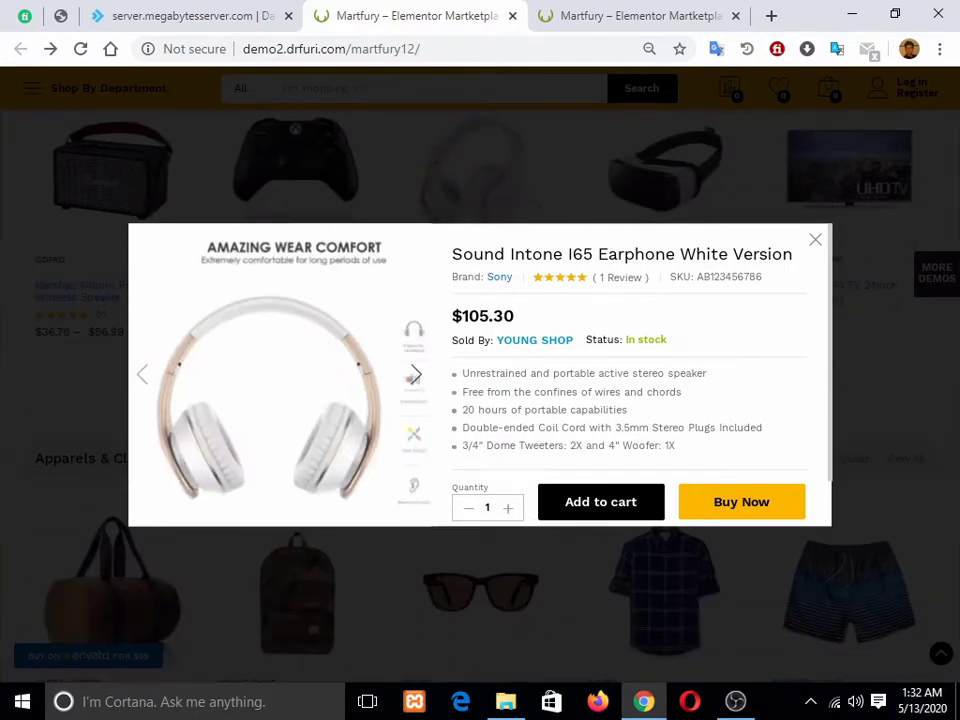
pyautogui.click(416, 374)
pyautogui.click(416, 374)
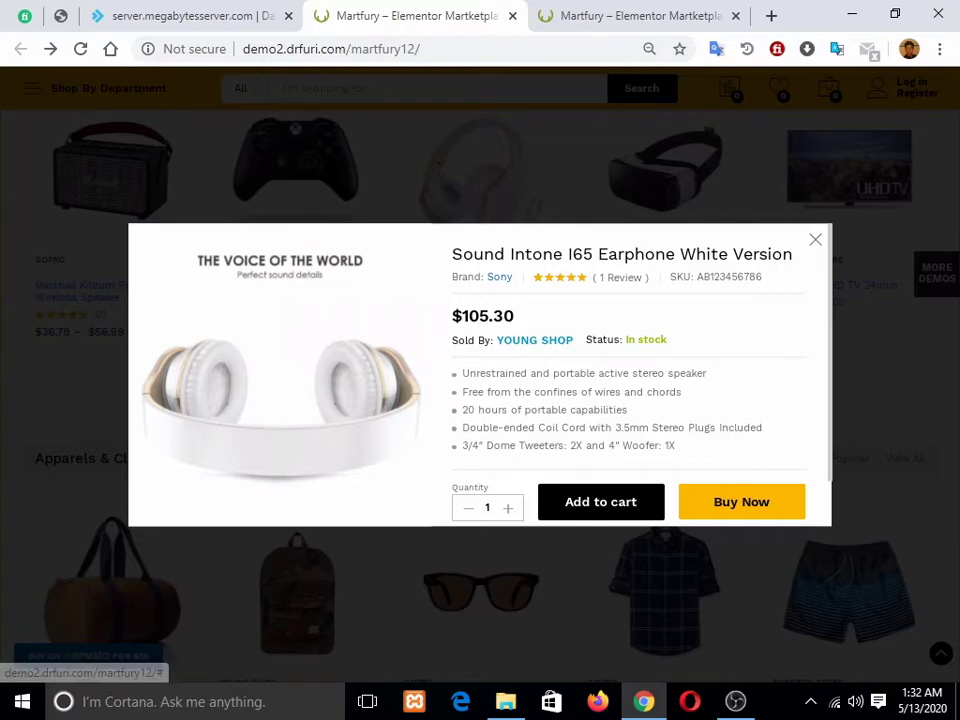
pyautogui.click(815, 240)
pyautogui.scroll(1, 470, 260)
pyautogui.click(474, 258)
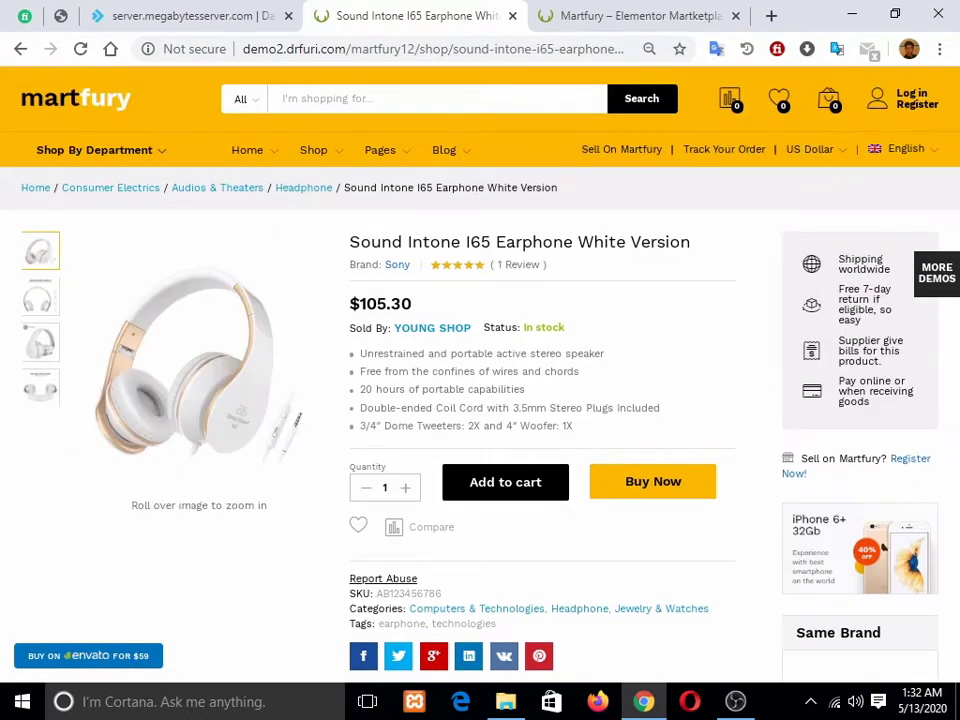
# Step: Scroll through the earphone page and view its Specification and Description tabs
pyautogui.scroll(-1, 480, 380)
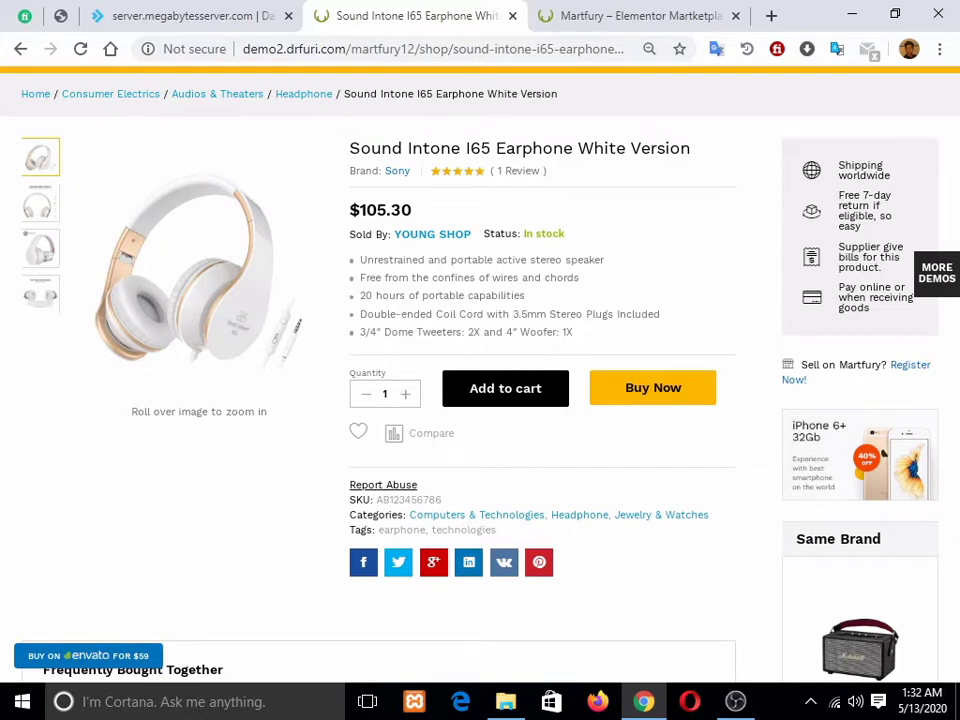
pyautogui.scroll(-1, 229, 650)
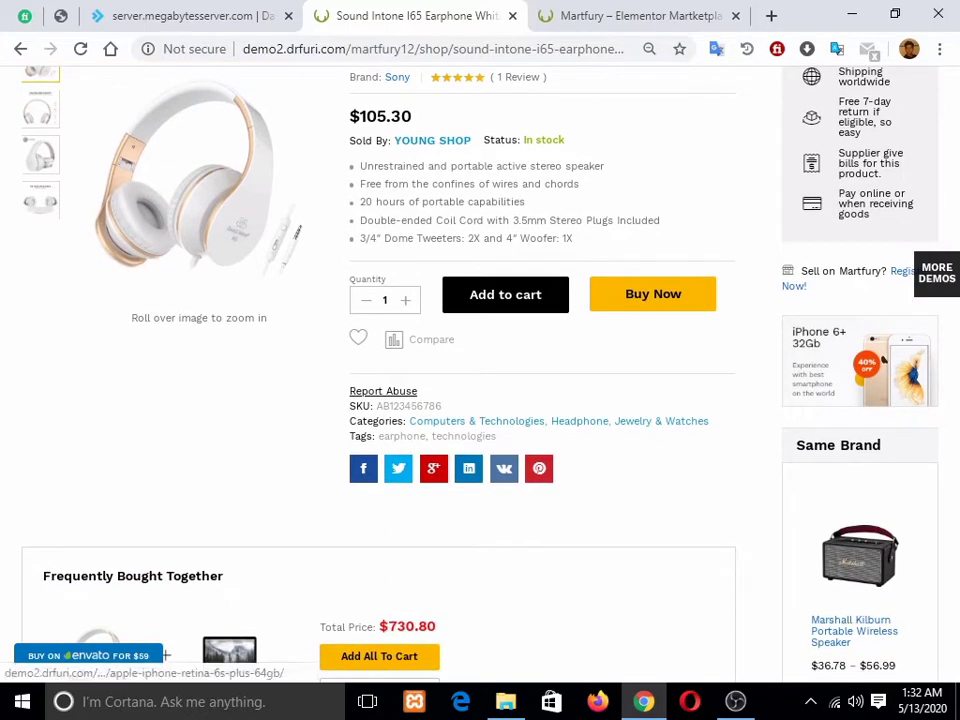
pyautogui.scroll(-2, 857, 357)
pyautogui.scroll(1, 857, 357)
pyautogui.scroll(-2, 857, 357)
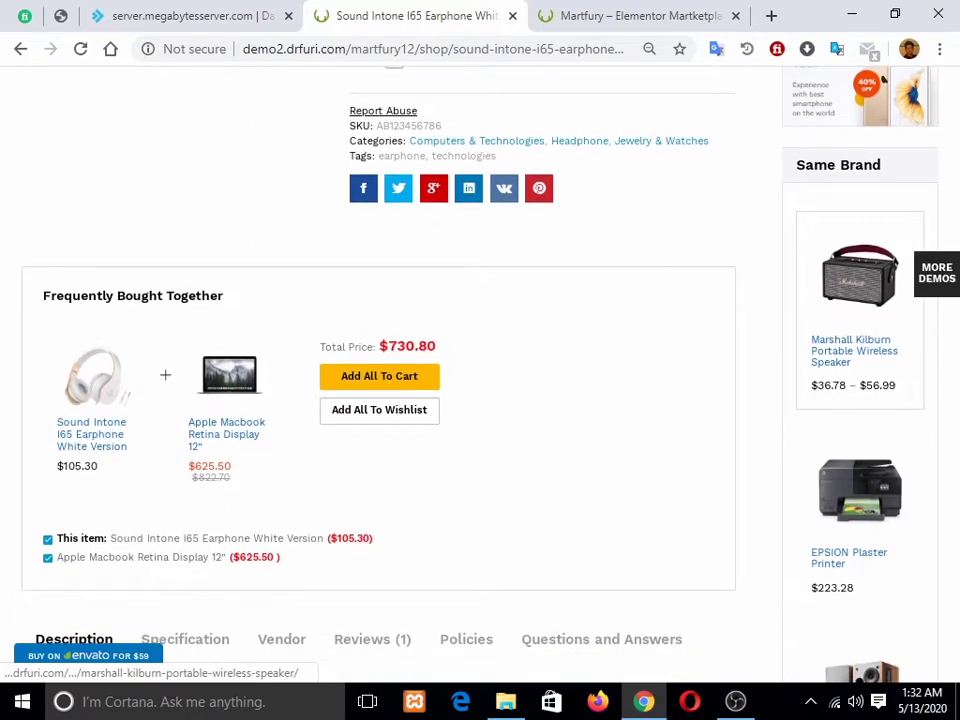
pyautogui.scroll(1, 857, 357)
pyautogui.scroll(-1, 857, 357)
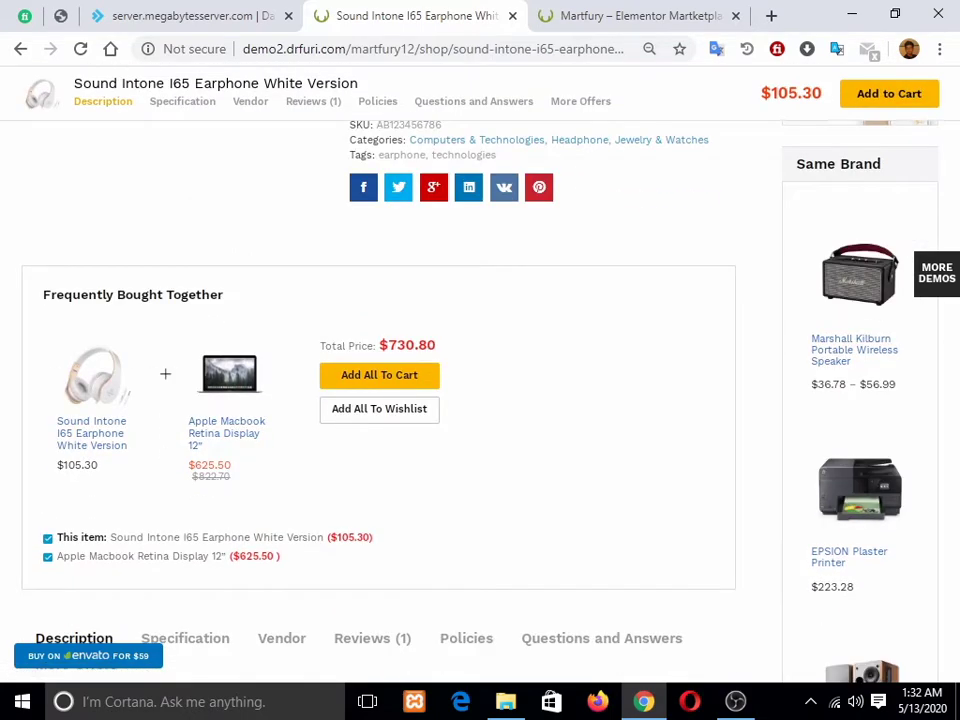
pyautogui.scroll(4, 480, 390)
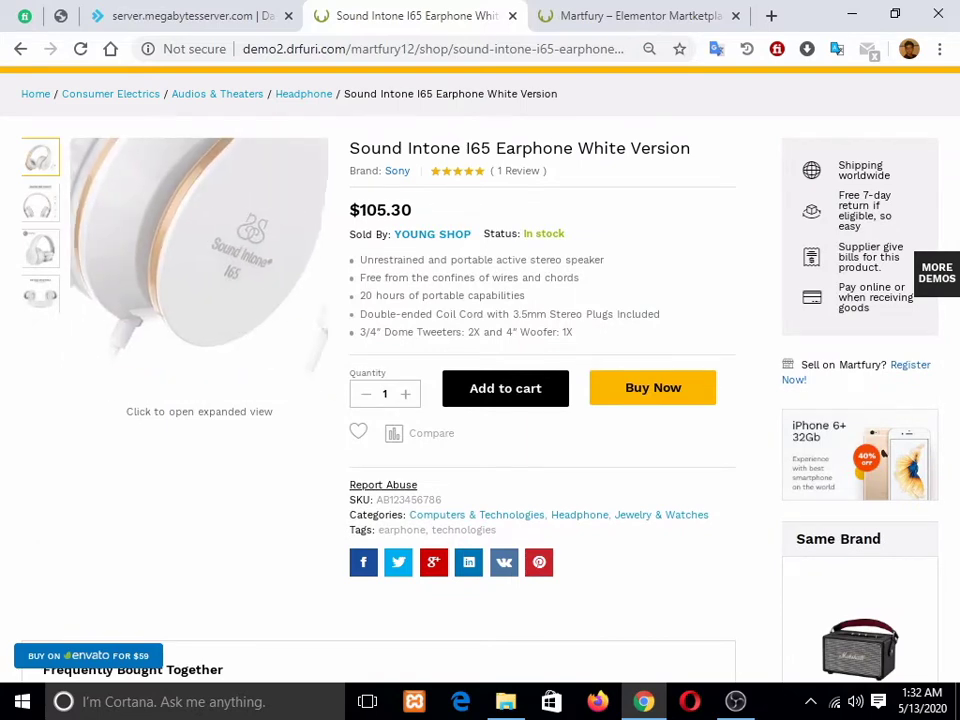
pyautogui.scroll(-2, 200, 250)
pyautogui.scroll(-2, 228, 420)
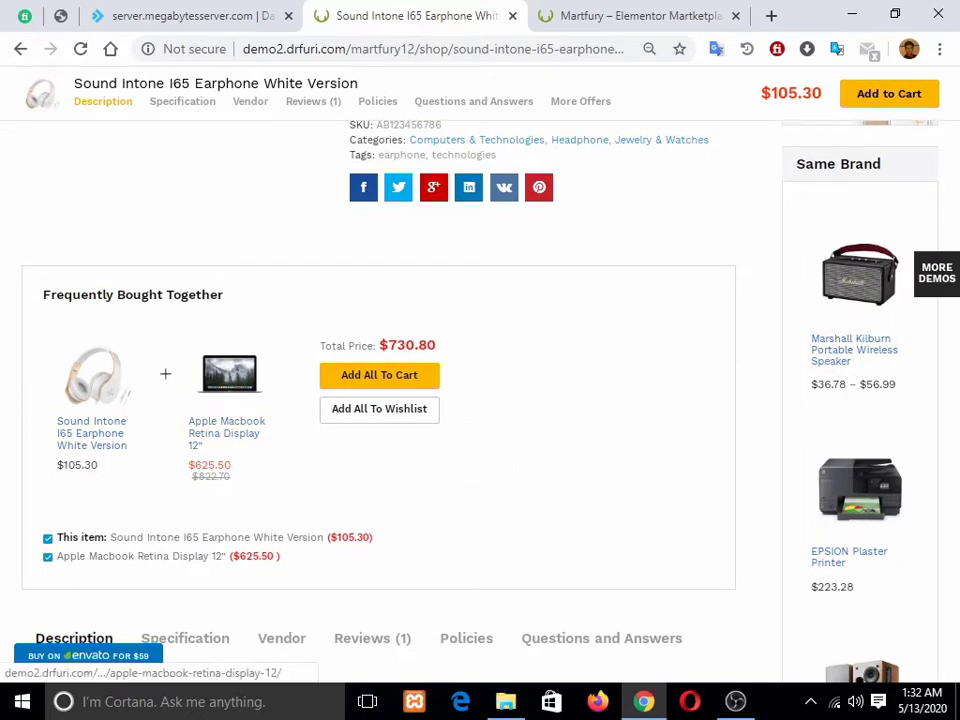
pyautogui.scroll(4, 228, 420)
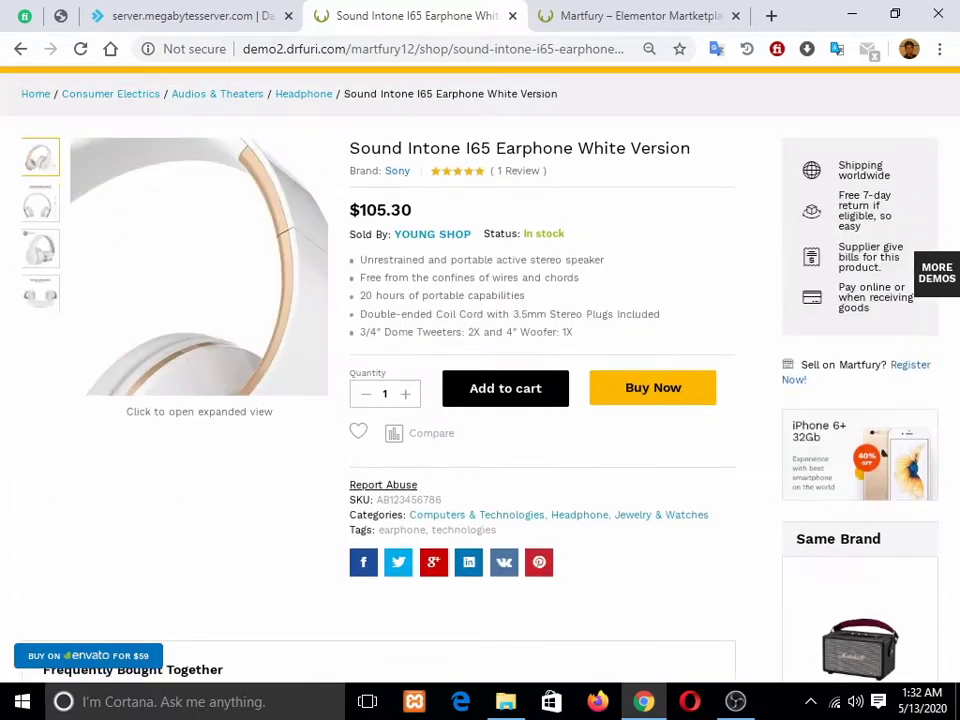
pyautogui.scroll(-4, 228, 420)
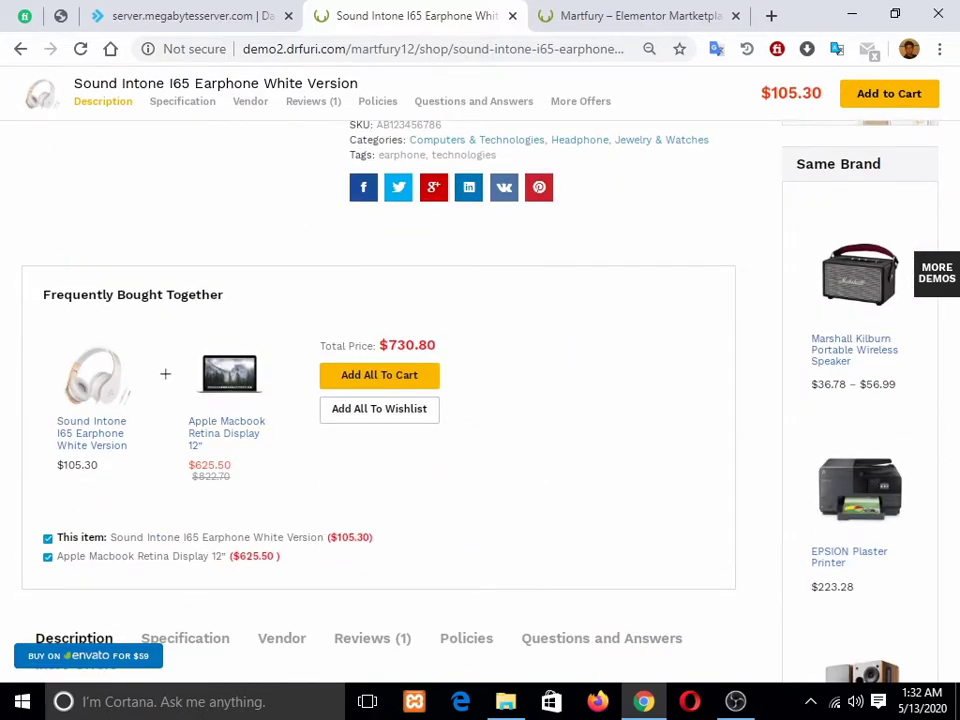
pyautogui.scroll(5, 380, 400)
pyautogui.scroll(-3, 380, 400)
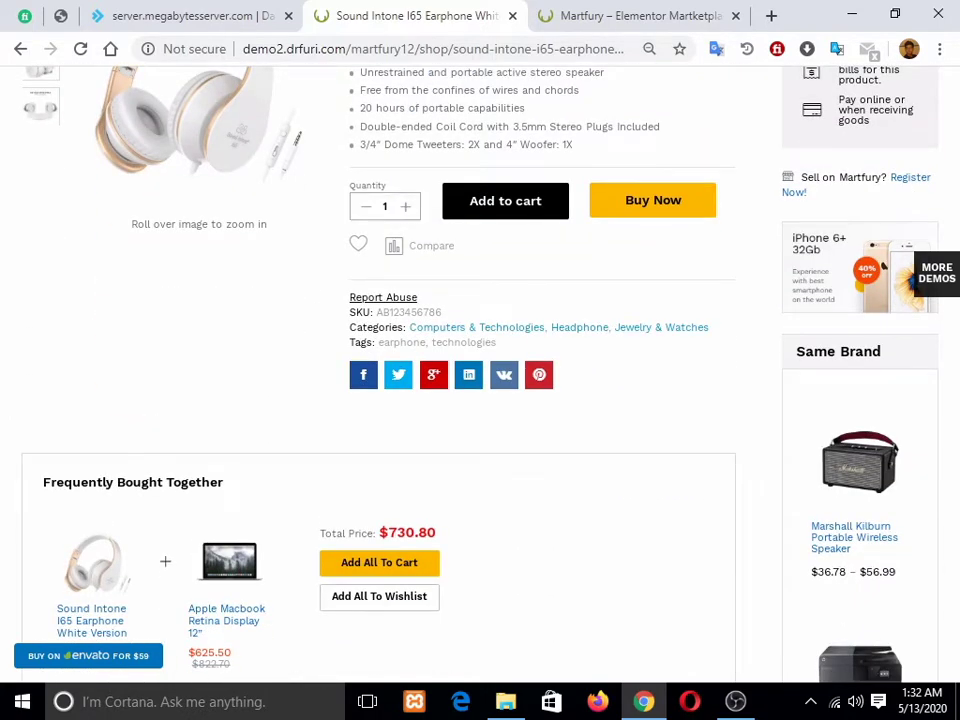
pyautogui.scroll(-1, 380, 400)
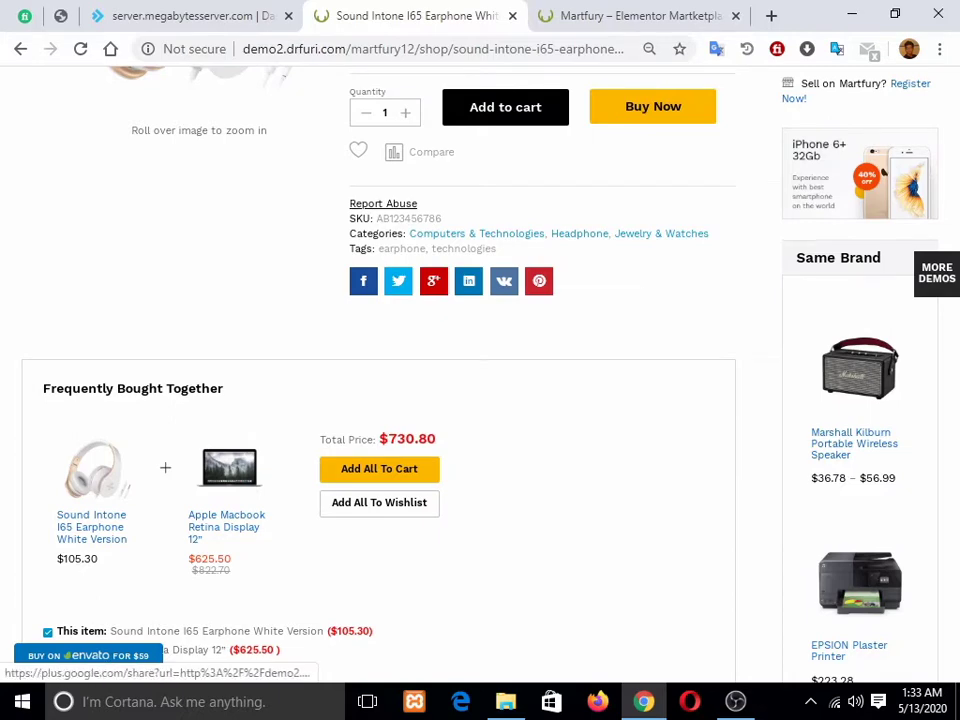
pyautogui.scroll(-2, 380, 400)
pyautogui.scroll(3, 398, 374)
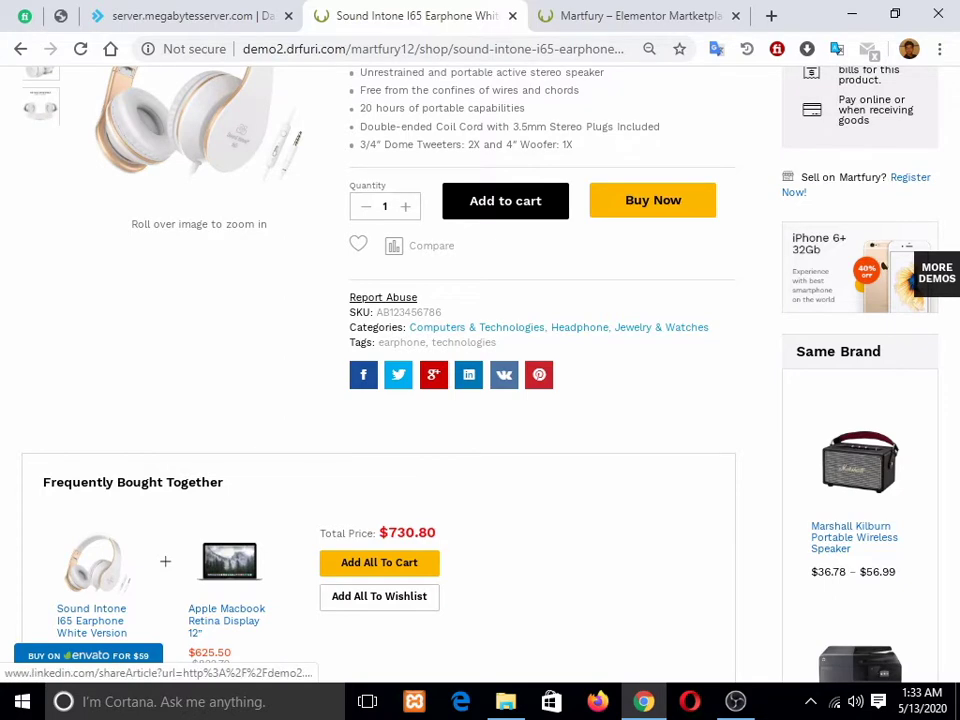
pyautogui.scroll(-5, 469, 374)
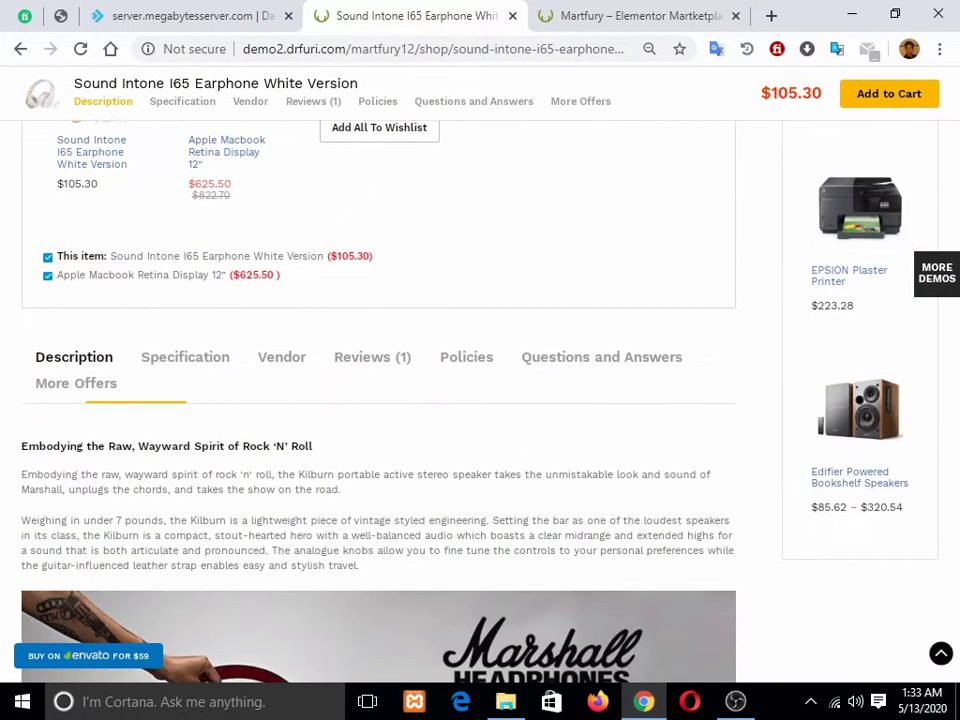
pyautogui.click(185, 357)
pyautogui.click(74, 357)
pyautogui.scroll(-2, 74, 357)
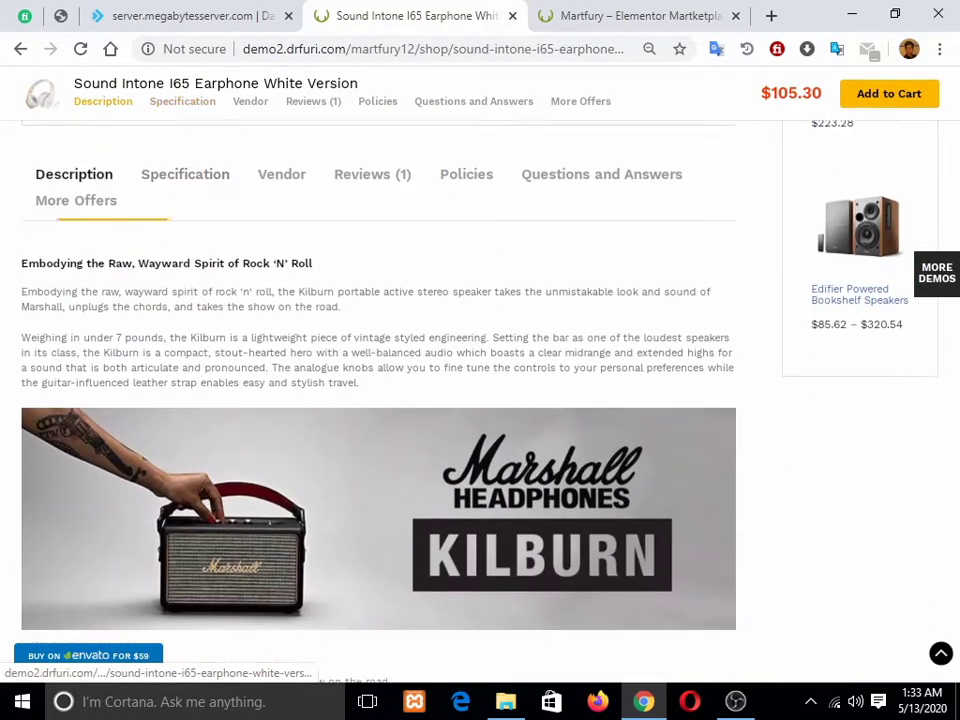
# Step: Check the Specification, Vendor, Policies and Q&A tabs, then return to the homepage
pyautogui.click(185, 170)
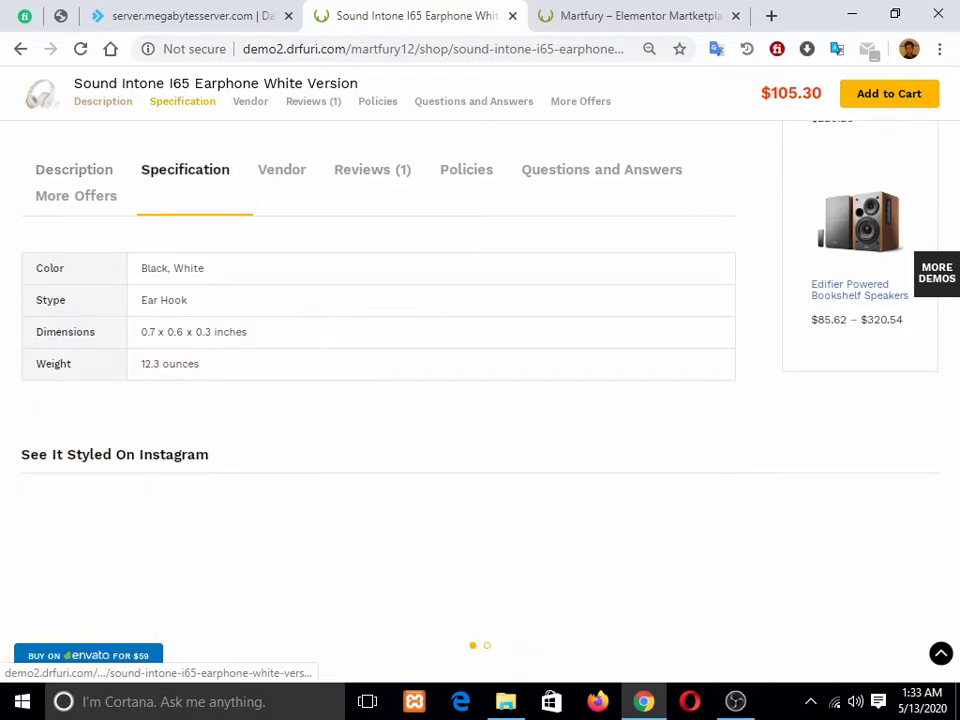
pyautogui.click(282, 170)
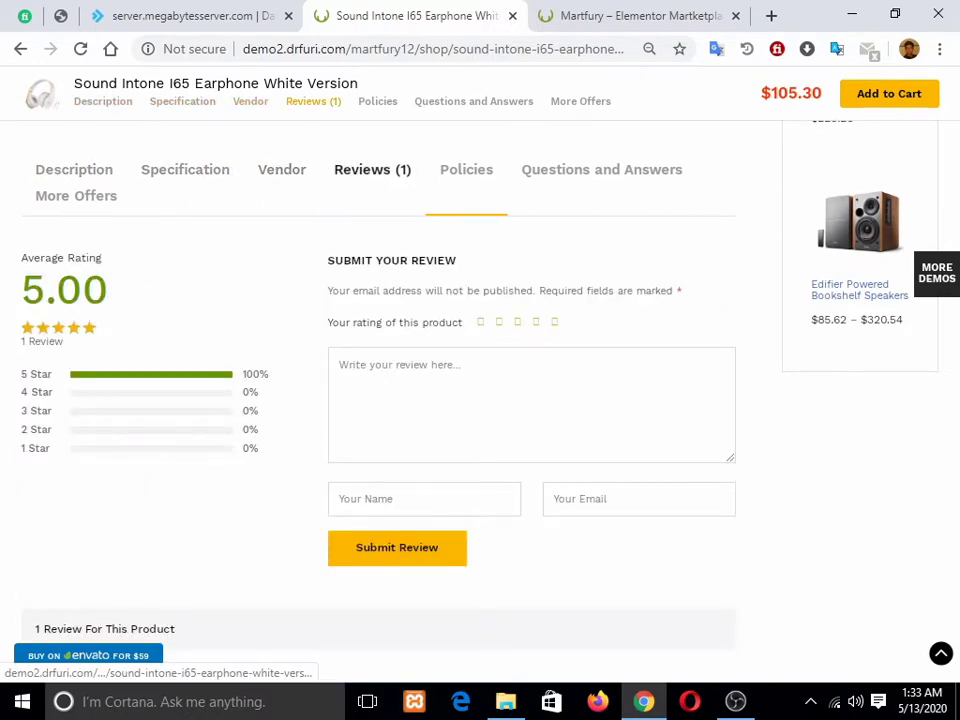
pyautogui.click(466, 170)
pyautogui.click(602, 170)
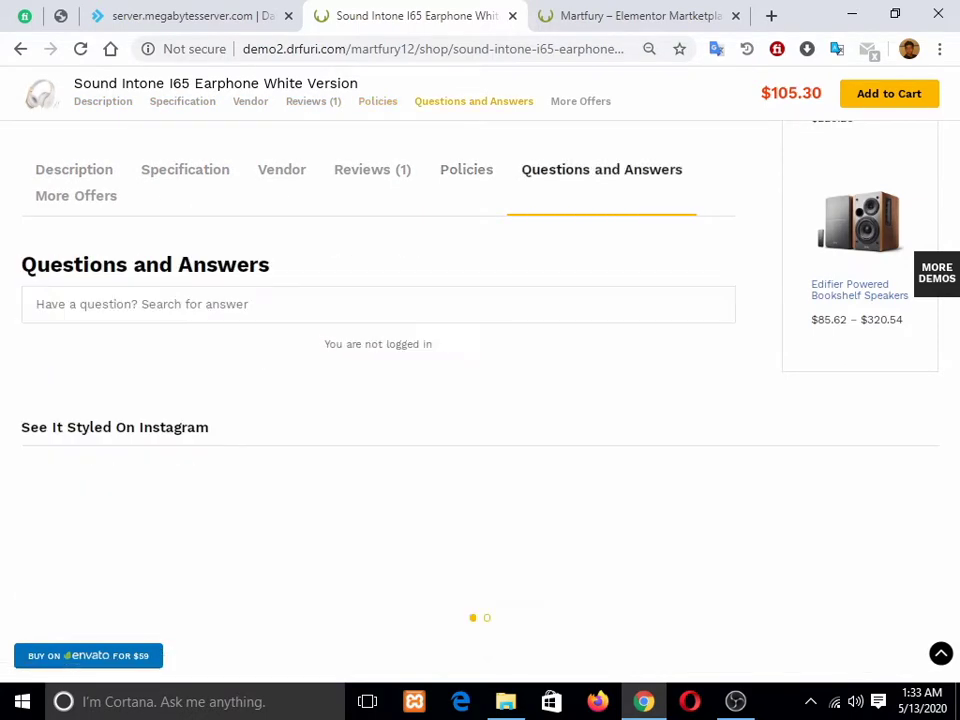
pyautogui.scroll(-1, 313, 341)
pyautogui.scroll(1, 313, 341)
pyautogui.scroll(-6, 313, 341)
pyautogui.scroll(-3, 110, 330)
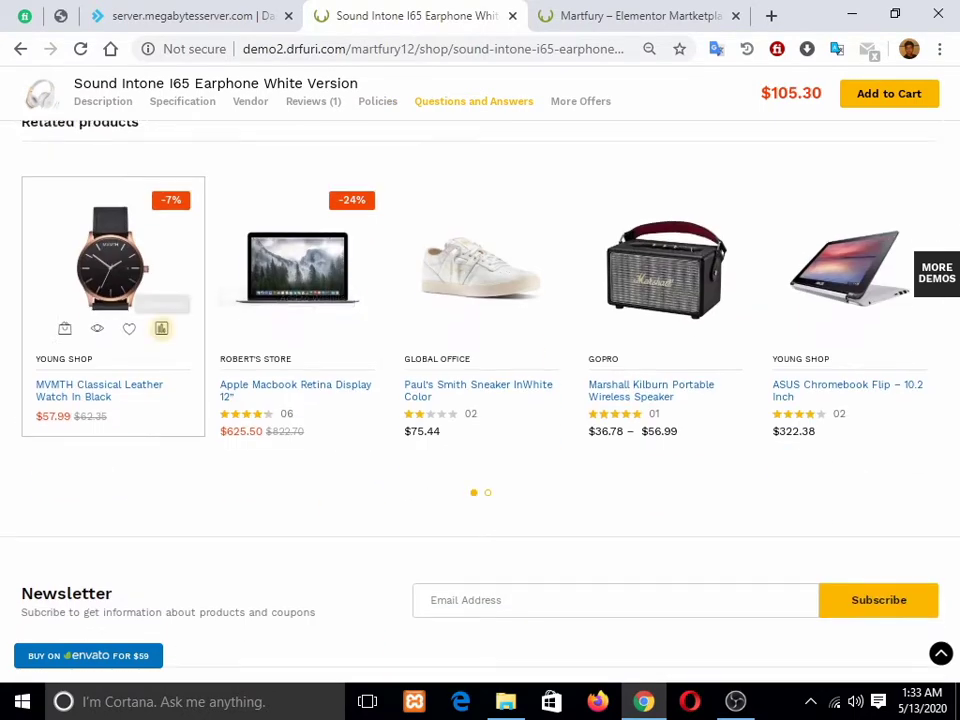
pyautogui.scroll(4, 110, 330)
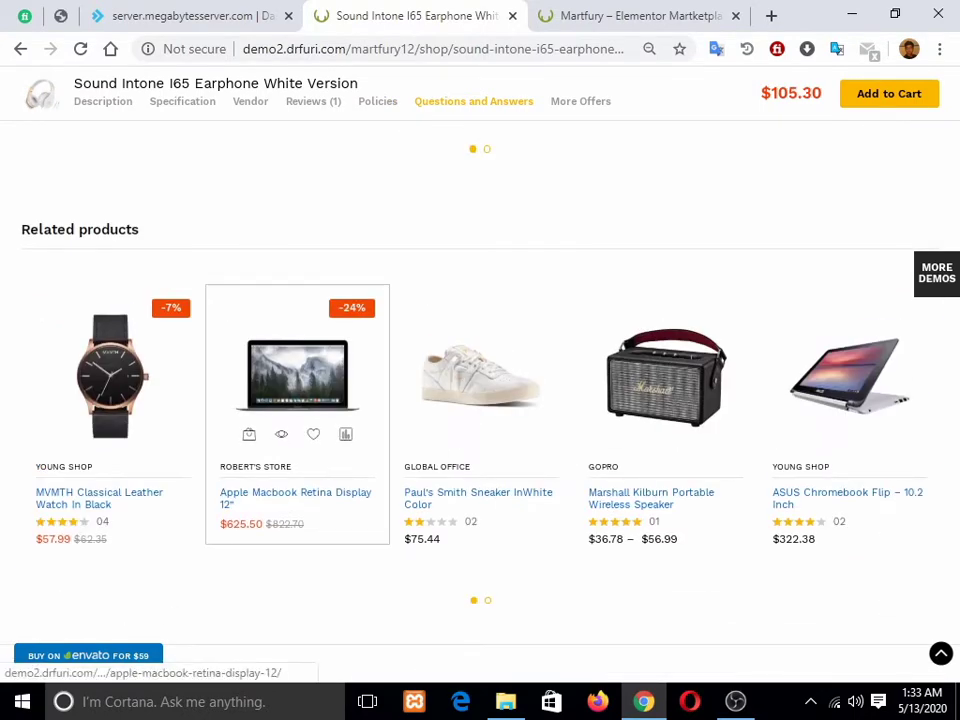
pyautogui.scroll(-5, 850, 400)
pyautogui.scroll(-1, 850, 400)
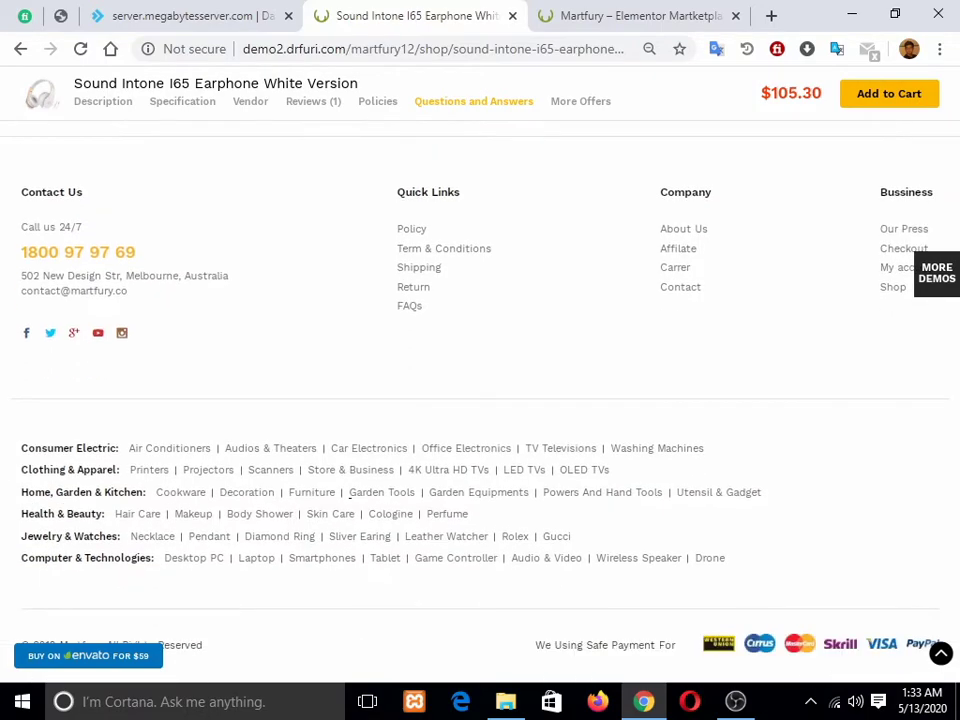
pyautogui.scroll(20, 850, 400)
pyautogui.scroll(-10, 360, 300)
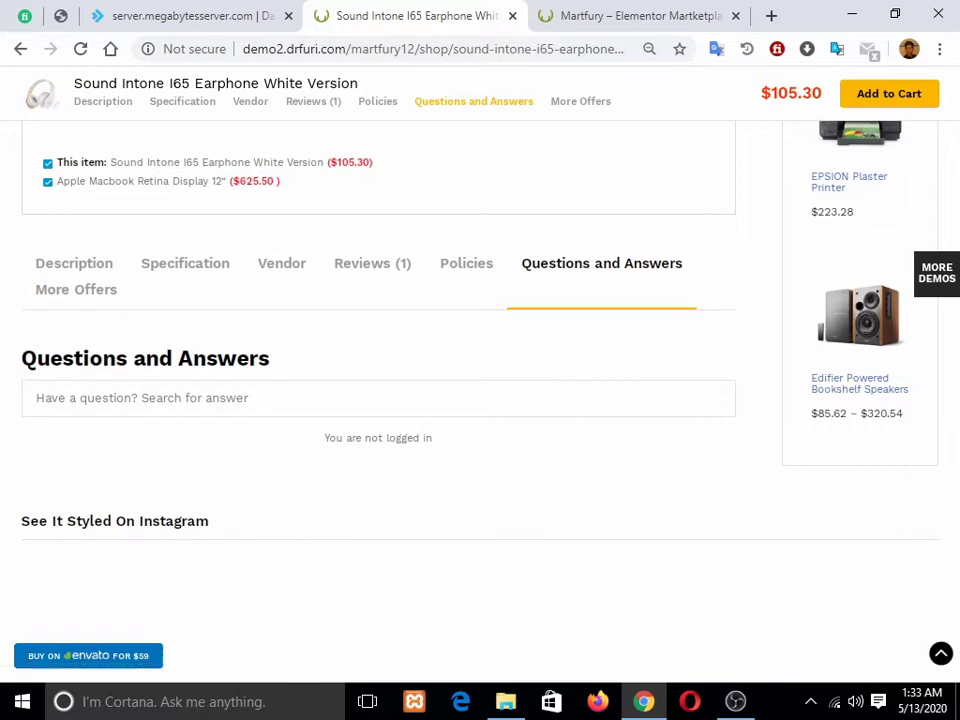
pyautogui.scroll(10, 682, 277)
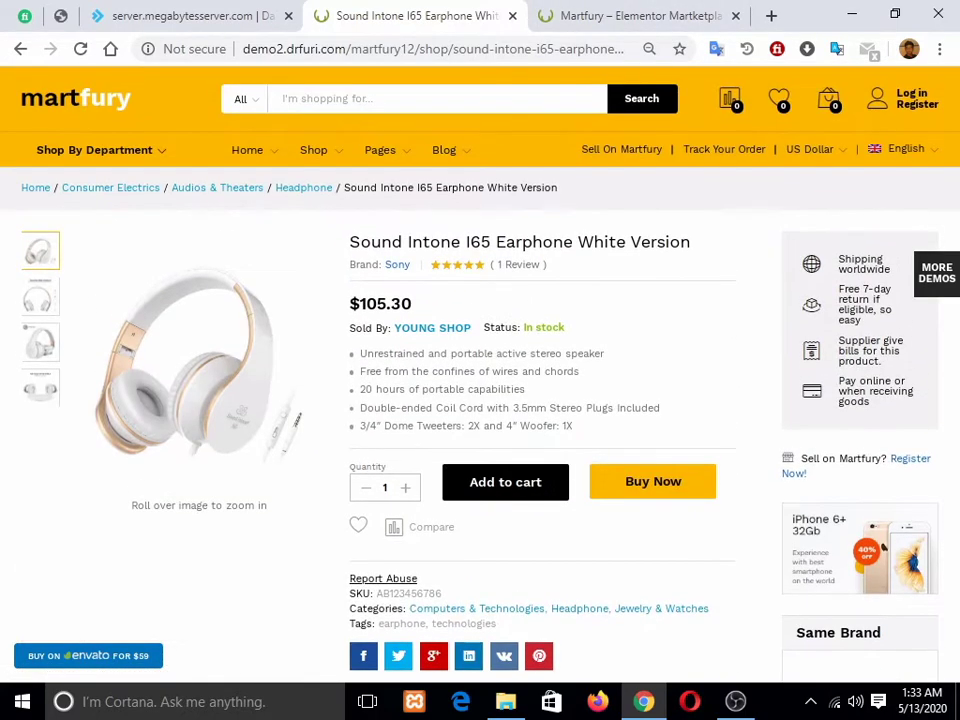
pyautogui.rightClick(682, 277)
pyautogui.press('Escape')
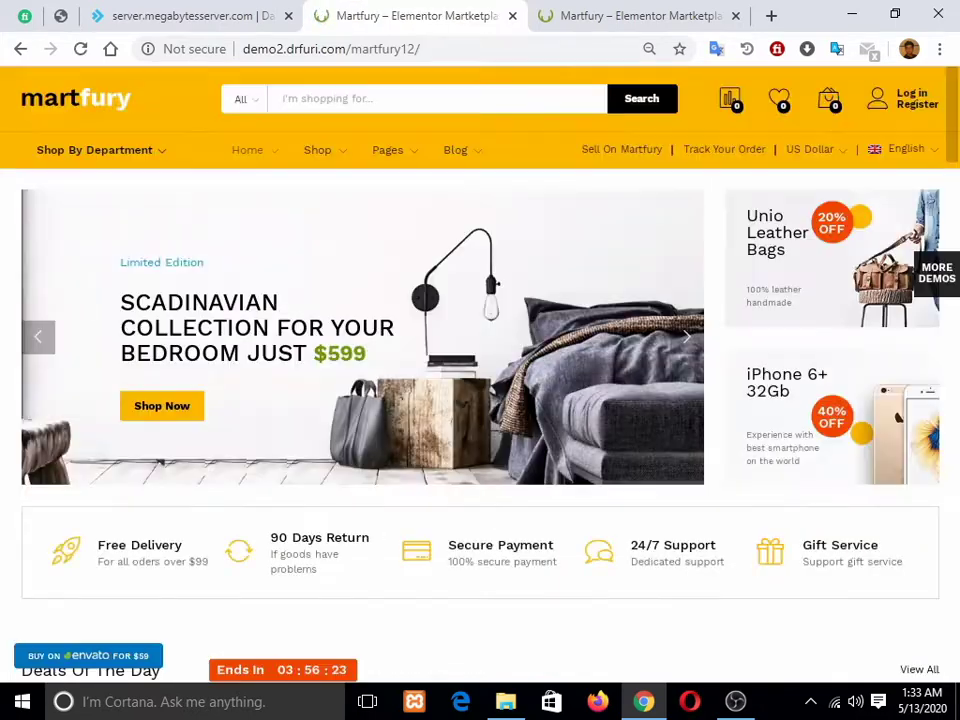
# Step: Scroll the desktop homepage, view the Korea Long Sofa product page, then return home
pyautogui.scroll(-2, 480, 375)
pyautogui.scroll(-20, 480, 375)
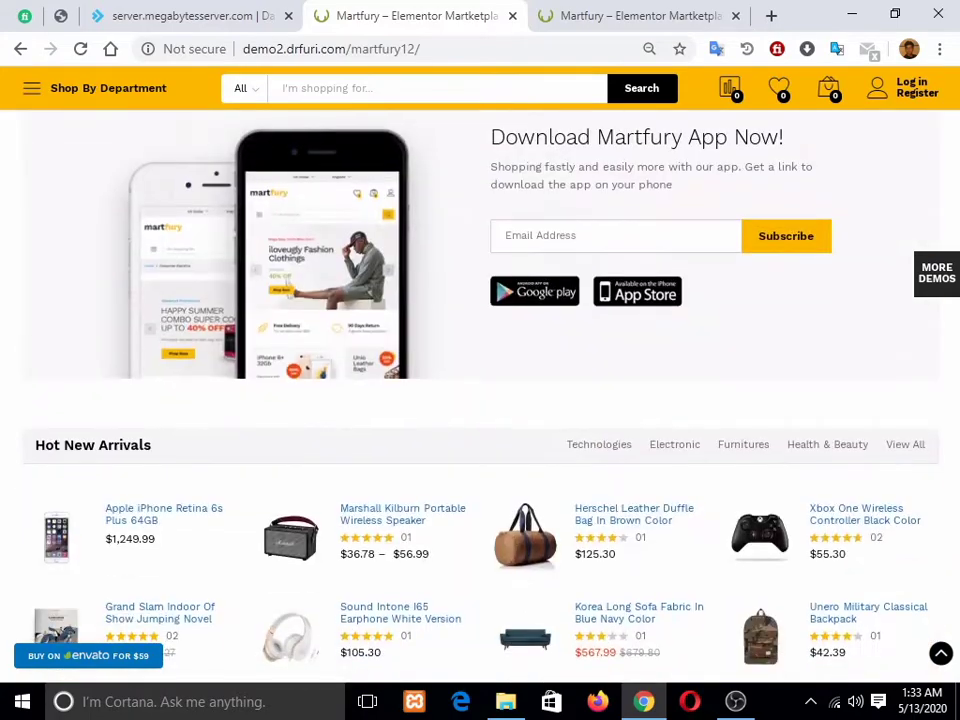
pyautogui.scroll(-1, 916, 93)
pyautogui.scroll(1, 480, 400)
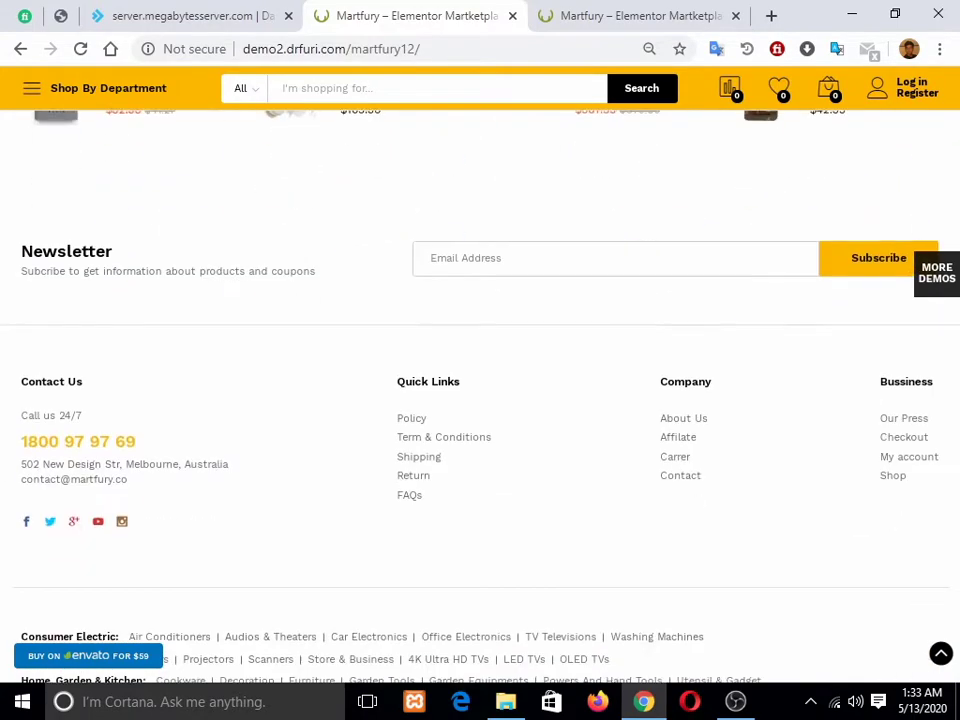
pyautogui.scroll(2, 514, 278)
pyautogui.click(514, 278)
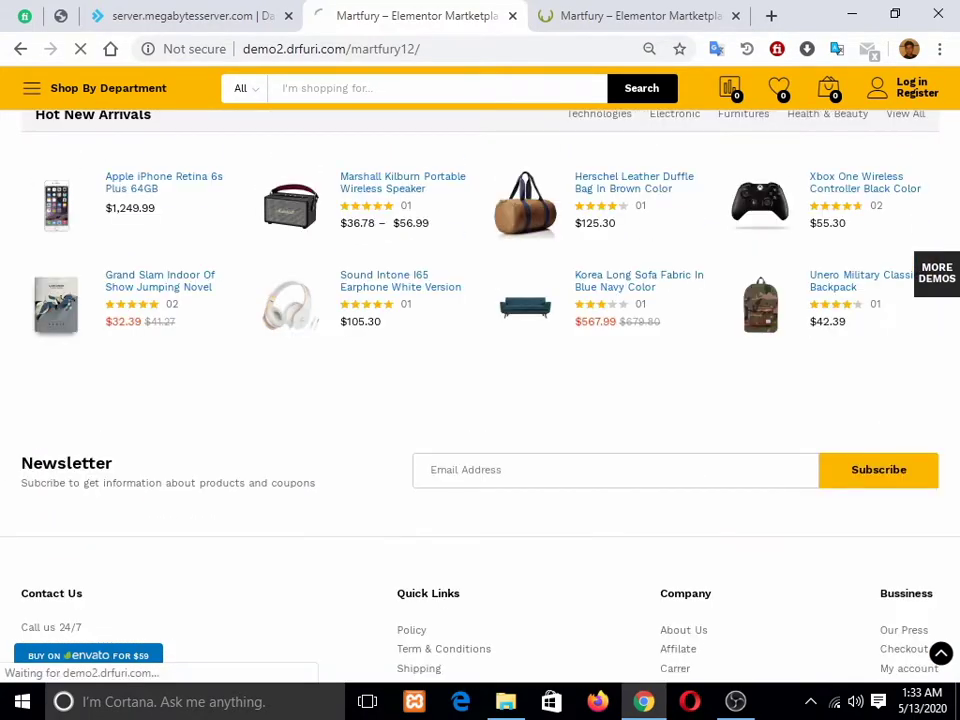
pyautogui.scroll(-2, 514, 275)
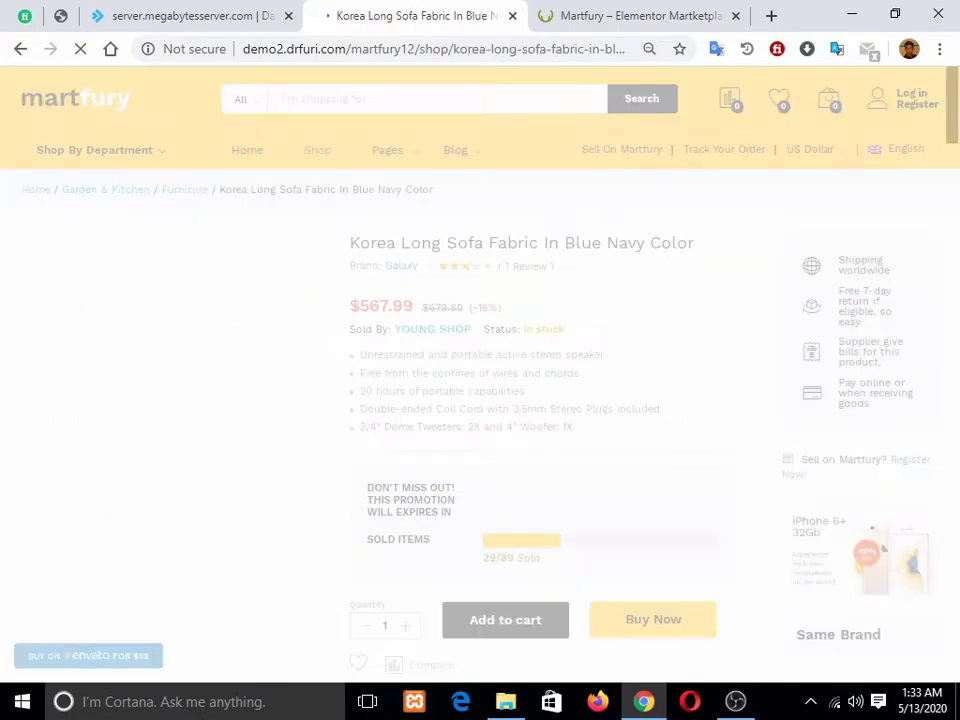
pyautogui.scroll(-3, 480, 380)
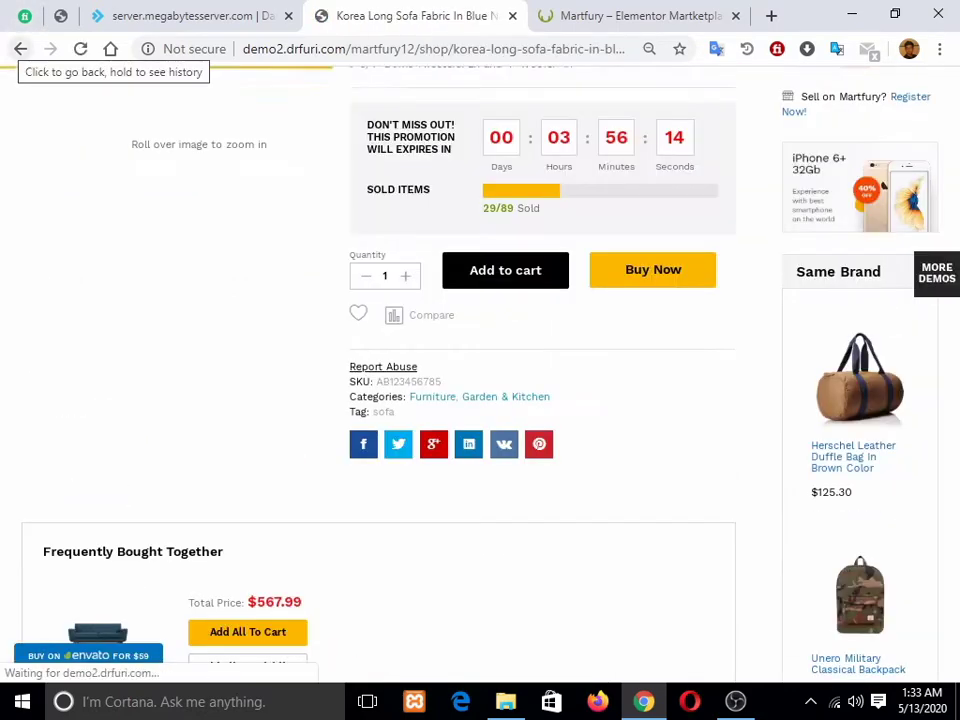
pyautogui.click(20, 48)
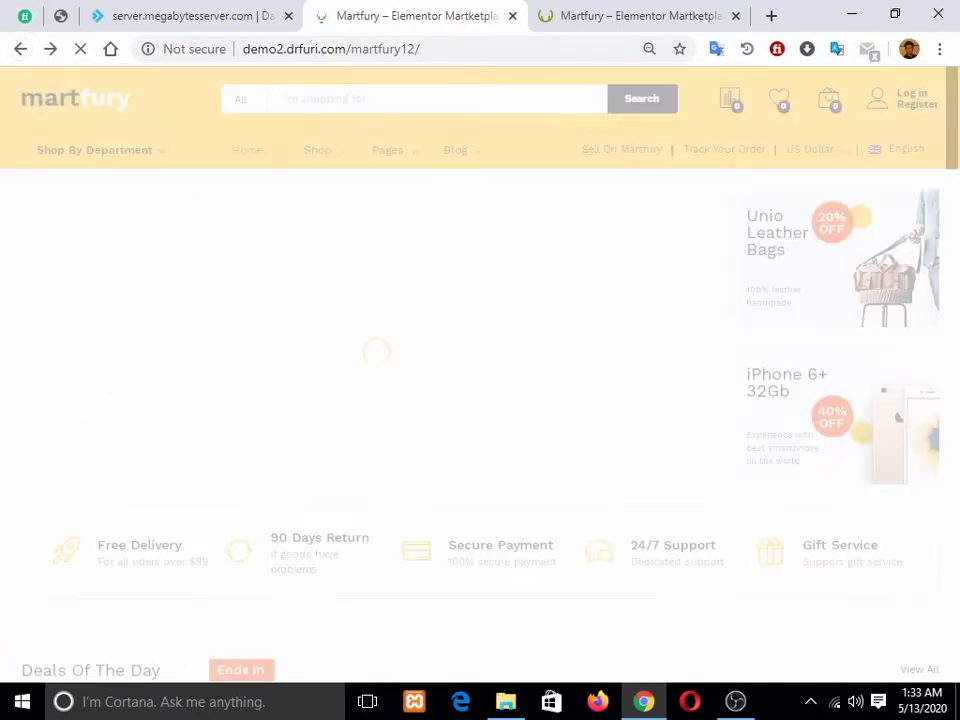
# Step: Try submitting the newsletter sign-up with an empty email field
pyautogui.scroll(2, 480, 395)
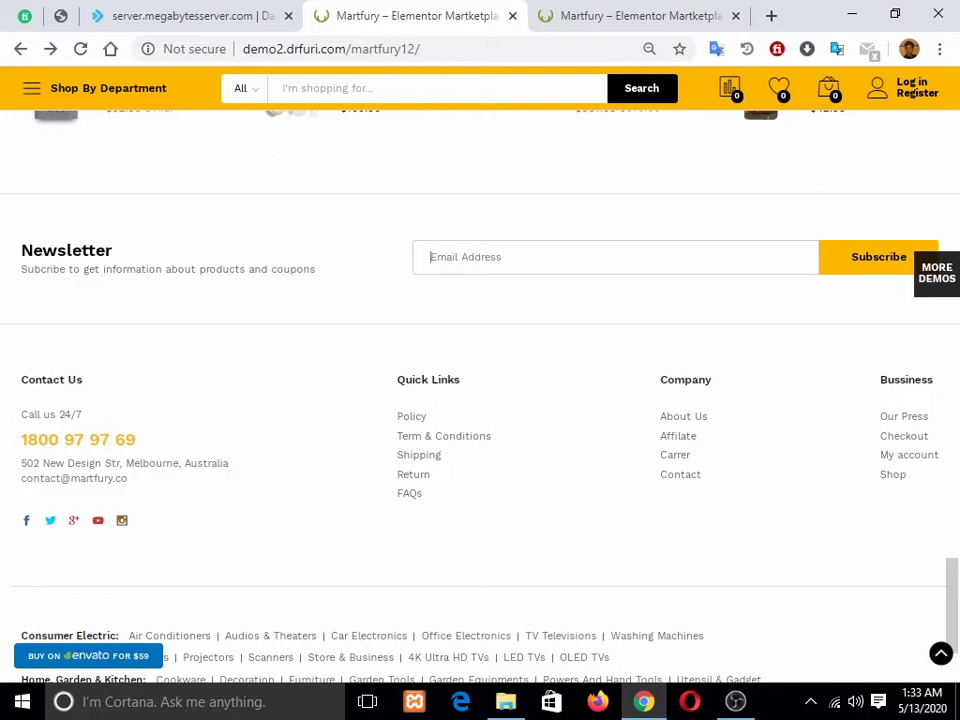
pyautogui.press('Return')
pyautogui.scroll(1, 480, 400)
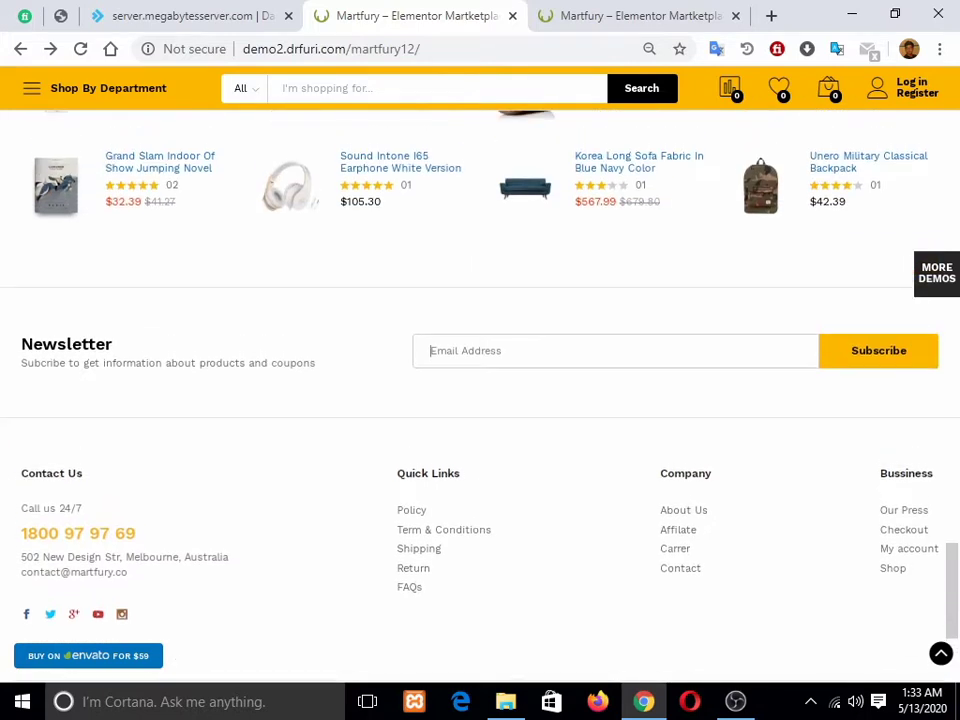
pyautogui.press('Return')
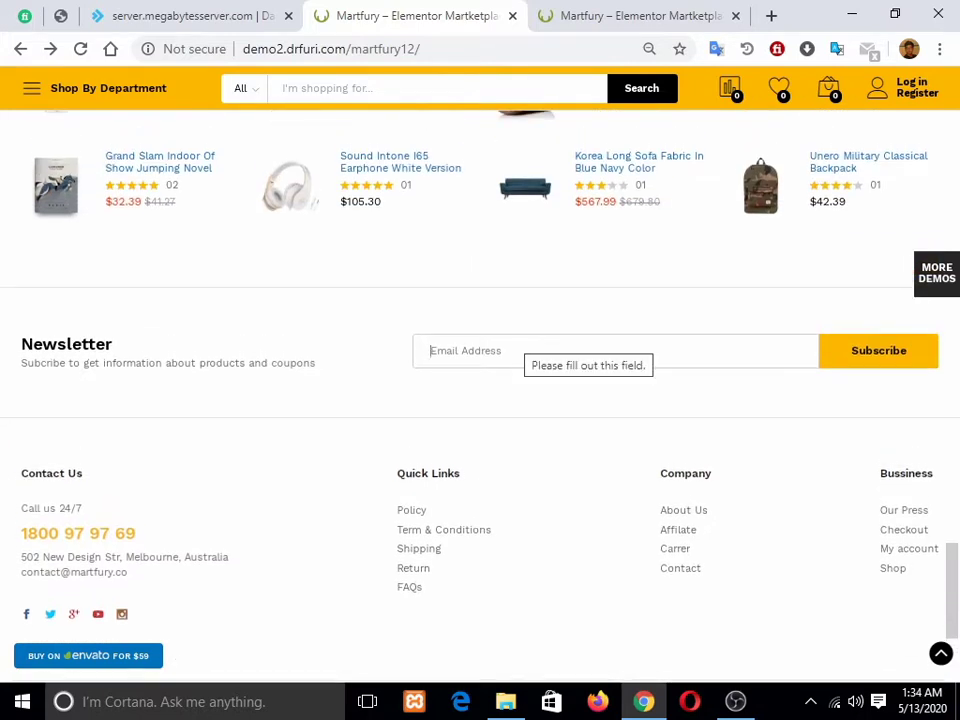
pyautogui.press('Return')
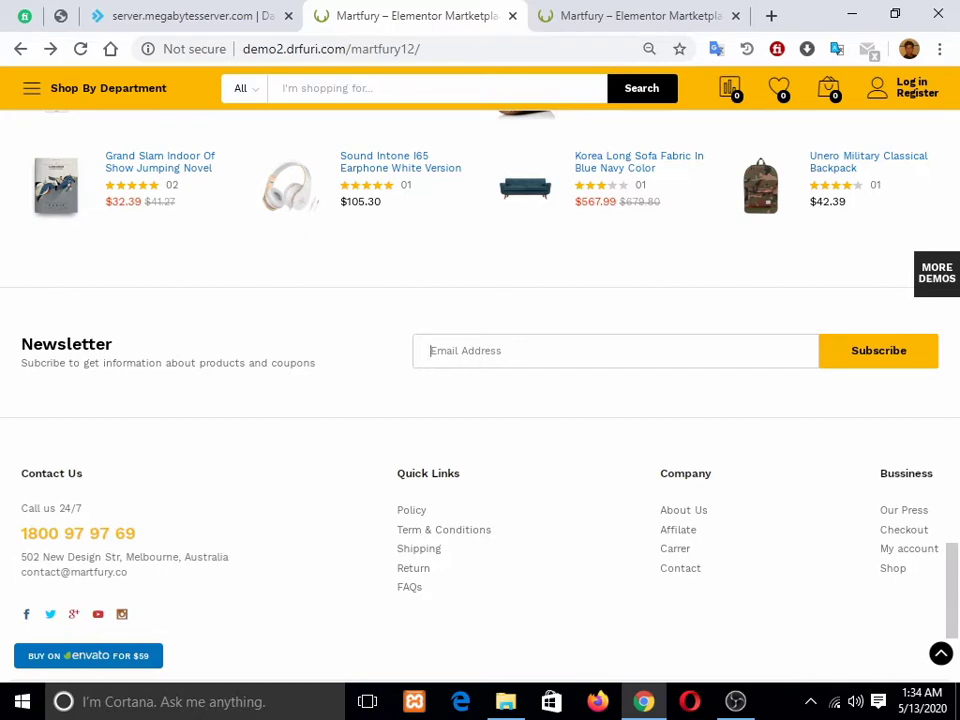
# Step: Scroll over the homepage again, then move to the Galaxy S5 mobile preview tab
pyautogui.scroll(-3, 480, 390)
pyautogui.scroll(8, 480, 390)
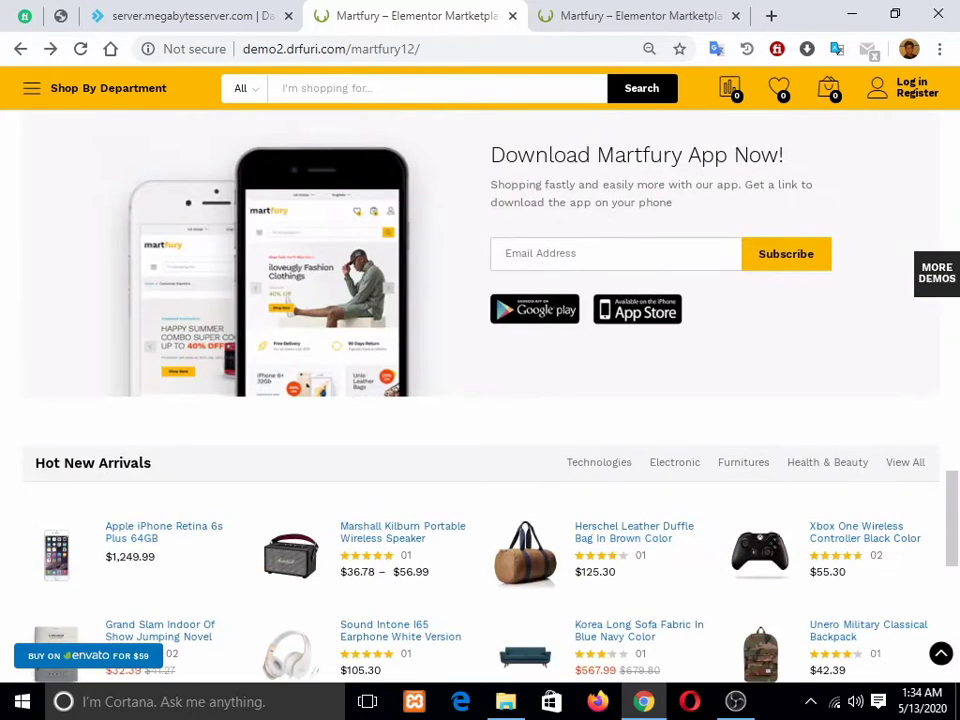
pyautogui.scroll(1, 480, 390)
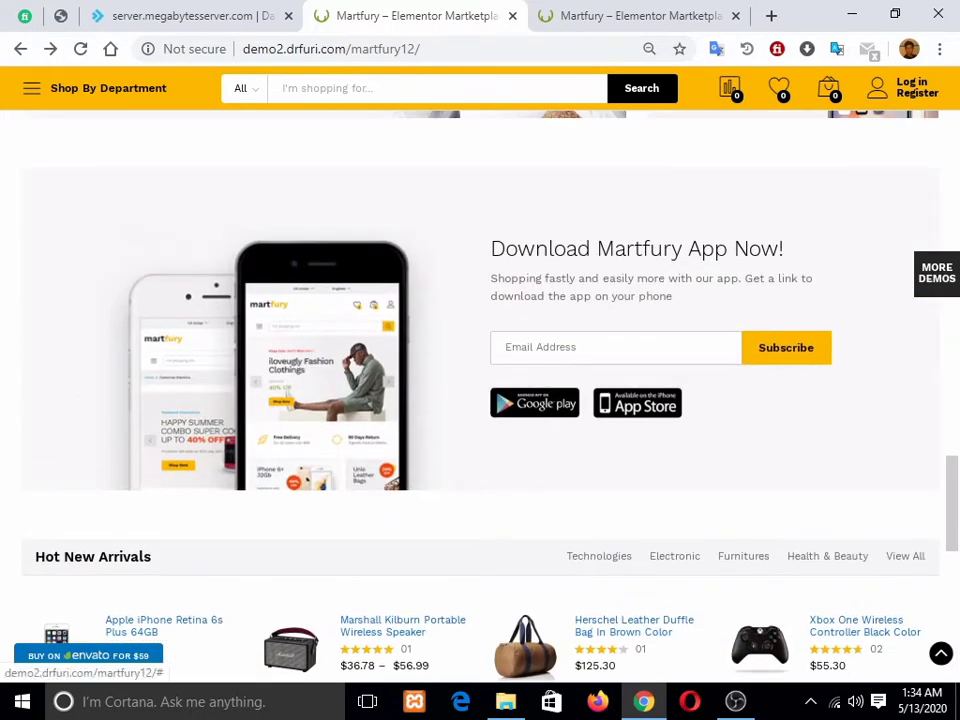
pyautogui.scroll(4, 480, 390)
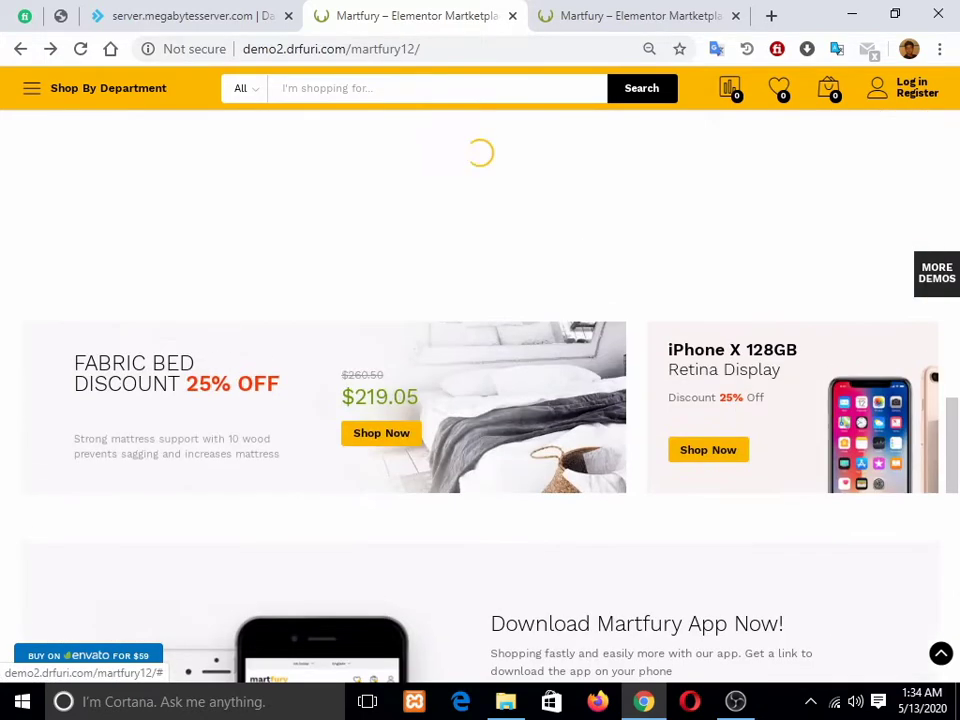
pyautogui.scroll(-3, 480, 390)
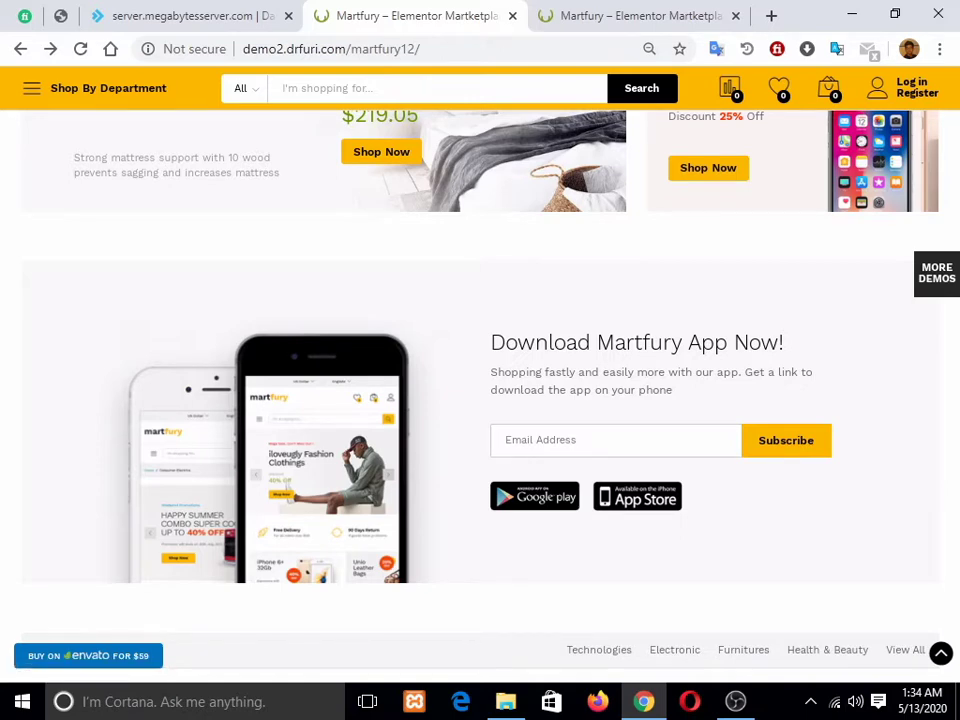
pyautogui.scroll(4, 480, 390)
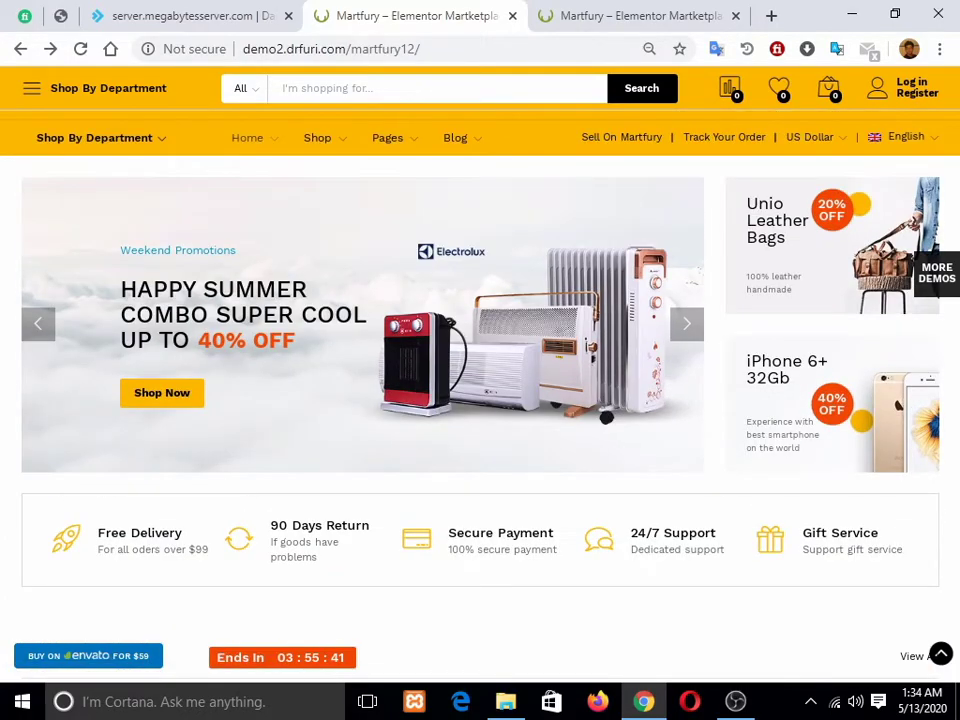
pyautogui.scroll(-6, 480, 390)
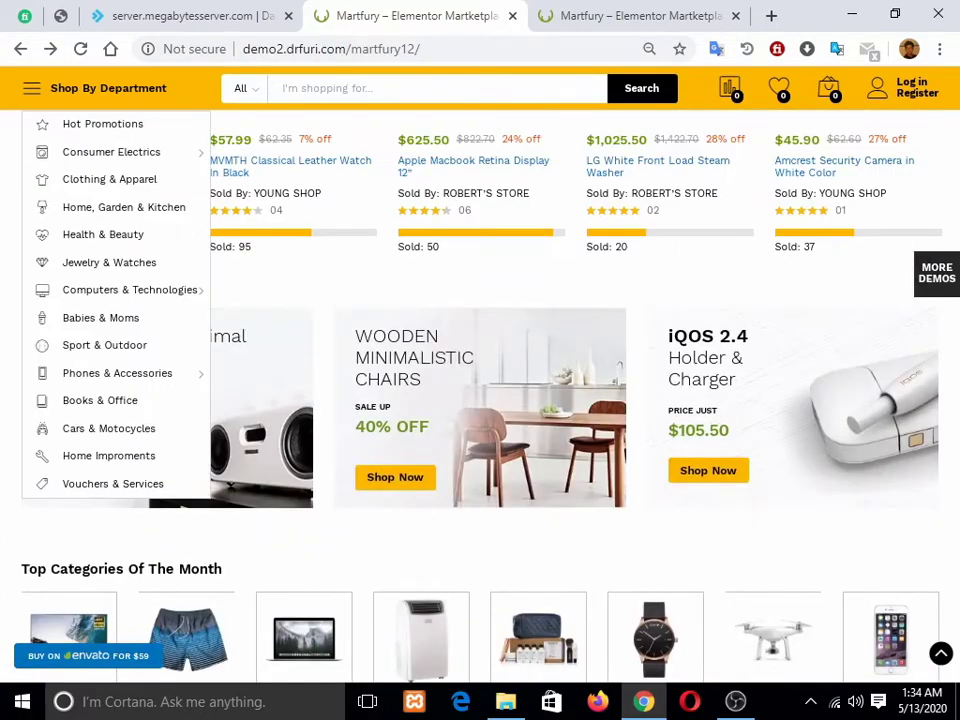
pyautogui.scroll(6, 480, 390)
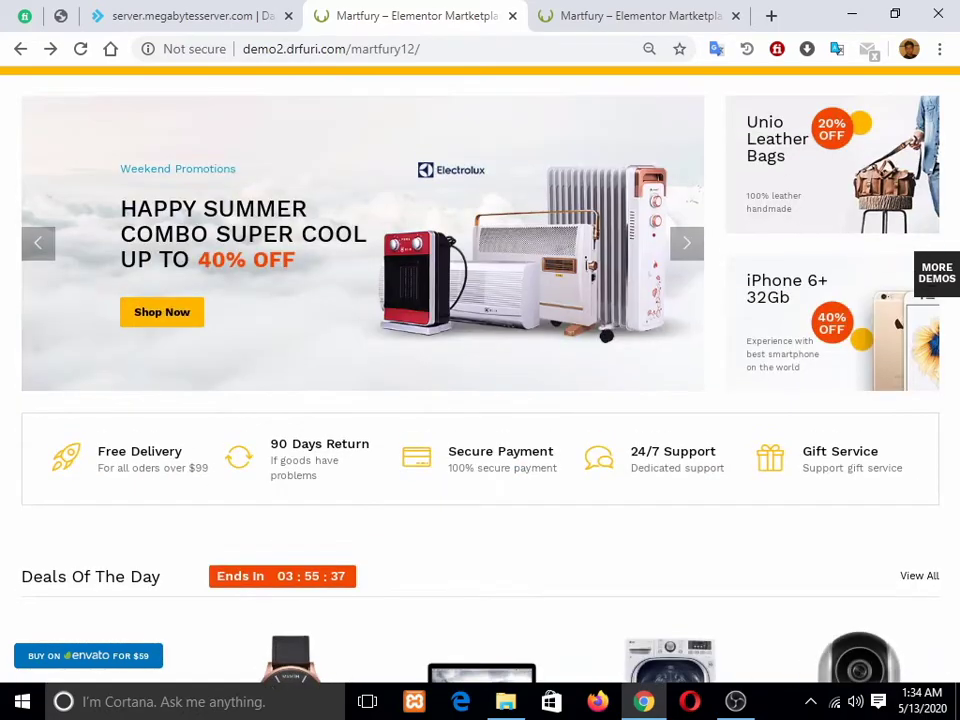
pyautogui.hotkey('ctrl', 'Tab')
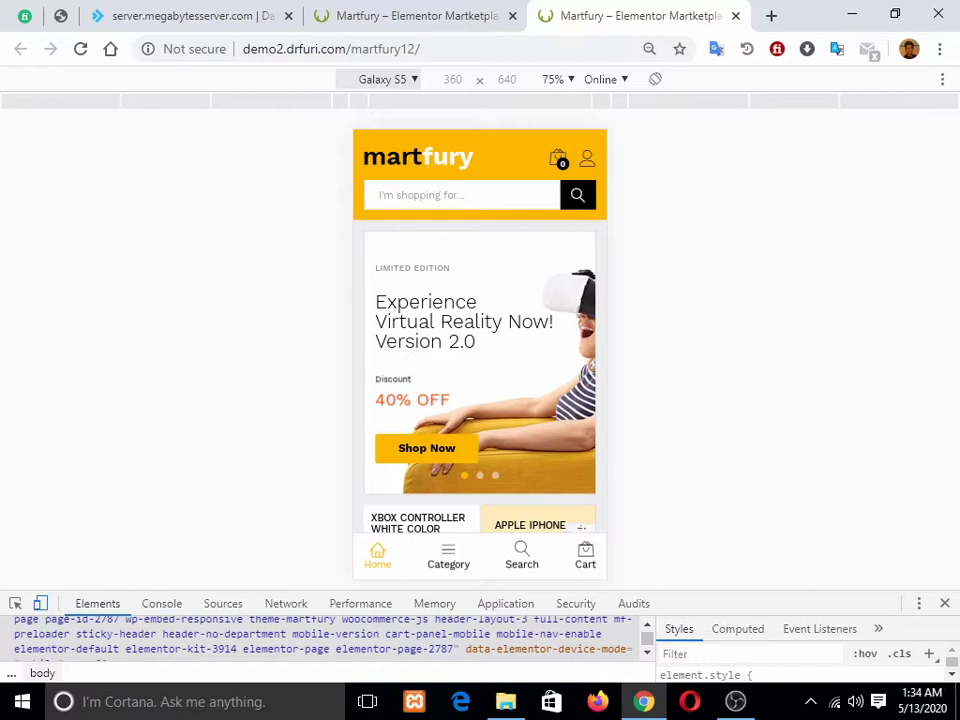
# Step: Browse the mobile department categories panel, then close it
pyautogui.scroll(-5, 480, 355)
pyautogui.scroll(5, 480, 355)
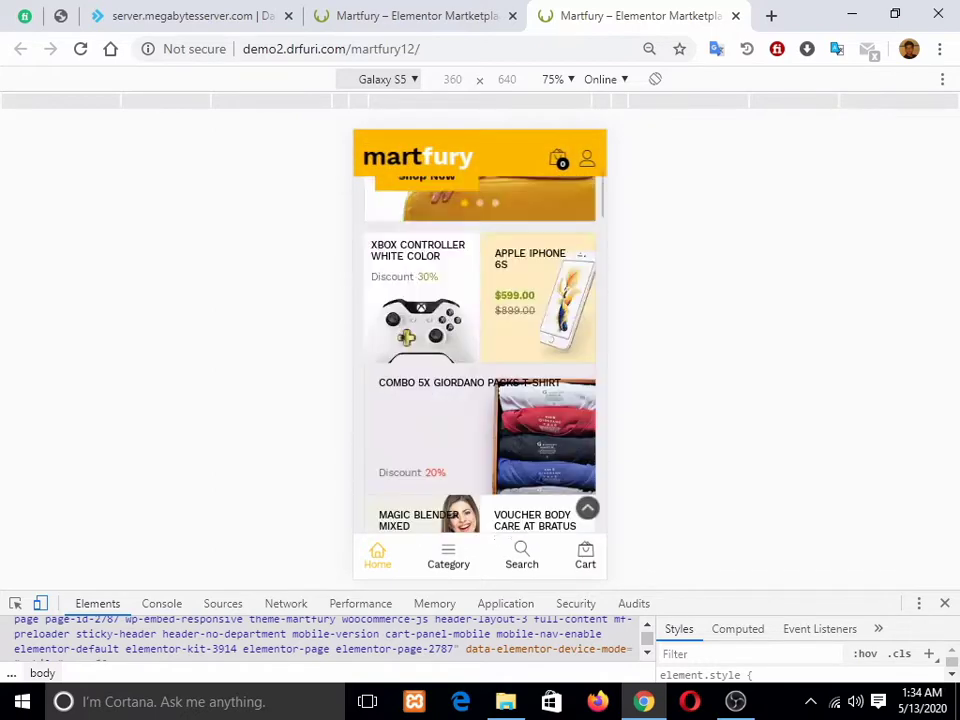
pyautogui.scroll(-4, 480, 355)
pyautogui.scroll(4, 480, 355)
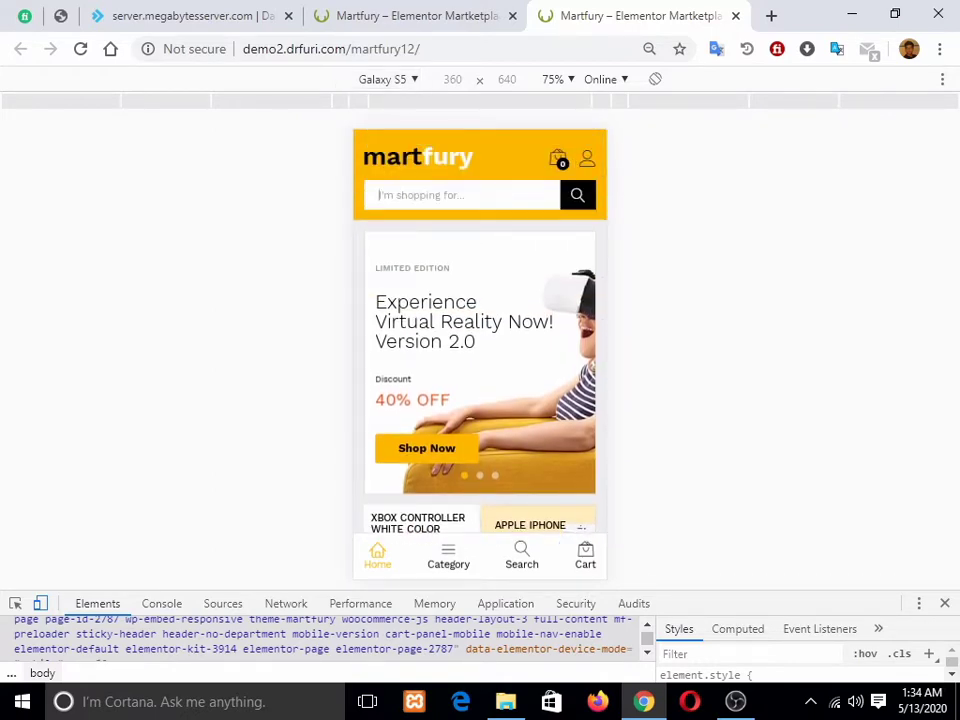
pyautogui.scroll(-5, 480, 355)
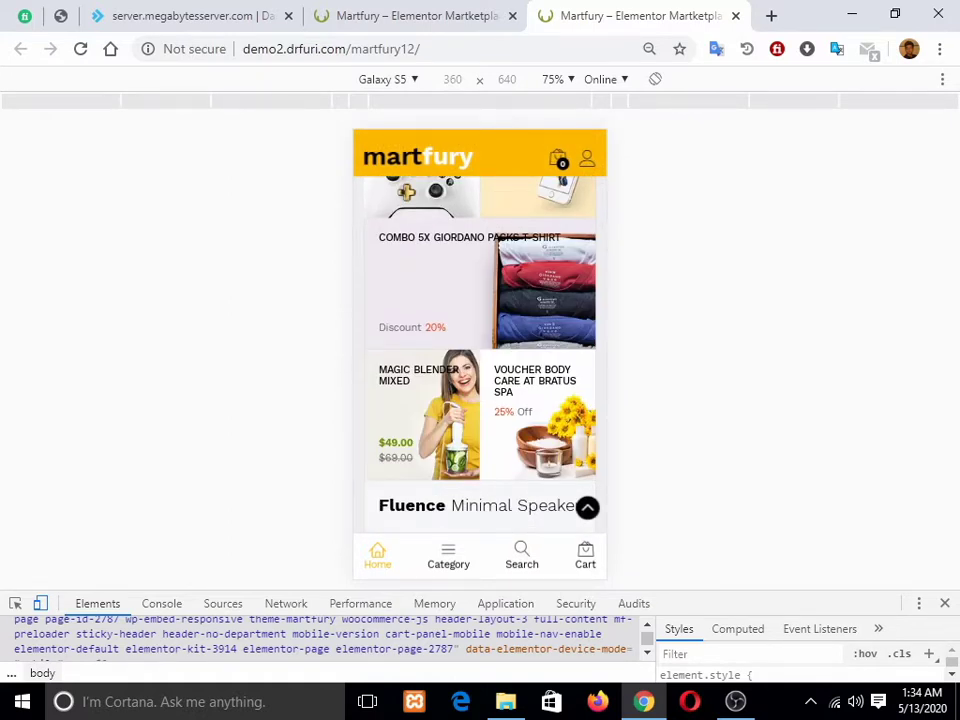
pyautogui.click(448, 556)
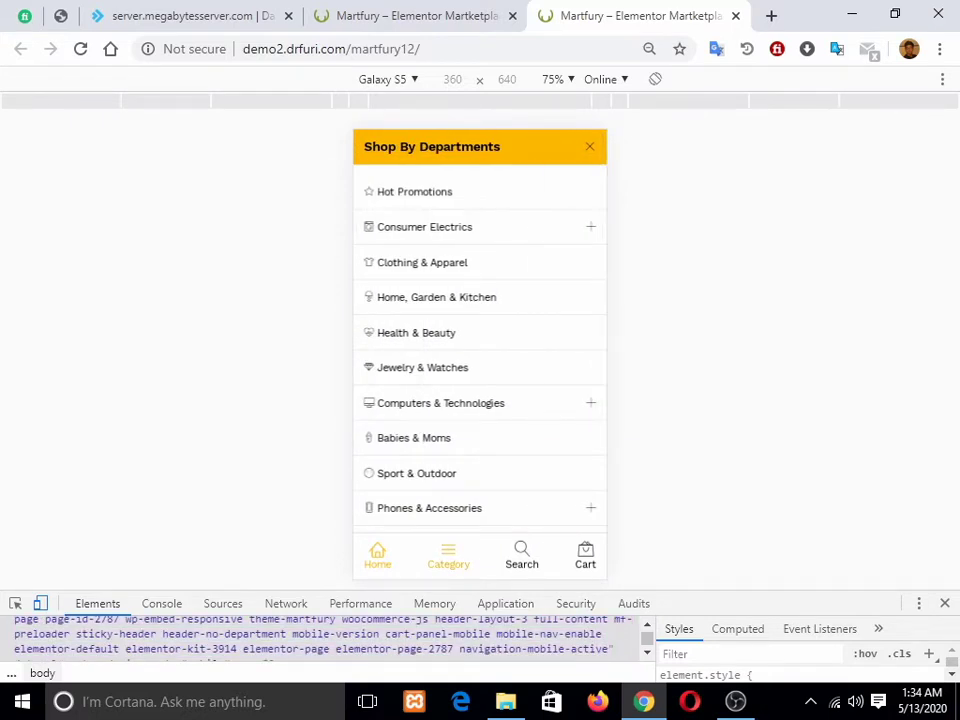
pyautogui.scroll(-2, 480, 340)
pyautogui.scroll(2, 480, 340)
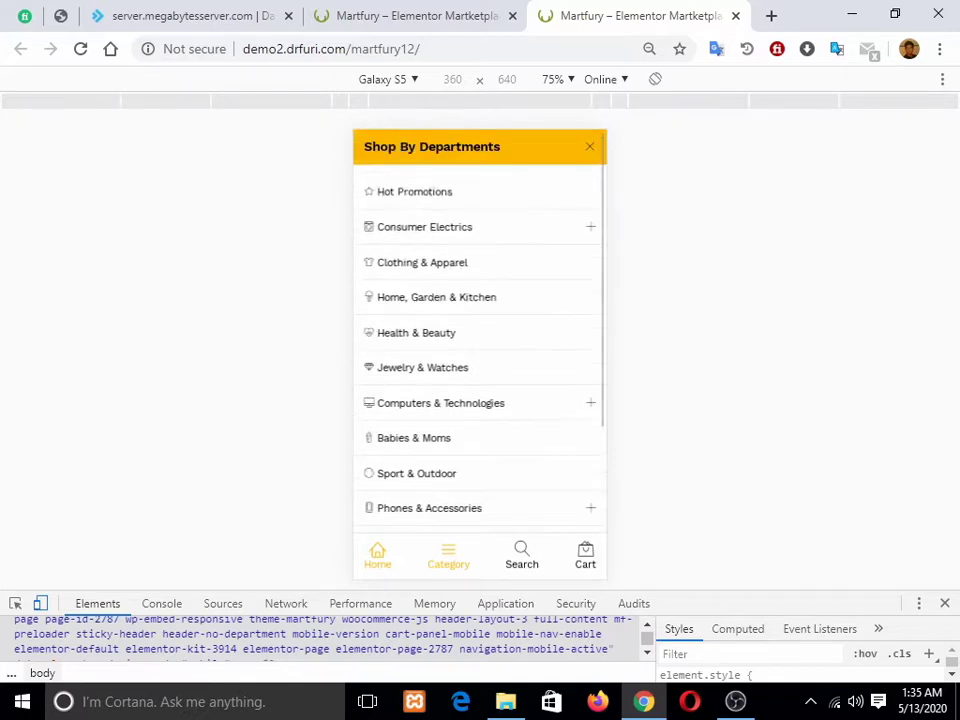
pyautogui.scroll(-2, 480, 340)
pyautogui.scroll(2, 480, 340)
pyautogui.click(590, 147)
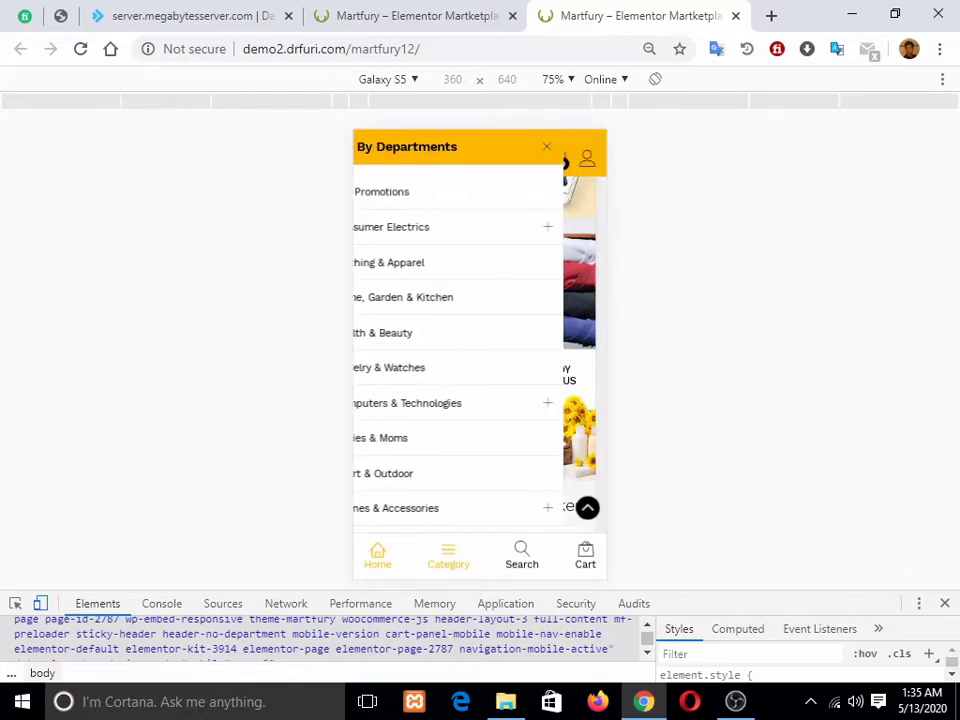
# Step: View and close the mobile search panel and the empty shopping cart
pyautogui.click(522, 556)
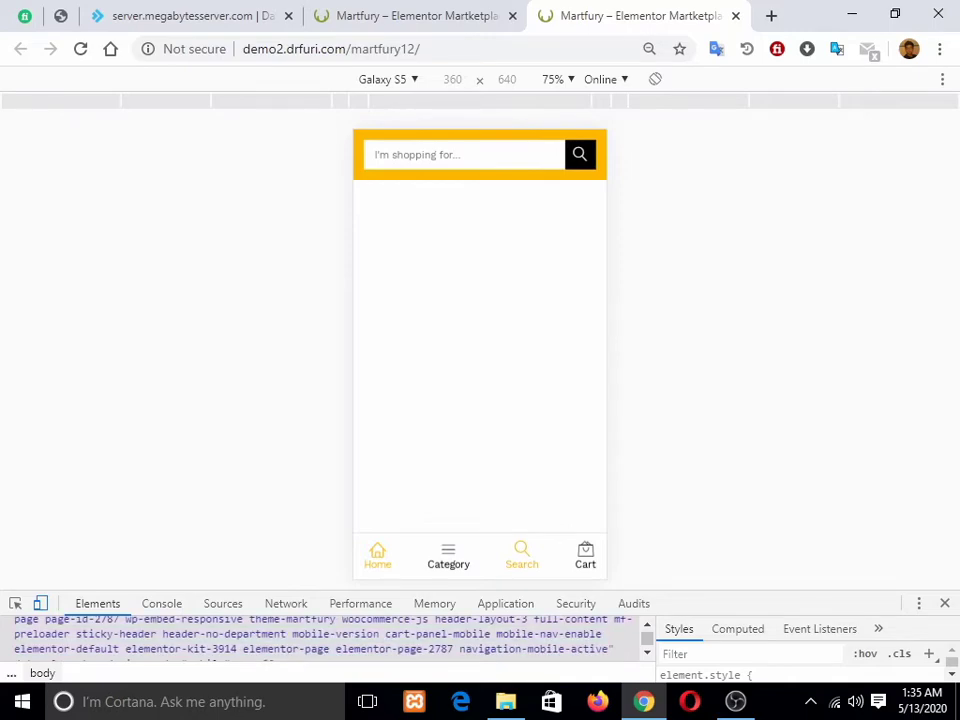
pyautogui.click(522, 556)
pyautogui.scroll(5, 480, 340)
pyautogui.click(440, 195)
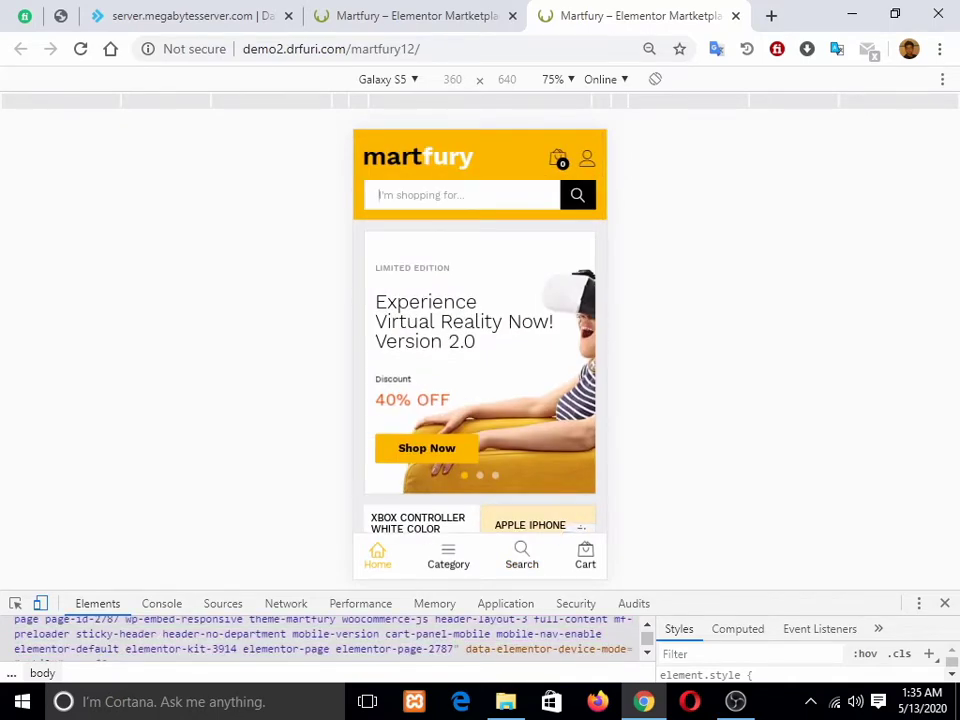
pyautogui.scroll(-4, 480, 380)
pyautogui.click(585, 556)
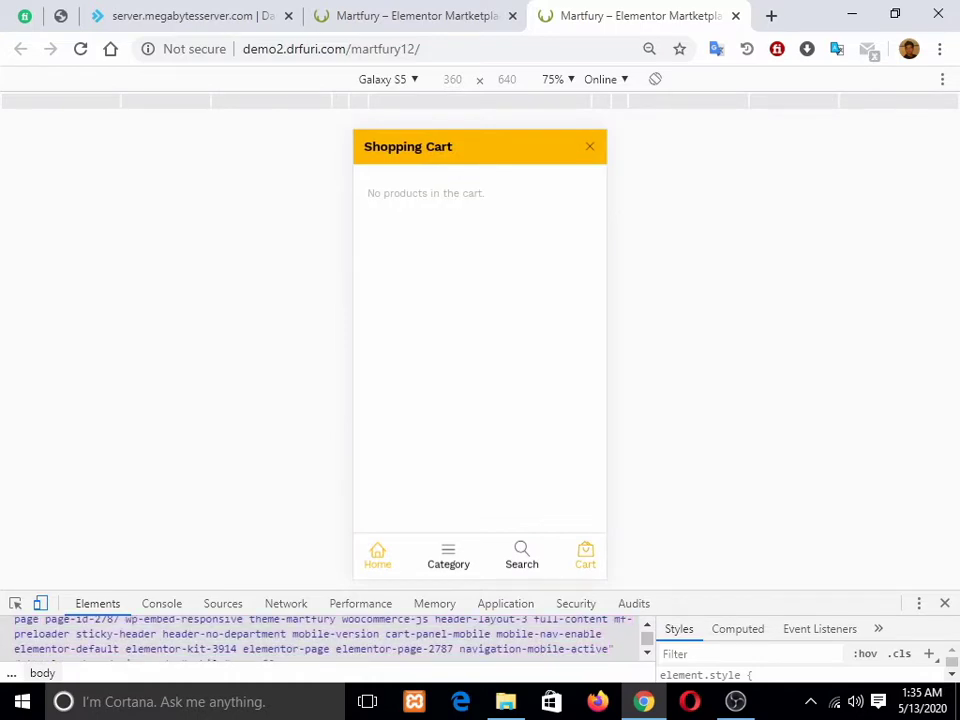
pyautogui.click(590, 147)
# Step: Scroll through the mobile page footer, then move to the DirectAdmin tab
pyautogui.scroll(-13, 480, 350)
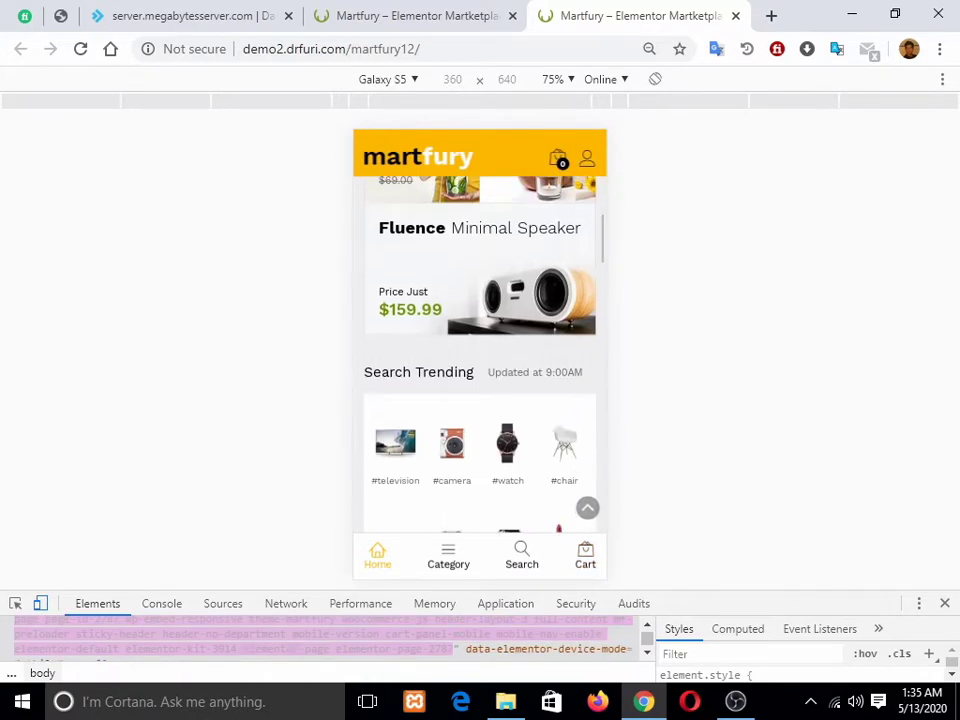
pyautogui.scroll(-15, 480, 350)
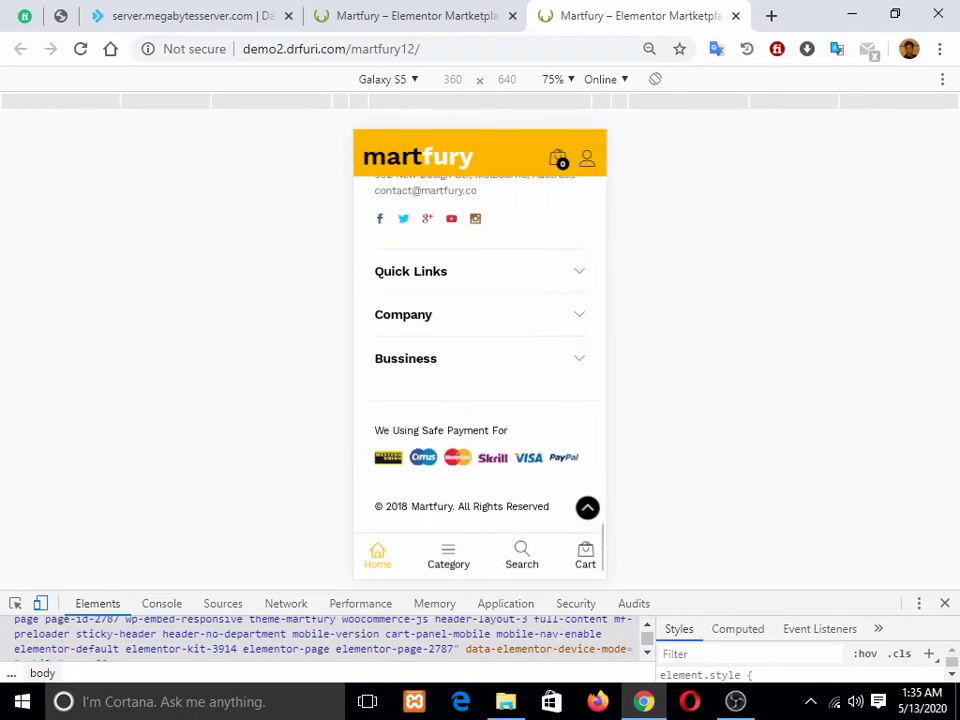
pyautogui.scroll(5, 480, 350)
pyautogui.scroll(15, 480, 350)
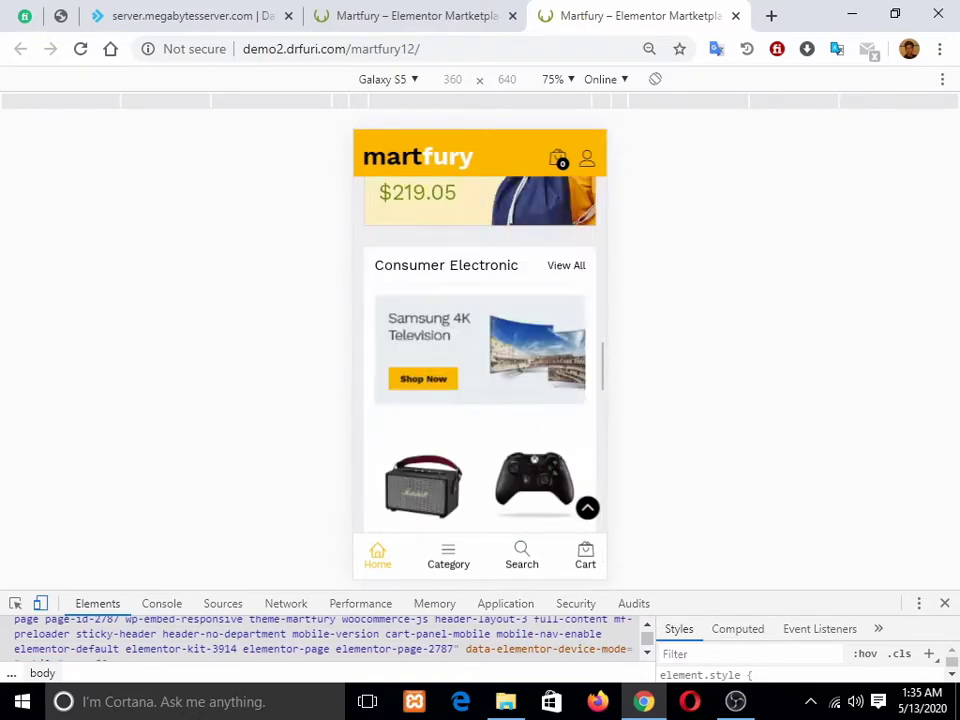
pyautogui.scroll(5, 480, 350)
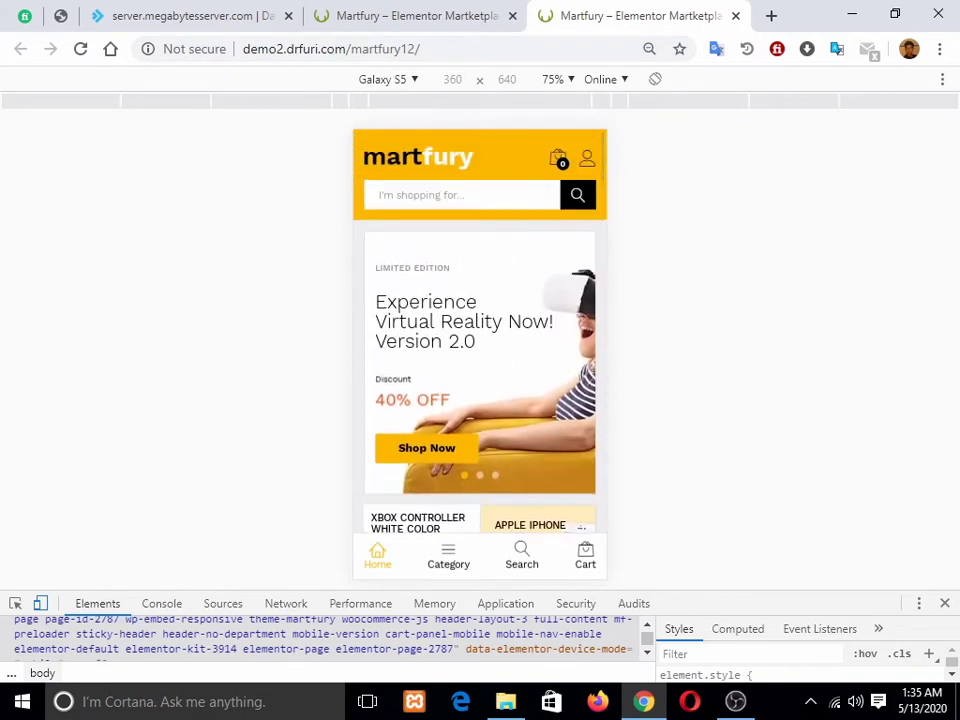
pyautogui.click(180, 15)
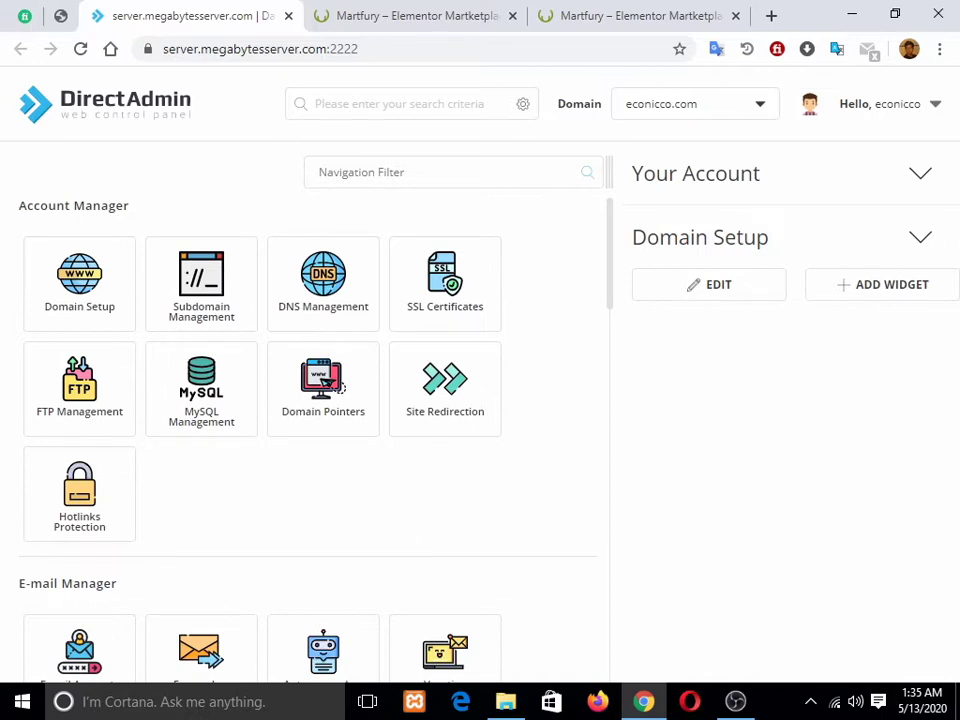
# Step: Log in to DirectAdmin from the Client Area, closing the duplicate tab, to reach the econicco.com dashboard
pyautogui.click(323, 284)
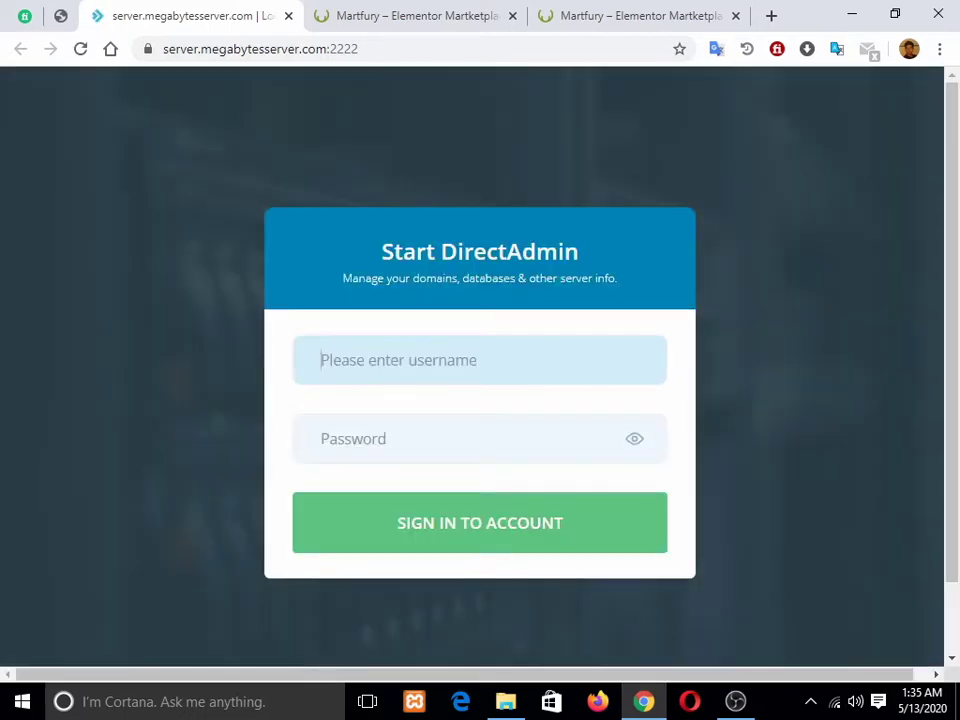
pyautogui.click(61, 15)
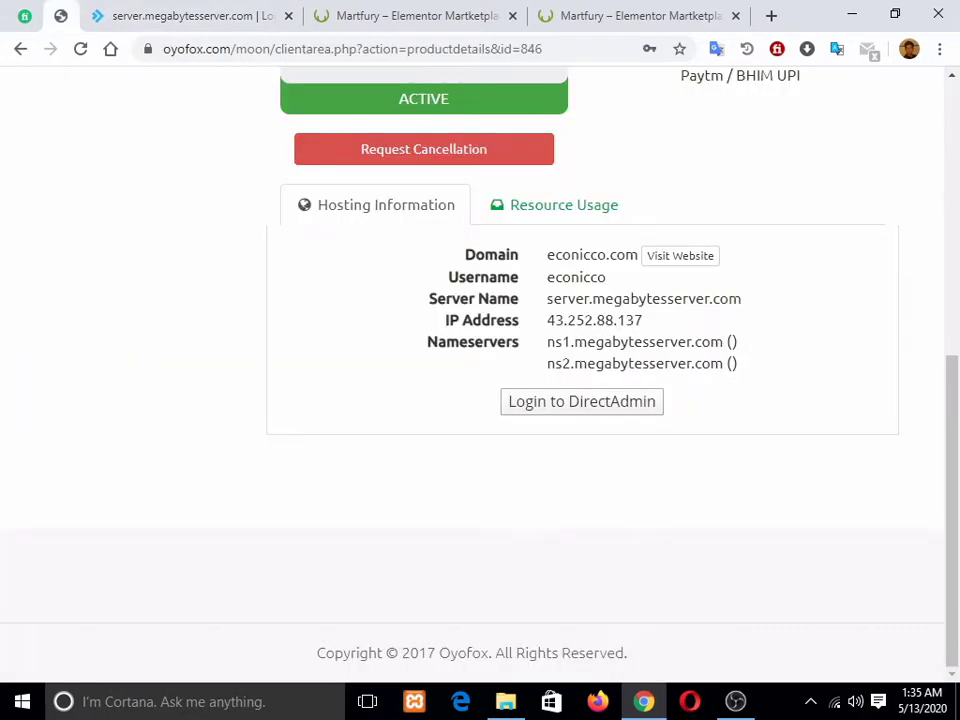
pyautogui.click(582, 402)
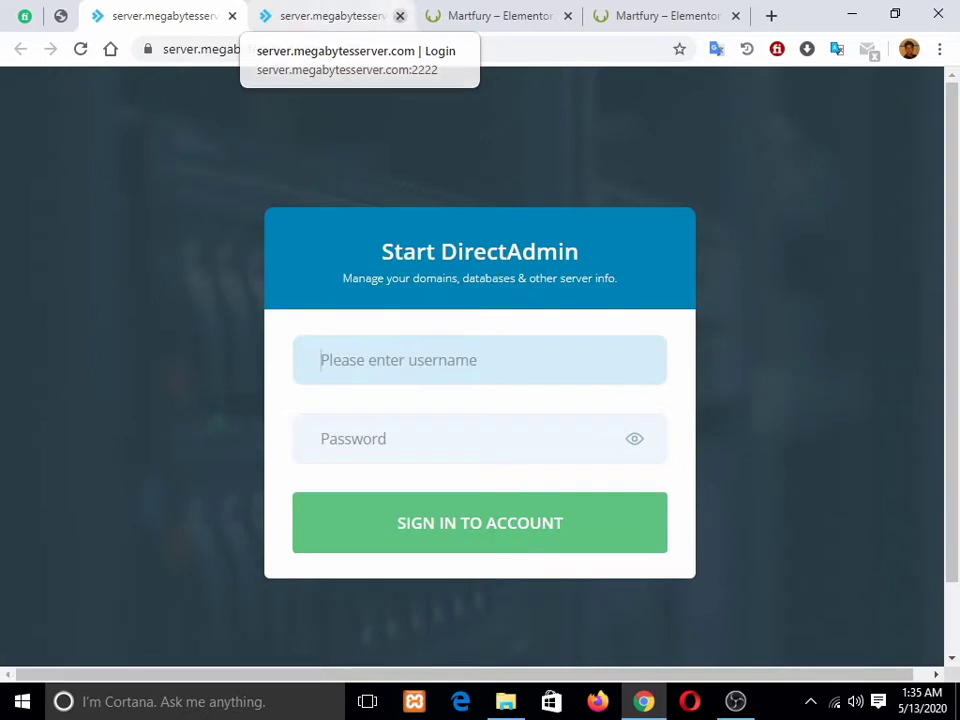
pyautogui.click(400, 16)
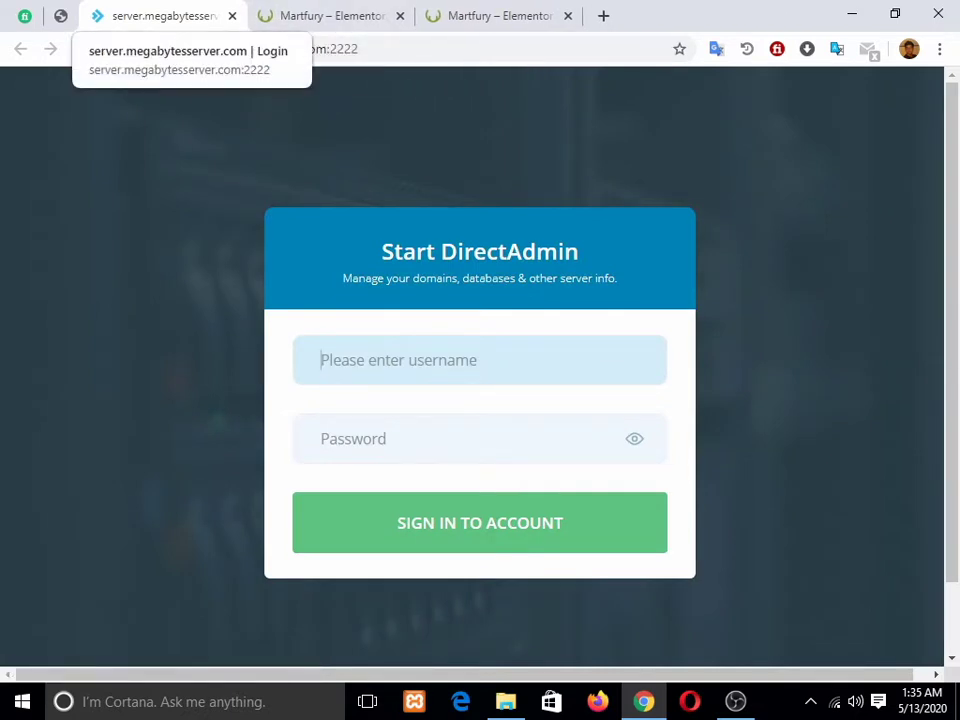
pyautogui.moveTo(735, 701)
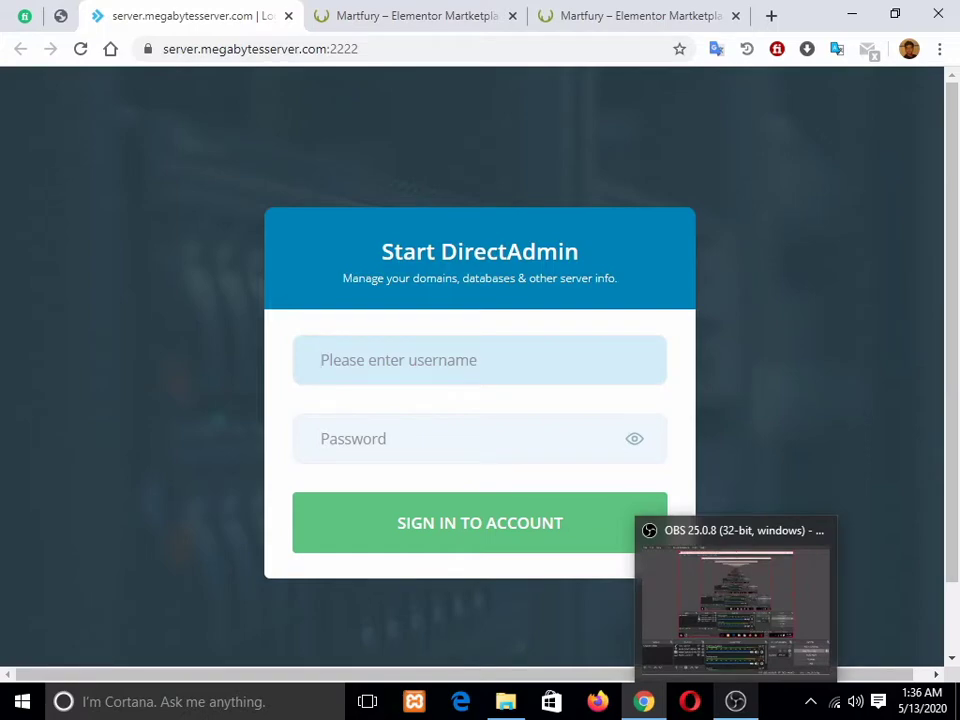
pyautogui.click(735, 701)
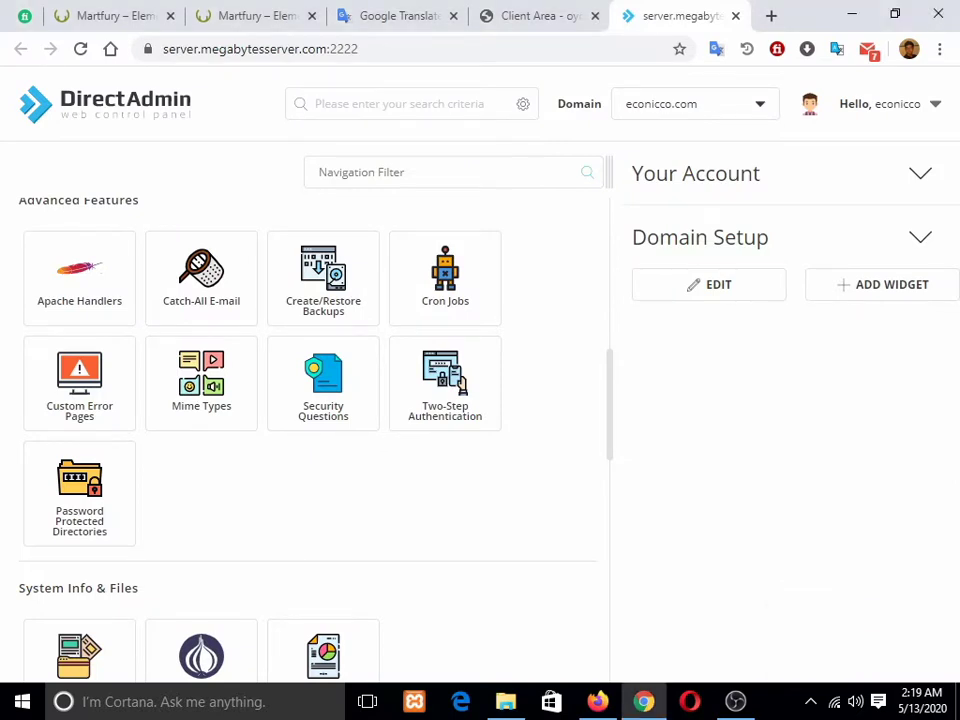
# Step: Filter the DirectAdmin features for 'soft', launch Softaculous and open the WordPress installation form
pyautogui.scroll(-5, 201, 440)
pyautogui.scroll(8, 201, 440)
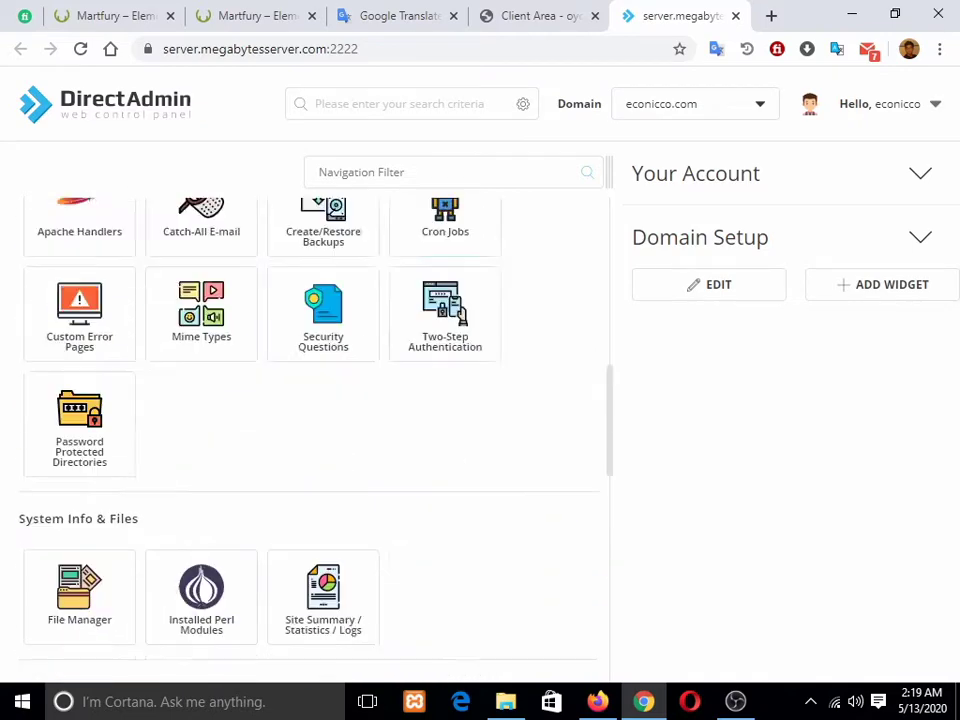
pyautogui.scroll(5, 445, 470)
pyautogui.click(384, 172)
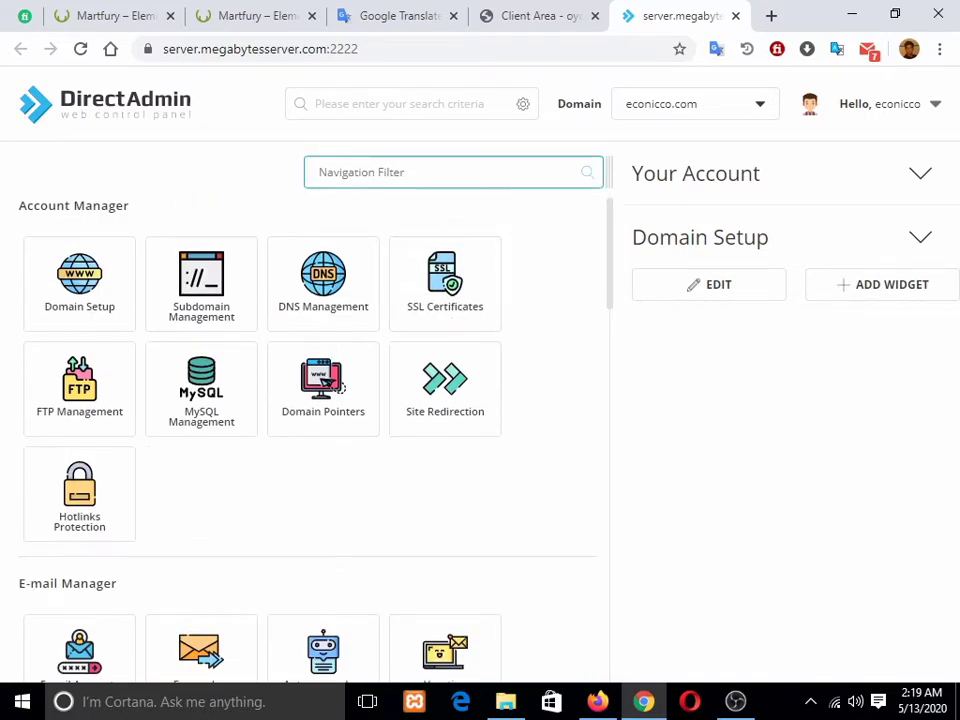
pyautogui.write('soft')
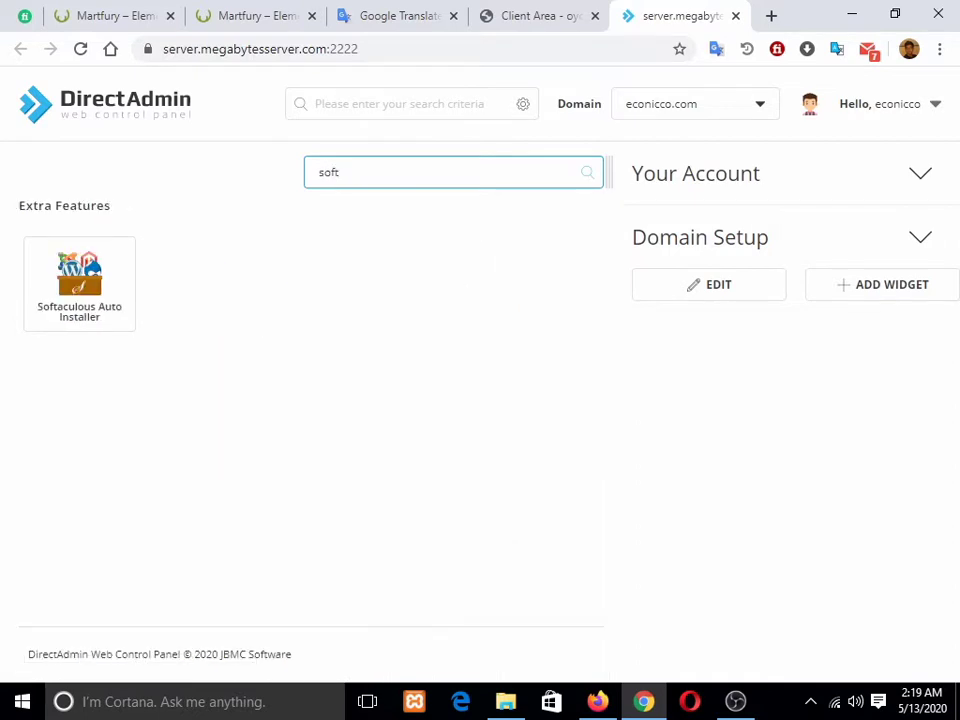
pyautogui.click(79, 280)
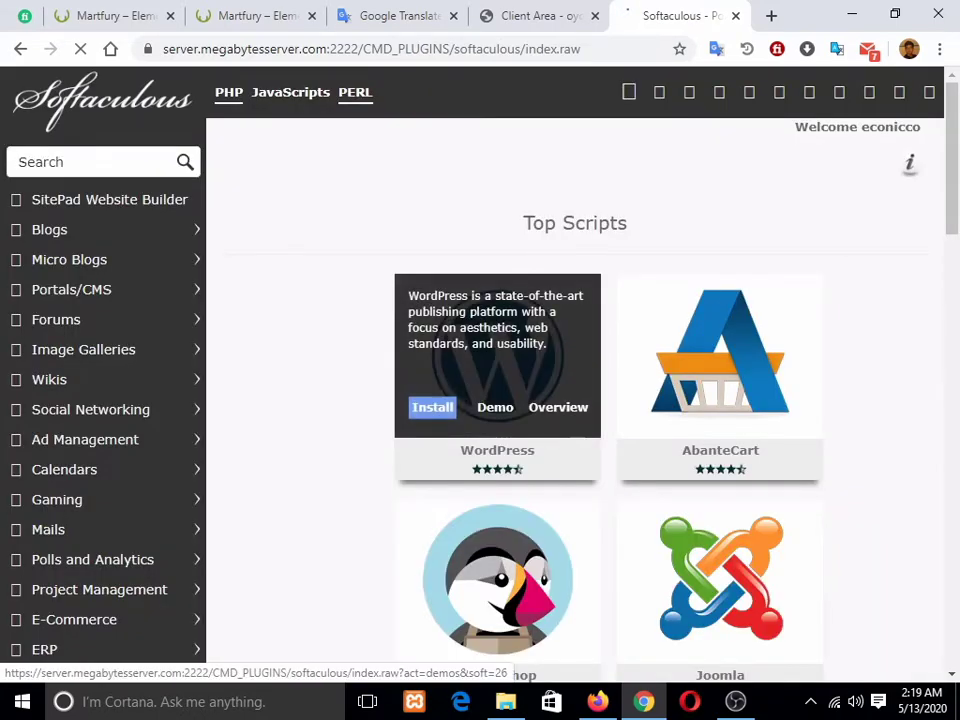
pyautogui.moveTo(556, 406)
pyautogui.scroll(-1, 556, 406)
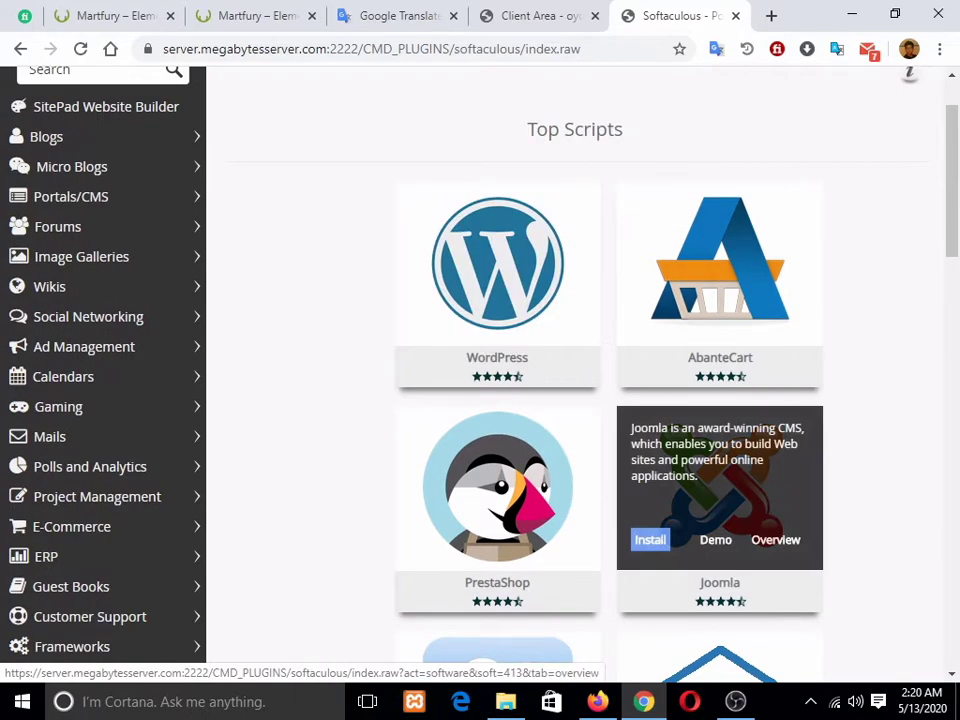
pyautogui.scroll(-2, 720, 260)
pyautogui.scroll(-2, 720, 150)
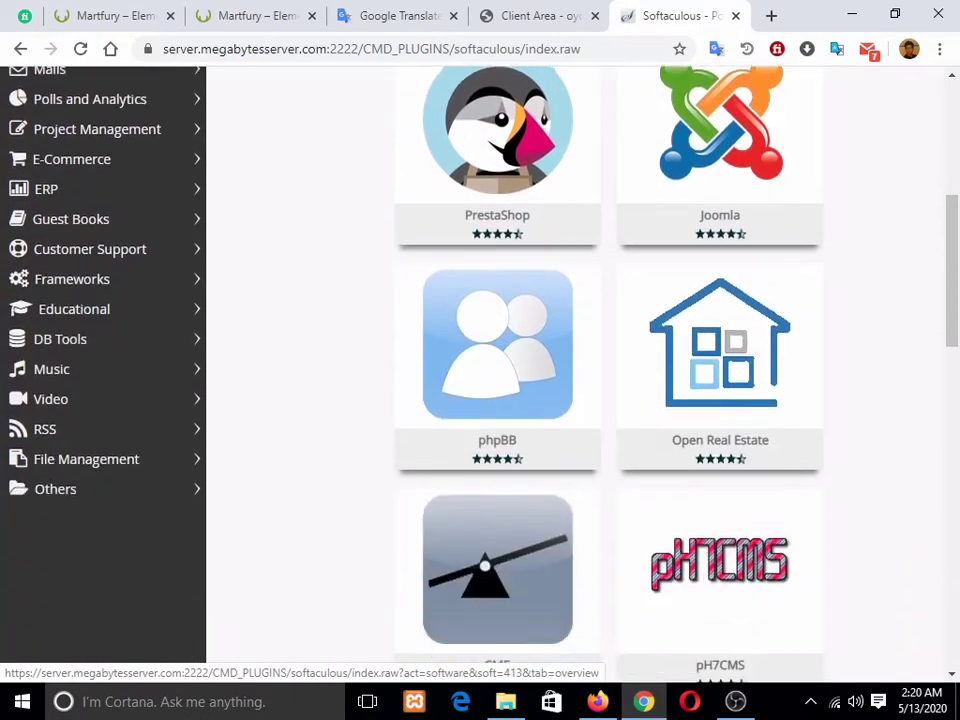
pyautogui.scroll(5, 720, 580)
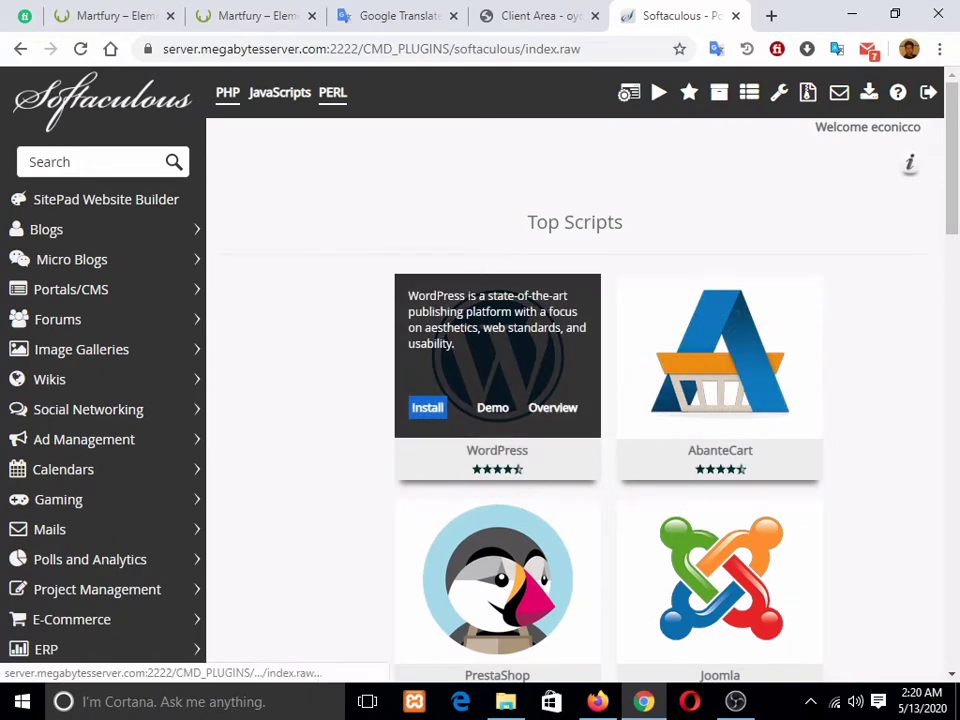
pyautogui.click(427, 407)
pyautogui.click(427, 407)
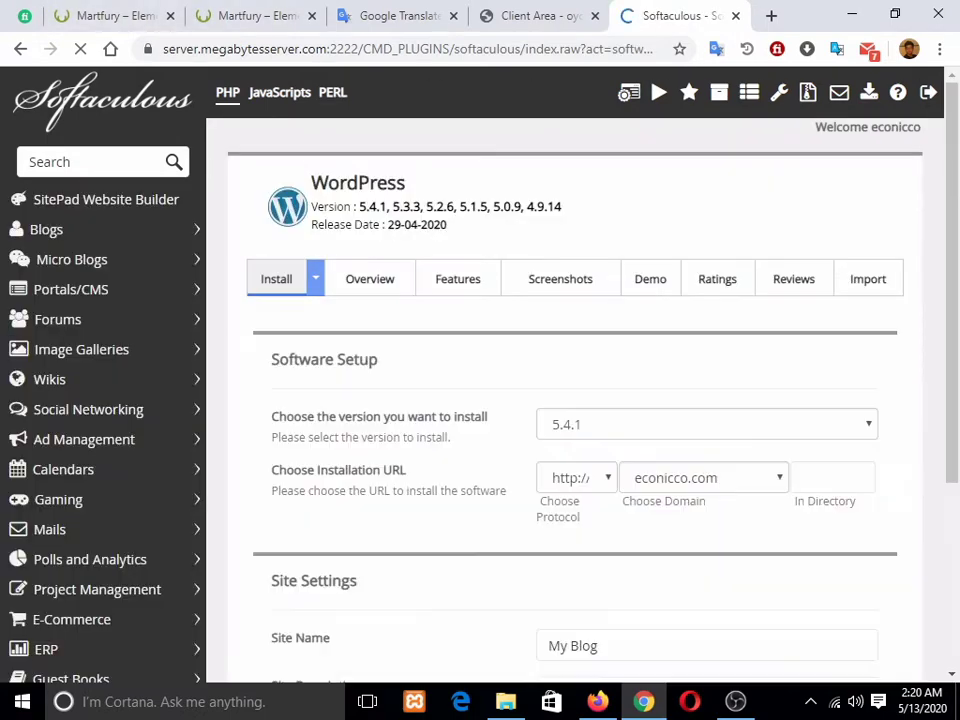
# Step: Move the Softaculous and hosting client area tabs to the front and pin the client area tab
pyautogui.moveTo(670, 15); pyautogui.dragTo(112, 15)
pyautogui.moveTo(676, 16); pyautogui.dragTo(108, 16)
pyautogui.rightClick(92, 18)
pyautogui.click(130, 130)
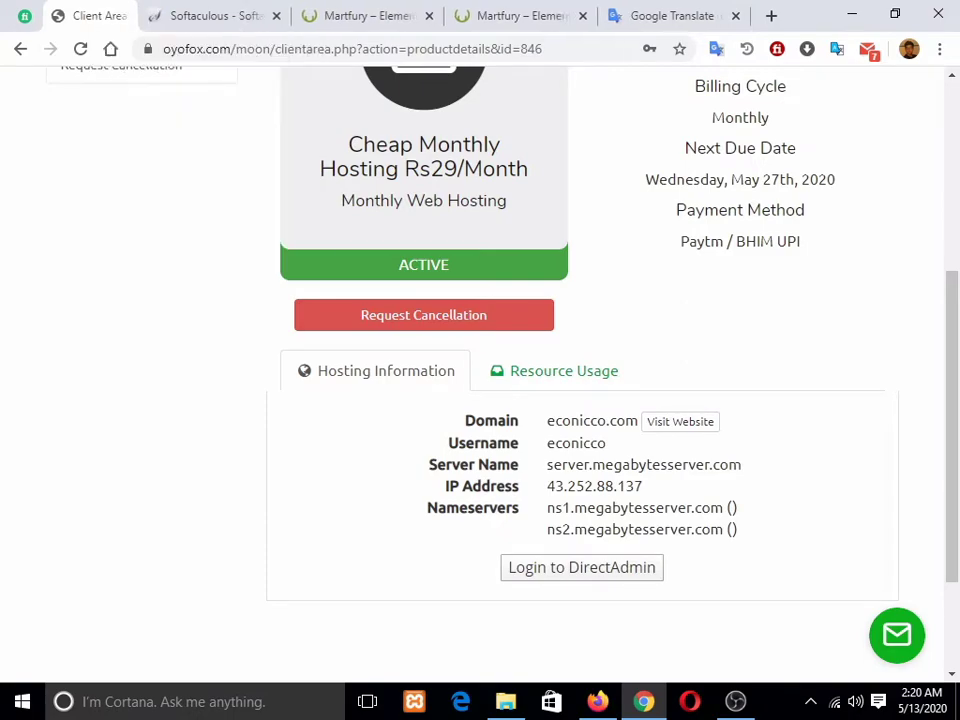
# Step: Glance at the Martfury demo shop, then return to the WordPress installation form
pyautogui.click(318, 16)
pyautogui.click(190, 16)
pyautogui.scroll(-3, 570, 400)
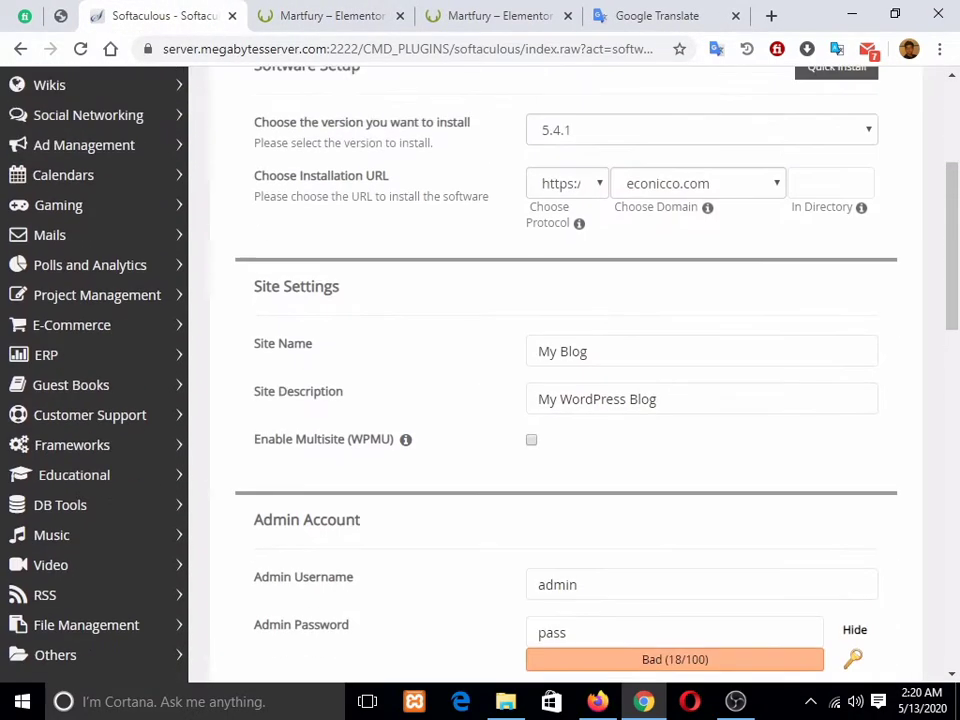
pyautogui.scroll(3, 570, 400)
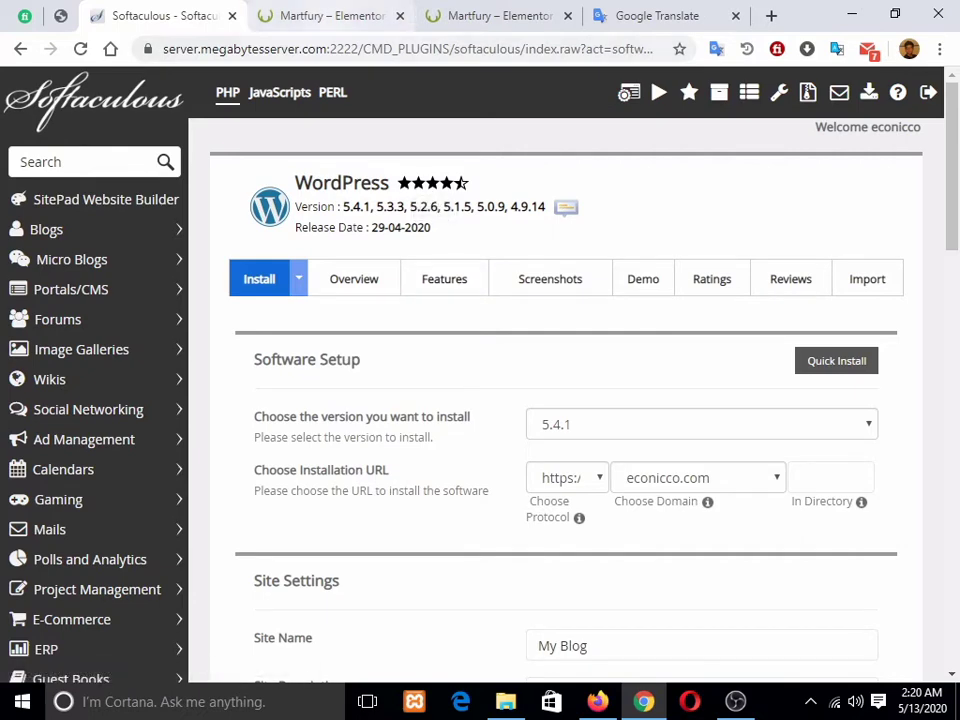
pyautogui.scroll(-3, 570, 400)
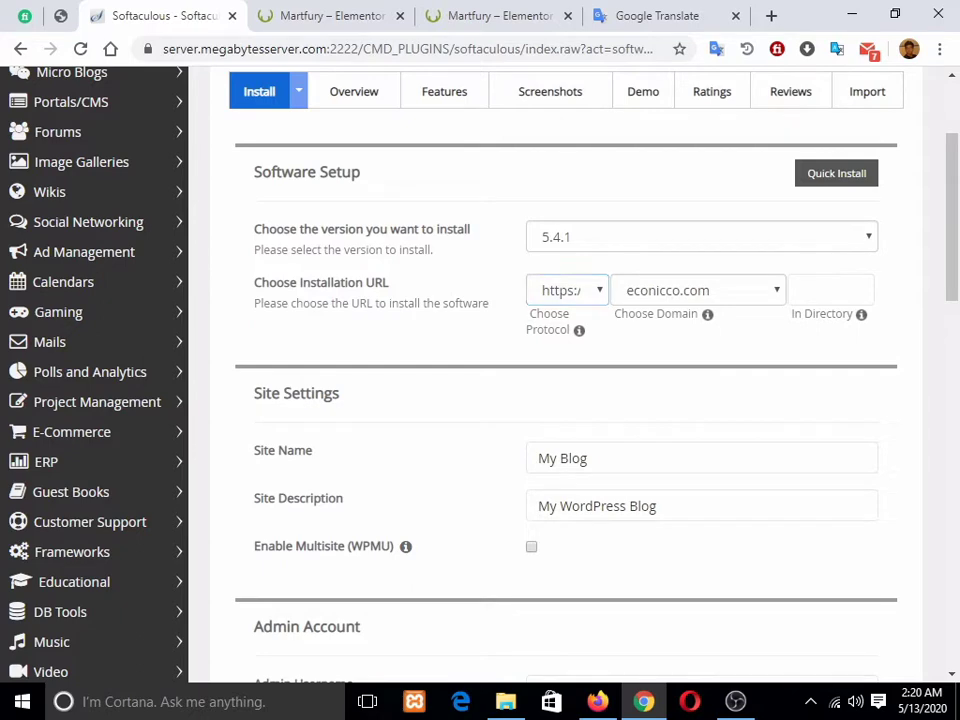
pyautogui.scroll(3, 570, 400)
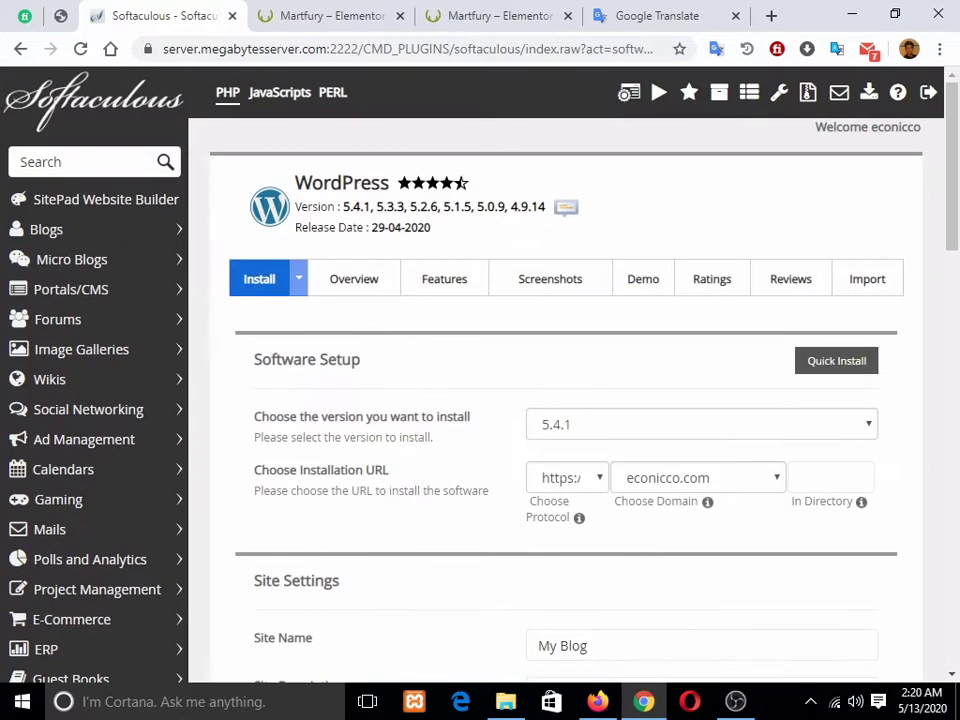
# Step: Open Softaculous's Control Panel link in a new tab showing the DirectAdmin dashboard
pyautogui.rightClick(623, 91)
pyautogui.click(704, 104)
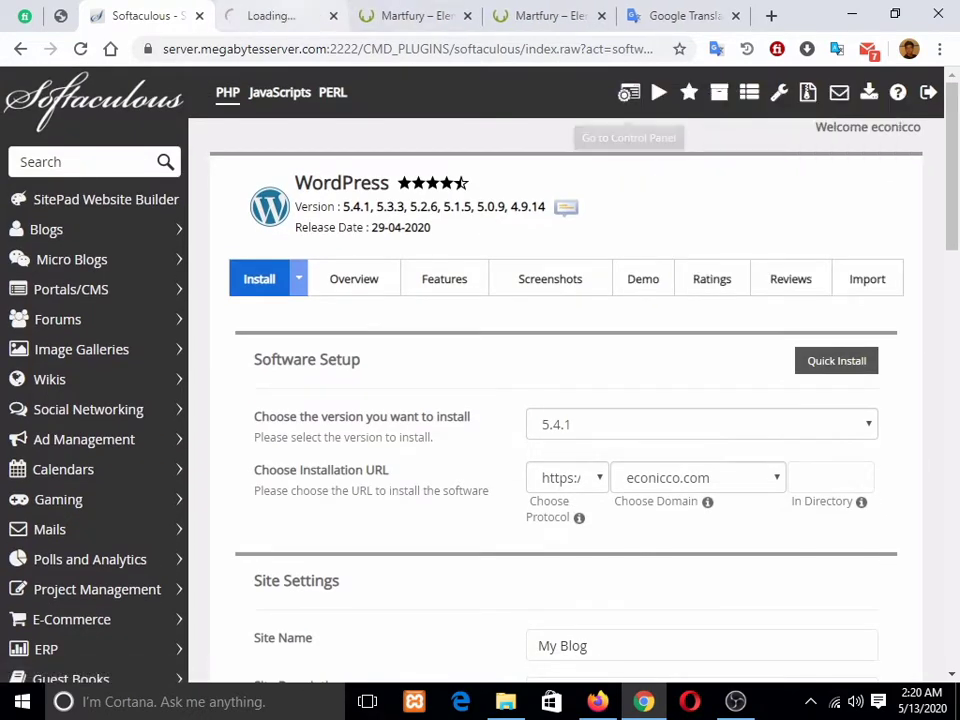
pyautogui.click(275, 15)
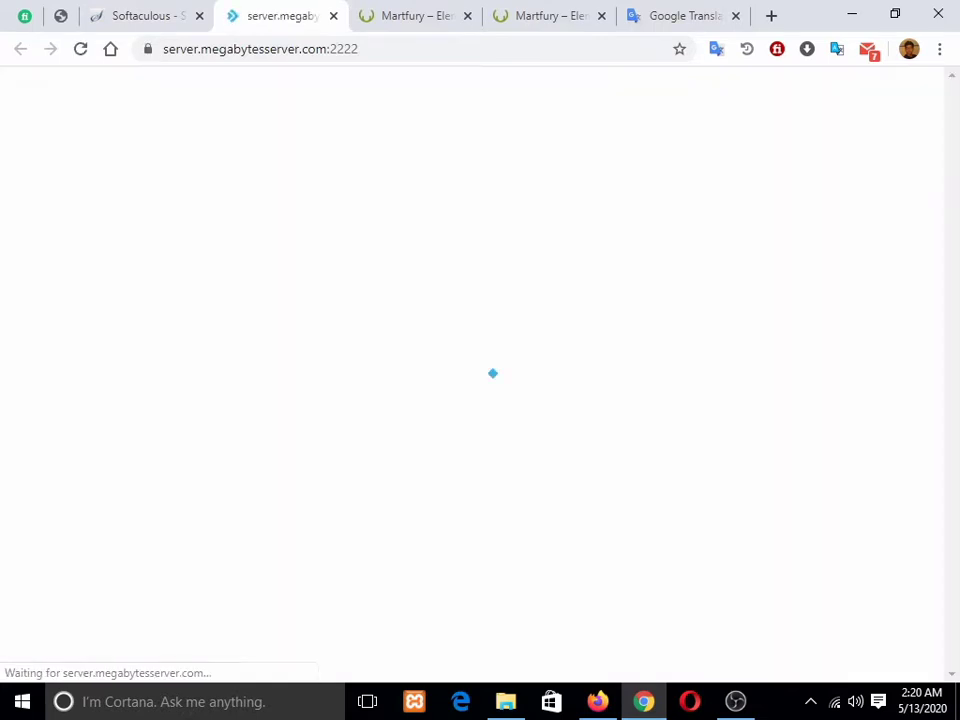
pyautogui.click(150, 15)
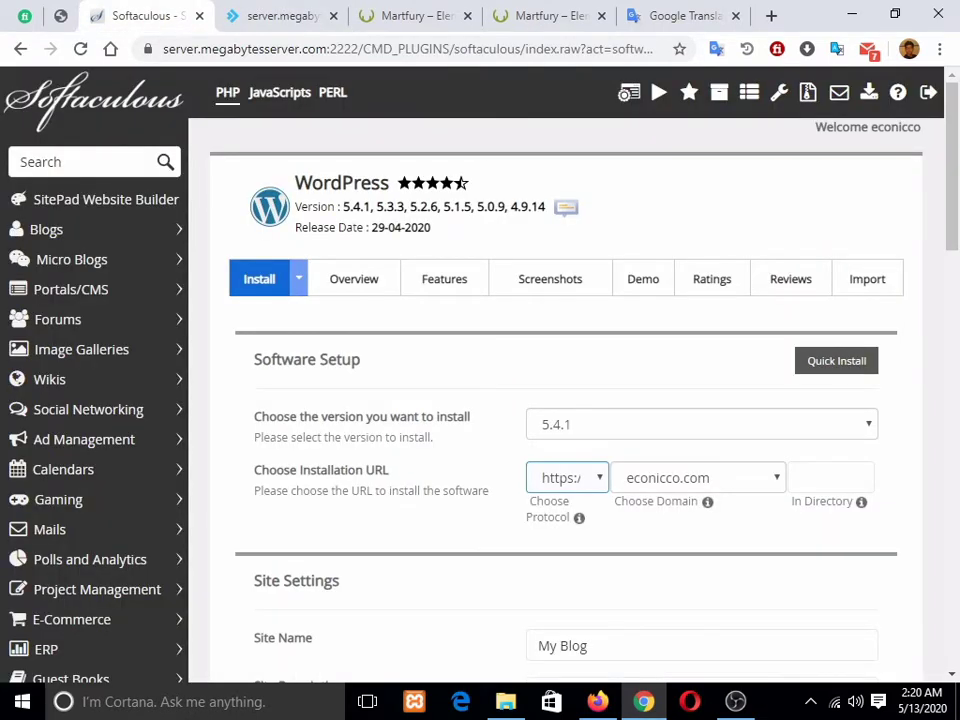
pyautogui.click(698, 478)
pyautogui.click(600, 370)
# Step: Check the Let's Encrypt key and certificate under SSL Certificates, then go back to the Softaculous form
pyautogui.click(280, 15)
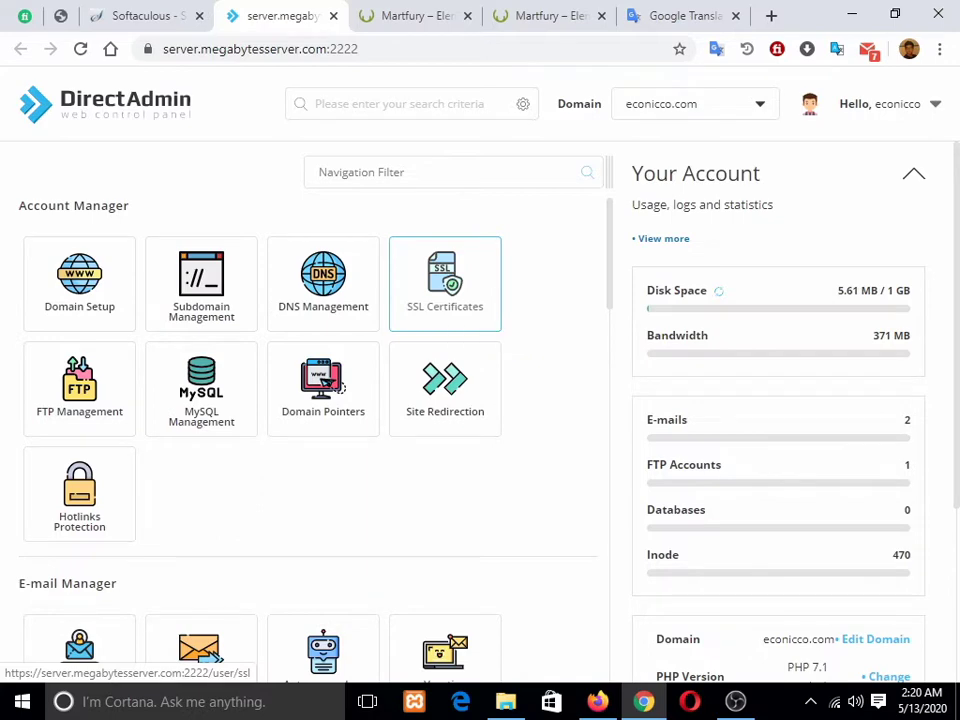
pyautogui.click(445, 285)
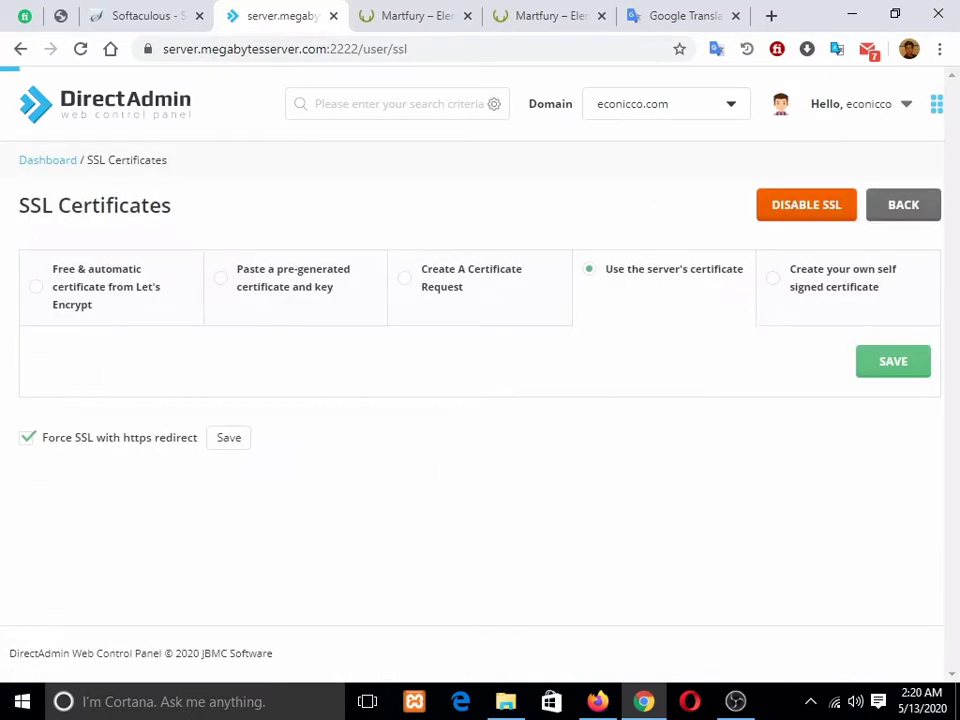
pyautogui.scroll(-10, 475, 460)
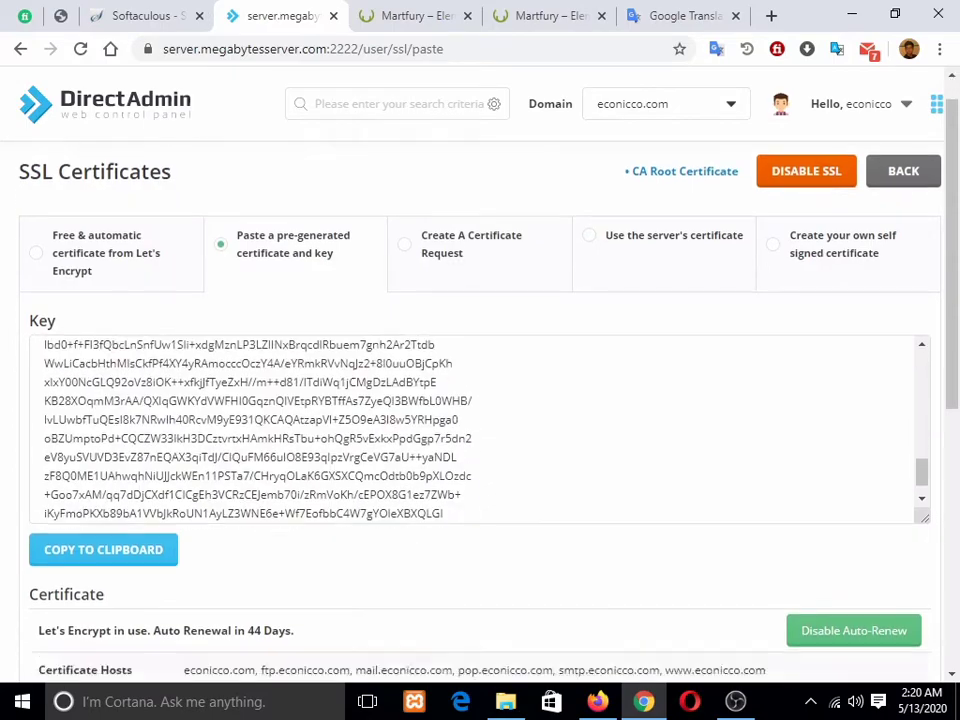
pyautogui.scroll(5, 475, 420)
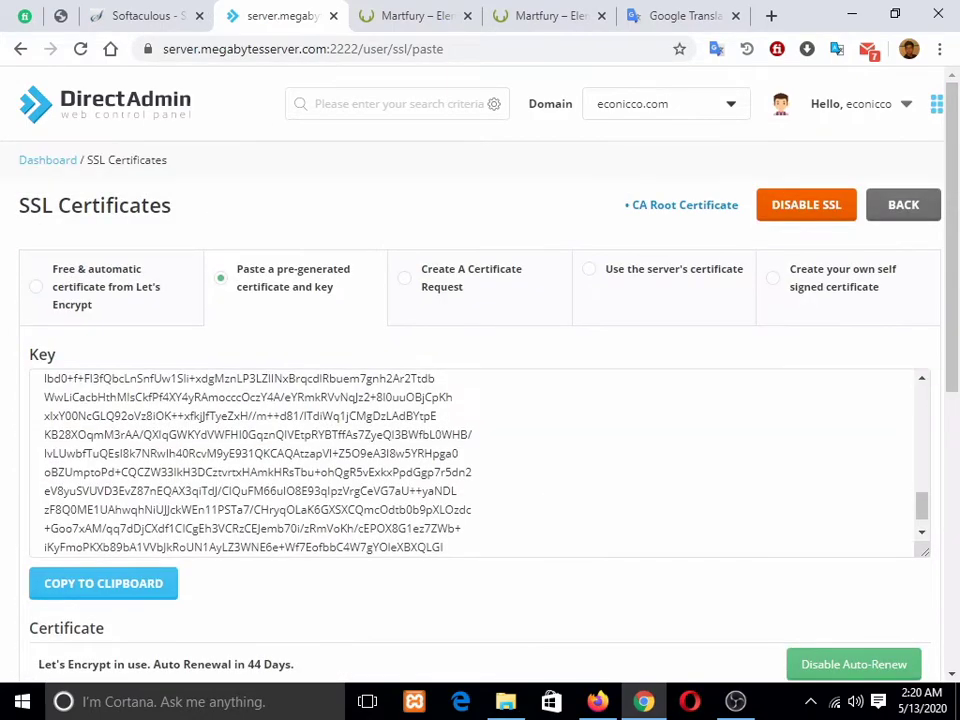
pyautogui.click(147, 16)
pyautogui.scroll(-3, 560, 360)
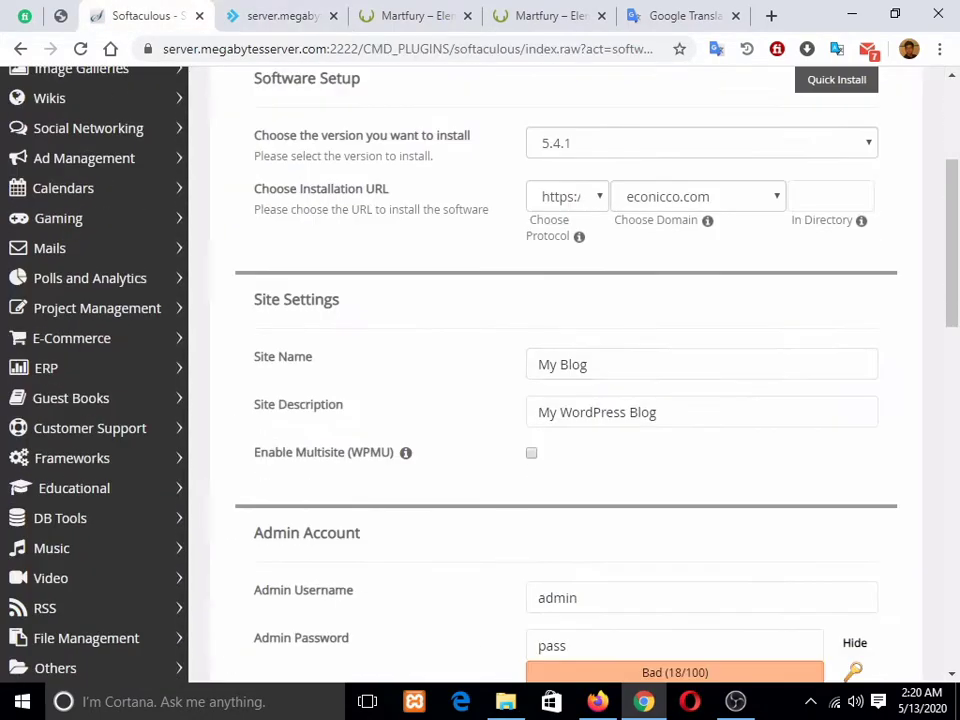
# Step: Confirm the https protocol and keep WordPress version 5.4.1 in the install form
pyautogui.click(567, 197)
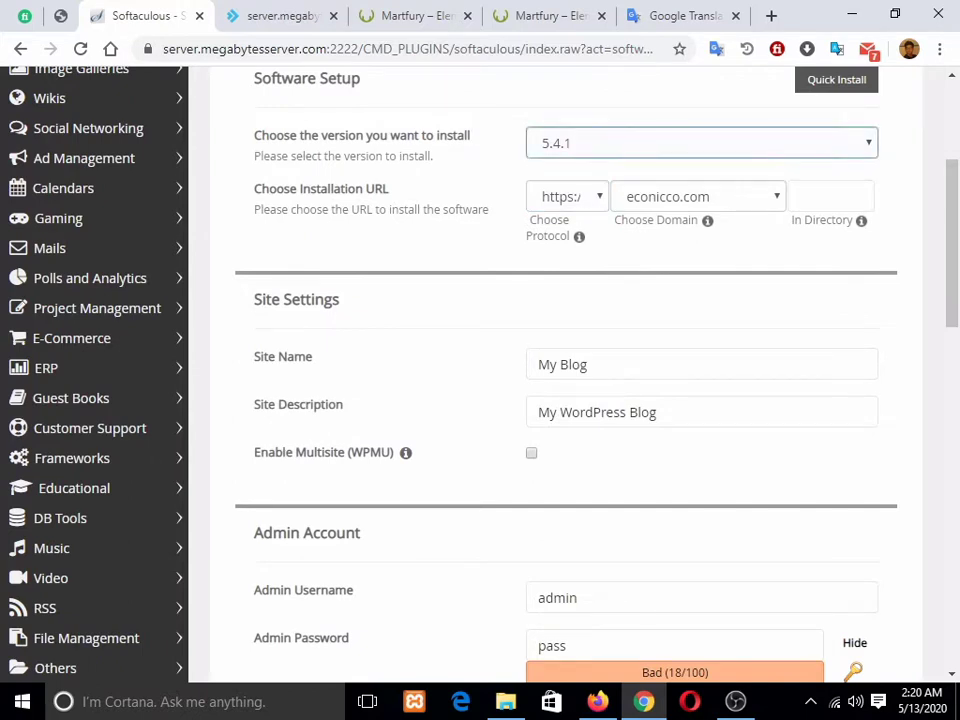
pyautogui.click(702, 143)
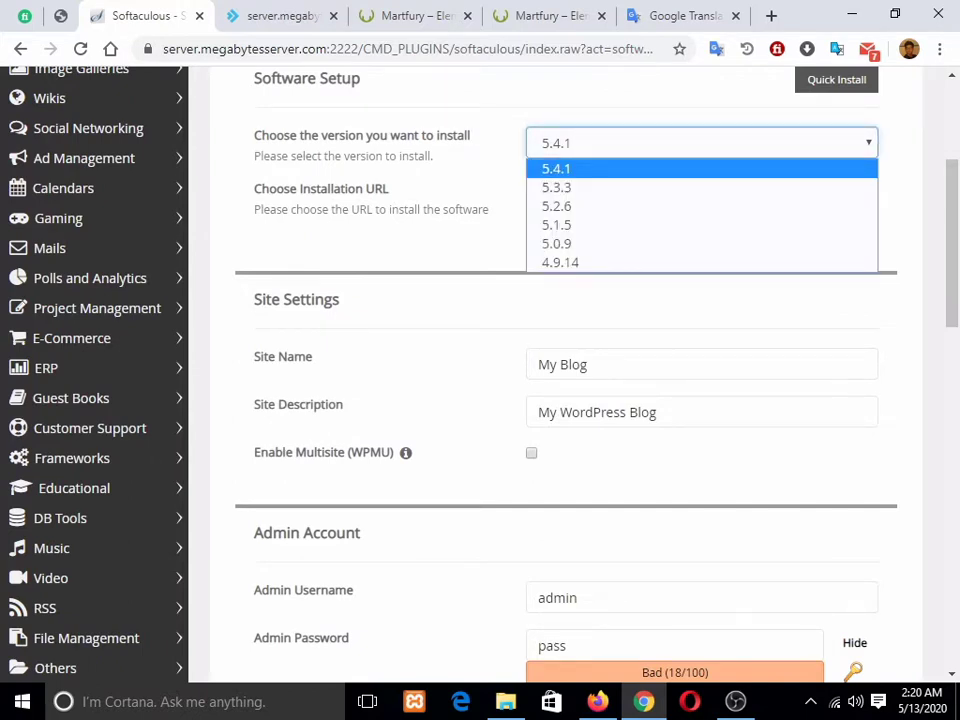
pyautogui.click(600, 168)
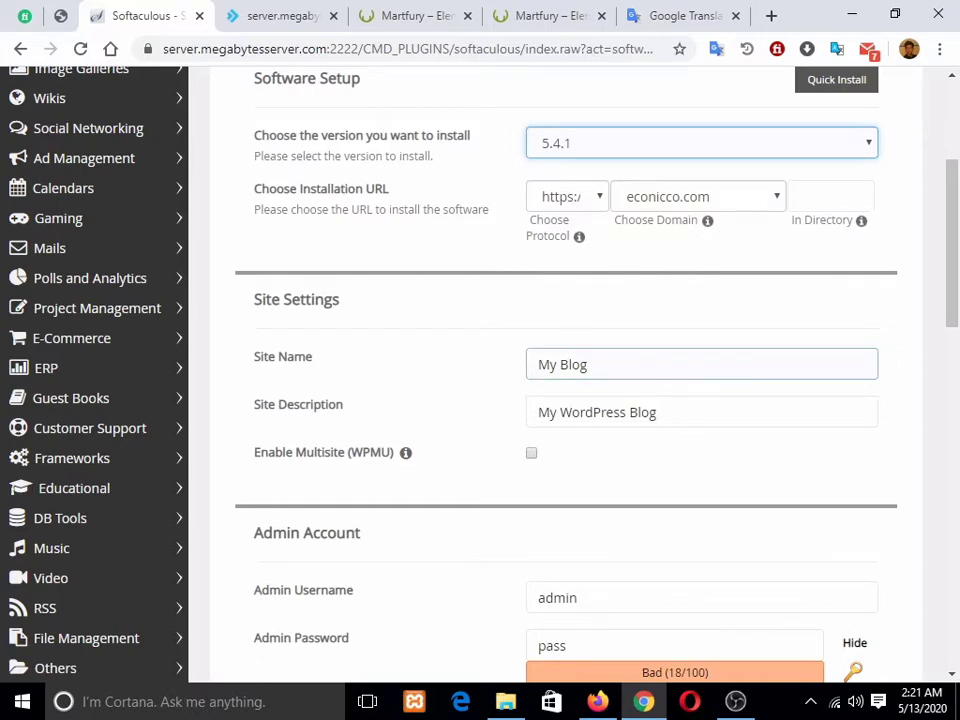
# Step: Replace the site name My Blog with Econicco, keep the default description, and open a new tab
pyautogui.tripleClick(587, 364)
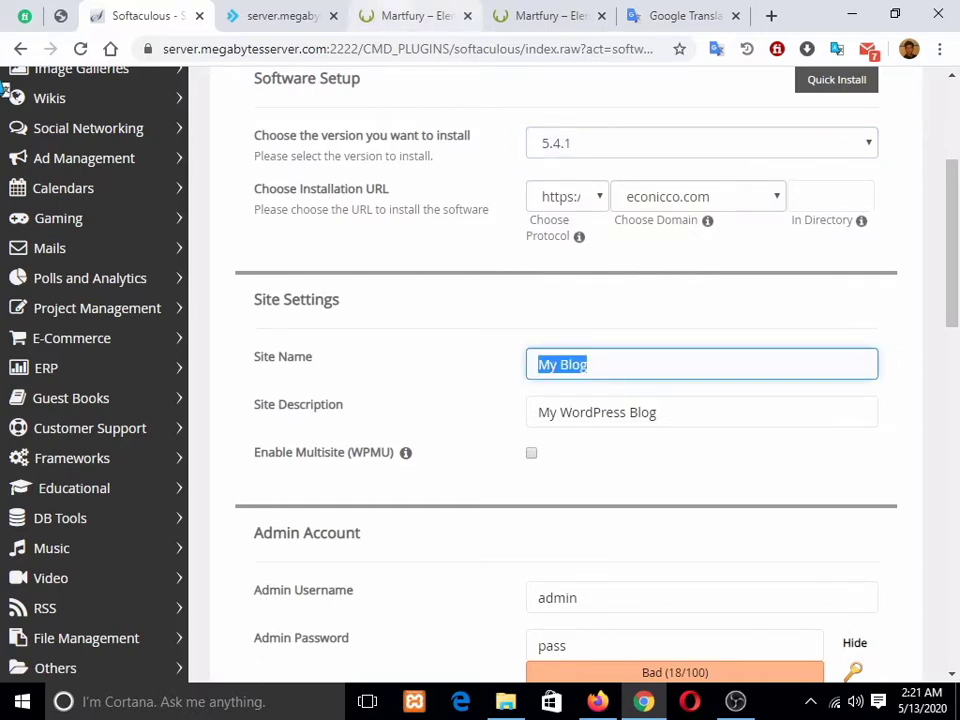
pyautogui.click(413, 15)
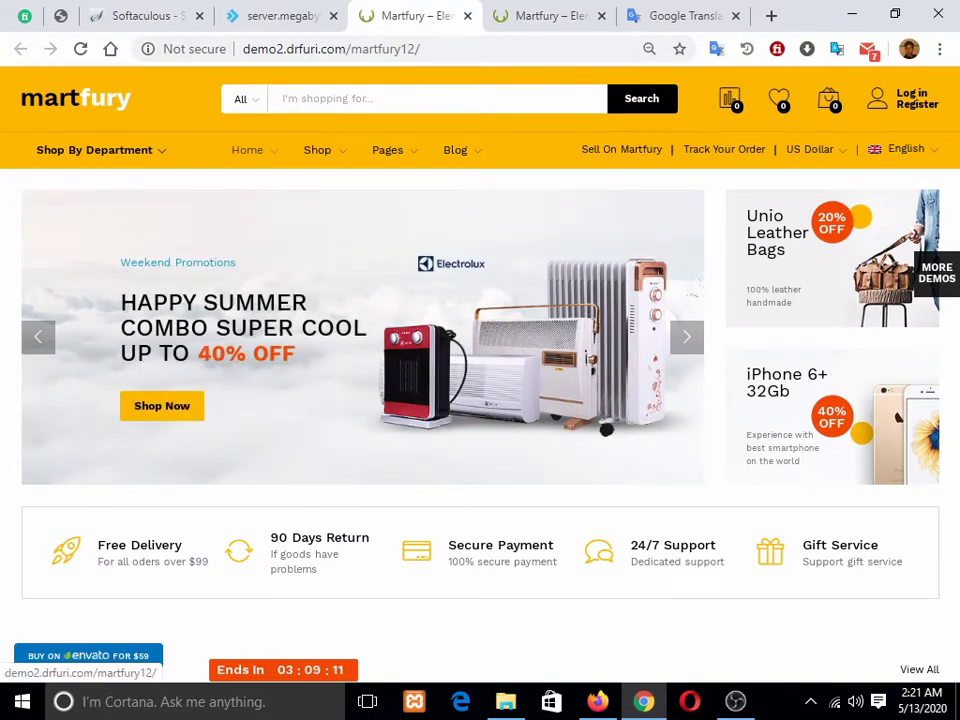
pyautogui.click(282, 15)
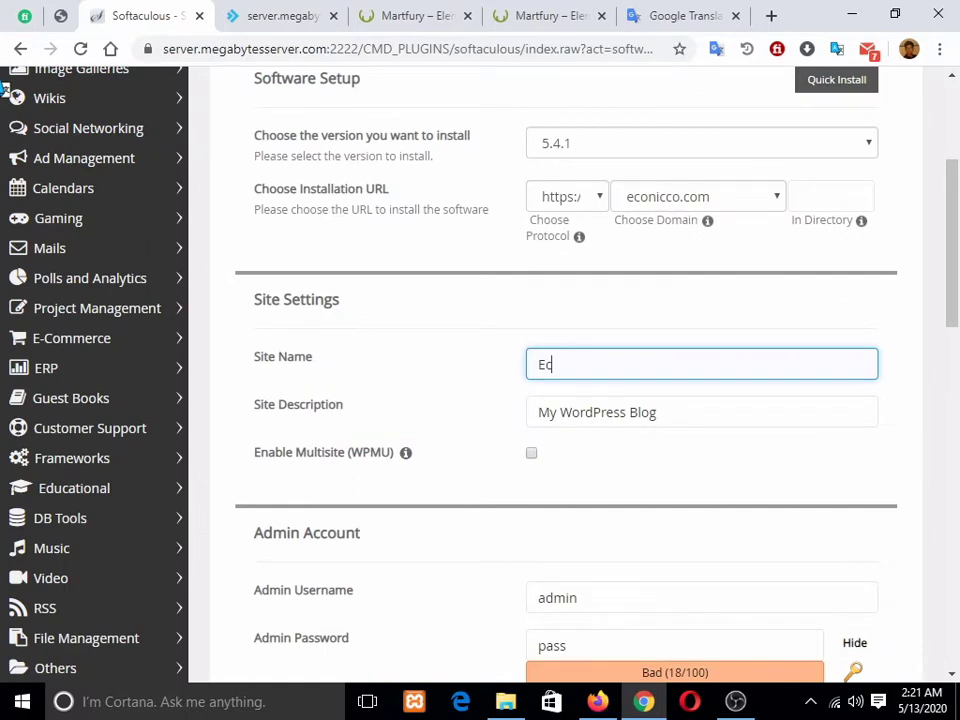
pyautogui.write('onicco')
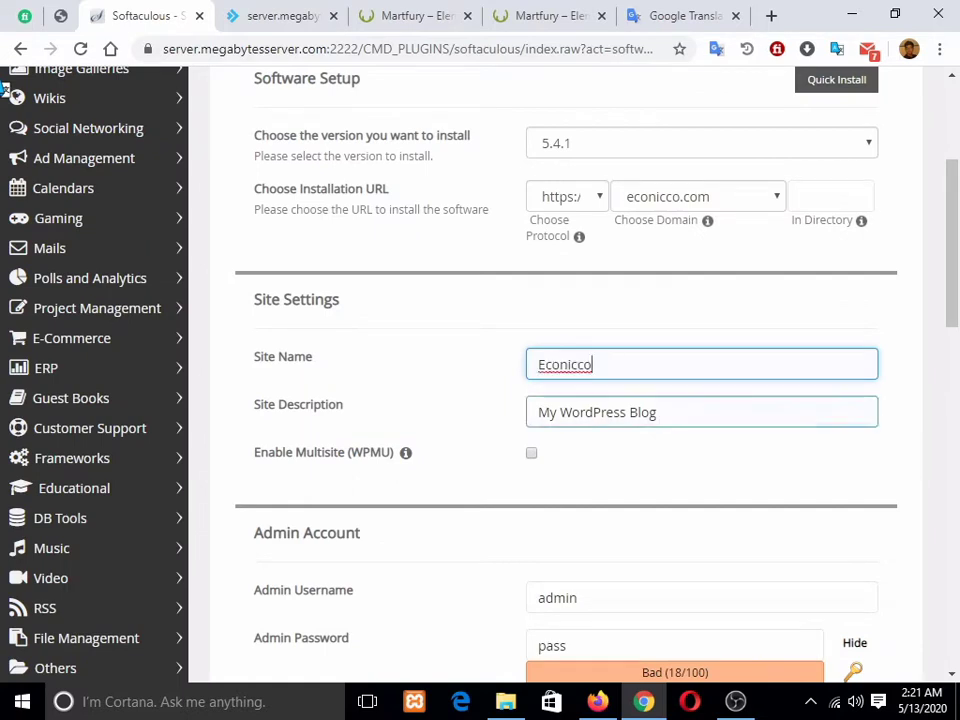
pyautogui.press('Tab')
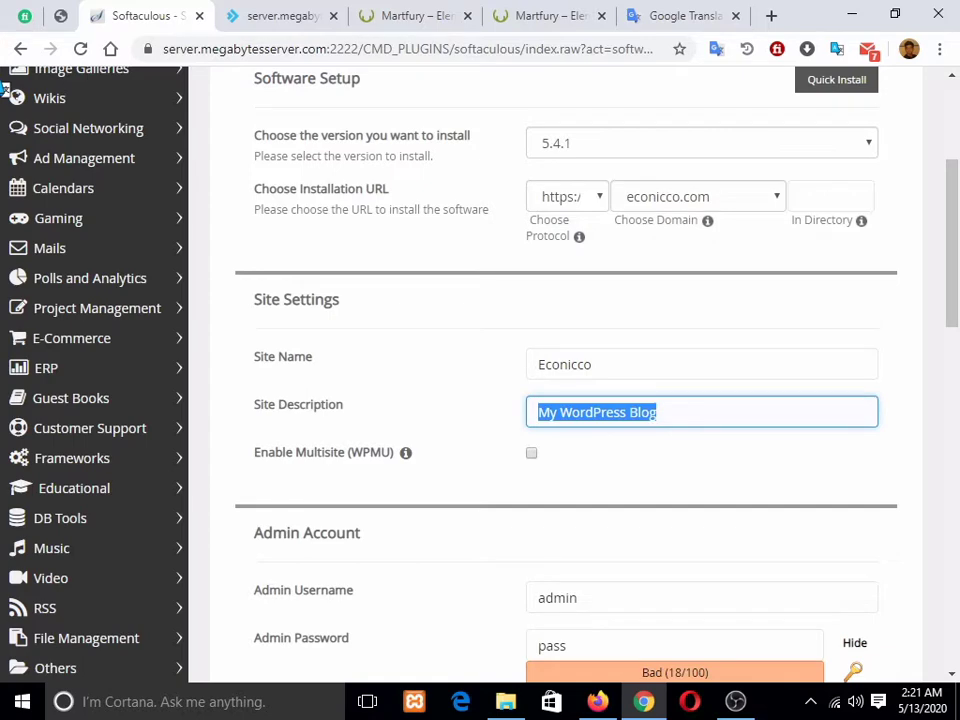
pyautogui.press('End')
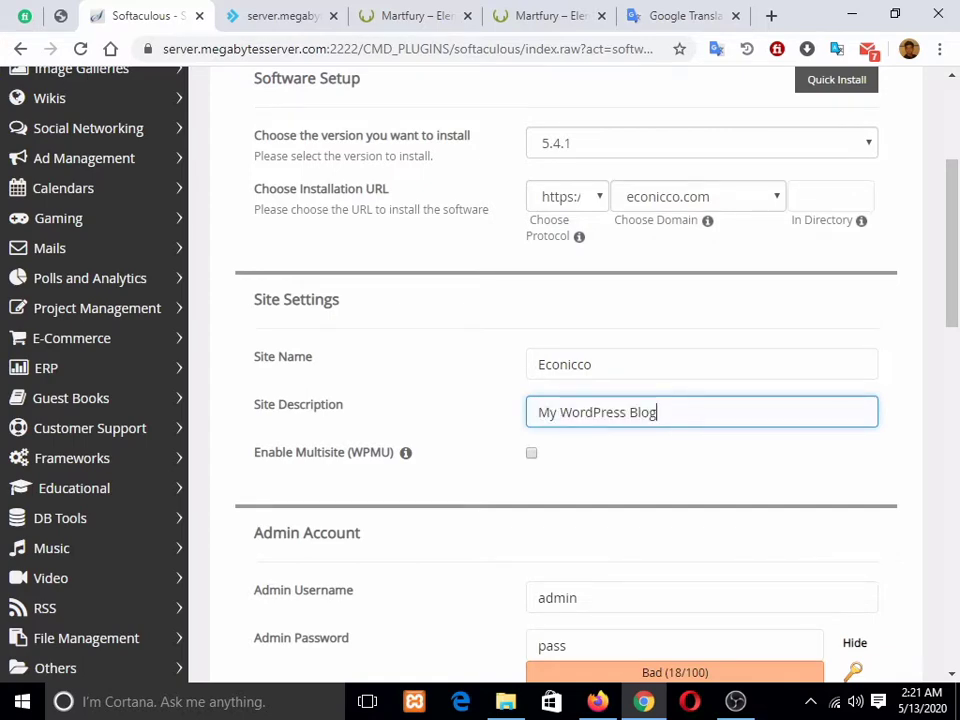
pyautogui.scroll(-1, 5, 88)
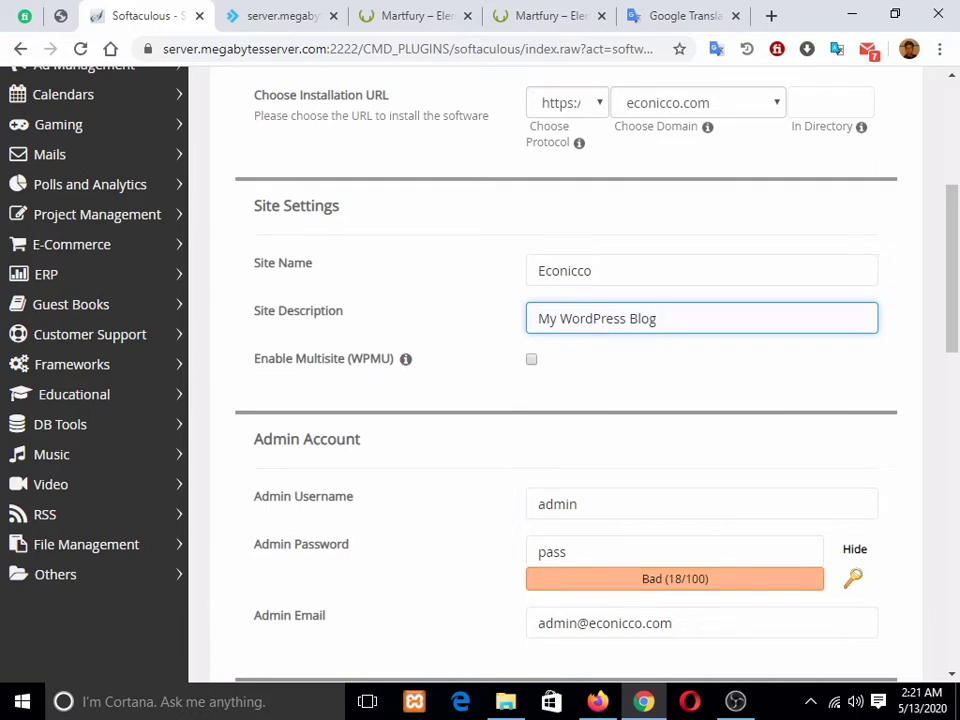
pyautogui.click(771, 15)
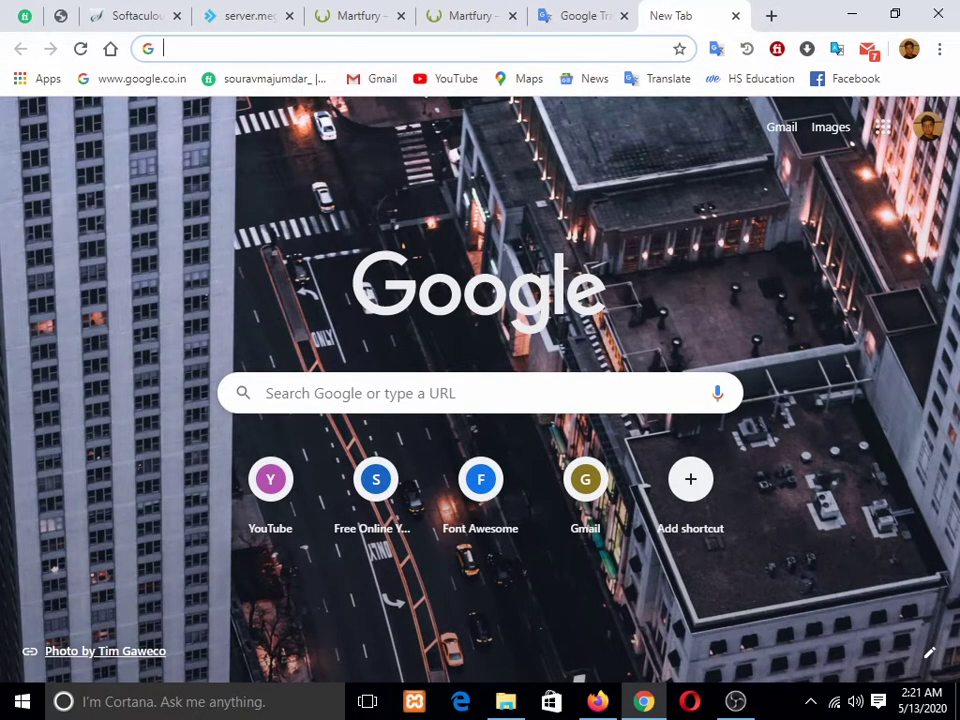
# Step: Visit wordpress.org, look through its Themes and Plugins directories, and return to the Softaculous tab
pyautogui.write('word')
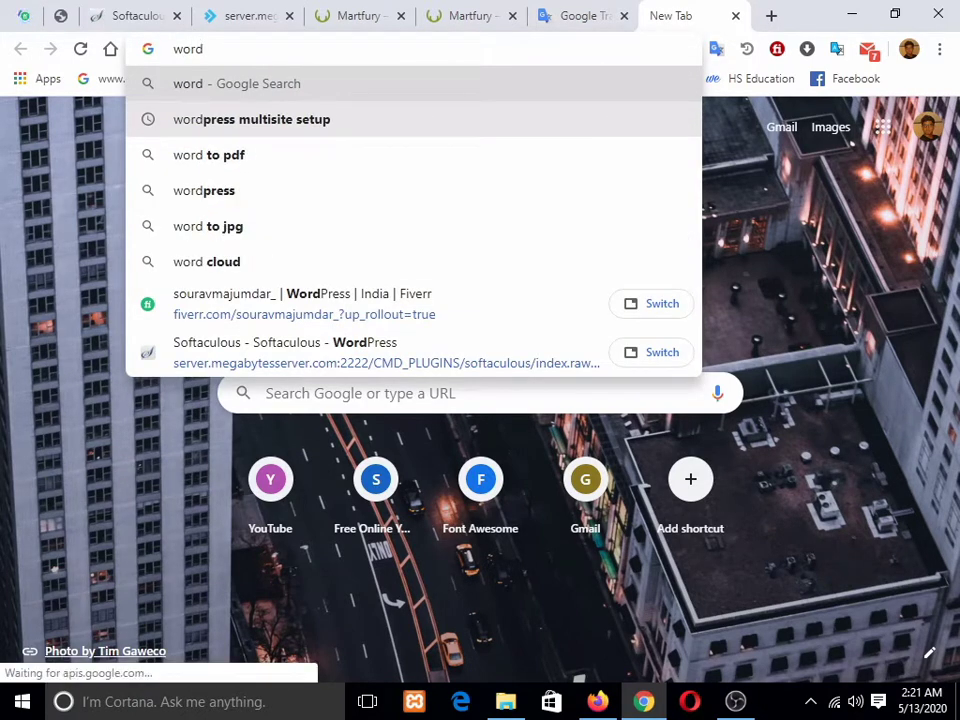
pyautogui.write('pre')
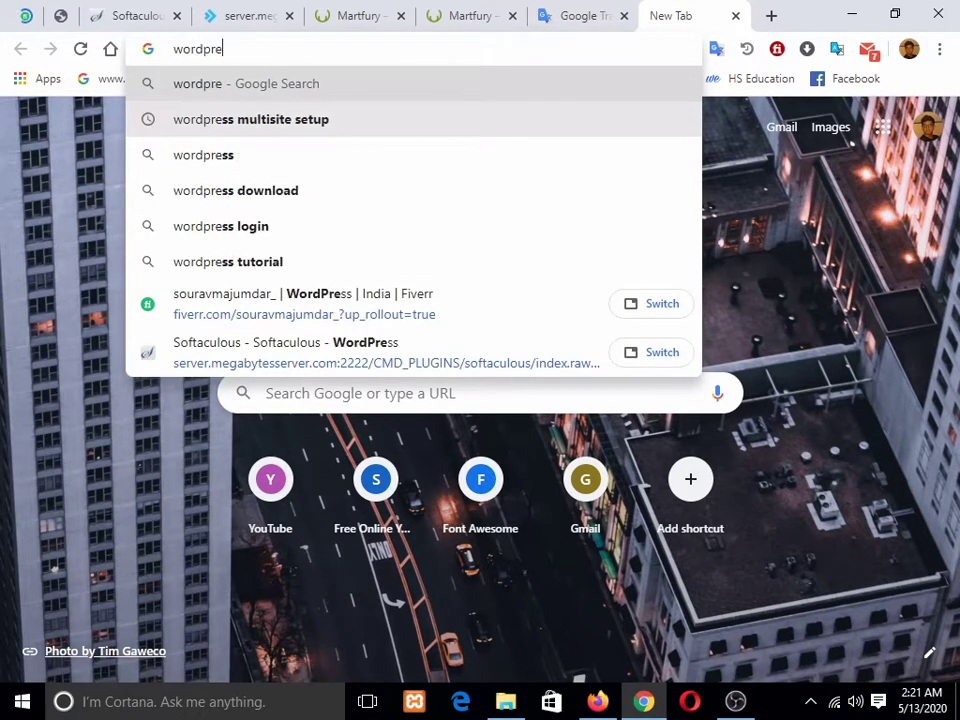
pyautogui.write('ss.org')
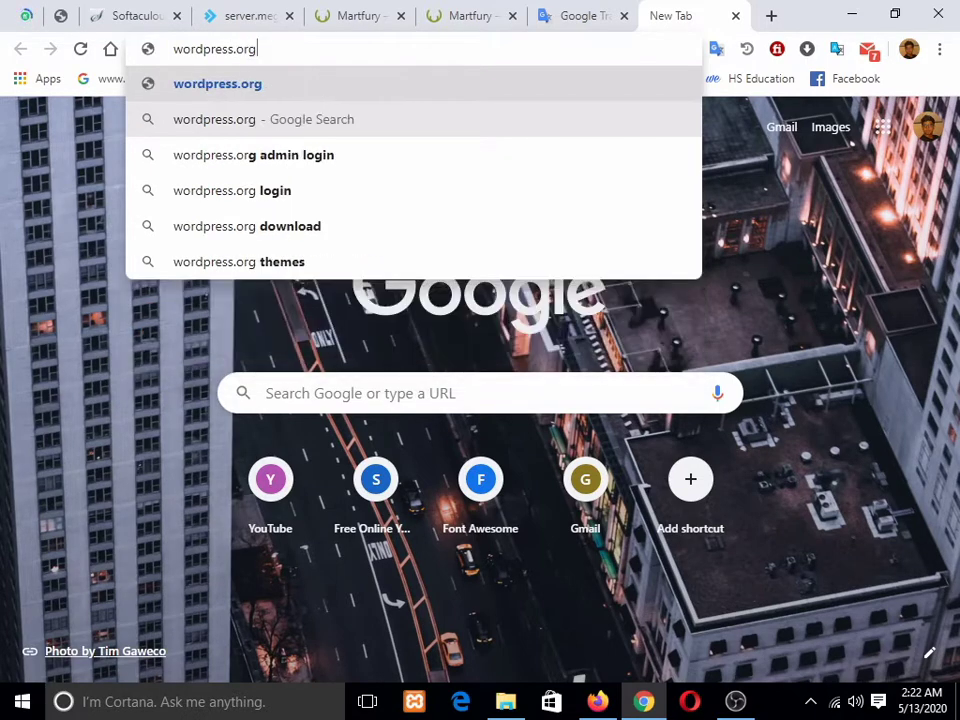
pyautogui.press('Return')
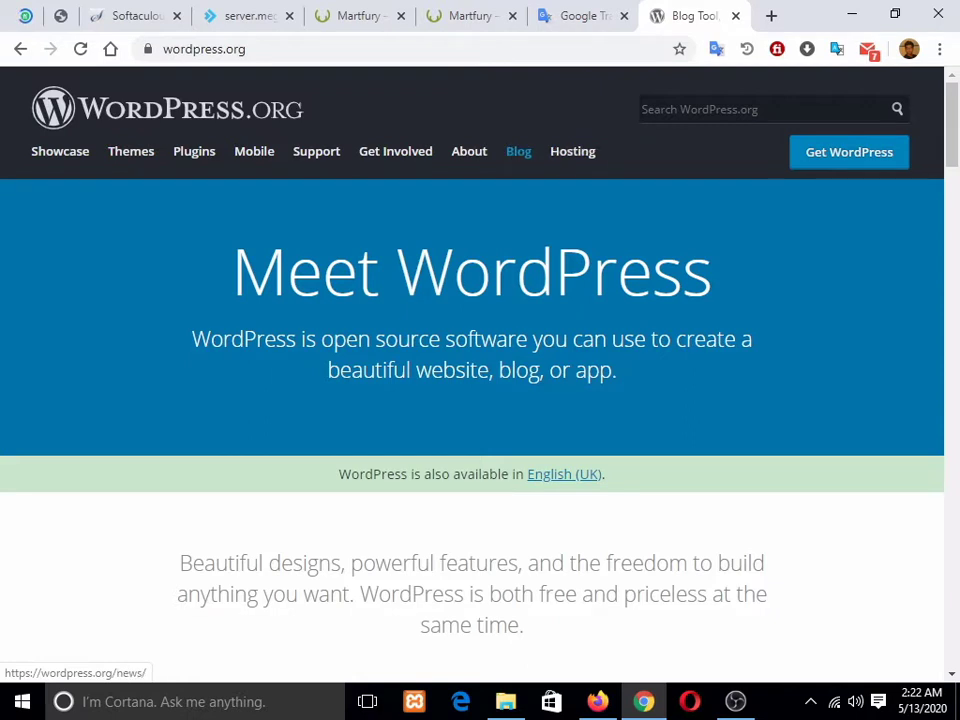
pyautogui.click(131, 151)
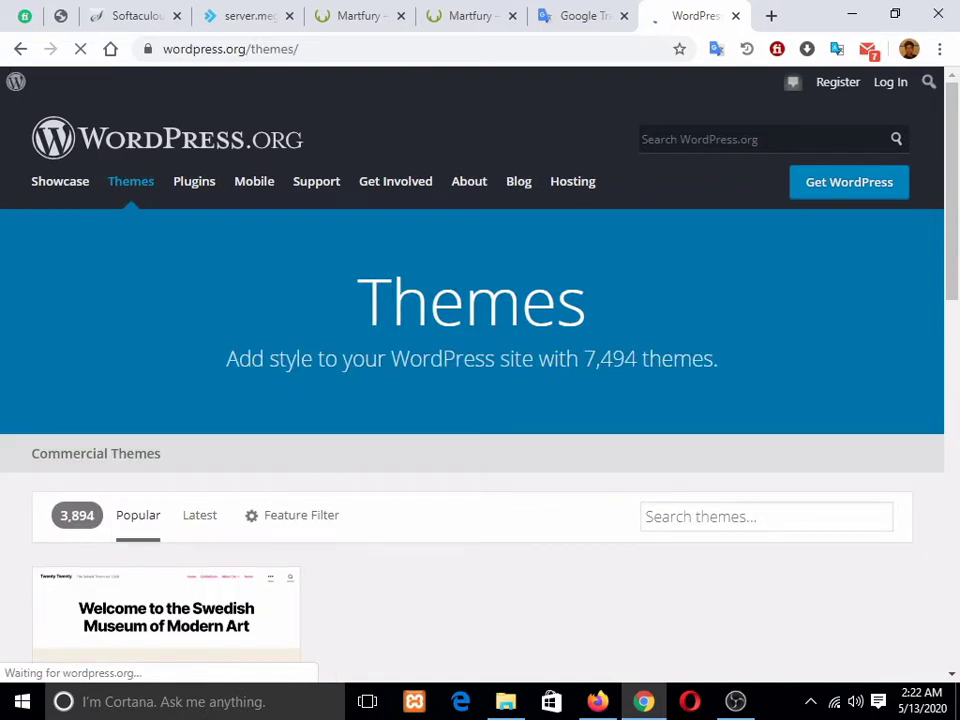
pyautogui.click(194, 181)
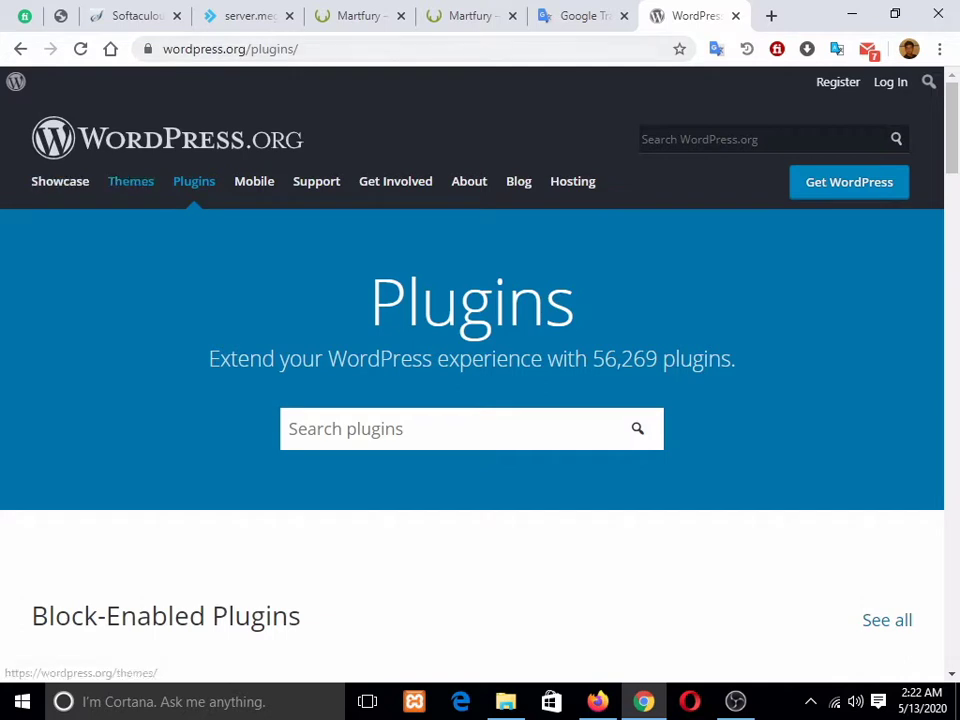
pyautogui.click(131, 181)
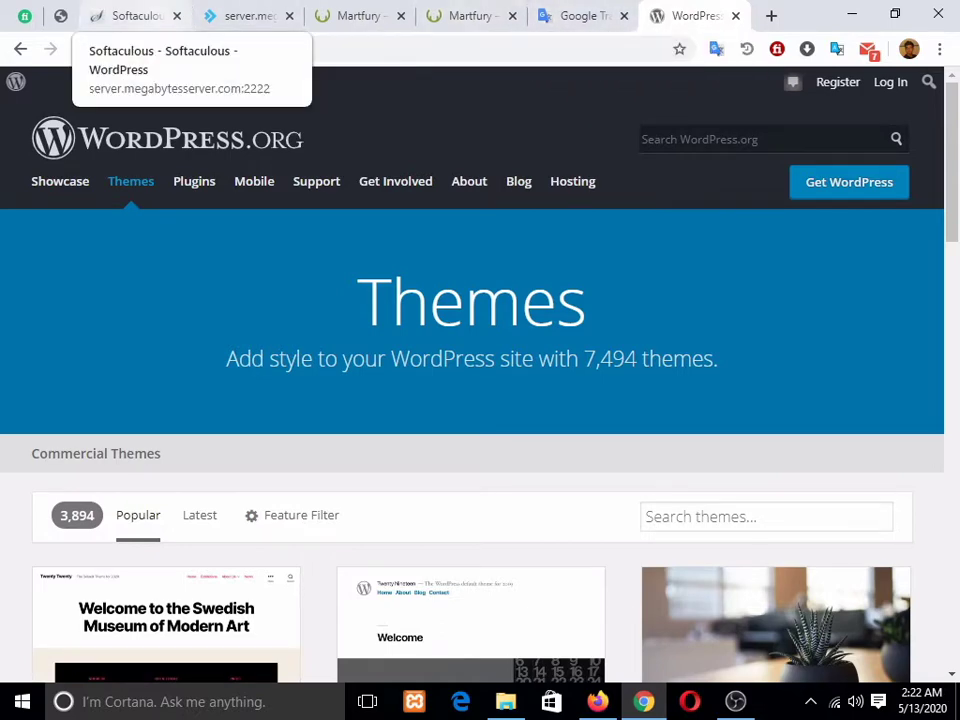
pyautogui.click(130, 15)
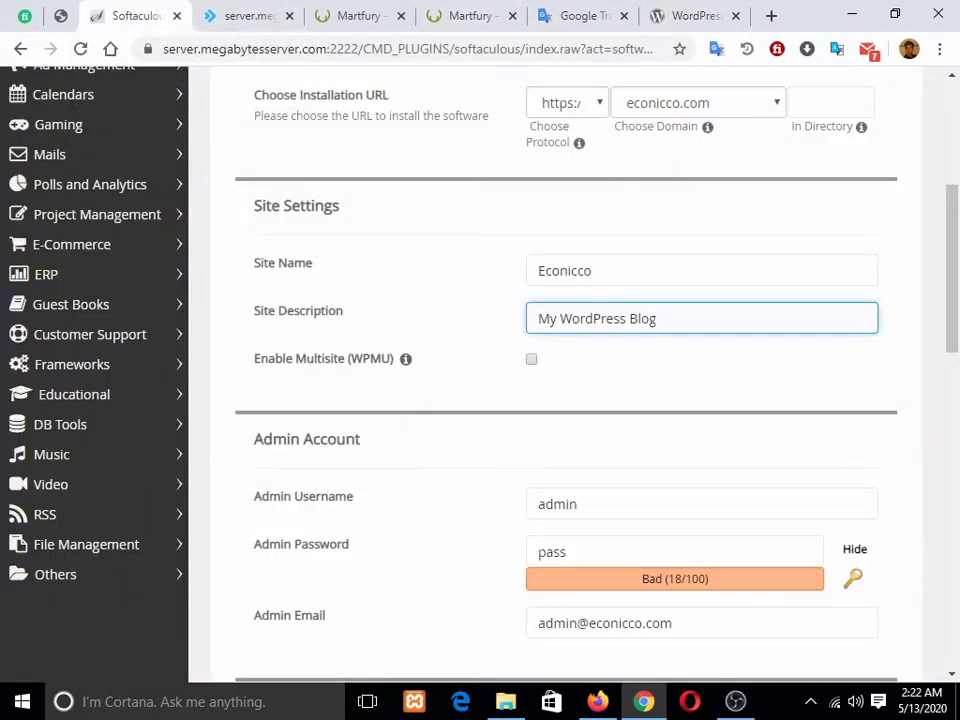
# Step: Replace the default admin username with the owner's username and enter a new admin password
pyautogui.scroll(-2, 600, 364)
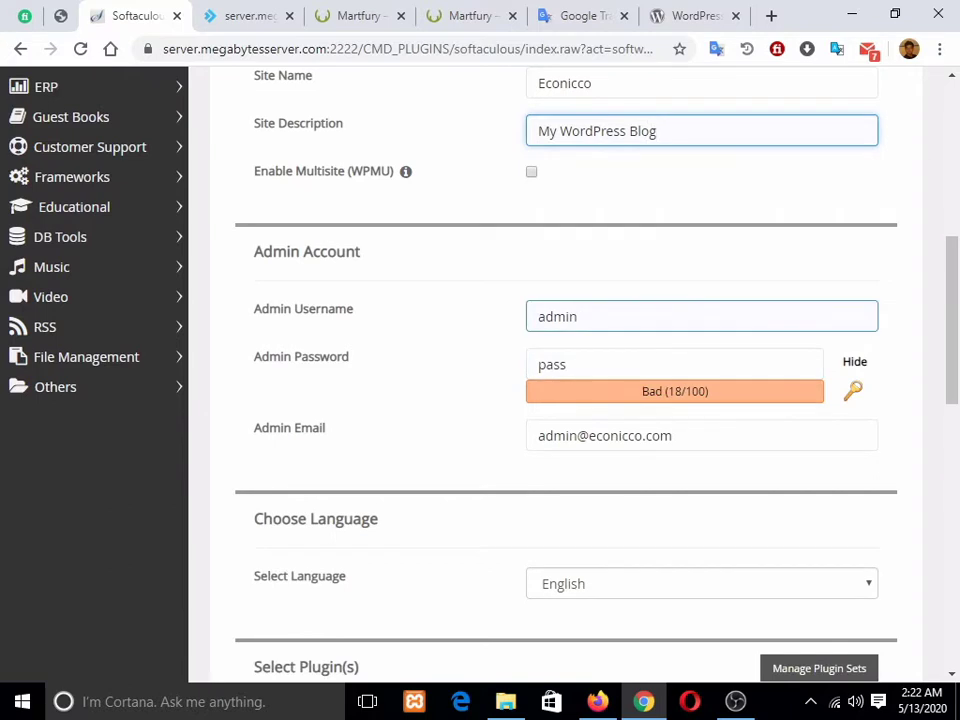
pyautogui.doubleClick(558, 317)
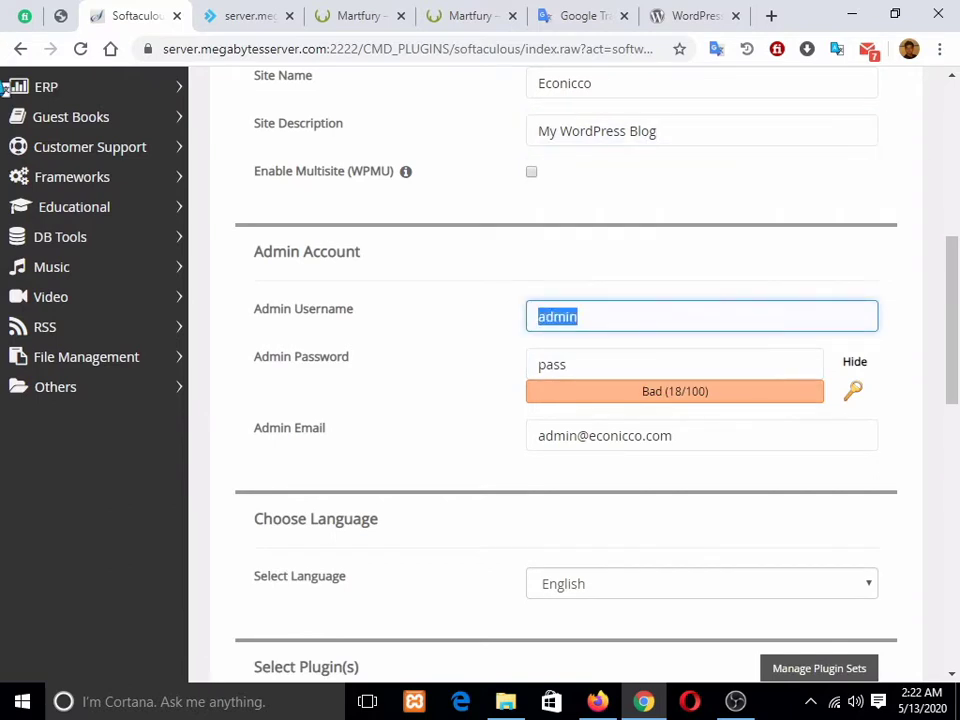
pyautogui.press('BackSpace')
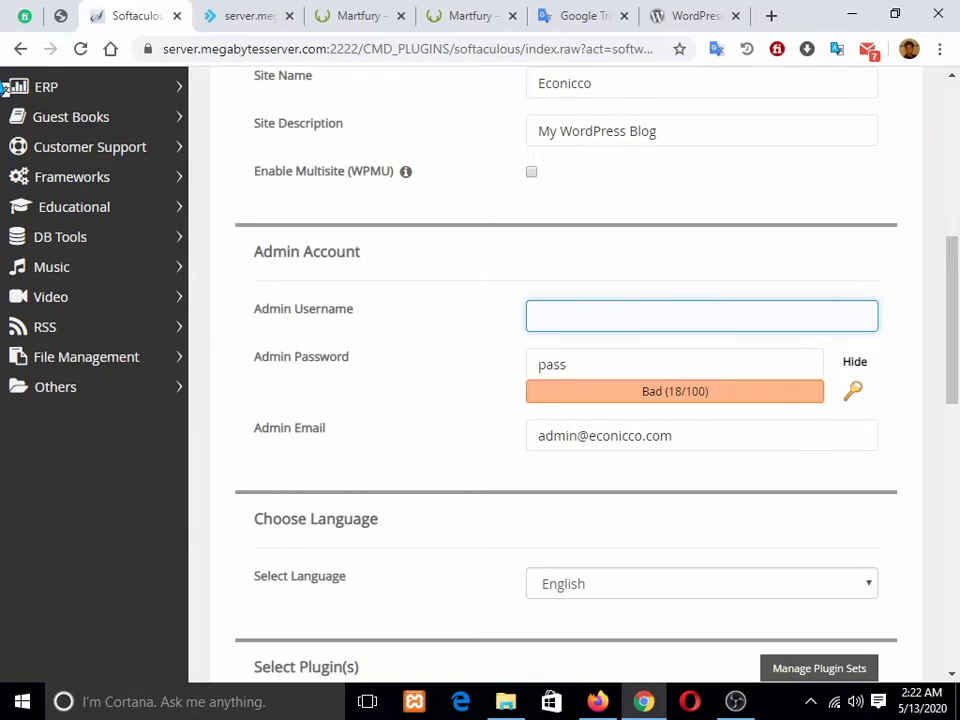
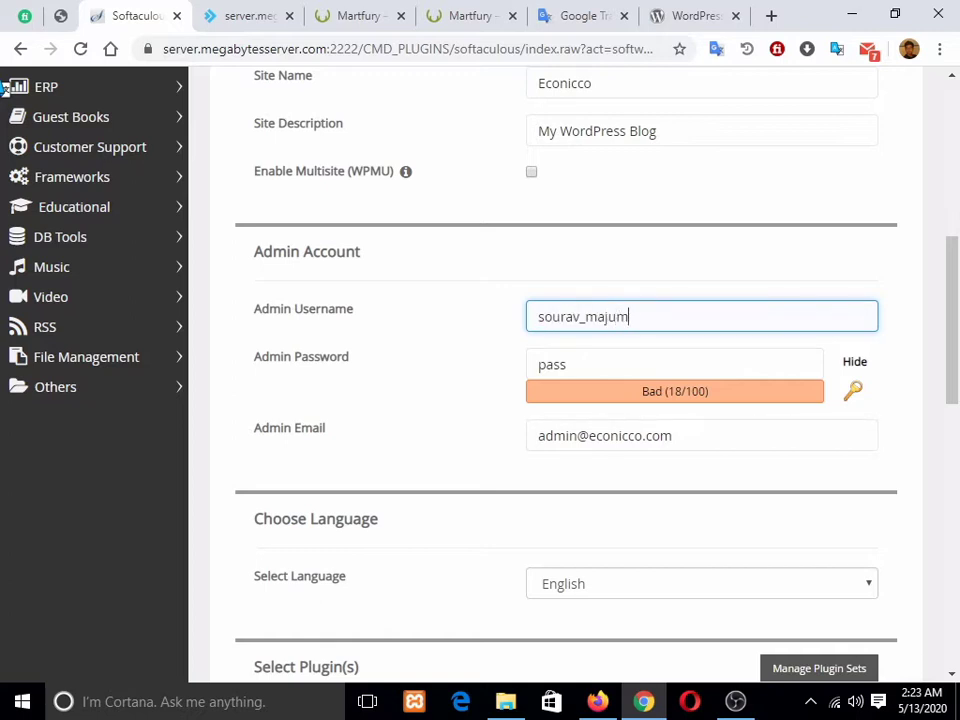
pyautogui.press('Tab')
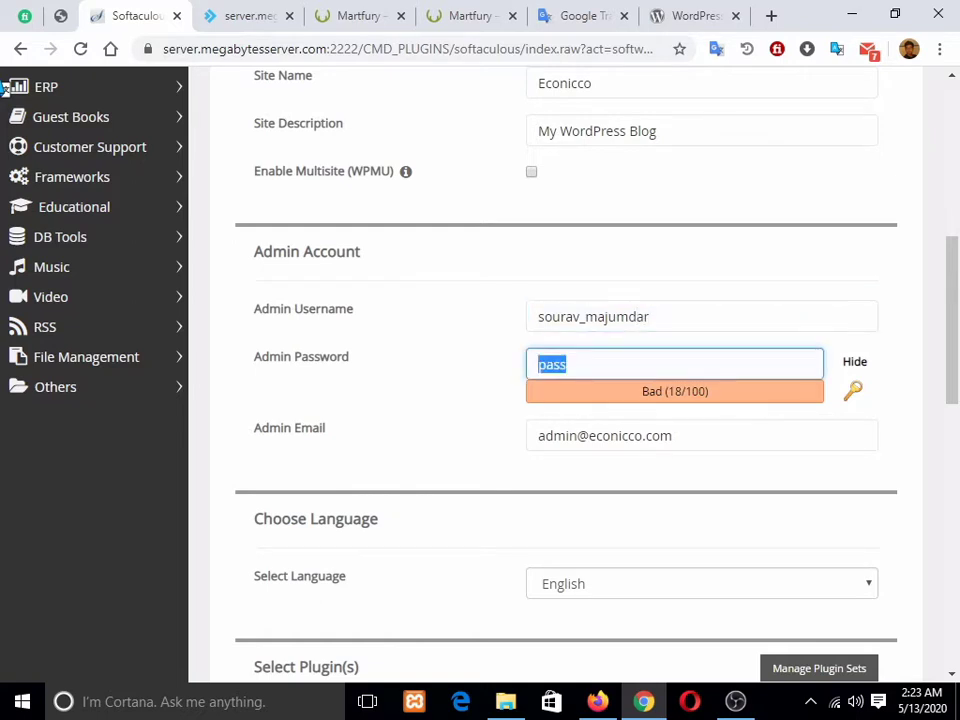
pyautogui.press('BackSpace')
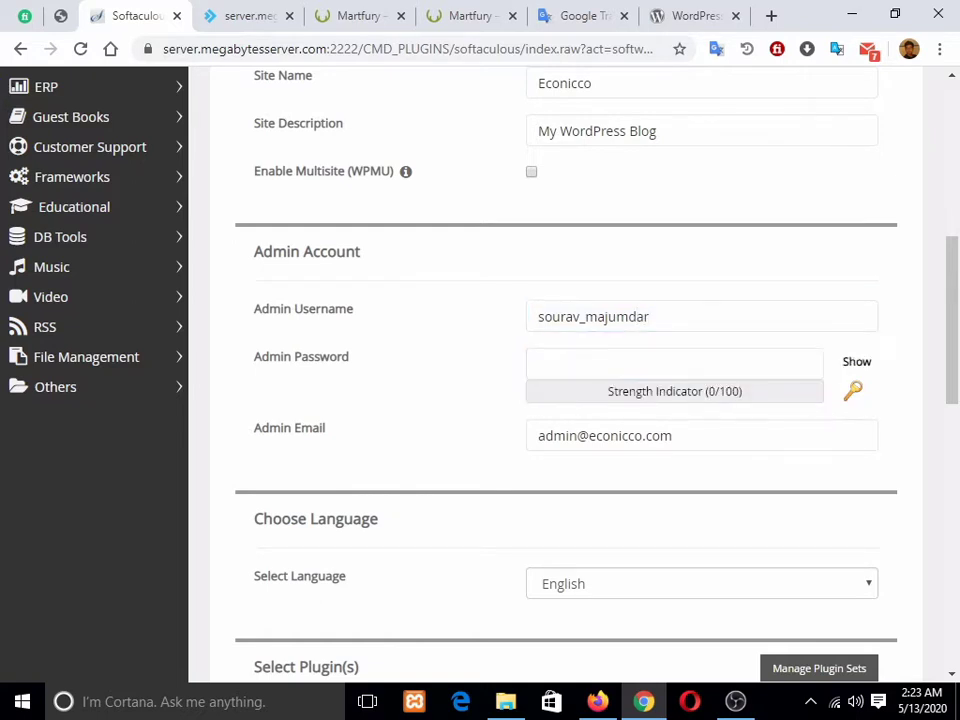
pyautogui.write('s')
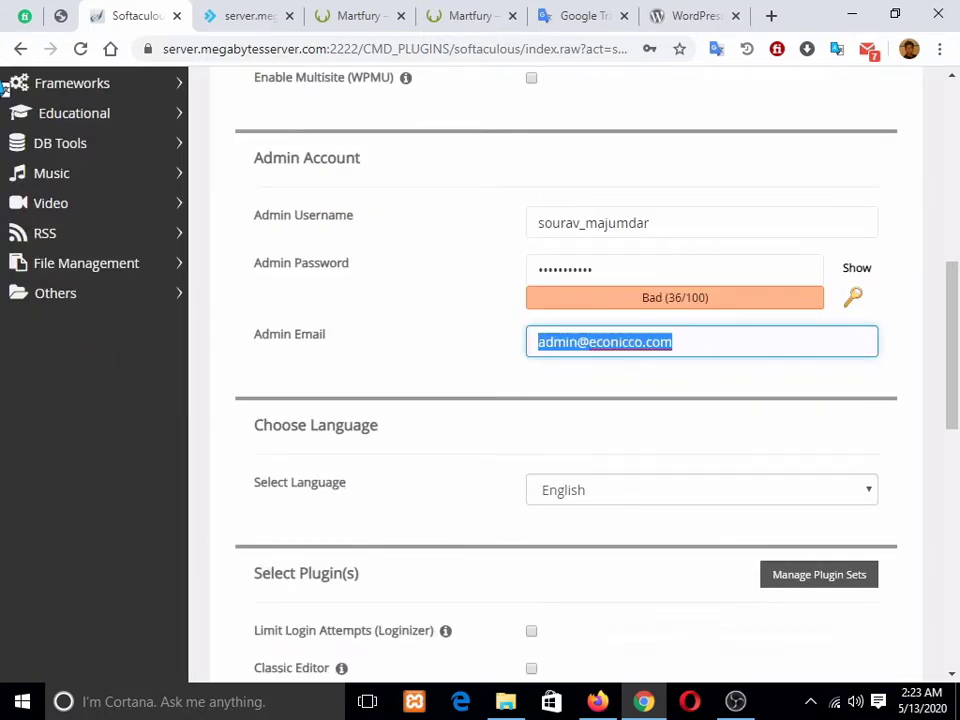
pyautogui.hotkey('ctrl', 'Tab')
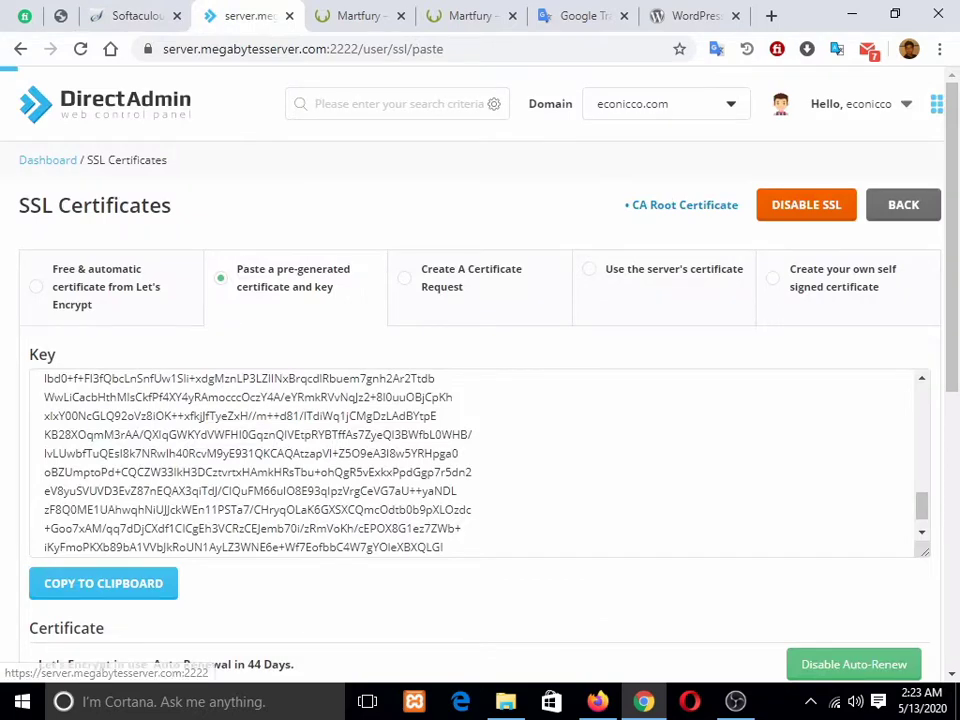
# Step: Go to the DirectAdmin home page and open the E-mail Accounts list
pyautogui.scroll(-3, 480, 450)
pyautogui.scroll(3, 445, 275)
pyautogui.click(105, 104)
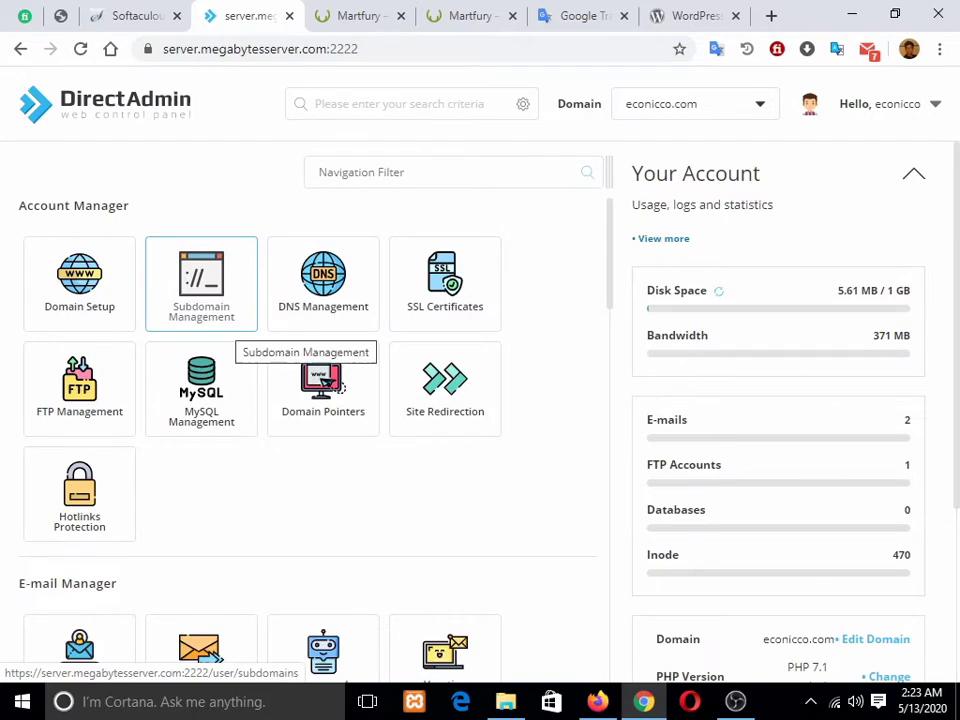
pyautogui.scroll(-2, 300, 390)
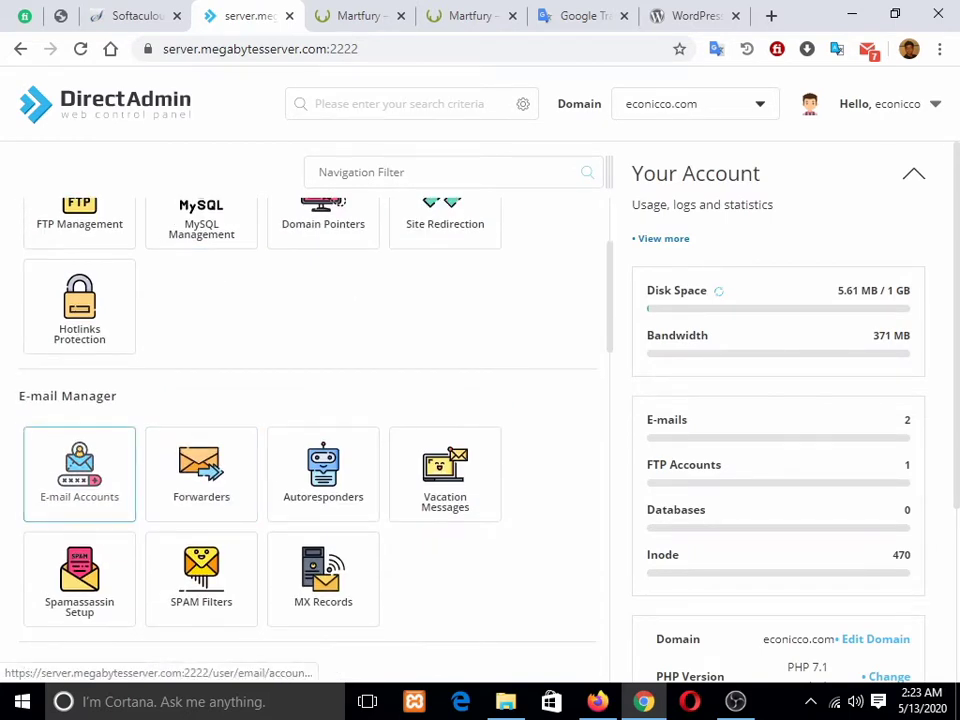
pyautogui.click(79, 470)
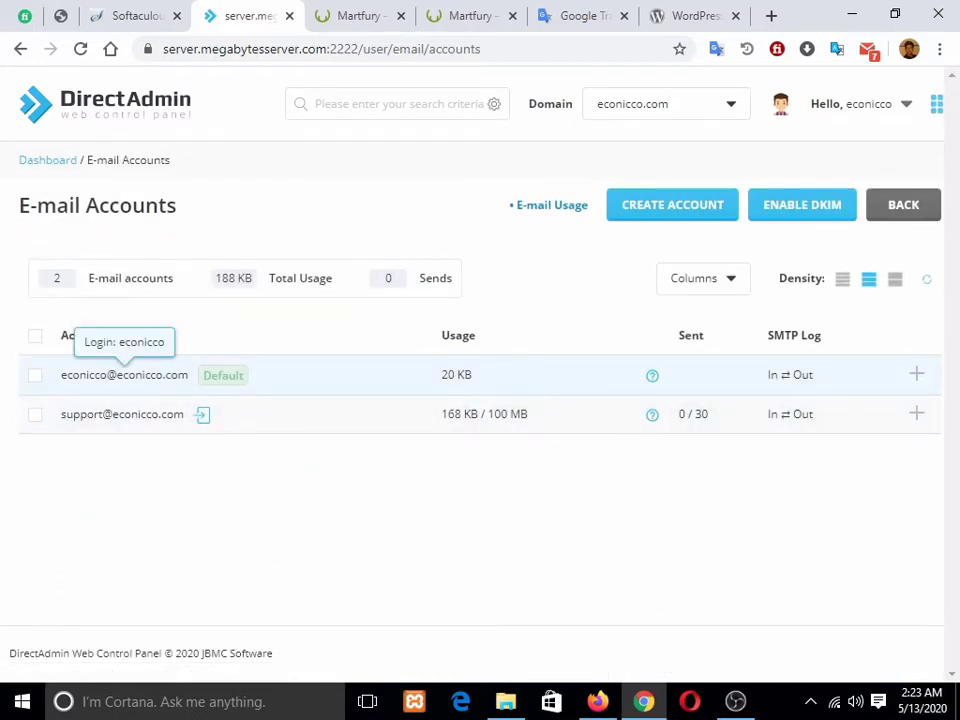
# Step: Select the support mailbox address and copy it to the clipboard
pyautogui.moveTo(189, 376); pyautogui.dragTo(135, 379)
pyautogui.click(160, 465)
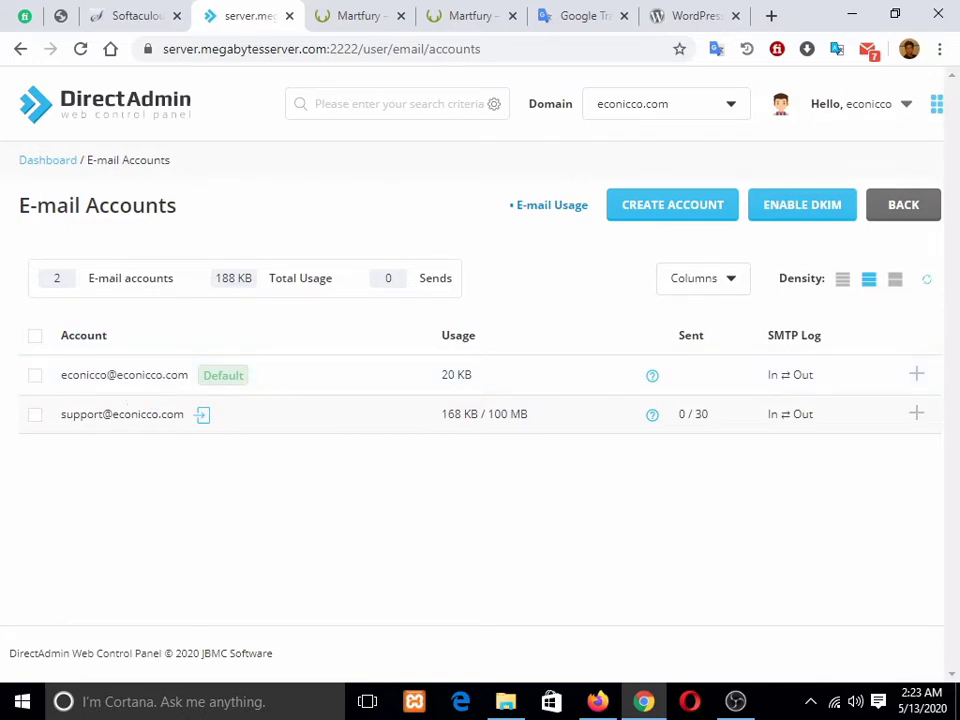
pyautogui.moveTo(185, 415); pyautogui.dragTo(86, 415)
pyautogui.click(88, 416)
pyautogui.moveTo(185, 415); pyautogui.dragTo(60, 417)
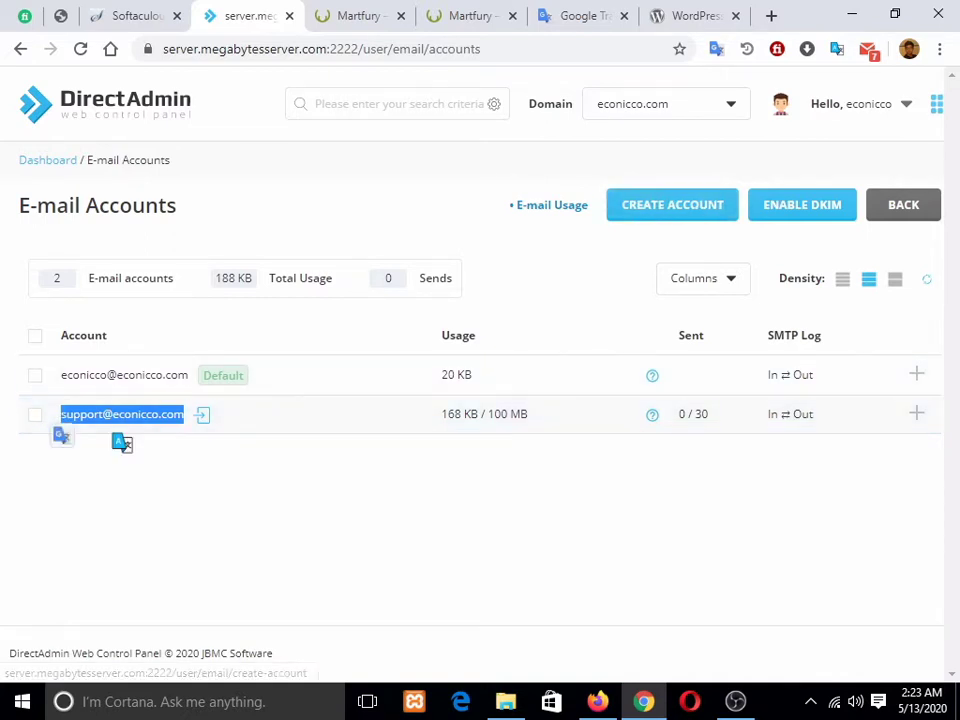
pyautogui.rightClick(149, 416)
pyautogui.click(191, 432)
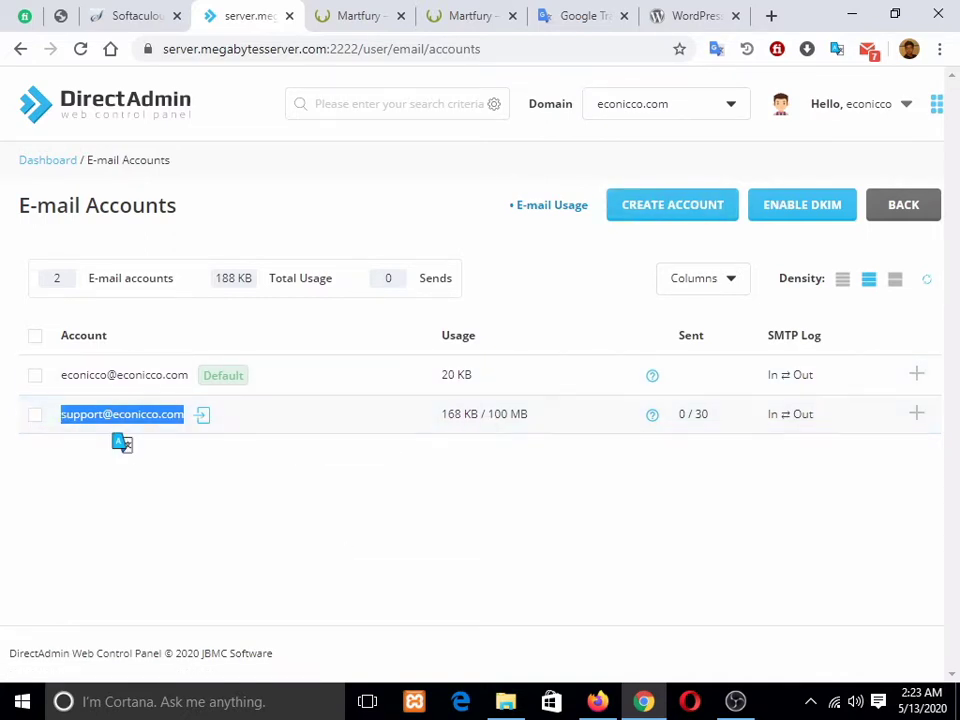
# Step: Paste the support address into Admin Email and 'Email installation details to', then install WordPress
pyautogui.click(130, 15)
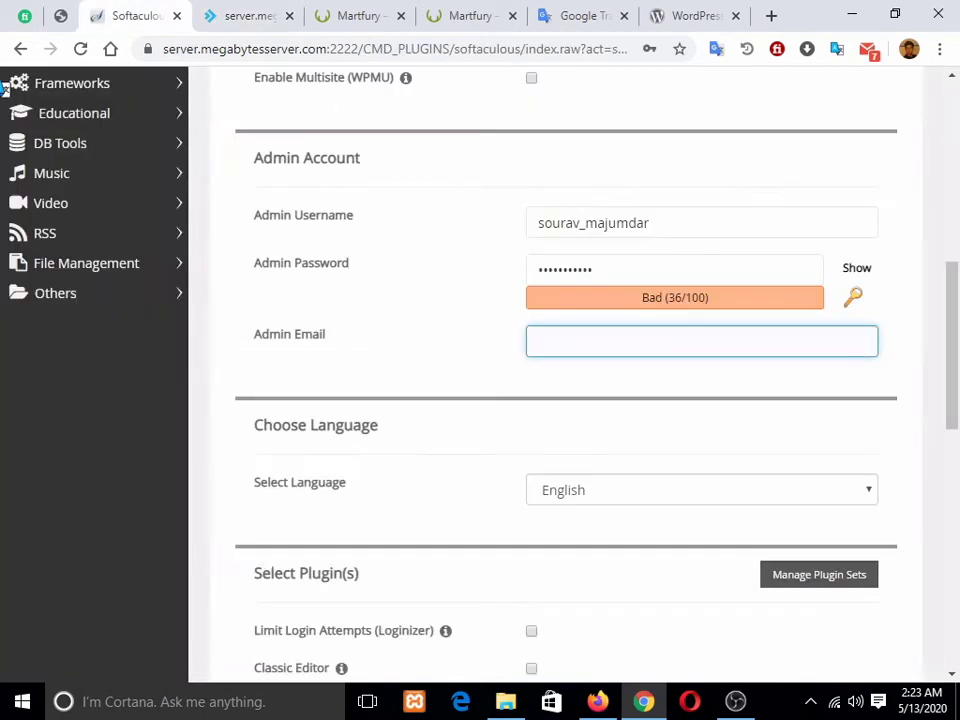
pyautogui.hotkey('ctrl', 'v')
pyautogui.scroll(-2, 5, 88)
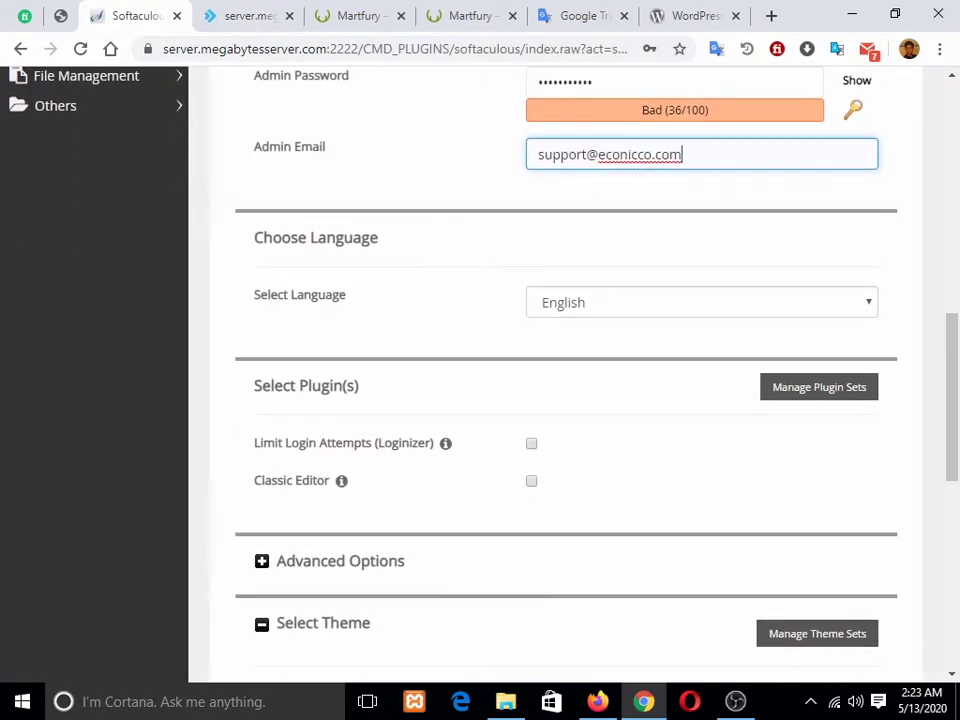
pyautogui.scroll(-2, 570, 370)
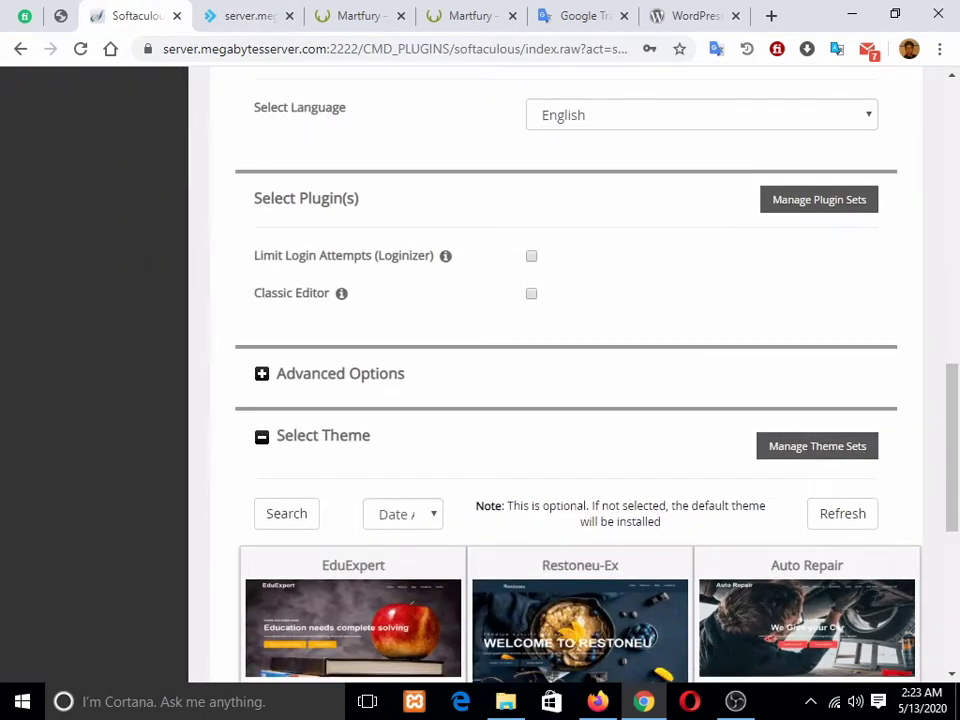
pyautogui.scroll(-2, 570, 370)
pyautogui.scroll(3, 570, 370)
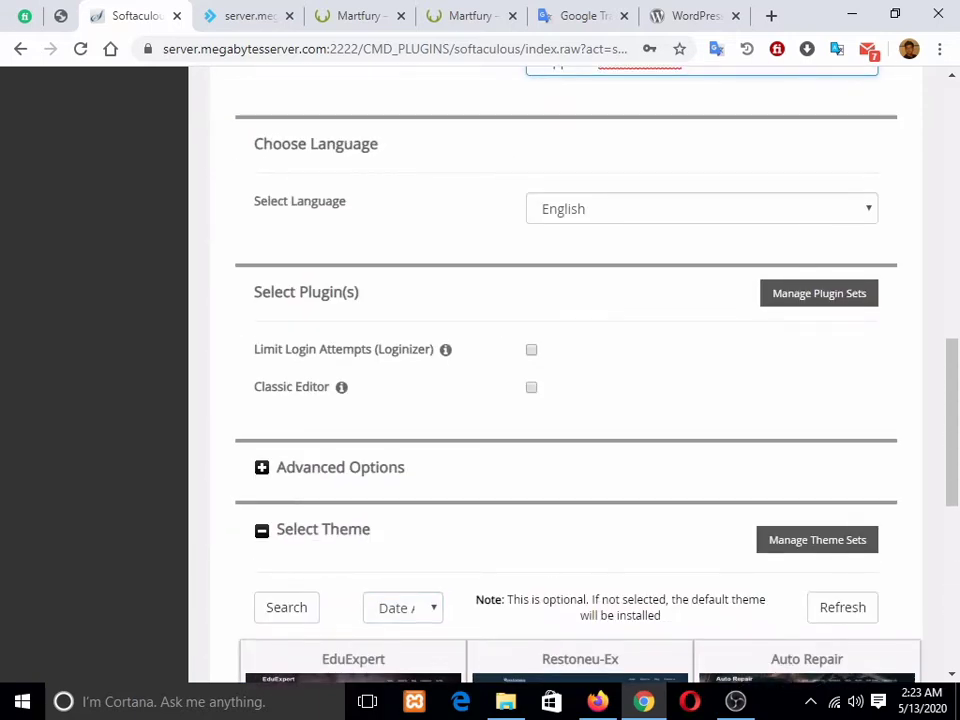
pyautogui.scroll(-2, 570, 370)
pyautogui.scroll(-4, 570, 370)
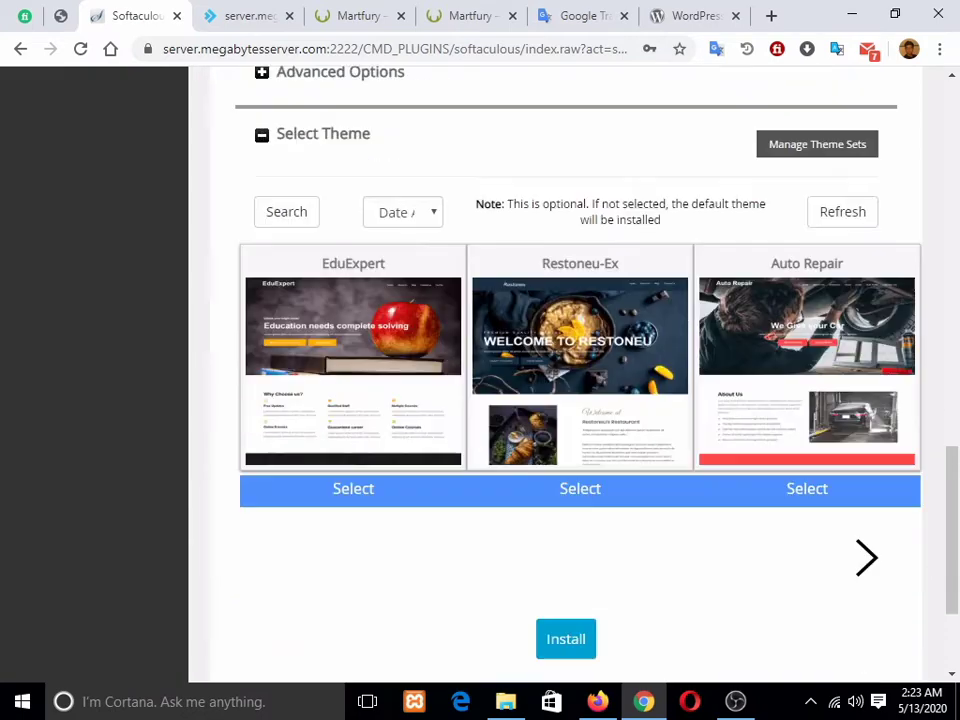
pyautogui.click(647, 540)
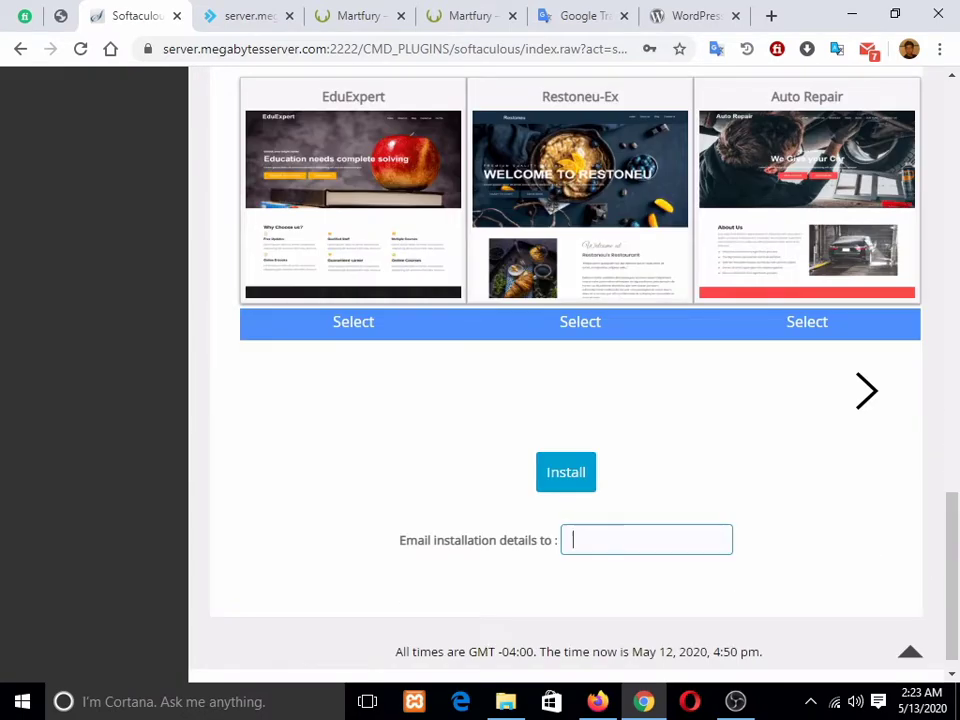
pyautogui.hotkey('ctrl', 'v')
pyautogui.click(566, 472)
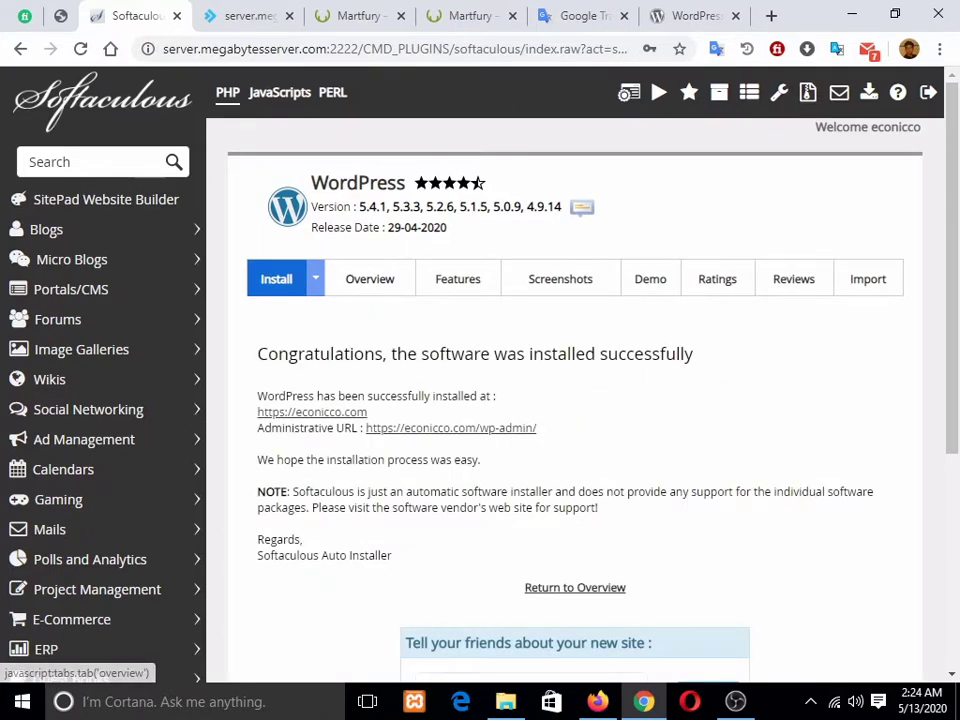
# Step: Open the newly installed econicco.com site from the success page in a new tab
pyautogui.scroll(-2, 370, 279)
pyautogui.scroll(2, 370, 279)
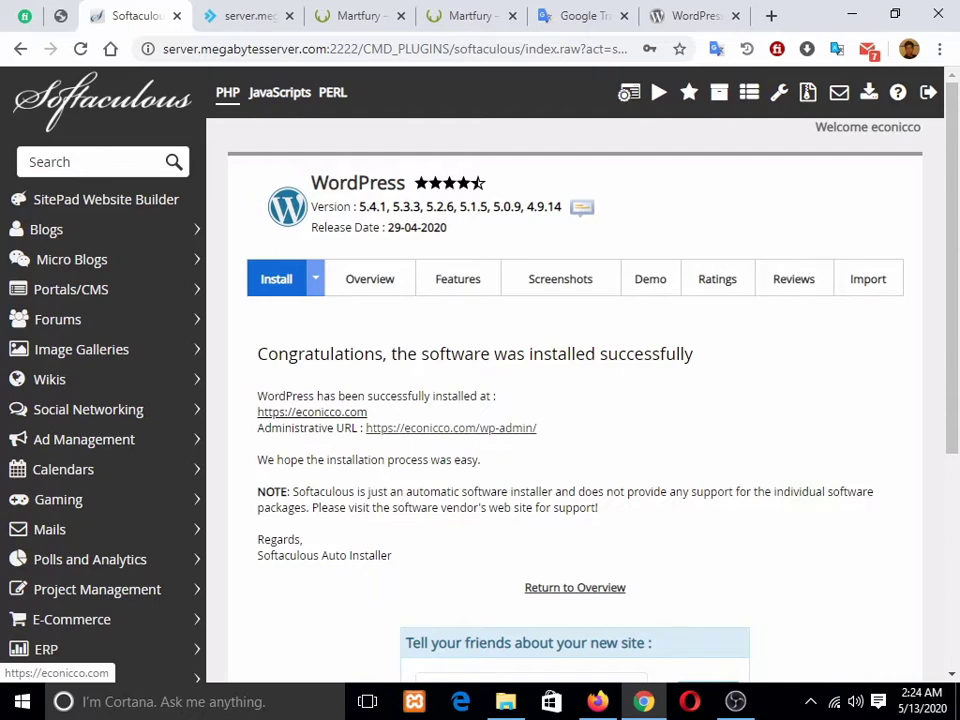
pyautogui.click(312, 411)
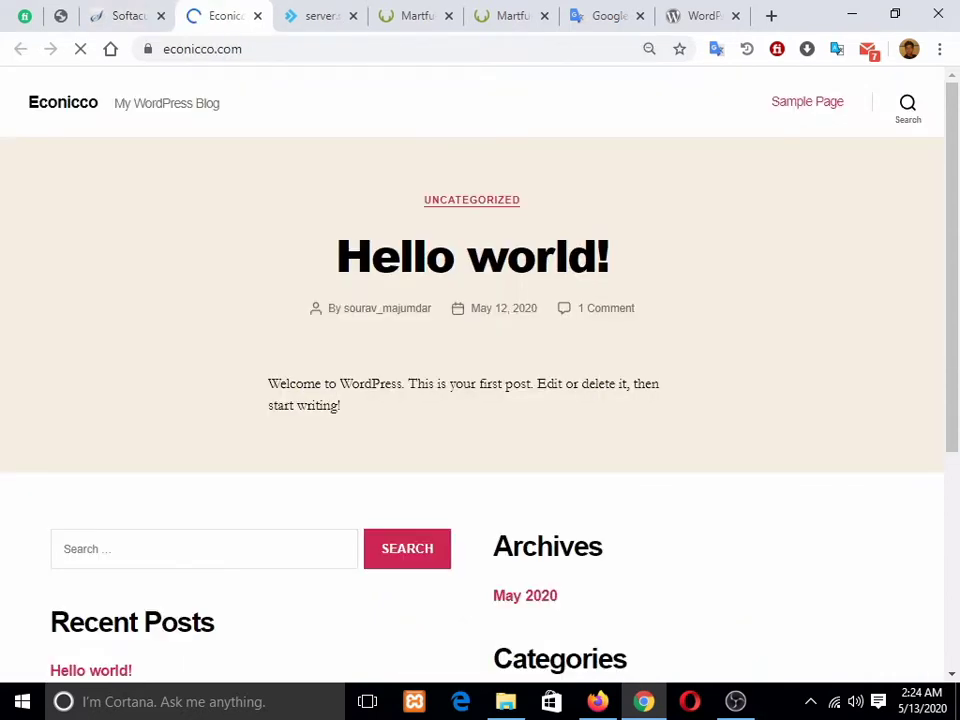
pyautogui.scroll(-5, 520, 236)
pyautogui.scroll(5, 520, 236)
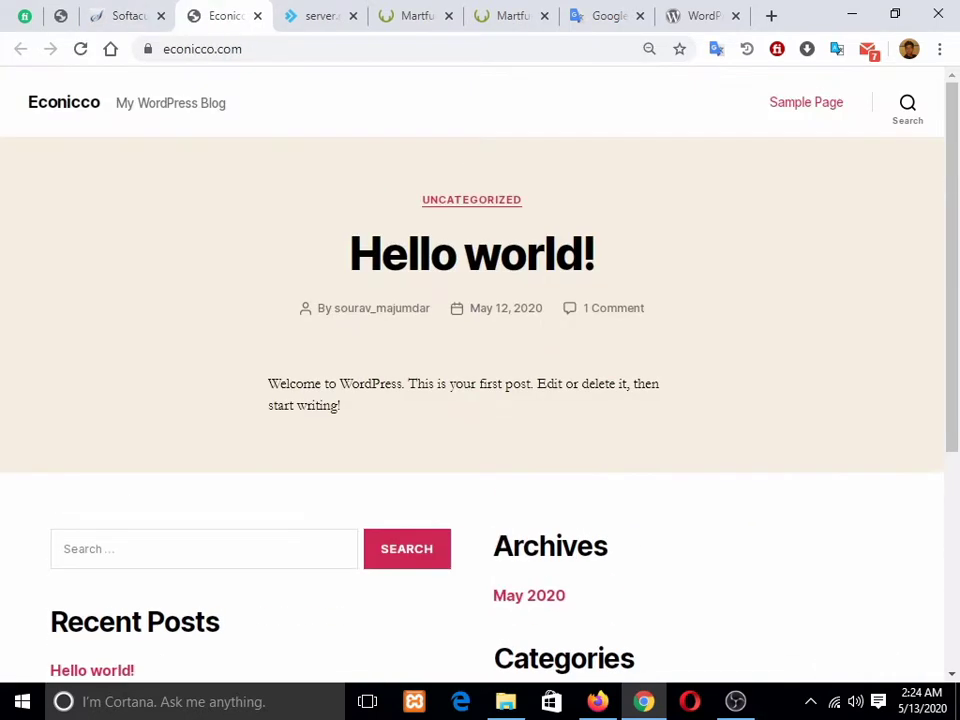
pyautogui.click(415, 15)
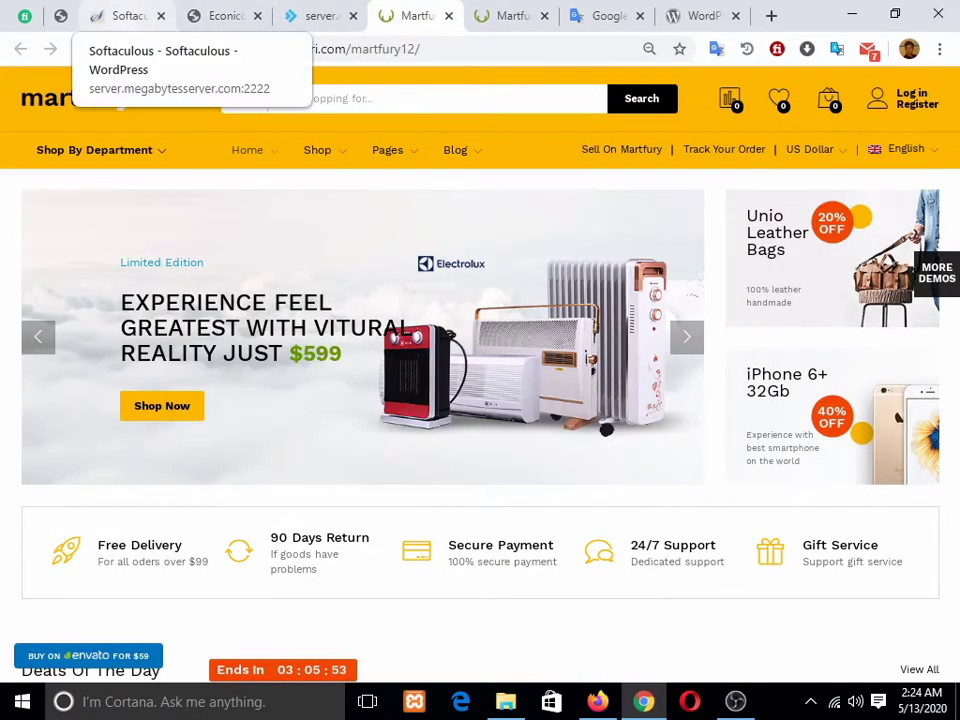
pyautogui.scroll(-5, 480, 400)
pyautogui.scroll(5, 480, 400)
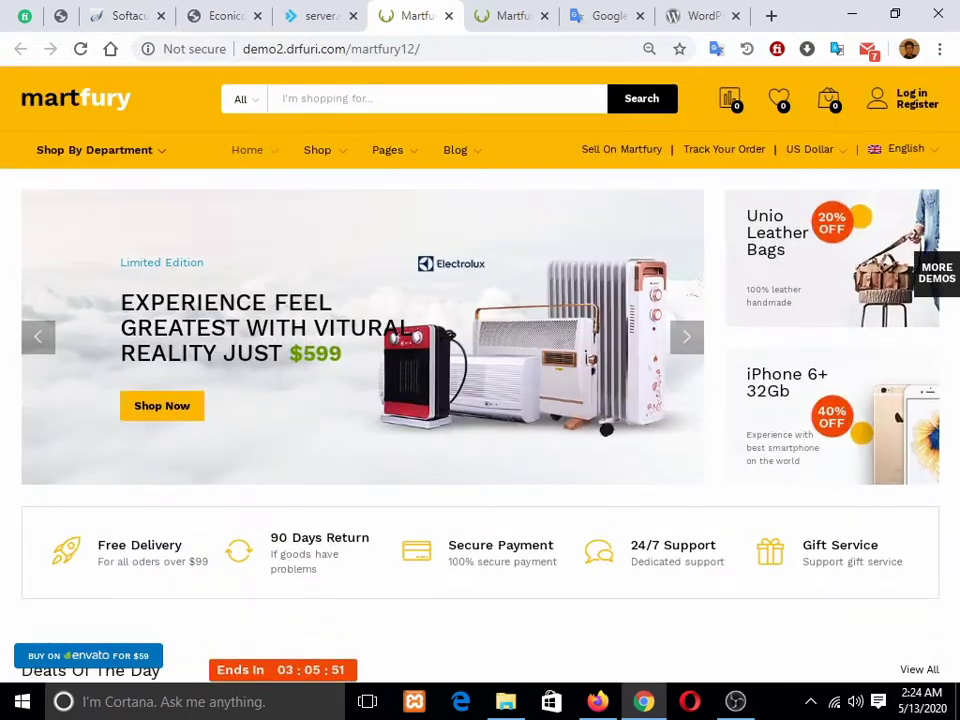
pyautogui.click(128, 16)
pyautogui.scroll(-2, 575, 400)
pyautogui.scroll(2, 575, 400)
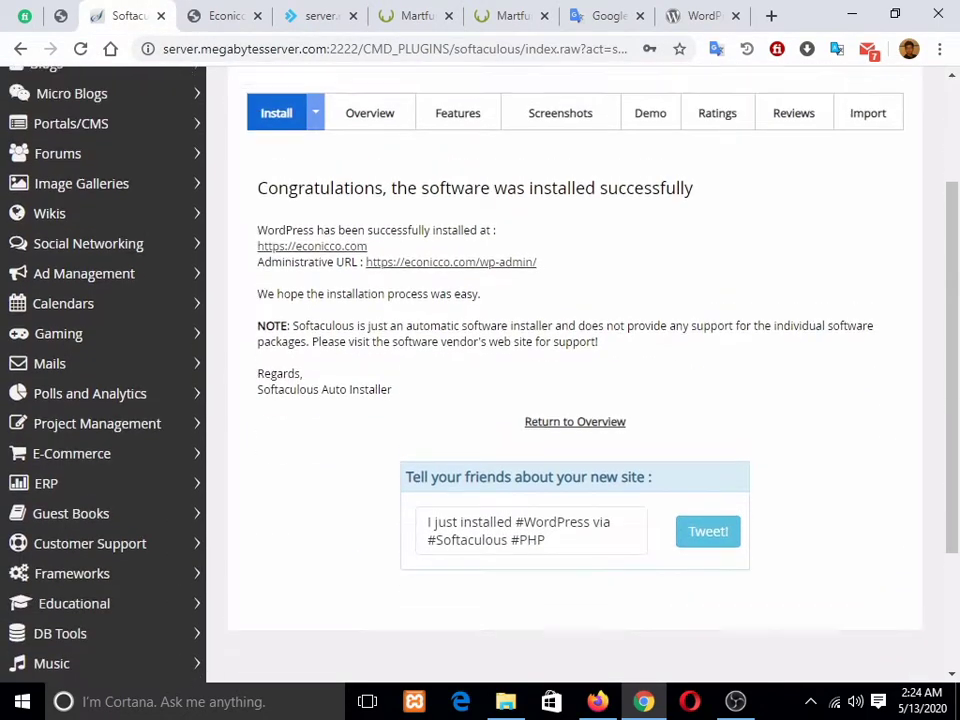
pyautogui.rightClick(372, 428)
pyautogui.click(439, 443)
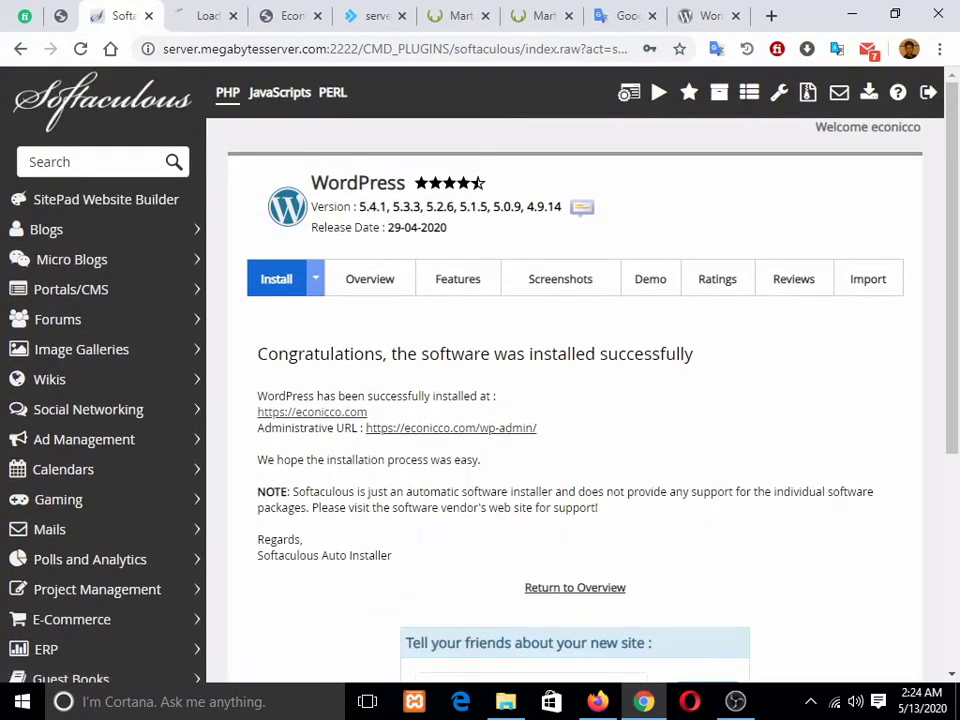
pyautogui.click(205, 16)
pyautogui.click(123, 16)
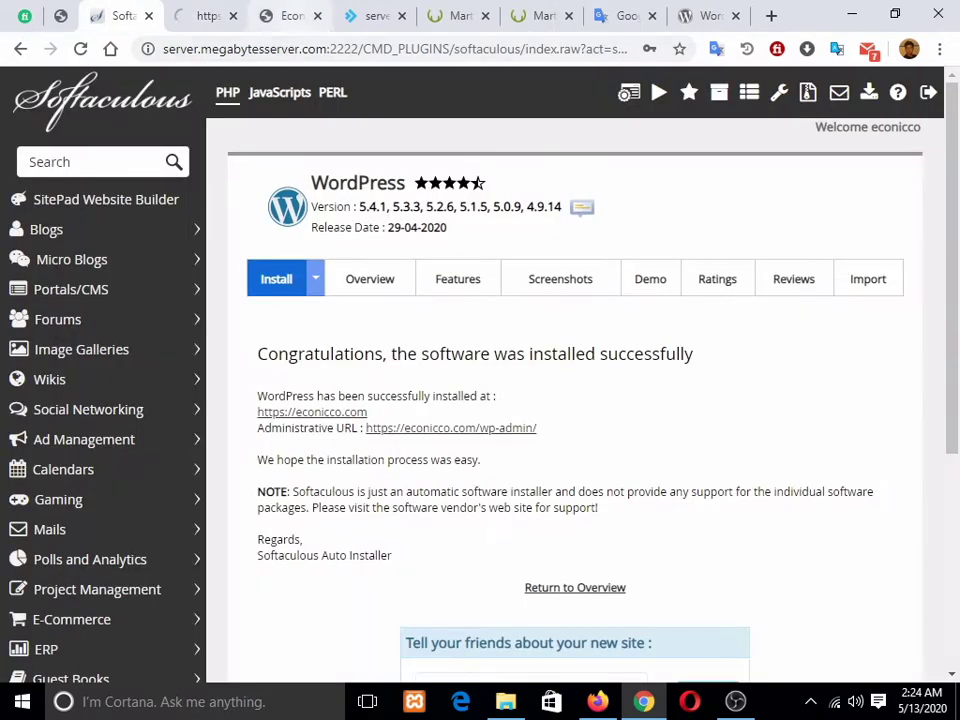
pyautogui.click(290, 16)
pyautogui.click(123, 16)
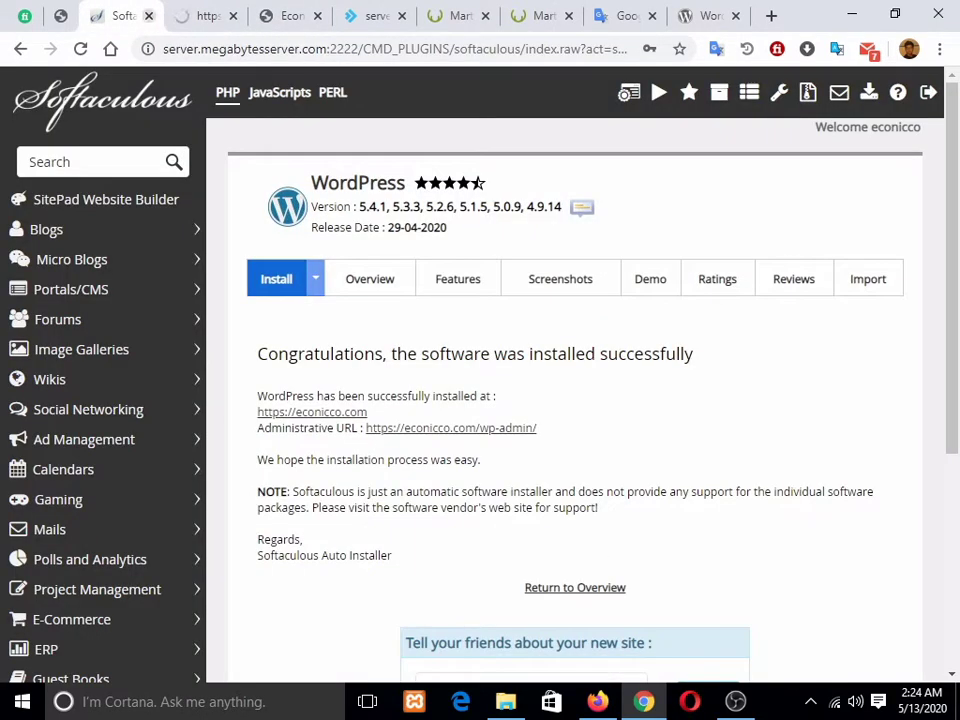
# Step: Move the Softaculous tab after the site tabs, close the DirectAdmin e-mail tab, and view the admin dashboard
pyautogui.moveTo(123, 16); pyautogui.dragTo(375, 16)
pyautogui.click(205, 16)
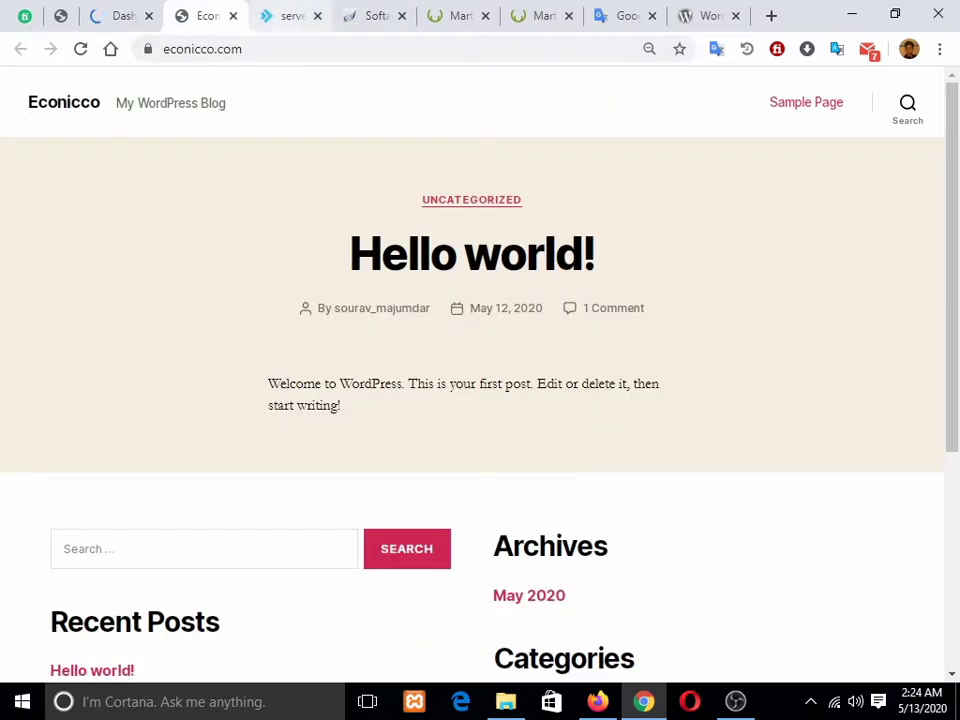
pyautogui.click(290, 16)
pyautogui.hotkey('ctrl', 'w')
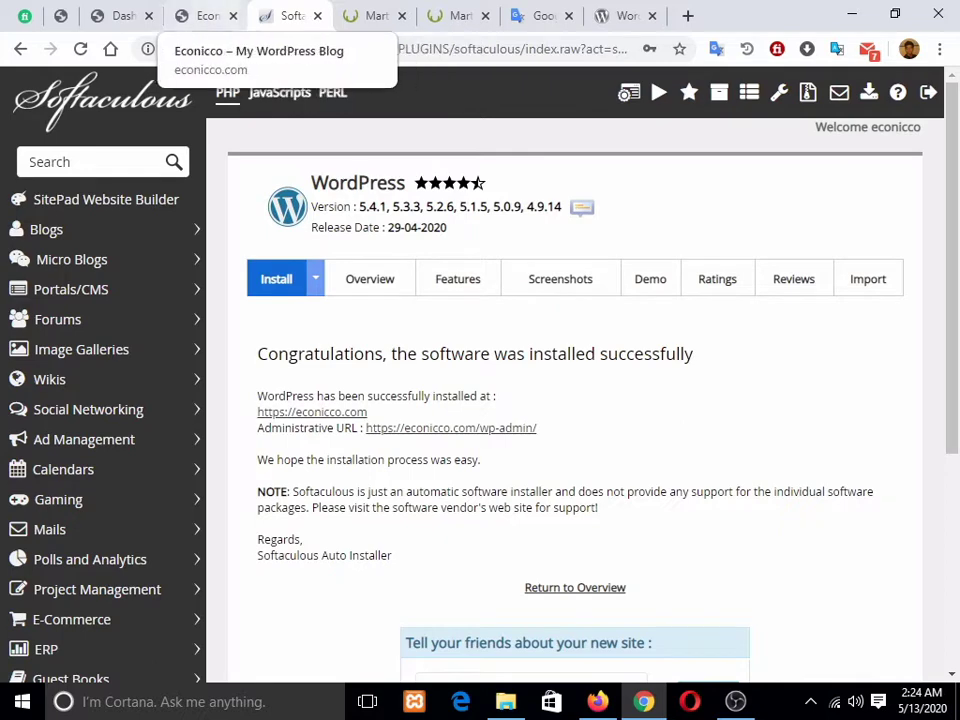
pyautogui.click(210, 16)
pyautogui.scroll(-4, 472, 374)
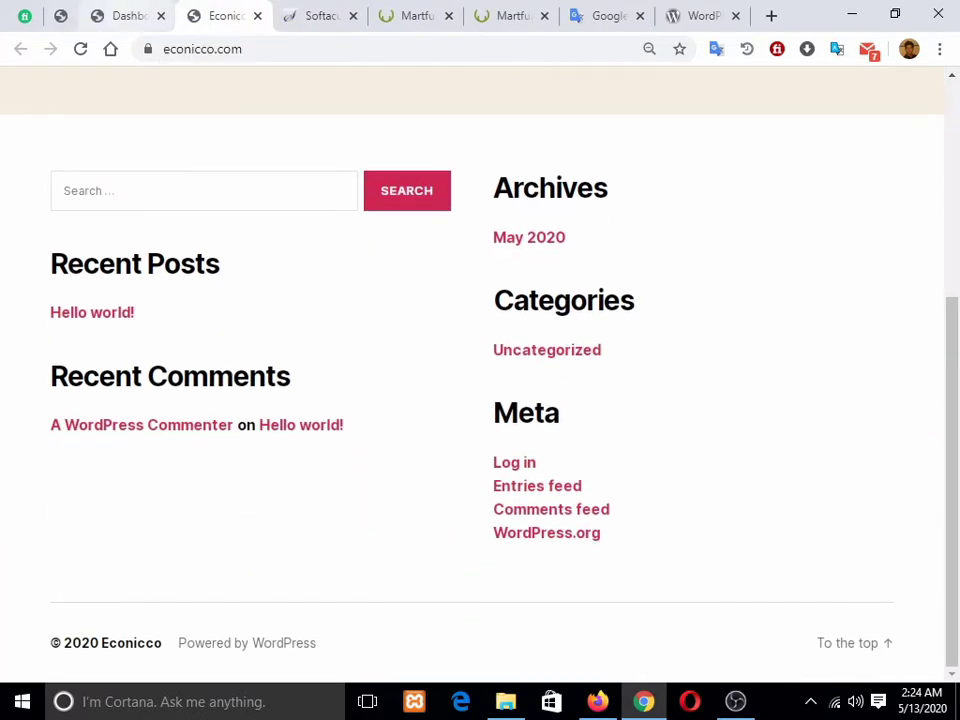
pyautogui.click(125, 16)
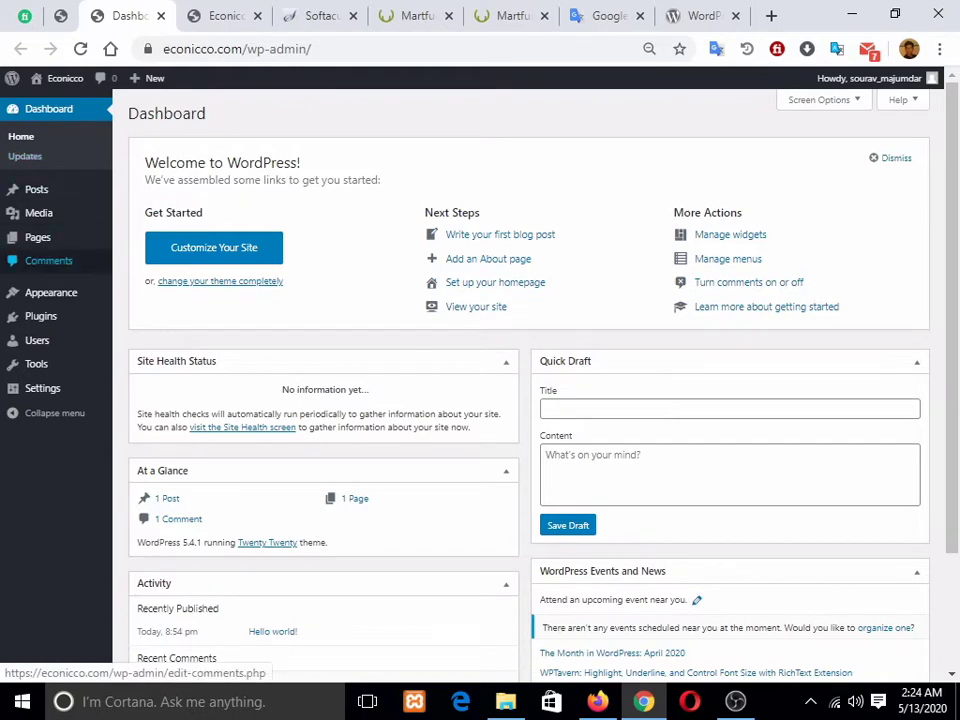
# Step: Dismiss the Welcome panel, review the three default themes, then move to the ThemeForest Martfury tab
pyautogui.click(890, 158)
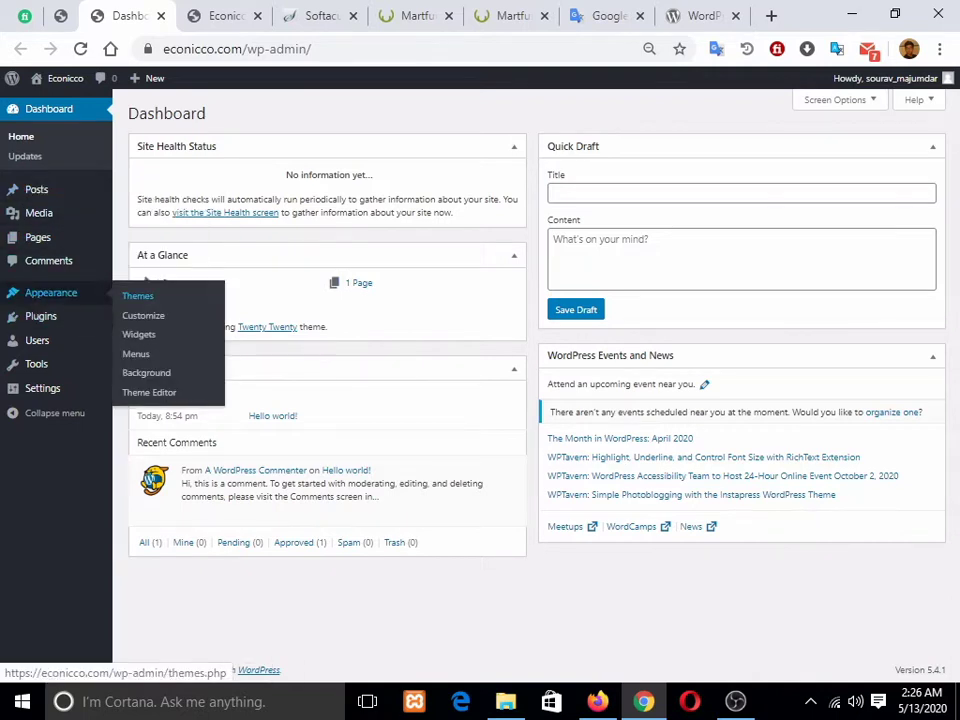
pyautogui.click(137, 296)
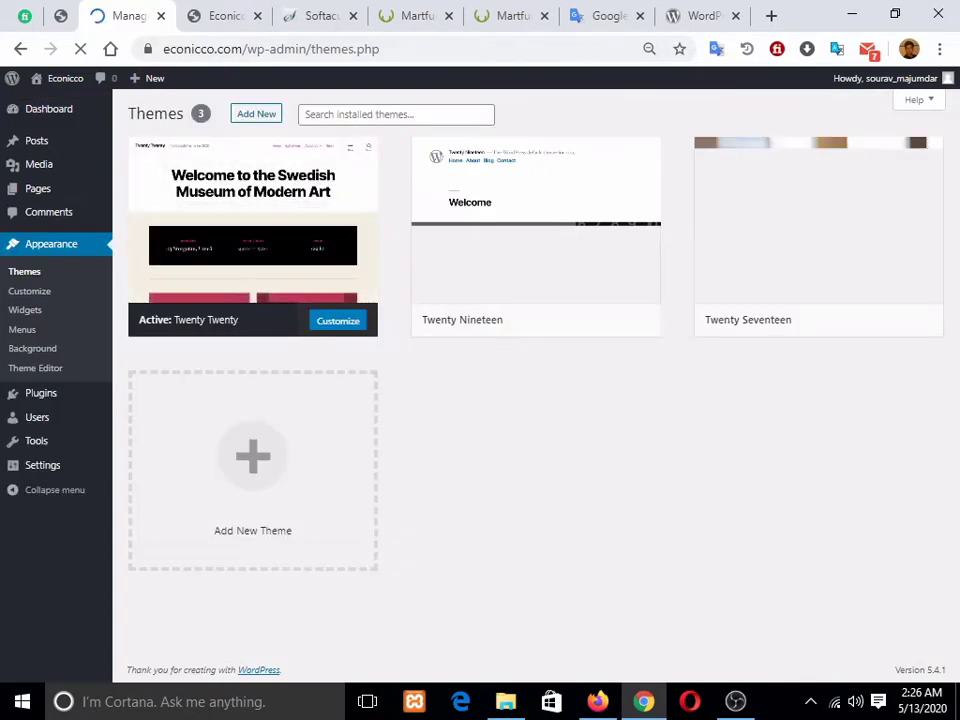
pyautogui.click(212, 16)
pyautogui.hotkey('ctrl', 'Tab')
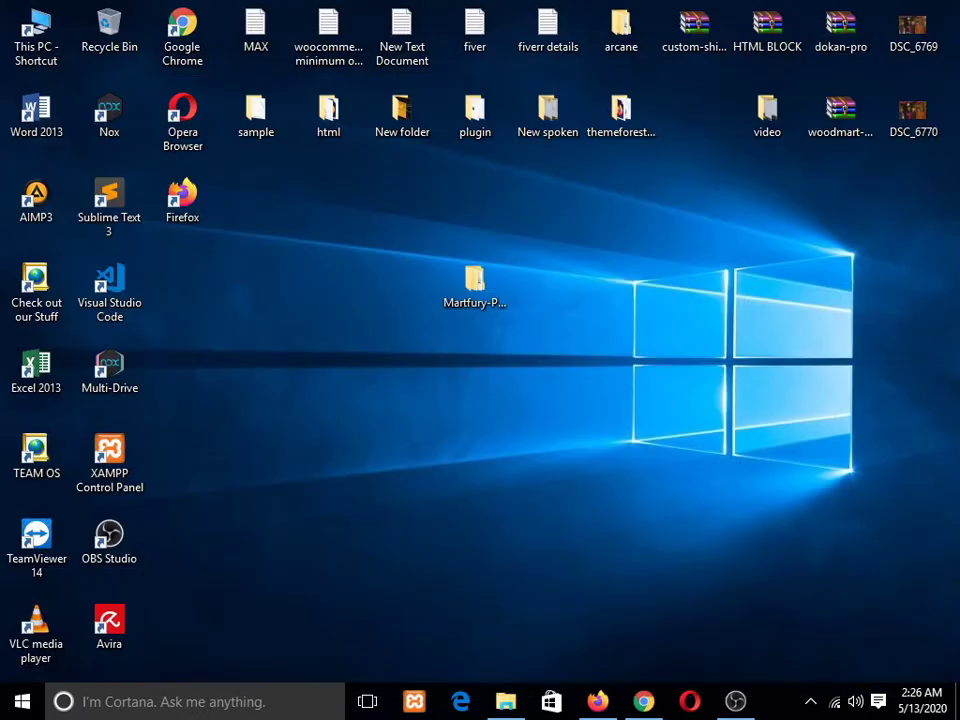
# Step: Inspect the martfury and martfury-child zip archives in Martfury-Package, then minimize the window
pyautogui.doubleClick(474, 284)
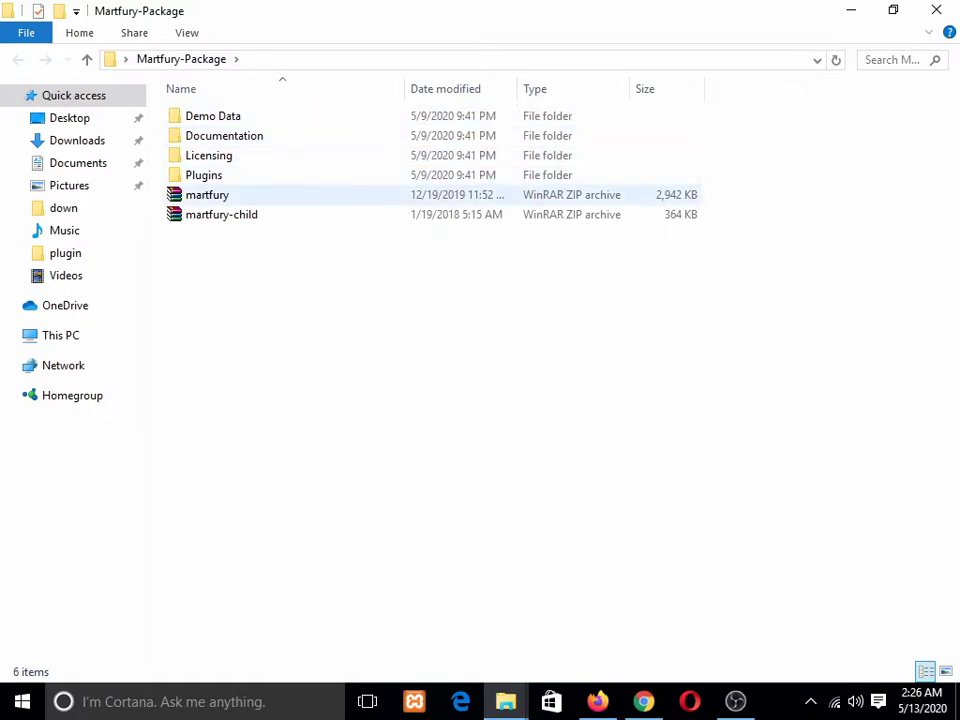
pyautogui.click(207, 195)
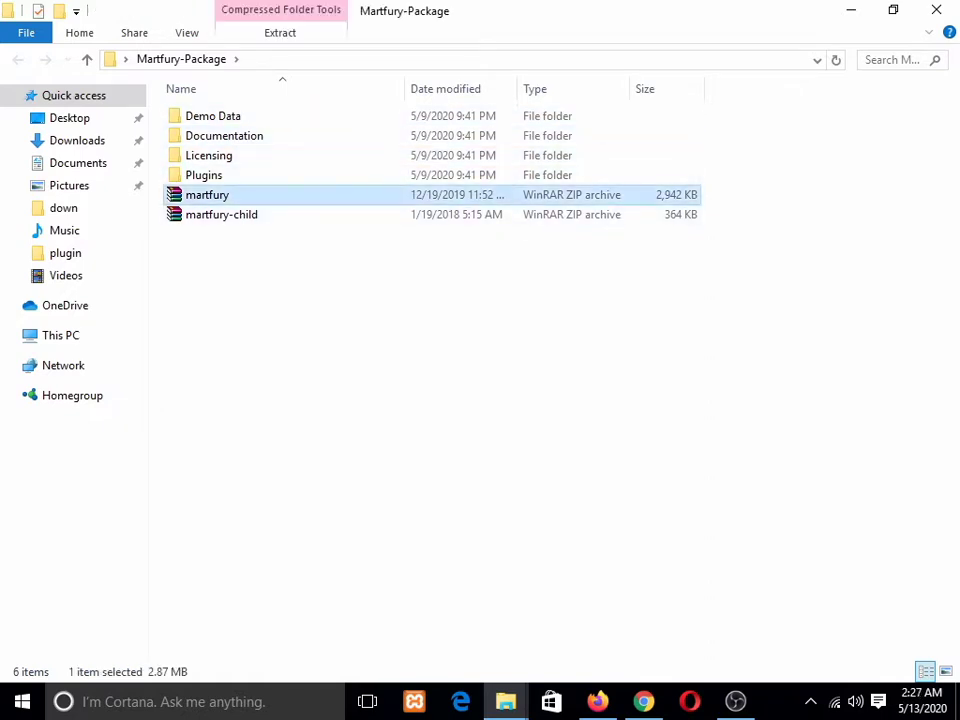
pyautogui.click(222, 215)
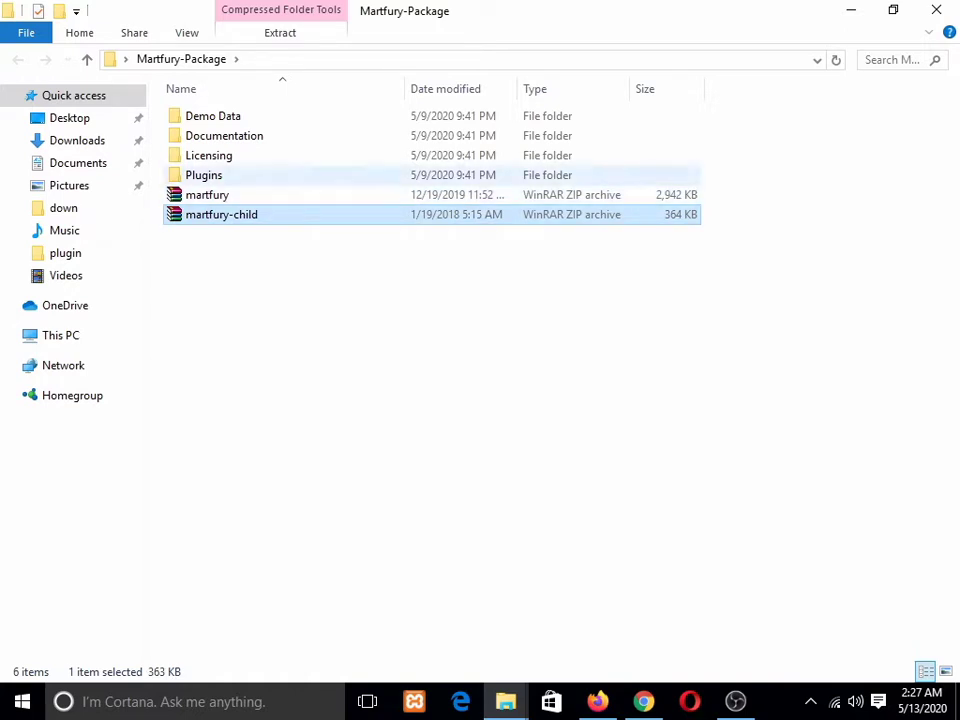
pyautogui.click(222, 195)
pyautogui.click(232, 214)
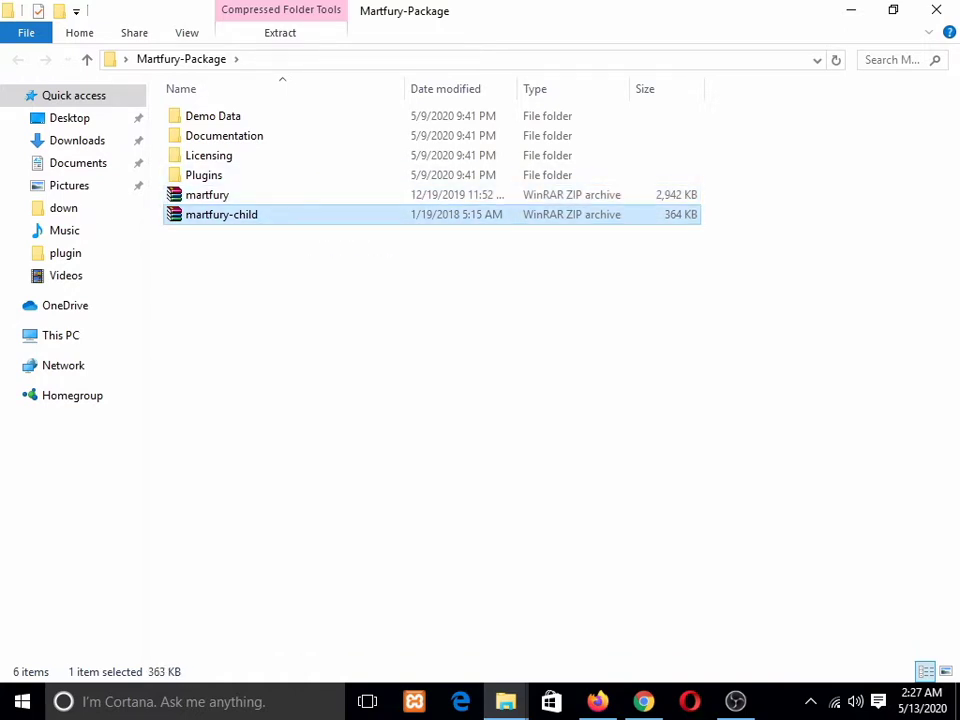
pyautogui.click(222, 195)
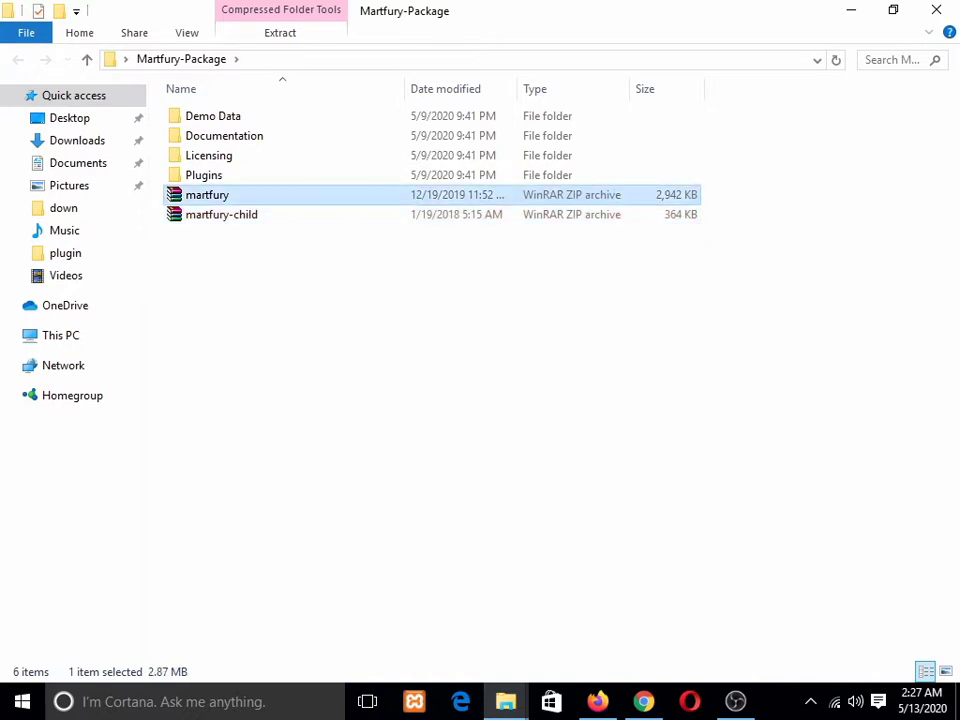
pyautogui.click(430, 320)
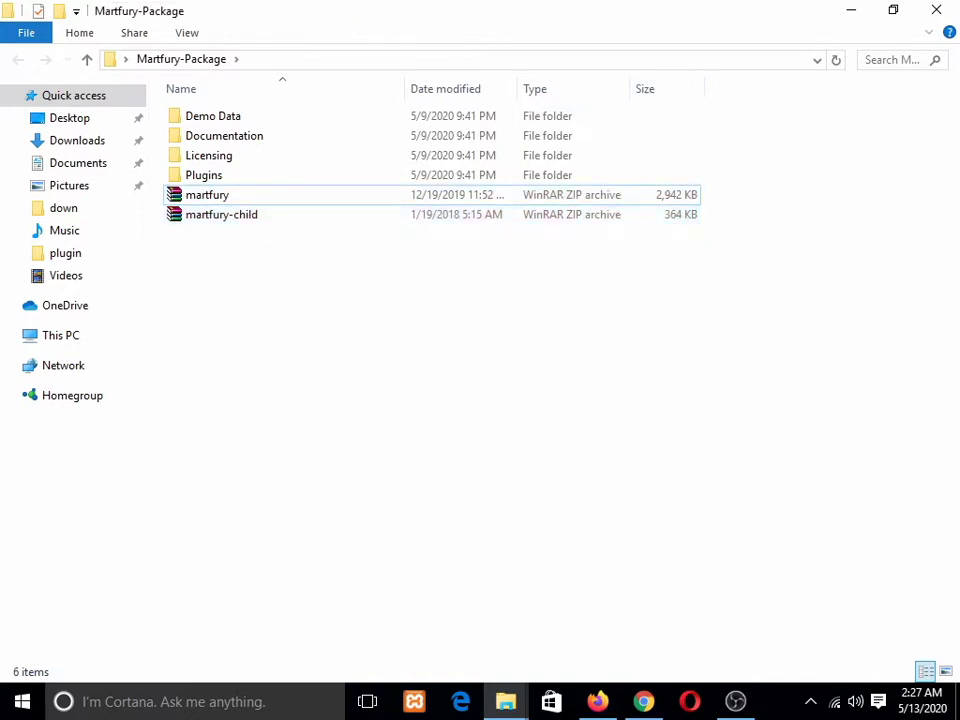
pyautogui.click(851, 10)
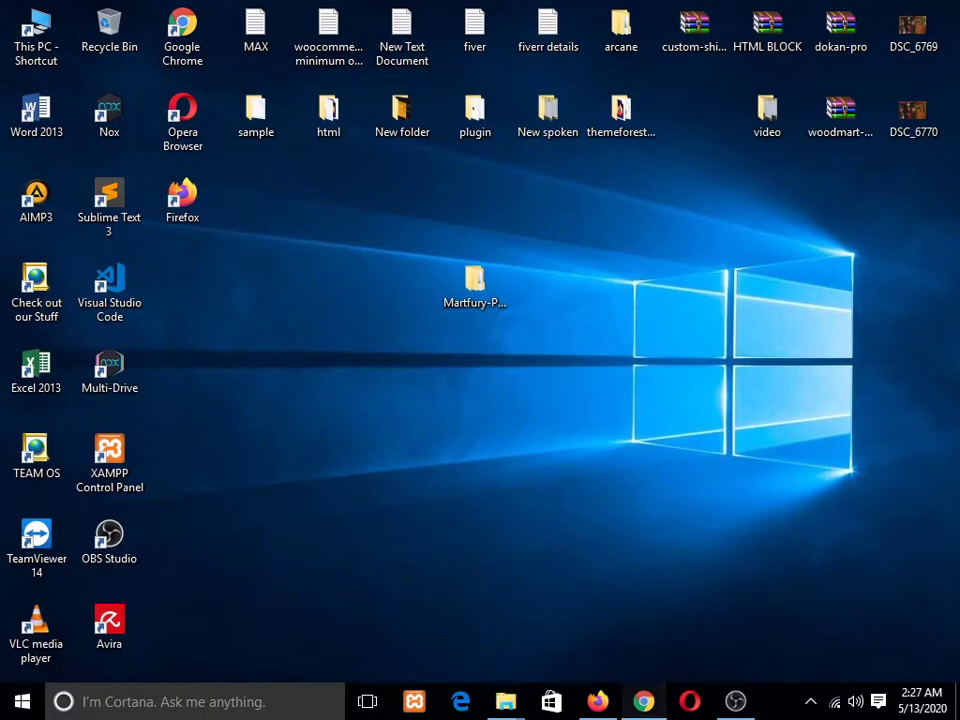
# Step: Close the ThemeForest, Martfury demo, Google Translate and WordPress.org tabs, leaving the Themes page
pyautogui.click(644, 702)
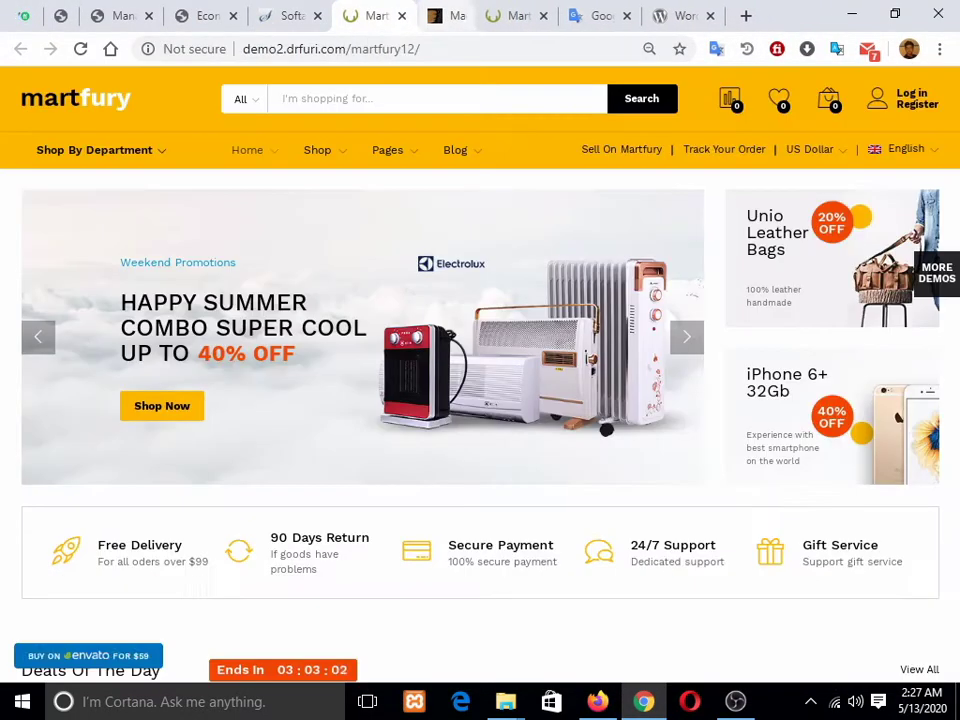
pyautogui.click(485, 15)
pyautogui.click(485, 15)
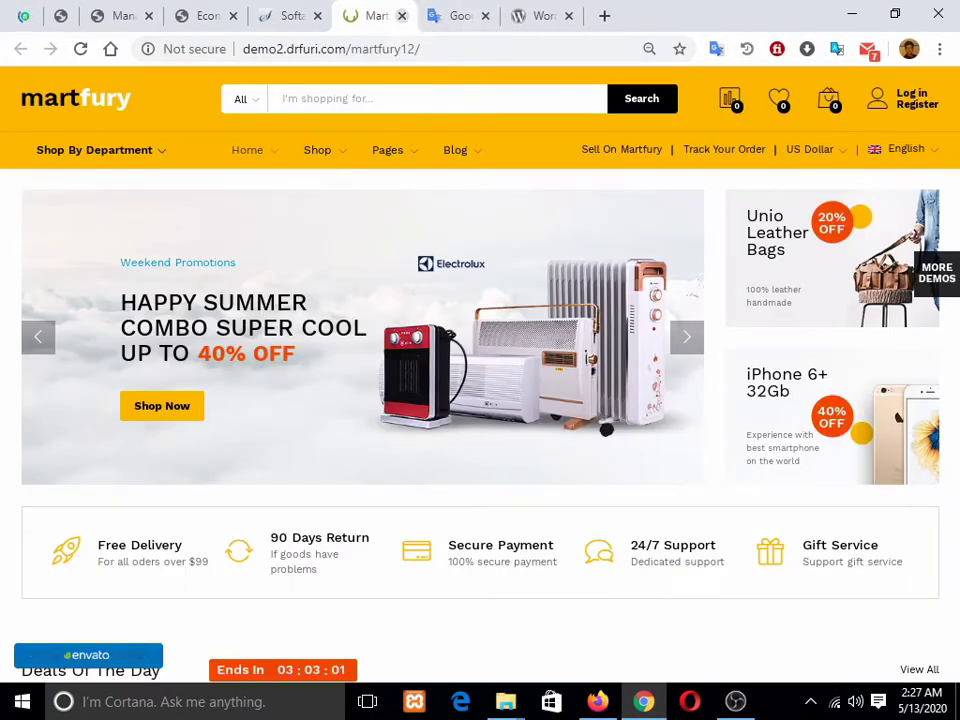
pyautogui.click(402, 15)
pyautogui.click(402, 15)
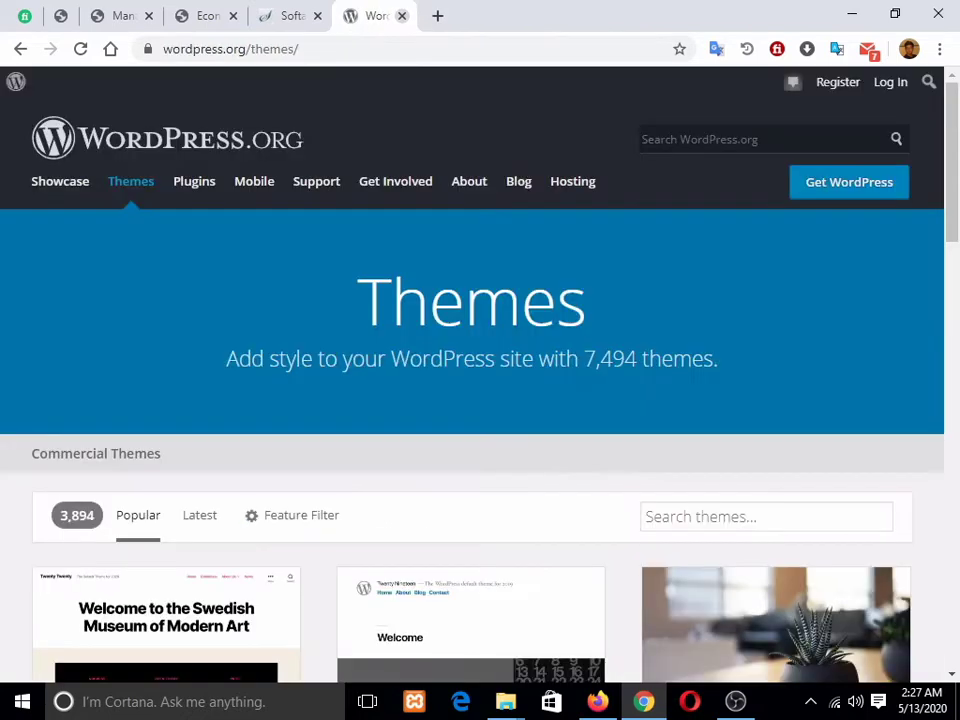
pyautogui.click(402, 15)
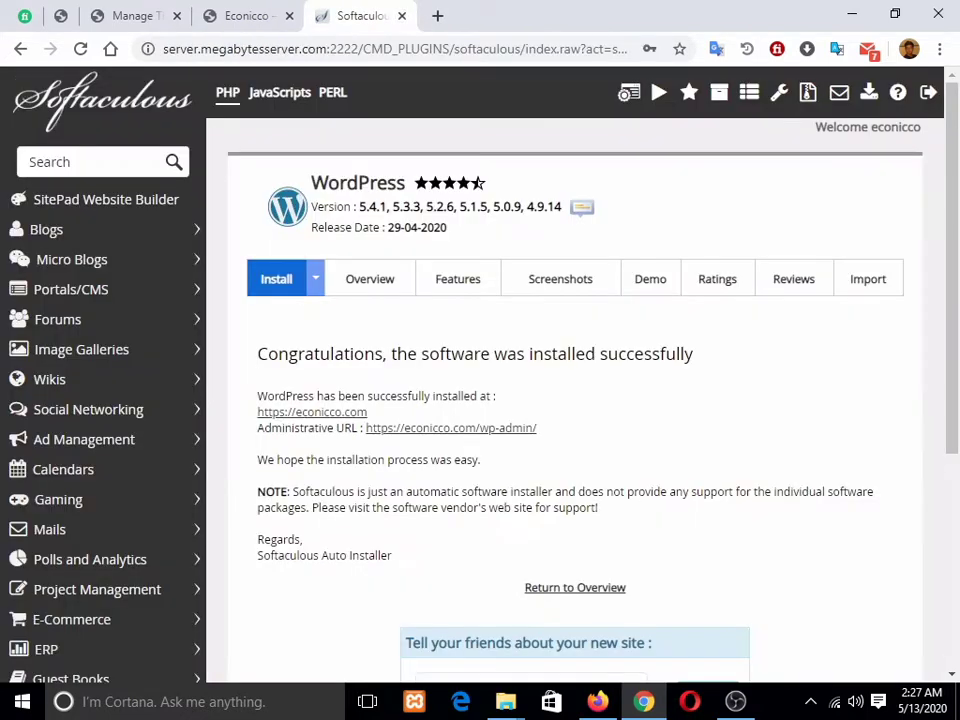
pyautogui.click(190, 15)
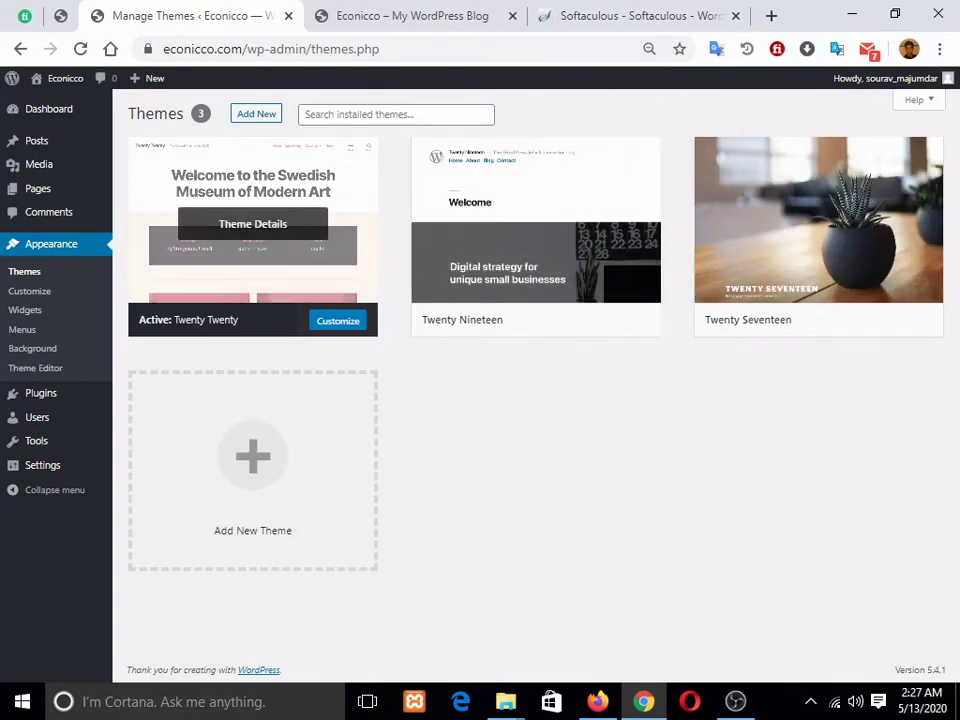
# Step: Choose Desktop\Martfury-Package\martfury.zip in the Upload Theme form
pyautogui.click(256, 113)
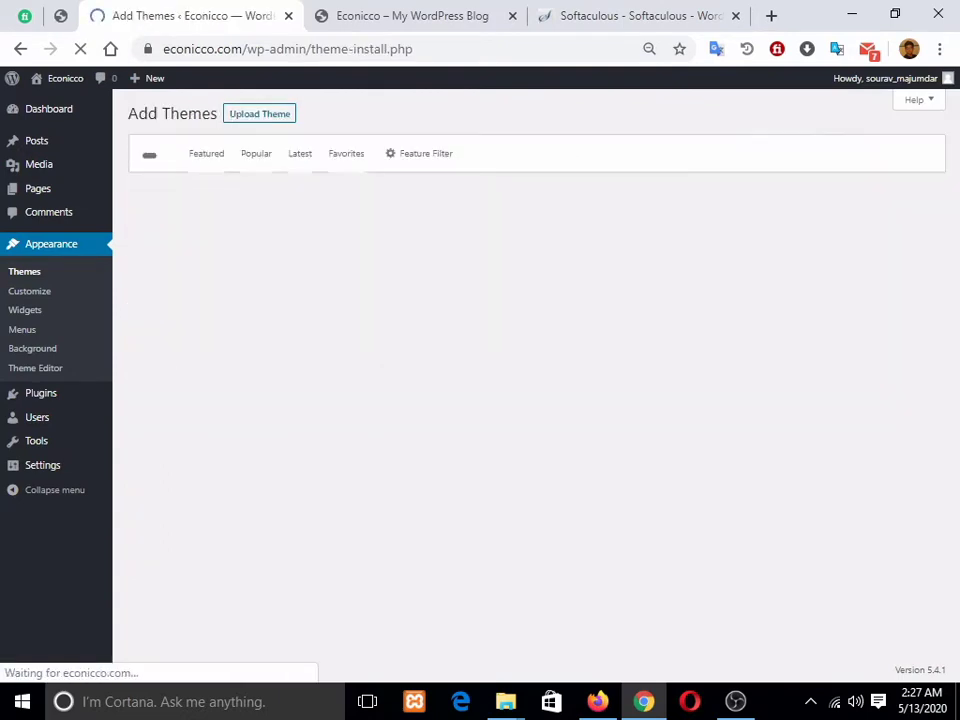
pyautogui.click(260, 113)
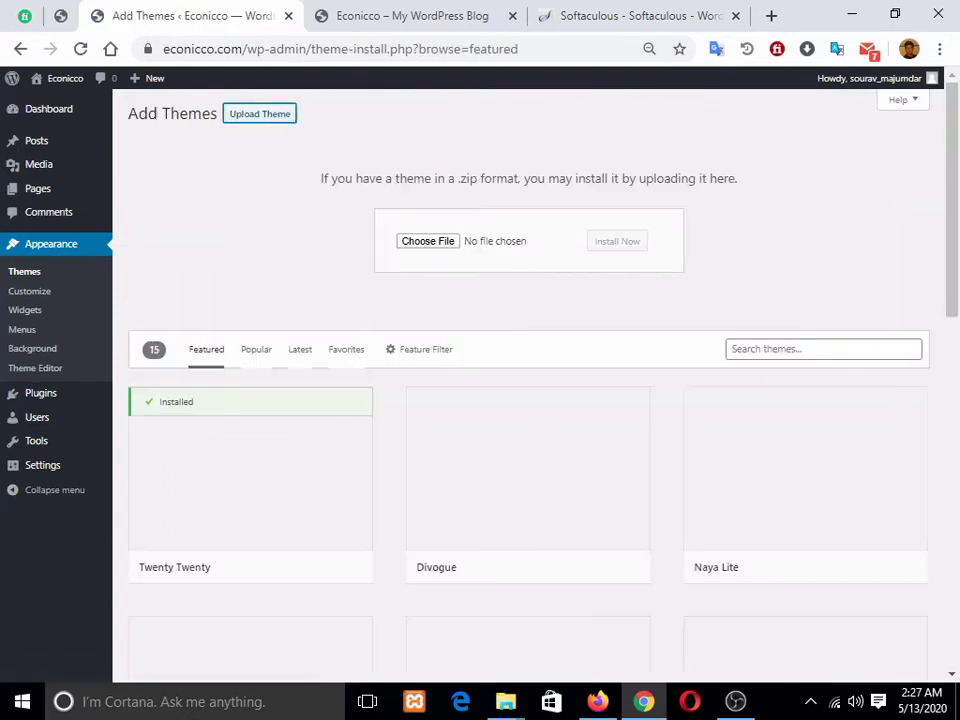
pyautogui.click(436, 241)
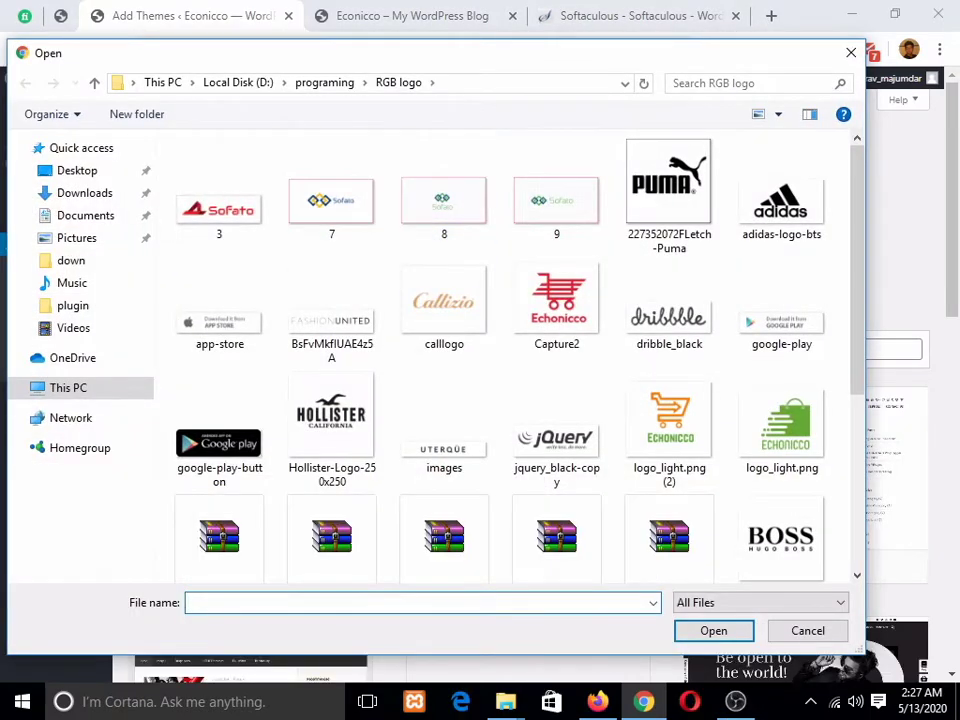
pyautogui.click(163, 83)
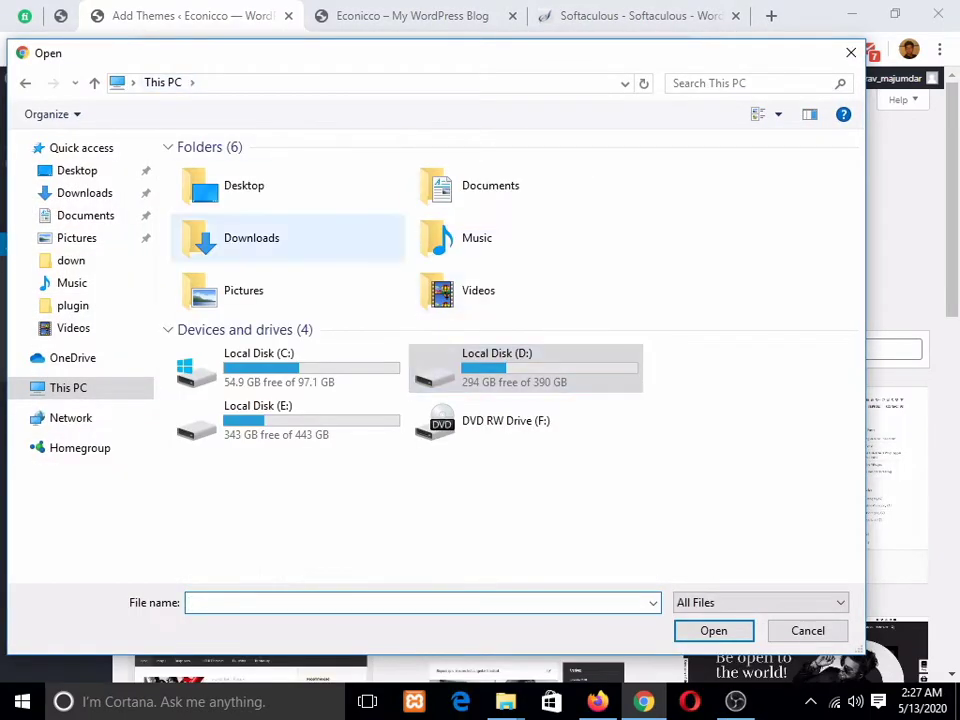
pyautogui.doubleClick(244, 185)
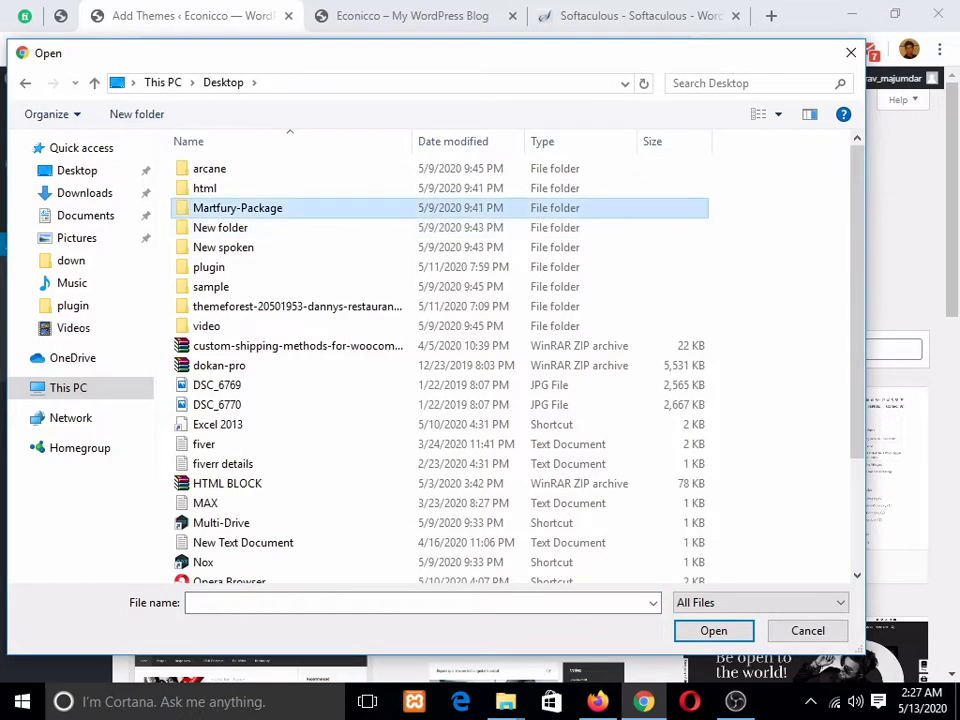
pyautogui.doubleClick(237, 208)
pyautogui.click(237, 247)
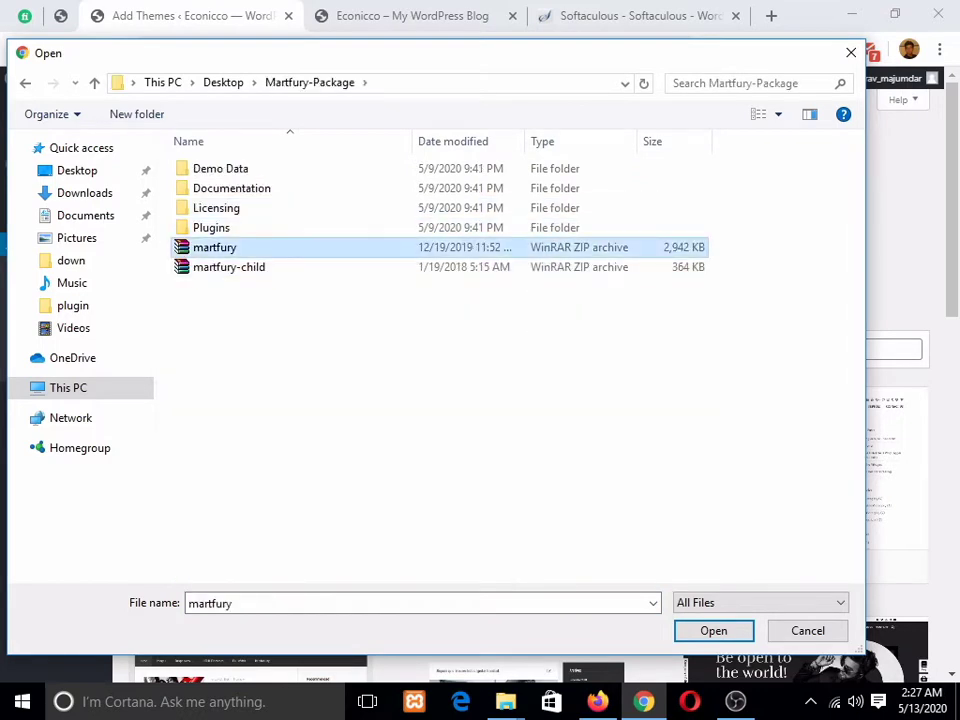
pyautogui.click(714, 631)
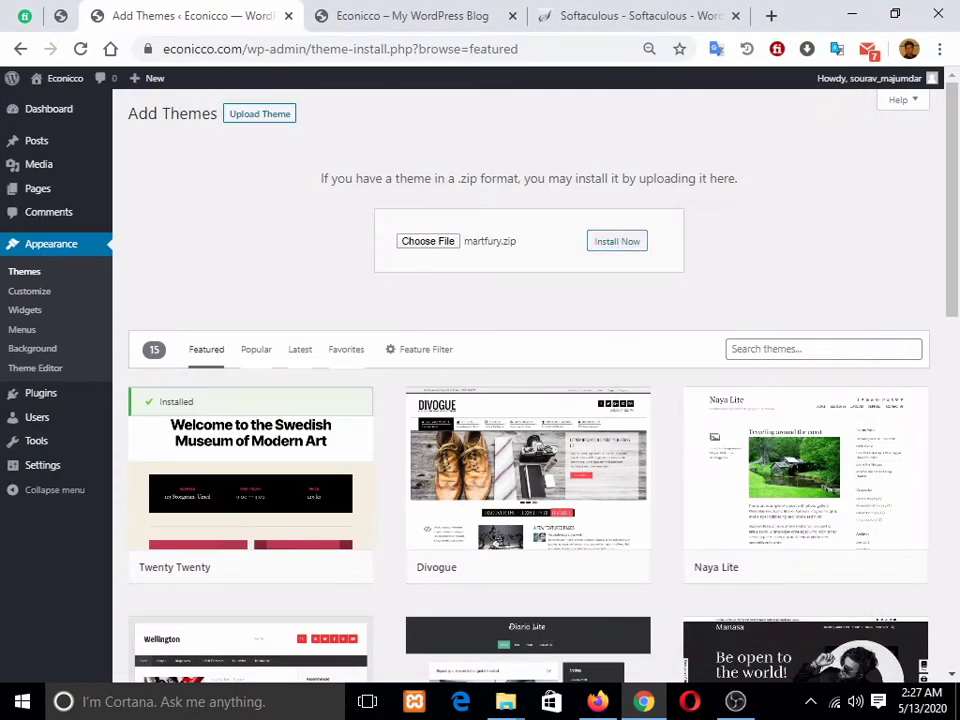
# Step: Install the martfury.zip theme and return to the themes page
pyautogui.click(617, 241)
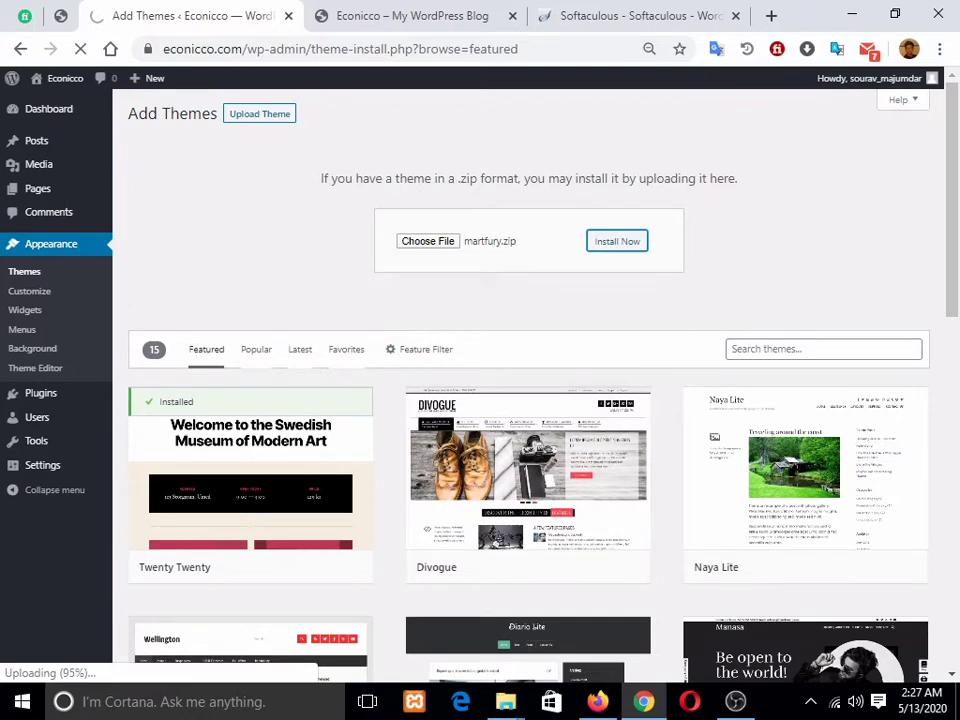
pyautogui.click(411, 16)
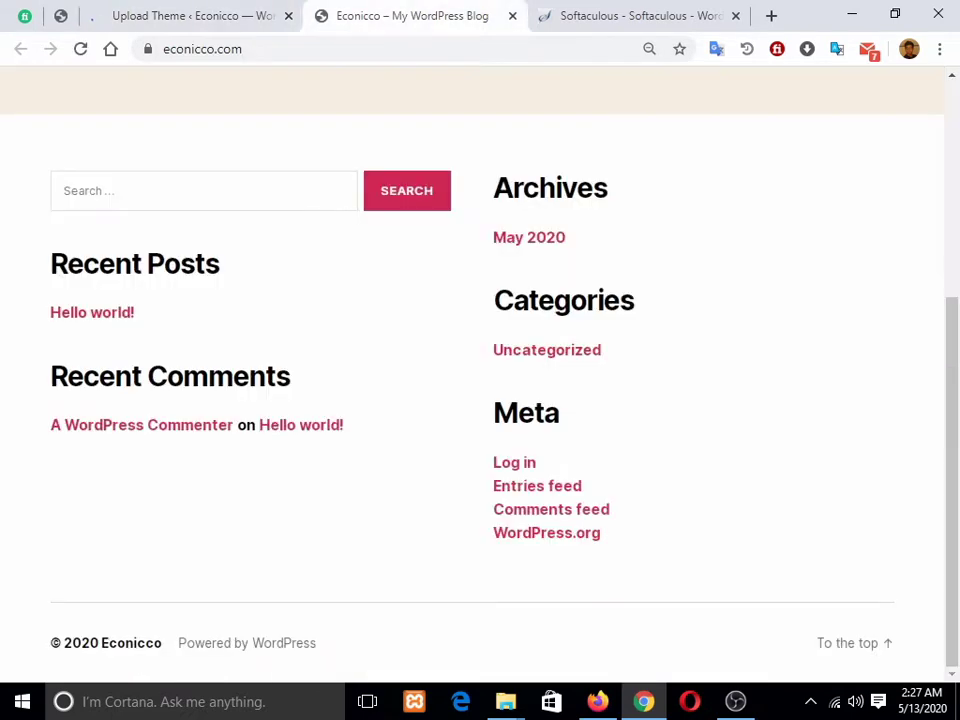
pyautogui.click(192, 16)
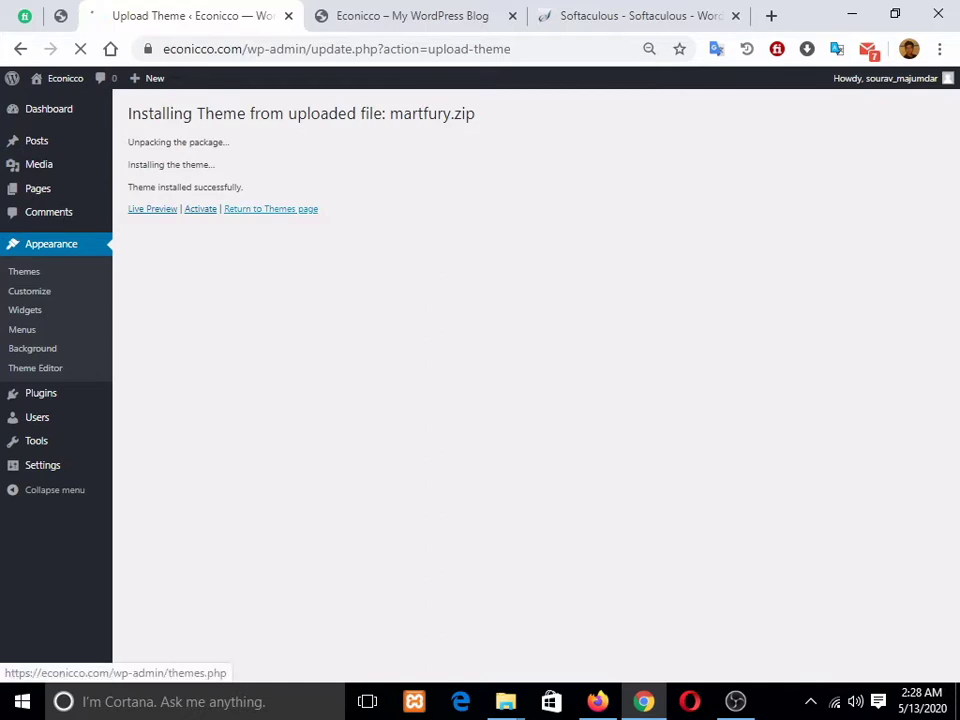
pyautogui.click(271, 208)
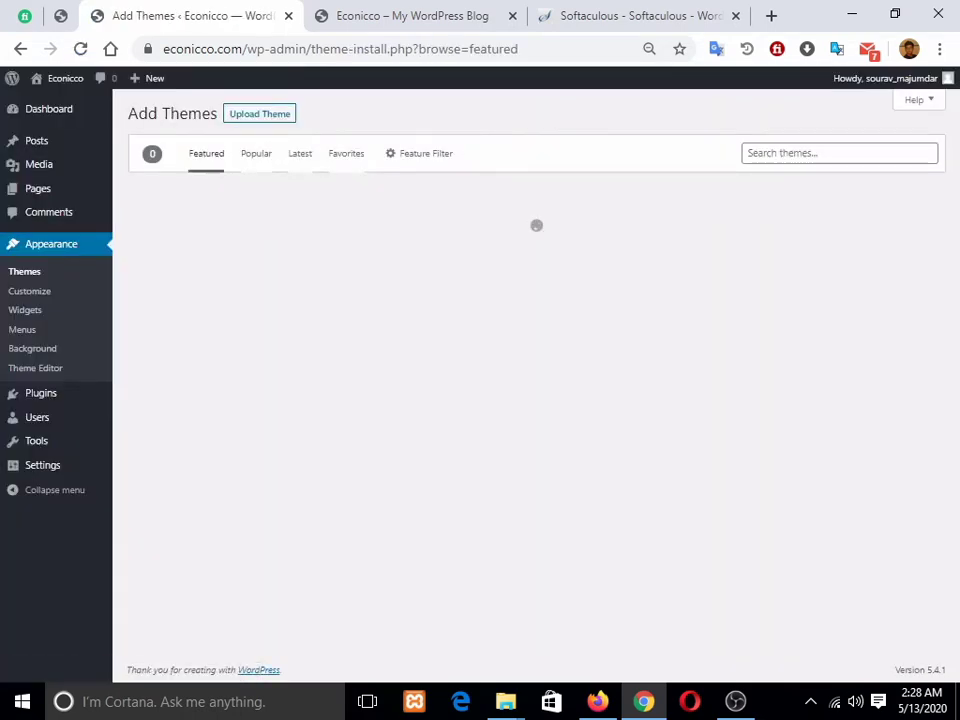
# Step: Upload and install the martfury-child.zip theme
pyautogui.click(260, 113)
pyautogui.click(428, 240)
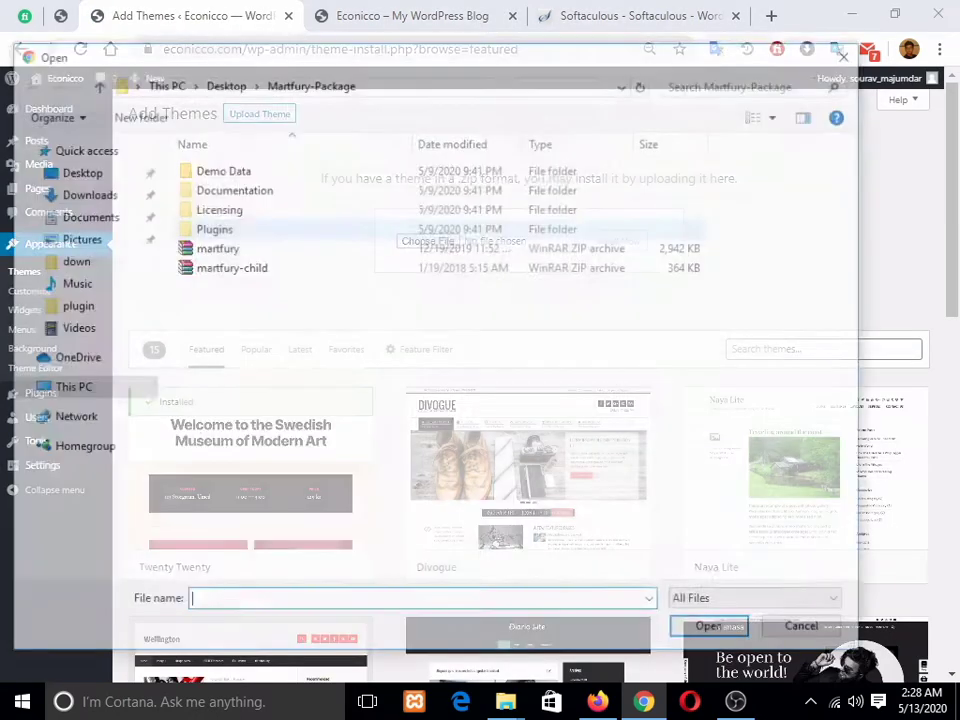
pyautogui.click(229, 267)
pyautogui.click(714, 631)
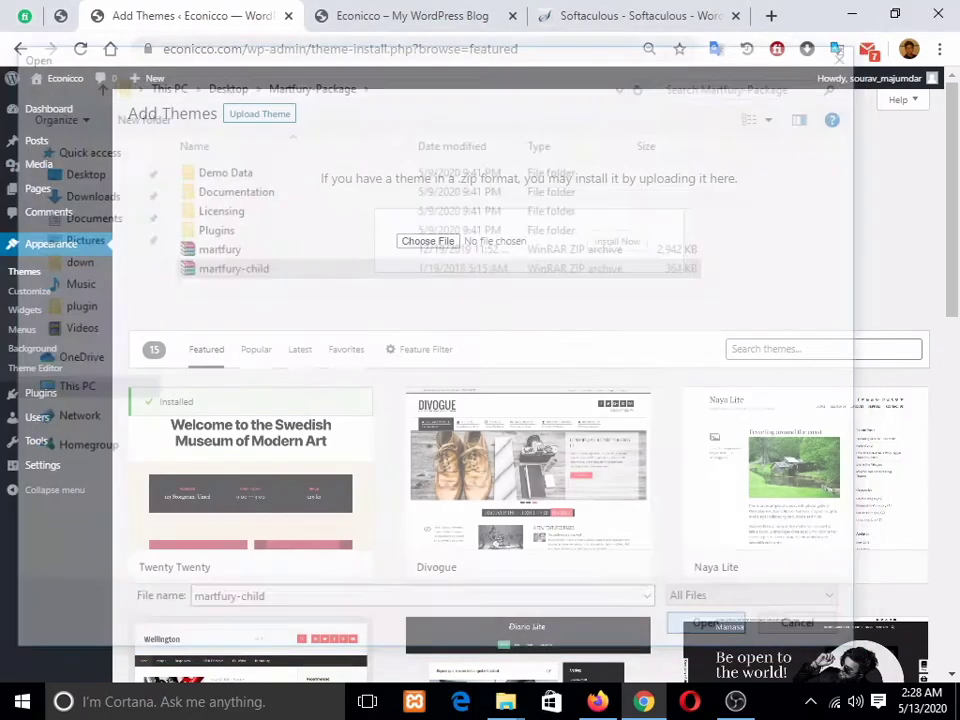
pyautogui.click(617, 241)
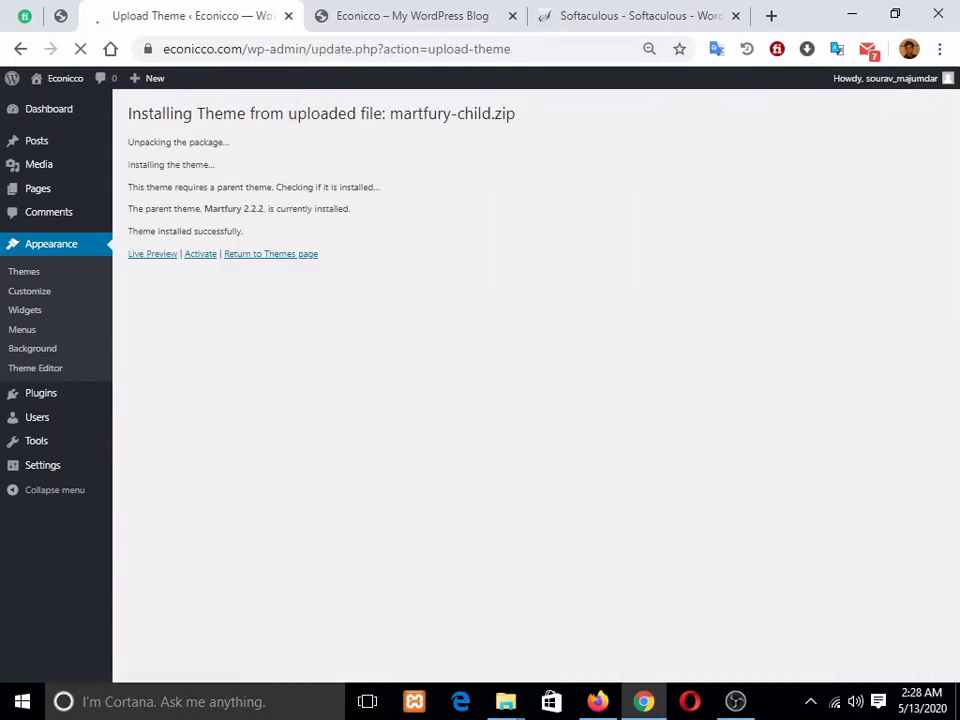
# Step: Activate the Martfury Child theme from the themes page
pyautogui.click(271, 253)
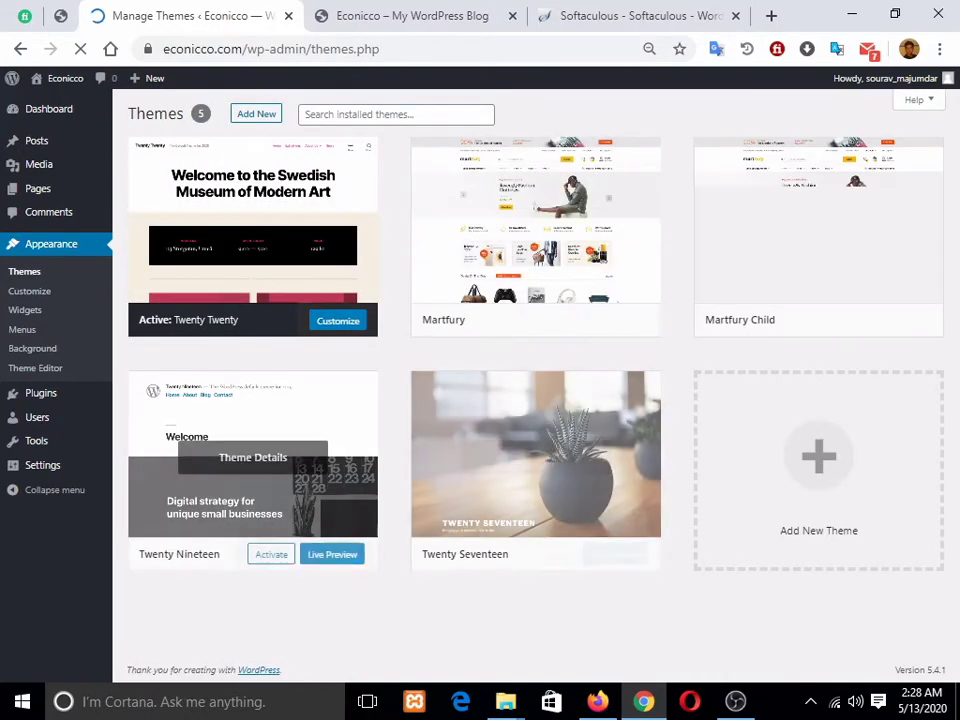
pyautogui.click(837, 321)
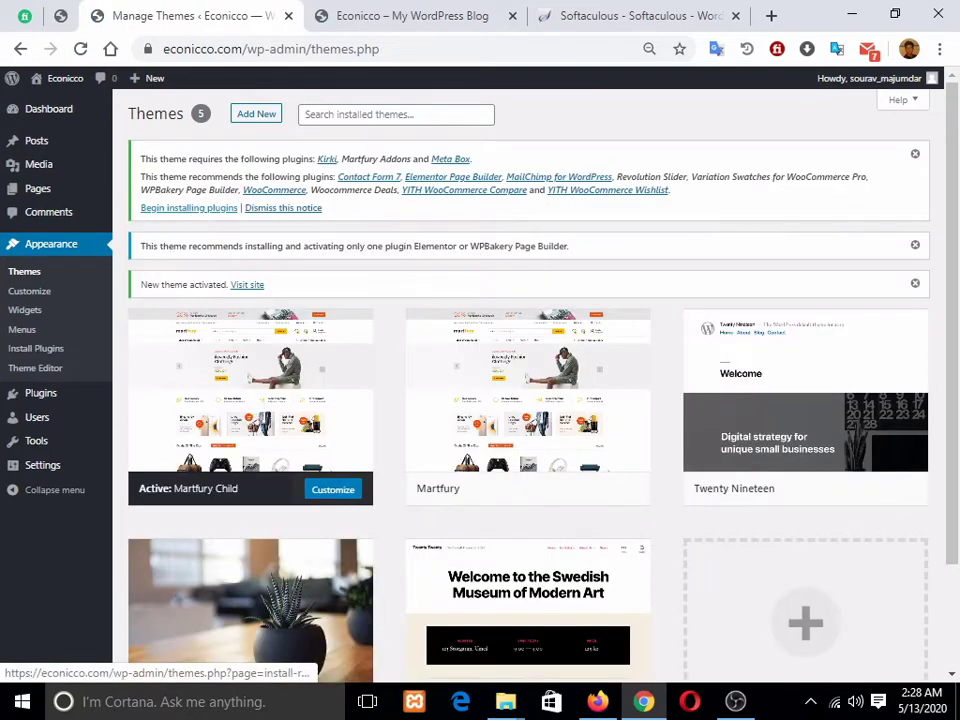
pyautogui.scroll(-1, 528, 330)
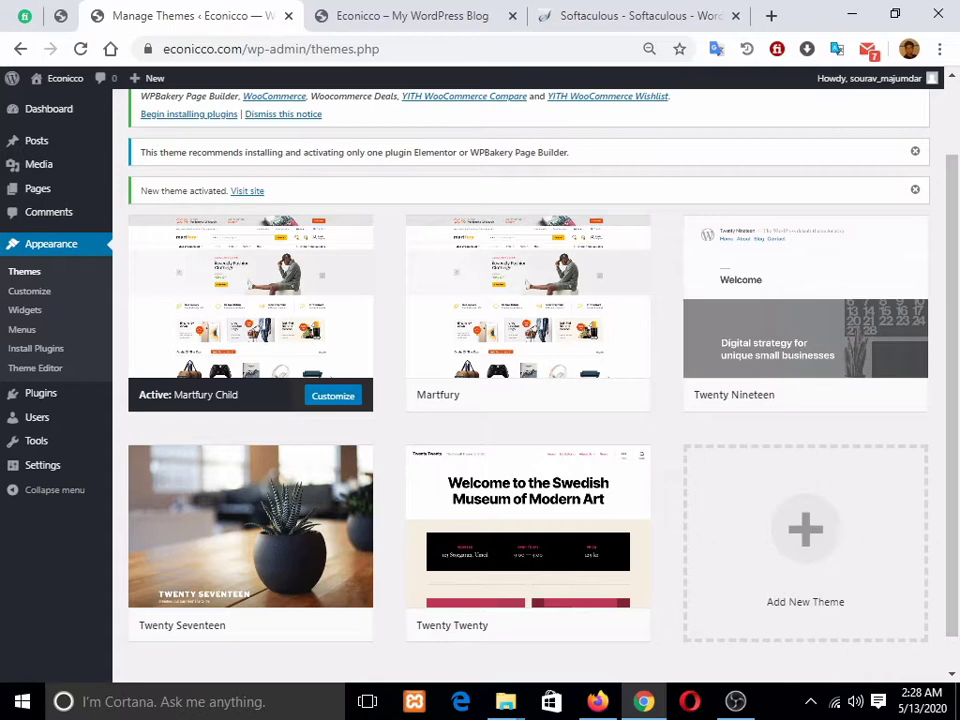
# Step: Delete the Twenty Nineteen and Twenty Seventeen default themes, confirming each deletion
pyautogui.click(805, 300)
pyautogui.click(907, 647)
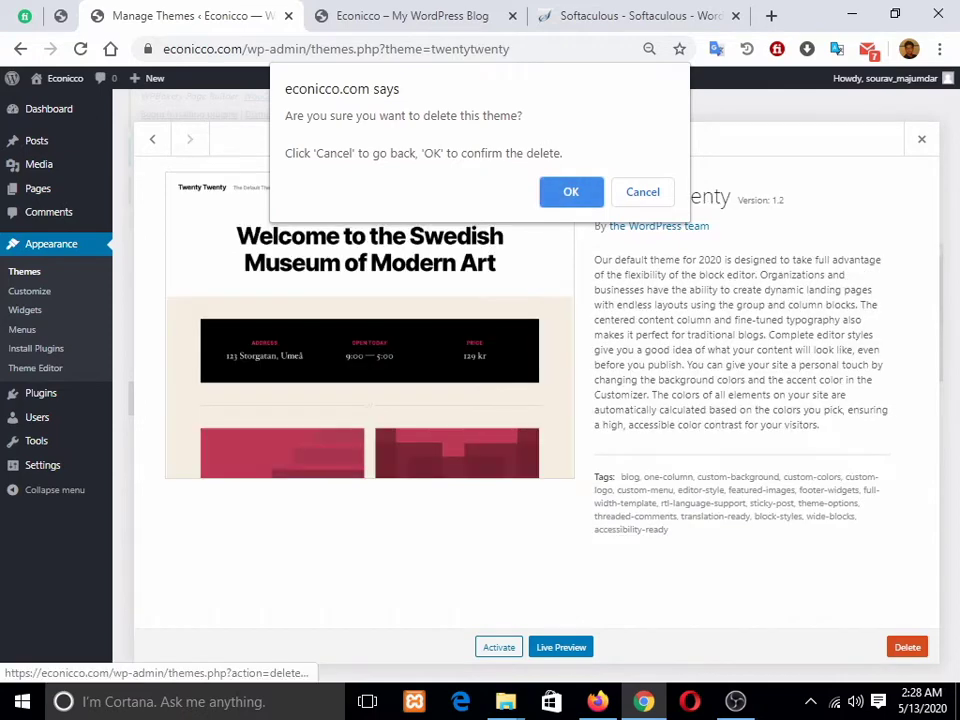
pyautogui.press('Return')
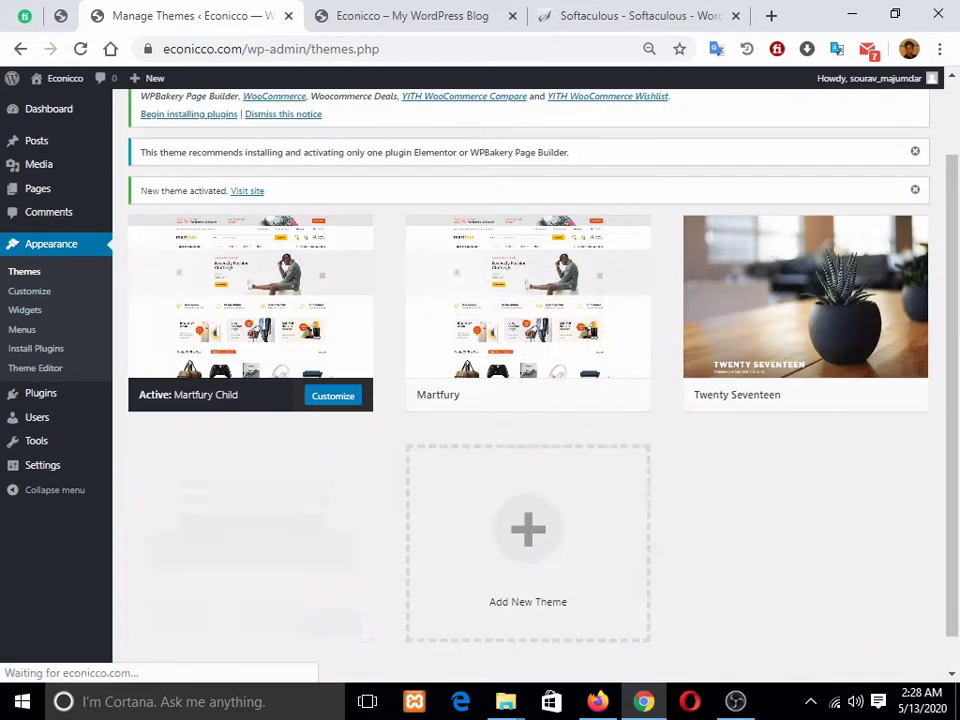
pyautogui.click(805, 300)
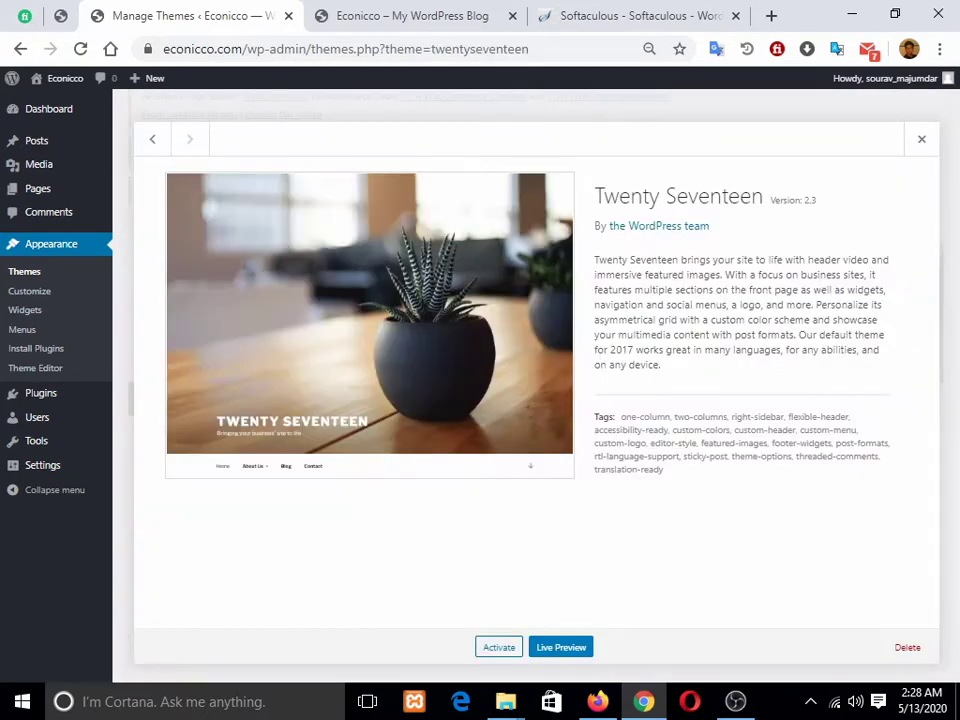
pyautogui.click(907, 647)
pyautogui.press('Return')
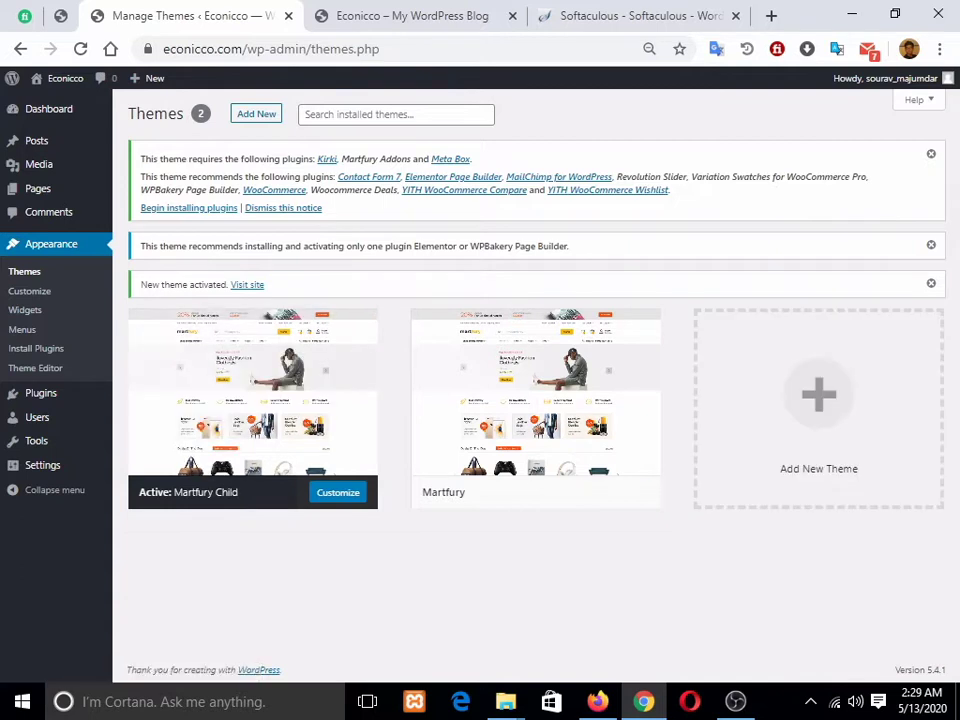
# Step: Dismiss the page-builder notice, list the 13 plugins to install, then reopen Martfury-Package
pyautogui.click(931, 244)
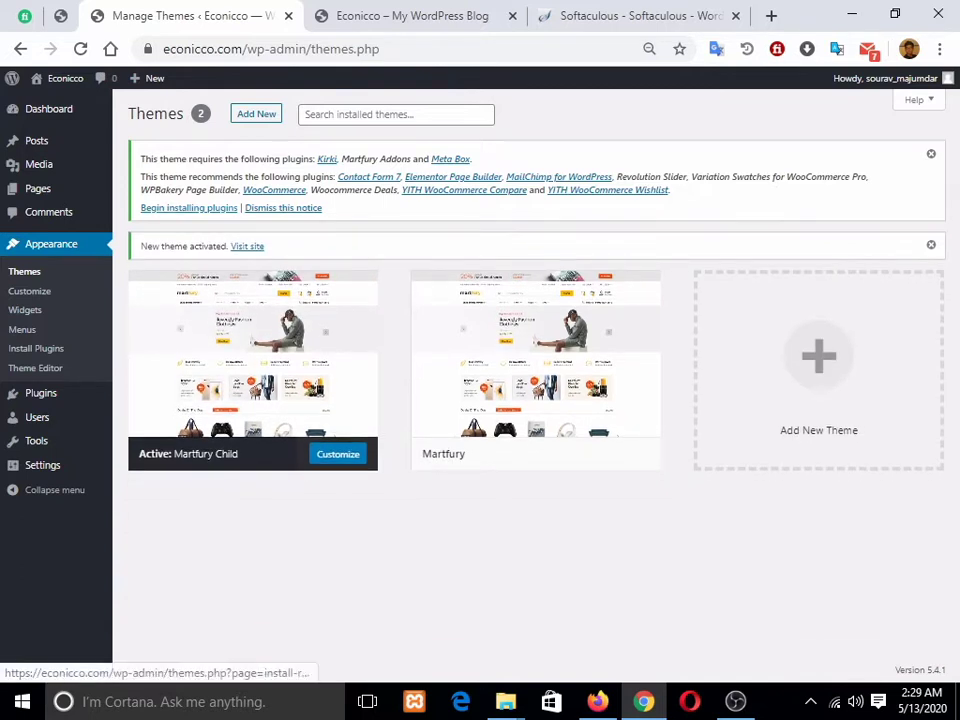
pyautogui.click(188, 207)
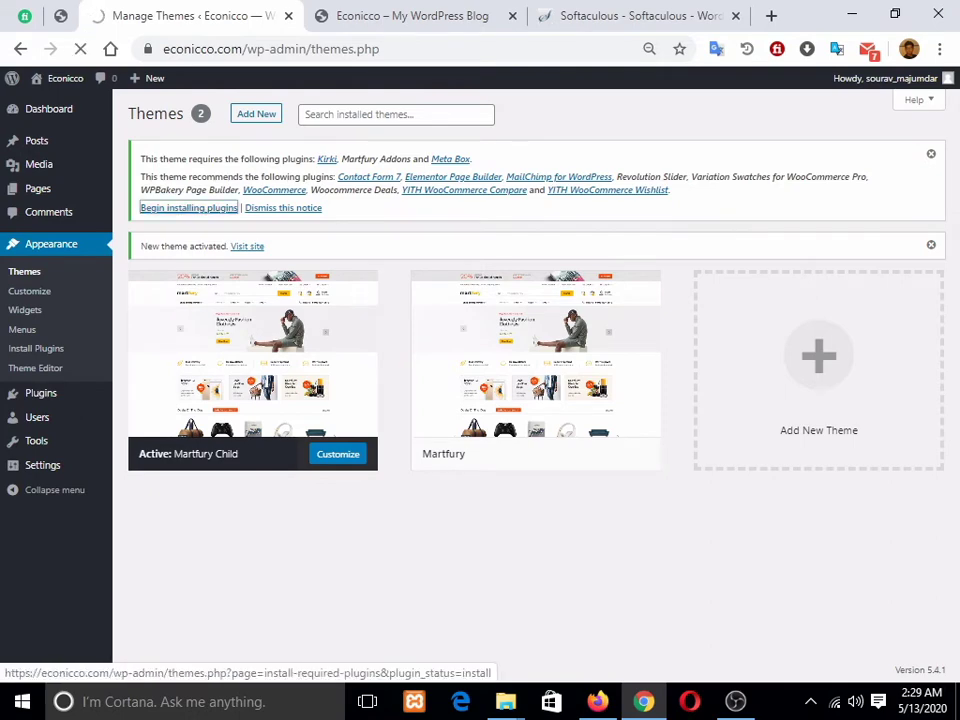
pyautogui.scroll(-1, 530, 400)
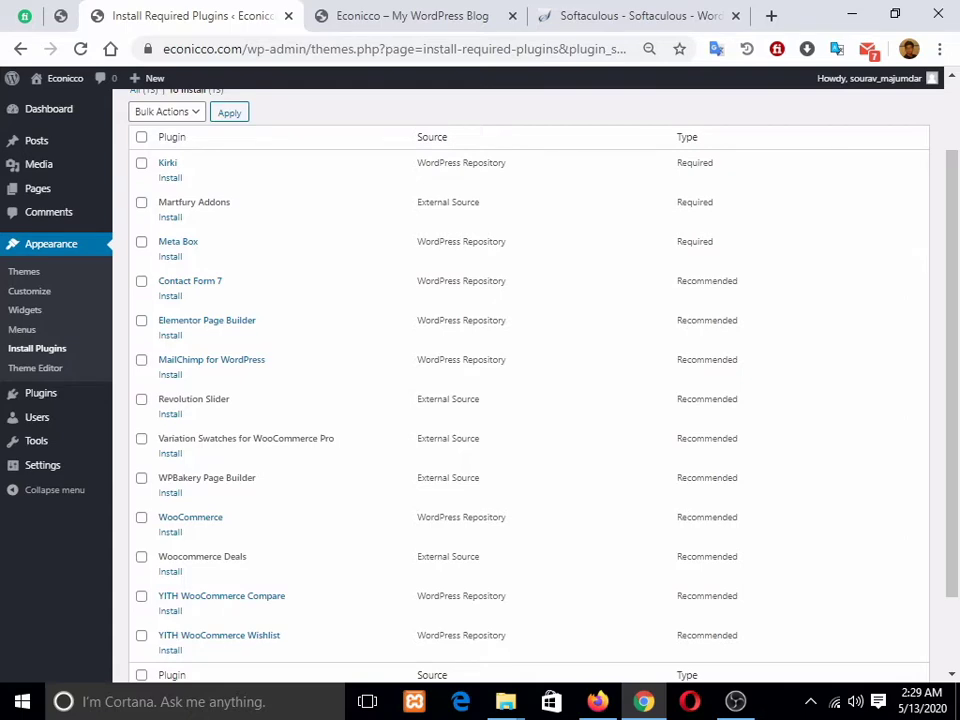
pyautogui.scroll(-1, 530, 400)
pyautogui.scroll(2, 530, 400)
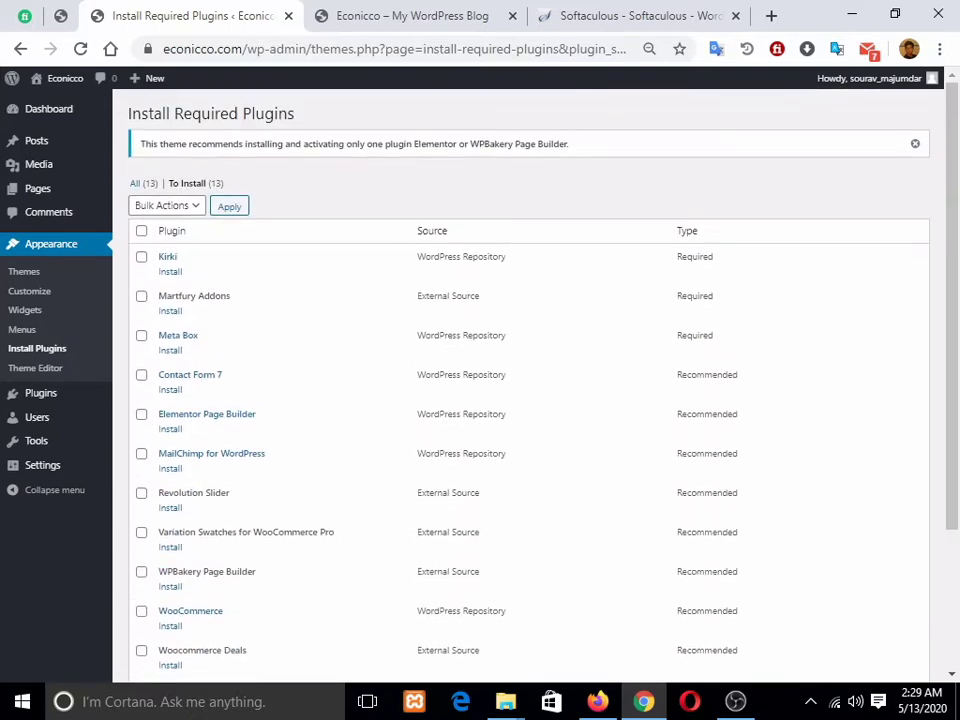
pyautogui.click(852, 14)
pyautogui.doubleClick(474, 285)
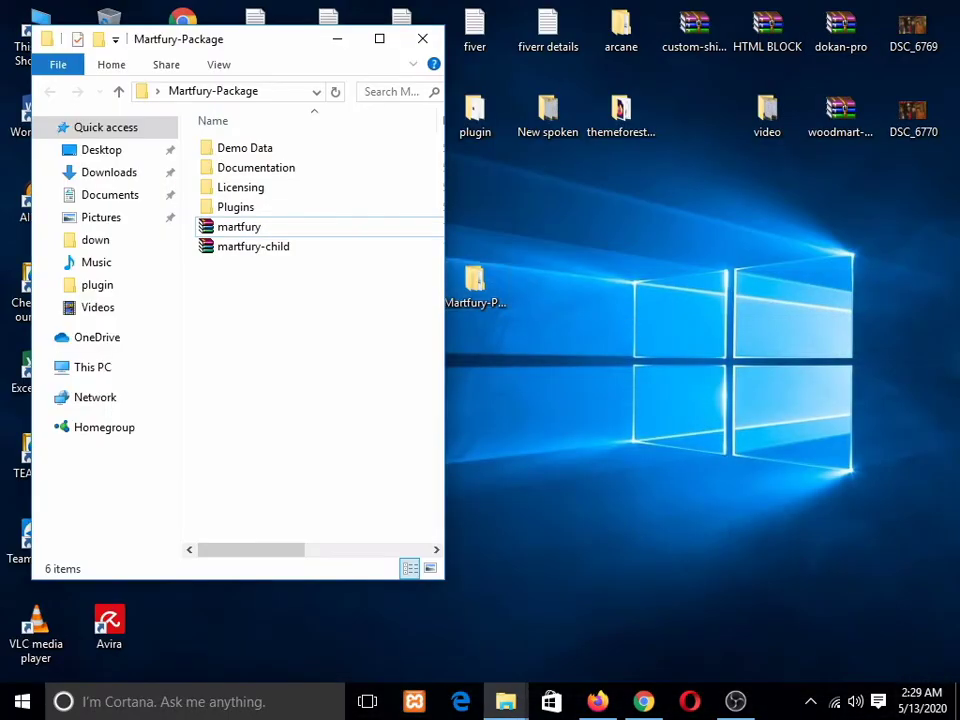
# Step: Open Martfury-Package's Plugins folder maximized, then return to the Chrome plugin installer
pyautogui.click(422, 39)
pyautogui.click(506, 701)
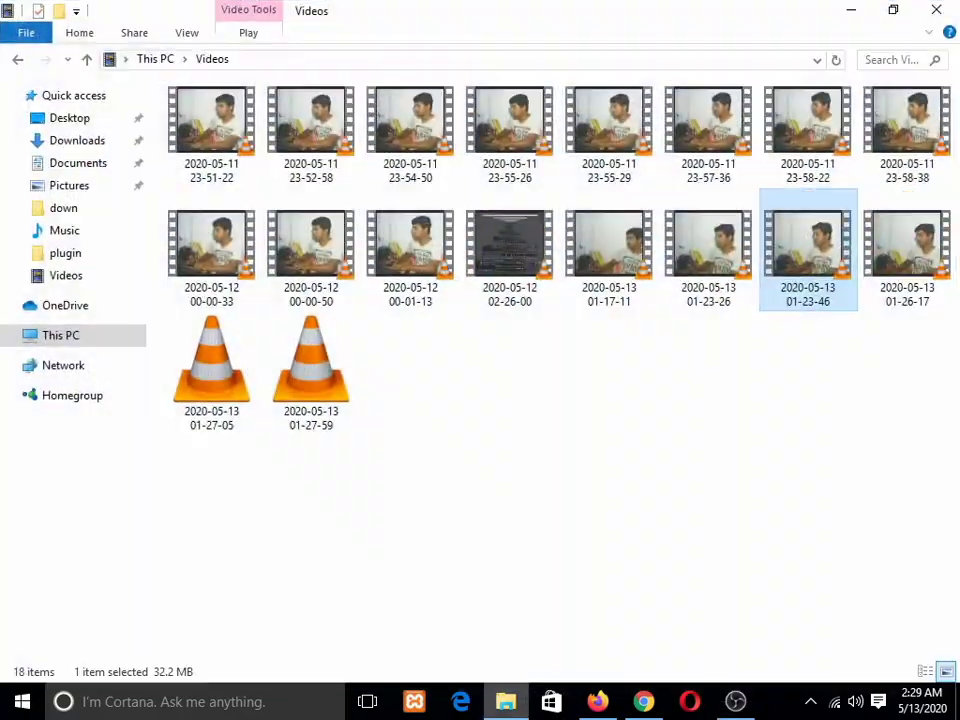
pyautogui.click(506, 701)
pyautogui.doubleClick(474, 285)
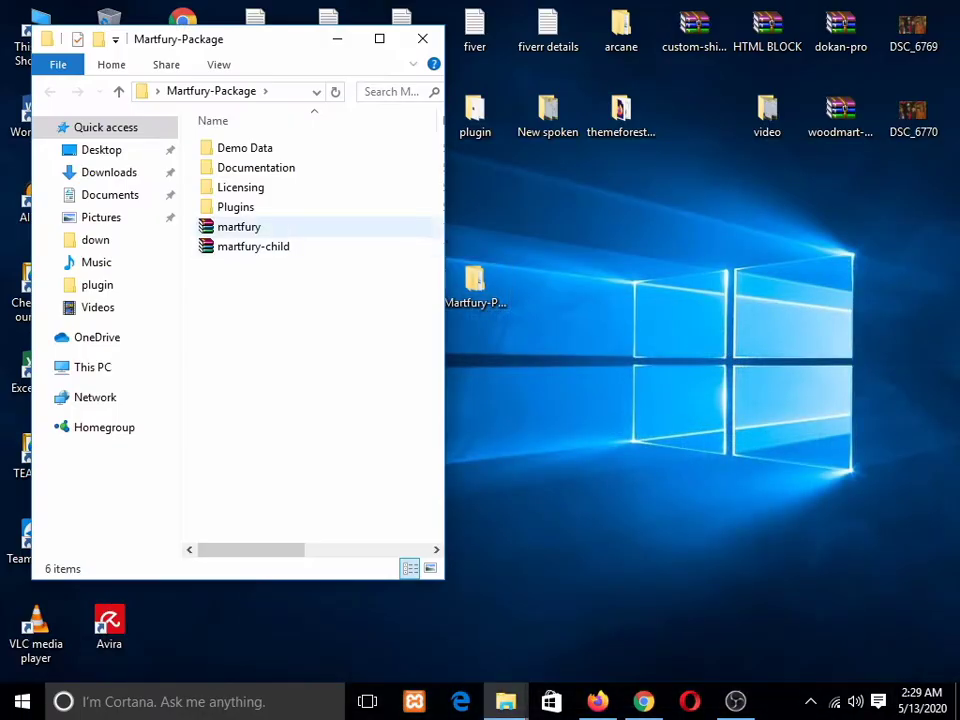
pyautogui.doubleClick(236, 207)
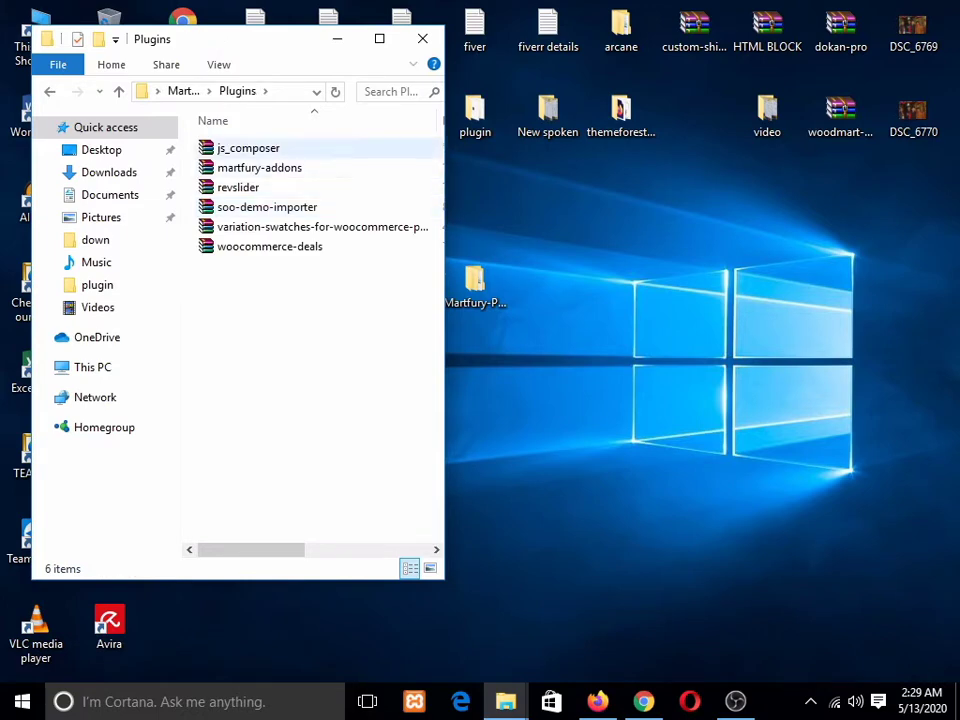
pyautogui.click(380, 39)
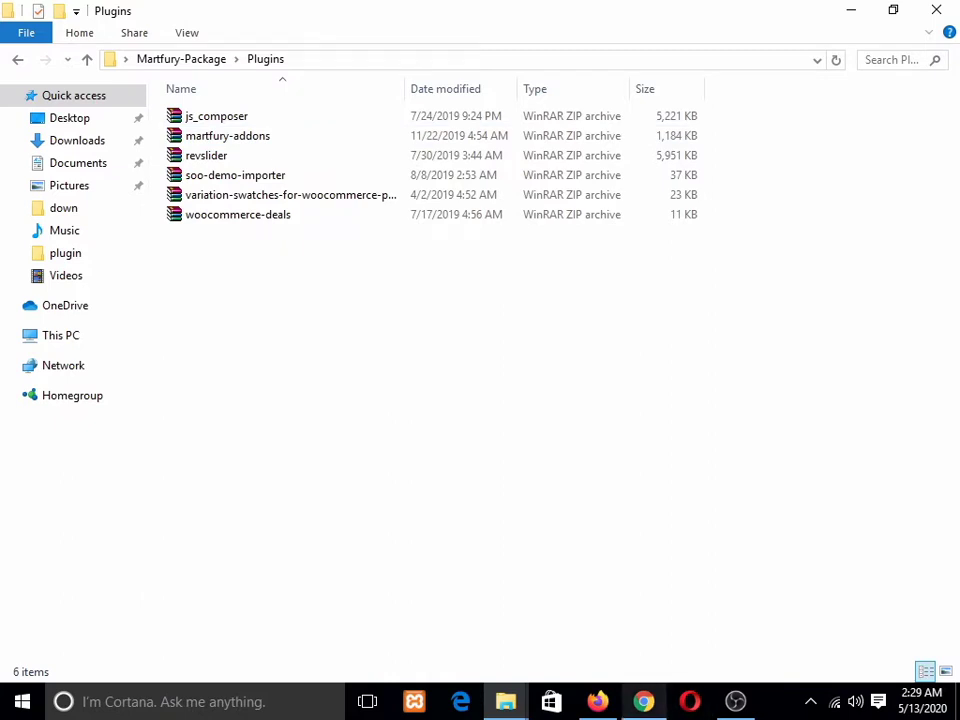
pyautogui.moveTo(643, 701)
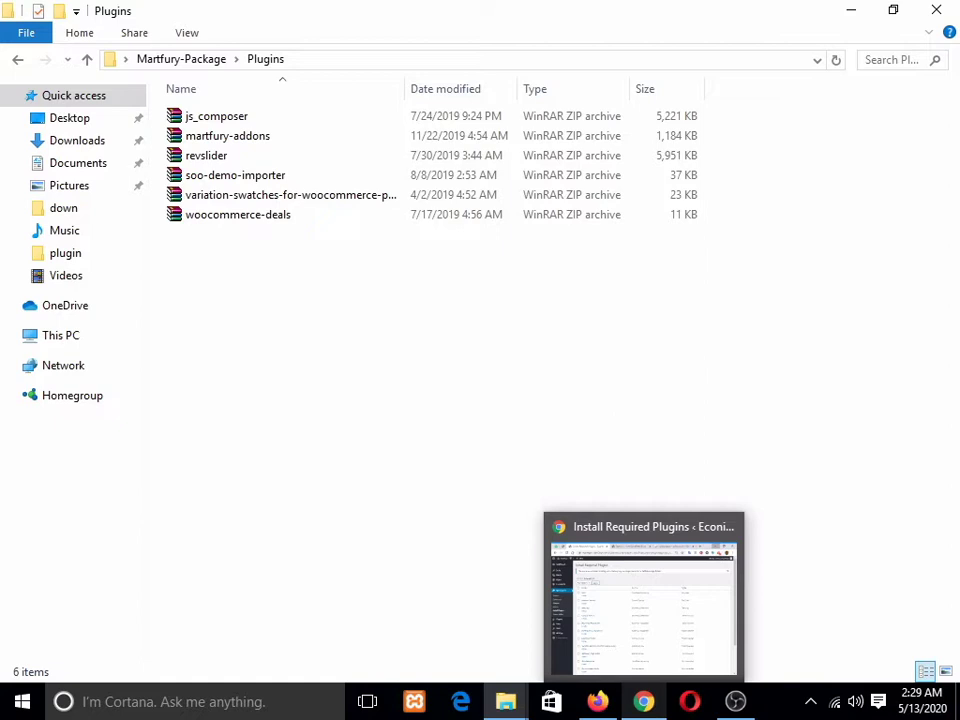
pyautogui.click(643, 701)
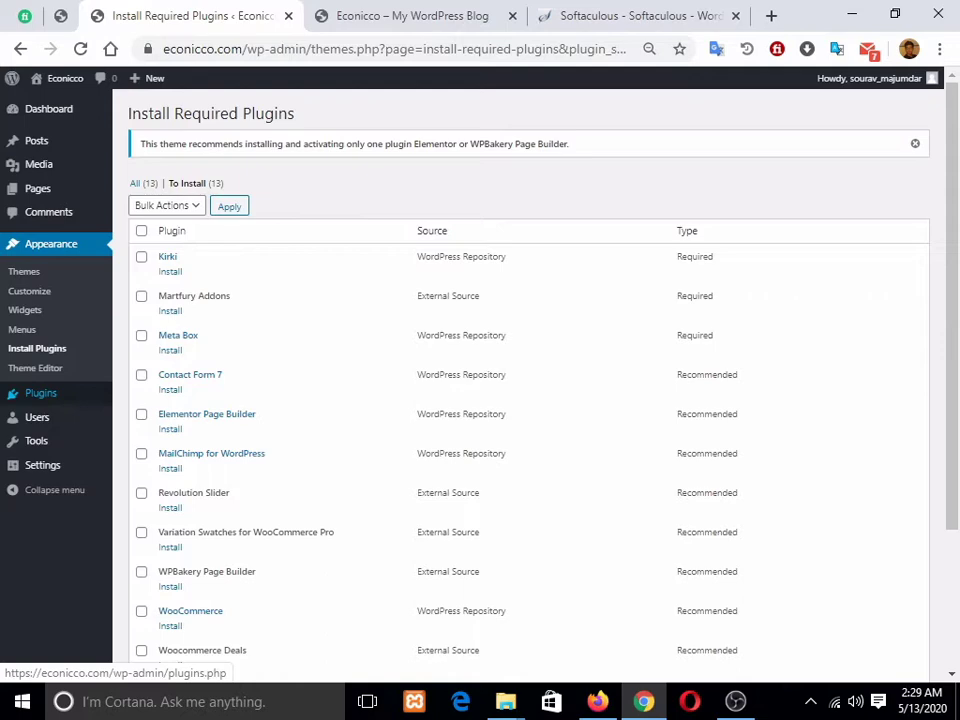
# Step: Upload and install the woocommerce-deals.zip plugin from Martfury-Package\Plugins
pyautogui.click(40, 393)
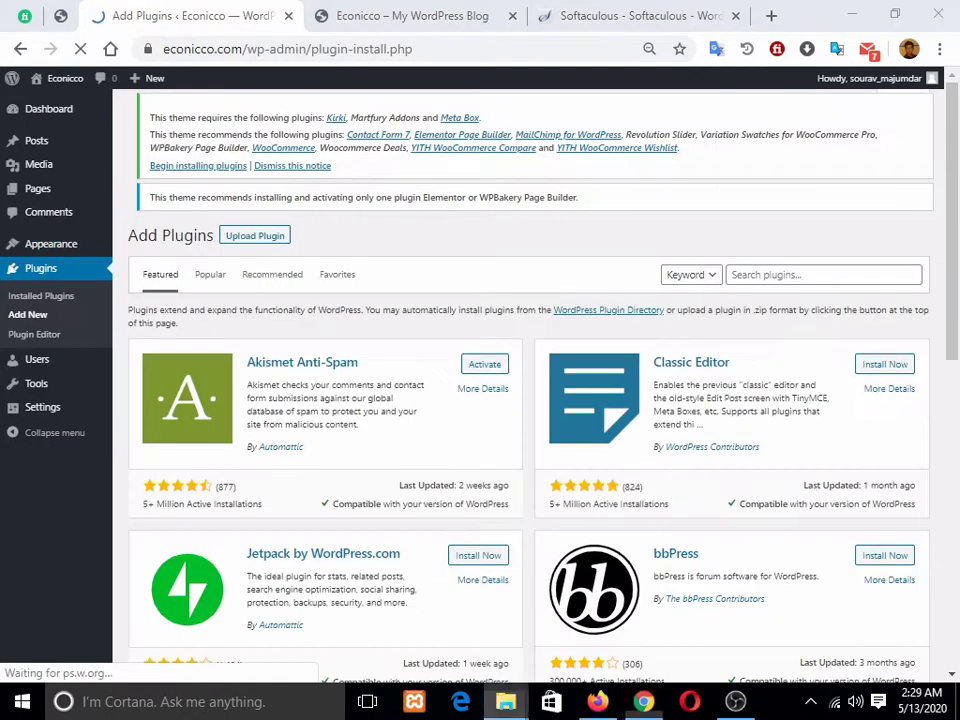
pyautogui.rightClick(505, 701)
pyautogui.press('Escape')
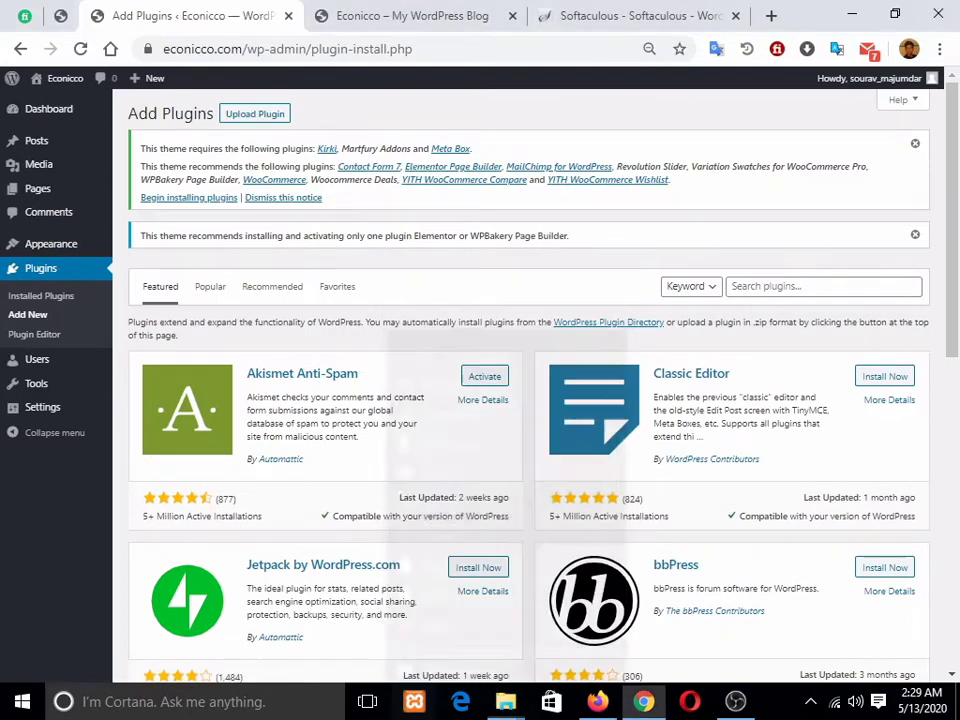
pyautogui.click(254, 113)
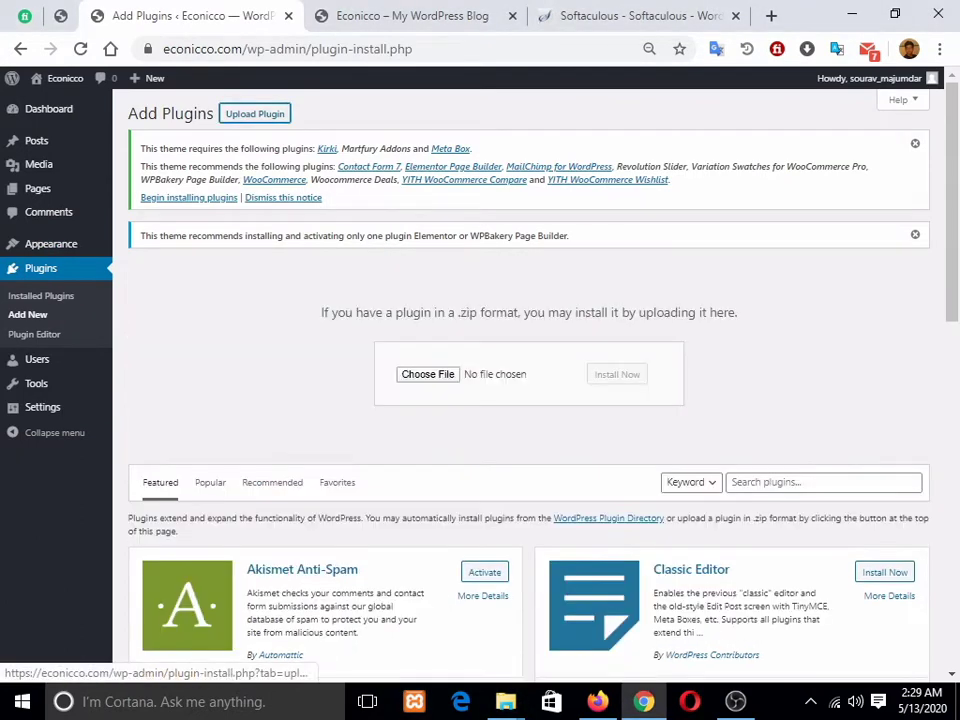
pyautogui.click(428, 374)
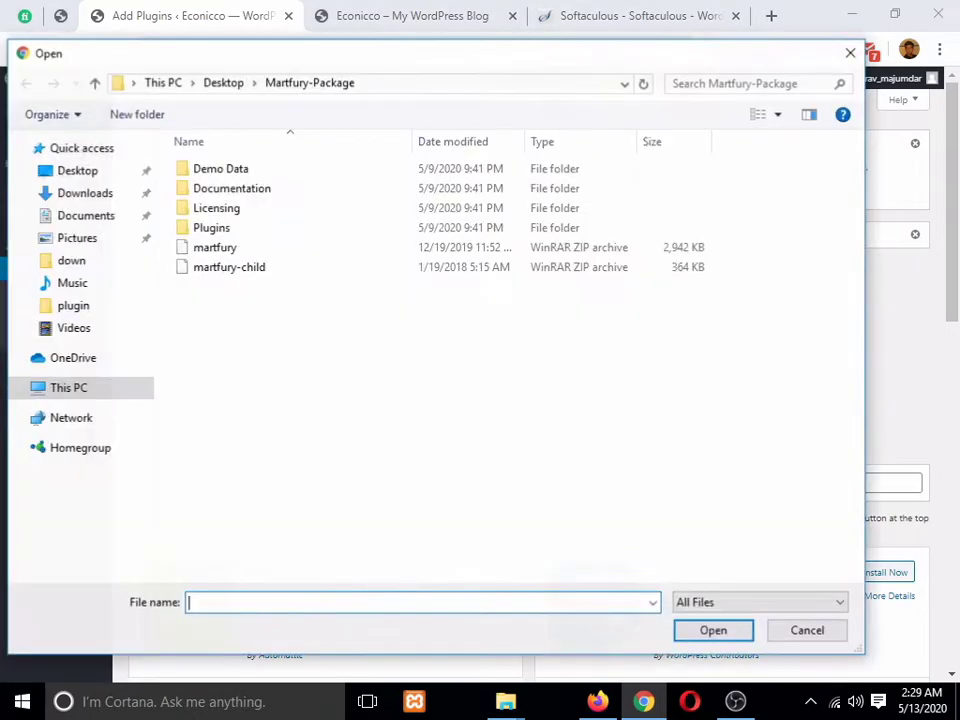
pyautogui.doubleClick(211, 227)
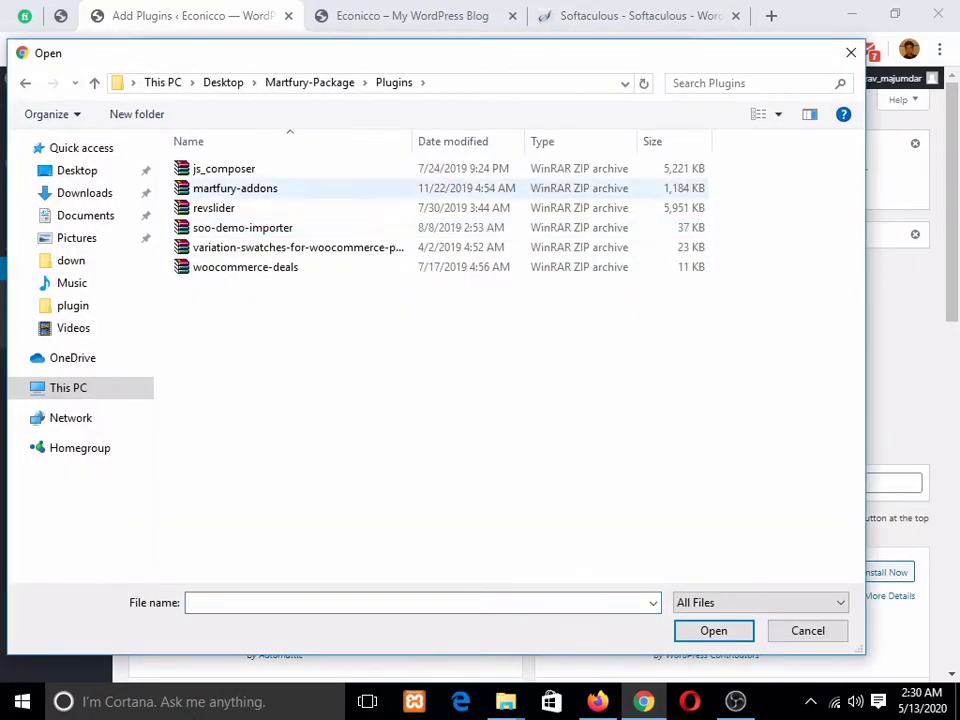
pyautogui.click(245, 267)
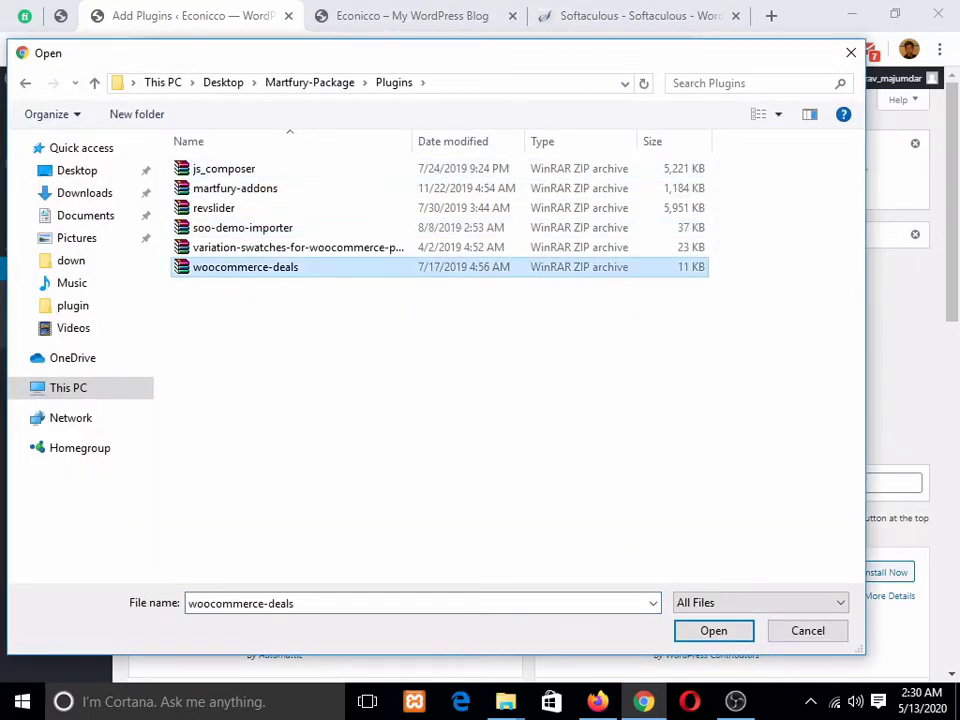
pyautogui.click(713, 631)
pyautogui.click(617, 374)
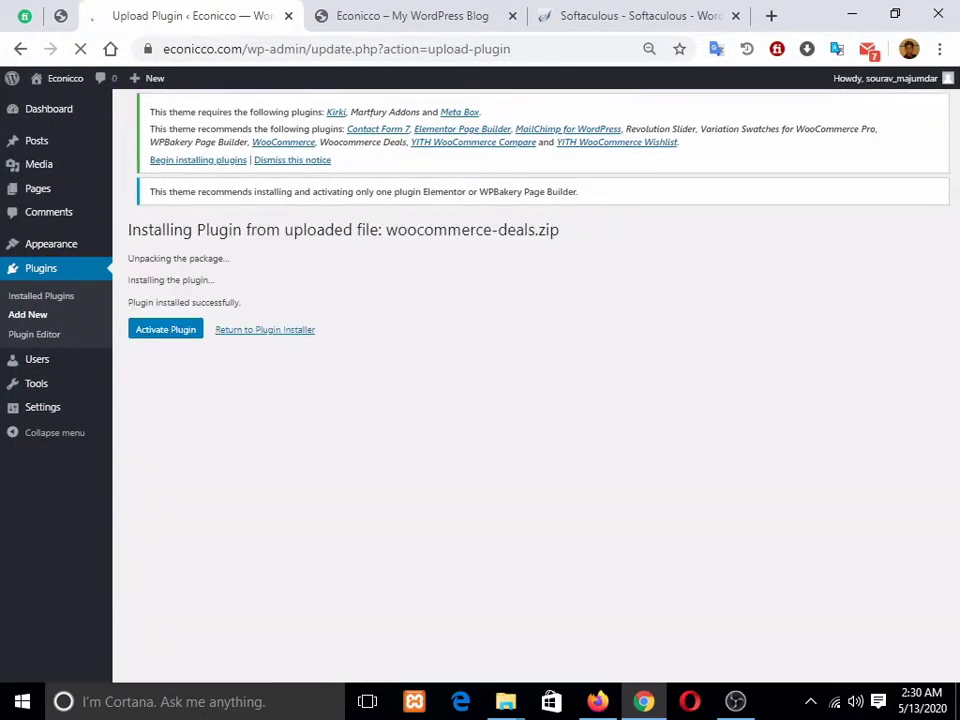
pyautogui.click(265, 330)
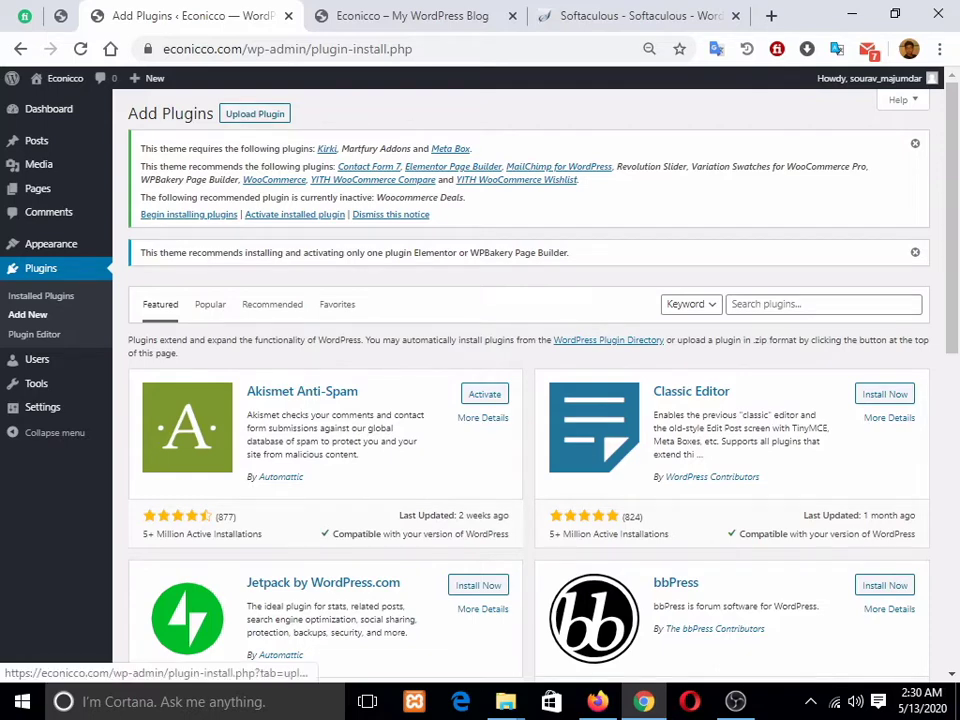
# Step: Upload and install the variation-swatches-for-woocommerce-pro.zip plugin
pyautogui.click(255, 113)
pyautogui.click(424, 452)
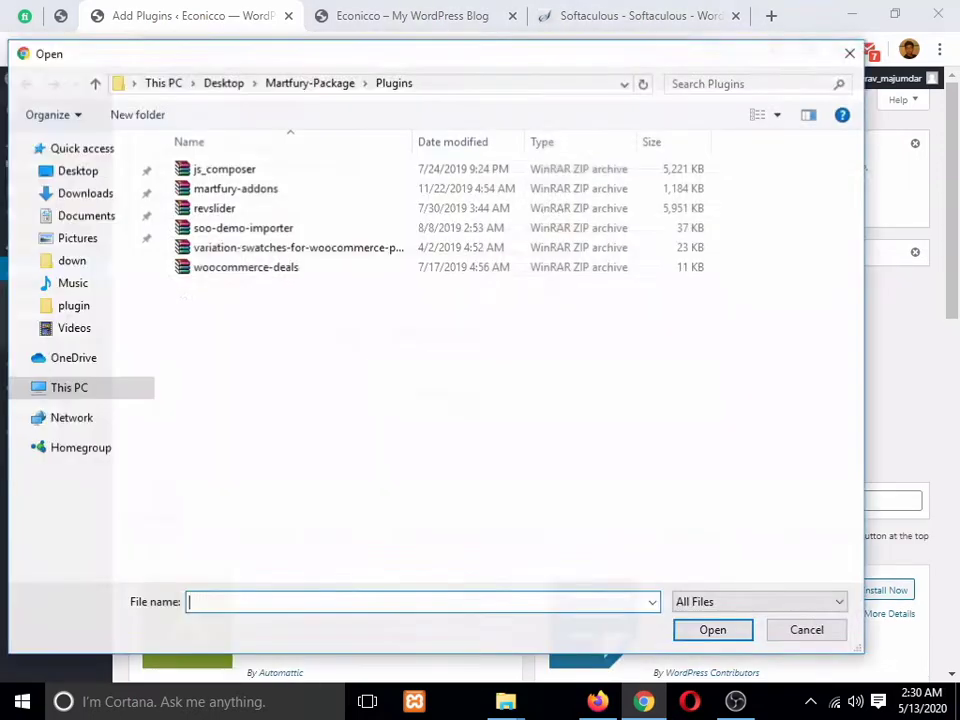
pyautogui.click(298, 247)
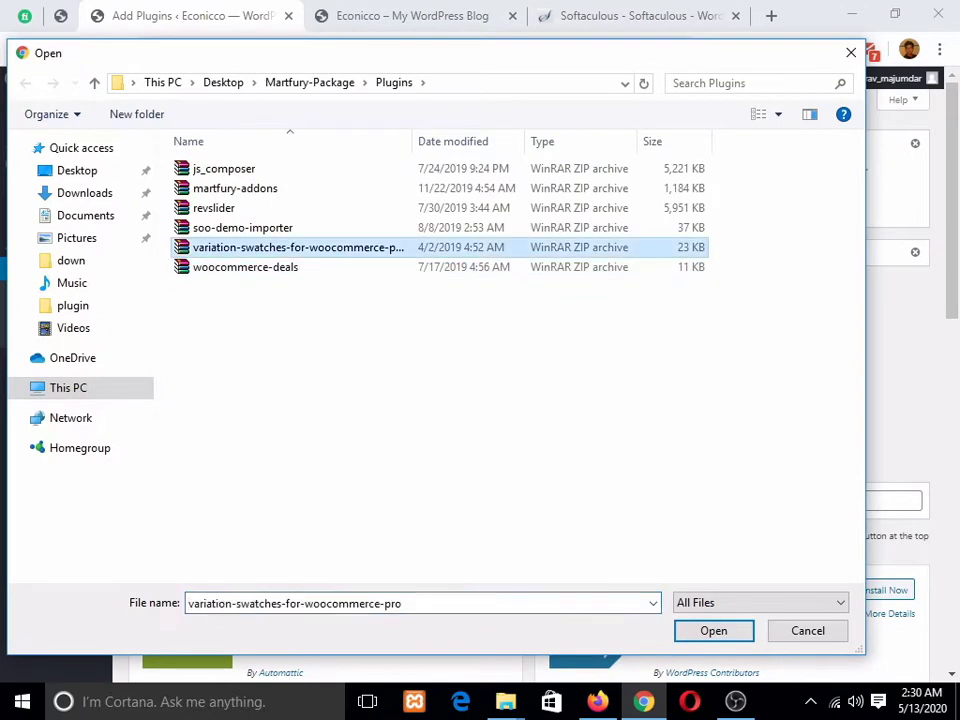
pyautogui.click(714, 631)
pyautogui.click(617, 392)
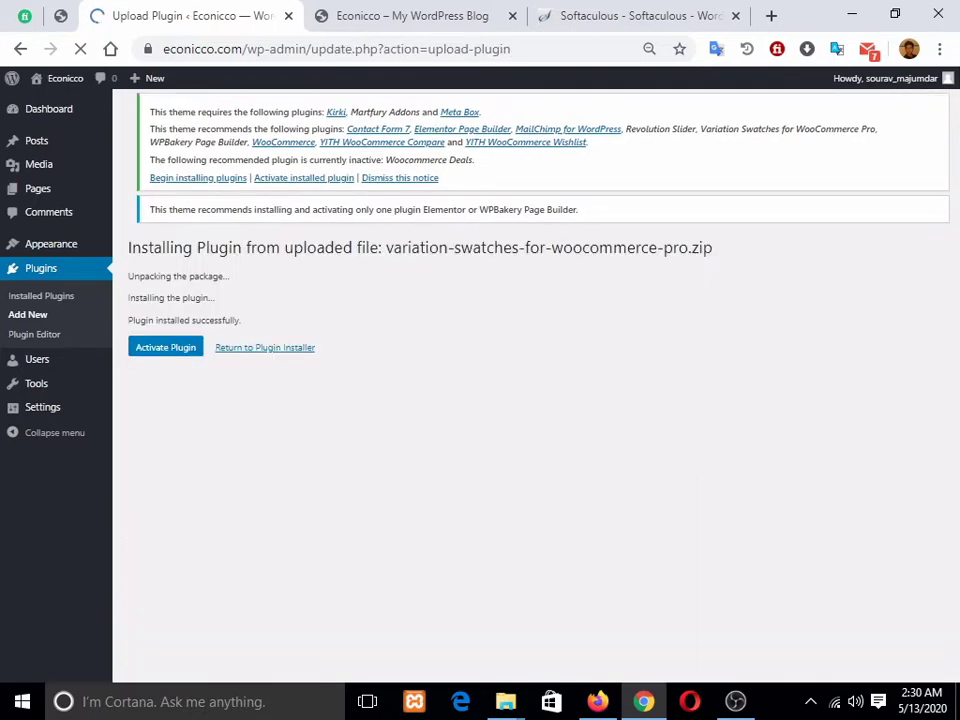
pyautogui.click(265, 347)
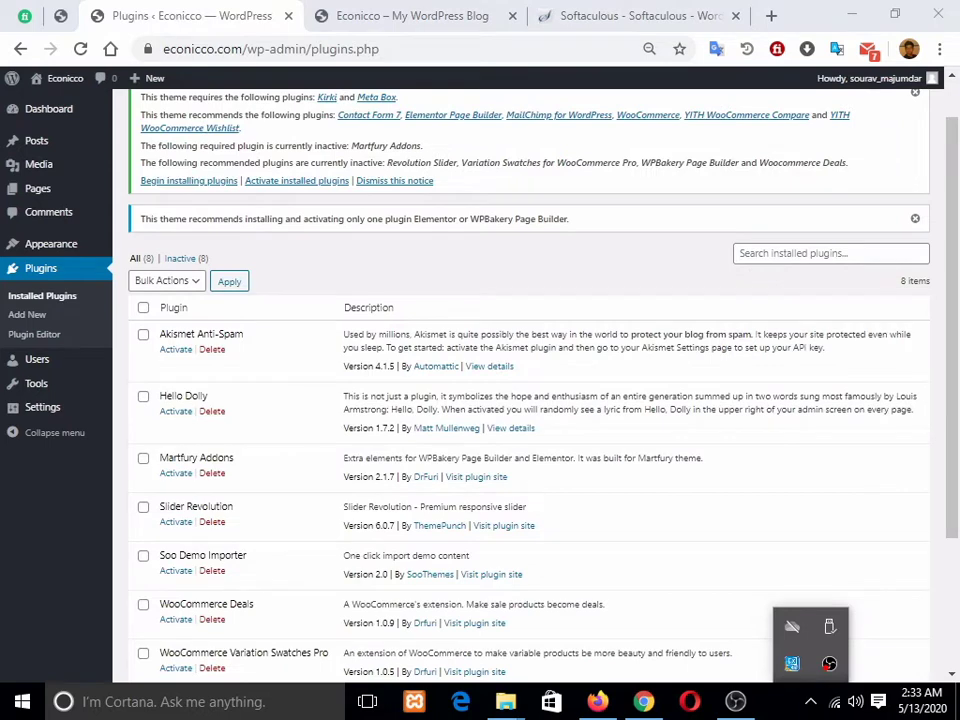
# Step: Delete the Akismet Anti-Spam plugin and confirm
pyautogui.scroll(-2, 480, 520)
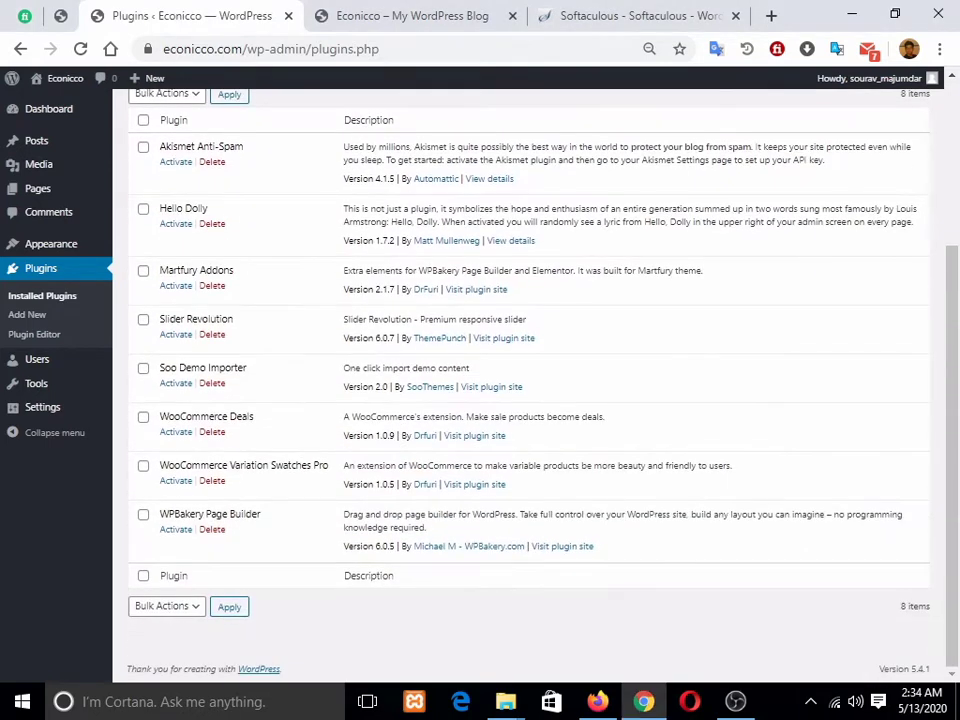
pyautogui.scroll(2, 530, 400)
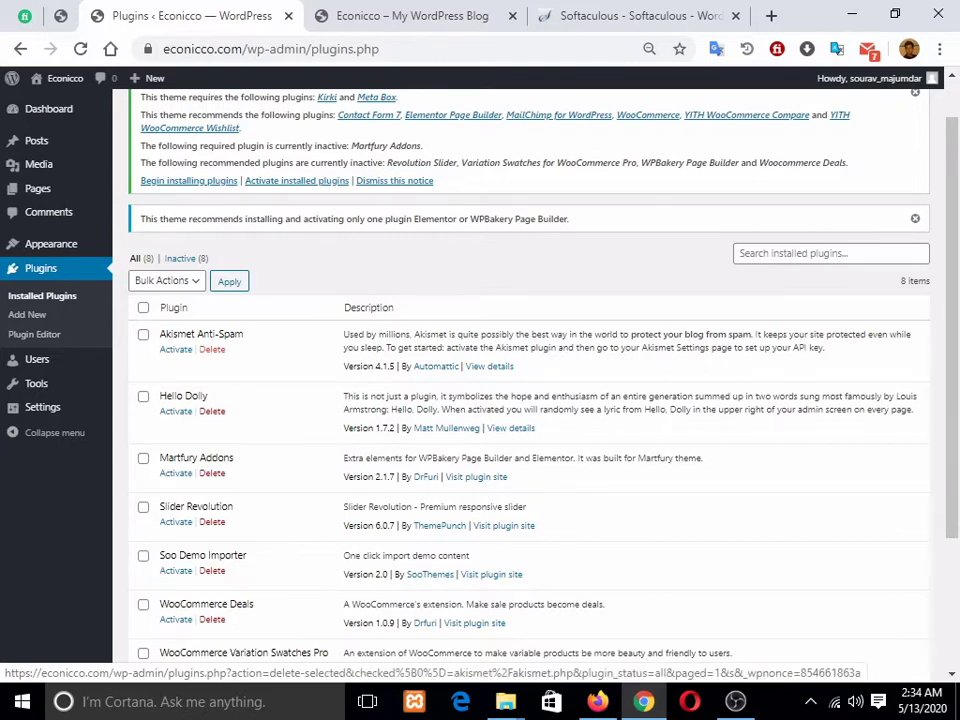
pyautogui.click(211, 349)
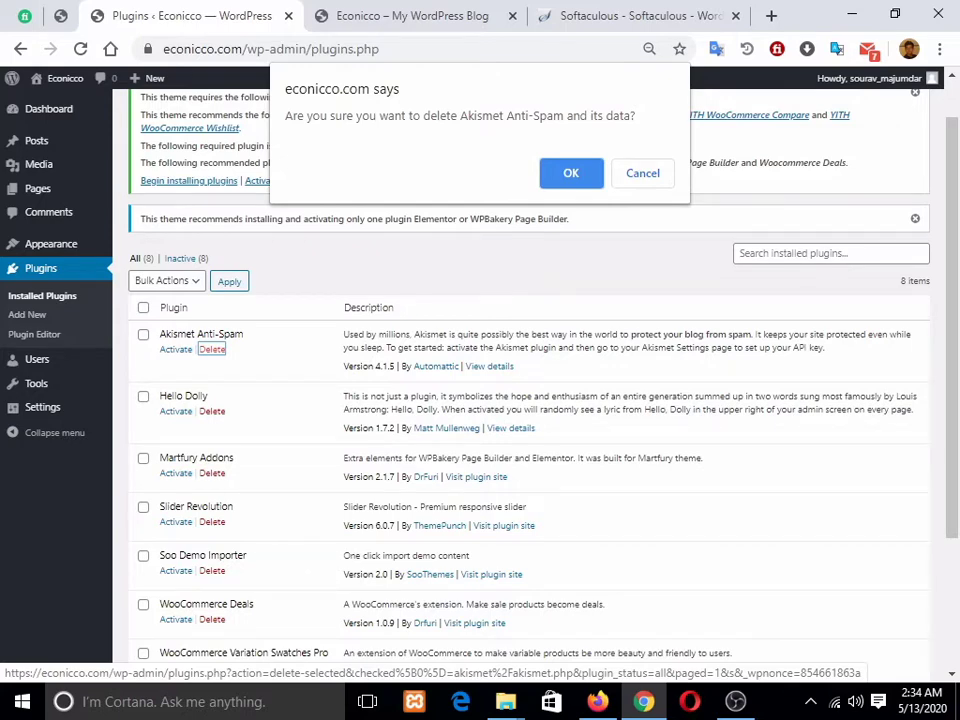
pyautogui.press('Return')
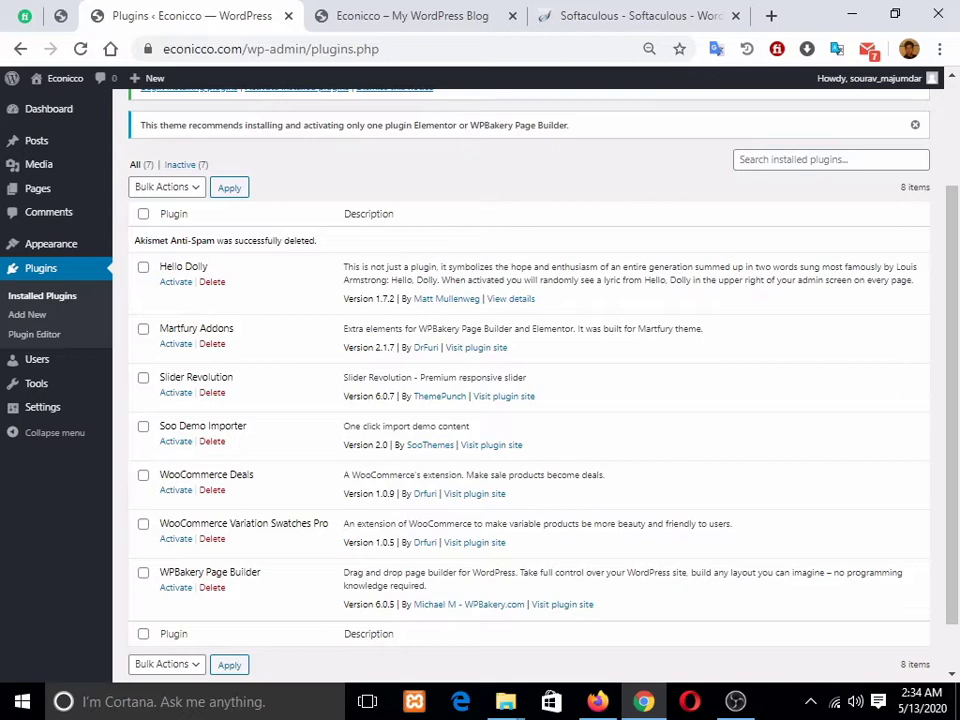
# Step: Delete the Hello Dolly plugin and confirm
pyautogui.hotkey('alt', 'Tab')
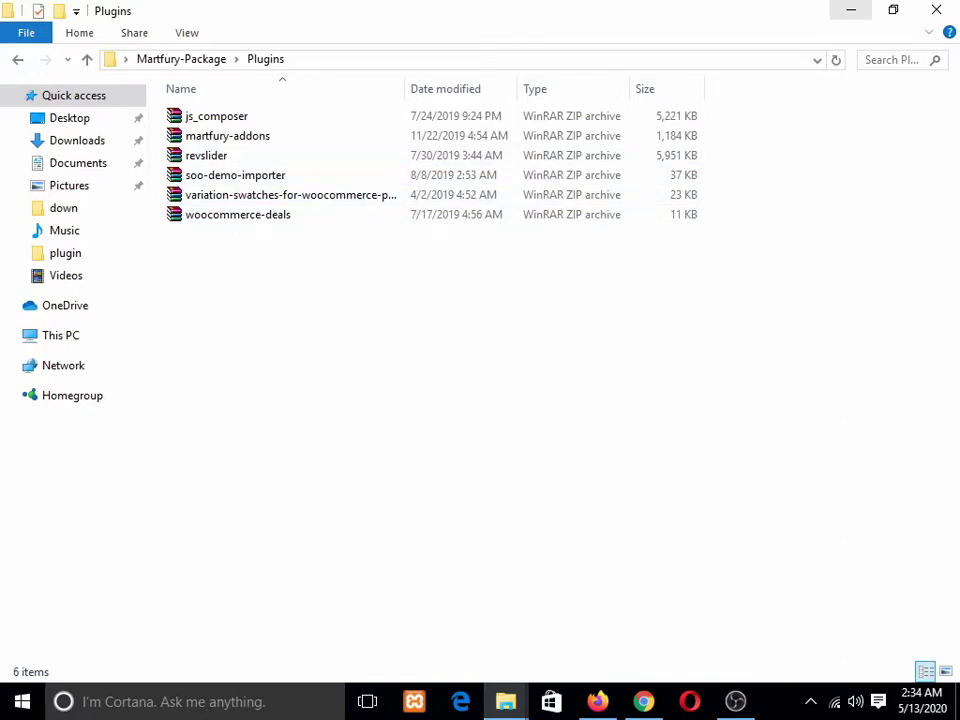
pyautogui.click(851, 10)
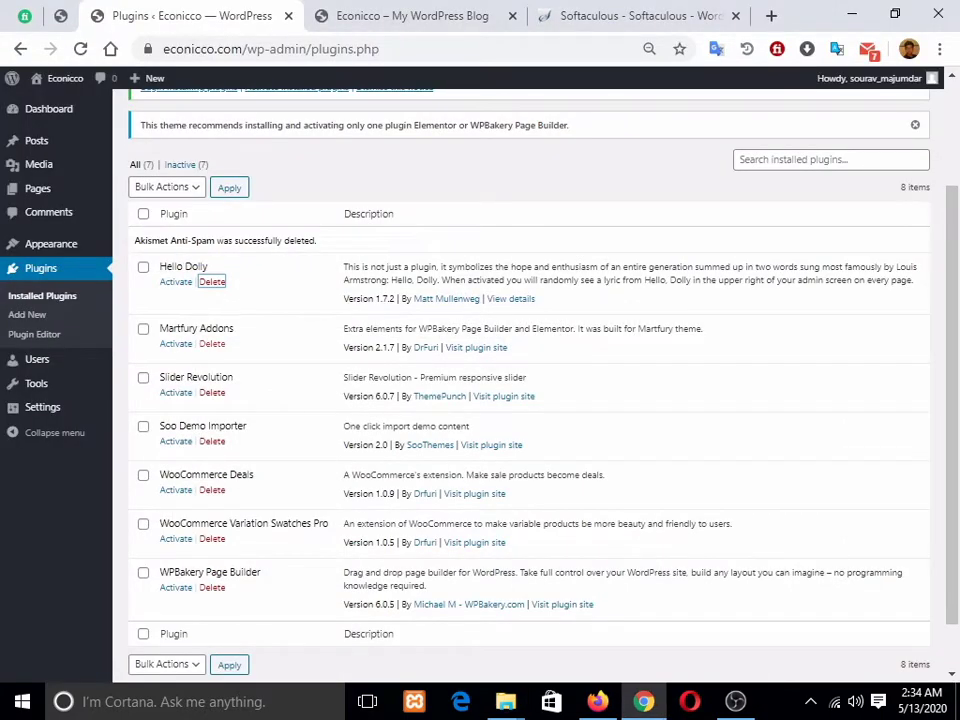
pyautogui.scroll(-1, 530, 400)
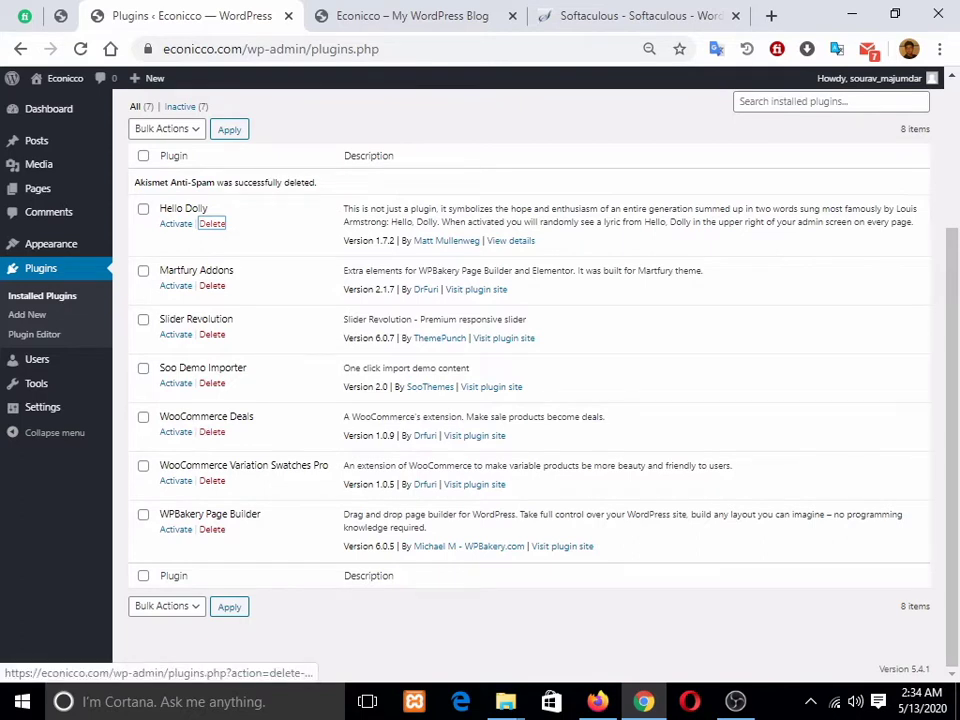
pyautogui.click(212, 224)
pyautogui.press('Return')
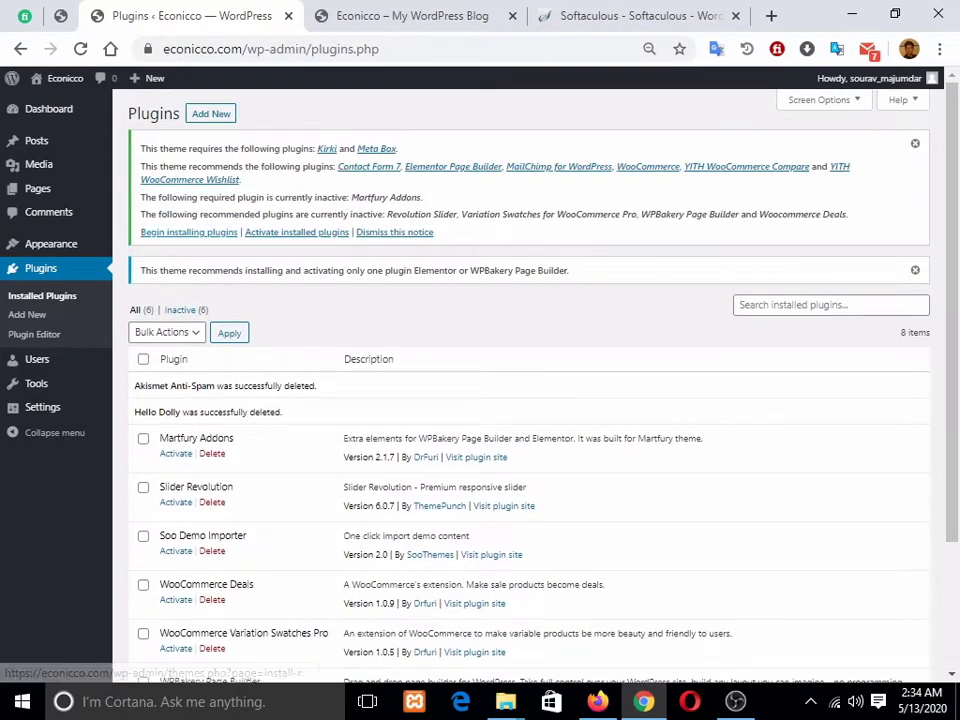
# Step: Select all eight listed theme plugins and apply the Install bulk action
pyautogui.click(188, 232)
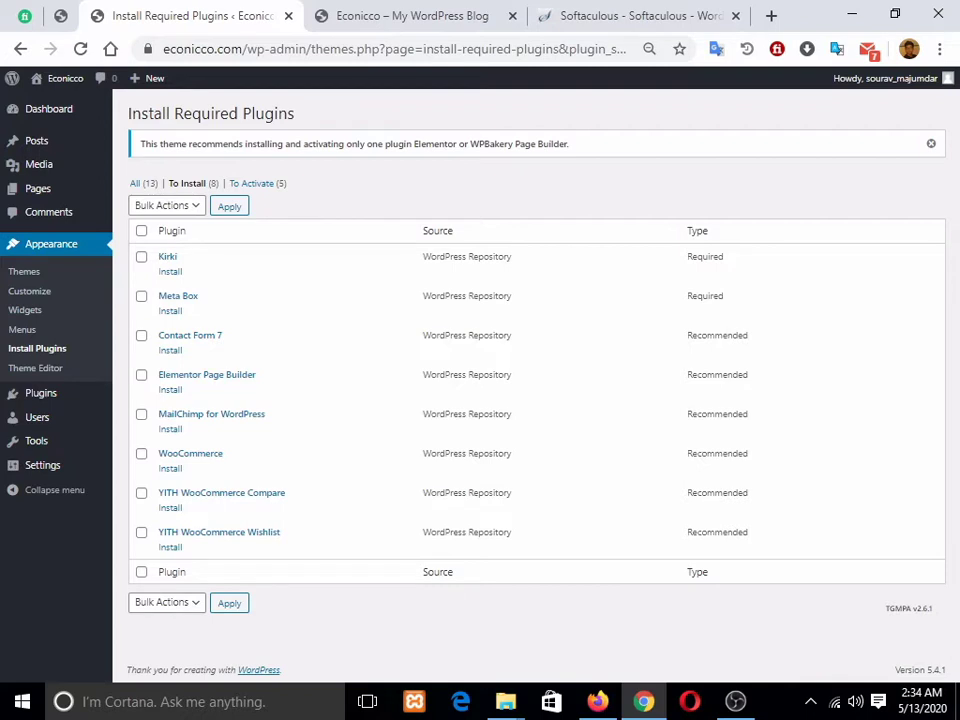
pyautogui.click(141, 231)
pyautogui.click(166, 205)
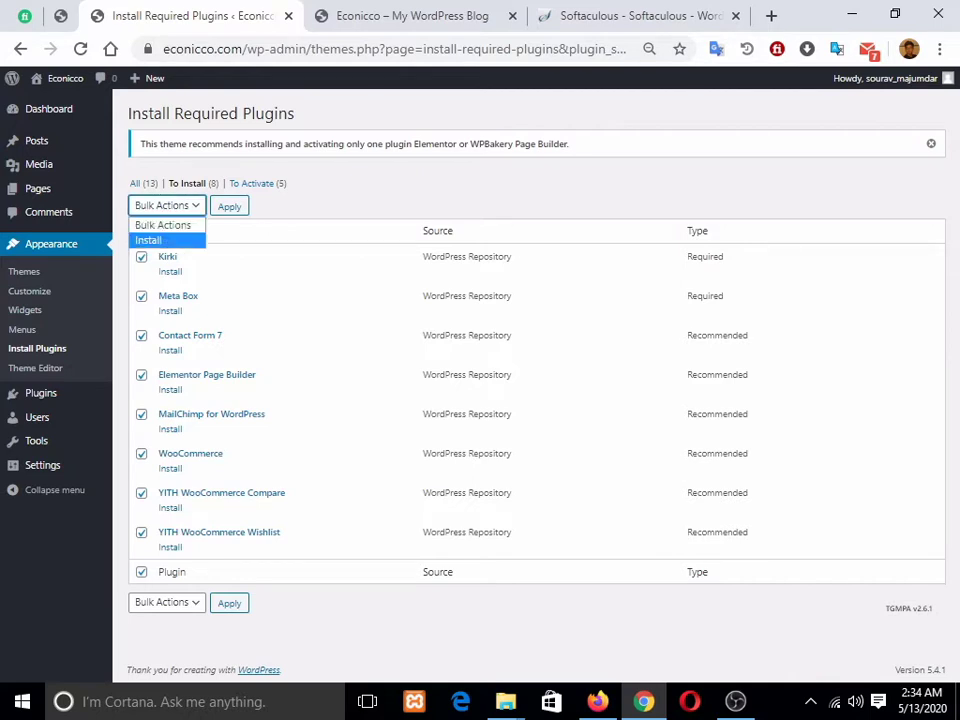
pyautogui.click(149, 240)
pyautogui.click(229, 206)
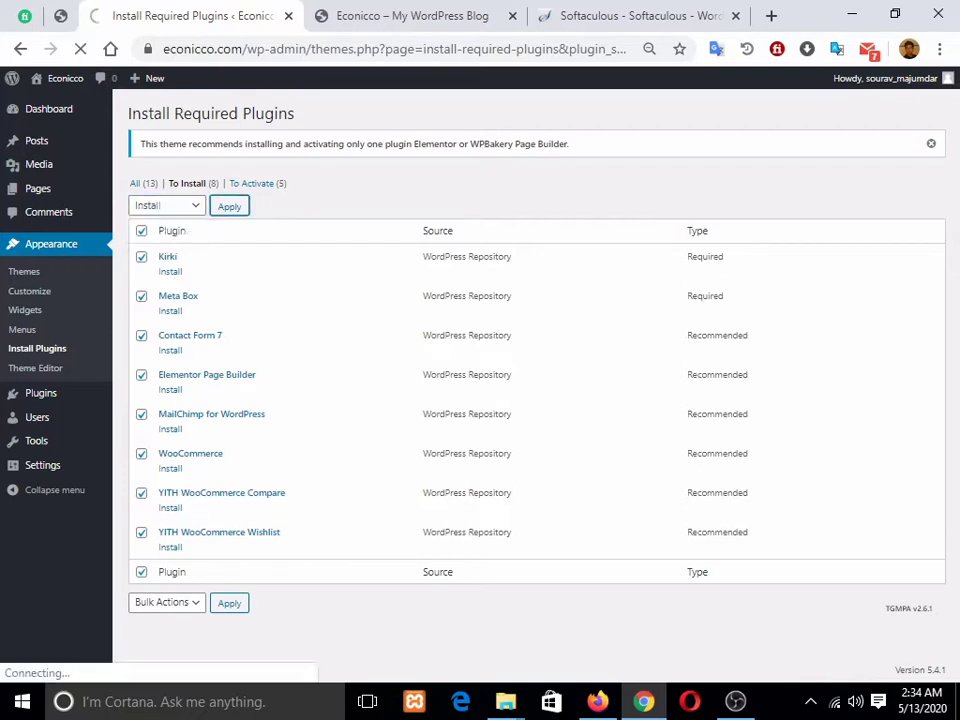
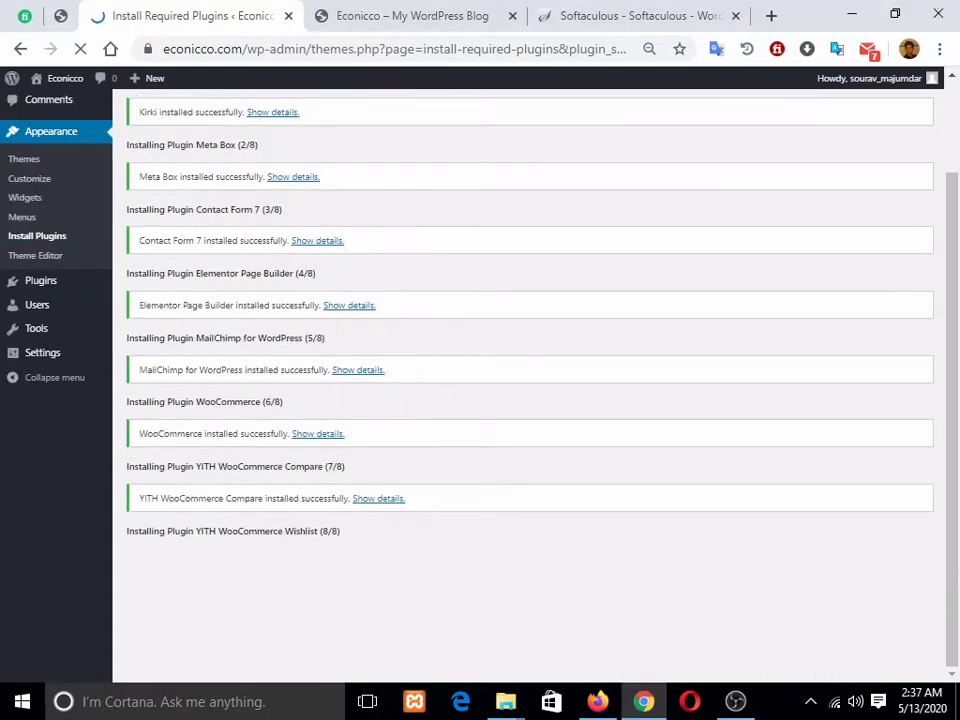
# Step: Let all eight plugins finish installing, then go back to the Required Plugins Installer list
pyautogui.scroll(2, 530, 380)
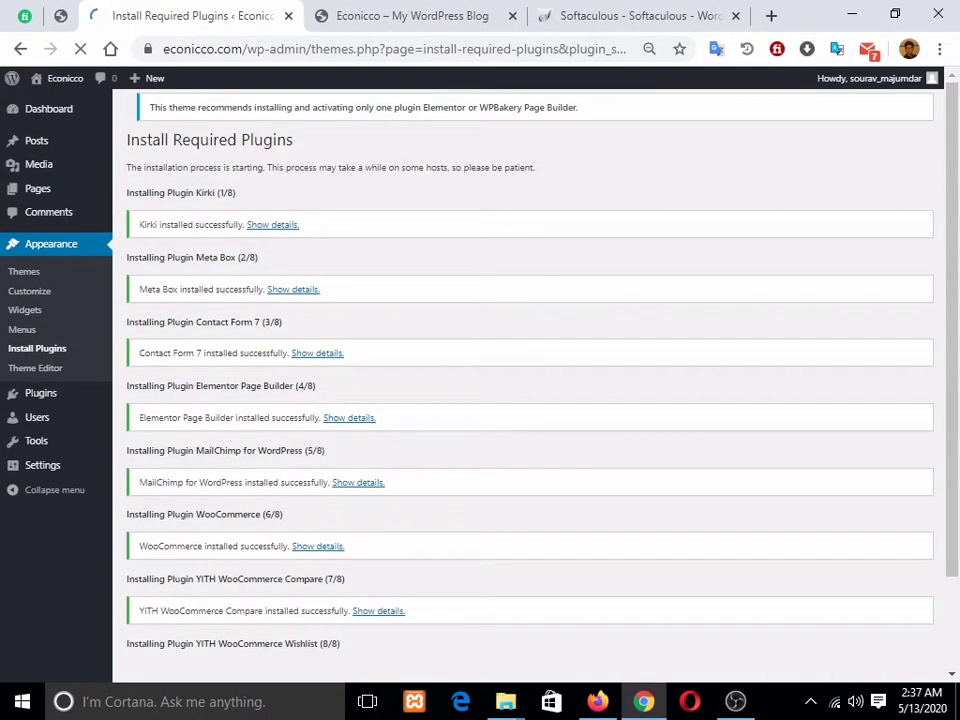
pyautogui.scroll(-2, 530, 380)
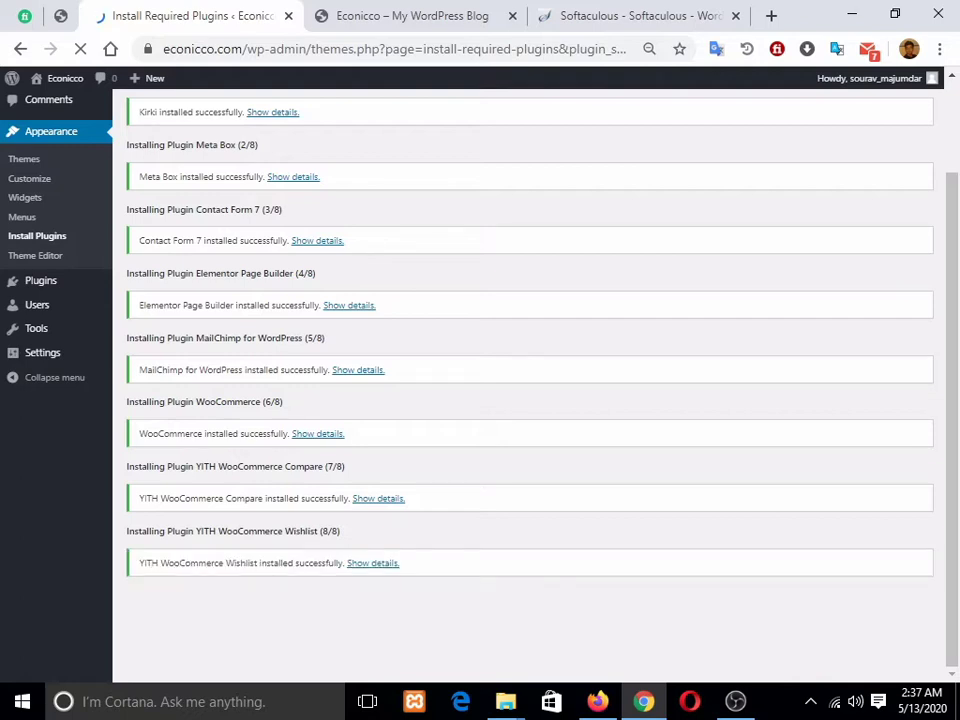
pyautogui.click(197, 614)
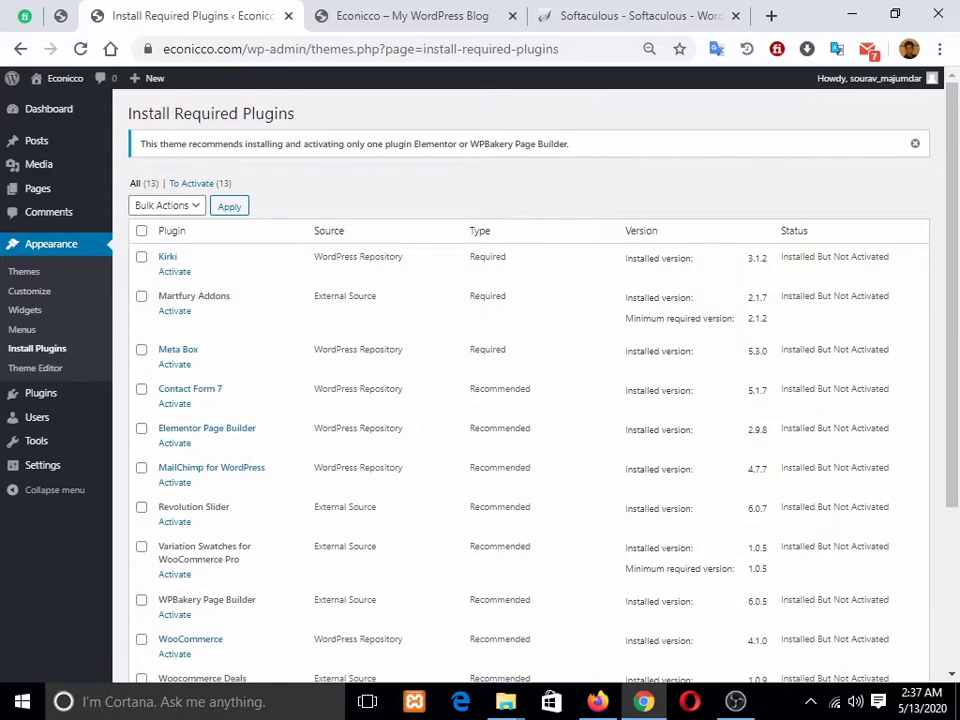
# Step: Glance at the live blog site, then come back to the required plugins list
pyautogui.click(400, 16)
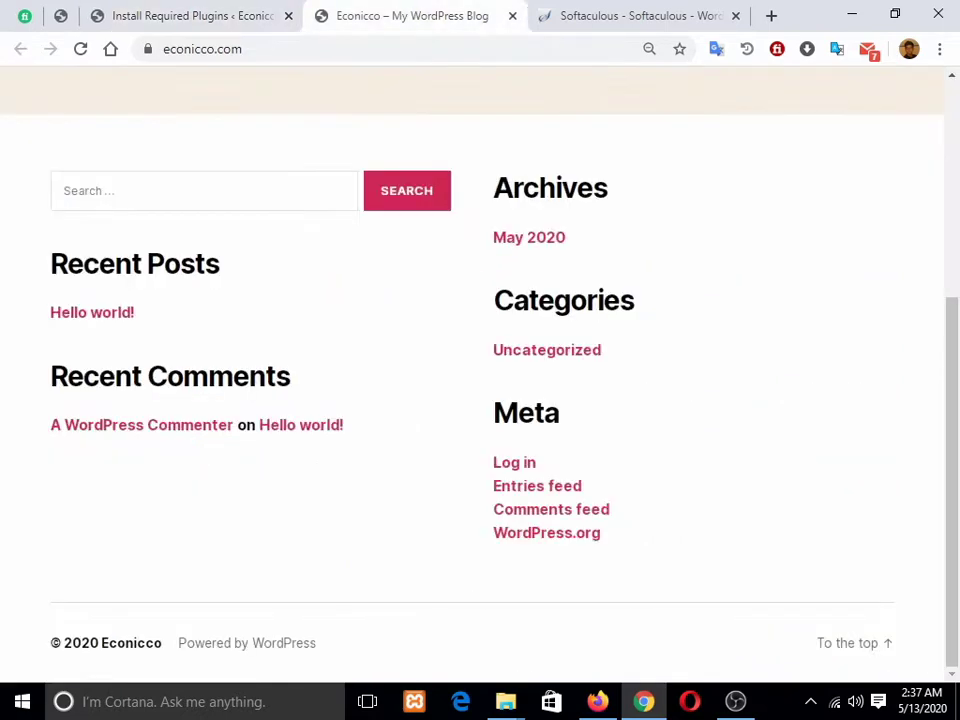
pyautogui.click(190, 16)
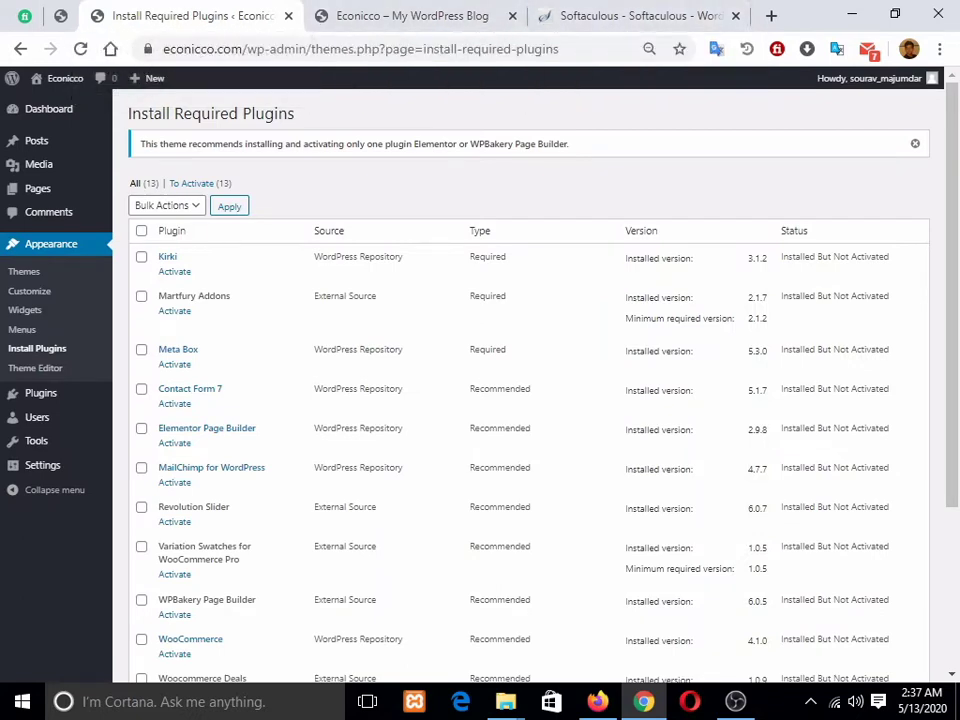
pyautogui.scroll(-5, 528, 380)
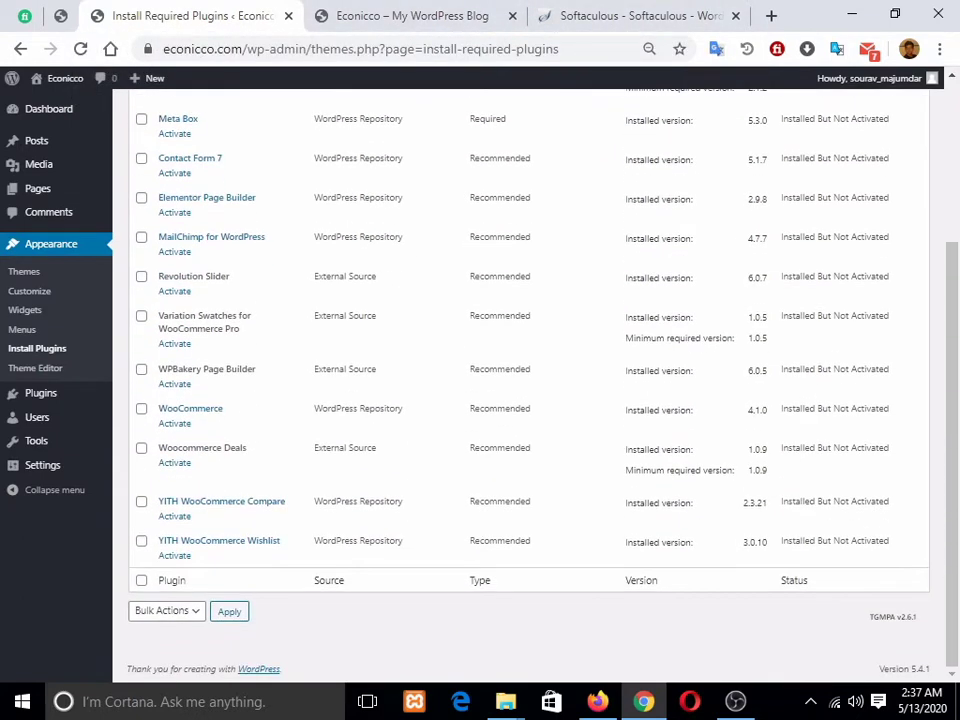
pyautogui.scroll(3, 528, 380)
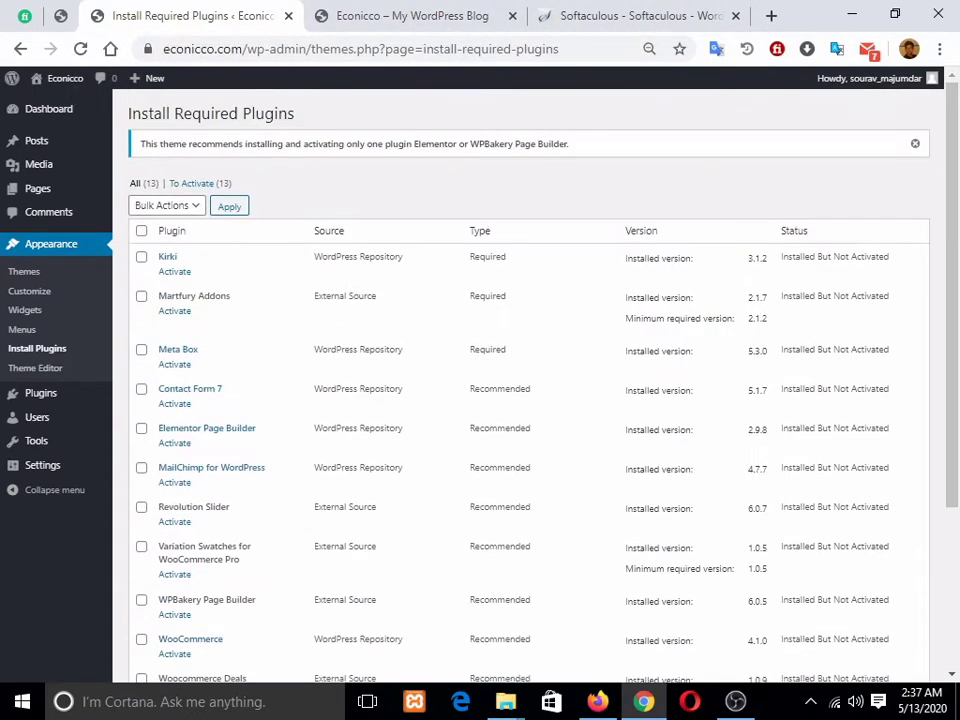
# Step: Select all 13 plugins and apply the Activate bulk action
pyautogui.click(141, 230)
pyautogui.click(166, 205)
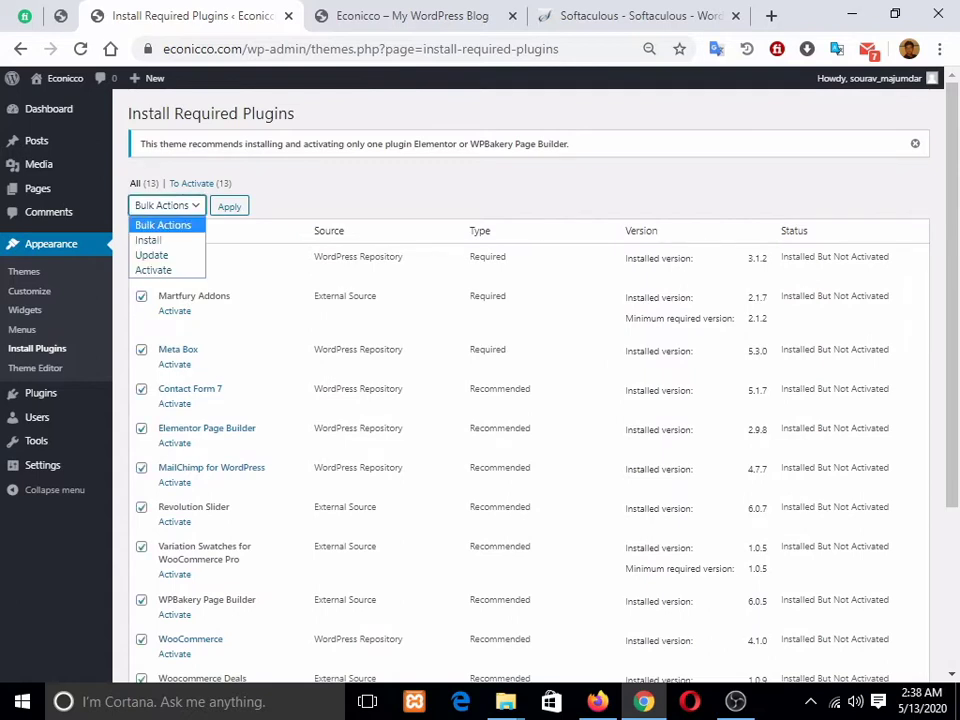
pyautogui.press('Down')
pyautogui.press('Down')
pyautogui.press('Down')
pyautogui.press('Return')
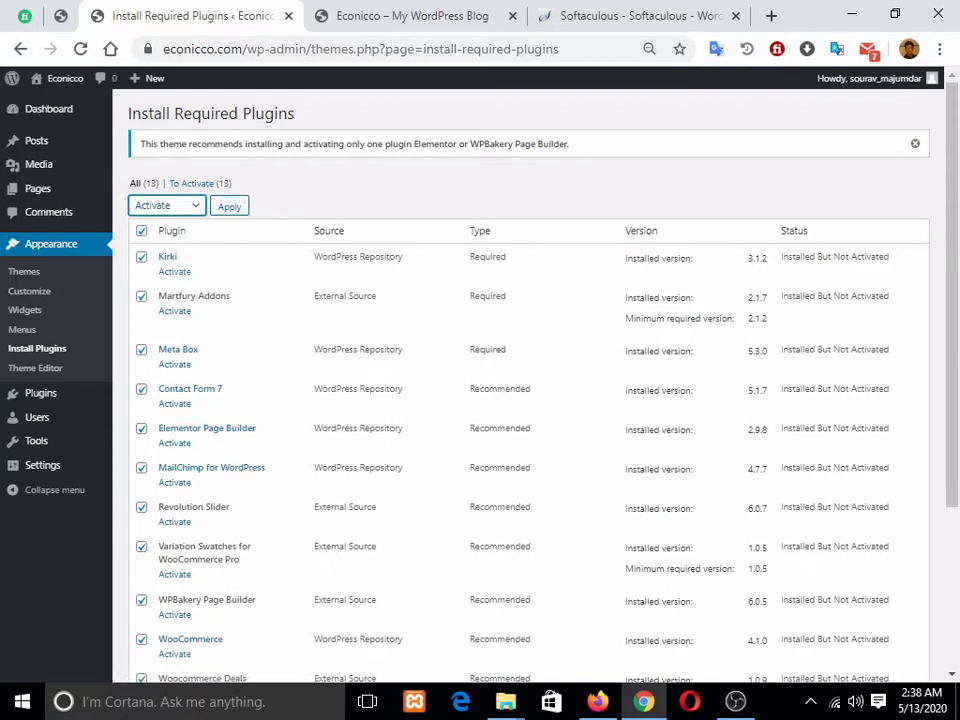
pyautogui.press('Tab')
pyautogui.press('Return')
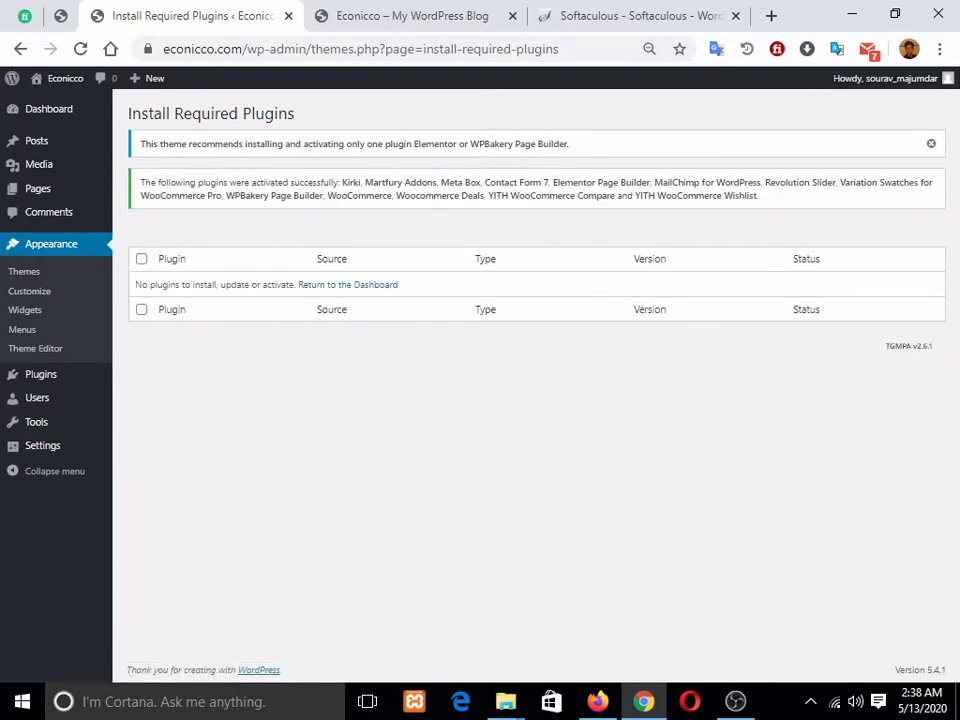
pyautogui.click(347, 284)
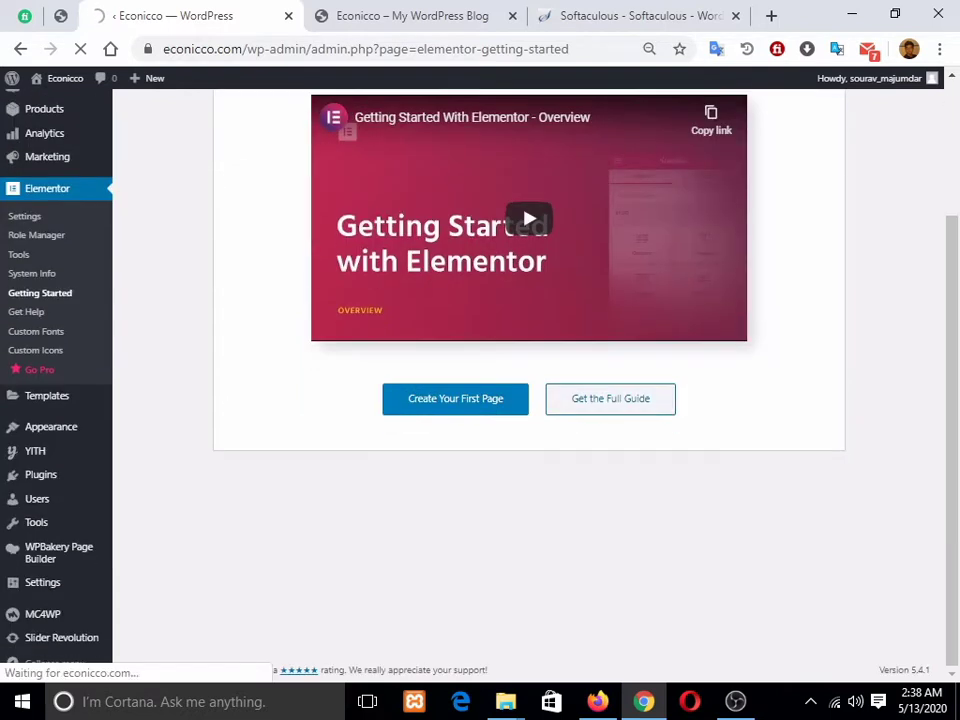
# Step: Activate Soo Demo Importer from Installed Plugins, bringing the active plugin count to 14
pyautogui.scroll(-2, 40, 190)
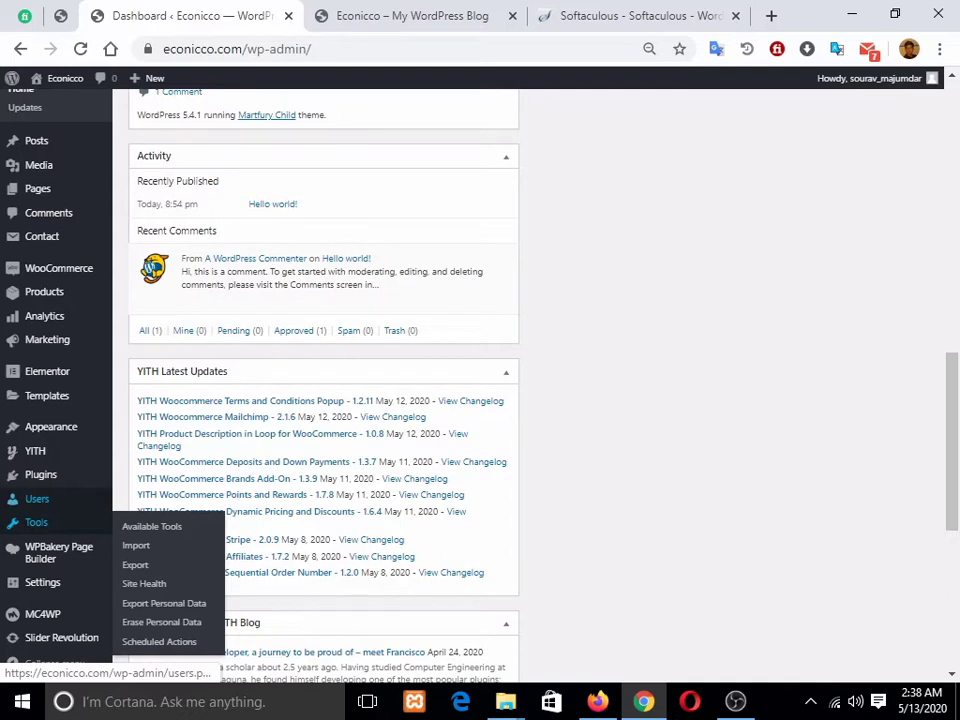
pyautogui.click(41, 474)
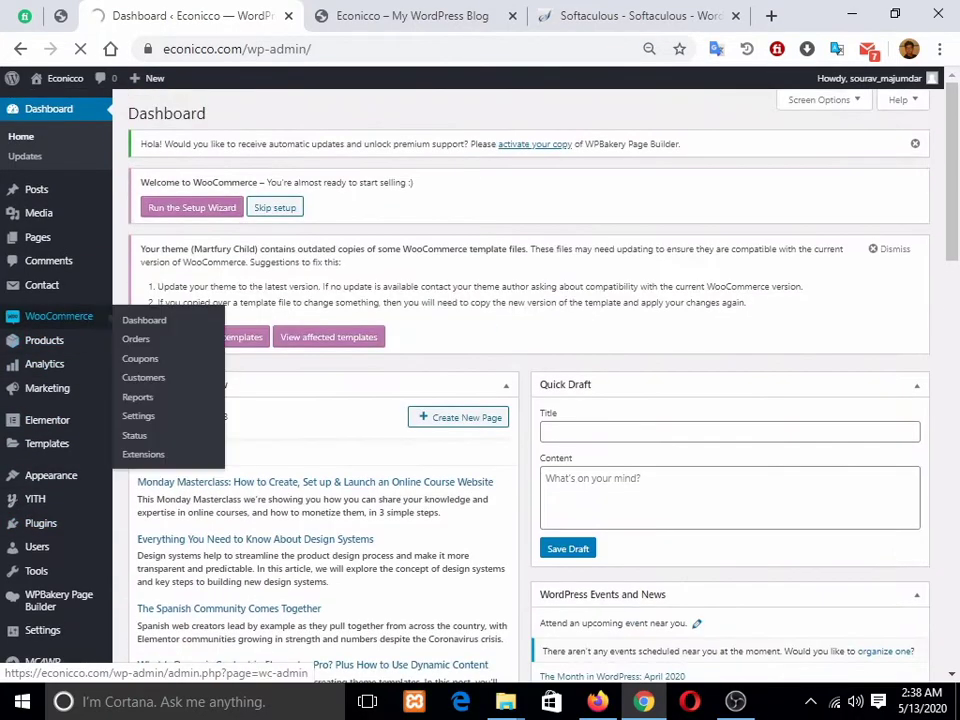
pyautogui.scroll(-5, 47, 395)
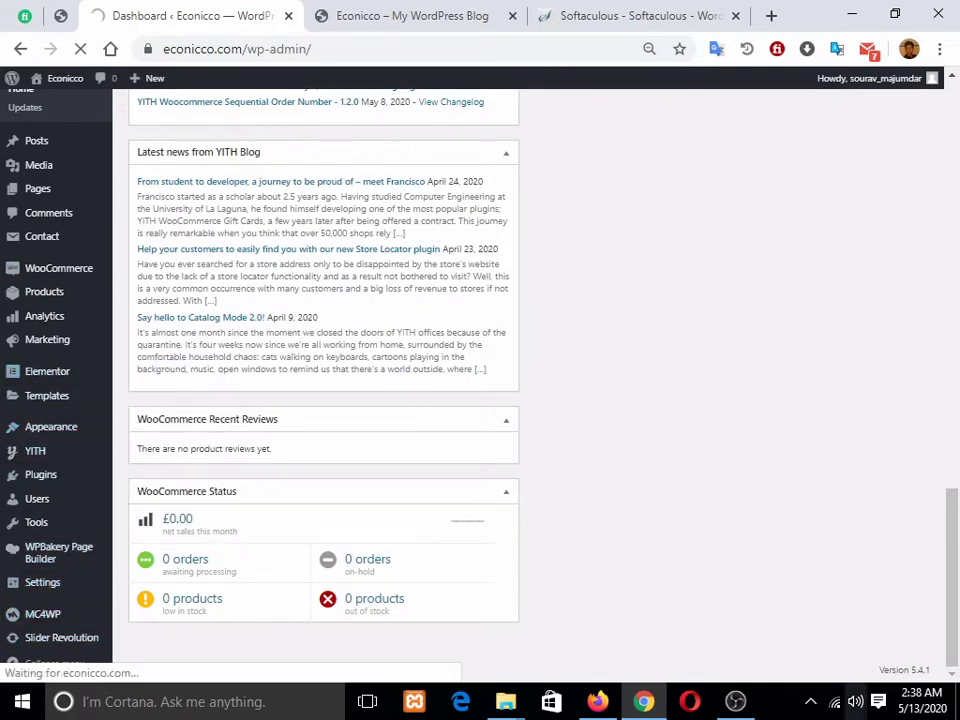
pyautogui.scroll(5, 47, 350)
pyautogui.scroll(-4, 47, 350)
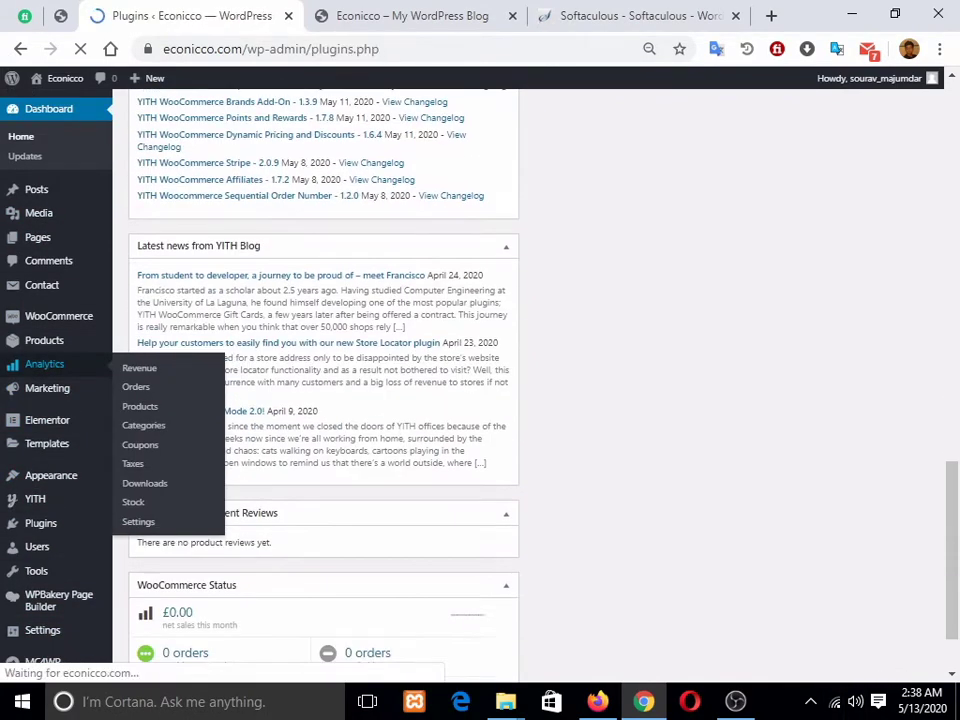
pyautogui.scroll(-7, 530, 380)
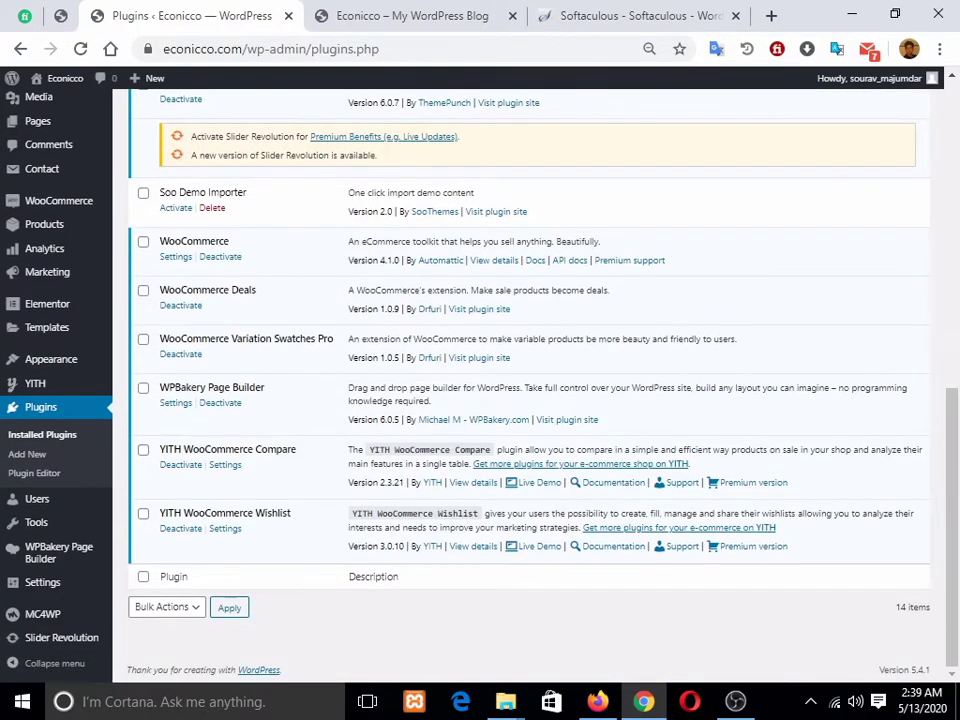
pyautogui.scroll(3, 530, 380)
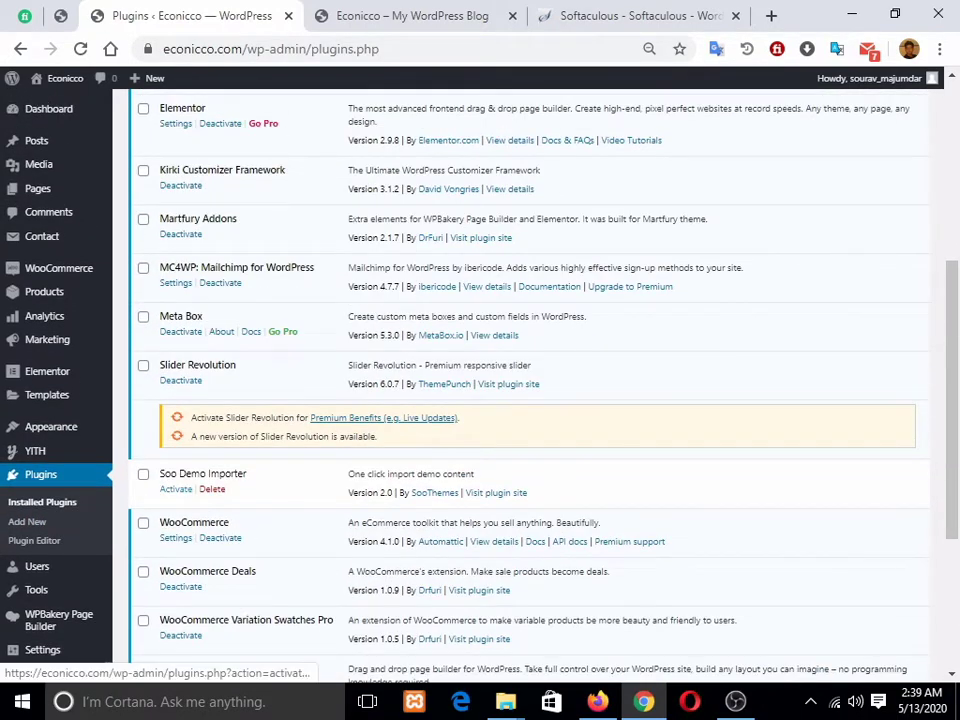
pyautogui.click(176, 489)
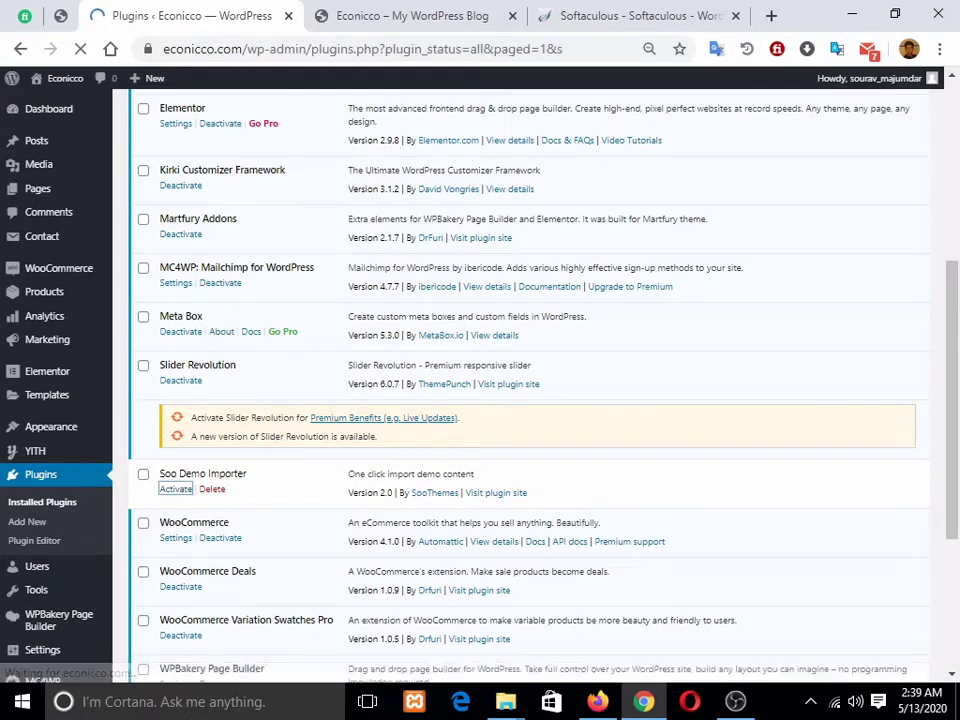
pyautogui.scroll(-5, 528, 385)
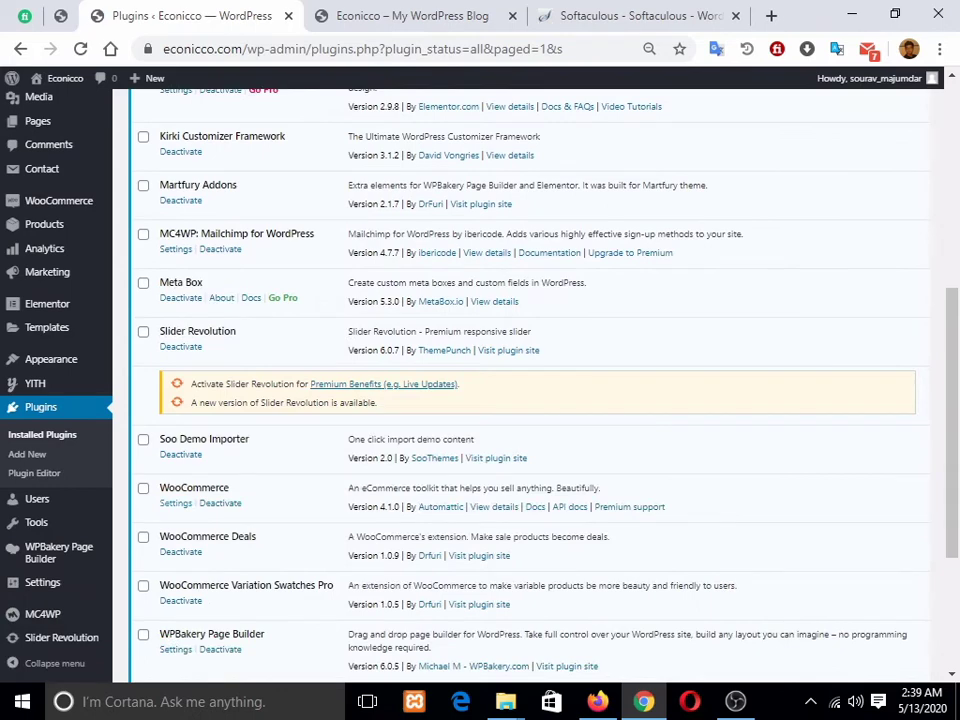
pyautogui.scroll(5, 528, 385)
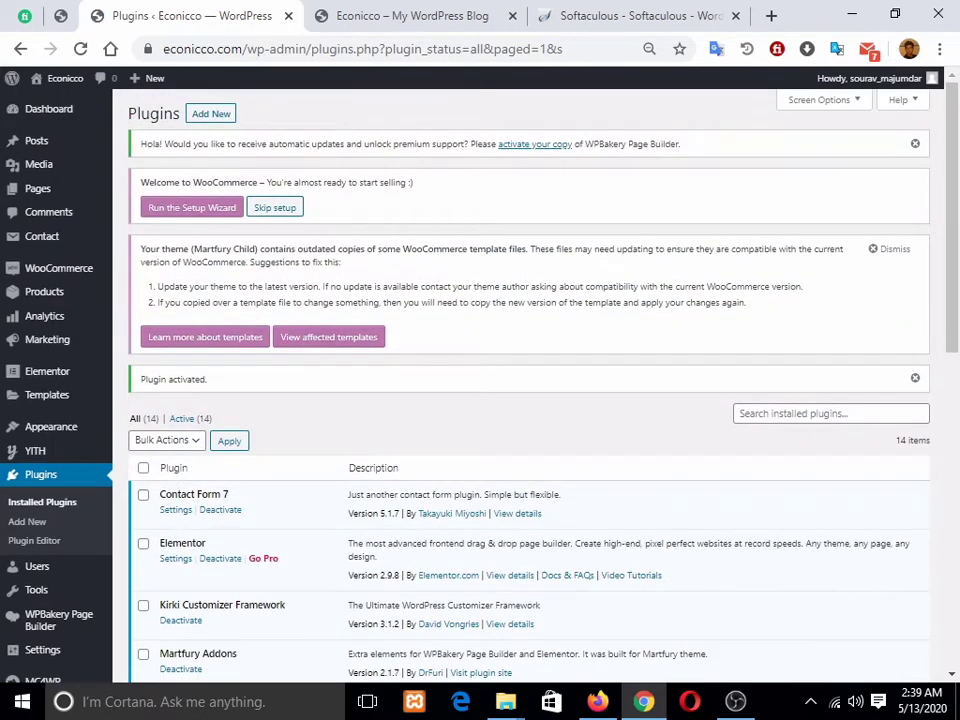
pyautogui.click(49, 109)
# Step: Reload the storefront to confirm the Martfury header and product search, then return to the Dashboard
pyautogui.moveTo(44, 292)
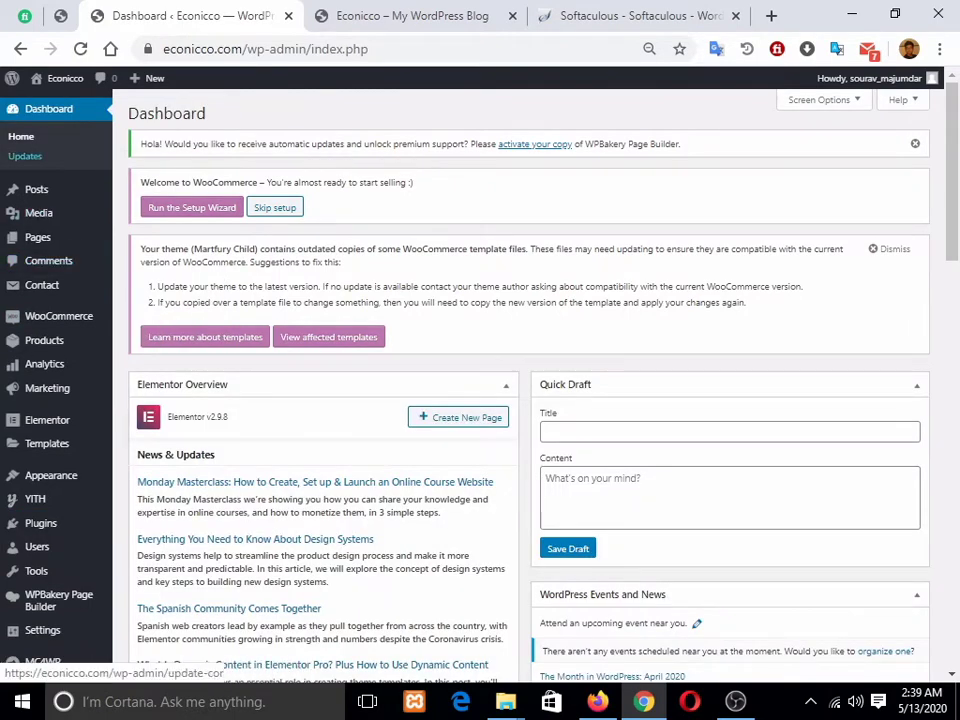
pyautogui.click(412, 16)
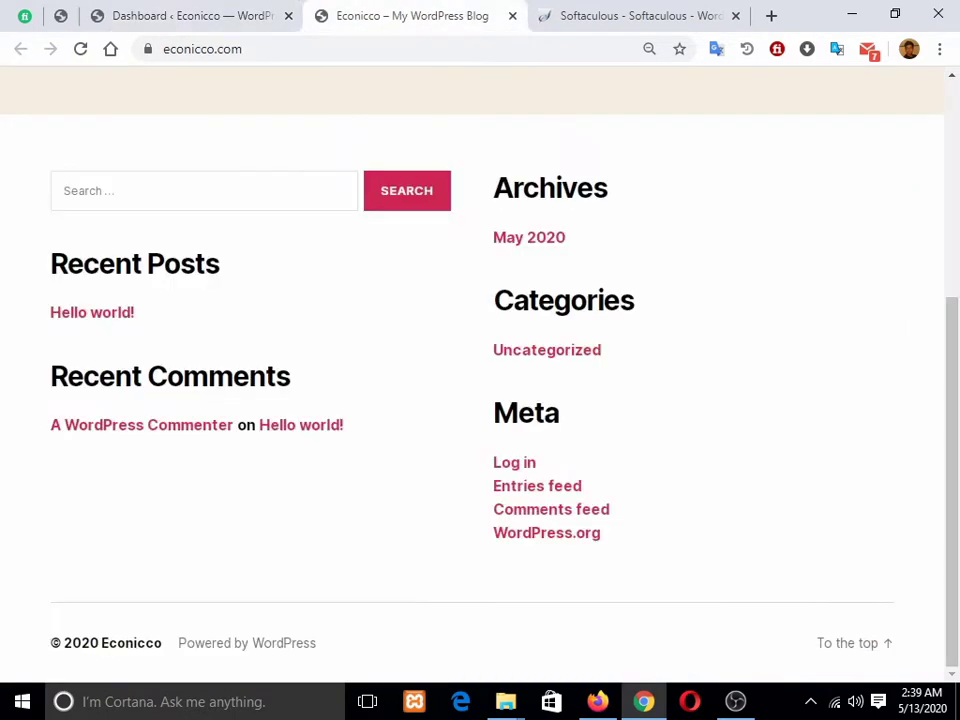
pyautogui.press('F5')
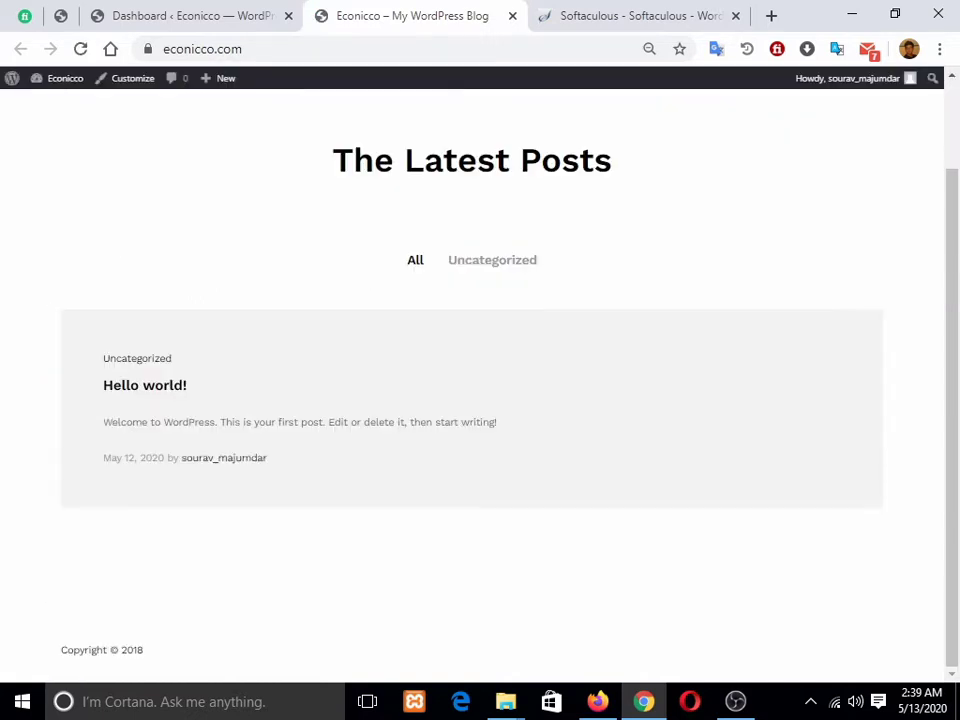
pyautogui.scroll(1, 480, 400)
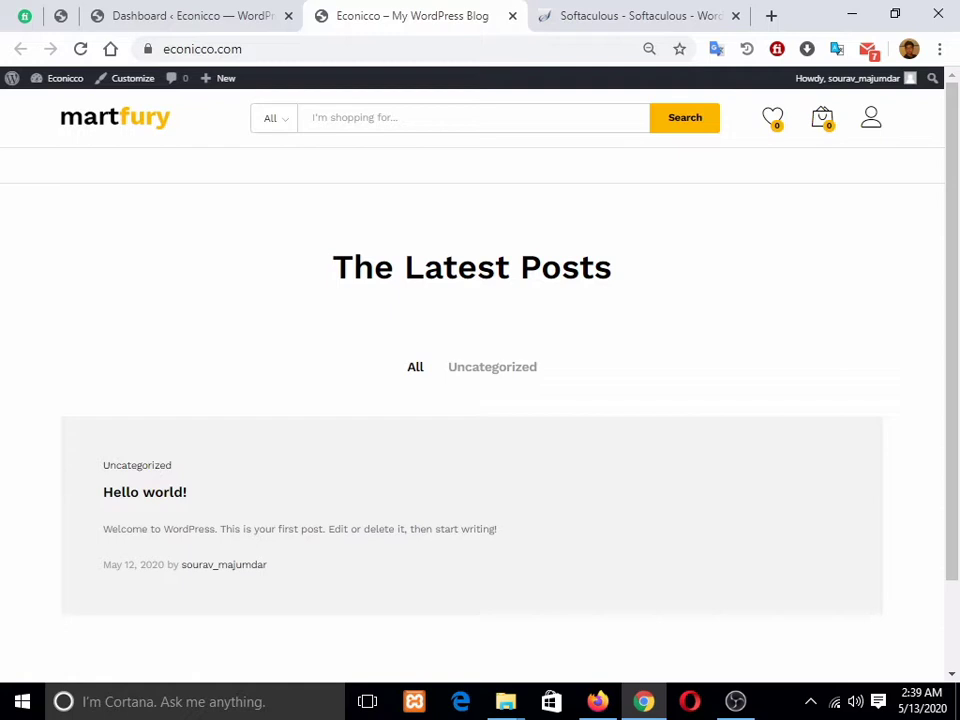
pyautogui.moveTo(871, 118)
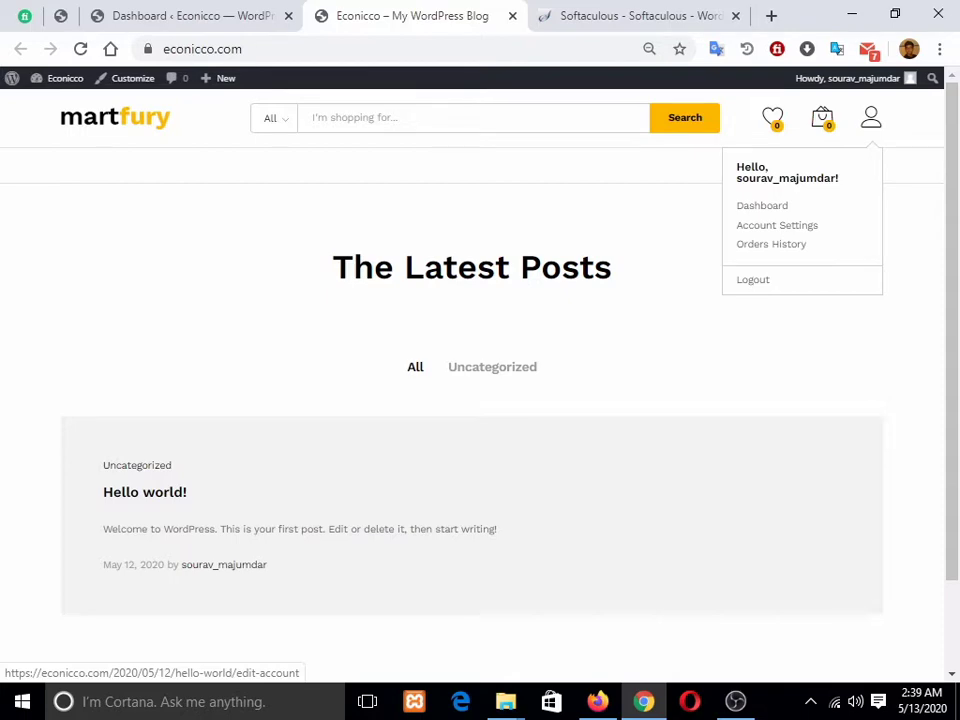
pyautogui.click(190, 16)
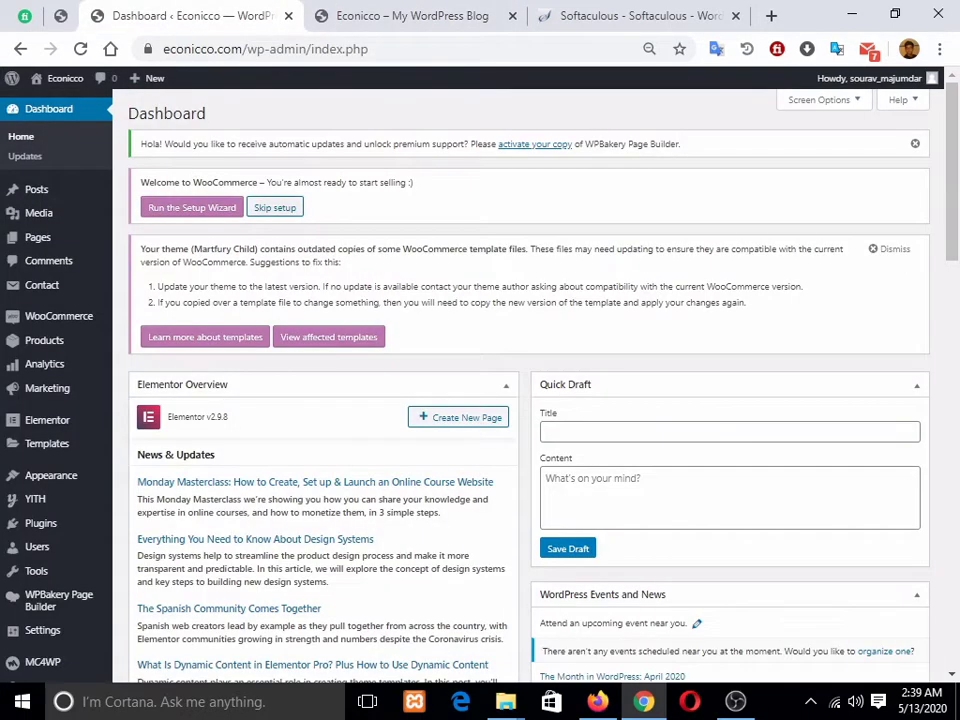
# Step: Open the Martfury demo data import page and compare the WPBakery and Elementor demo sets
pyautogui.scroll(-3, 45, 398)
pyautogui.moveTo(45, 395)
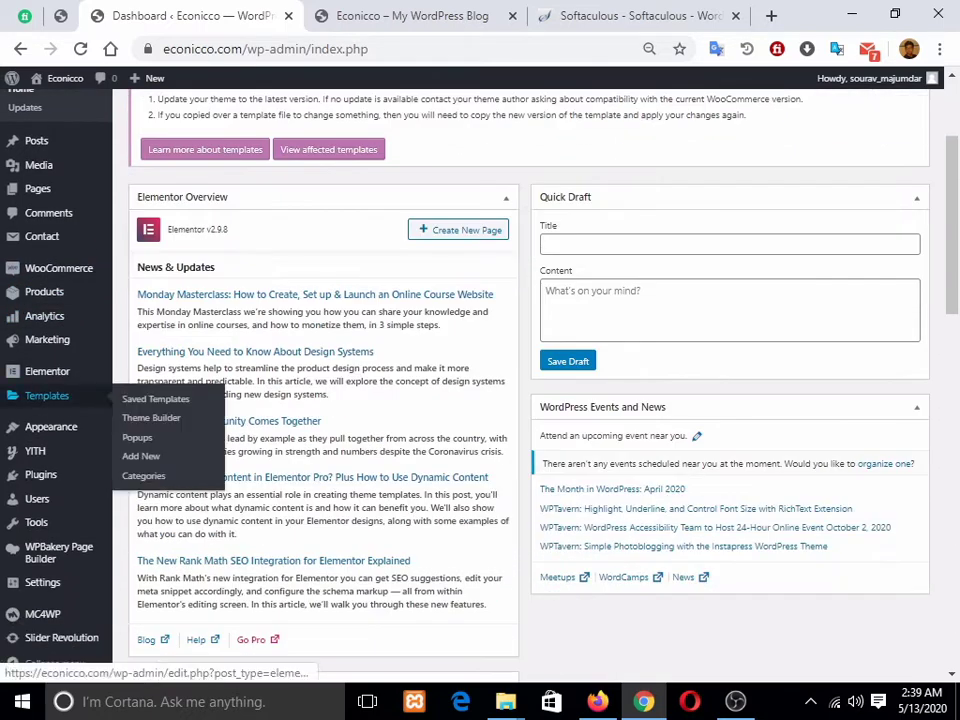
pyautogui.moveTo(50, 426)
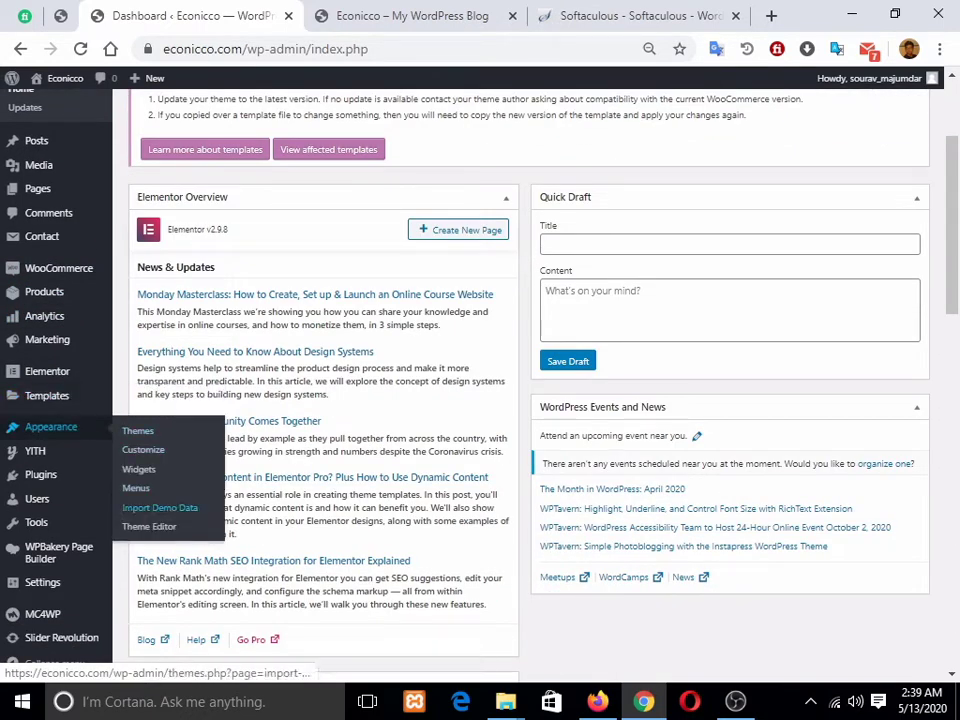
pyautogui.click(160, 508)
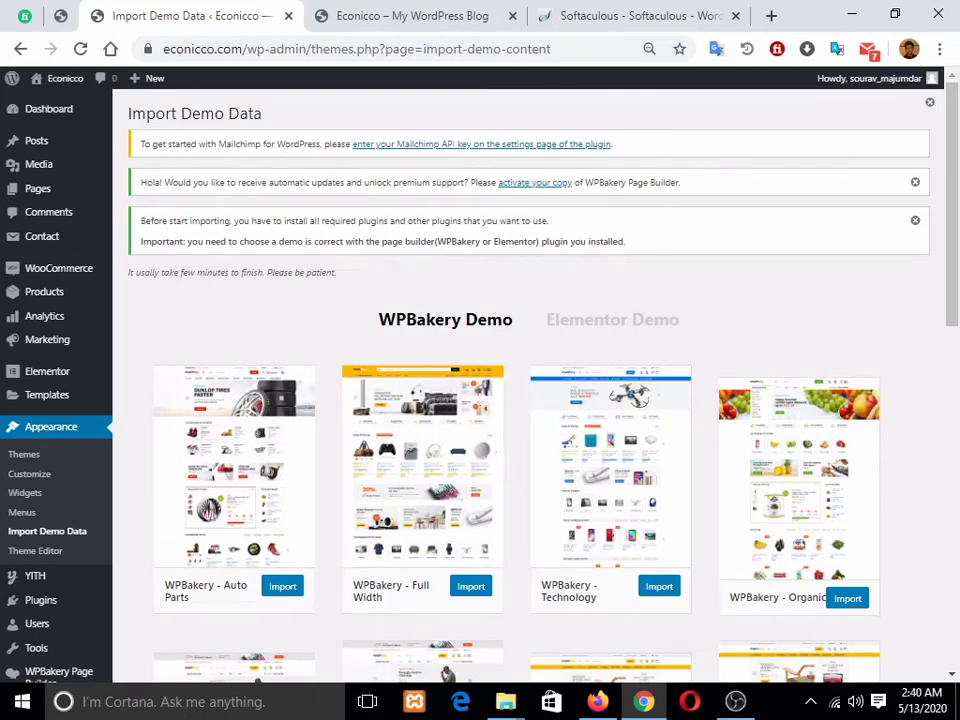
pyautogui.scroll(-2, 530, 400)
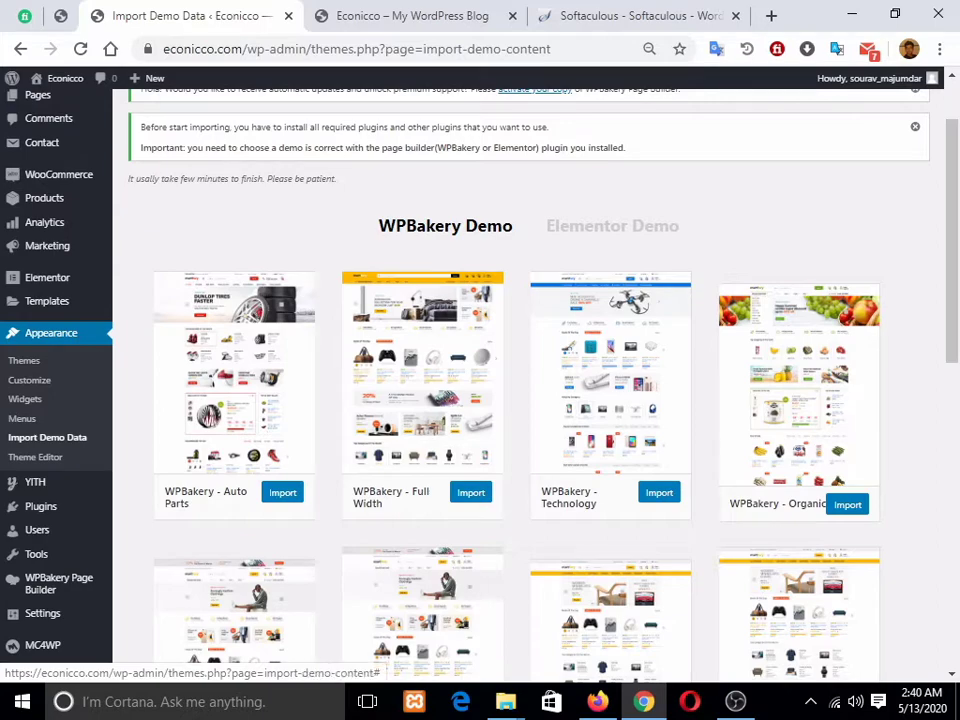
pyautogui.click(612, 226)
pyautogui.click(445, 226)
pyautogui.scroll(-3, 520, 380)
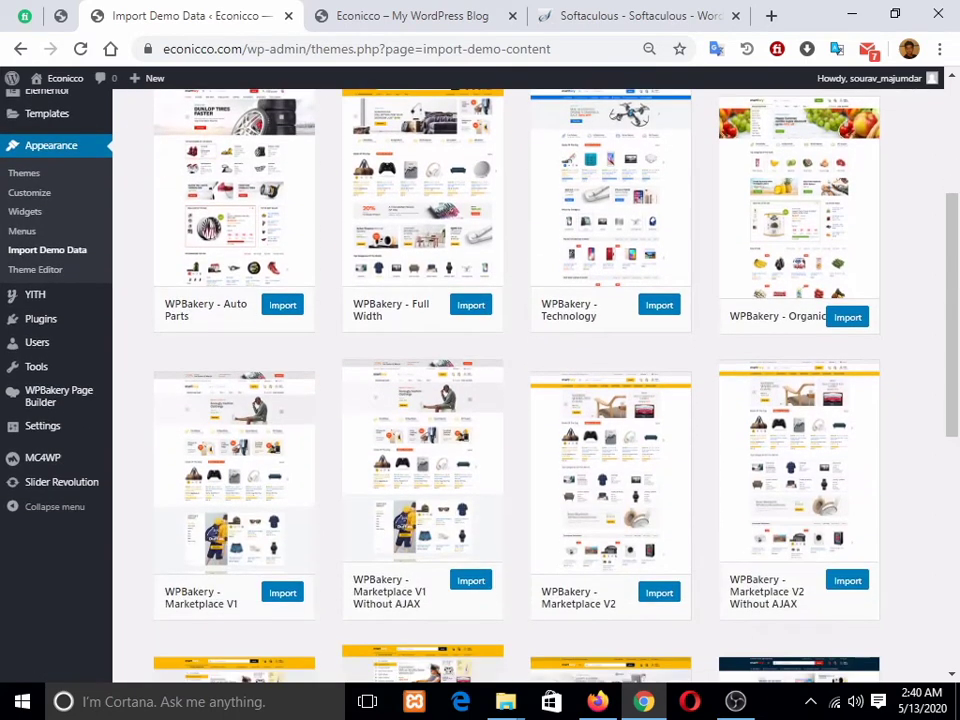
pyautogui.scroll(3, 520, 380)
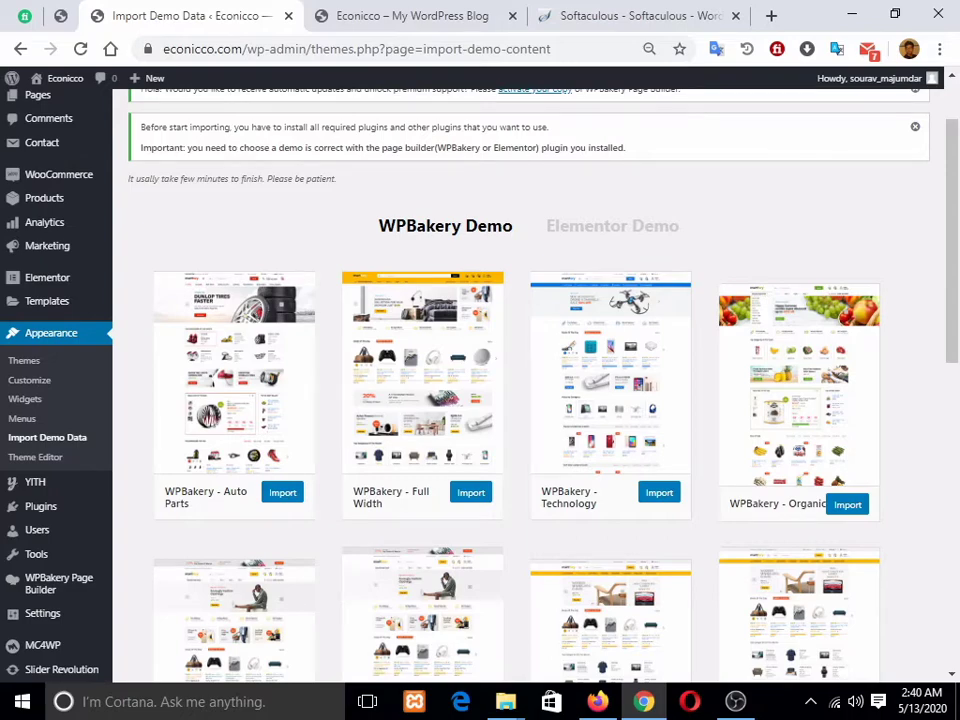
pyautogui.scroll(-12, 520, 380)
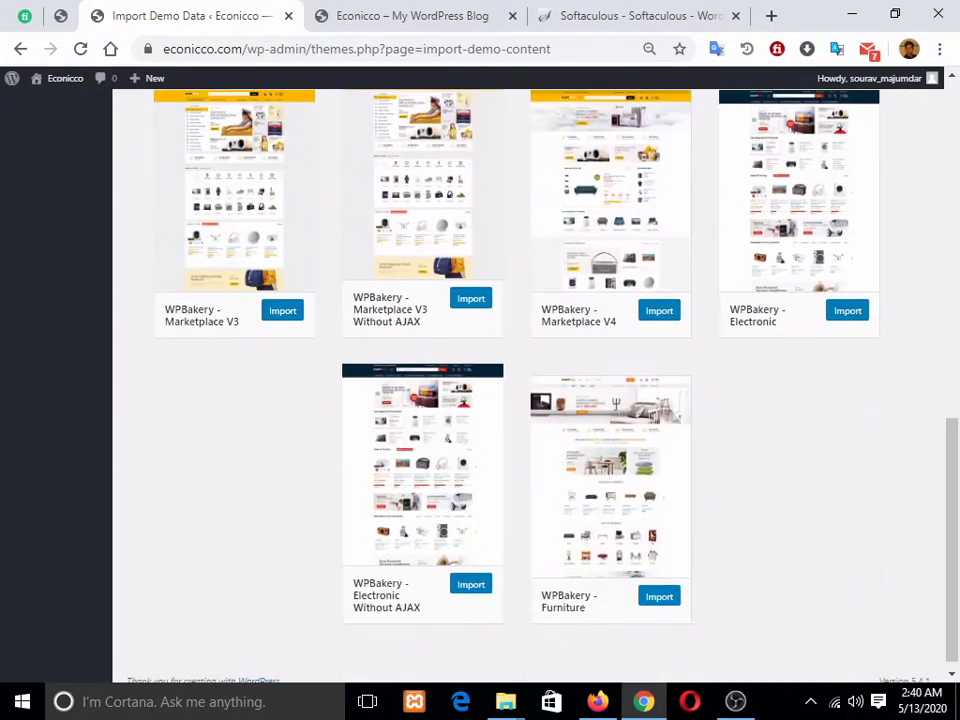
pyautogui.scroll(10, 520, 380)
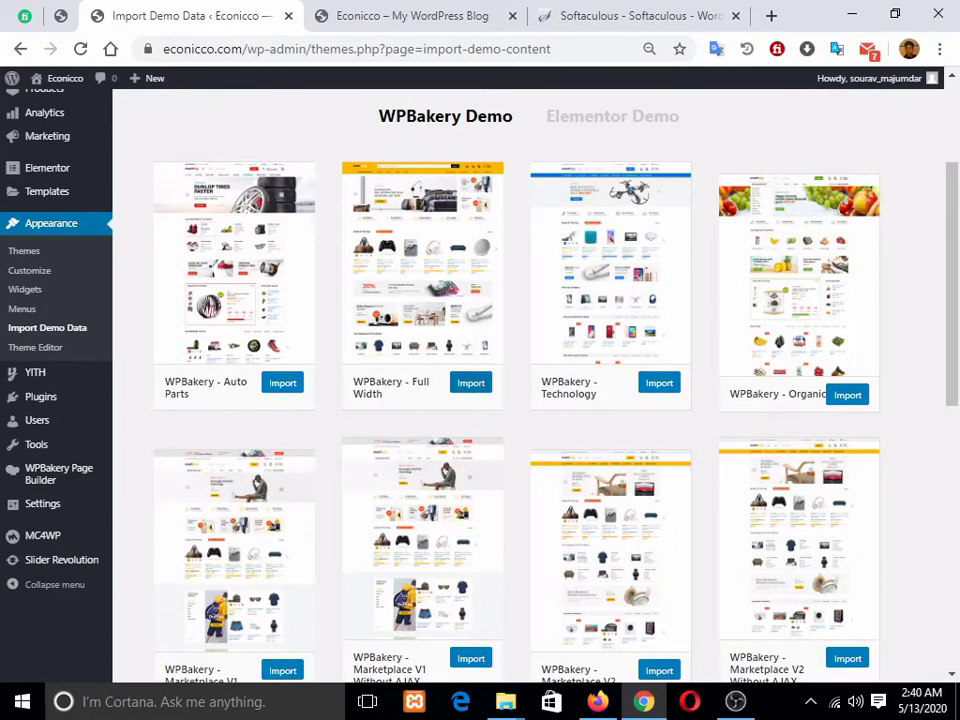
# Step: Import the WPBakery - Full Width demo and reload the storefront after 'Import completed!'
pyautogui.click(470, 383)
pyautogui.scroll(3, 471, 383)
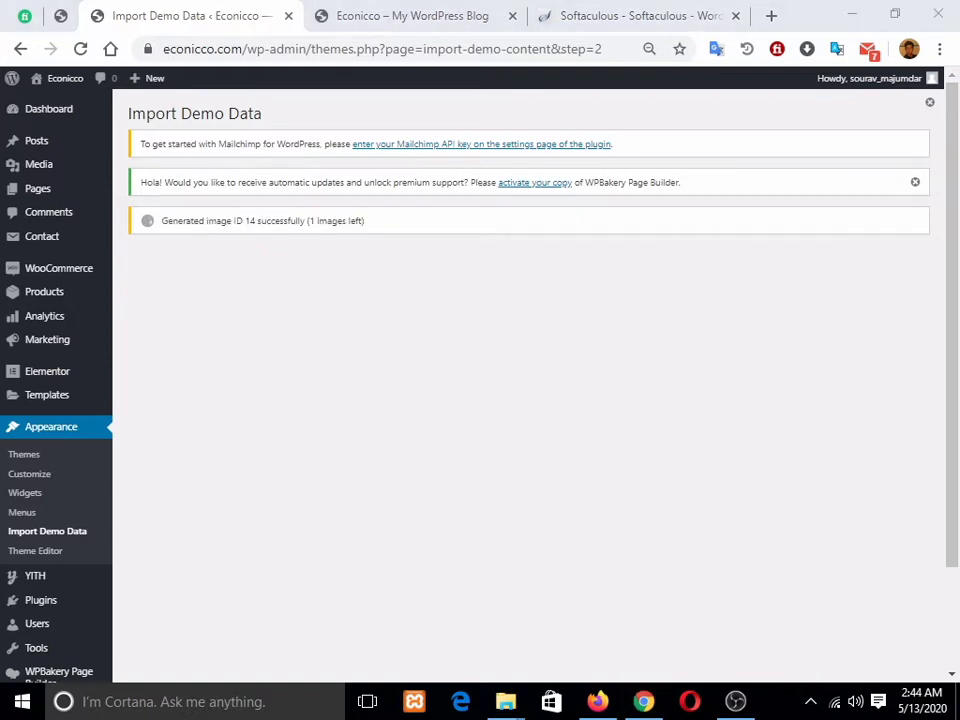
pyautogui.click(811, 702)
pyautogui.click(811, 702)
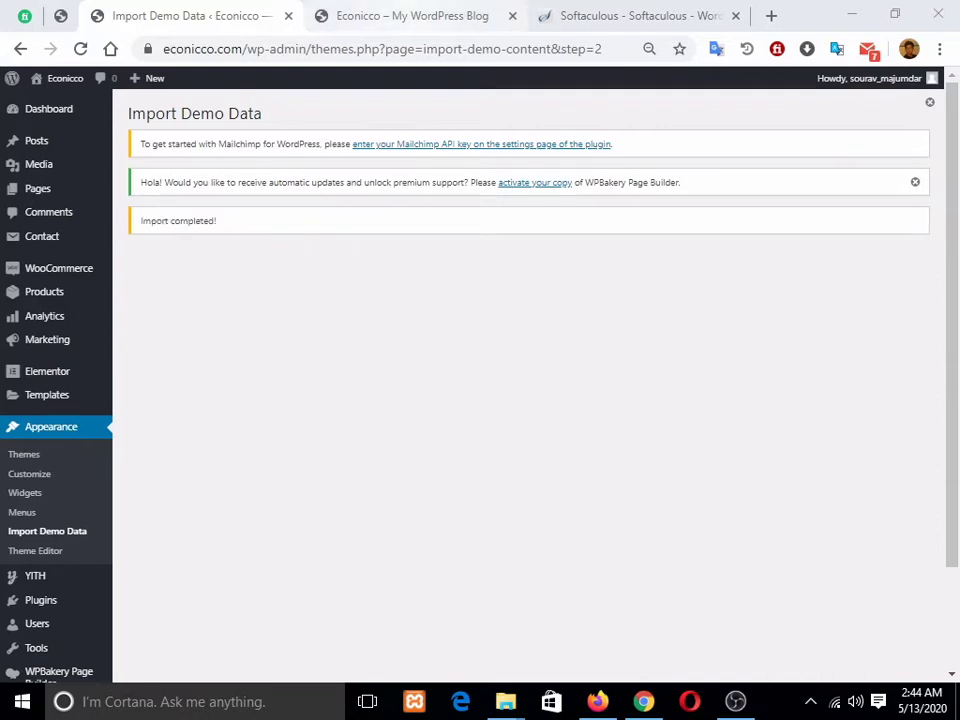
pyautogui.click(412, 15)
pyautogui.click(81, 49)
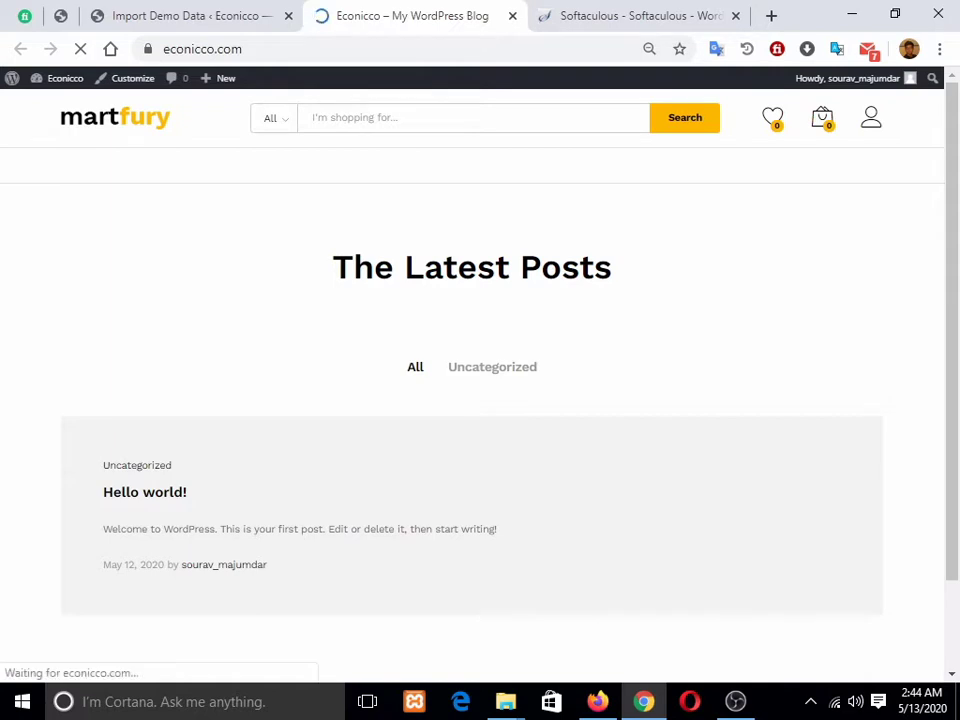
# Step: Close the discount signup popup and scroll through the imported Martfury storefront
pyautogui.scroll(-2, 472, 380)
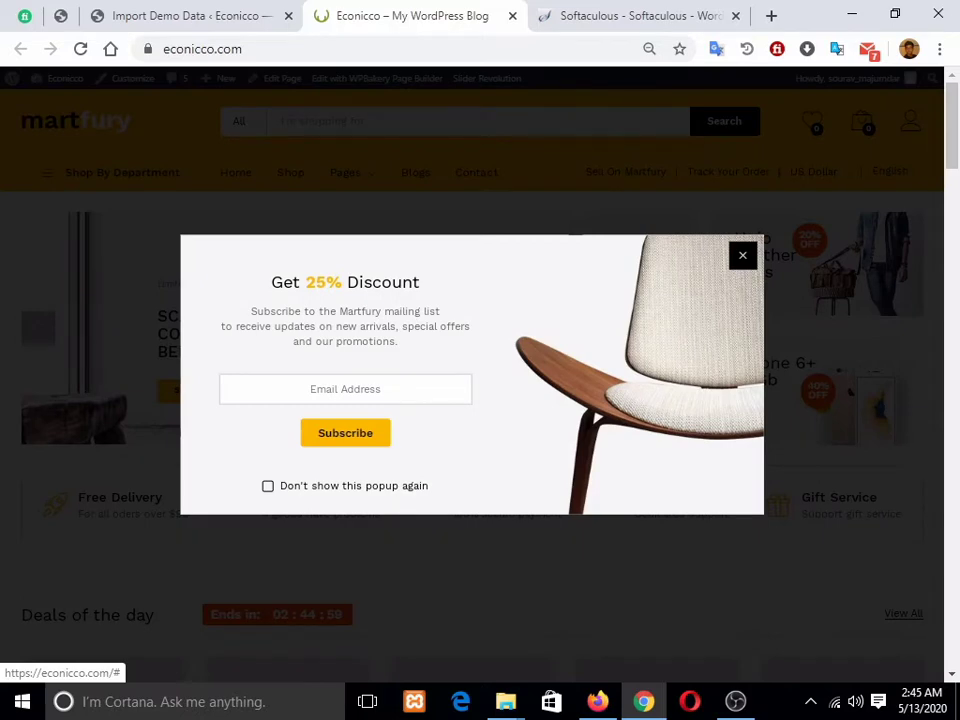
pyautogui.click(742, 256)
pyautogui.scroll(-4, 470, 360)
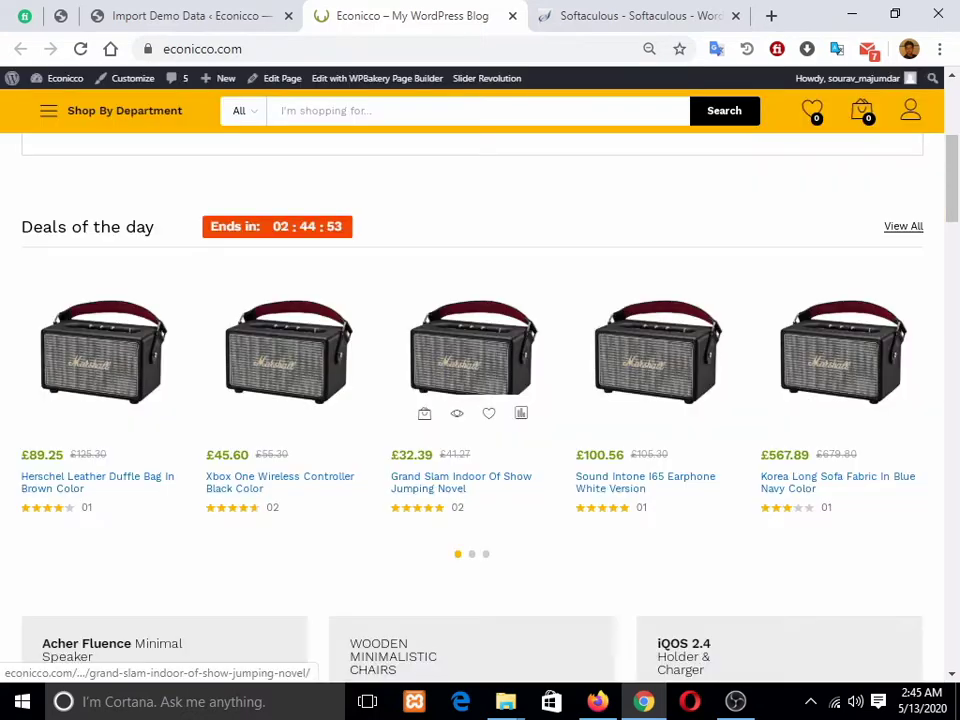
pyautogui.scroll(-1, 488, 320)
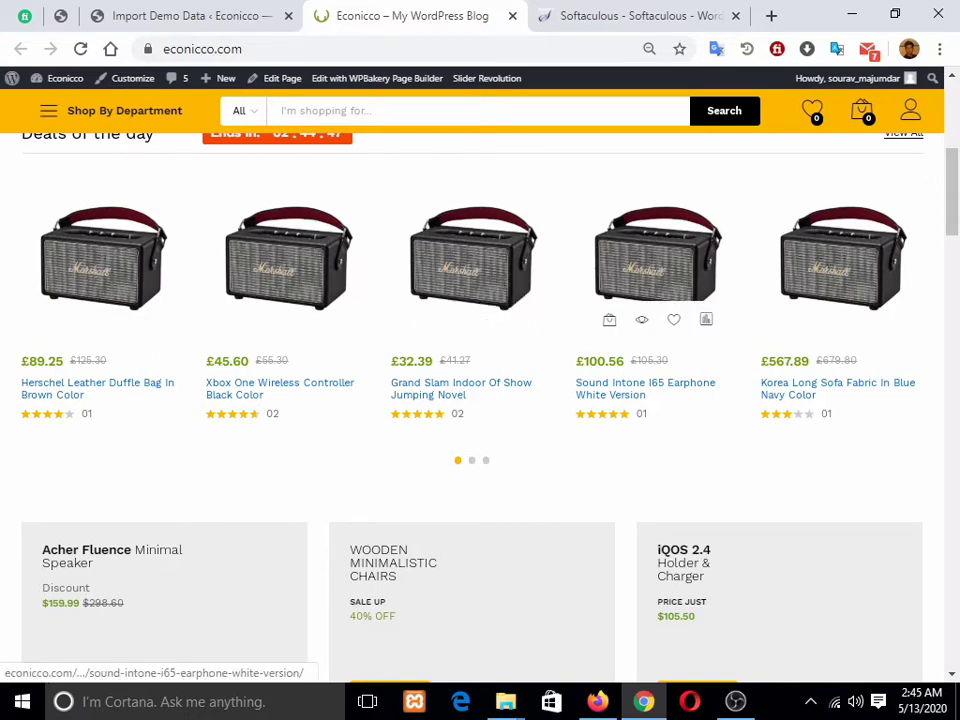
pyautogui.scroll(-5, 657, 260)
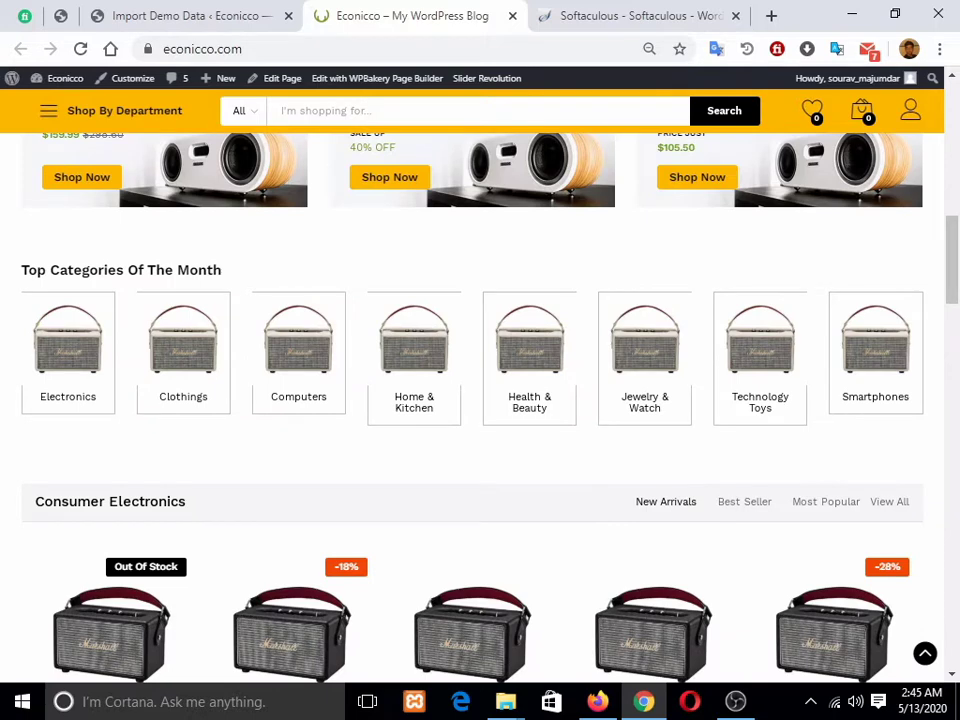
pyautogui.scroll(2, 400, 405)
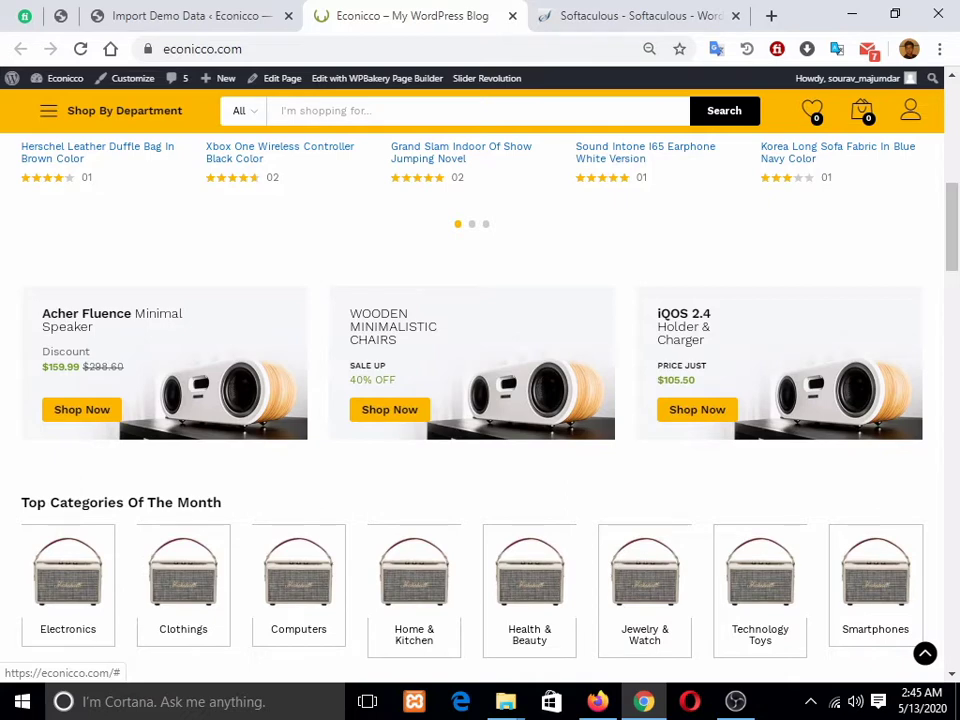
# Step: Jump back to the storefront top, then open WooCommerce > Dashboard in admin
pyautogui.click(925, 653)
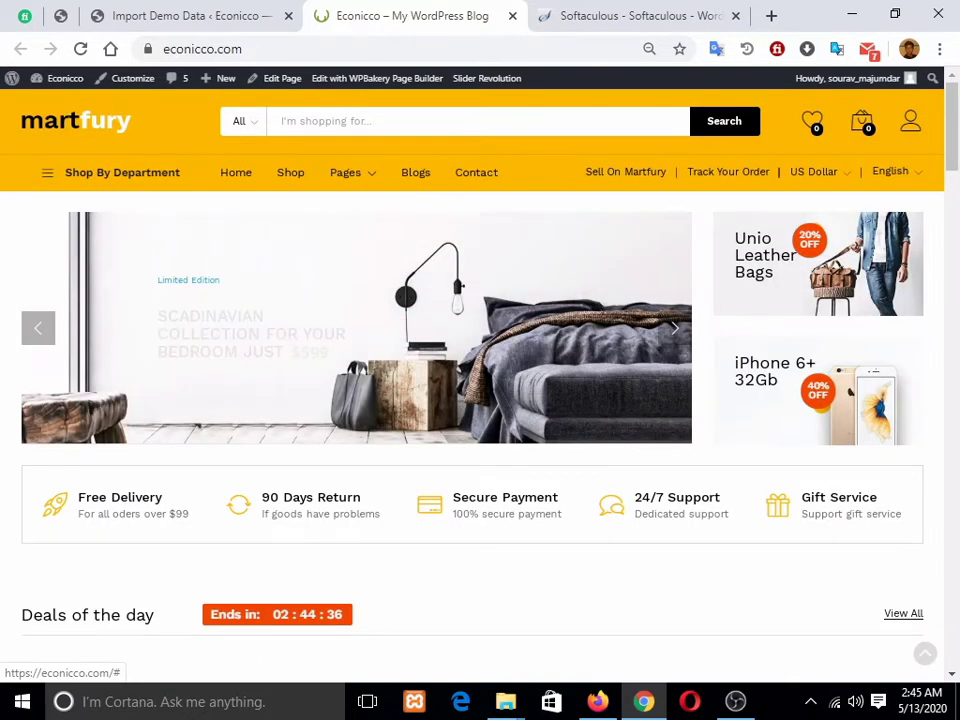
pyautogui.scroll(-6, 480, 380)
pyautogui.click(190, 16)
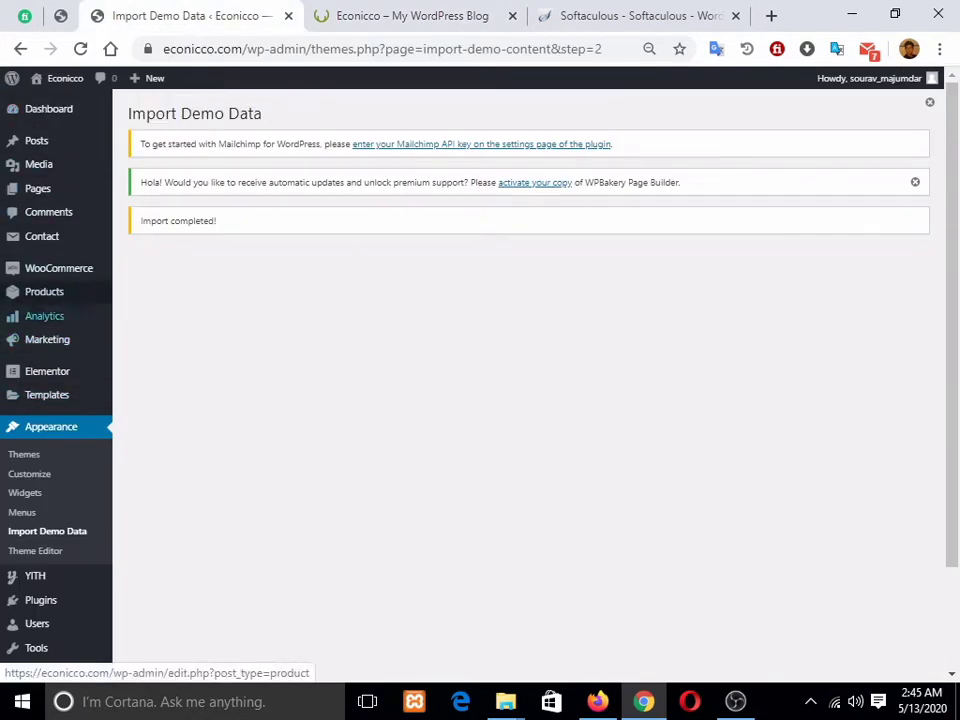
pyautogui.click(58, 268)
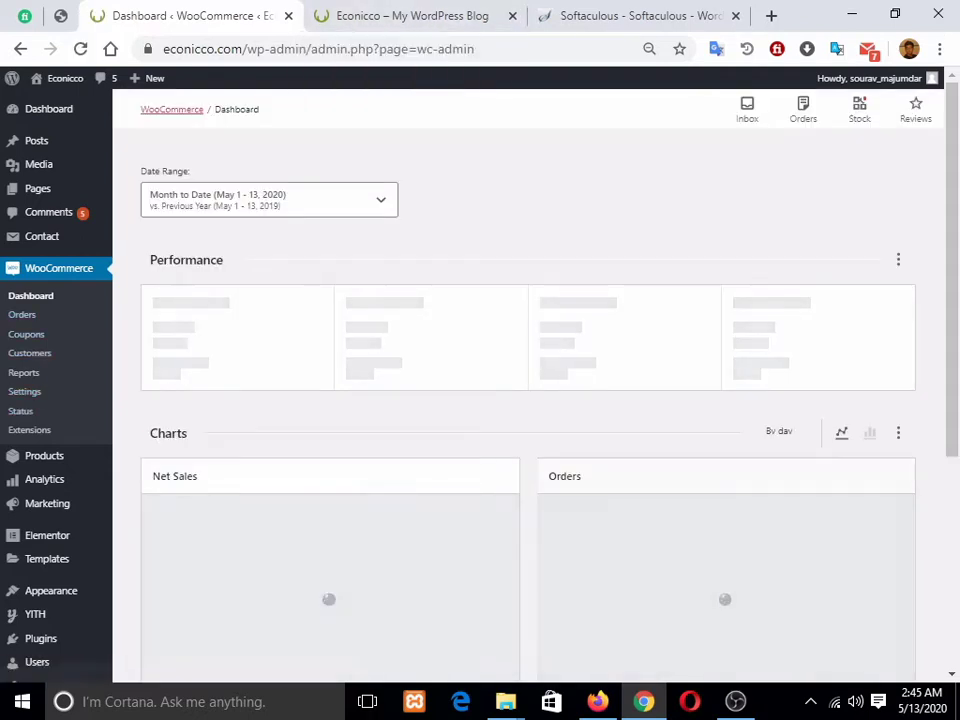
pyautogui.click(835, 701)
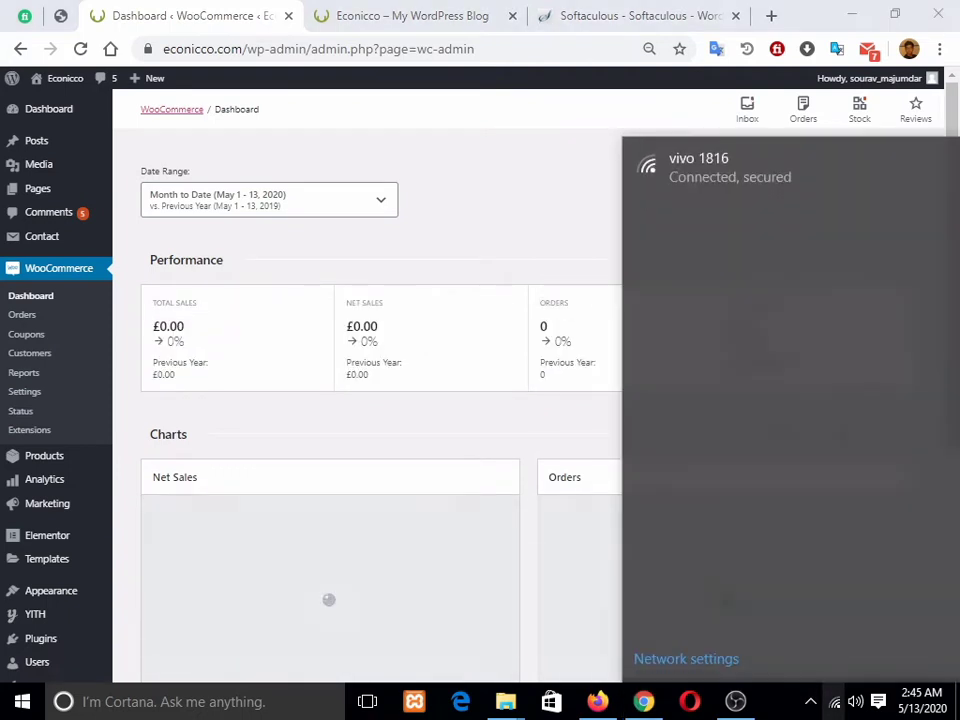
pyautogui.click(835, 702)
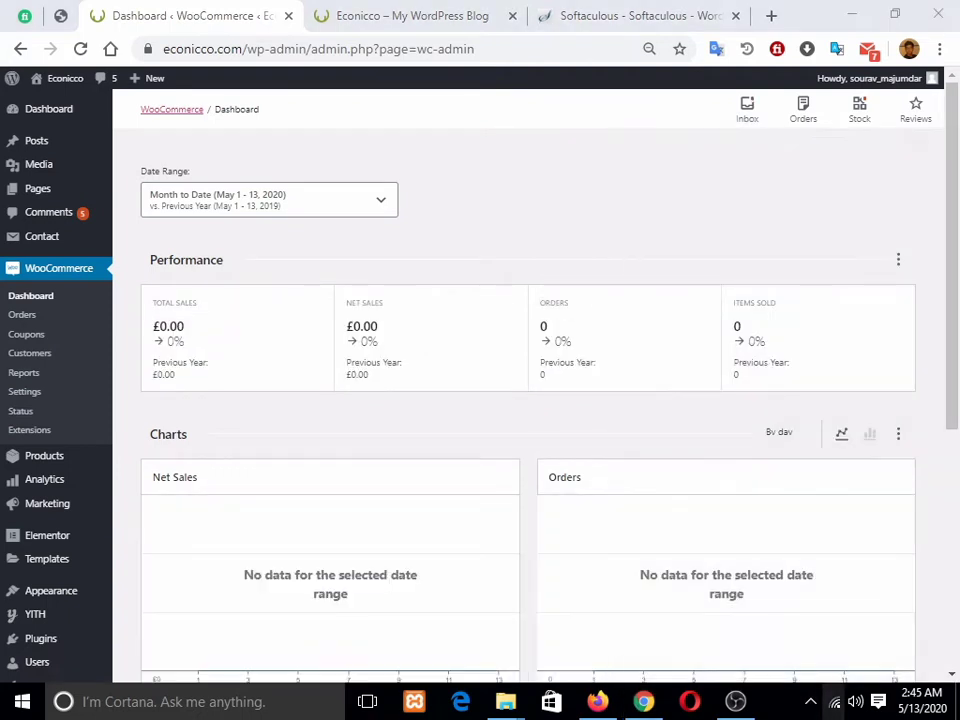
pyautogui.click(835, 701)
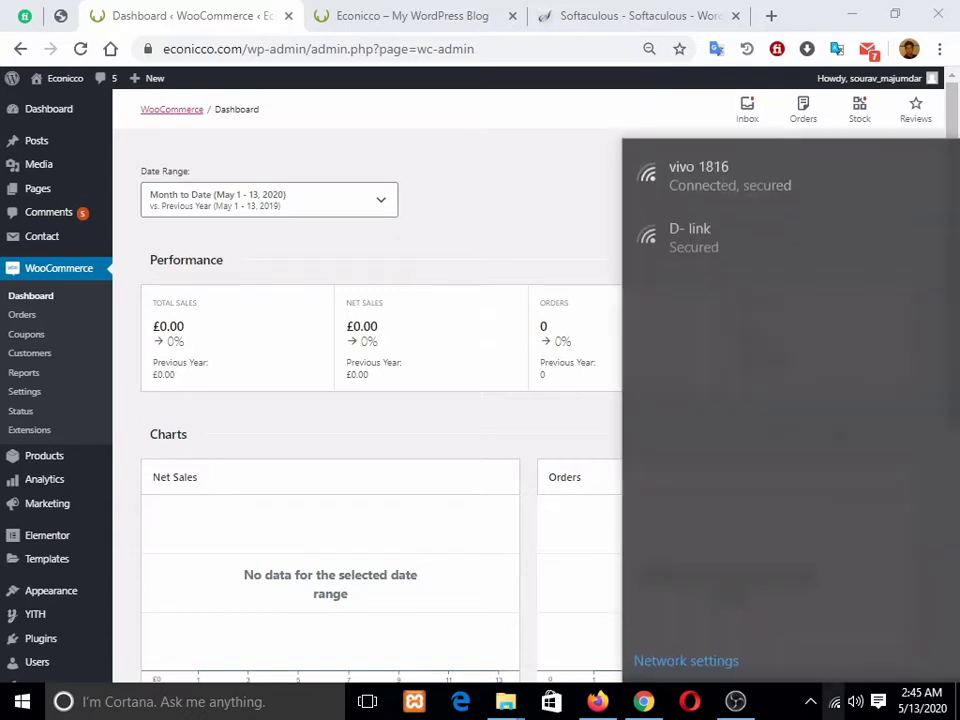
pyautogui.click(740, 228)
pyautogui.click(878, 298)
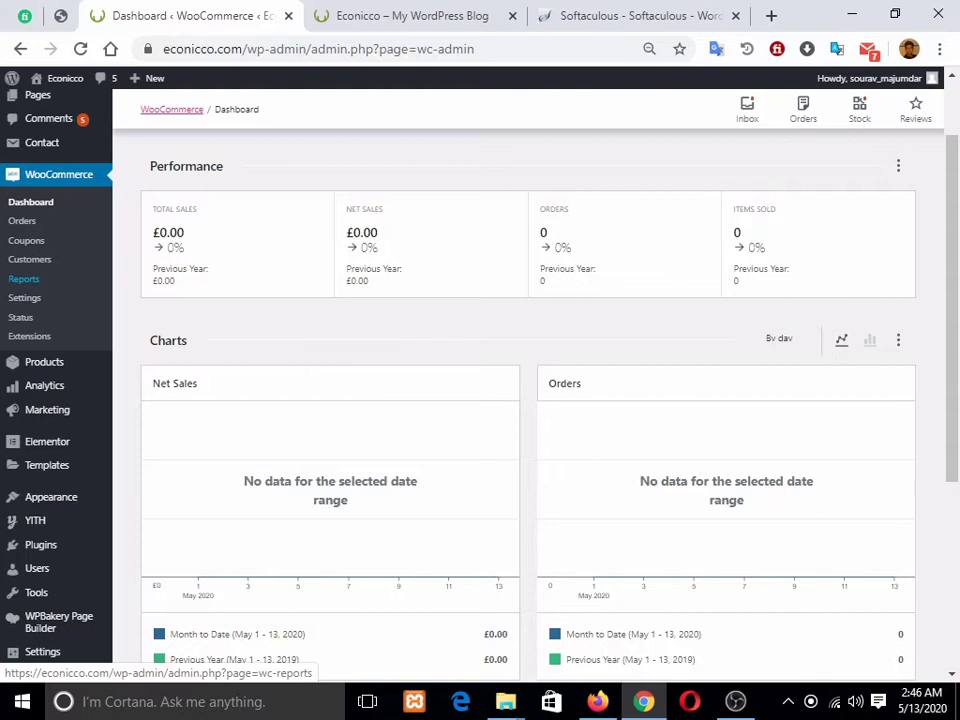
# Step: Open WooCommerce > Settings and review the General options, currently in Pound sterling
pyautogui.click(24, 279)
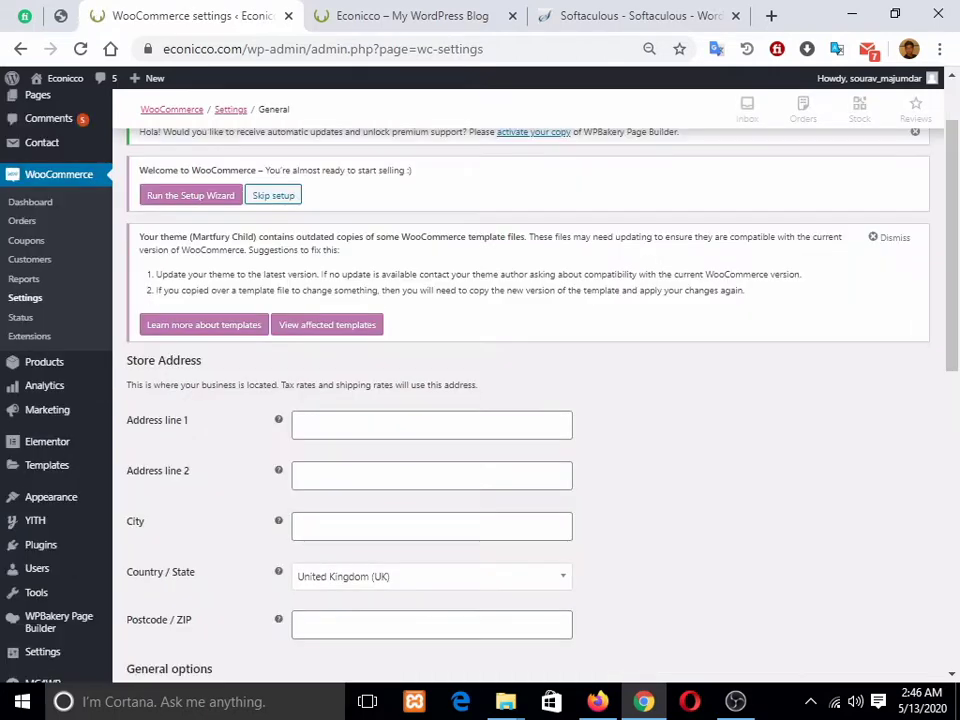
pyautogui.scroll(-4, 560, 321)
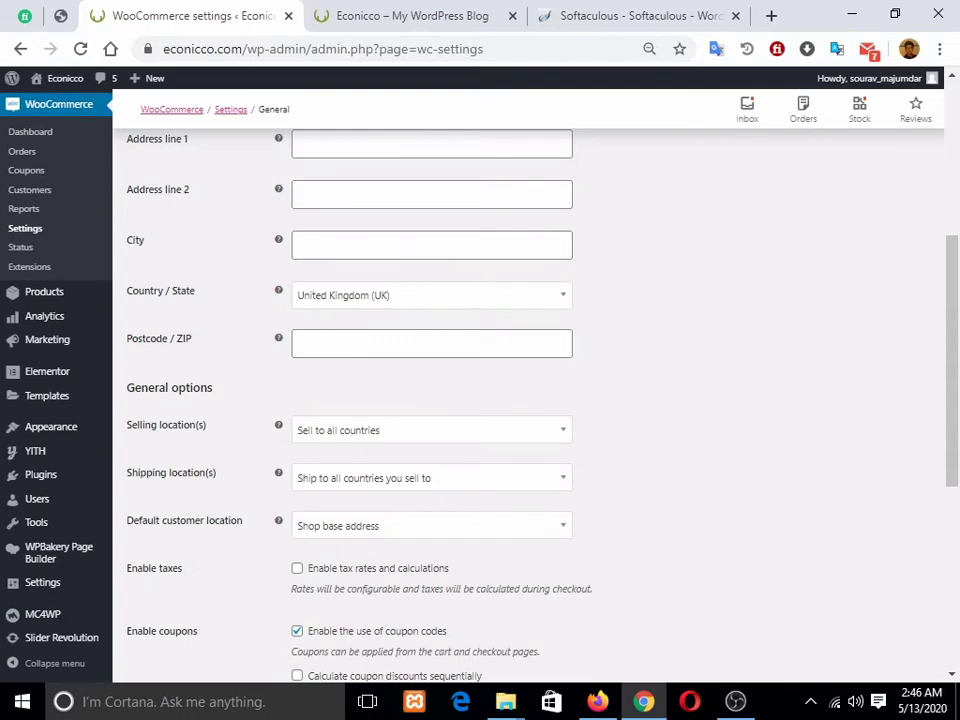
pyautogui.scroll(-2, 400, 305)
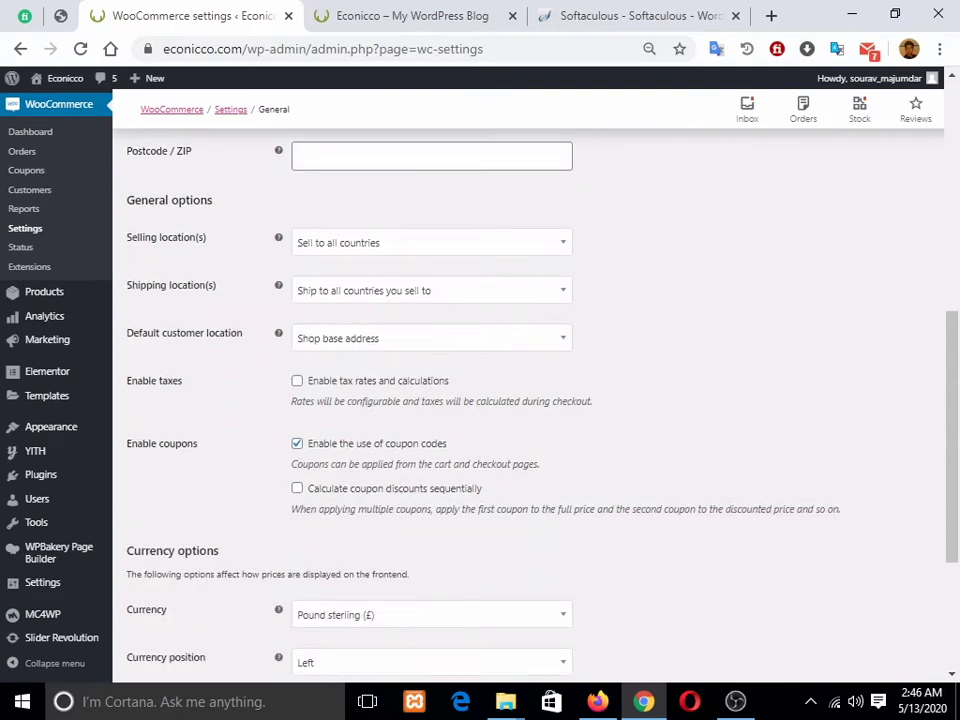
pyautogui.scroll(-2, 530, 400)
pyautogui.scroll(7, 530, 400)
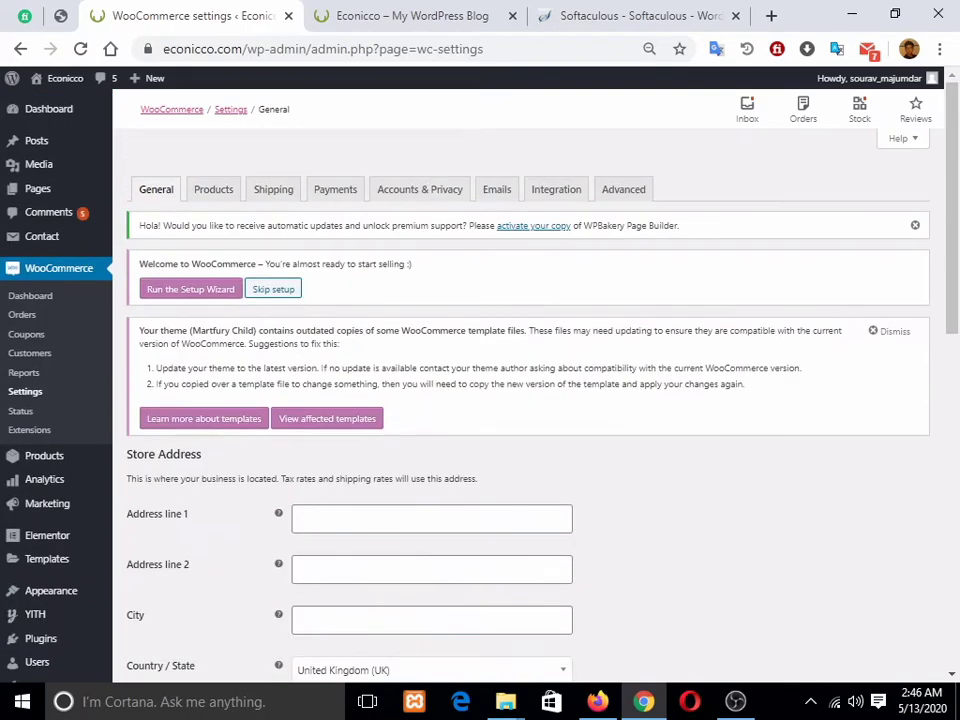
pyautogui.scroll(-3, 530, 400)
pyautogui.scroll(3, 530, 400)
# Step: Check All Pages in a new tab for the Checkout and My account pages, then return to settings
pyautogui.keyDown('ctrl'); pyautogui.click(38, 188); pyautogui.keyUp('ctrl')
pyautogui.click(304, 16)
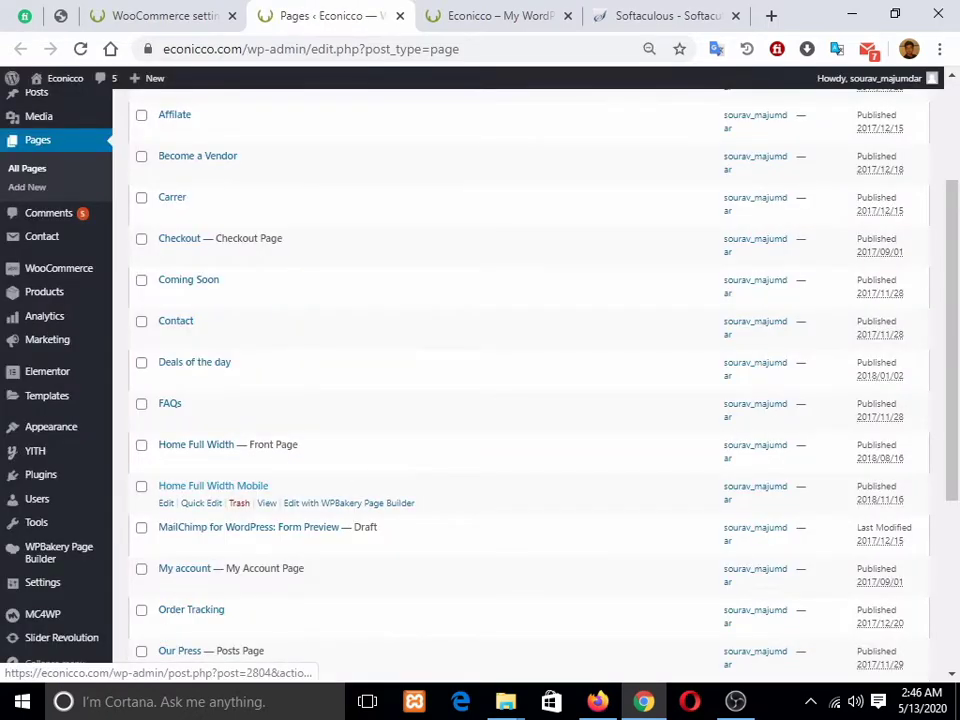
pyautogui.scroll(-3, 400, 520)
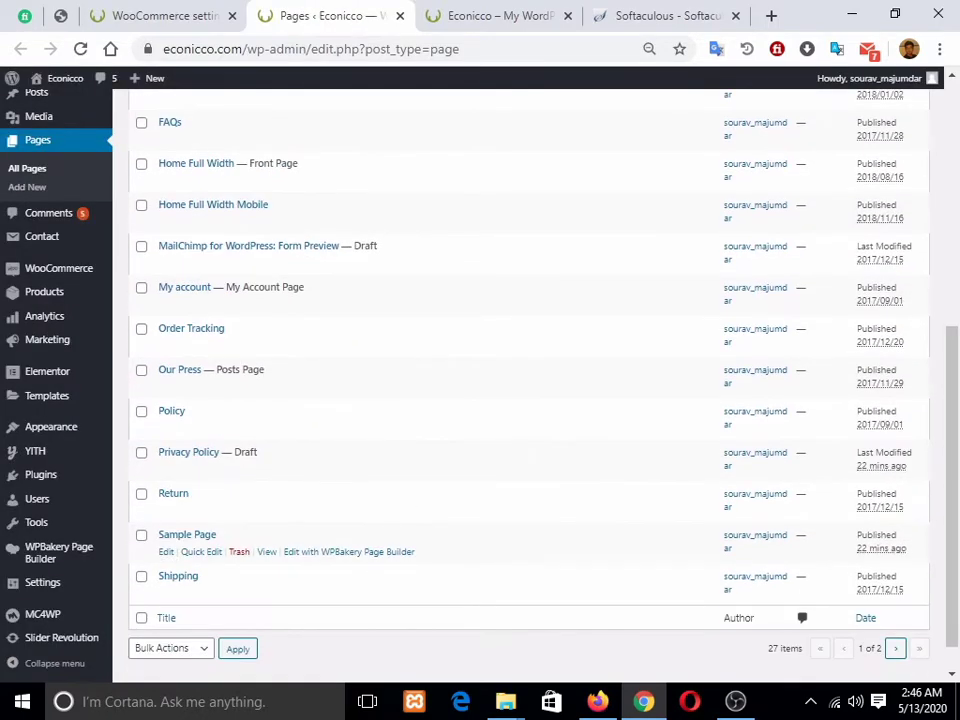
pyautogui.scroll(2, 400, 520)
pyautogui.scroll(2, 400, 450)
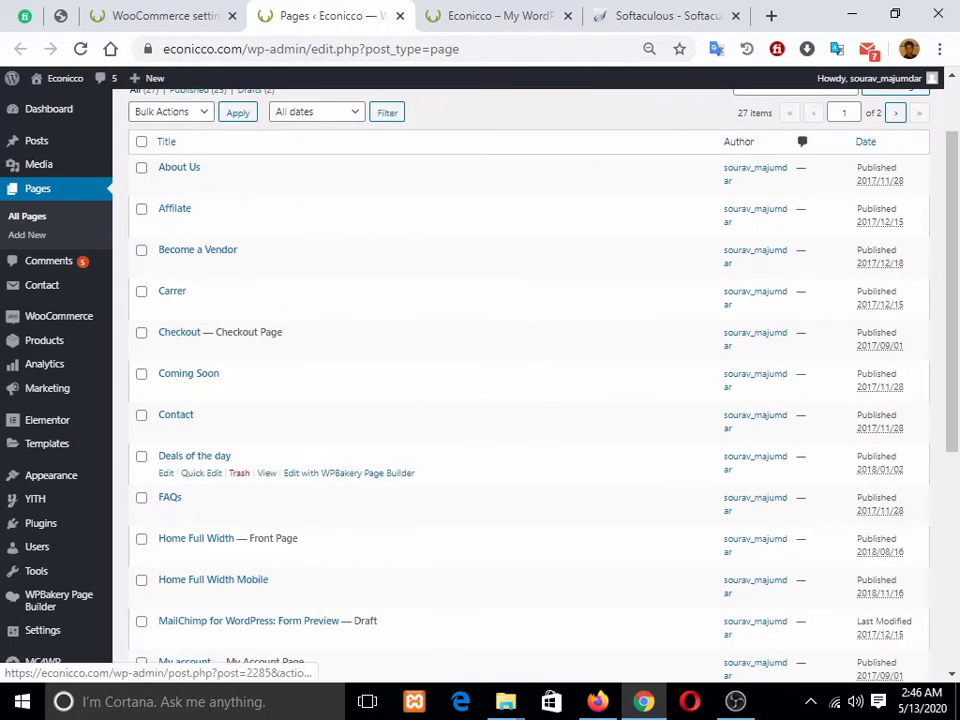
pyautogui.scroll(1, 400, 430)
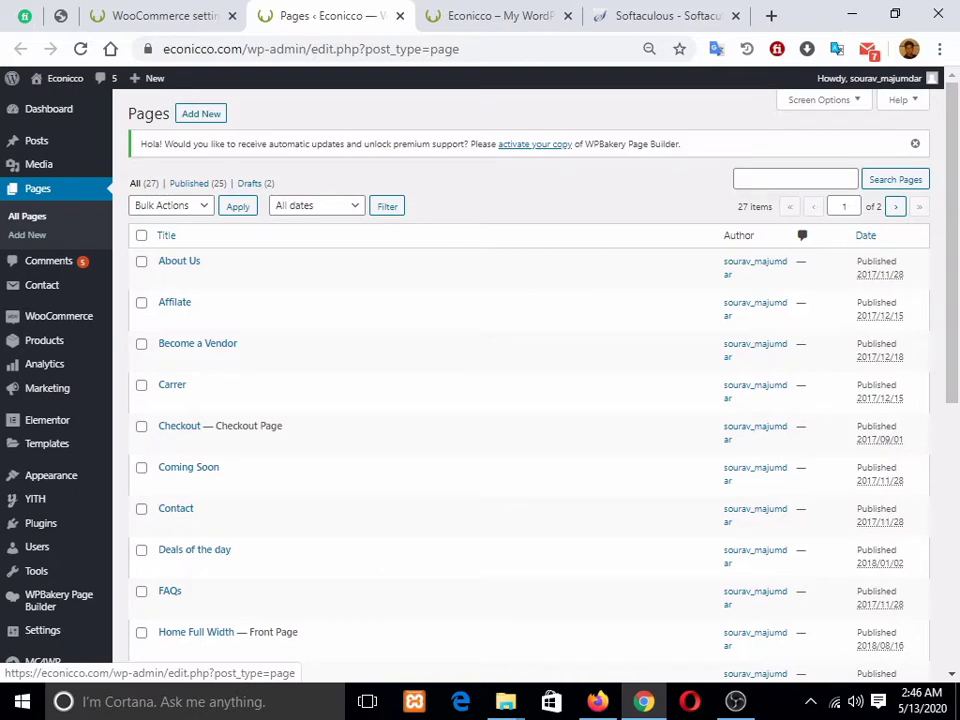
pyautogui.click(140, 16)
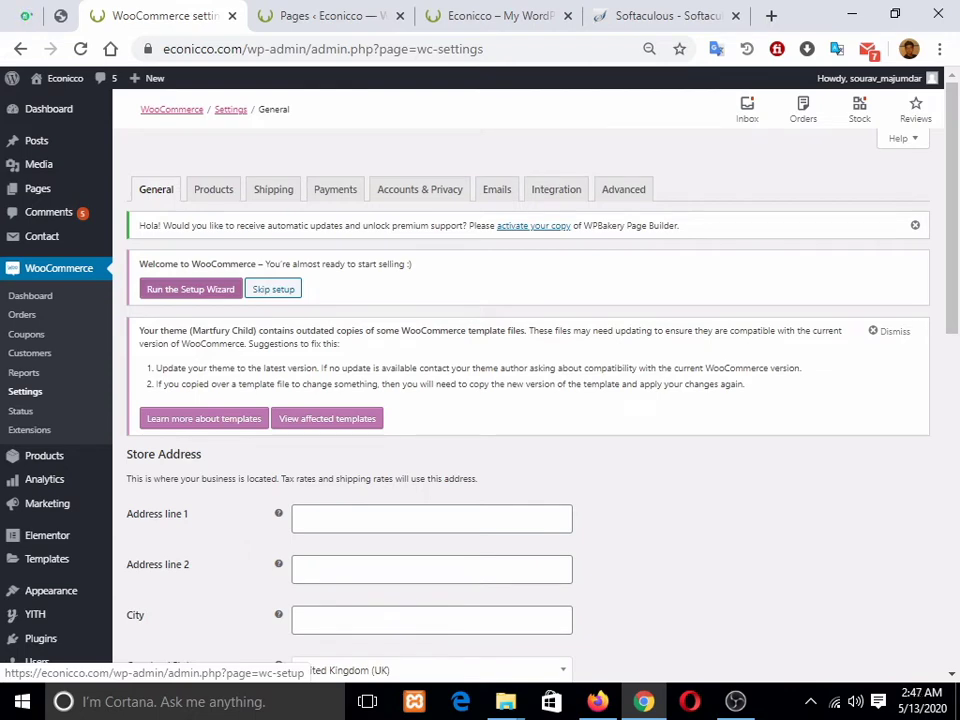
# Step: Enter kalyani in the store address and move through the address fields to Country / State
pyautogui.scroll(-2, 220, 285)
pyautogui.click(400, 331)
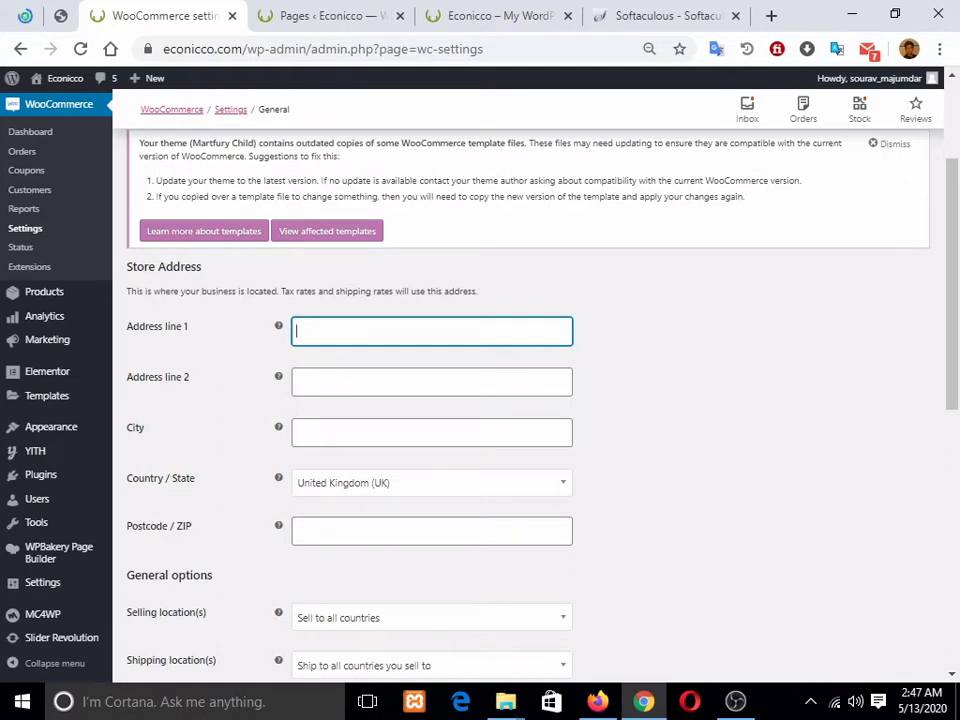
pyautogui.write('kalyani')
pyautogui.press('Tab')
pyautogui.scroll(-3, 530, 400)
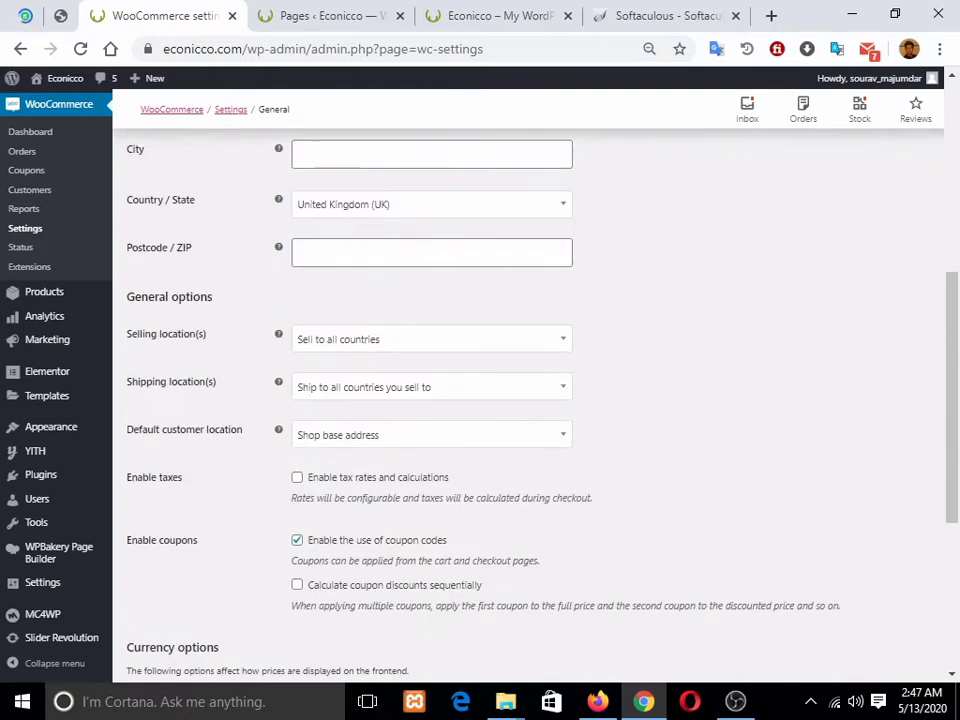
pyautogui.press('Tab')
pyautogui.scroll(4, 530, 400)
pyautogui.write('kalyani')
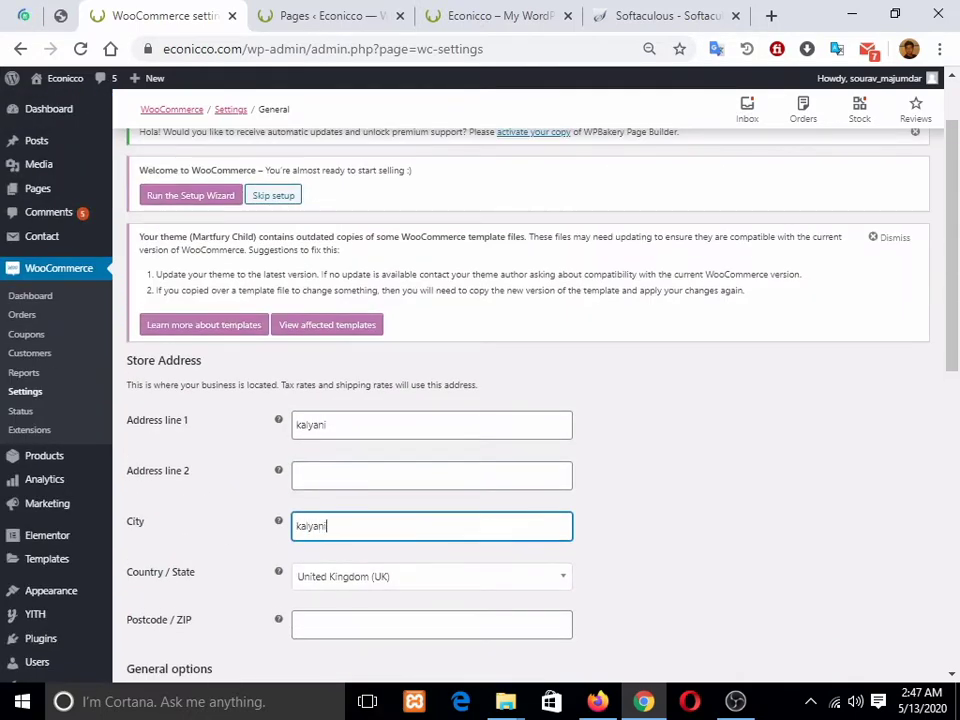
pyautogui.press('Tab')
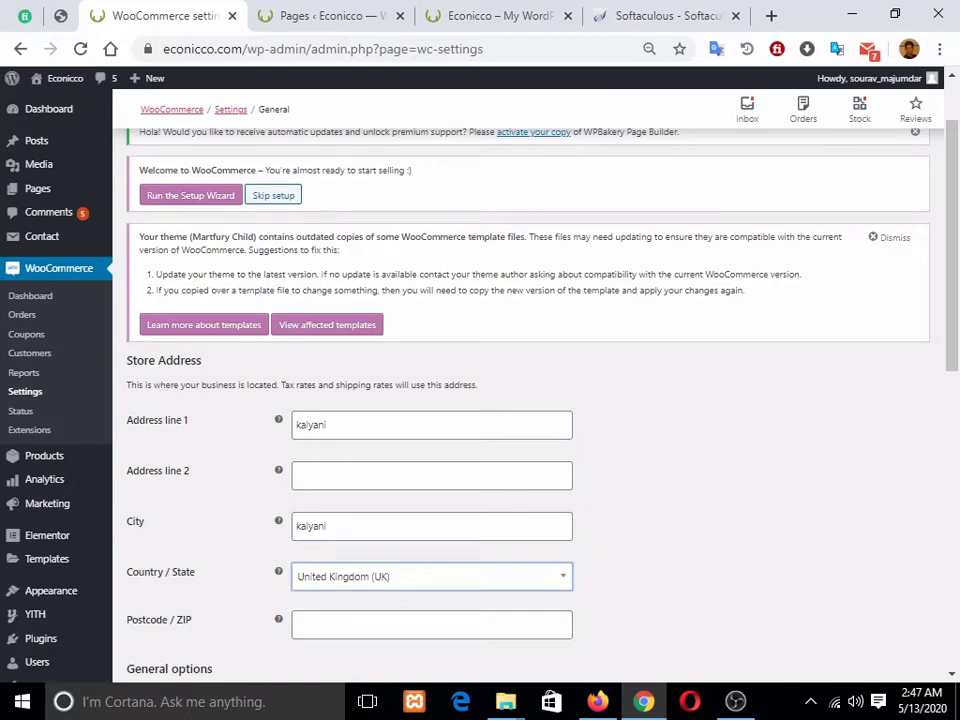
pyautogui.scroll(-3, 530, 400)
# Step: Set Country / State to India — West Bengal and Postcode / ZIP to 741235
pyautogui.click(432, 295)
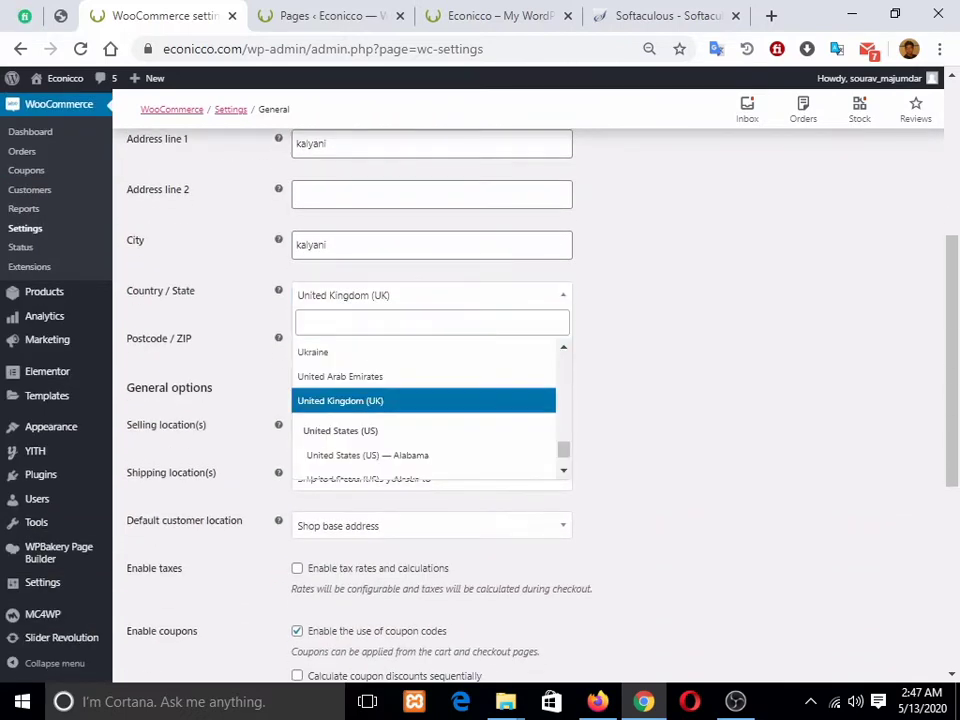
pyautogui.write('indi')
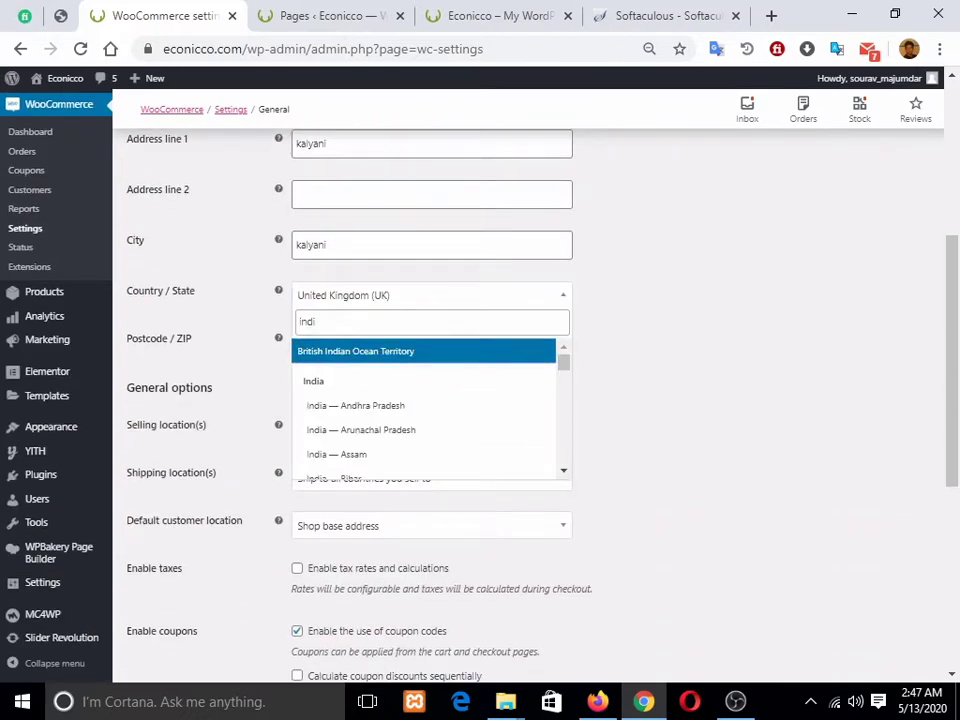
pyautogui.press('Down')
pyautogui.press('Down')
pyautogui.press('Down')
pyautogui.press('Down')
pyautogui.press('Down')
pyautogui.press('Down')
pyautogui.press('Down')
pyautogui.press('Down')
pyautogui.press('Down')
pyautogui.press('Down')
pyautogui.press('Down')
pyautogui.press('Down')
pyautogui.press('Down')
pyautogui.press('Down')
pyautogui.press('Down')
pyautogui.press('Down')
pyautogui.press('Down')
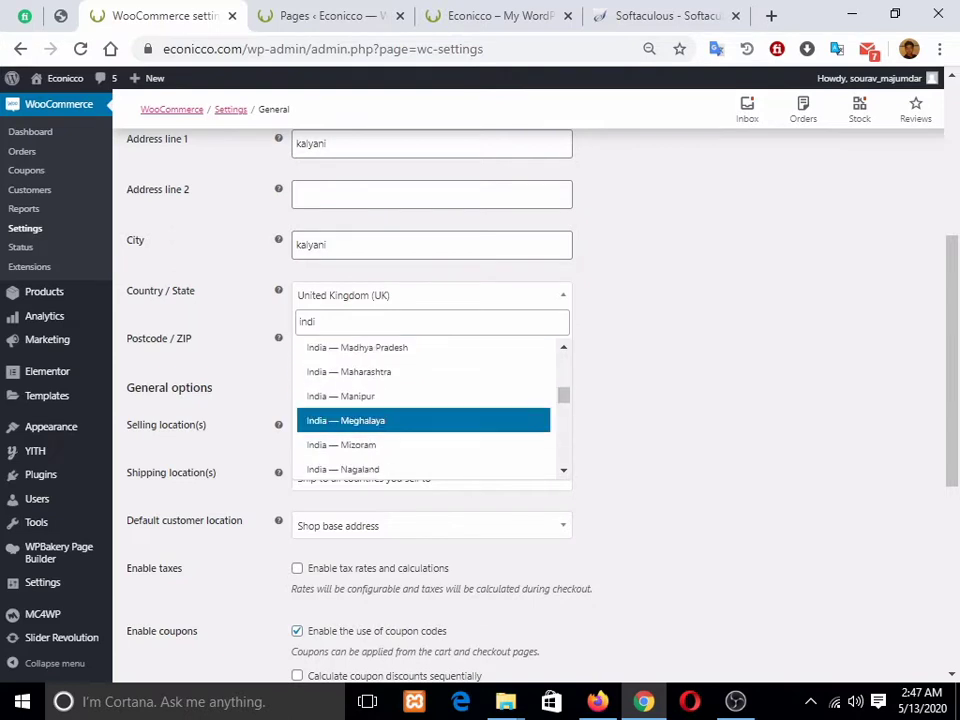
pyautogui.press('Down')
pyautogui.press('Down')
pyautogui.press('Down')
pyautogui.press('Down')
pyautogui.press('Down')
pyautogui.press('Down')
pyautogui.press('Down')
pyautogui.press('Down')
pyautogui.press('Down')
pyautogui.press('Down')
pyautogui.press('Down')
pyautogui.press('Down')
pyautogui.press('Down')
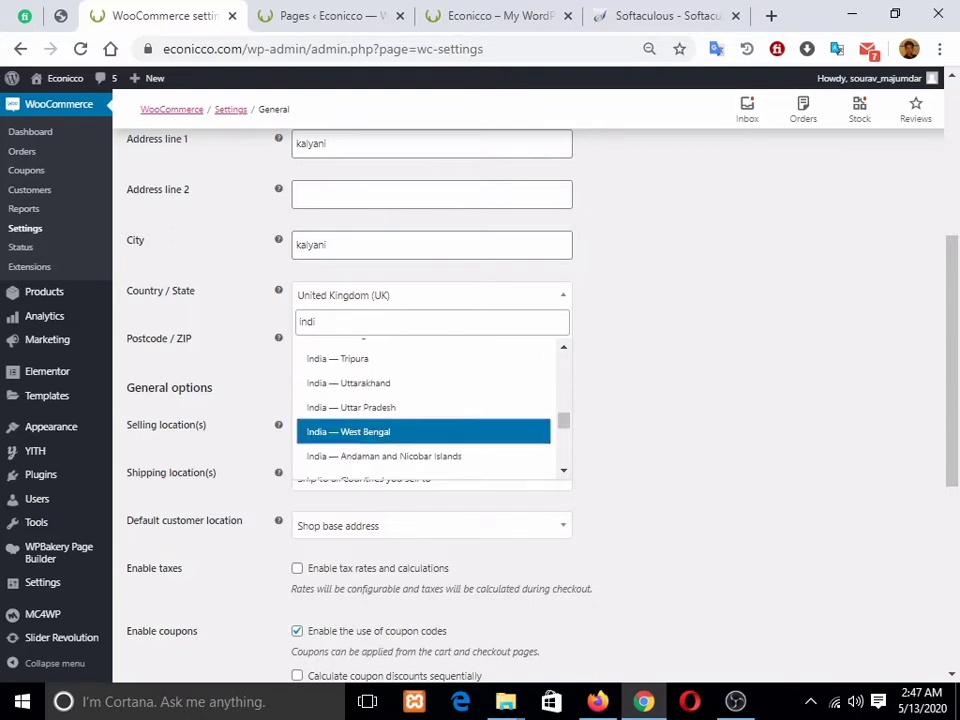
pyautogui.press('Return')
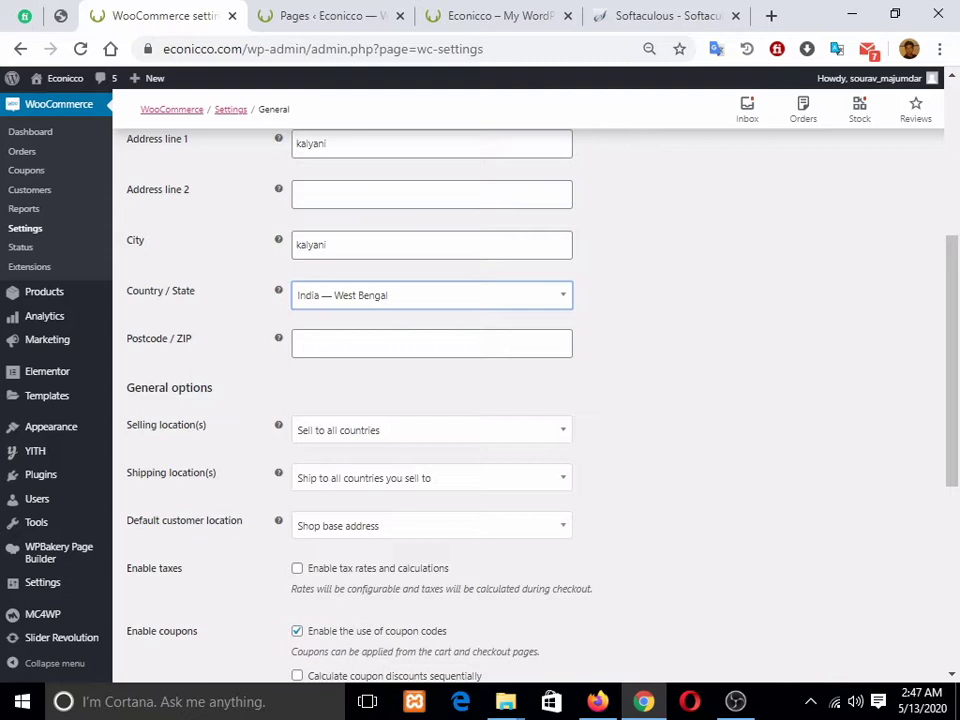
pyautogui.press('Tab')
pyautogui.write('7')
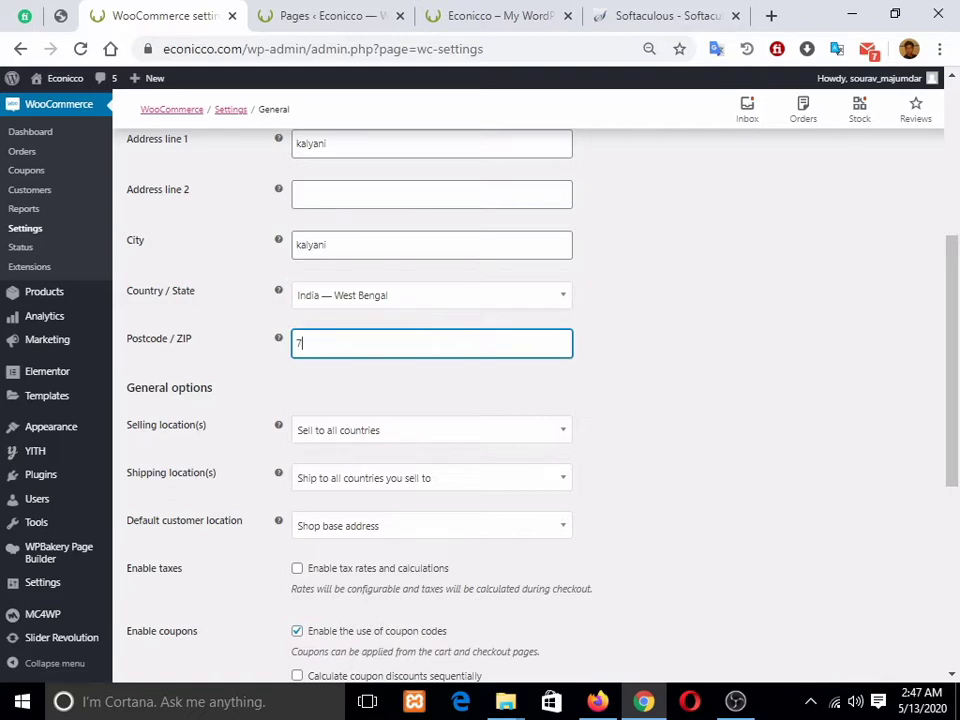
pyautogui.write('41235')
pyautogui.scroll(-1, 530, 400)
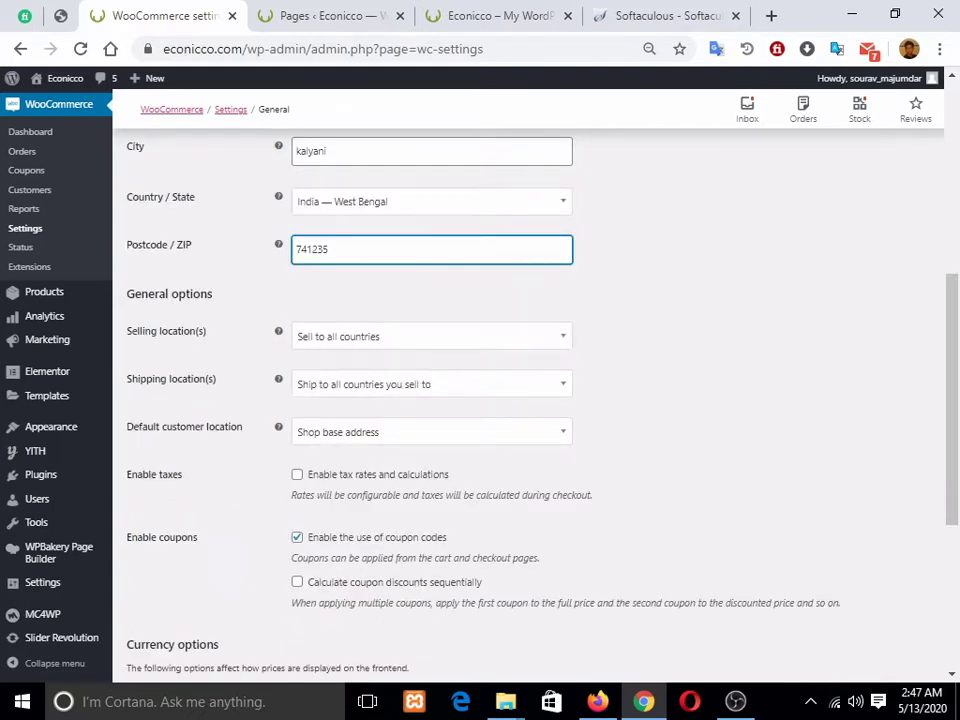
# Step: Set Selling location(s) to 'Sell to specific countries' with India as the only country
pyautogui.click(465, 336)
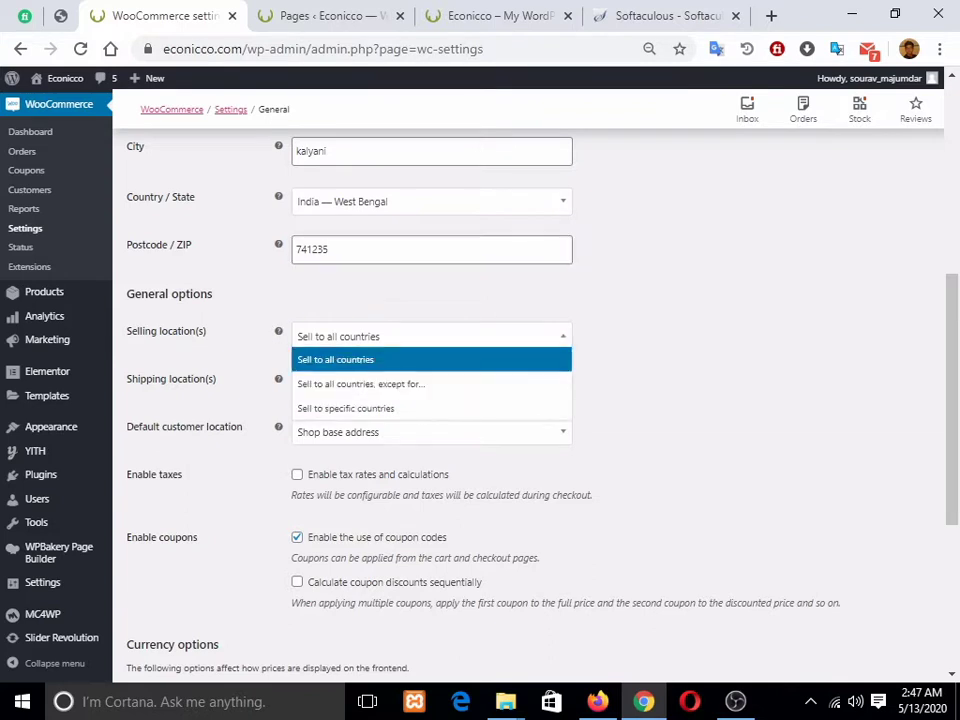
pyautogui.press('Down')
pyautogui.press('Down')
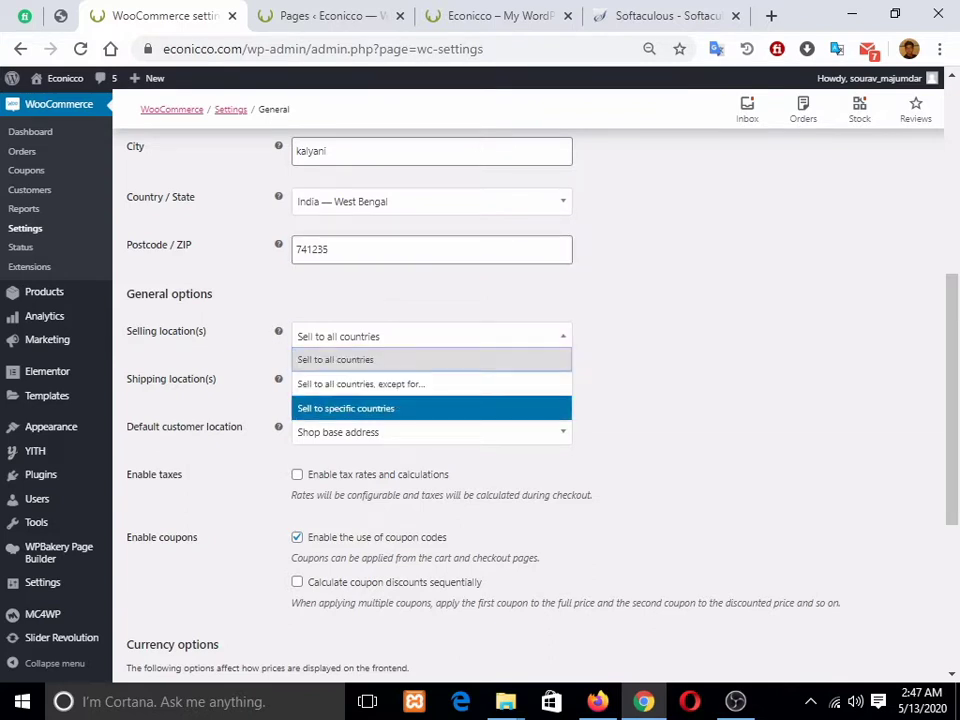
pyautogui.press('Return')
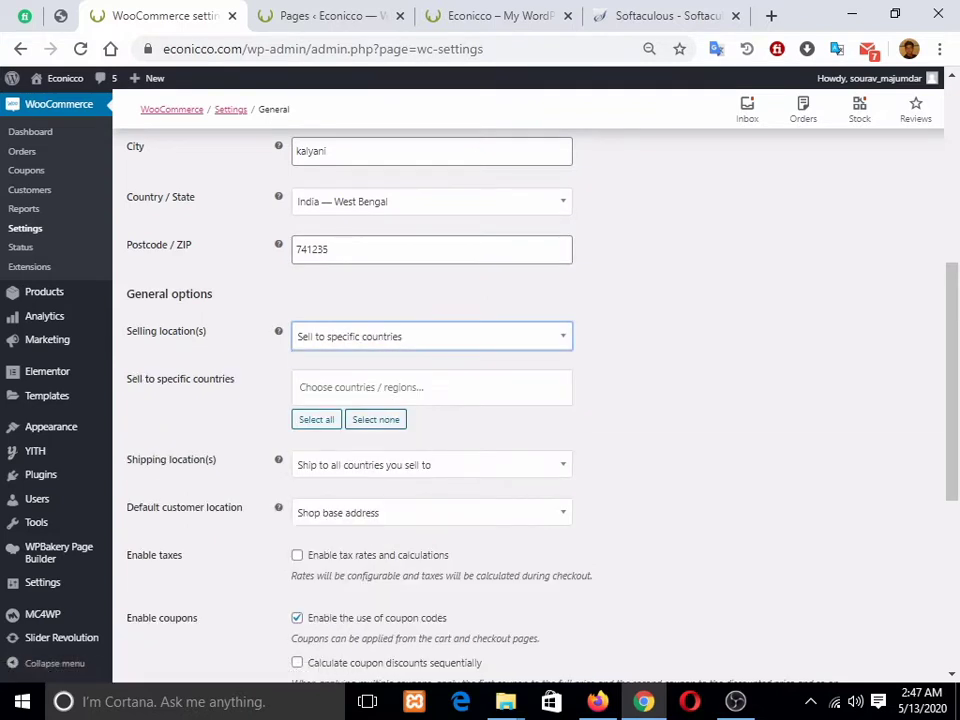
pyautogui.click(432, 387)
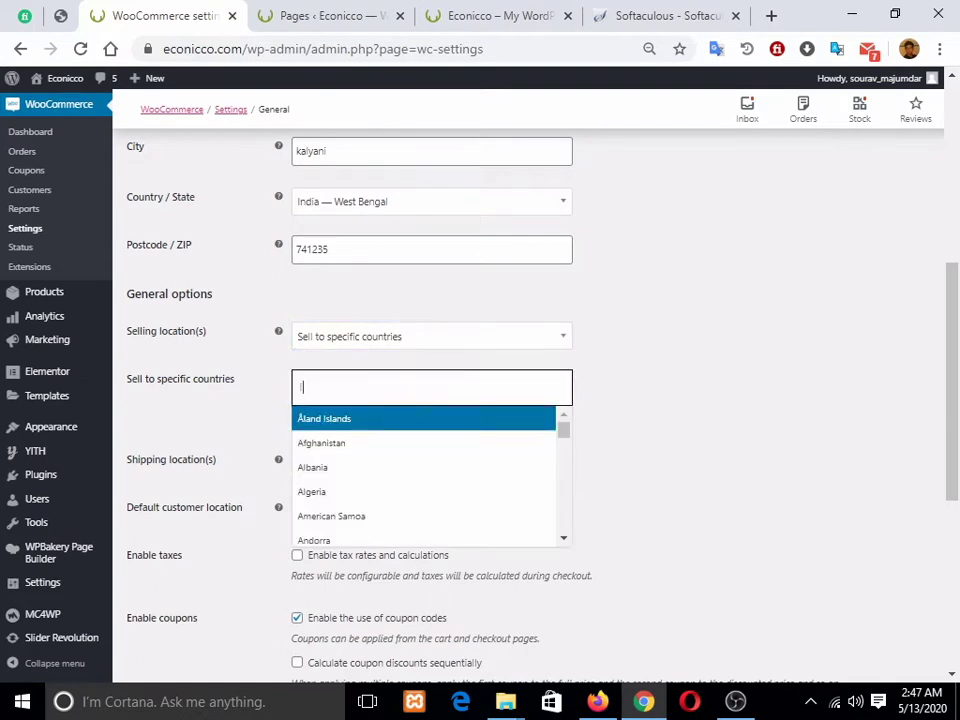
pyautogui.write('india')
pyautogui.press('Down')
pyautogui.press('Return')
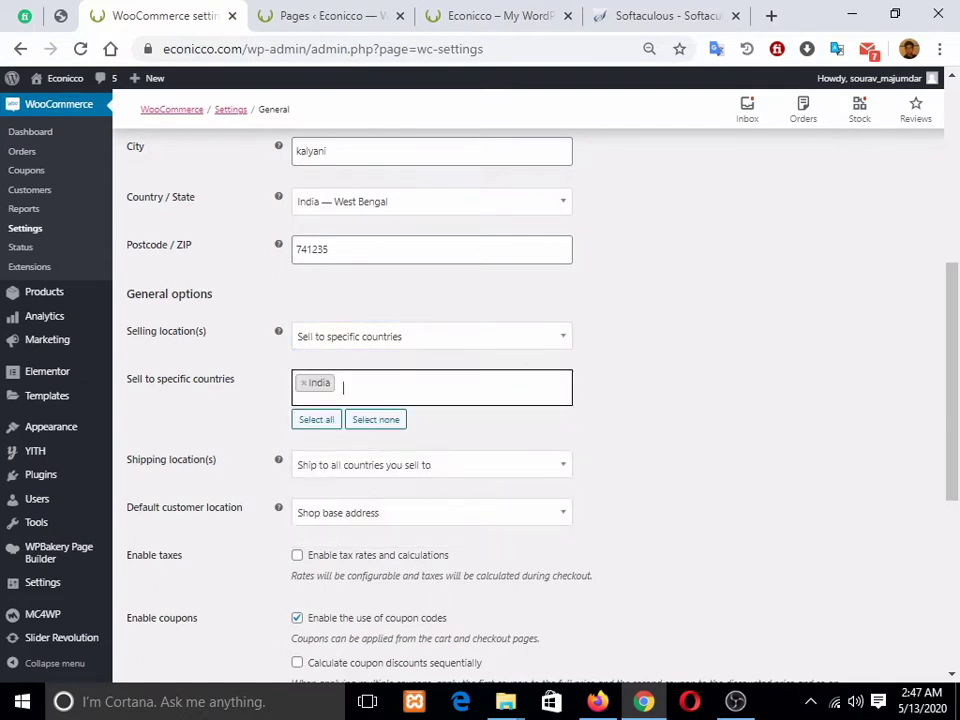
pyautogui.scroll(-2, 530, 400)
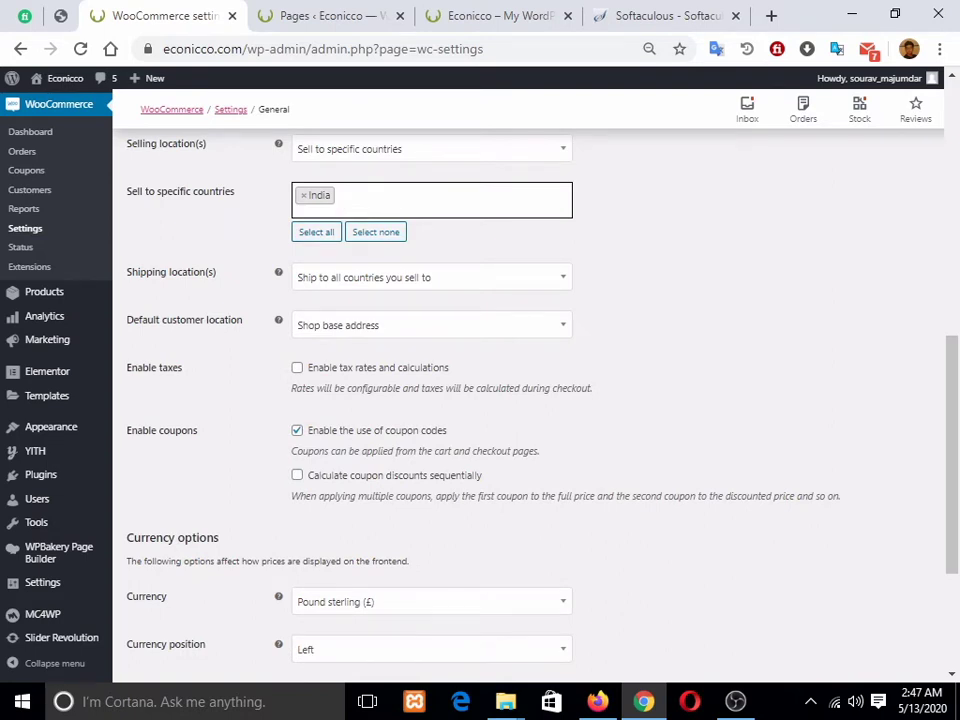
# Step: Keep Shipping location(s) as 'Ship to all countries you sell to'
pyautogui.click(432, 277)
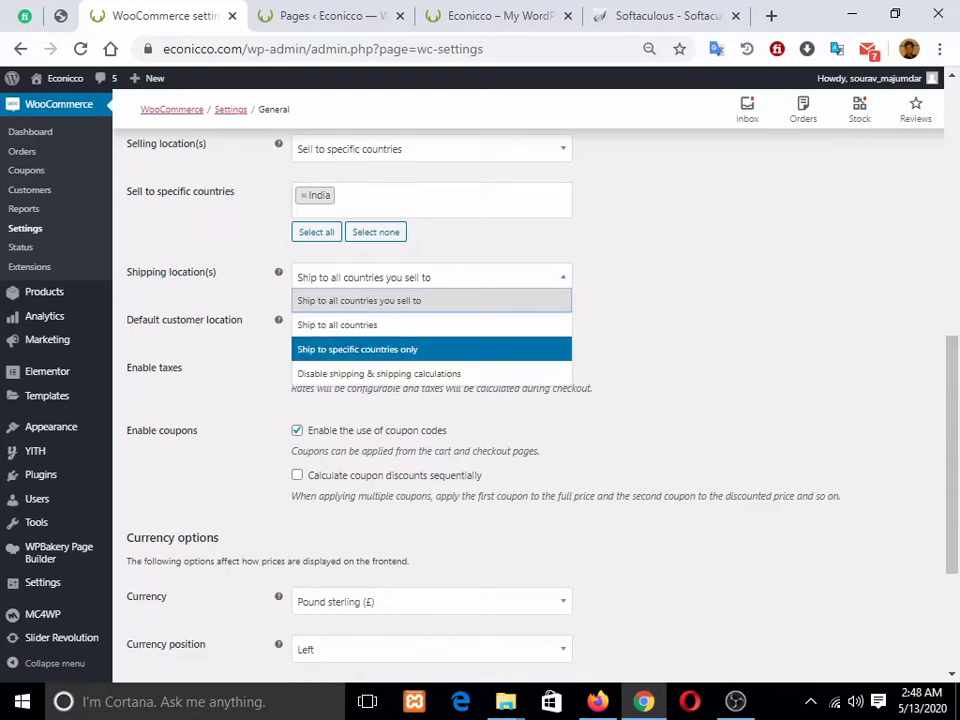
pyautogui.click(400, 301)
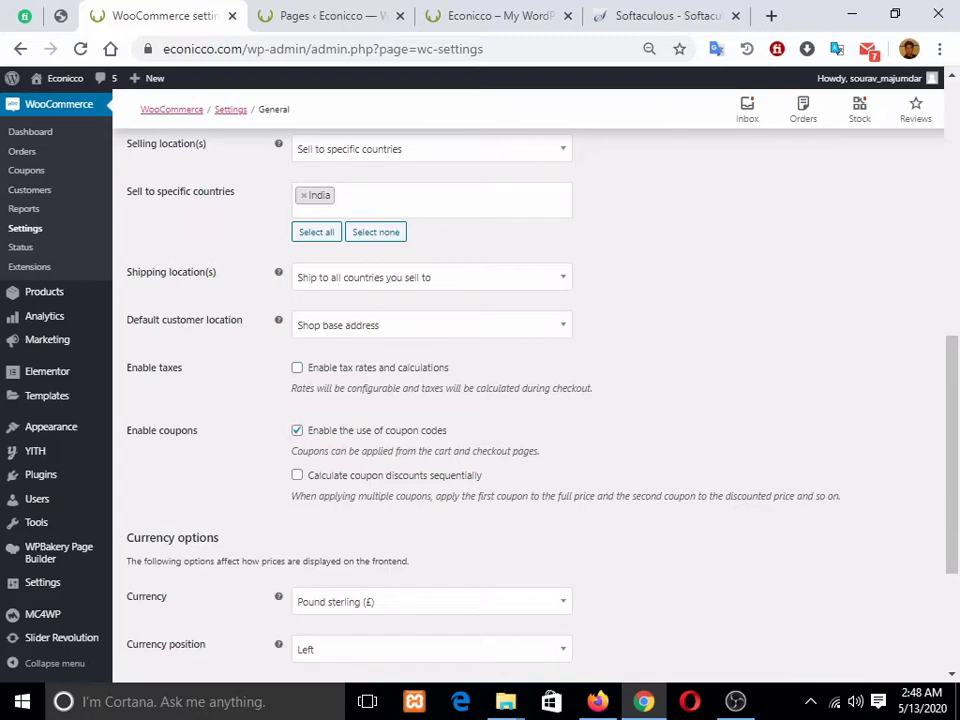
pyautogui.scroll(-1, 530, 400)
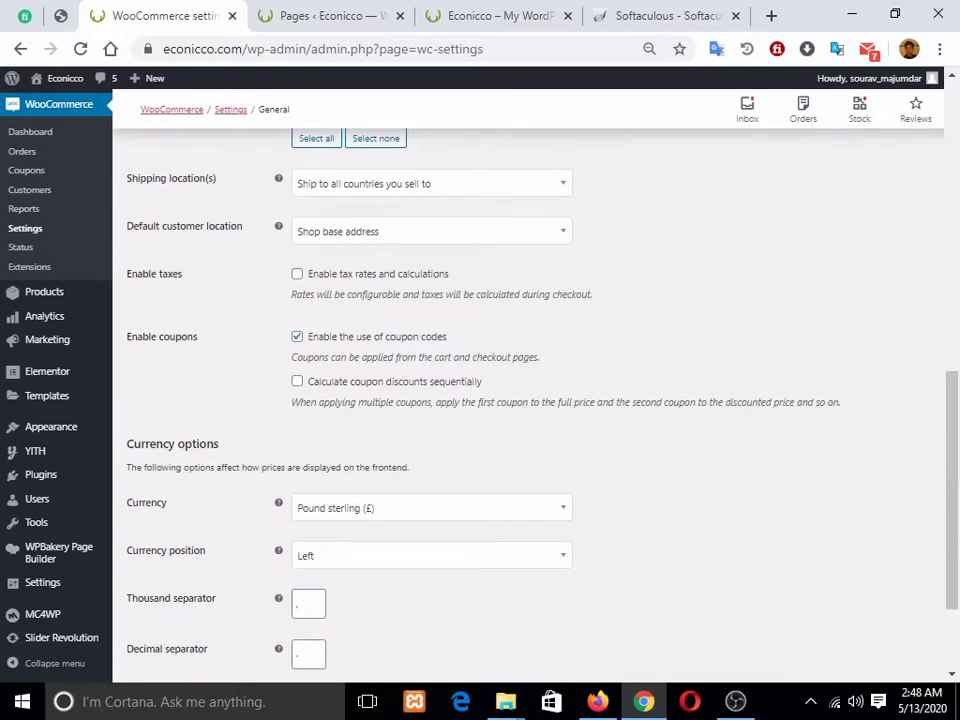
pyautogui.scroll(8, 530, 400)
pyautogui.scroll(-5, 530, 400)
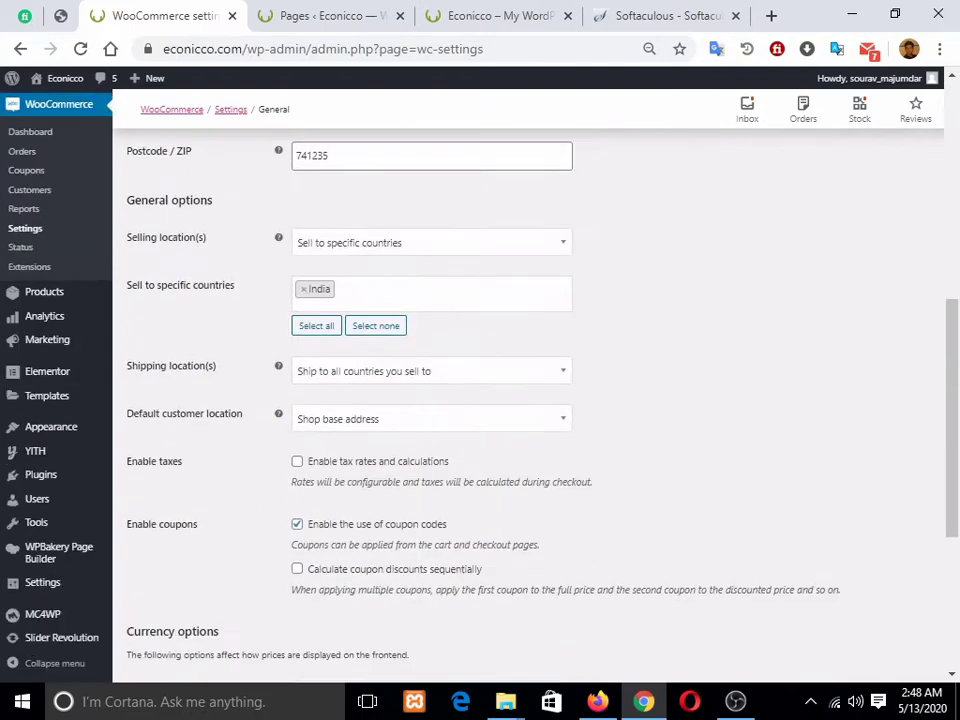
pyautogui.scroll(5, 213, 189)
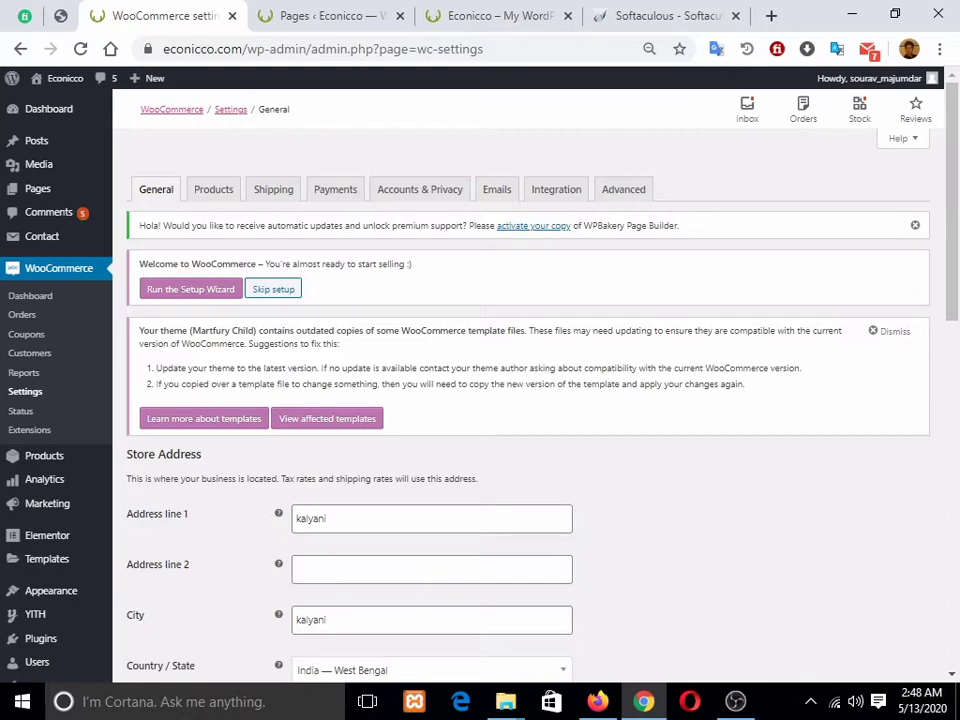
pyautogui.scroll(-5, 480, 400)
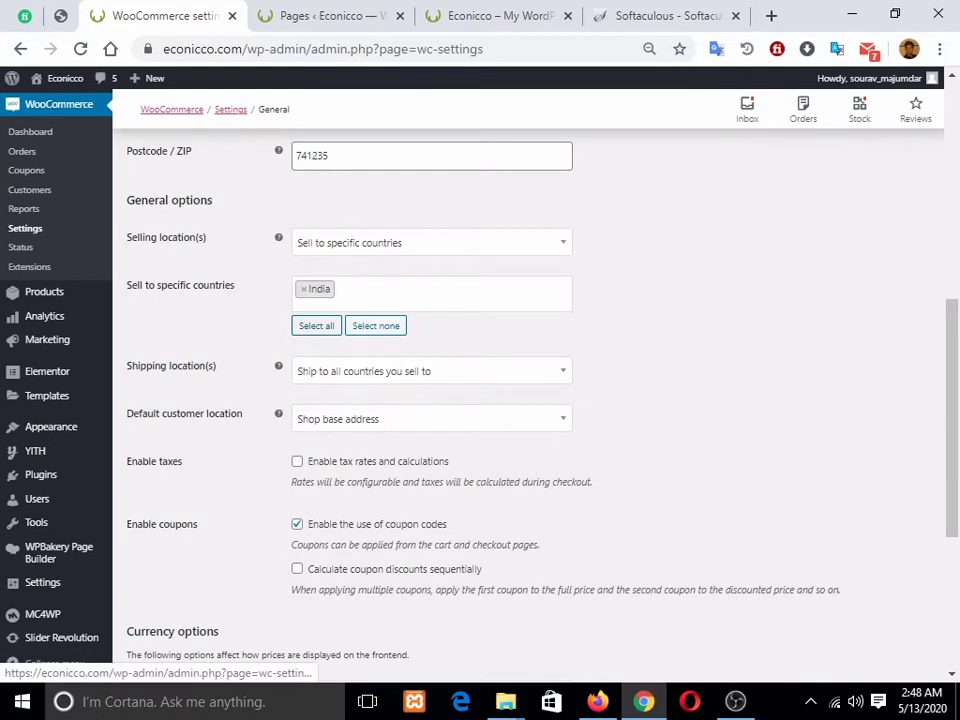
# Step: Enable tax rates and calculations, set currency to Indian rupee (₹), and save General settings
pyautogui.click(297, 461)
pyautogui.scroll(-1, 297, 461)
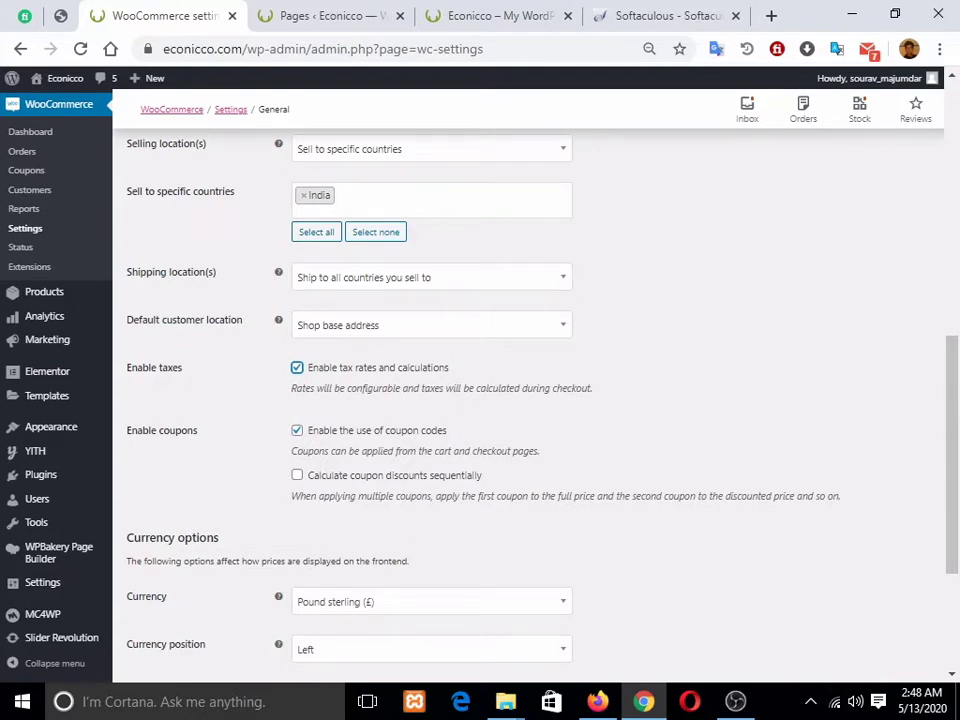
pyautogui.scroll(-3, 431, 362)
pyautogui.click(431, 362)
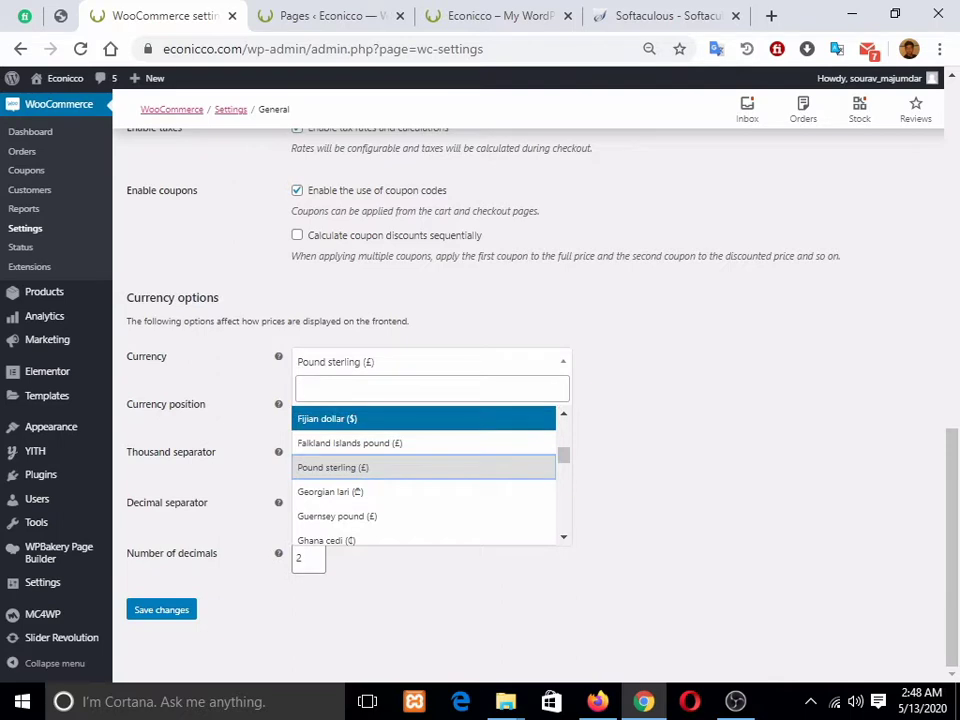
pyautogui.write('india')
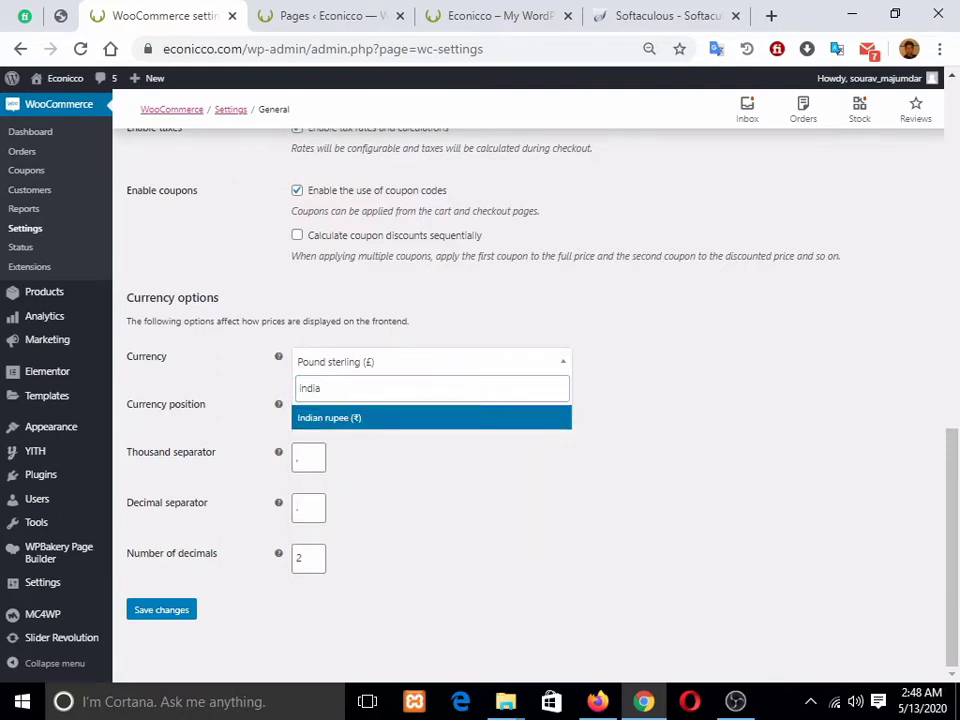
pyautogui.press('Return')
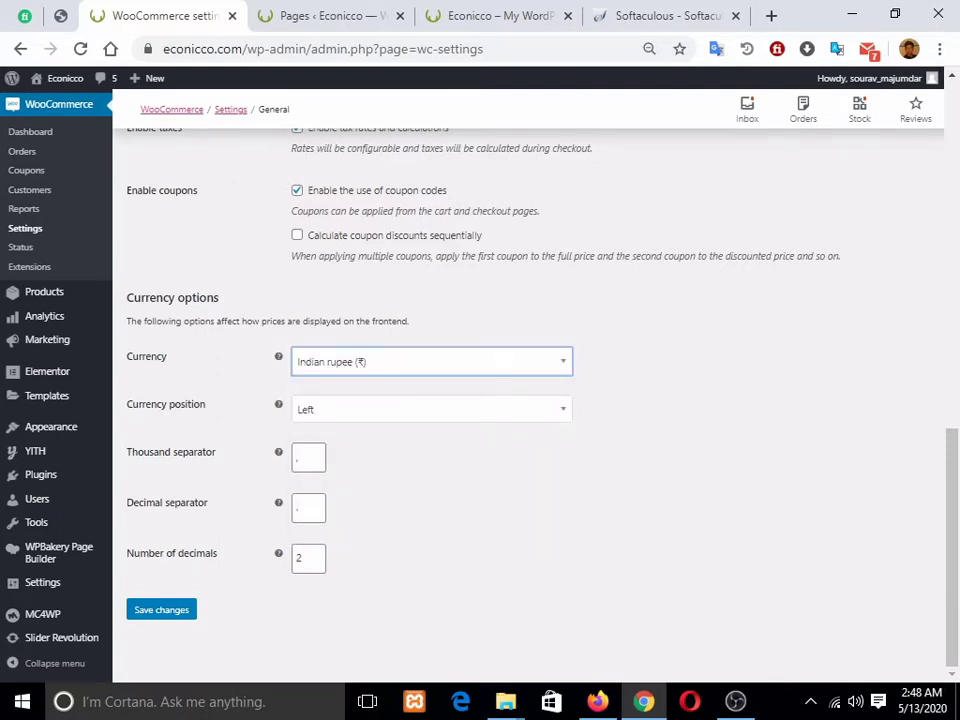
pyautogui.click(161, 609)
pyautogui.scroll(4, 528, 400)
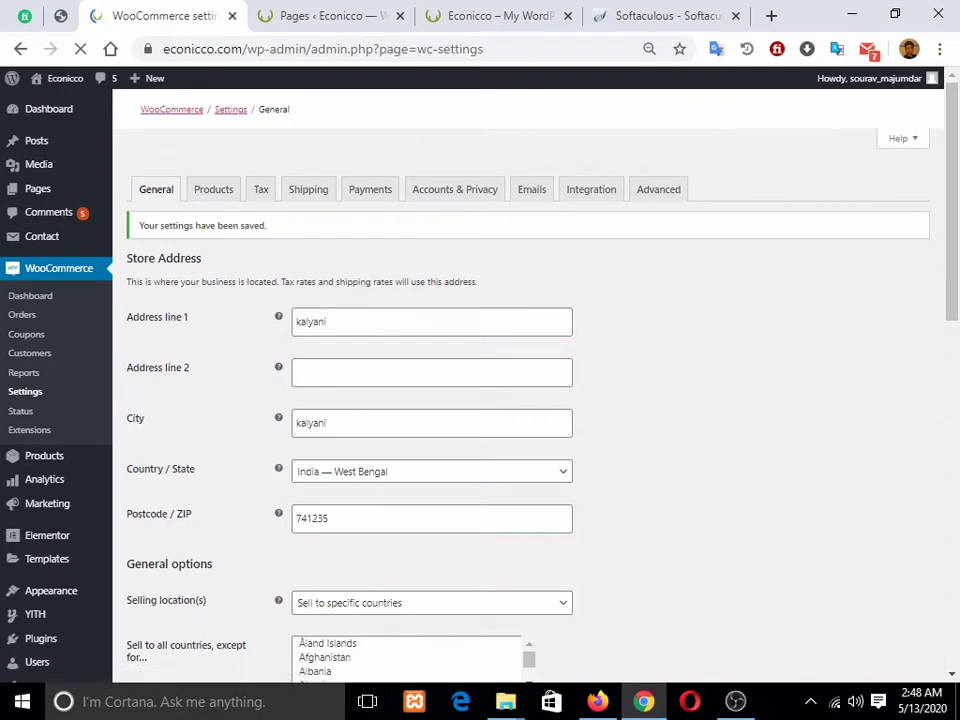
# Step: View the Products settings, reload the live storefront, then return to WooCommerce settings
pyautogui.click(213, 190)
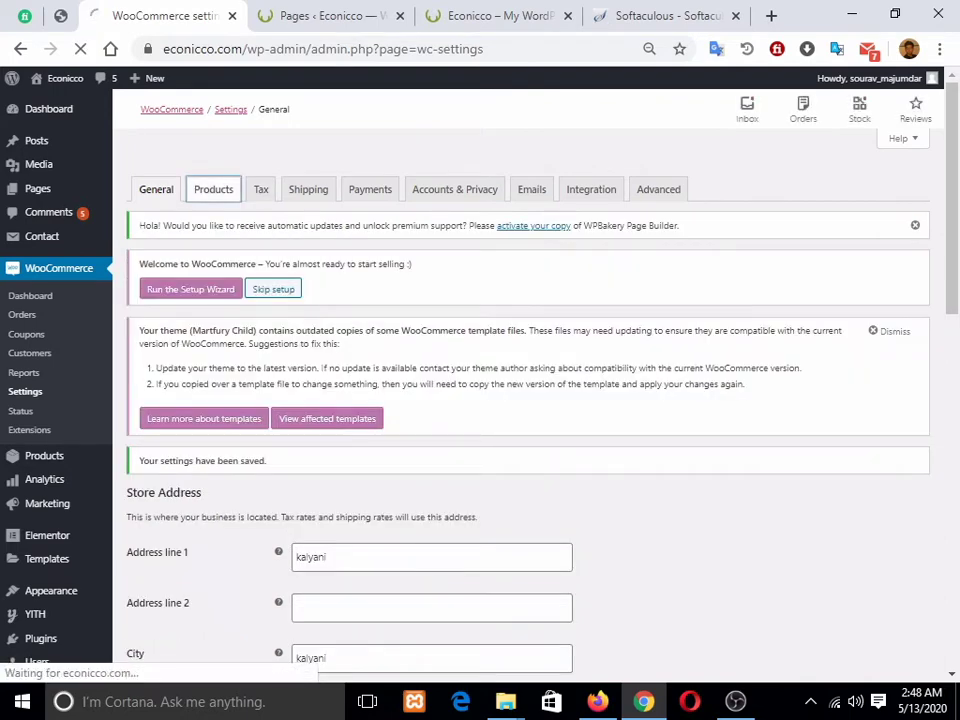
pyautogui.scroll(-4, 530, 400)
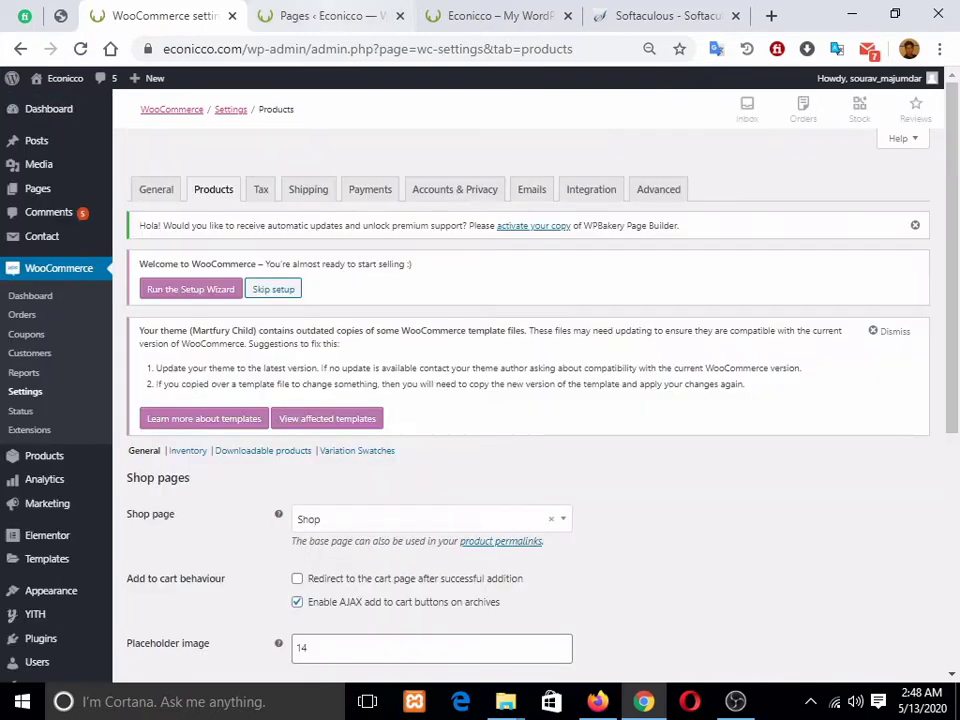
pyautogui.click(330, 16)
pyautogui.click(498, 16)
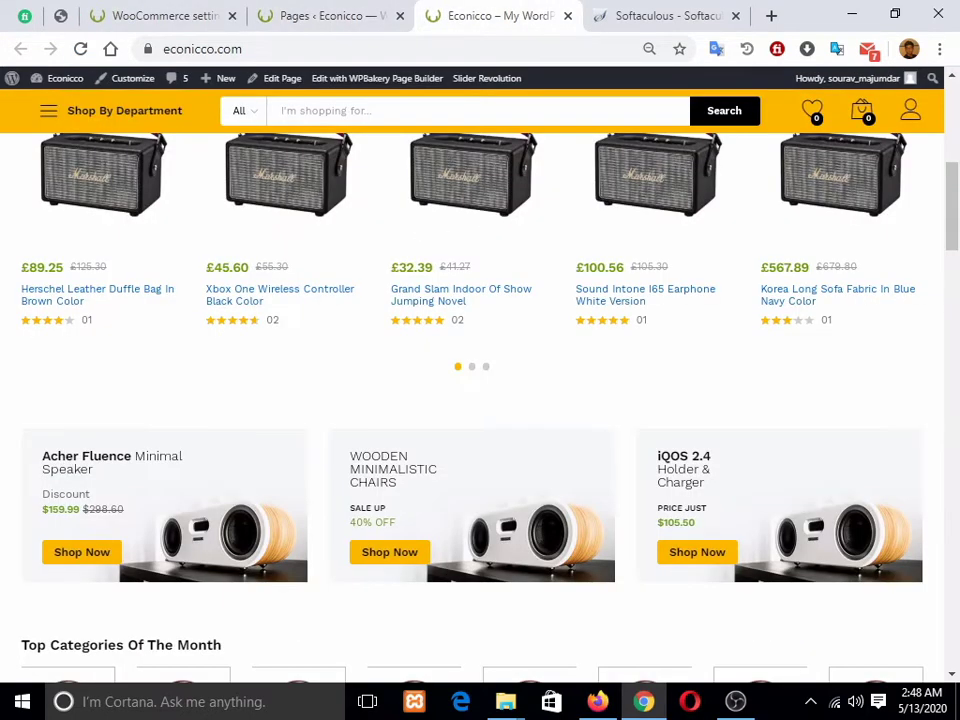
pyautogui.press('F5')
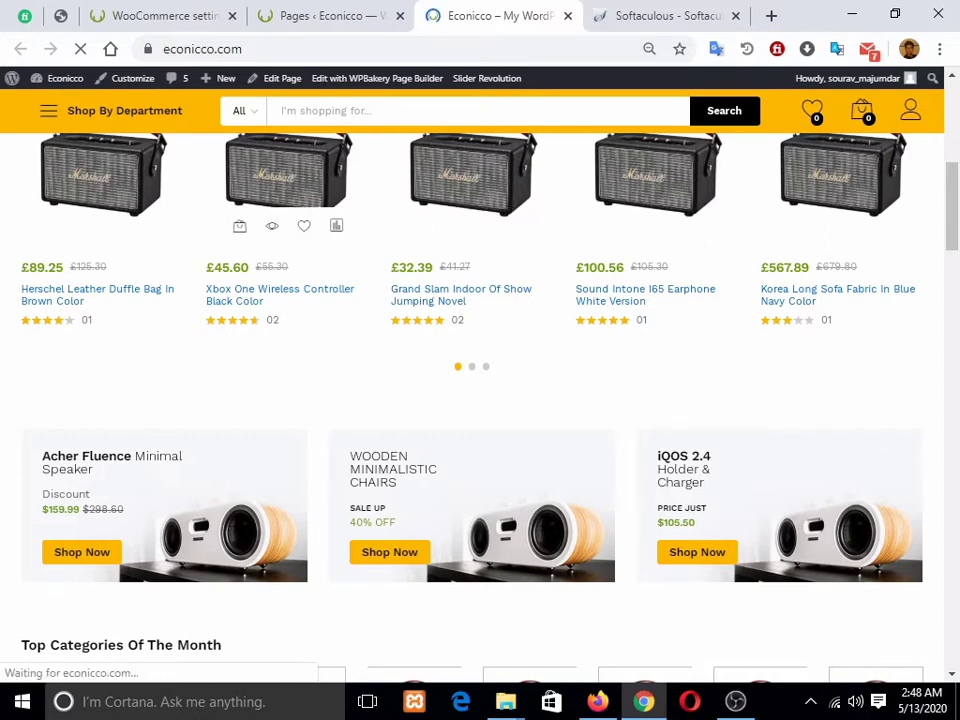
pyautogui.click(165, 16)
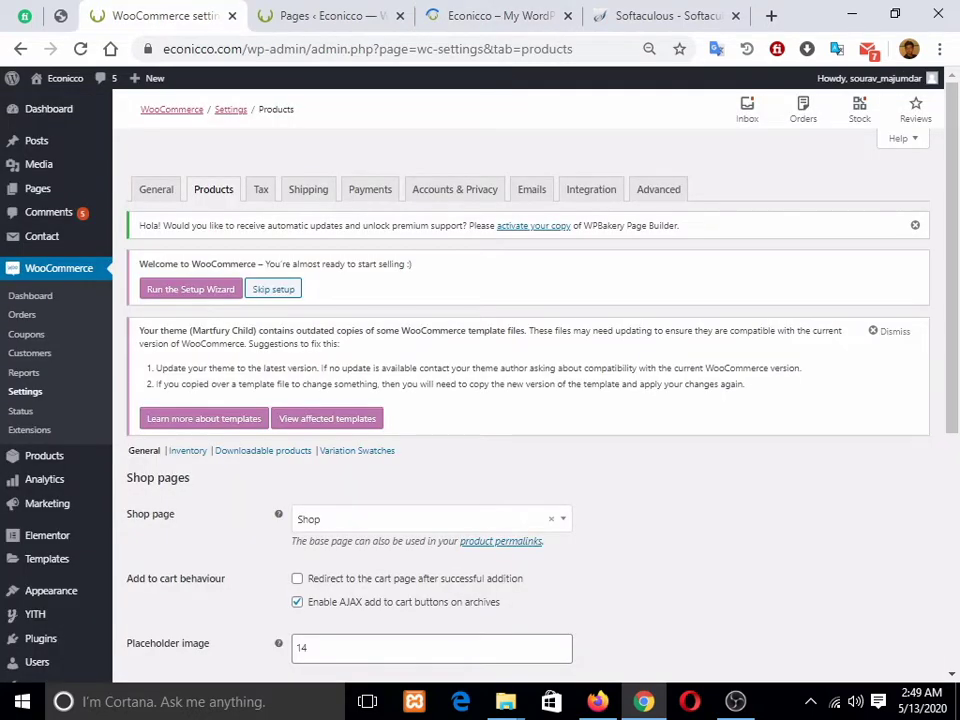
# Step: Show the Tax settings and select the Reduced and Zero rate additional tax class names
pyautogui.scroll(-4, 530, 400)
pyautogui.scroll(4, 530, 400)
pyautogui.click(260, 189)
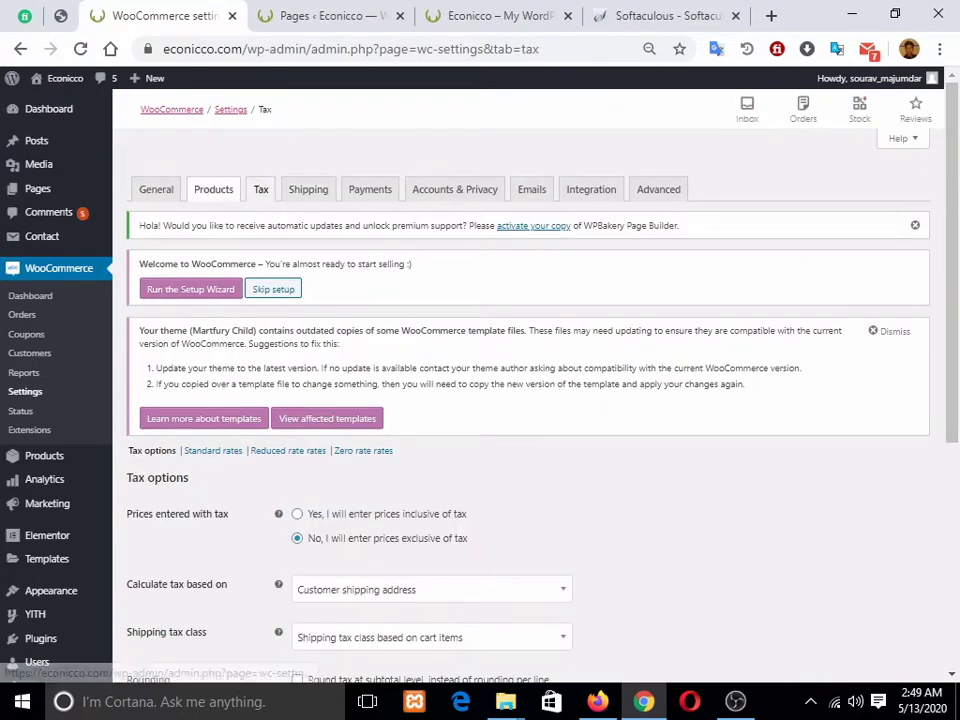
pyautogui.scroll(-3, 530, 400)
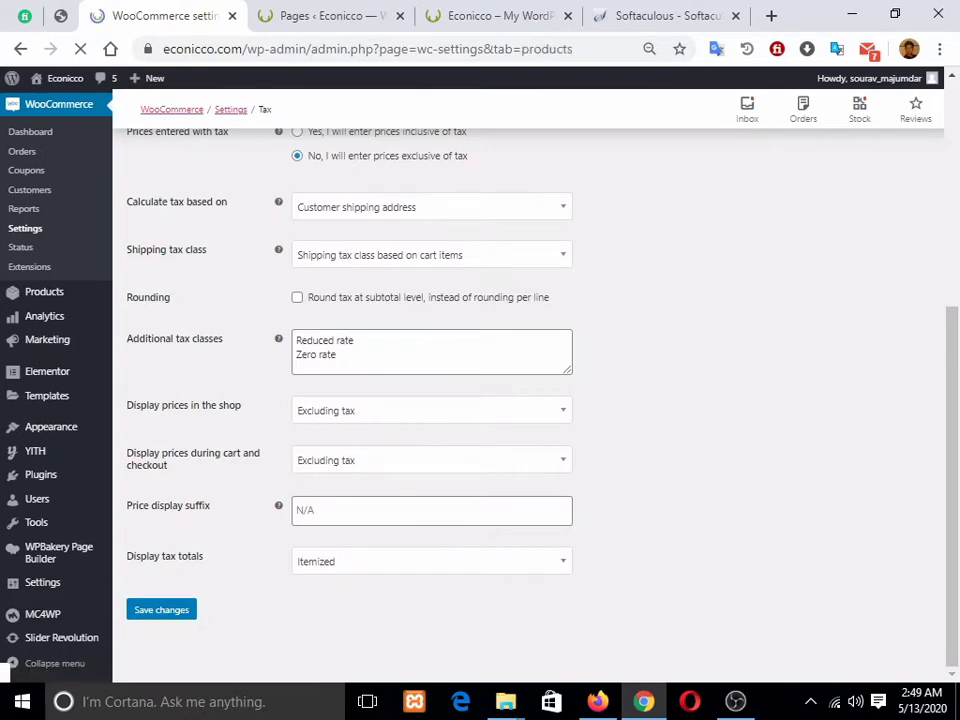
pyautogui.scroll(-4, 530, 400)
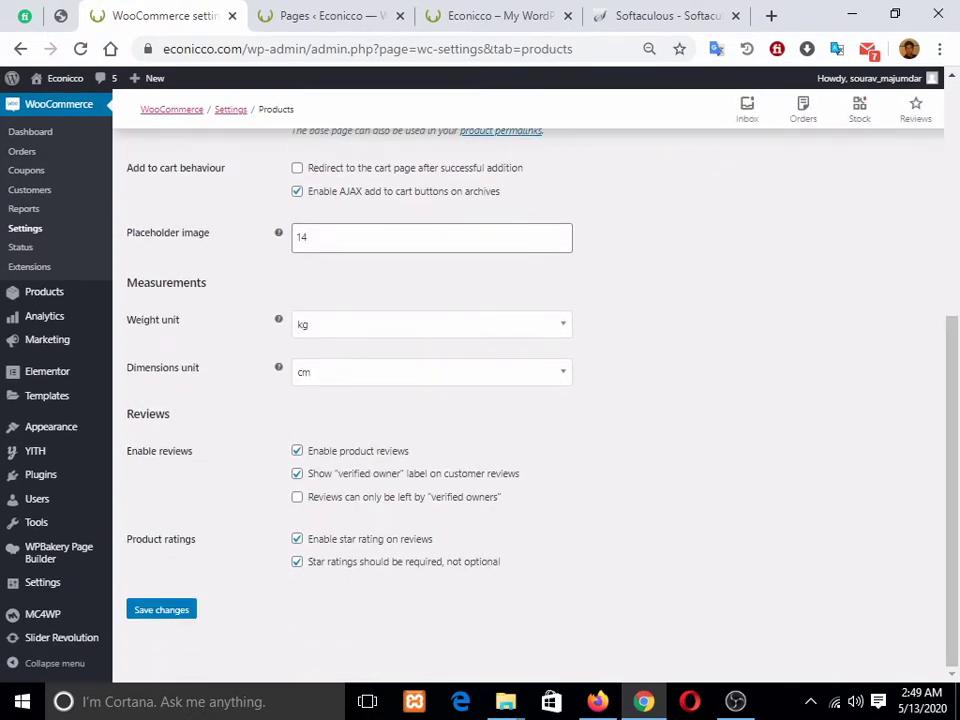
pyautogui.scroll(4, 530, 400)
pyautogui.scroll(1, 530, 400)
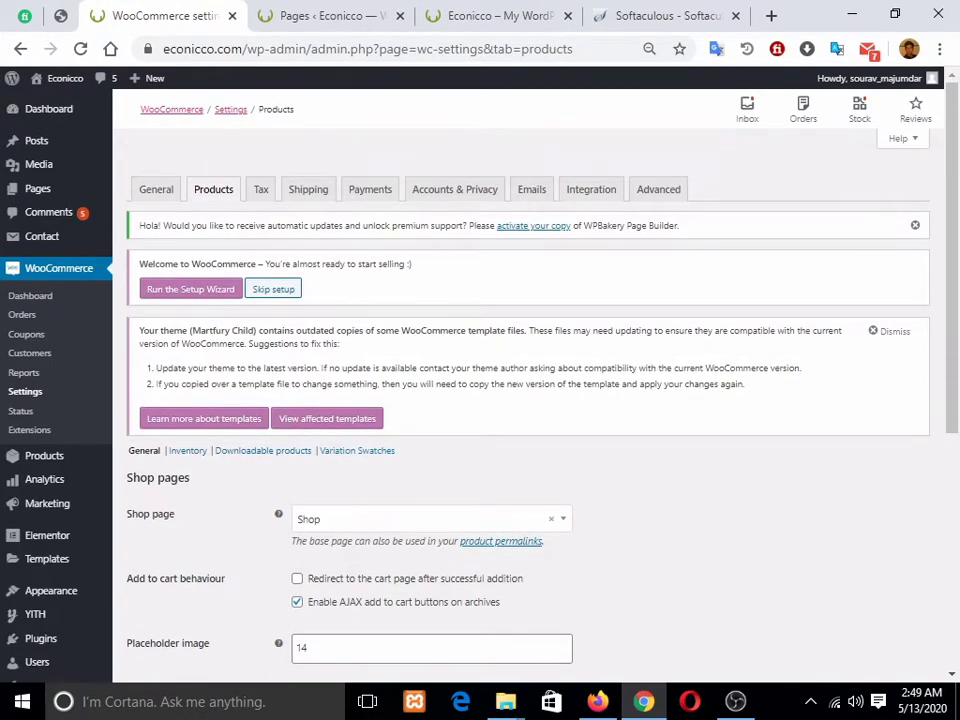
pyautogui.click(260, 189)
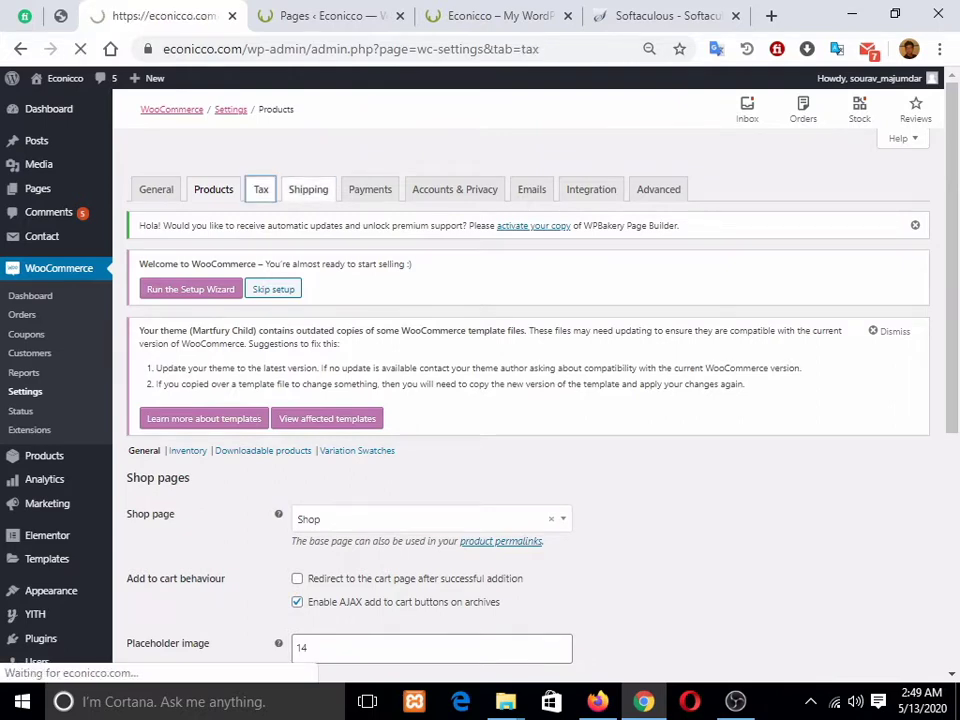
pyautogui.scroll(-4, 530, 400)
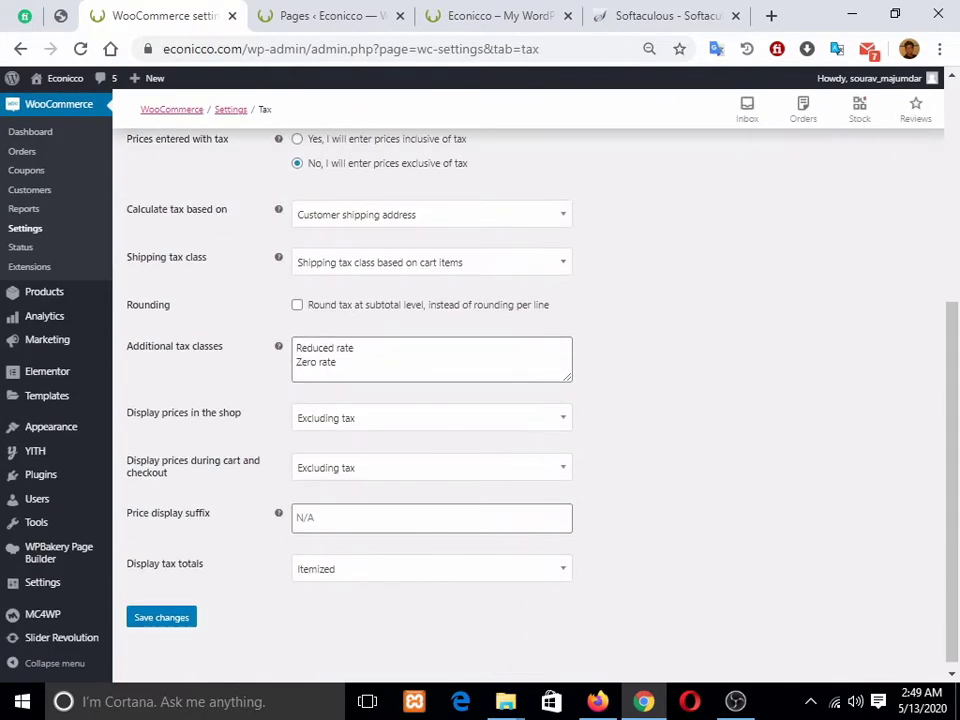
pyautogui.scroll(1, 530, 400)
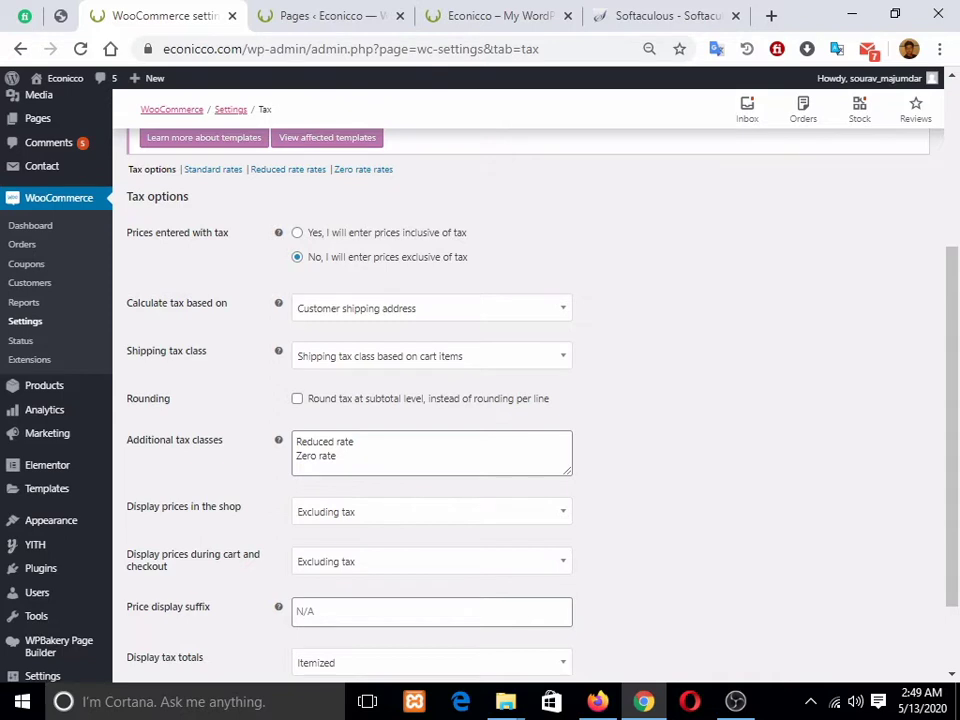
pyautogui.scroll(-1, 380, 230)
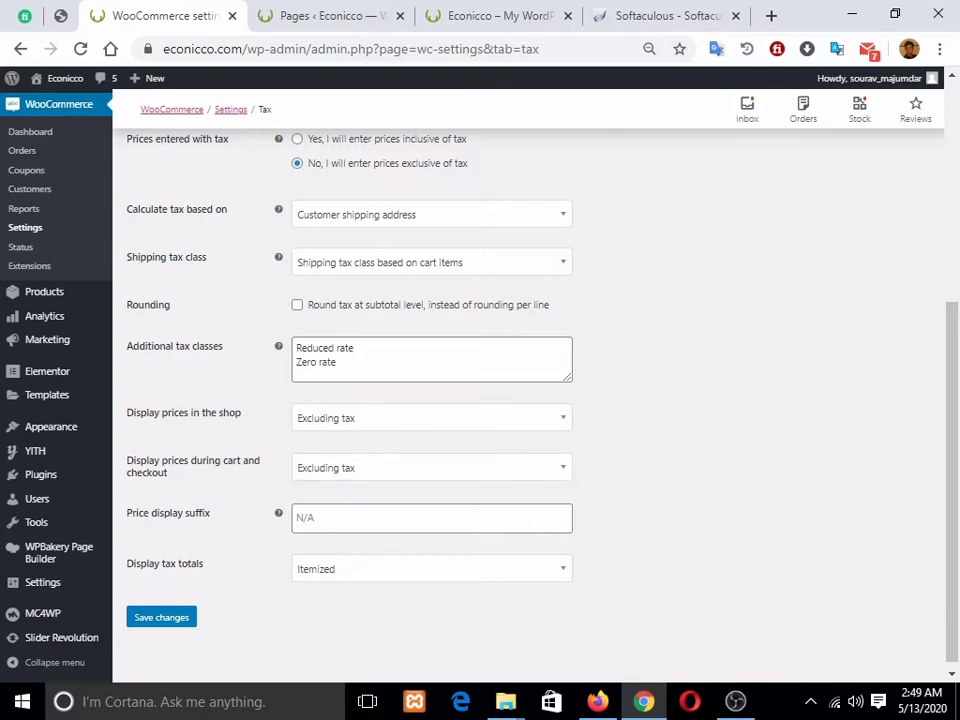
pyautogui.scroll(3, 530, 400)
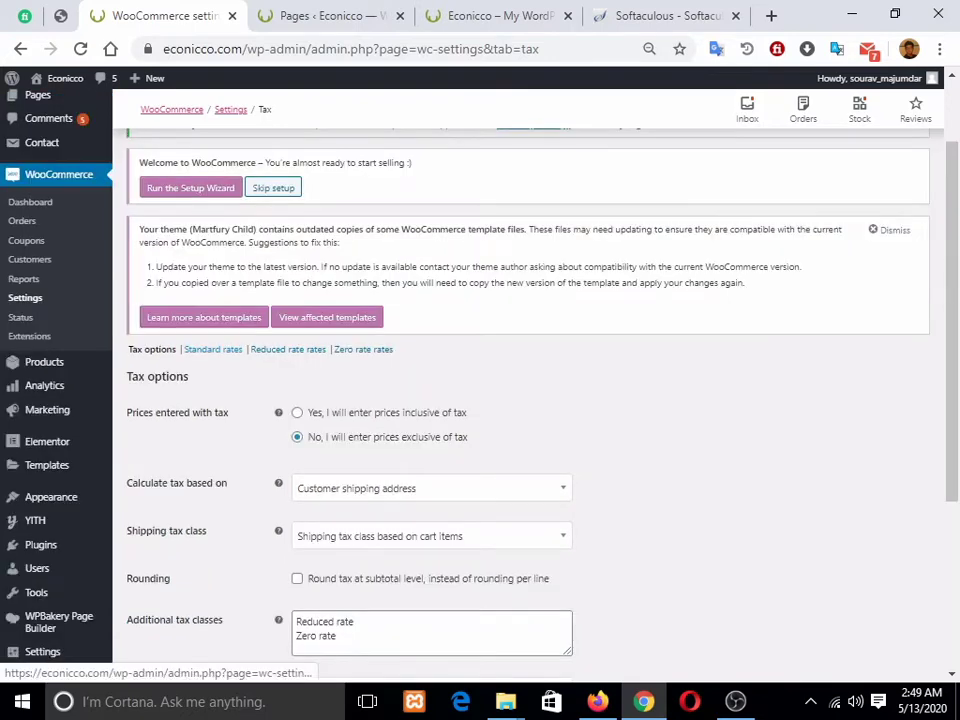
pyautogui.scroll(-2, 530, 400)
pyautogui.moveTo(337, 448); pyautogui.dragTo(296, 434)
# Step: Add GST on a new line after Zero rate in Additional tax classes and save
pyautogui.click(338, 448)
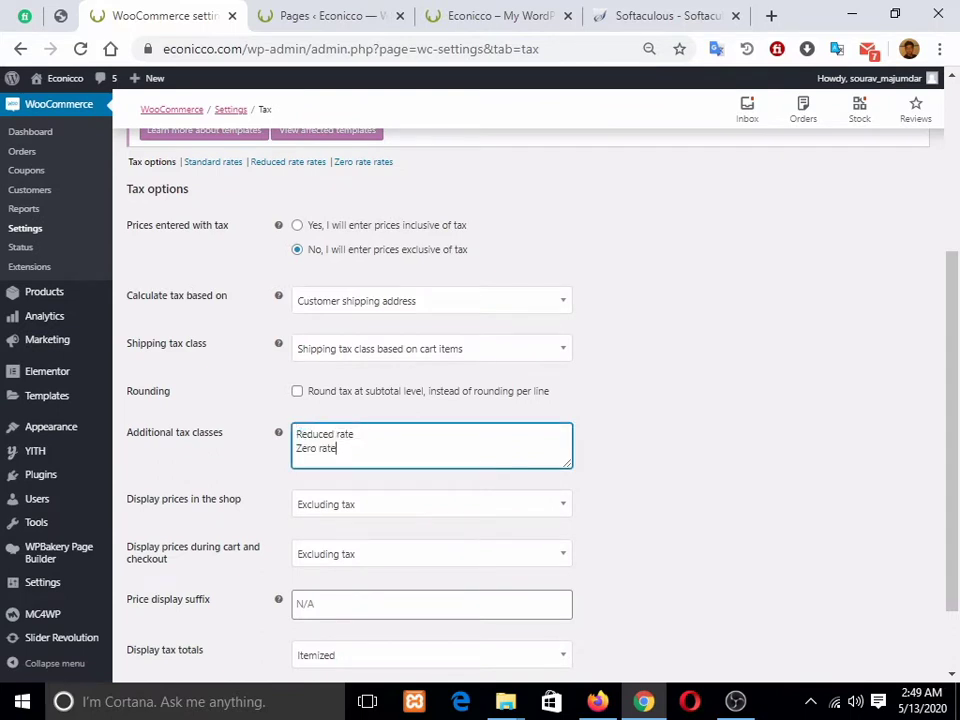
pyautogui.press('Return')
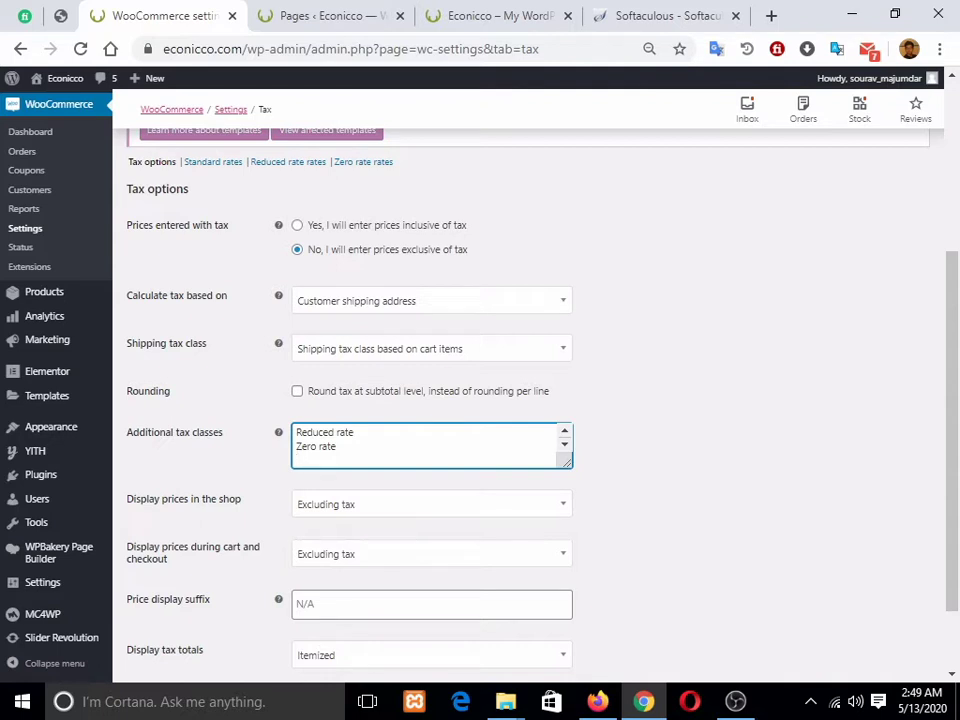
pyautogui.write('GST')
pyautogui.scroll(-2, 530, 400)
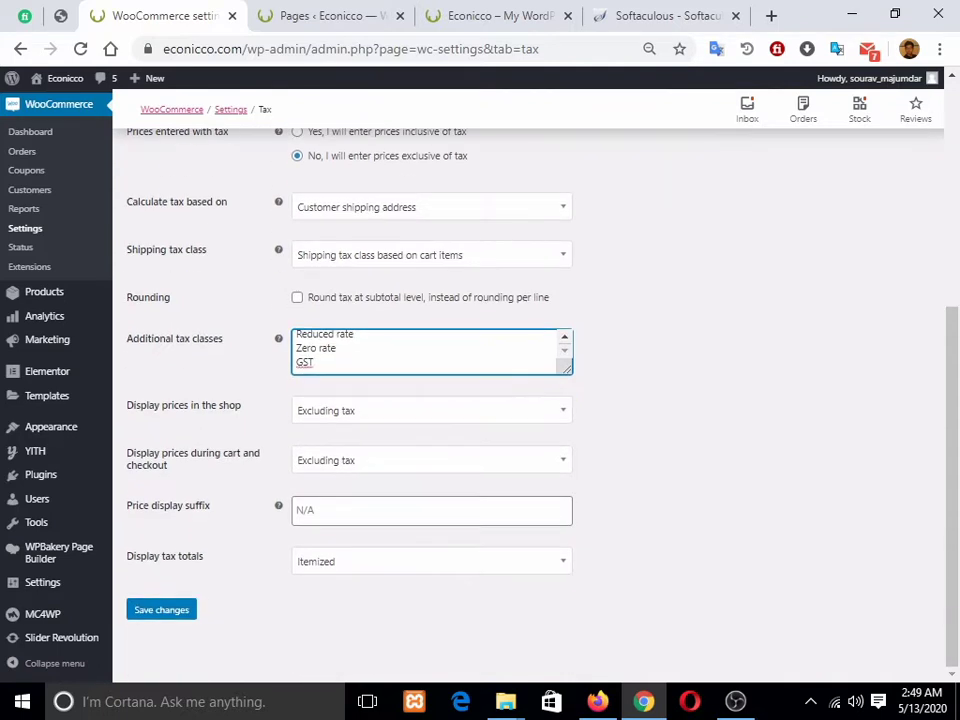
pyautogui.click(161, 609)
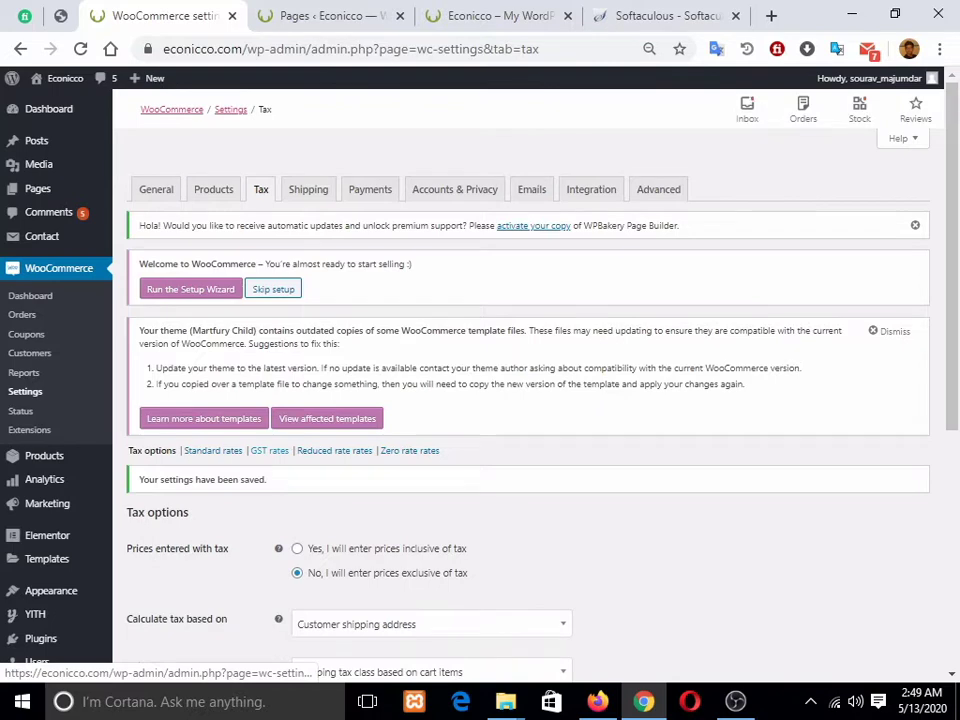
# Step: Open the GST tax rates table and insert a new empty rate row
pyautogui.click(269, 450)
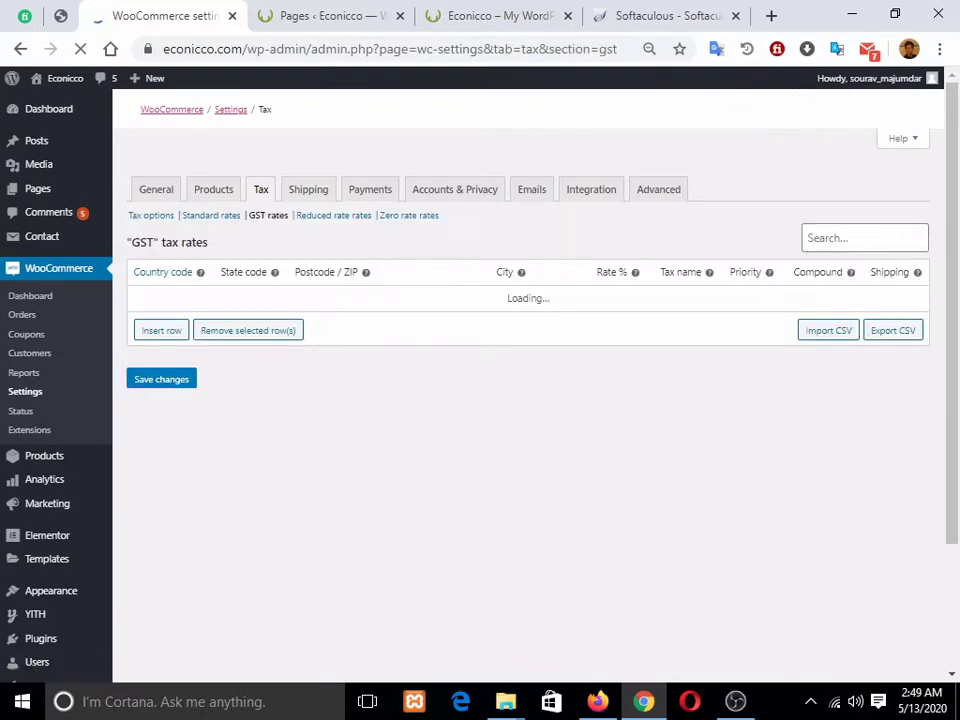
pyautogui.scroll(-2, 528, 400)
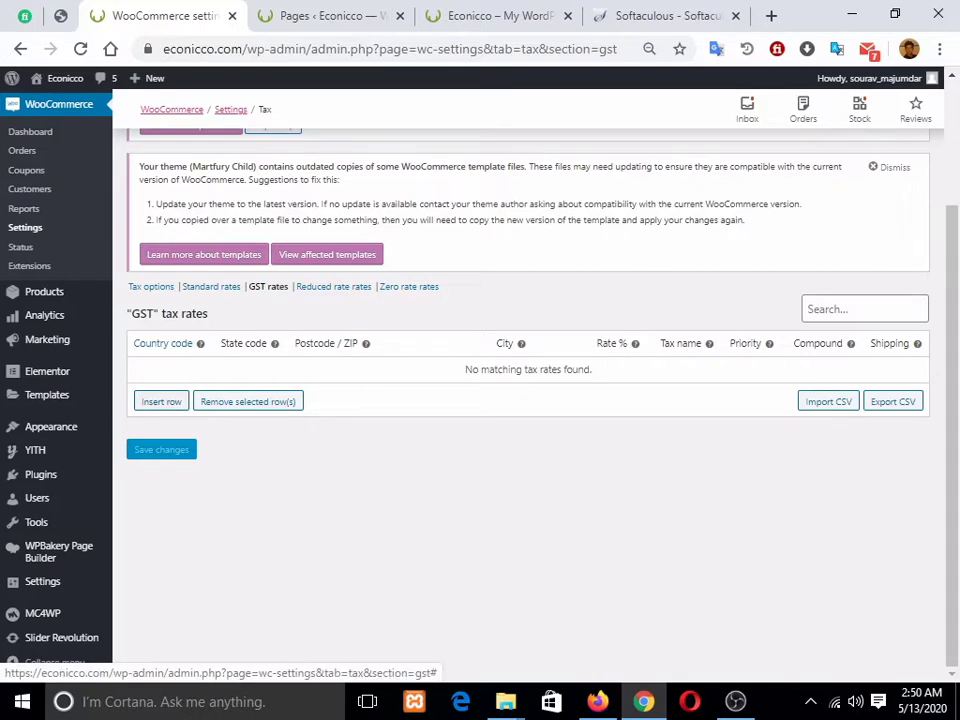
pyautogui.click(161, 401)
pyautogui.scroll(-3, 530, 400)
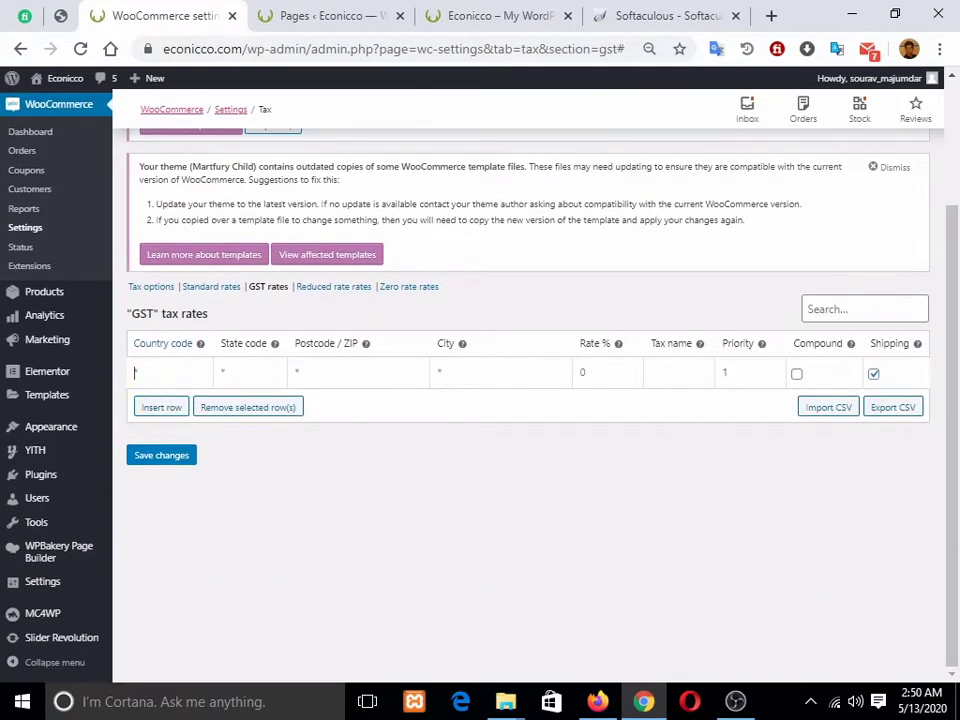
# Step: Fill the row with country IN and rate 18%, and save it
pyautogui.click(168, 373)
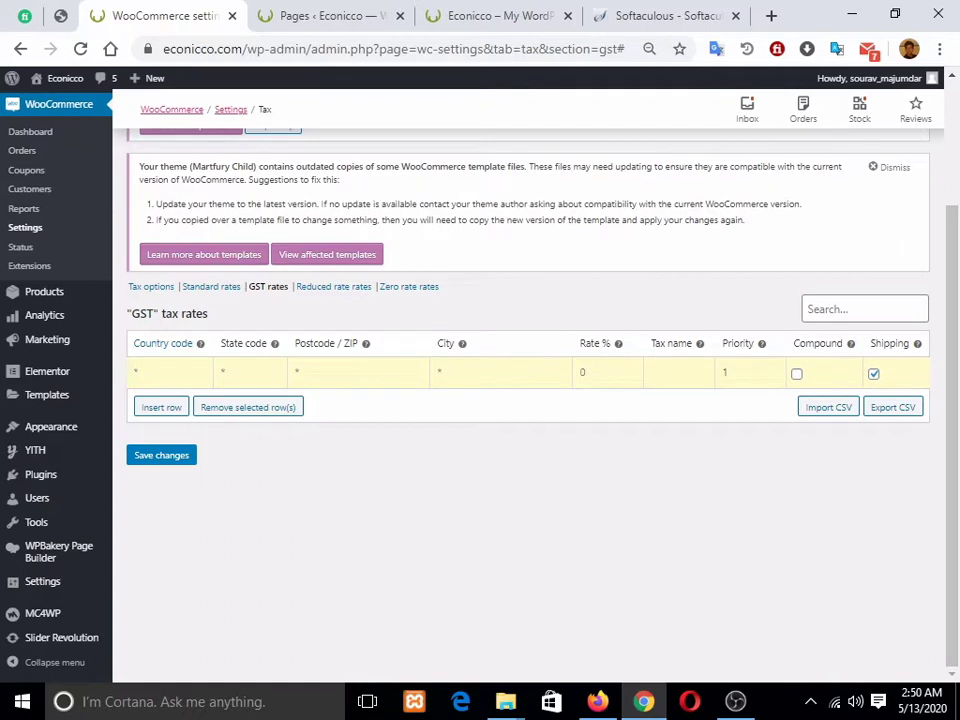
pyautogui.write('IN')
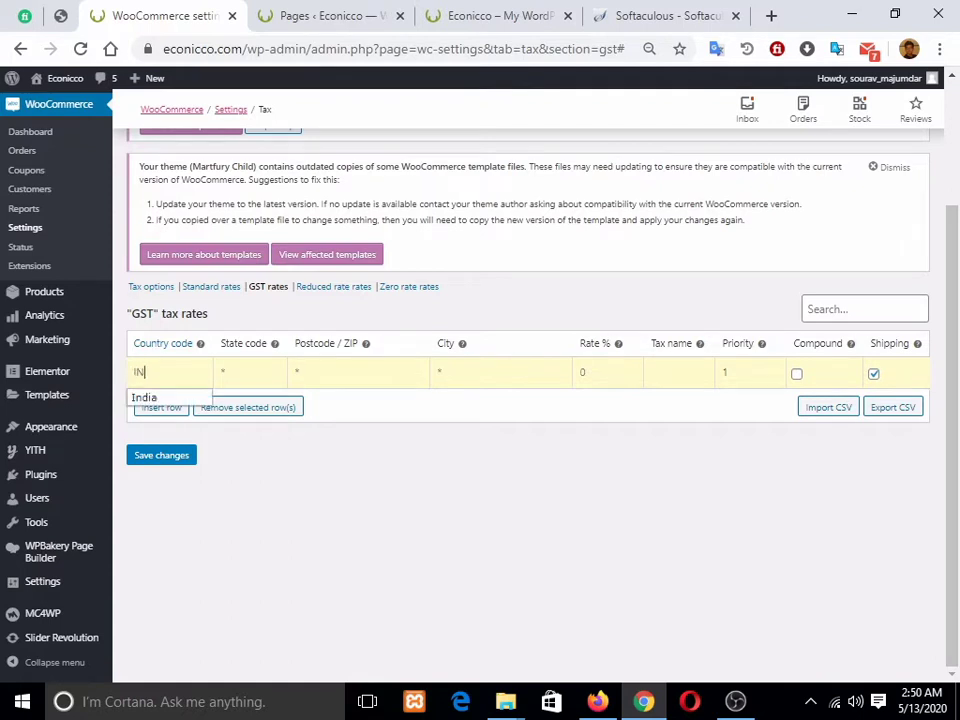
pyautogui.press('Down')
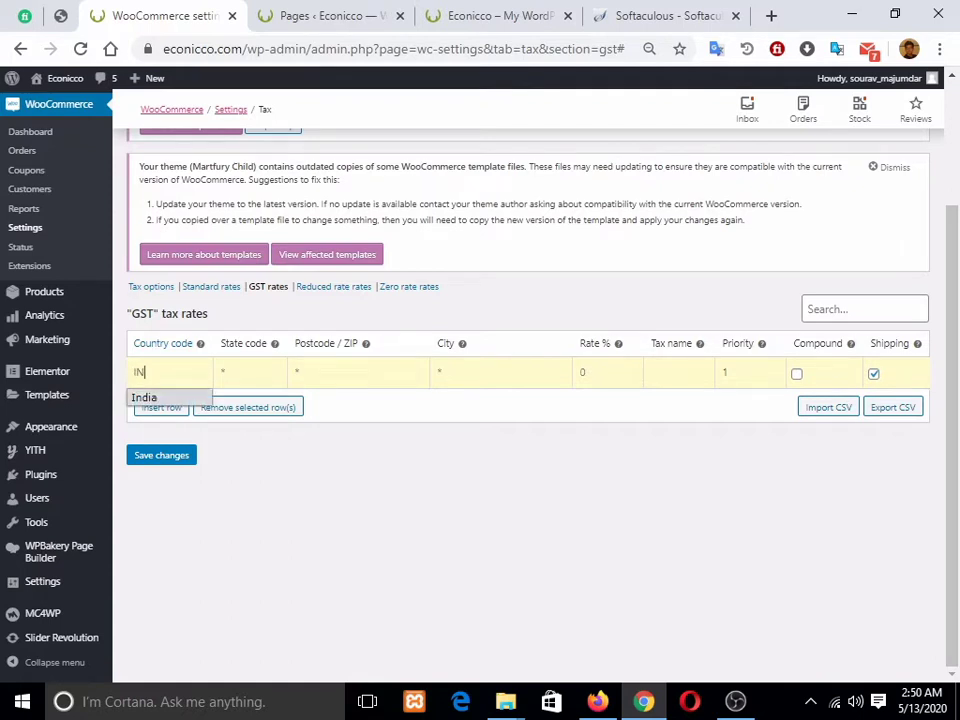
pyautogui.press('Return')
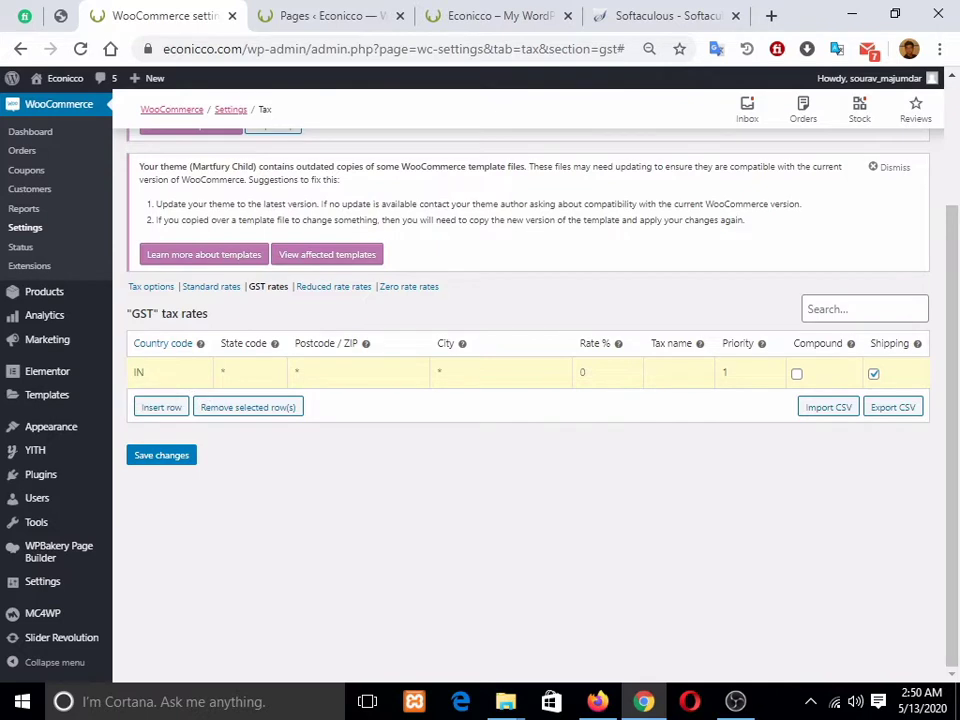
pyautogui.click(223, 373)
pyautogui.click(607, 373)
pyautogui.write('18')
pyautogui.press('Return')
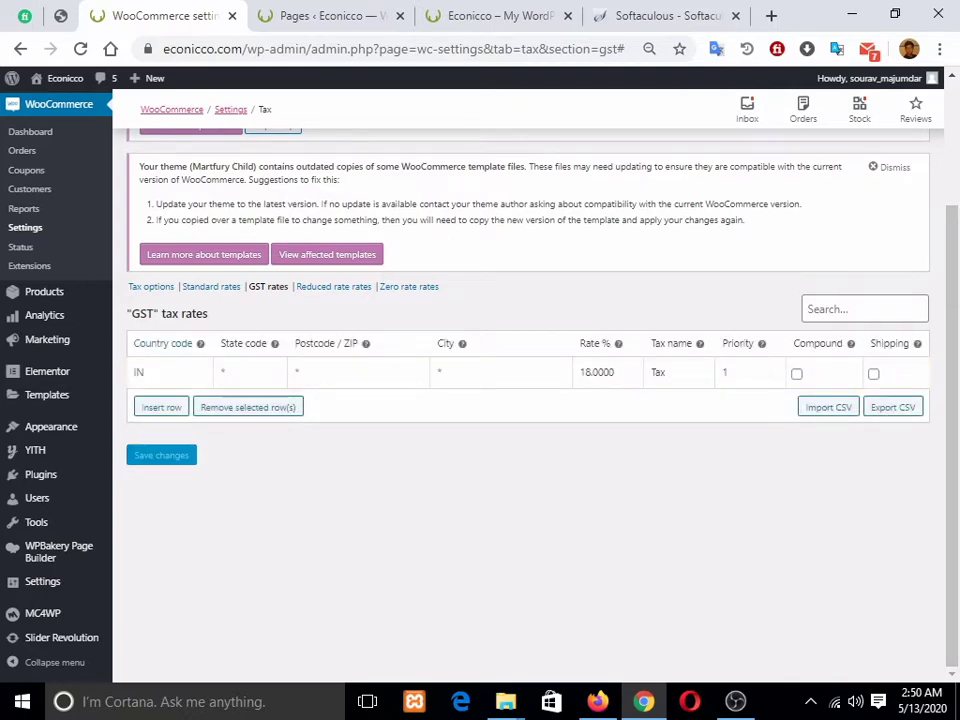
pyautogui.scroll(2, 528, 400)
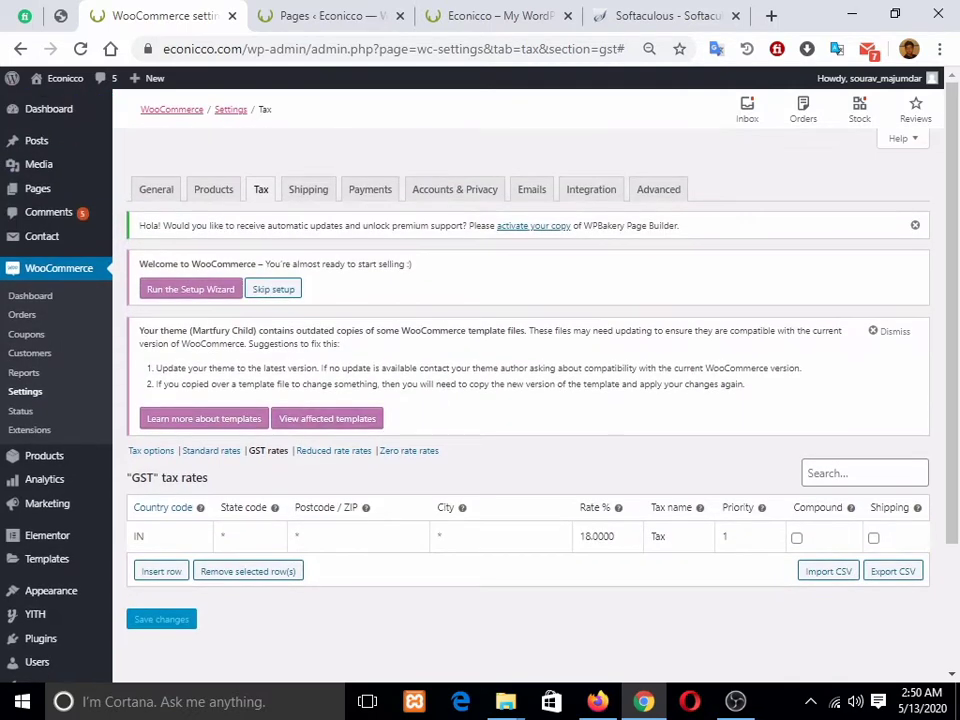
pyautogui.scroll(-2, 528, 400)
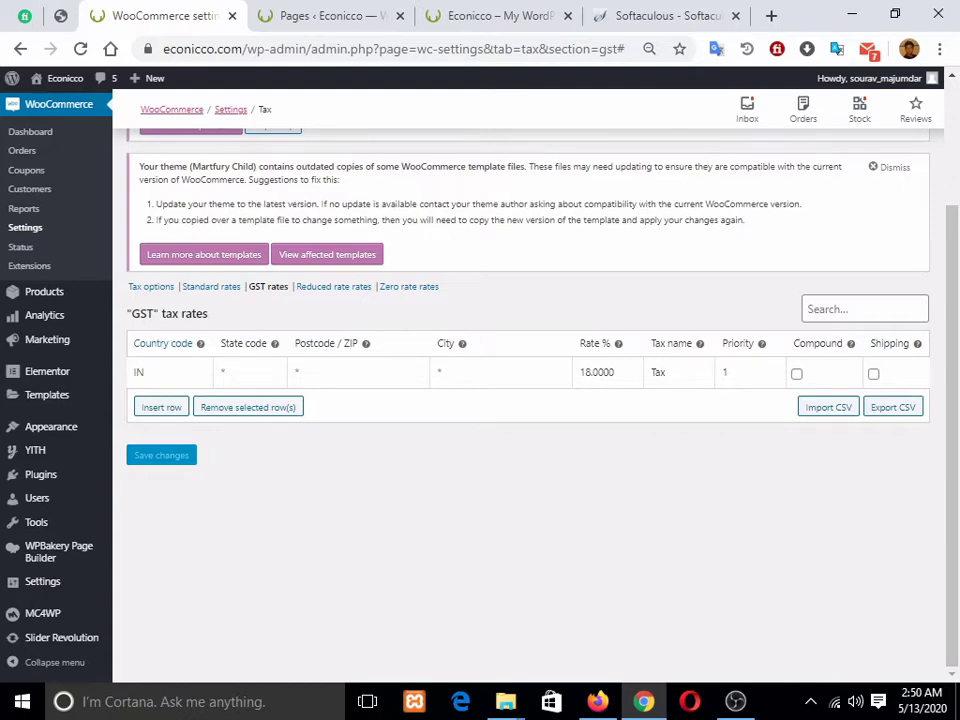
pyautogui.scroll(3, 530, 400)
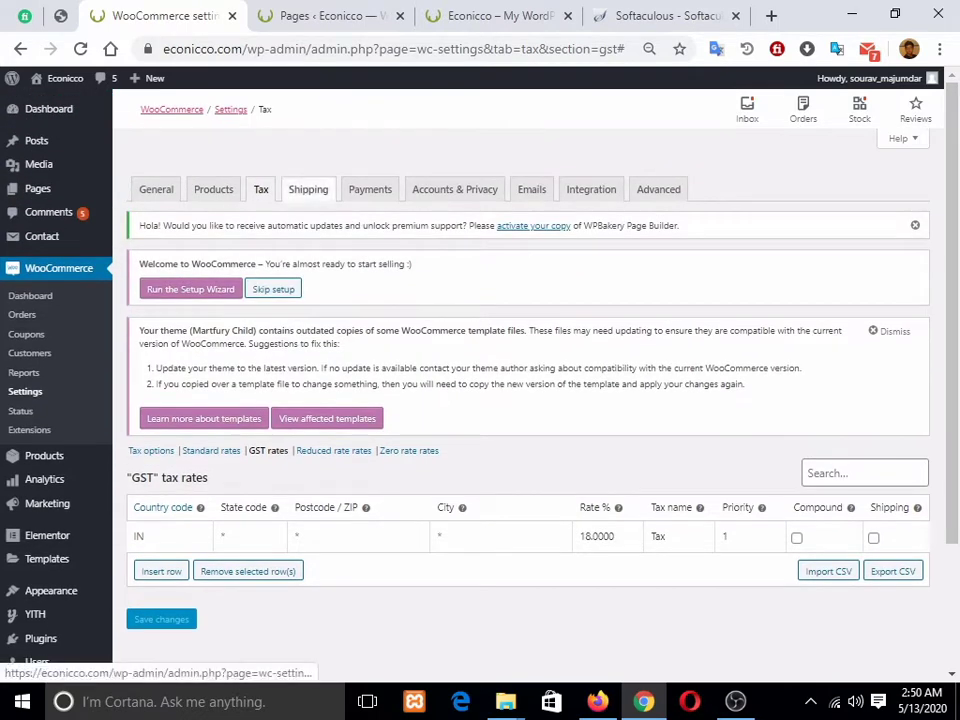
# Step: Create a shipping zone named india with India as its zone region
pyautogui.click(308, 189)
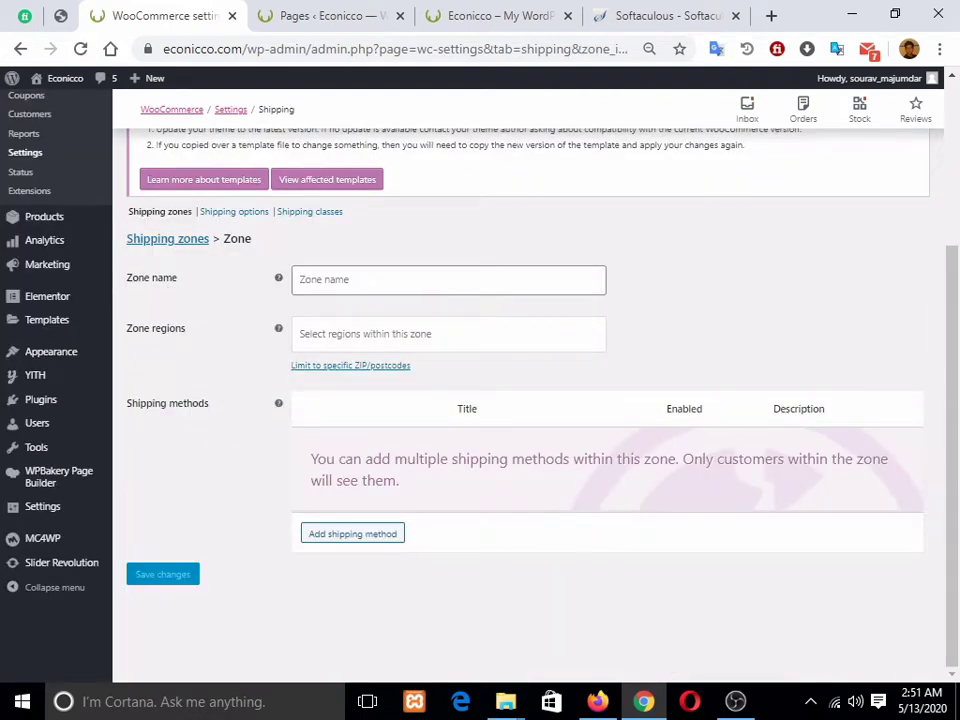
pyautogui.click(448, 280)
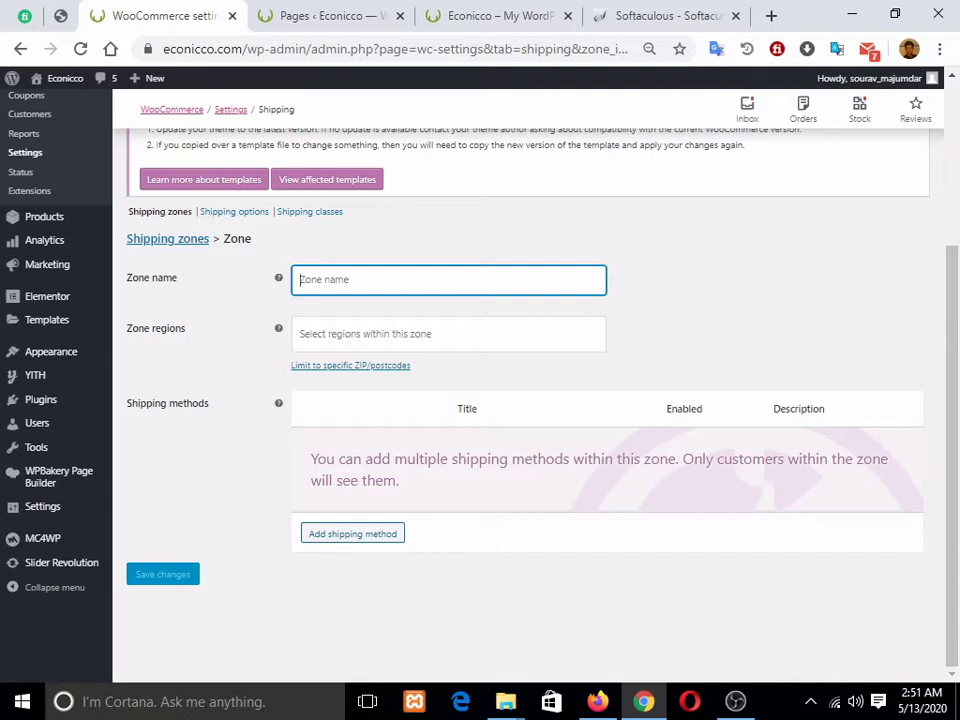
pyautogui.write('india')
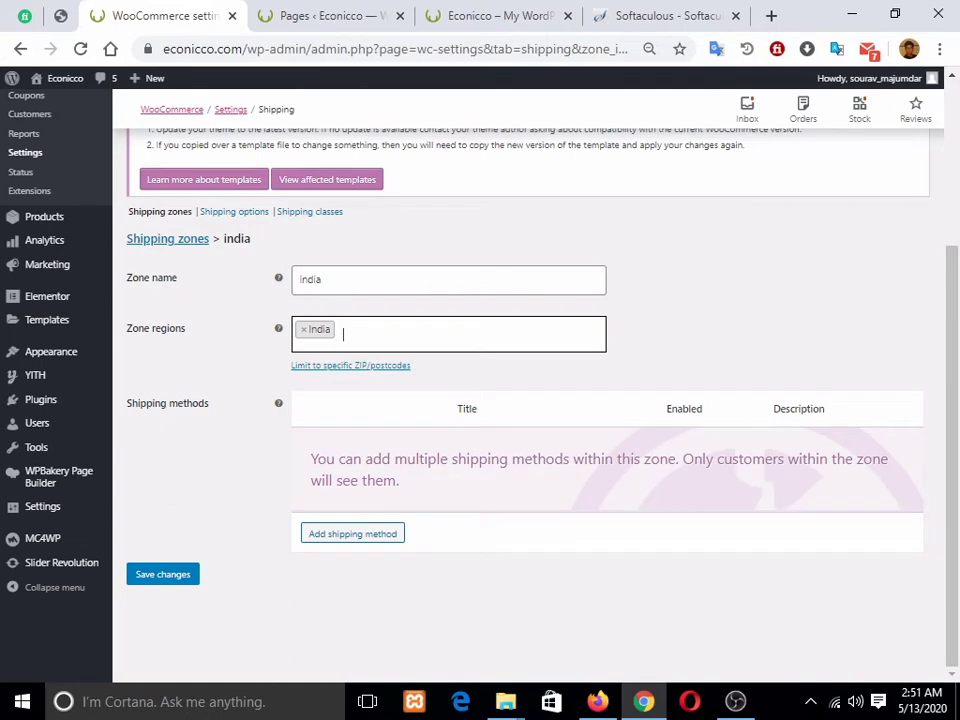
pyautogui.click(304, 330)
pyautogui.scroll(-5, 343, 400)
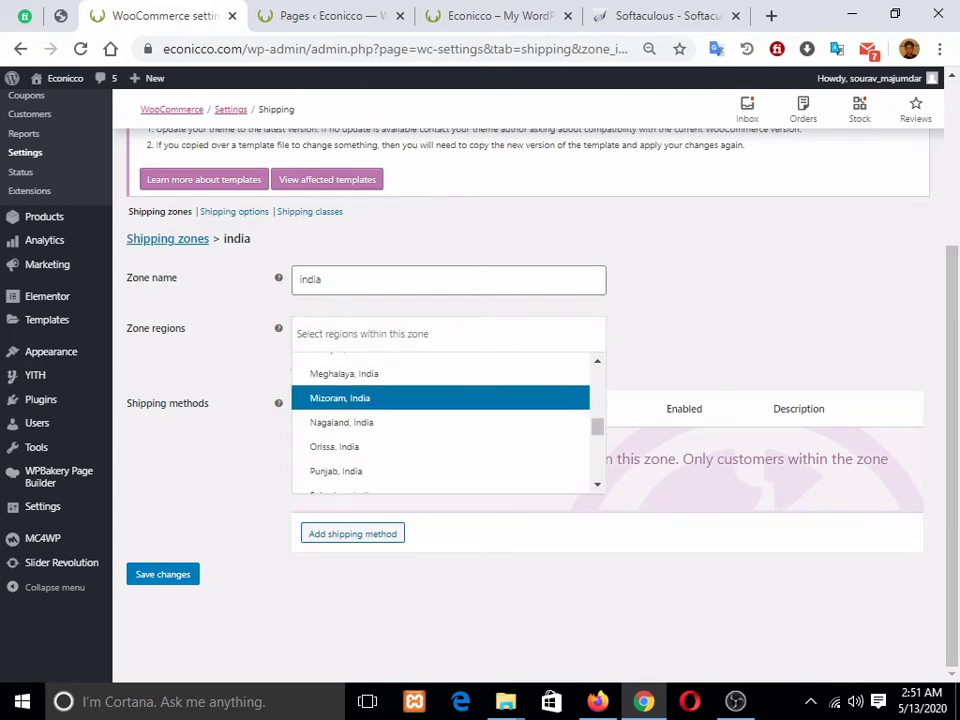
pyautogui.scroll(-3, 440, 437)
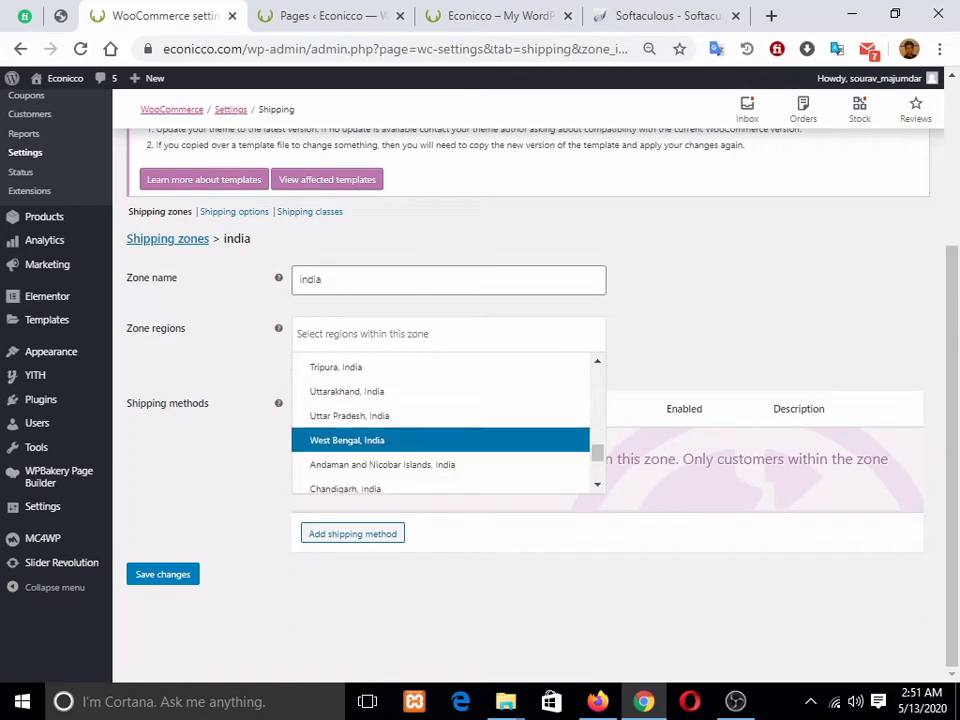
pyautogui.scroll(2, 440, 413)
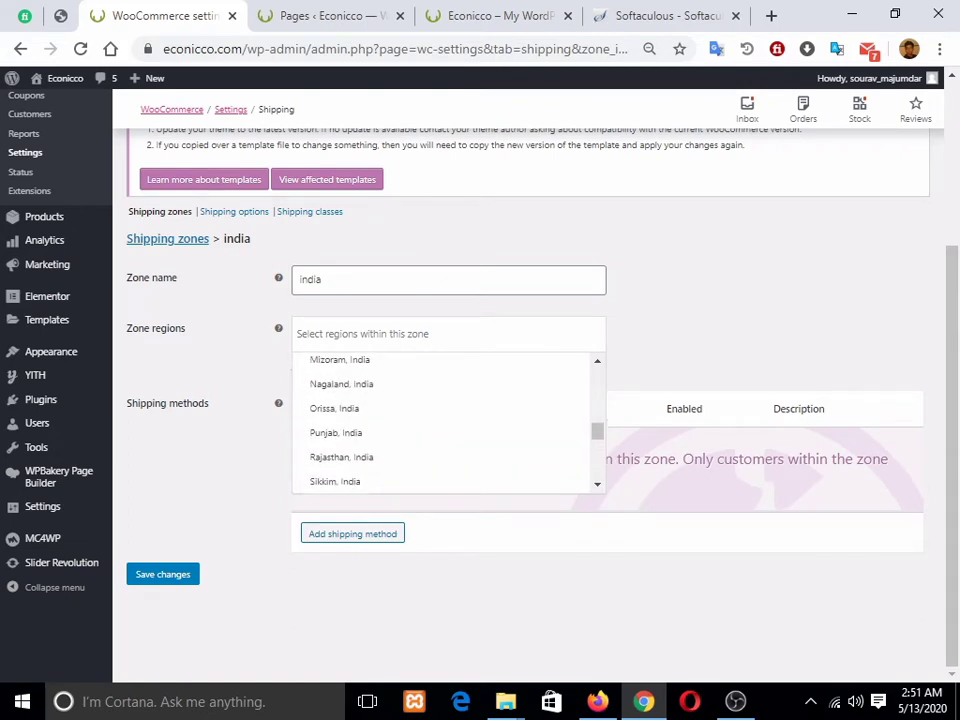
pyautogui.scroll(5, 400, 411)
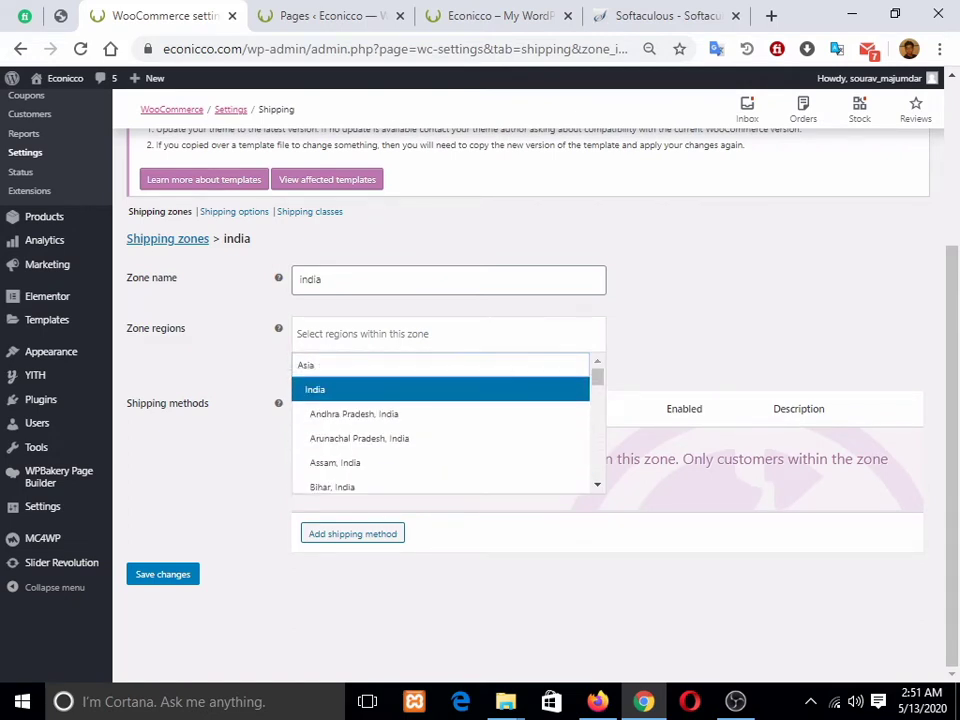
pyautogui.click(344, 390)
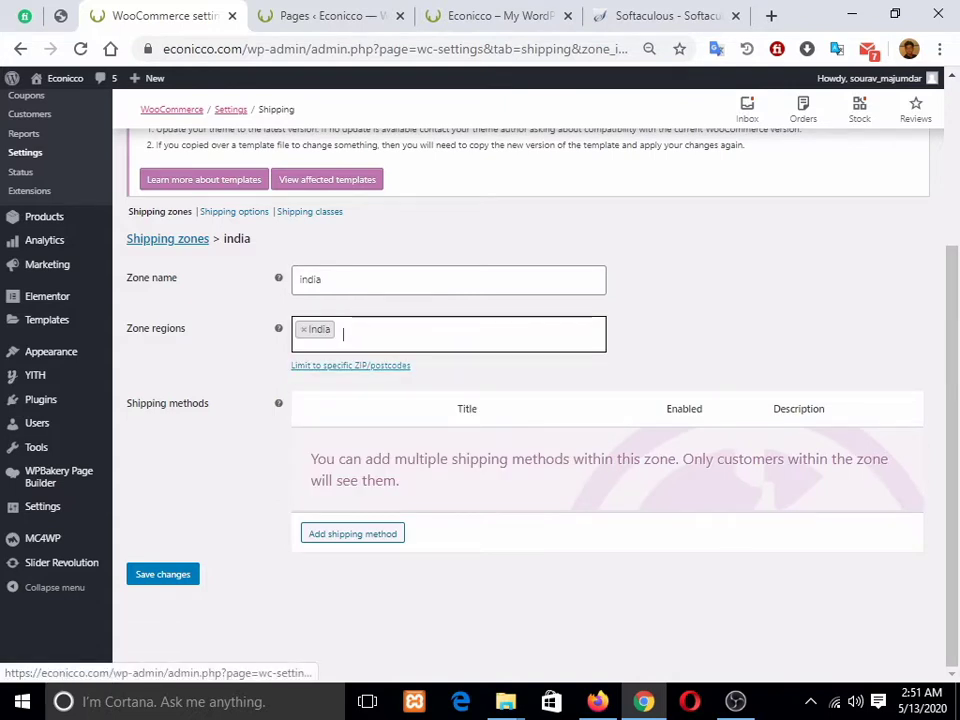
# Step: Leave the postcode limit empty, save the india zone, and bring up the shipping method choices
pyautogui.click(350, 365)
pyautogui.click(362, 374)
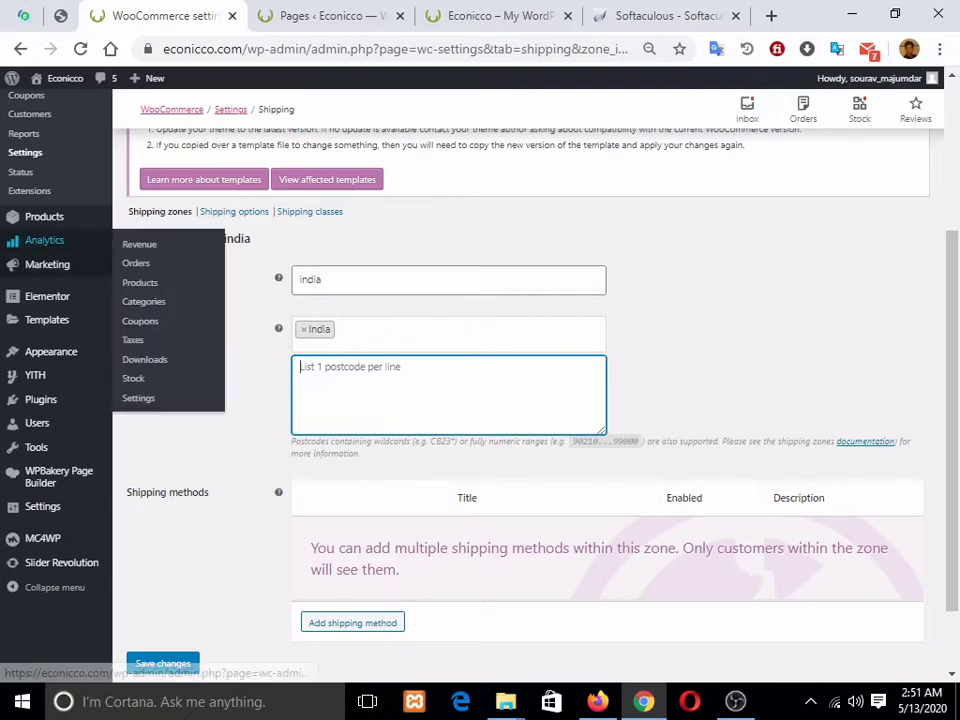
pyautogui.write('70100')
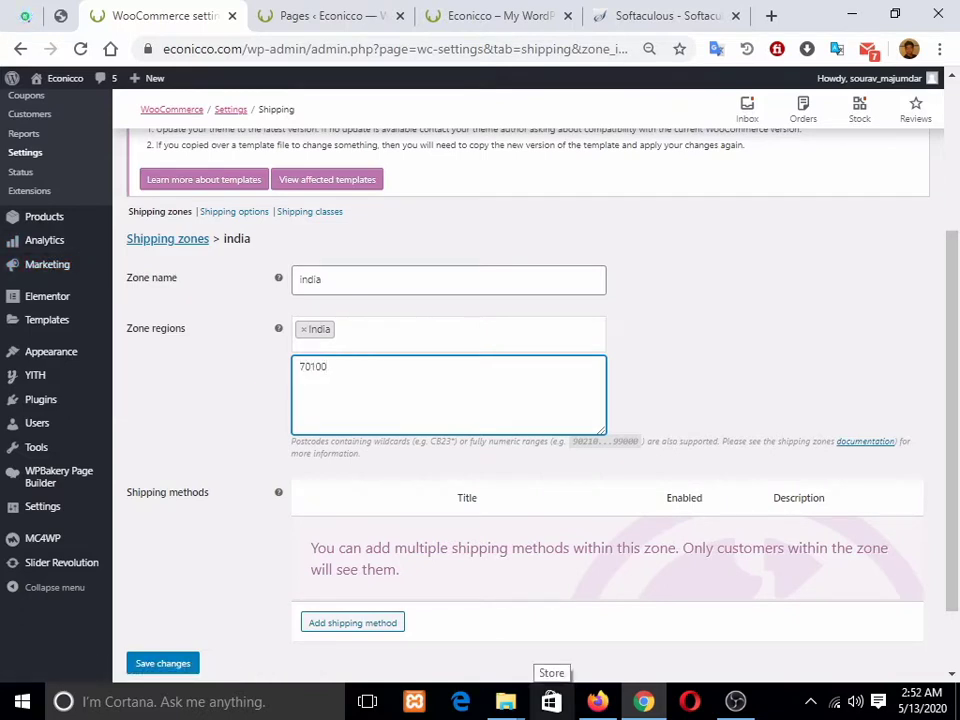
pyautogui.press('Return')
pyautogui.write('741122')
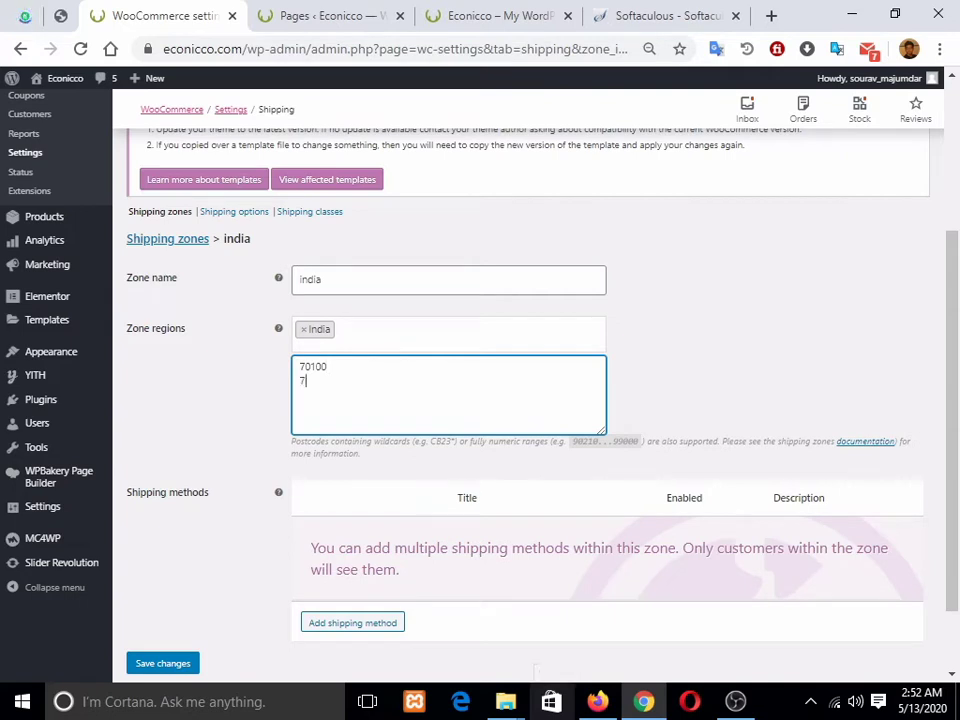
pyautogui.press('BackSpace')
pyautogui.press('BackSpace')
pyautogui.press('BackSpace')
pyautogui.press('BackSpace')
pyautogui.press('BackSpace')
pyautogui.press('BackSpace')
pyautogui.press('BackSpace')
pyautogui.press('BackSpace')
pyautogui.press('BackSpace')
pyautogui.press('BackSpace')
pyautogui.press('BackSpace')
pyautogui.press('BackSpace')
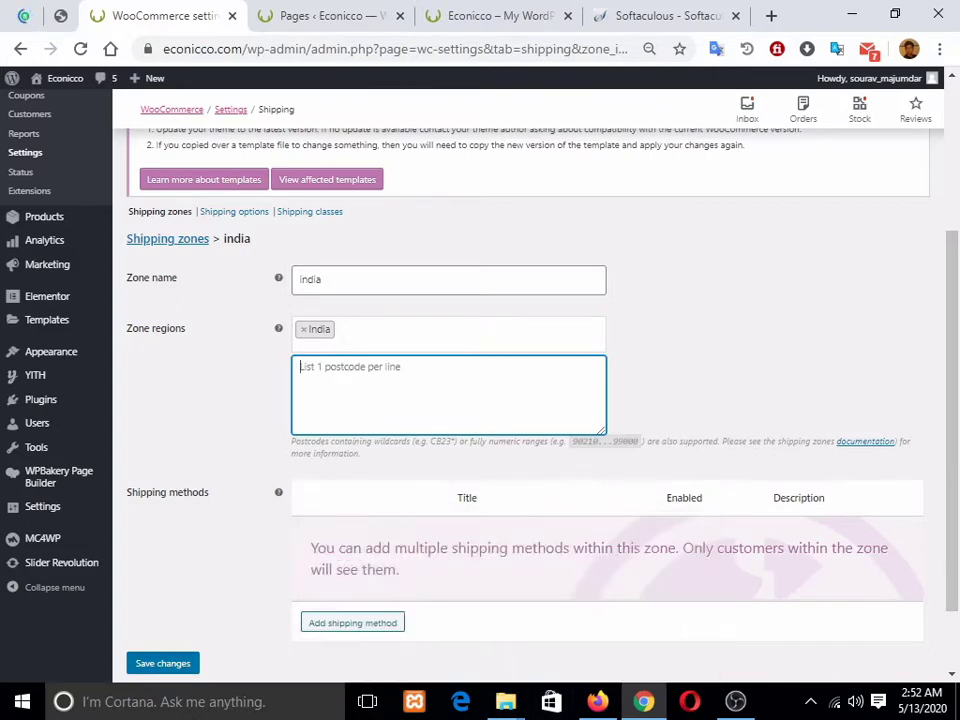
pyautogui.click(163, 663)
pyautogui.scroll(-1, 163, 620)
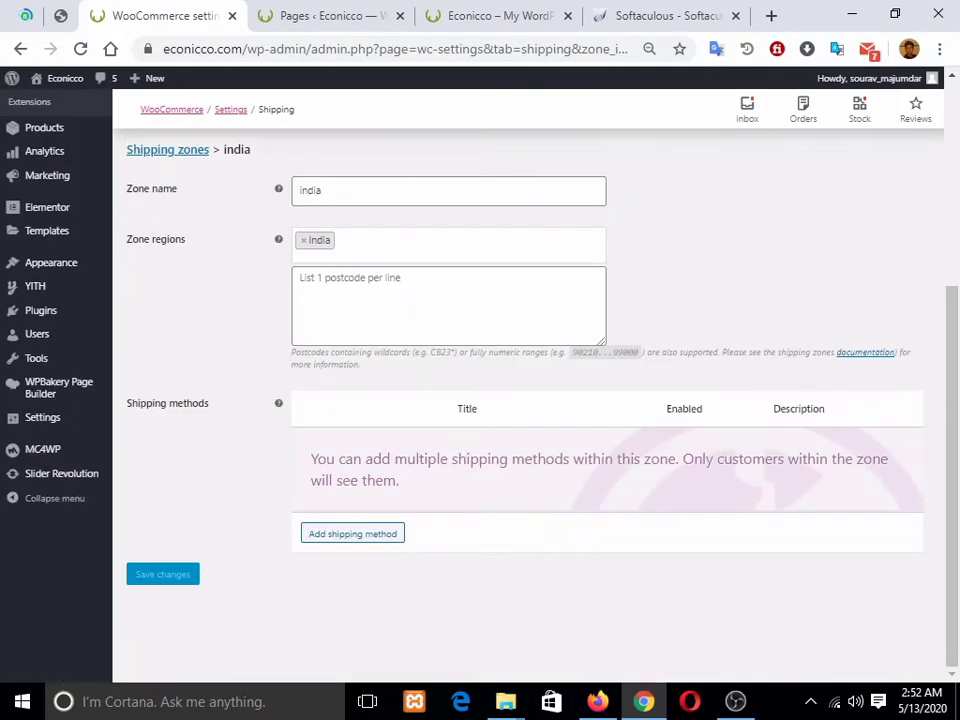
pyautogui.click(353, 534)
pyautogui.click(416, 378)
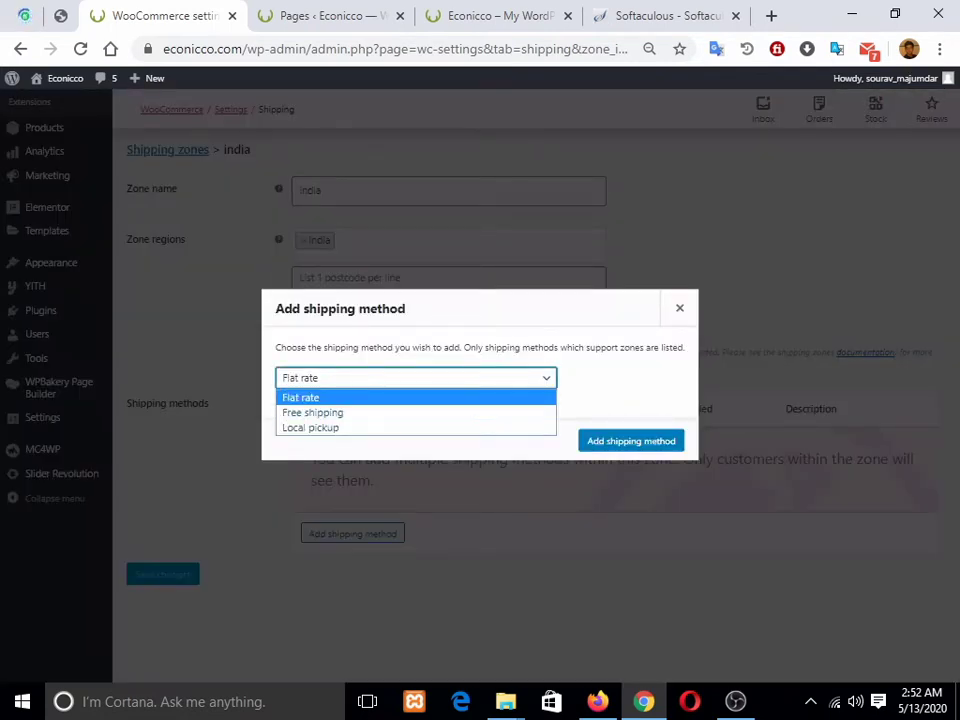
# Step: Add a Flat rate method to the india zone, then open and close its settings
pyautogui.click(301, 398)
pyautogui.click(631, 441)
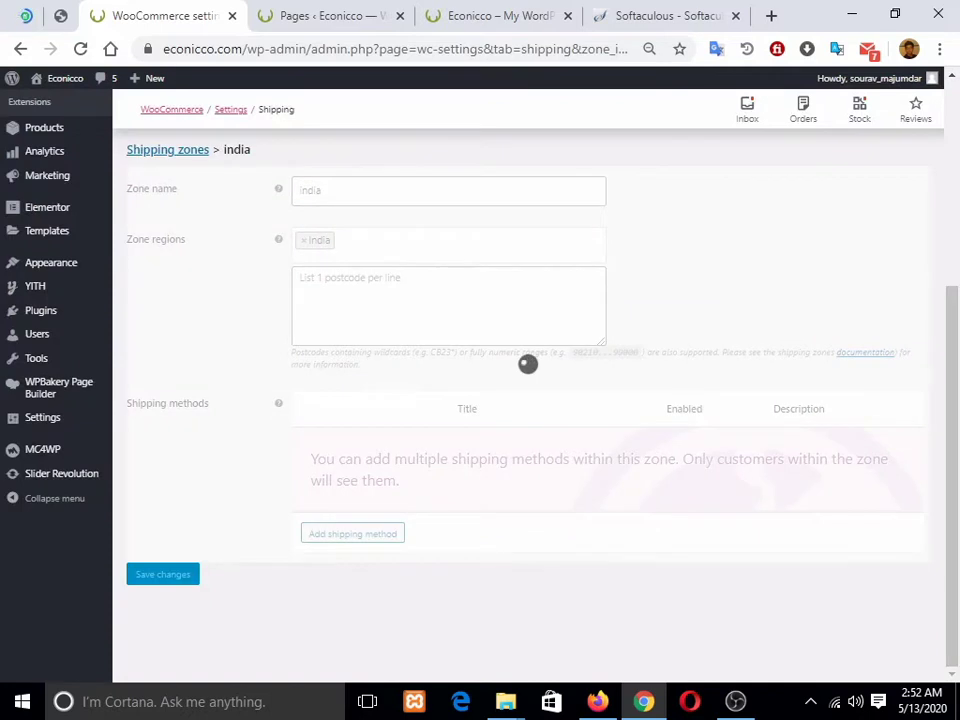
pyautogui.click(343, 494)
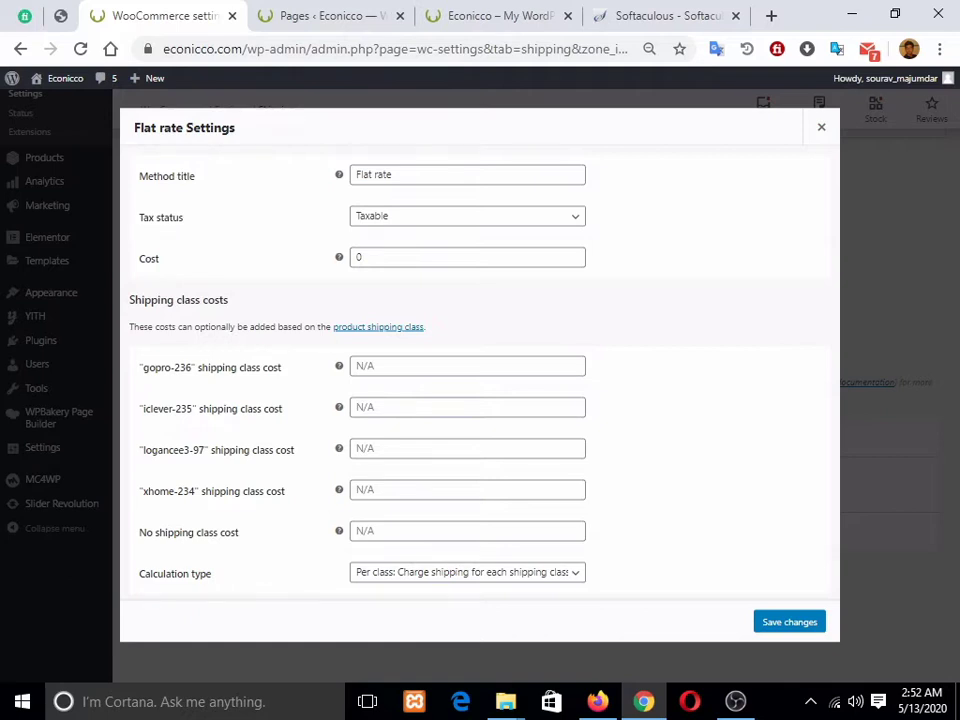
pyautogui.click(467, 366)
pyautogui.click(467, 407)
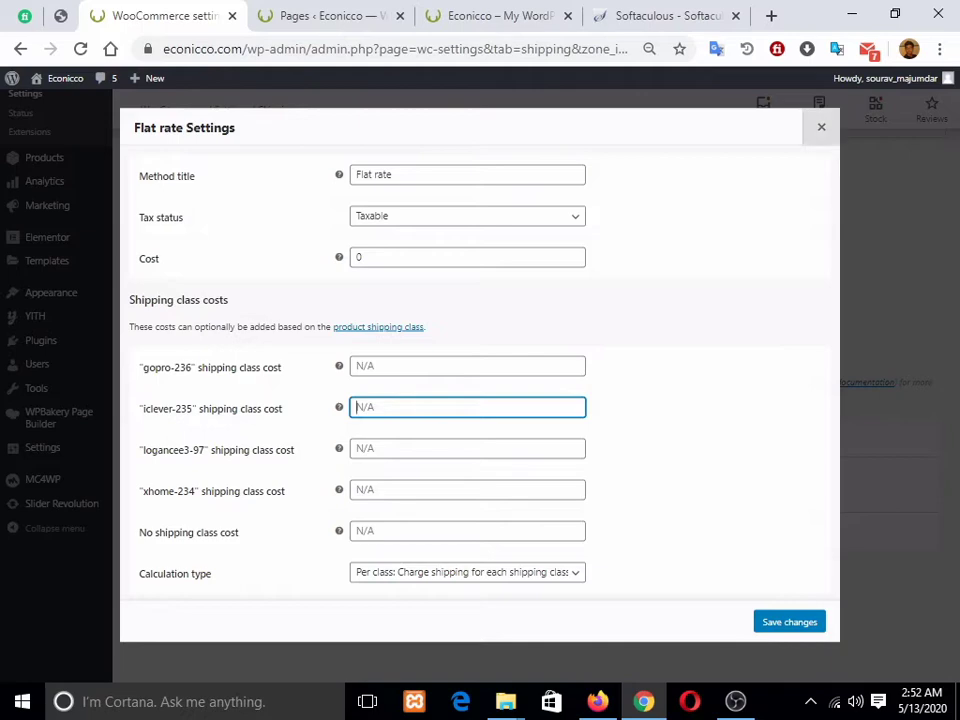
pyautogui.click(821, 127)
pyautogui.scroll(2, 528, 380)
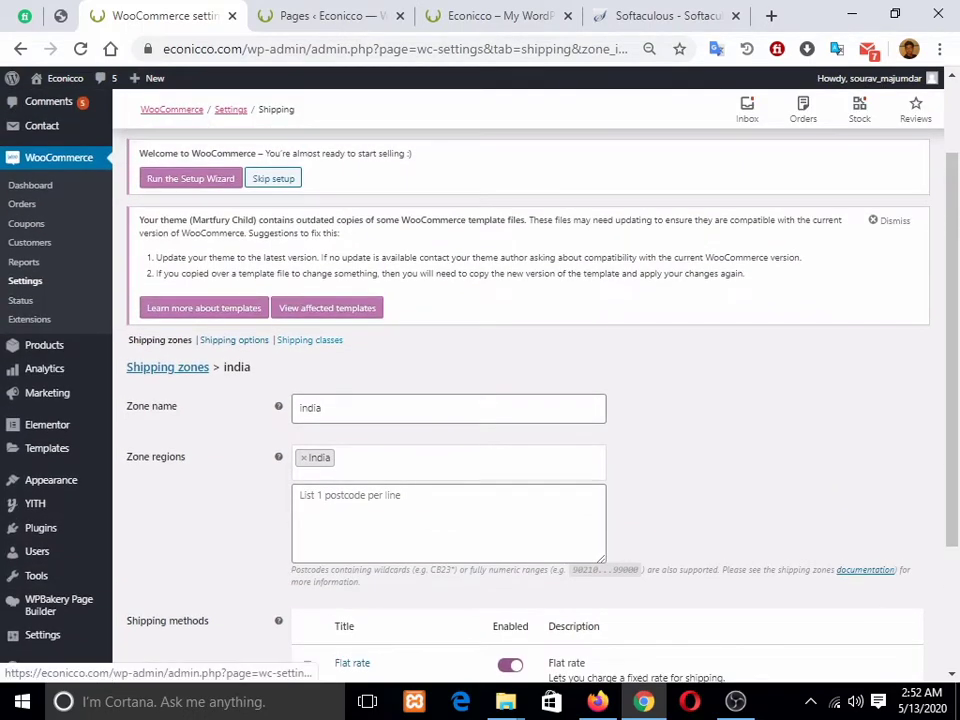
pyautogui.click(310, 340)
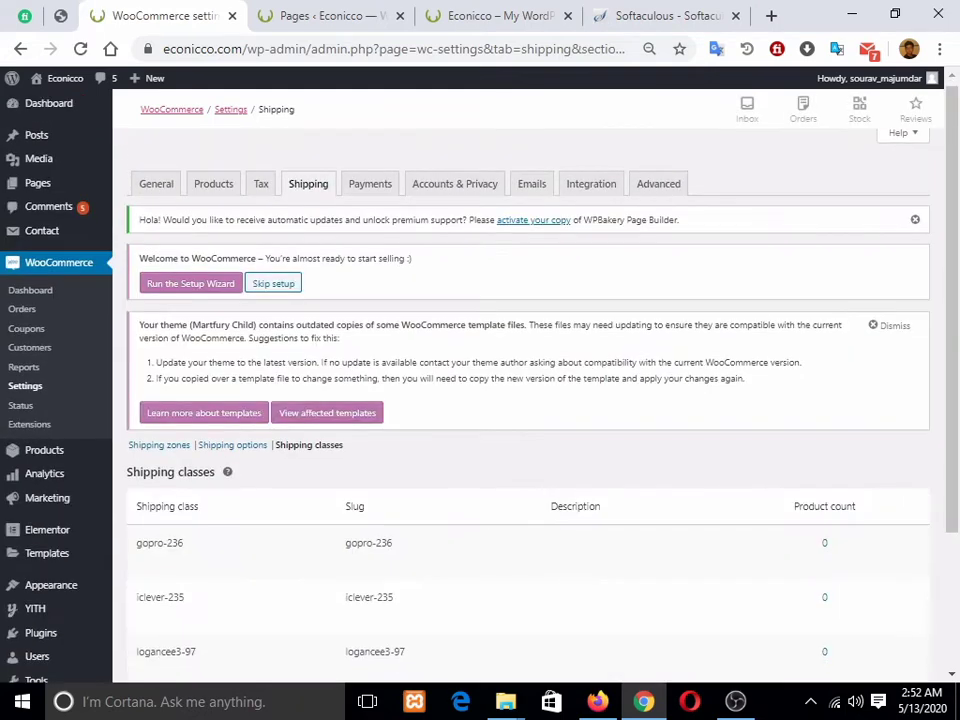
pyautogui.scroll(-5, 528, 400)
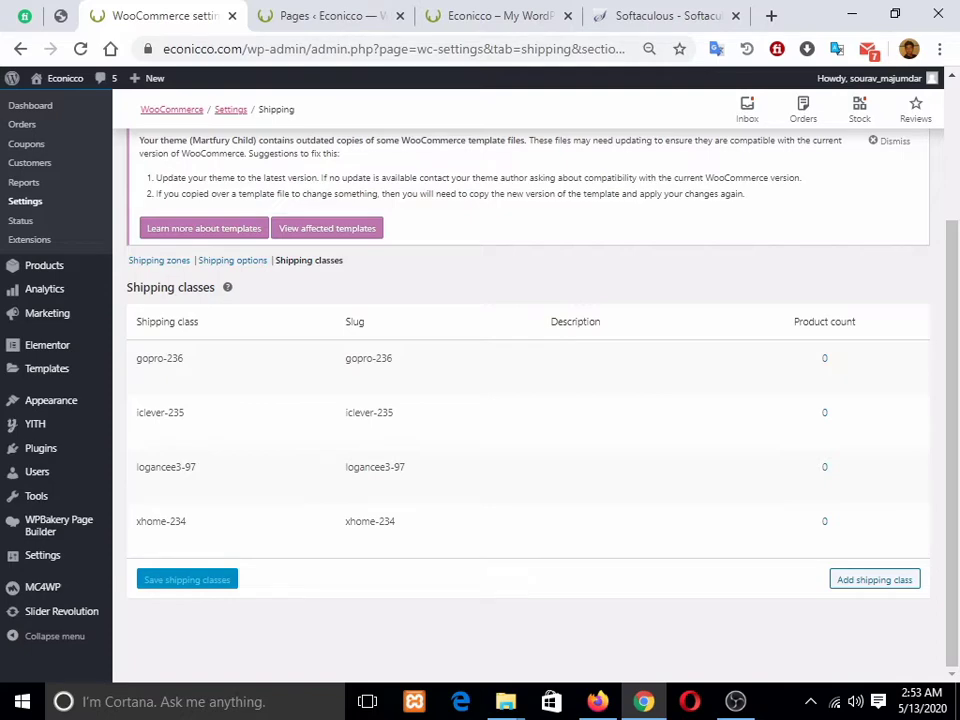
pyautogui.click(158, 260)
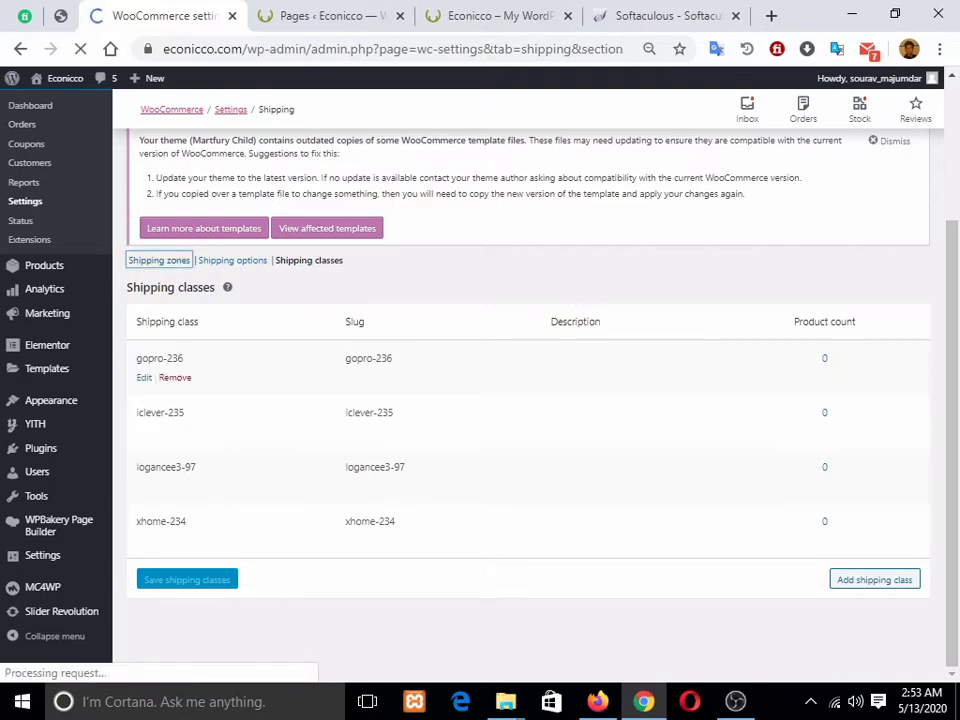
pyautogui.scroll(-3, 178, 430)
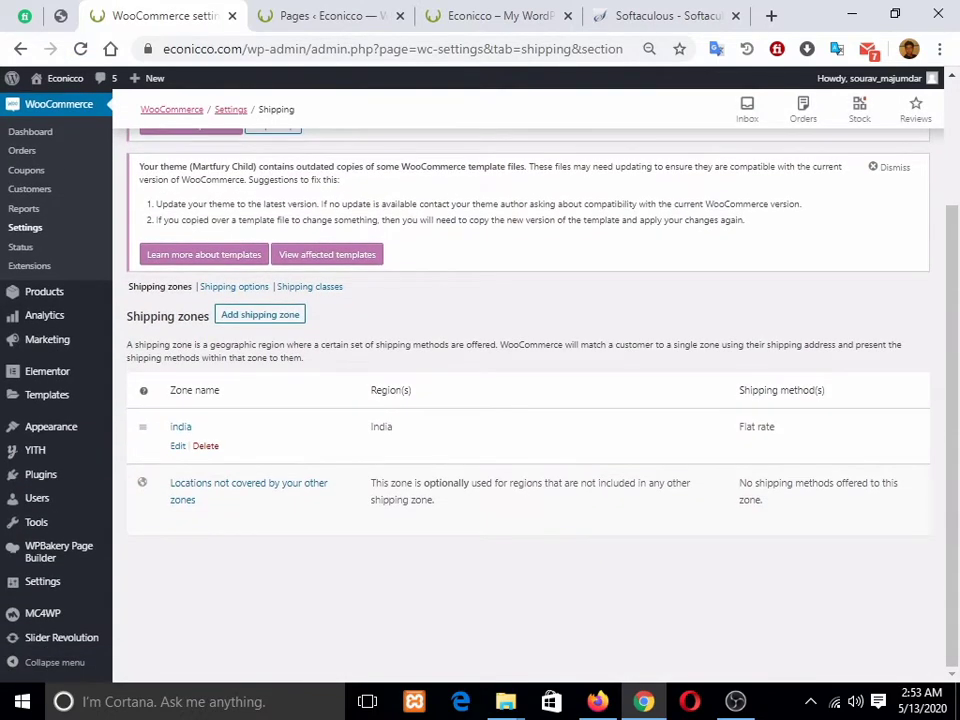
pyautogui.click(178, 446)
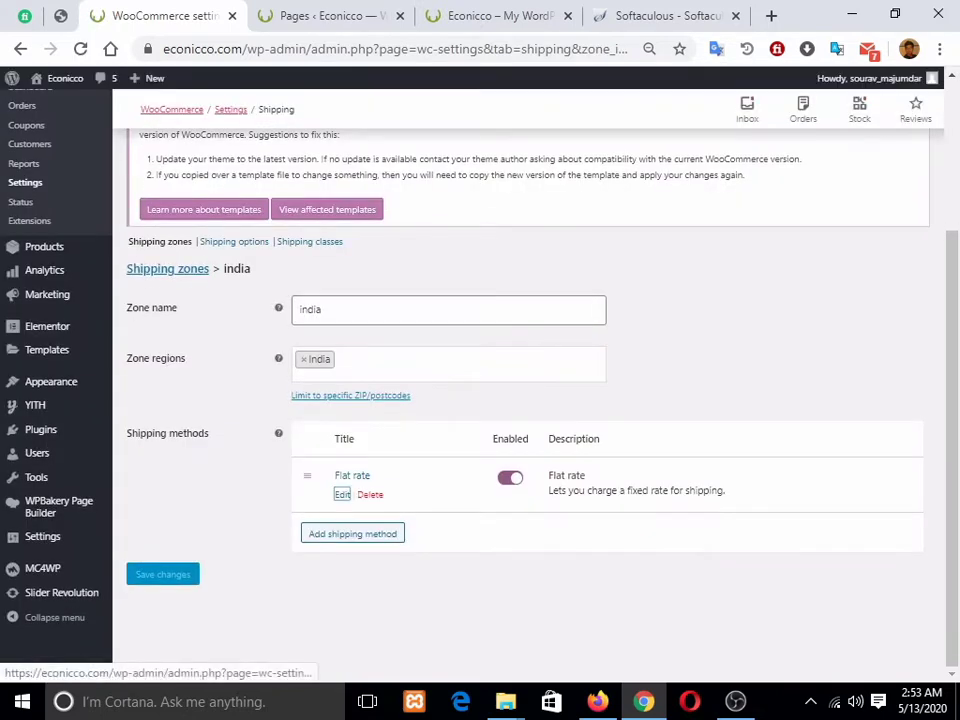
# Step: Rename the Flat rate method title to 'delivery charge'
pyautogui.click(311, 494)
pyautogui.moveTo(405, 175); pyautogui.dragTo(346, 175)
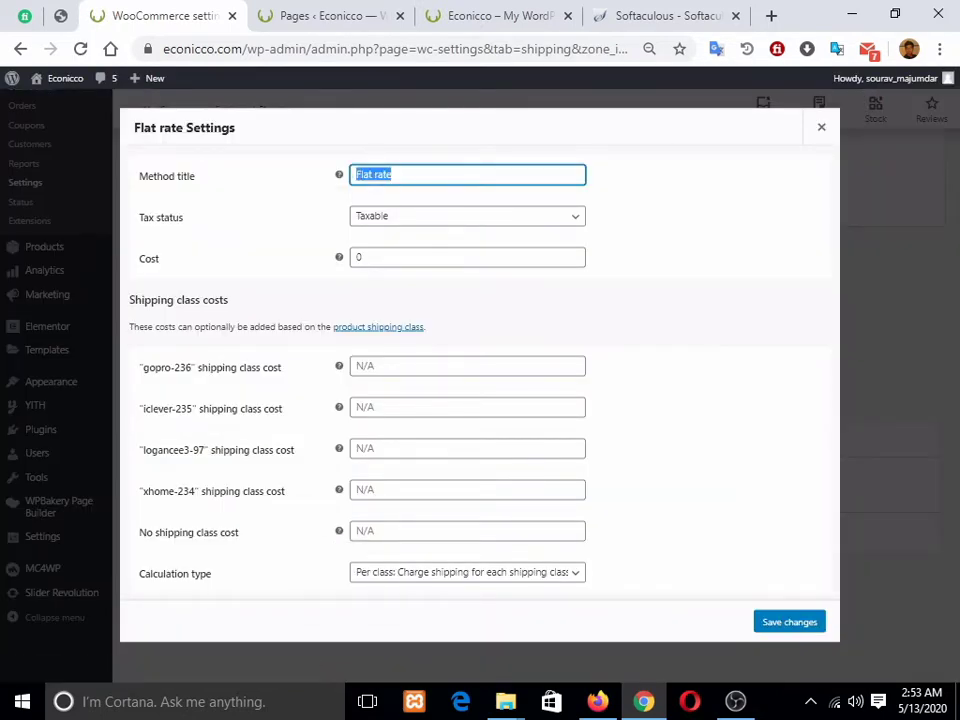
pyautogui.press('BackSpace')
pyautogui.write('delivery chargh')
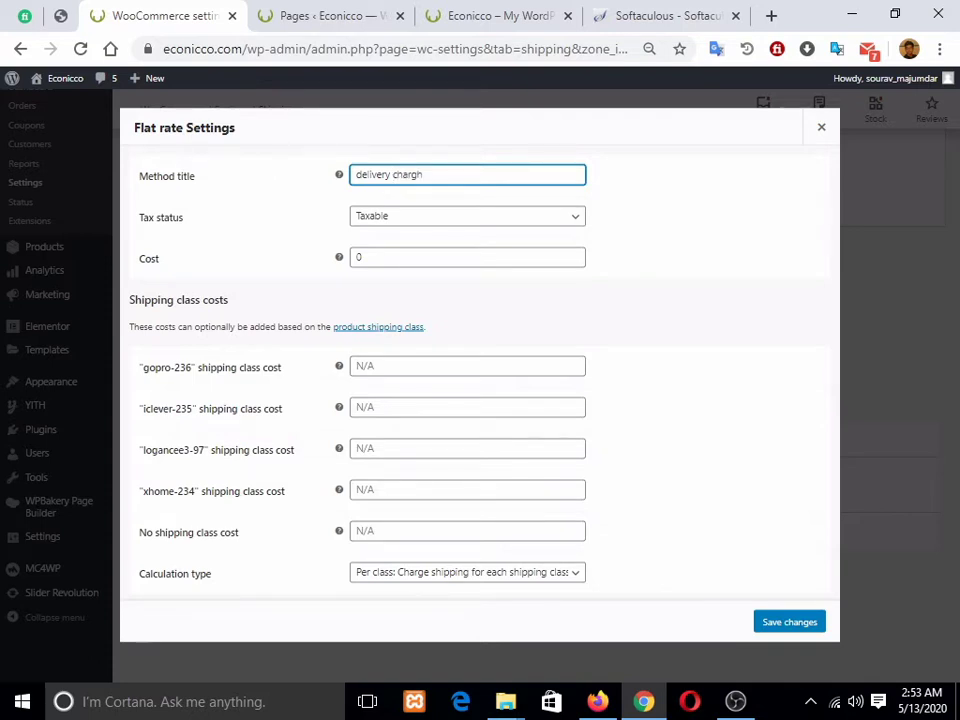
pyautogui.press('BackSpace')
pyautogui.write('e')
pyautogui.press('Tab')
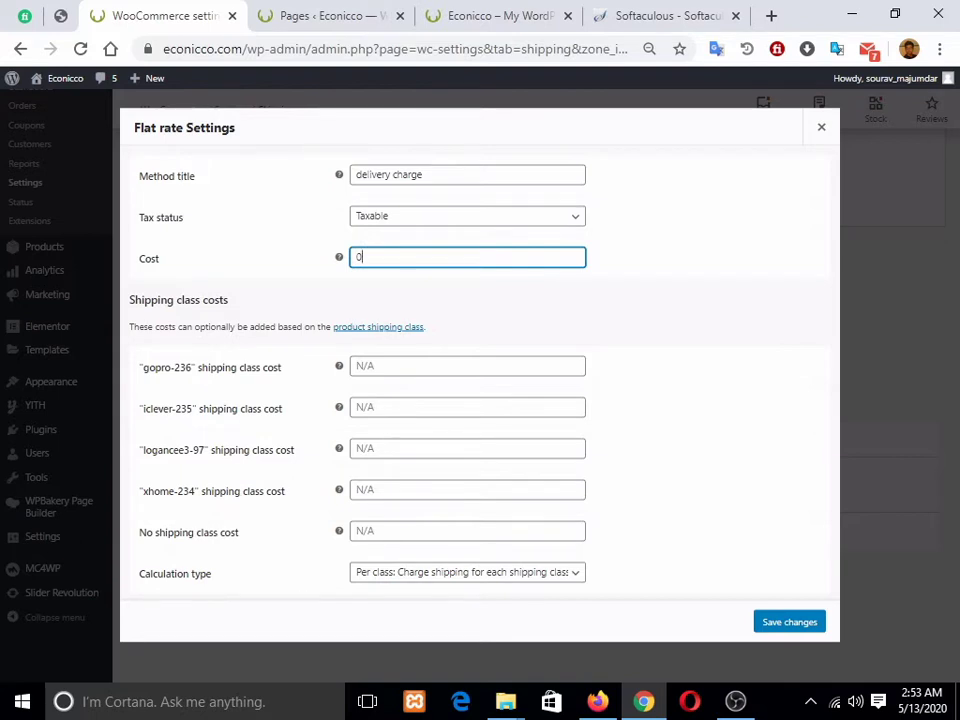
# Step: Set class costs 99 for gopro-236, 299 for iclever-235, 49 for unclassed, and save
pyautogui.click(440, 366)
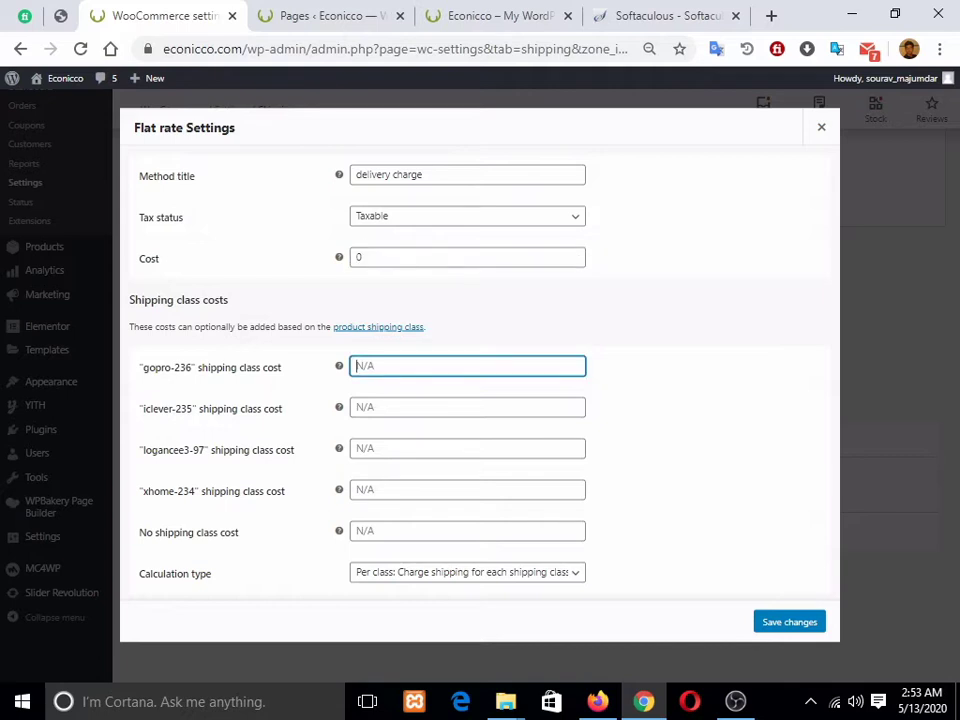
pyautogui.write('99')
pyautogui.click(440, 407)
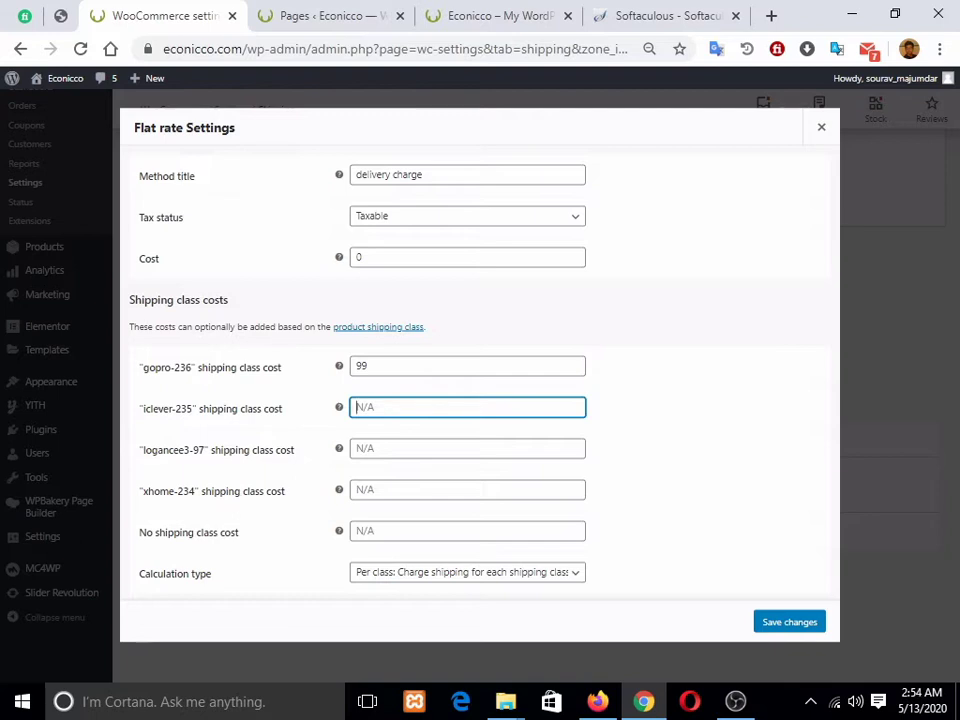
pyautogui.write('299')
pyautogui.click(467, 531)
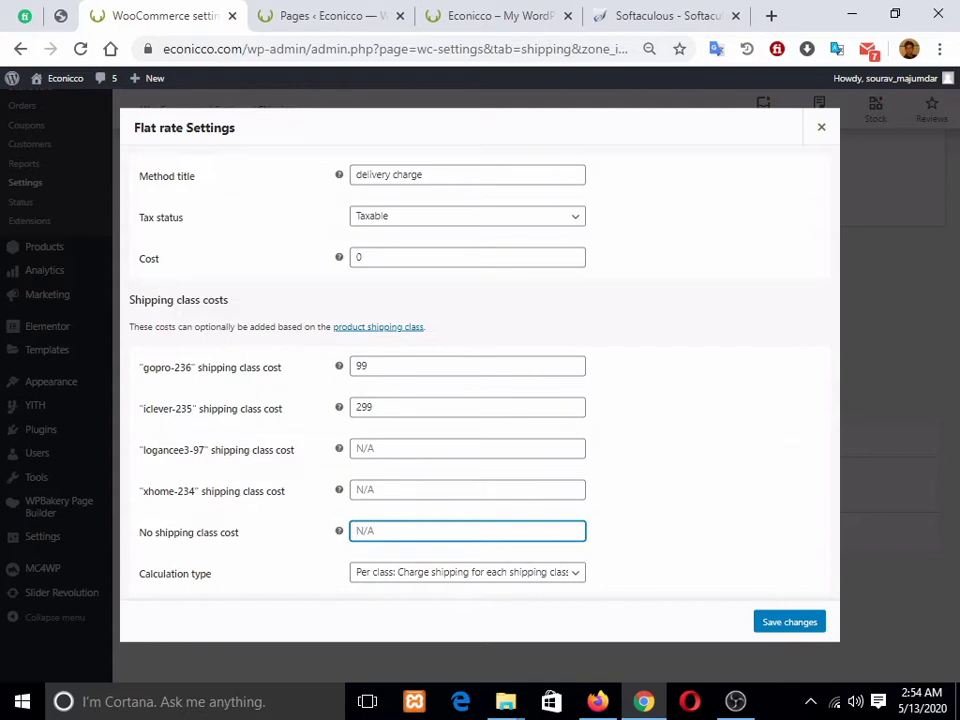
pyautogui.write('49')
pyautogui.press('Return')
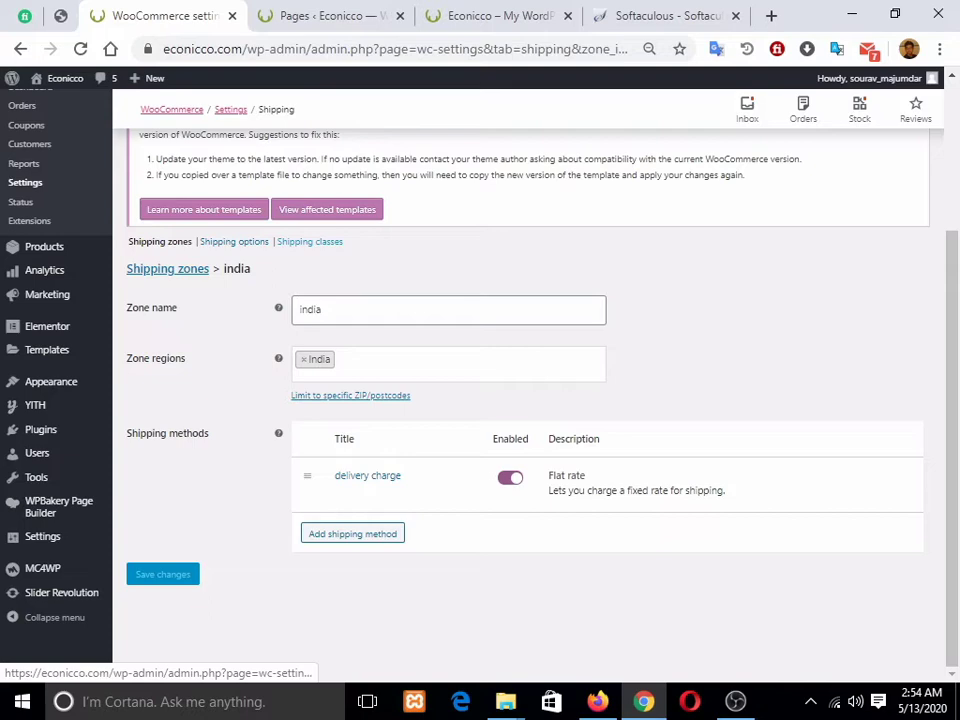
# Step: Enable Cash on delivery in the payment methods and save
pyautogui.scroll(2, 370, 189)
pyautogui.click(370, 189)
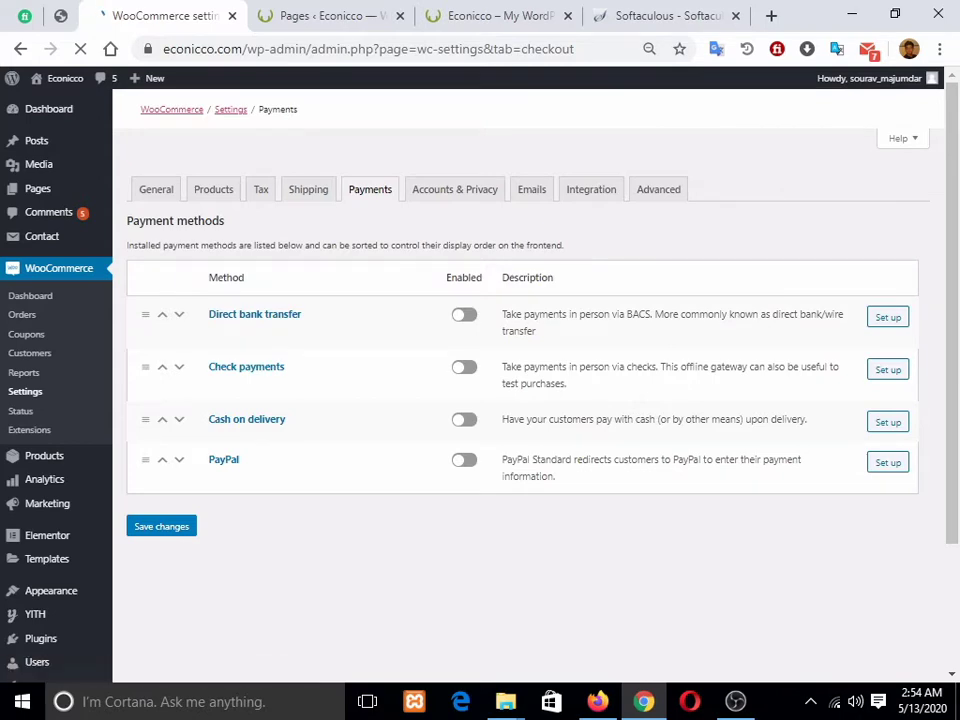
pyautogui.scroll(-2, 530, 400)
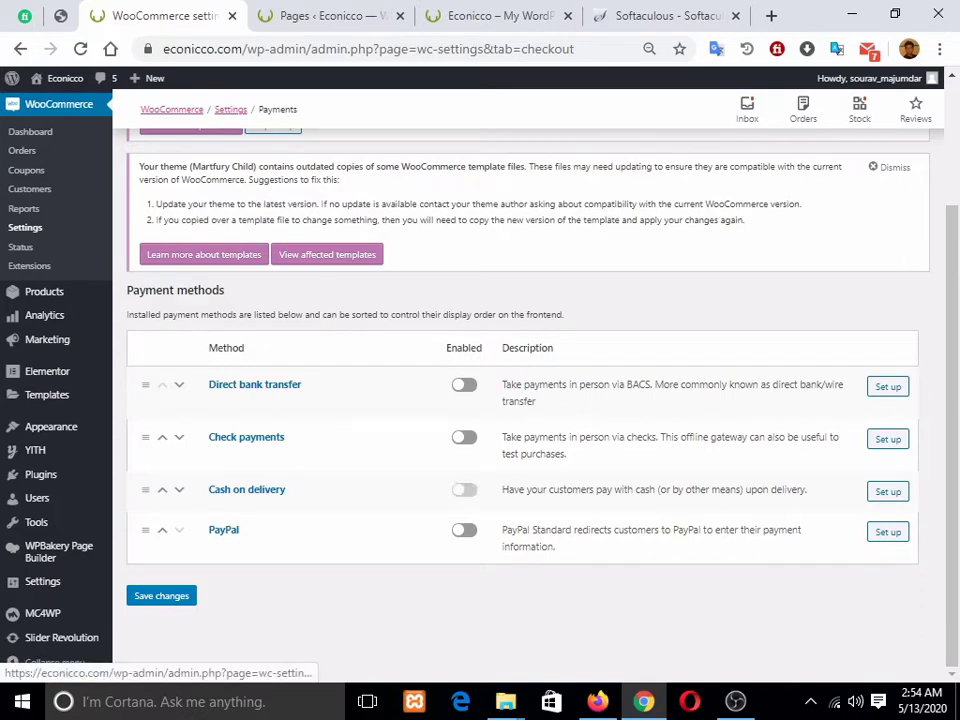
pyautogui.click(464, 489)
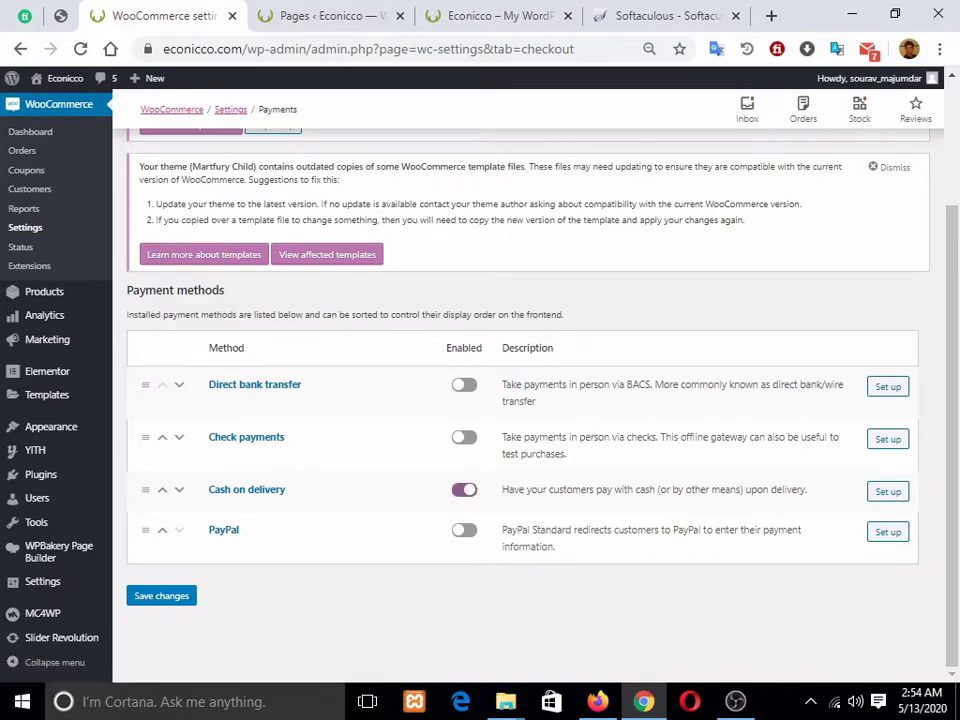
pyautogui.click(161, 595)
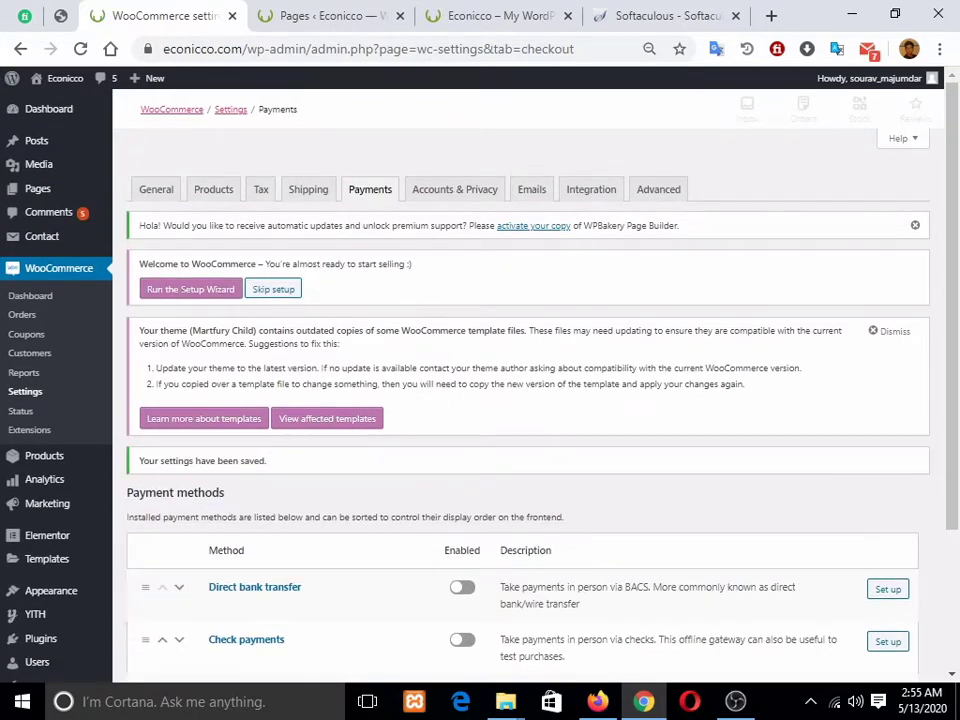
# Step: Inspect the Cash on delivery Title field, then go to Accounts & Privacy settings
pyautogui.scroll(-2, 535, 400)
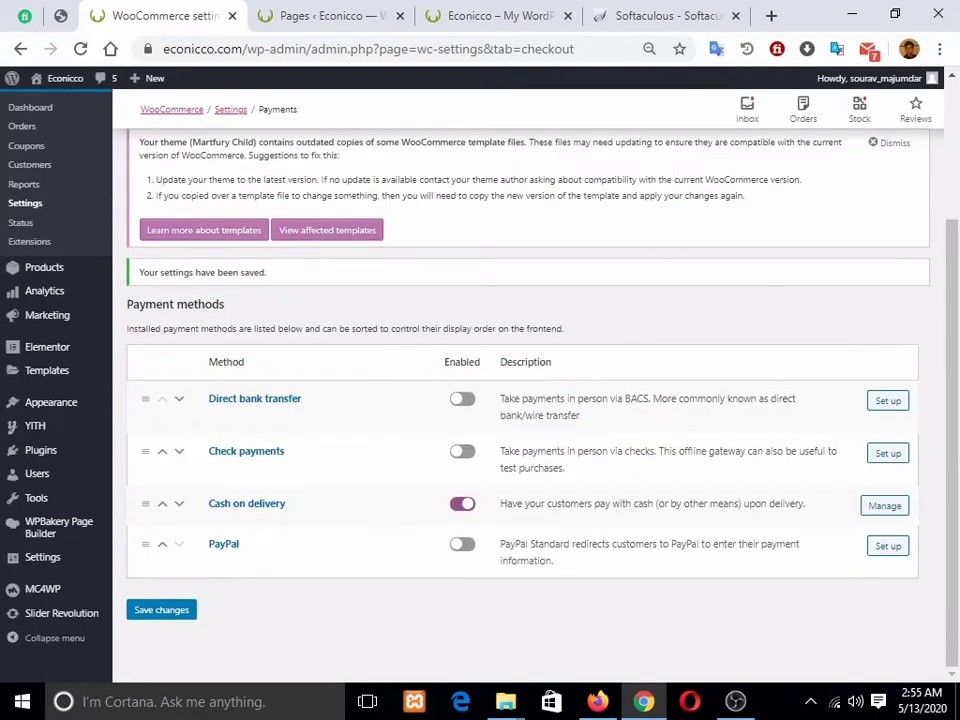
pyautogui.click(885, 505)
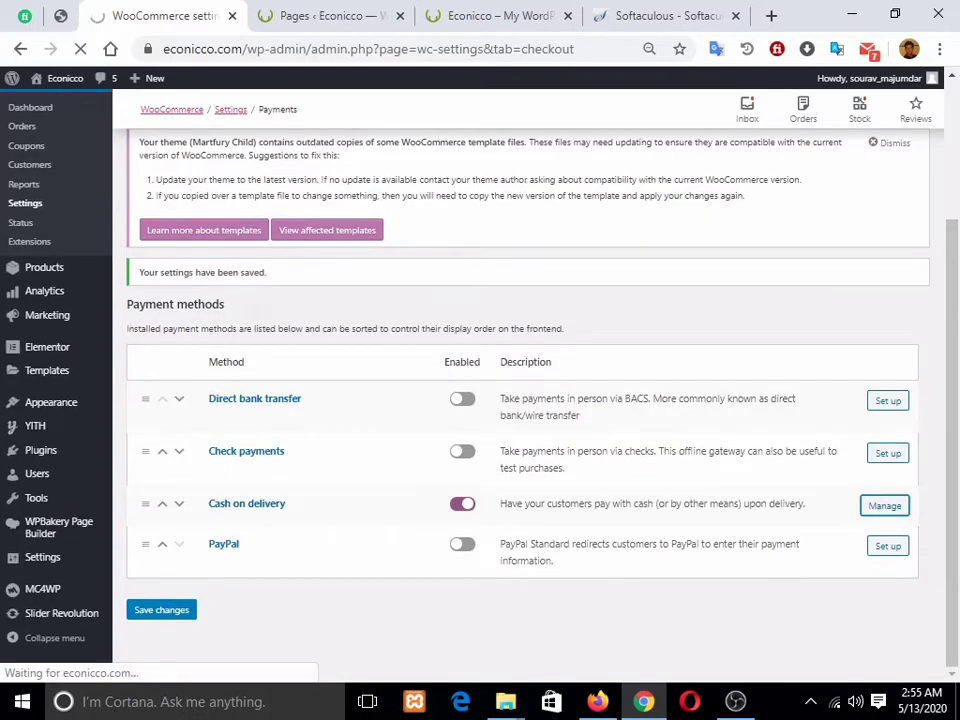
pyautogui.scroll(-3, 535, 400)
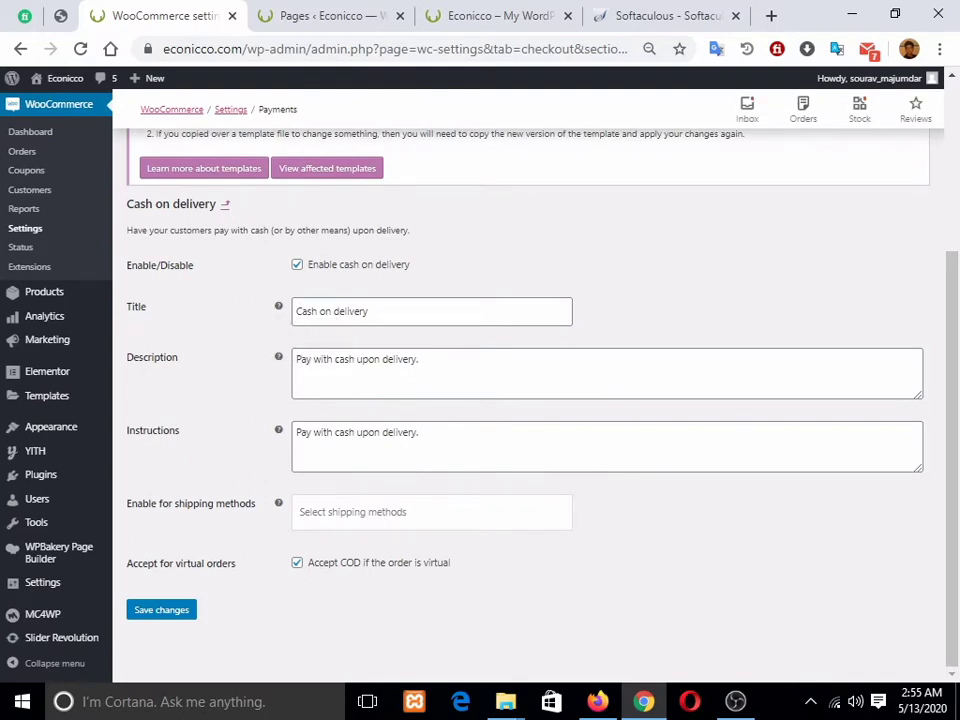
pyautogui.moveTo(372, 312); pyautogui.dragTo(290, 312)
pyautogui.click(240, 330)
pyautogui.scroll(5, 535, 400)
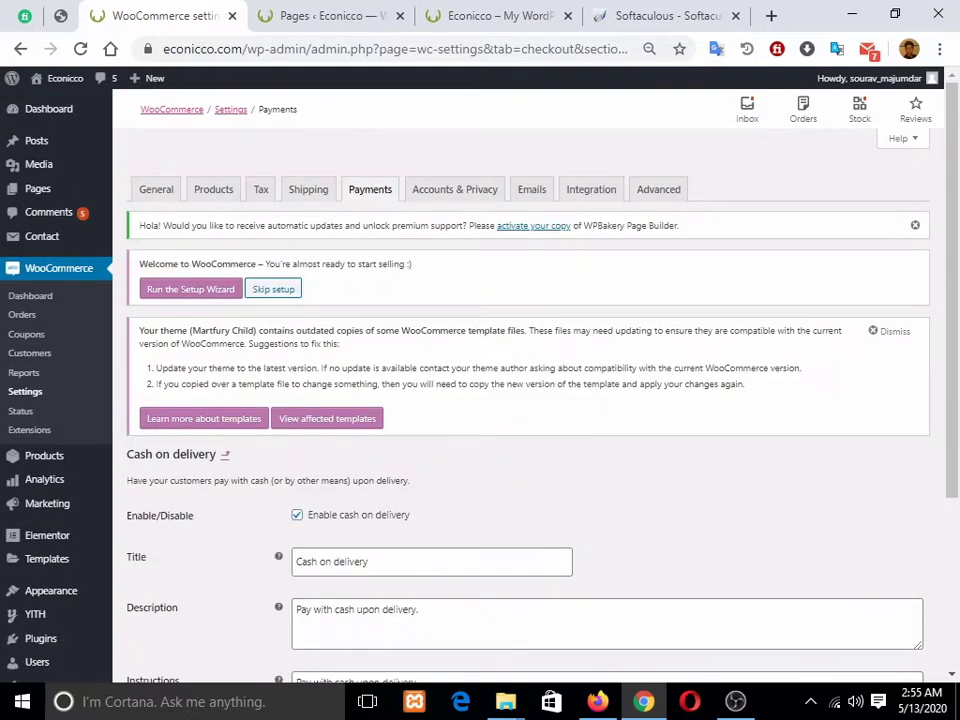
pyautogui.click(455, 189)
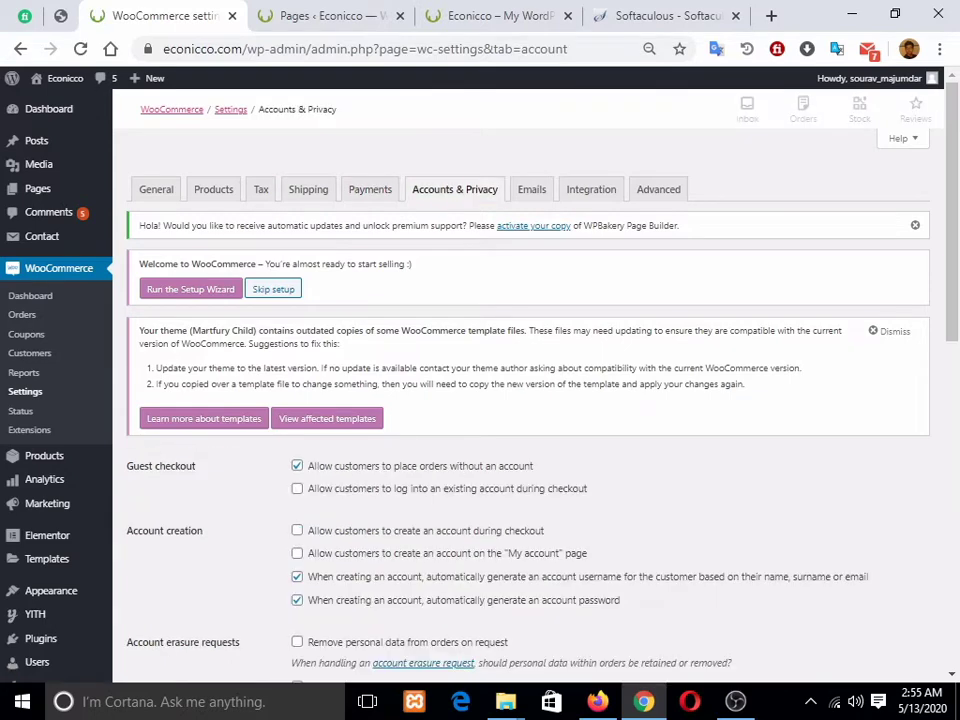
# Step: Scroll through Accounts & Privacy, then browse the Emails settings with base color #96588a
pyautogui.scroll(-4, 535, 400)
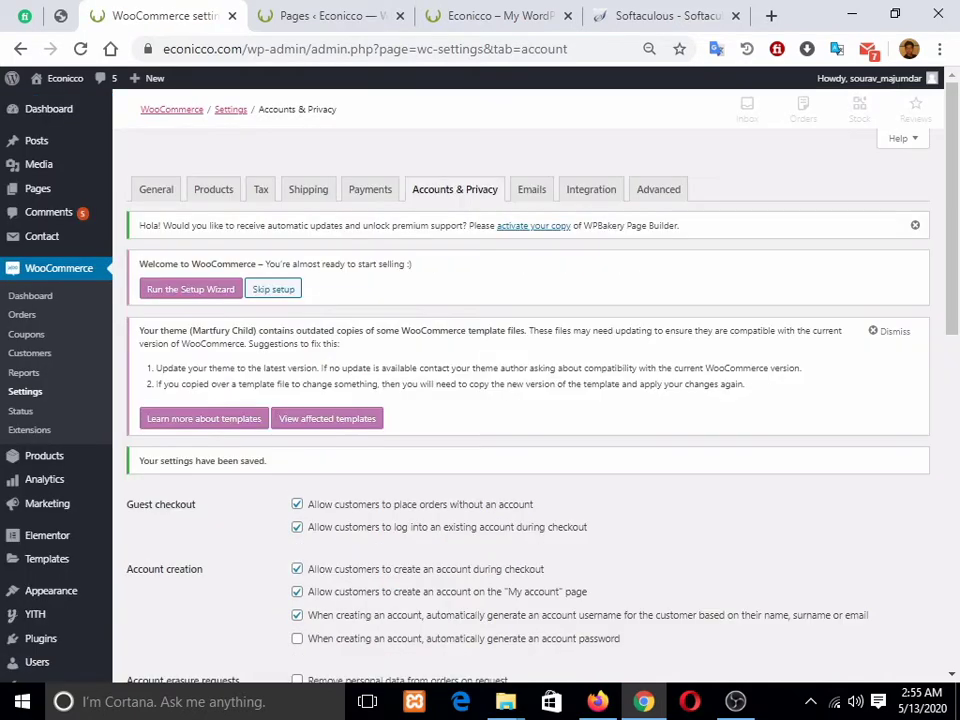
pyautogui.scroll(-1, 528, 400)
pyautogui.scroll(2, 528, 400)
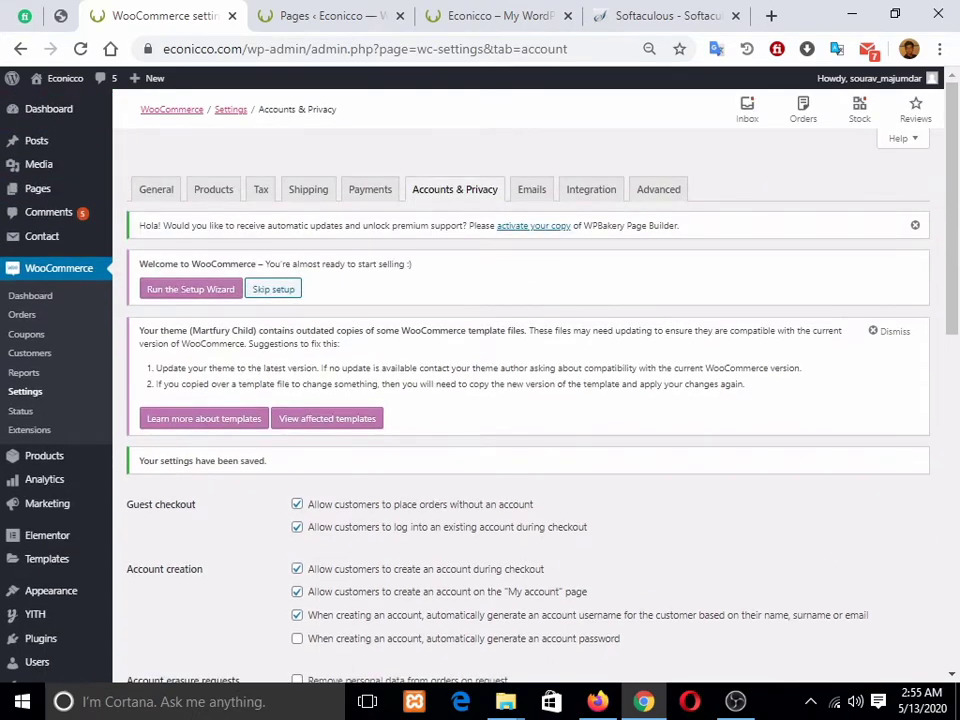
pyautogui.click(531, 189)
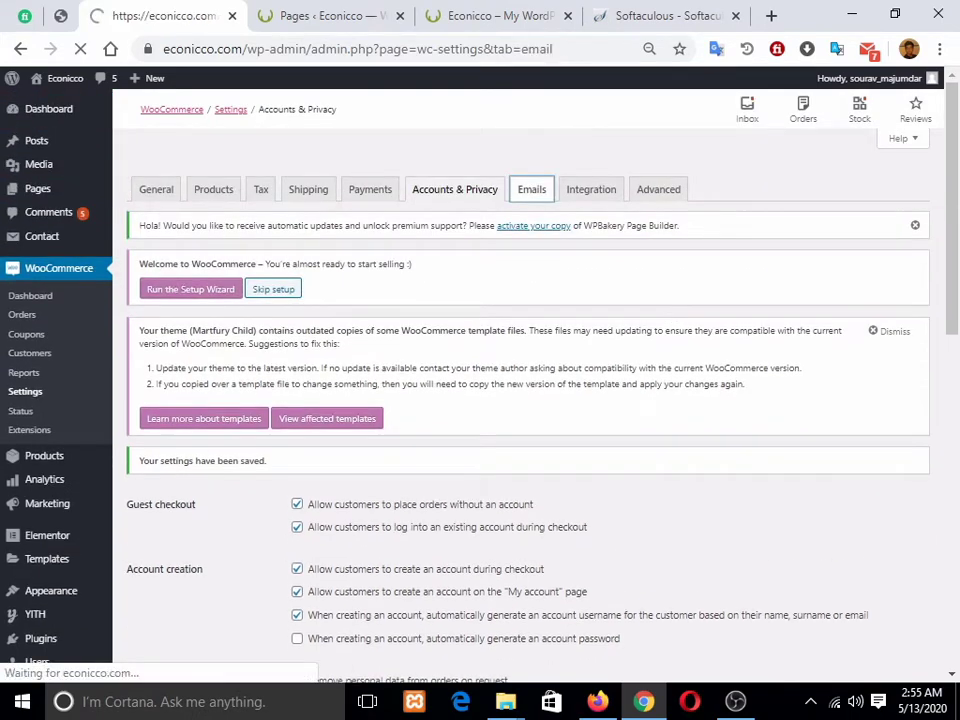
pyautogui.scroll(-10, 528, 400)
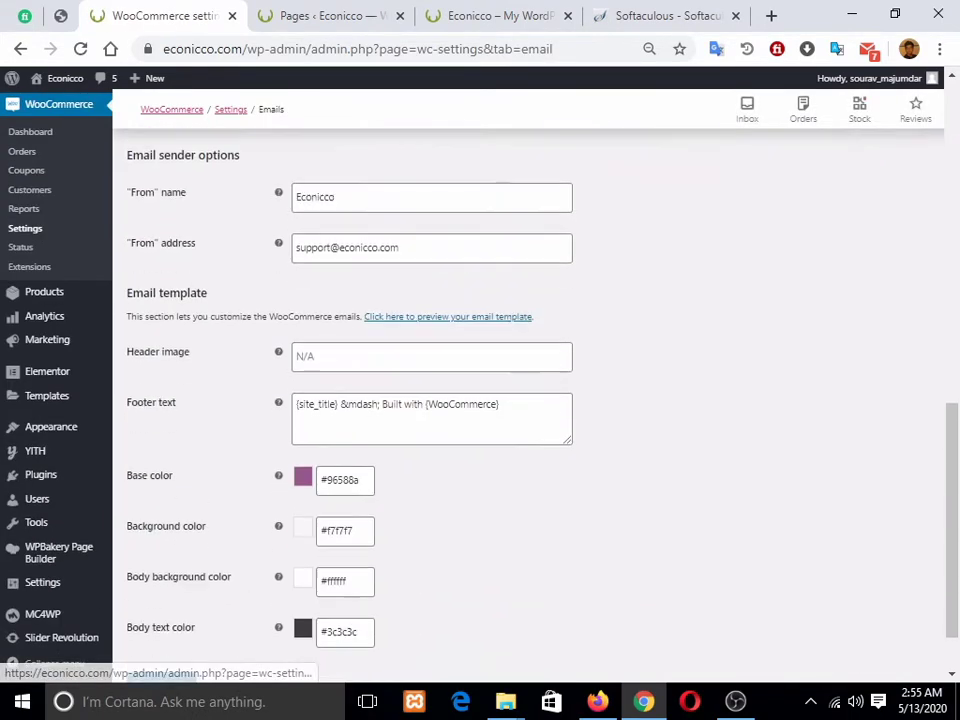
pyautogui.scroll(-1, 528, 400)
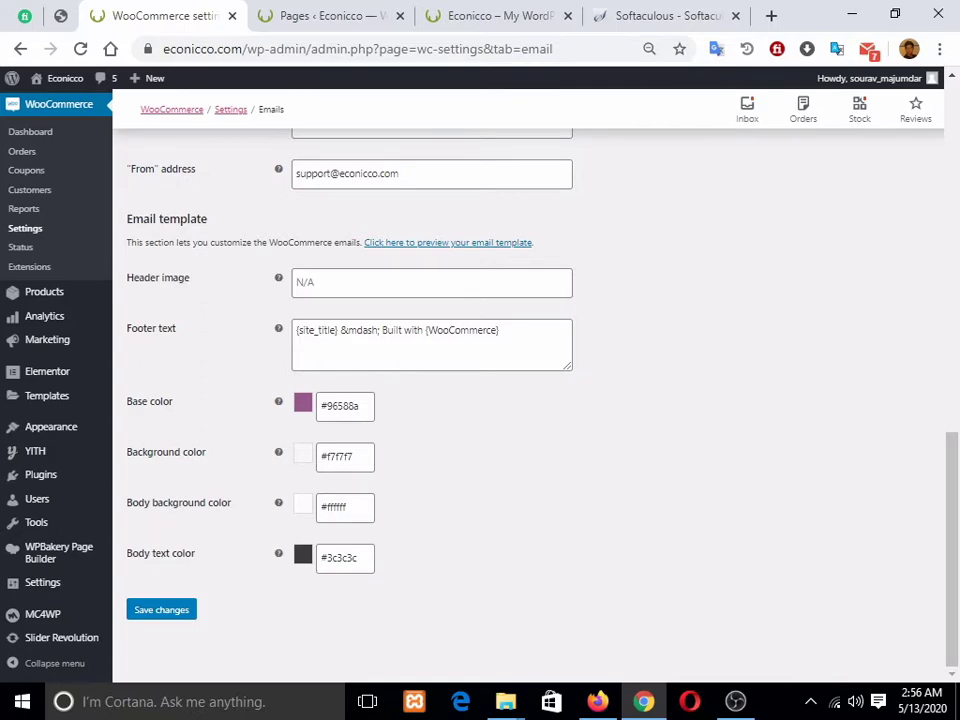
pyautogui.scroll(10, 530, 400)
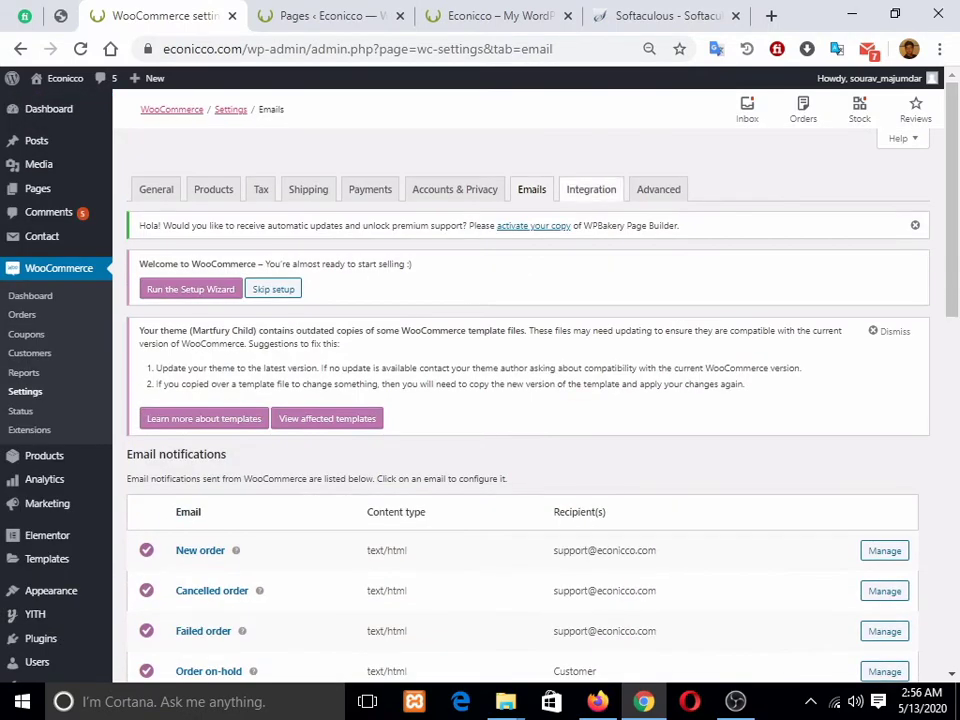
# Step: Review WooCommerce's Advanced page setup for Cart, Checkout, My account and Terms, then switch to the Pages list
pyautogui.click(591, 189)
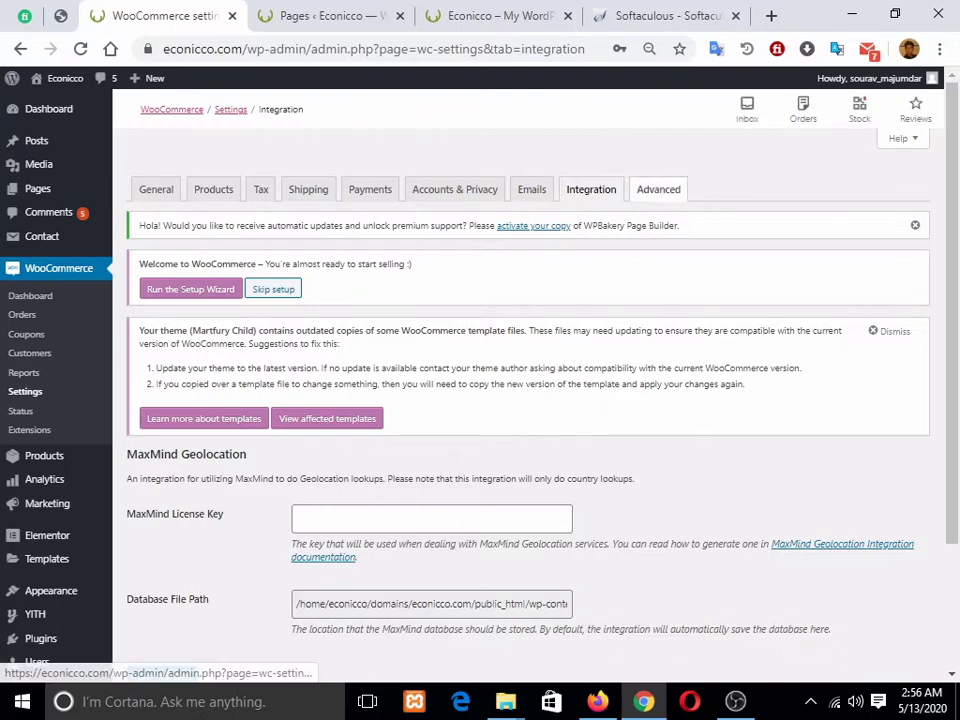
pyautogui.click(658, 189)
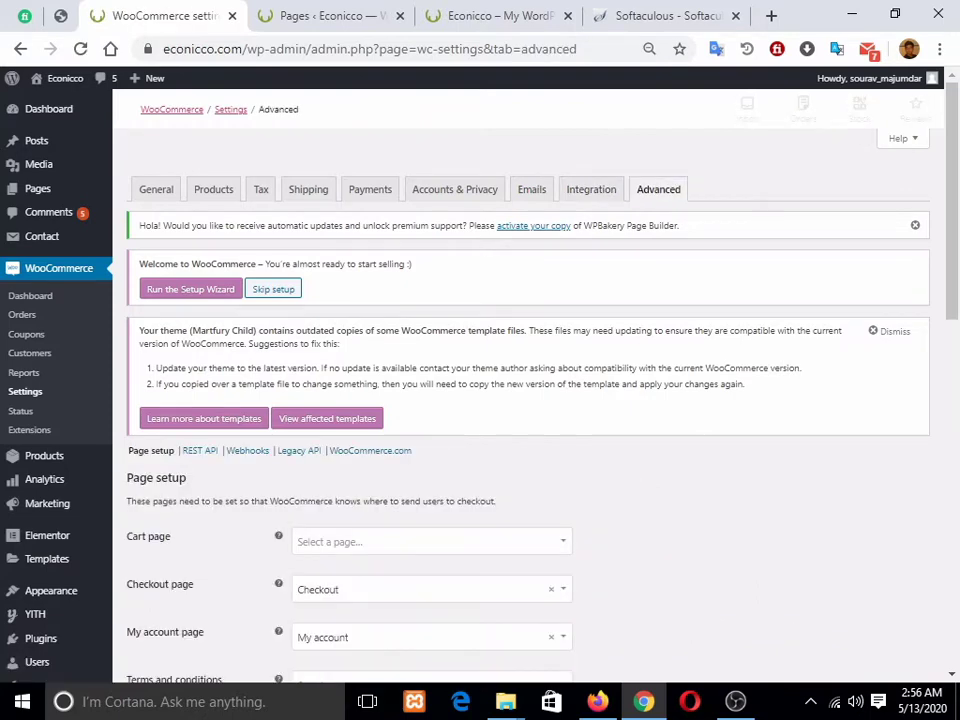
pyautogui.scroll(-4, 530, 400)
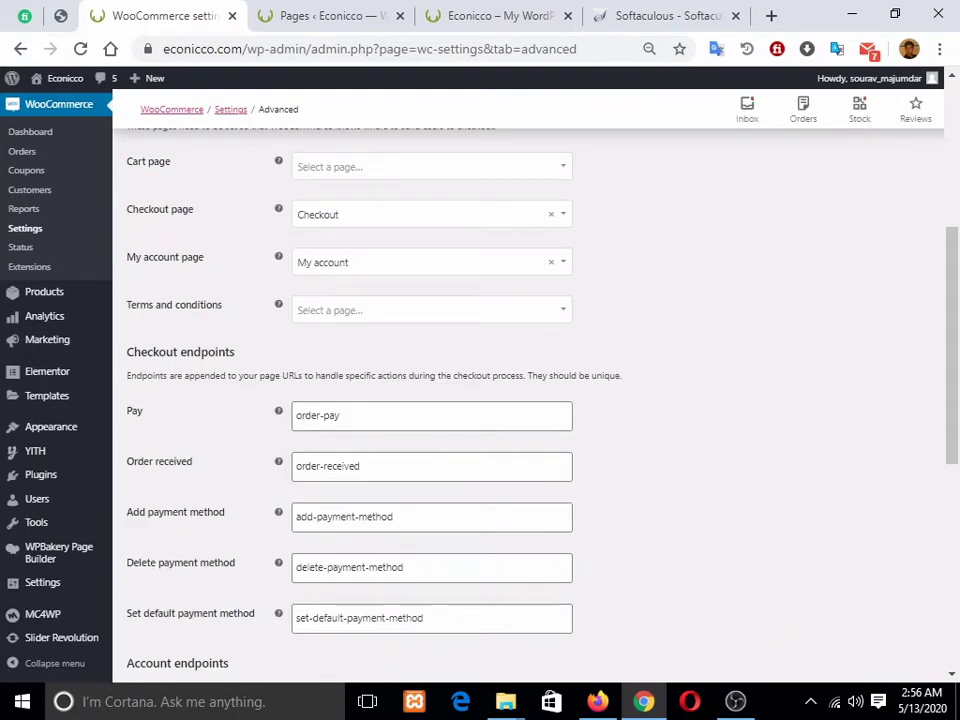
pyautogui.scroll(1, 530, 400)
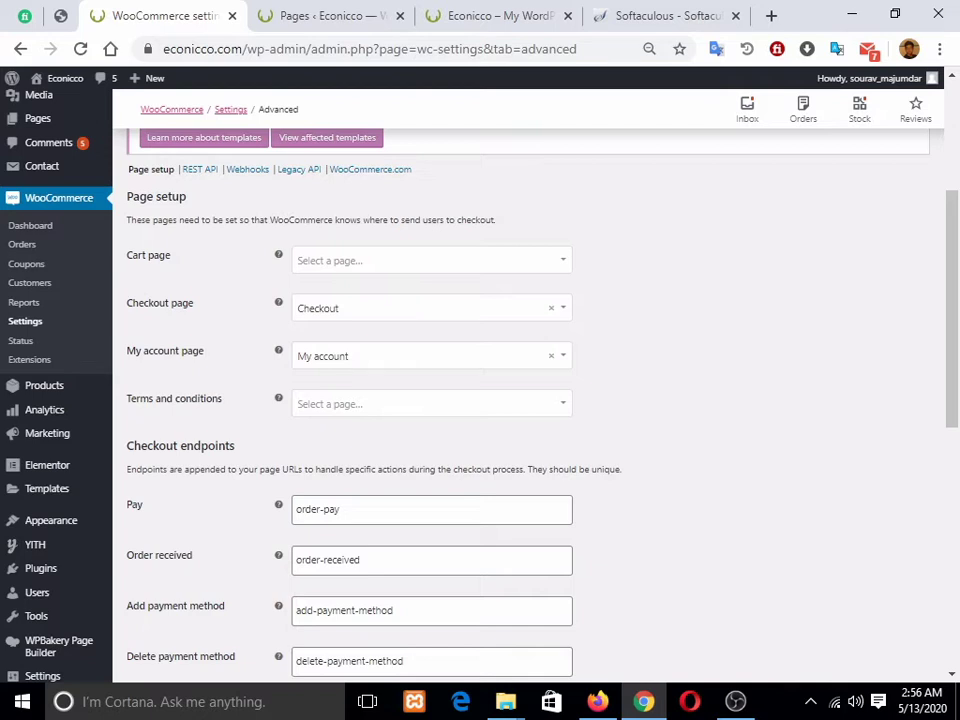
pyautogui.hotkey('ctrl', 'Tab')
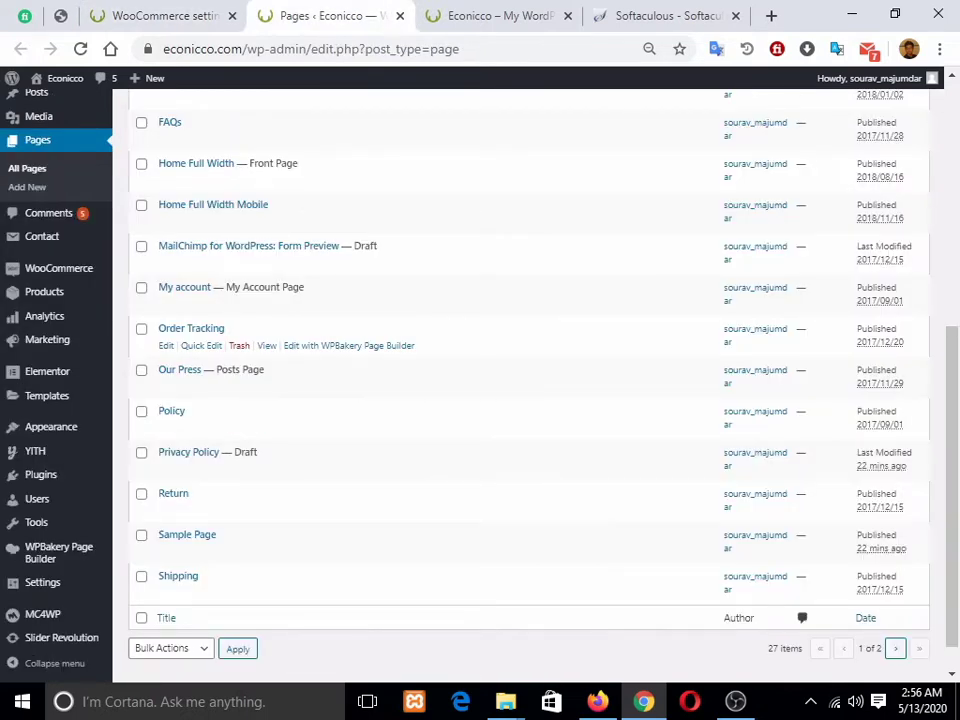
# Step: Go to page 2 of the Pages list, start a new page, and open a blank browser tab
pyautogui.click(895, 648)
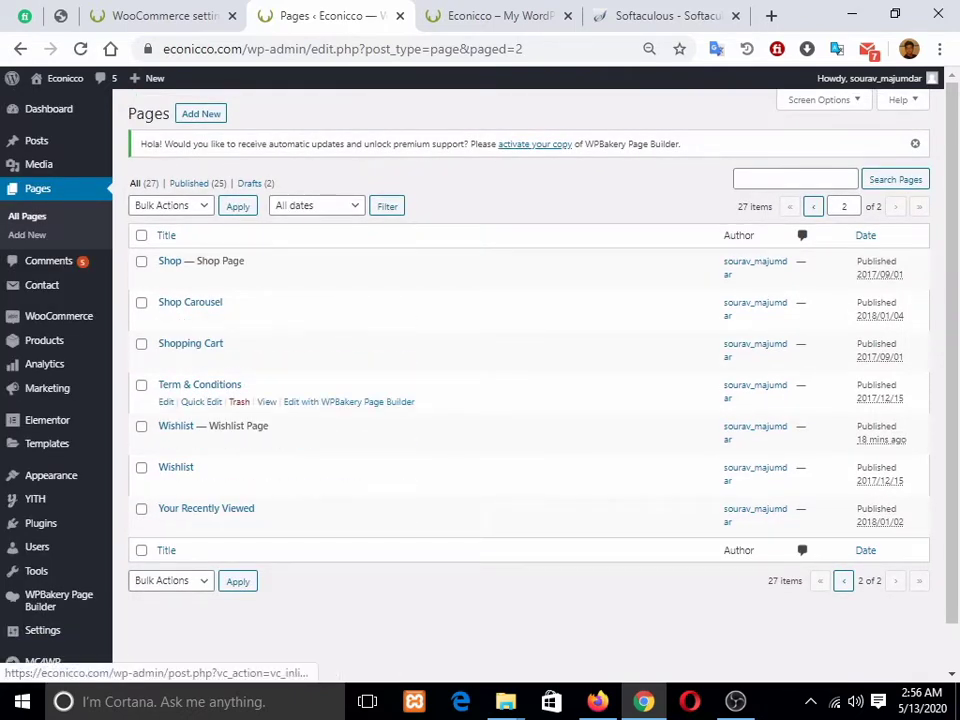
pyautogui.click(201, 113)
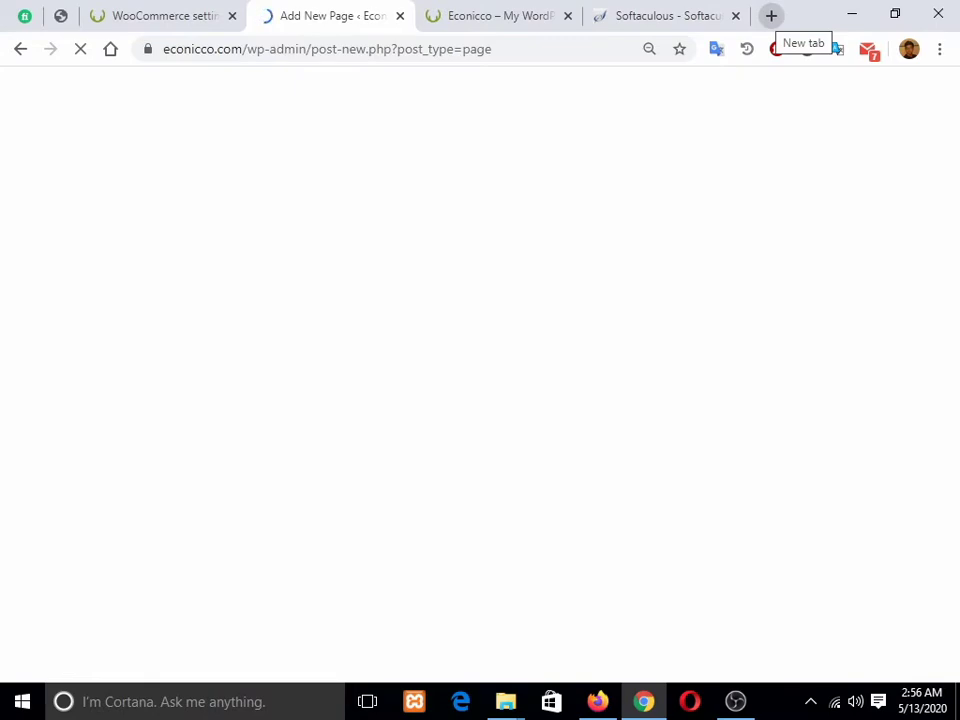
pyautogui.click(771, 15)
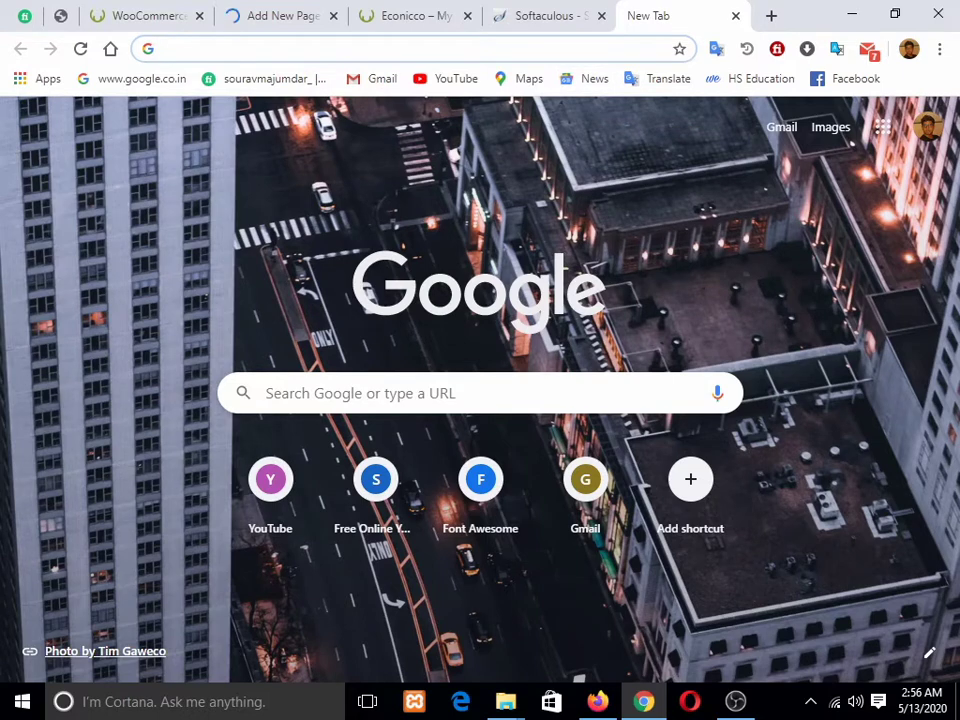
# Step: Search Google for 'woocommerce short' and open the Shortcodes – WooCommerce Docs result
pyautogui.write('woo')
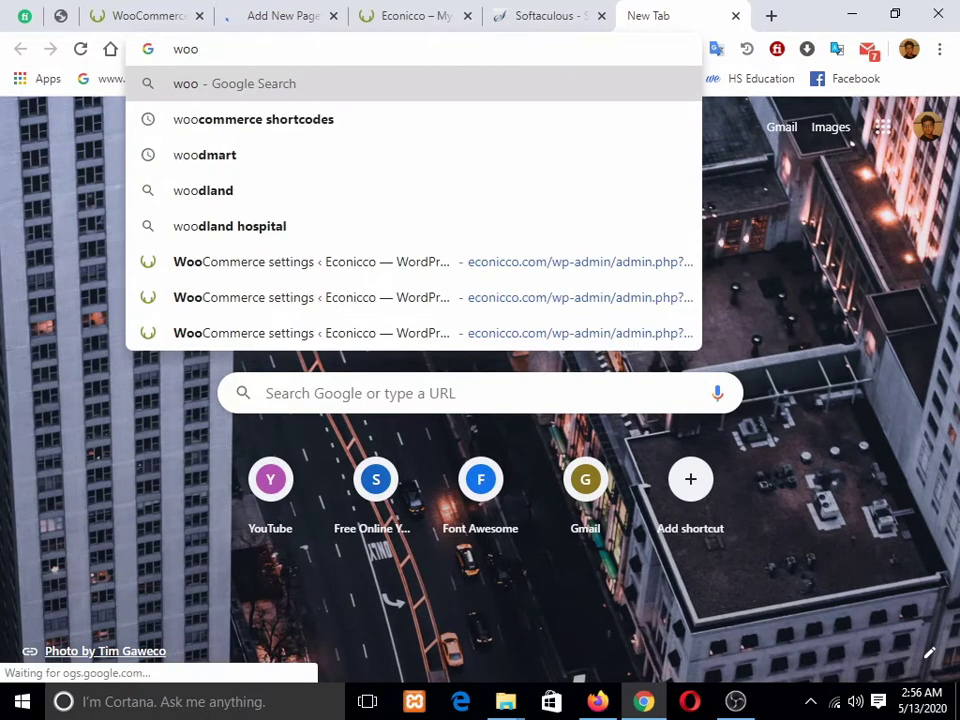
pyautogui.write('commerce')
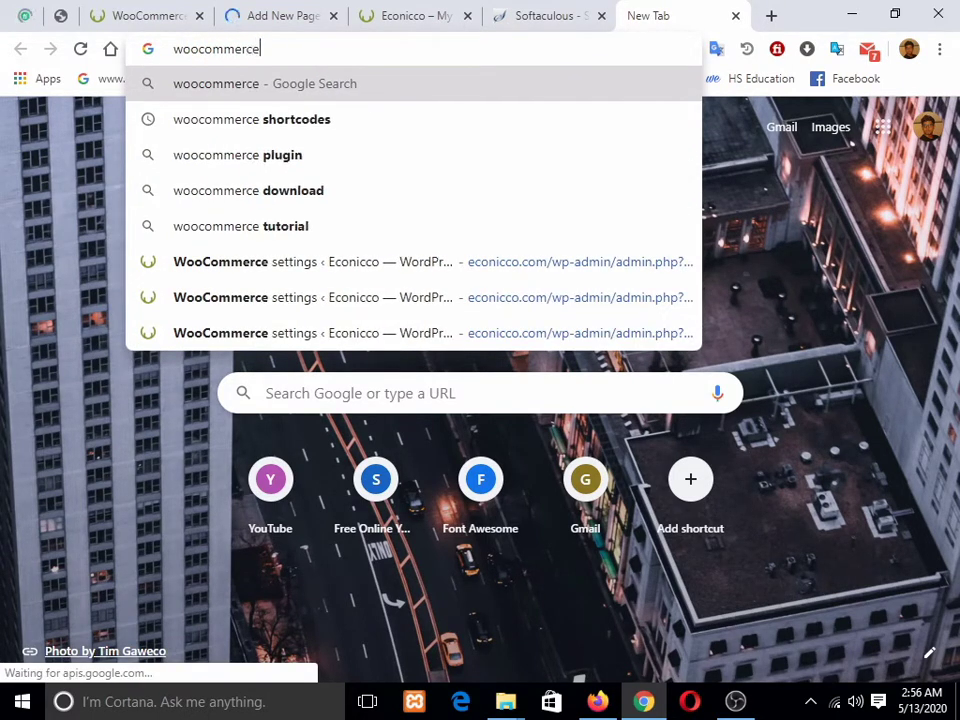
pyautogui.write(' sh')
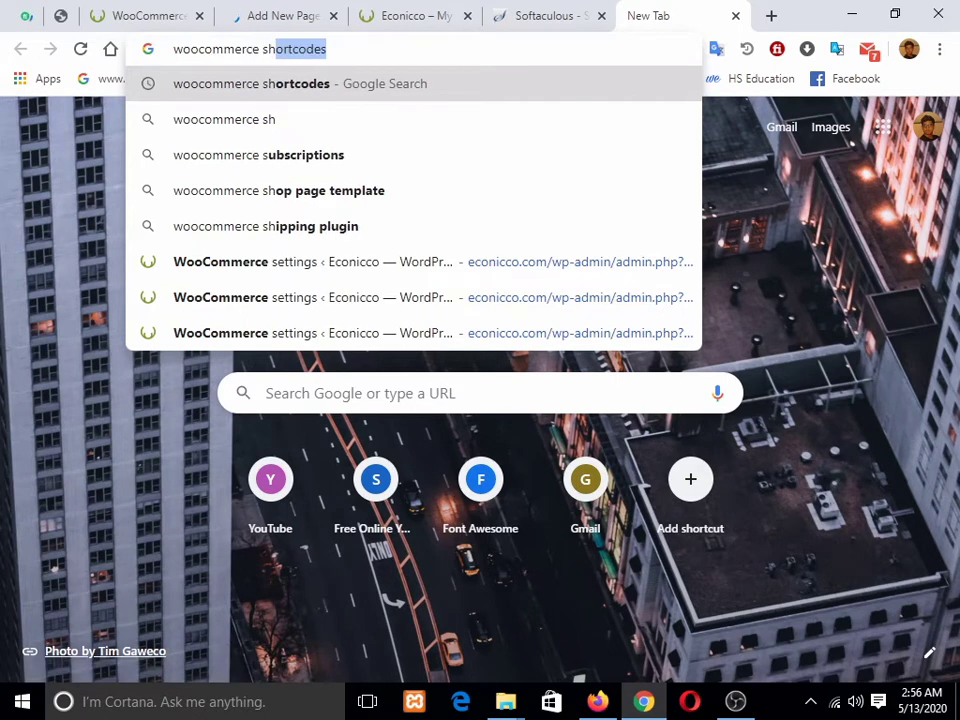
pyautogui.write('ort')
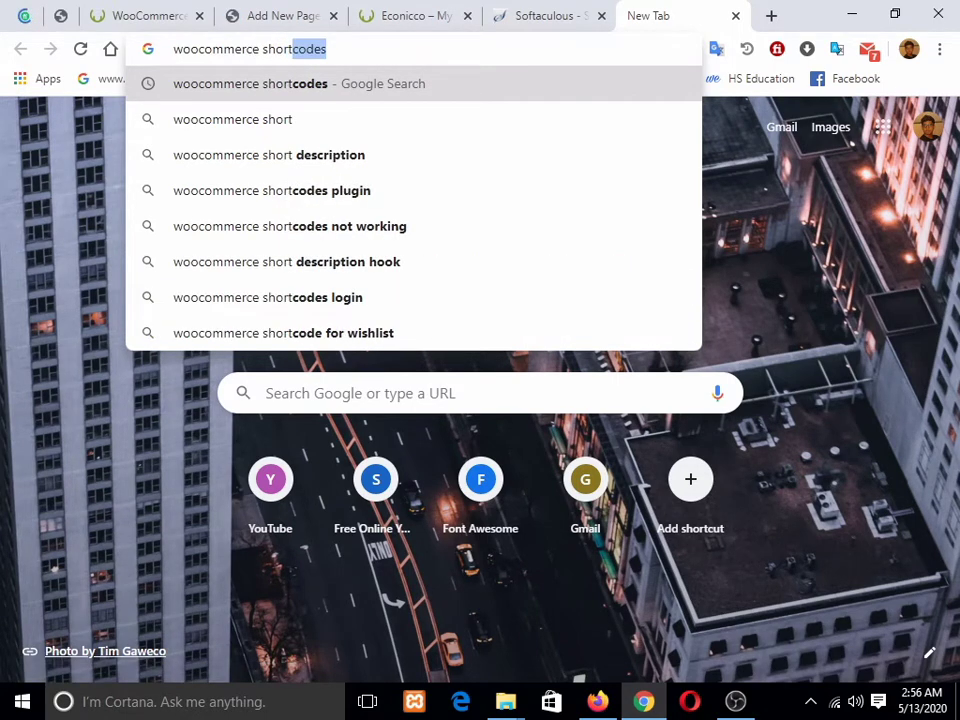
pyautogui.press('Return')
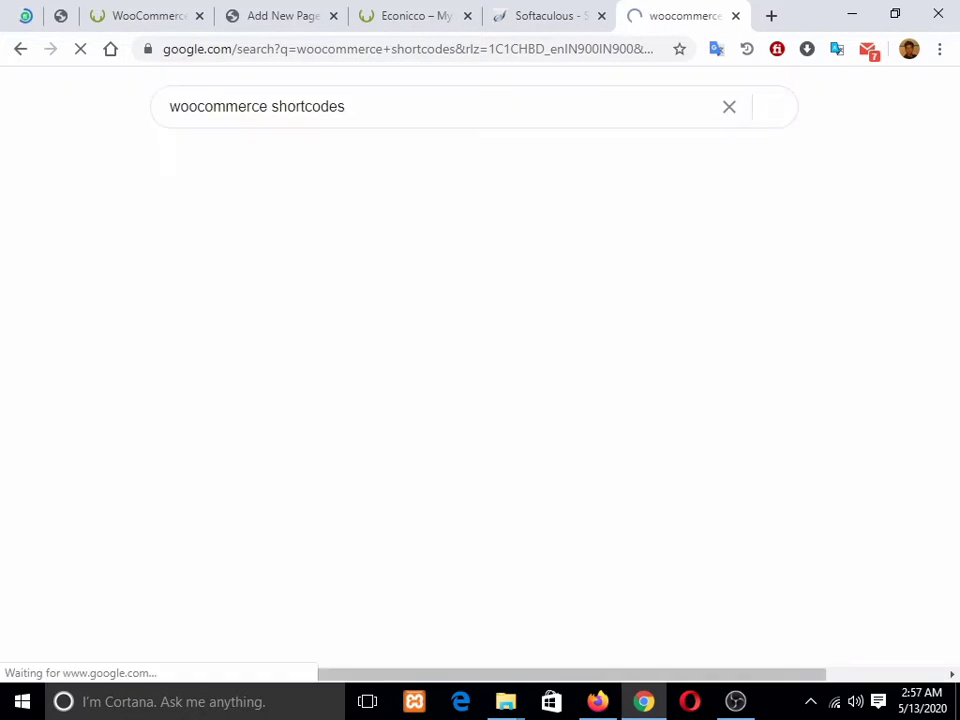
pyautogui.scroll(-3, 313, 297)
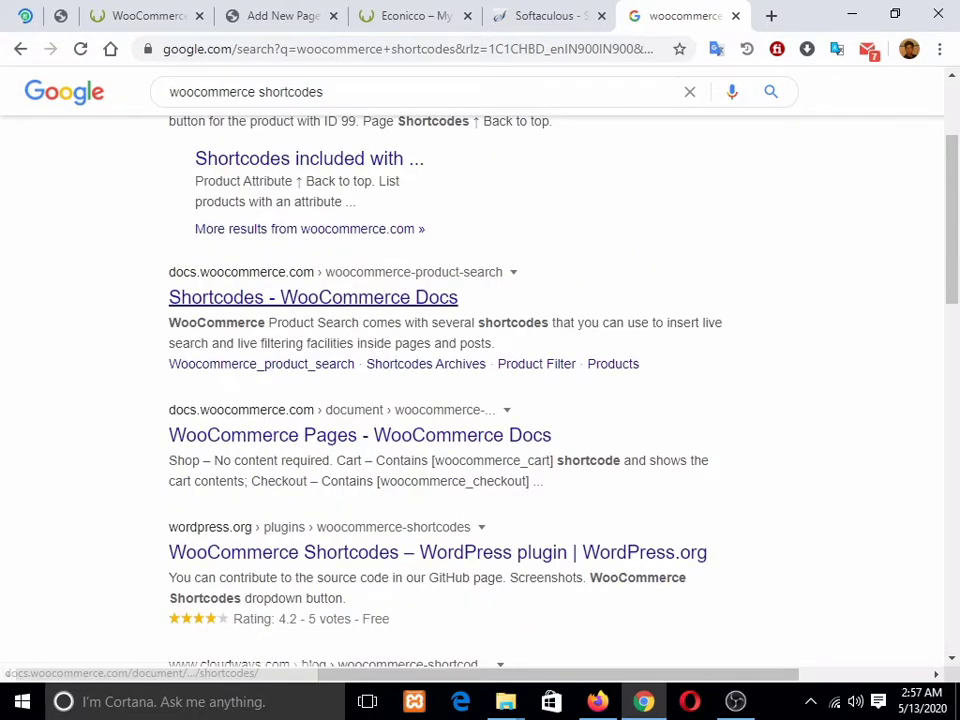
pyautogui.click(313, 297)
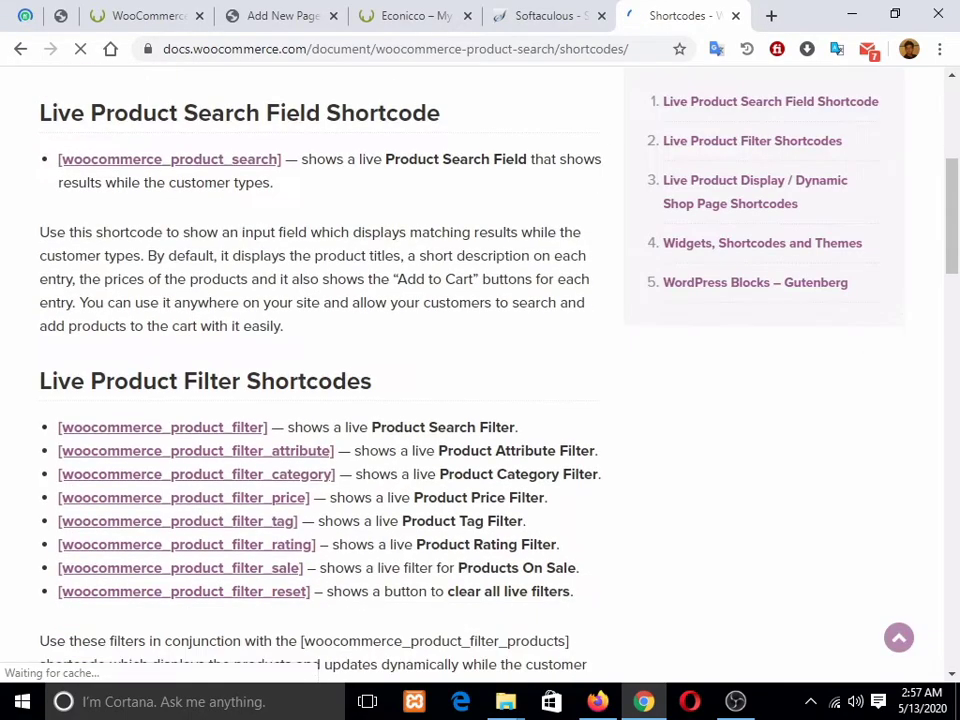
pyautogui.scroll(-15, 368, 397)
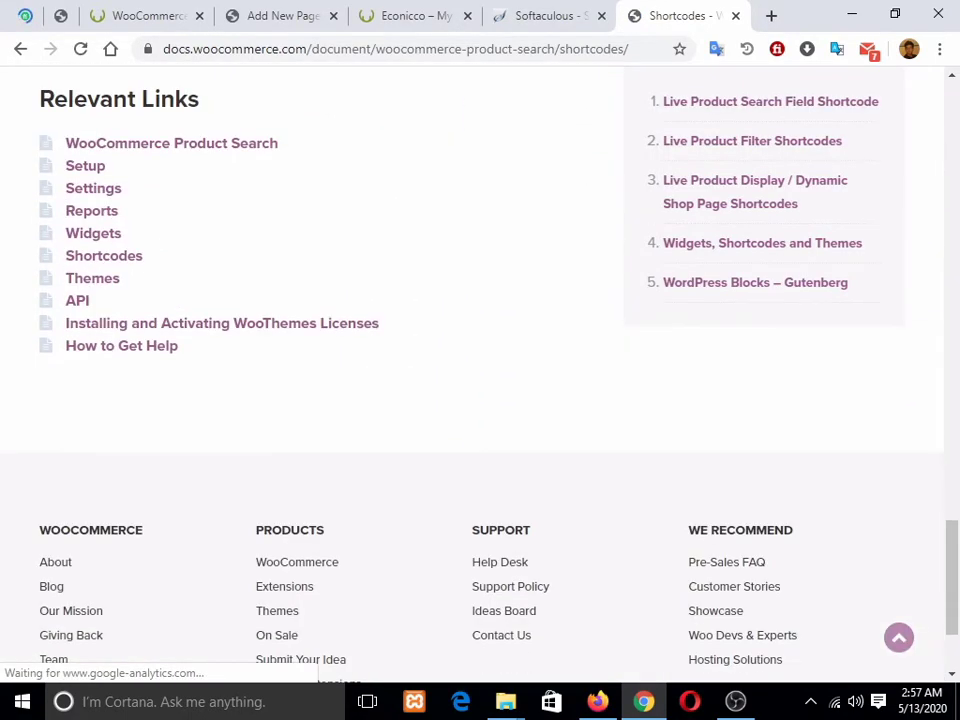
pyautogui.scroll(10, 368, 320)
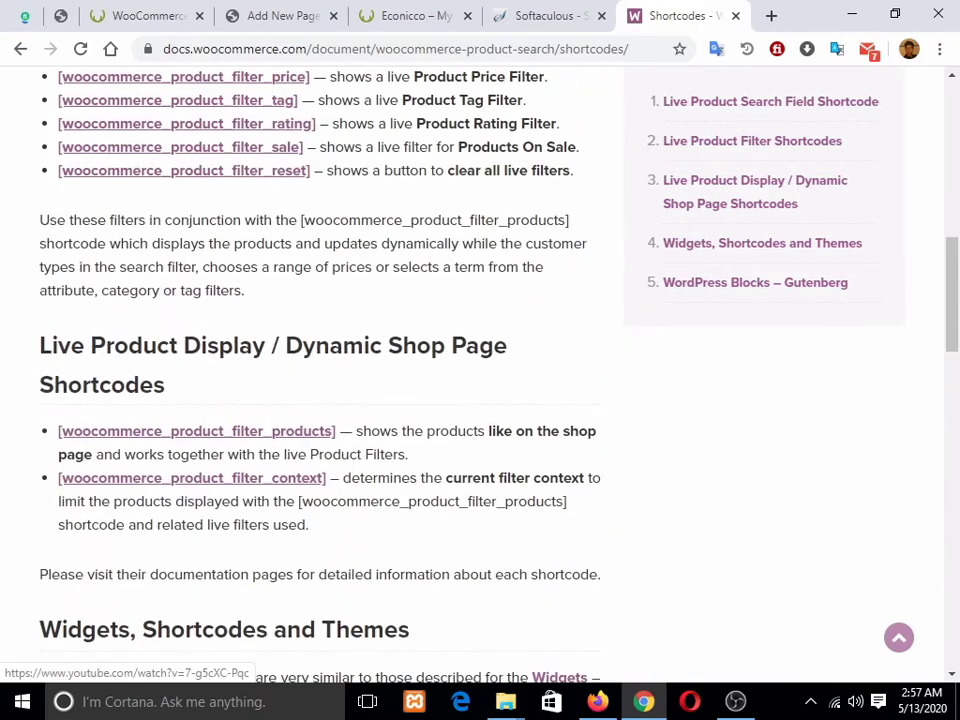
pyautogui.scroll(7, 368, 360)
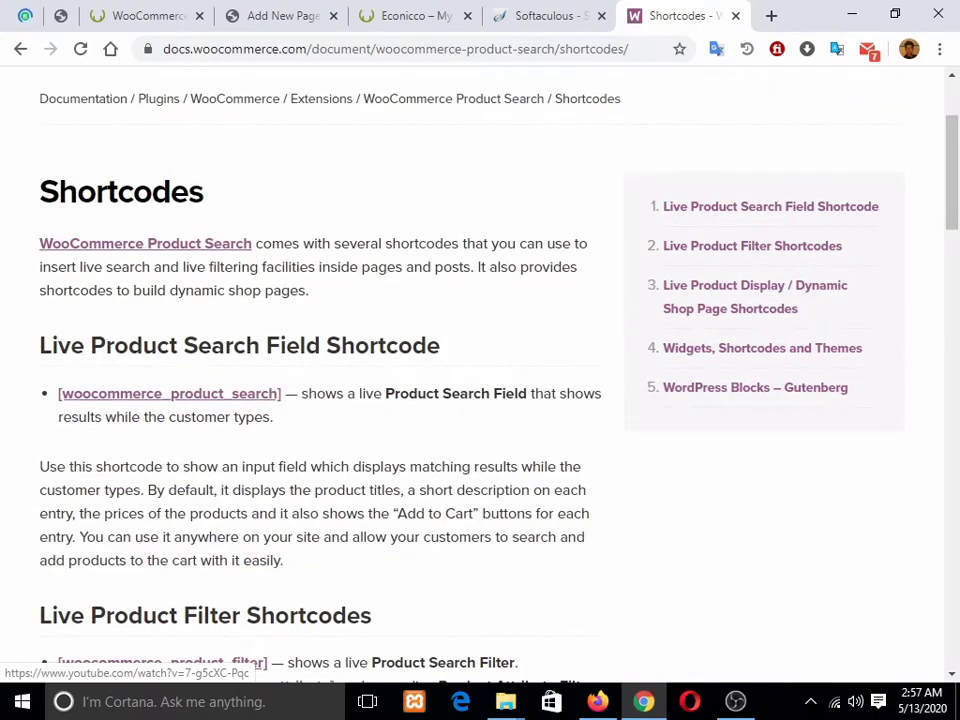
pyautogui.scroll(1, 470, 370)
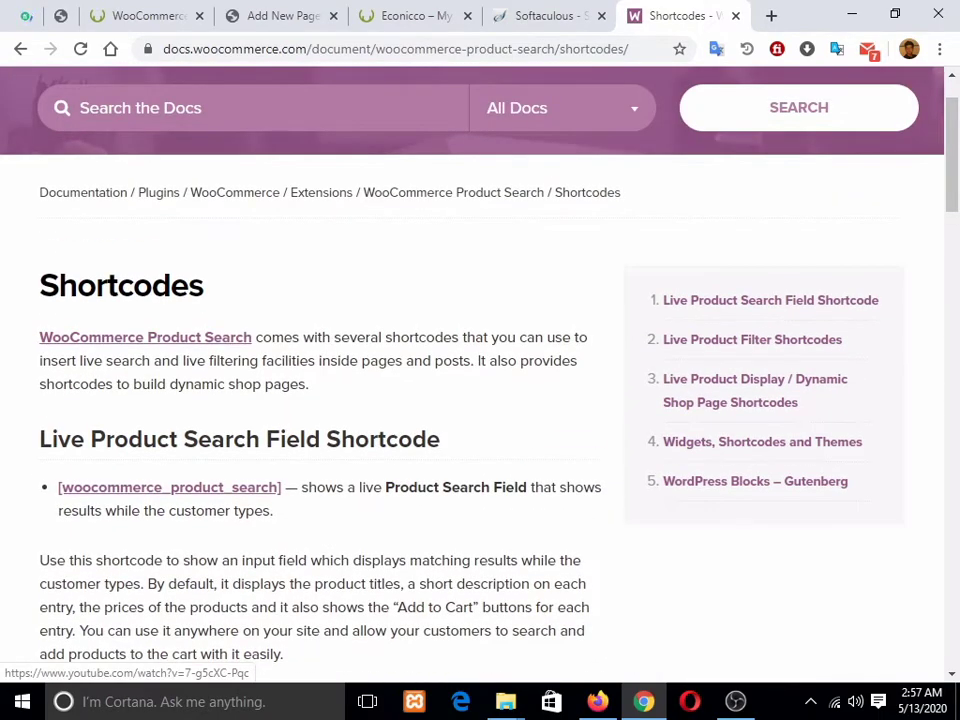
pyautogui.scroll(1, 470, 370)
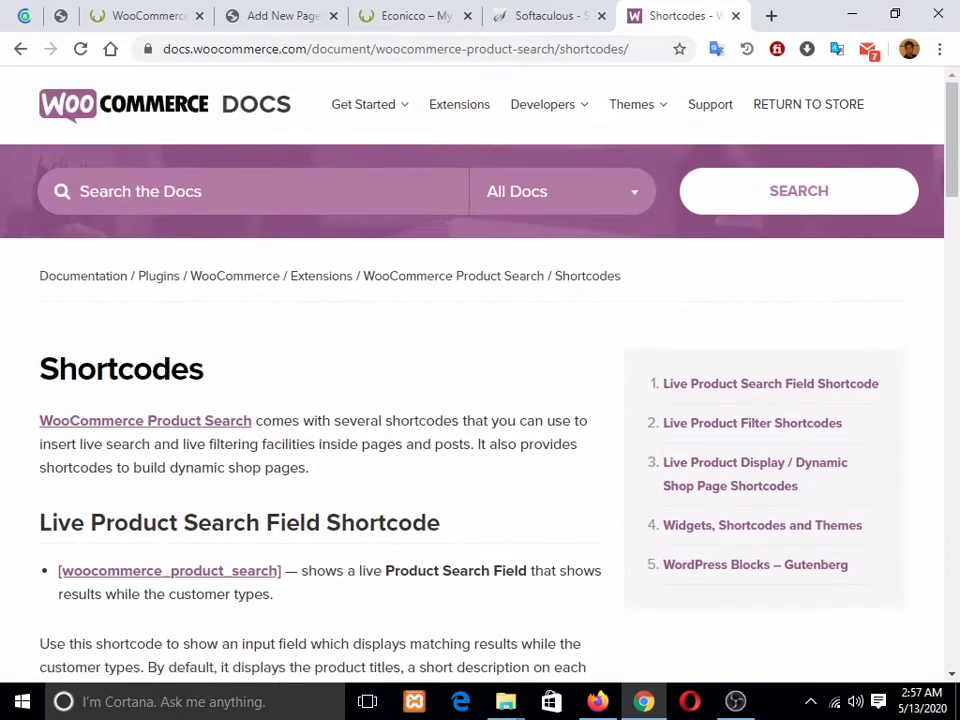
# Step: Return to the search results and open the WooCommerce shortcodes documentation page
pyautogui.moveTo(635, 110)
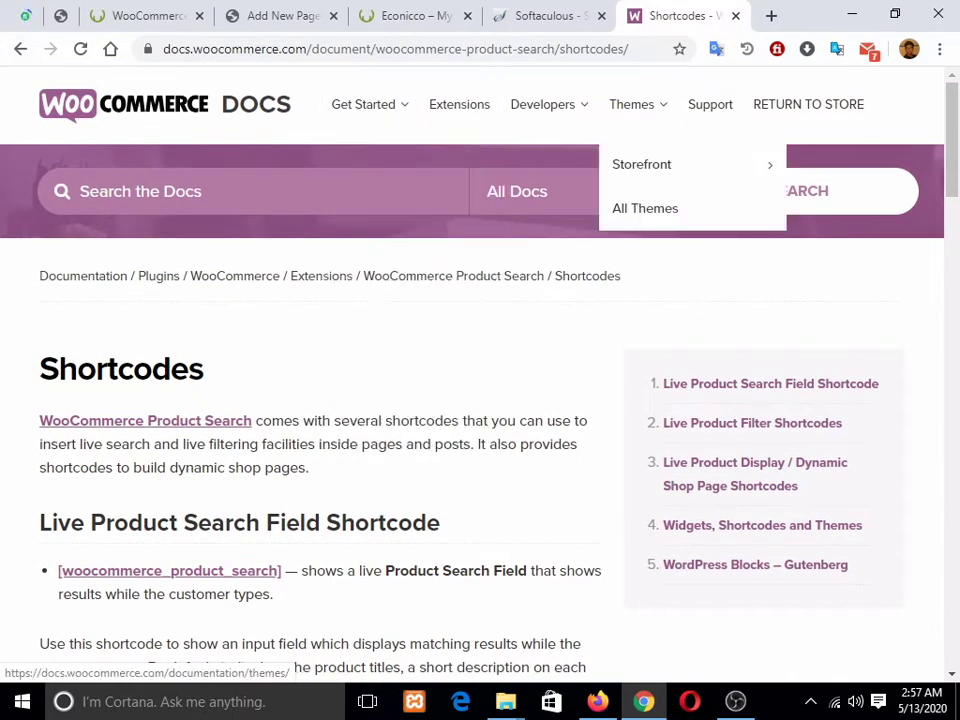
pyautogui.click(20, 49)
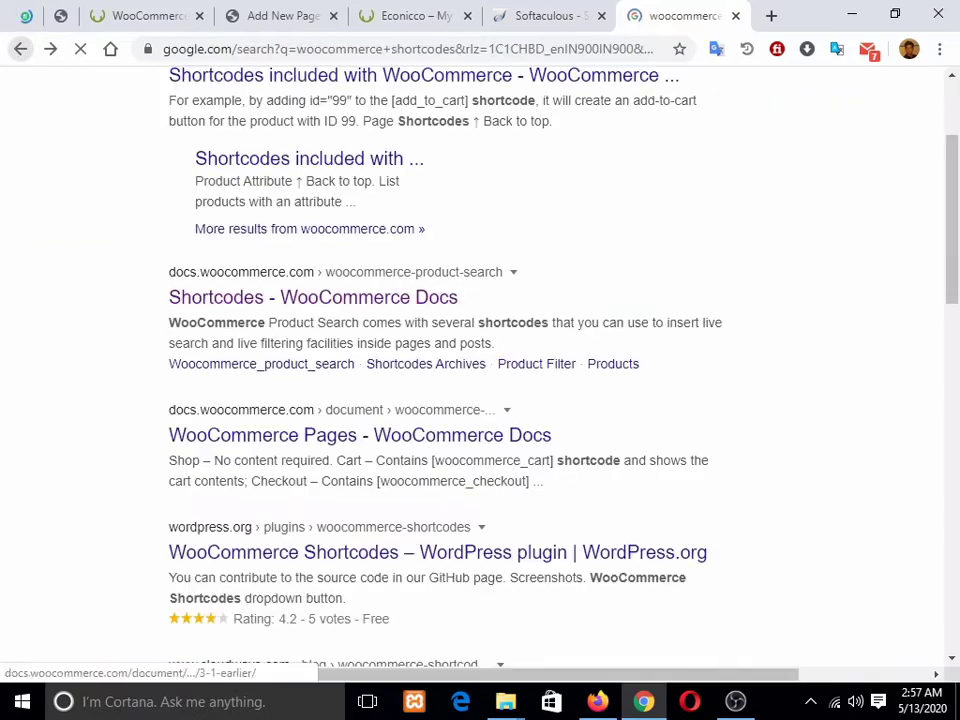
pyautogui.scroll(2, 424, 264)
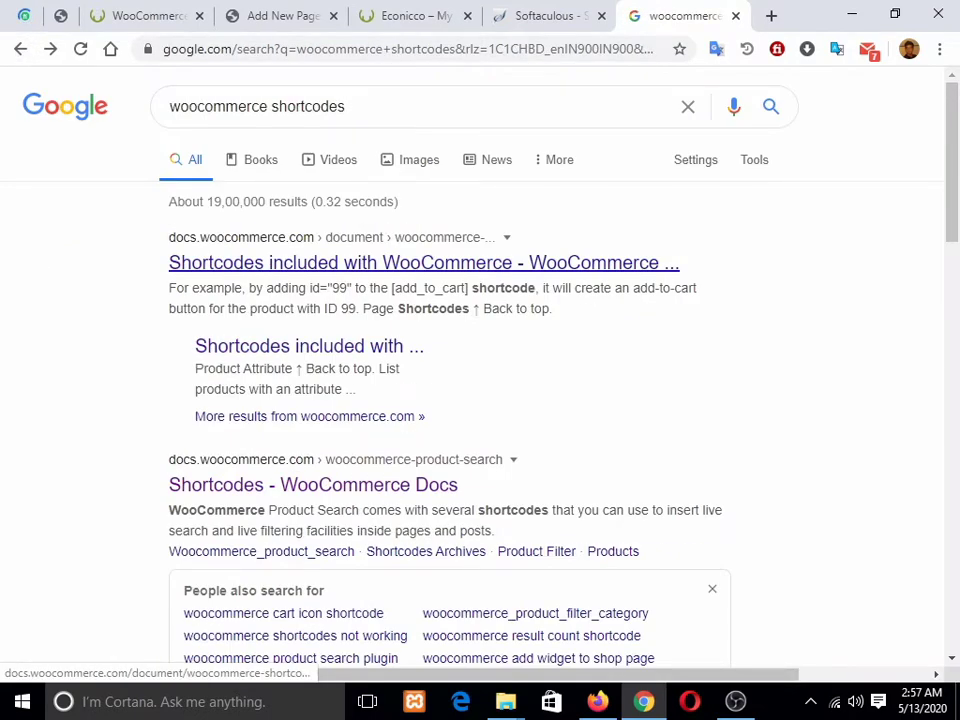
pyautogui.click(424, 262)
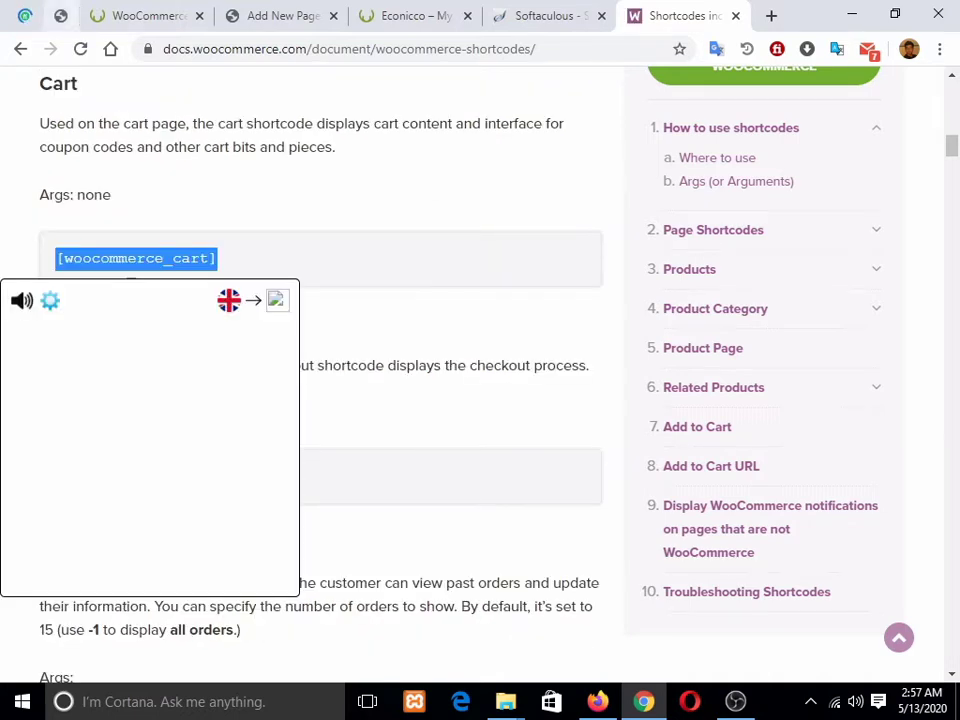
pyautogui.click(148, 16)
# Step: Dismiss the welcome guide, title the new page 'Cart', and add a Shortcode block
pyautogui.click(282, 16)
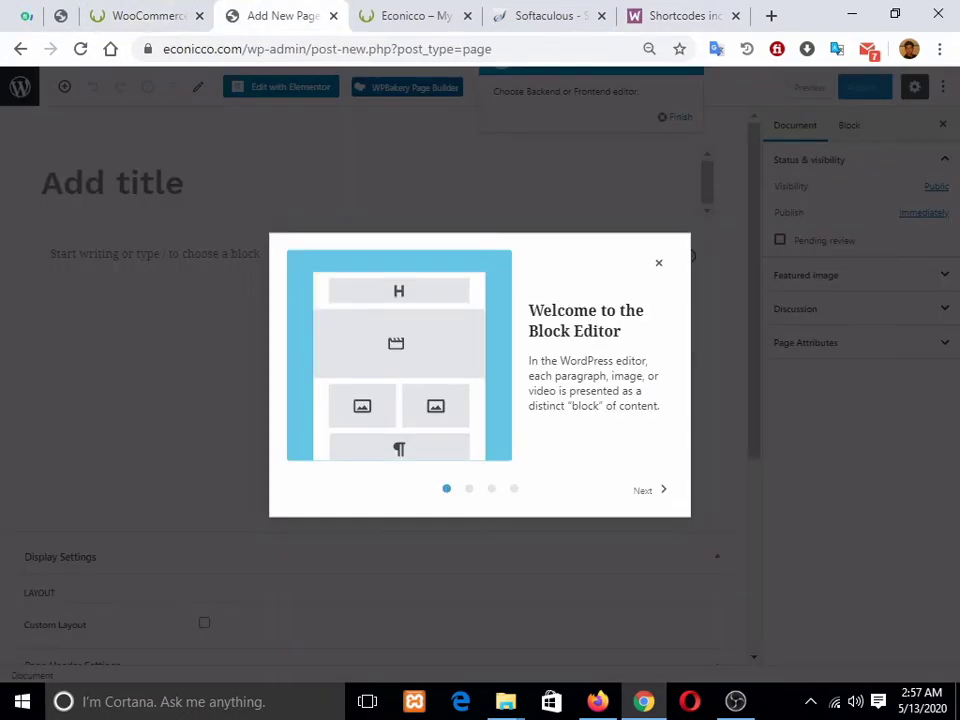
pyautogui.click(658, 263)
pyautogui.click(113, 183)
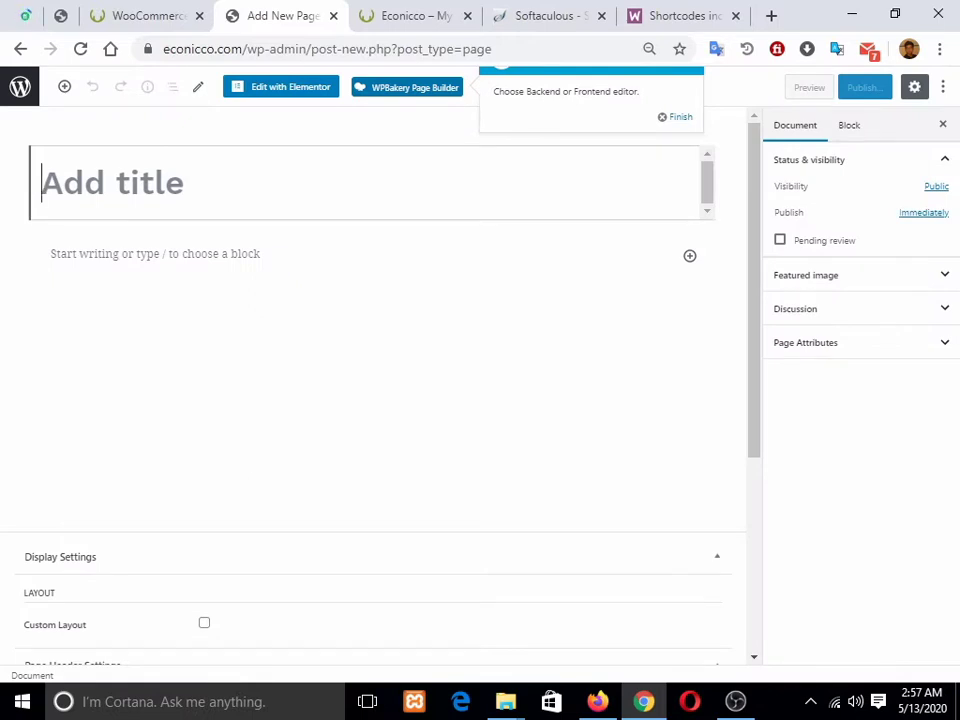
pyautogui.write('Cart')
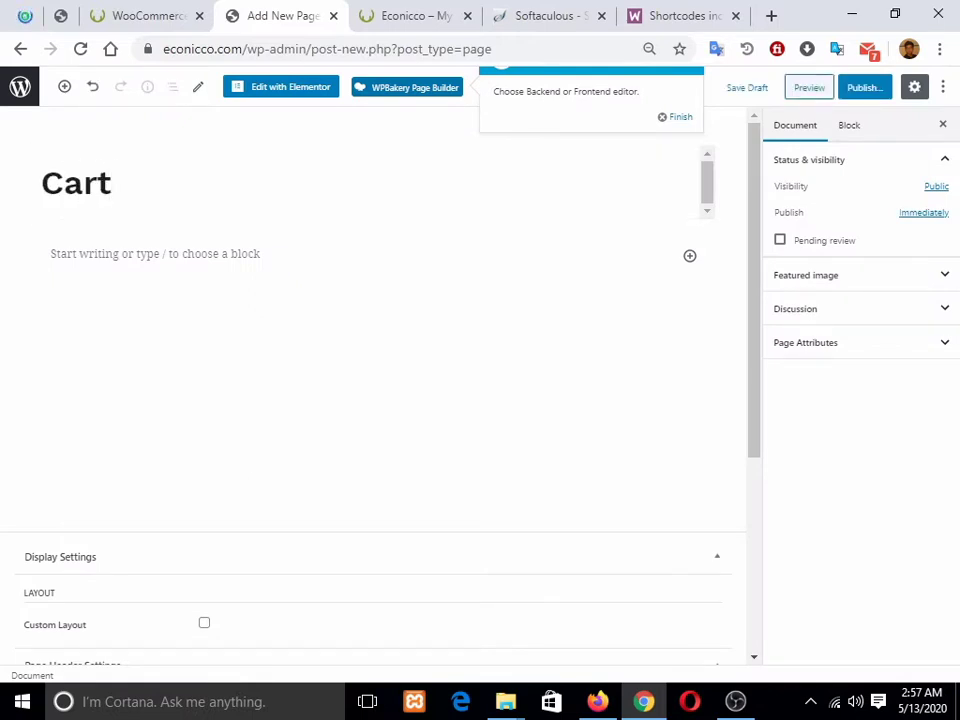
pyautogui.press('Return')
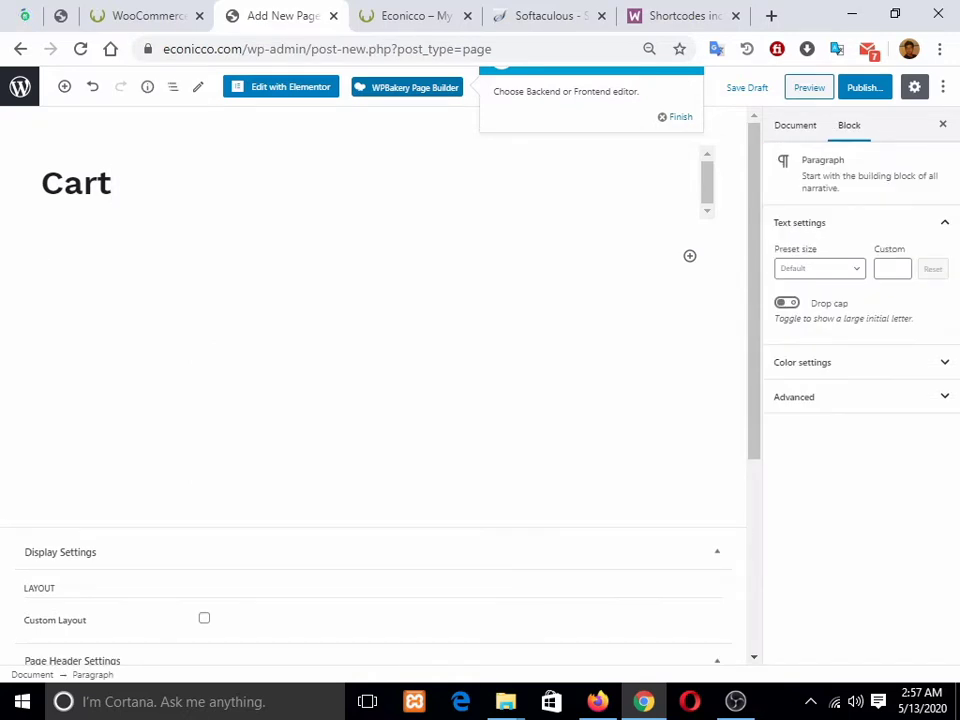
pyautogui.click(690, 256)
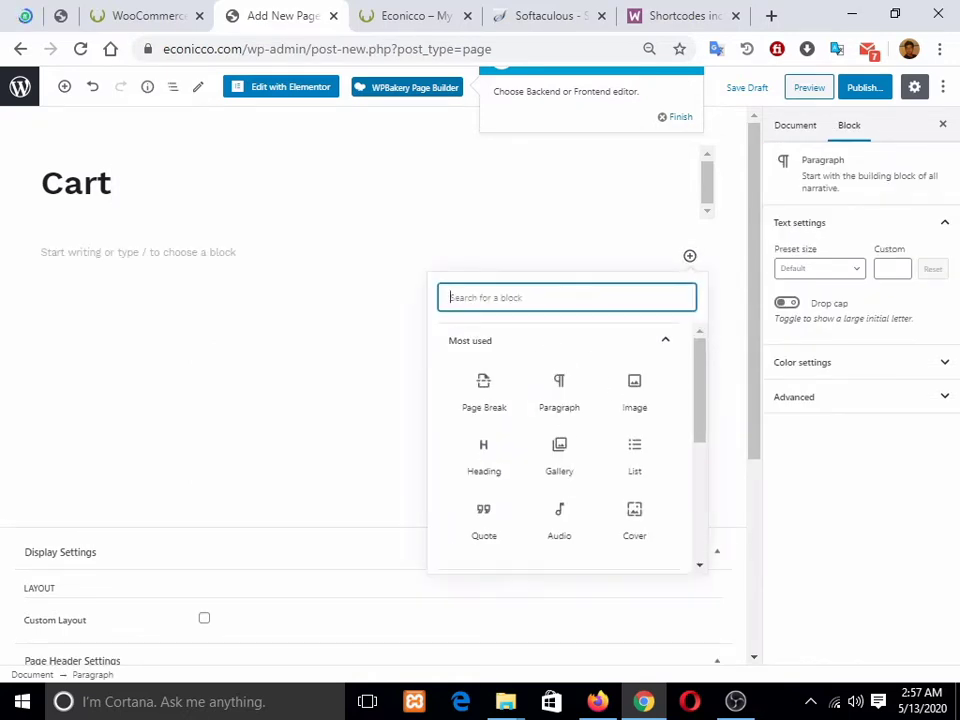
pyautogui.write('short')
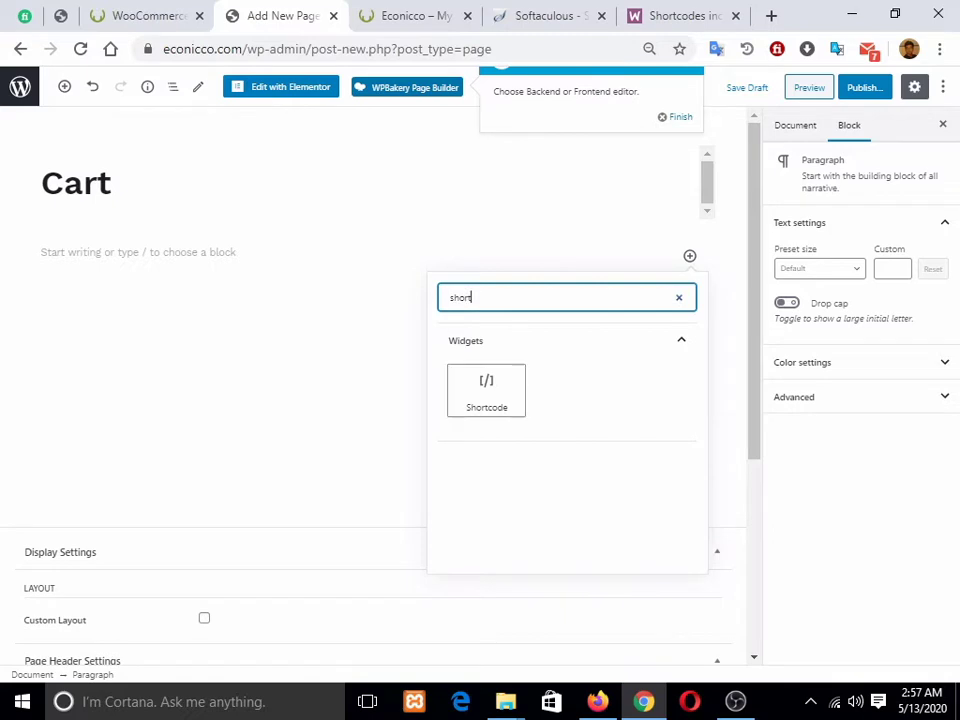
pyautogui.click(486, 390)
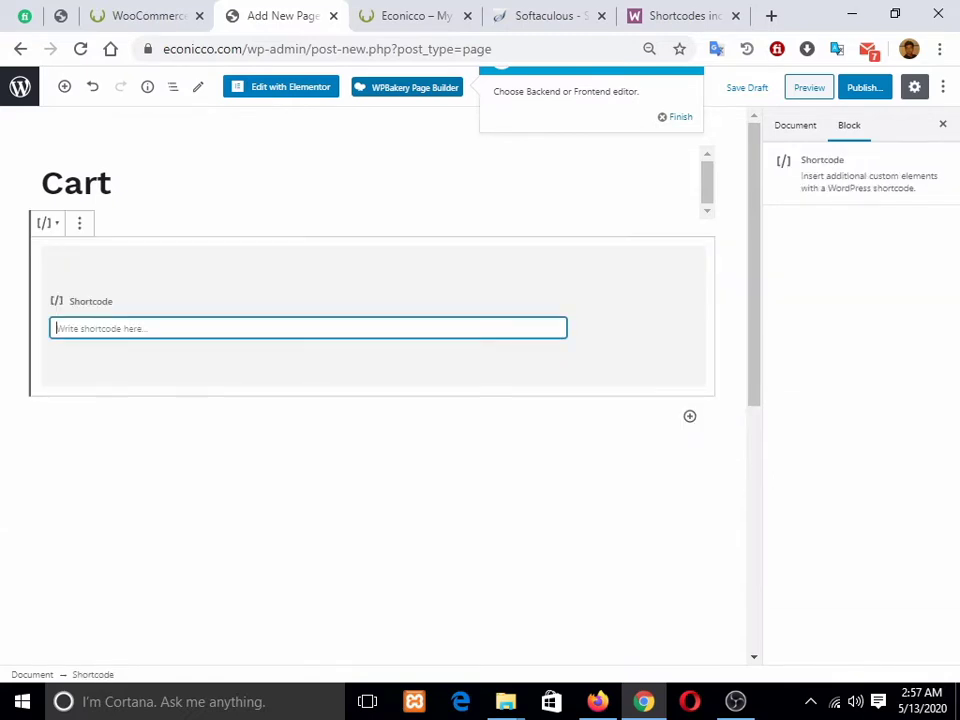
# Step: Paste the [woocommerce_cart] shortcode from the docs into the Shortcode block
pyautogui.click(684, 16)
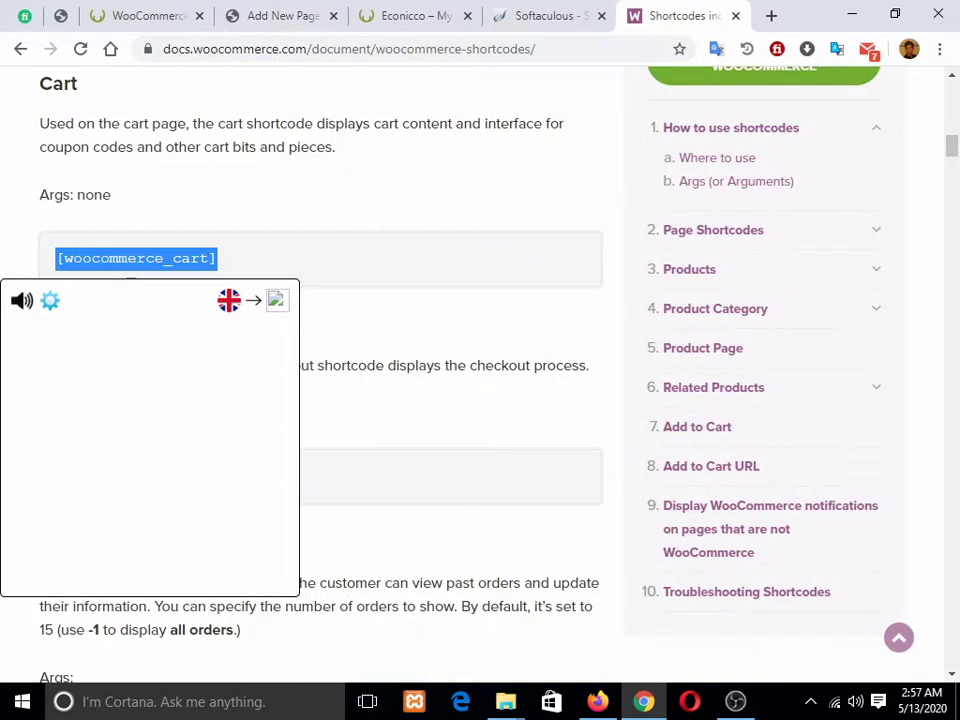
pyautogui.click(131, 272)
pyautogui.click(283, 16)
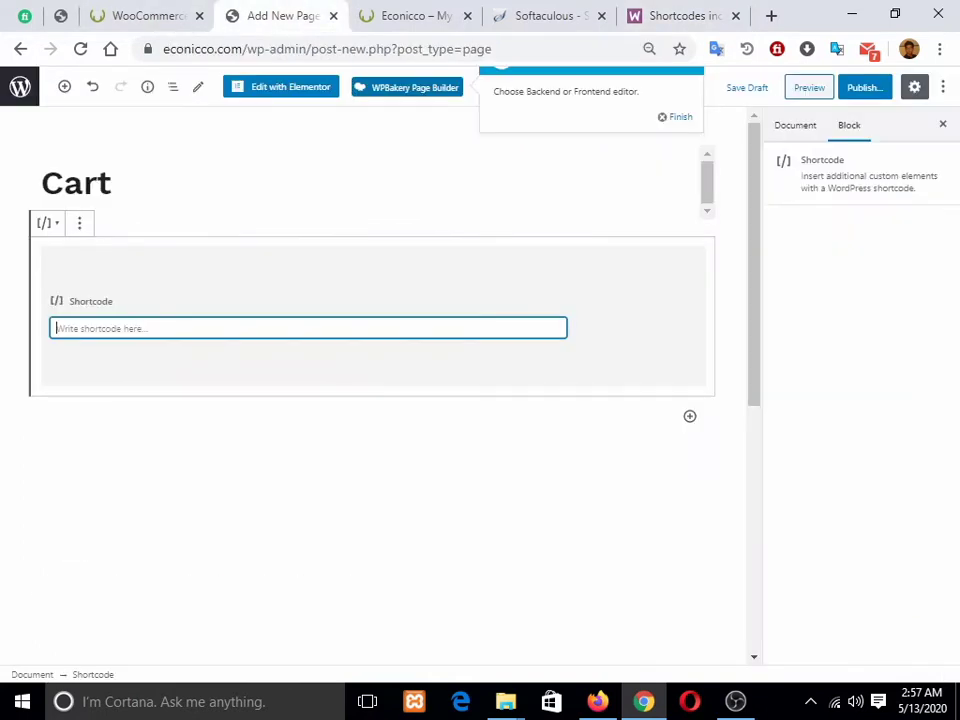
pyautogui.write('[woocommerce_cart]')
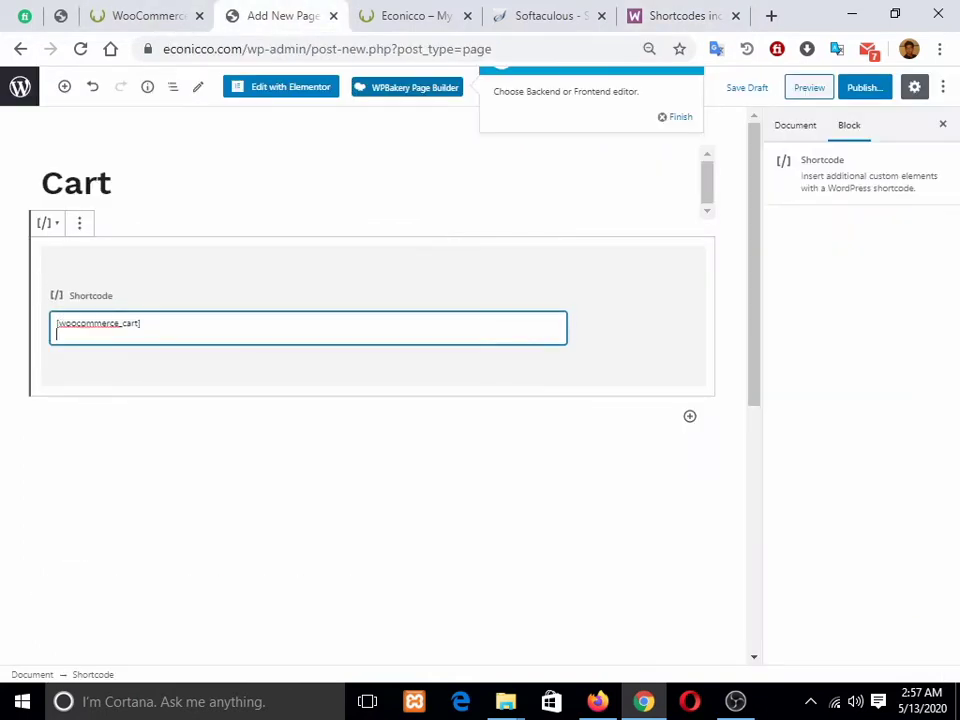
pyautogui.press('BackSpace')
# Step: Publish the Cart page, view it live in a new tab, then open WooCommerce's Cart page choice
pyautogui.click(864, 87)
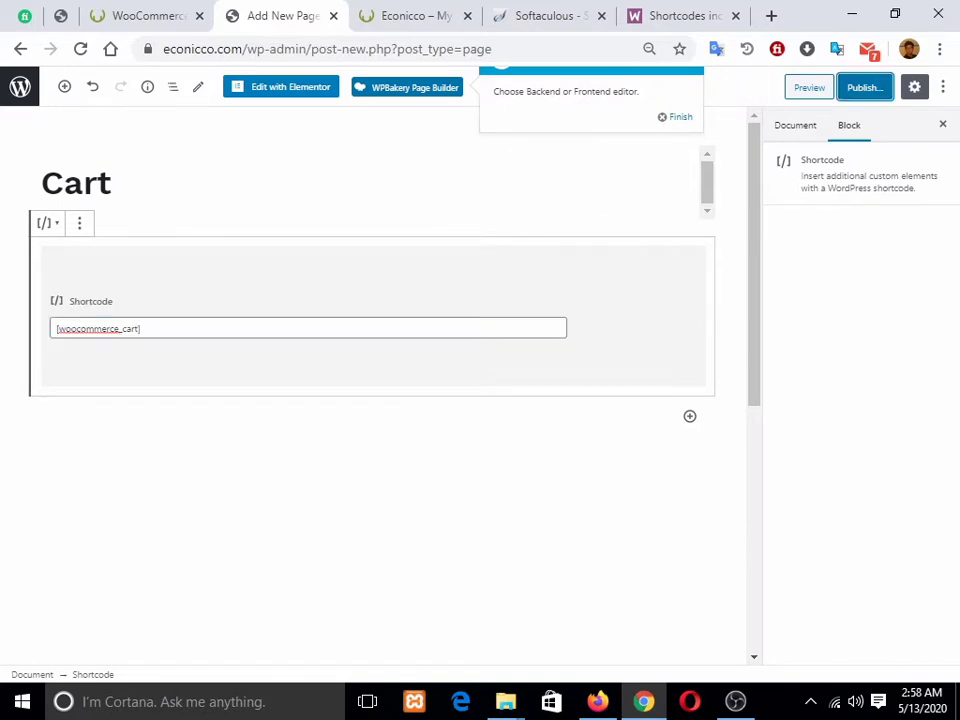
pyautogui.click(861, 86)
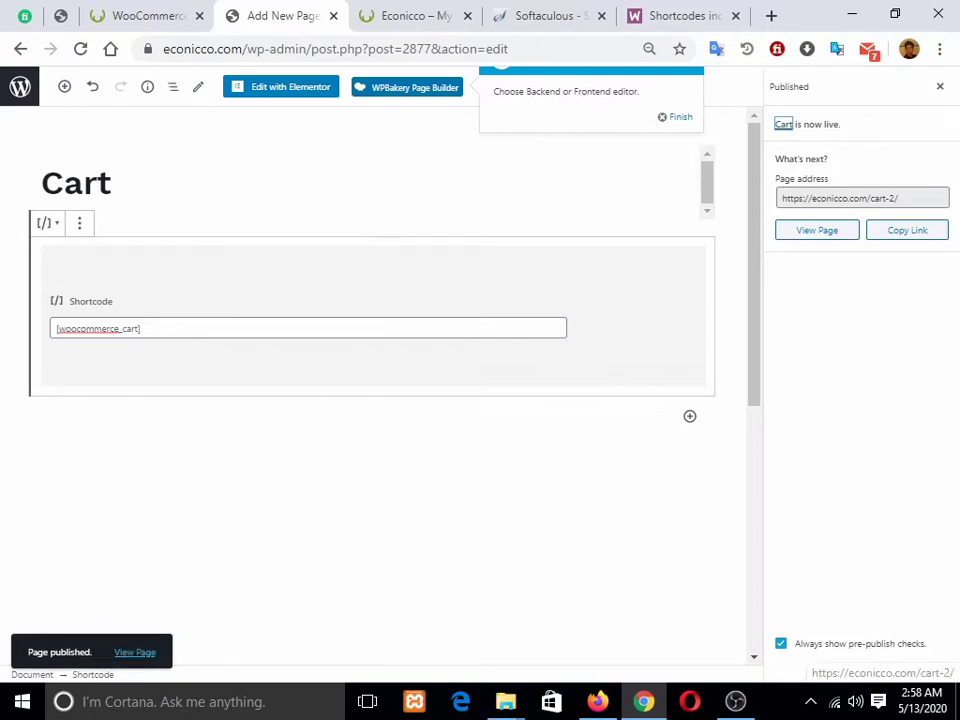
pyautogui.rightClick(132, 652)
pyautogui.click(207, 449)
pyautogui.hotkey('ctrl', 'Tab')
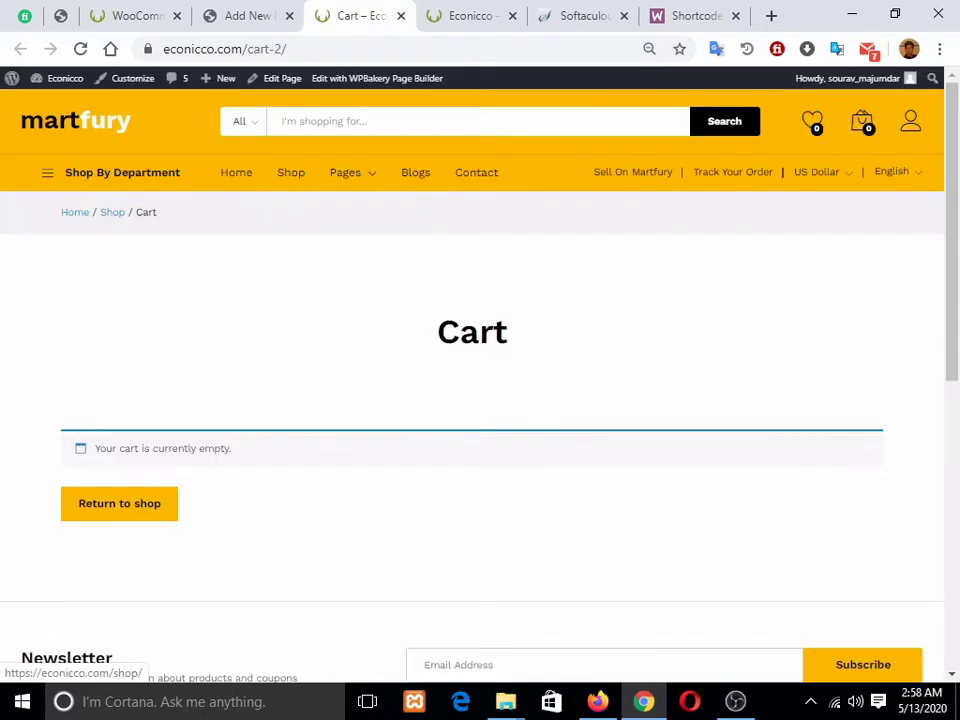
pyautogui.click(401, 16)
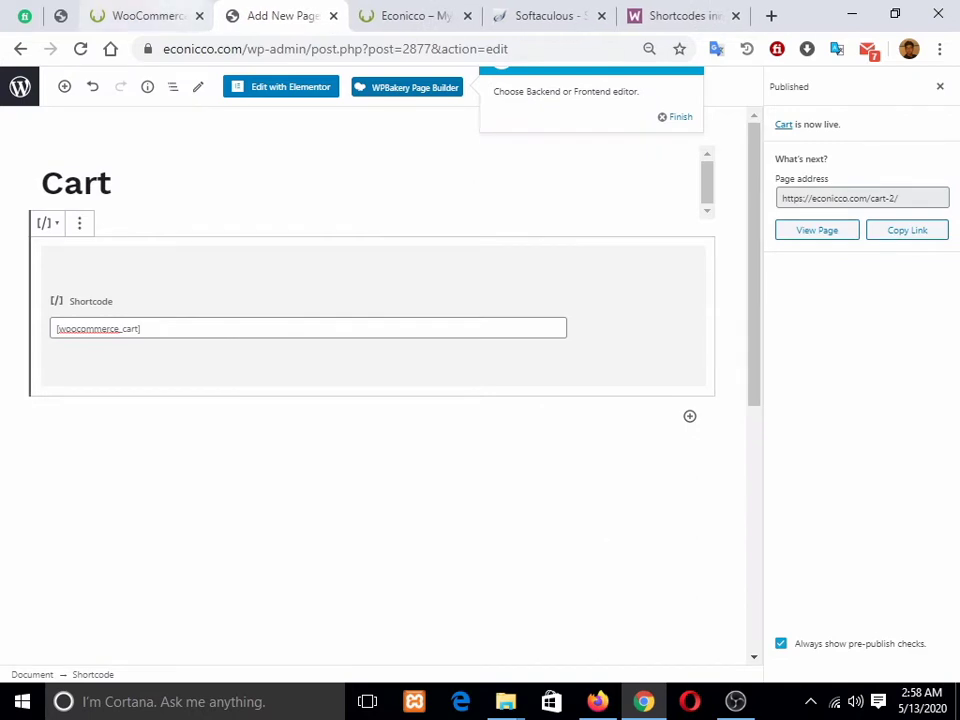
pyautogui.click(145, 16)
pyautogui.click(431, 260)
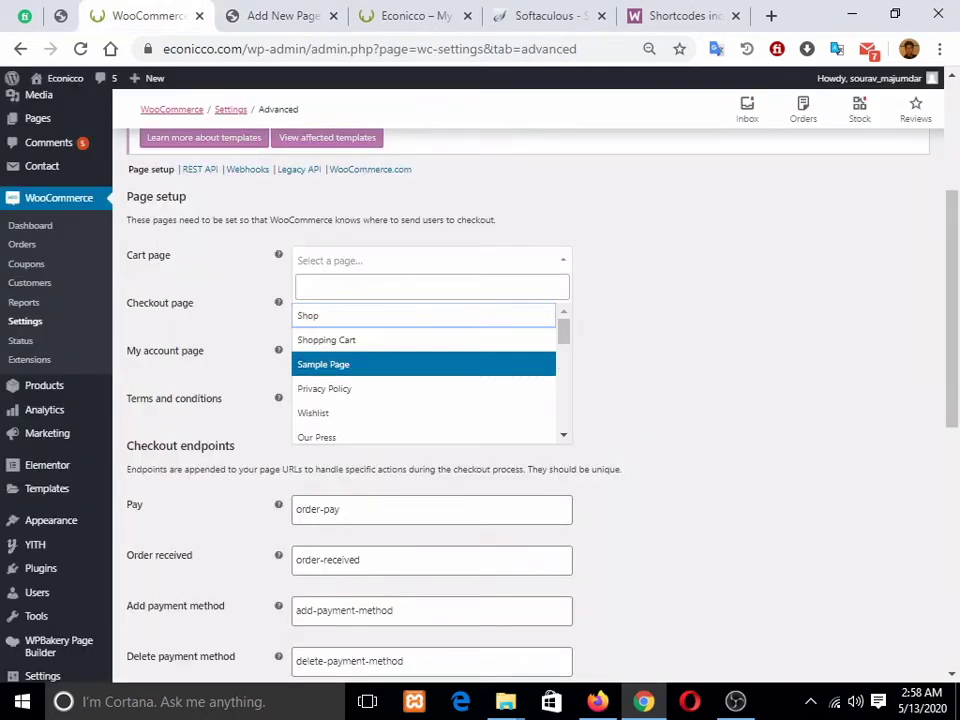
# Step: Select the new 'Cart' page as WooCommerce's Cart page, then return to the page editor
pyautogui.scroll(-8, 424, 385)
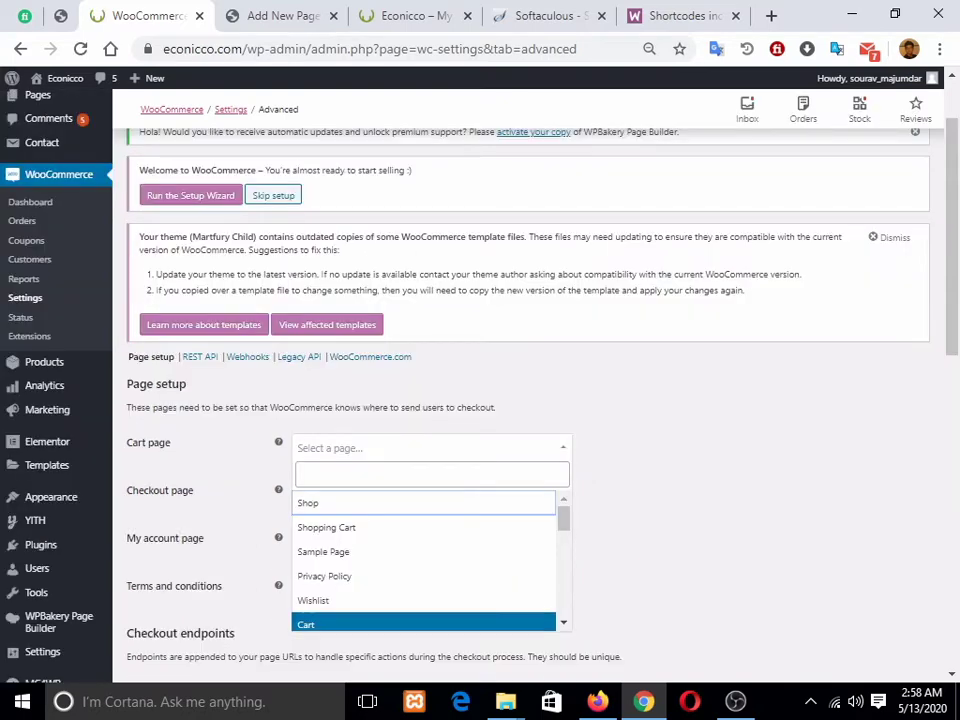
pyautogui.click(350, 624)
pyautogui.scroll(-1, 528, 400)
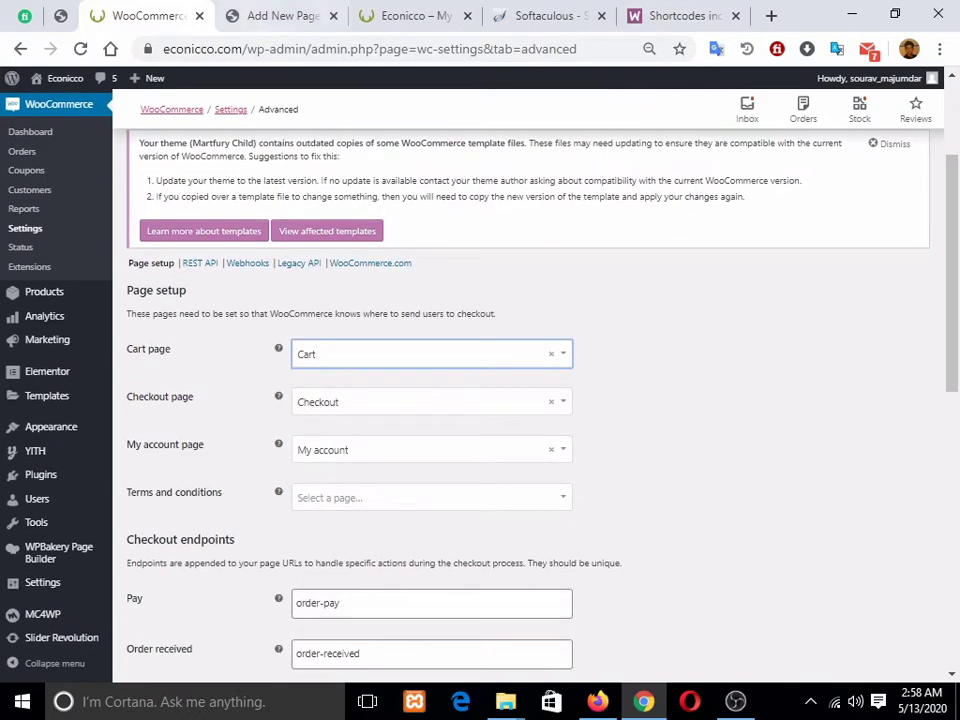
pyautogui.click(282, 16)
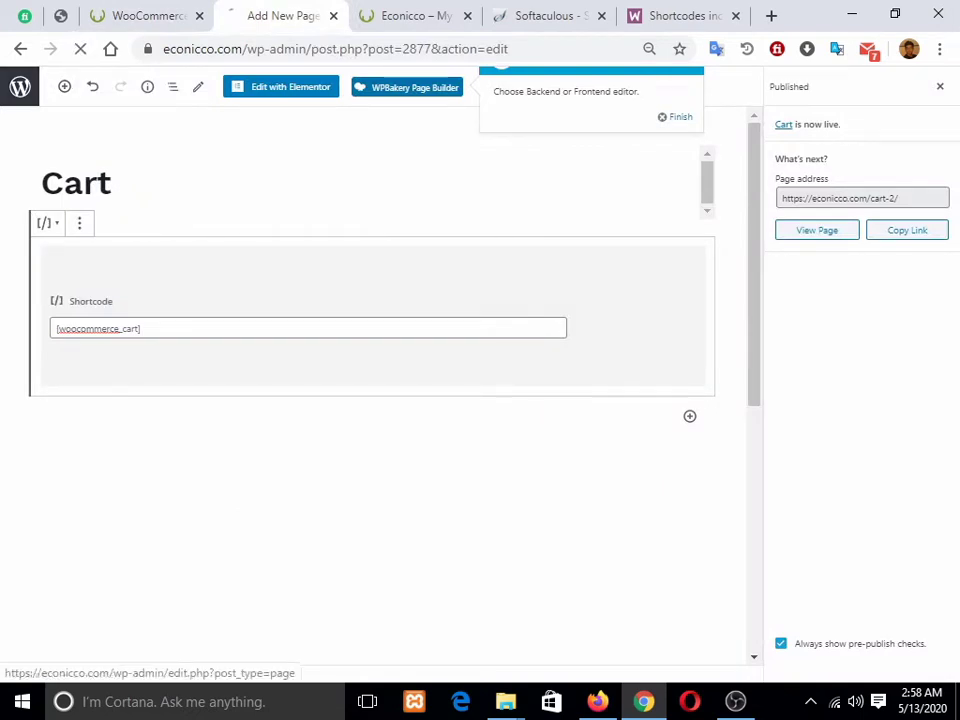
# Step: Open Quick Edit for the Sample Page in the Pages list and clear its title
pyautogui.click(20, 87)
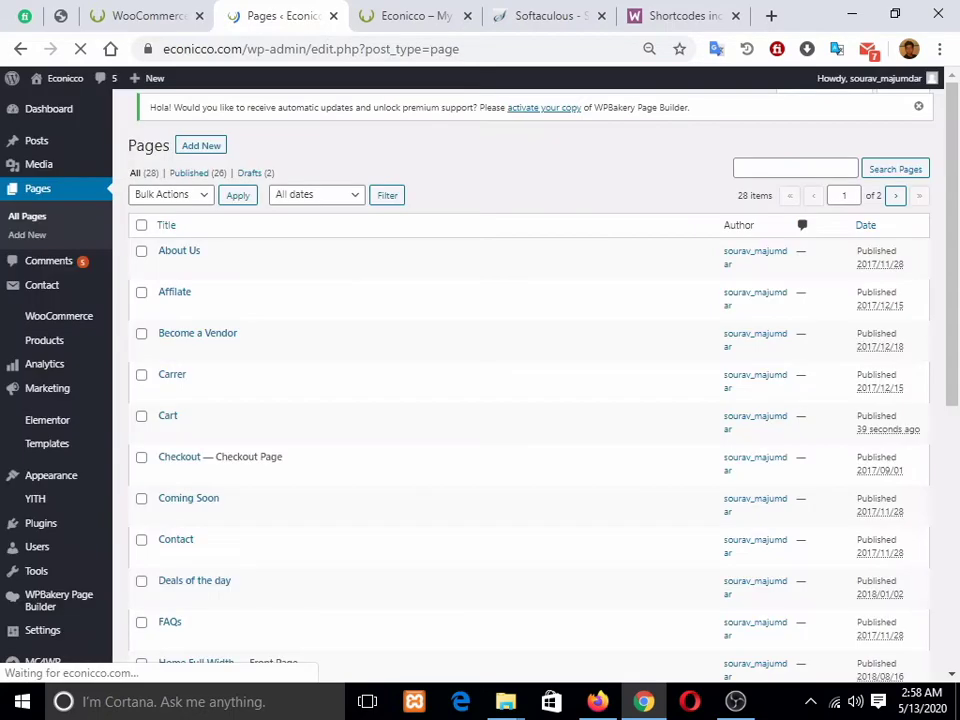
pyautogui.scroll(-5, 500, 400)
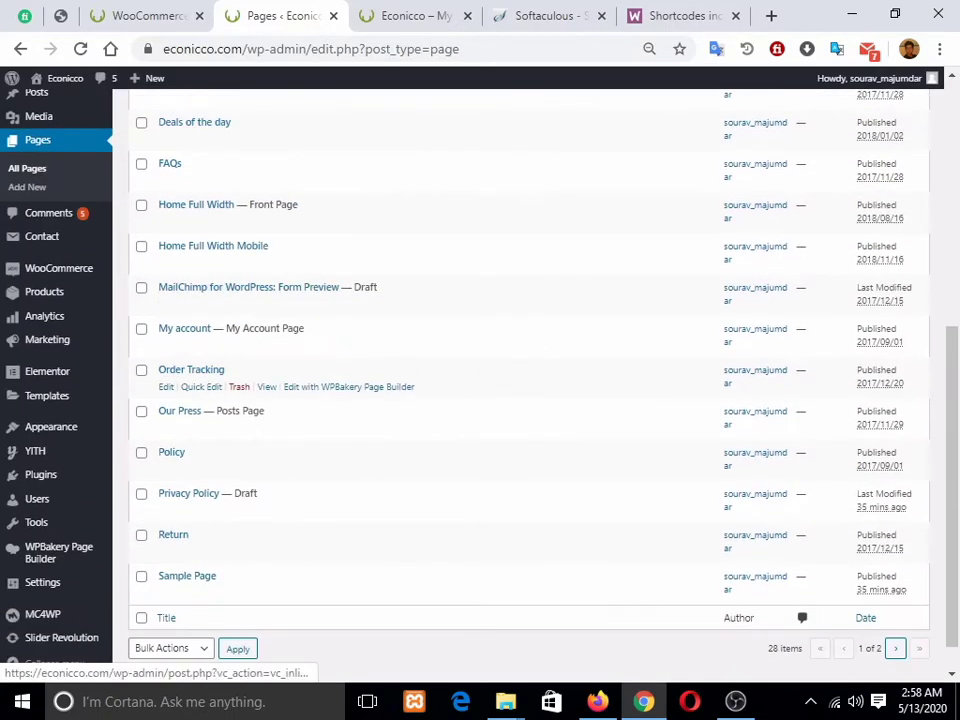
pyautogui.scroll(-1, 400, 500)
pyautogui.scroll(6, 400, 500)
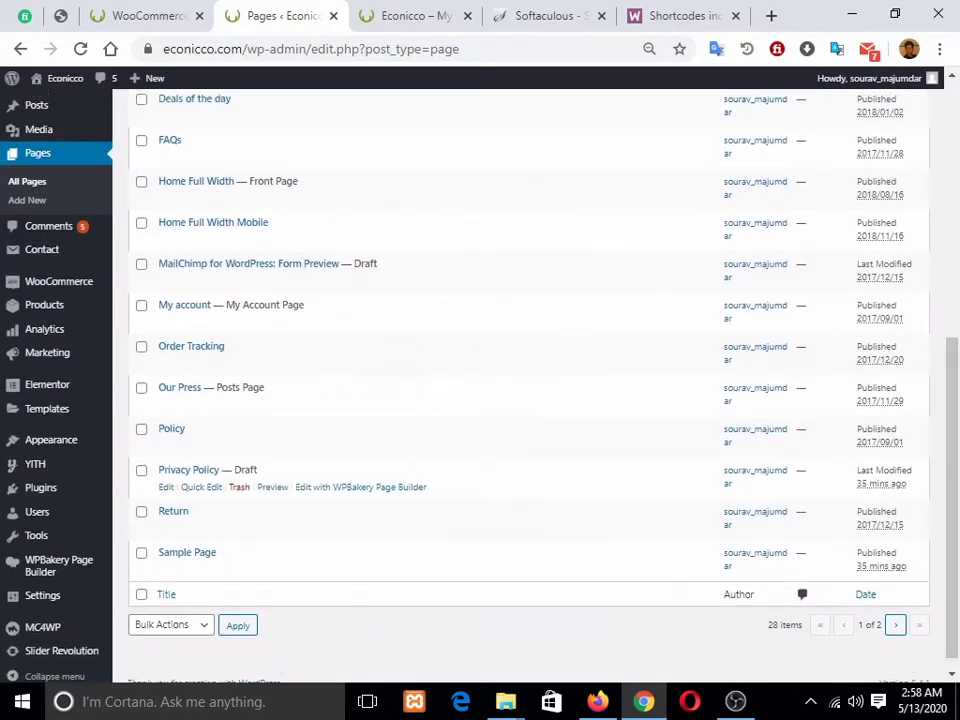
pyautogui.scroll(-6, 400, 500)
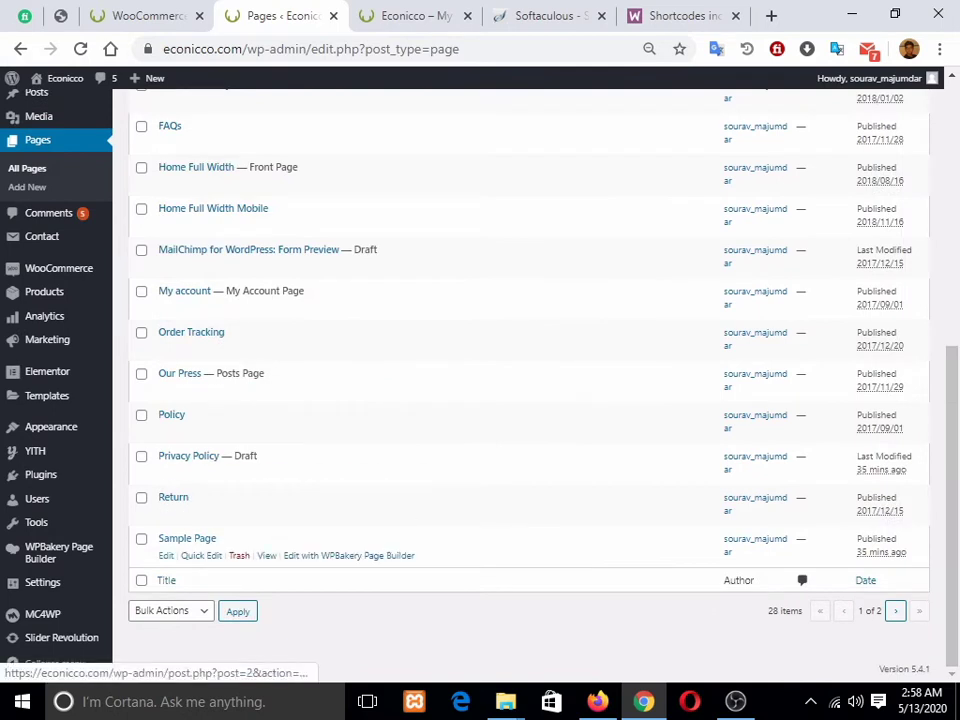
pyautogui.click(166, 555)
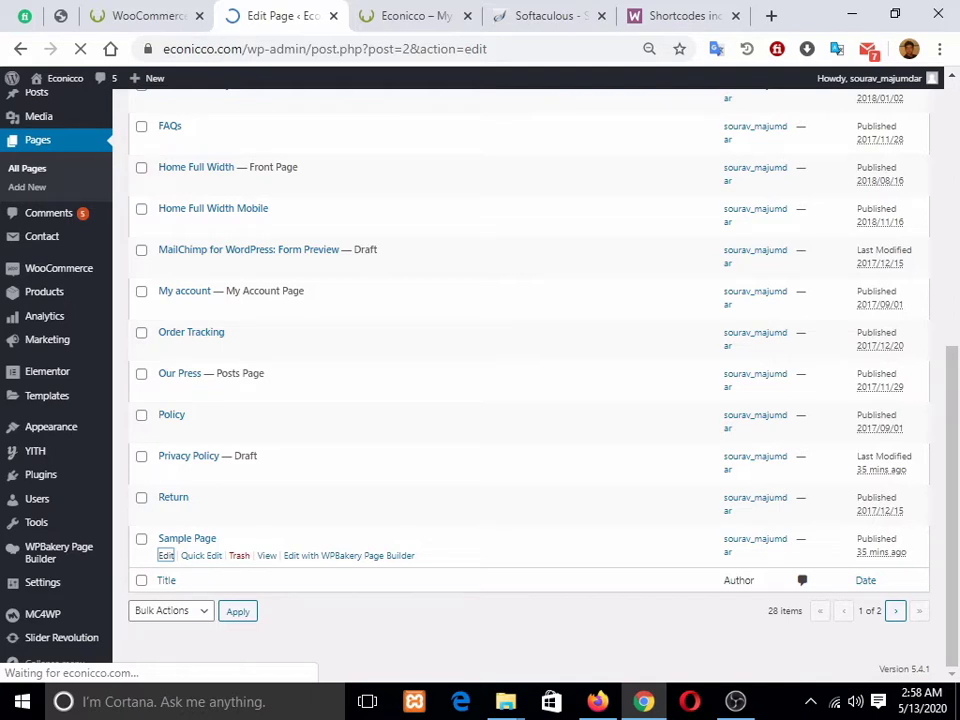
pyautogui.hotkey('alt', 'Left')
pyautogui.click(201, 555)
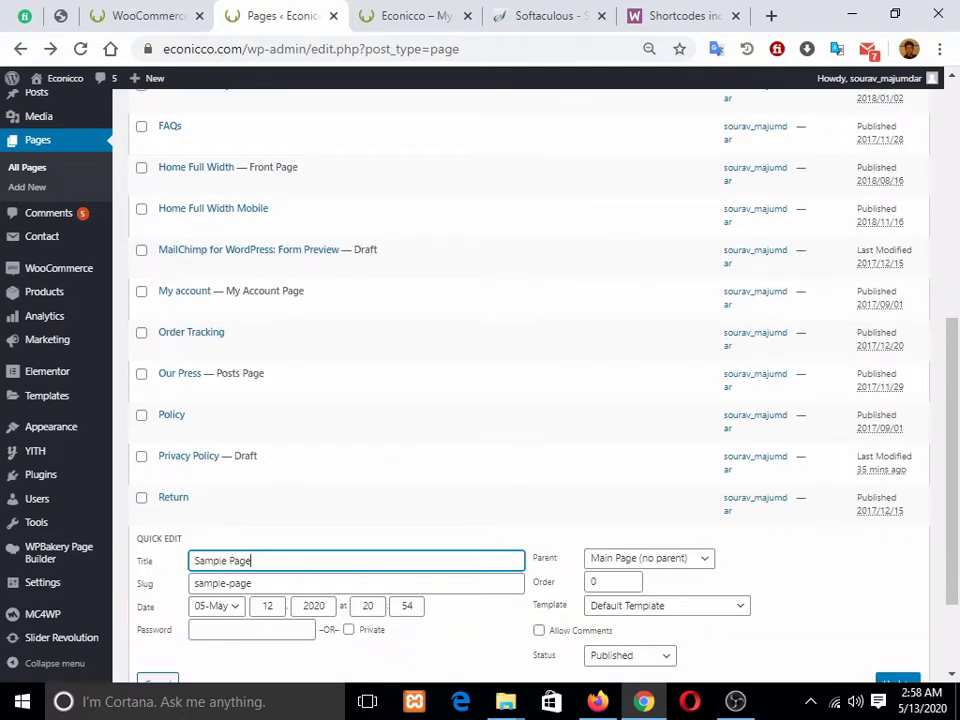
pyautogui.moveTo(253, 561); pyautogui.dragTo(191, 561)
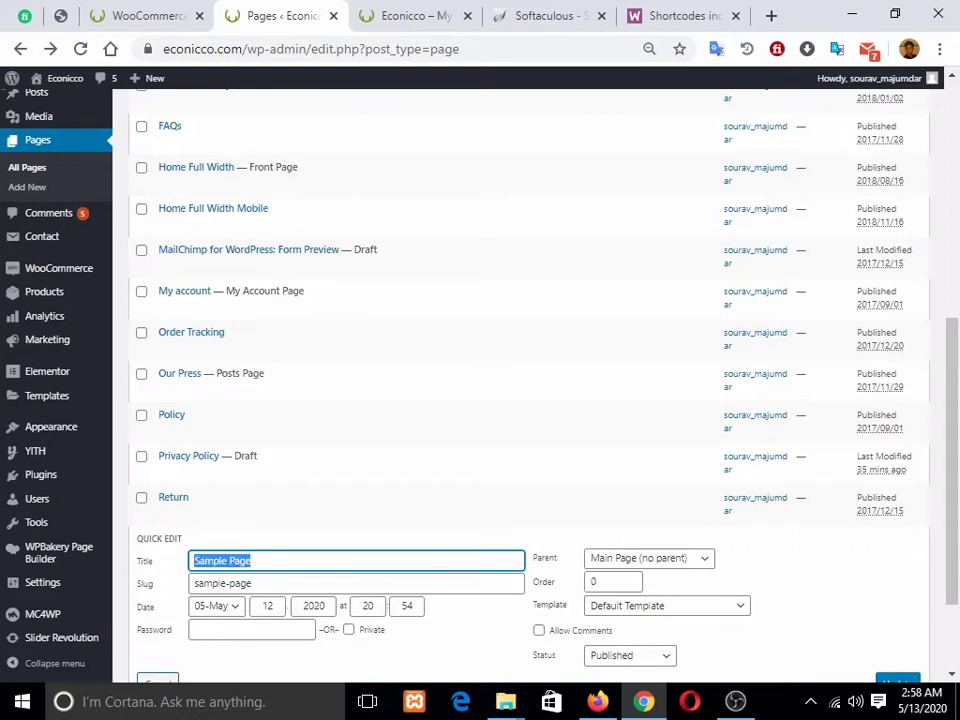
pyautogui.press('BackSpace')
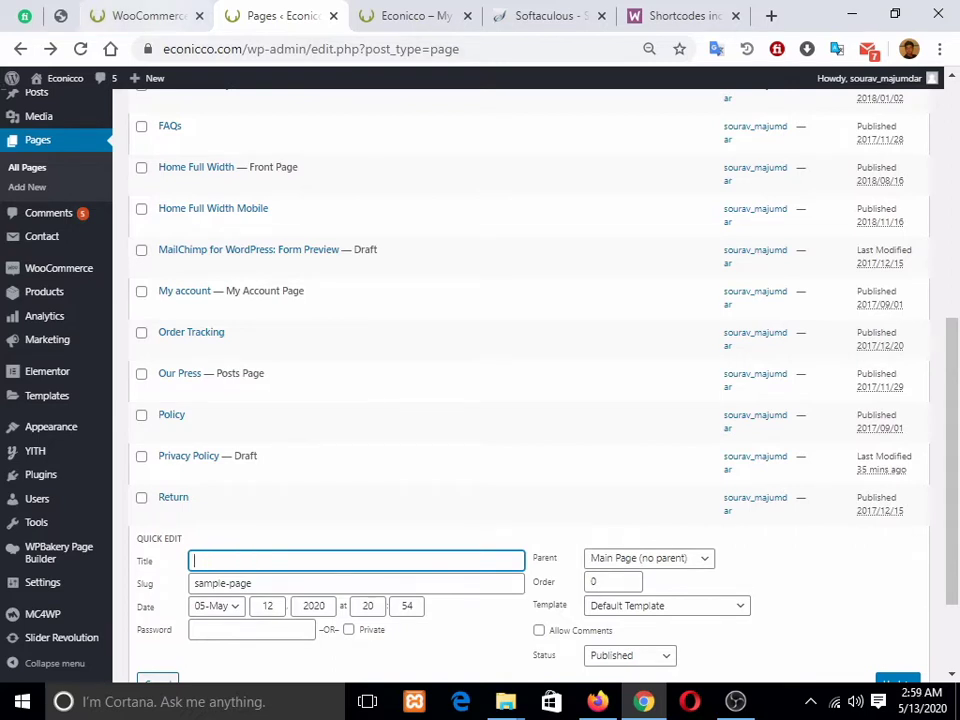
# Step: Copy 'Terms and conditions', paste it as the page title and slug, and update
pyautogui.click(128, 16)
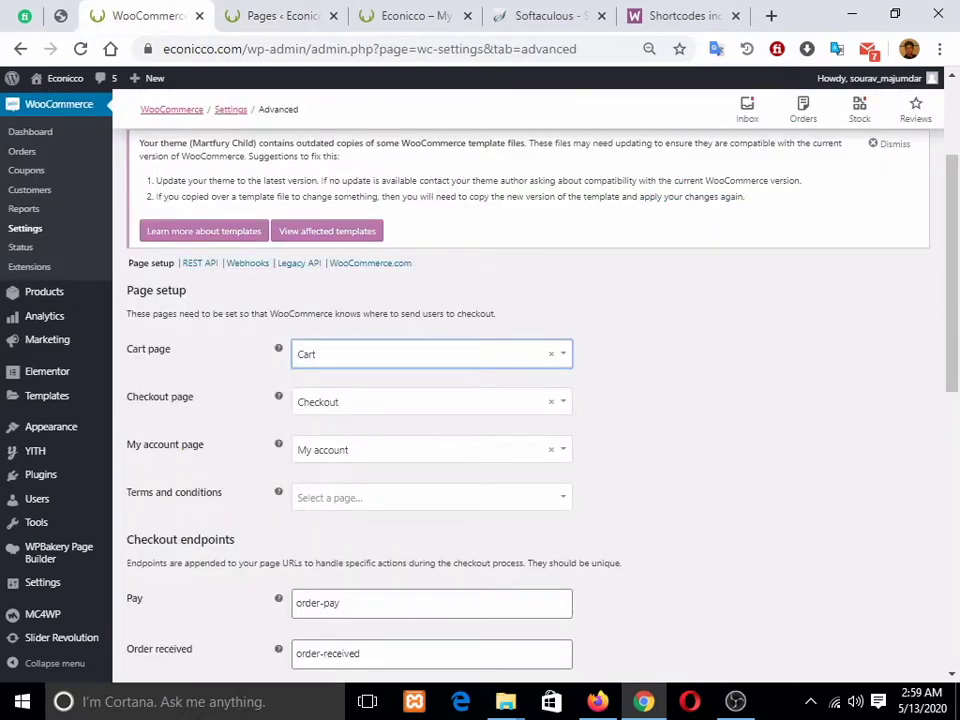
pyautogui.moveTo(127, 347); pyautogui.dragTo(127, 488)
pyautogui.hotkey('ctrl', 'c')
pyautogui.click(527, 514)
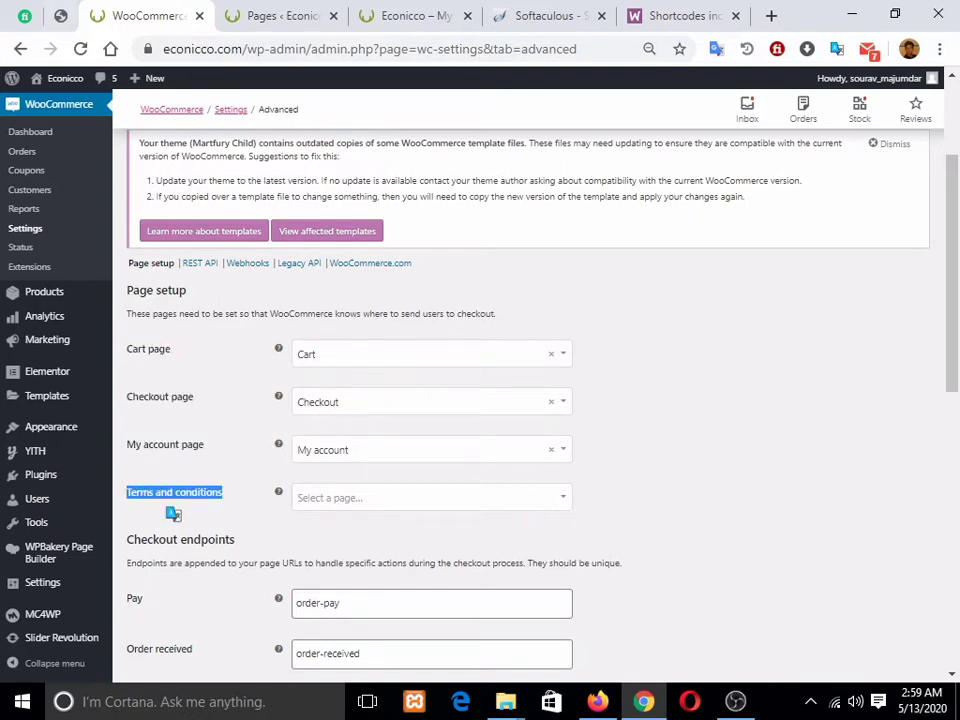
pyautogui.click(262, 16)
pyautogui.hotkey('ctrl', 'v')
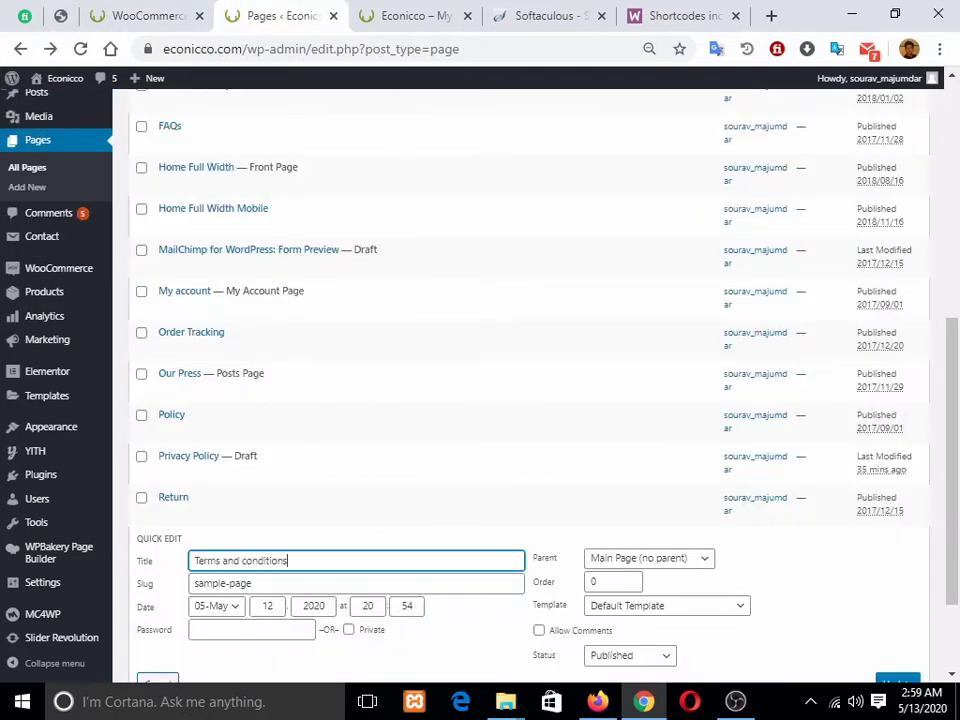
pyautogui.scroll(-2, 520, 350)
pyautogui.press('Tab')
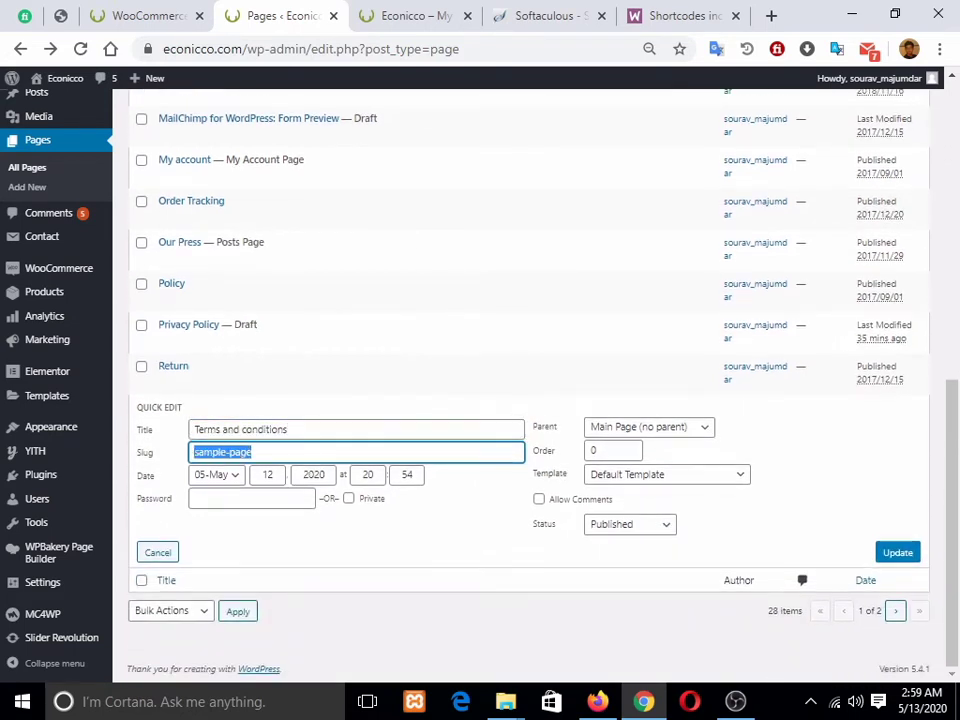
pyautogui.hotkey('ctrl', 'v')
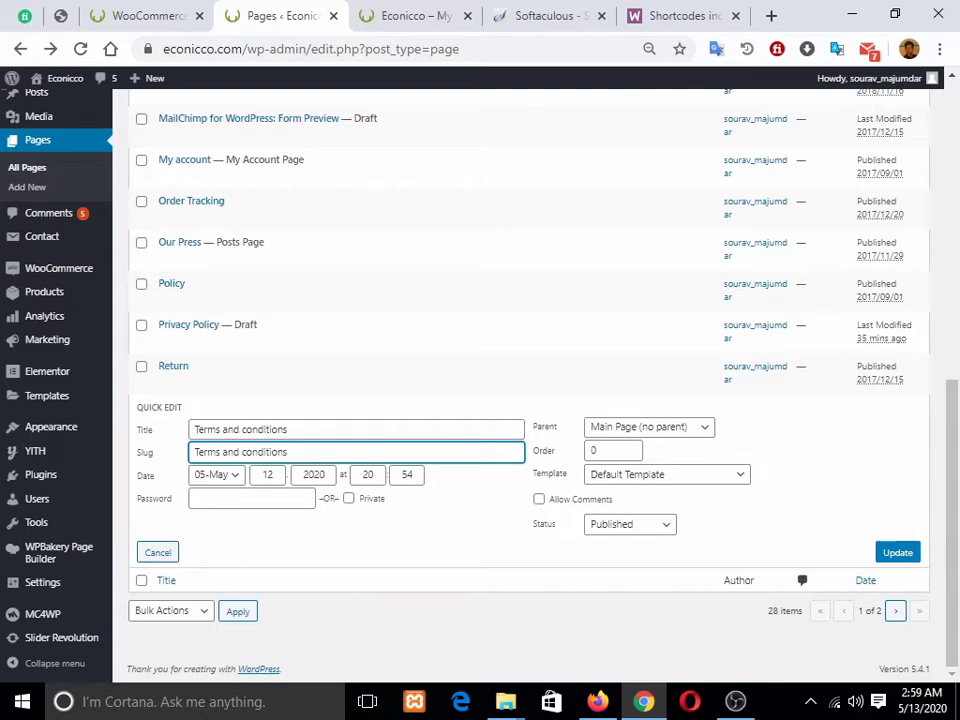
pyautogui.click(897, 552)
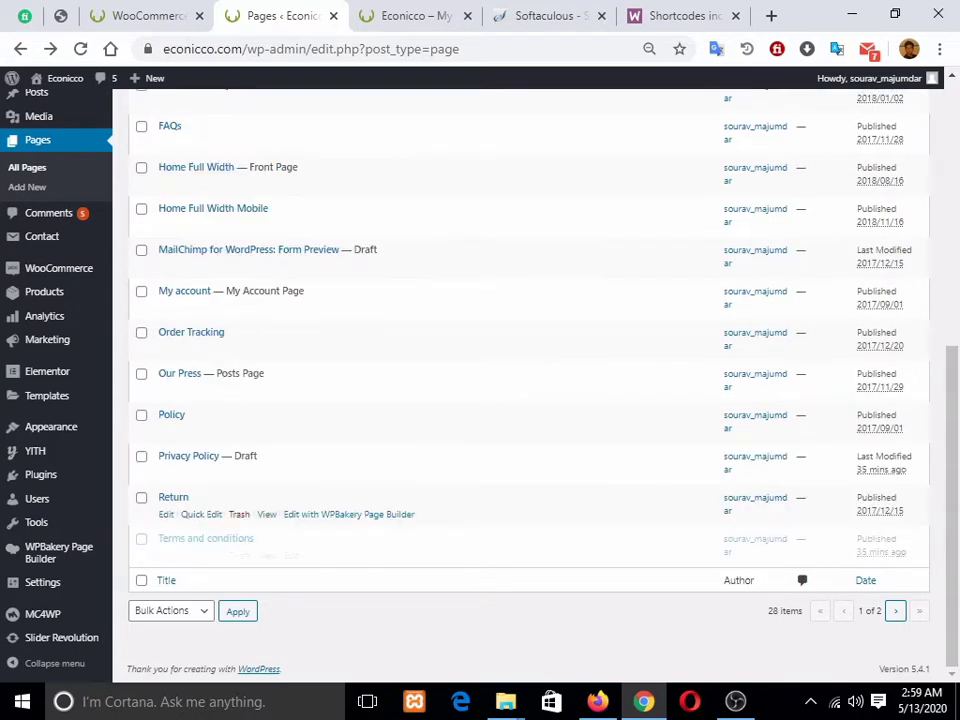
# Step: Reload WooCommerce Advanced settings, keep Cart as the cart page, and save changes
pyautogui.click(416, 16)
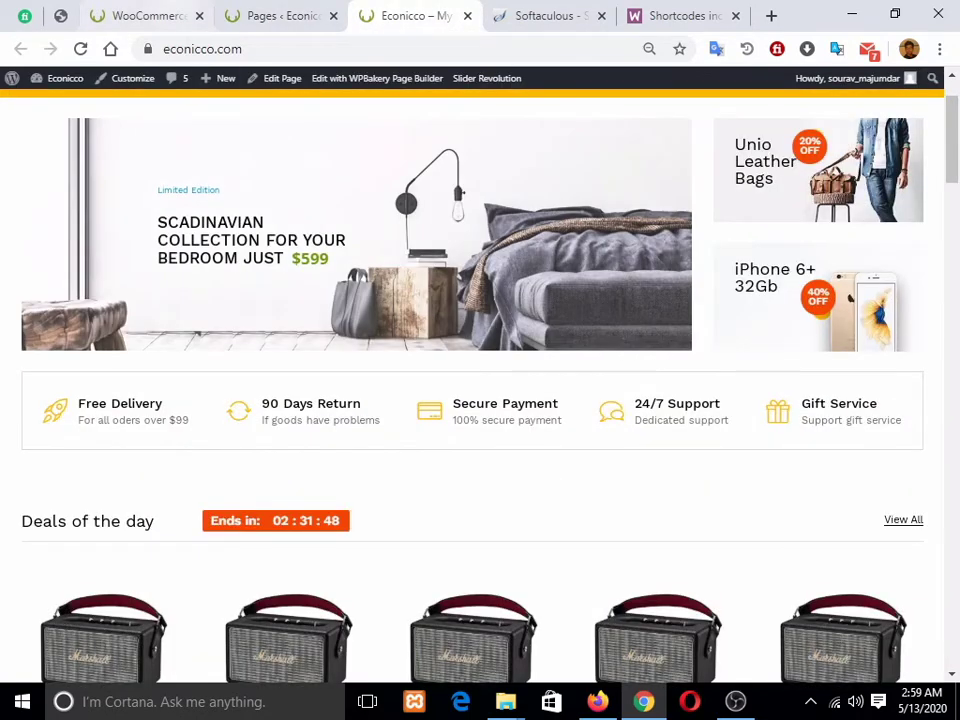
pyautogui.click(140, 16)
pyautogui.press('F5')
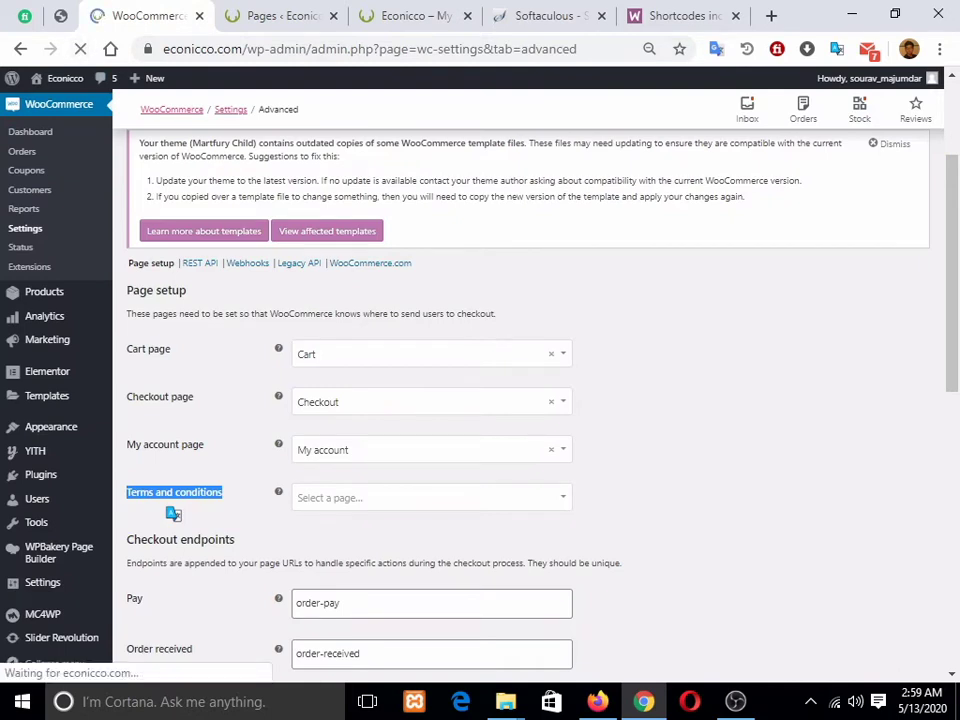
pyautogui.click(430, 354)
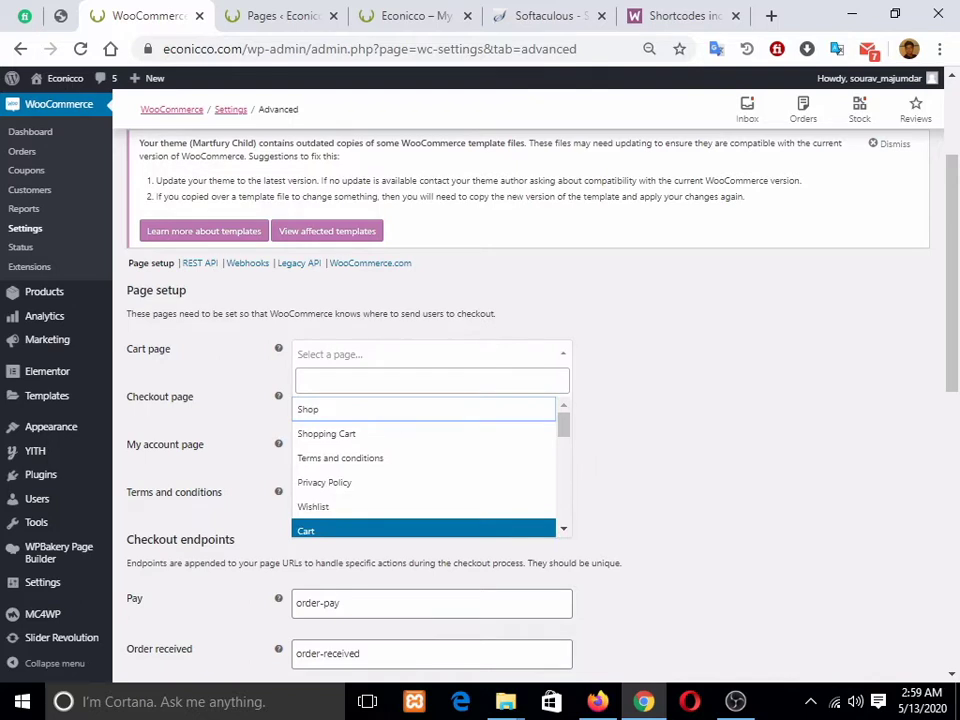
pyautogui.click(424, 530)
pyautogui.scroll(-7, 424, 530)
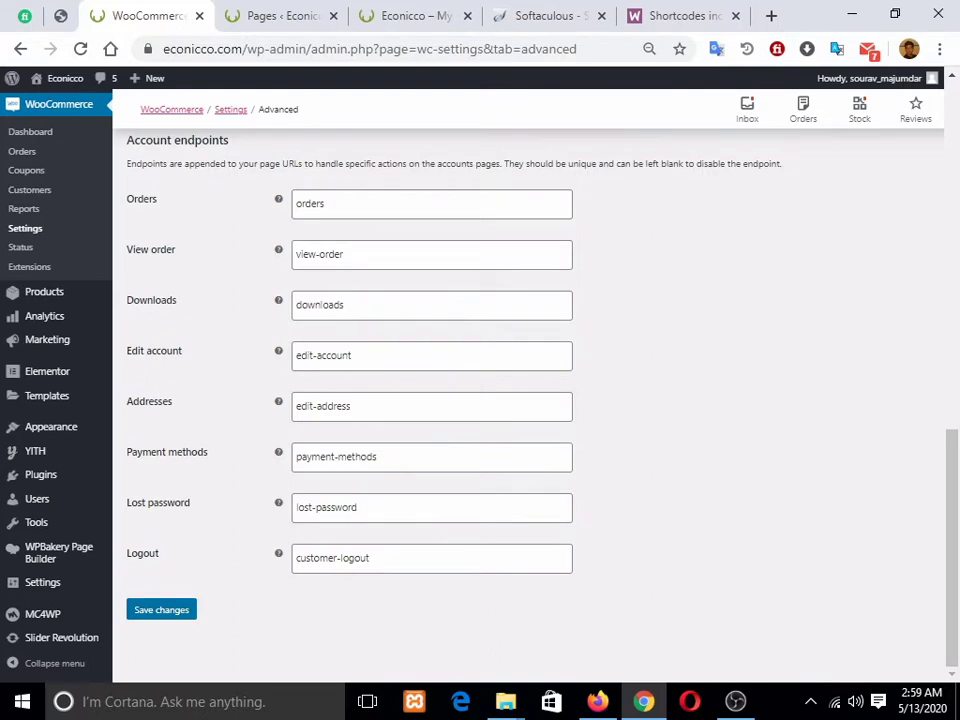
pyautogui.click(273, 289)
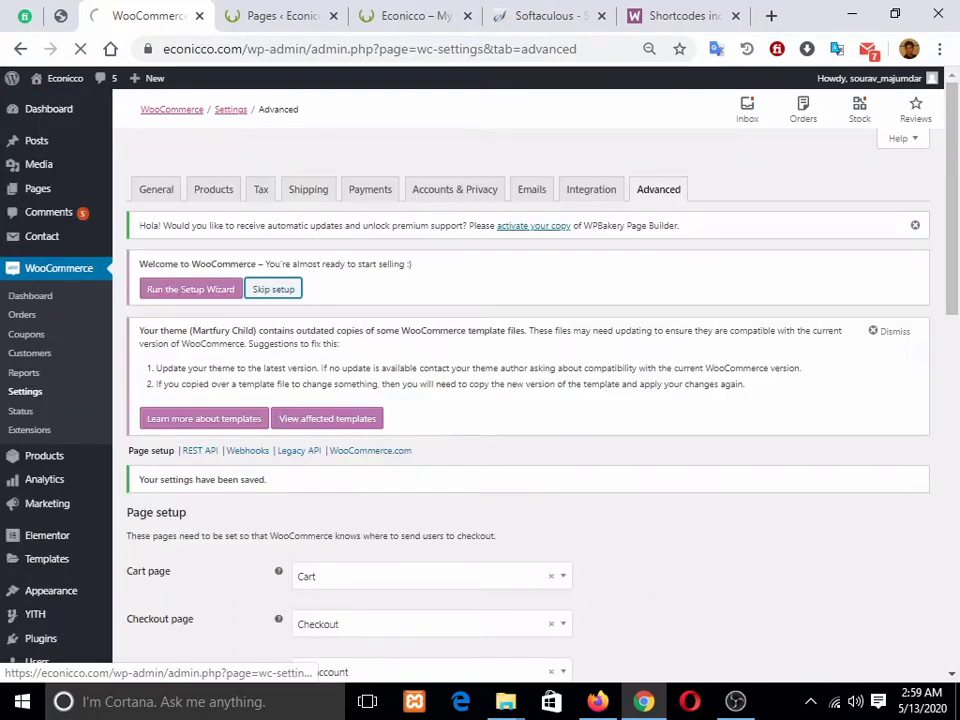
# Step: Dismiss the outdated templates and WPBakery update notices, then go back to the storefront
pyautogui.scroll(-5, 530, 400)
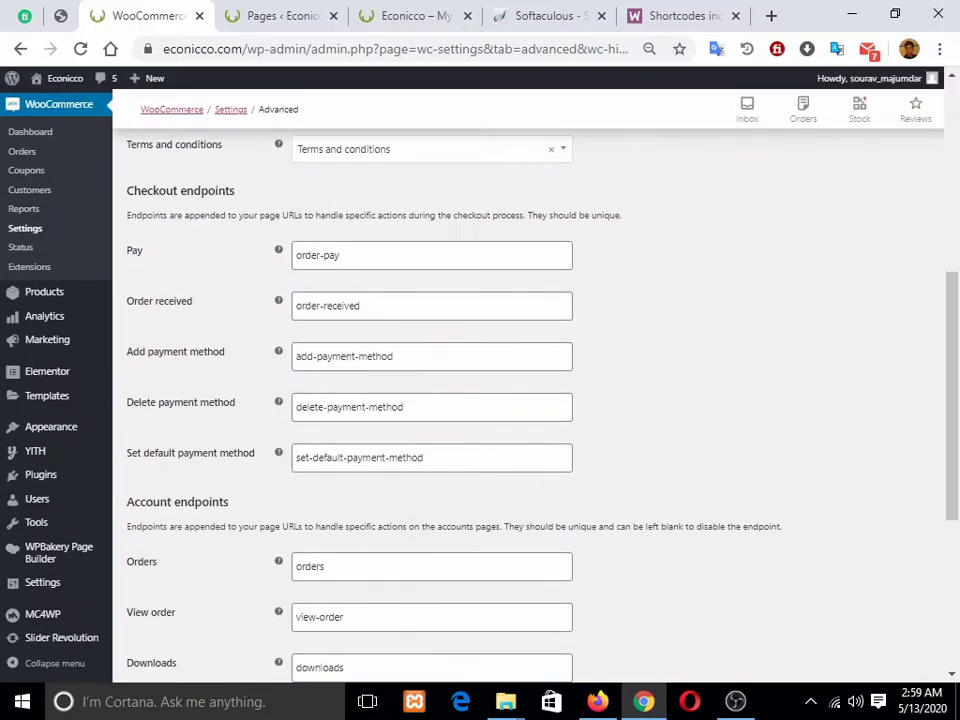
pyautogui.scroll(5, 530, 400)
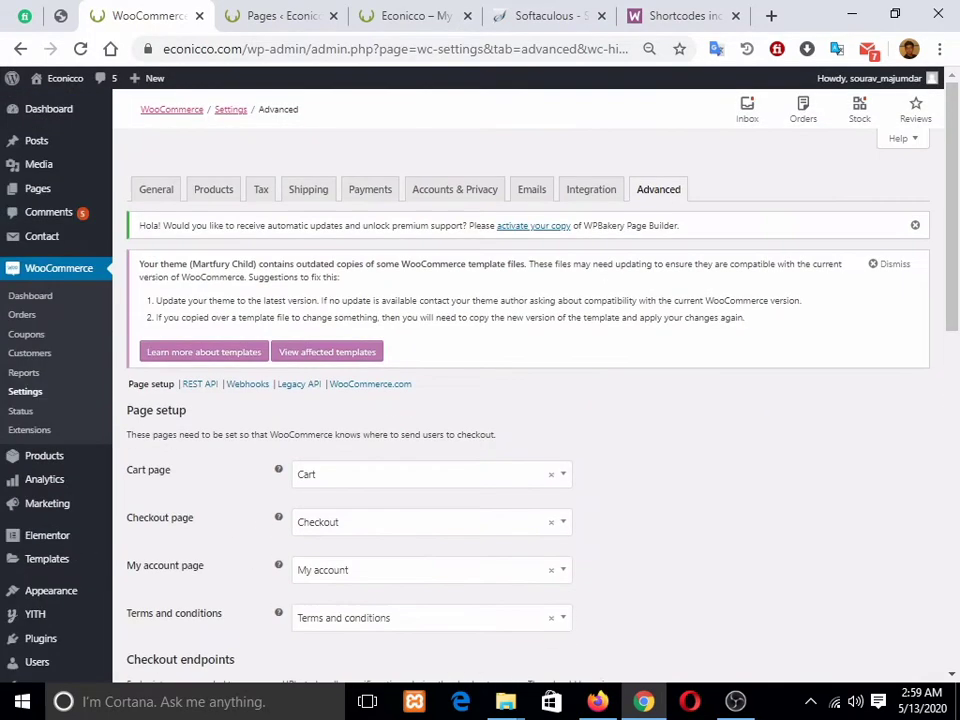
pyautogui.click(890, 264)
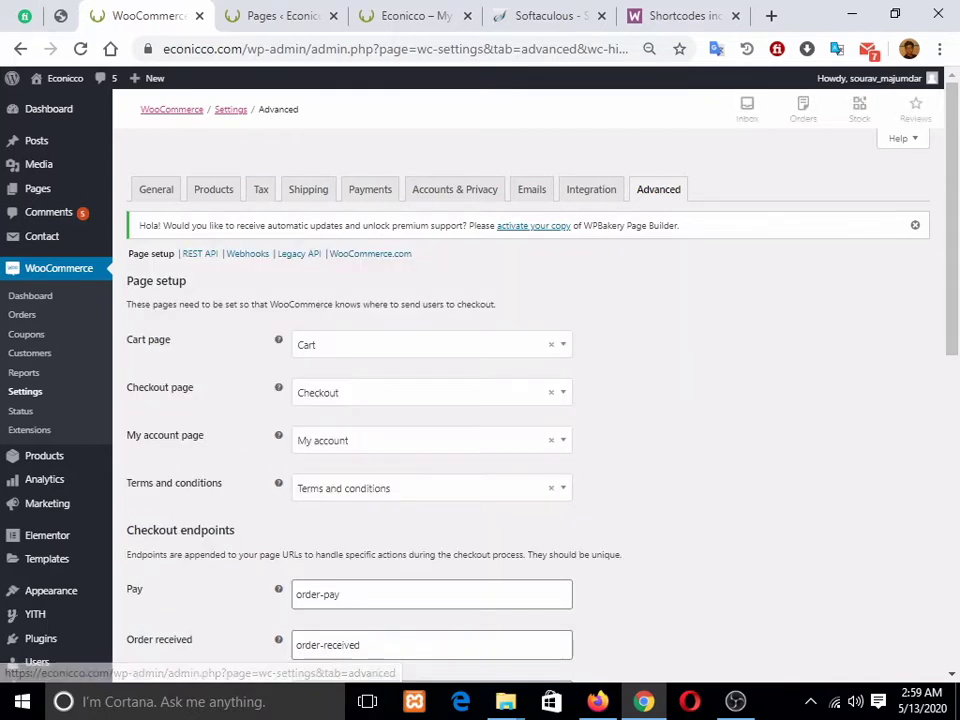
pyautogui.scroll(-8, 530, 400)
pyautogui.scroll(10, 530, 400)
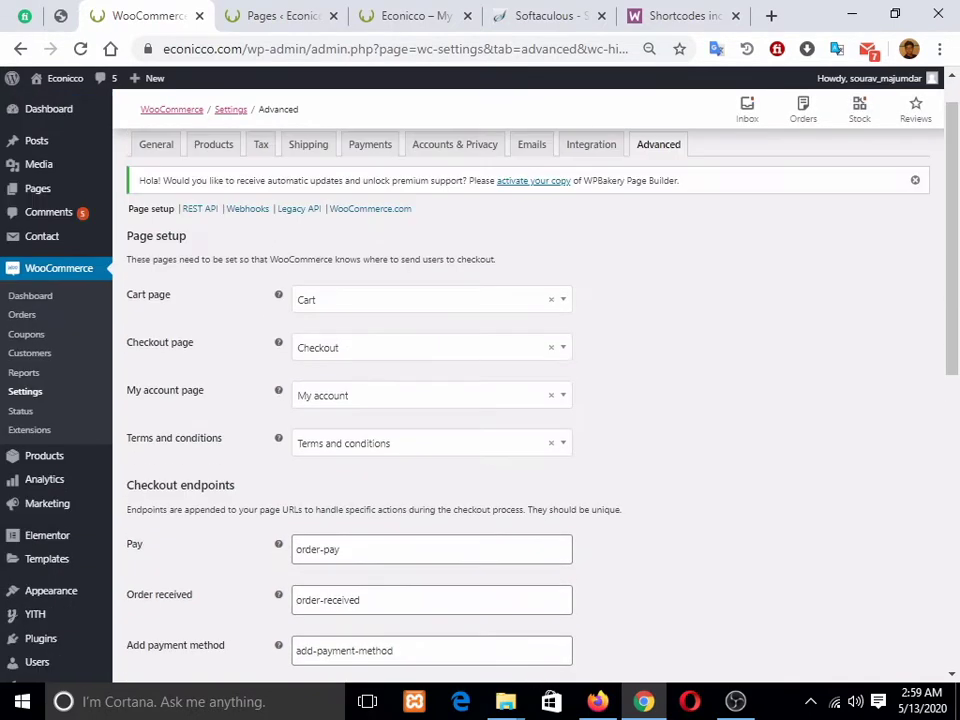
pyautogui.click(658, 145)
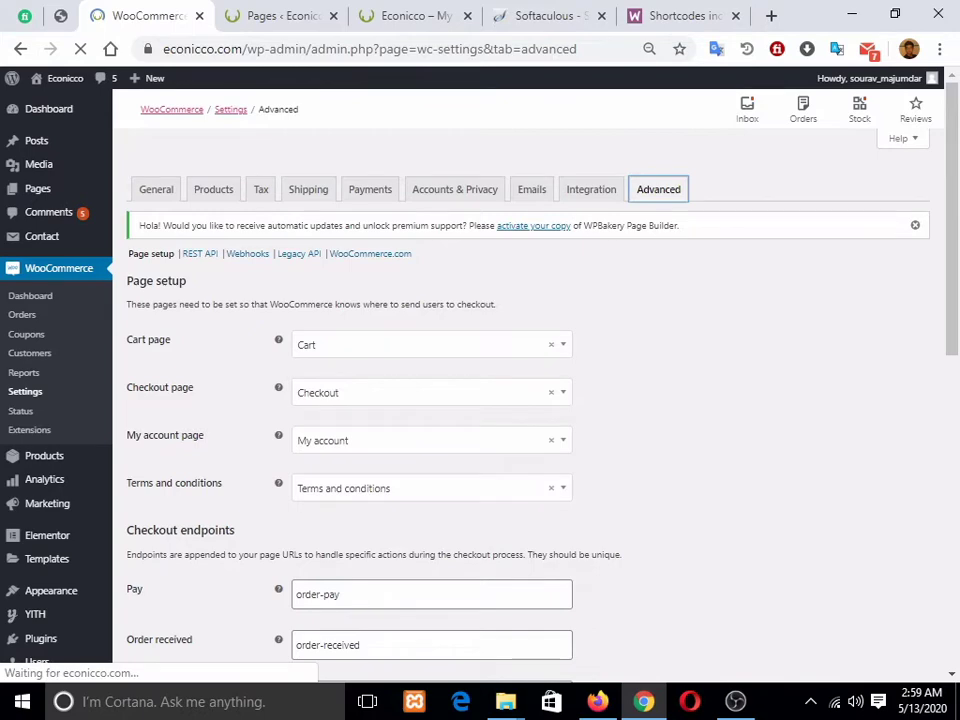
pyautogui.scroll(-6, 530, 400)
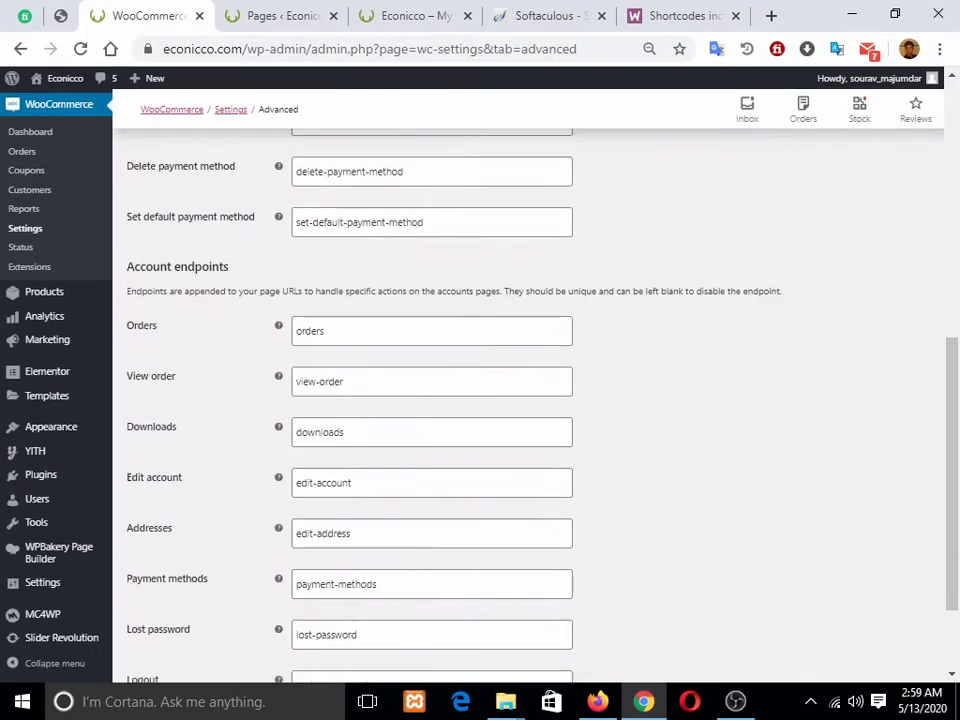
pyautogui.scroll(-3, 530, 400)
pyautogui.scroll(9, 530, 400)
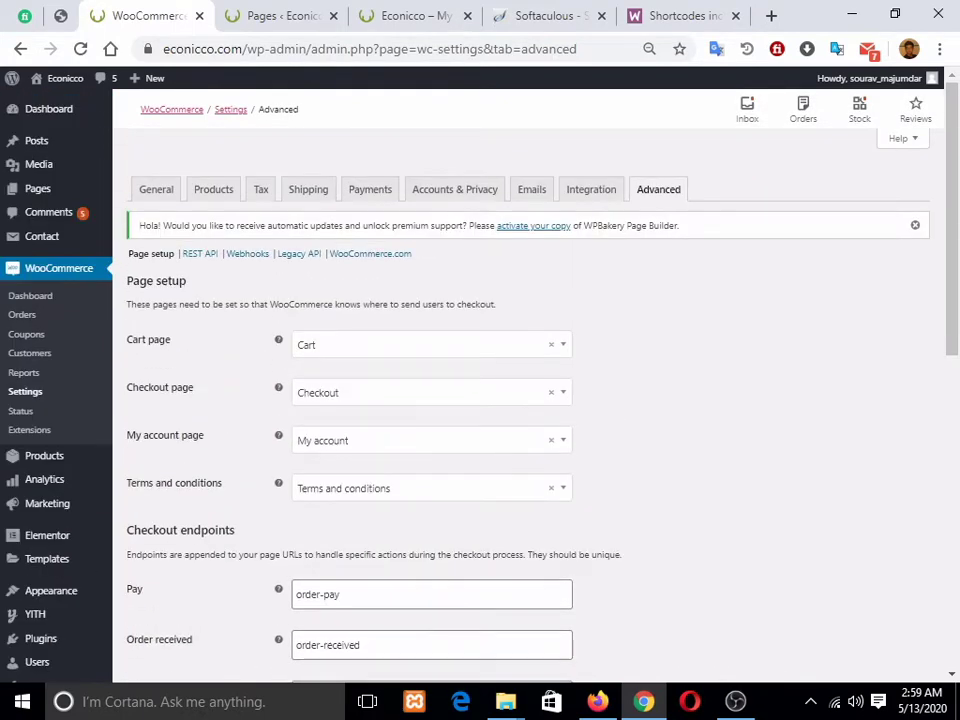
pyautogui.click(915, 225)
pyautogui.click(283, 16)
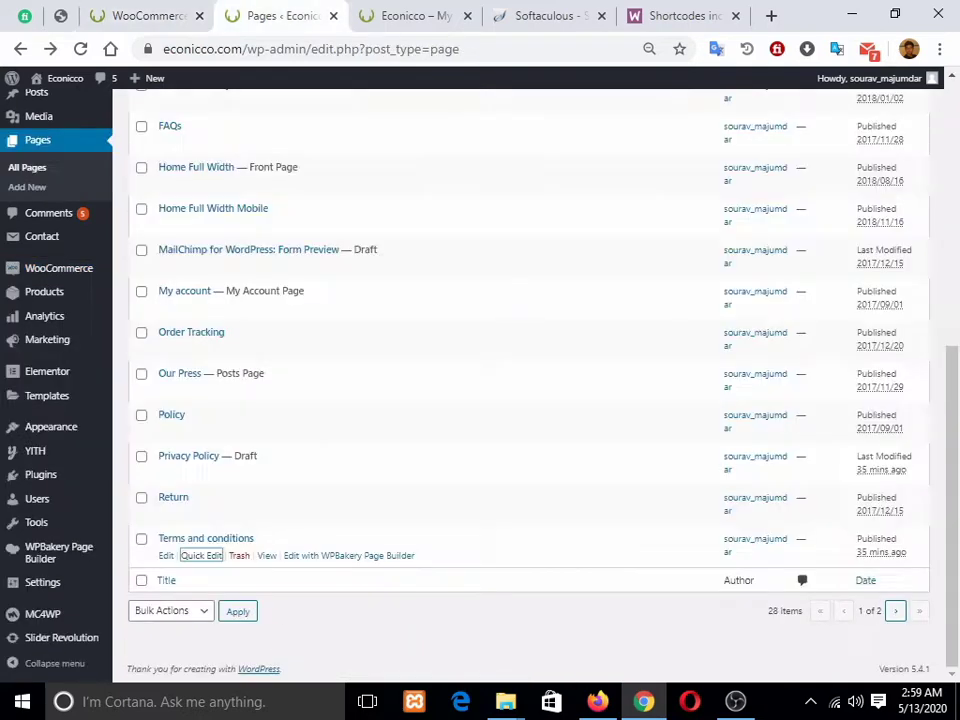
pyautogui.click(410, 16)
pyautogui.scroll(1, 400, 280)
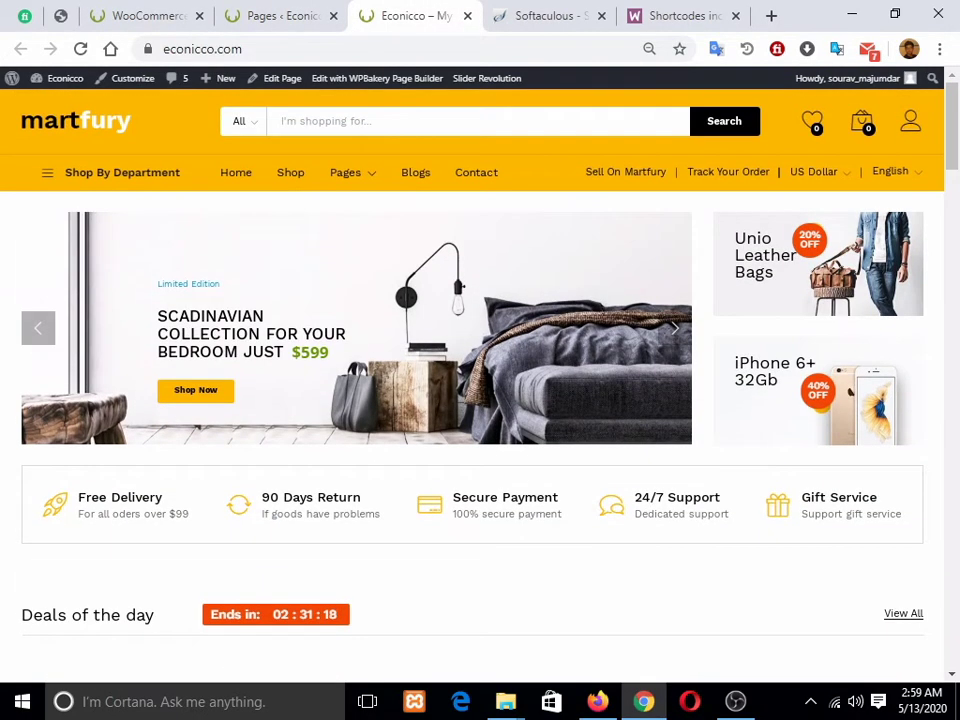
# Step: Reload the storefront and open My account through the account menu's Dashboard link
pyautogui.press('F5')
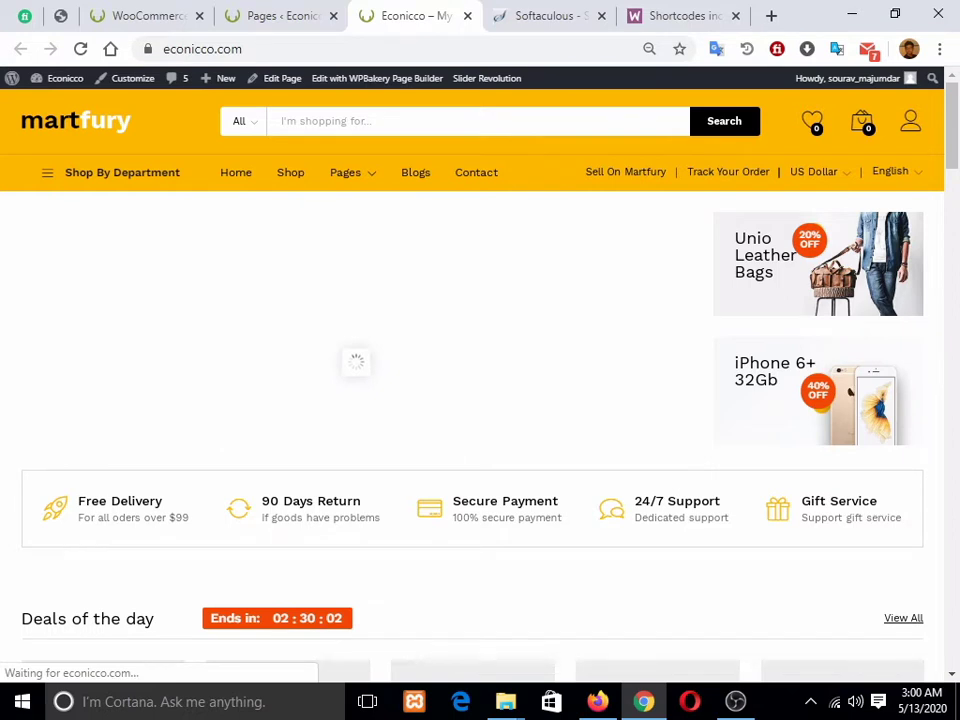
pyautogui.moveTo(910, 121)
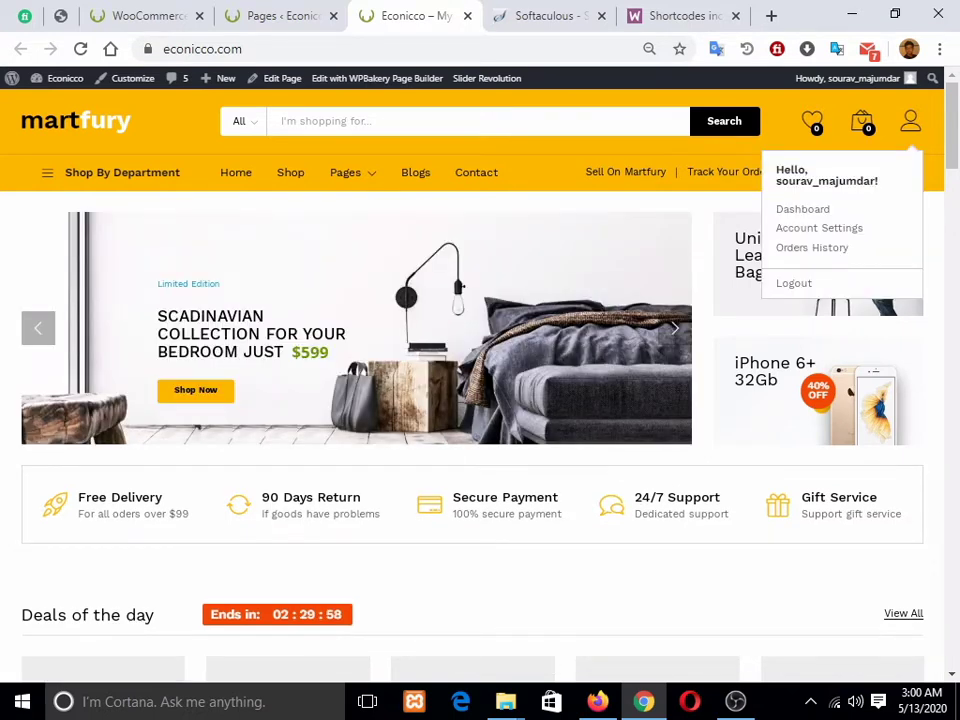
pyautogui.click(803, 209)
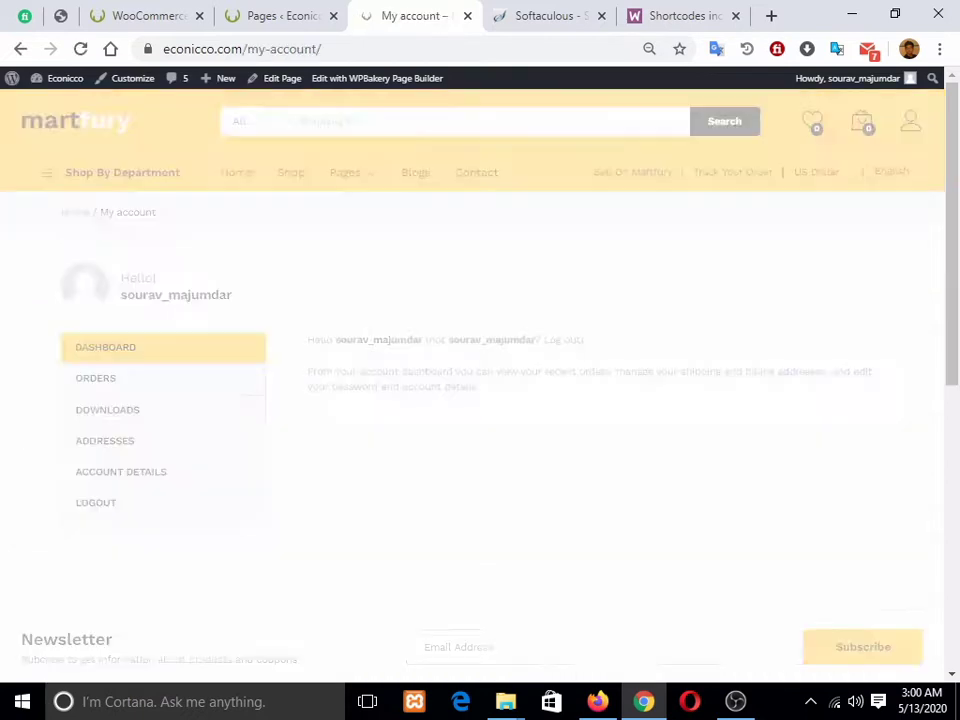
pyautogui.scroll(-3, 480, 400)
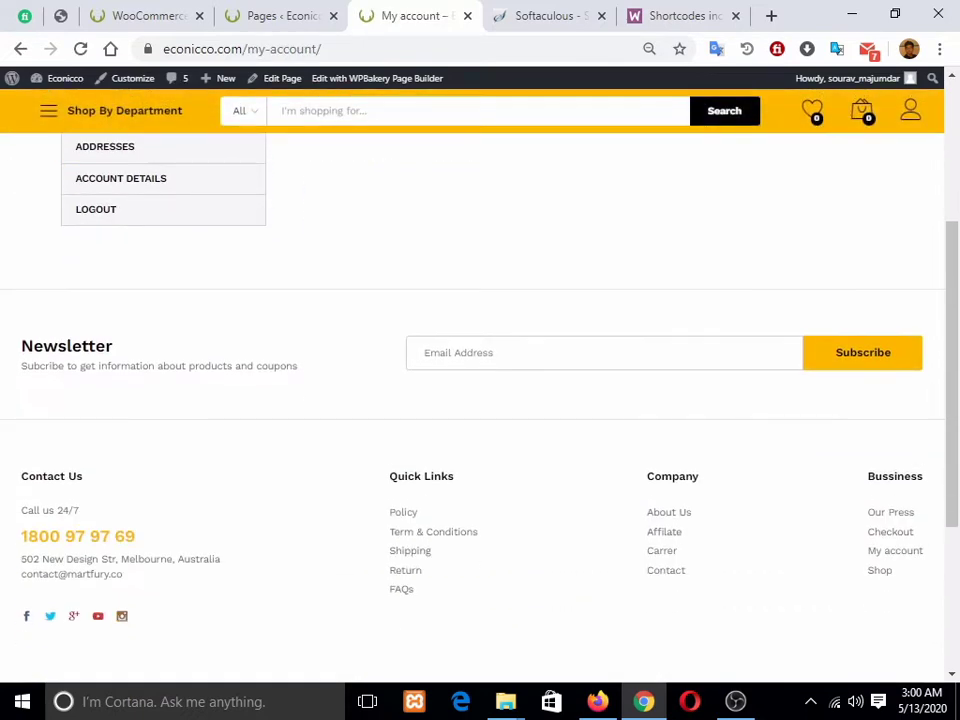
pyautogui.scroll(3, 480, 400)
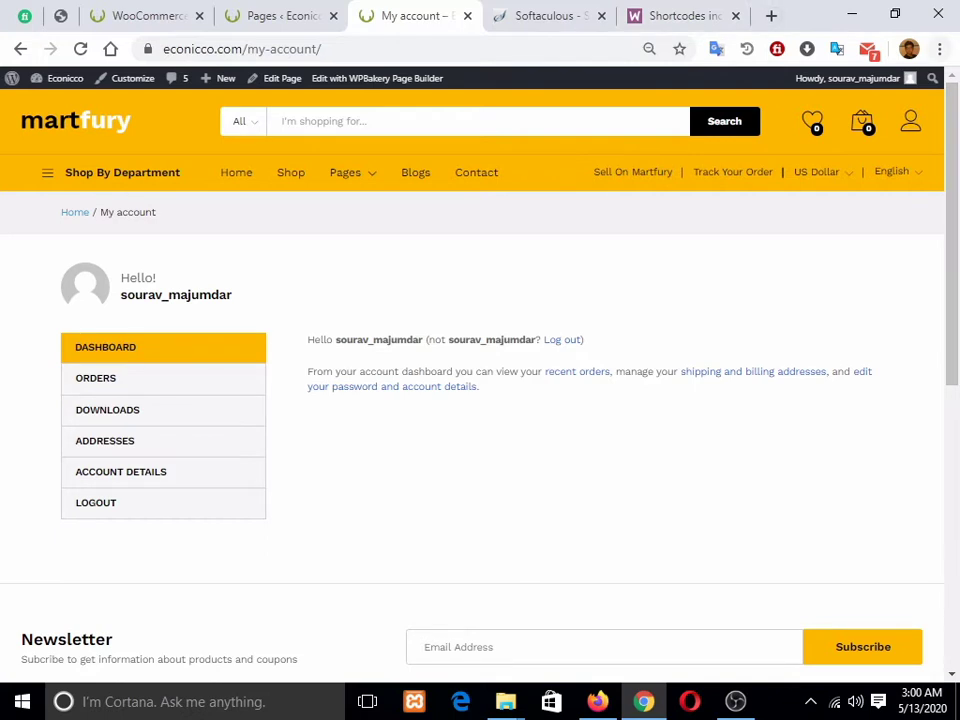
# Step: Load econicco.com in a fresh Firefox tab, close the discount popup, and zoom to 80%
pyautogui.hotkey('alt', 'Tab')
pyautogui.write('e')
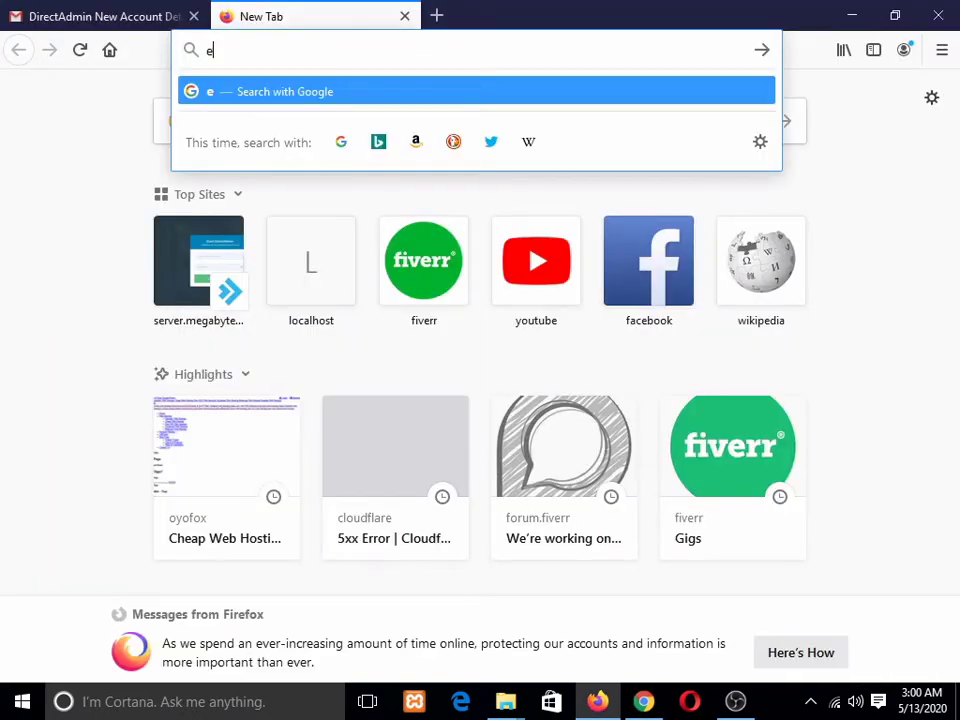
pyautogui.write('conicco.co')
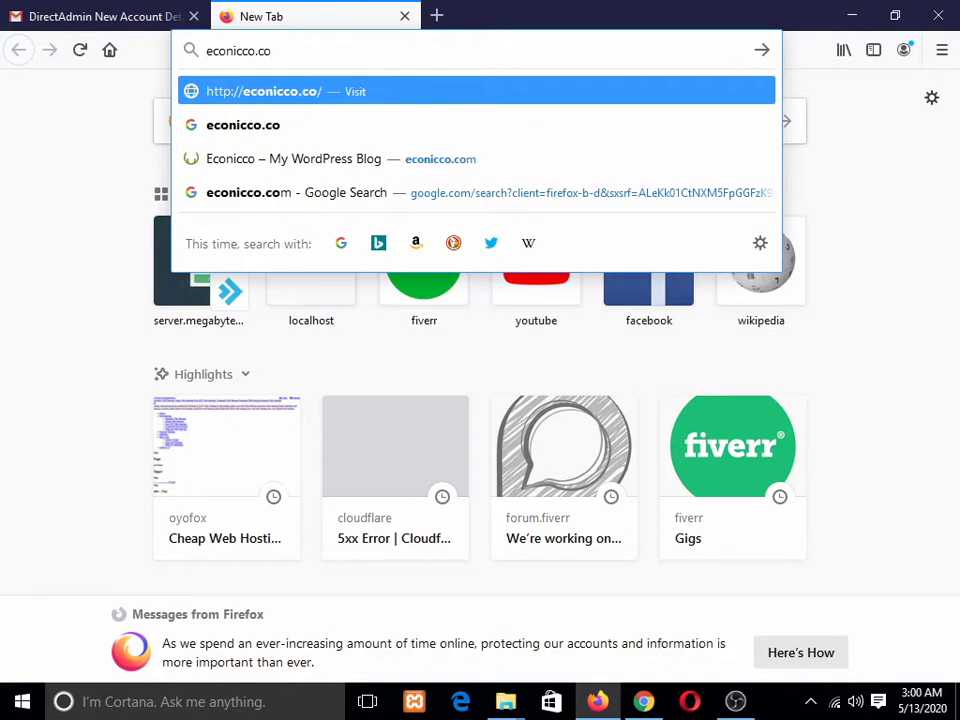
pyautogui.write('m')
pyautogui.press('Return')
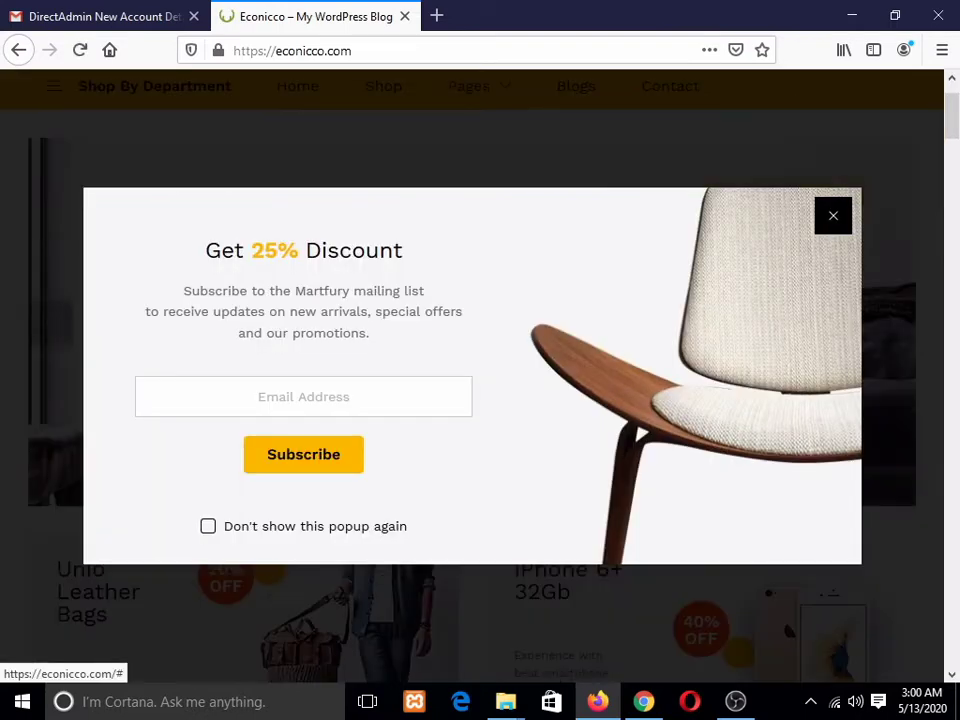
pyautogui.click(833, 216)
pyautogui.scroll(-7, 833, 216)
pyautogui.scroll(8, 833, 216)
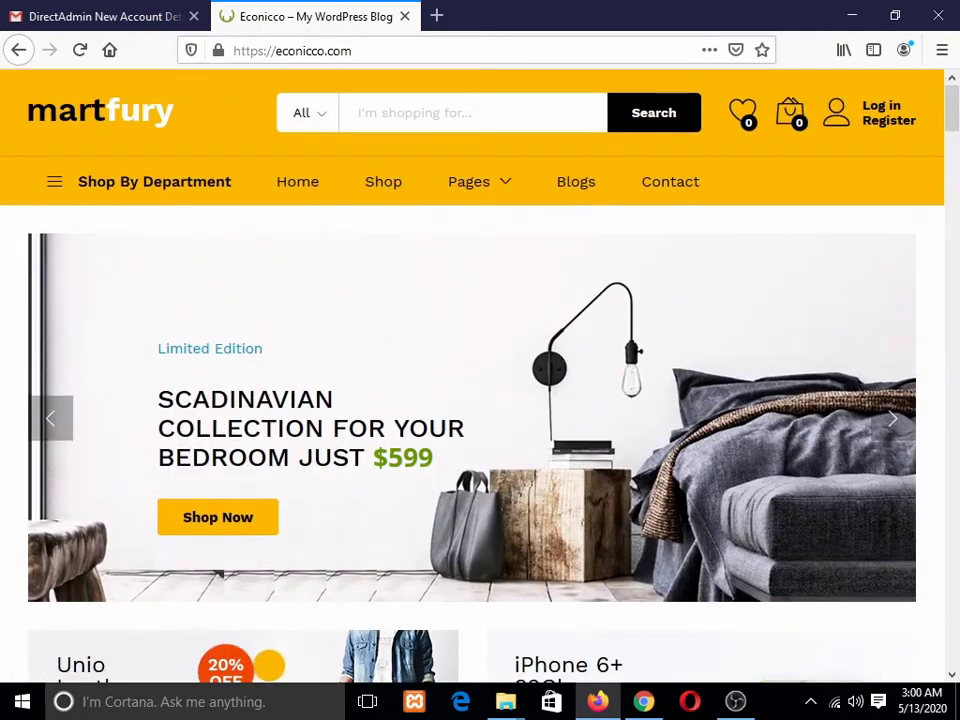
pyautogui.hotkey('ctrl', '-')
pyautogui.hotkey('ctrl', '-')
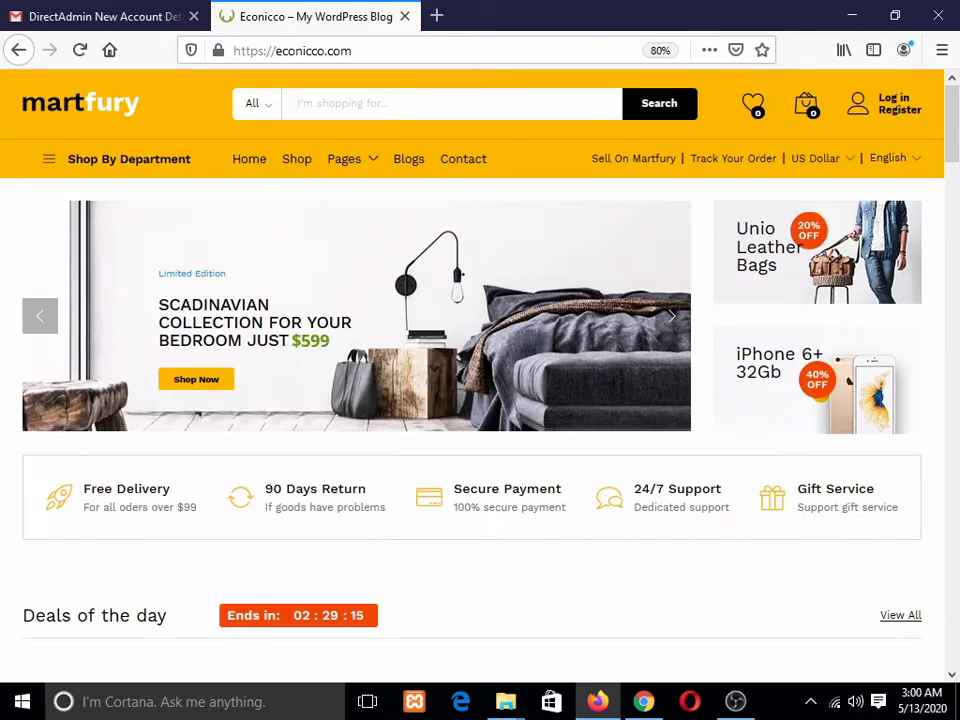
# Step: Open My account and try the Register form's email and password fields, then the Log in form
pyautogui.click(898, 105)
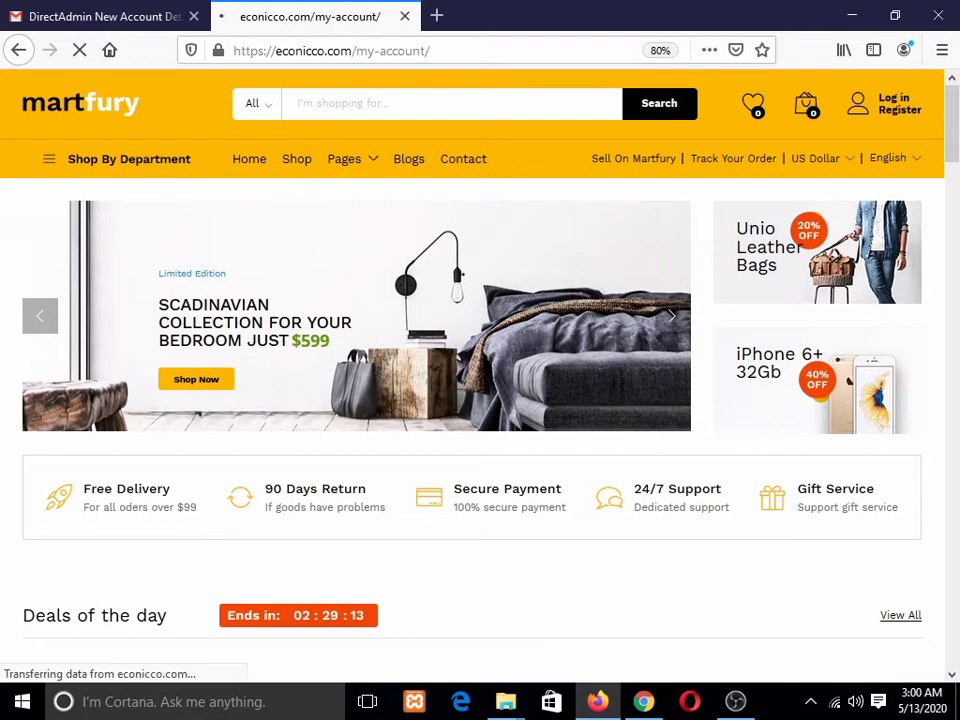
pyautogui.scroll(-3, 898, 105)
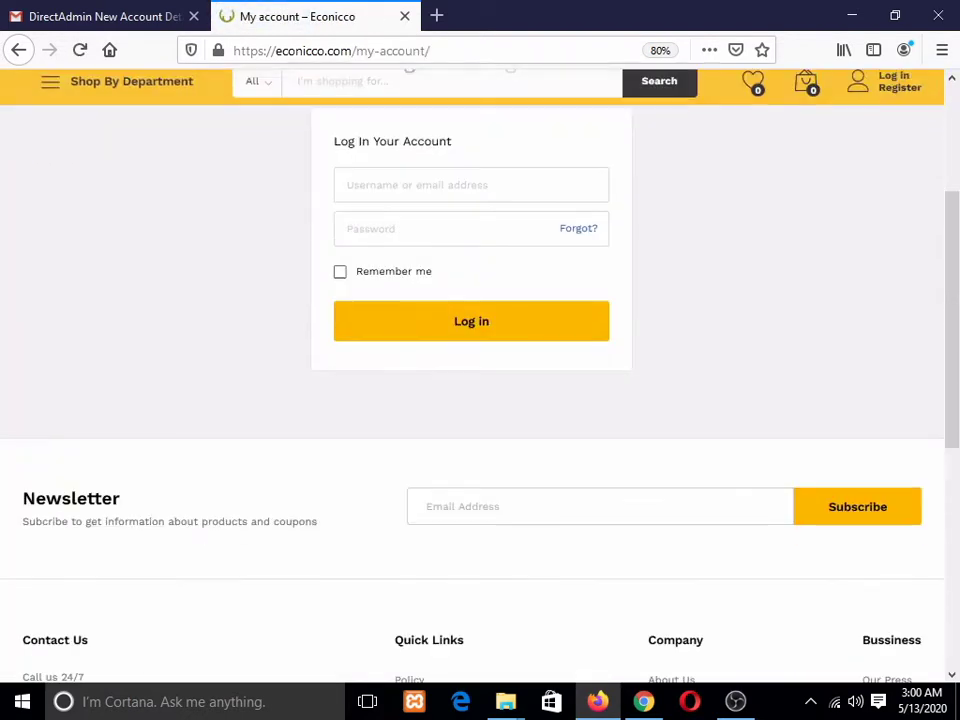
pyautogui.scroll(3, 480, 376)
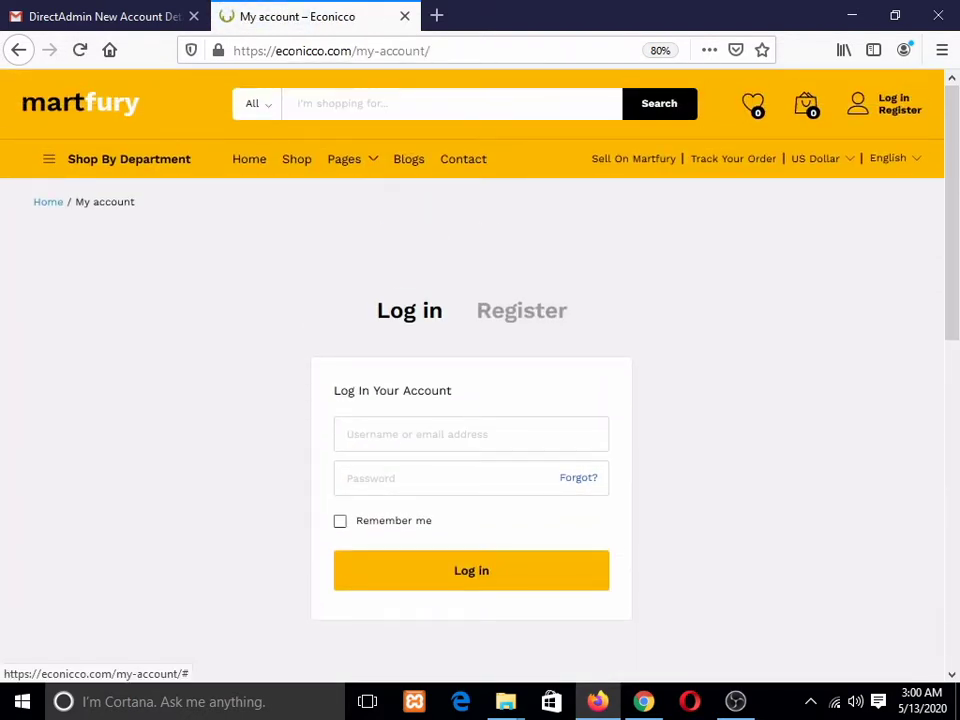
pyautogui.click(521, 311)
pyautogui.scroll(-2, 521, 311)
pyautogui.click(471, 264)
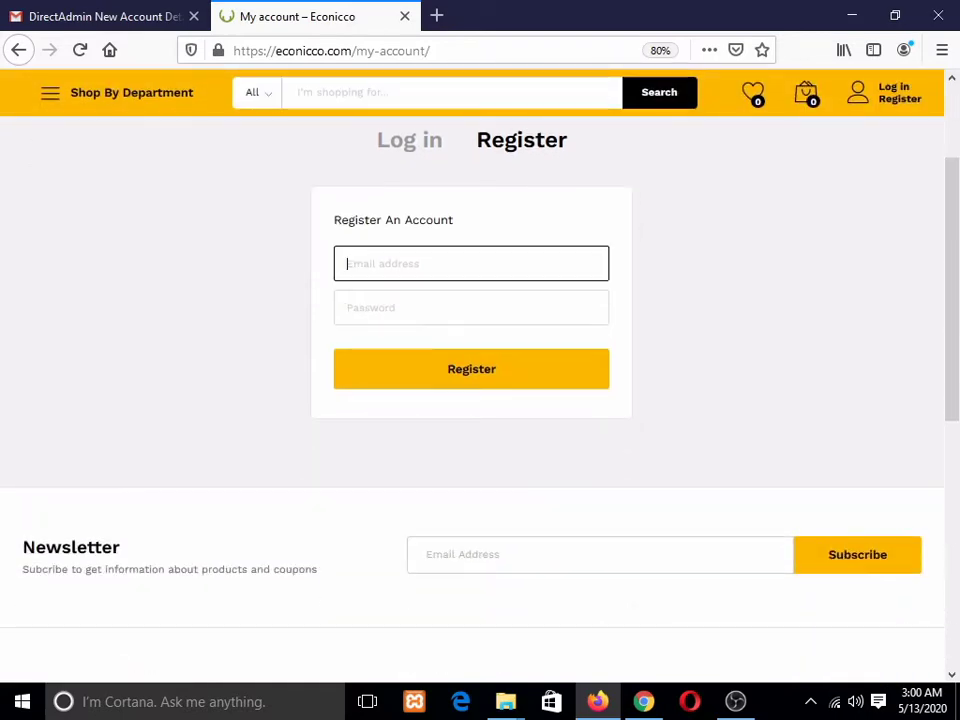
pyautogui.click(471, 308)
pyautogui.click(409, 140)
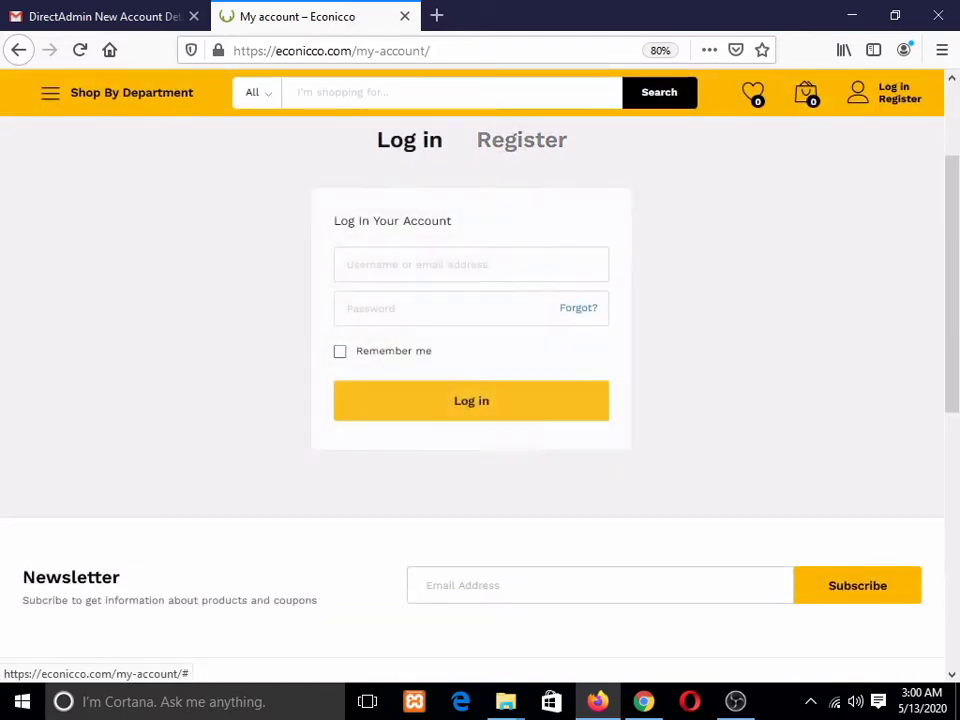
pyautogui.scroll(-5, 480, 380)
pyautogui.scroll(-2, 480, 380)
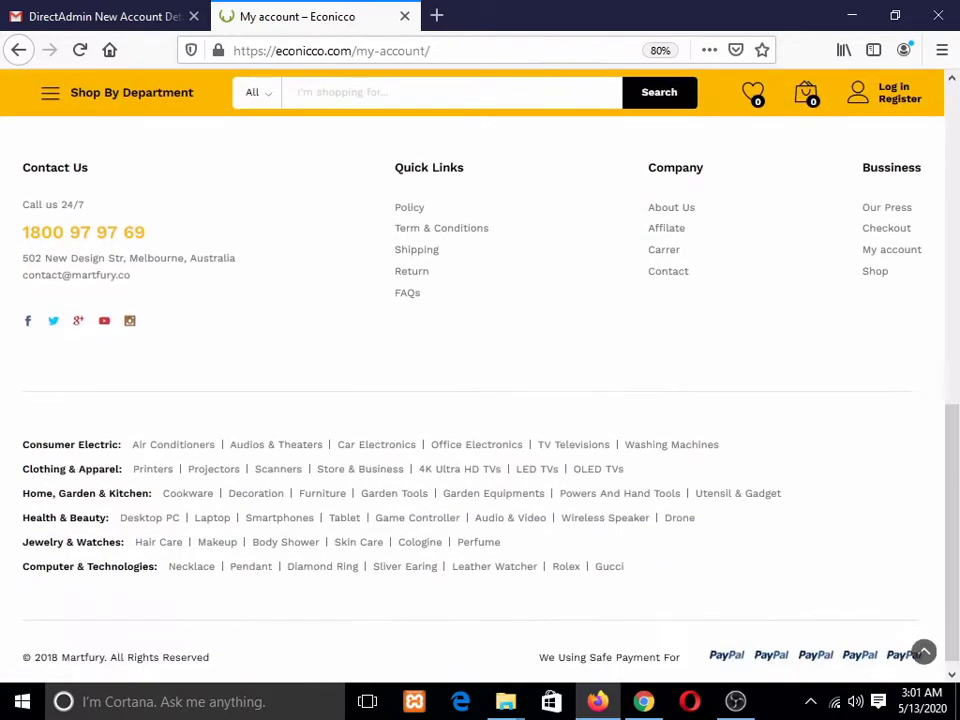
pyautogui.scroll(7, 480, 380)
pyautogui.click(644, 701)
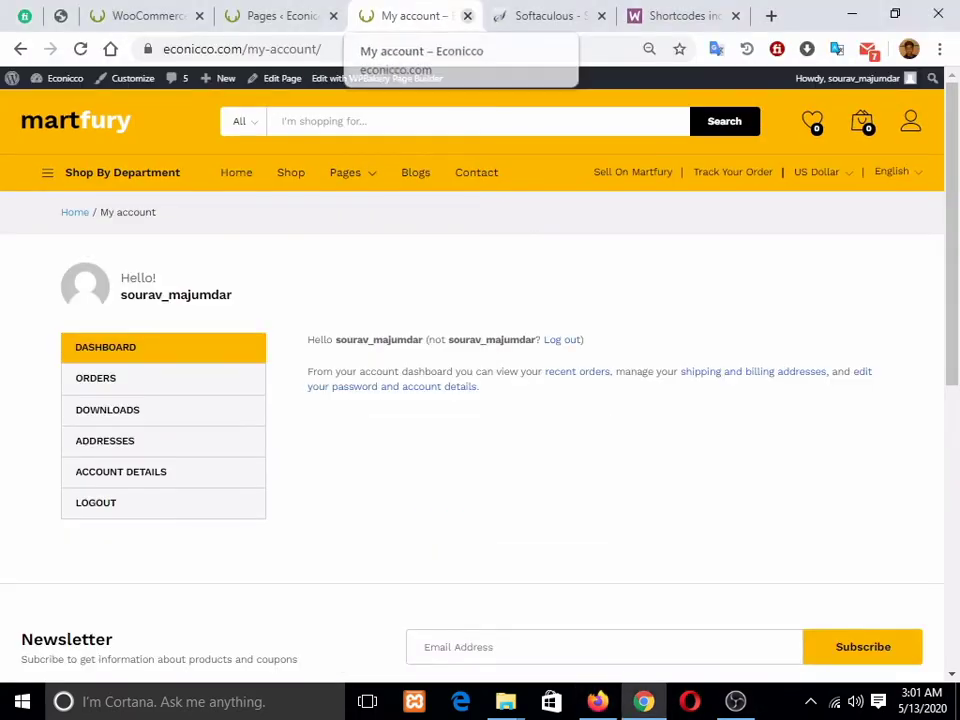
# Step: Change the address to econicco.com/cart and confirm the cart page shows empty
pyautogui.moveTo(122, 173)
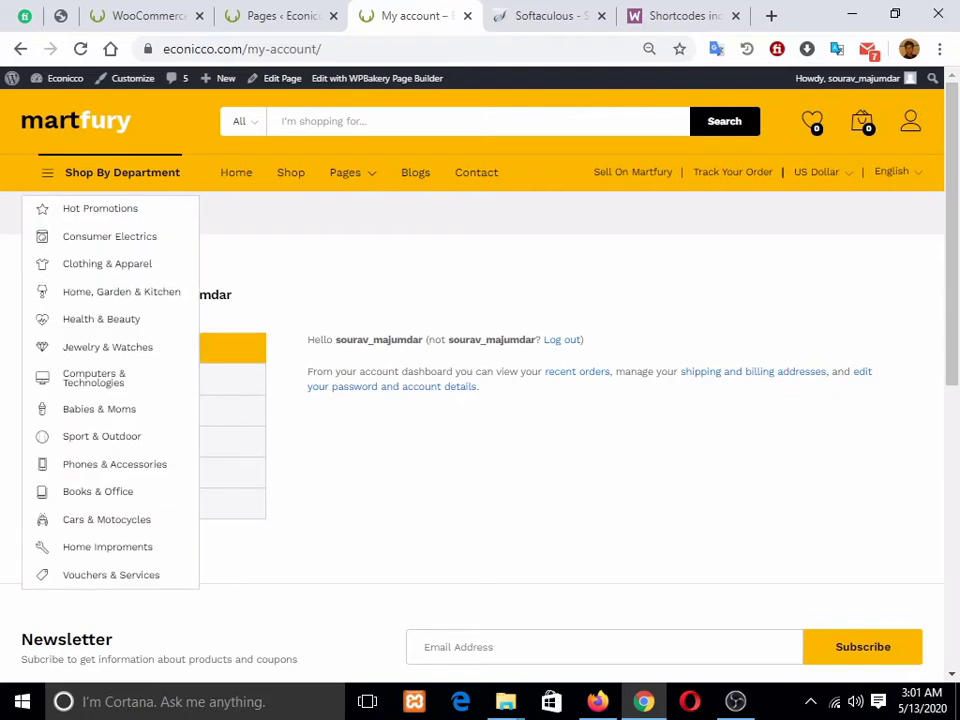
pyautogui.moveTo(326, 49); pyautogui.dragTo(248, 49)
pyautogui.press('BackSpace')
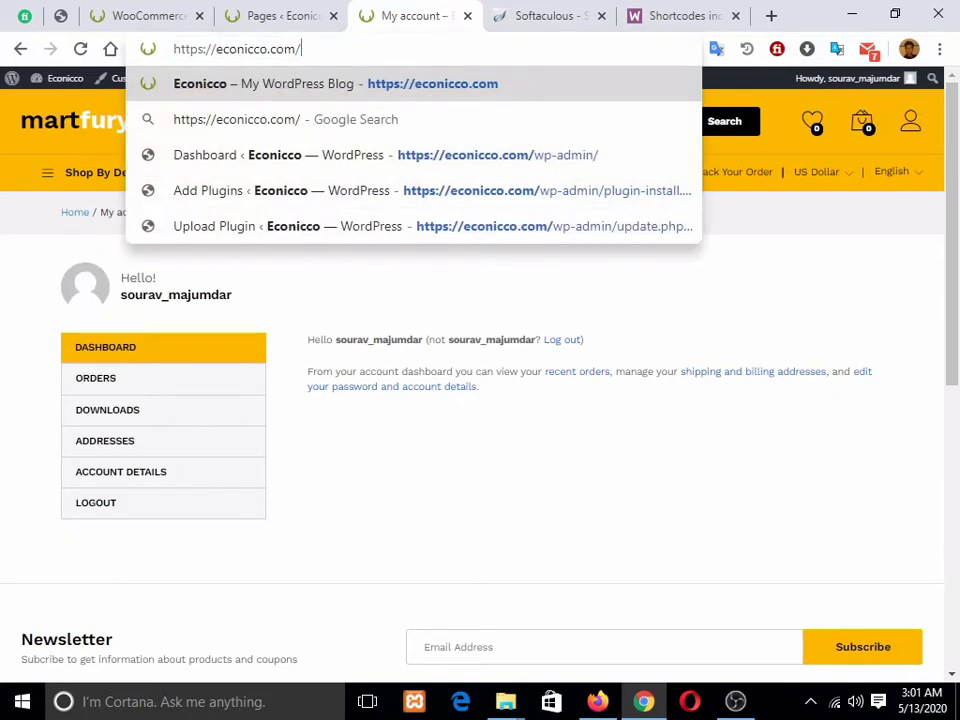
pyautogui.write('cart')
pyautogui.press('Return')
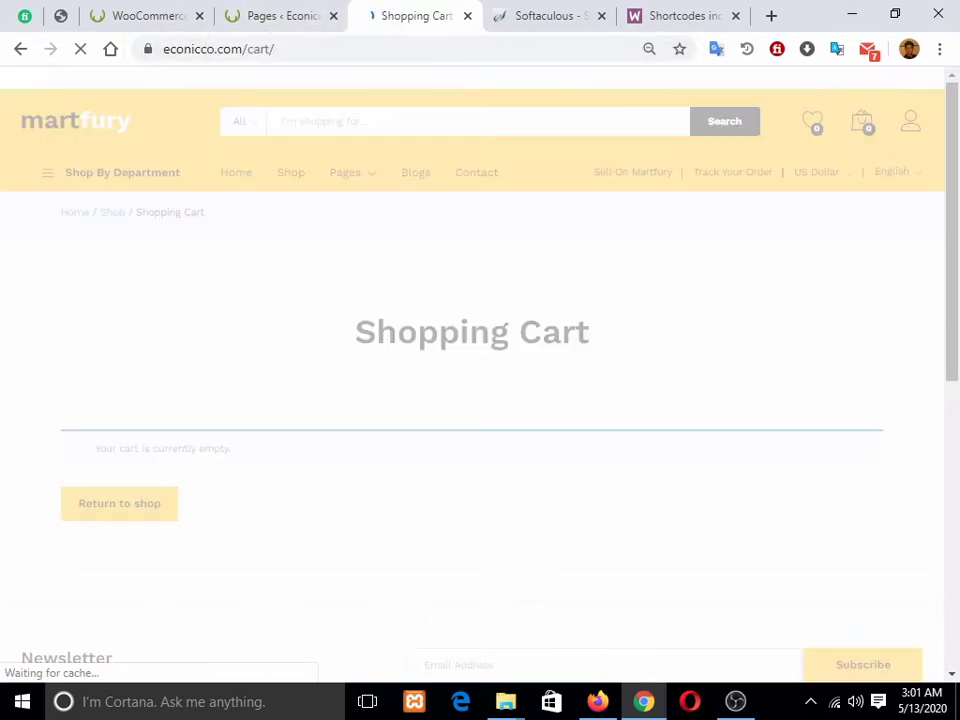
pyautogui.scroll(-1, 472, 370)
pyautogui.scroll(-2, 472, 370)
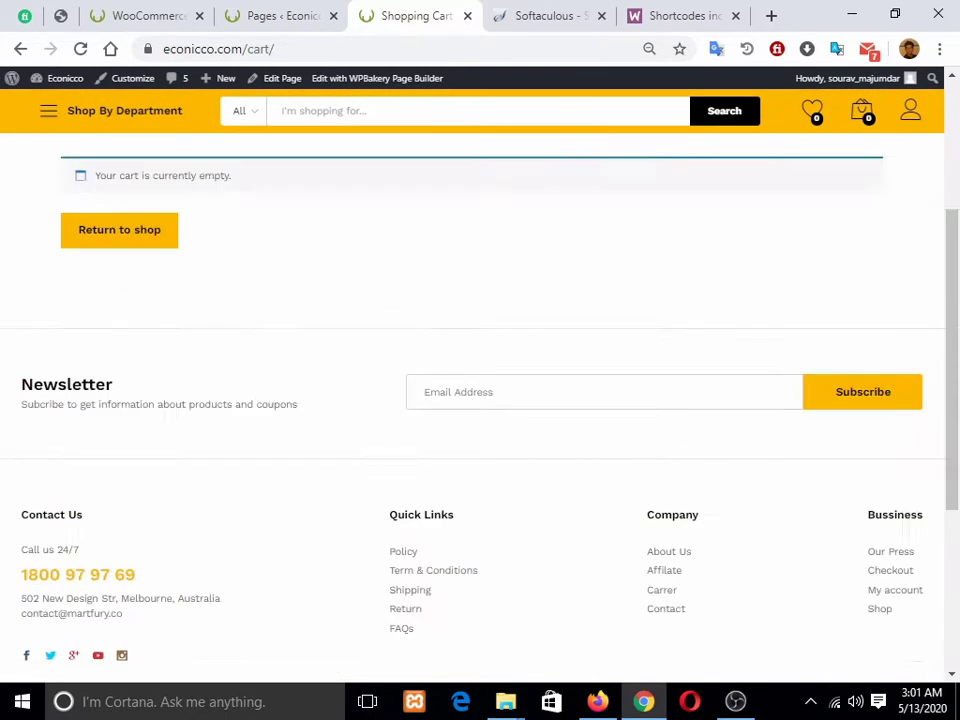
pyautogui.scroll(3, 472, 370)
# Step: Trim the address to econicco.com/ and scroll through the home page's Deals of the day
pyautogui.moveTo(277, 49)
pyautogui.mouseDown()
pyautogui.moveTo(261, 49)
pyautogui.moveTo(290, 49)
pyautogui.mouseUp()
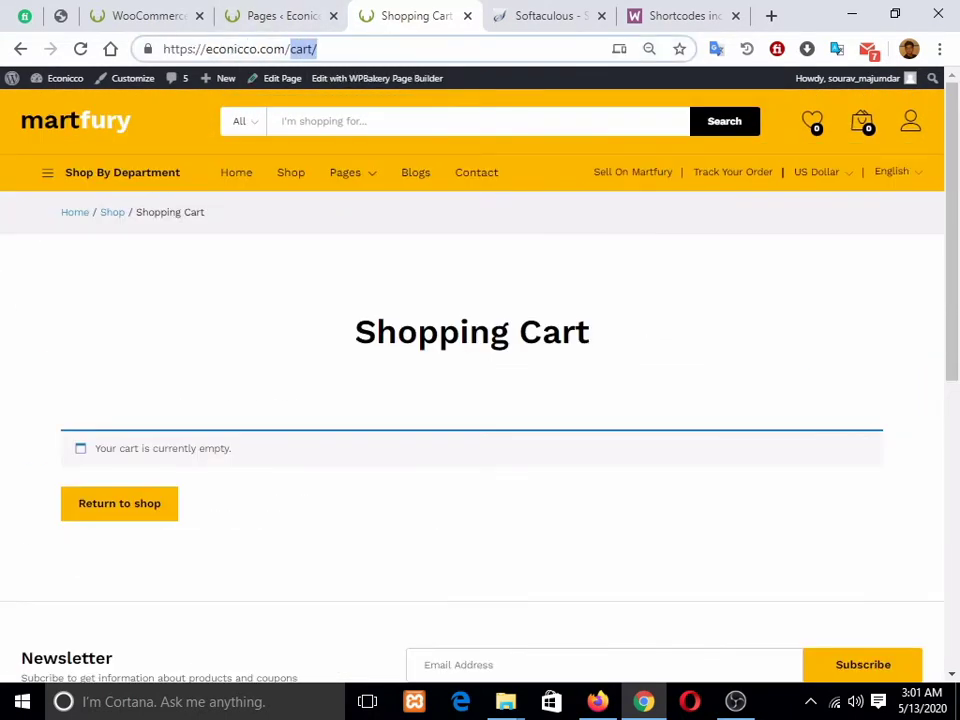
pyautogui.press('BackSpace')
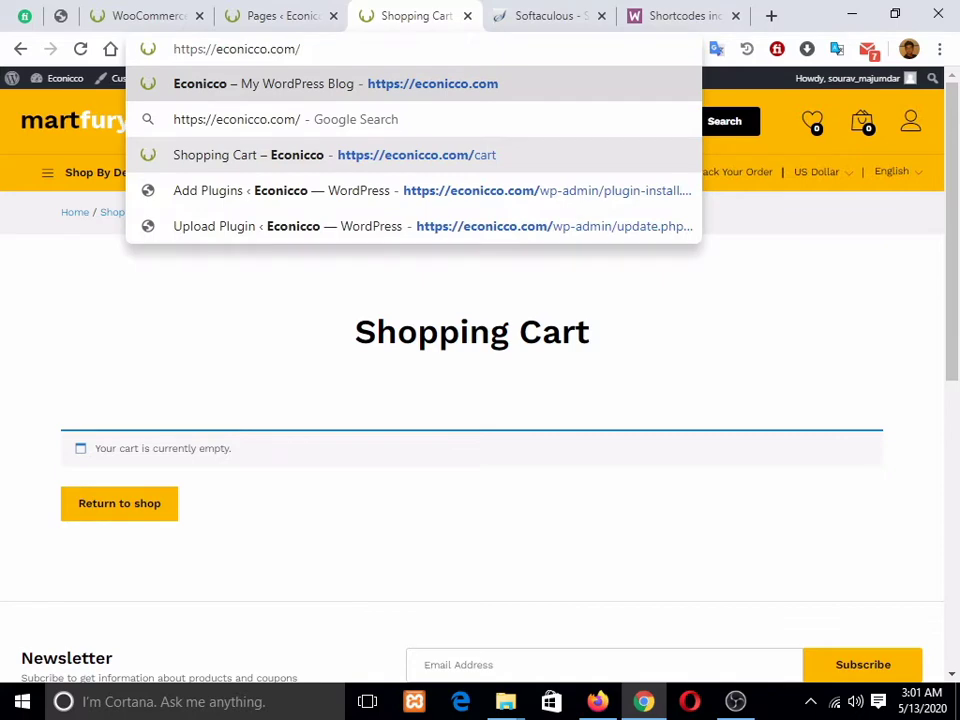
pyautogui.hotkey('ctrl', 'shift', 'Tab')
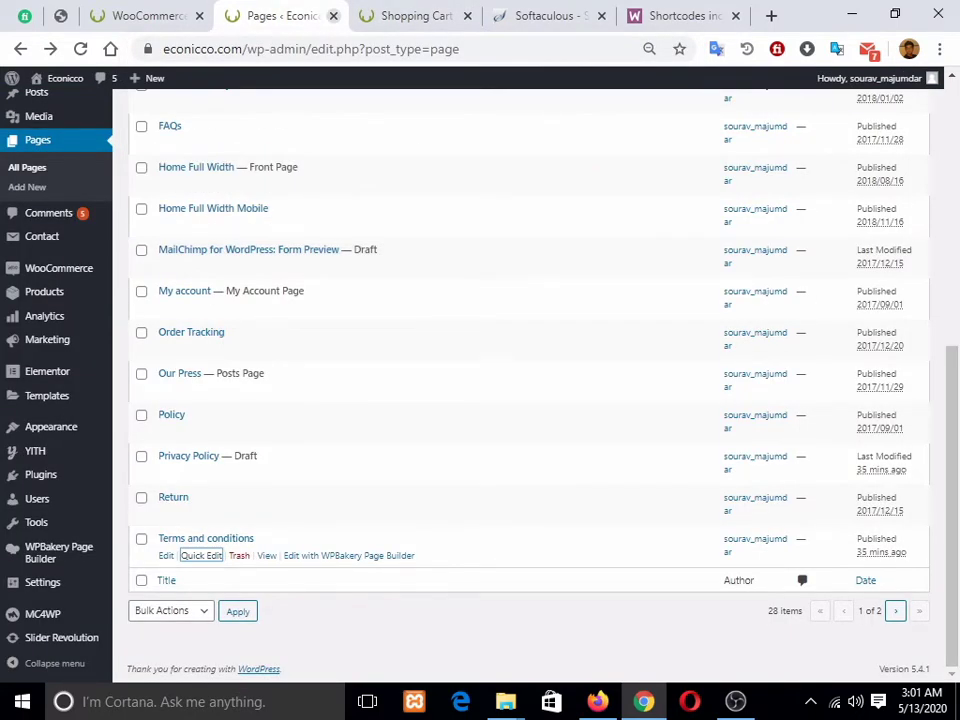
pyautogui.hotkey('ctrl', 'Tab')
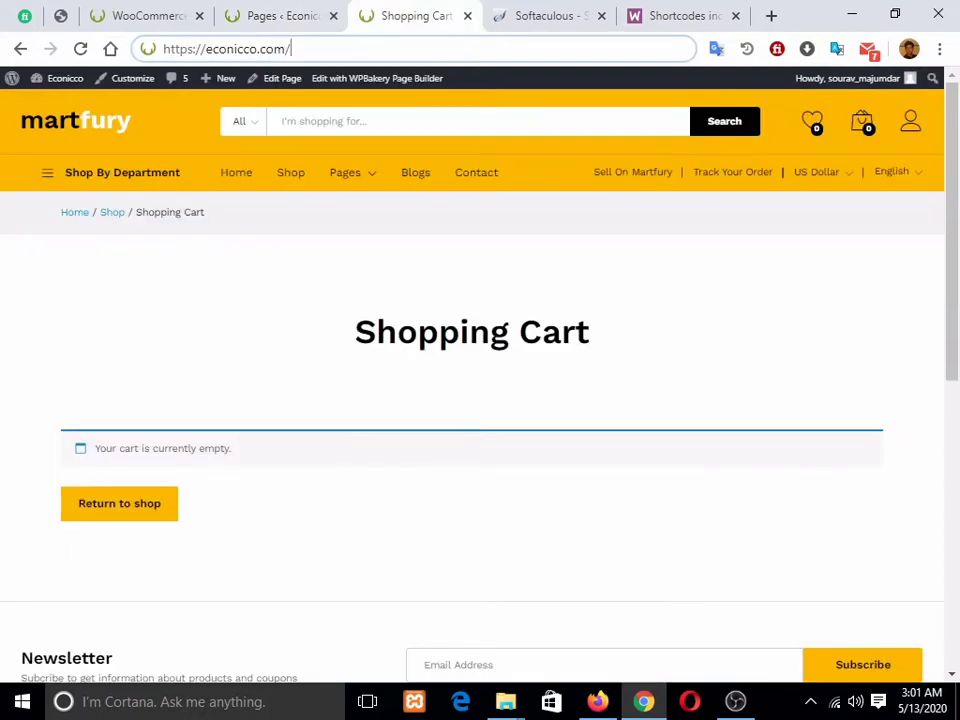
pyautogui.press('Return')
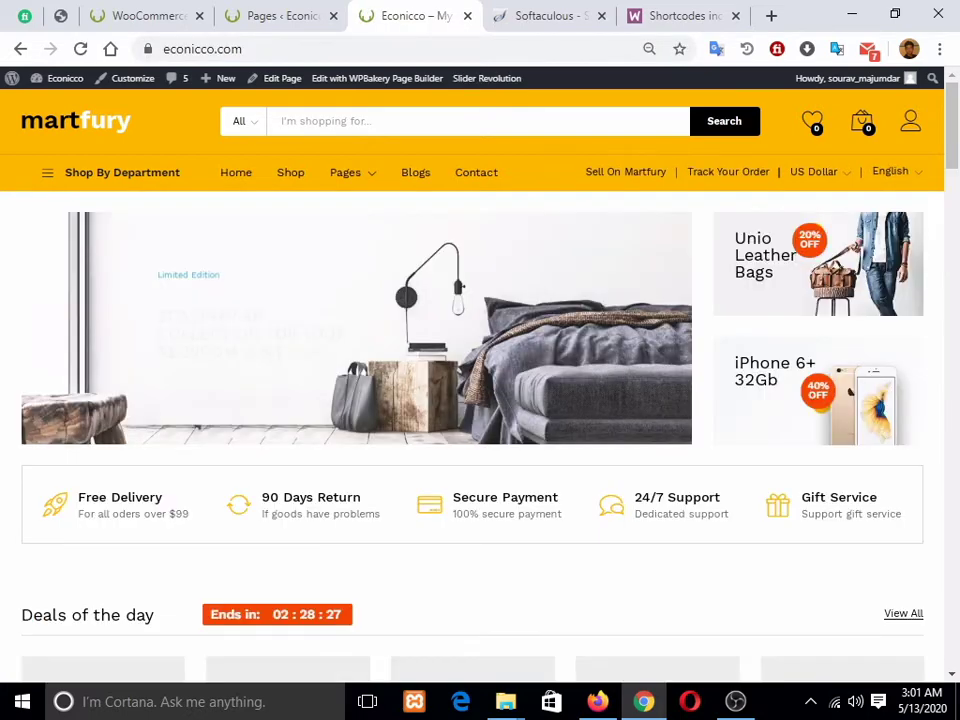
pyautogui.scroll(-10, 471, 330)
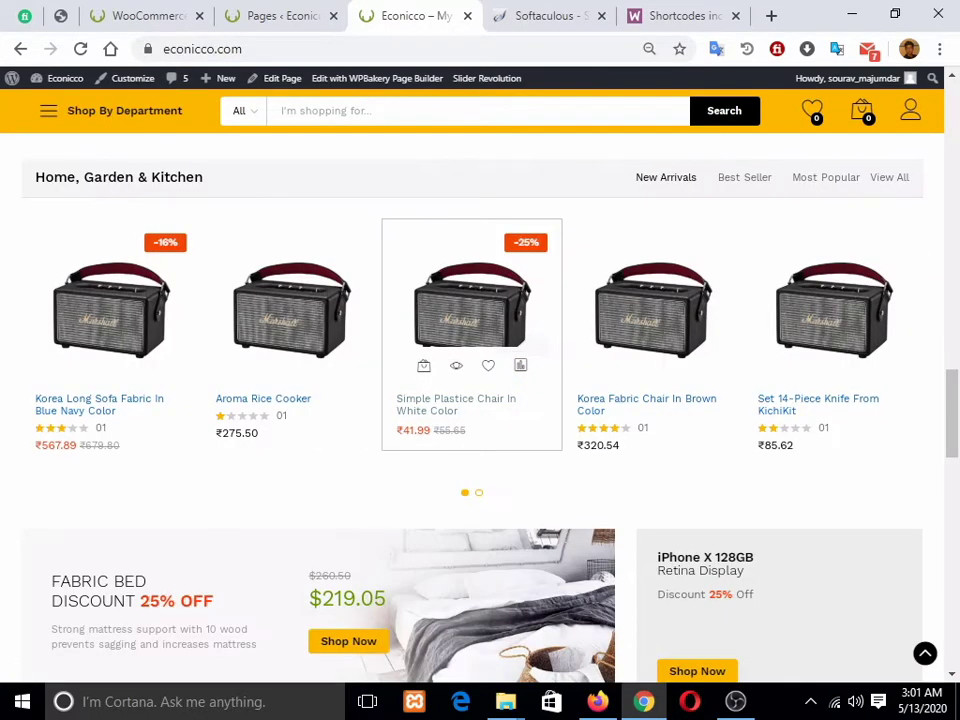
pyautogui.scroll(10, 471, 330)
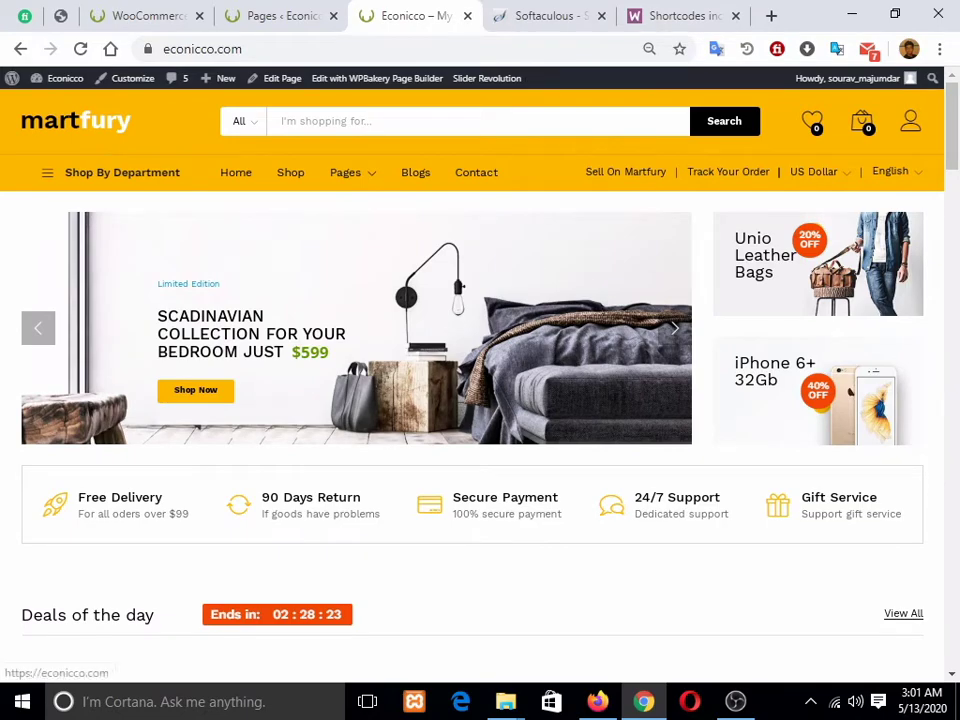
pyautogui.scroll(-1, 471, 330)
pyautogui.scroll(-15, 471, 330)
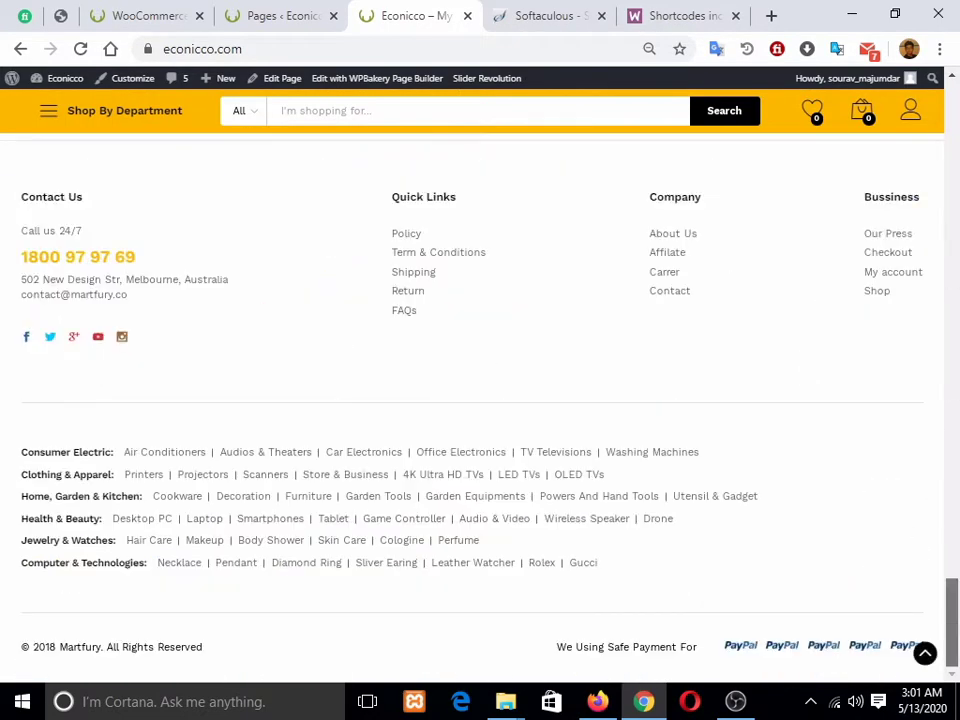
pyautogui.scroll(5, 471, 330)
pyautogui.moveTo(951, 507); pyautogui.dragTo(951, 126)
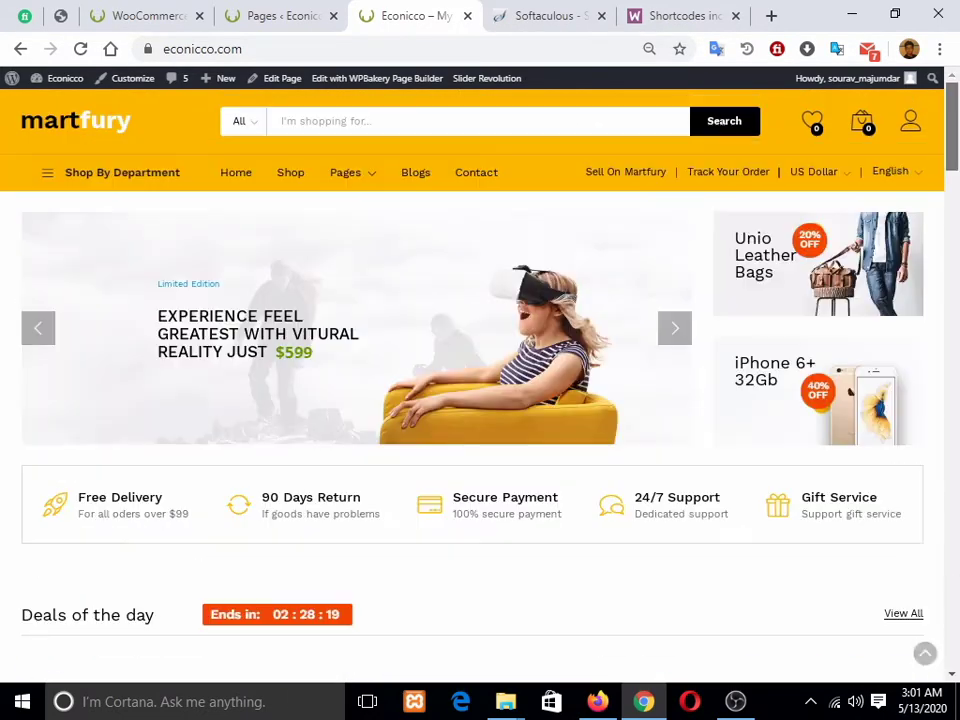
# Step: Review the WooCommerce Advanced page setup for Cart, Checkout, My account and Terms
pyautogui.click(148, 15)
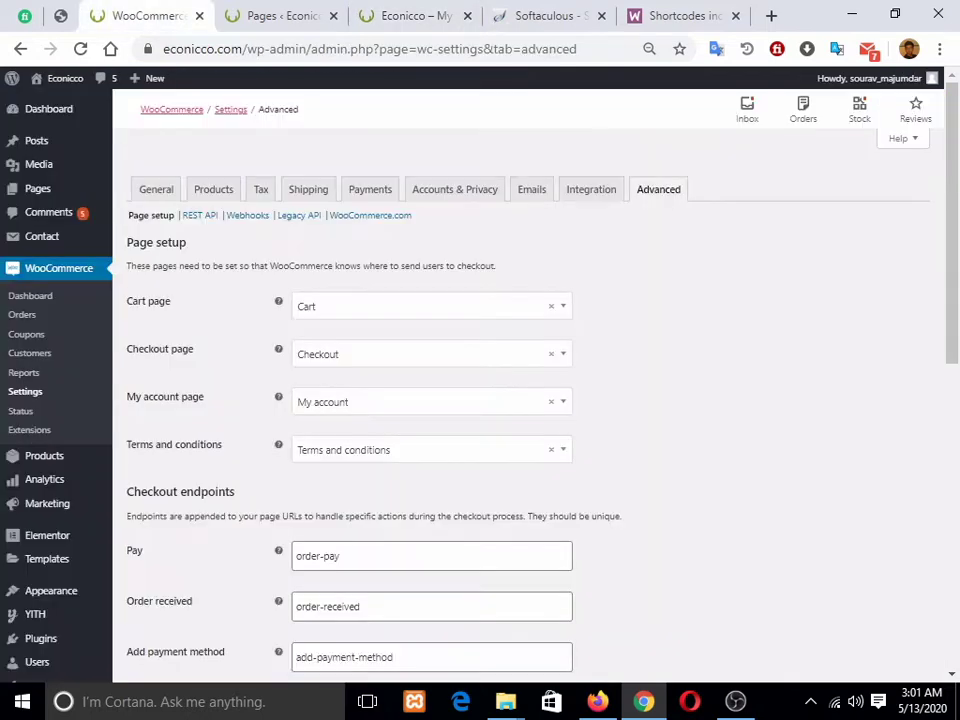
pyautogui.scroll(-3, 50, 400)
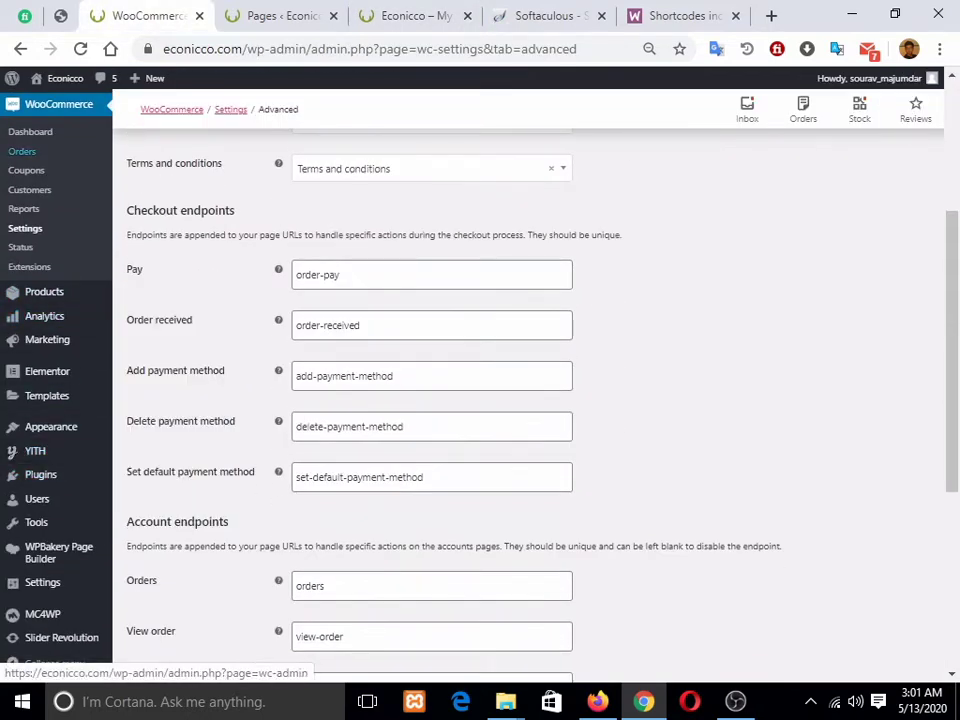
pyautogui.scroll(3, 50, 420)
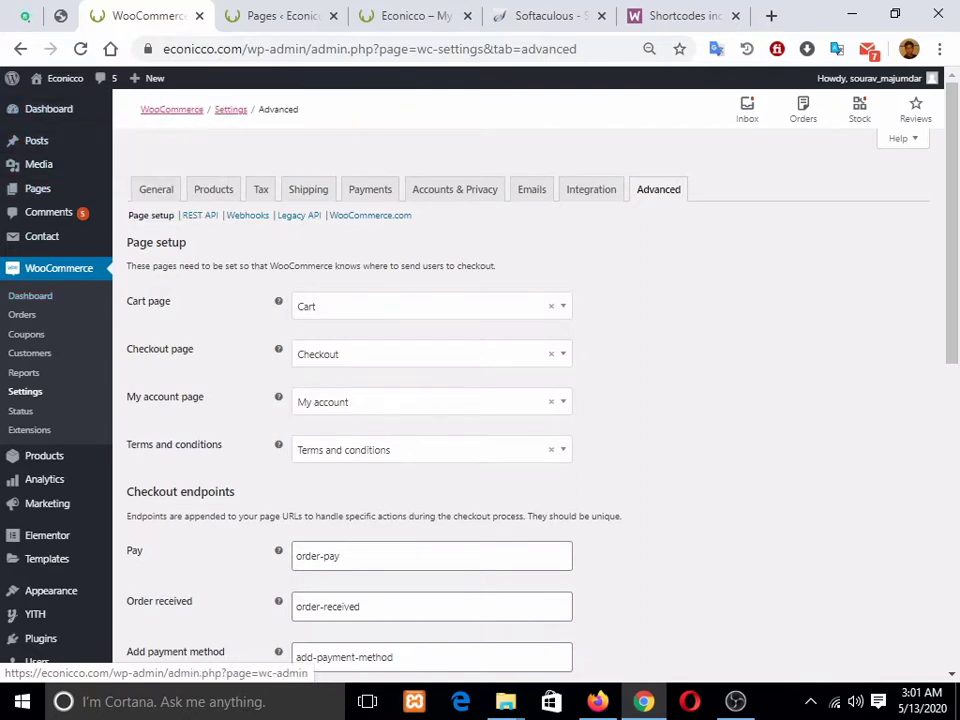
pyautogui.scroll(-3, 50, 380)
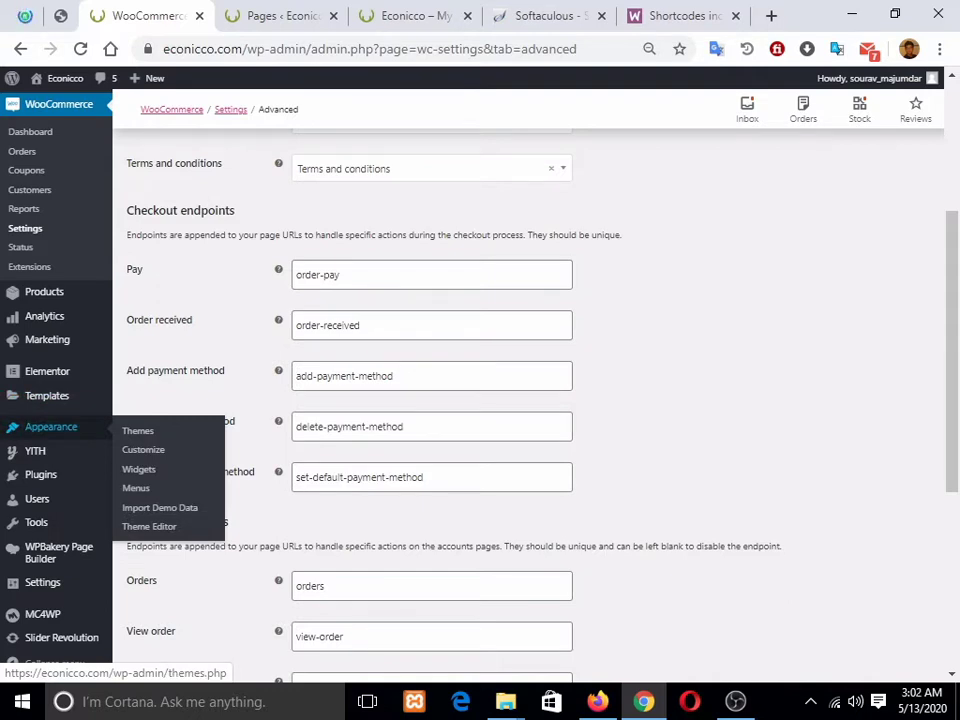
# Step: Launch the Customizer and wait for the Martfury Child theme settings to finish loading
pyautogui.click(143, 449)
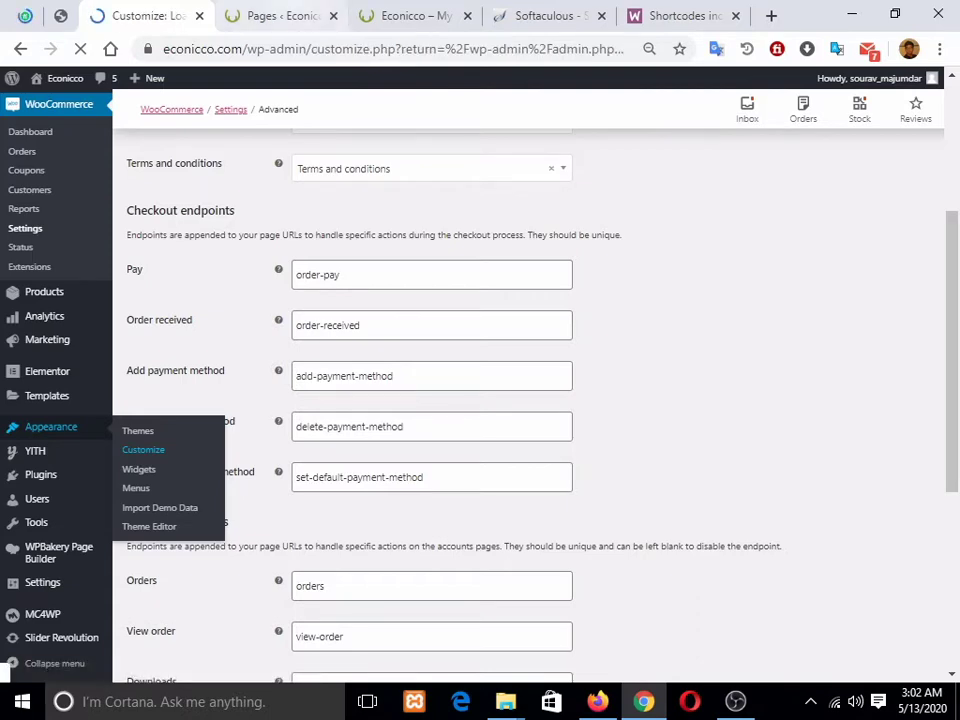
pyautogui.click(282, 16)
pyautogui.click(415, 16)
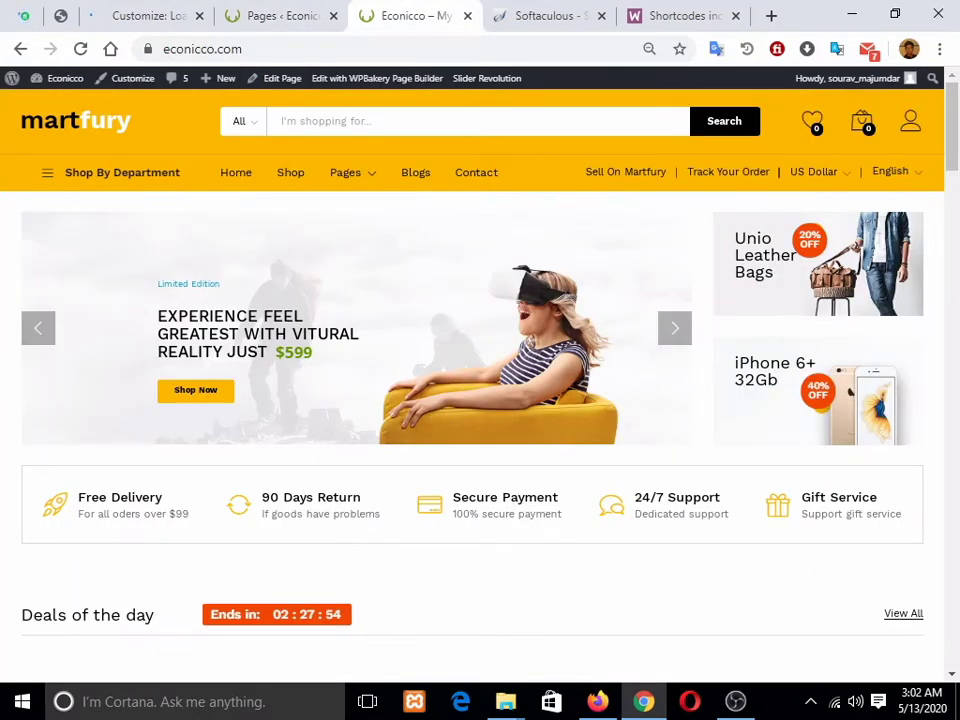
pyautogui.click(148, 16)
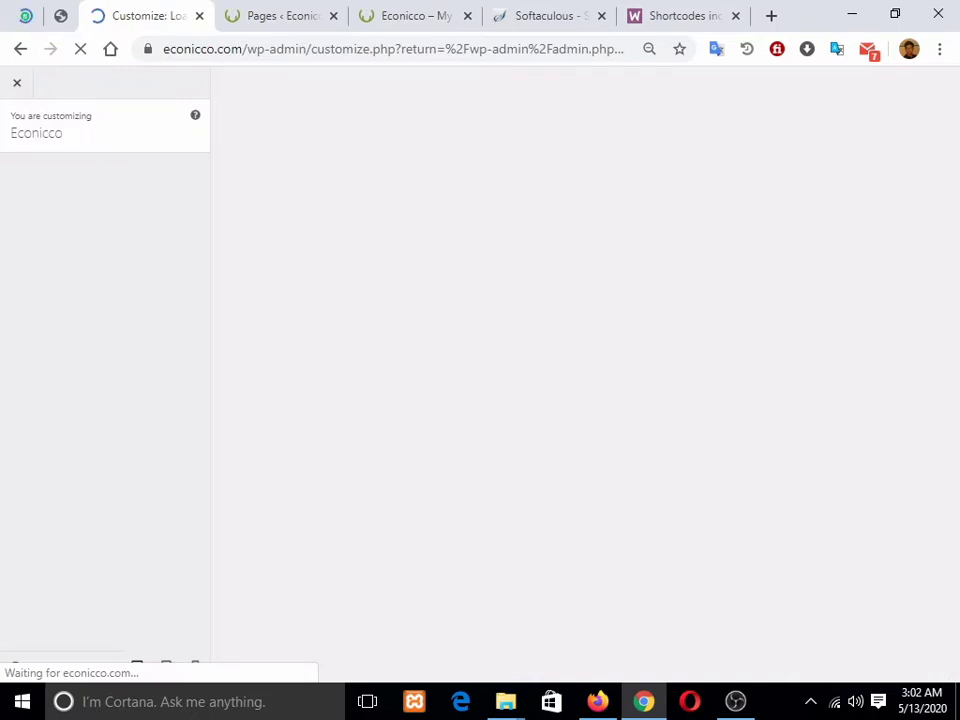
pyautogui.click(280, 16)
pyautogui.click(148, 16)
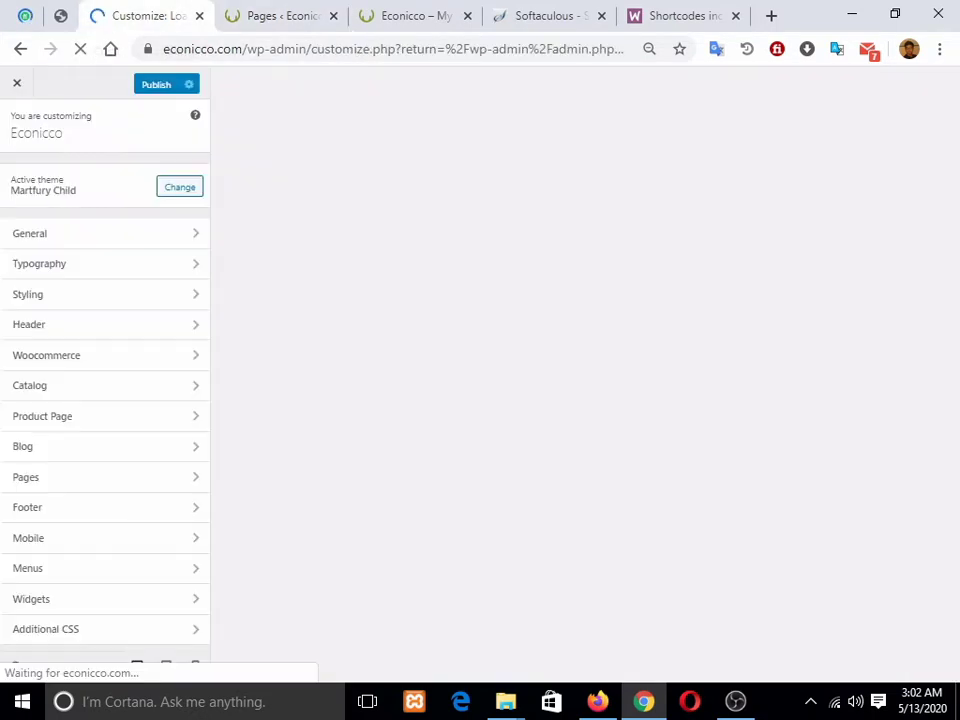
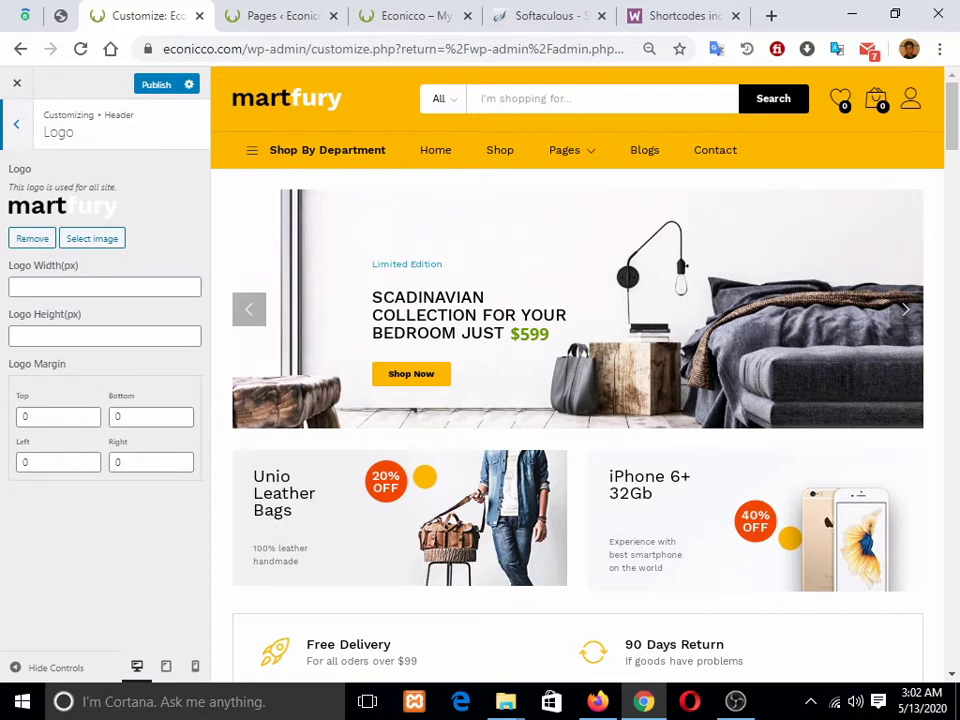
# Step: Remove the old header logo and pick the FASHIONUNITED image from D:\programing\RGB logo
pyautogui.click(32, 239)
pyautogui.click(40, 243)
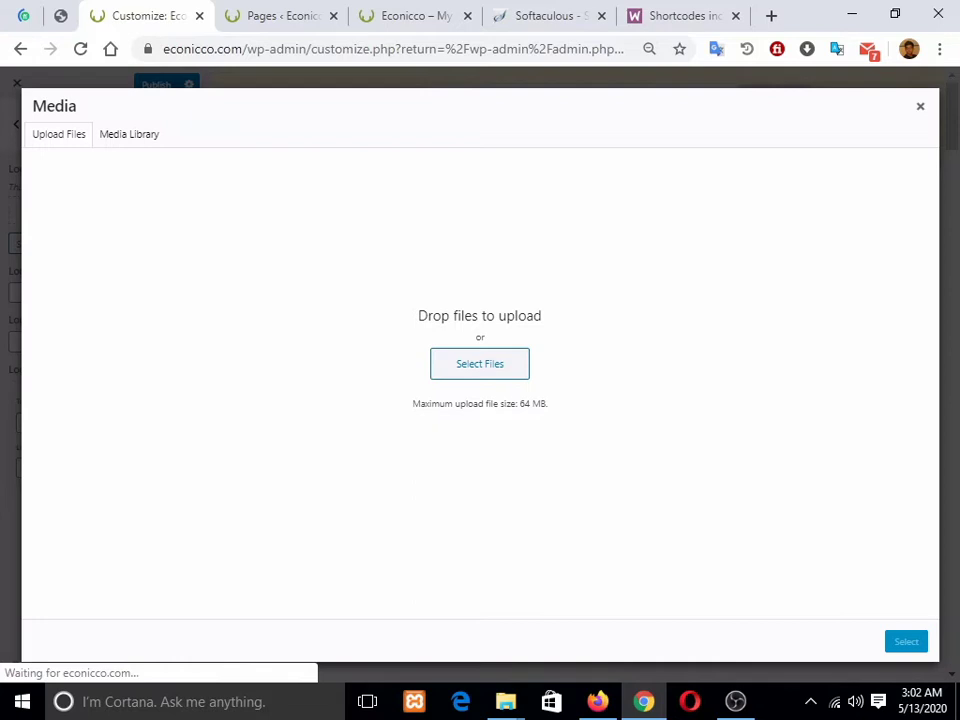
pyautogui.click(480, 364)
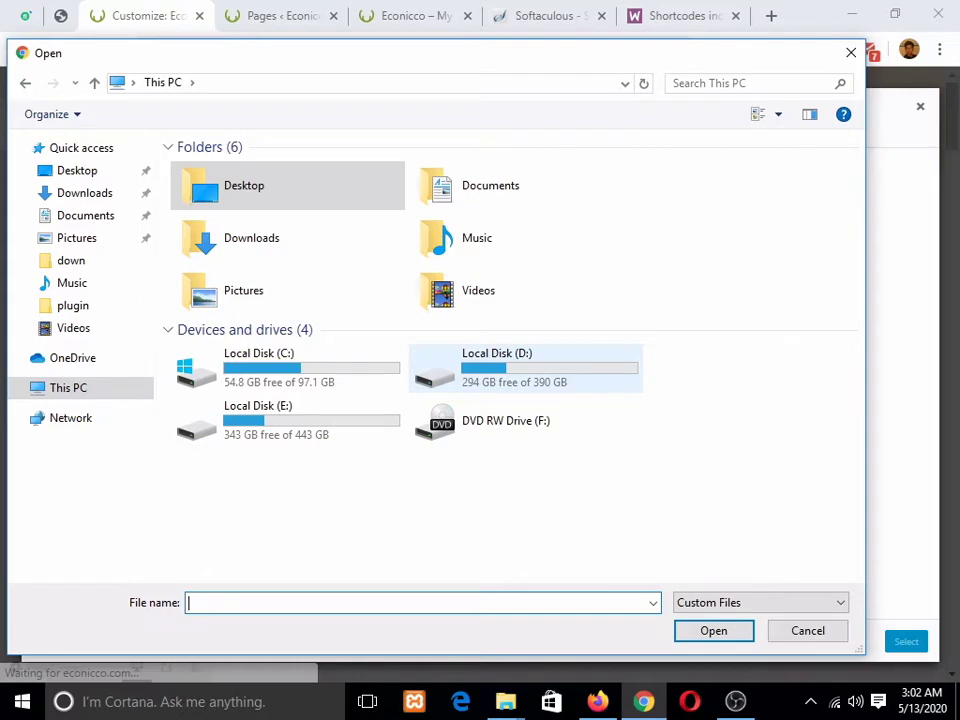
pyautogui.doubleClick(490, 367)
pyautogui.doubleClick(488, 366)
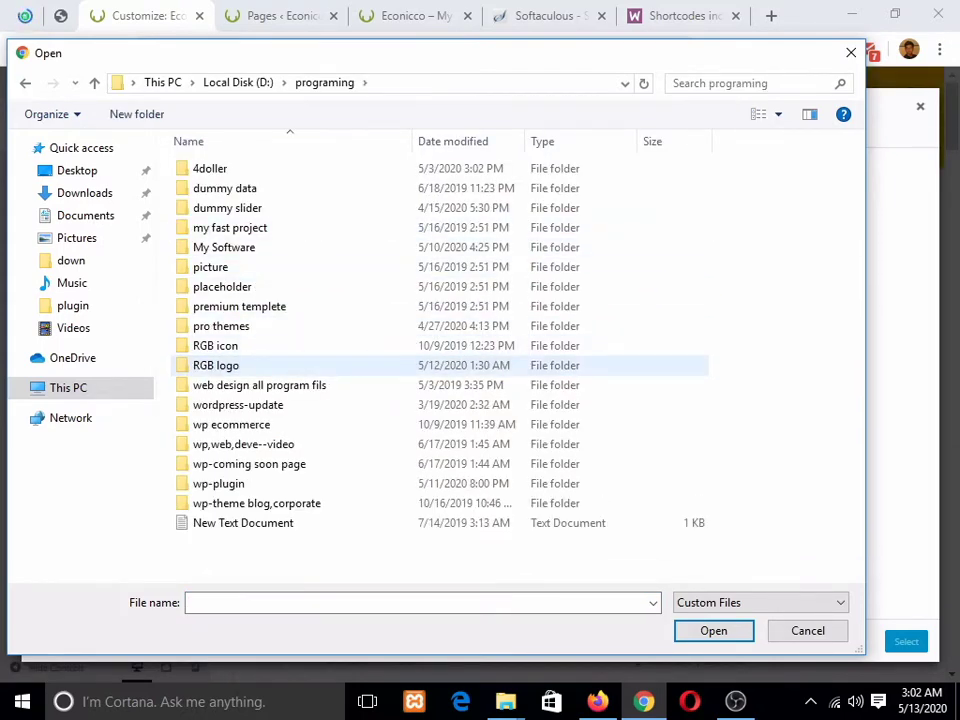
pyautogui.doubleClick(460, 365)
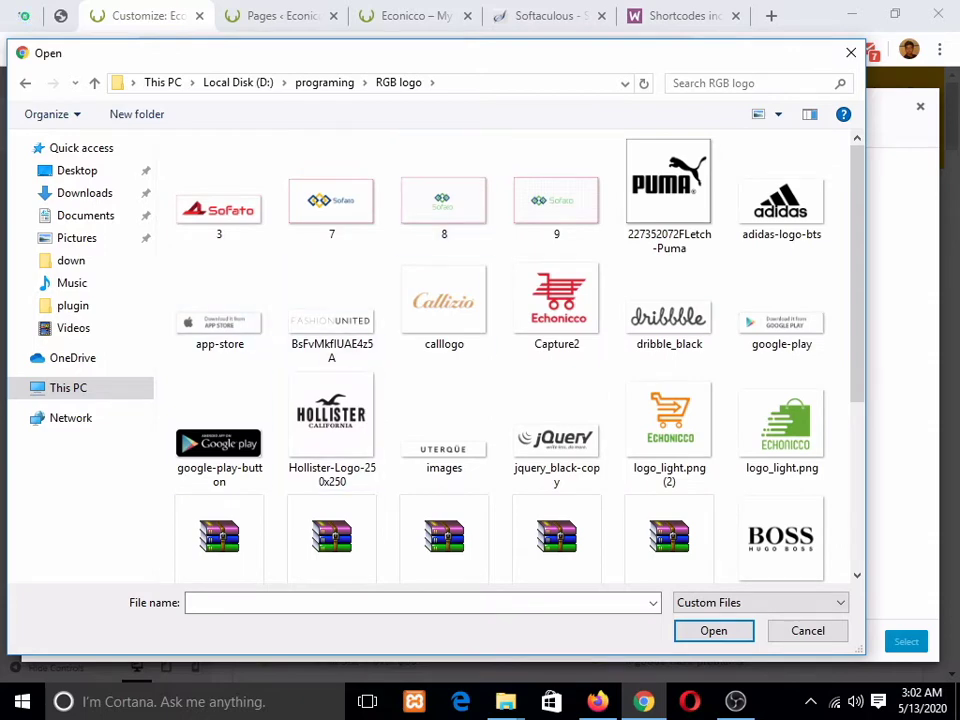
pyautogui.click(332, 318)
pyautogui.click(713, 631)
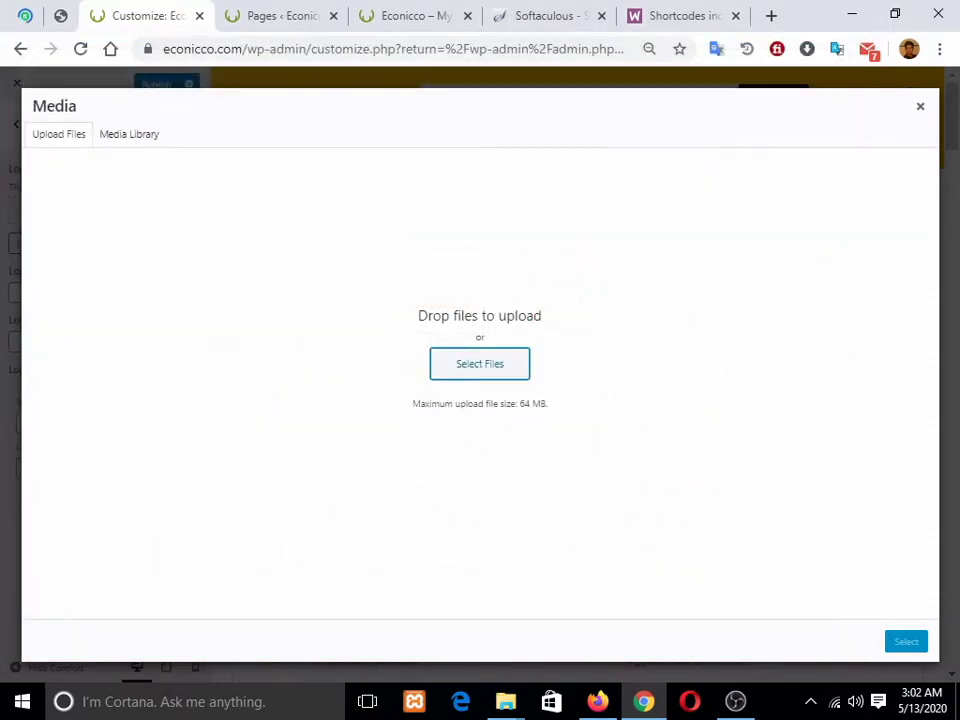
# Step: Upload the FASHIONUNITED image and set it as the header logo
pyautogui.click(480, 364)
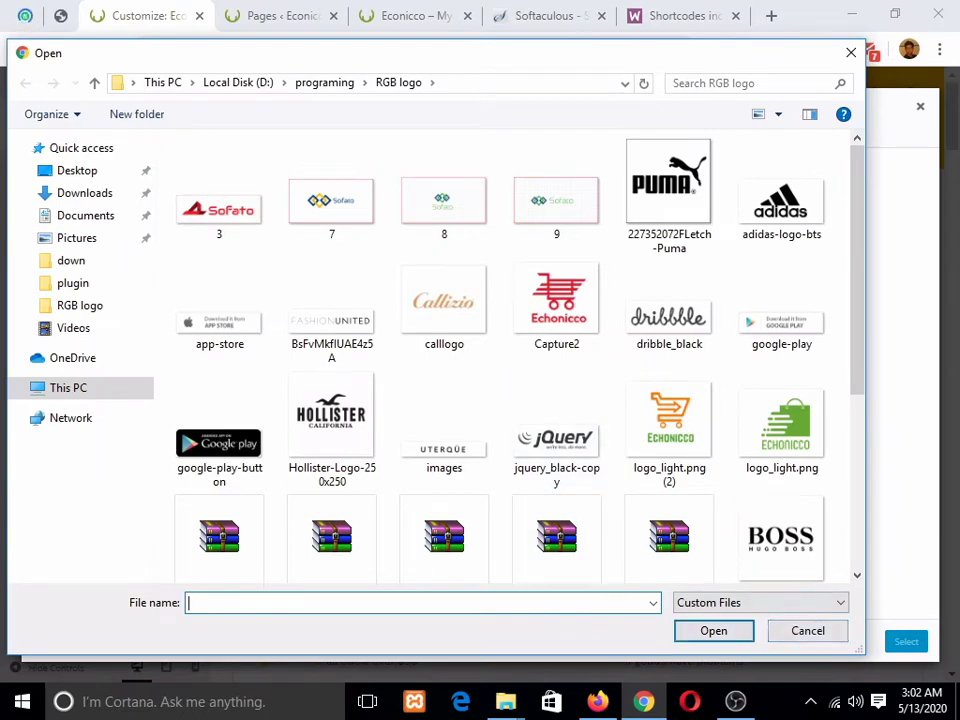
pyautogui.click(332, 318)
pyautogui.click(713, 631)
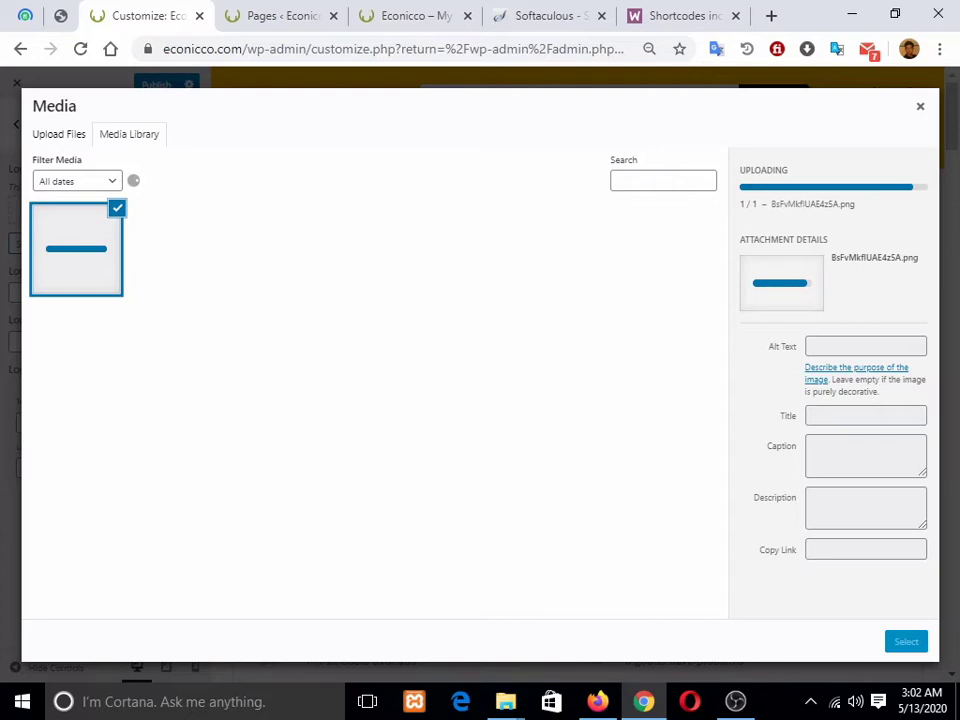
pyautogui.click(906, 641)
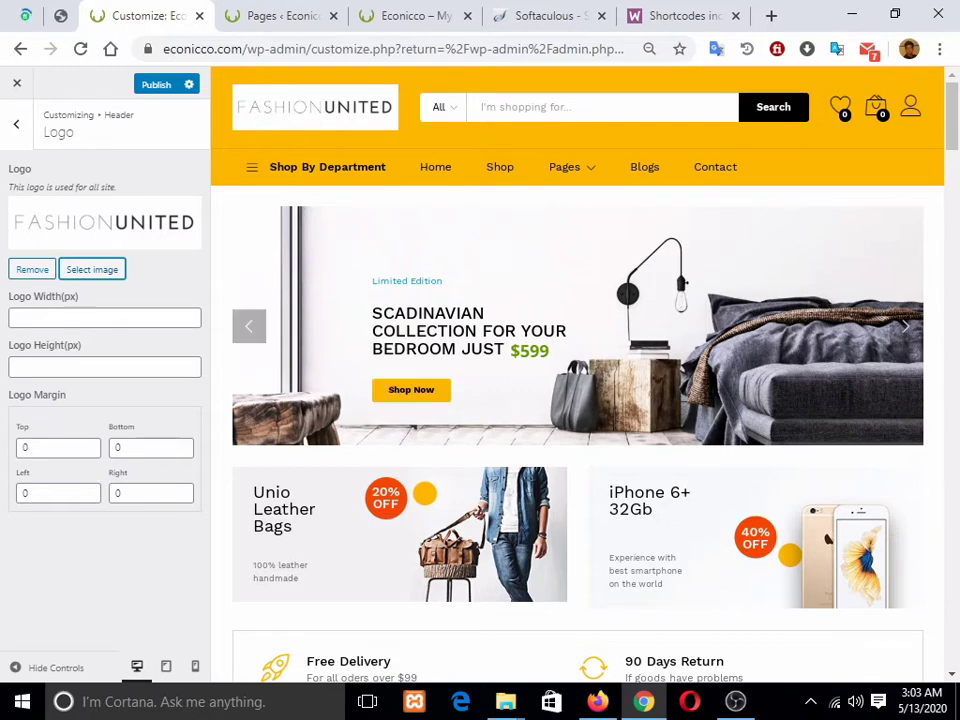
pyautogui.click(104, 318)
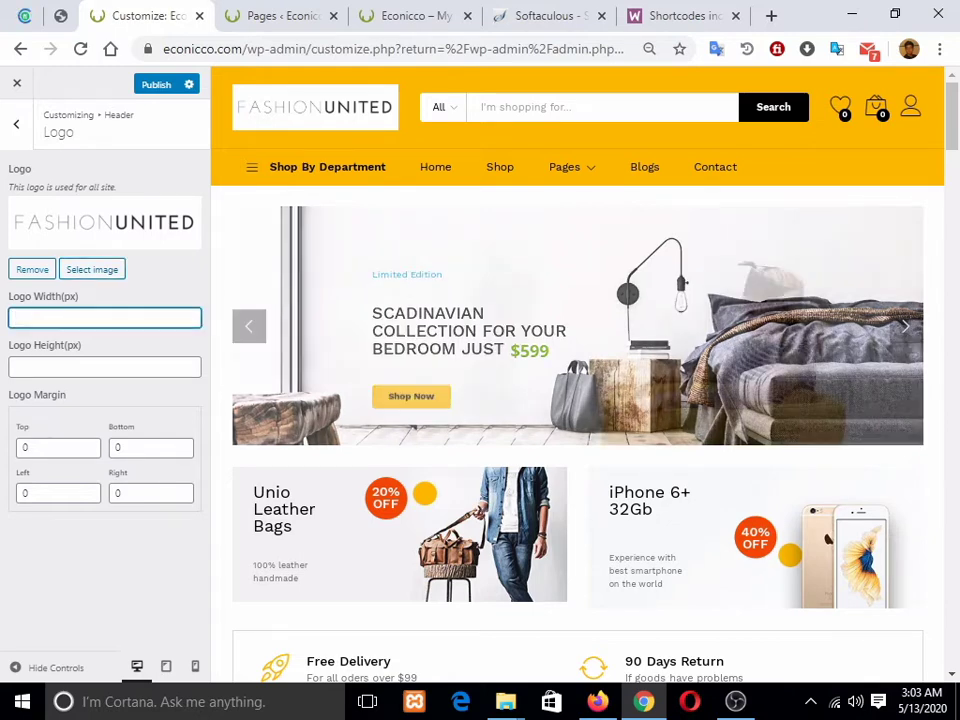
# Step: In Header Layout, tick Compare under Elements, then untick it again
pyautogui.click(104, 367)
pyautogui.click(16, 124)
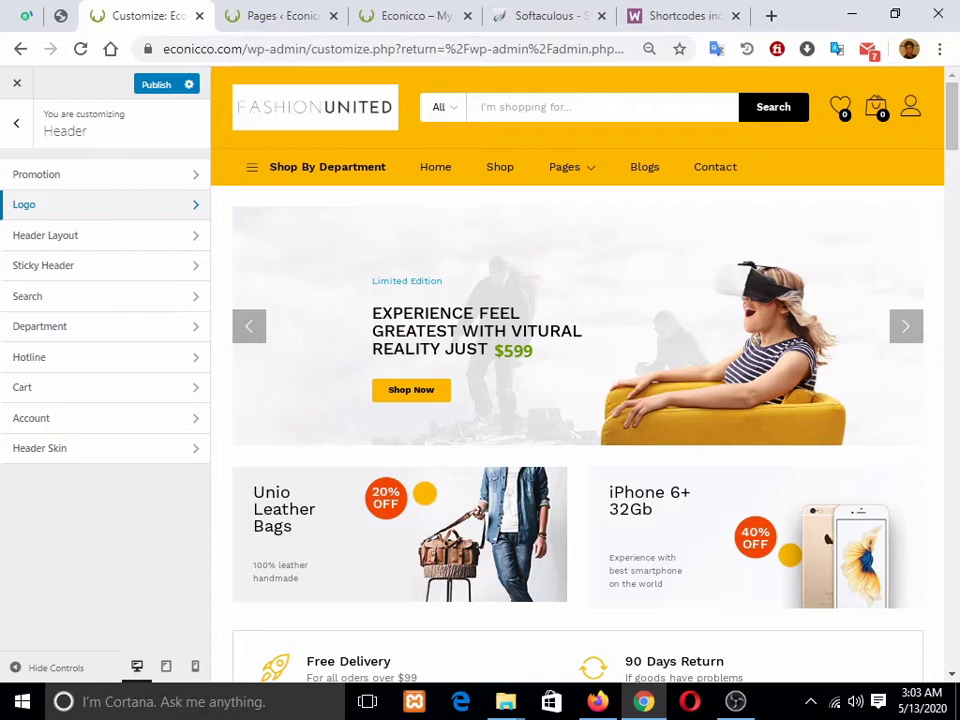
pyautogui.click(60, 236)
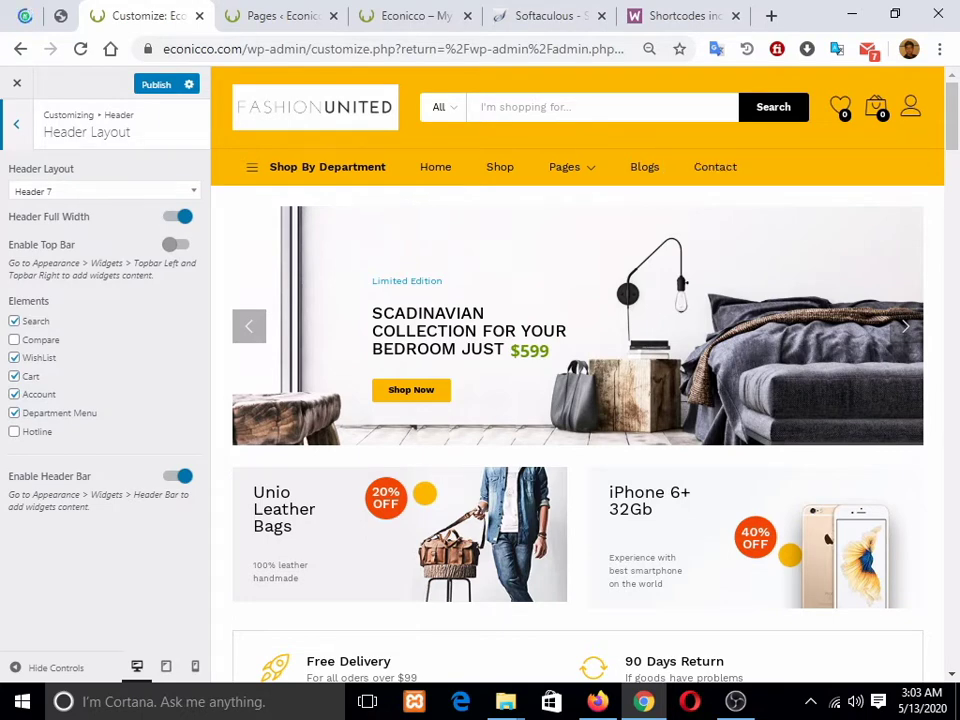
pyautogui.click(14, 340)
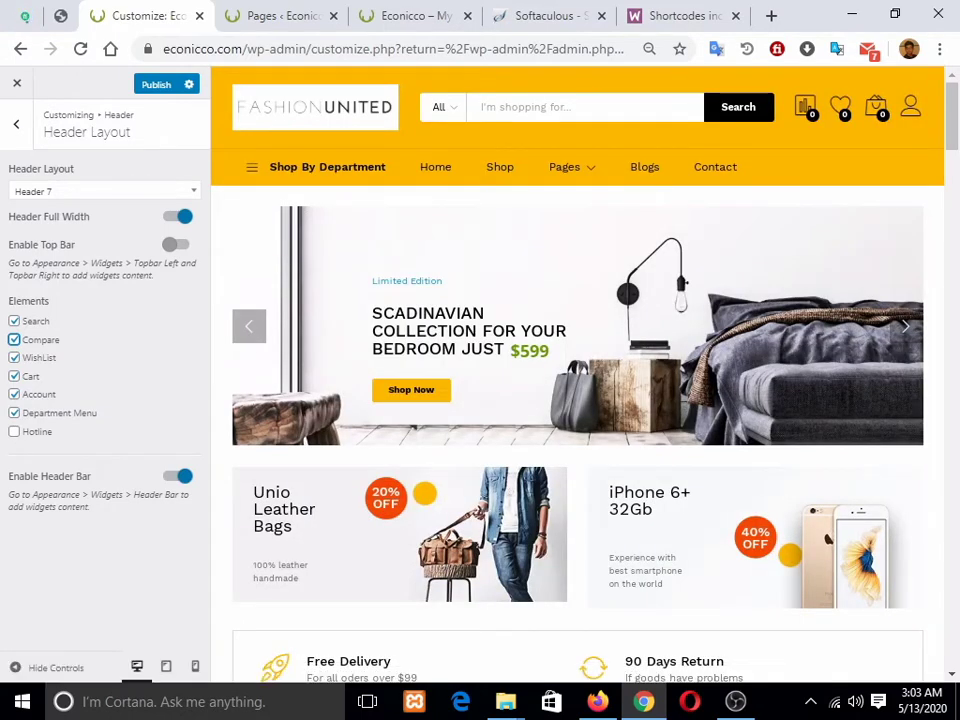
pyautogui.click(14, 340)
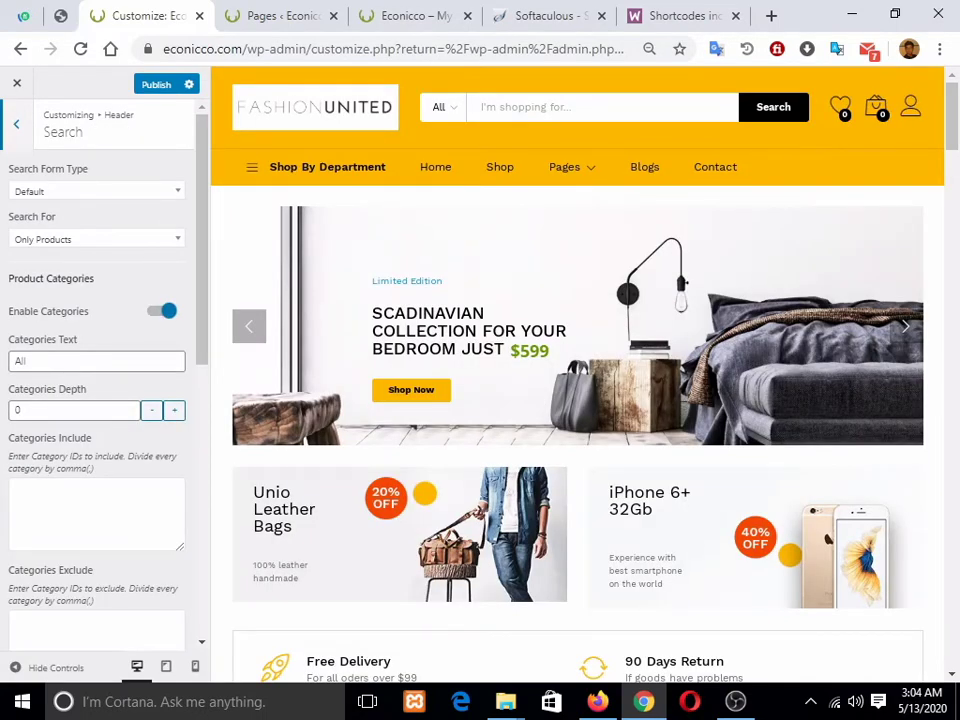
# Step: Try Use Shortcode as Search Form Type, revert to Default, and review AJAX search settings
pyautogui.click(128, 239)
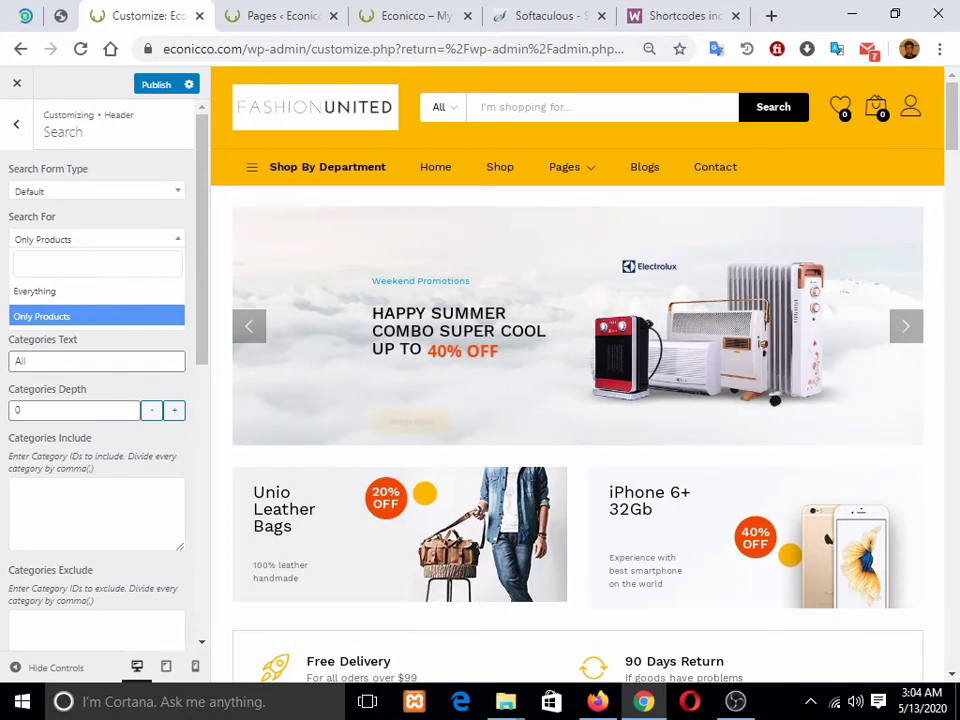
pyautogui.click(97, 191)
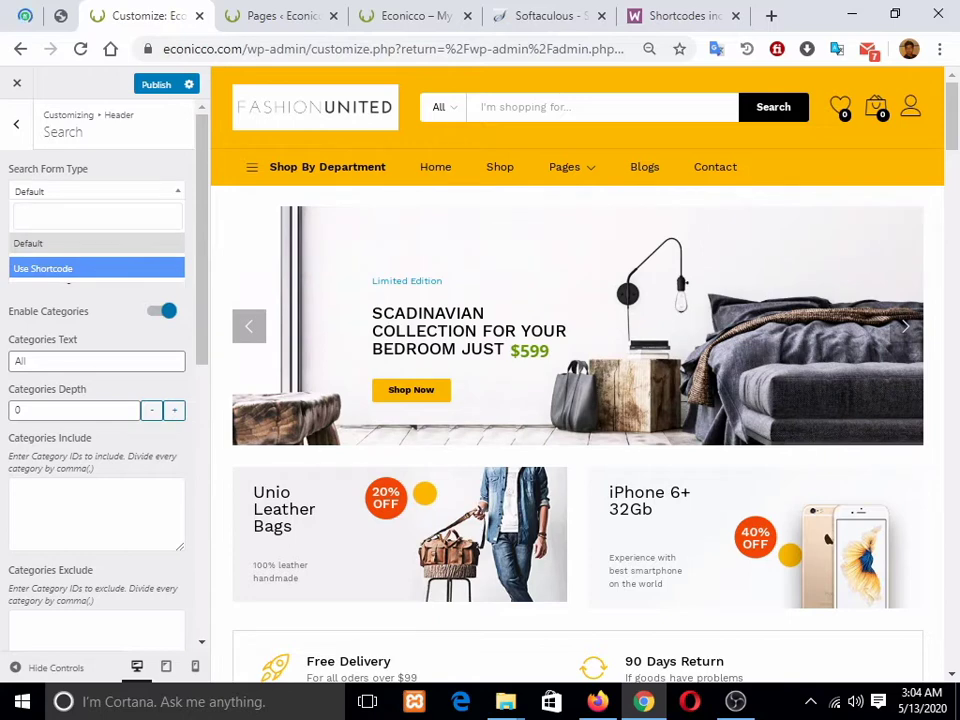
pyautogui.click(80, 269)
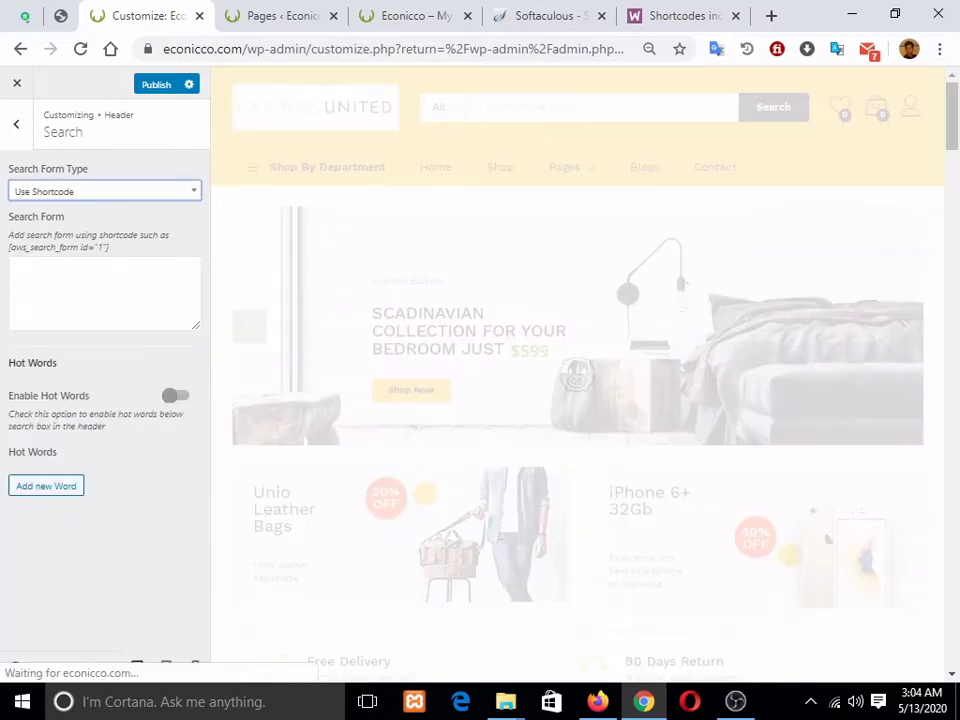
pyautogui.click(80, 244)
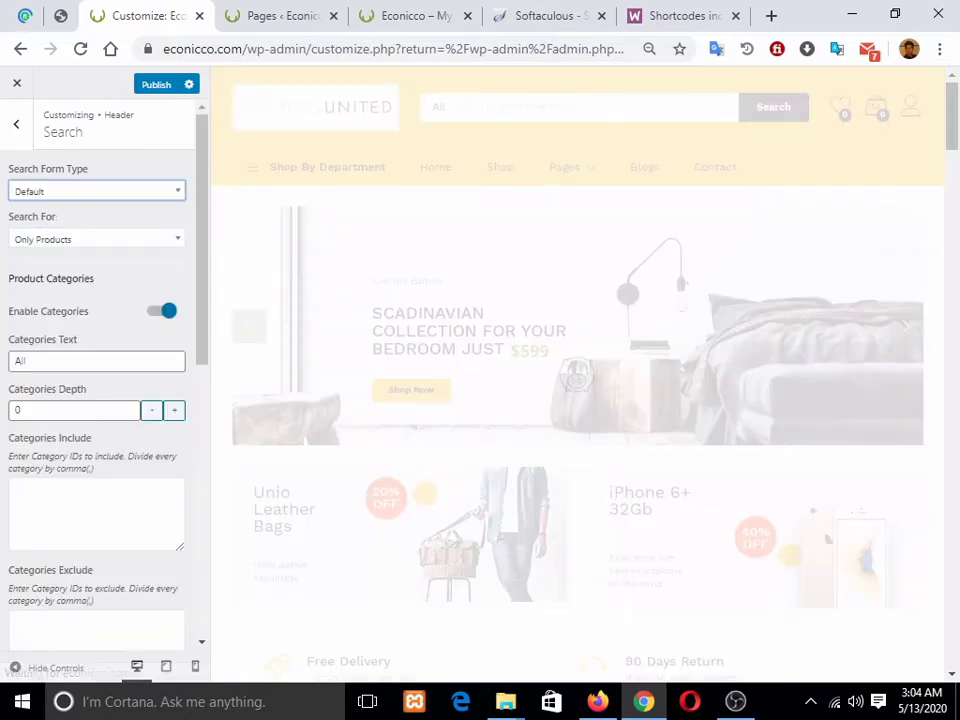
pyautogui.scroll(-2, 100, 320)
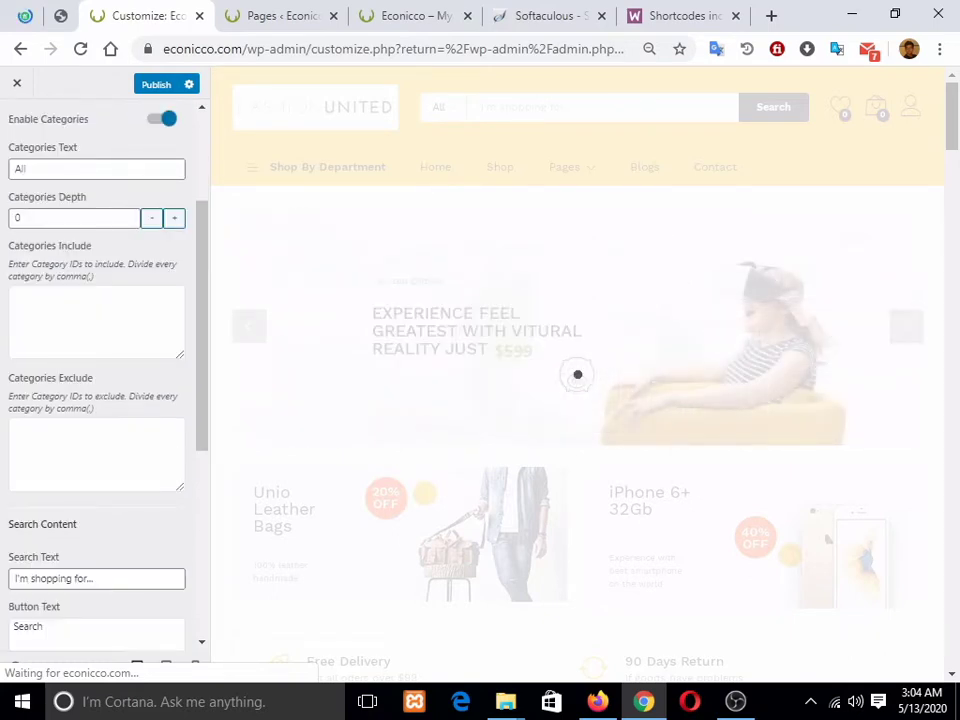
pyautogui.scroll(-4, 100, 370)
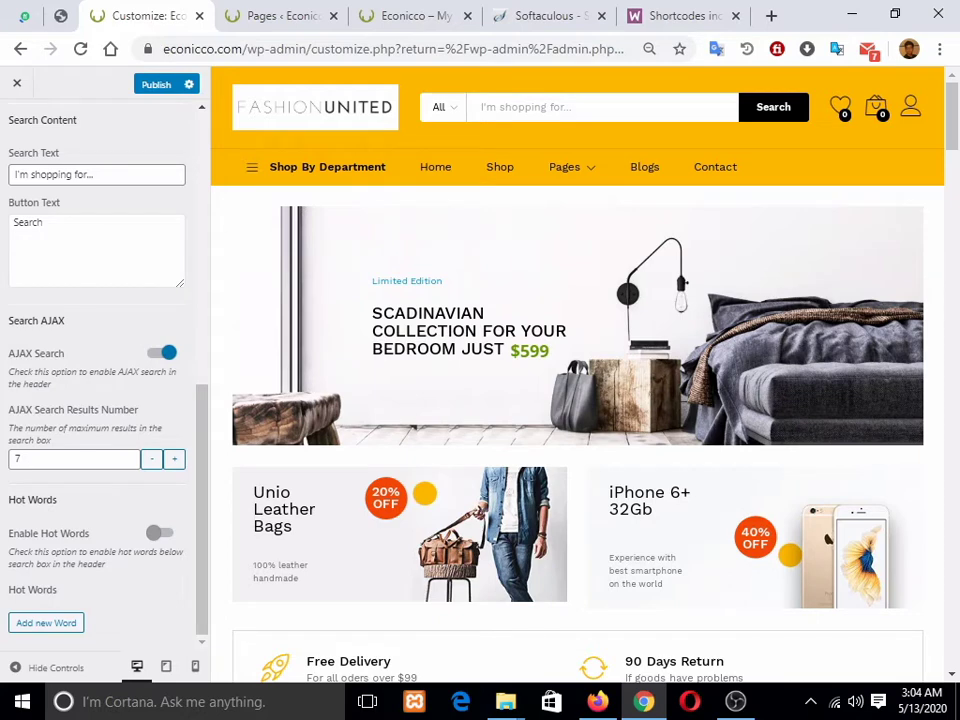
pyautogui.click(35, 459)
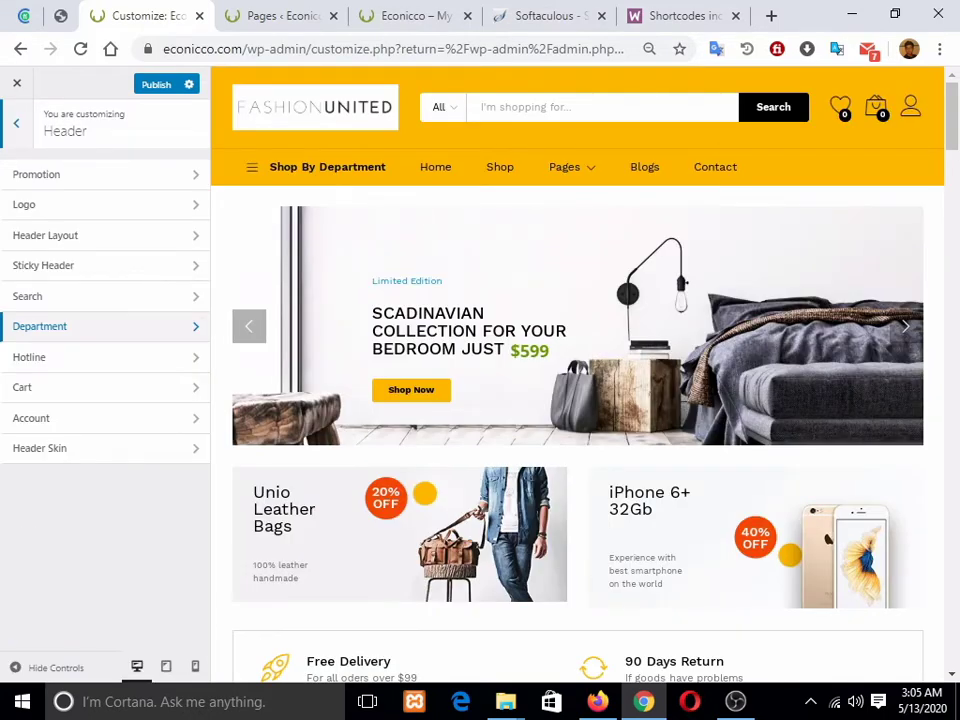
# Step: Replace the site icon with the App Store badge, cropped to its phone symbol
pyautogui.click(16, 124)
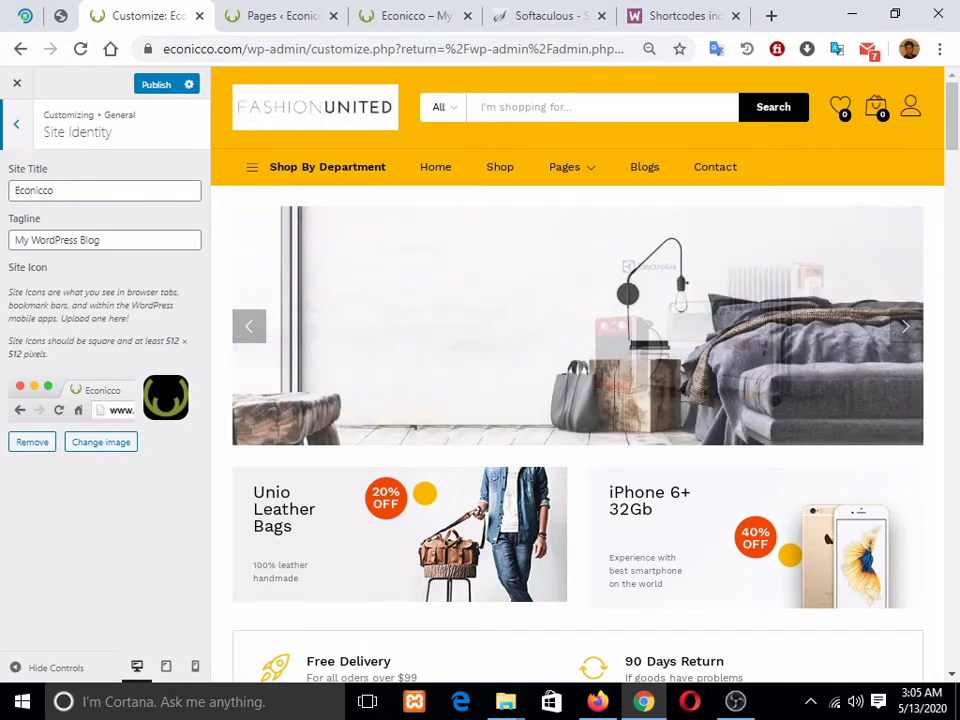
pyautogui.click(32, 442)
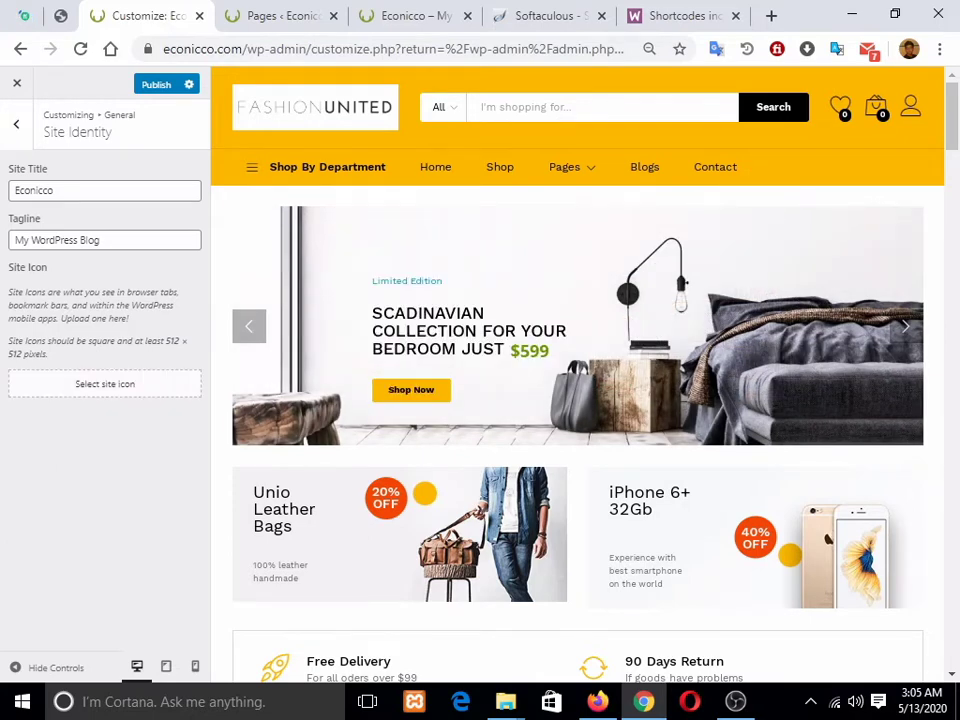
pyautogui.click(104, 383)
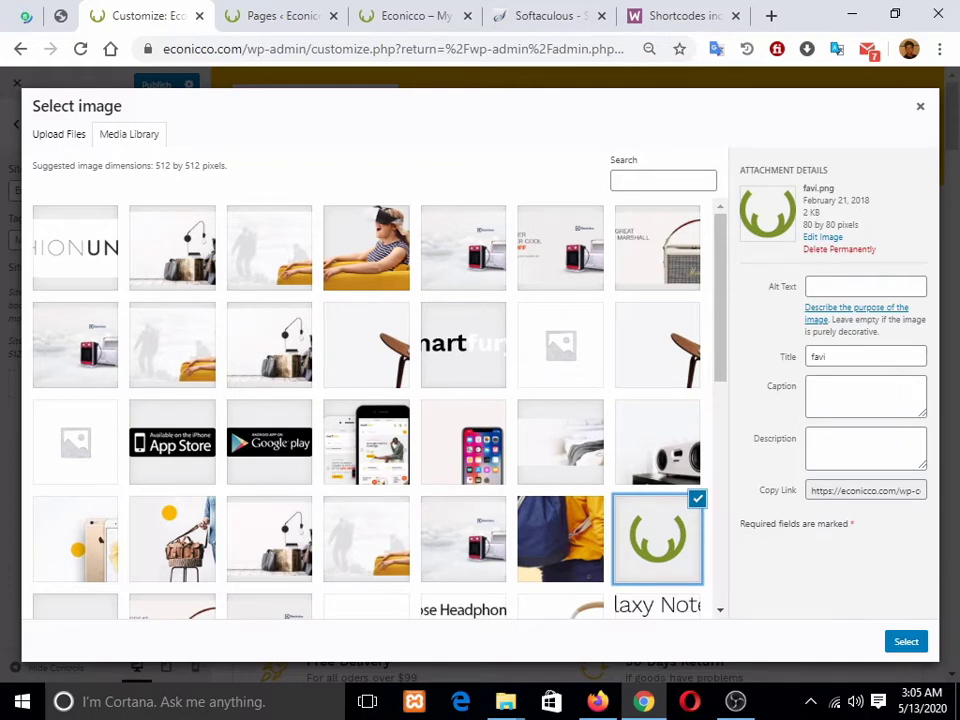
pyautogui.click(76, 540)
pyautogui.click(269, 442)
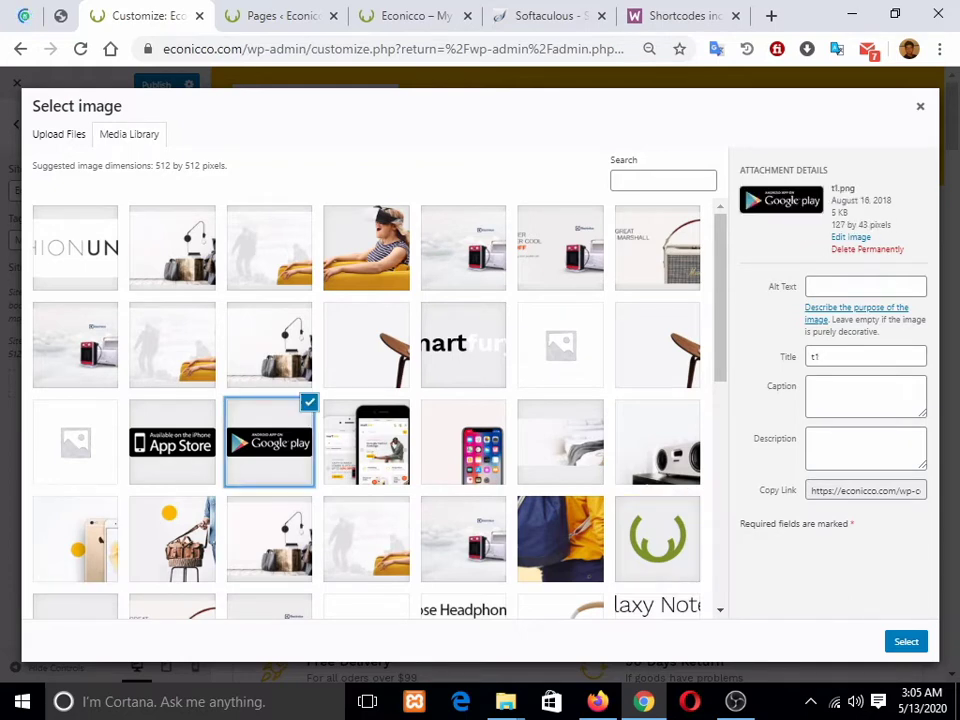
pyautogui.click(172, 442)
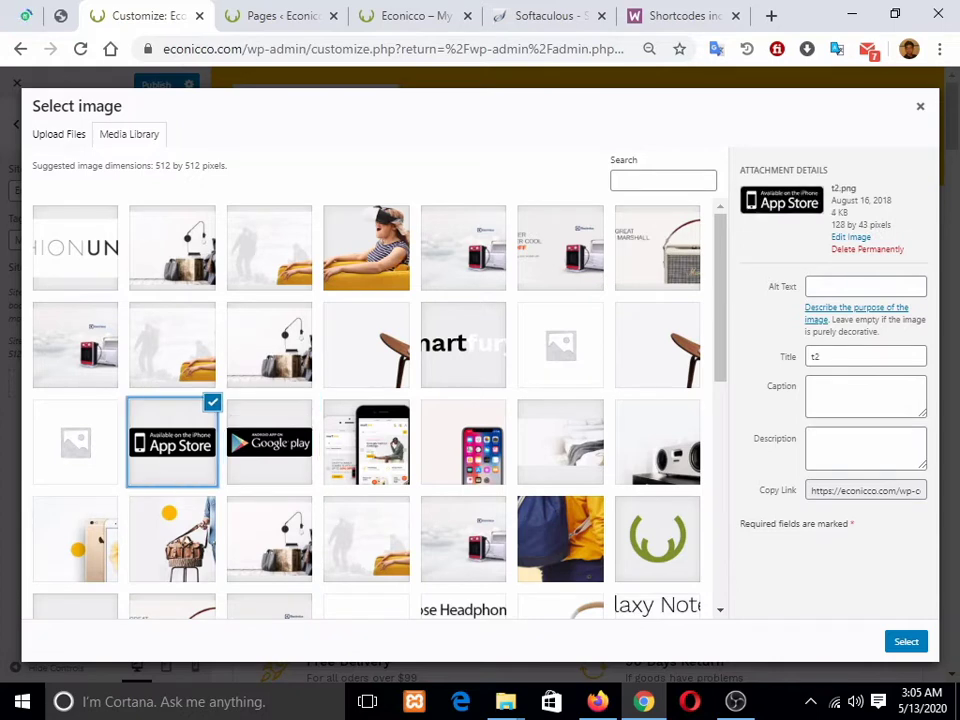
pyautogui.click(906, 641)
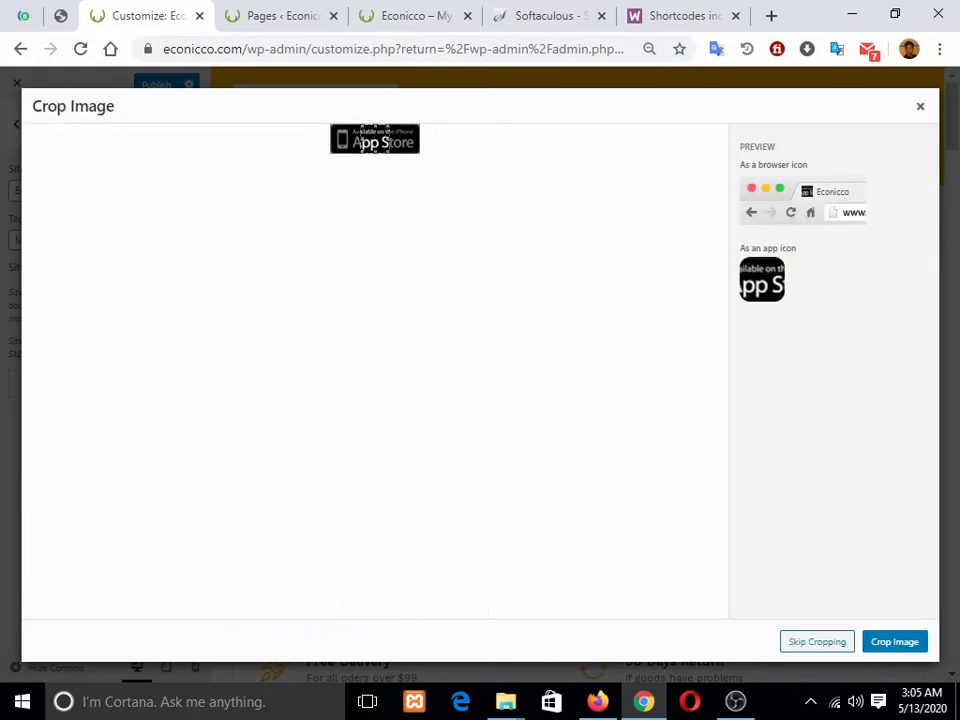
pyautogui.moveTo(364, 141); pyautogui.dragTo(352, 133)
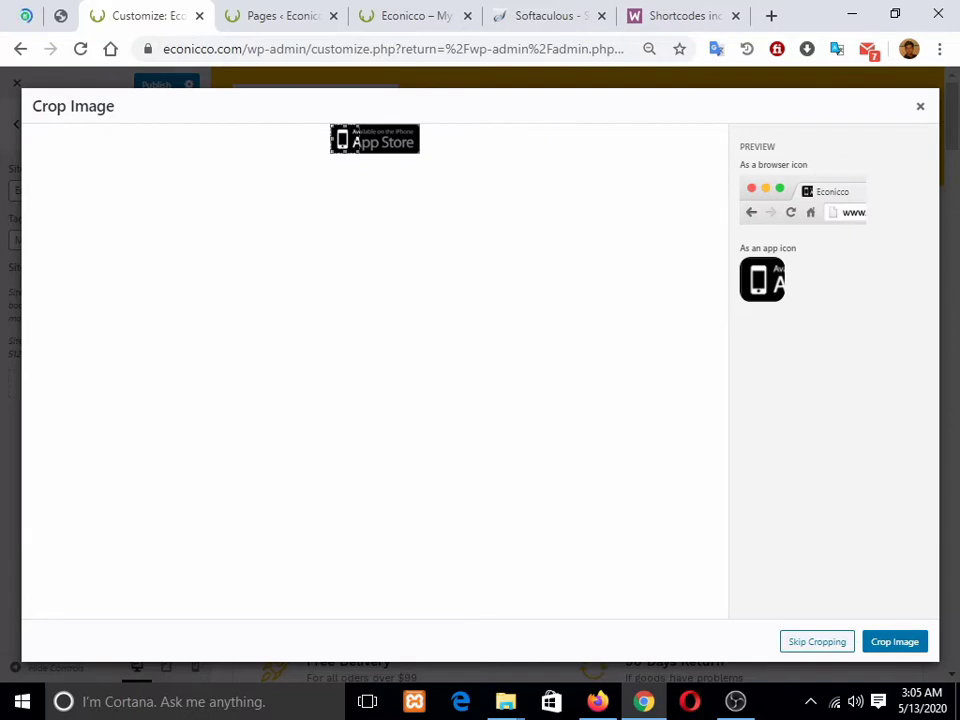
pyautogui.click(894, 641)
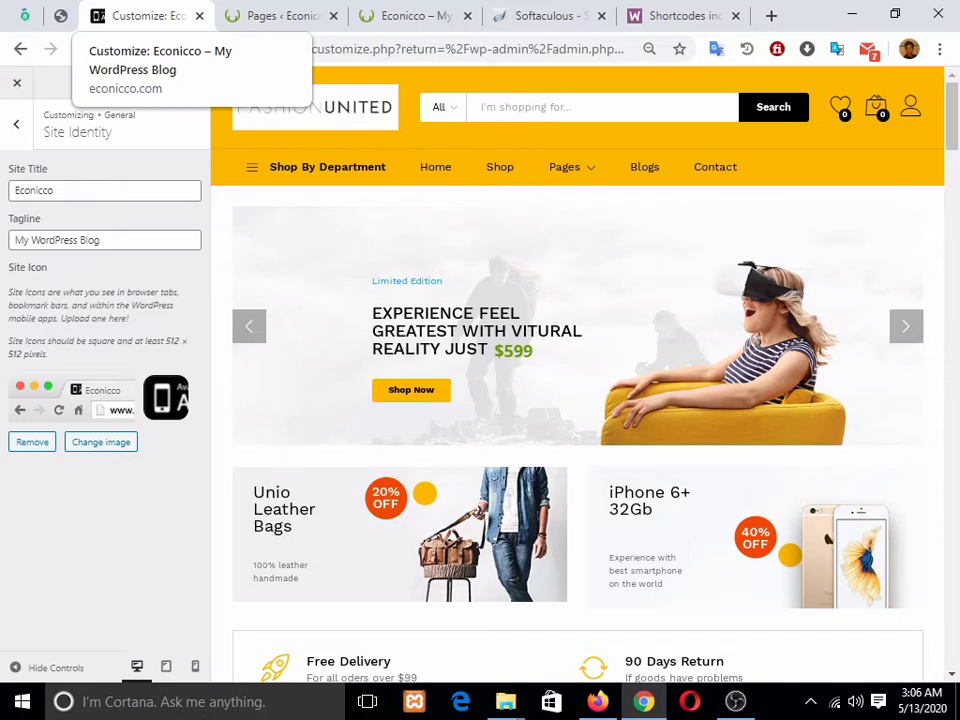
# Step: Check the Homepage dropdown in Homepage Settings, keeping Home Full Width as the homepage
pyautogui.click(16, 124)
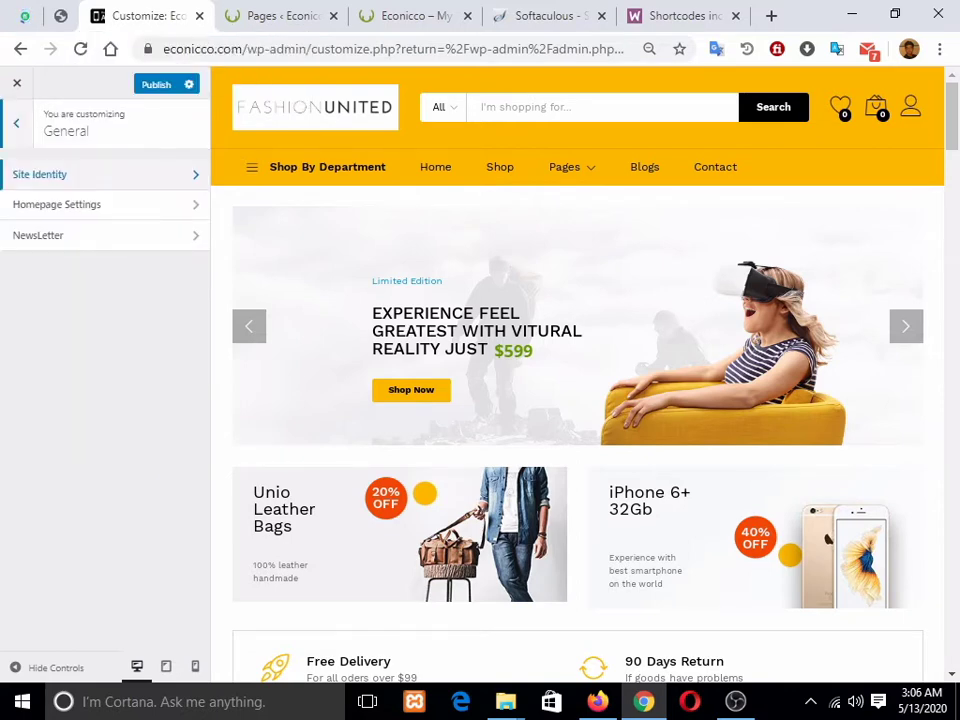
pyautogui.click(57, 205)
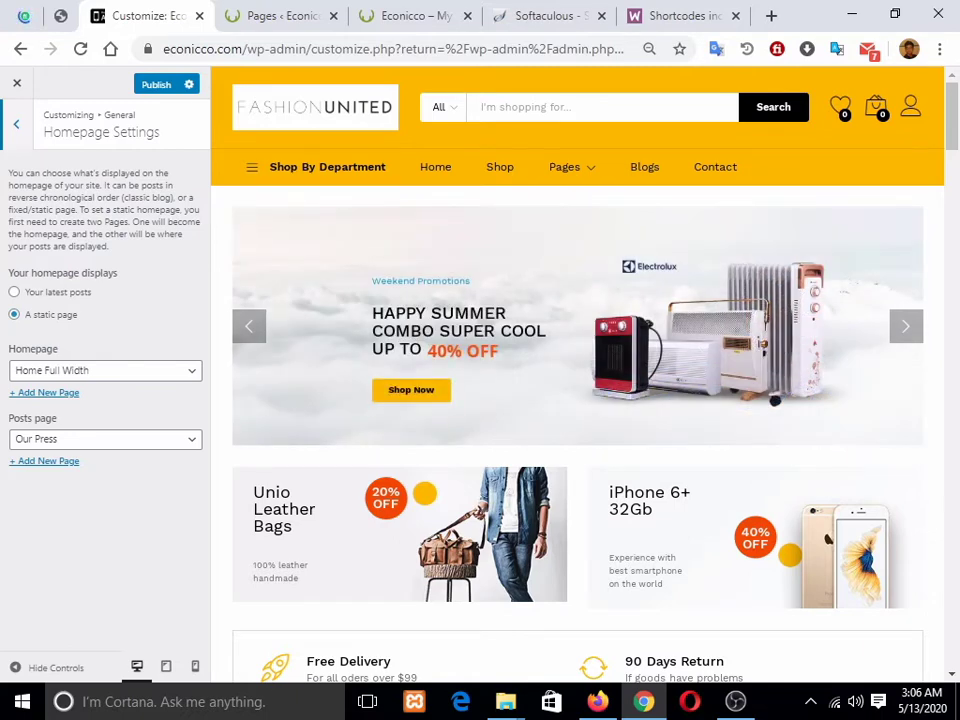
pyautogui.scroll(-6, 584, 400)
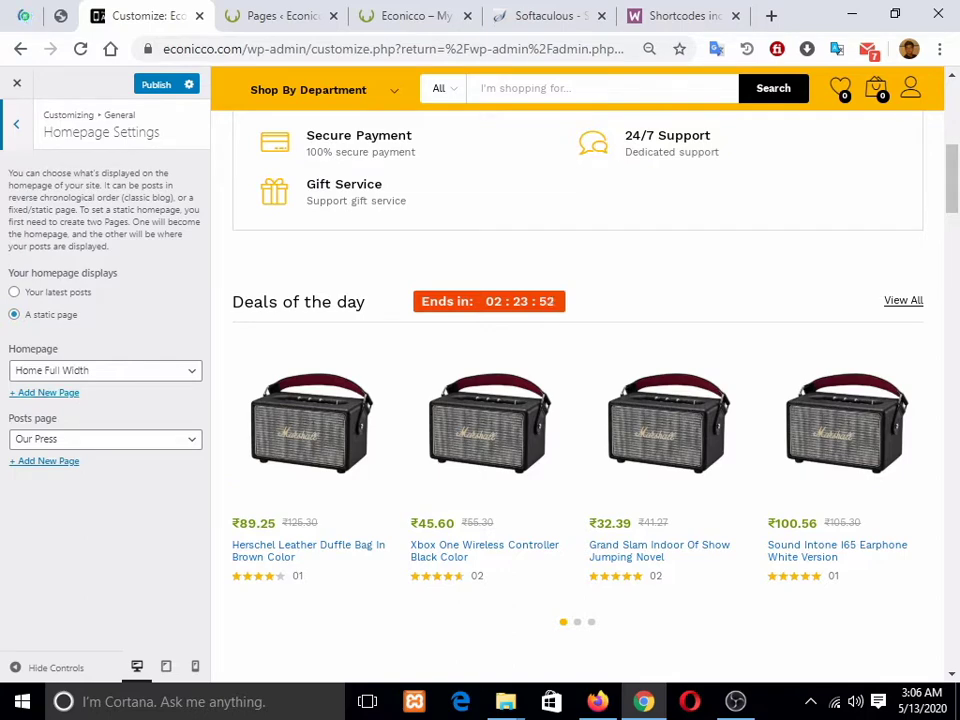
pyautogui.click(105, 371)
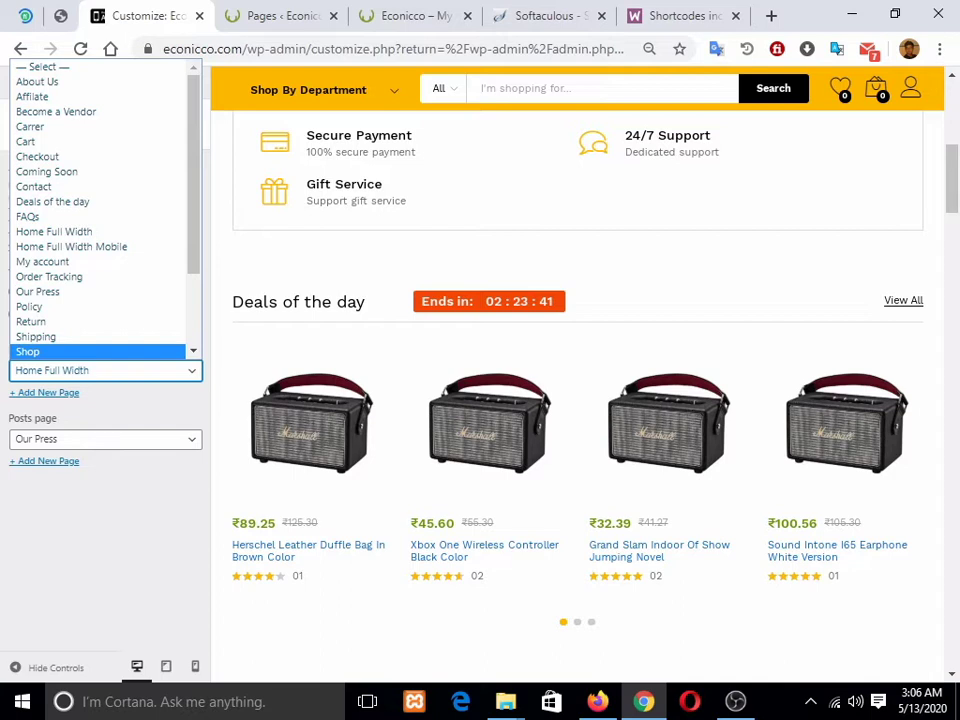
pyautogui.scroll(-1, 100, 262)
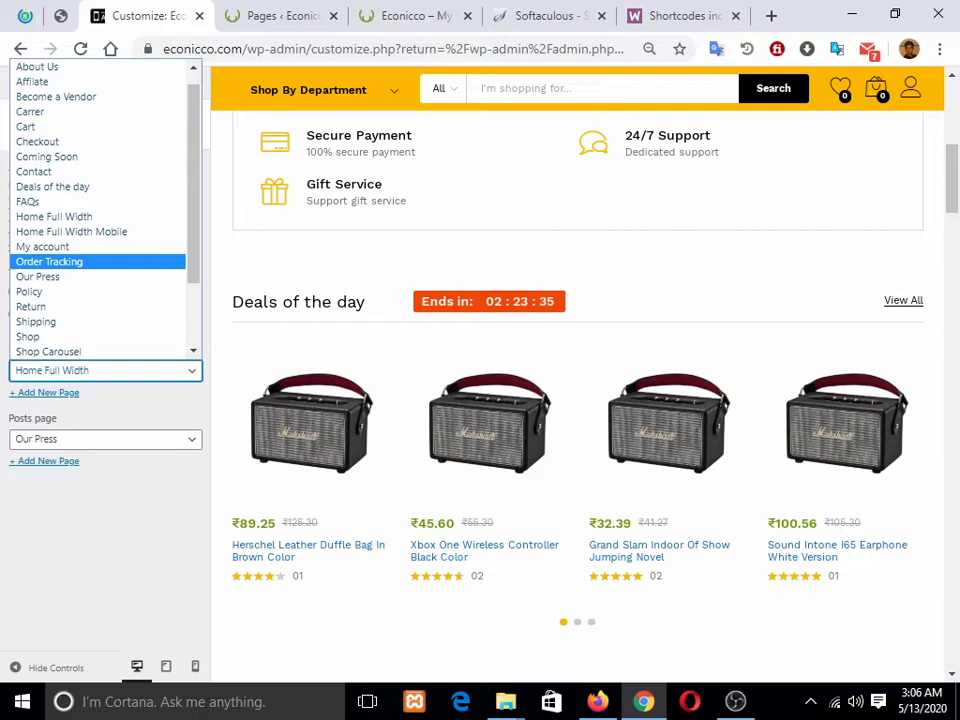
pyautogui.click(106, 540)
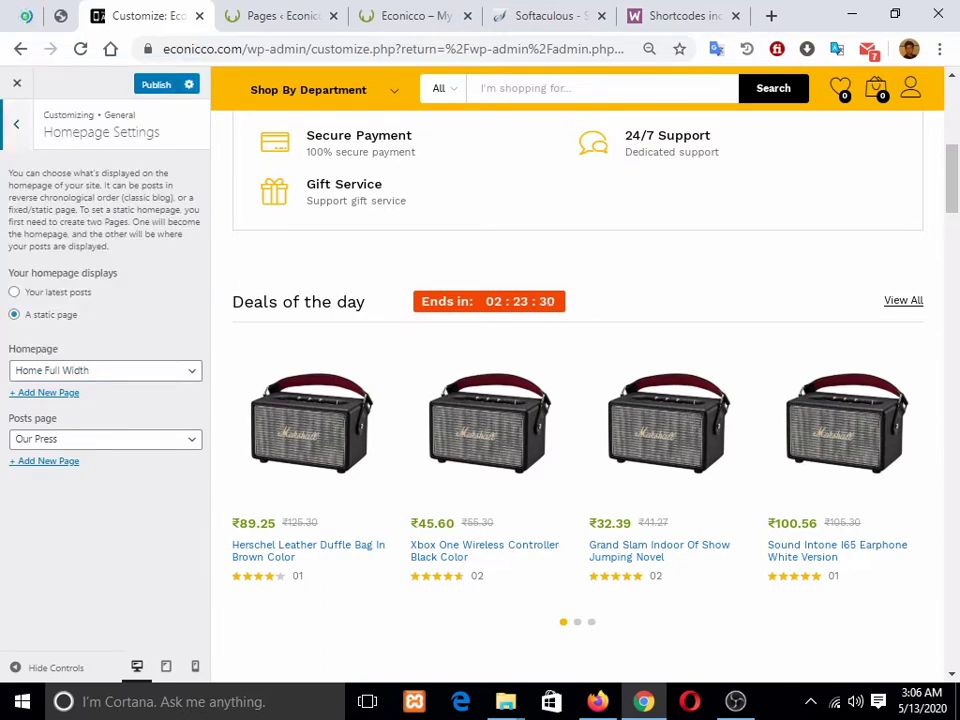
pyautogui.click(16, 123)
pyautogui.click(16, 123)
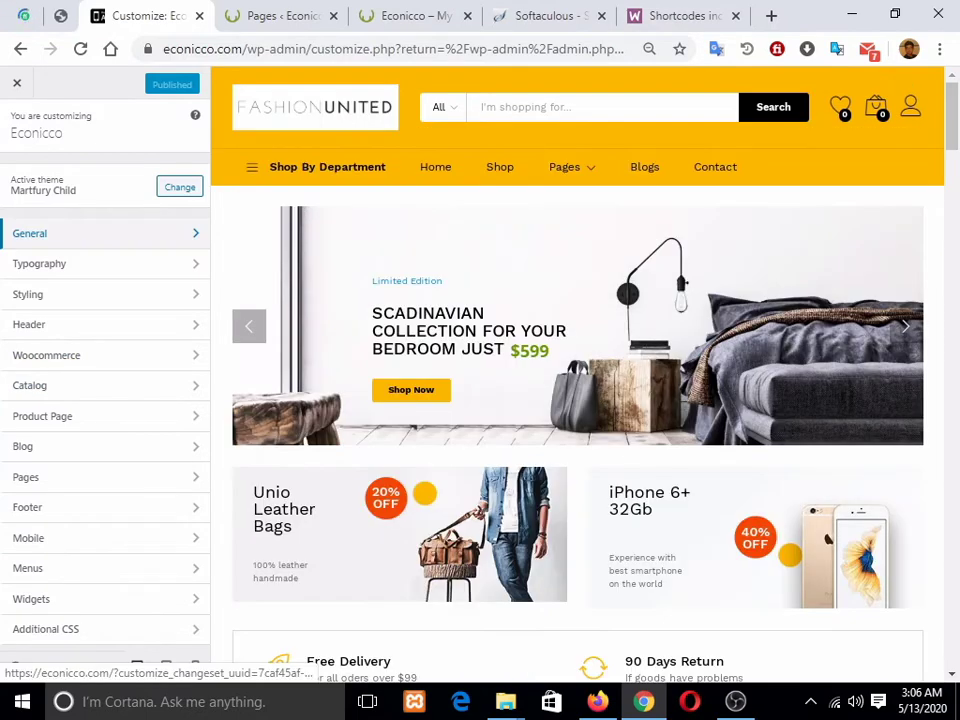
pyautogui.moveTo(876, 108)
pyautogui.moveTo(951, 116); pyautogui.dragTo(951, 632)
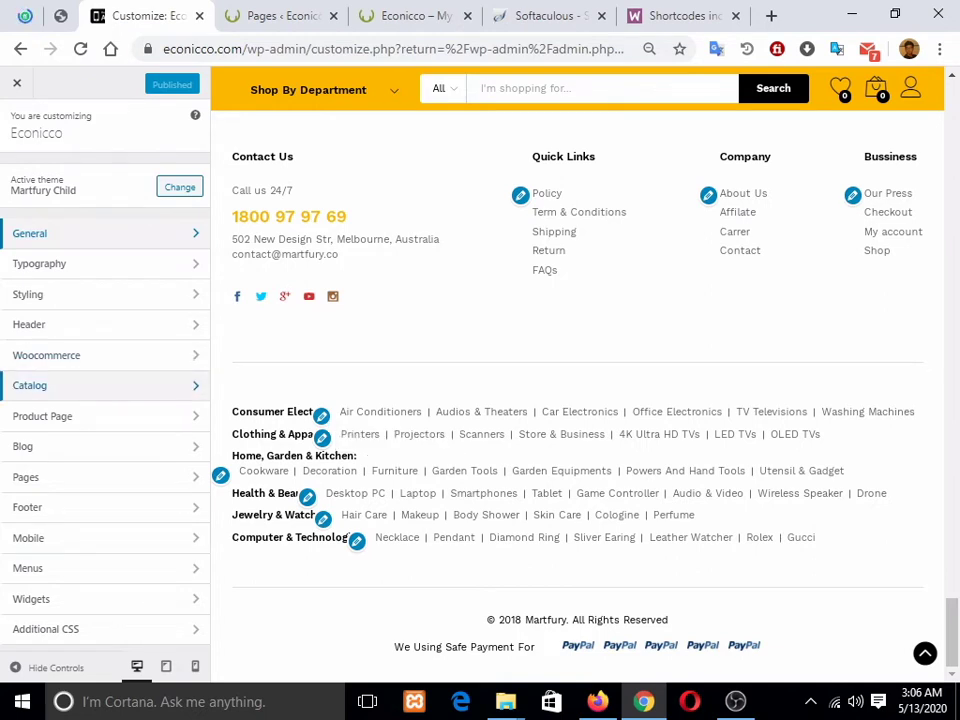
pyautogui.click(90, 507)
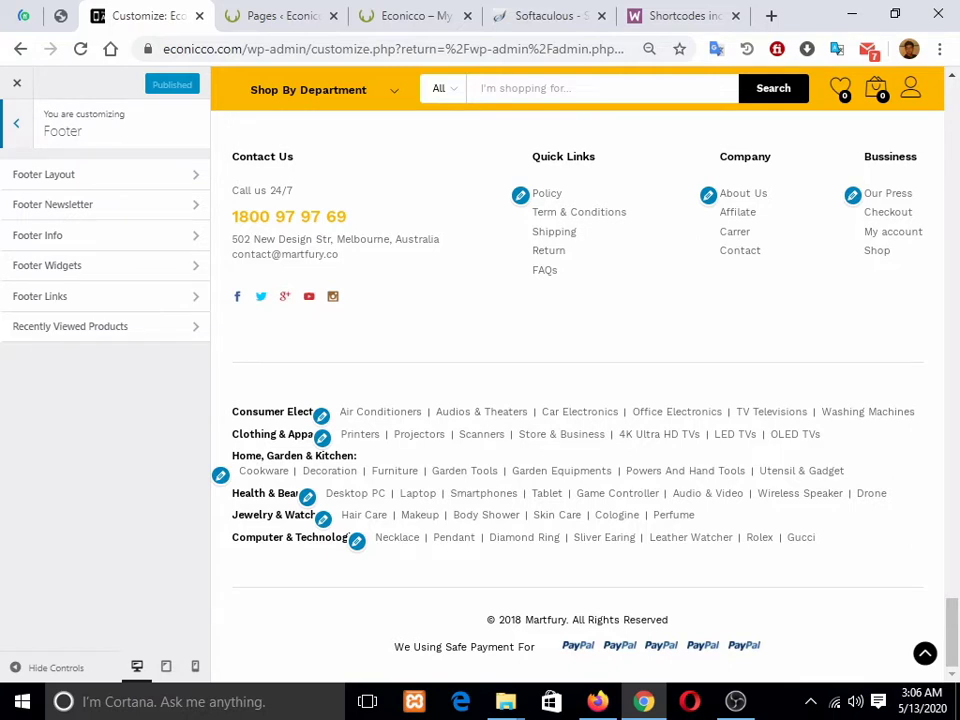
pyautogui.click(60, 174)
pyautogui.scroll(-1, 97, 370)
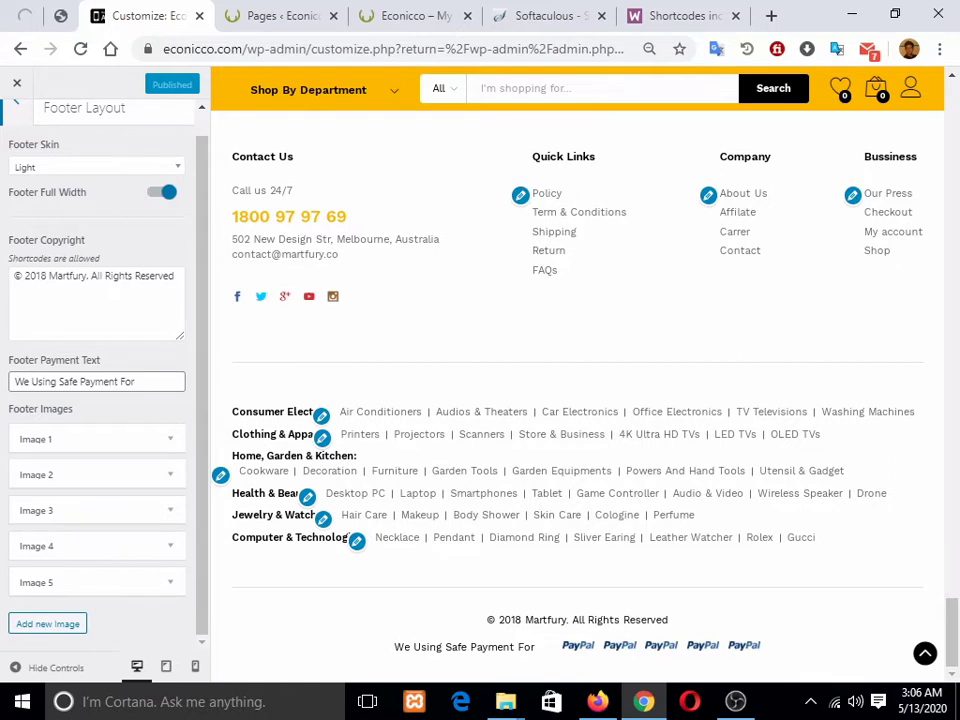
pyautogui.click(97, 167)
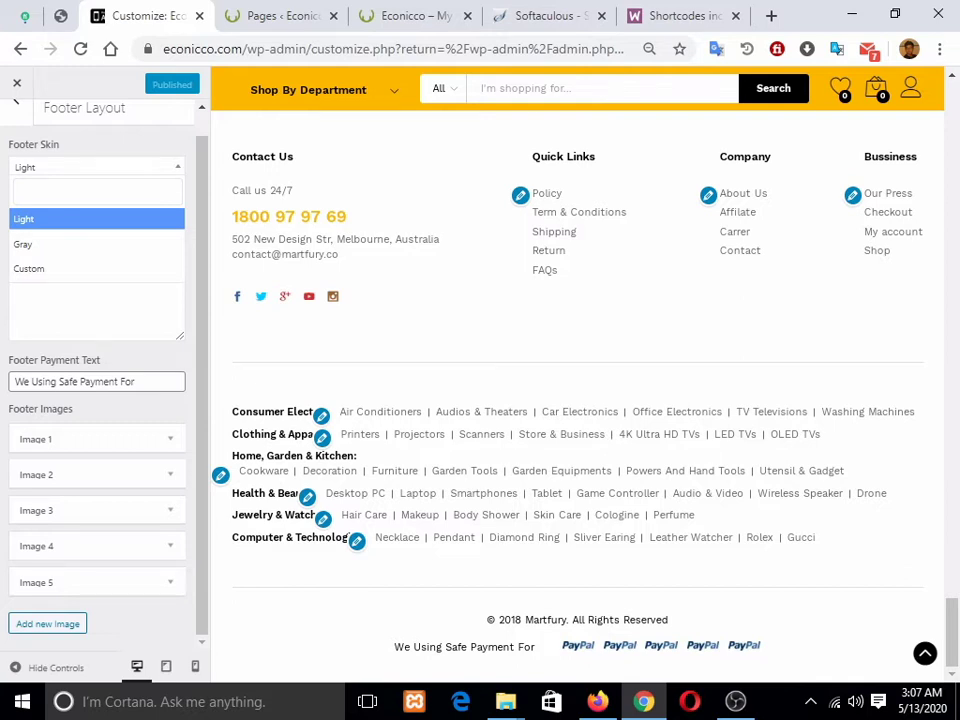
pyautogui.click(16, 108)
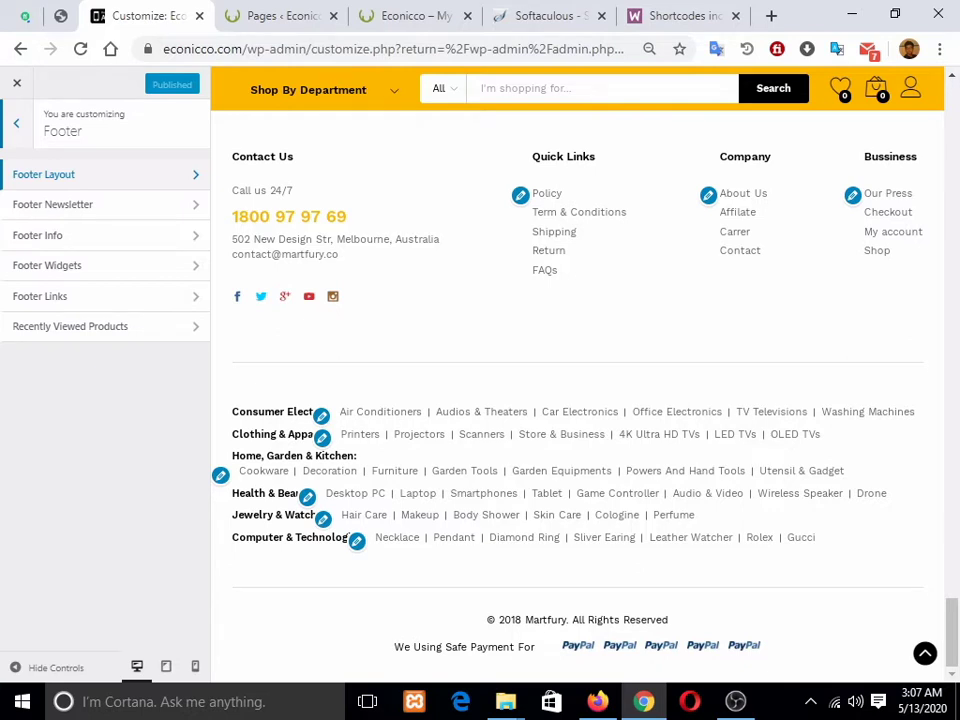
pyautogui.click(52, 204)
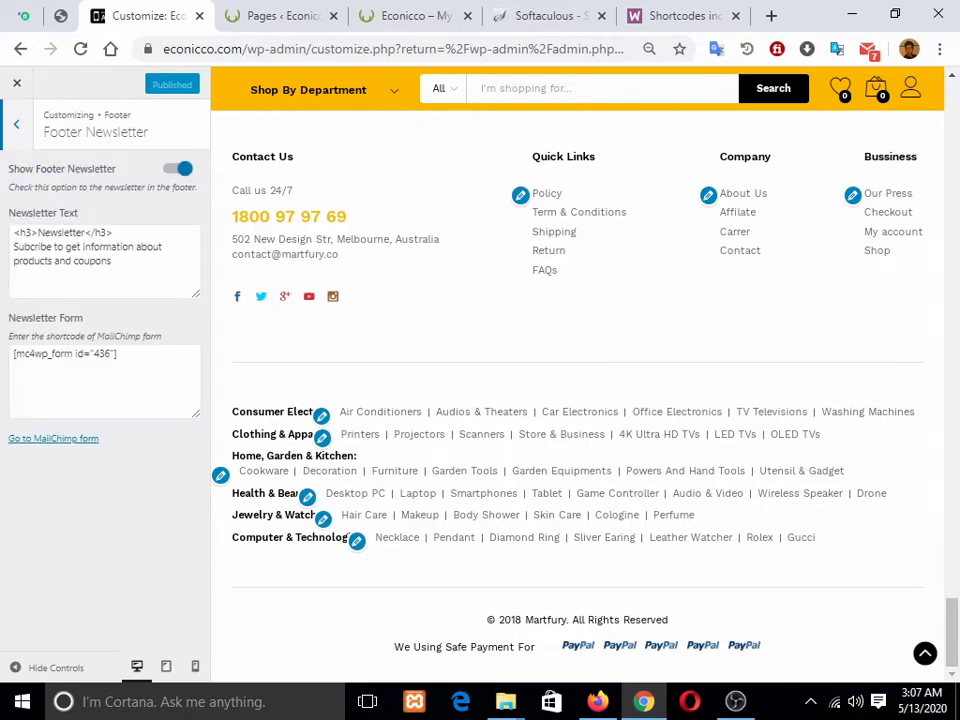
pyautogui.scroll(4, 577, 390)
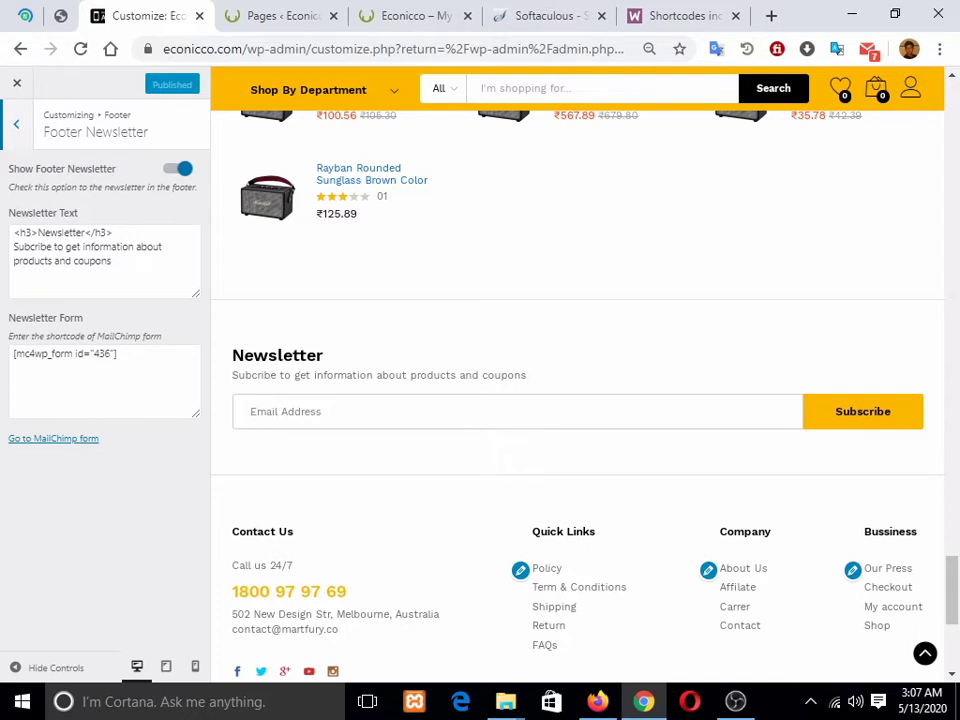
pyautogui.click(120, 362)
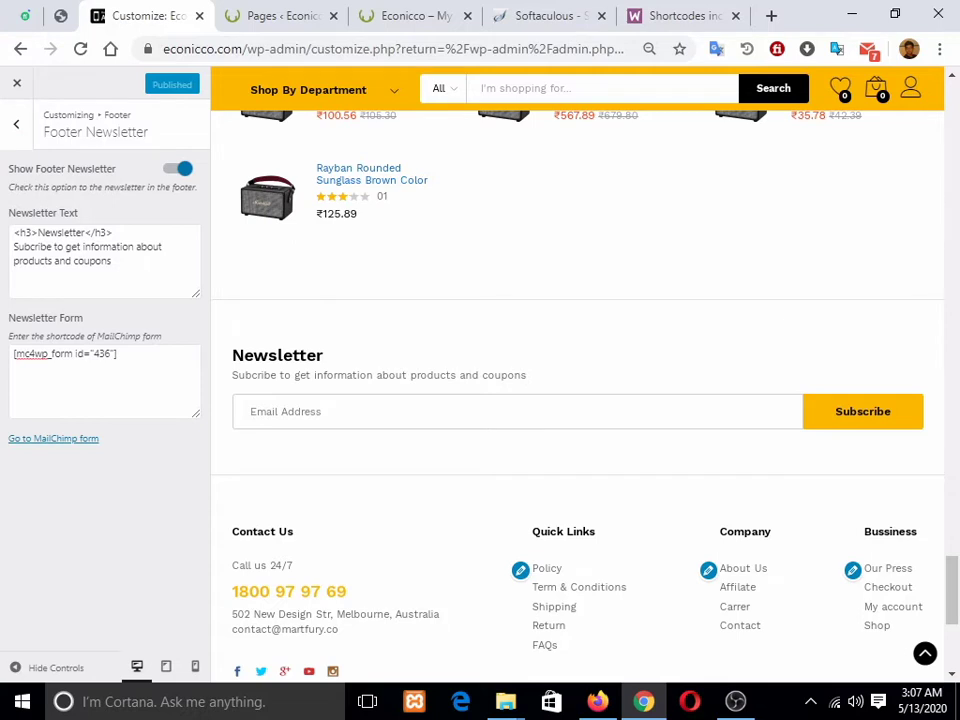
pyautogui.click(16, 124)
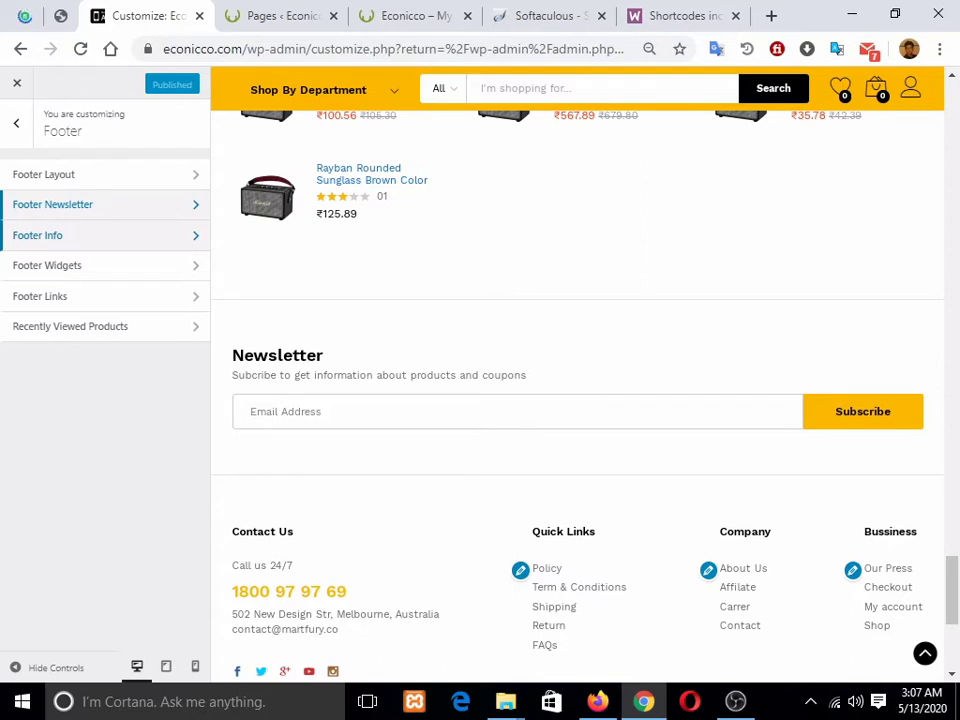
pyautogui.click(60, 235)
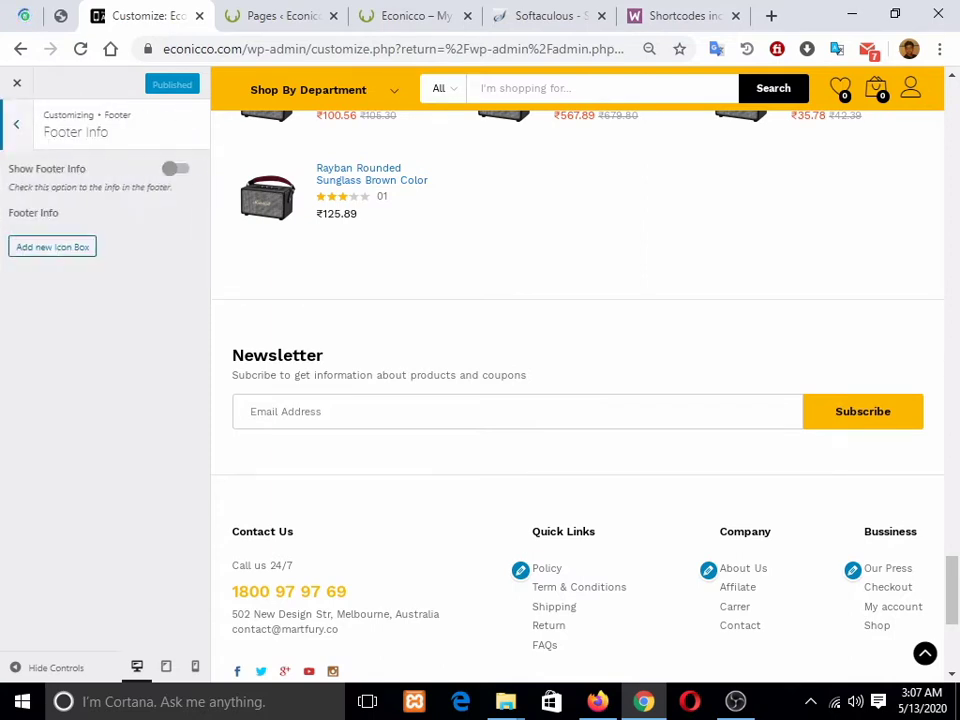
pyautogui.click(16, 124)
pyautogui.click(45, 264)
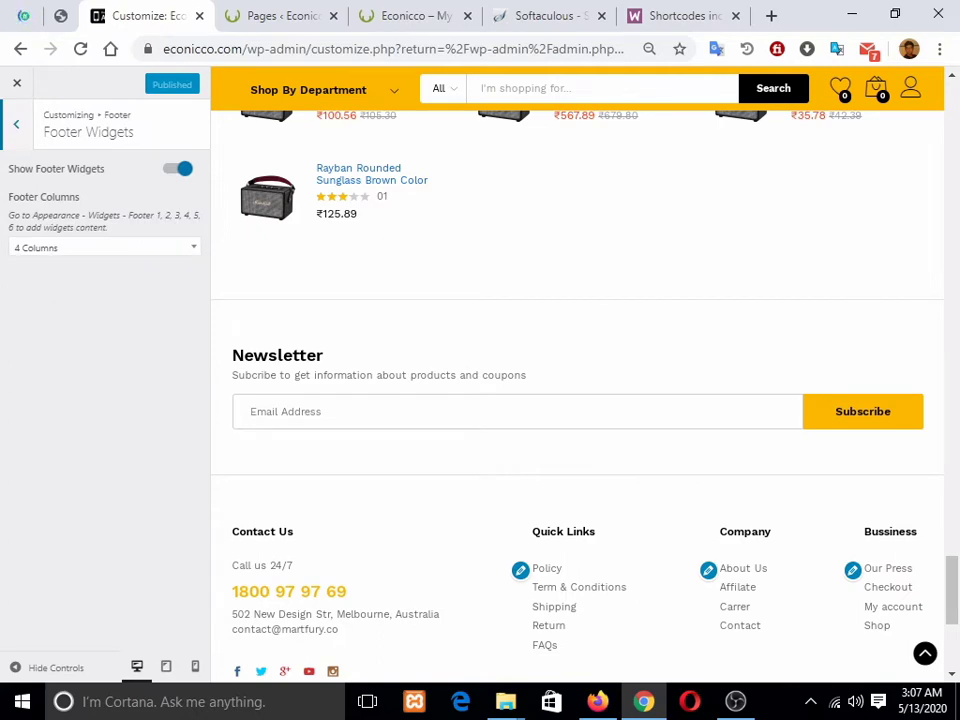
pyautogui.scroll(-3, 577, 390)
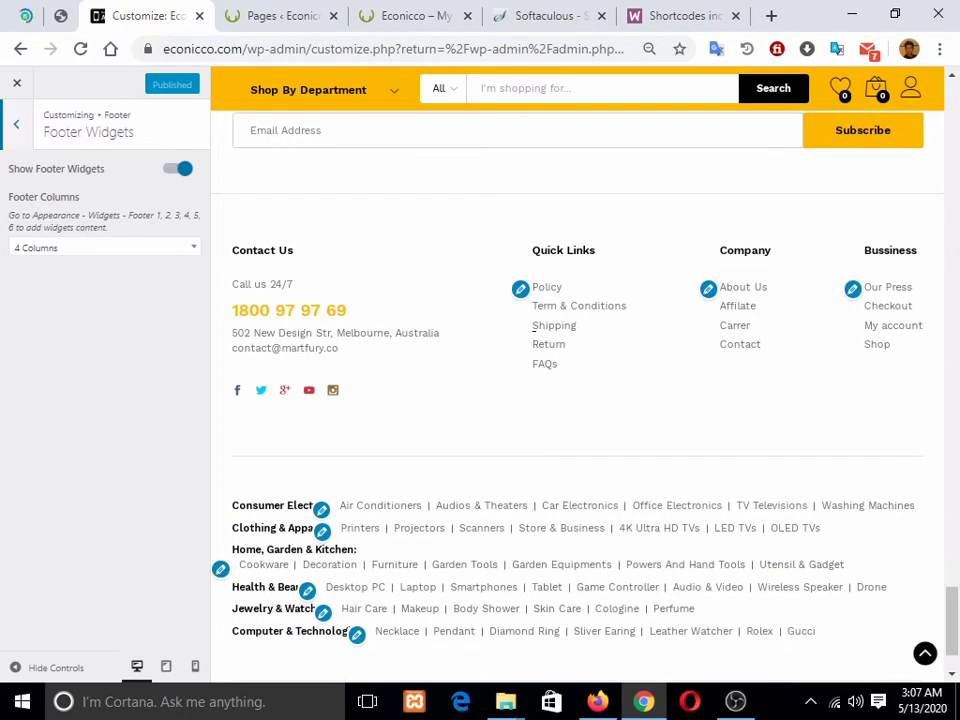
pyautogui.click(104, 247)
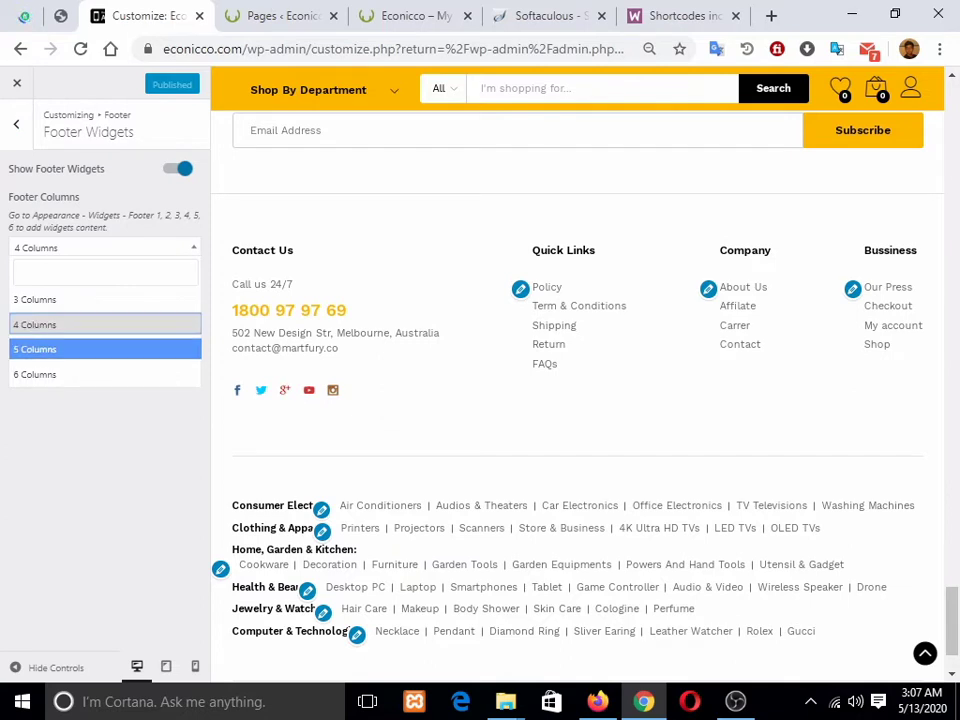
pyautogui.click(104, 430)
pyautogui.click(16, 124)
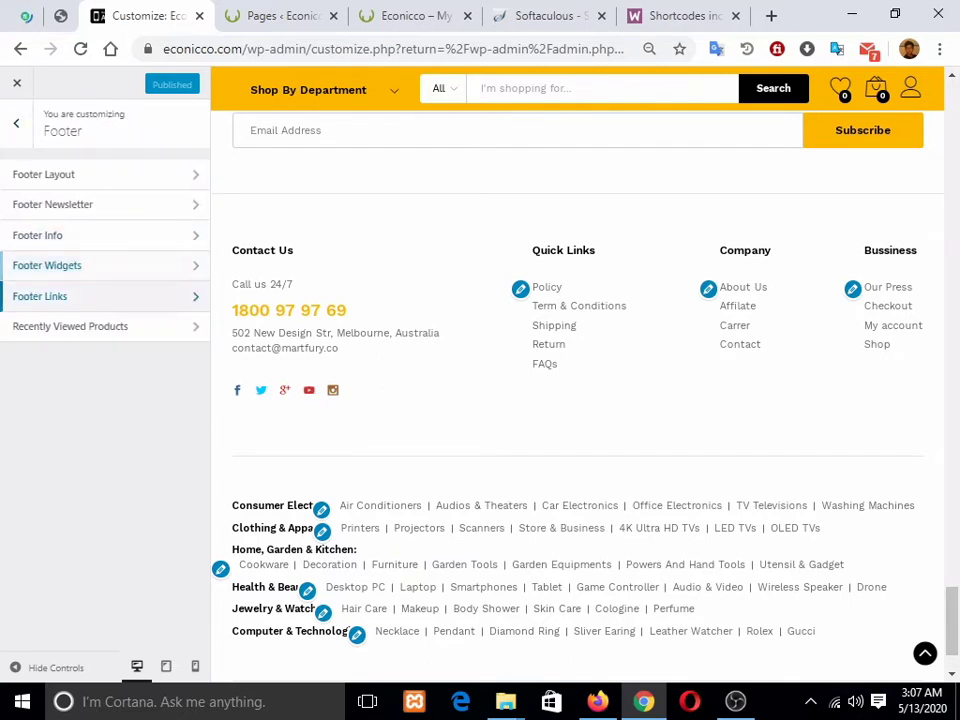
pyautogui.click(40, 296)
pyautogui.click(16, 124)
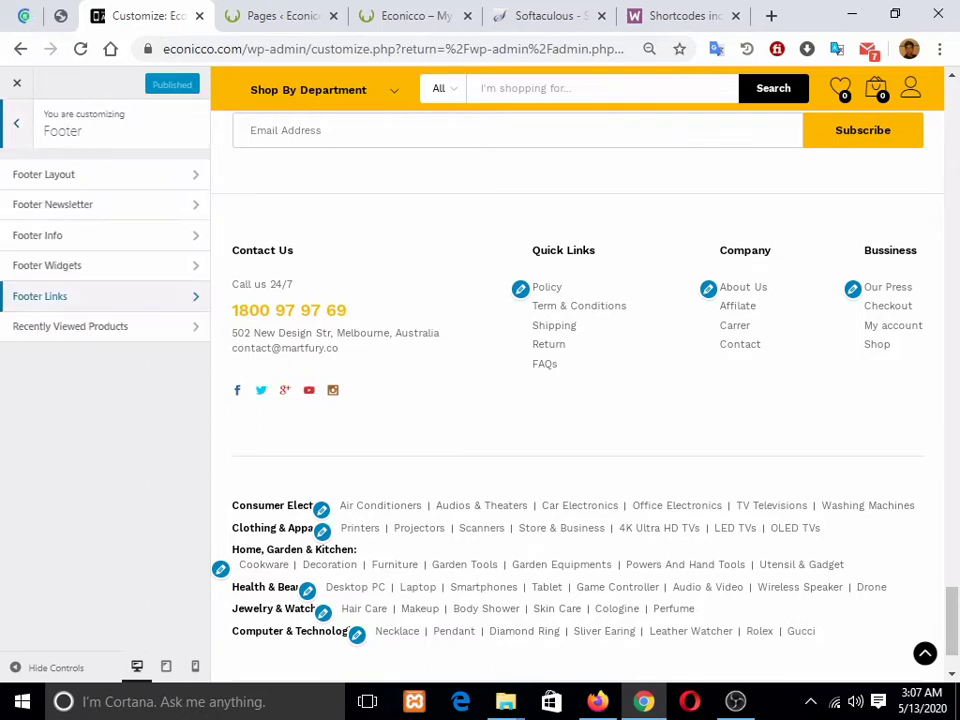
pyautogui.click(72, 326)
pyautogui.scroll(-3, 100, 380)
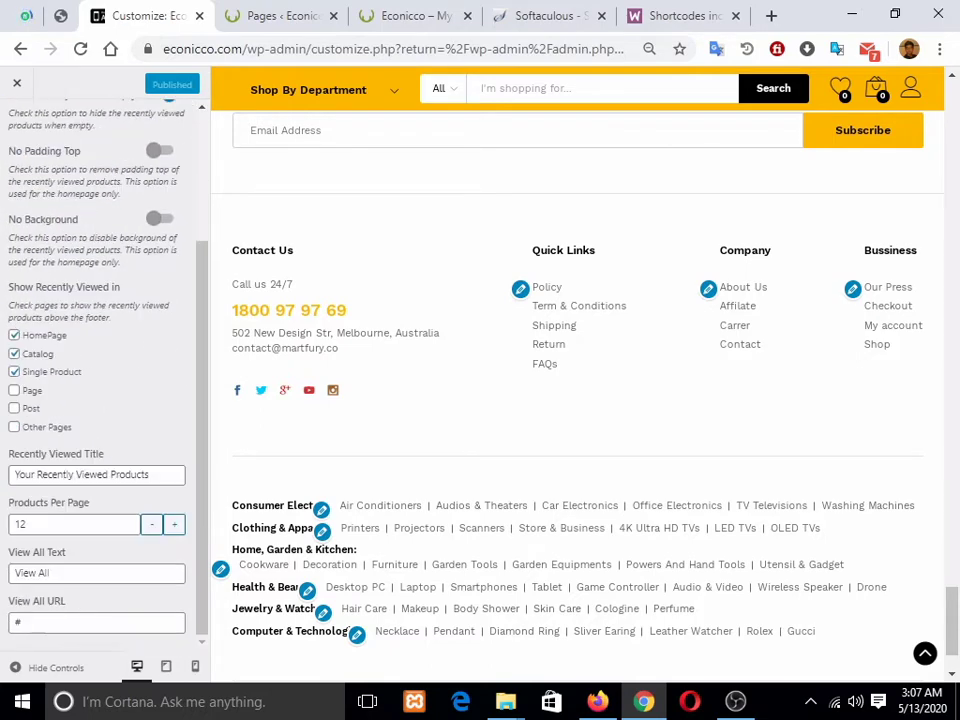
pyautogui.scroll(5, 577, 390)
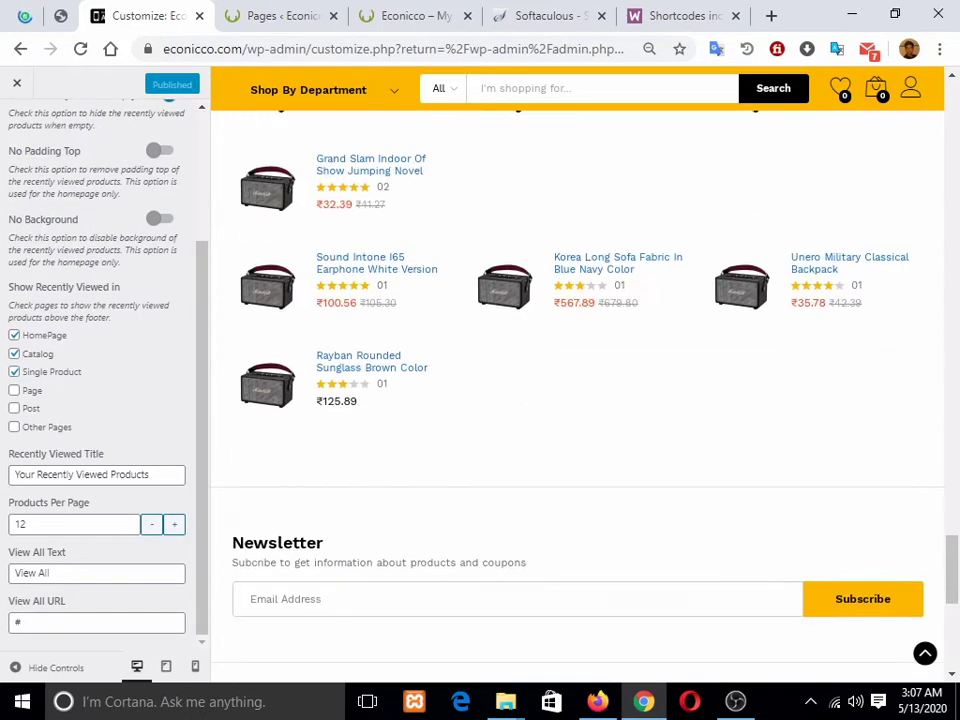
pyautogui.scroll(3, 100, 380)
pyautogui.click(16, 124)
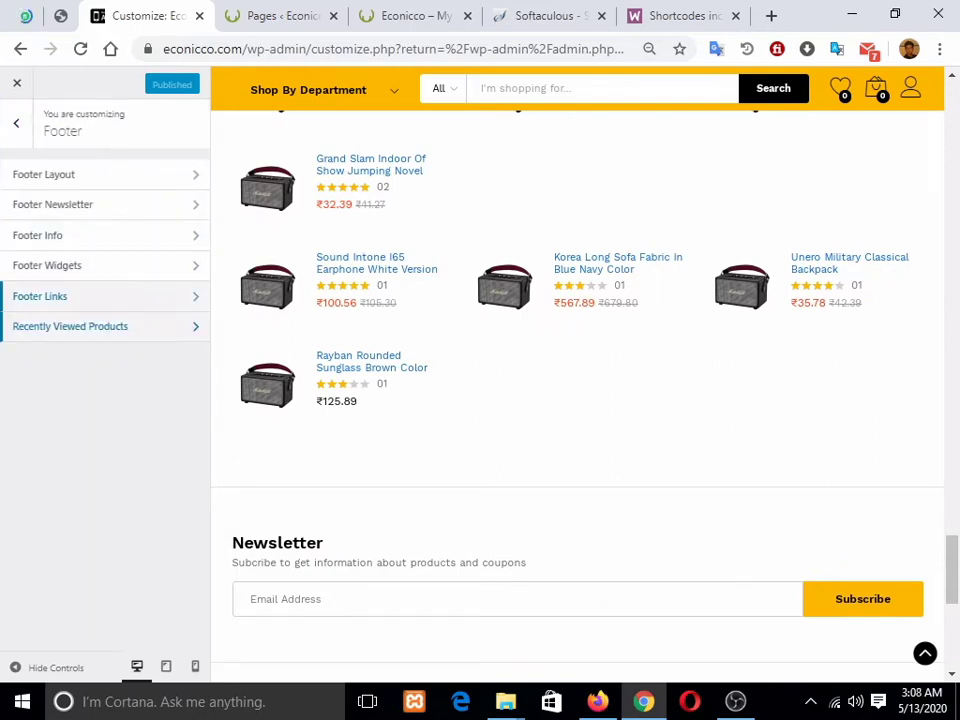
pyautogui.scroll(-5, 577, 390)
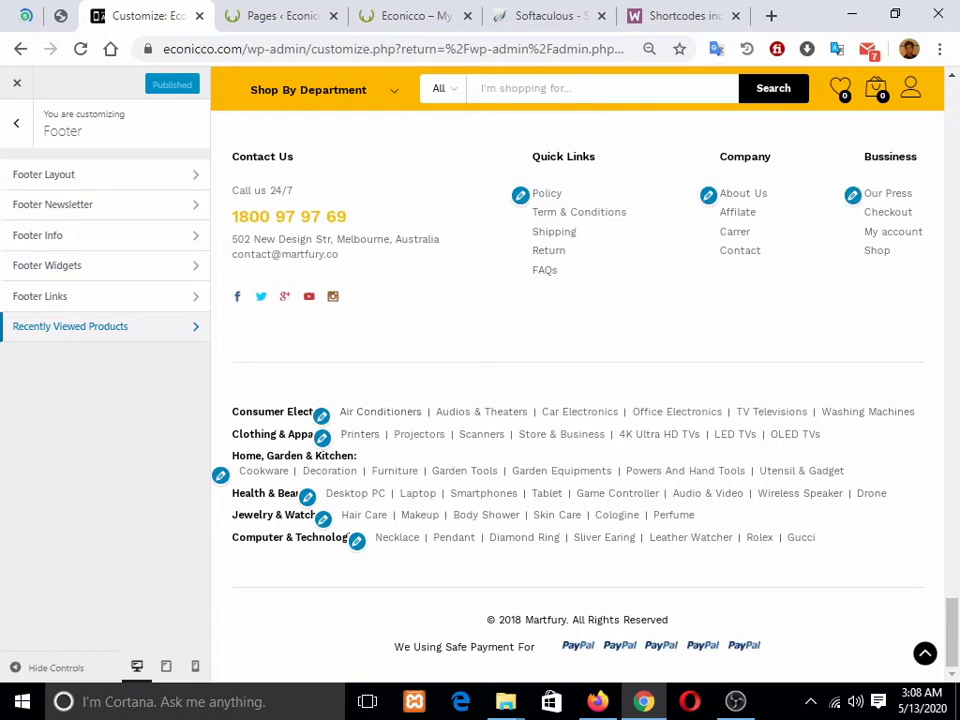
pyautogui.click(100, 327)
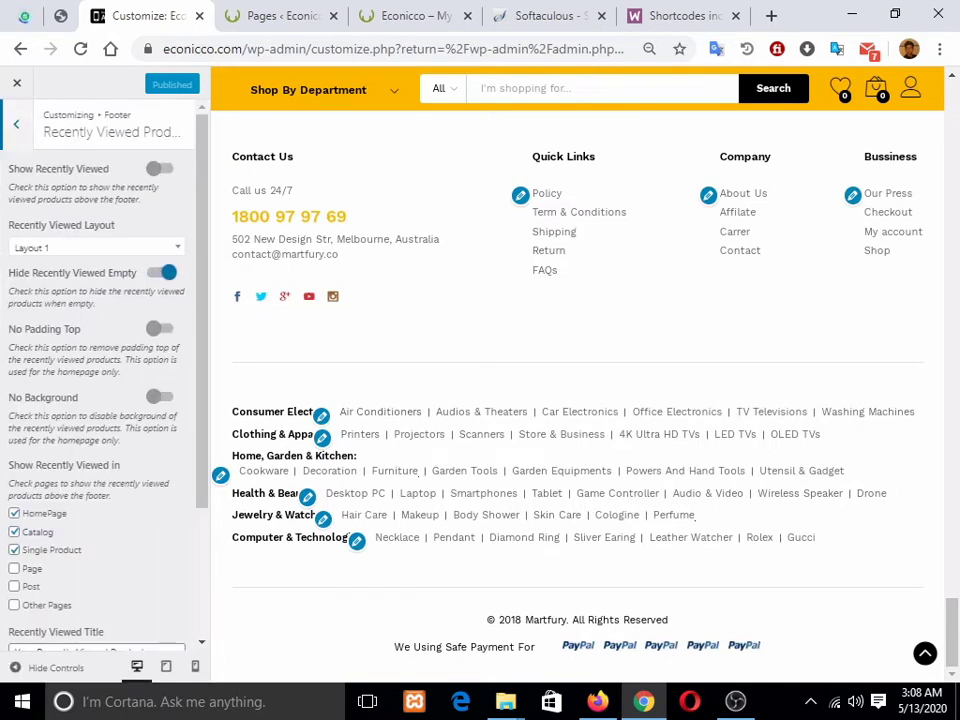
pyautogui.scroll(-3, 100, 380)
pyautogui.scroll(3, 100, 380)
pyautogui.scroll(-3, 100, 380)
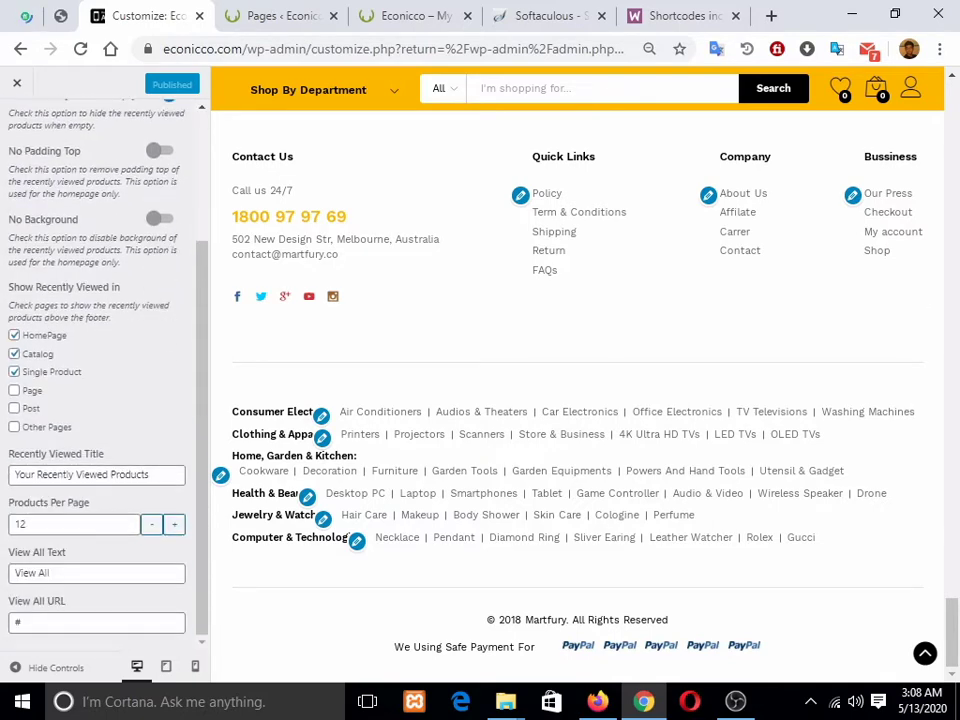
pyautogui.scroll(3, 100, 380)
pyautogui.click(16, 123)
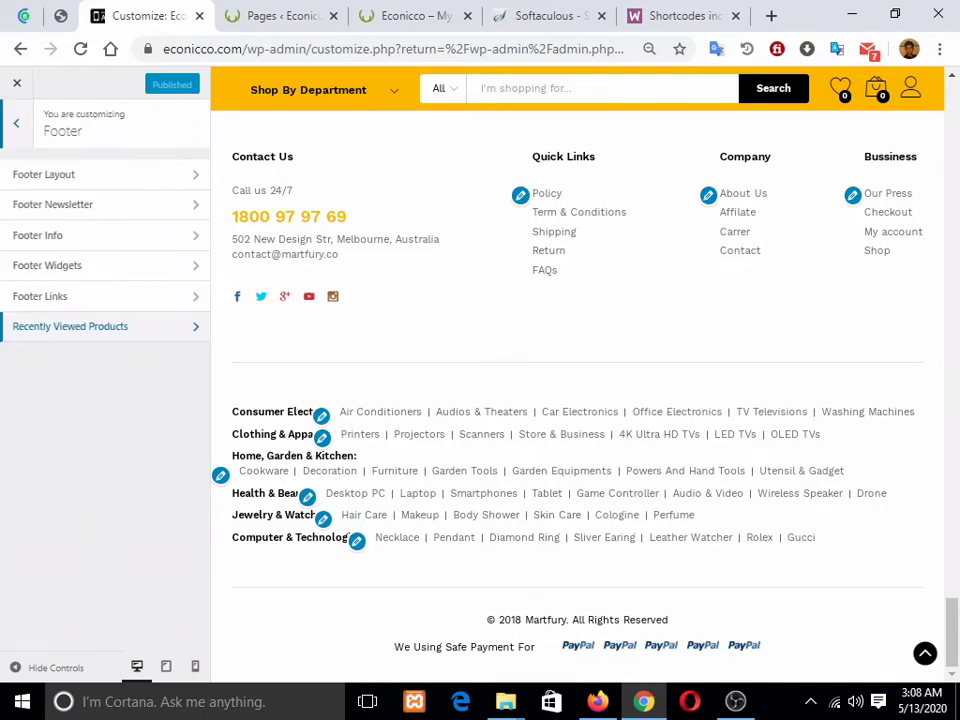
pyautogui.click(16, 123)
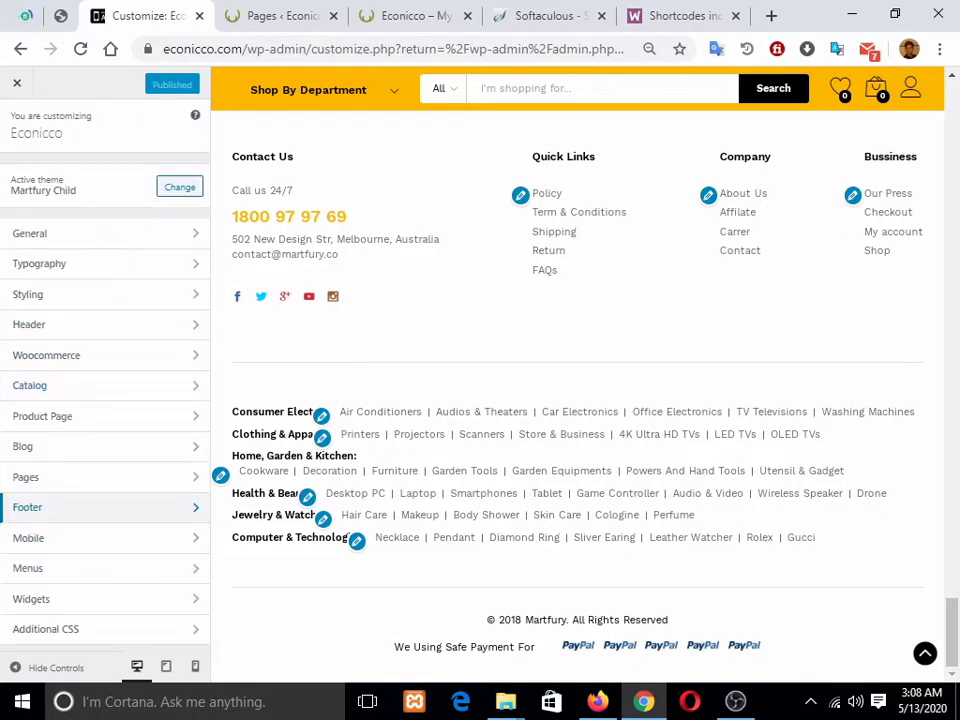
# Step: Open the Mobile header settings, then go back to WooCommerce's Advanced settings with Alt+Left
pyautogui.click(100, 507)
pyautogui.click(16, 123)
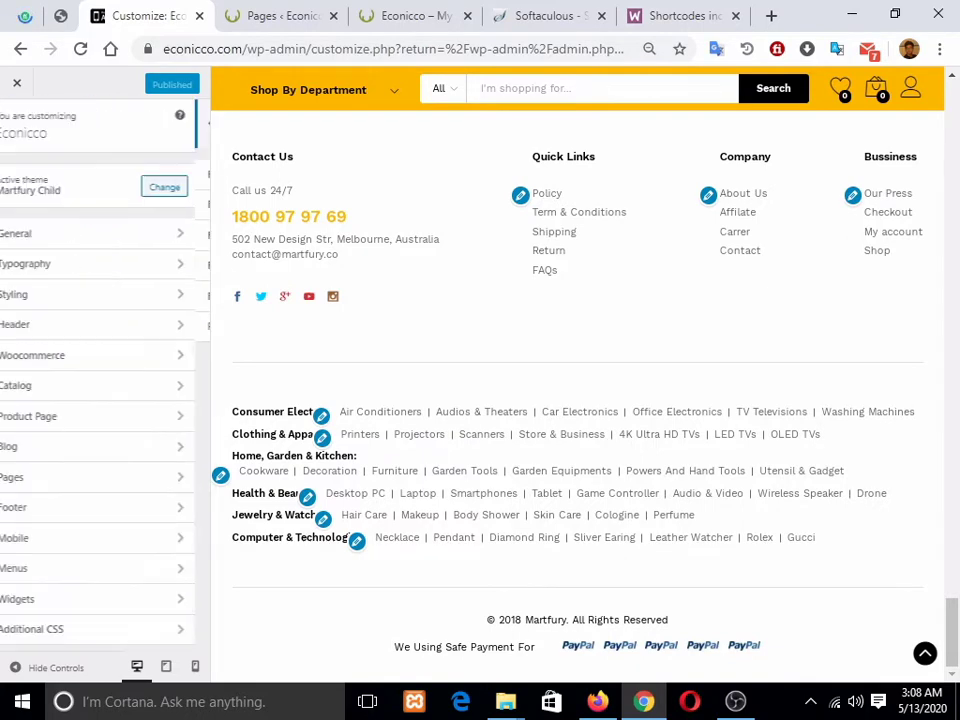
pyautogui.scroll(10, 577, 396)
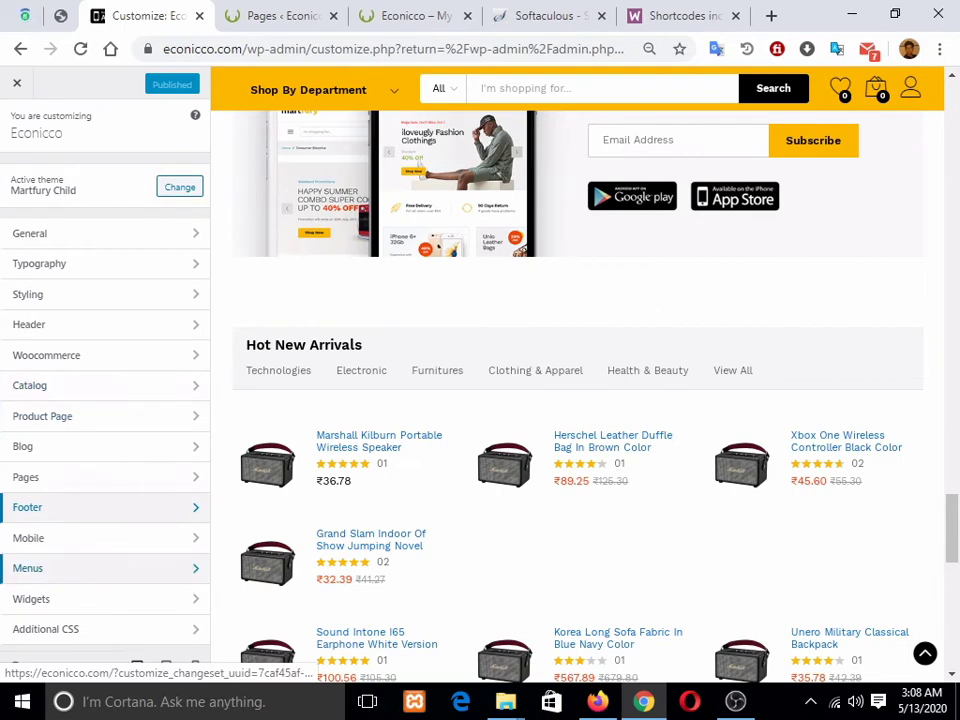
pyautogui.click(100, 538)
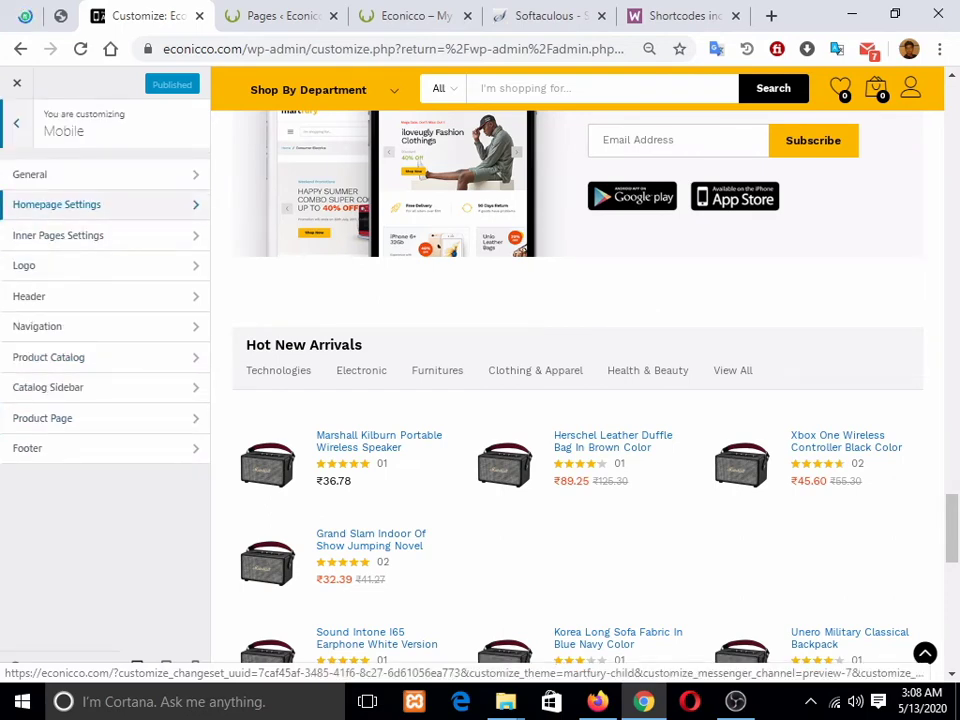
pyautogui.scroll(15, 577, 396)
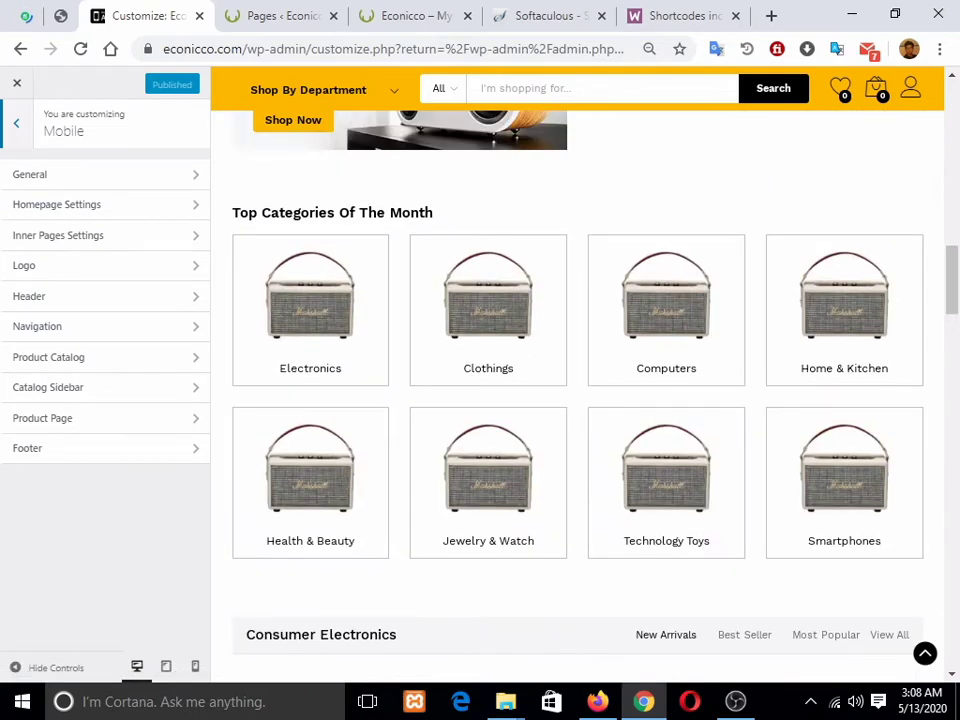
pyautogui.scroll(12, 577, 396)
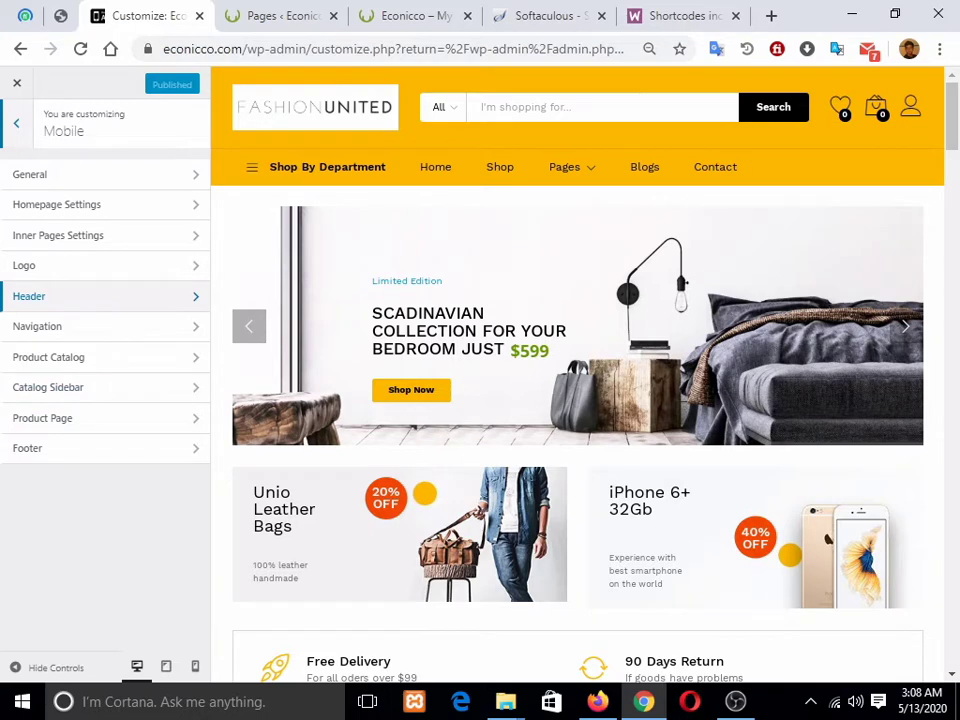
pyautogui.click(100, 296)
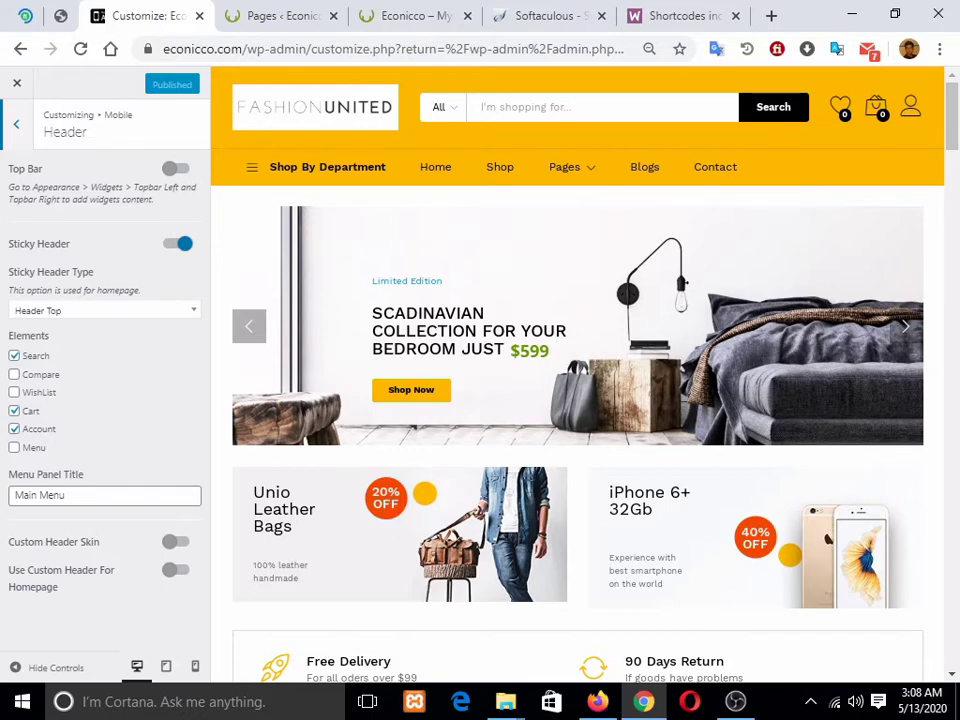
pyautogui.hotkey('alt', 'Left')
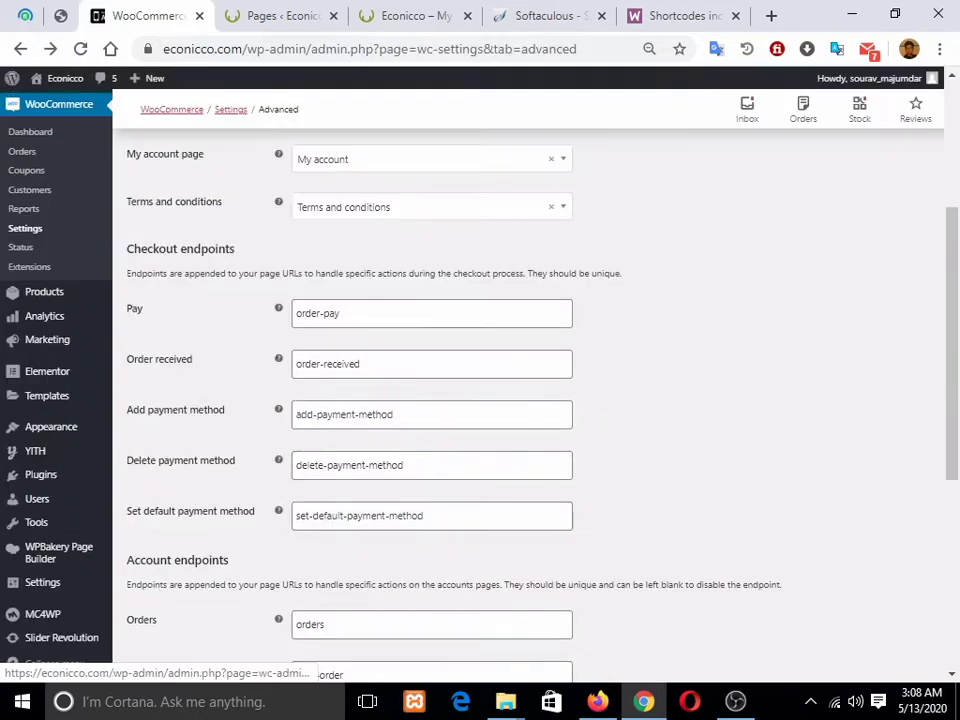
# Step: Go to Appearance > Menus and glance at the Pages and storefront tabs
pyautogui.scroll(3, 42, 232)
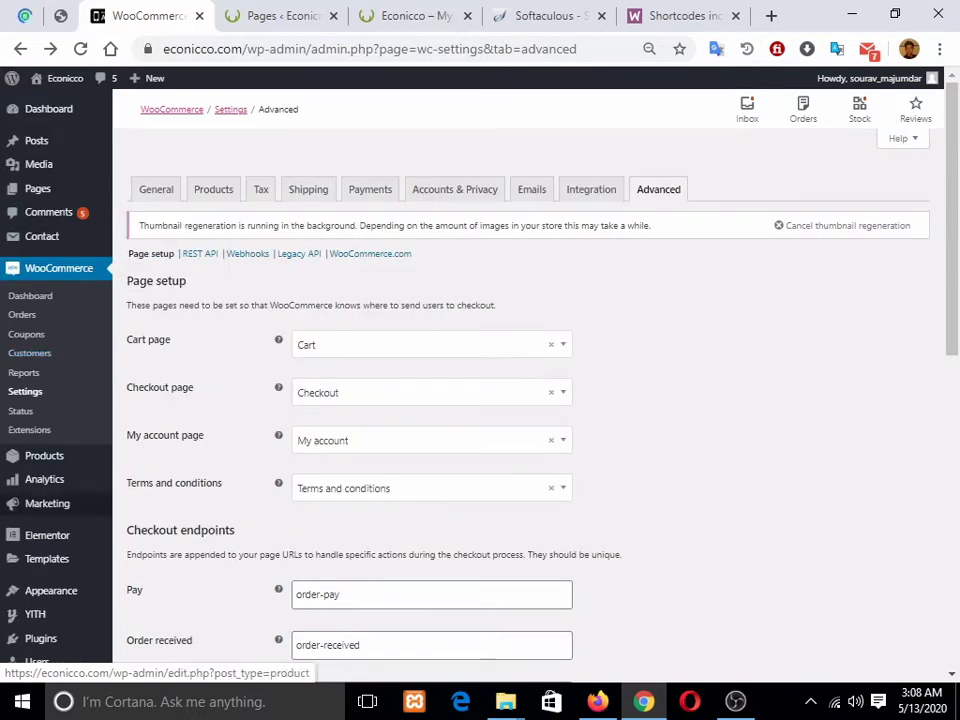
pyautogui.moveTo(45, 590)
pyautogui.click(136, 603)
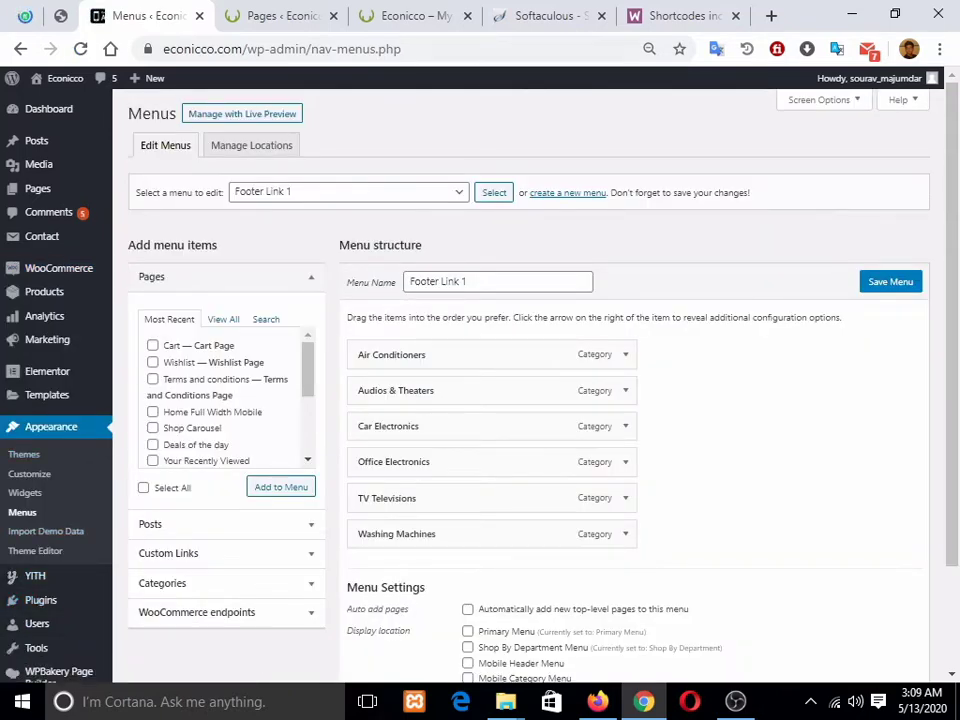
pyautogui.click(280, 16)
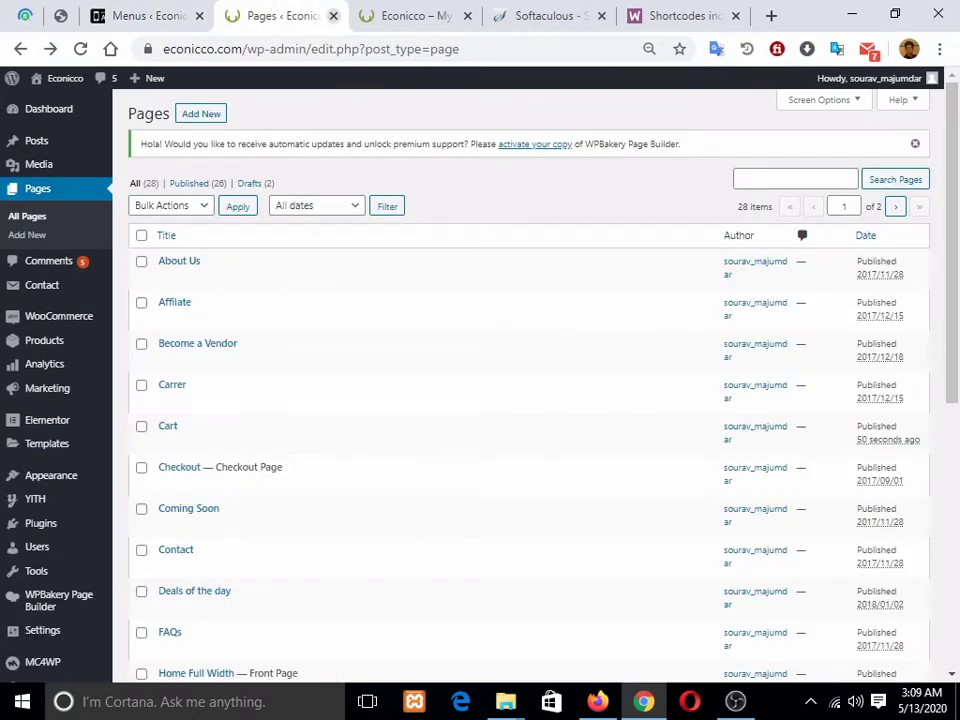
pyautogui.click(412, 16)
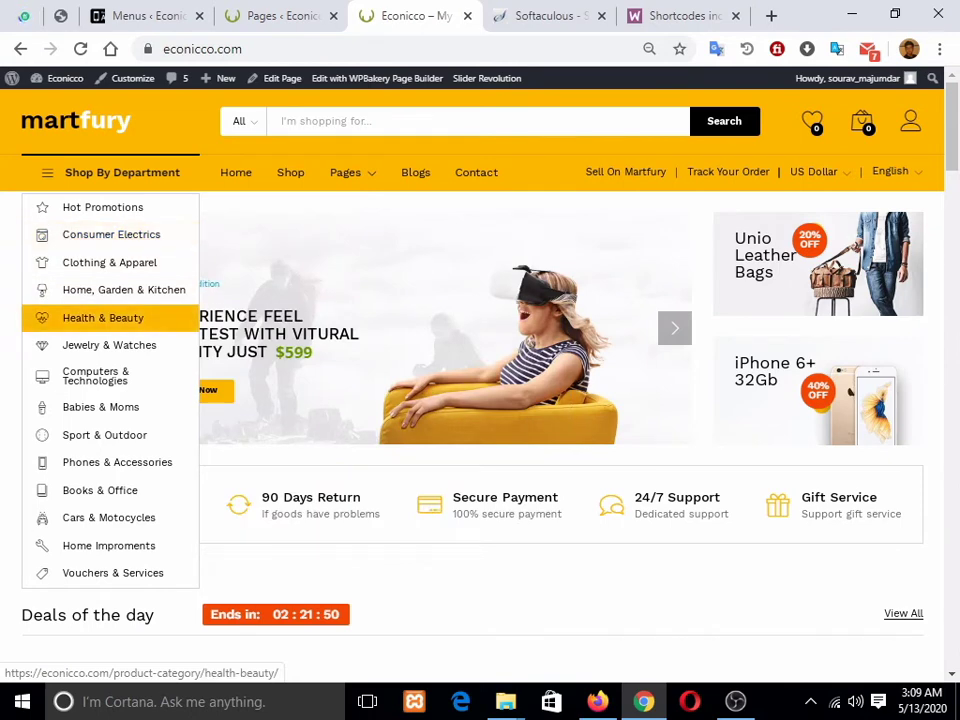
pyautogui.click(140, 16)
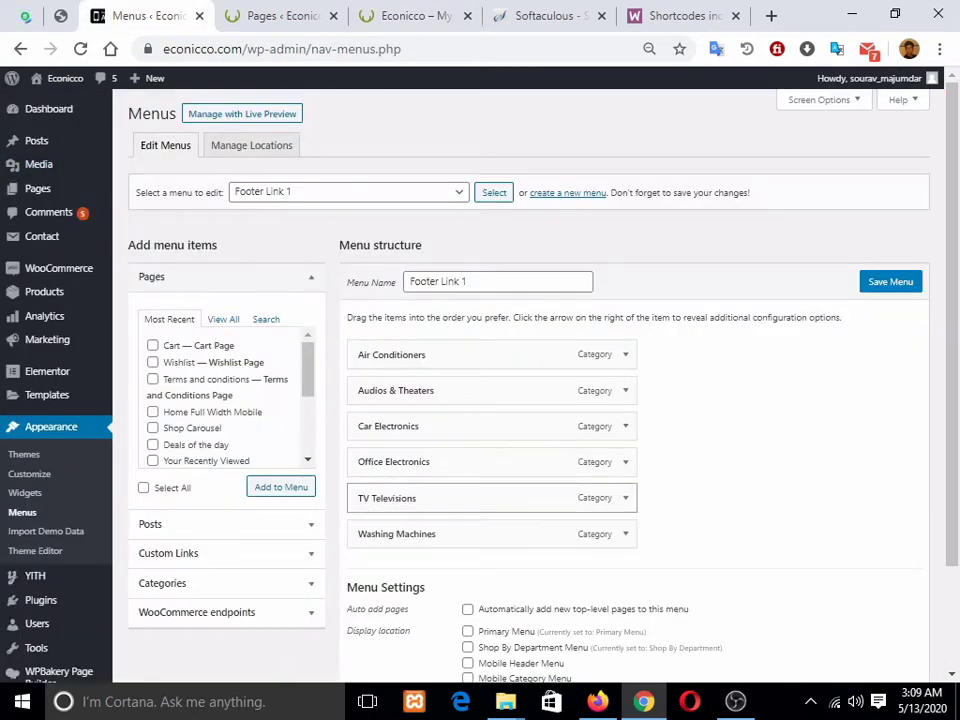
# Step: Choose Shop By Department in the menu dropdown and load it for editing
pyautogui.scroll(-2, 480, 400)
pyautogui.scroll(2, 480, 400)
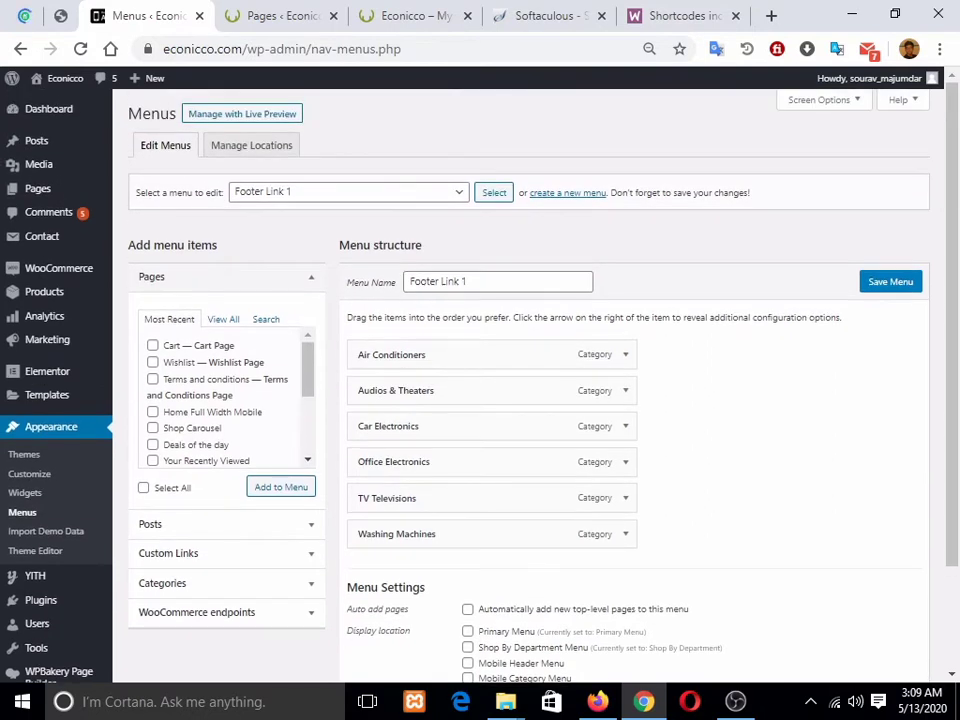
pyautogui.click(349, 192)
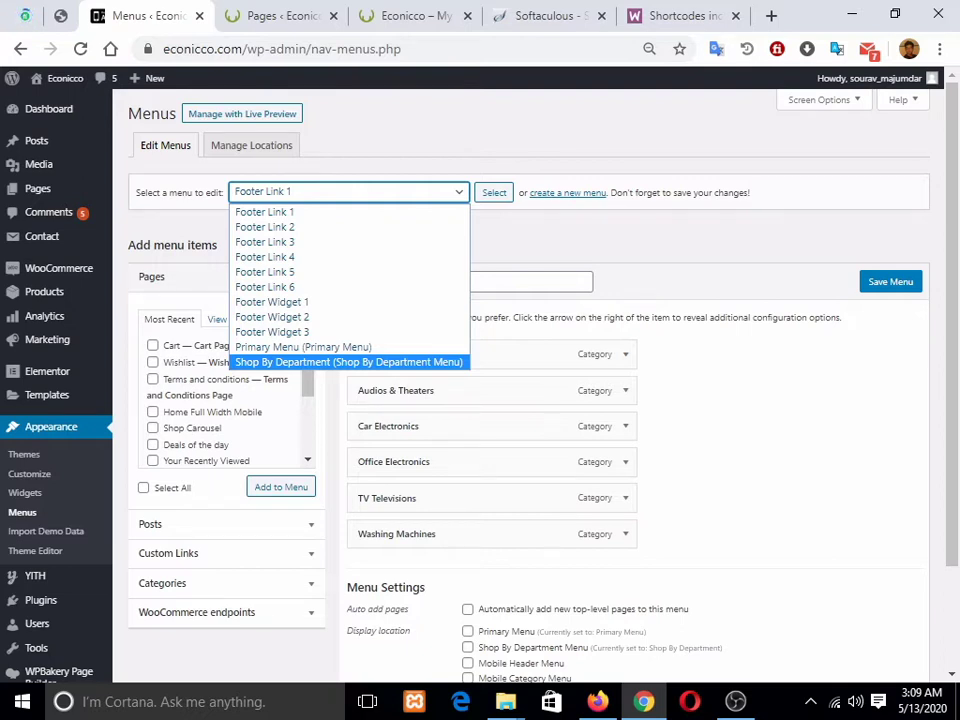
pyautogui.click(620, 240)
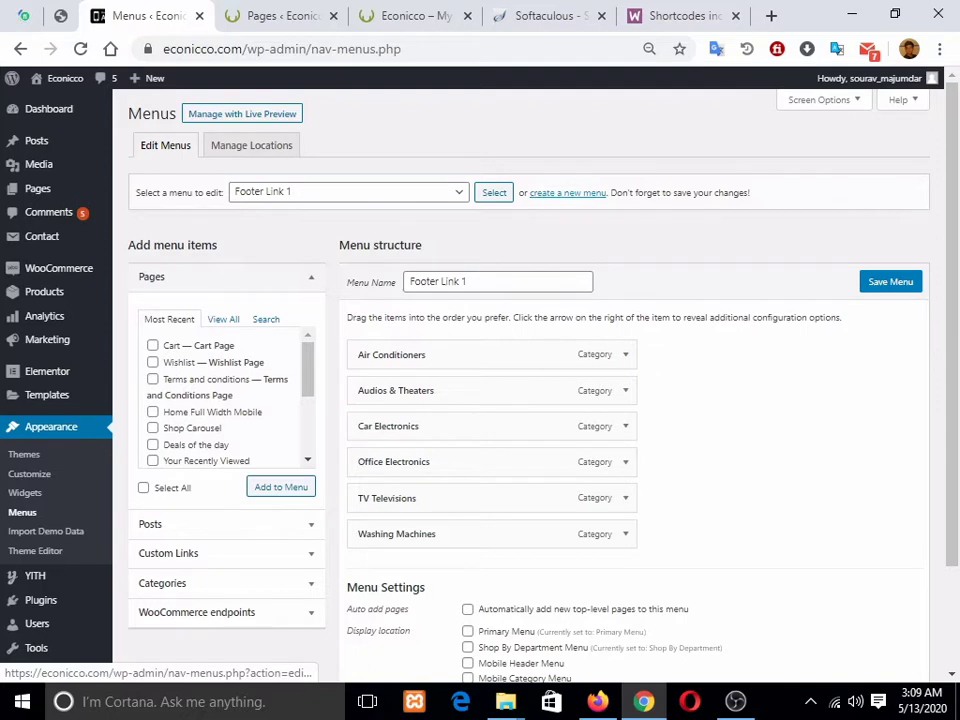
pyautogui.click(380, 192)
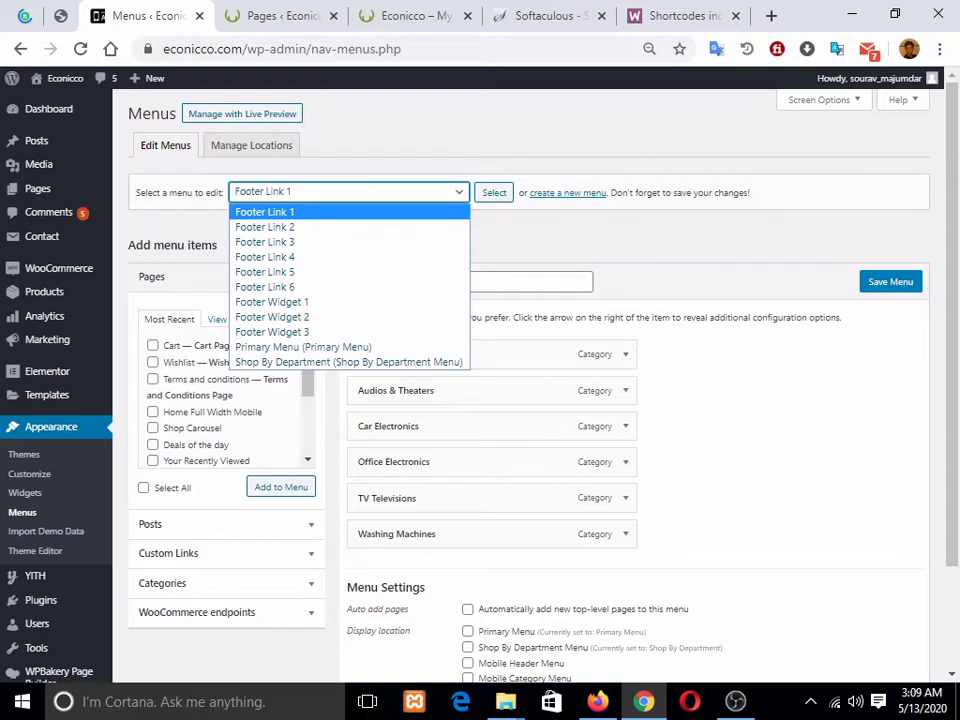
pyautogui.click(349, 362)
pyautogui.click(494, 192)
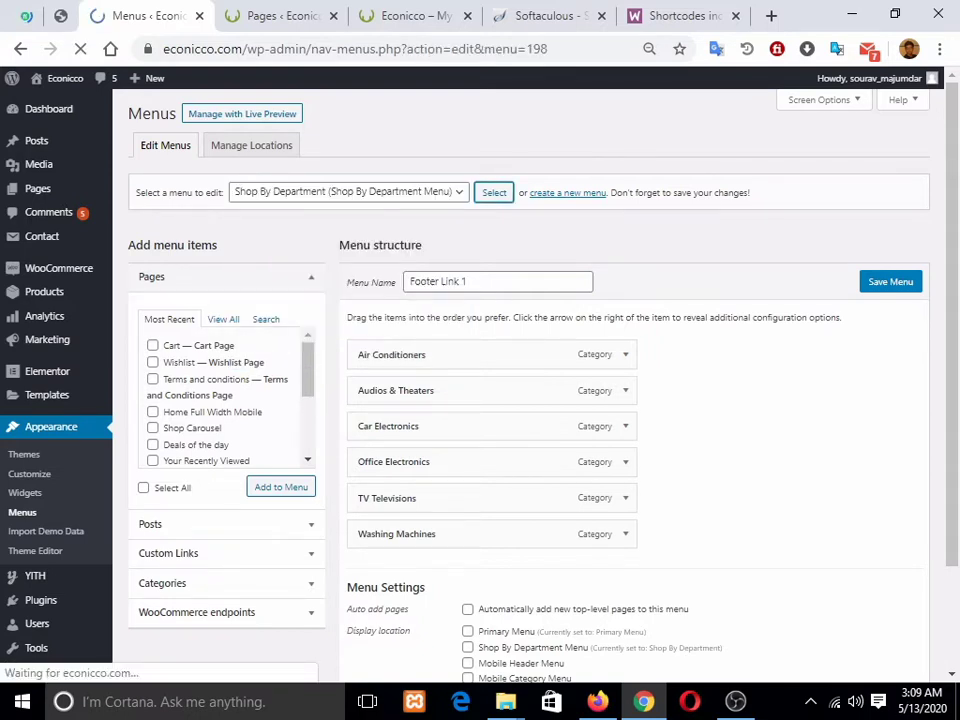
# Step: Compare the menu editor with the storefront's department menu, moving the storefront tab second
pyautogui.scroll(-1, 492, 264)
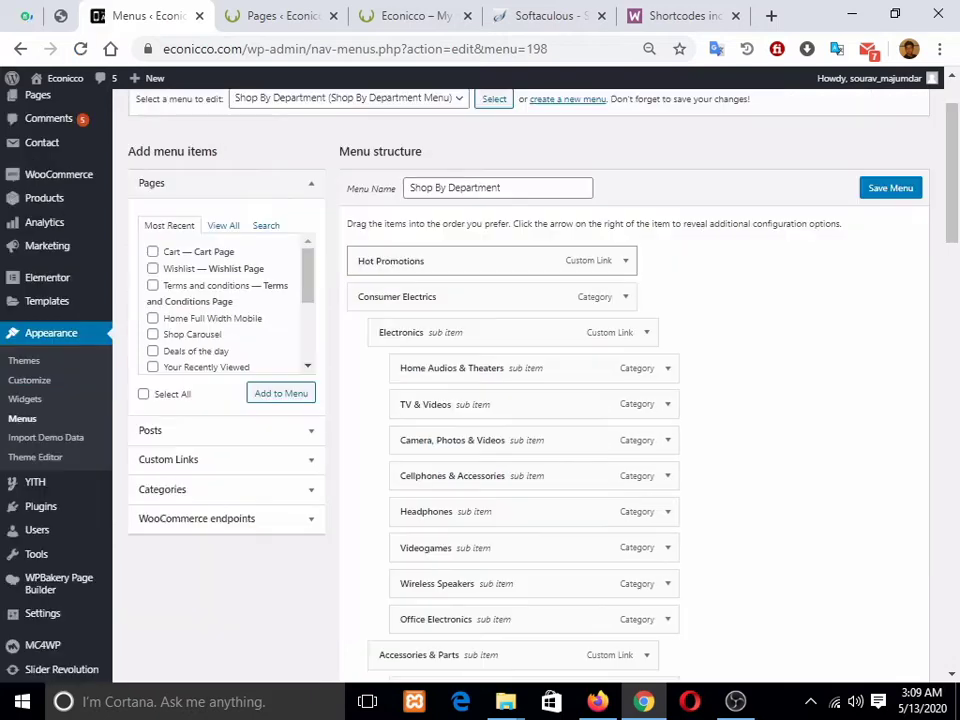
pyautogui.click(280, 16)
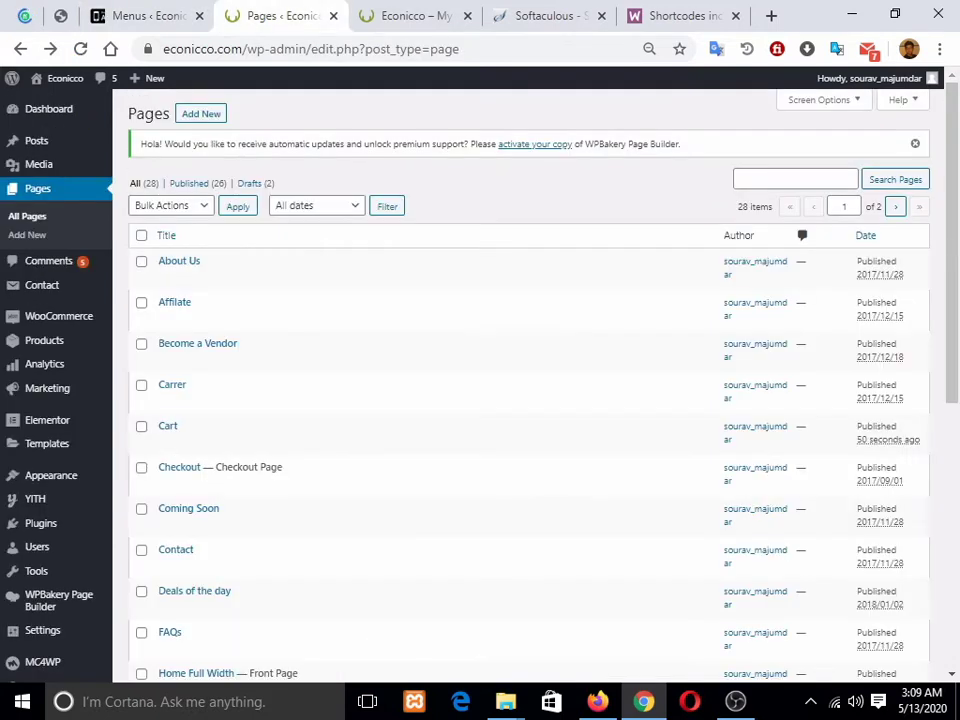
pyautogui.click(415, 16)
pyautogui.moveTo(415, 16); pyautogui.dragTo(281, 16)
pyautogui.moveTo(122, 173)
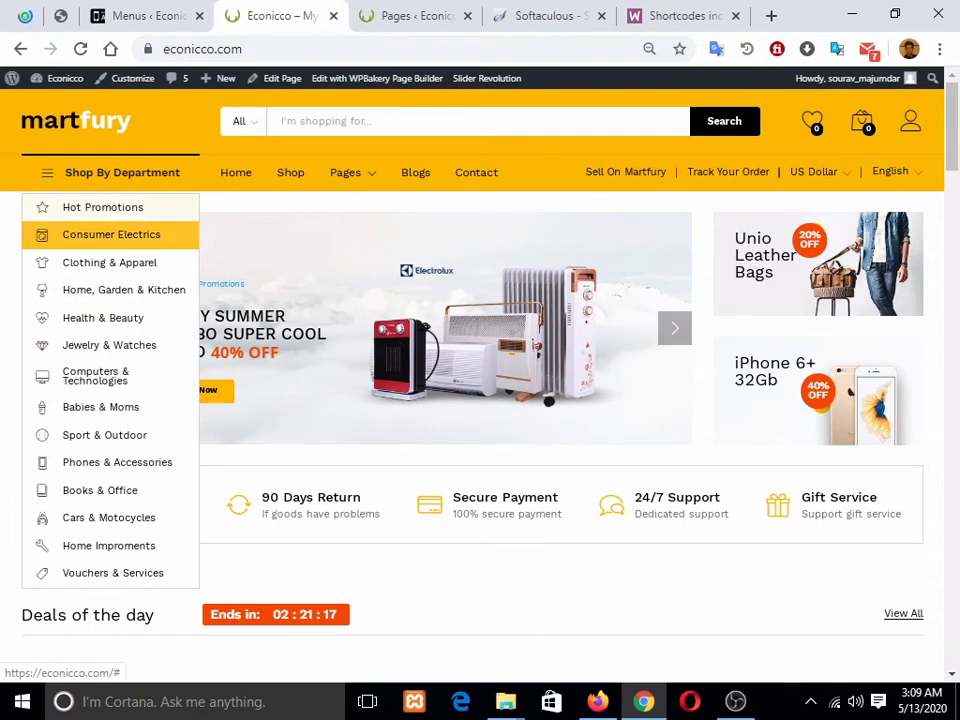
pyautogui.moveTo(111, 235)
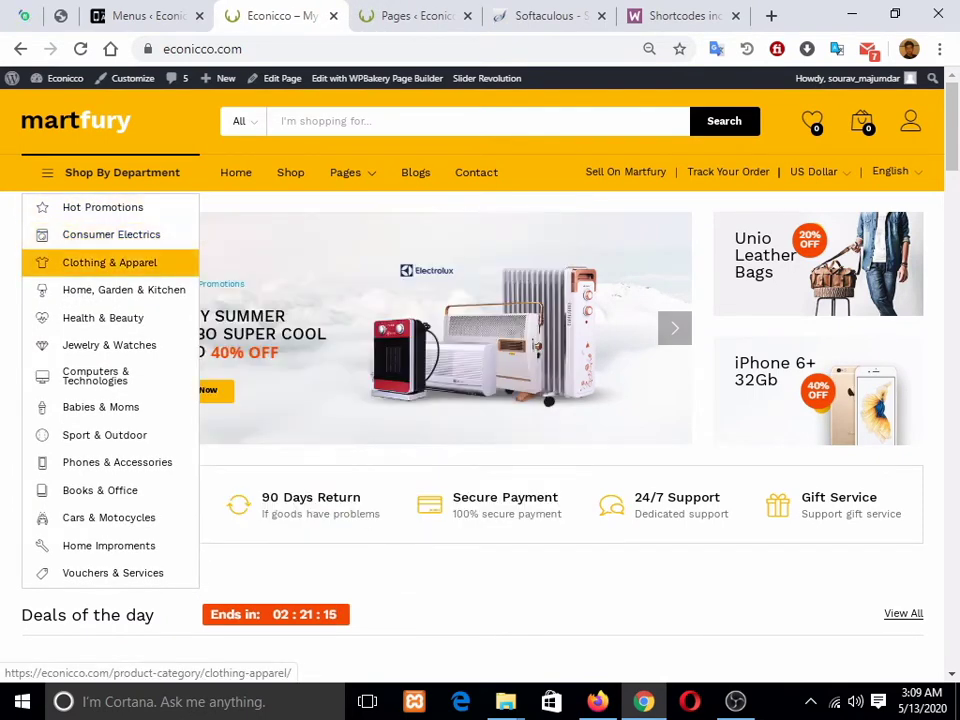
pyautogui.click(147, 16)
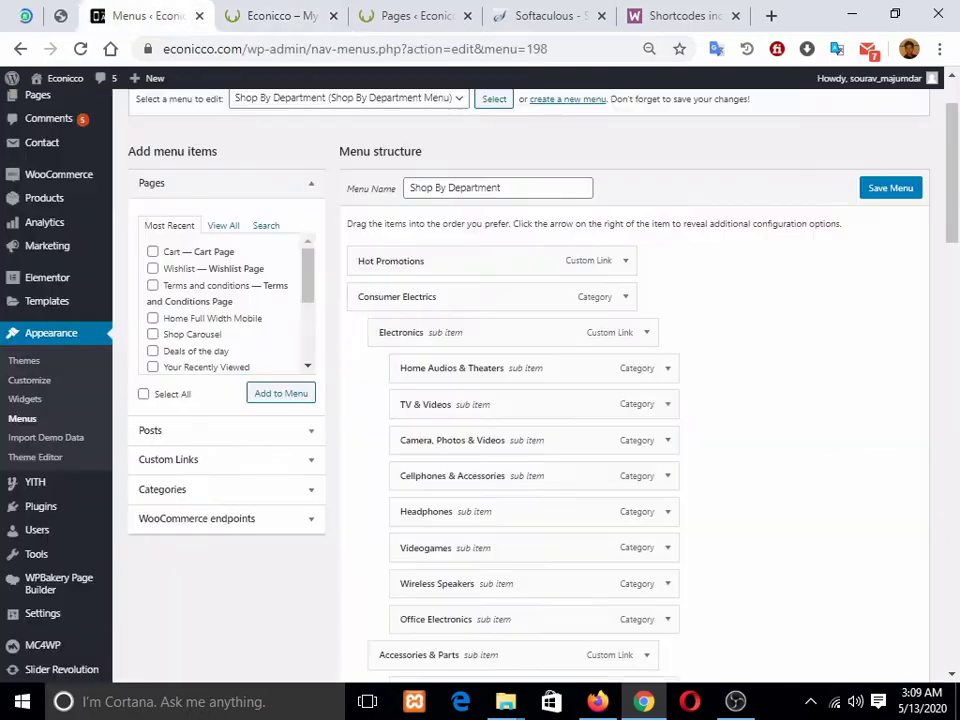
pyautogui.scroll(-5, 530, 400)
pyautogui.scroll(6, 530, 400)
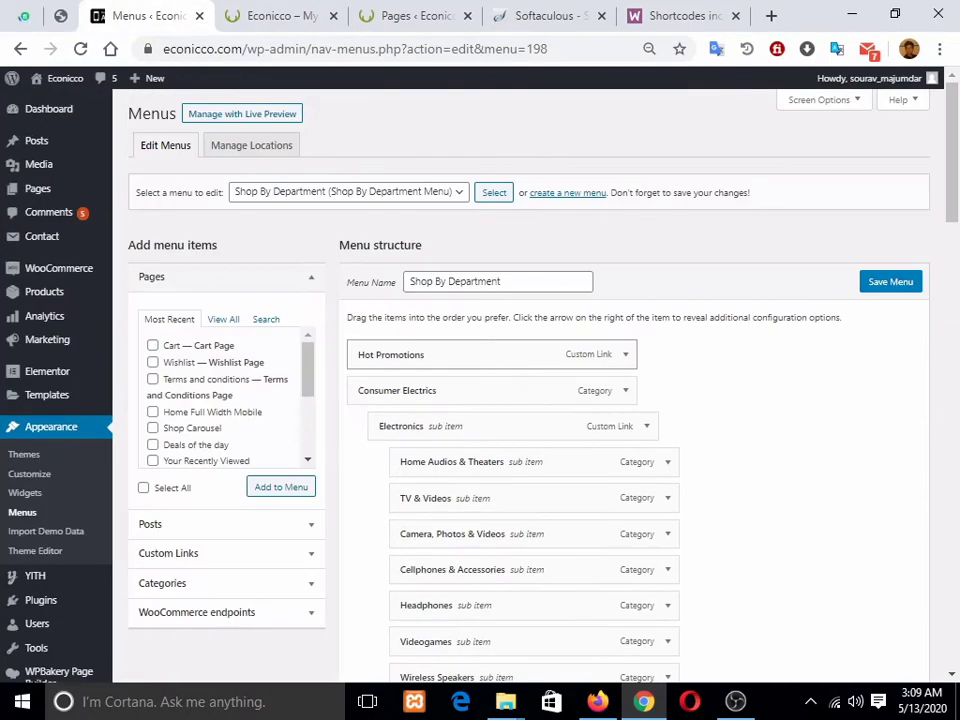
pyautogui.hotkey('ctrl', 'Tab')
pyautogui.hotkey('ctrl', 'shift', 'Tab')
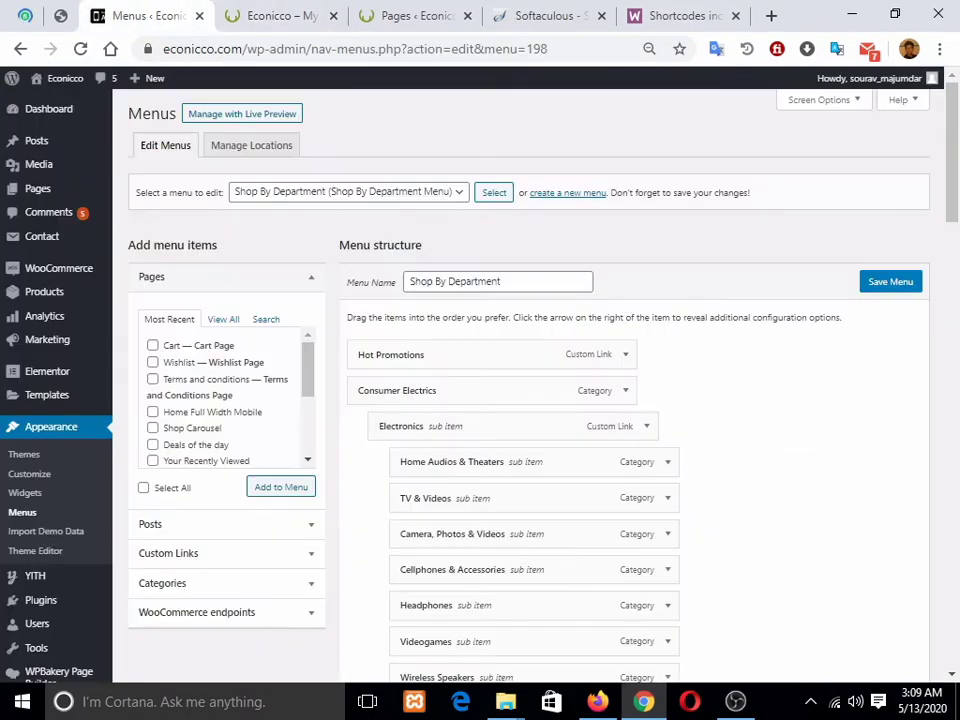
pyautogui.hotkey('ctrl', 'Tab')
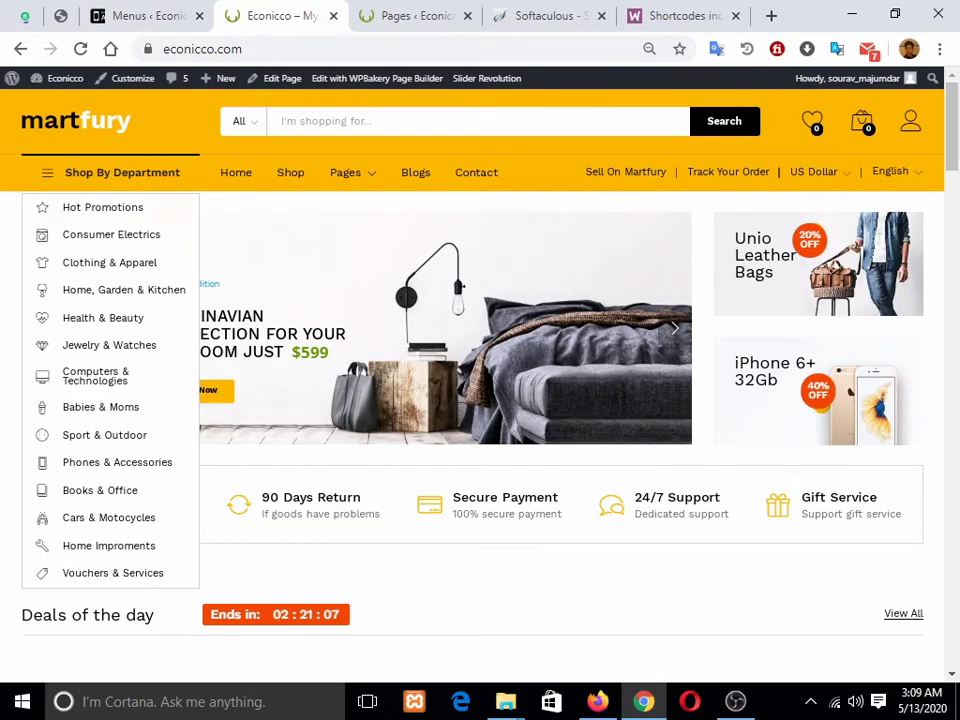
pyautogui.moveTo(110, 234)
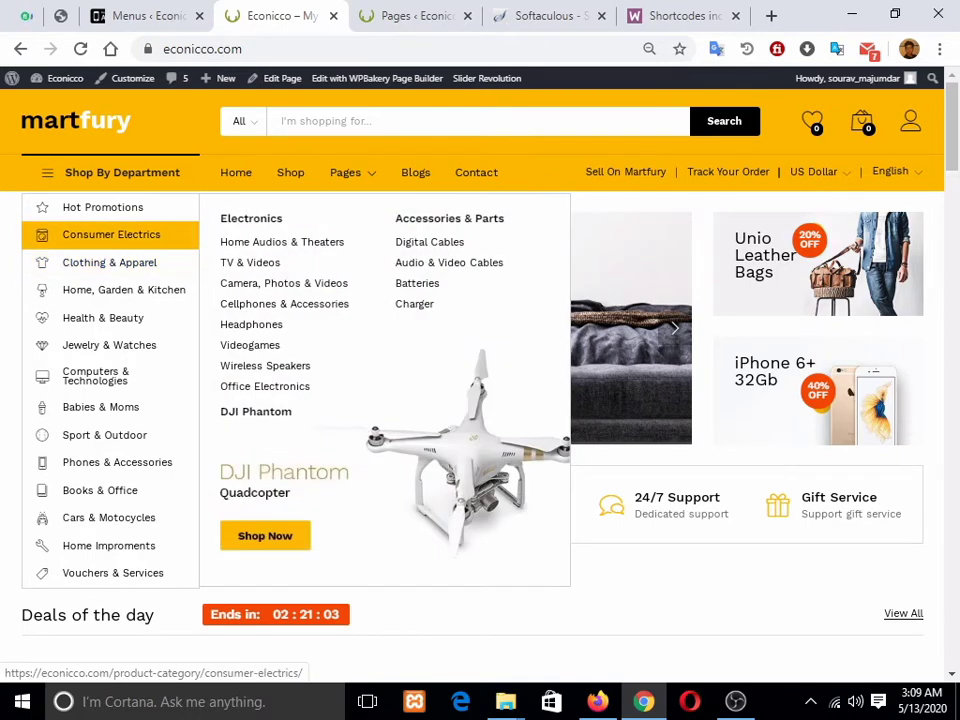
pyautogui.click(138, 16)
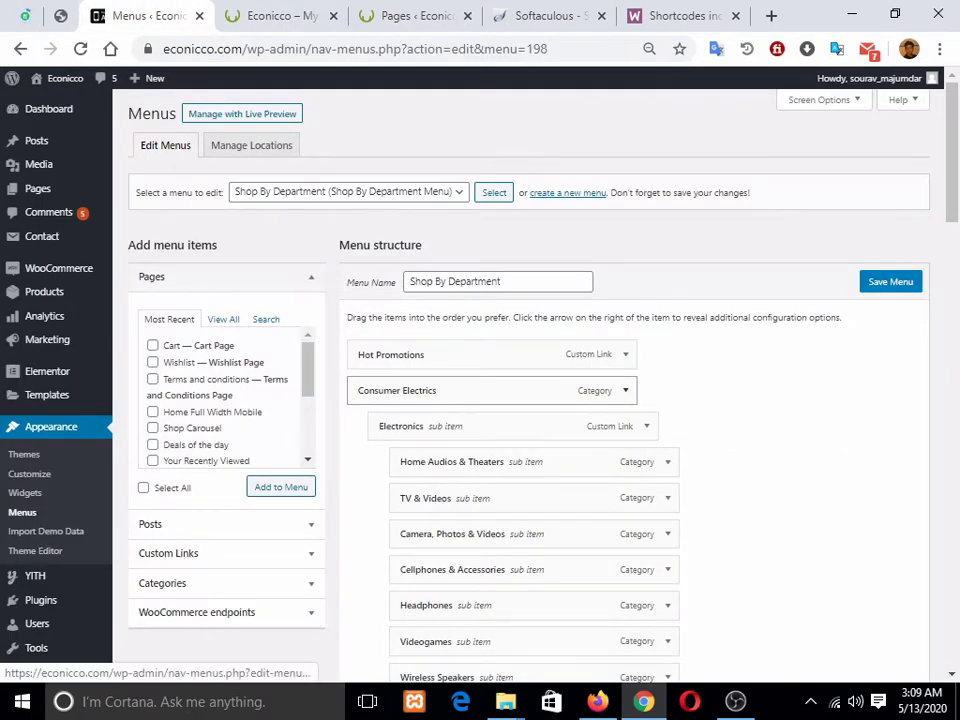
# Step: Expand the Consumer Electrics item and bring up its Mega Menu Content settings
pyautogui.click(625, 390)
pyautogui.scroll(-3, 625, 390)
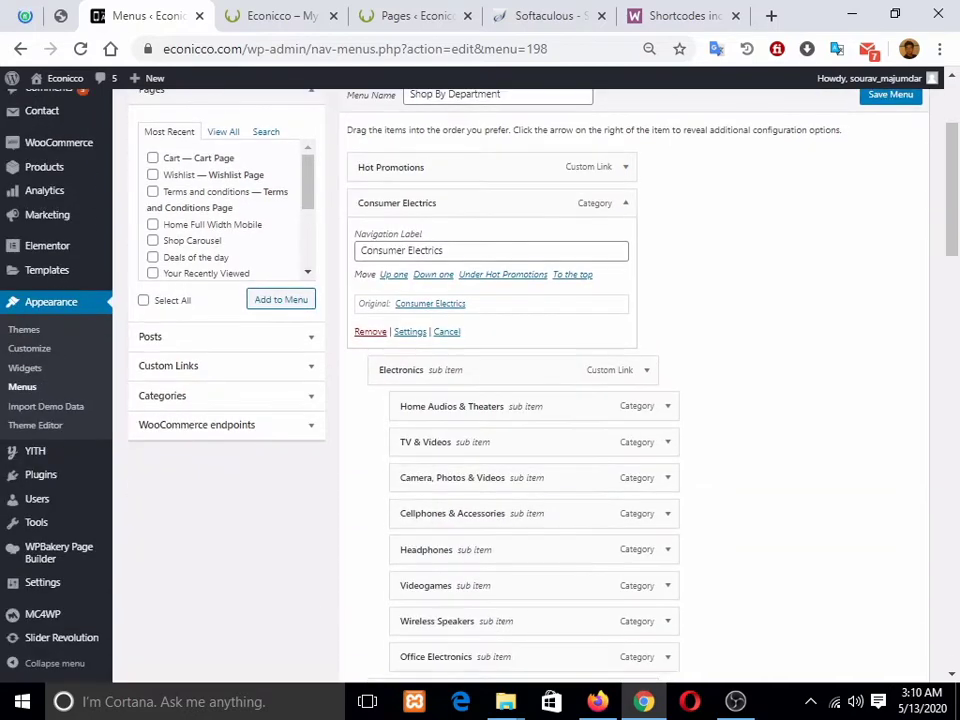
pyautogui.click(625, 203)
pyautogui.click(625, 203)
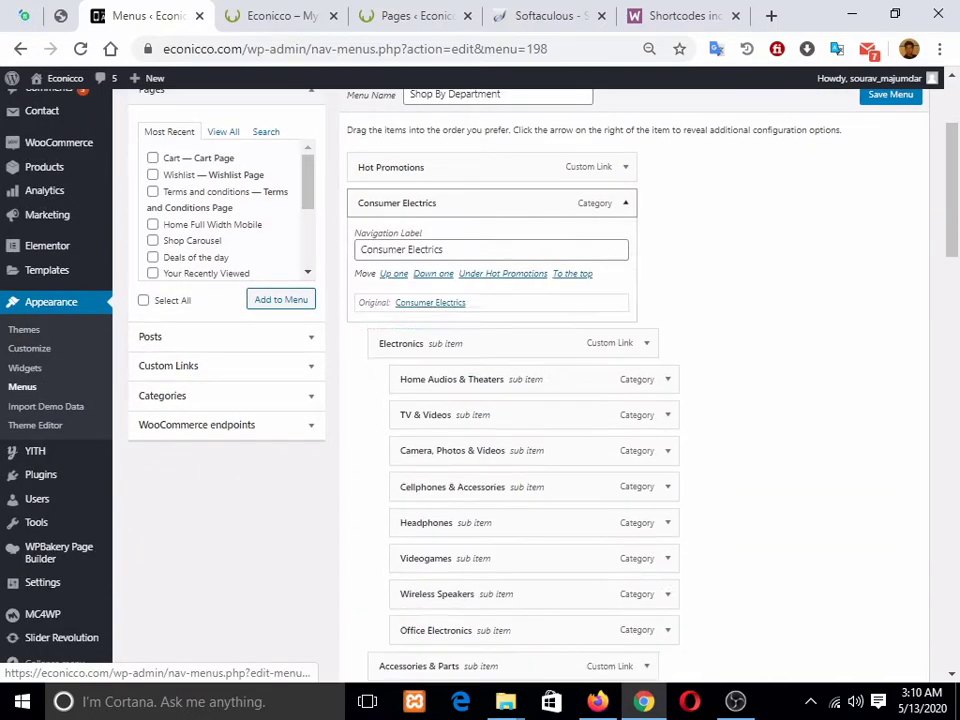
pyautogui.click(410, 332)
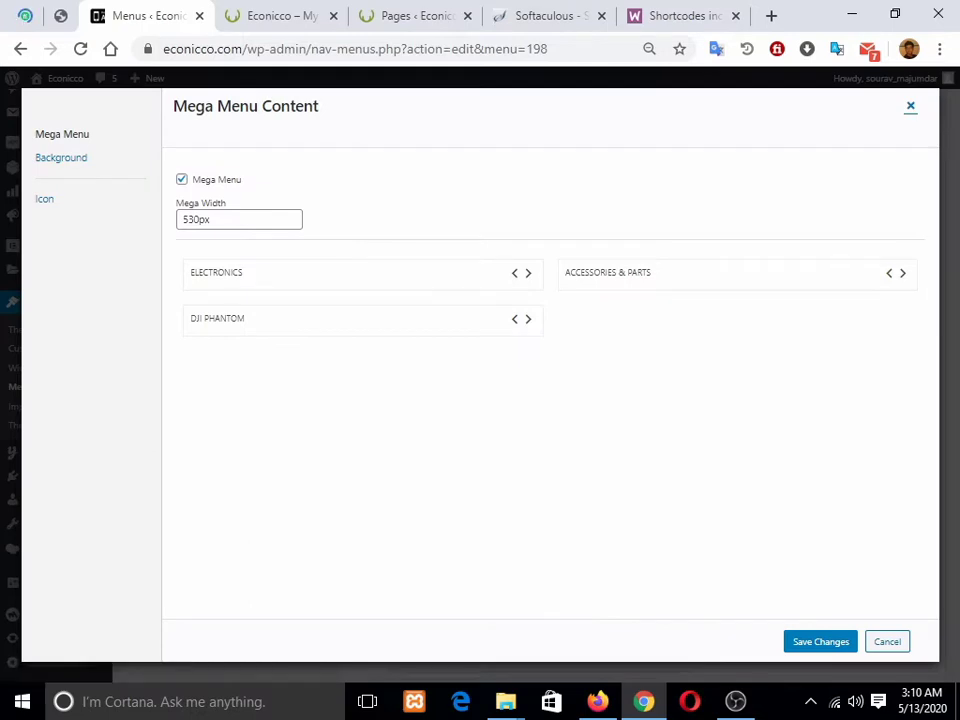
# Step: Narrow the mega menu columns, then restore them to half width, checking the storefront
pyautogui.click(281, 16)
pyautogui.moveTo(121, 173)
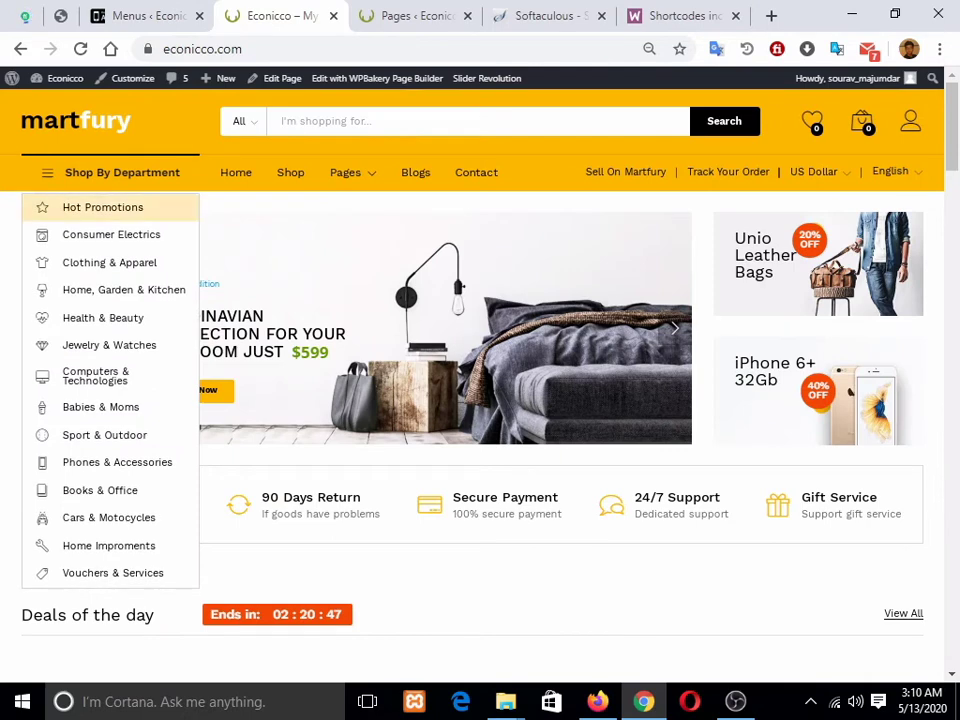
pyautogui.moveTo(110, 234)
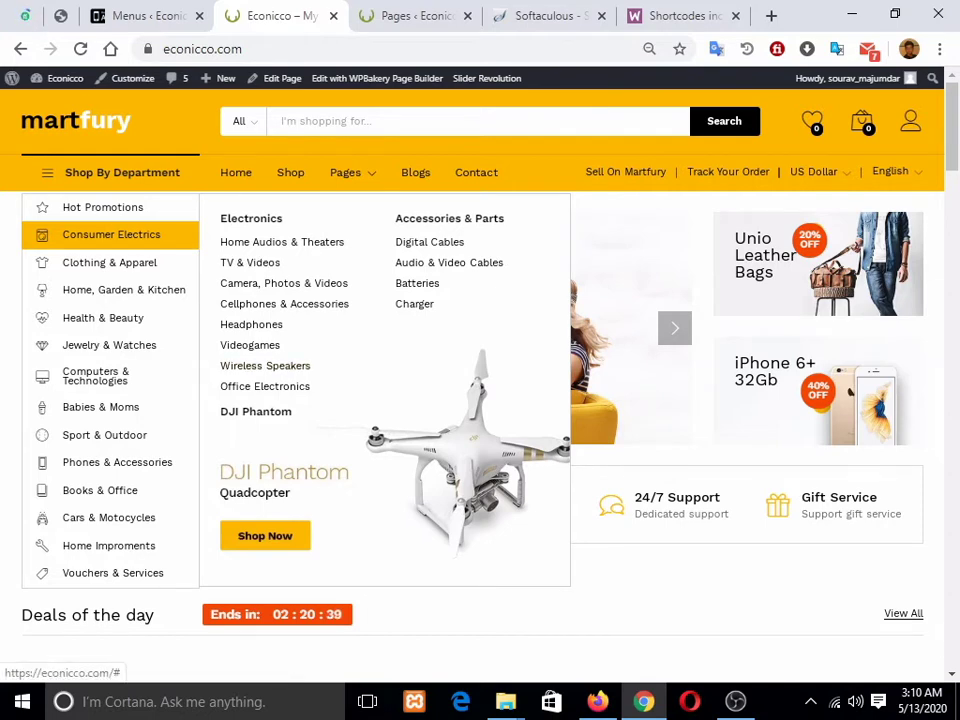
pyautogui.click(148, 16)
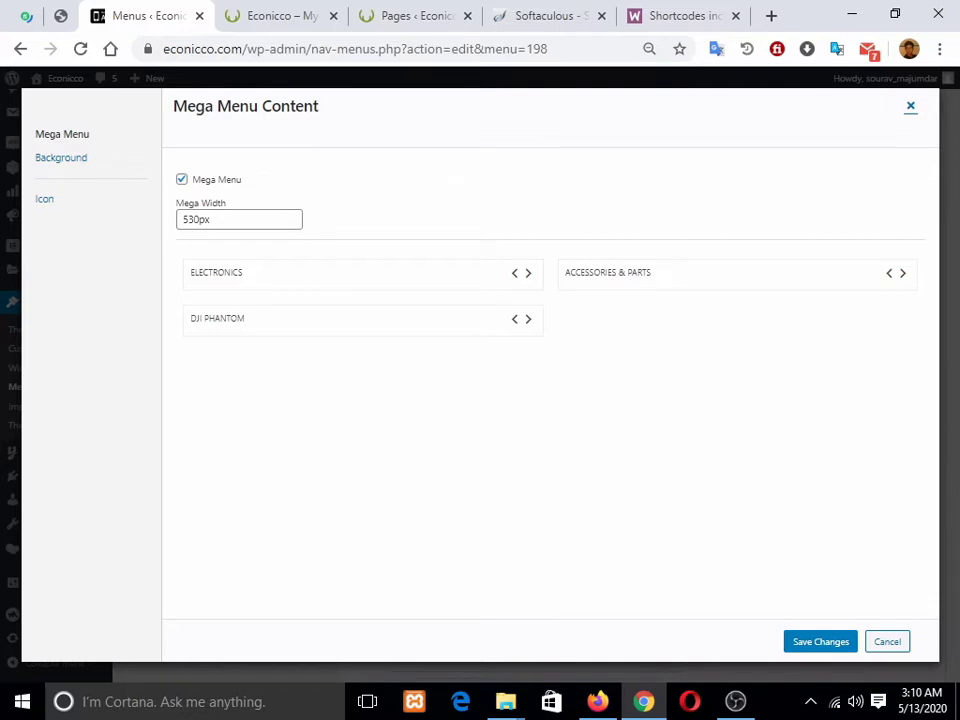
pyautogui.click(515, 319)
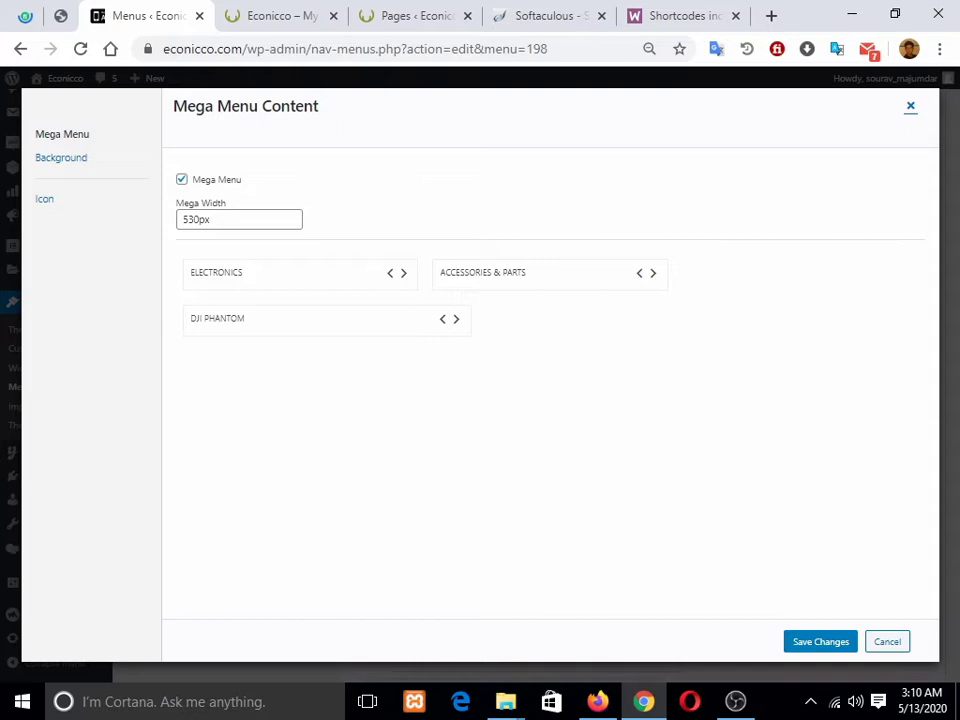
pyautogui.click(653, 273)
pyautogui.click(404, 273)
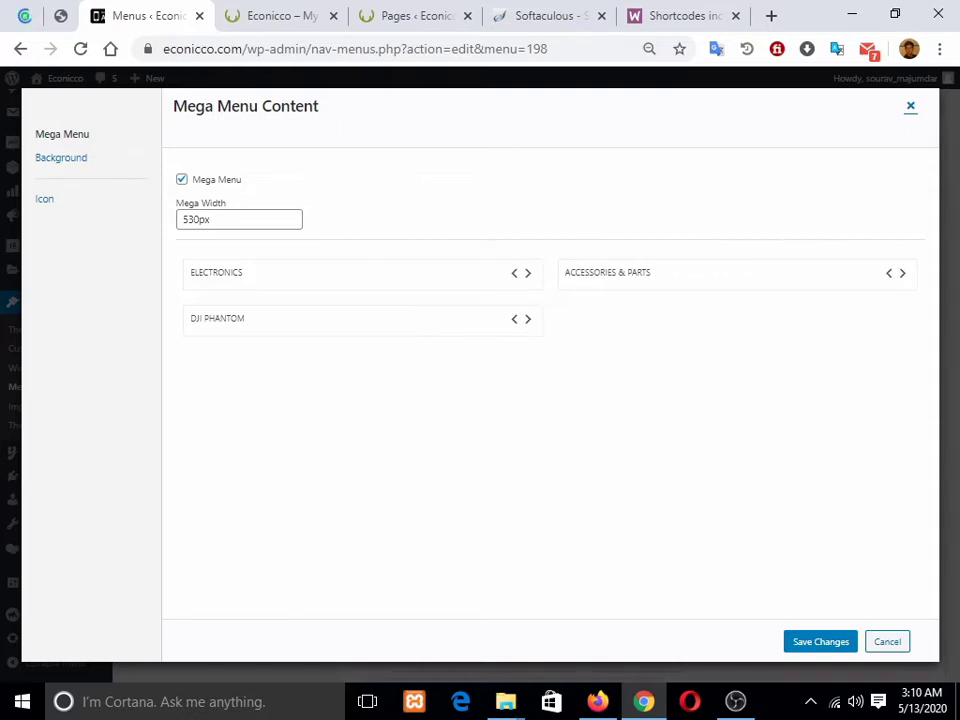
pyautogui.click(275, 15)
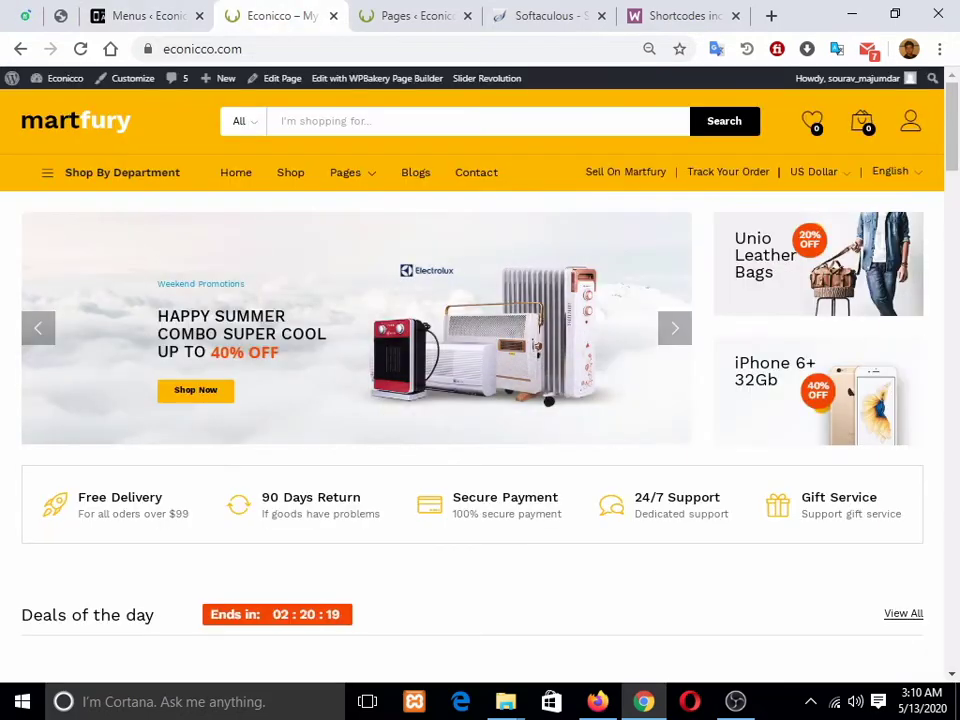
pyautogui.moveTo(111, 234)
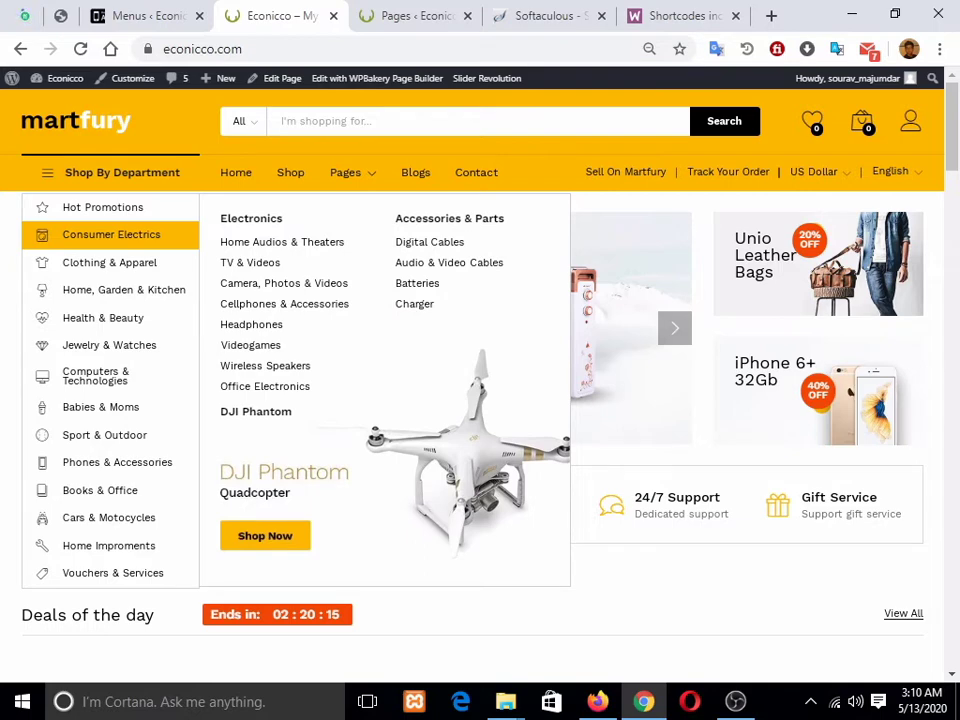
pyautogui.click(148, 16)
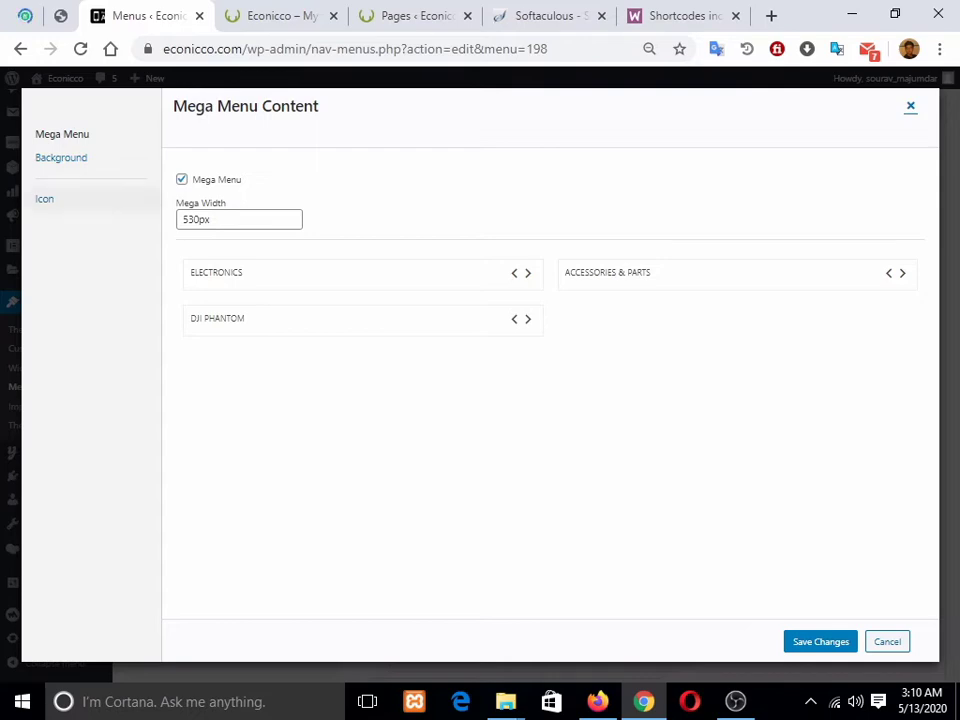
# Step: Show the mega menu Background settings and compare them with the live store
pyautogui.click(61, 157)
pyautogui.click(280, 16)
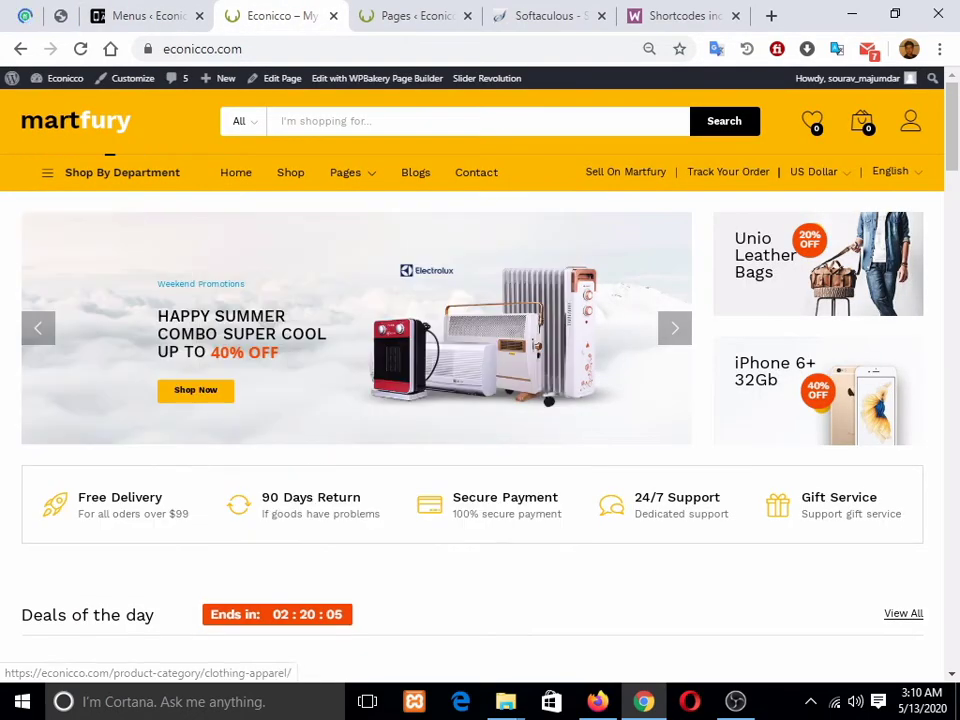
pyautogui.moveTo(121, 173)
pyautogui.moveTo(111, 235)
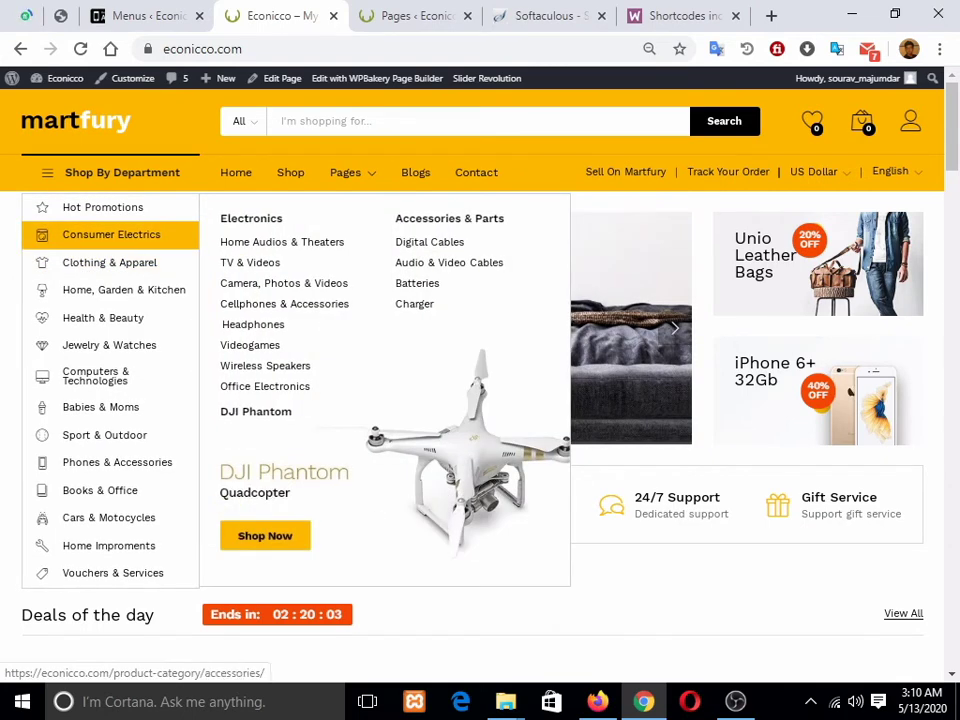
pyautogui.click(140, 16)
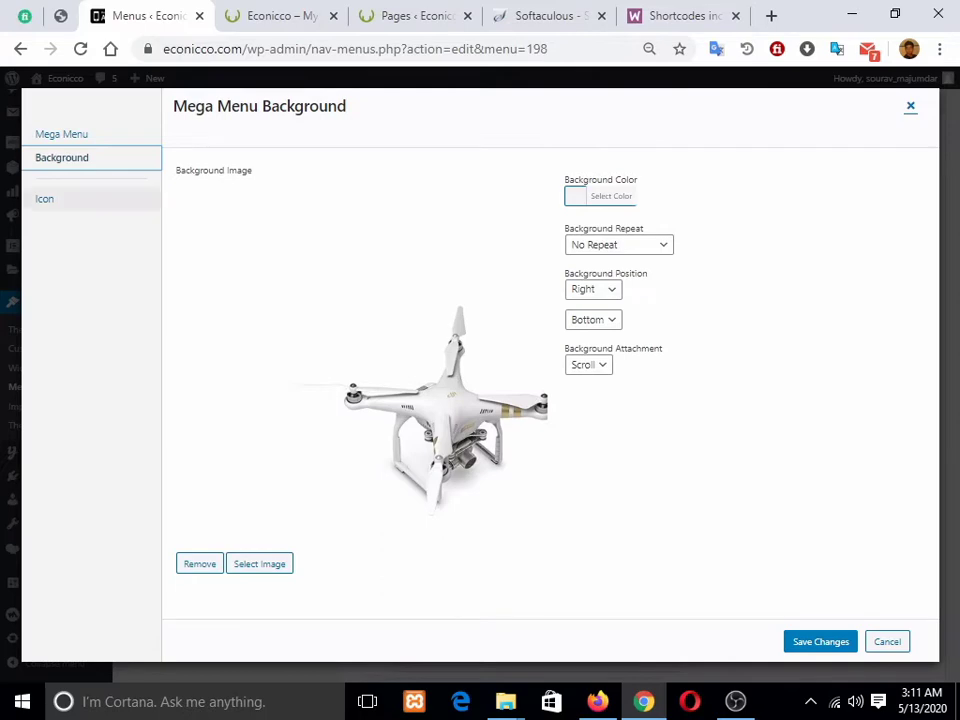
# Step: Browse the mega menu Icon grid, then close the dialog without choosing an icon
pyautogui.click(45, 199)
pyautogui.click(280, 16)
pyautogui.moveTo(122, 173)
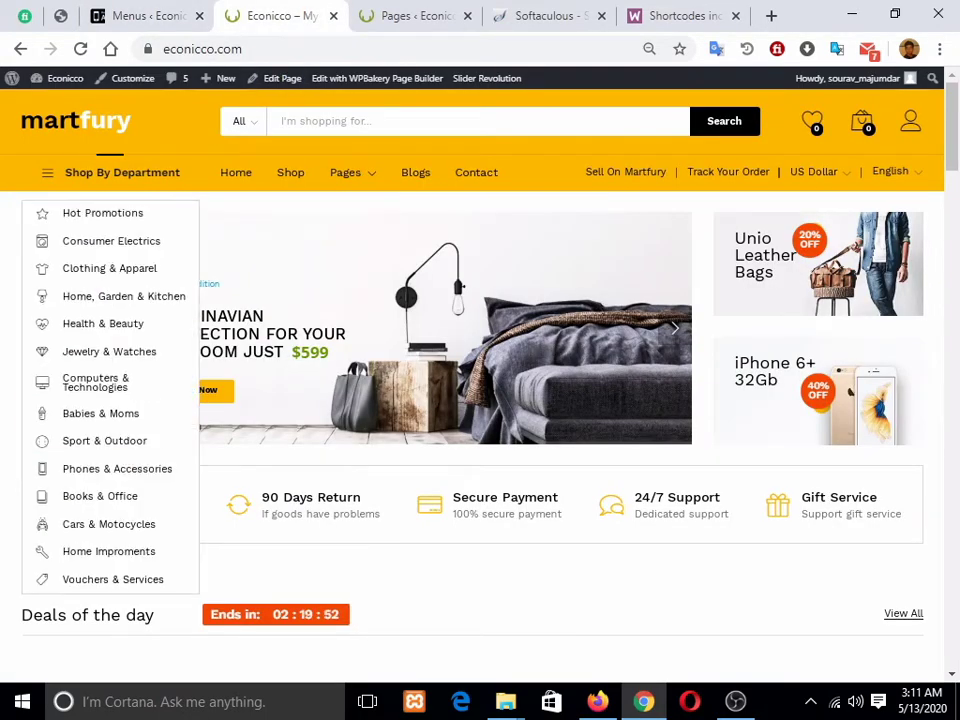
pyautogui.moveTo(100, 234)
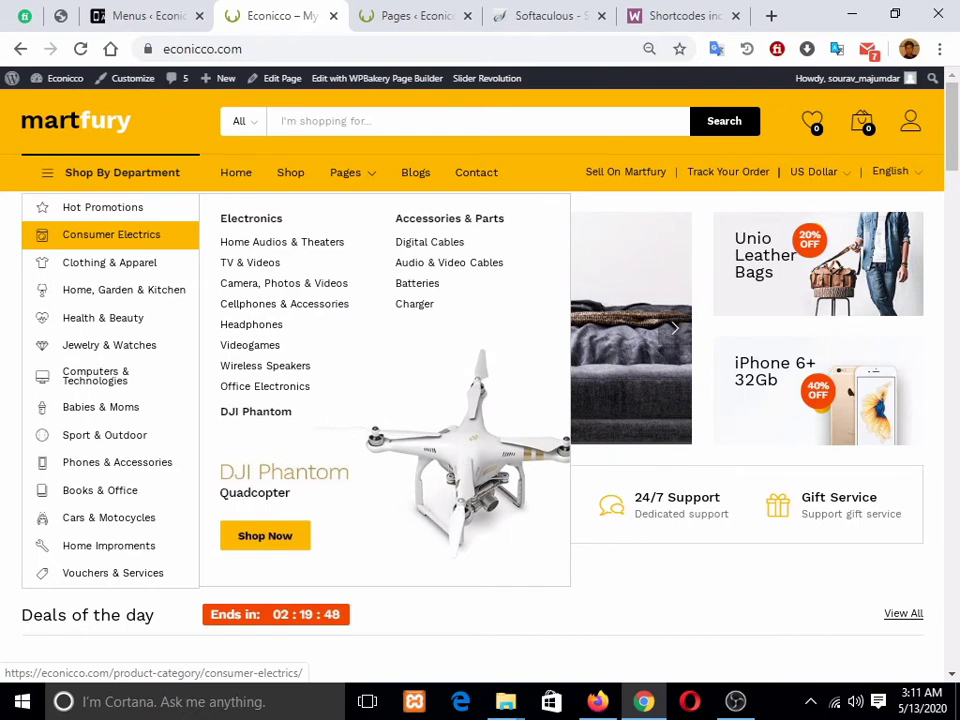
pyautogui.click(148, 16)
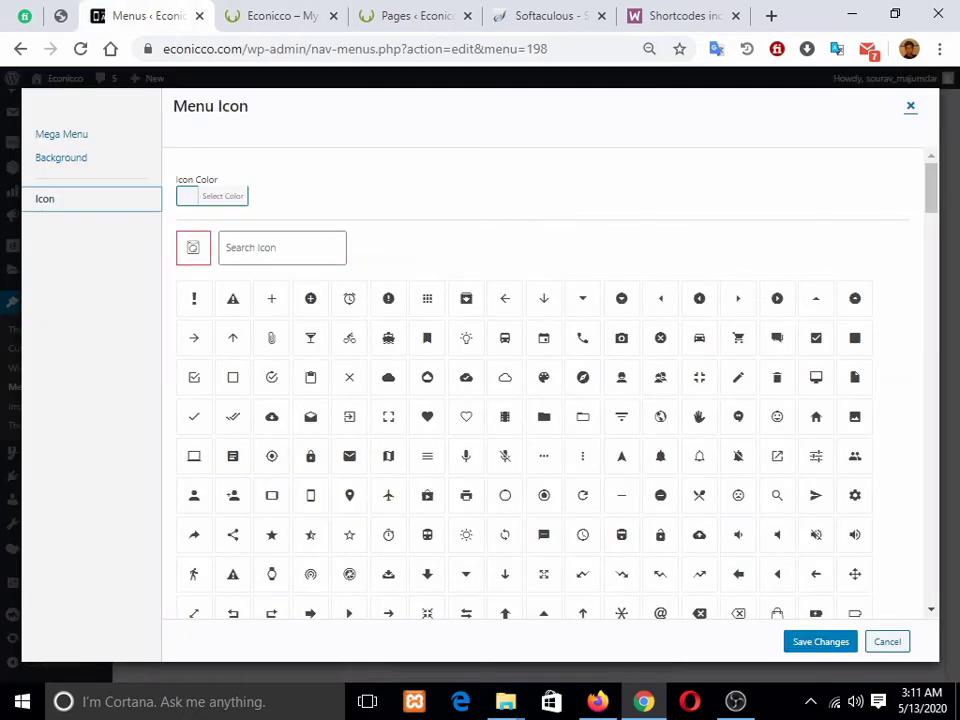
pyautogui.scroll(-10, 540, 400)
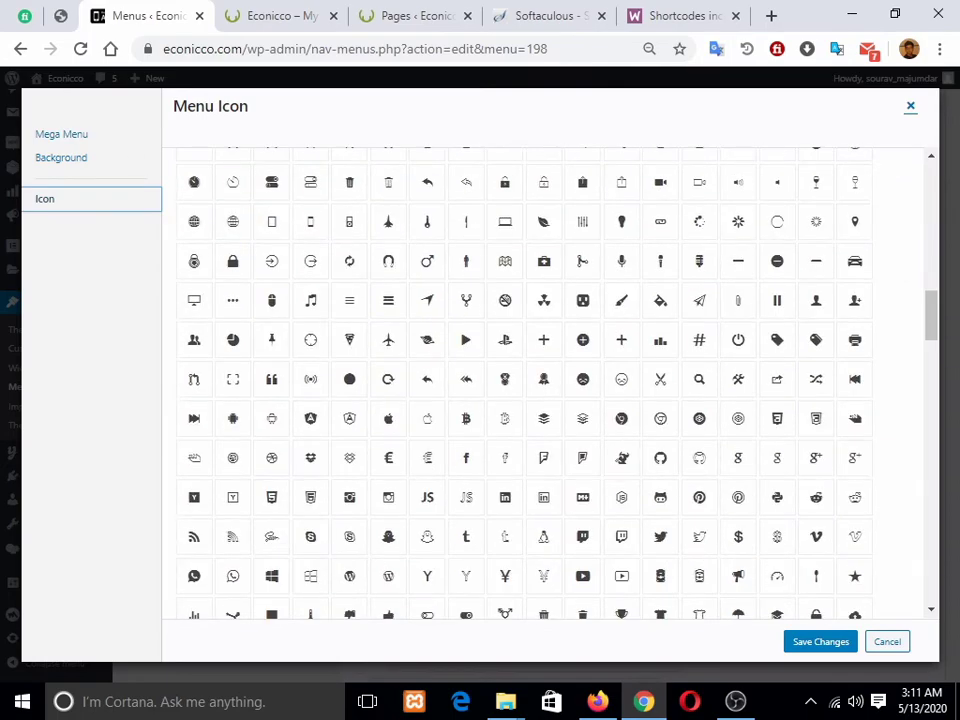
pyautogui.scroll(4, 540, 380)
pyautogui.scroll(-10, 540, 380)
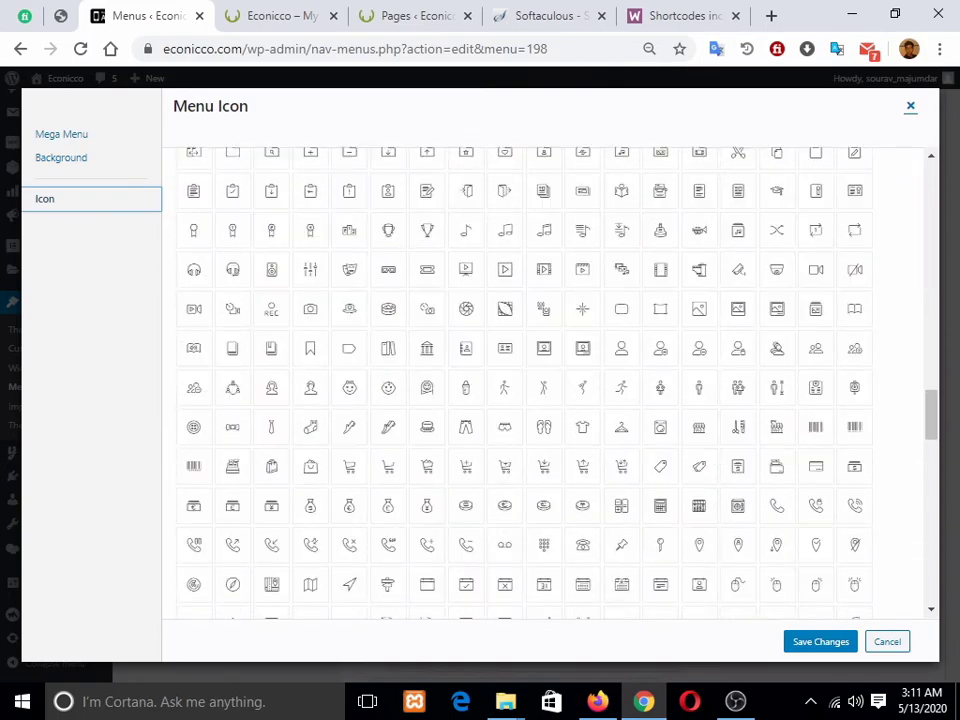
pyautogui.scroll(-10, 540, 380)
pyautogui.scroll(15, 540, 380)
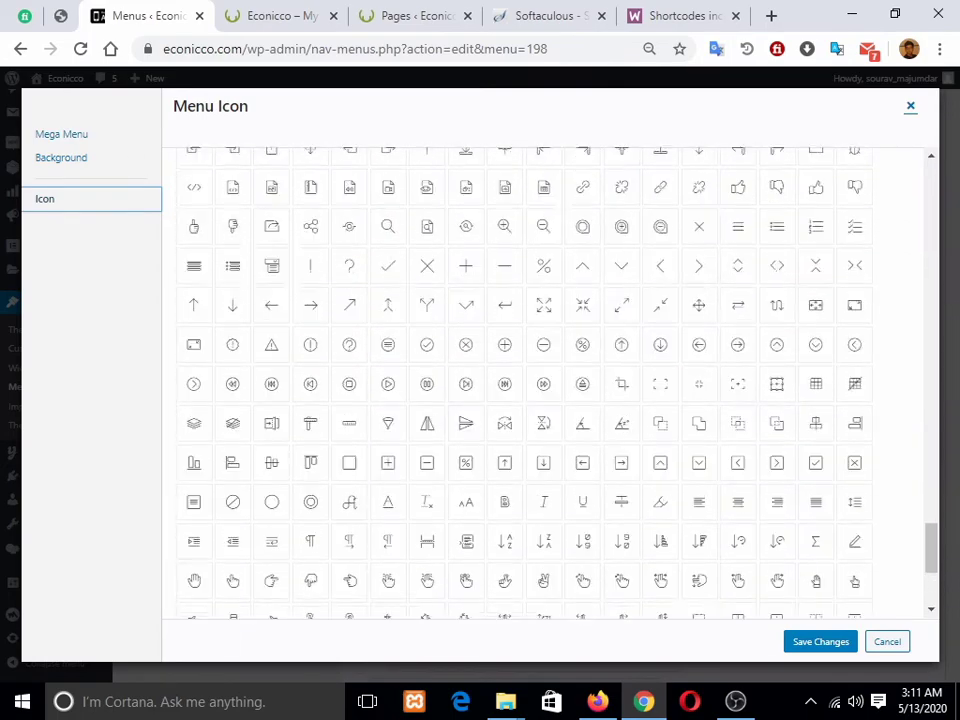
pyautogui.scroll(3, 540, 380)
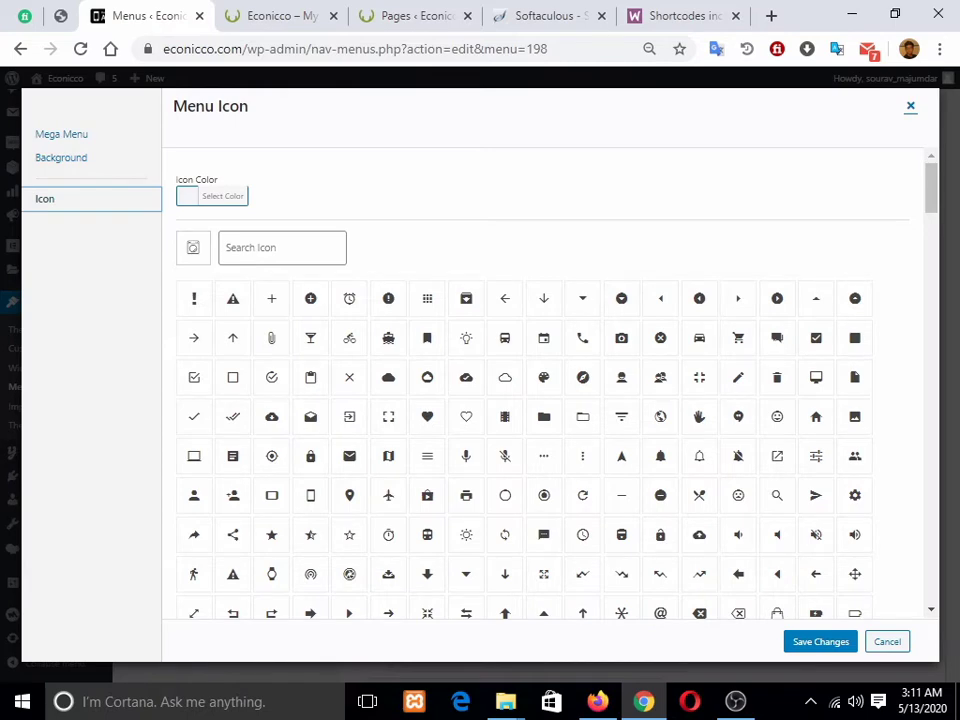
pyautogui.click(910, 106)
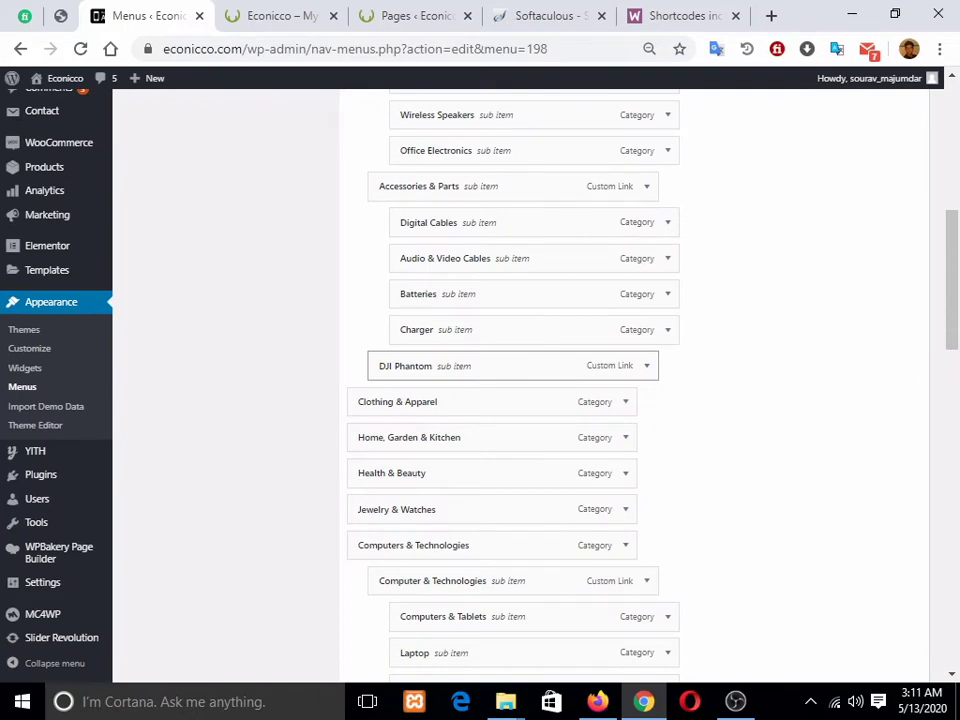
# Step: Expand and collapse the Clothing & Apparel item's settings, then collapse the Pages list
pyautogui.click(626, 402)
pyautogui.scroll(-1, 626, 402)
pyautogui.click(626, 308)
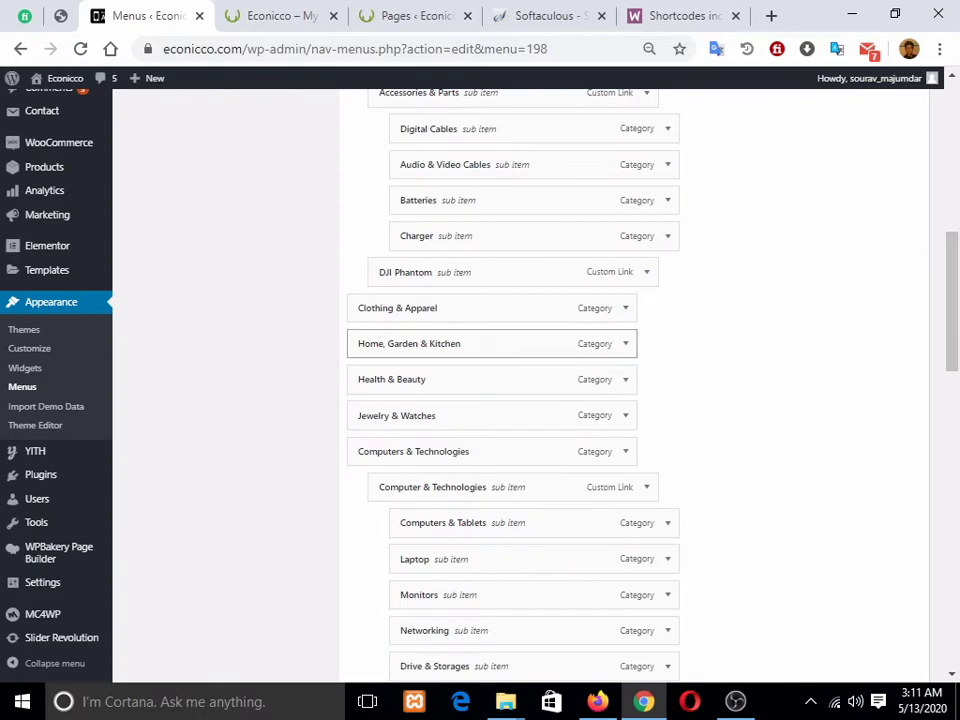
pyautogui.scroll(-20, 500, 400)
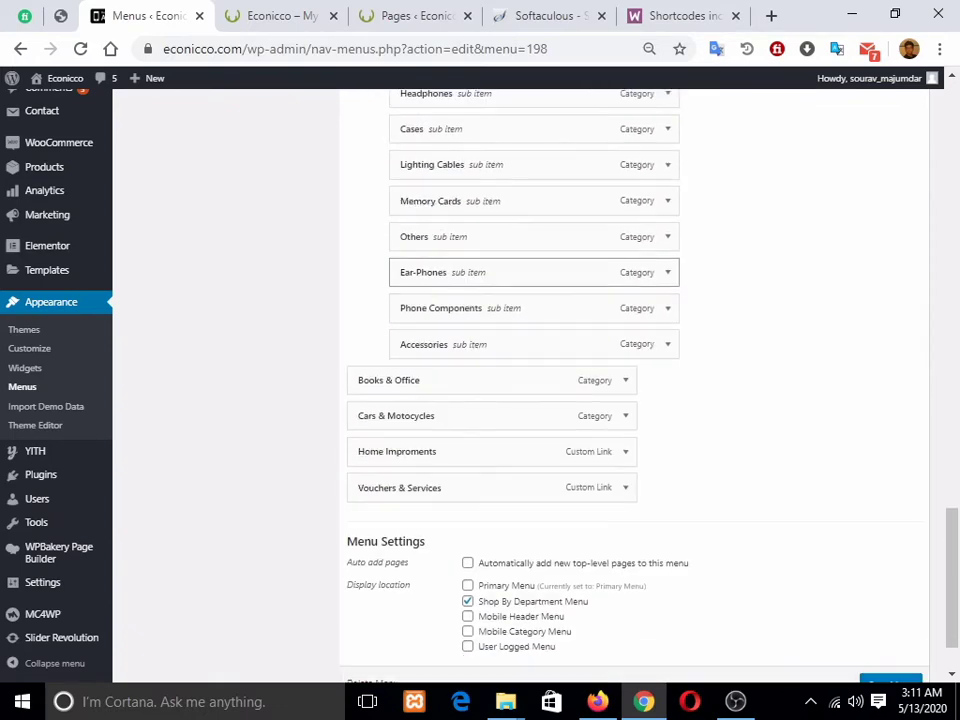
pyautogui.scroll(20, 500, 400)
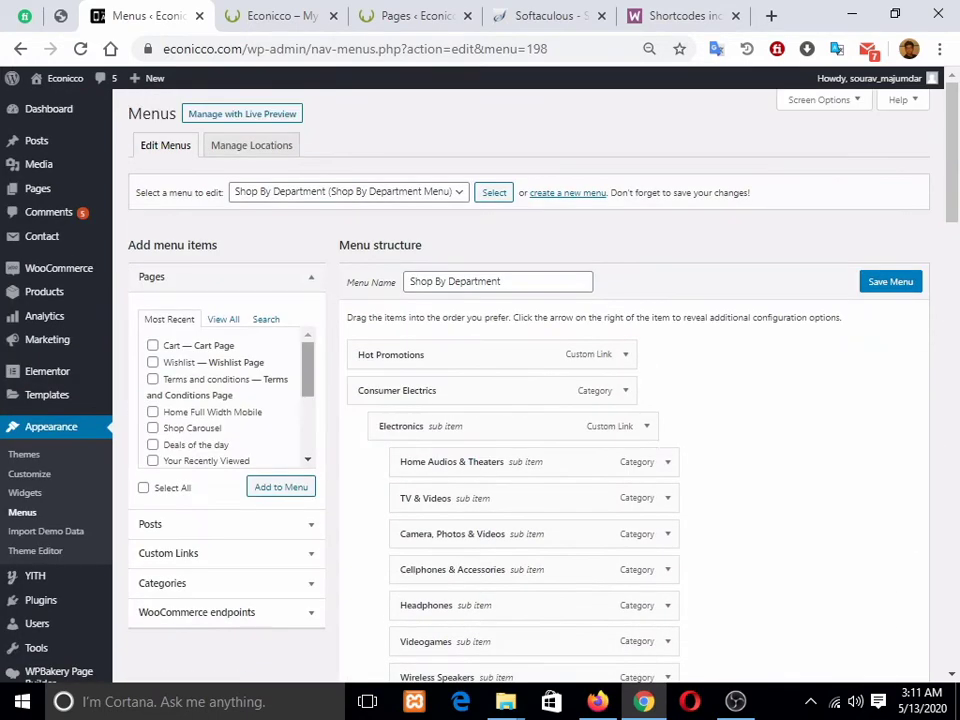
pyautogui.scroll(-5, 225, 395)
pyautogui.click(311, 278)
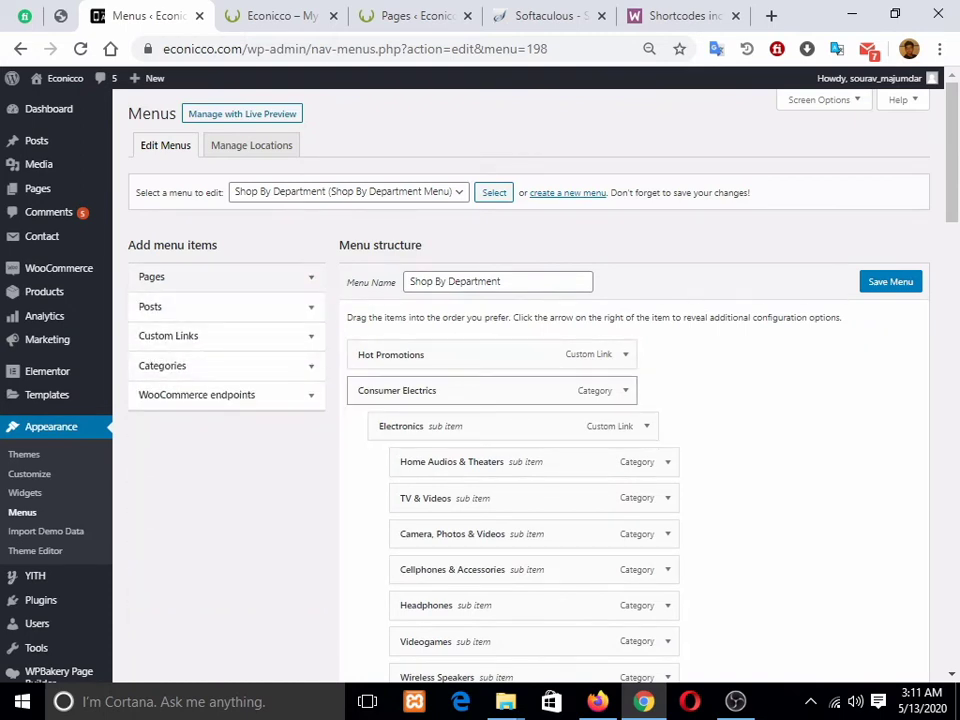
# Step: Expand the Categories list and compare it with the storefront's search category list
pyautogui.click(220, 366)
pyautogui.scroll(-5, 220, 366)
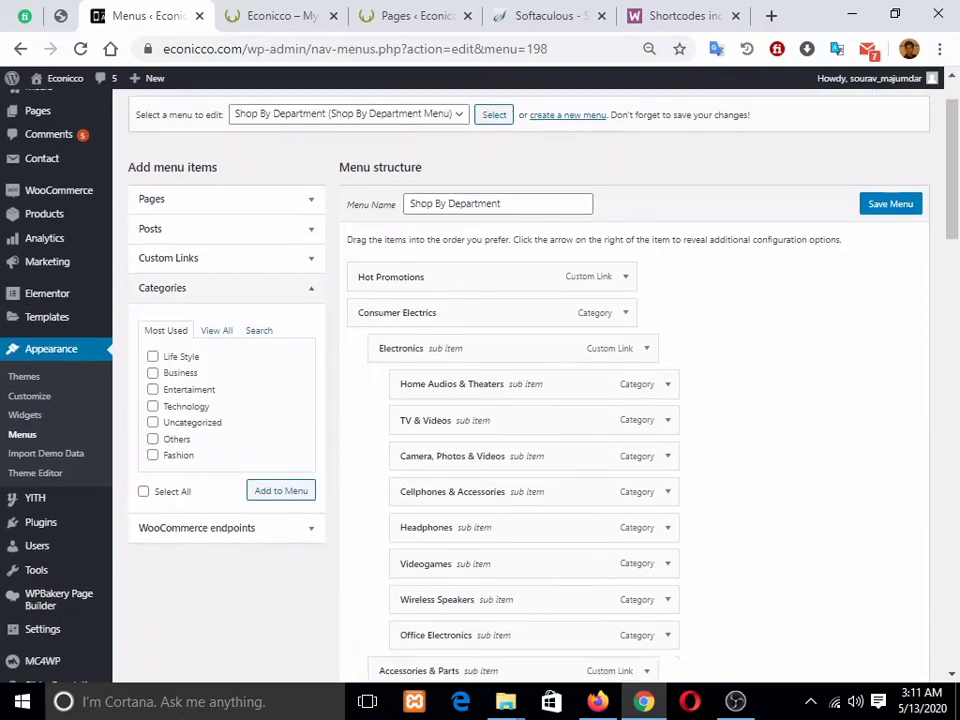
pyautogui.scroll(5, 520, 400)
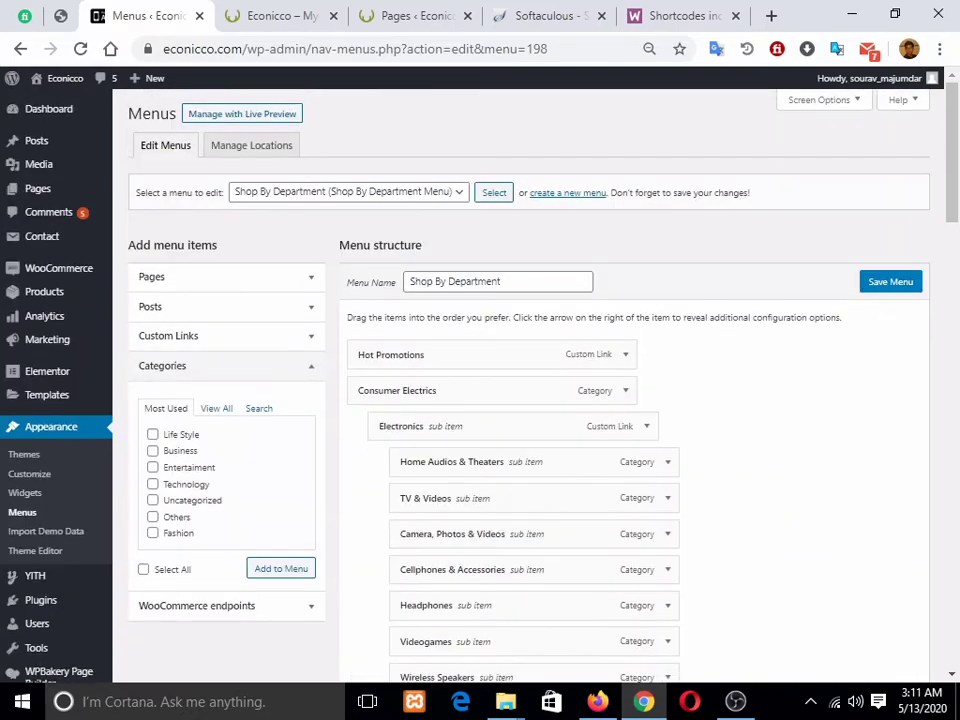
pyautogui.scroll(-3, 520, 400)
pyautogui.scroll(3, 520, 400)
pyautogui.hotkey('ctrl', 'Tab')
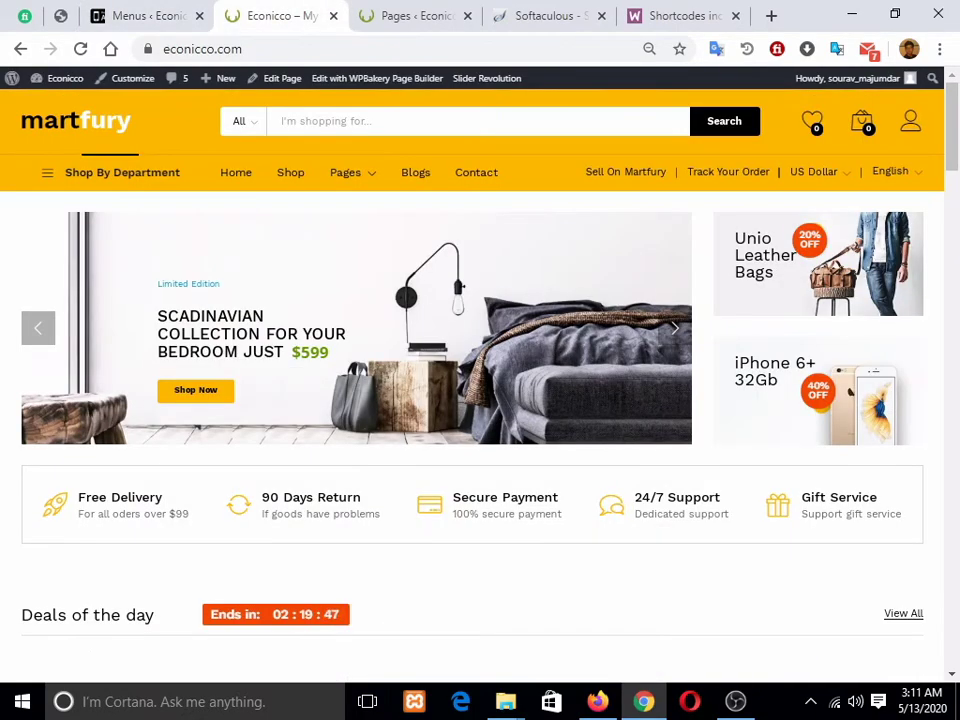
pyautogui.click(245, 121)
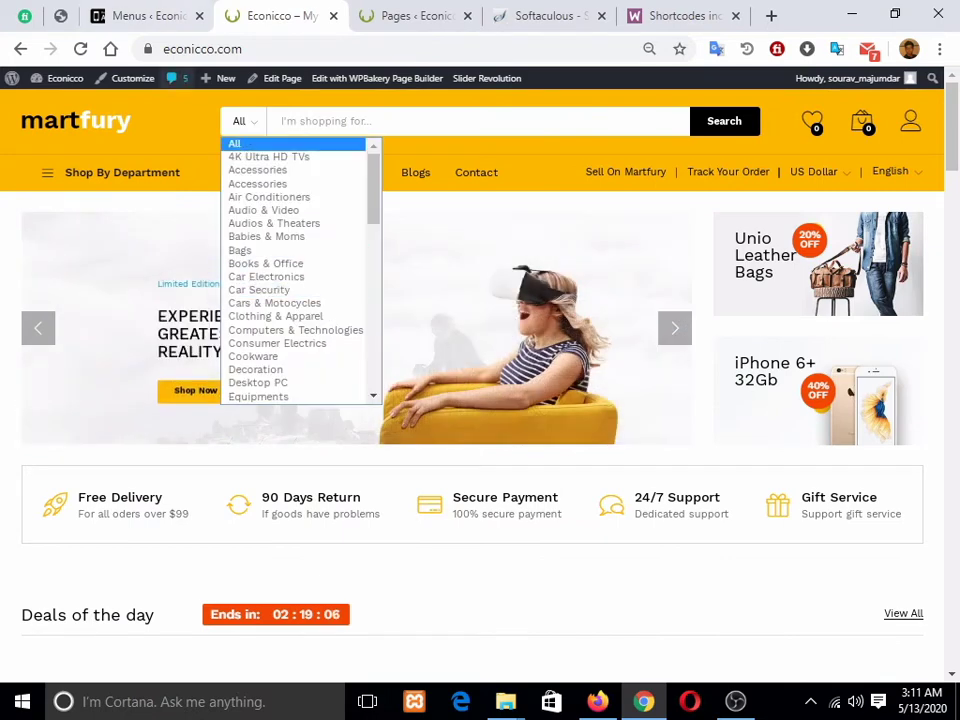
pyautogui.click(145, 16)
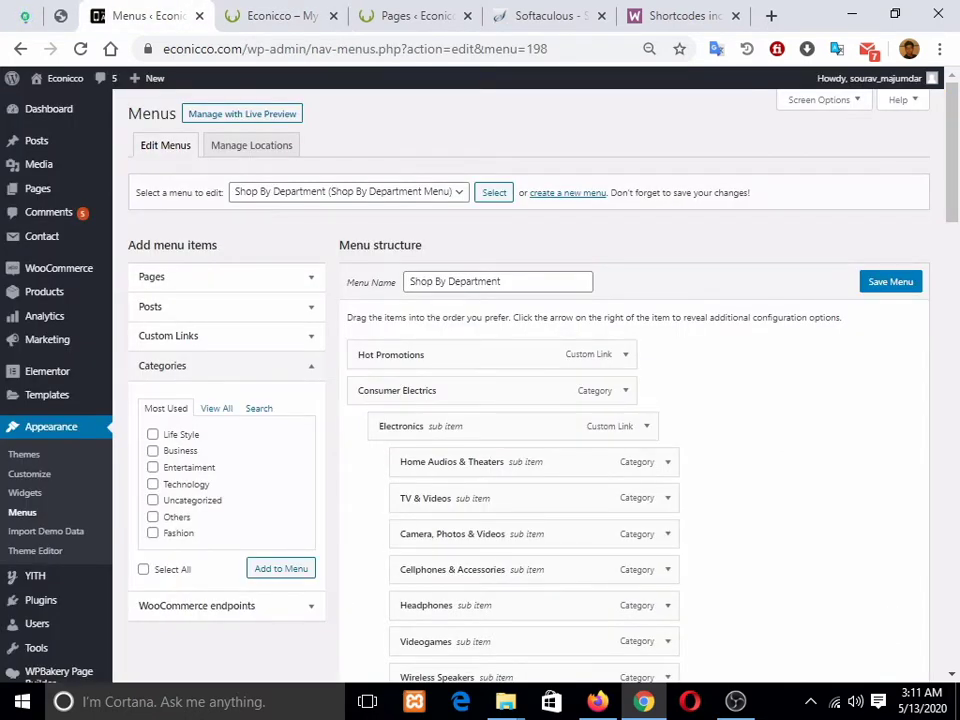
# Step: Tick Life Style, Business, Entertaiment, Technology, Uncategorized, Others and Fashion, then start a new menu
pyautogui.click(153, 435)
pyautogui.click(153, 451)
pyautogui.click(153, 467)
pyautogui.click(153, 484)
pyautogui.click(153, 500)
pyautogui.click(153, 517)
pyautogui.click(153, 533)
pyautogui.scroll(-2, 520, 385)
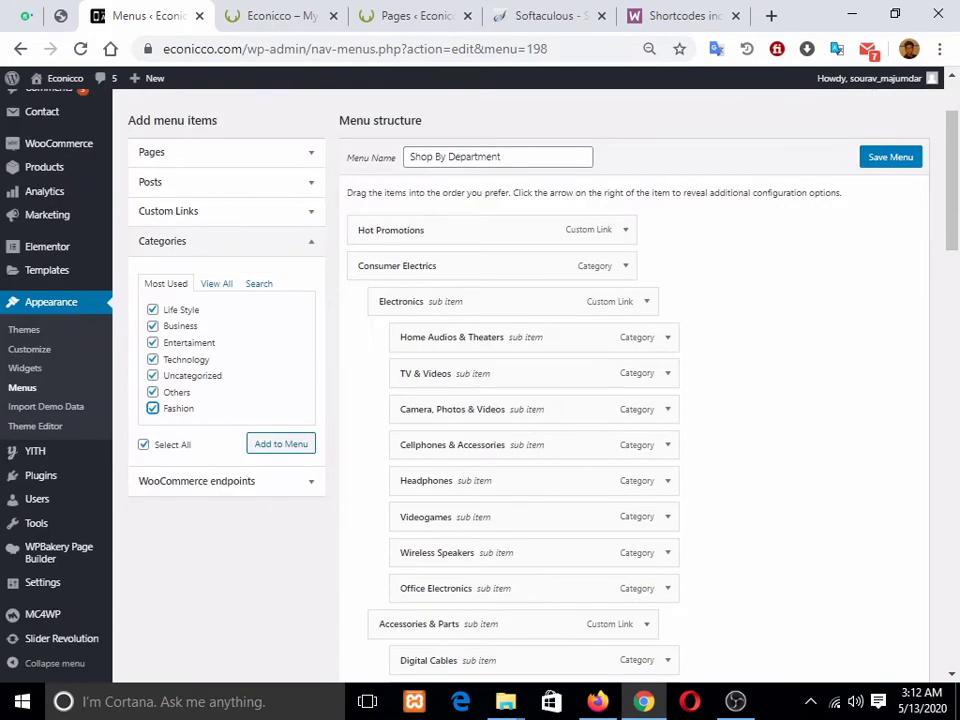
pyautogui.scroll(2, 520, 385)
pyautogui.click(568, 193)
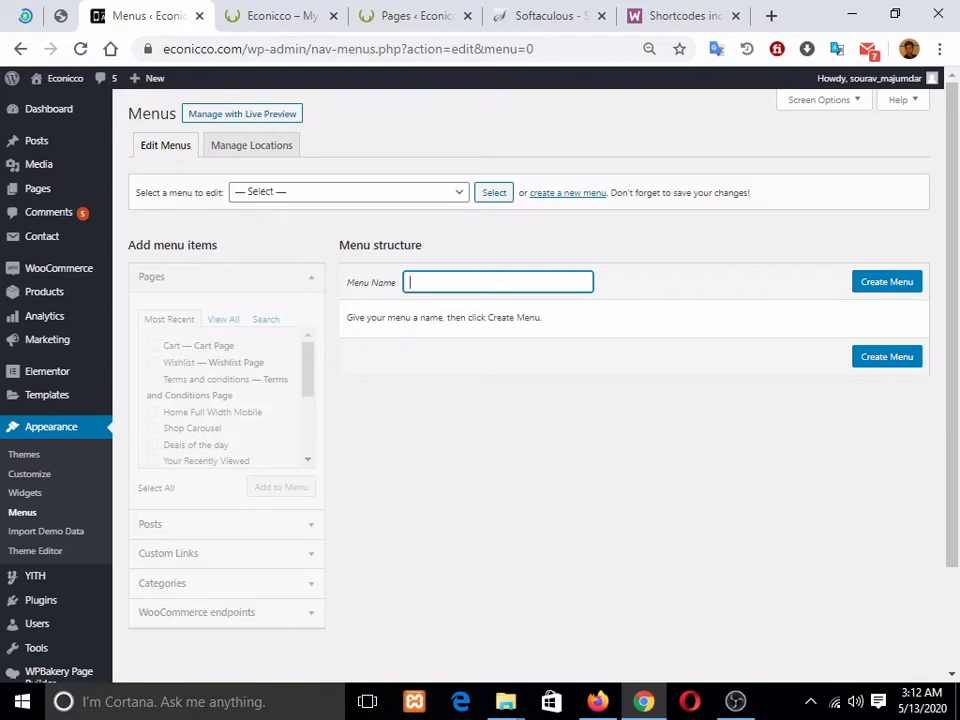
# Step: Enter 'category' as the new menu's name and submit it with Enter
pyautogui.write('category')
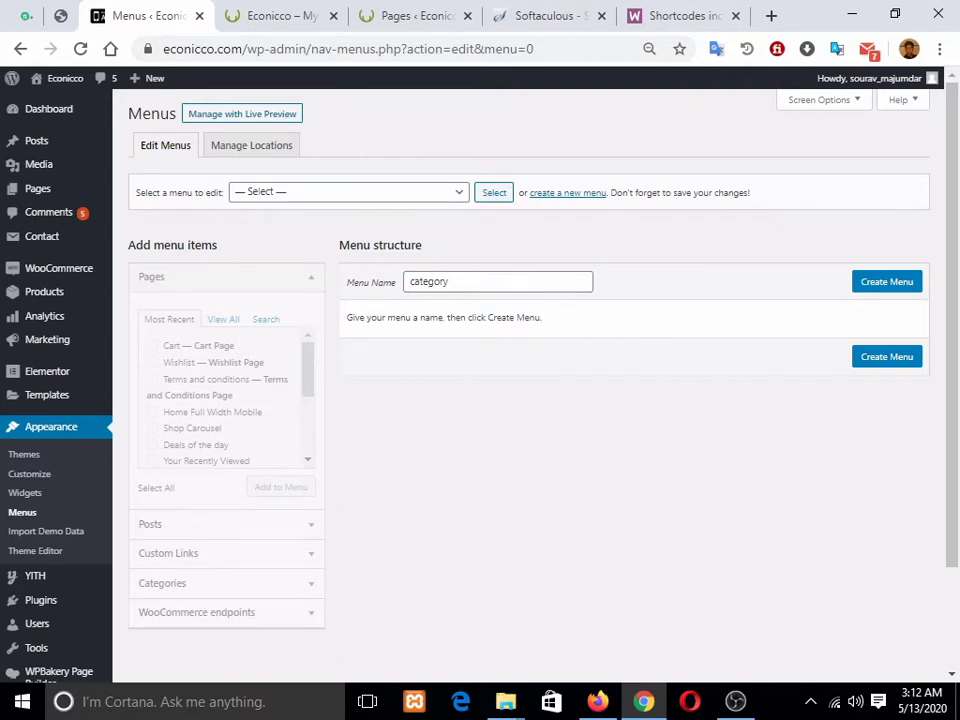
pyautogui.click(450, 282)
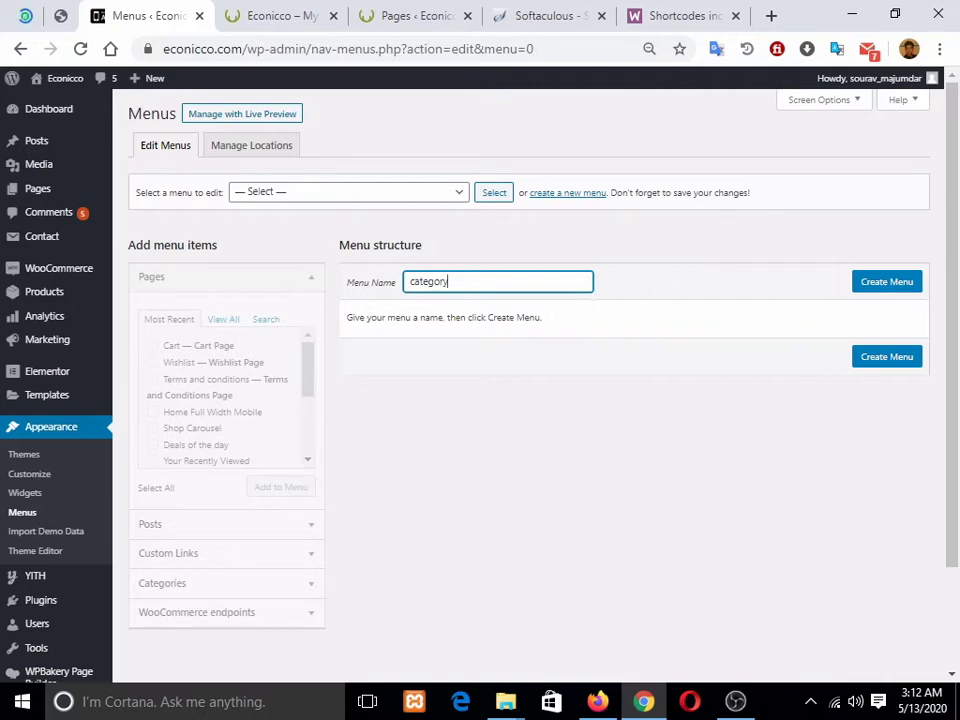
pyautogui.press('Tab')
pyautogui.press('Return')
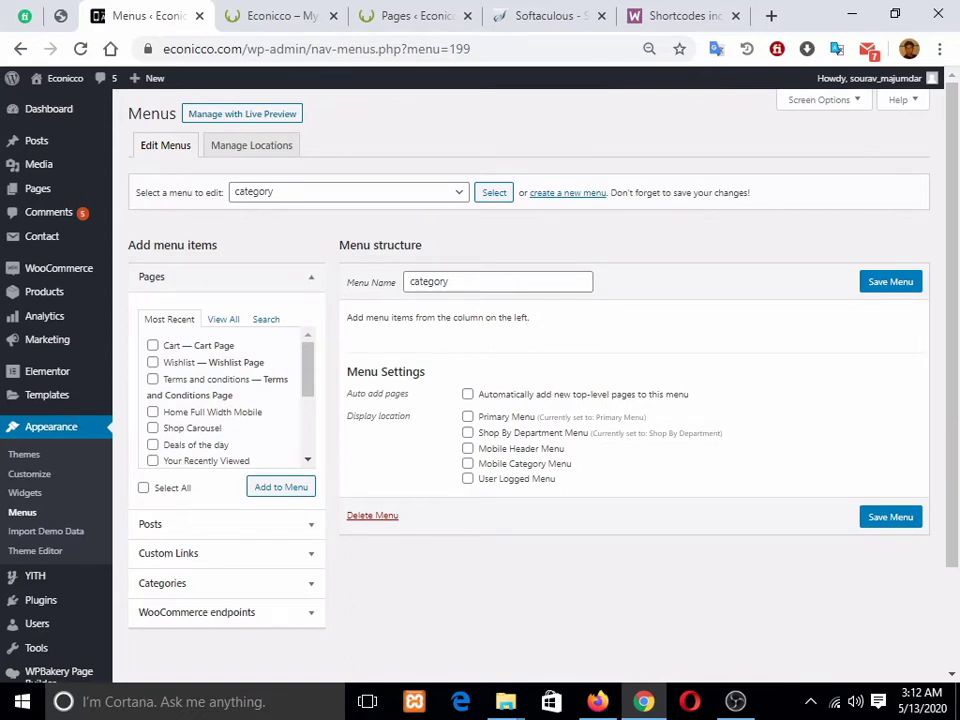
# Step: Add all seven blog categories to the category menu using Select All
pyautogui.click(226, 583)
pyautogui.scroll(-1, 226, 583)
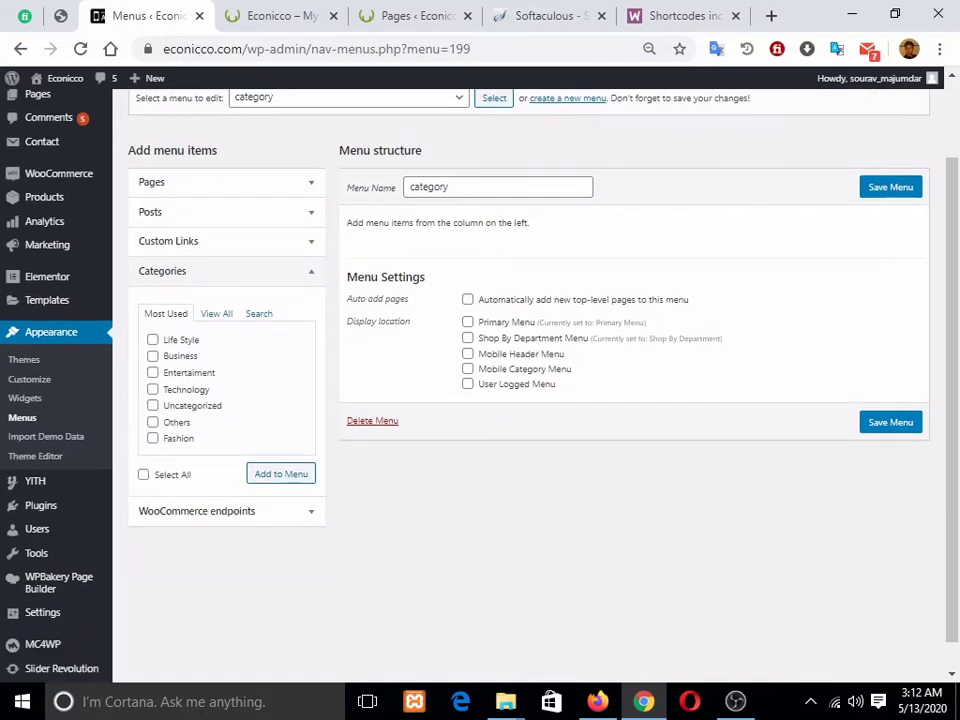
pyautogui.scroll(-1, 528, 385)
pyautogui.click(216, 282)
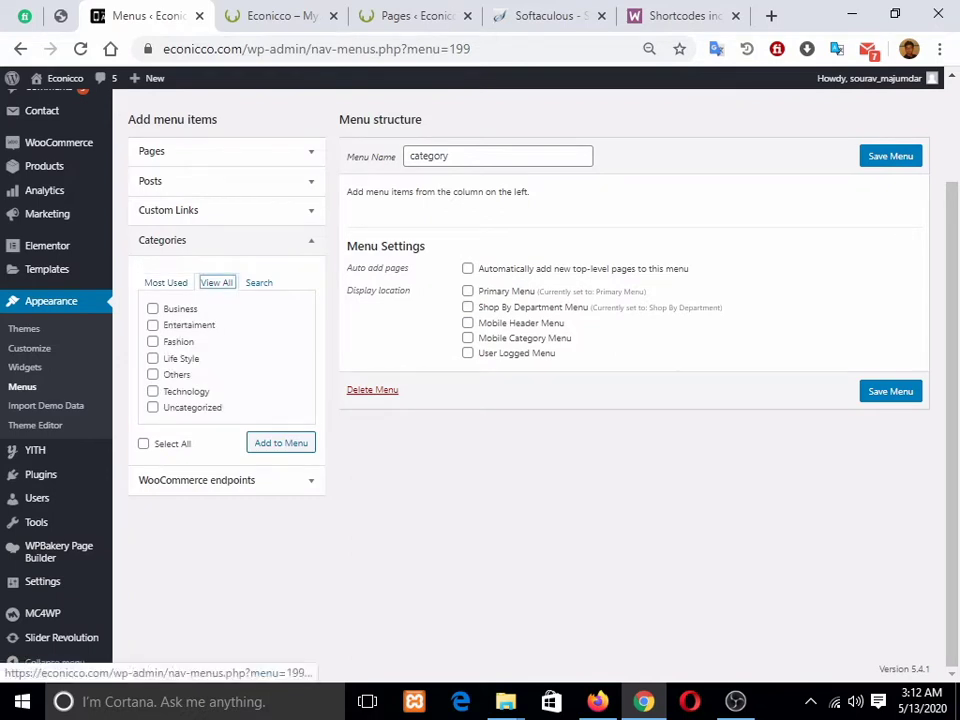
pyautogui.click(166, 282)
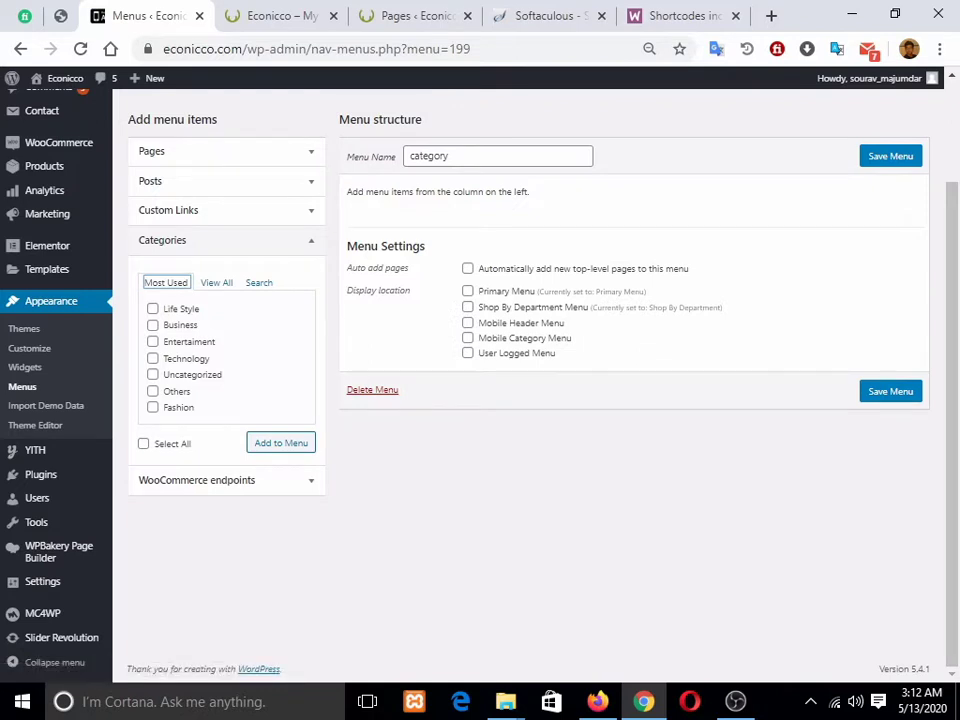
pyautogui.click(216, 282)
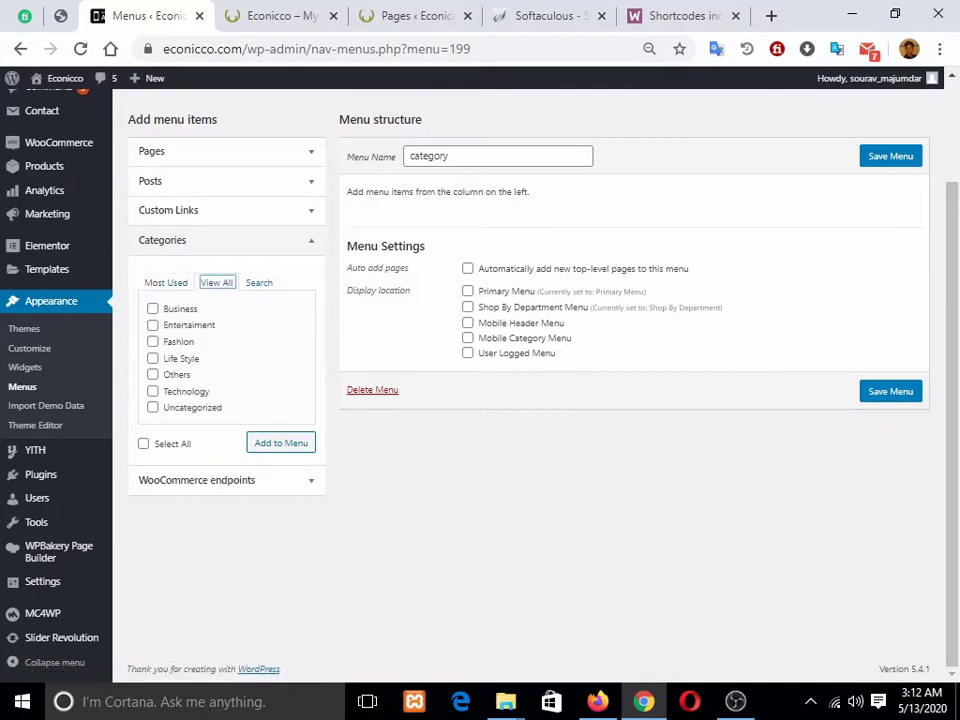
pyautogui.click(166, 282)
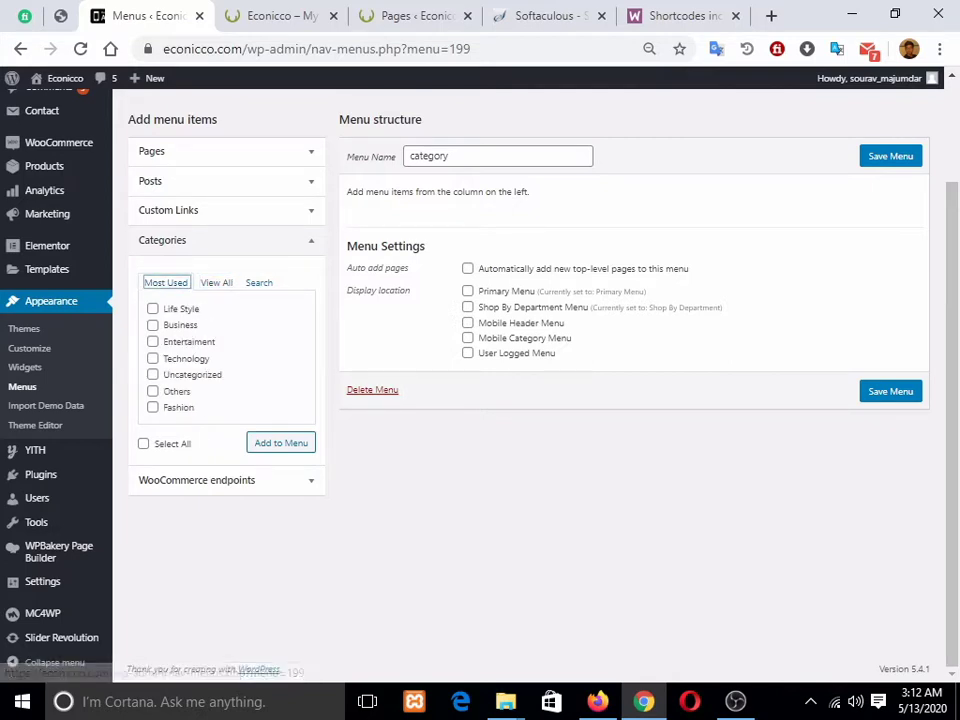
pyautogui.click(144, 444)
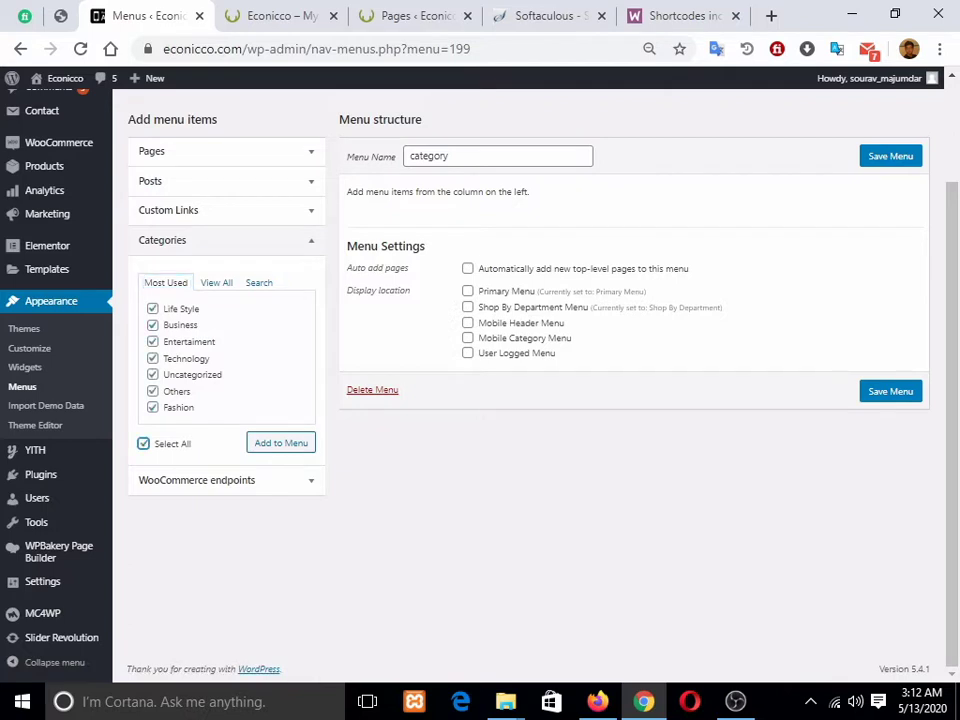
pyautogui.click(281, 443)
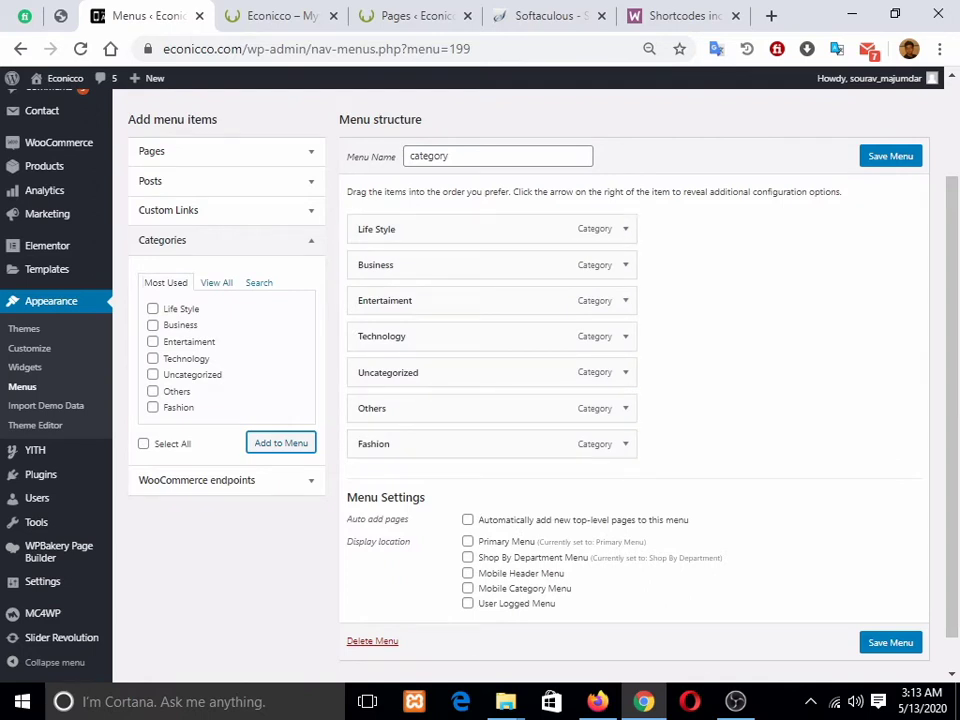
# Step: Assign the category menu to the Shop By Department Menu location and expand Life Style
pyautogui.click(216, 282)
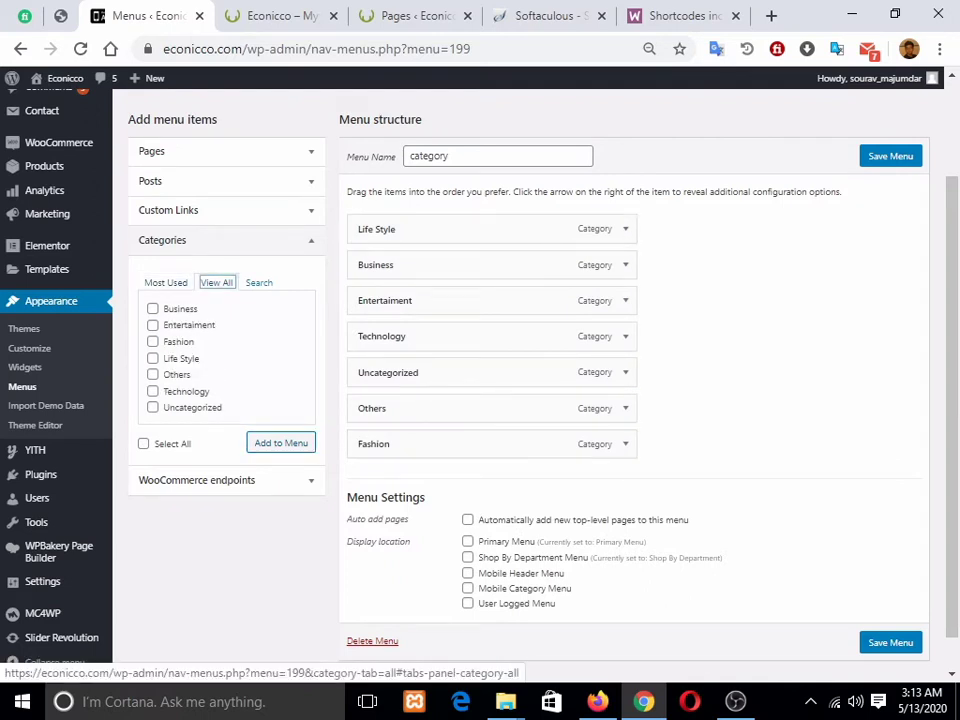
pyautogui.click(166, 283)
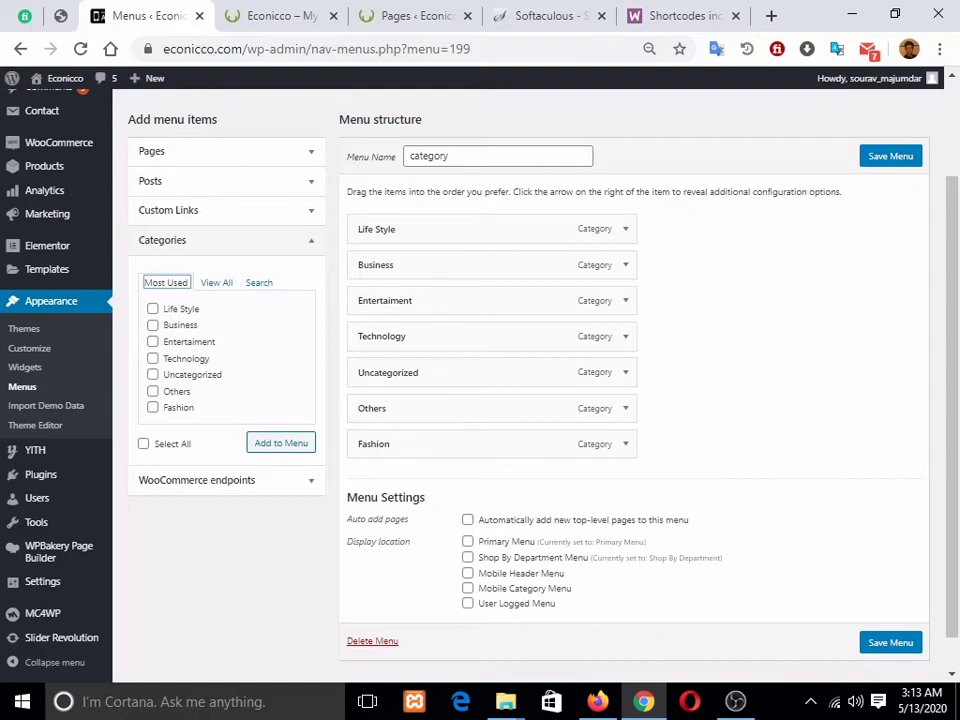
pyautogui.click(281, 16)
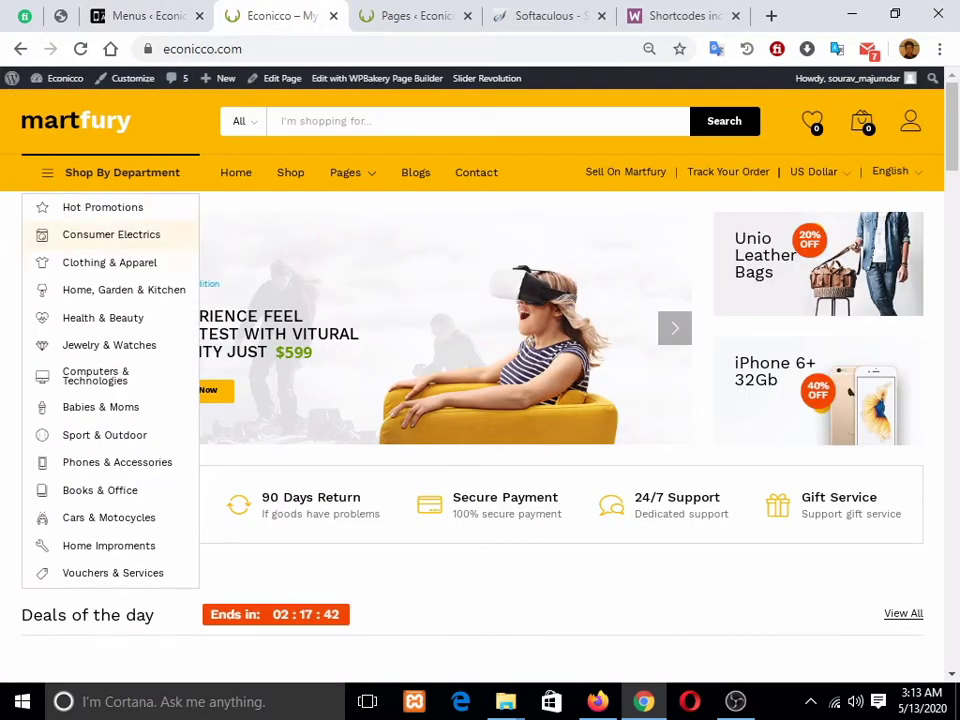
pyautogui.click(147, 16)
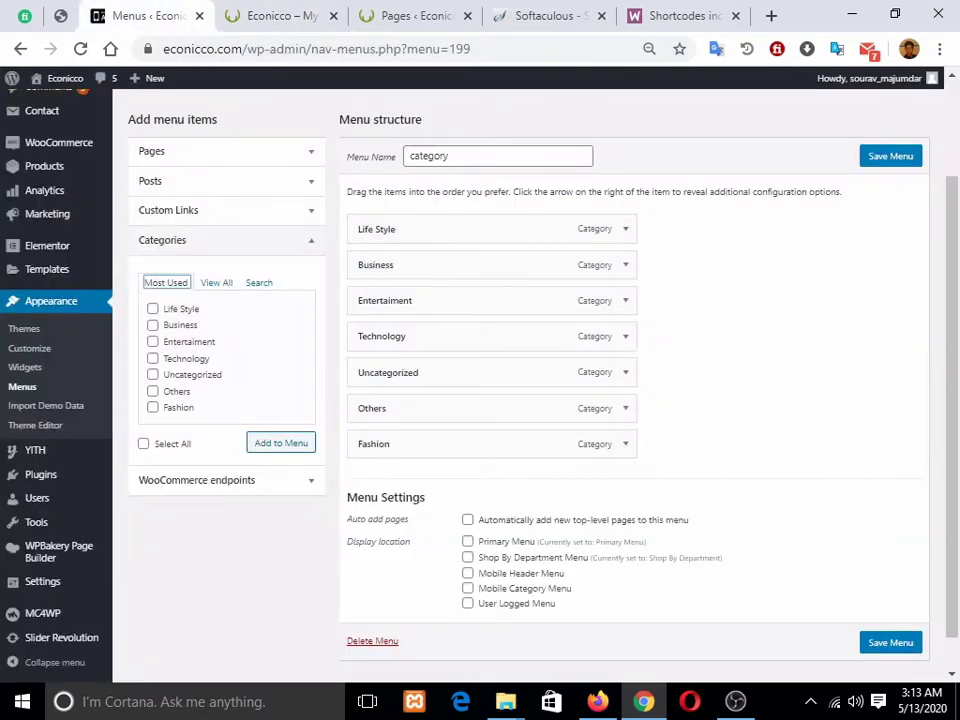
pyautogui.click(468, 557)
pyautogui.click(626, 229)
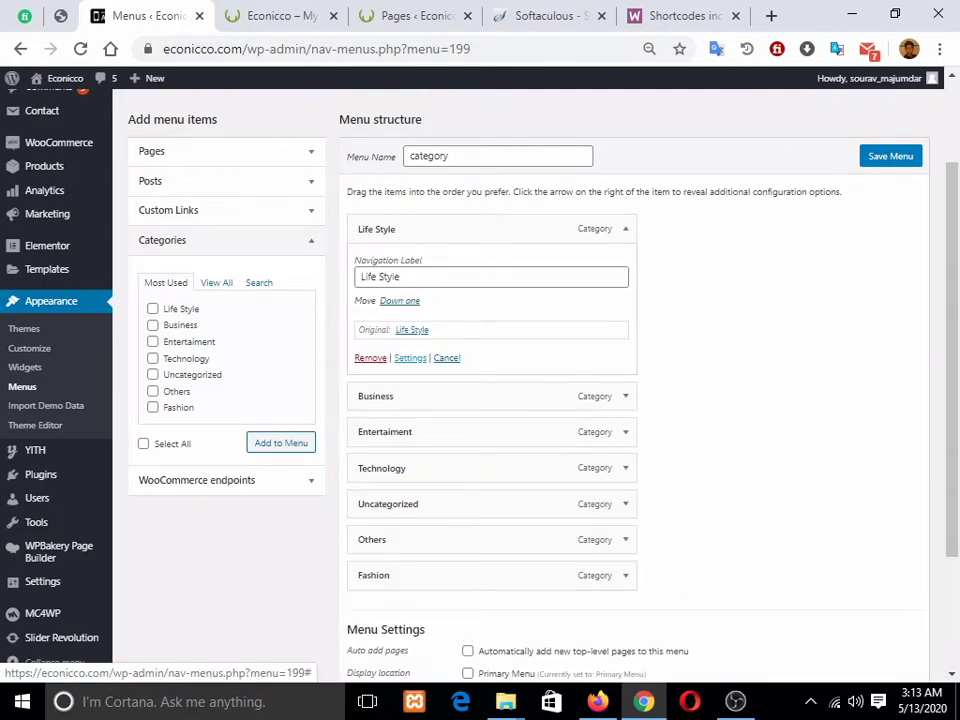
# Step: Close the Life Style item's mega menu settings and permanently delete the category menu
pyautogui.click(410, 357)
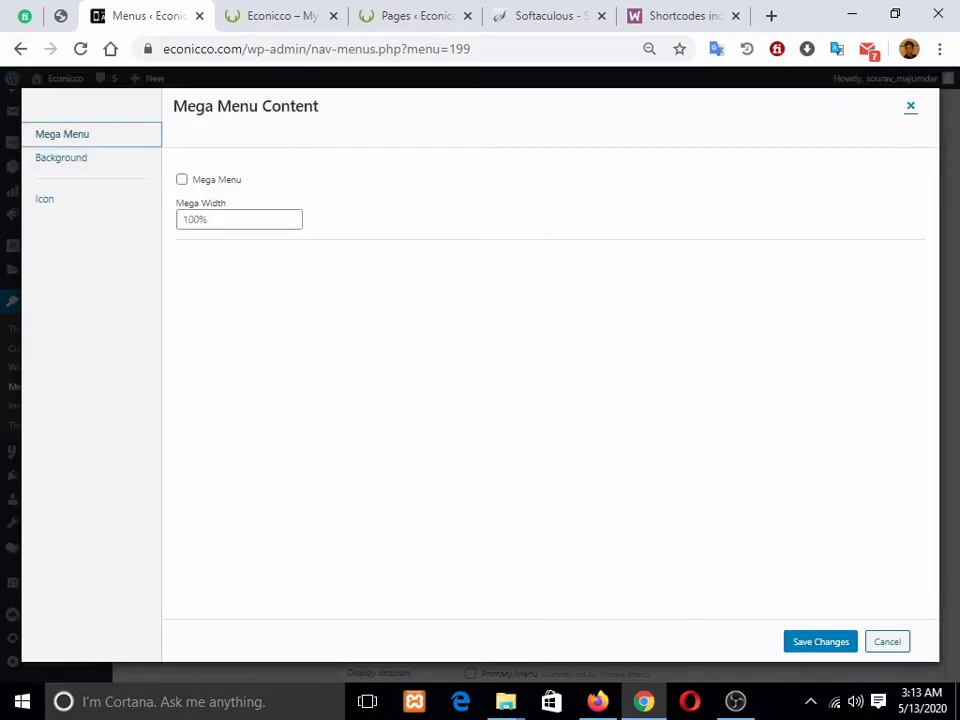
pyautogui.click(910, 106)
pyautogui.click(446, 357)
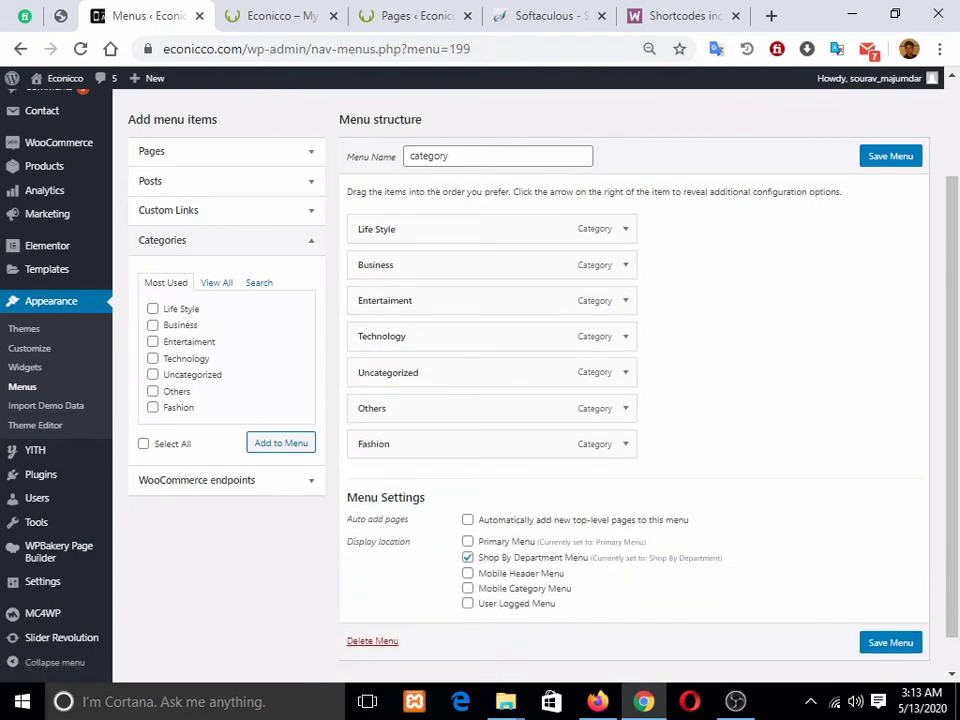
pyautogui.click(372, 641)
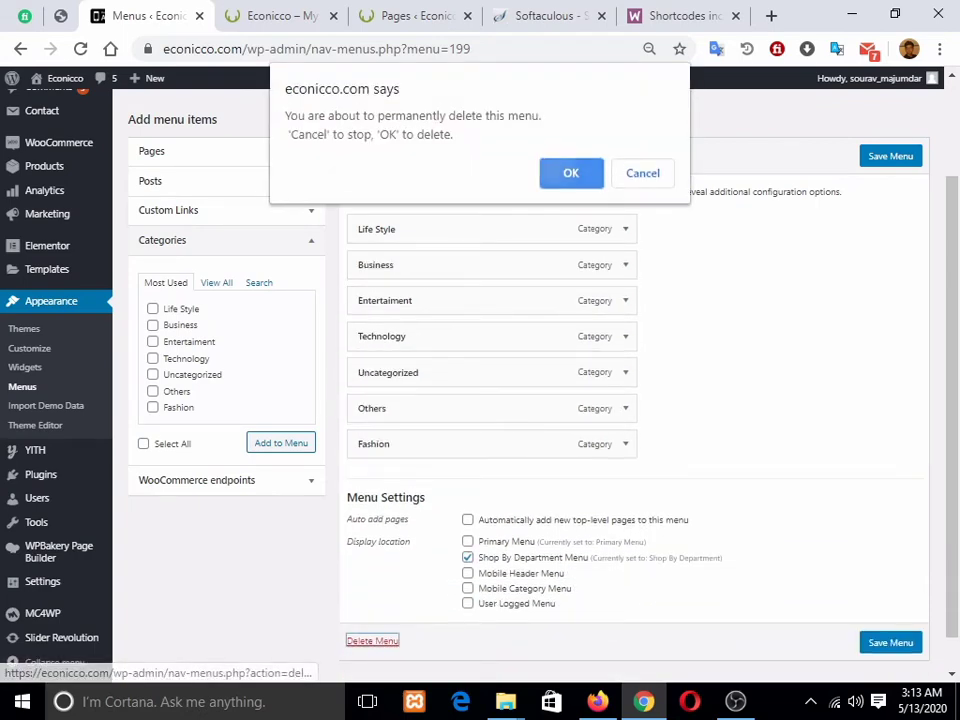
pyautogui.press('Return')
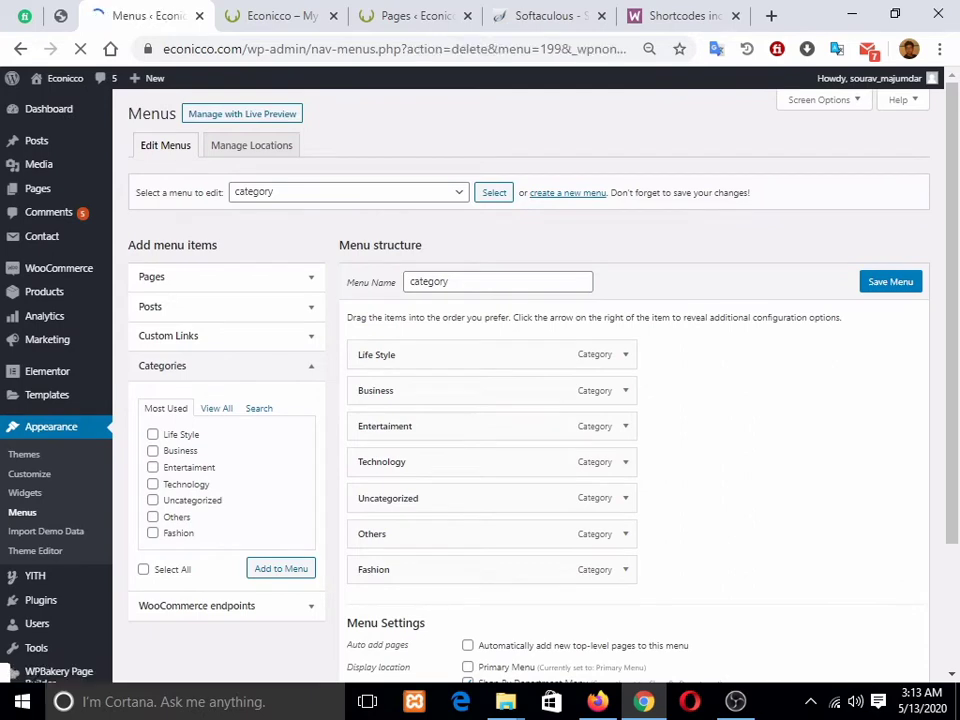
# Step: Select and load the Primary Menu for editing, comparing it with the storefront
pyautogui.scroll(1, 492, 330)
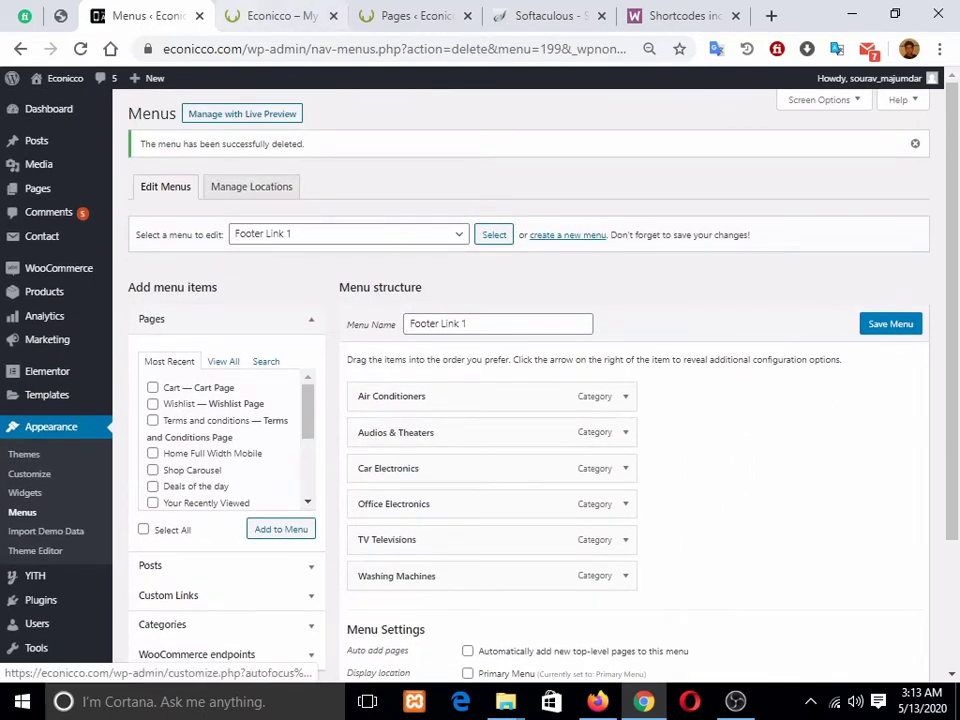
pyautogui.click(272, 16)
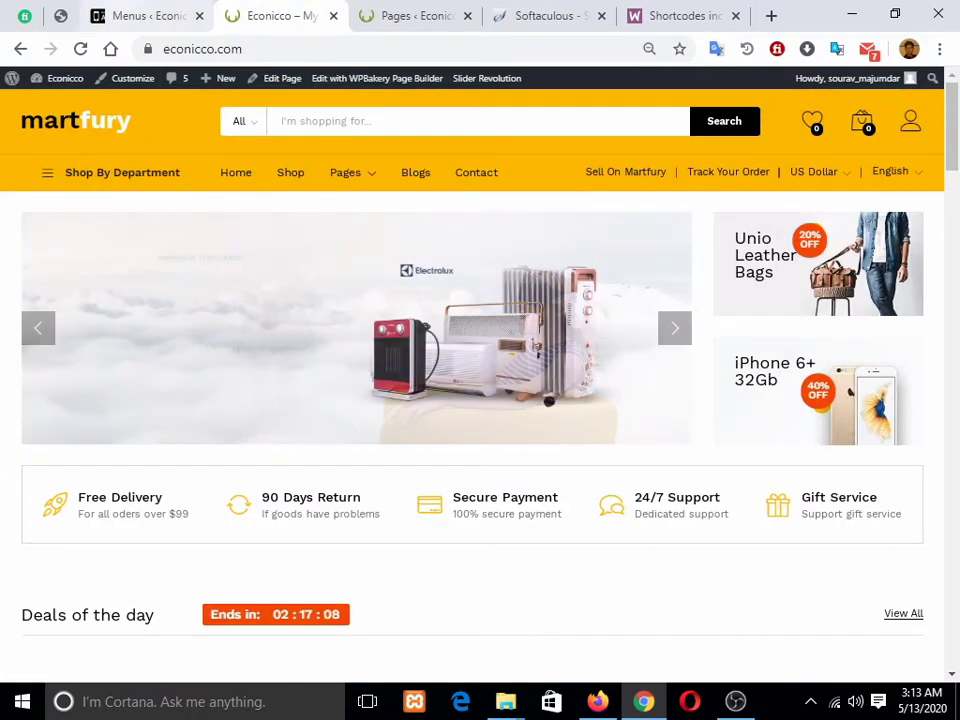
pyautogui.click(148, 16)
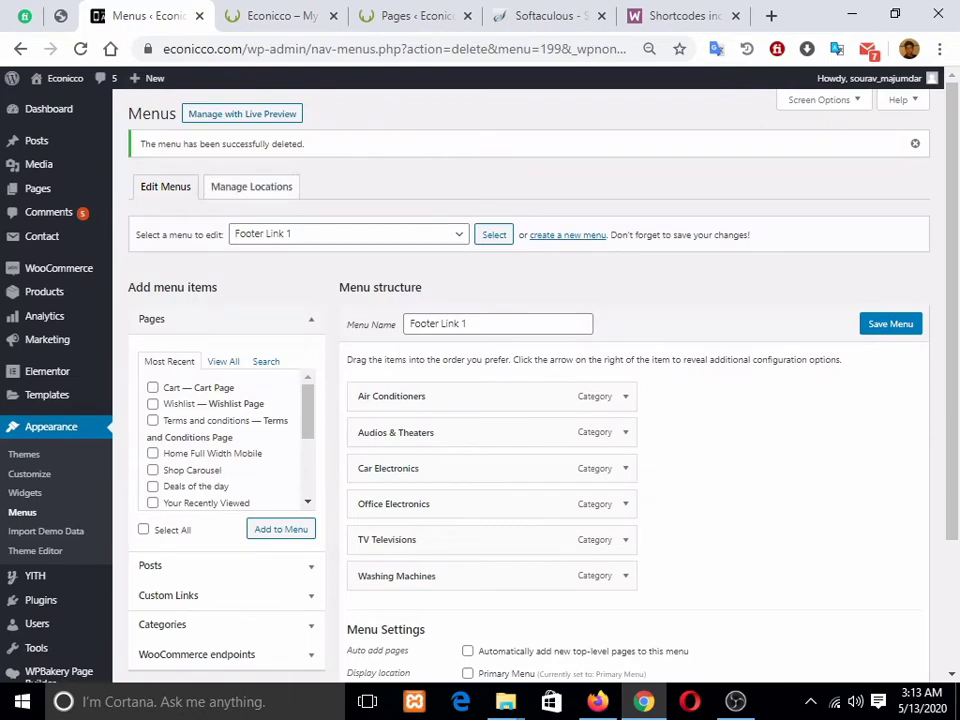
pyautogui.click(348, 234)
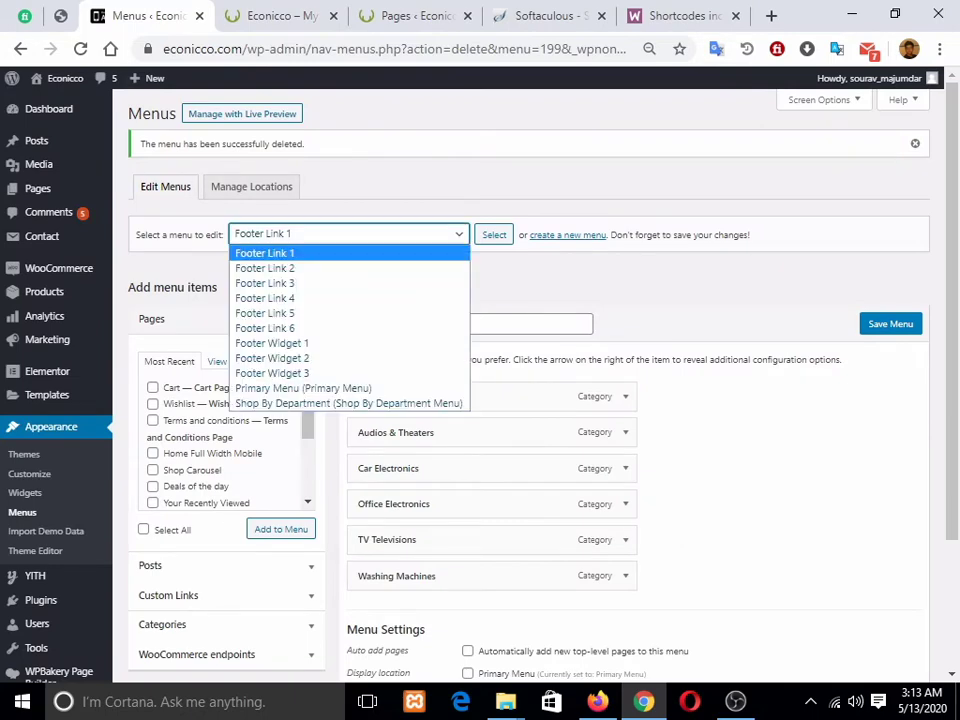
pyautogui.click(300, 386)
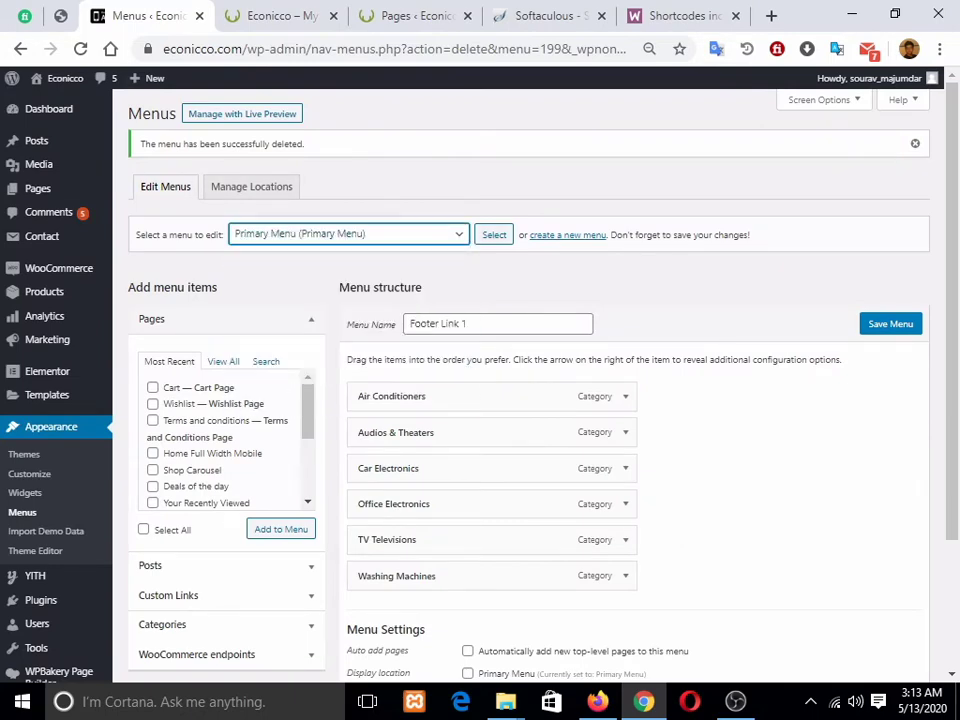
pyautogui.click(494, 235)
pyautogui.click(281, 16)
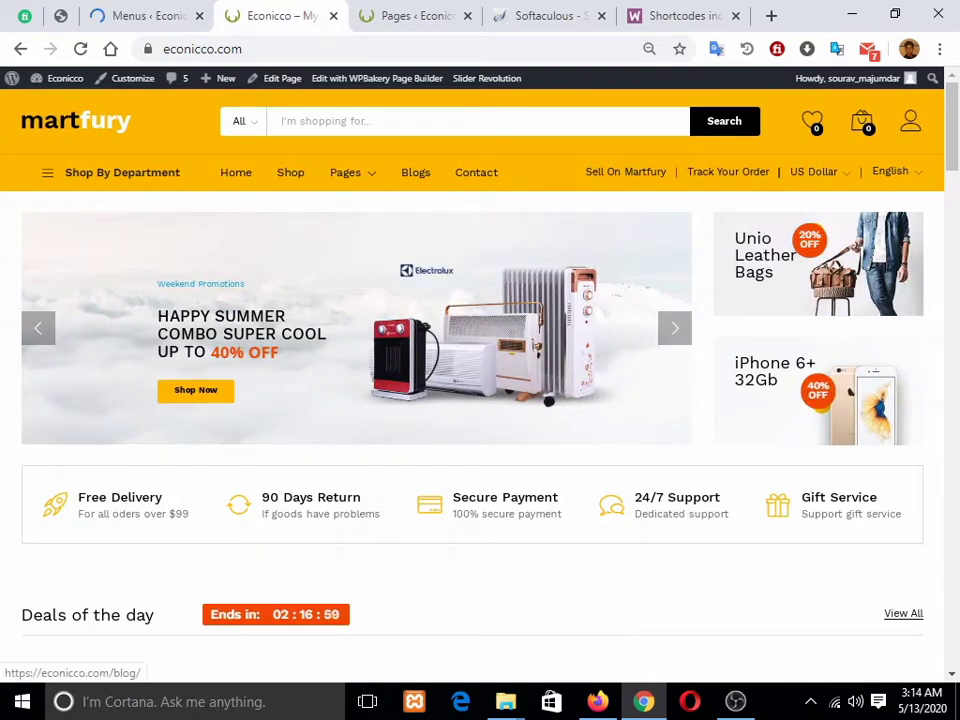
pyautogui.click(148, 16)
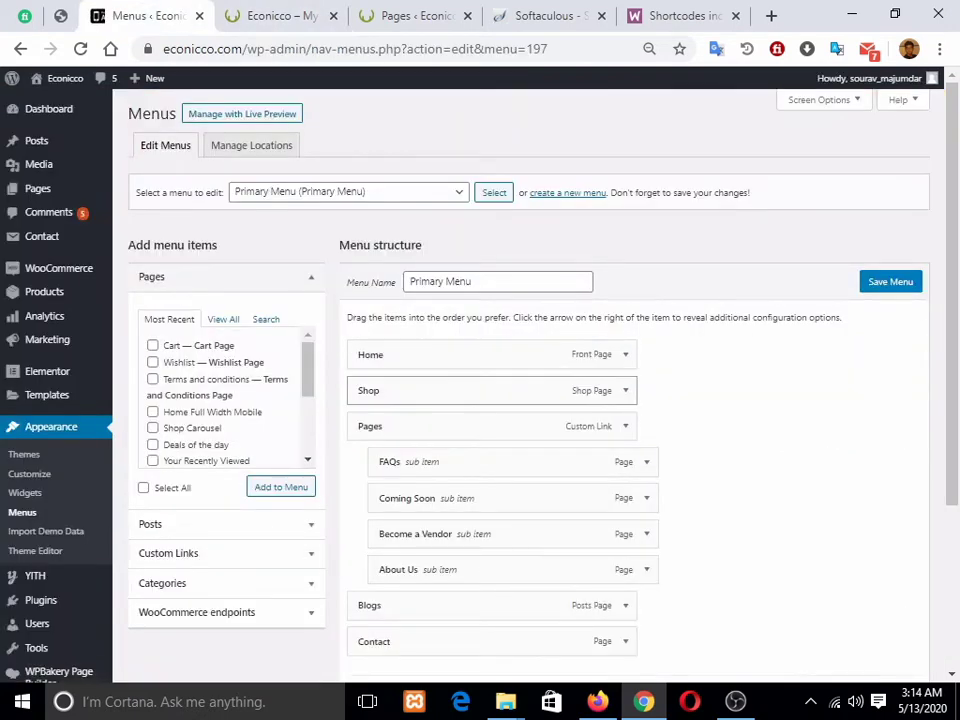
# Step: Check the storefront menu, then drag Coming Soon out from under Pages toward Home
pyautogui.scroll(-2, 490, 430)
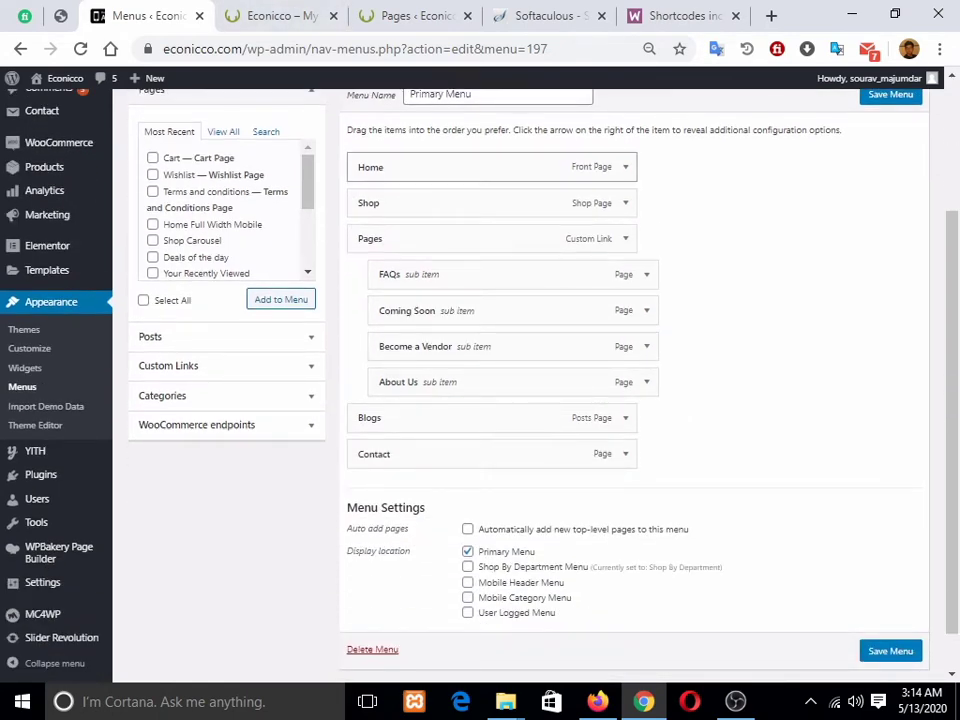
pyautogui.click(282, 16)
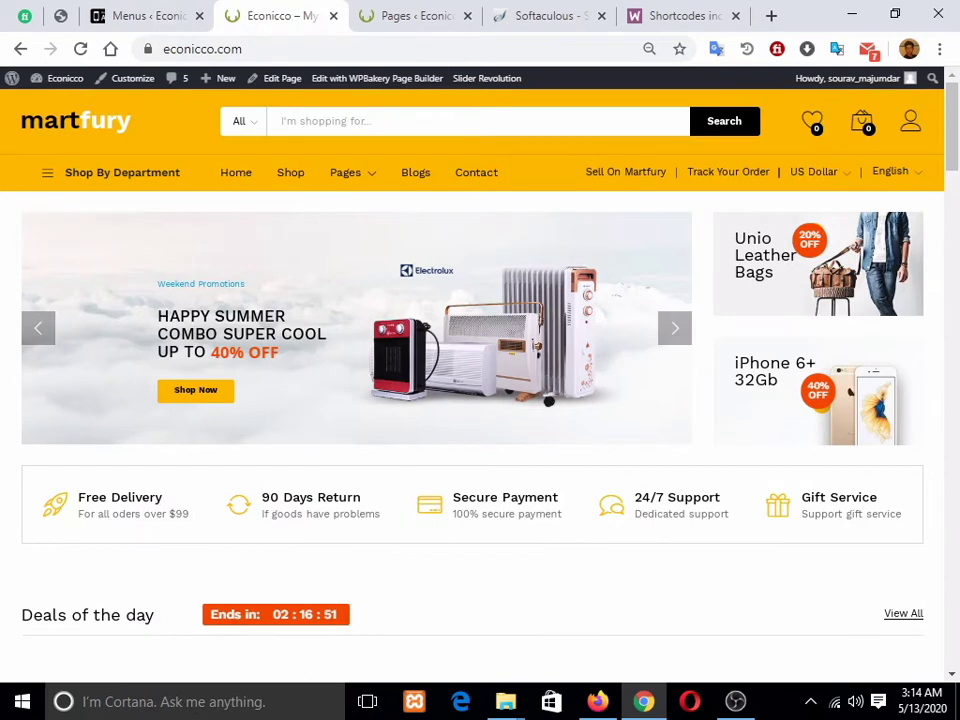
pyautogui.moveTo(347, 173)
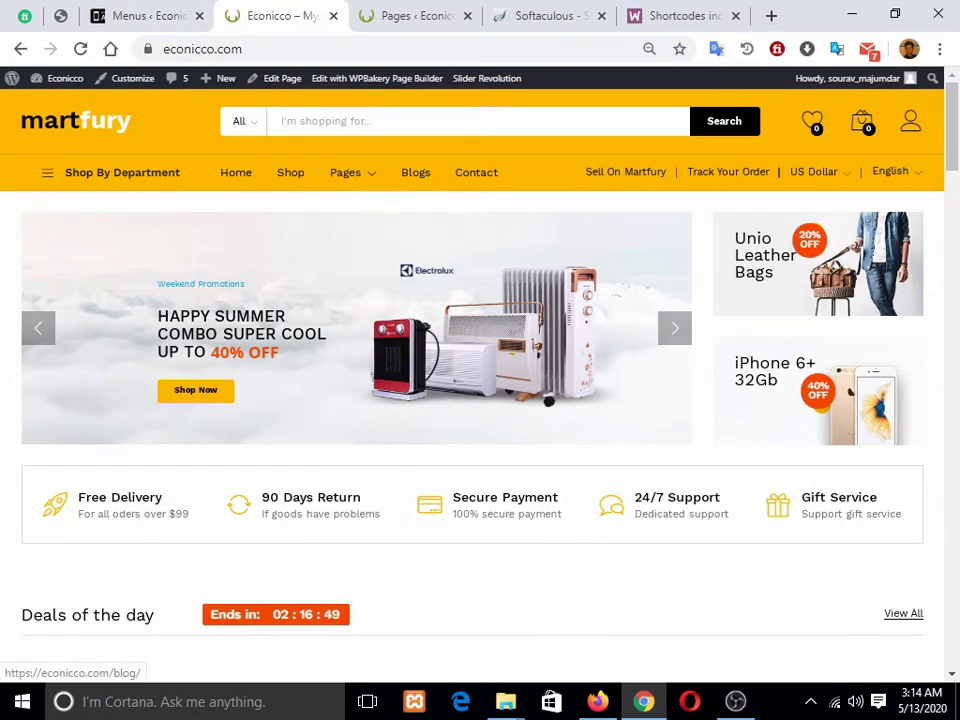
pyautogui.click(148, 16)
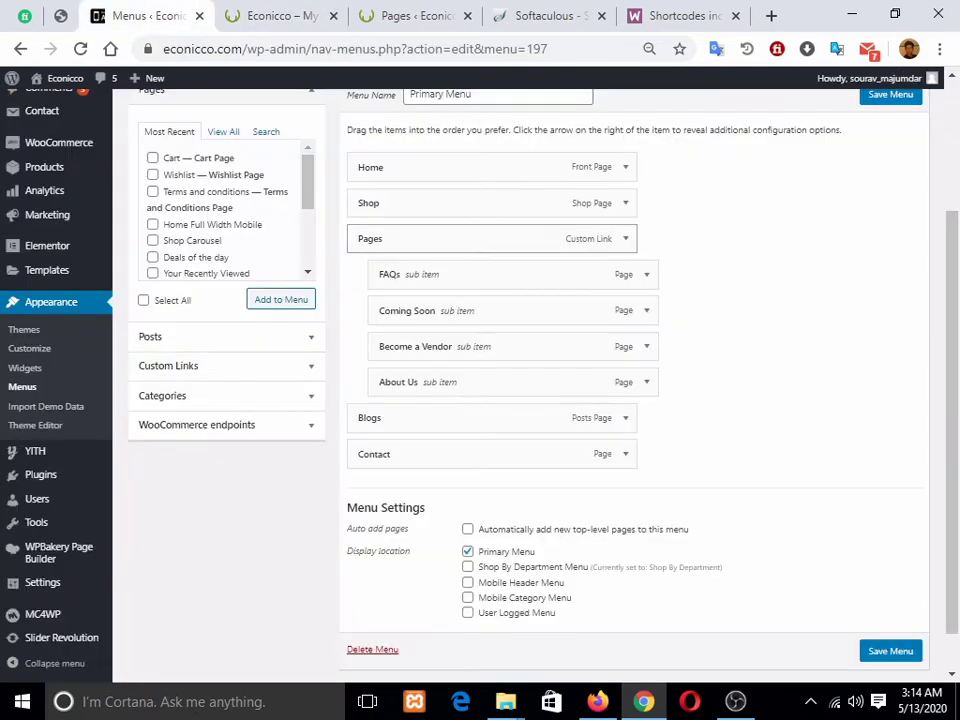
pyautogui.click(625, 167)
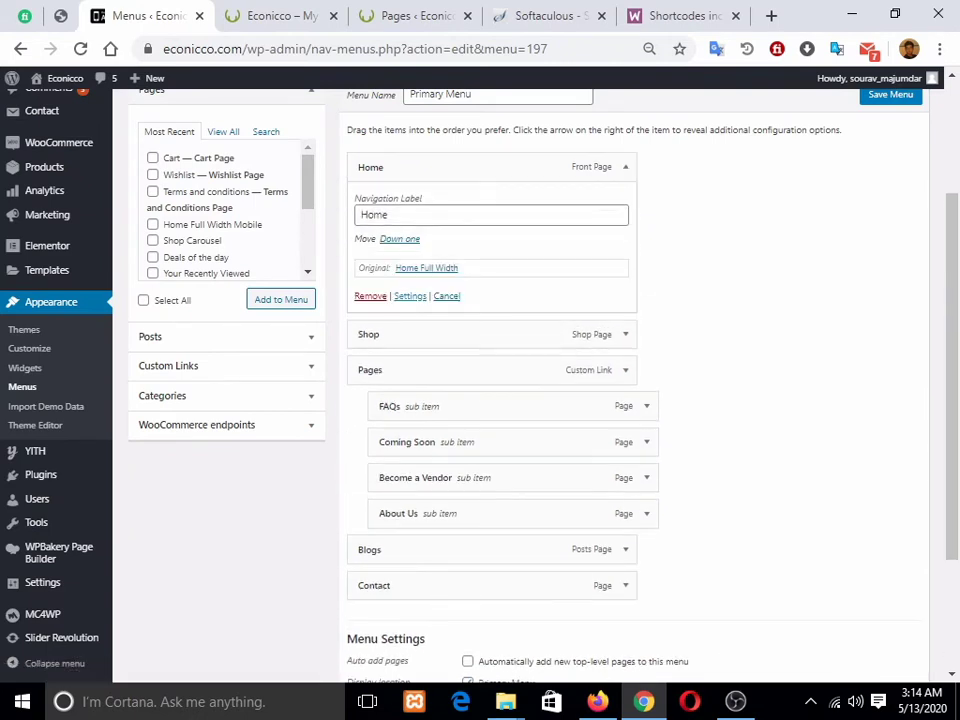
pyautogui.click(625, 168)
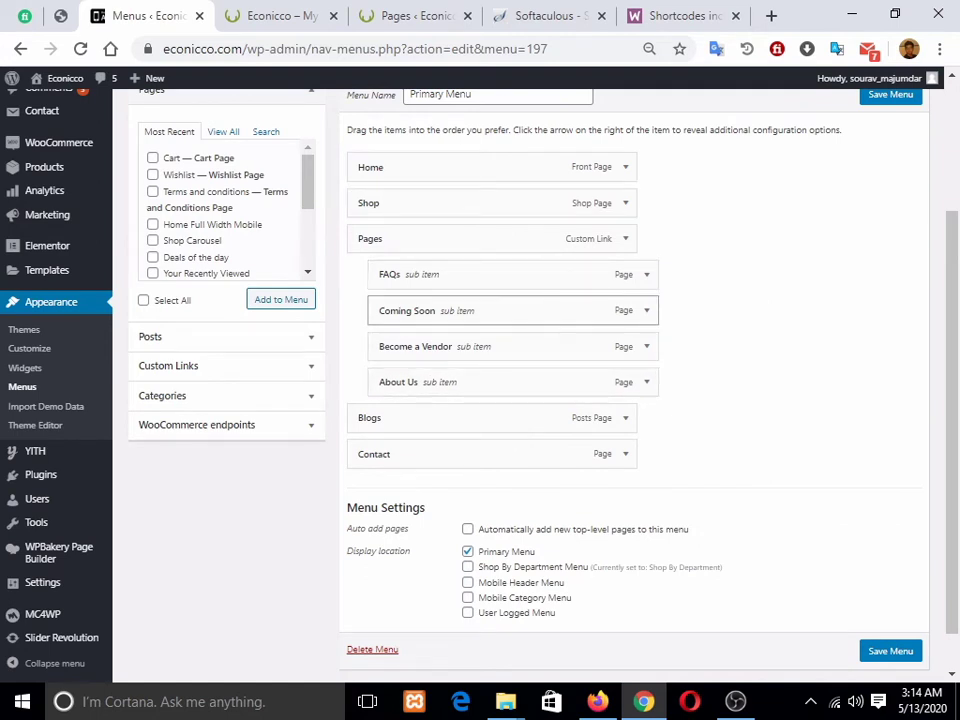
pyautogui.moveTo(410, 310); pyautogui.dragTo(813, 251)
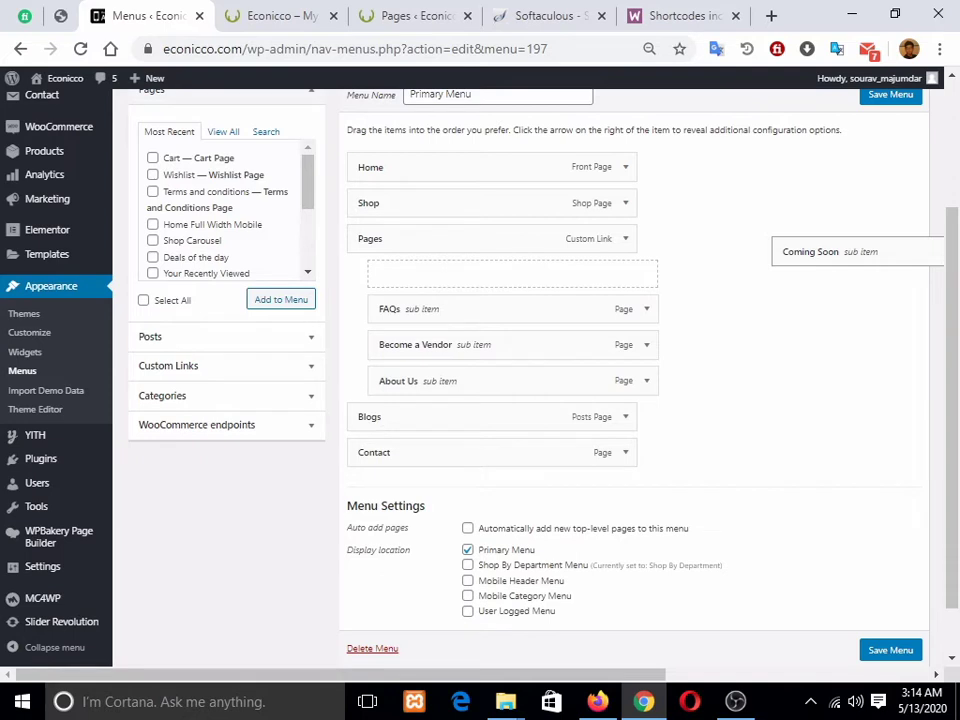
pyautogui.moveTo(813, 251); pyautogui.dragTo(410, 296)
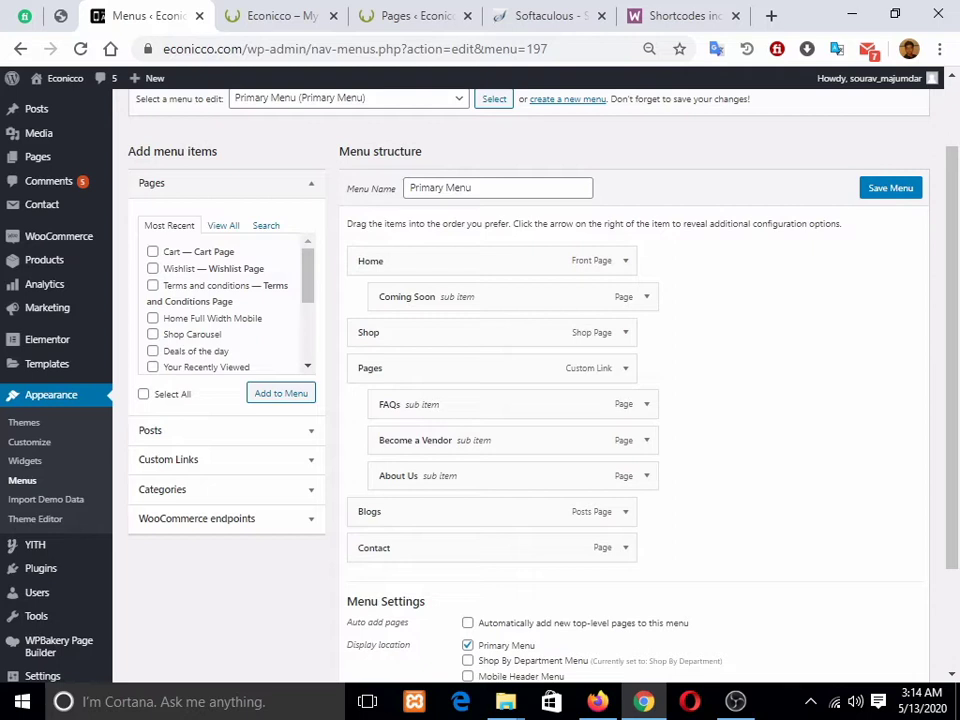
# Step: Add a custom link with URL '#' and link text 'menu' to the Primary Menu
pyautogui.click(226, 460)
pyautogui.click(251, 288)
pyautogui.click(251, 318)
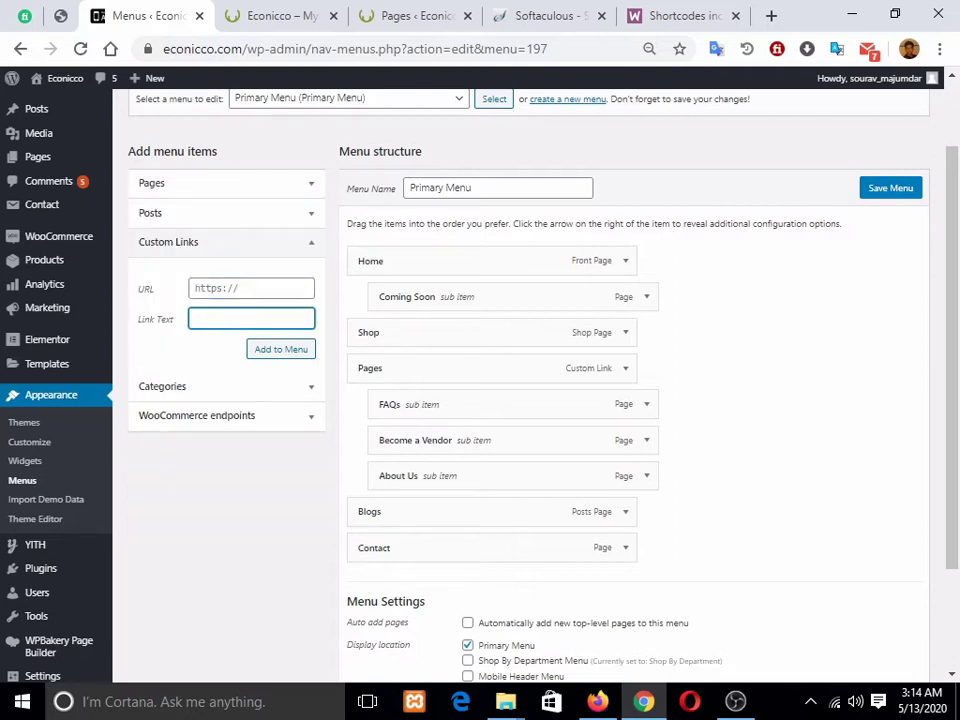
pyautogui.click(251, 288)
pyautogui.write('#')
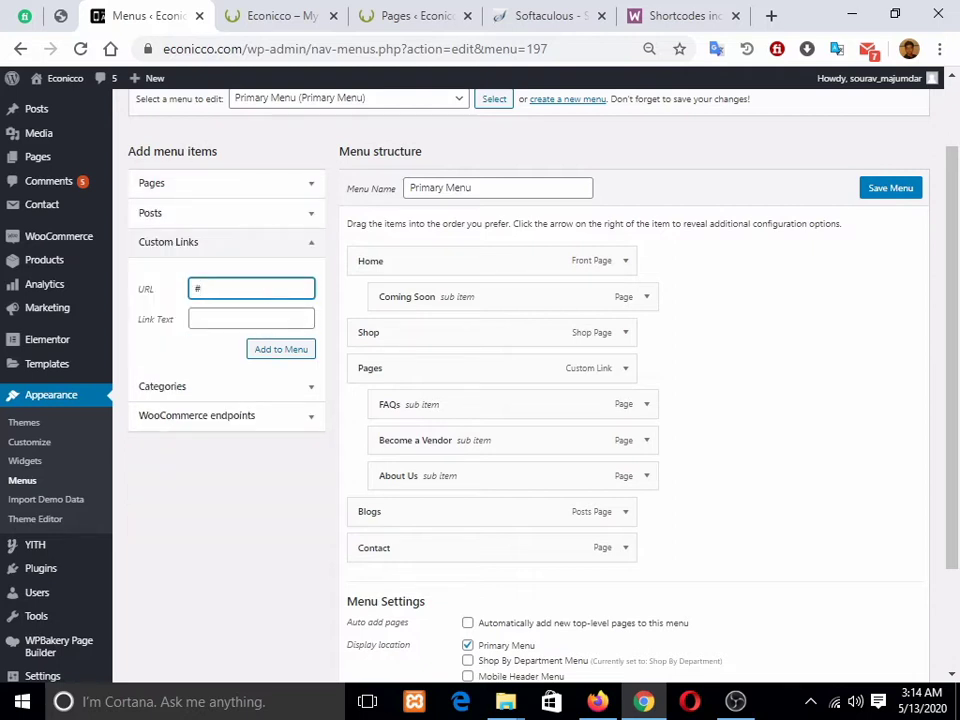
pyautogui.press('Tab')
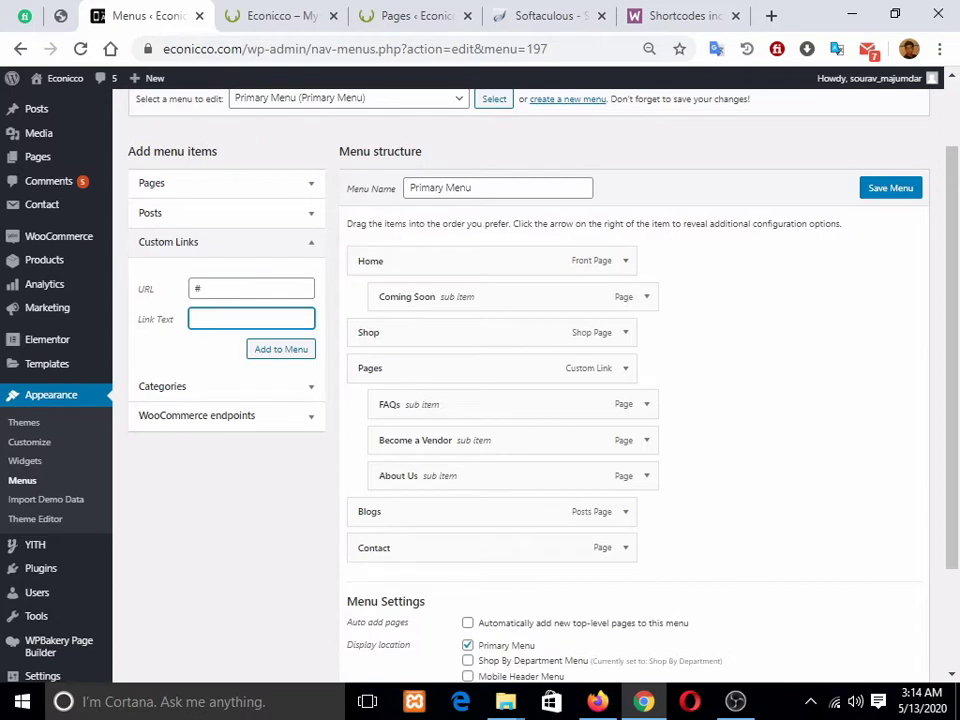
pyautogui.write('menu')
pyautogui.press('Tab')
pyautogui.press('Return')
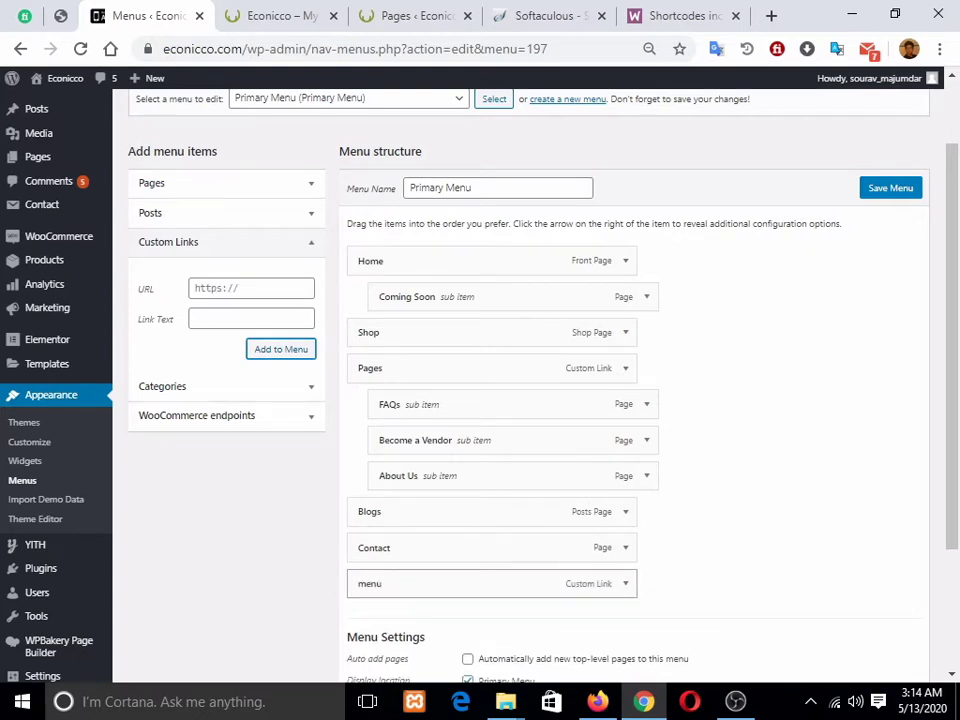
# Step: Nest the 'menu' link under Coming Soon beneath Home and preview it on the storefront
pyautogui.moveTo(491, 583); pyautogui.dragTo(505, 334)
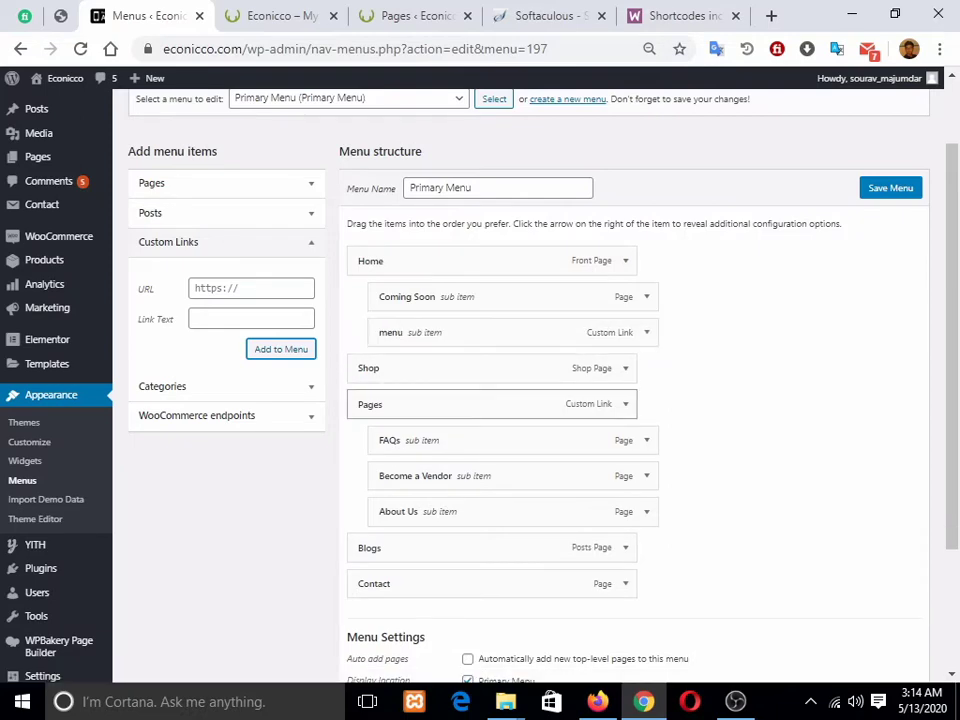
pyautogui.click(282, 15)
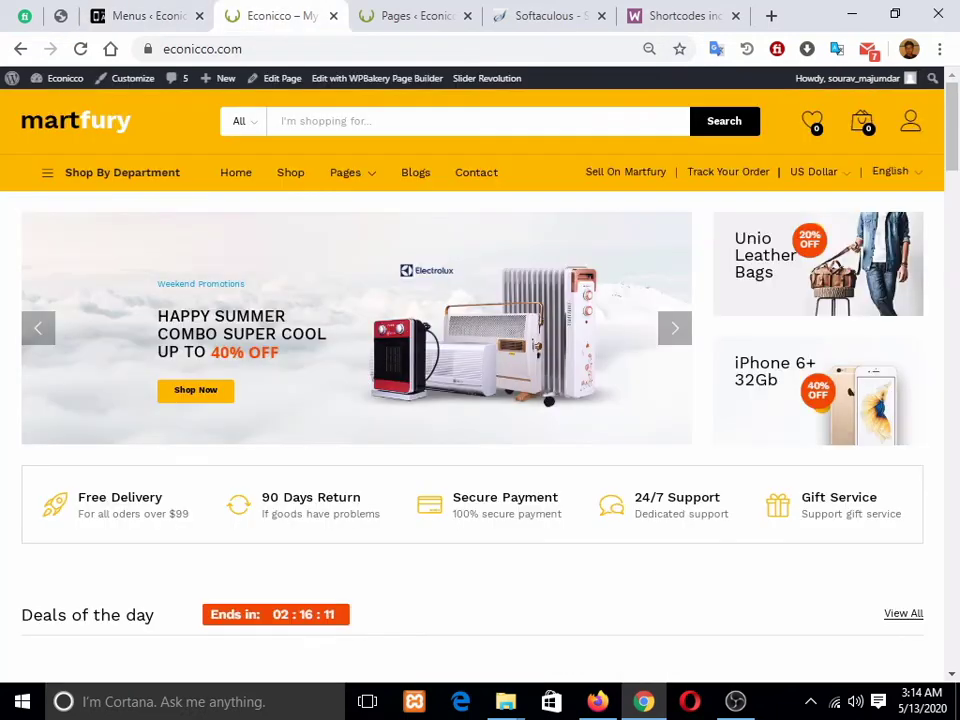
pyautogui.moveTo(110, 234)
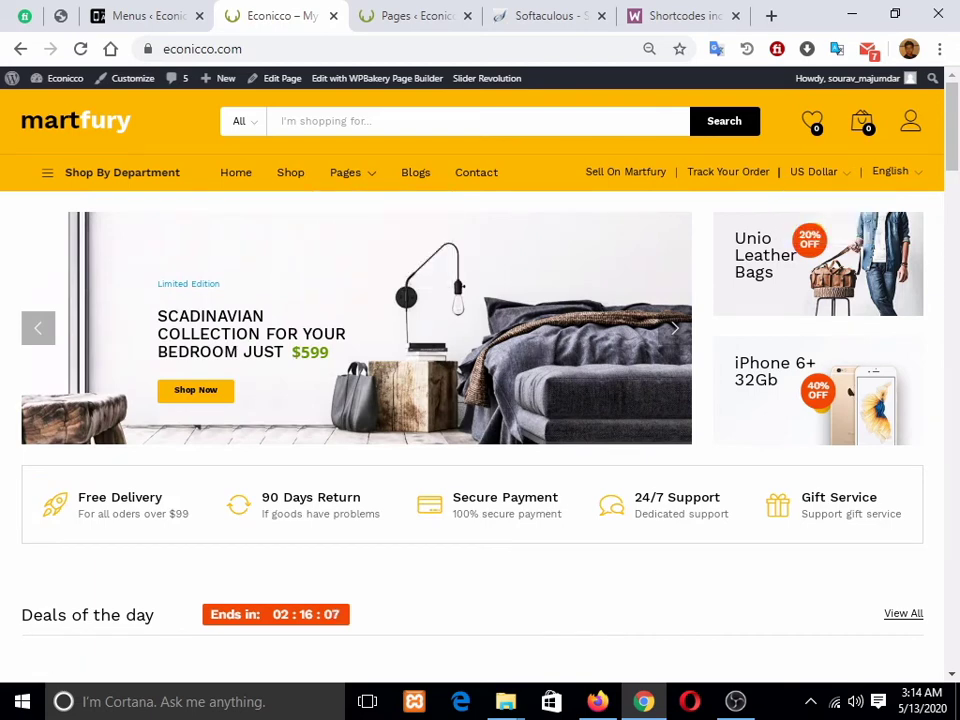
pyautogui.click(140, 15)
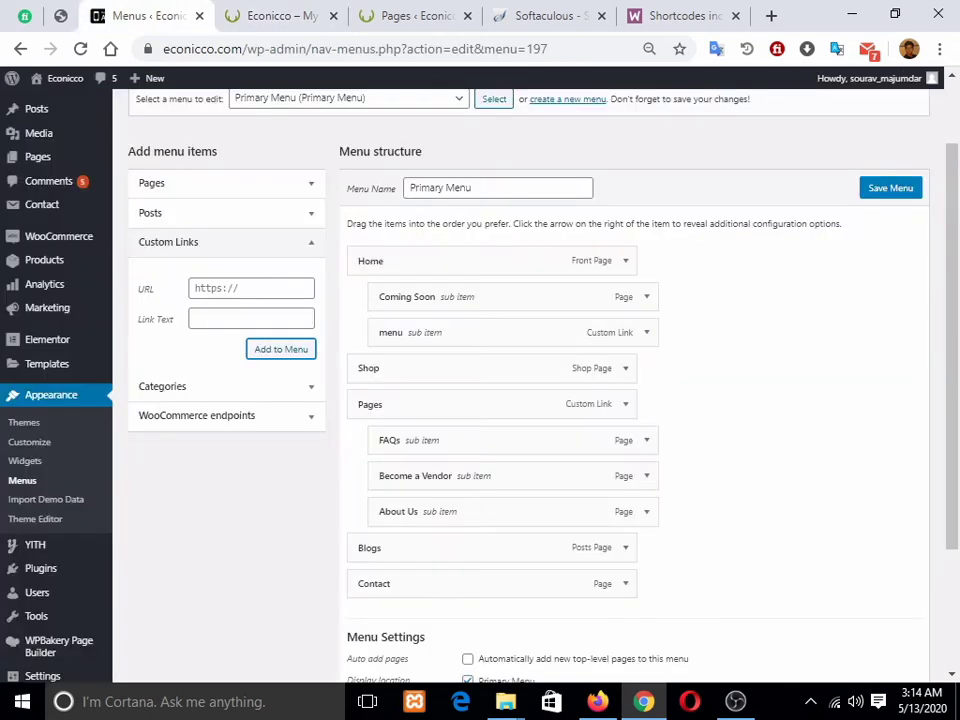
pyautogui.scroll(2, 60, 371)
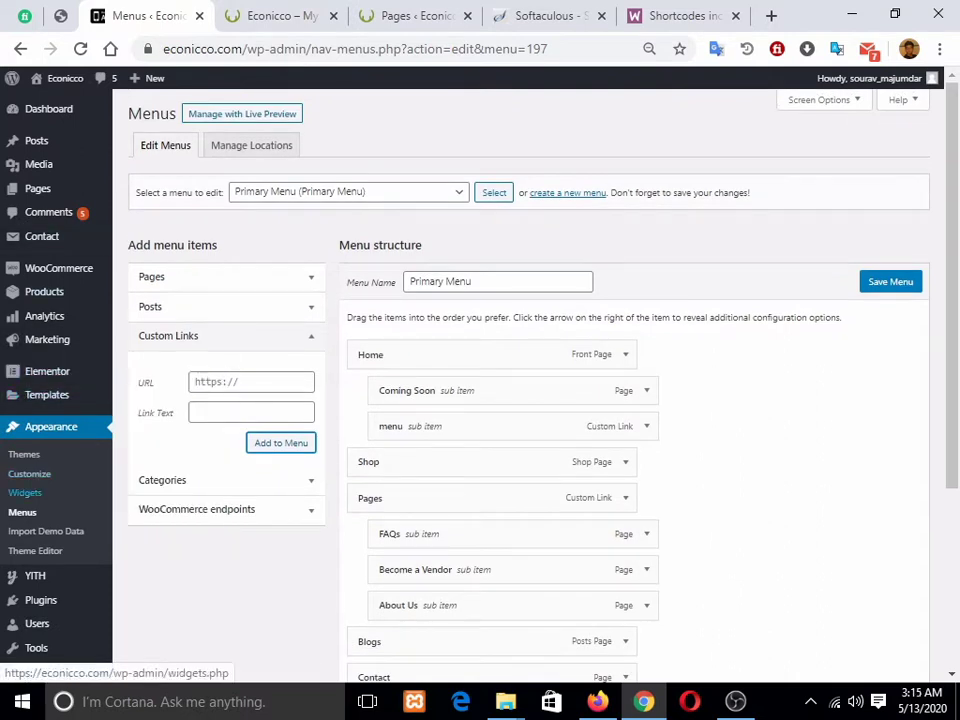
# Step: Open Appearance > Widgets in a new browser tab and switch to it
pyautogui.rightClick(25, 492)
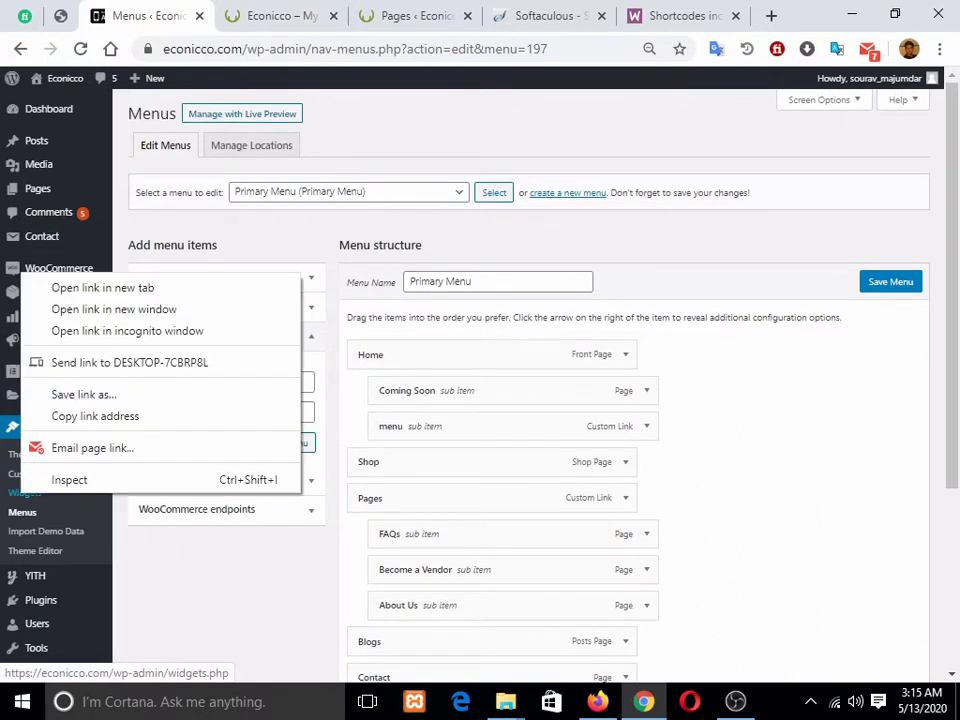
pyautogui.click(96, 343)
pyautogui.hotkey('ctrl', 'Tab')
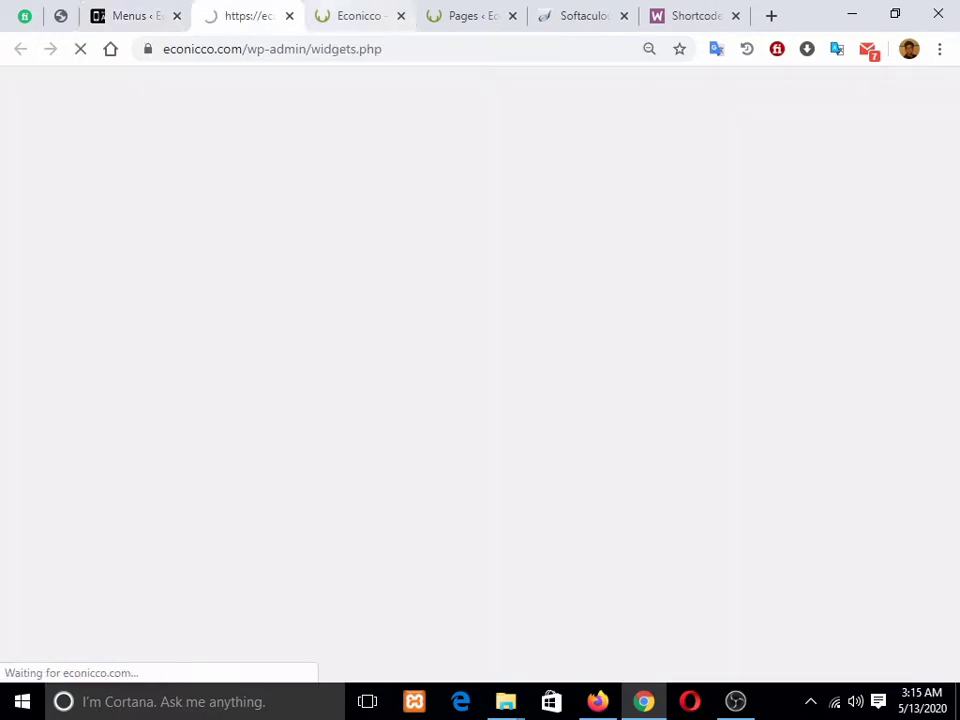
pyautogui.hotkey('ctrl', 'Tab')
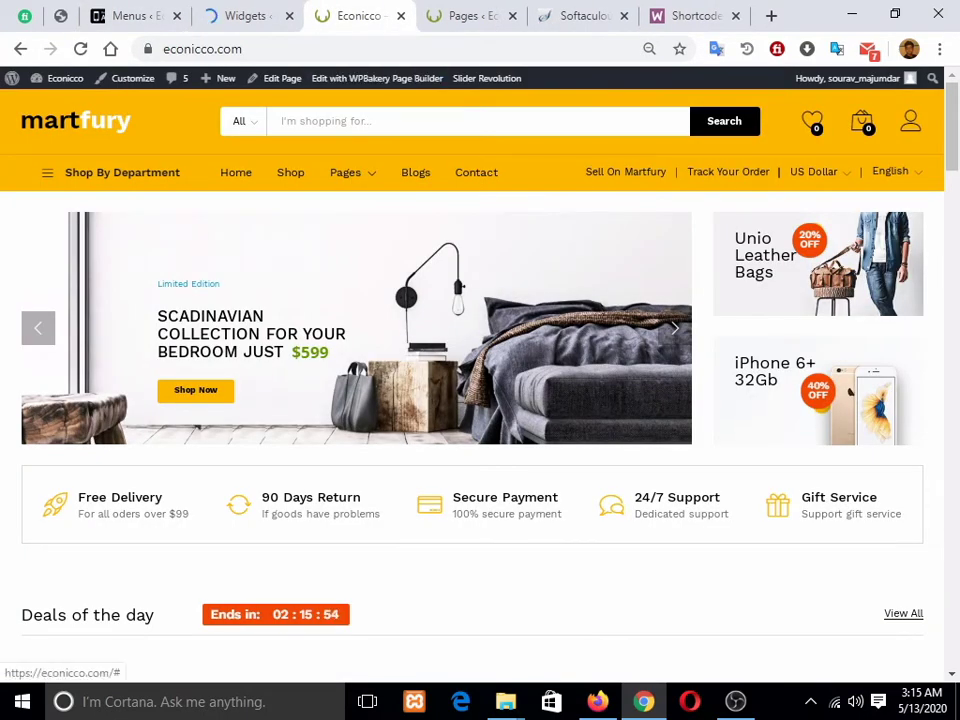
pyautogui.hotkey('ctrl', 'shift', 'Tab')
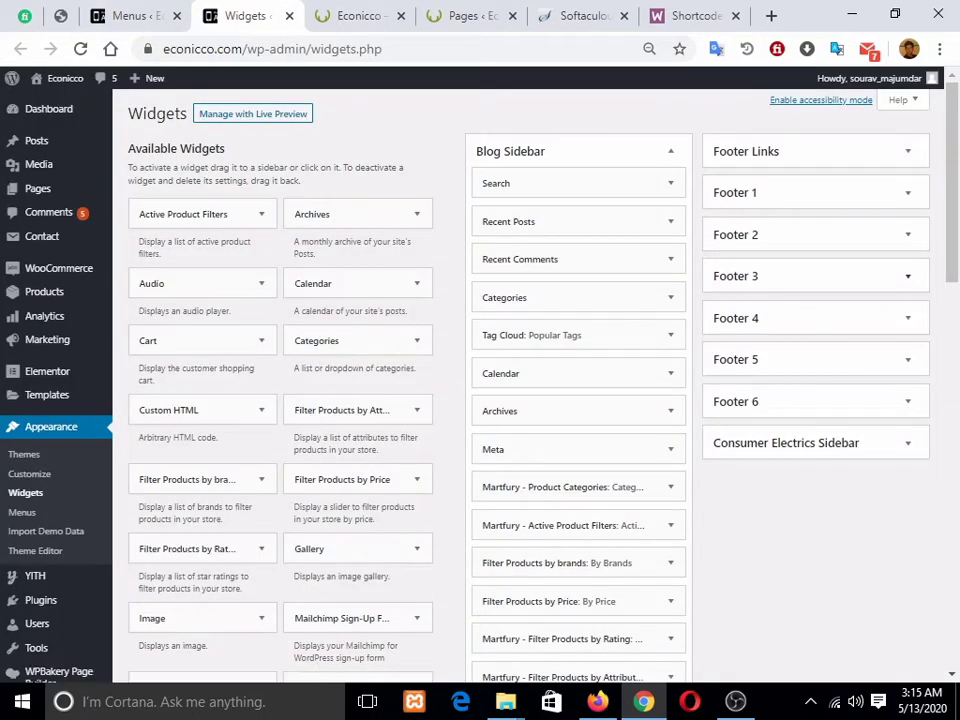
# Step: Scroll through the widget areas and expand the Header Bar area
pyautogui.scroll(-2, 578, 400)
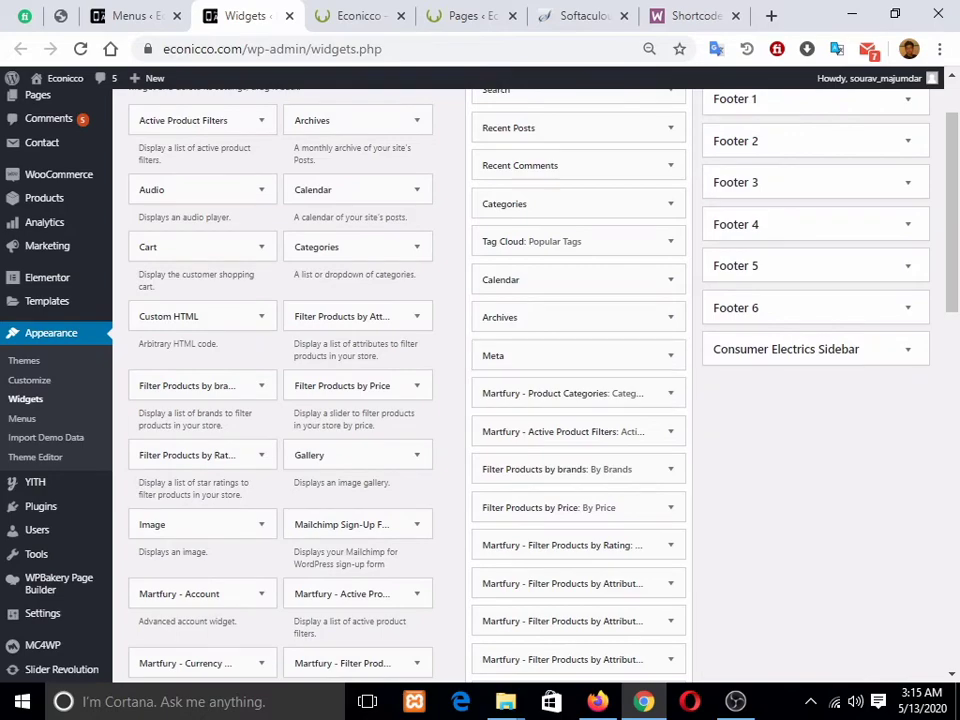
pyautogui.scroll(2, 578, 300)
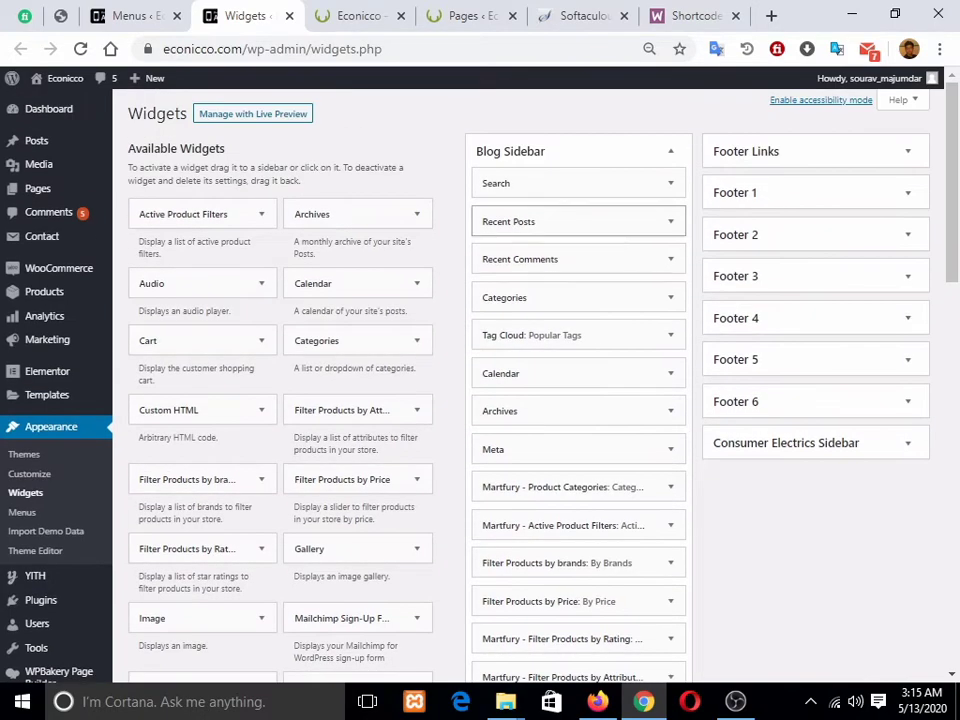
pyautogui.scroll(-10, 578, 240)
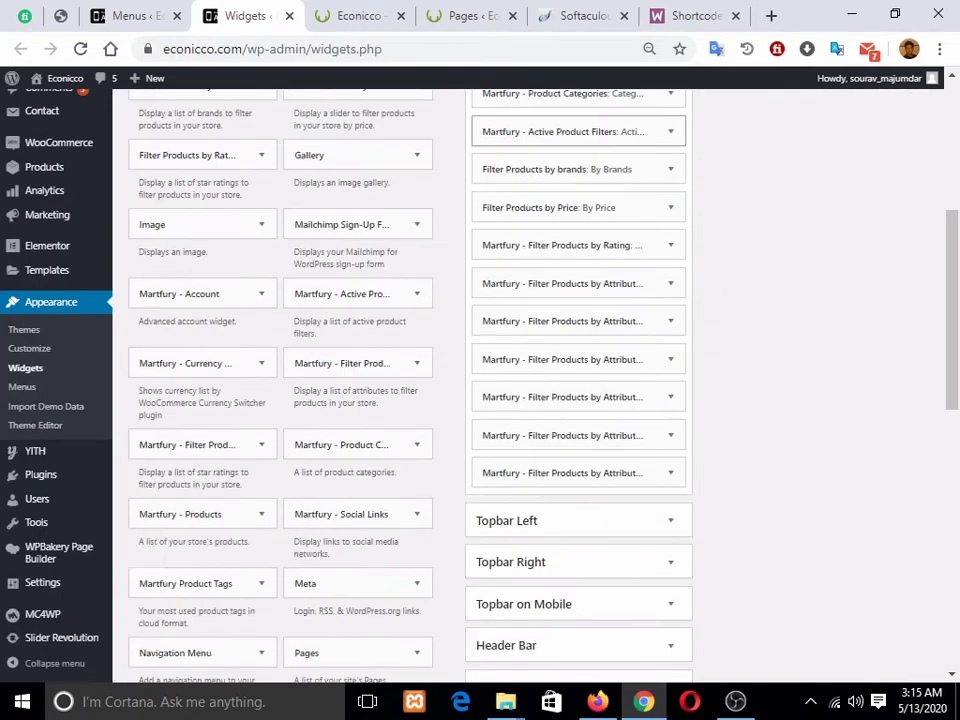
pyautogui.scroll(3, 578, 380)
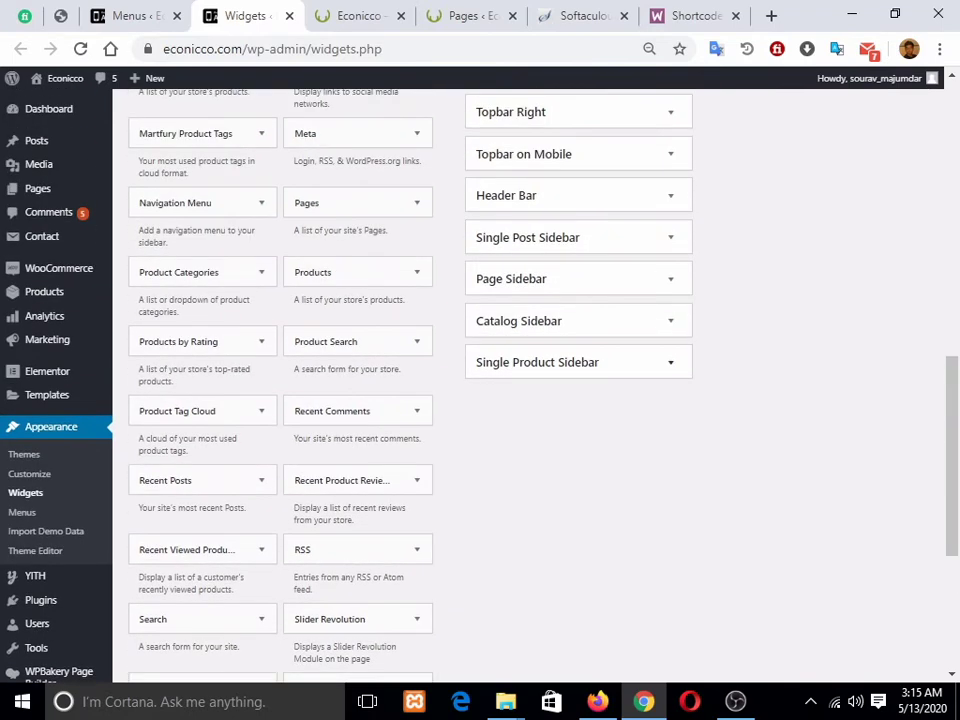
pyautogui.scroll(2, 578, 340)
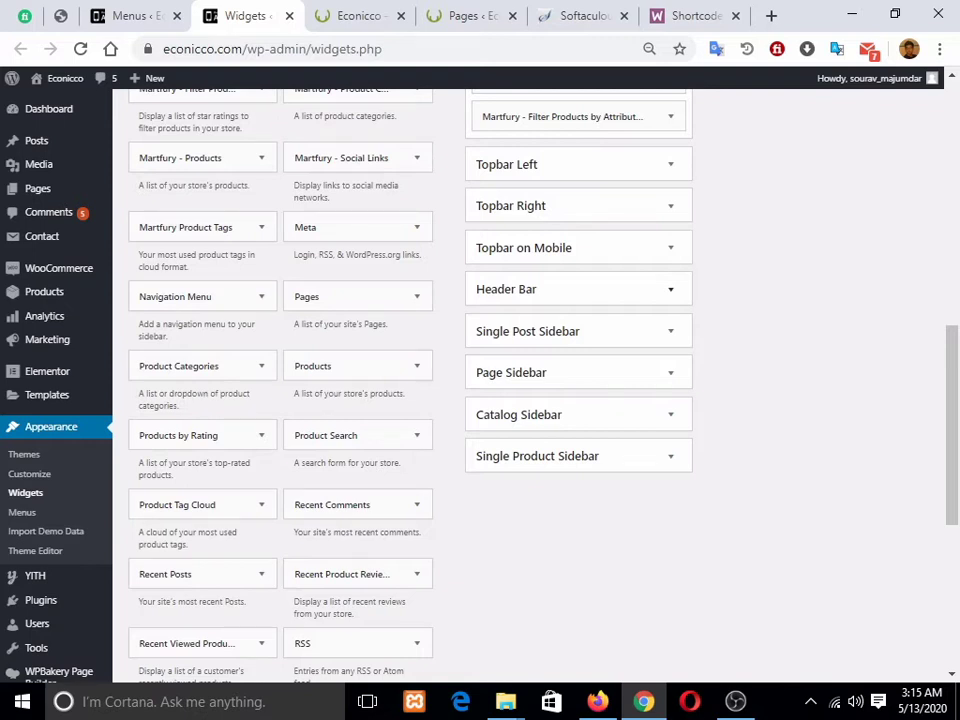
pyautogui.scroll(2, 670, 292)
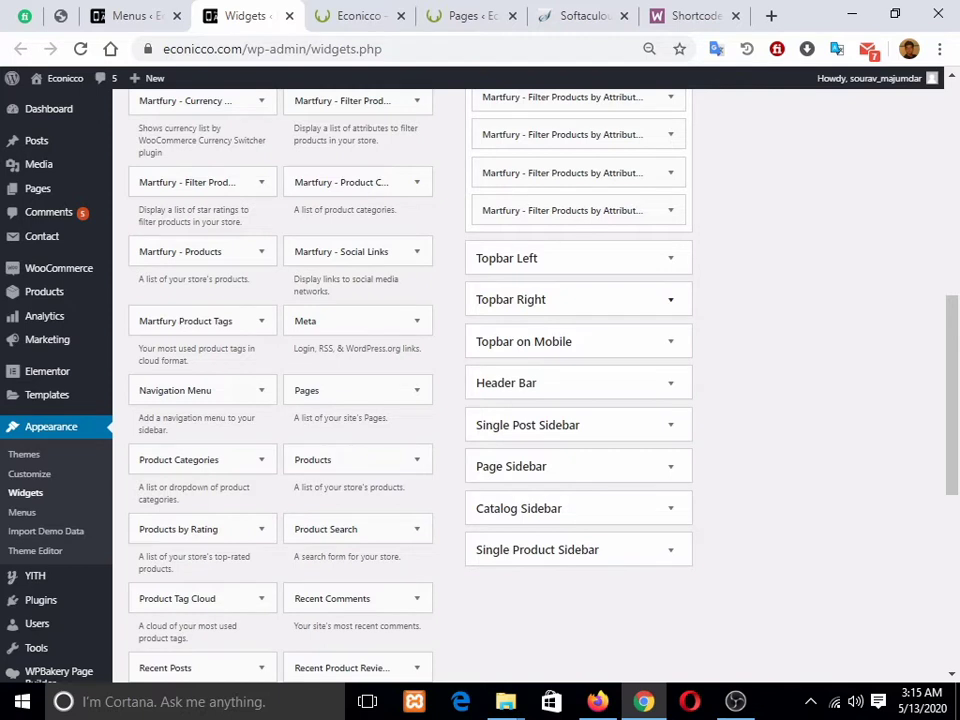
pyautogui.click(670, 383)
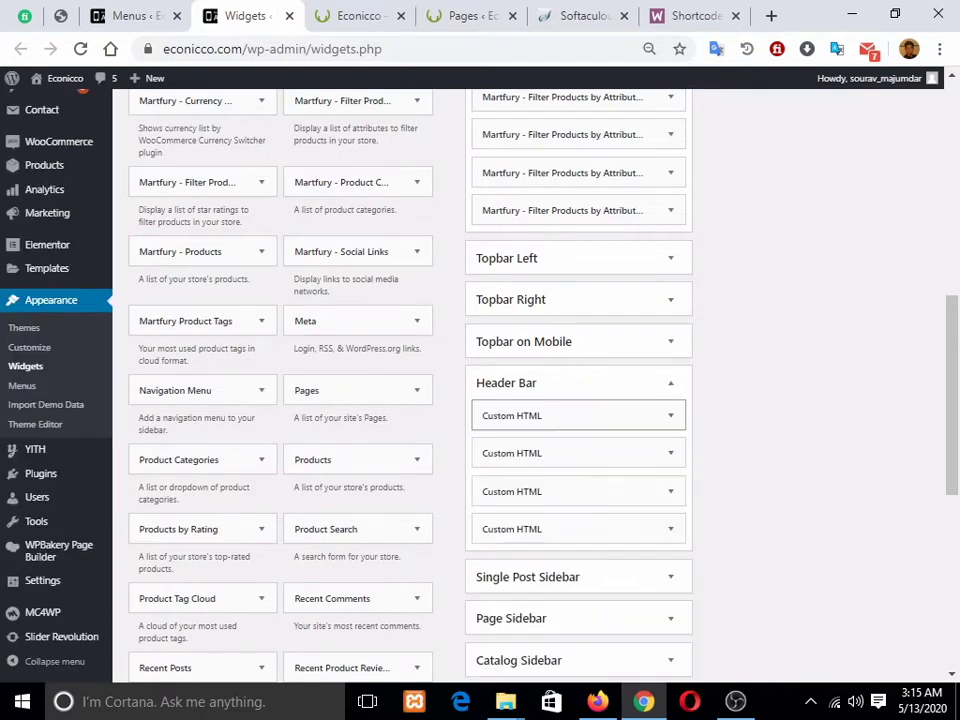
# Step: Open the Sell On Martfury and Track Your Order HTML widgets, comparing with the storefront header
pyautogui.click(670, 414)
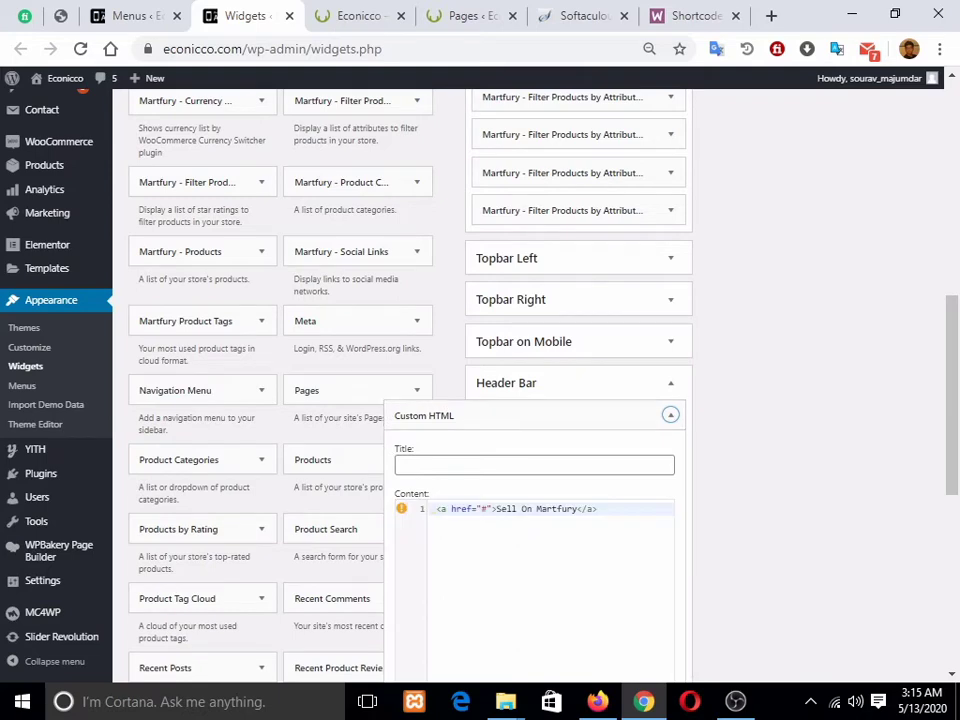
pyautogui.hotkey('ctrl', 'Tab')
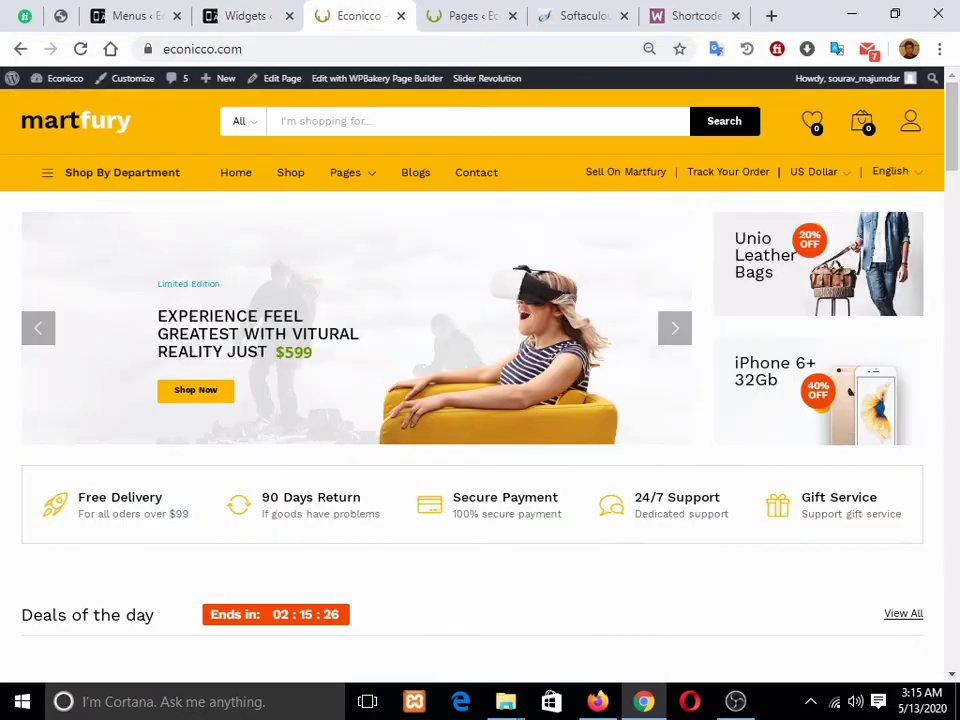
pyautogui.hotkey('ctrl', 'shift', 'Tab')
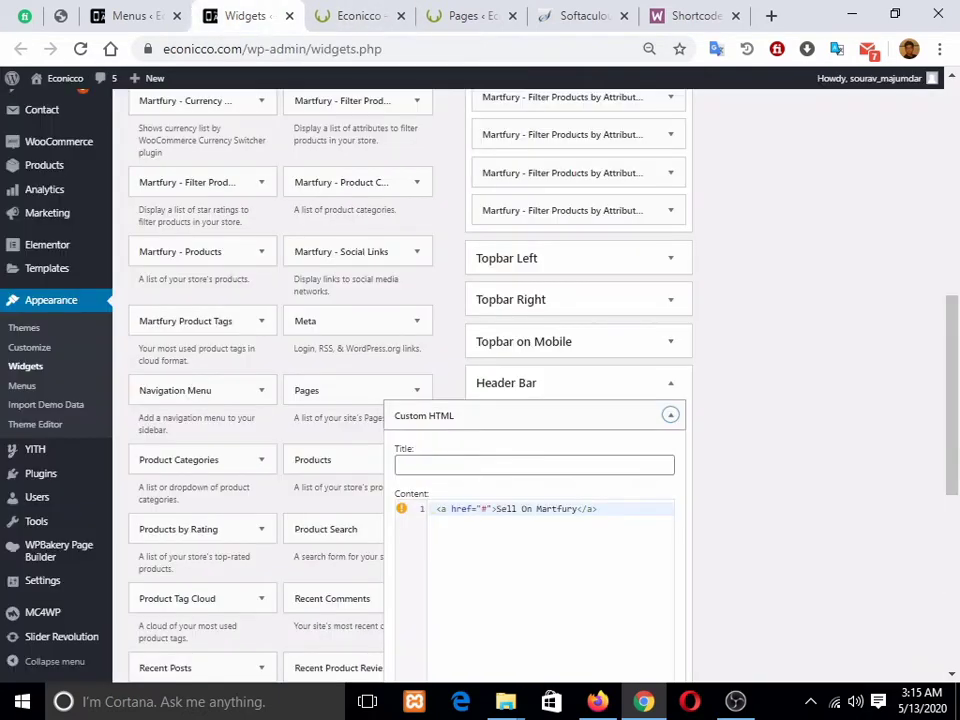
pyautogui.click(671, 415)
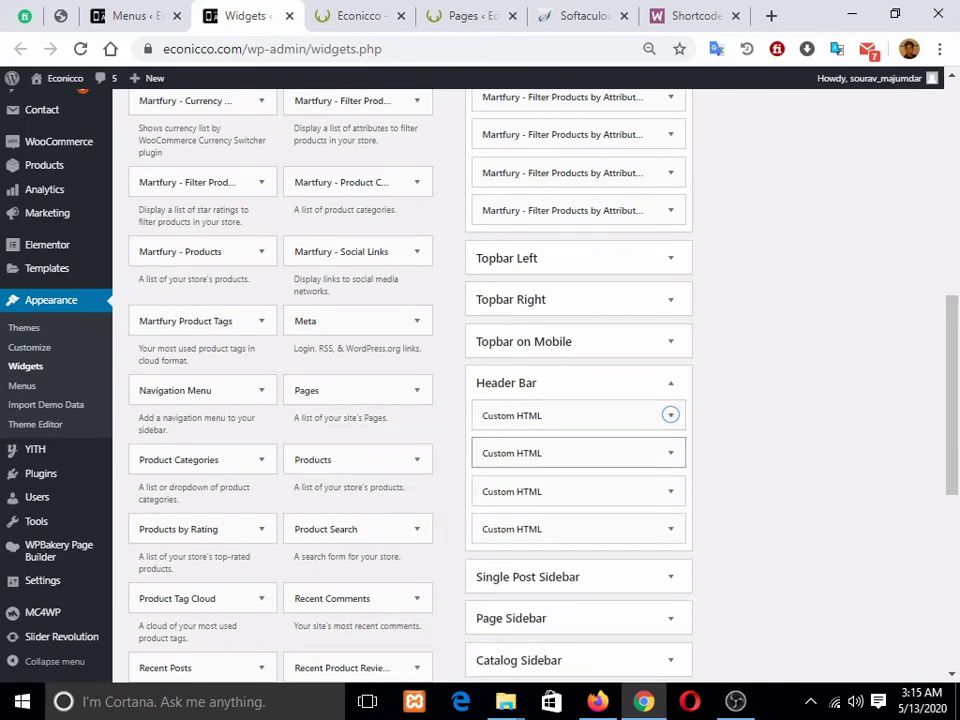
pyautogui.click(670, 453)
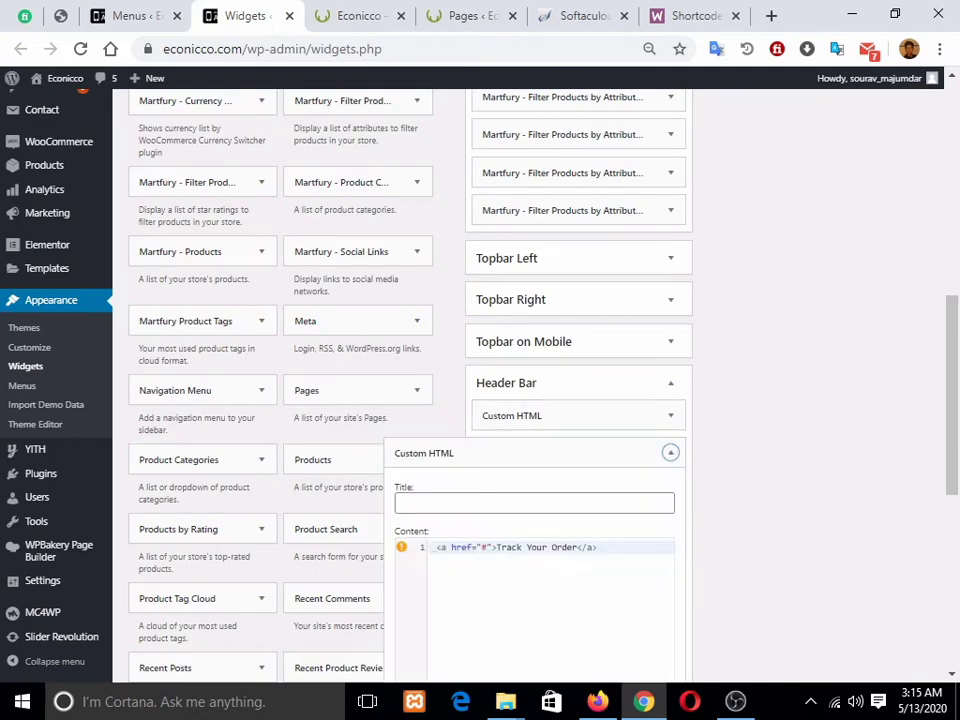
pyautogui.scroll(-1, 535, 500)
pyautogui.hotkey('ctrl', 'Tab')
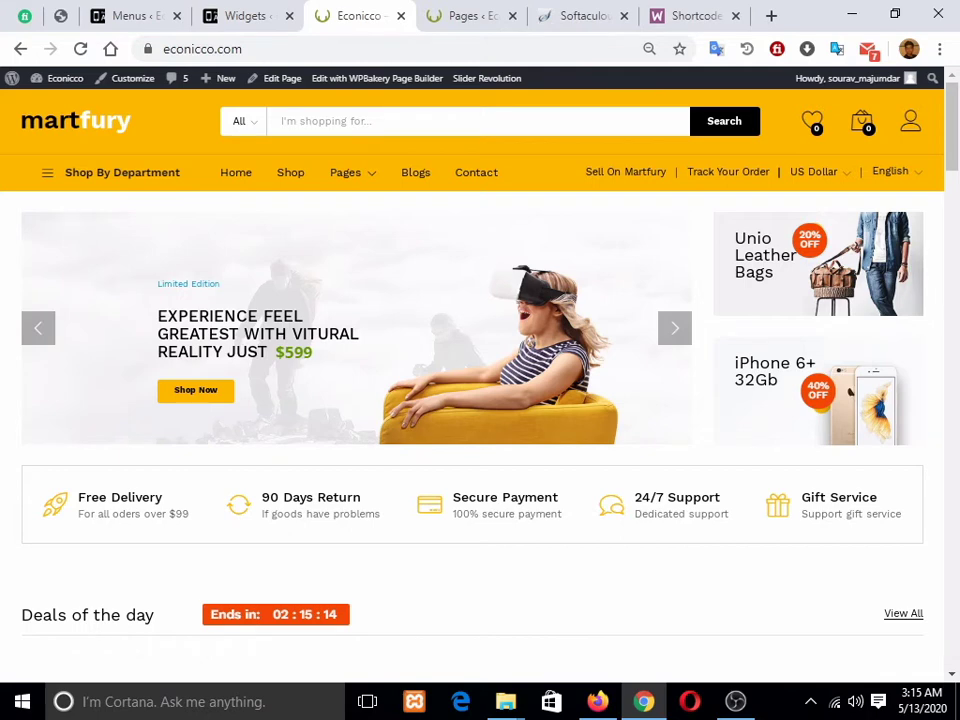
pyautogui.click(245, 16)
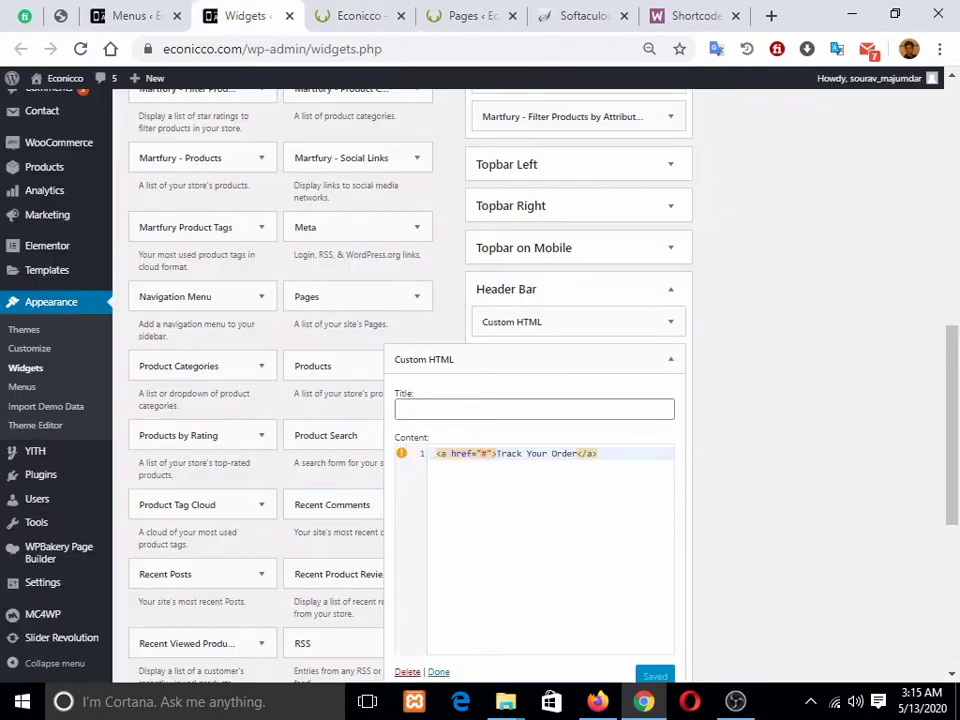
# Step: Edit the Track Your Order link target, restore it to '#', and collapse the widget
pyautogui.doubleClick(484, 453)
pyautogui.press('BackSpace')
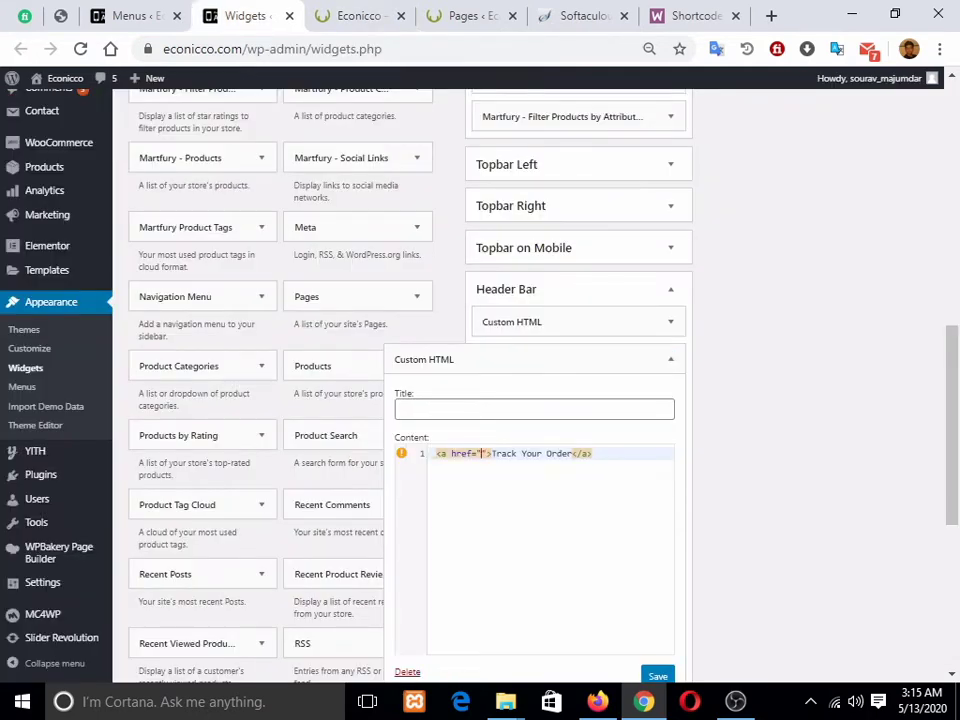
pyautogui.write('htt')
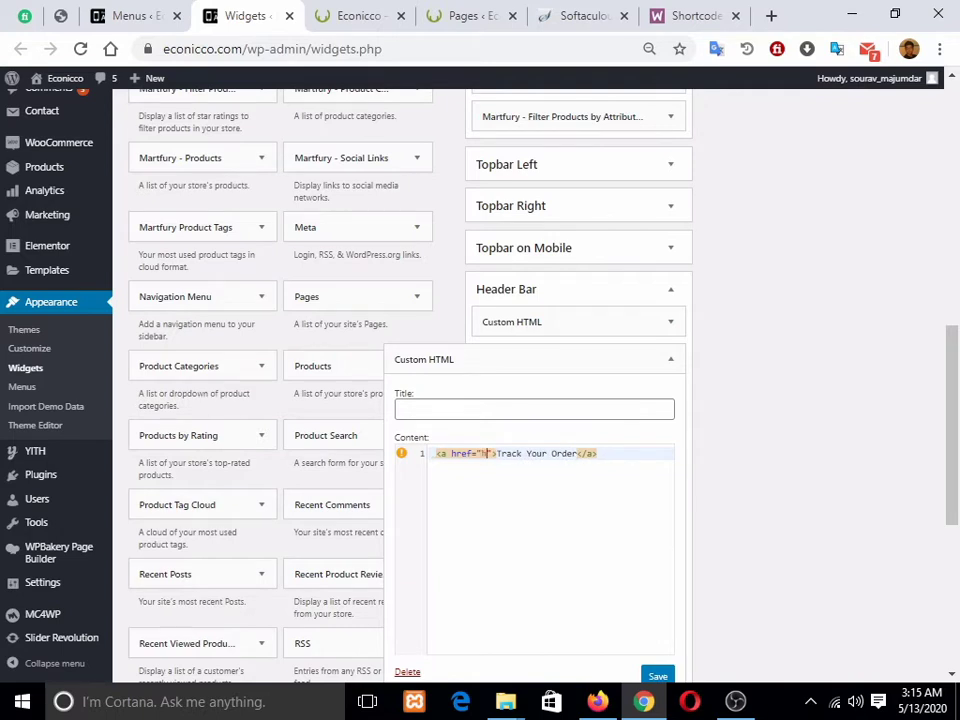
pyautogui.write('ps')
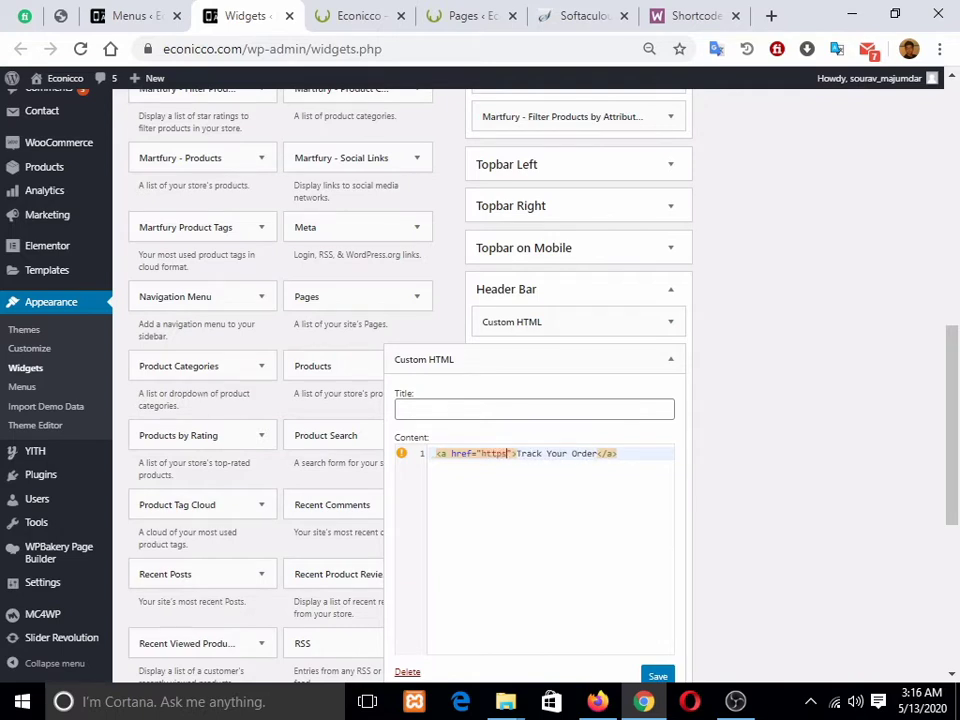
pyautogui.press('BackSpace')
pyautogui.press('BackSpace')
pyautogui.press('BackSpace')
pyautogui.press('BackSpace')
pyautogui.press('BackSpace')
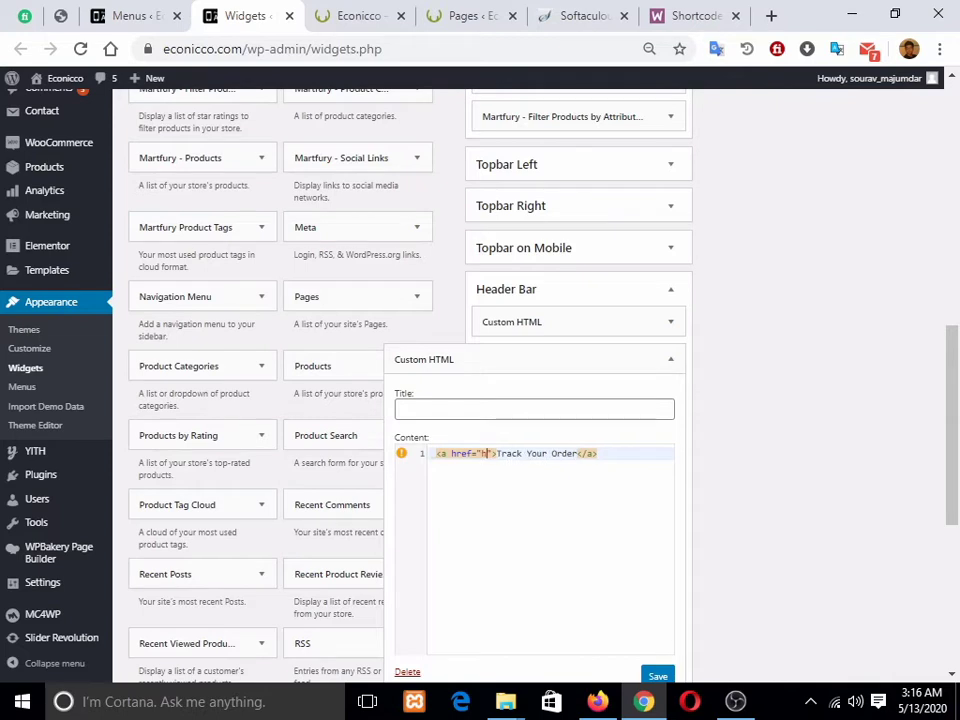
pyautogui.write('#')
pyautogui.click(671, 359)
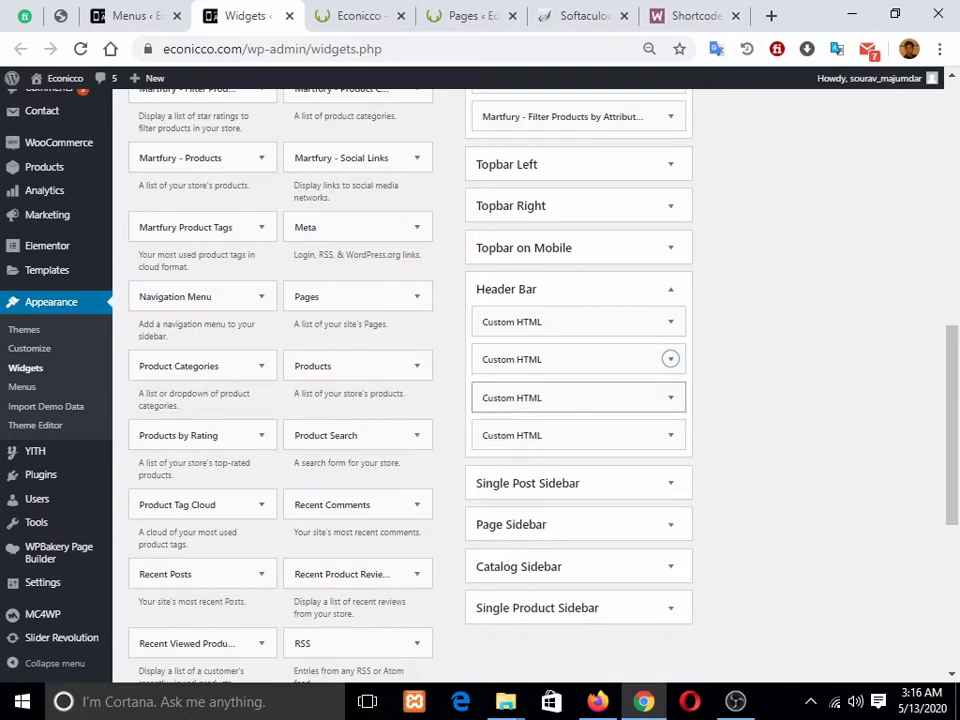
# Step: Review the third Header Bar widget against the storefront's currency menu, then collapse it
pyautogui.click(671, 398)
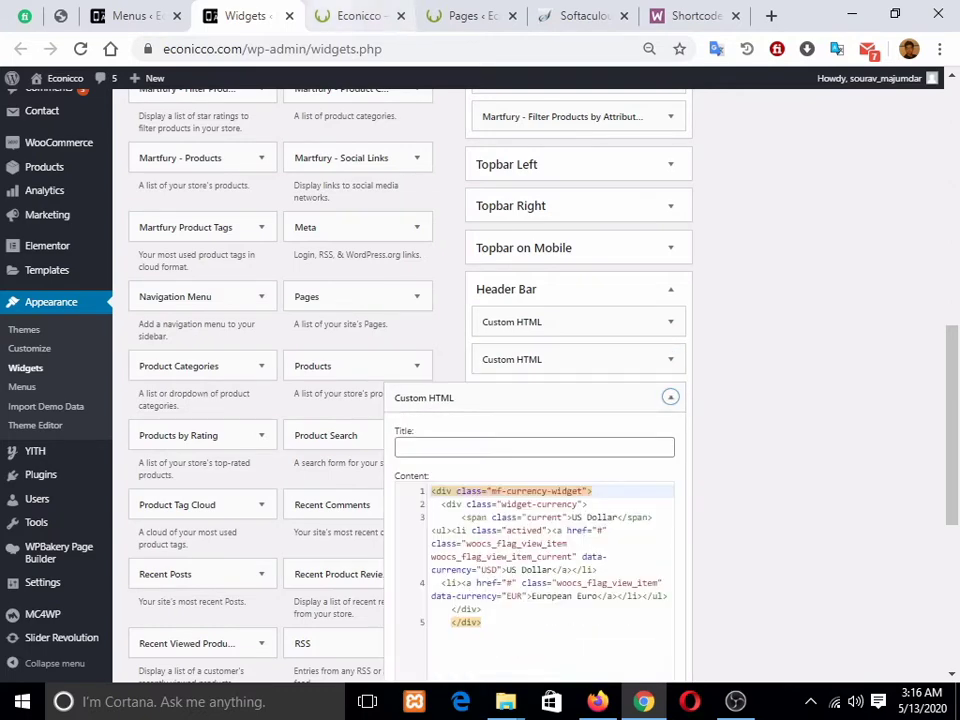
pyautogui.click(360, 16)
pyautogui.moveTo(818, 172)
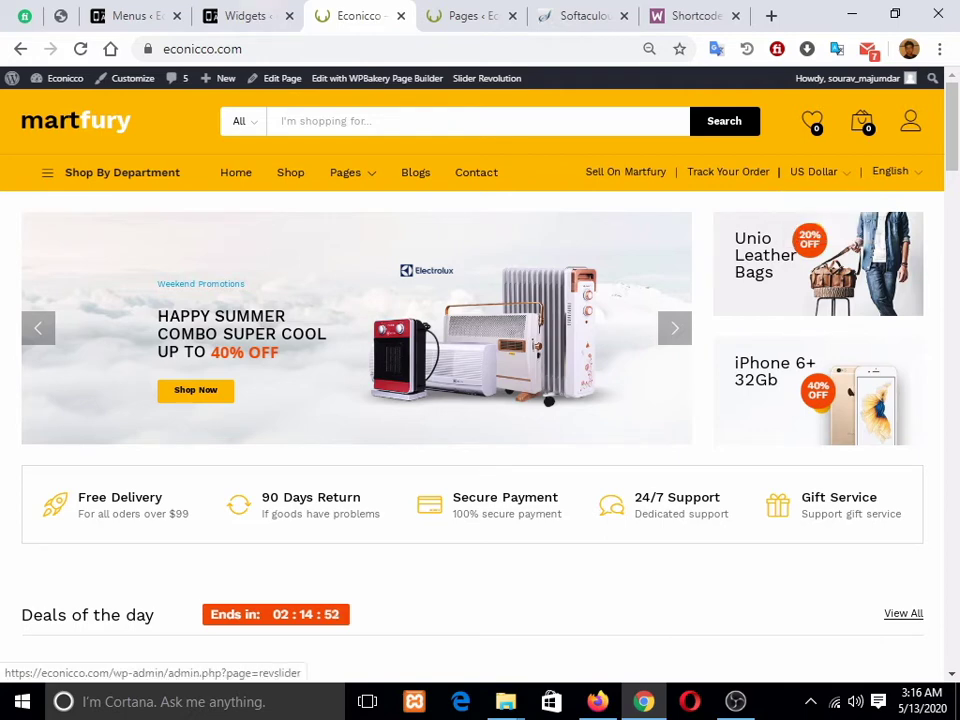
pyautogui.click(245, 16)
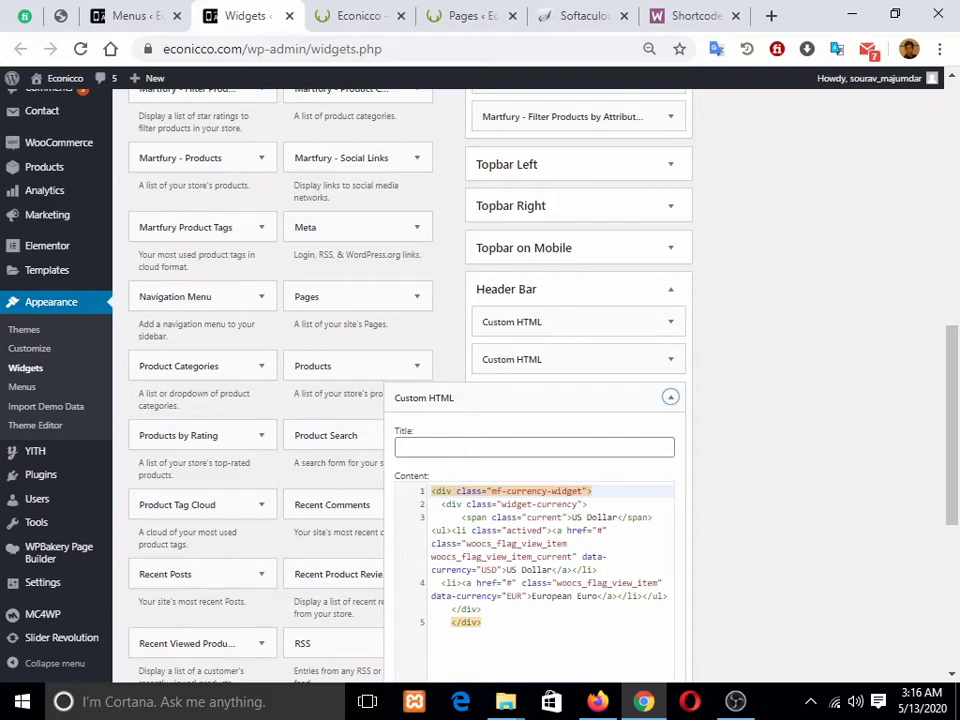
pyautogui.scroll(-3, 400, 380)
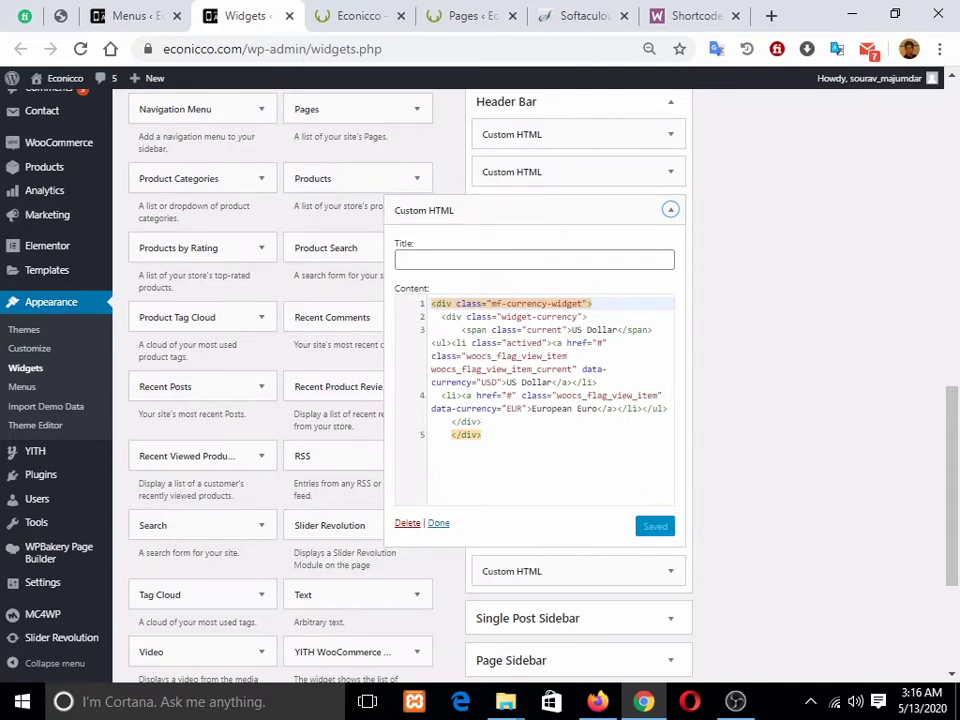
pyautogui.click(670, 209)
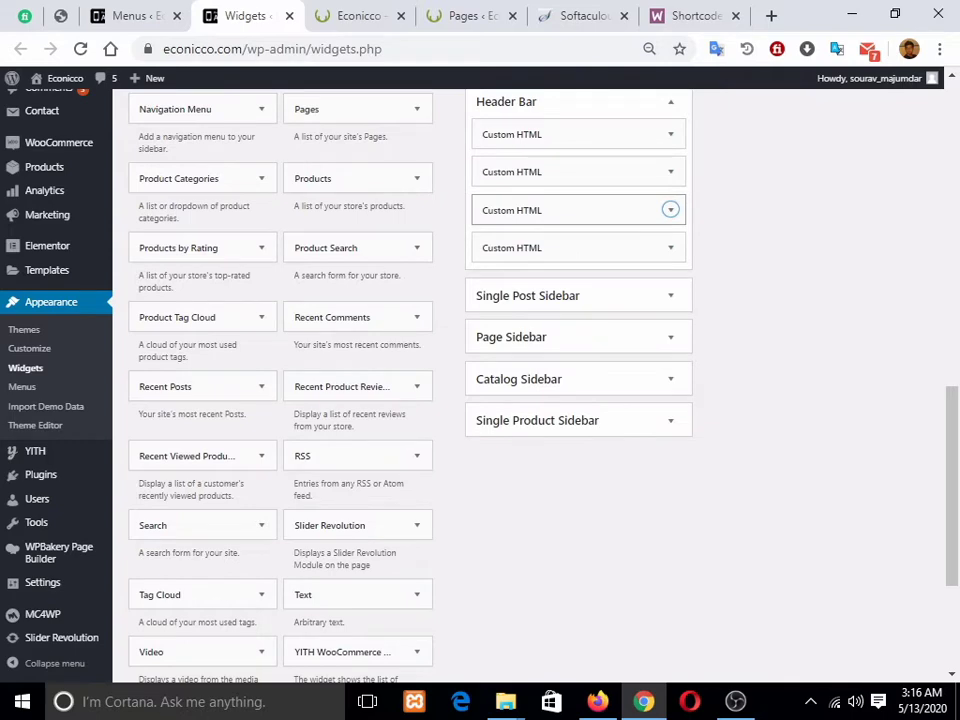
# Step: Open and review the fourth Header Bar widget's language selector, then collapse it
pyautogui.hotkey('ctrl', 'Tab')
pyautogui.hotkey('ctrl', 'shift', 'Tab')
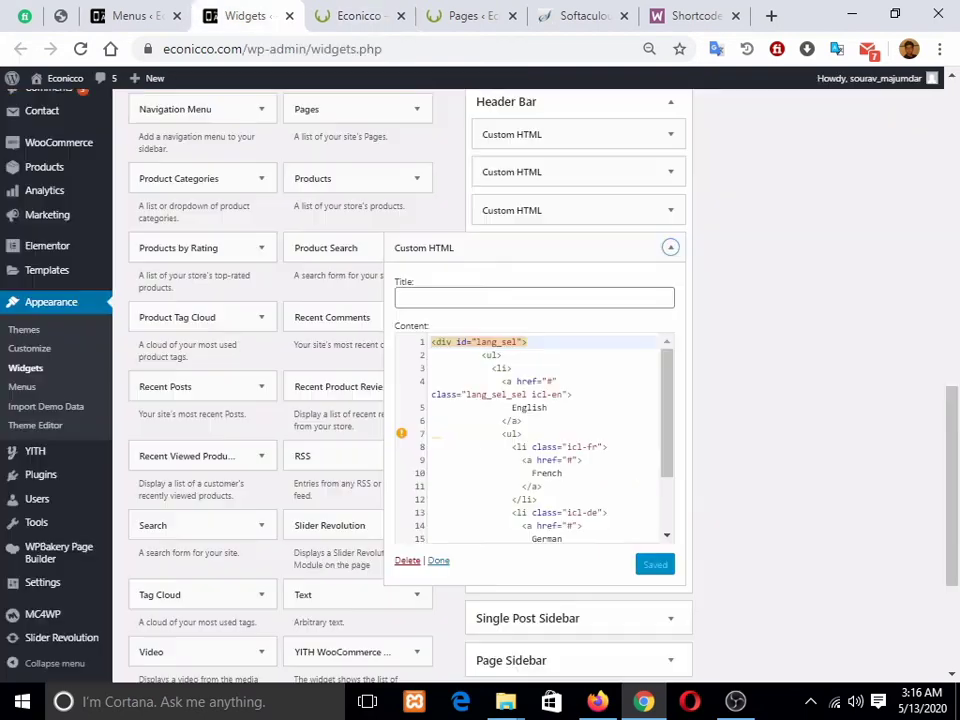
pyautogui.click(670, 247)
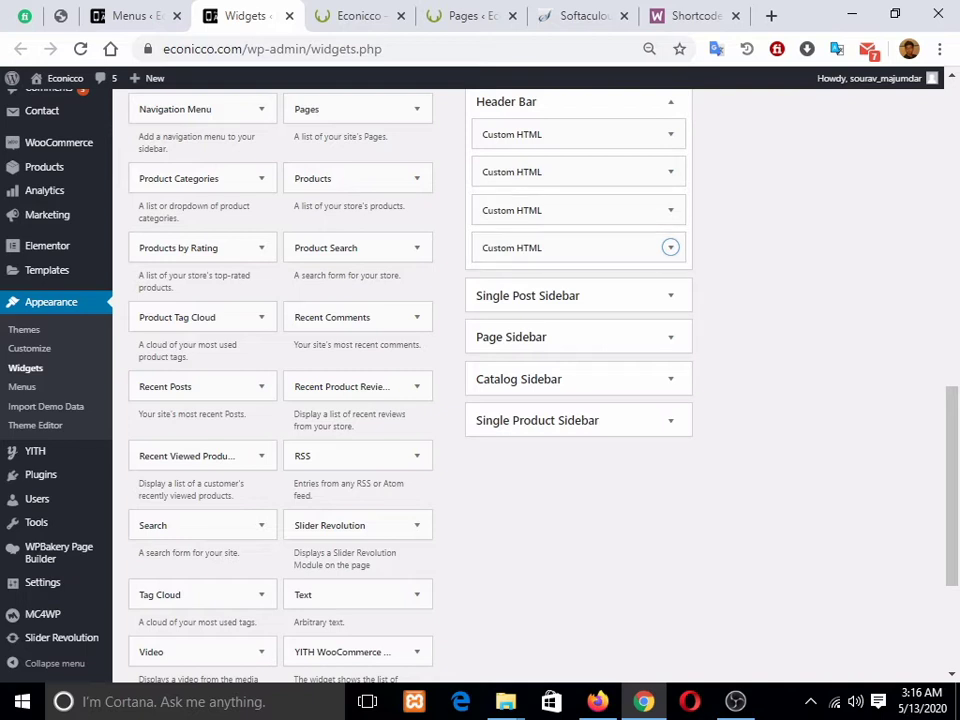
pyautogui.click(670, 247)
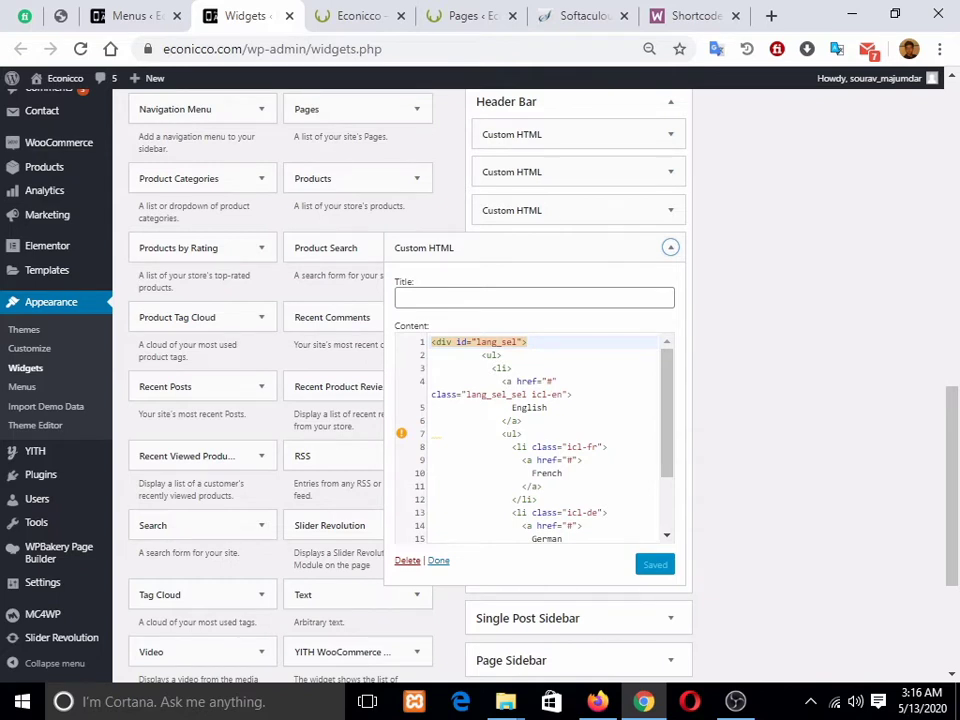
pyautogui.scroll(-3, 540, 440)
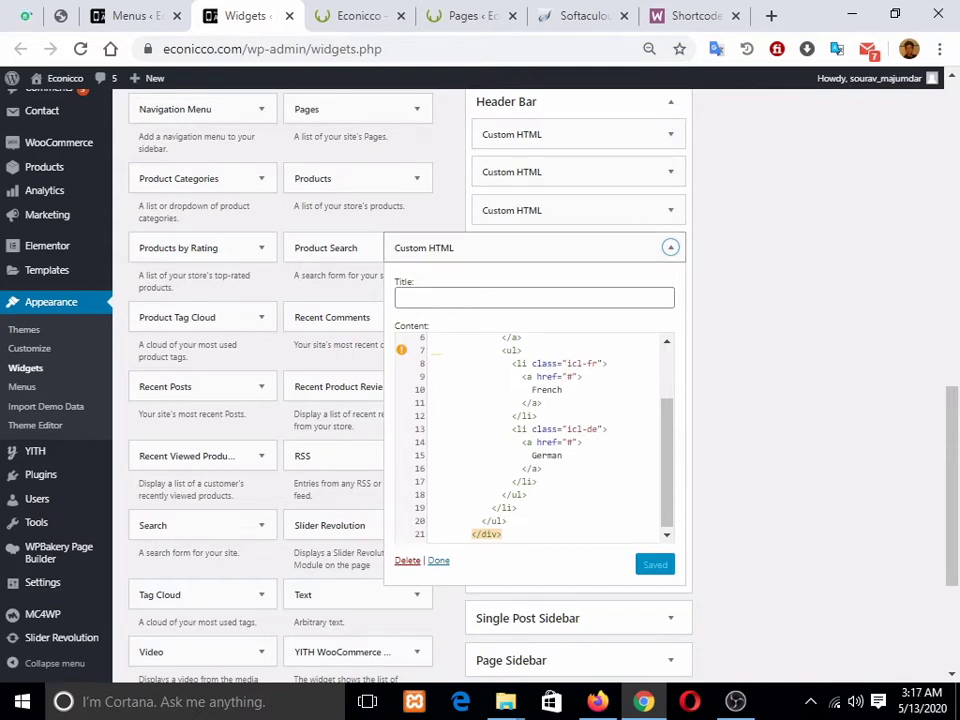
pyautogui.click(671, 247)
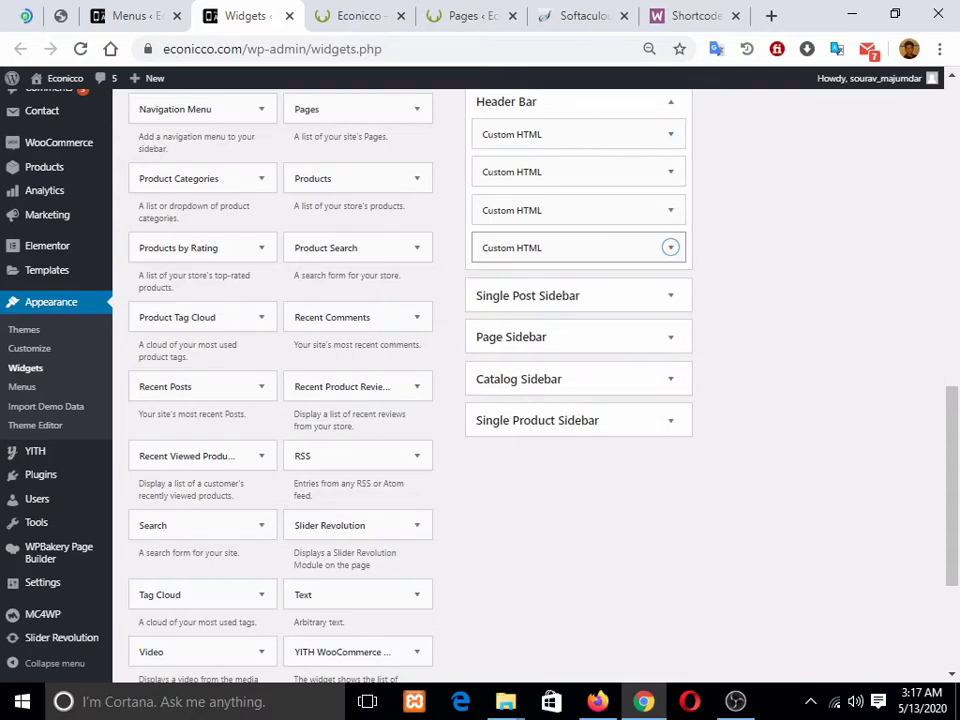
# Step: Bring up the live Martfury storefront homepage and scroll through it
pyautogui.scroll(6, 671, 292)
pyautogui.click(360, 16)
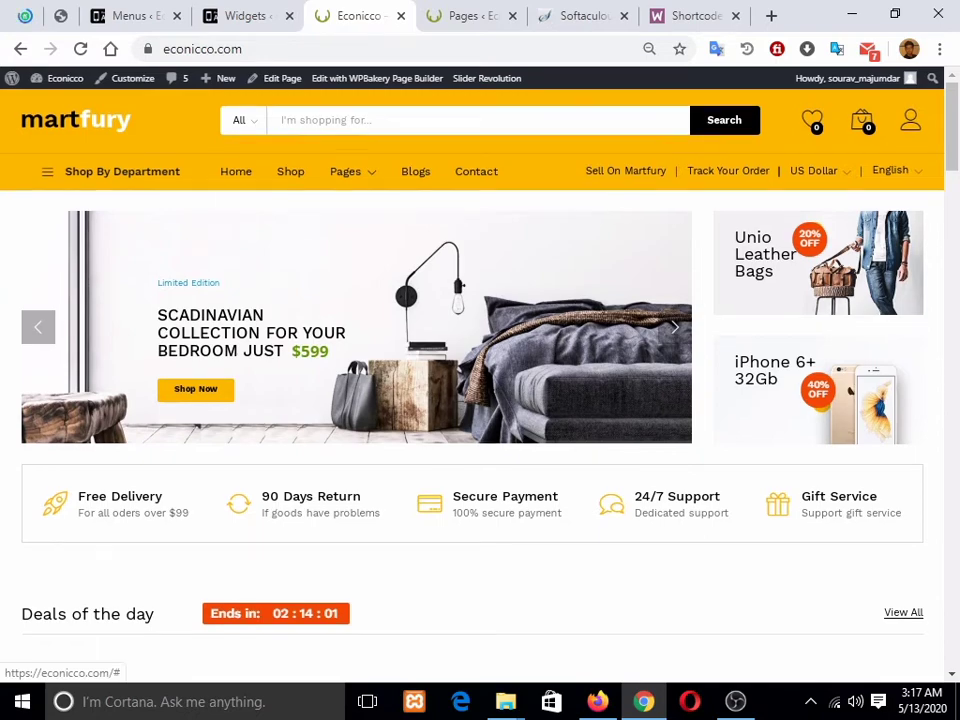
pyautogui.scroll(-4, 480, 400)
pyautogui.scroll(4, 480, 400)
pyautogui.scroll(-2, 480, 400)
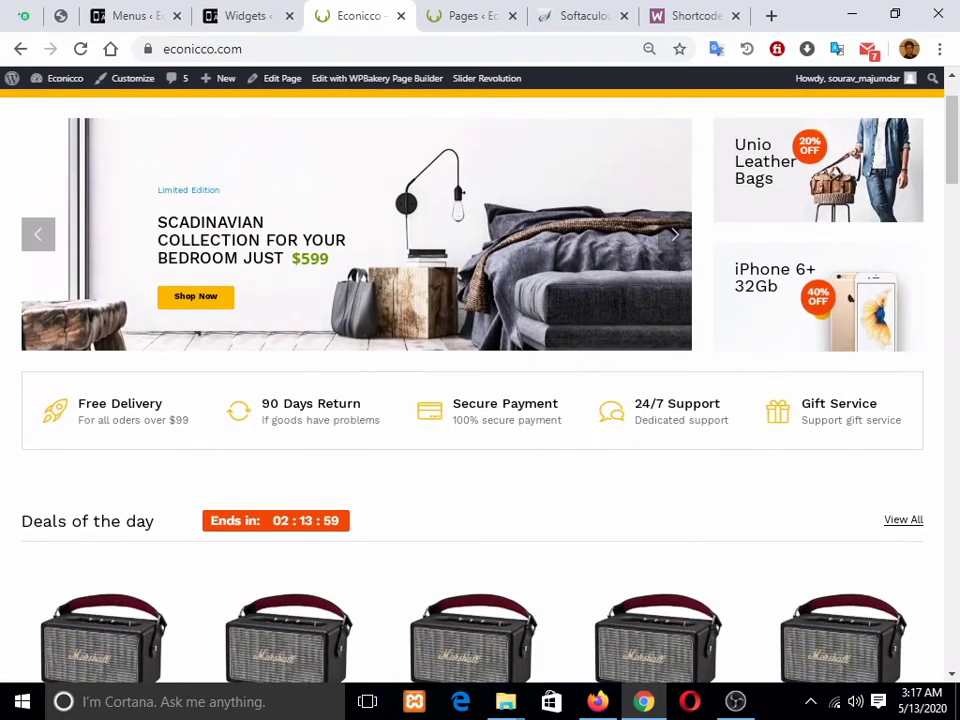
pyautogui.scroll(2, 480, 400)
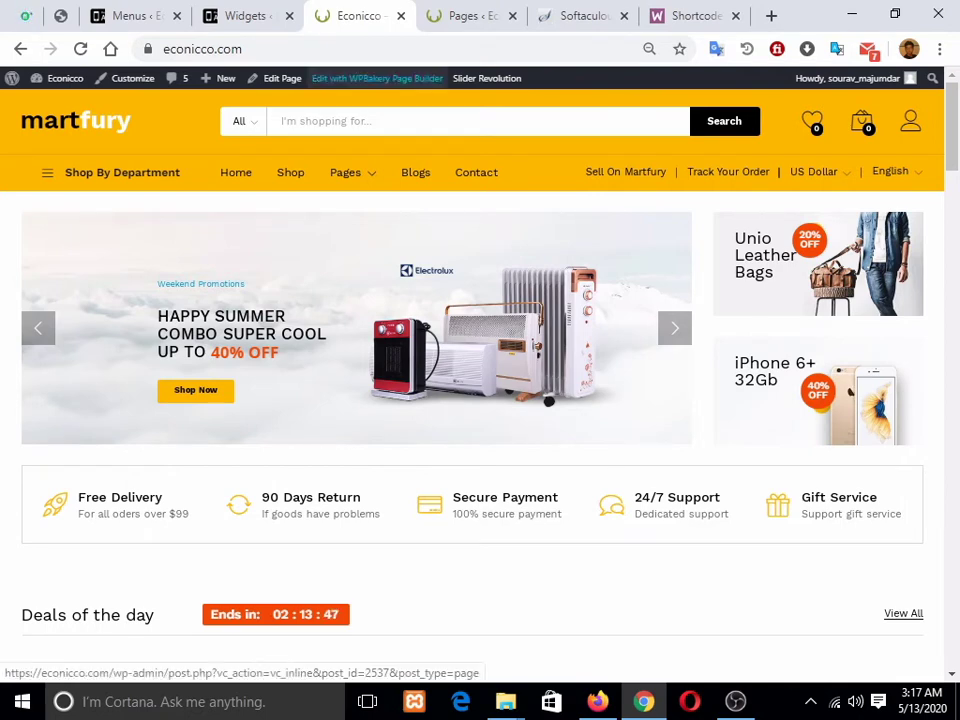
# Step: Open the homepage in the WPBakery front-end editor, then cancel leaving the Widgets page
pyautogui.click(377, 78)
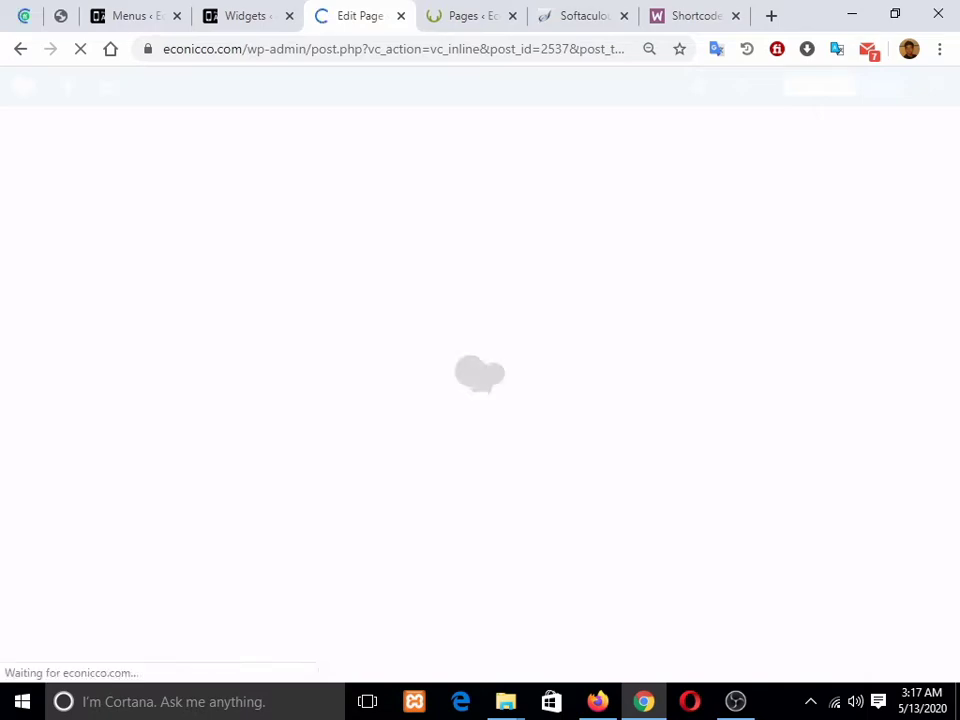
pyautogui.click(246, 16)
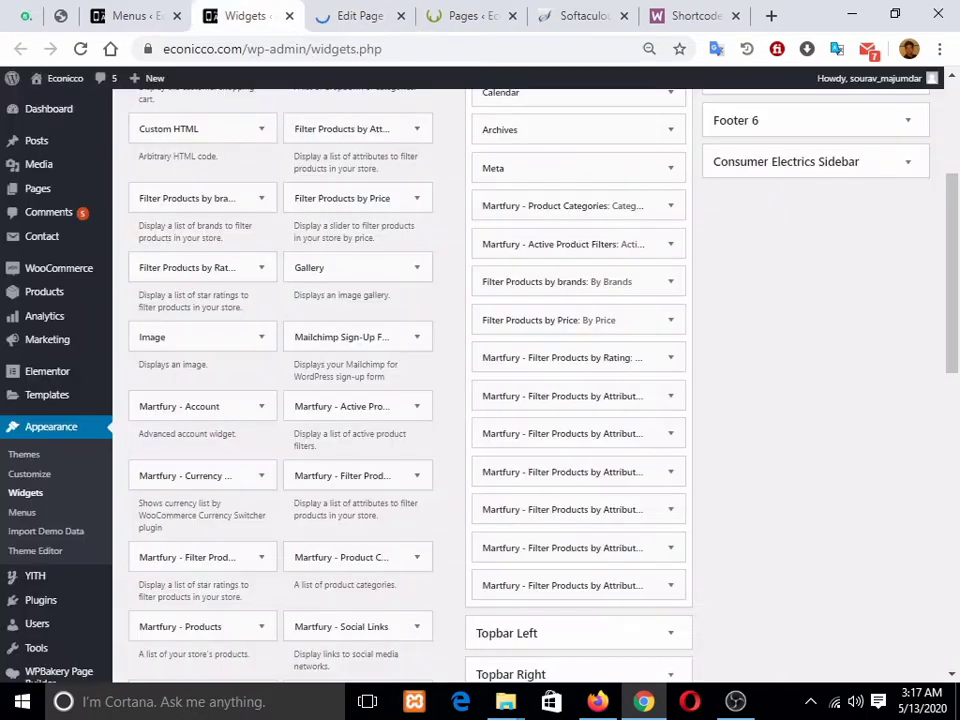
pyautogui.scroll(3, 62, 292)
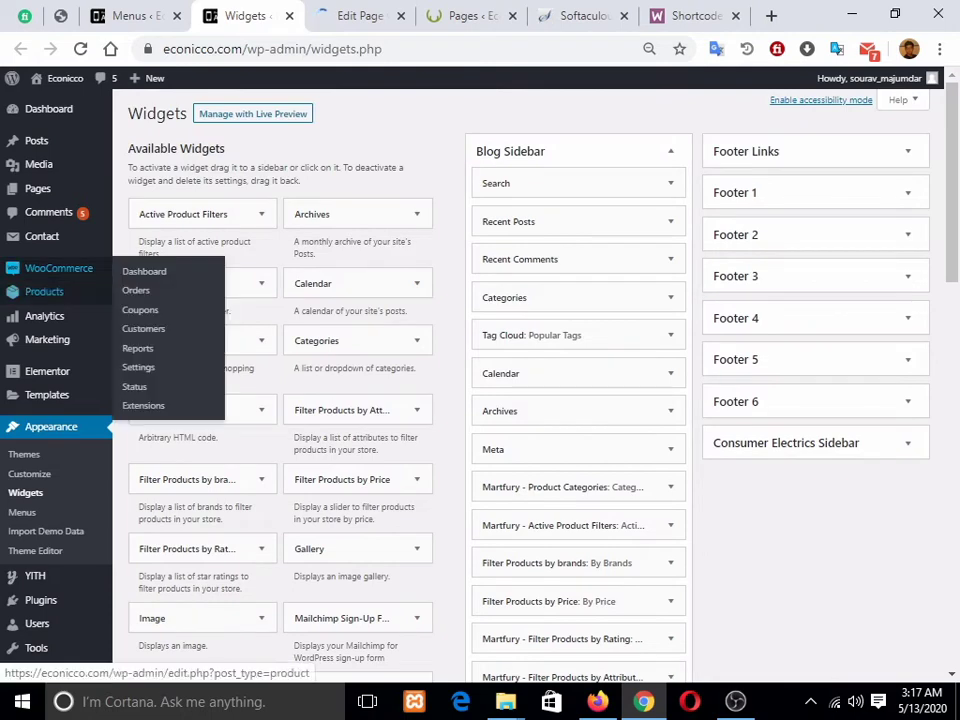
pyautogui.moveTo(60, 291)
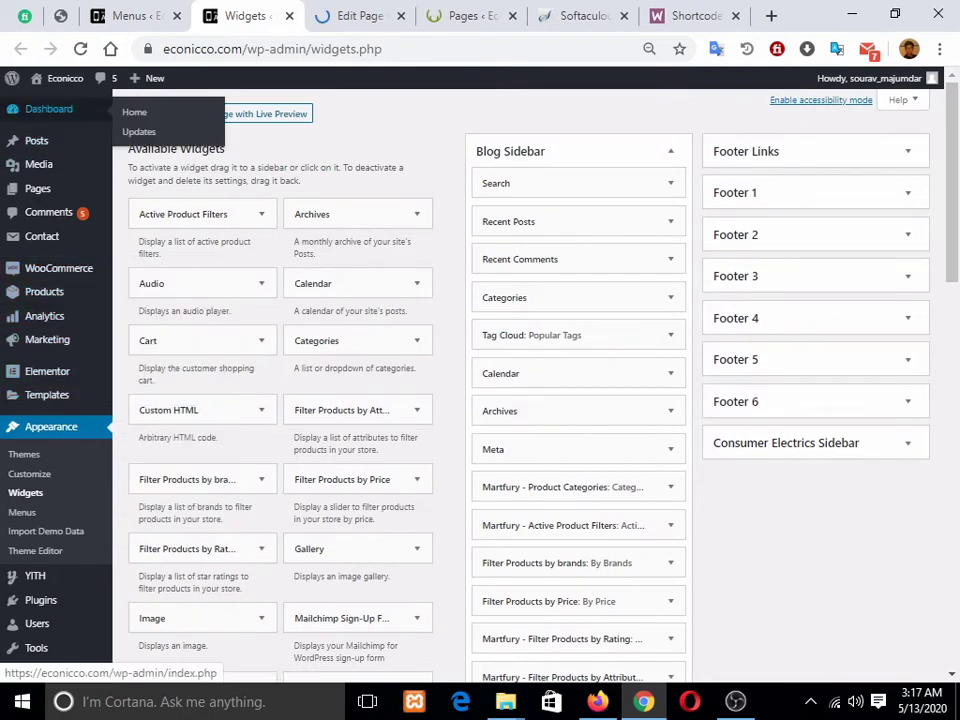
pyautogui.click(48, 109)
pyautogui.click(570, 154)
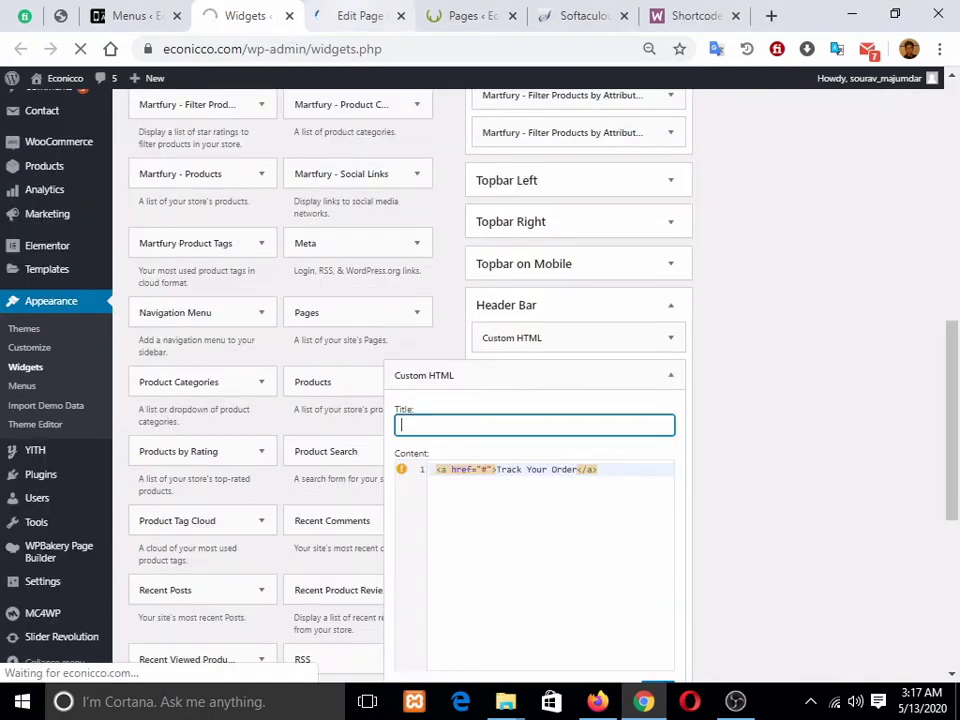
# Step: Move between the editor and Dashboard tabs, then open Slider Revolution from the admin menu
pyautogui.click(352, 16)
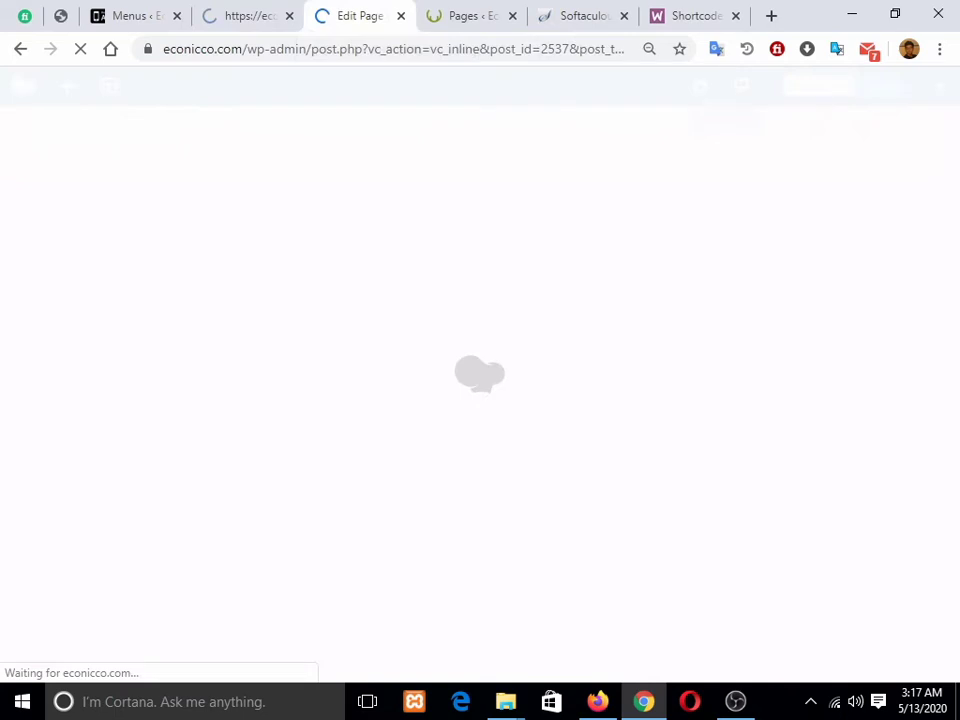
pyautogui.click(243, 16)
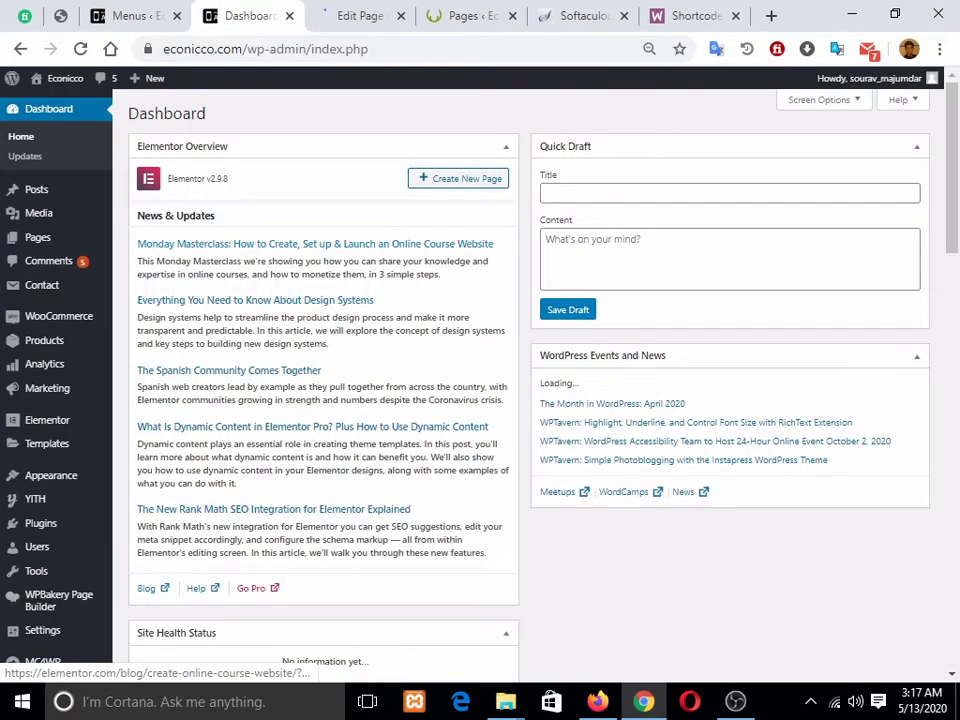
pyautogui.scroll(-4, 275, 243)
pyautogui.click(358, 16)
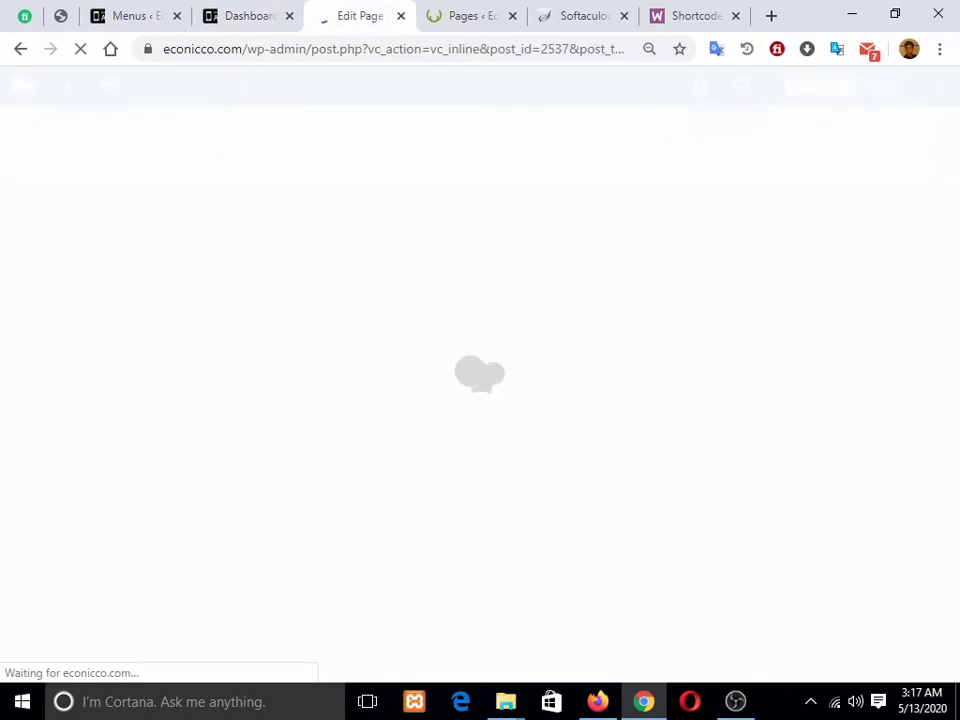
pyautogui.click(246, 16)
pyautogui.click(358, 16)
pyautogui.click(246, 16)
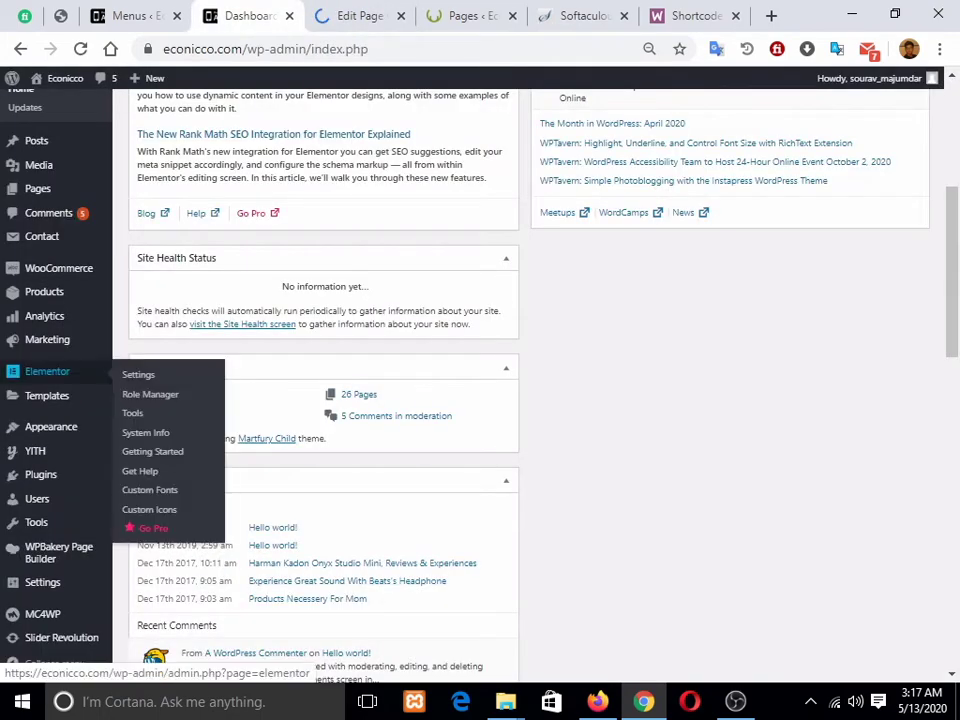
pyautogui.scroll(-5, 40, 500)
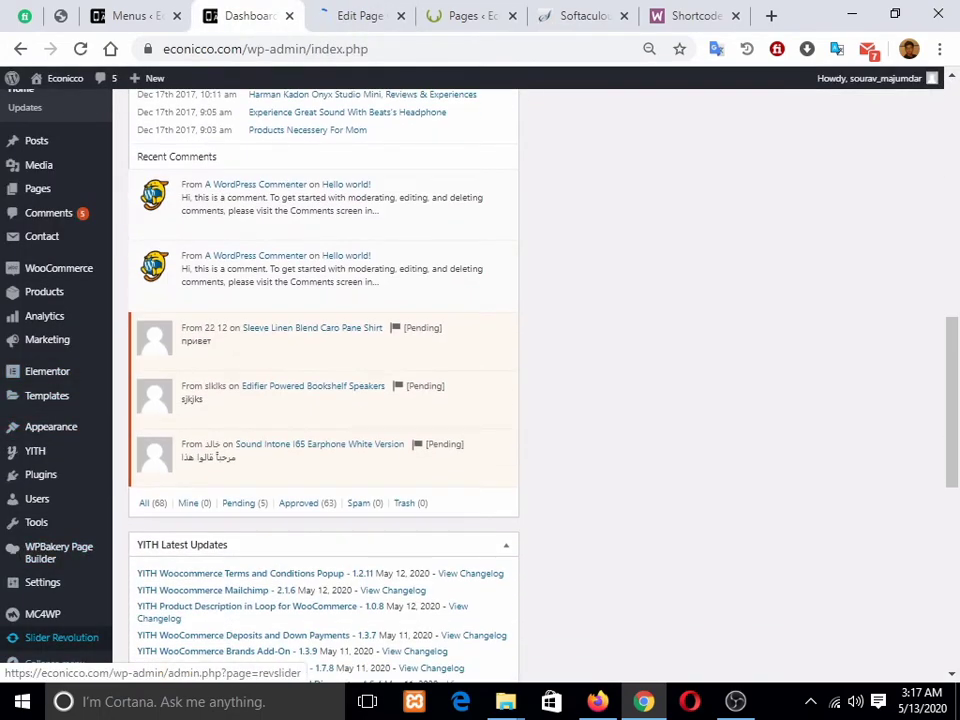
pyautogui.click(60, 637)
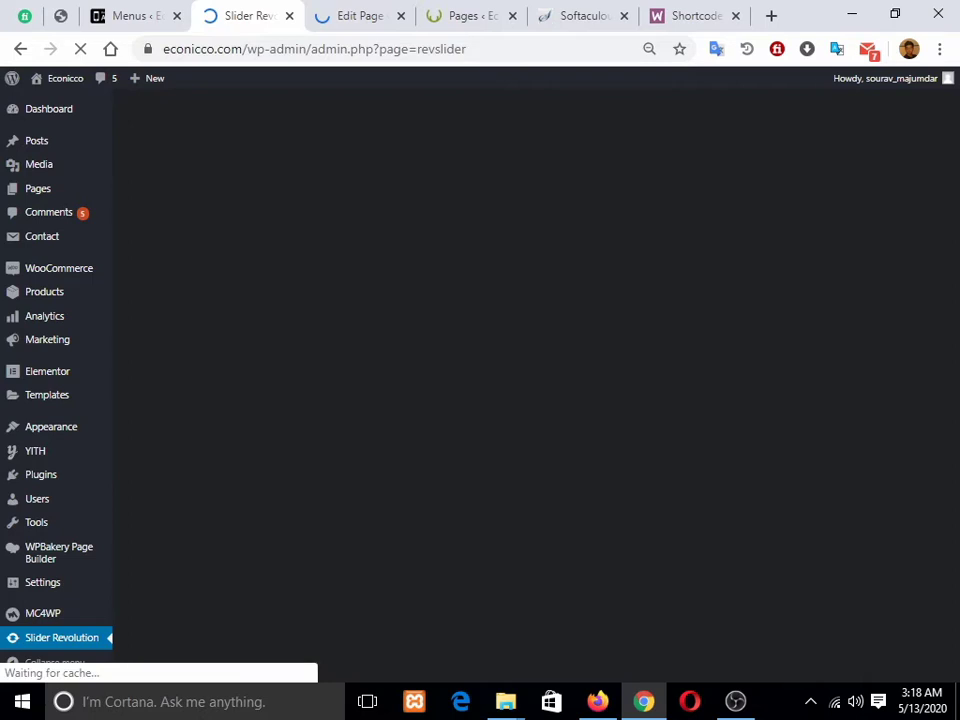
# Step: Check the slider element's settings in the homepage editor, then return to the Slider Revolution modules
pyautogui.click(359, 16)
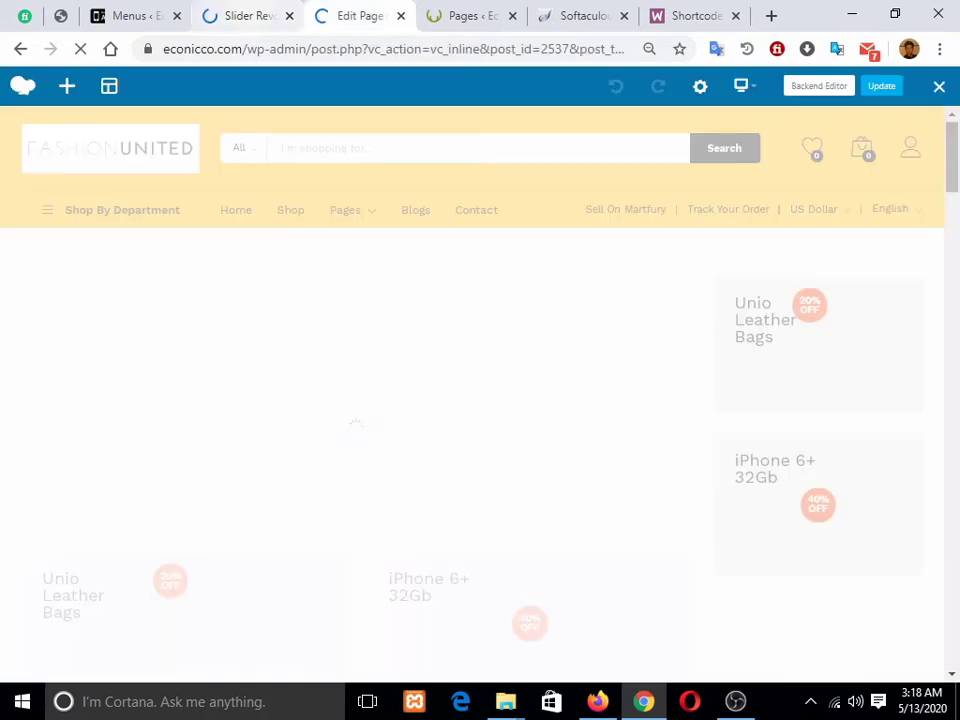
pyautogui.click(245, 16)
pyautogui.scroll(-2, 460, 440)
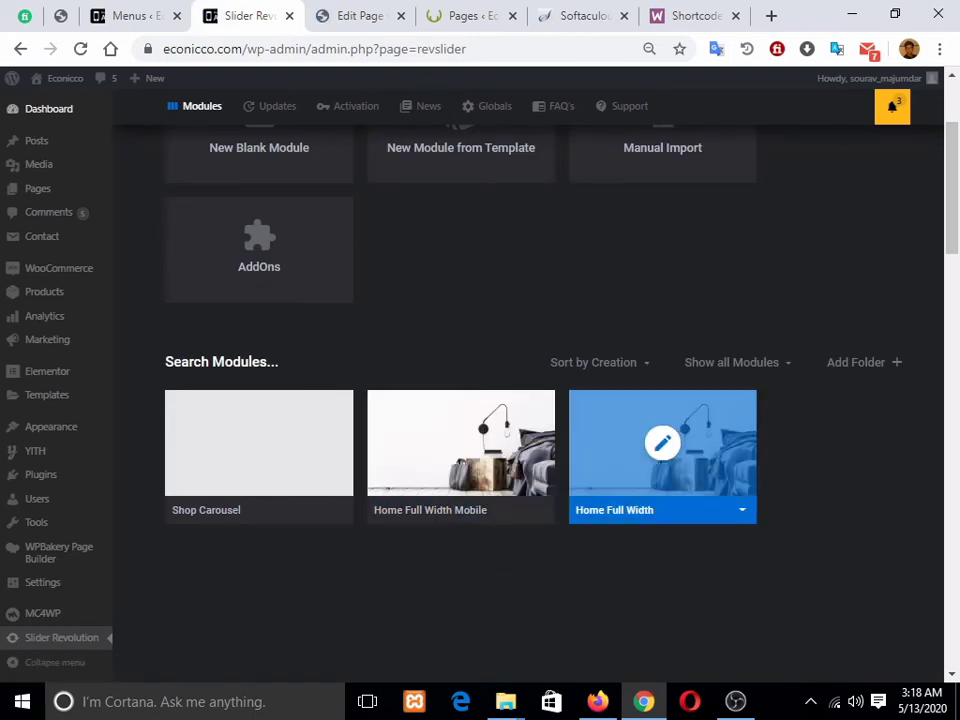
pyautogui.click(358, 16)
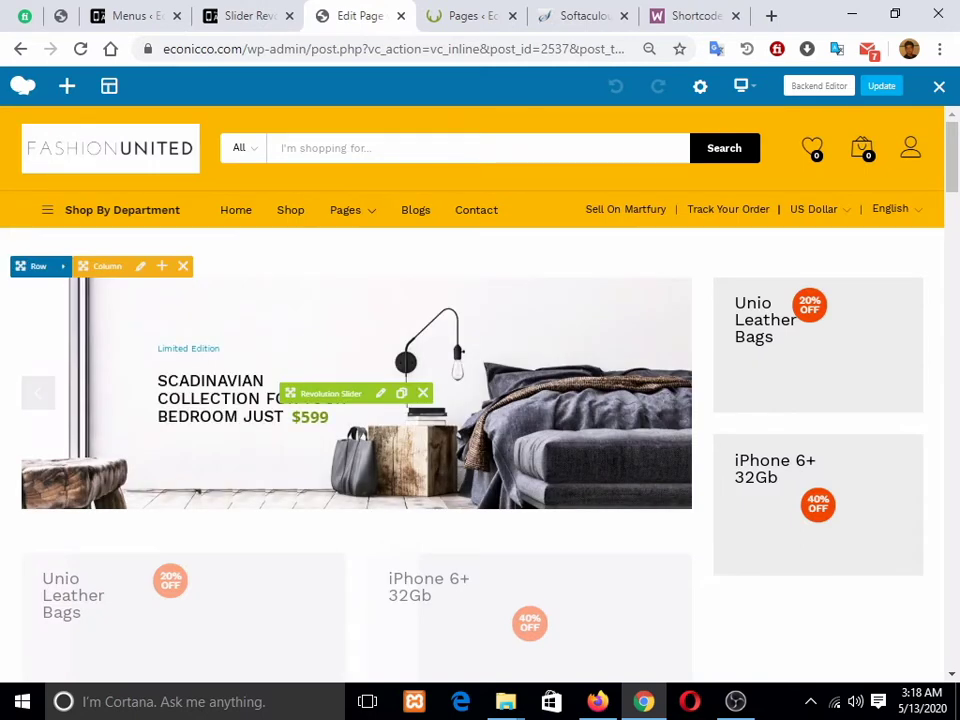
pyautogui.click(381, 393)
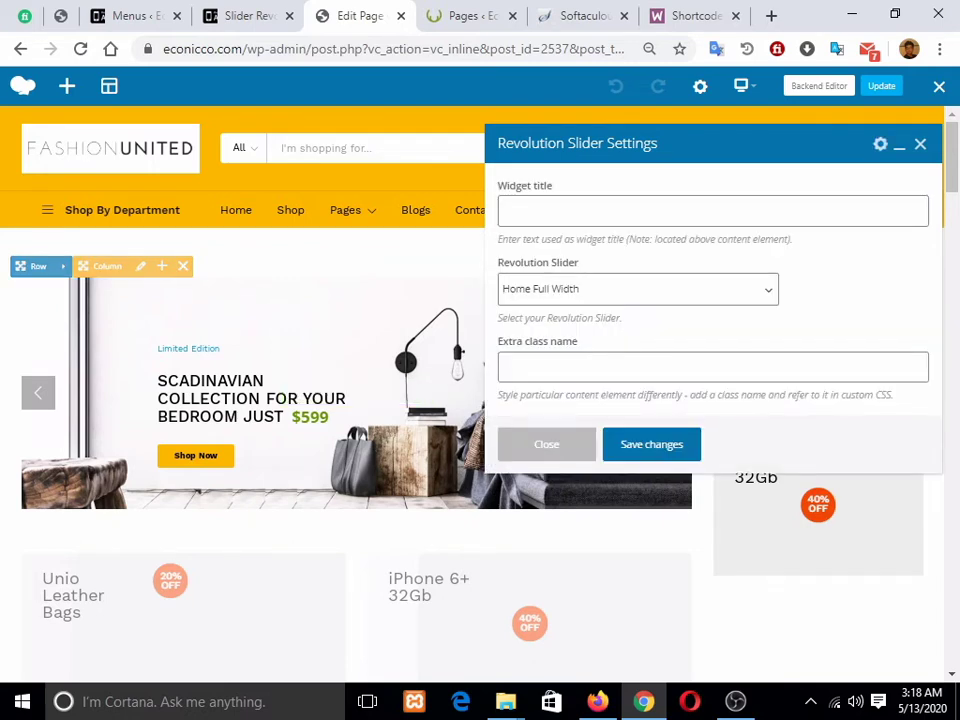
pyautogui.hotkey('ctrl', 'shift', 'Tab')
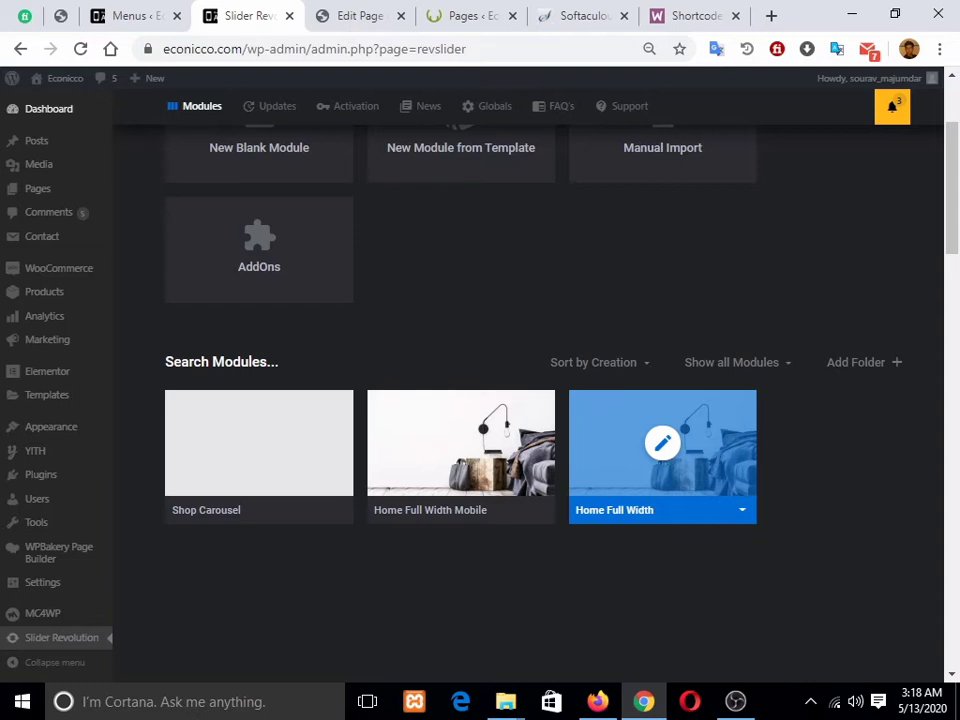
# Step: Open the Home Full Width slide, inspect its headline, $599 price and Shop Now layers, and list the addable layer types
pyautogui.click(662, 443)
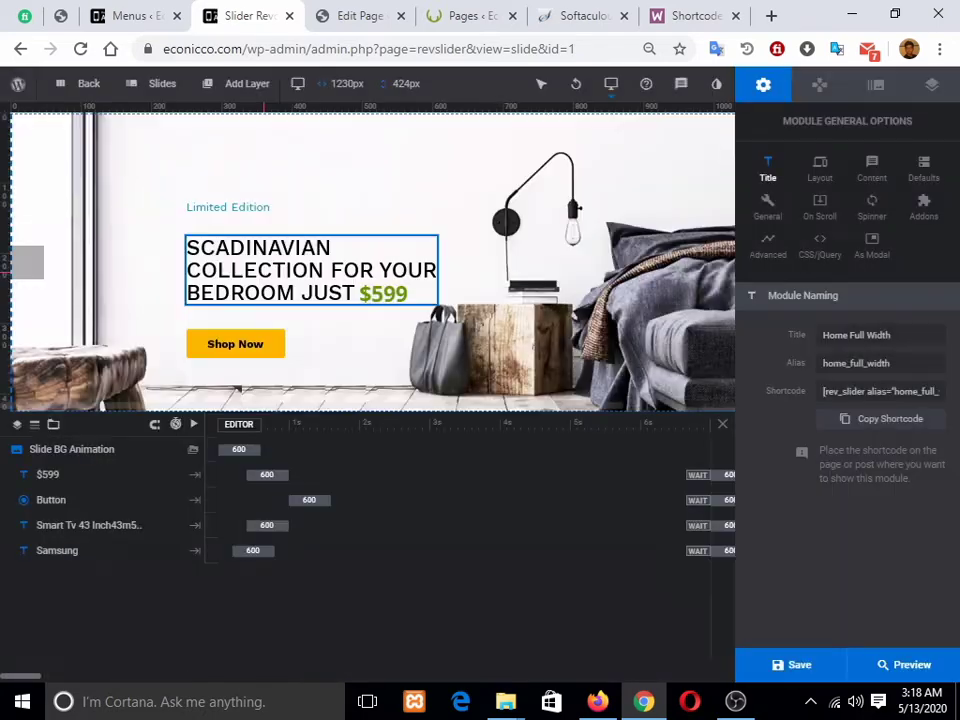
pyautogui.click(436, 301)
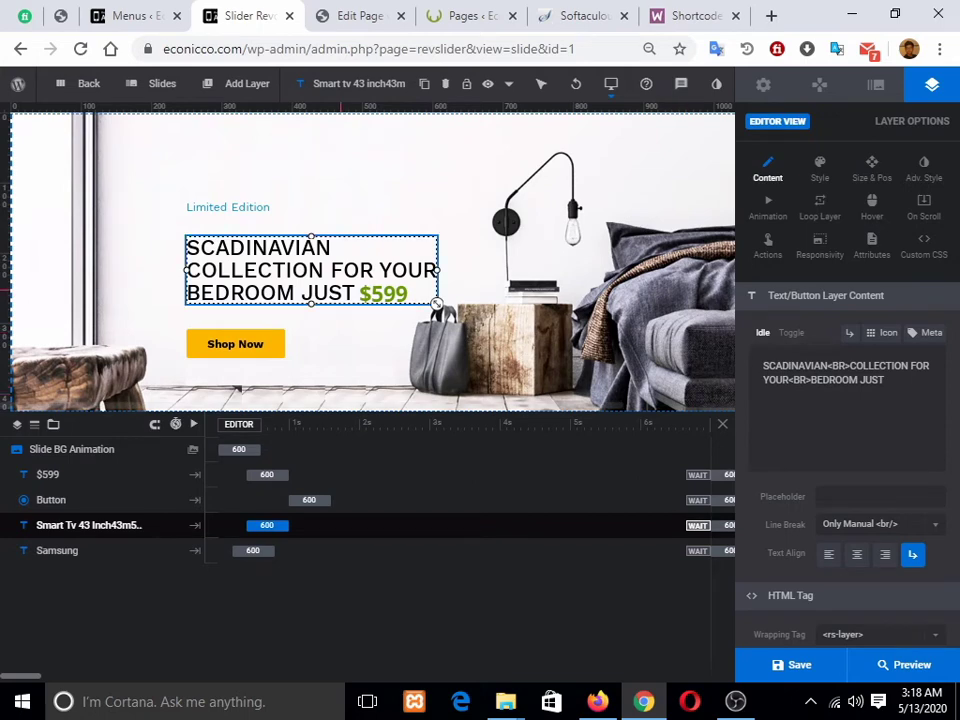
pyautogui.click(438, 305)
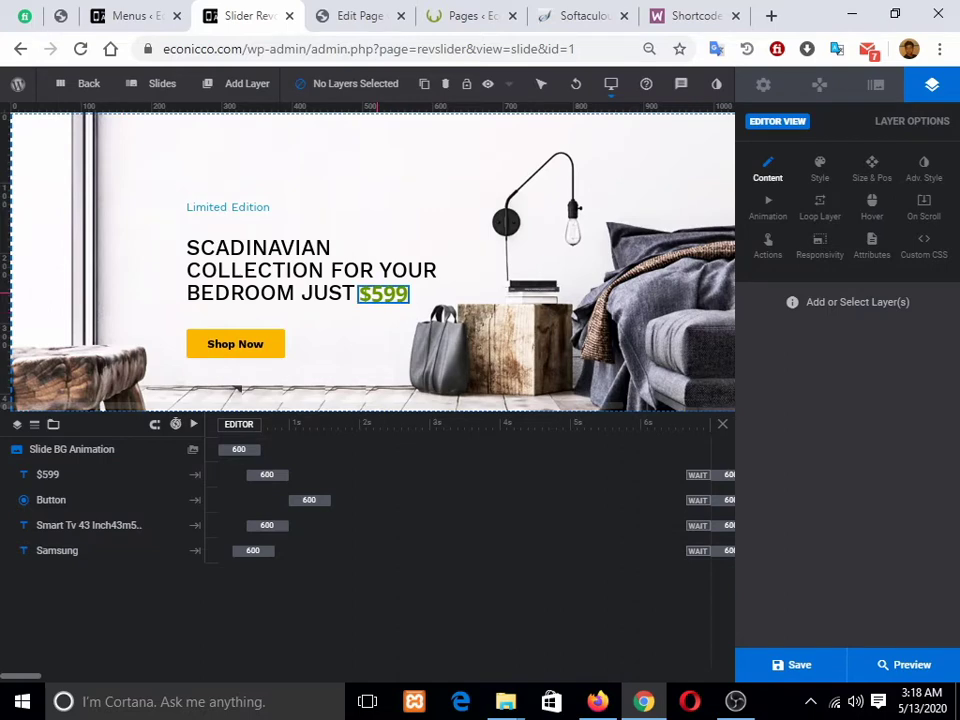
pyautogui.click(404, 298)
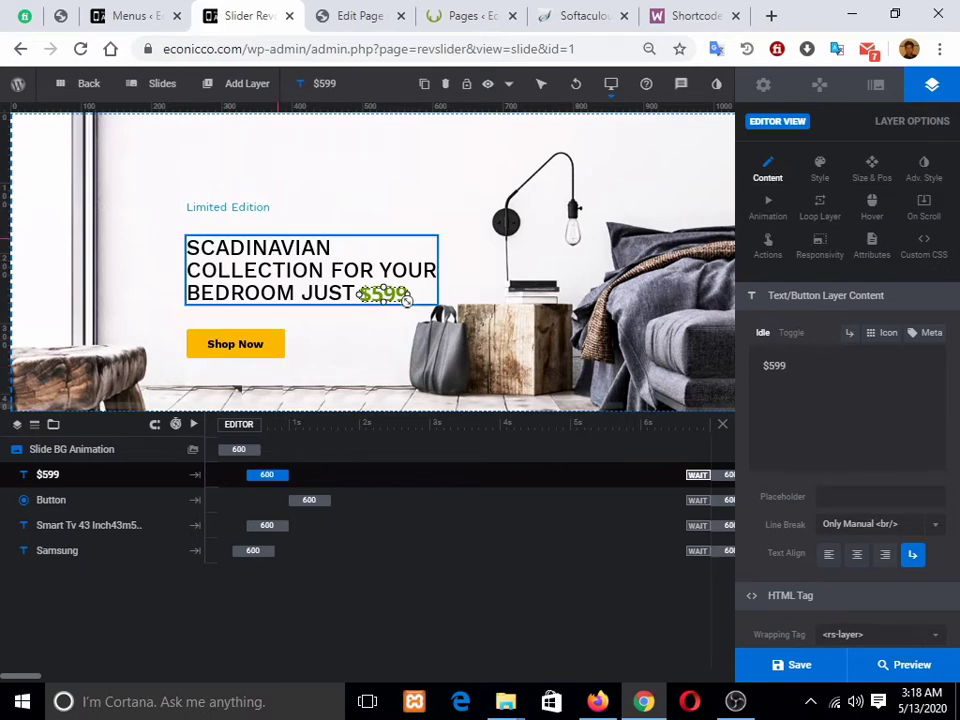
pyautogui.click(425, 282)
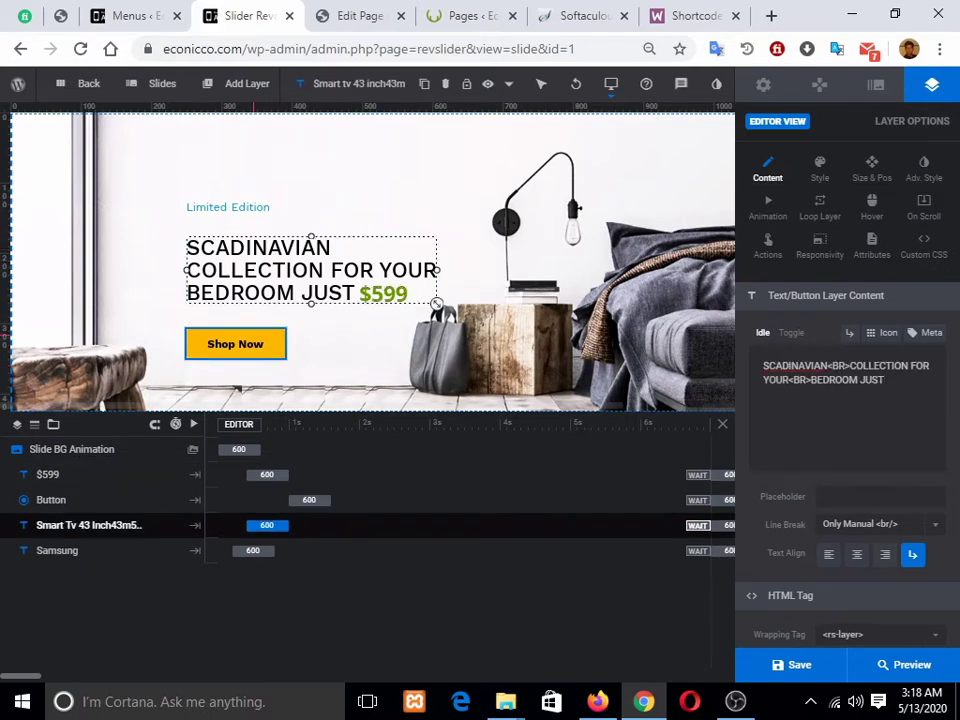
pyautogui.click(280, 352)
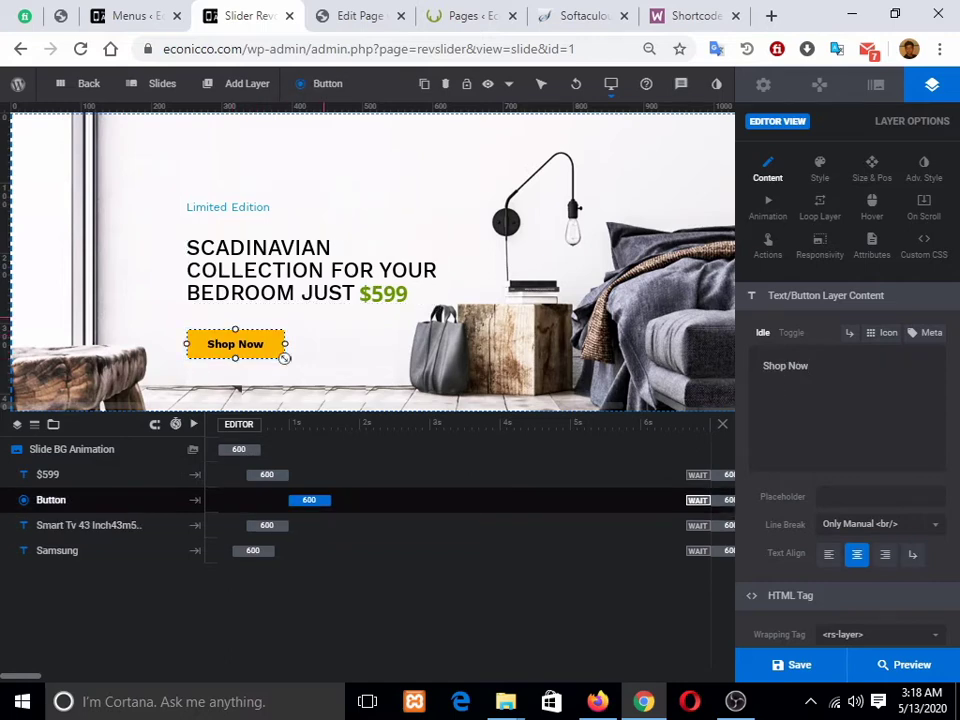
pyautogui.click(247, 83)
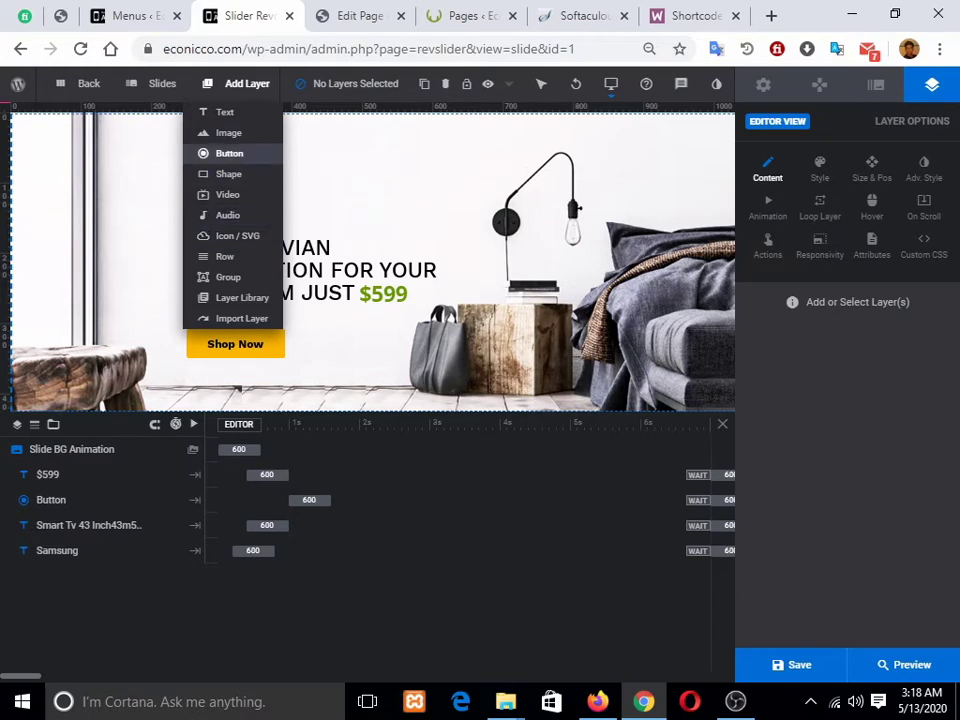
# Step: Add a button layer beside Shop Now and change its label from 'Click Here' to 'Buy now'
pyautogui.click(229, 153)
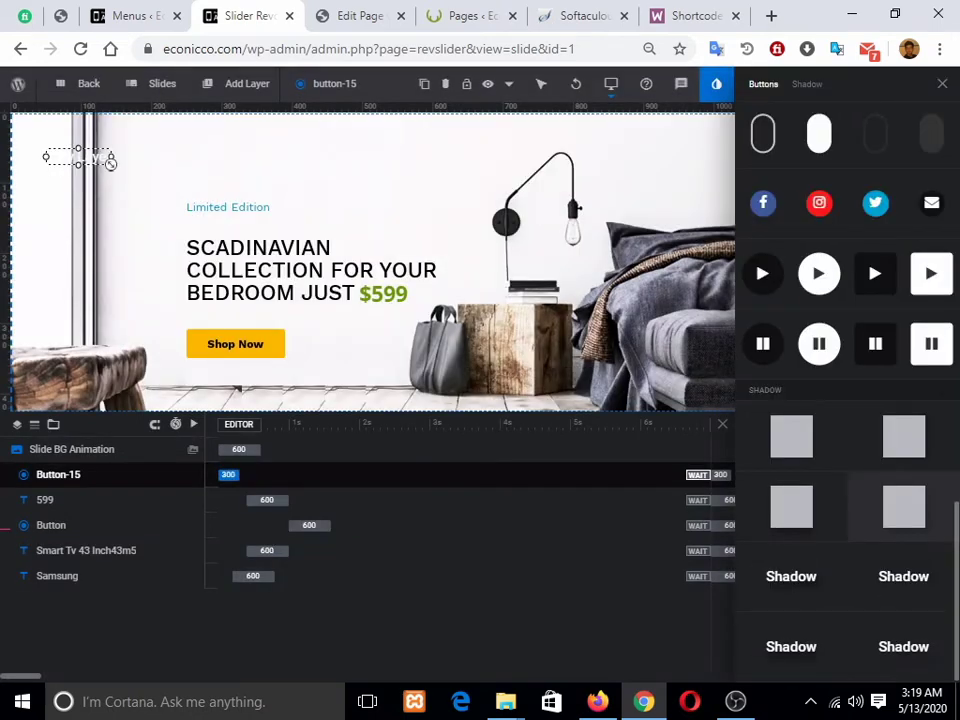
pyautogui.scroll(10, 880, 500)
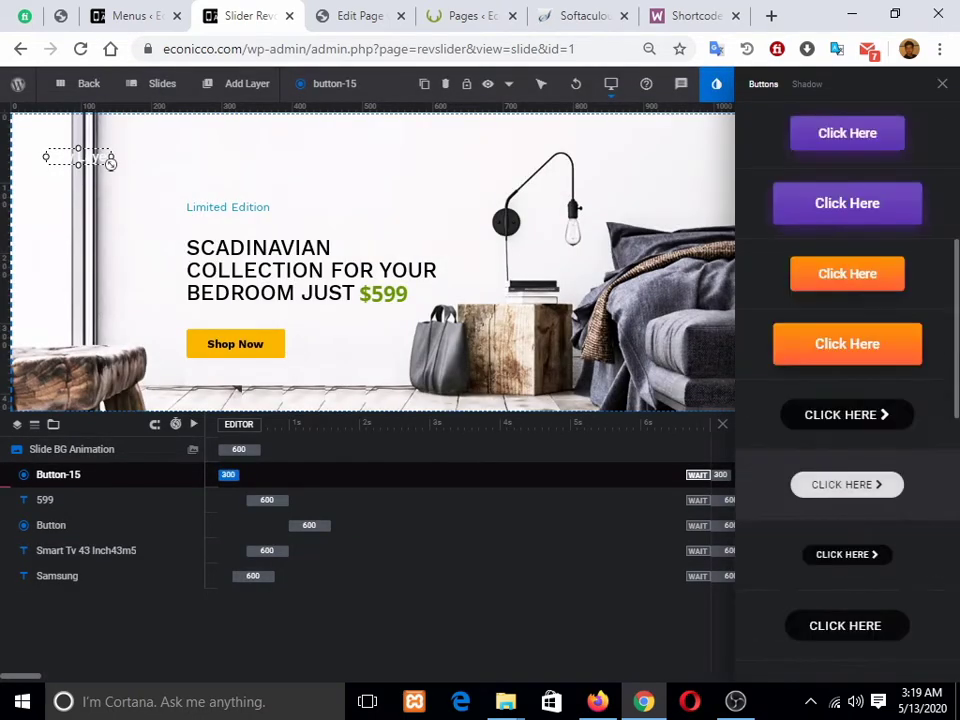
pyautogui.scroll(5, 847, 490)
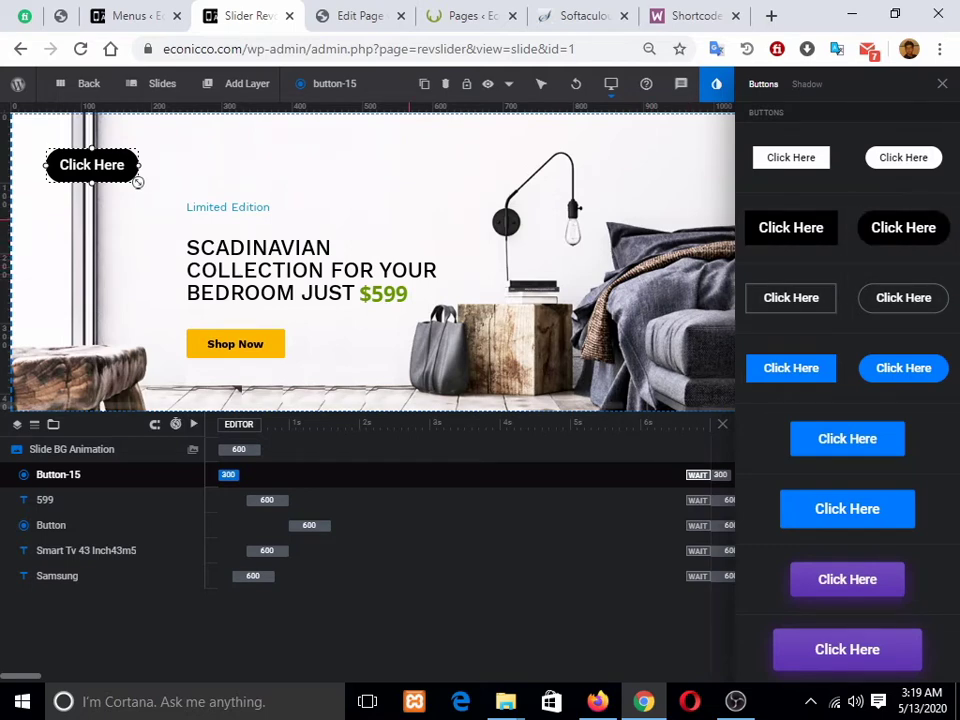
pyautogui.moveTo(138, 182); pyautogui.dragTo(401, 363)
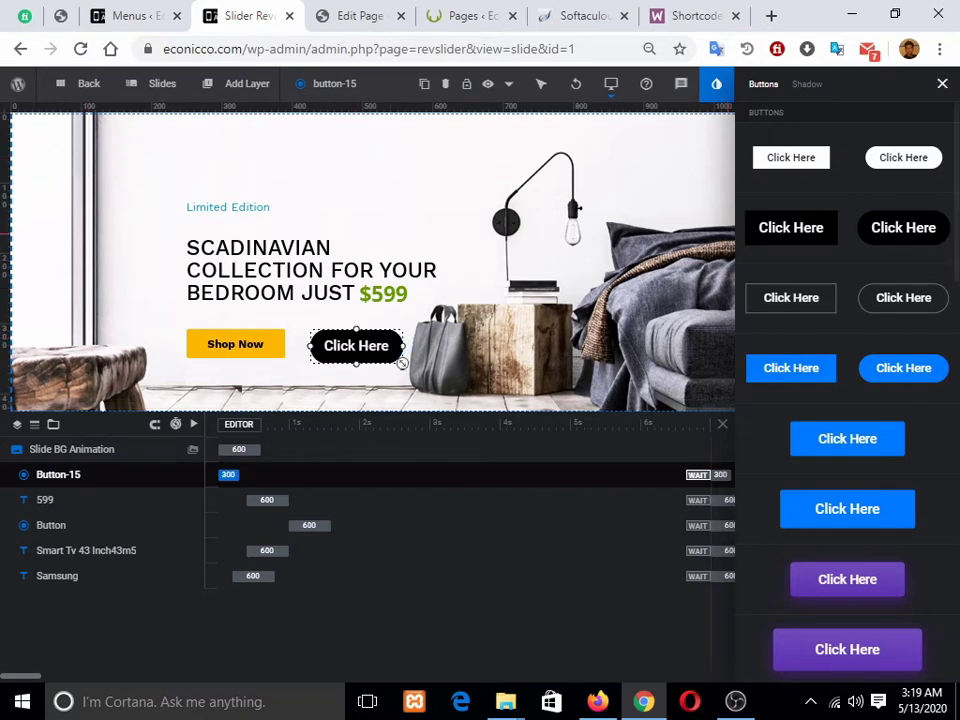
pyautogui.moveTo(810, 366); pyautogui.dragTo(762, 366)
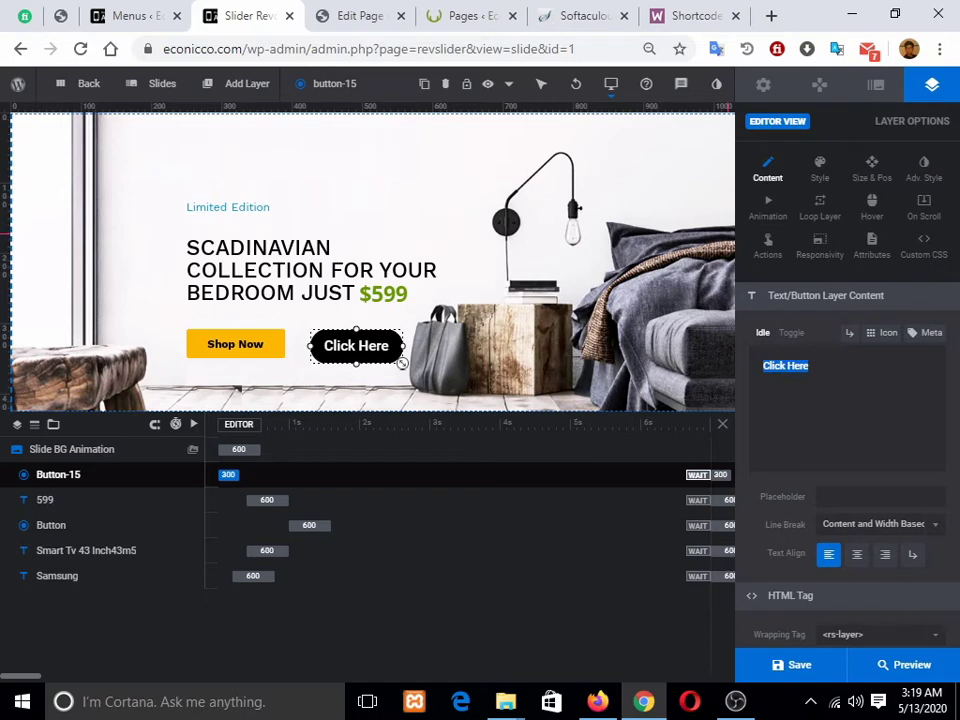
pyautogui.press('BackSpace')
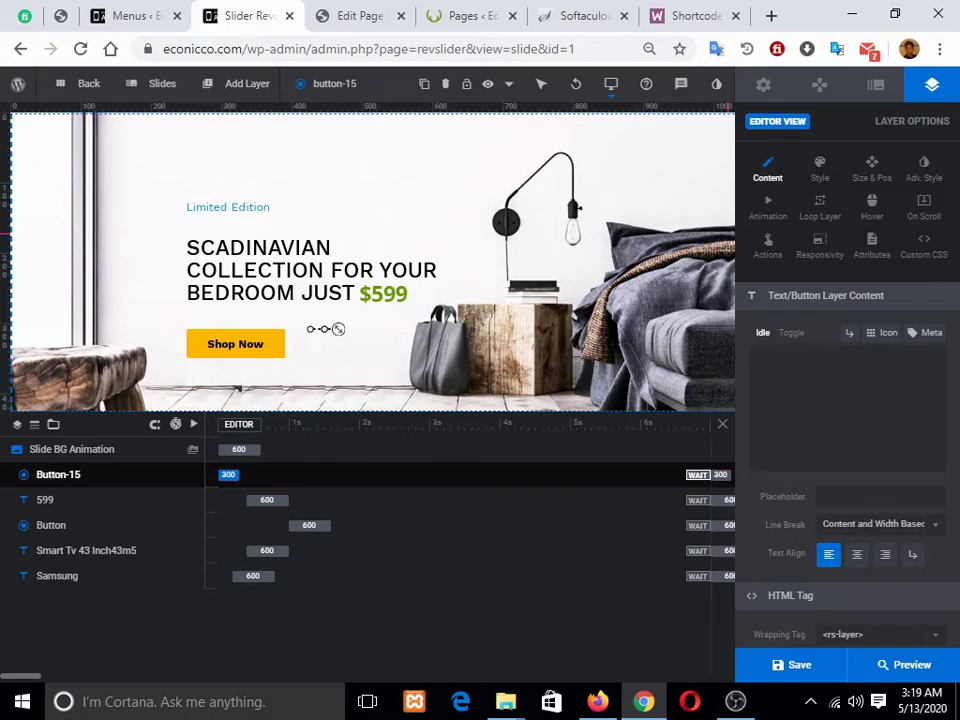
pyautogui.write('Buy now')
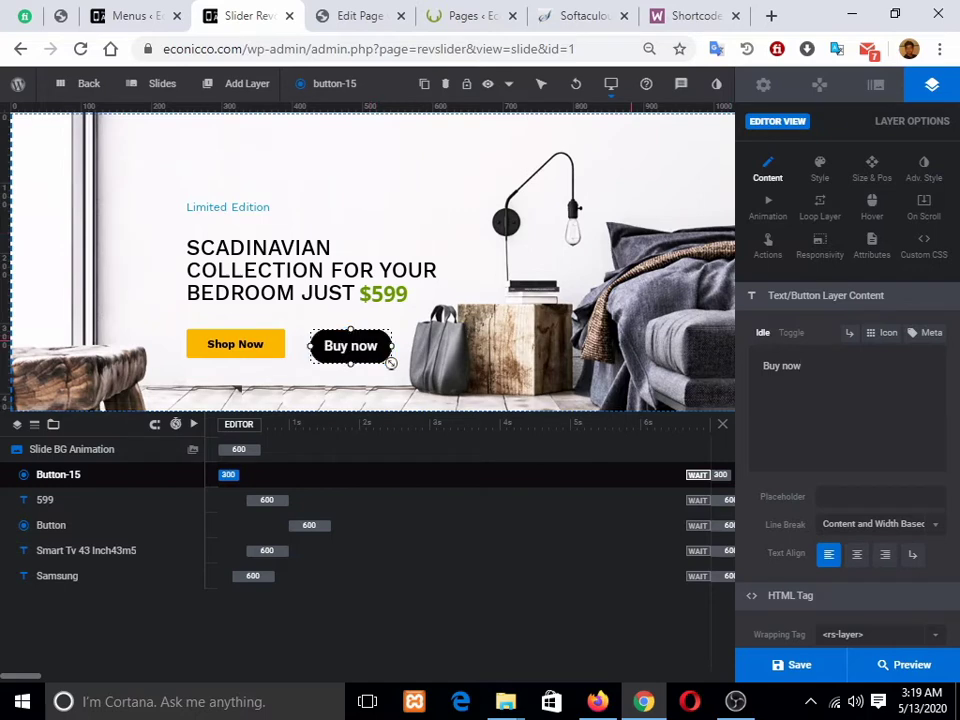
pyautogui.click(819, 170)
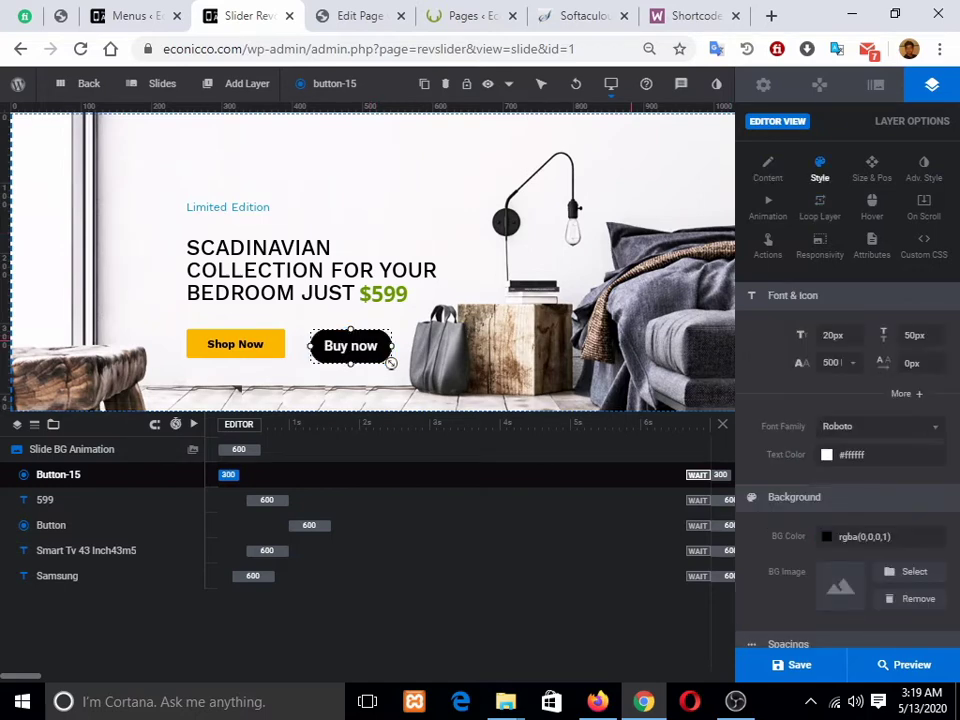
# Step: Give the Buy now button a yellow #ffd016 background
pyautogui.click(826, 536)
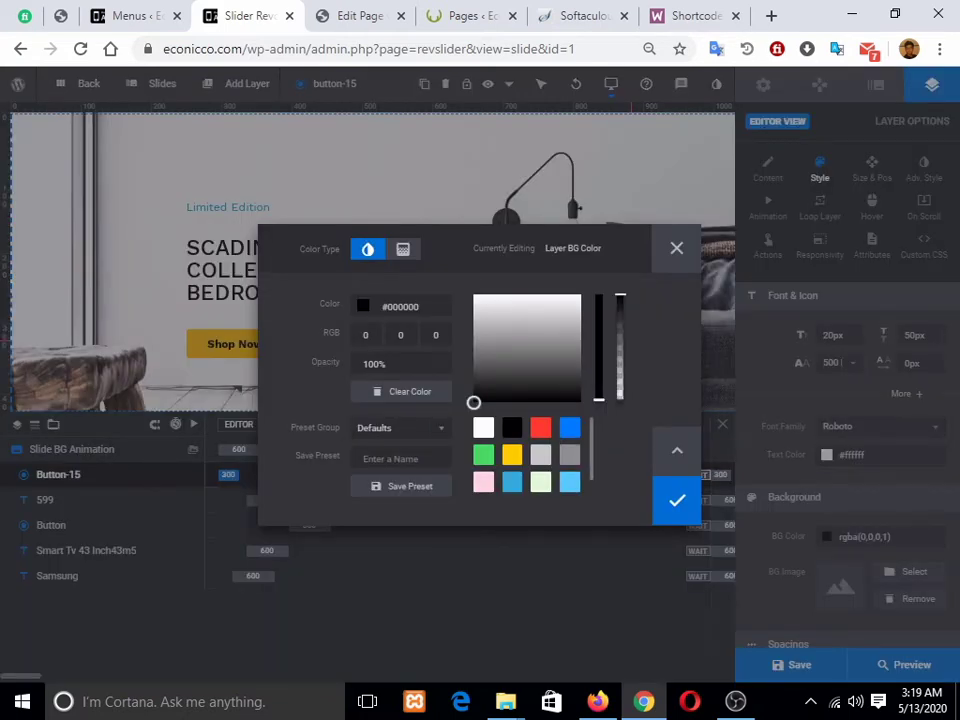
pyautogui.click(512, 455)
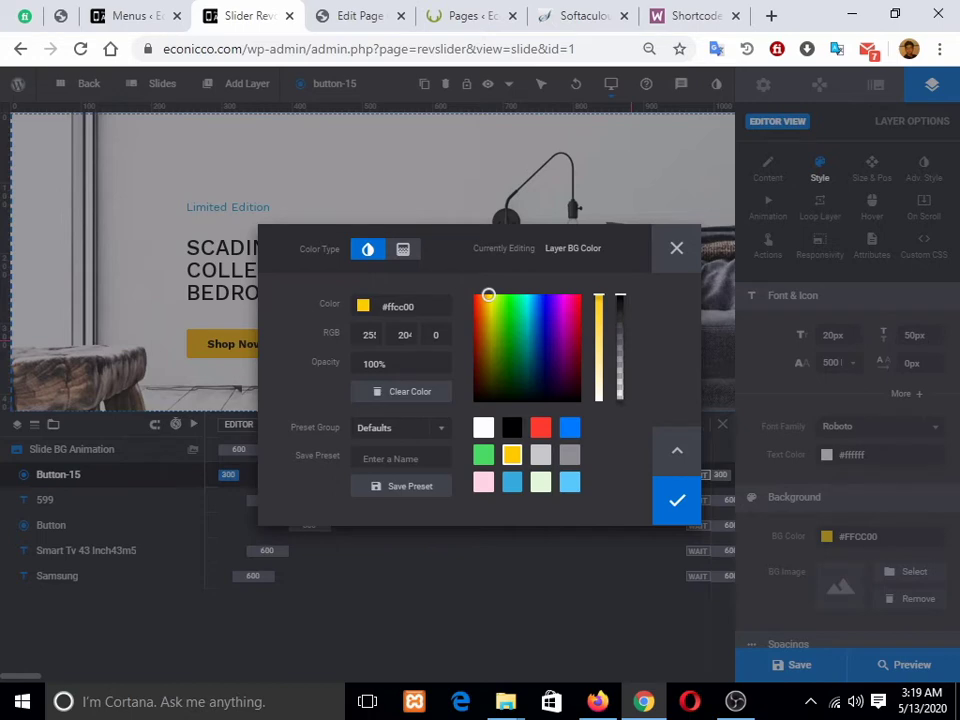
pyautogui.moveTo(599, 296); pyautogui.dragTo(599, 303)
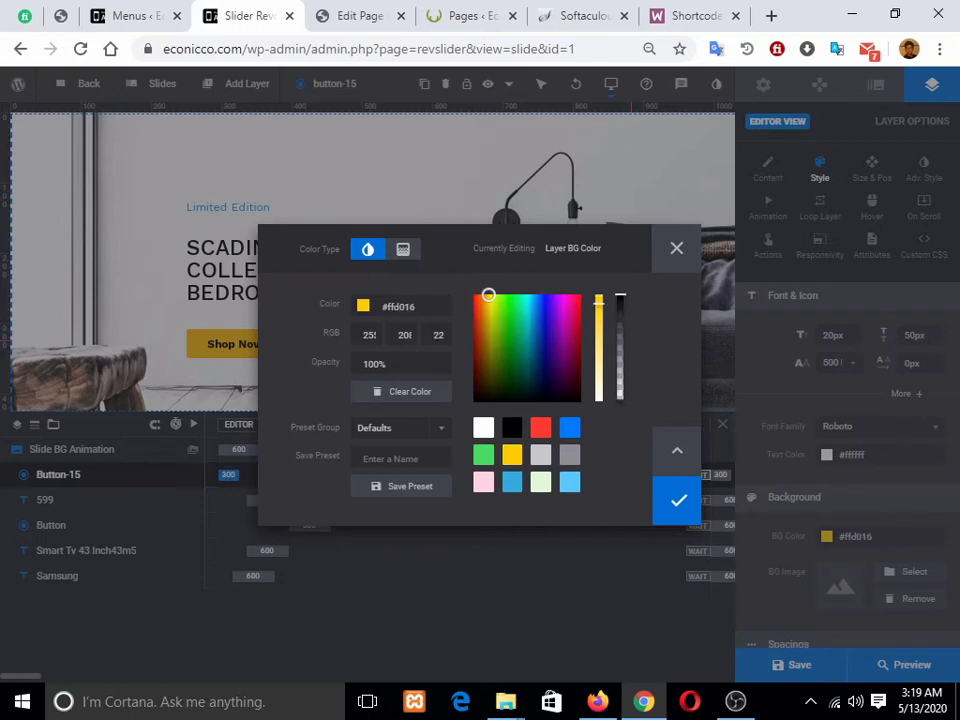
pyautogui.click(669, 494)
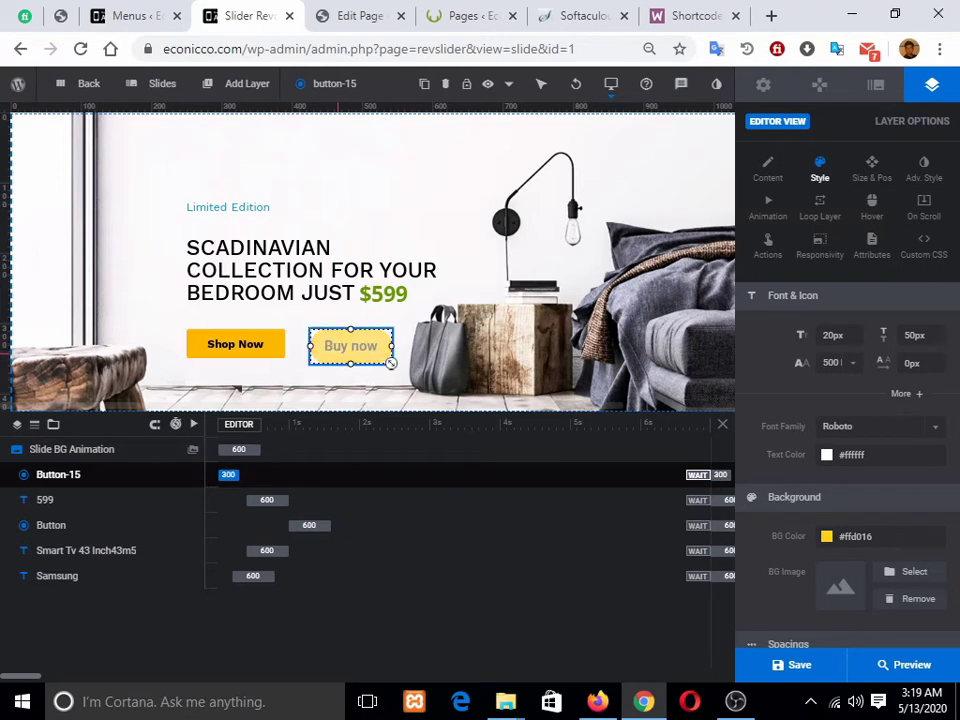
# Step: Copy the Shop Now button's #fcb800 background colour and paste it into the Buy now button's colour picker
pyautogui.click(271, 346)
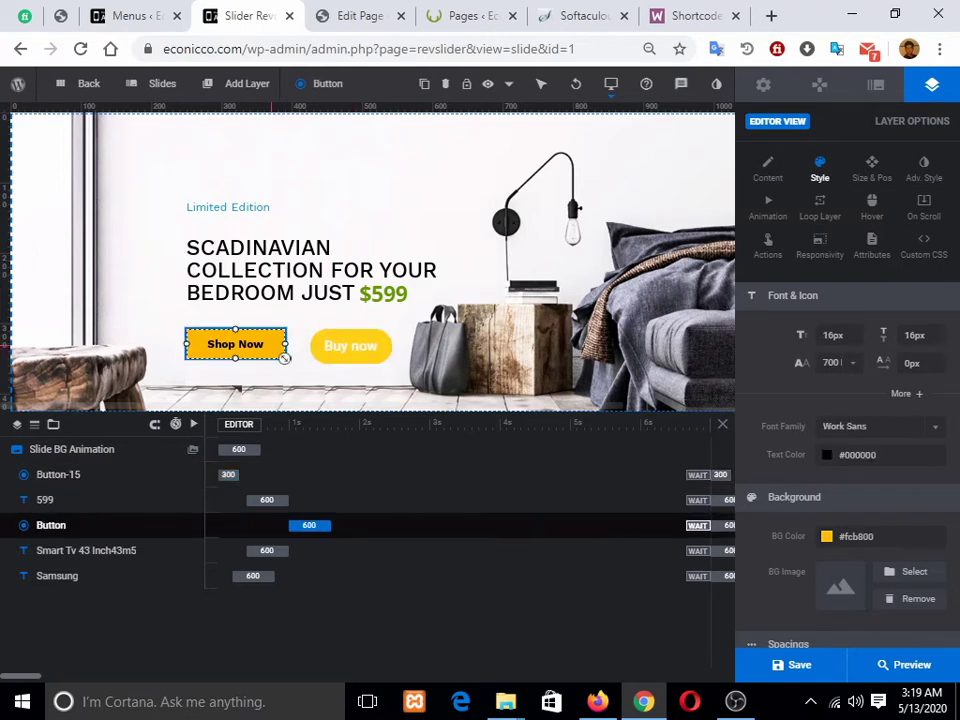
pyautogui.click(858, 537)
pyautogui.hotkey('ctrl', 'c')
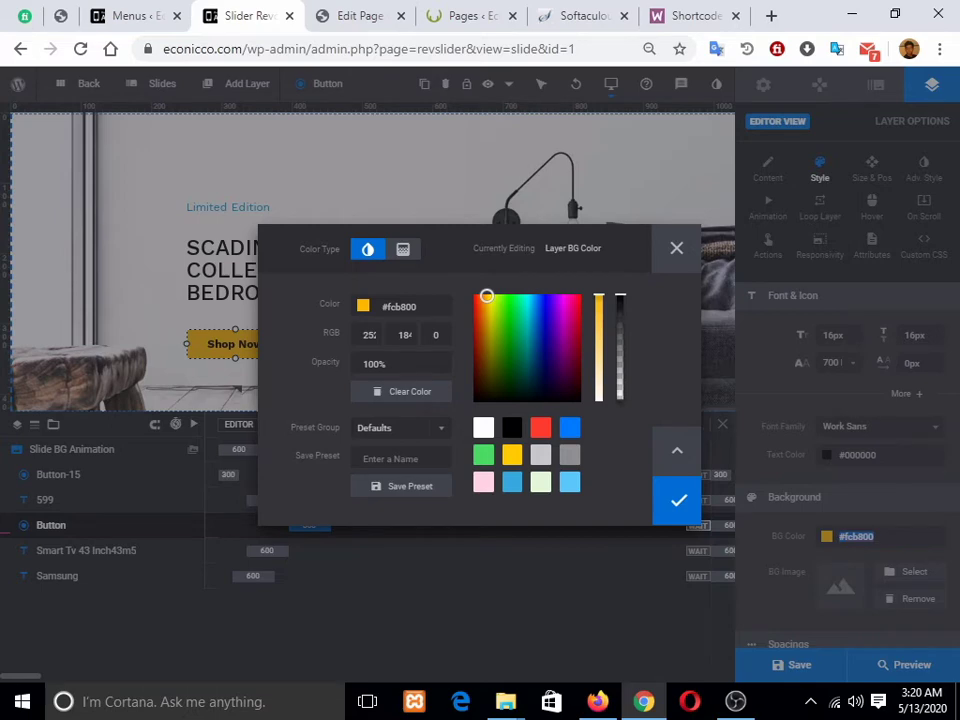
pyautogui.click(677, 500)
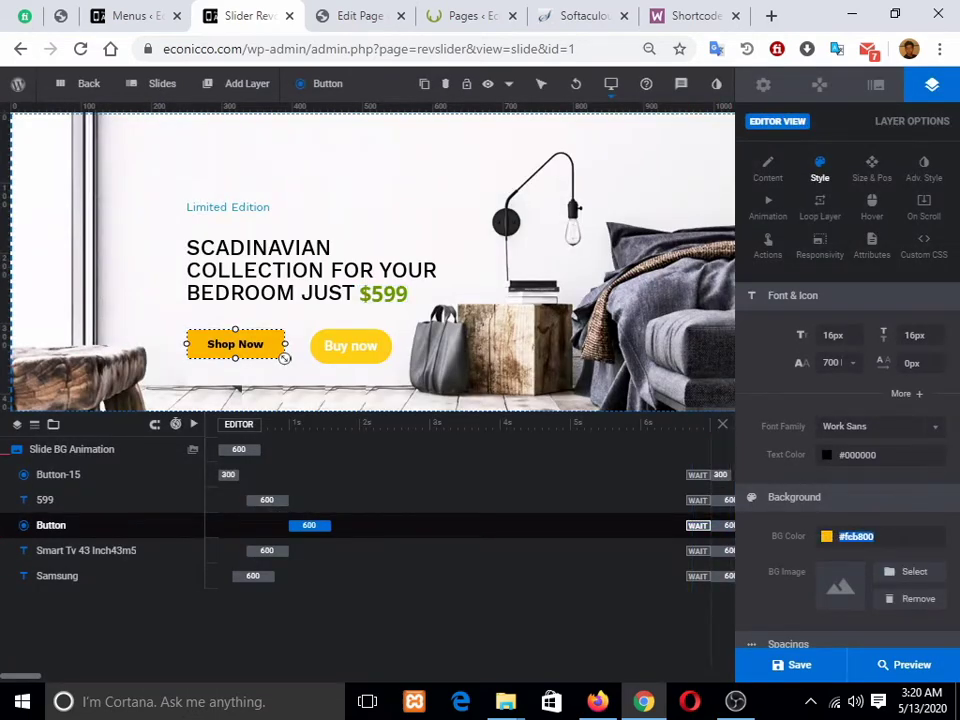
pyautogui.click(388, 360)
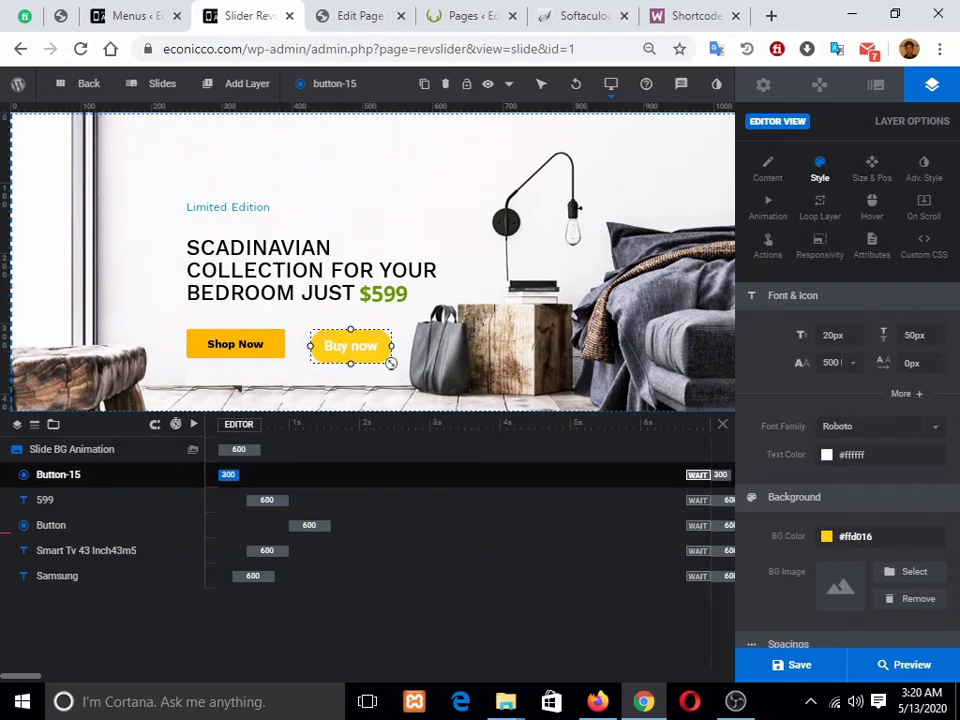
pyautogui.click(856, 537)
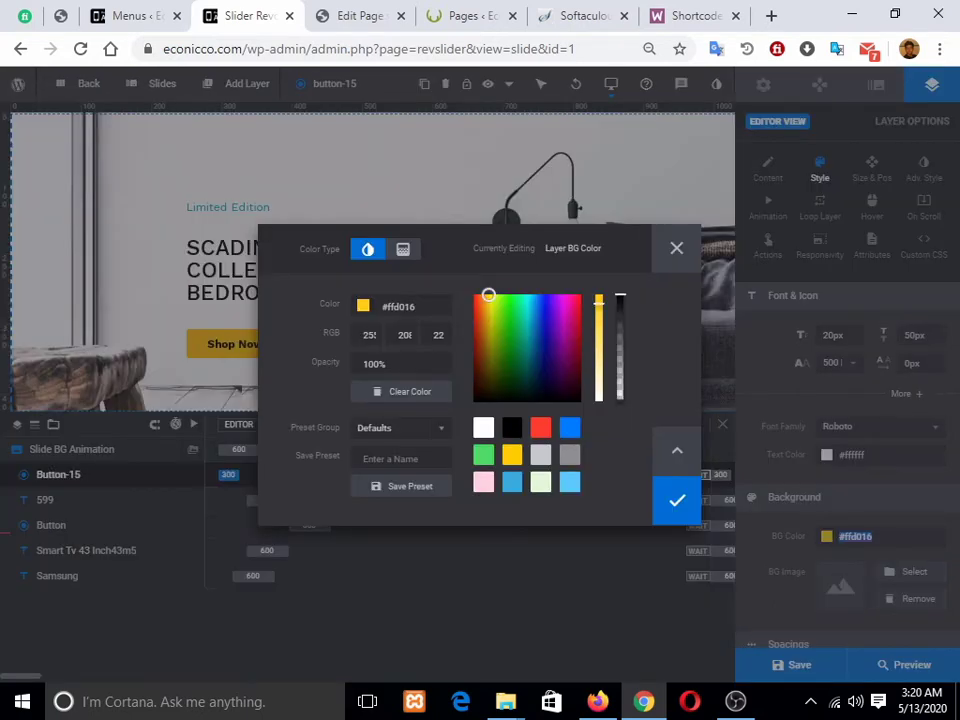
pyautogui.hotkey('ctrl', 'v')
pyautogui.click(679, 501)
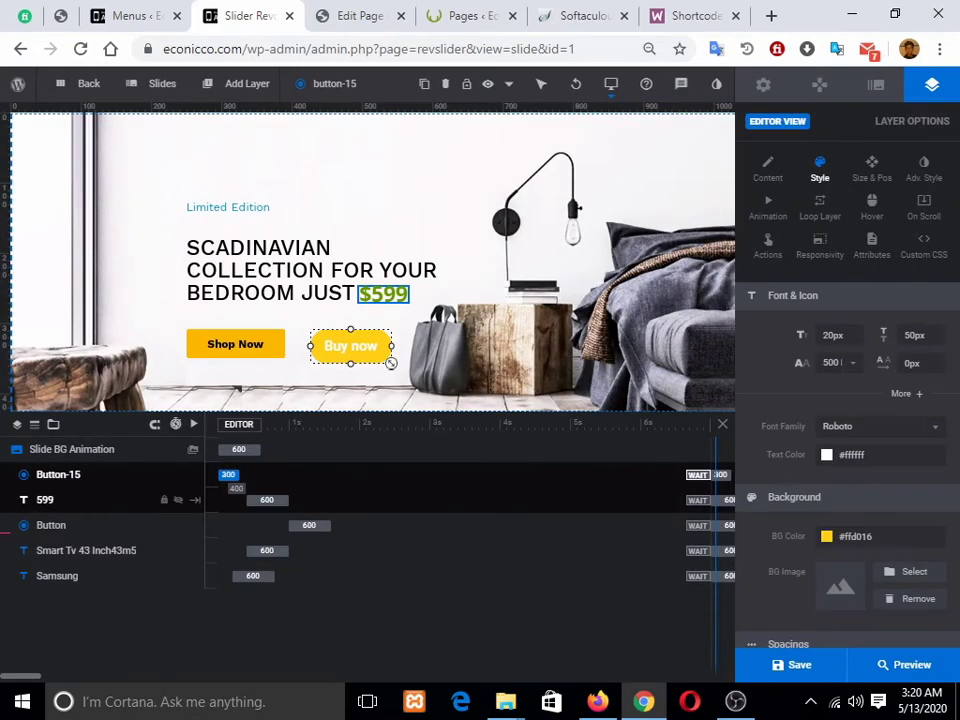
# Step: Replace the Buy now button's colour code with #fcb800 and confirm it
pyautogui.click(855, 536)
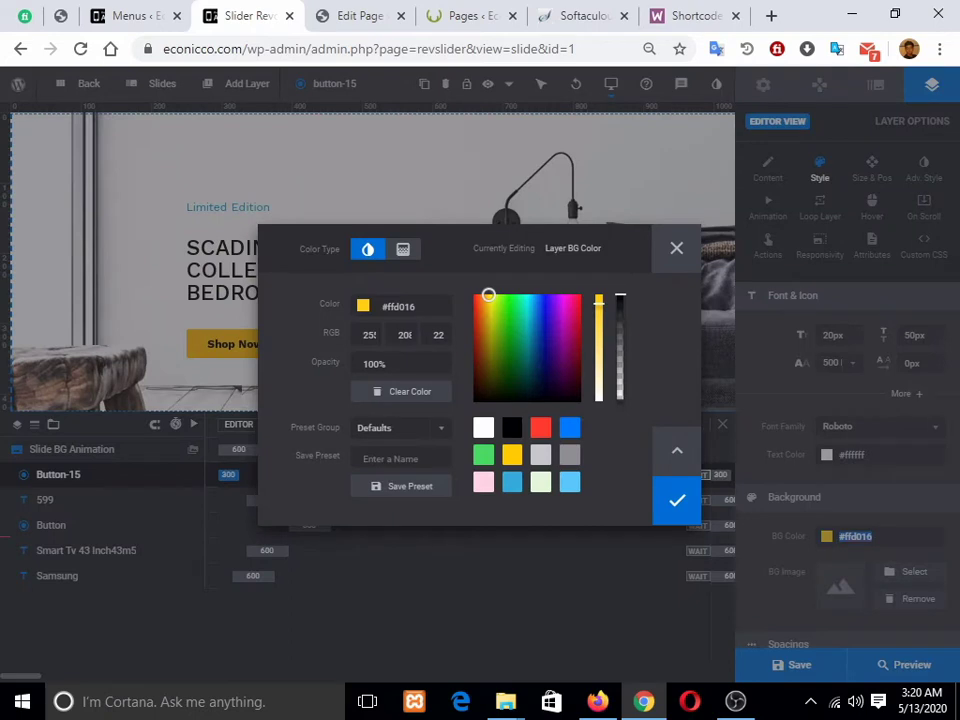
pyautogui.click(390, 307)
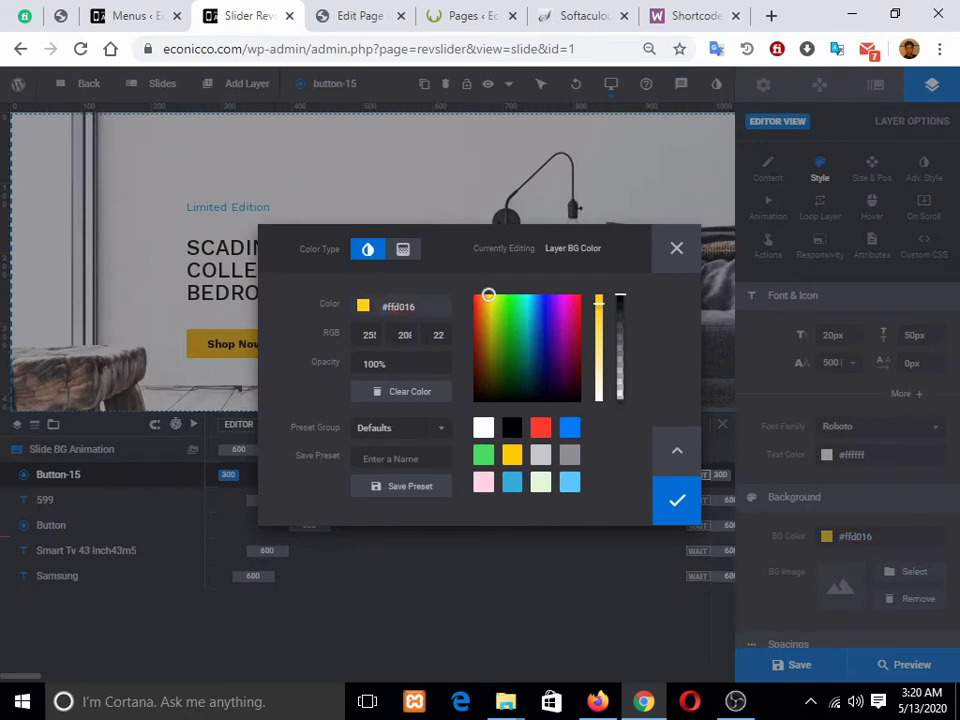
pyautogui.hotkey('ctrl', 'a')
pyautogui.hotkey('ctrl', 'v')
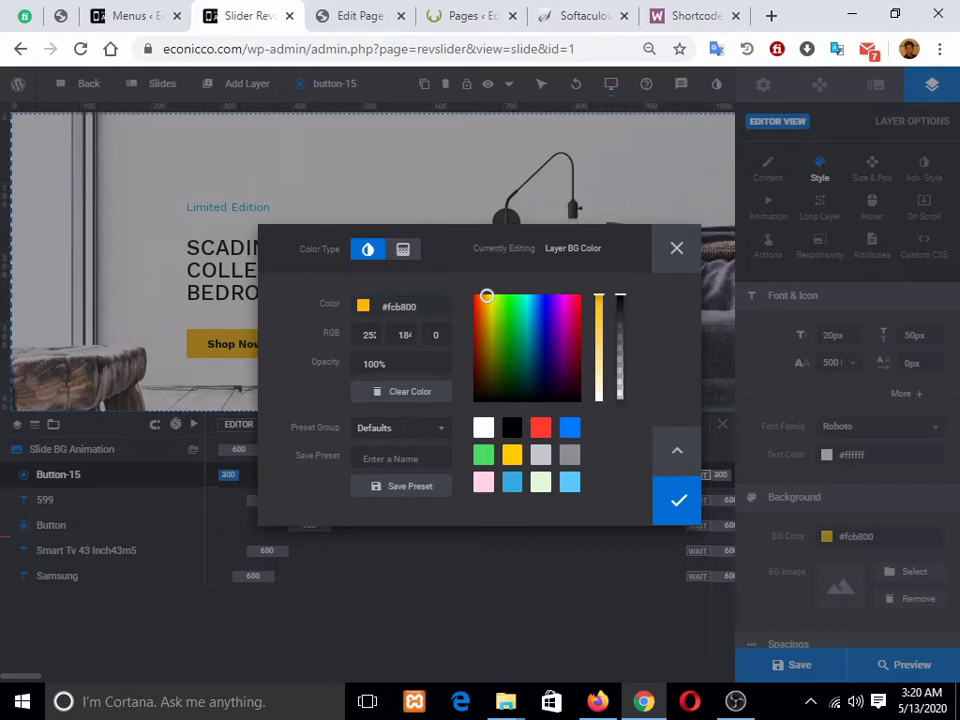
pyautogui.click(678, 500)
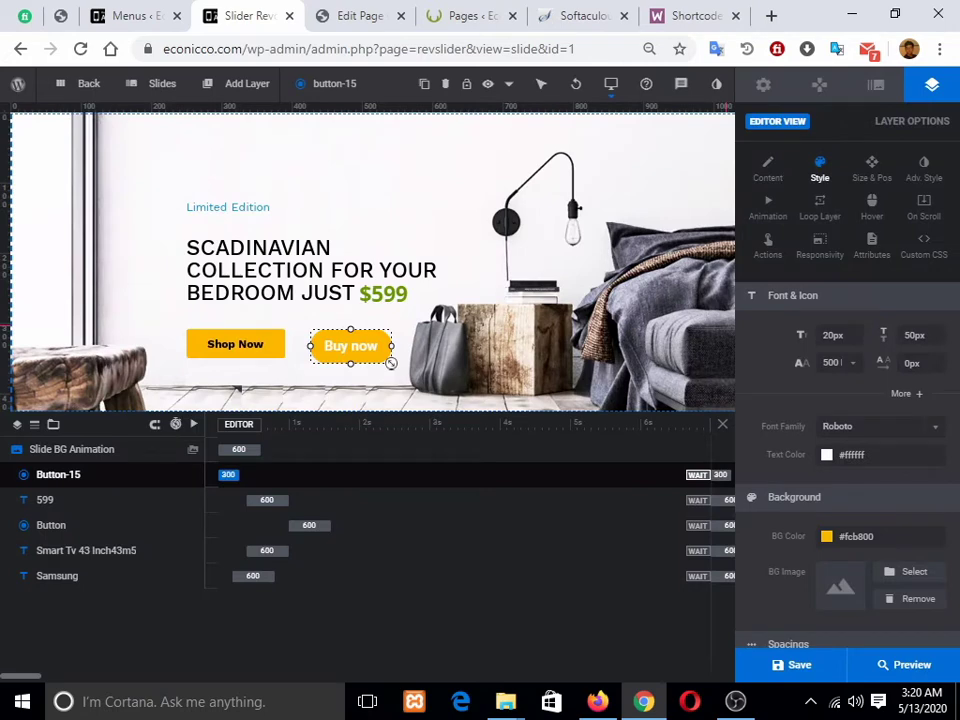
# Step: Deselect the Buy now layer and zoom the browser out and back in
pyautogui.click(390, 363)
pyautogui.moveTo(247, 83)
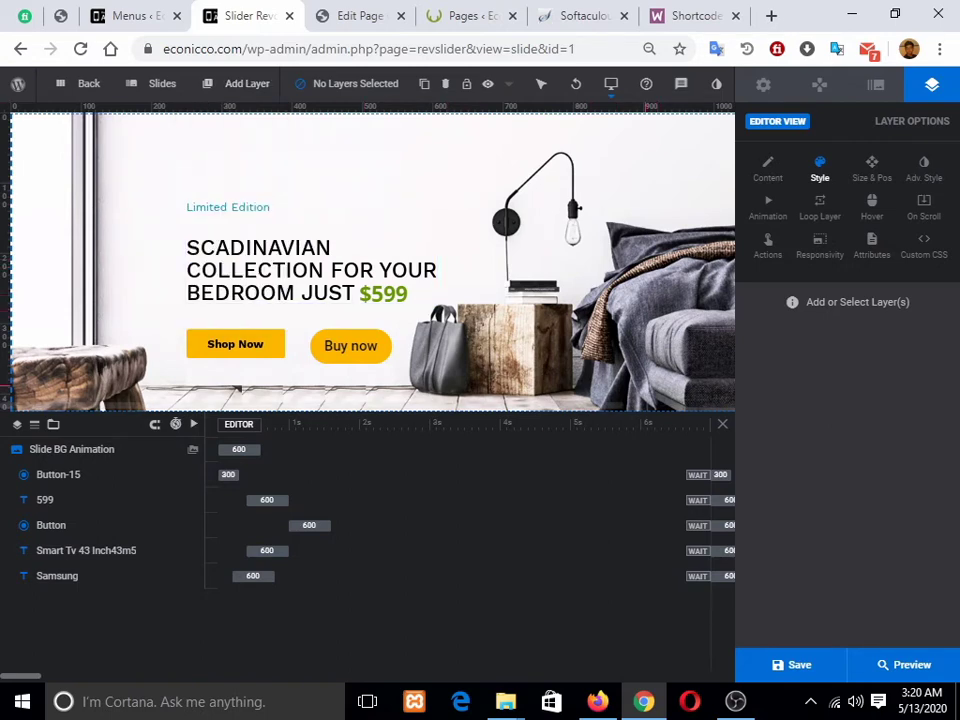
pyautogui.hotkey('ctrl', '-')
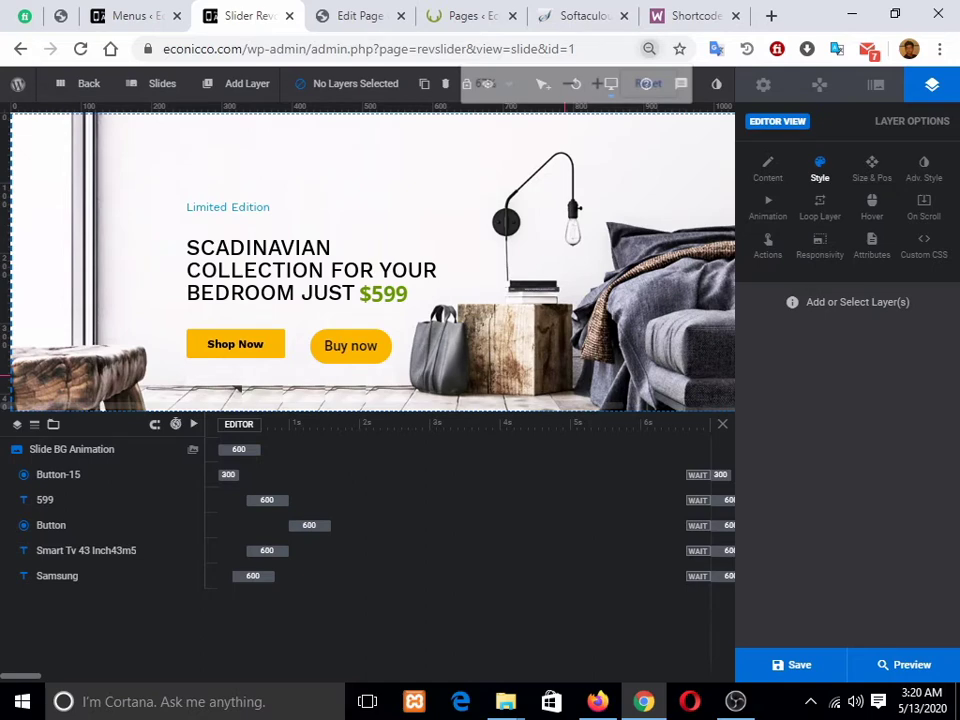
pyautogui.hotkey('ctrl', '-')
pyautogui.hotkey('ctrl', '-')
pyautogui.hotkey('ctrl', '-')
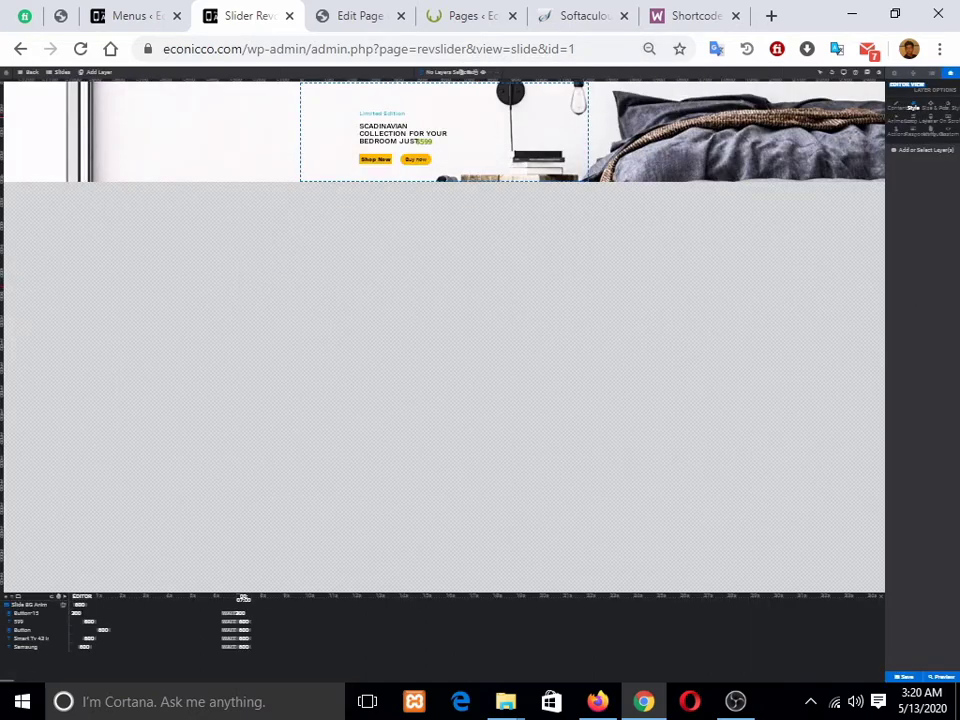
pyautogui.hotkey('ctrl', '+')
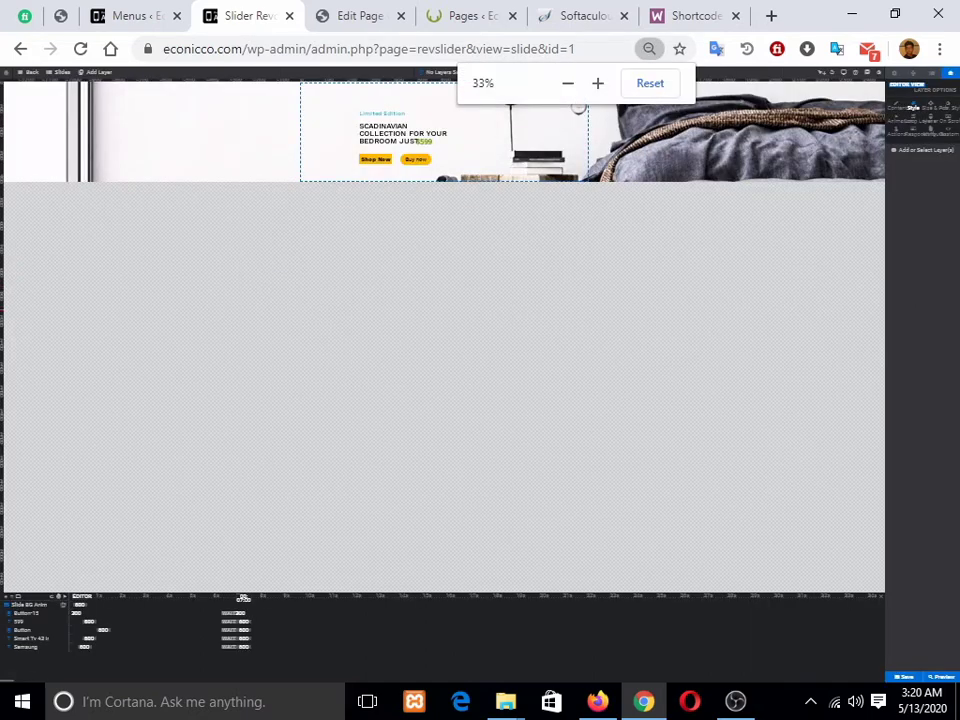
pyautogui.hotkey('ctrl', '+')
pyautogui.hotkey('ctrl', '+')
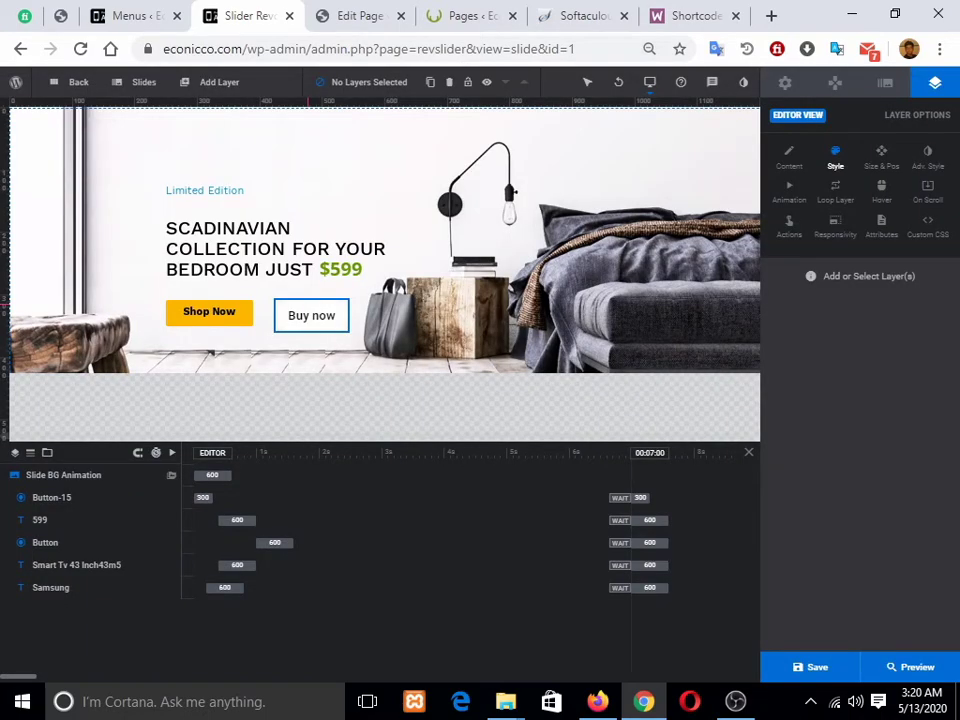
# Step: Inspect the heading and Limited Edition layers, then return to the homepage editor's Revolution Slider Settings
pyautogui.click(275, 248)
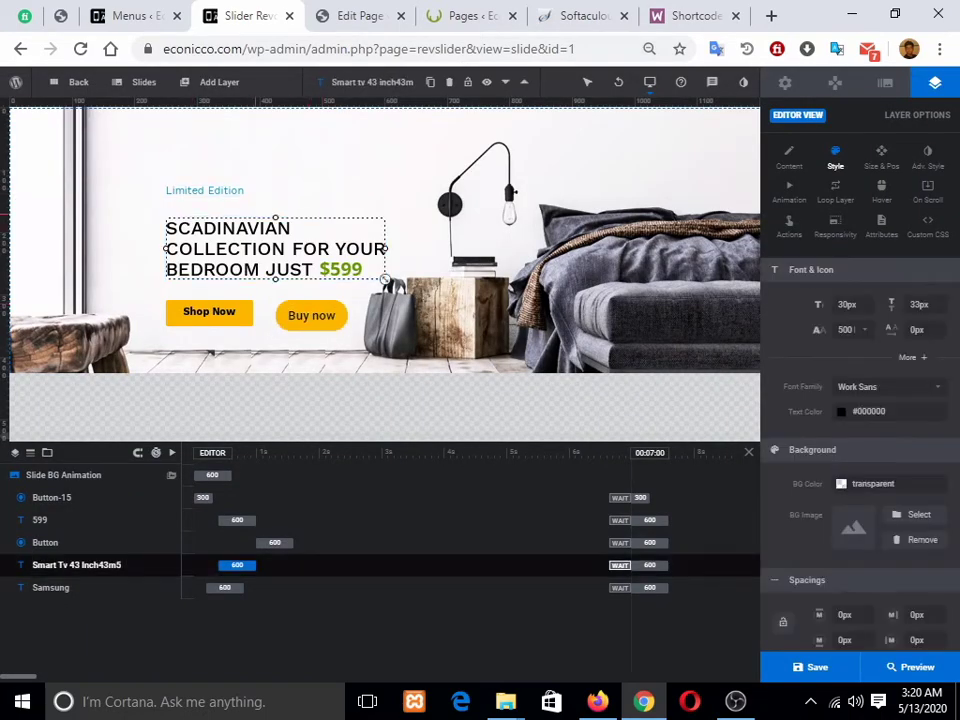
pyautogui.click(238, 191)
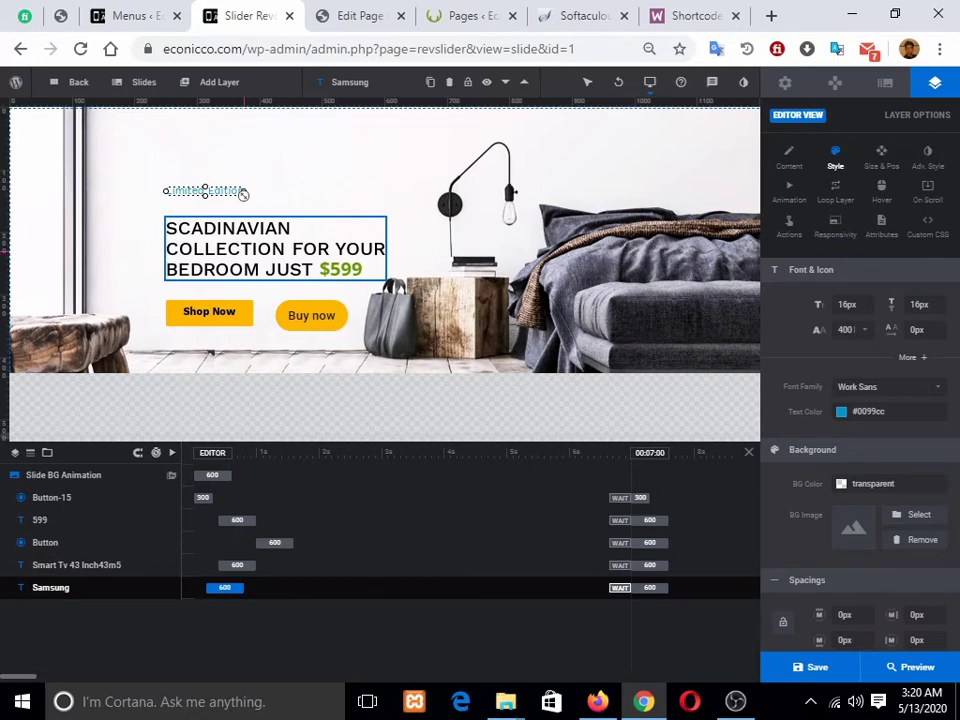
pyautogui.click(383, 277)
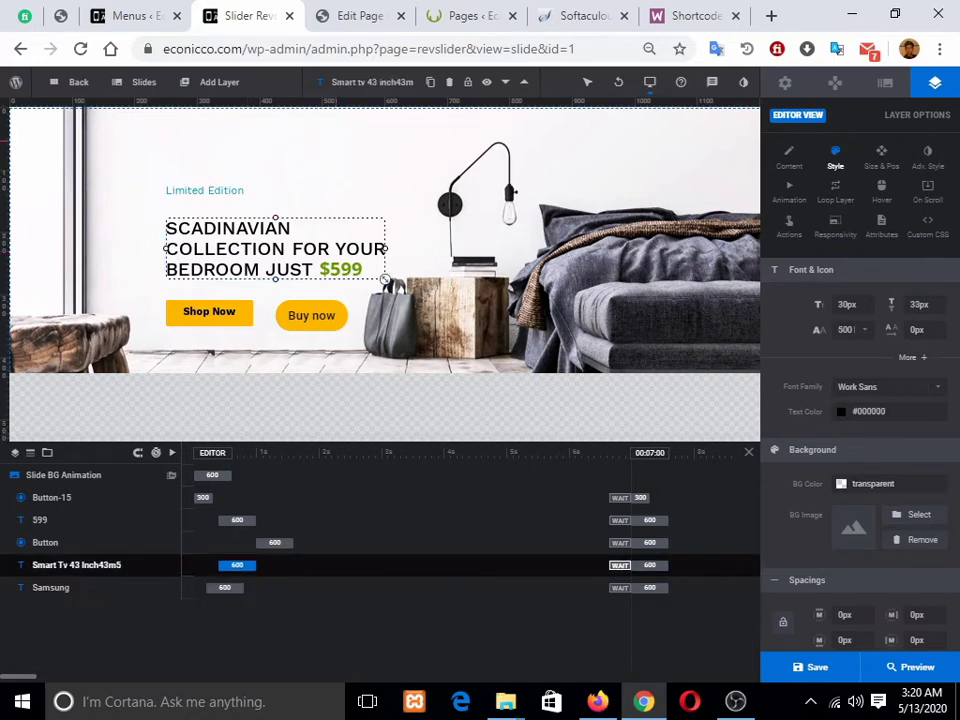
pyautogui.click(132, 15)
pyautogui.click(358, 15)
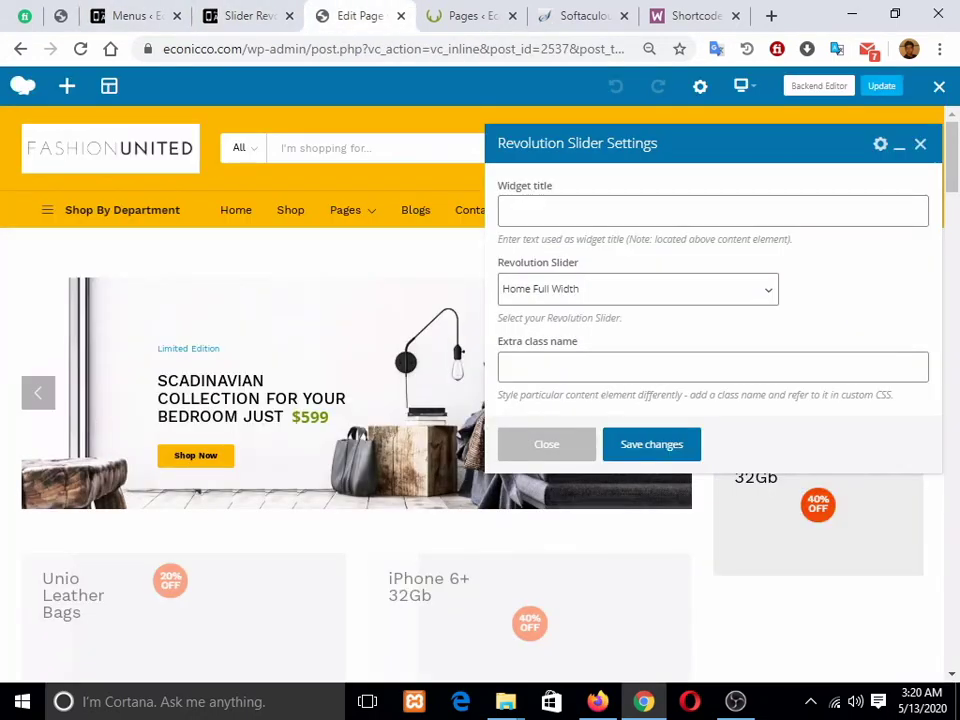
# Step: Cycle through the Menus, slider editor and homepage tabs, dismiss the Leave site? prompt, and reload the homepage editor
pyautogui.click(134, 15)
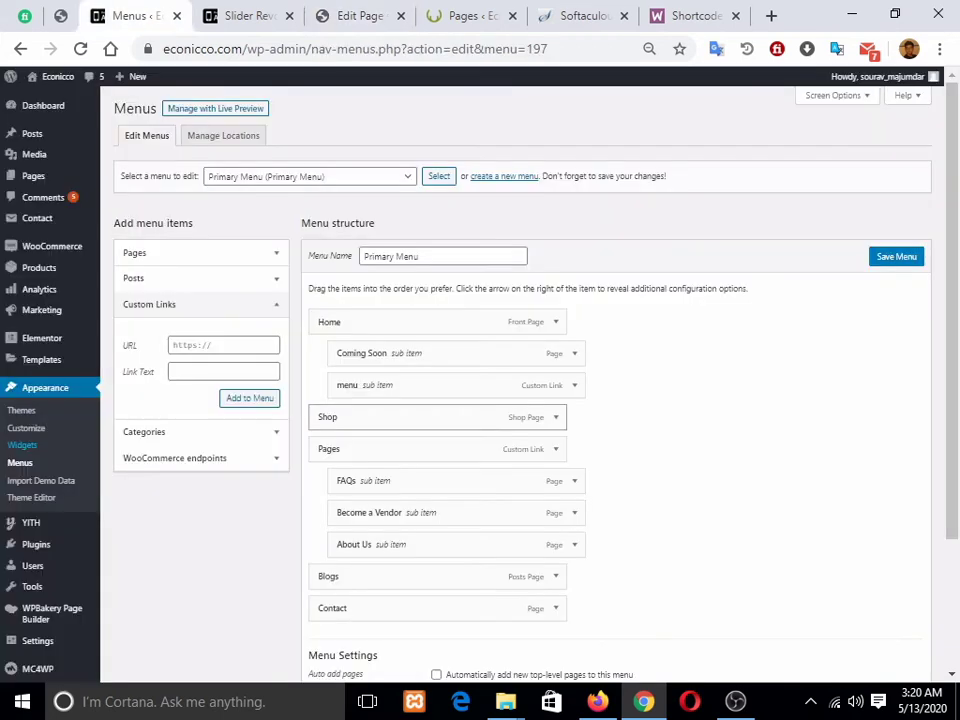
pyautogui.hotkey('ctrl', 'Tab')
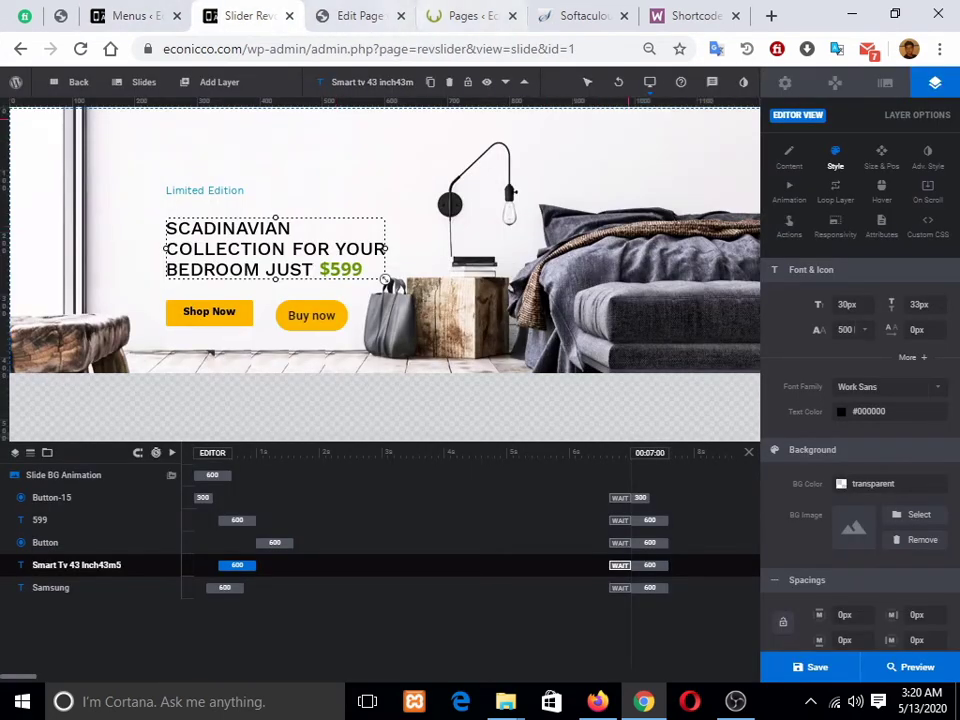
pyautogui.hotkey('ctrl', 'Tab')
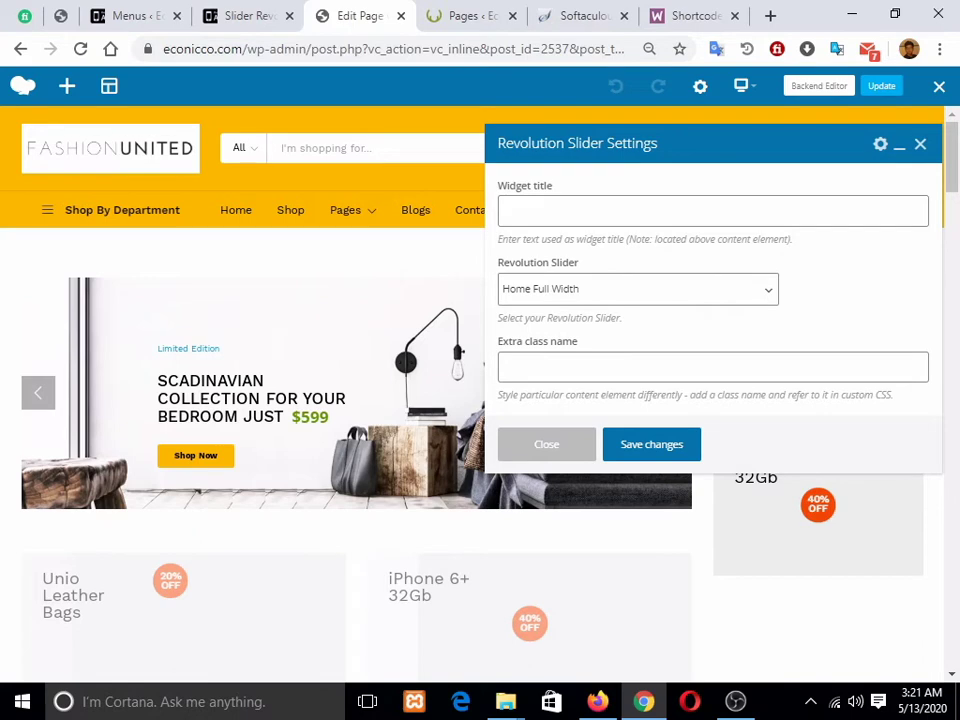
pyautogui.hotkey('ctrl', 'shift', 'Tab')
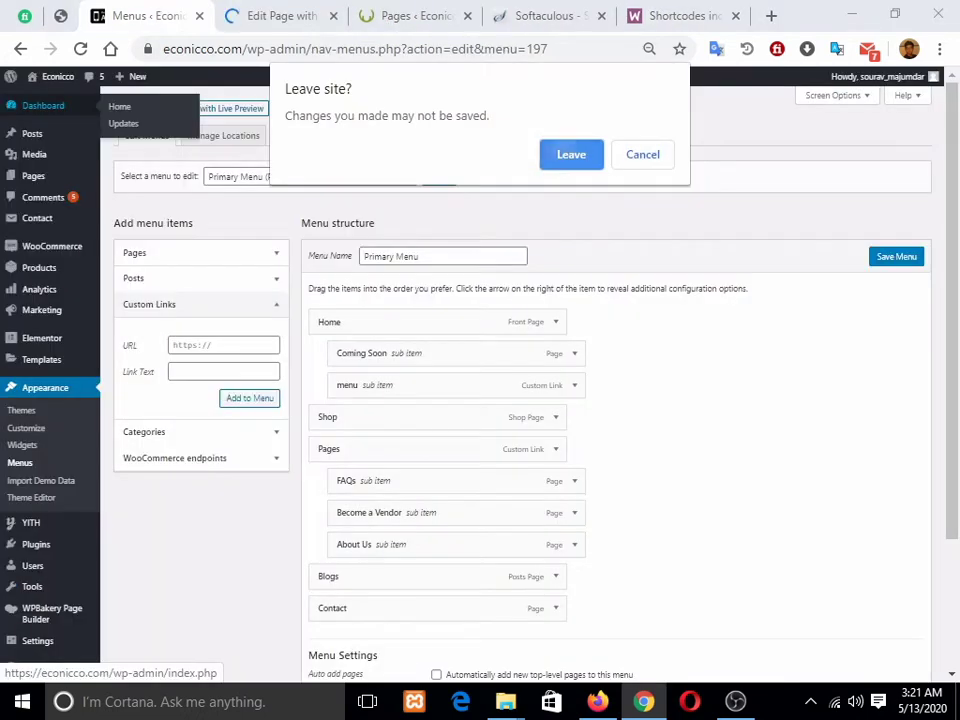
pyautogui.press('Return')
pyautogui.hotkey('ctrl', 'Tab')
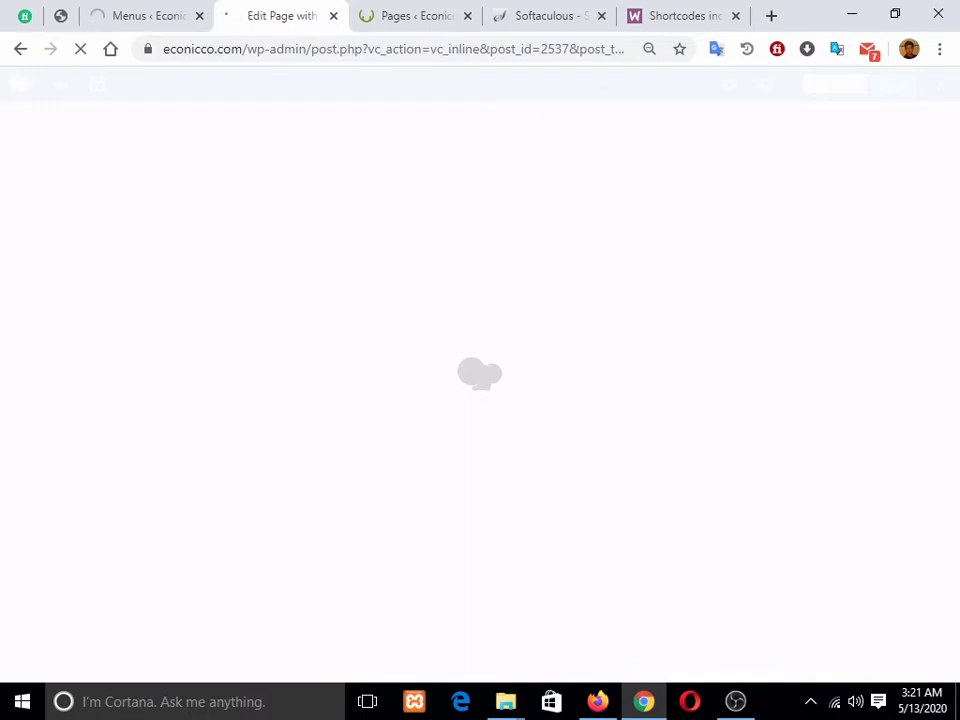
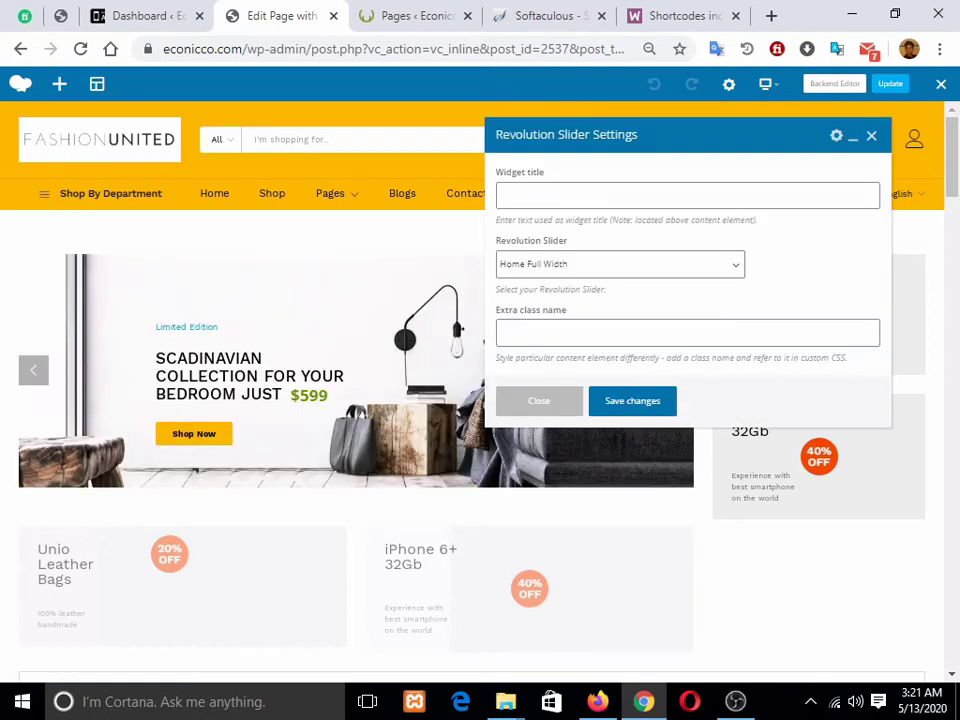
# Step: Keep Home Full Width as the page's slider and close the Revolution Slider Settings
pyautogui.click(620, 265)
pyautogui.click(620, 285)
pyautogui.click(539, 401)
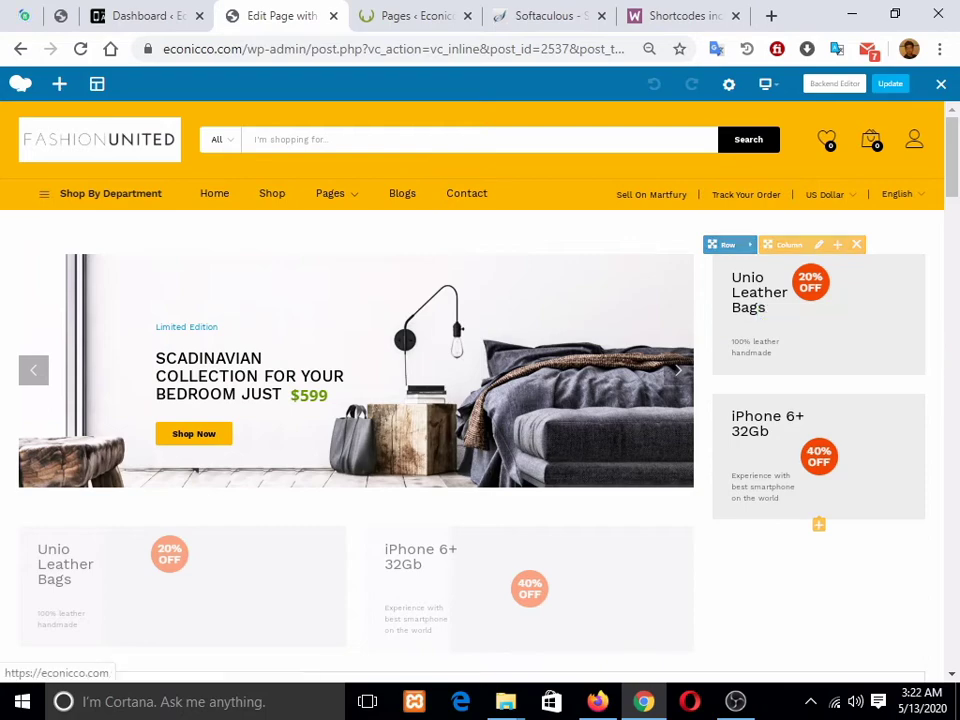
# Step: Add a Banner Small element to the page by searching the elements for 'small'
pyautogui.click(59, 84)
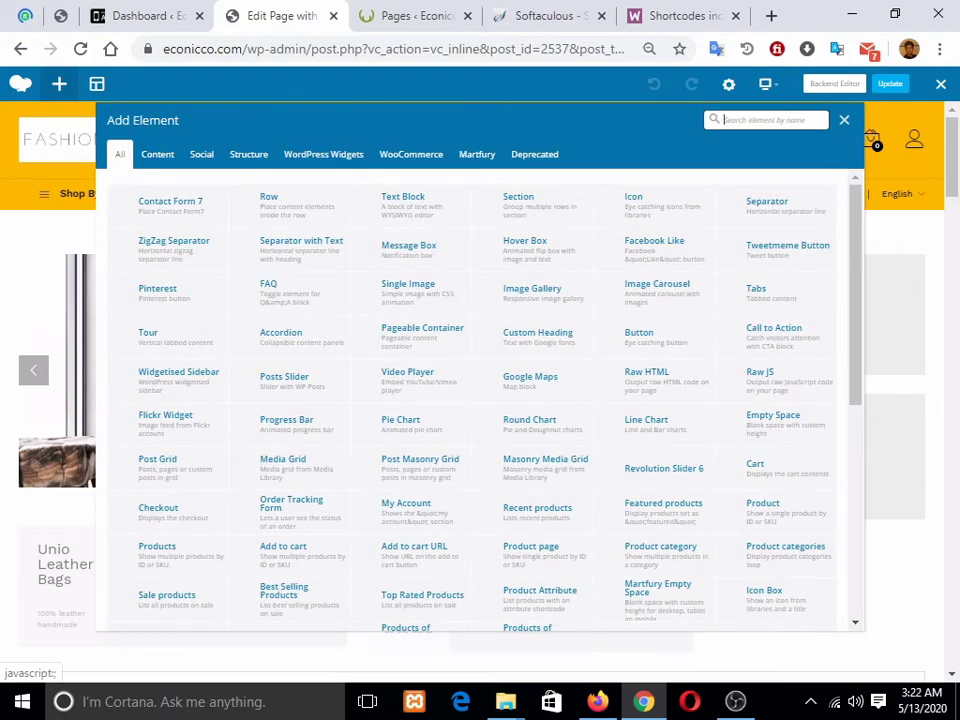
pyautogui.scroll(-5, 480, 400)
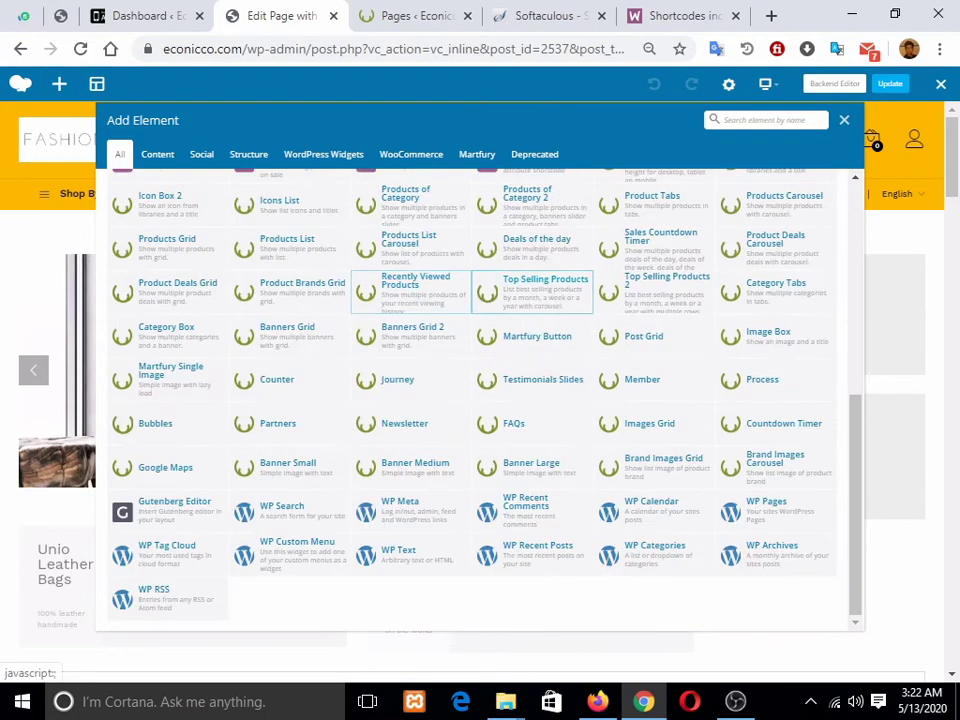
pyautogui.scroll(10, 600, 420)
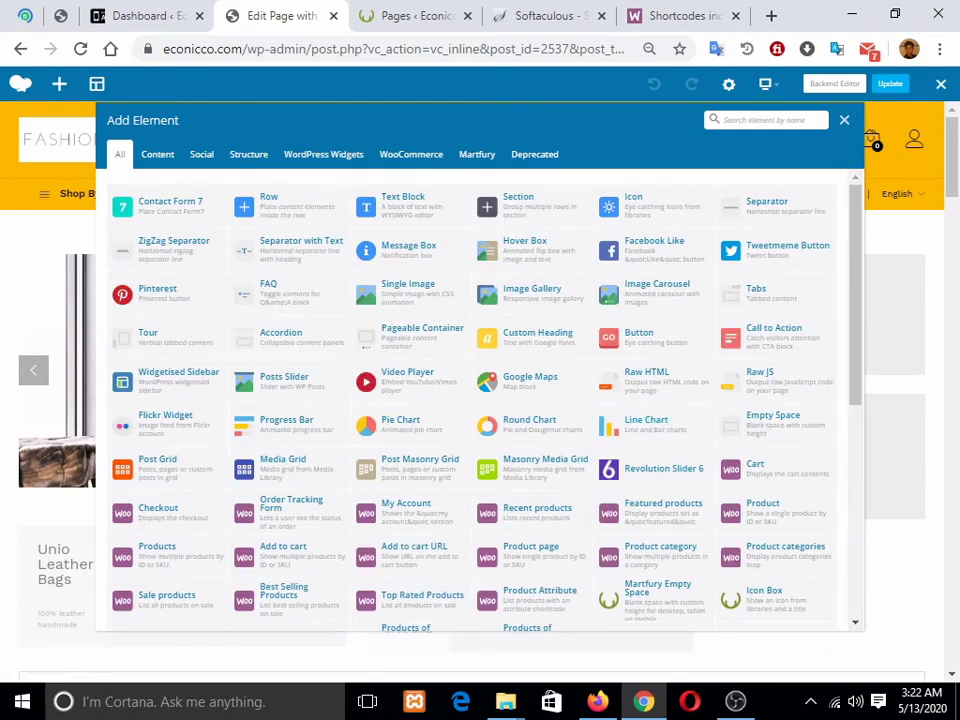
pyautogui.write('smal')
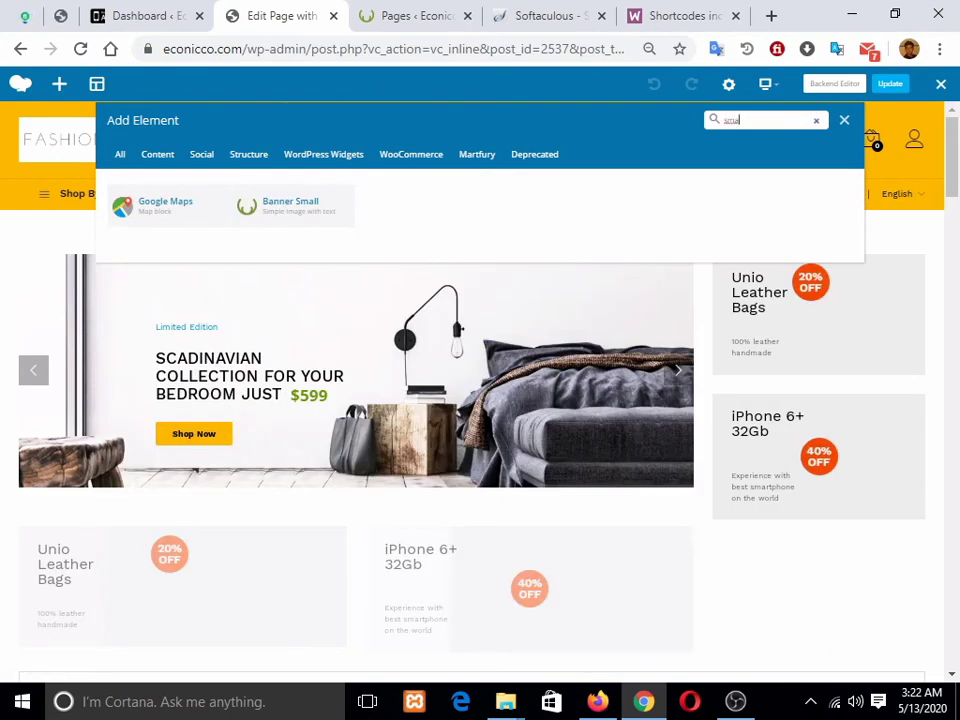
pyautogui.press('BackSpace')
pyautogui.press('BackSpace')
pyautogui.write('all')
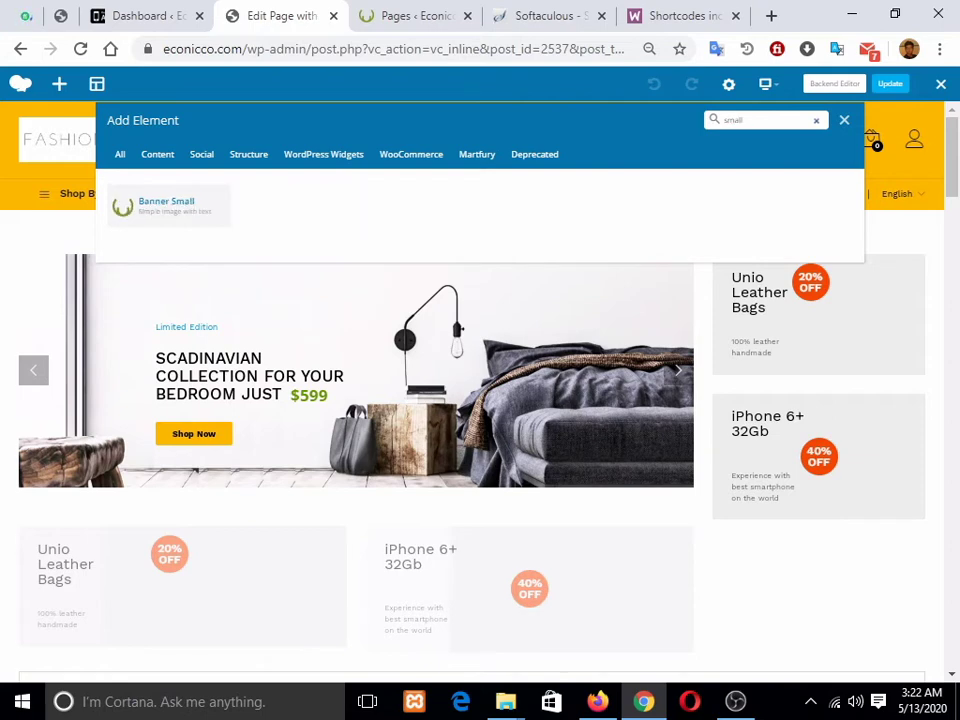
pyautogui.click(166, 204)
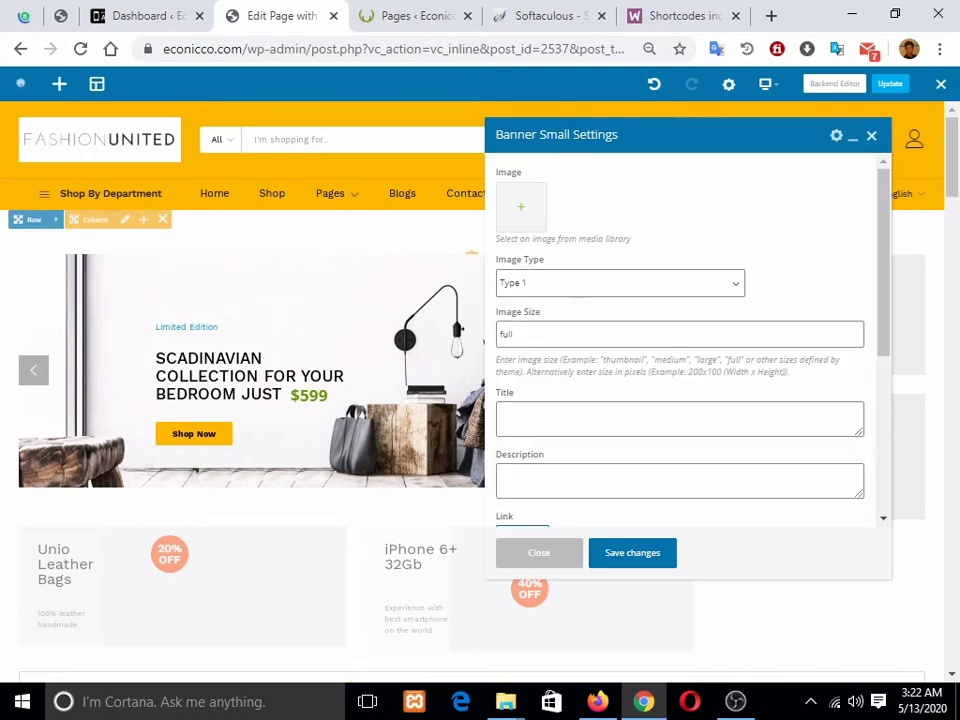
# Step: Close the empty Banner Small settings and confirm the iPhone 6+ banner keeps image Type 1
pyautogui.click(539, 553)
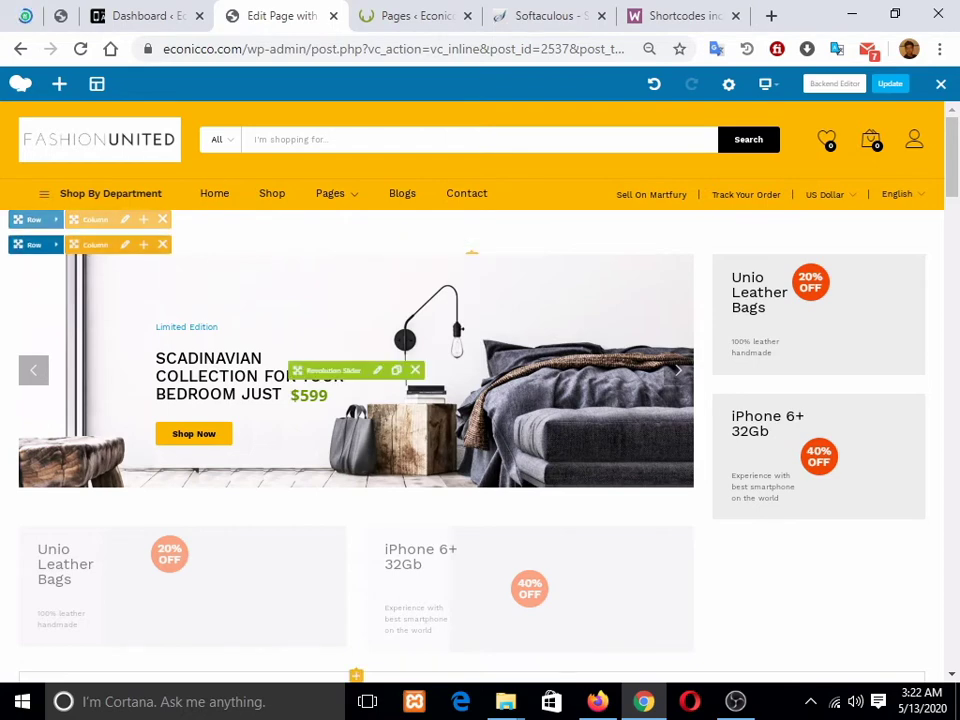
pyautogui.scroll(-2, 480, 400)
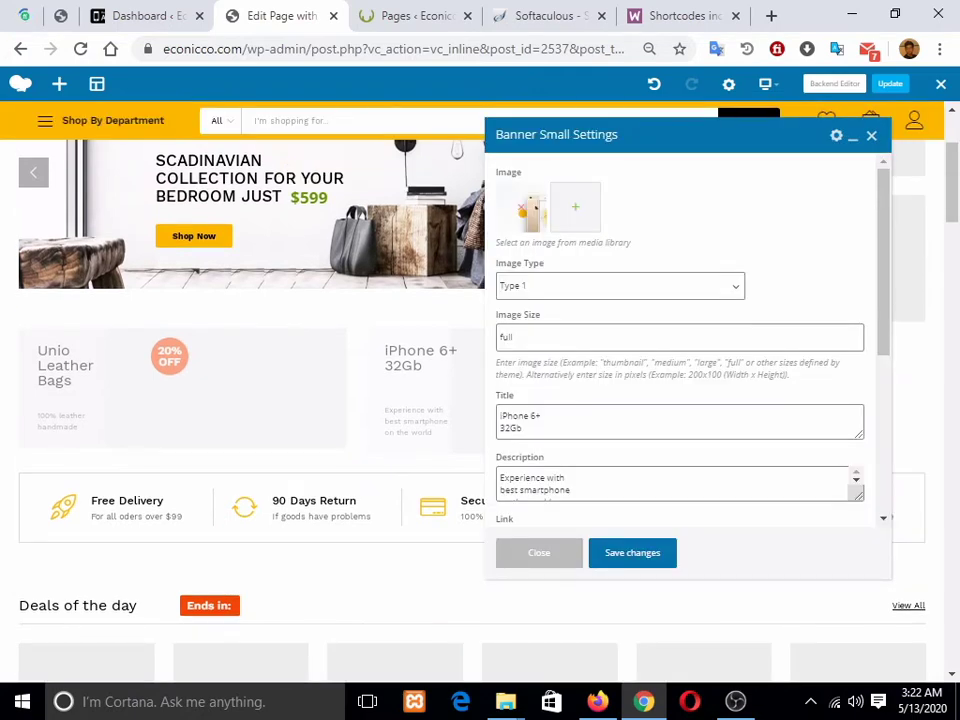
pyautogui.scroll(-1, 680, 340)
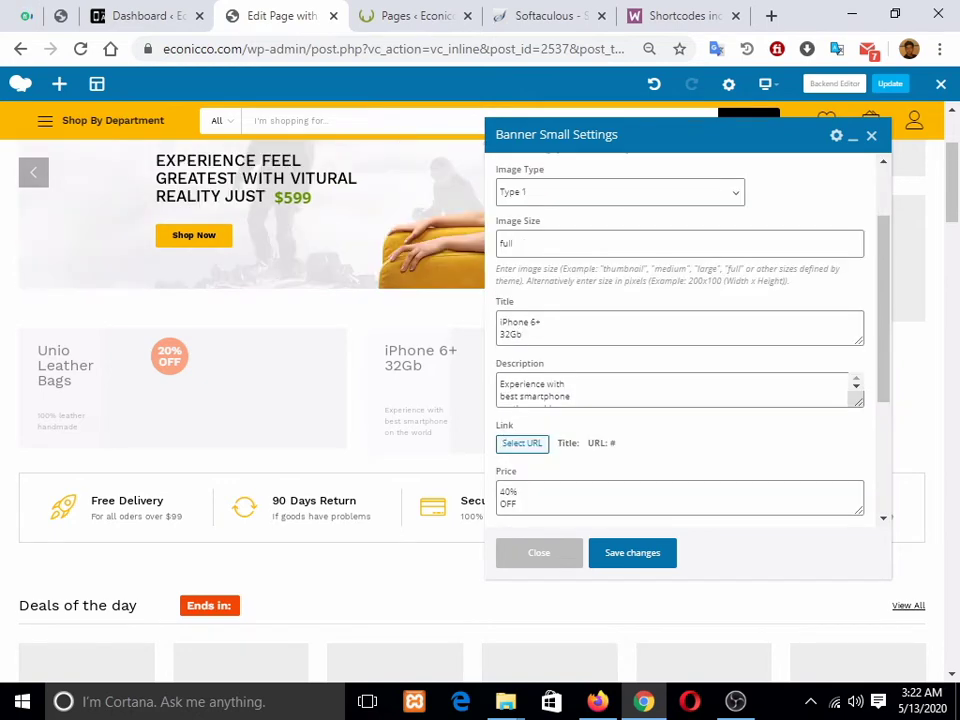
pyautogui.click(620, 192)
pyautogui.click(806, 193)
# Step: Check the iPhone 6+ 32Gb title, description and 40% OFF price, then close unchanged
pyautogui.click(543, 322)
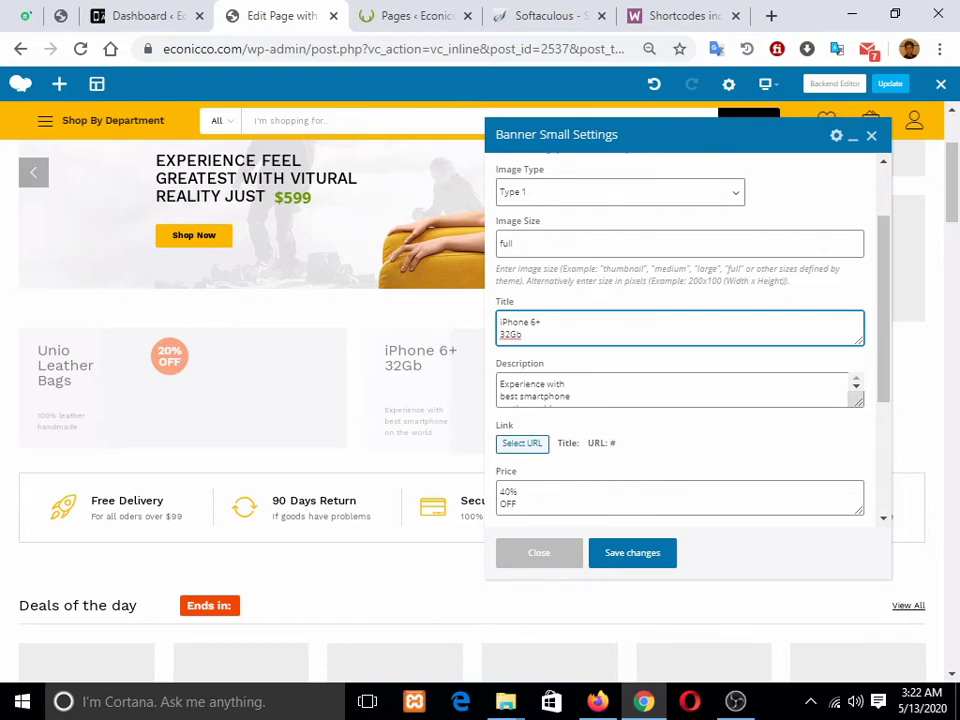
pyautogui.moveTo(680, 135); pyautogui.dragTo(388, 208)
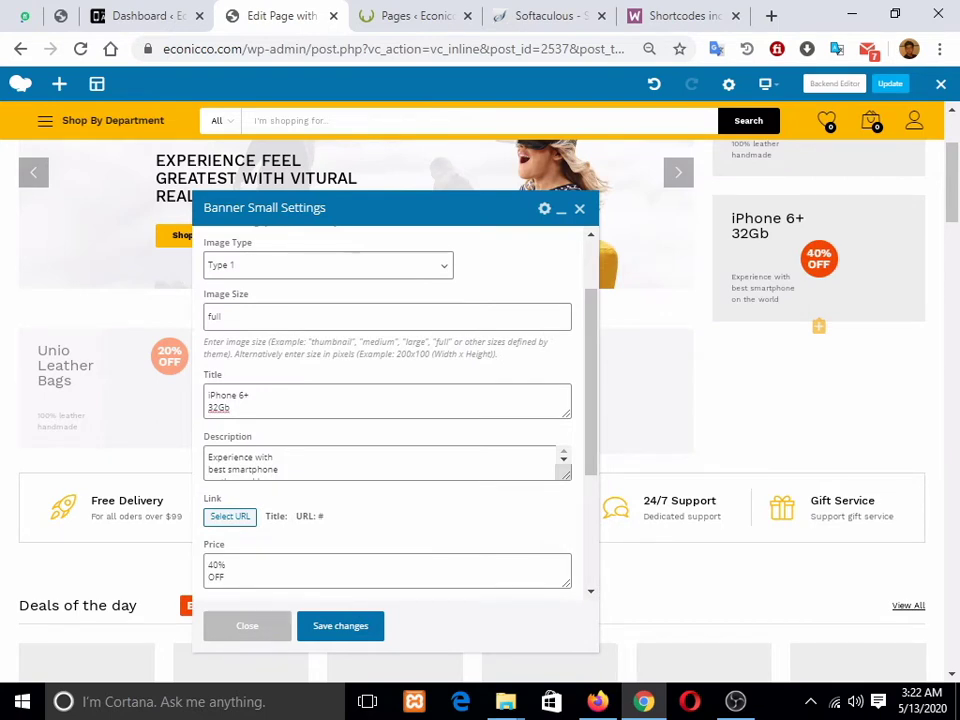
pyautogui.click(250, 396)
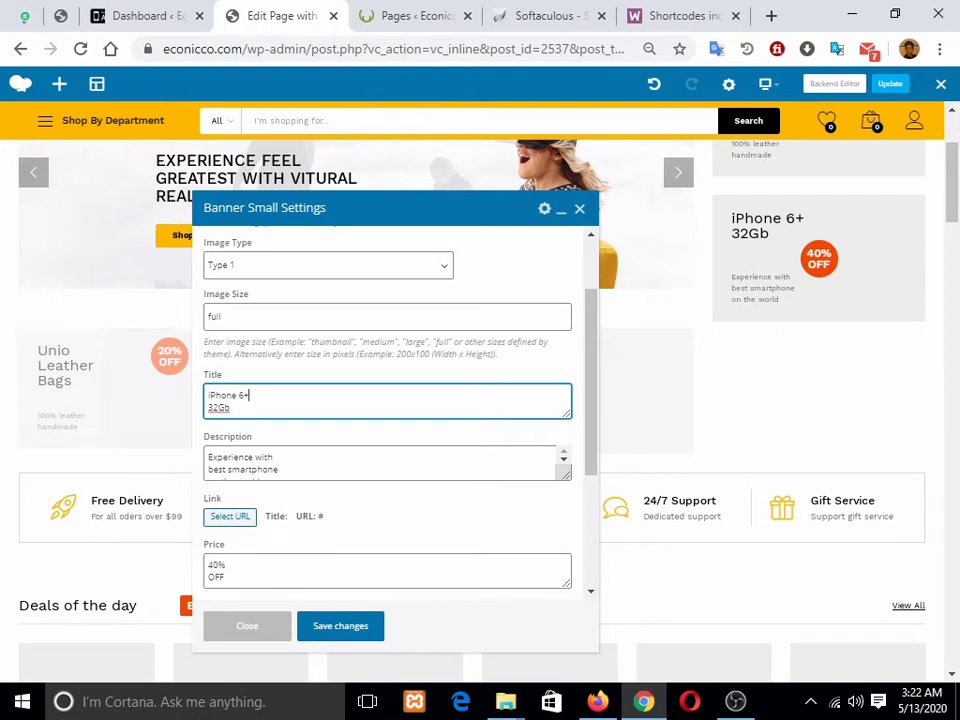
pyautogui.scroll(-1, 250, 396)
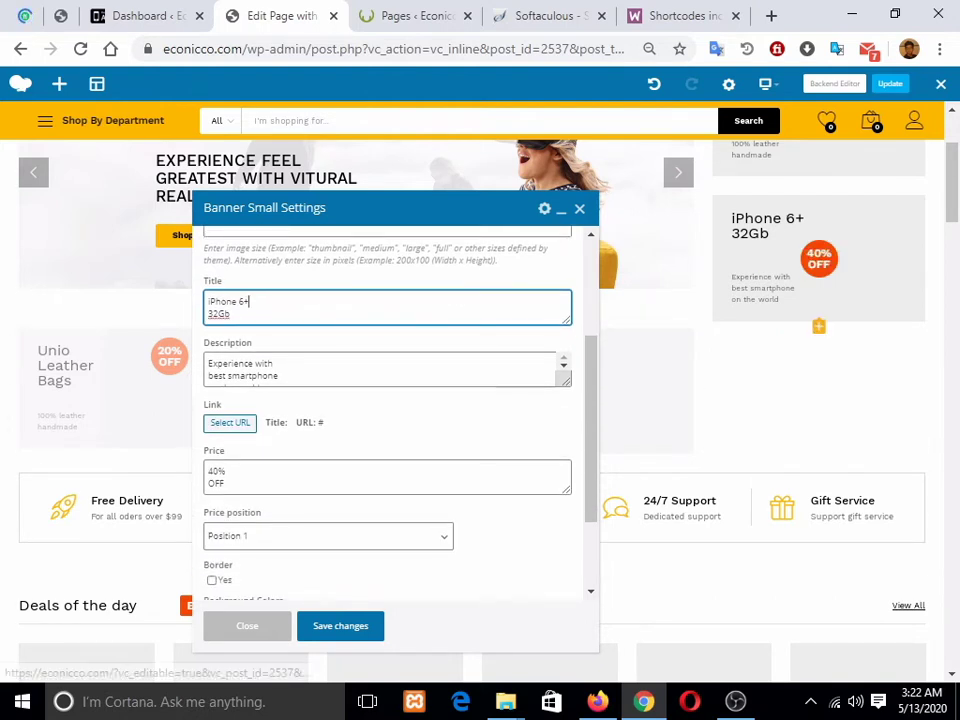
pyautogui.click(274, 364)
pyautogui.scroll(2, 395, 420)
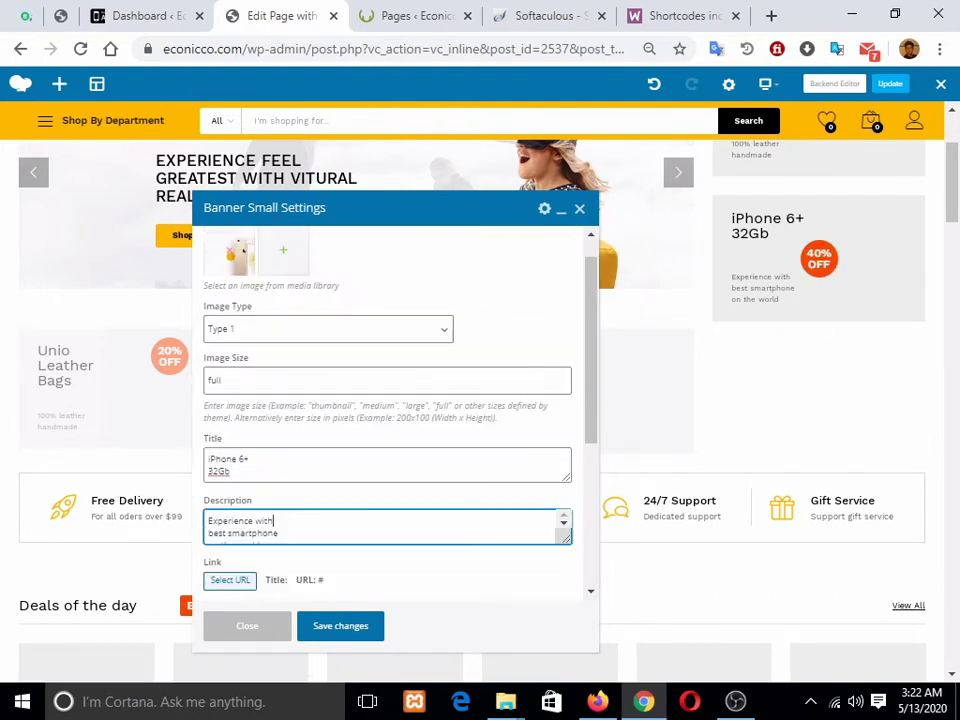
pyautogui.scroll(-3, 395, 420)
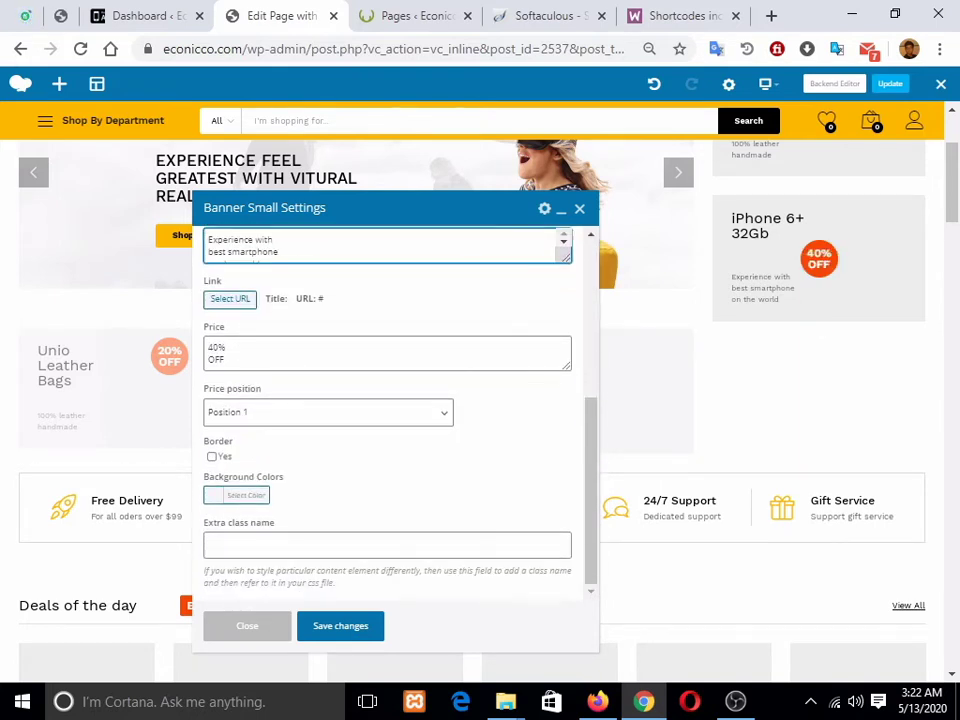
pyautogui.click(240, 359)
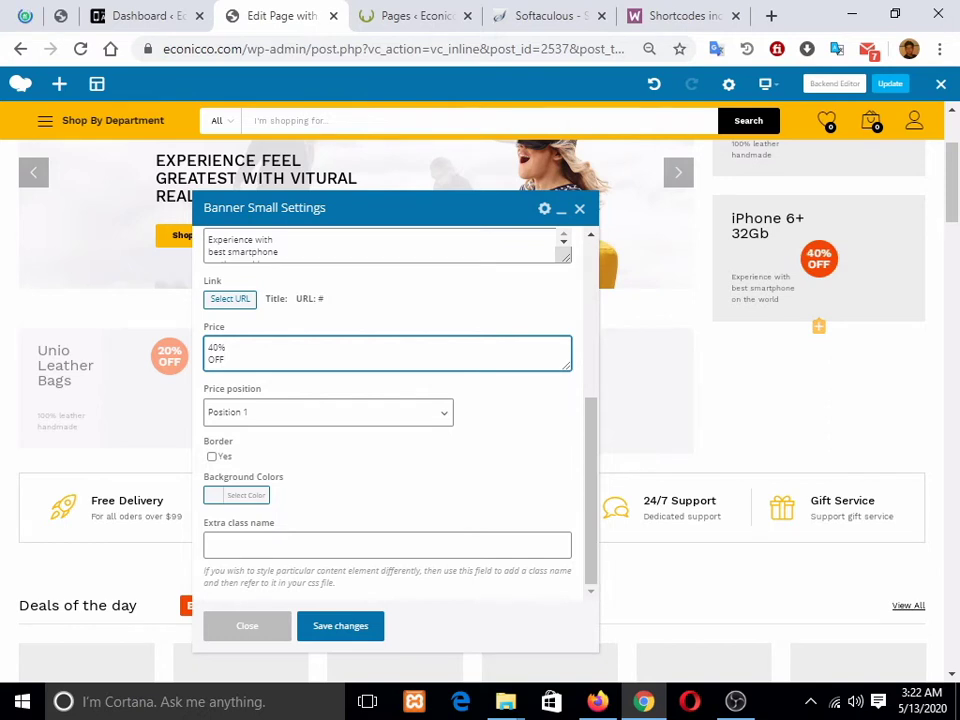
pyautogui.scroll(5, 395, 420)
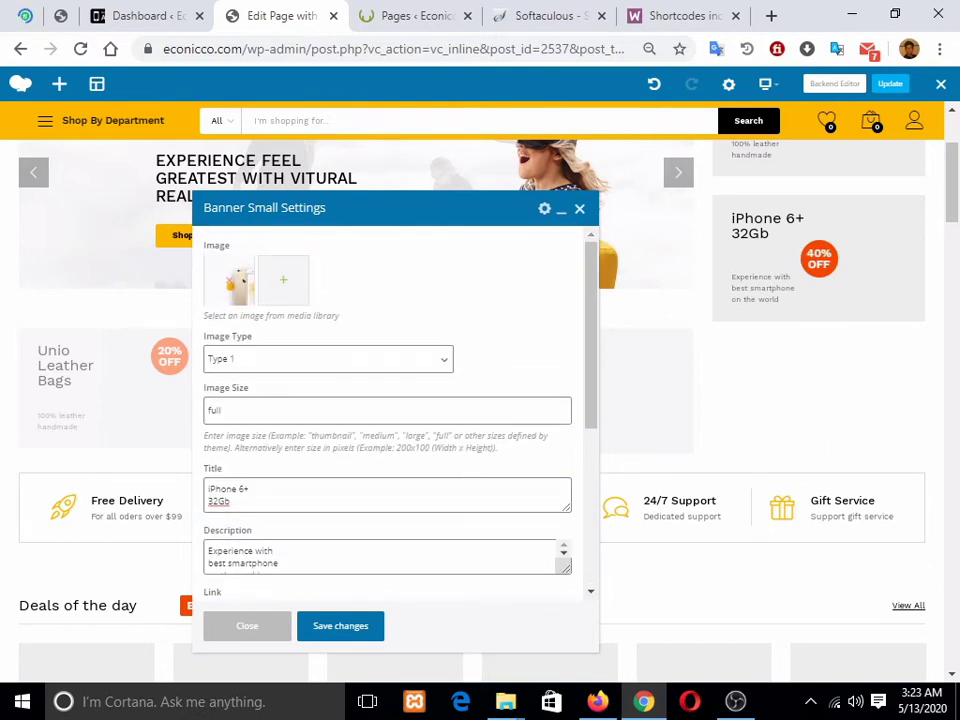
pyautogui.click(579, 209)
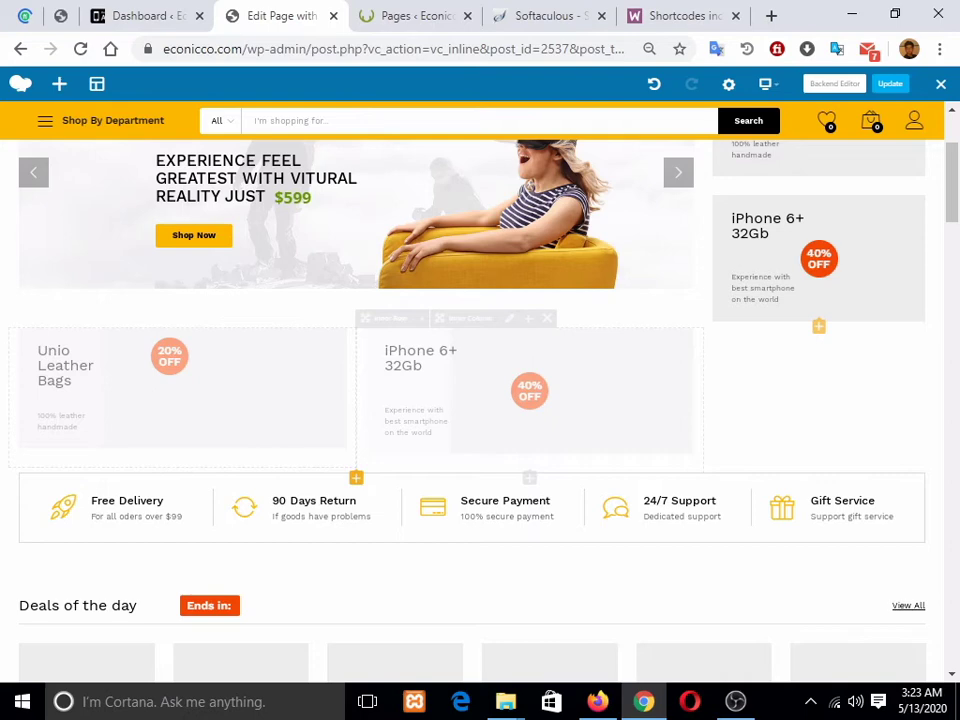
pyautogui.scroll(-1, 180, 390)
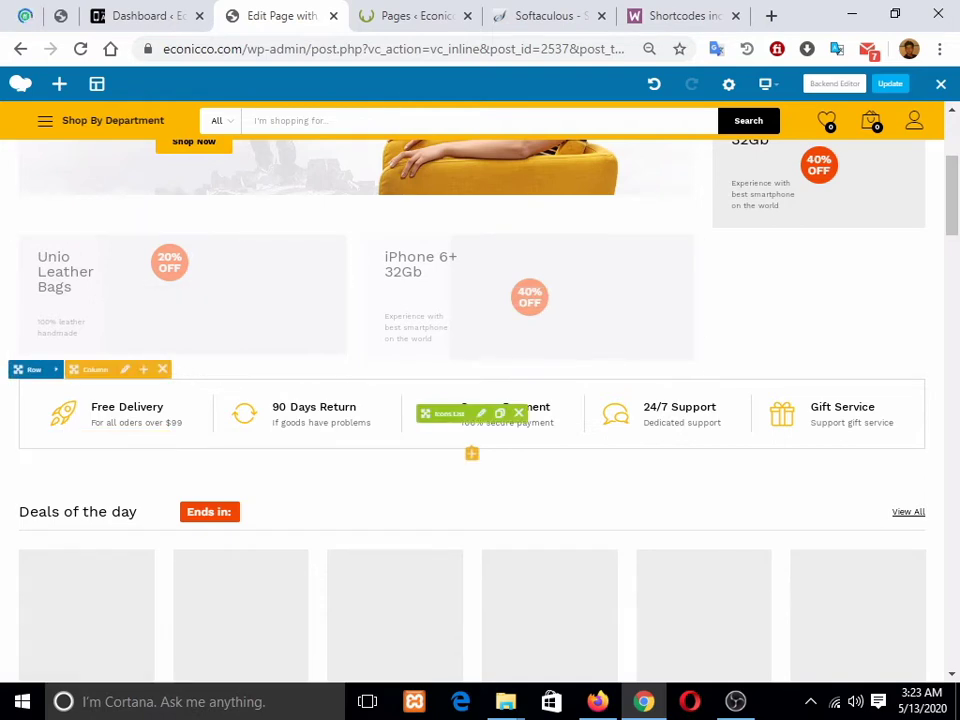
pyautogui.click(481, 413)
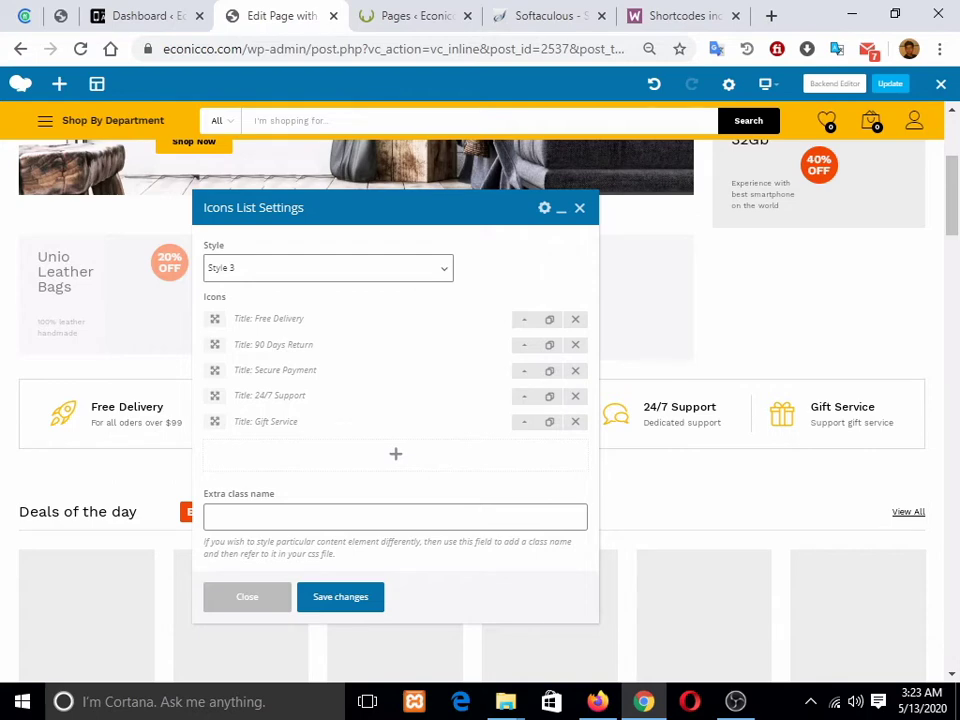
pyautogui.click(247, 597)
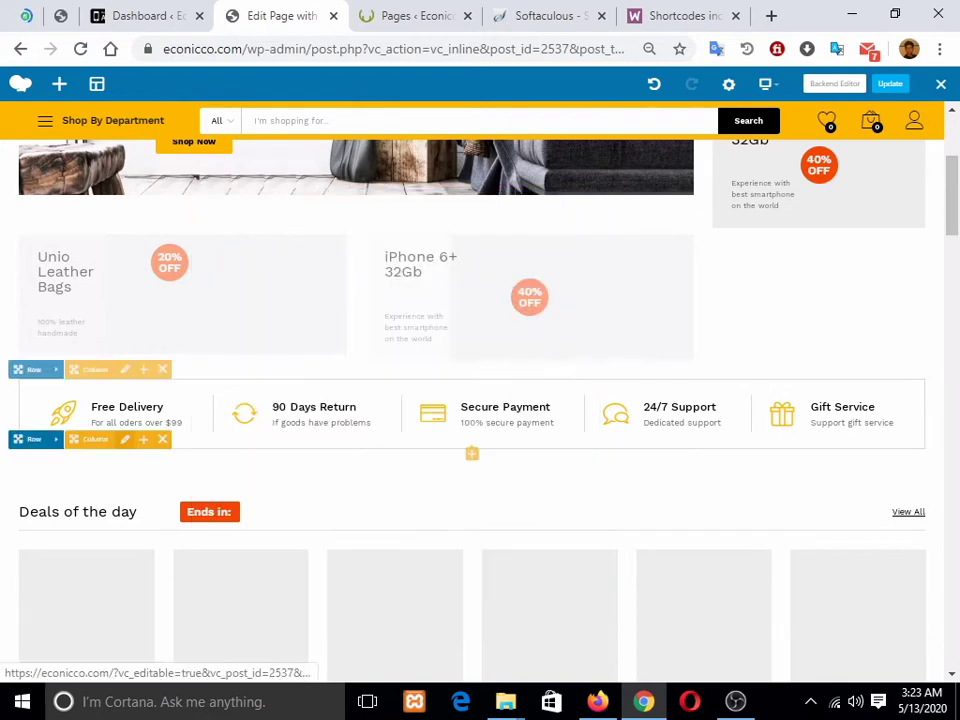
pyautogui.click(125, 439)
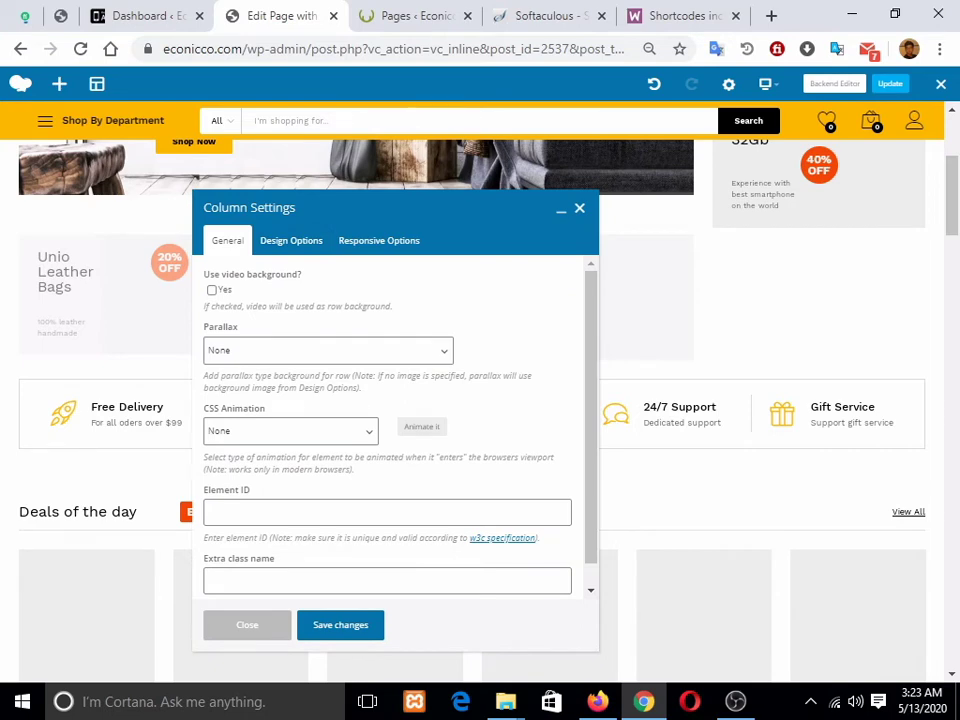
pyautogui.click(508, 319)
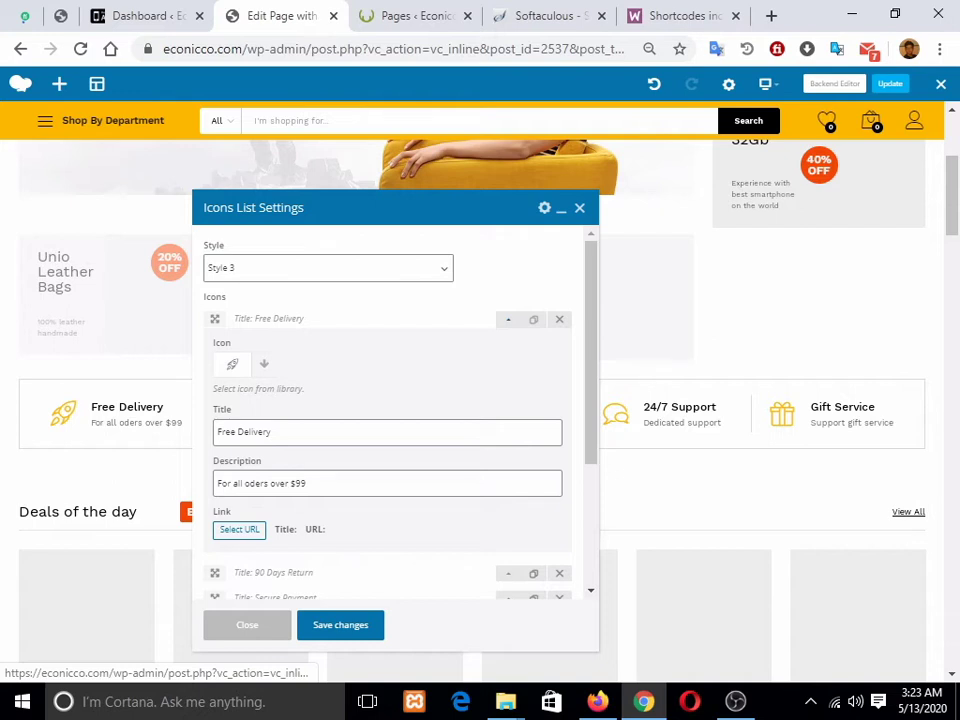
pyautogui.click(579, 208)
pyautogui.scroll(-2, 491, 464)
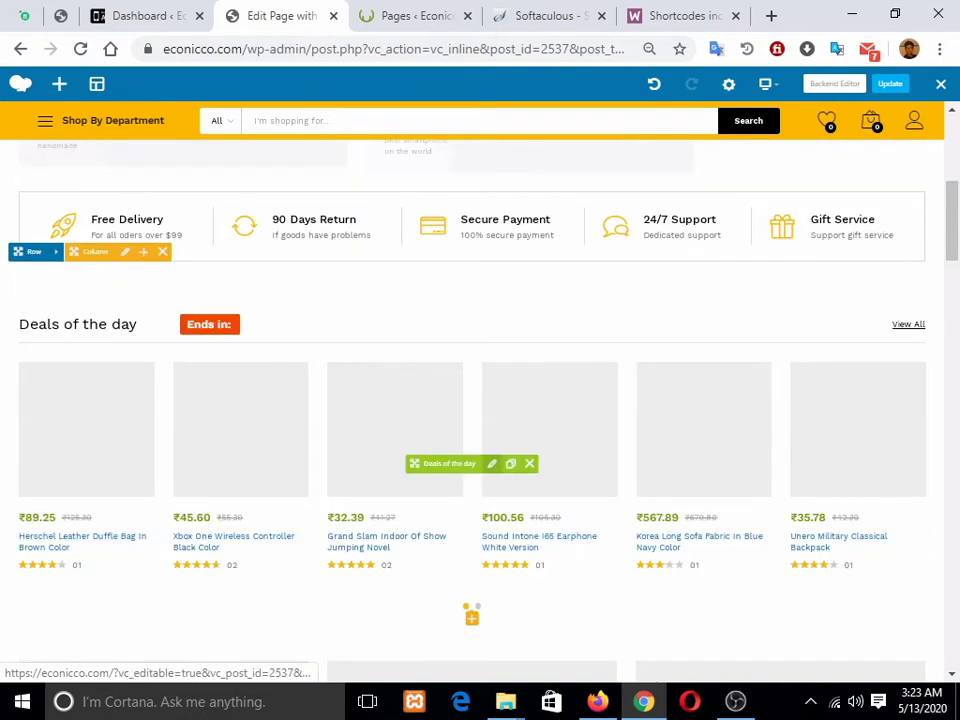
# Step: Open the Deals of the day settings, keeping Style 1 and the existing title
pyautogui.click(491, 463)
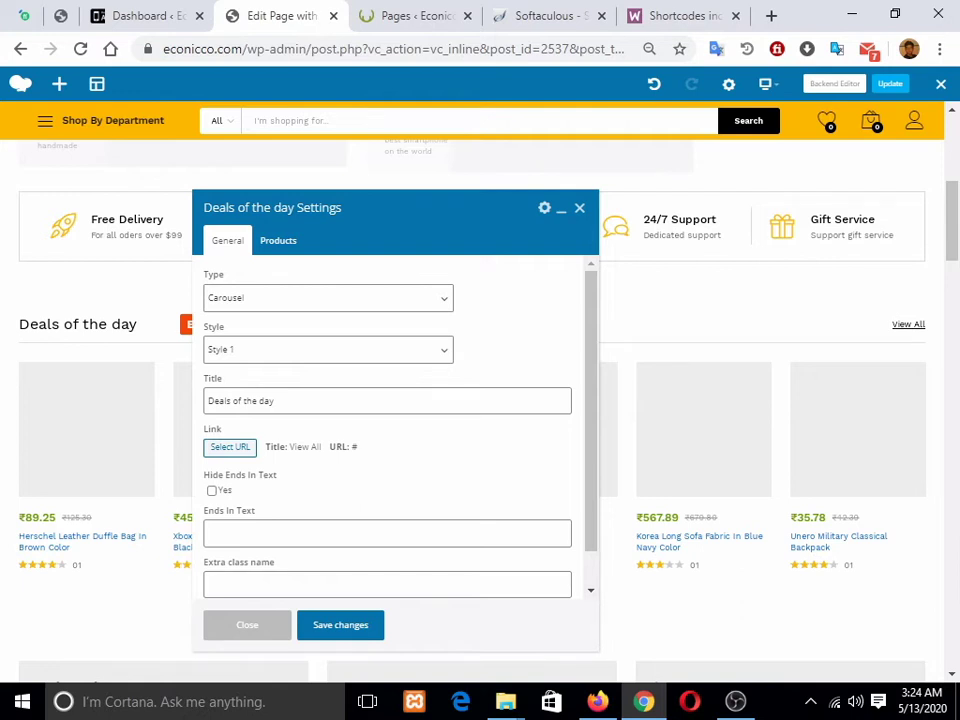
pyautogui.click(328, 350)
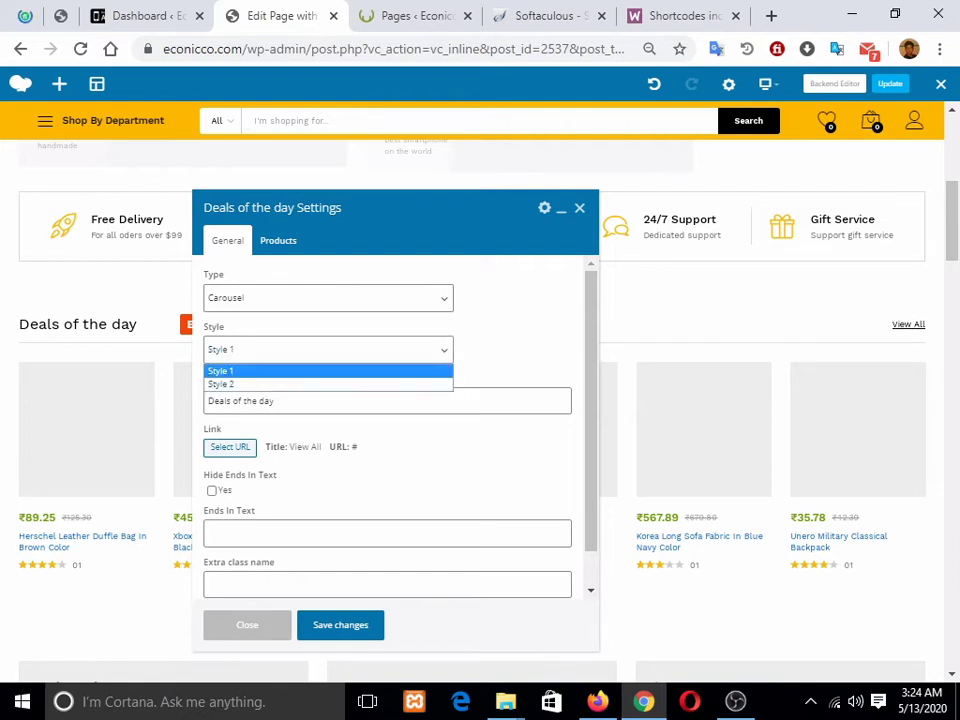
pyautogui.click(645, 320)
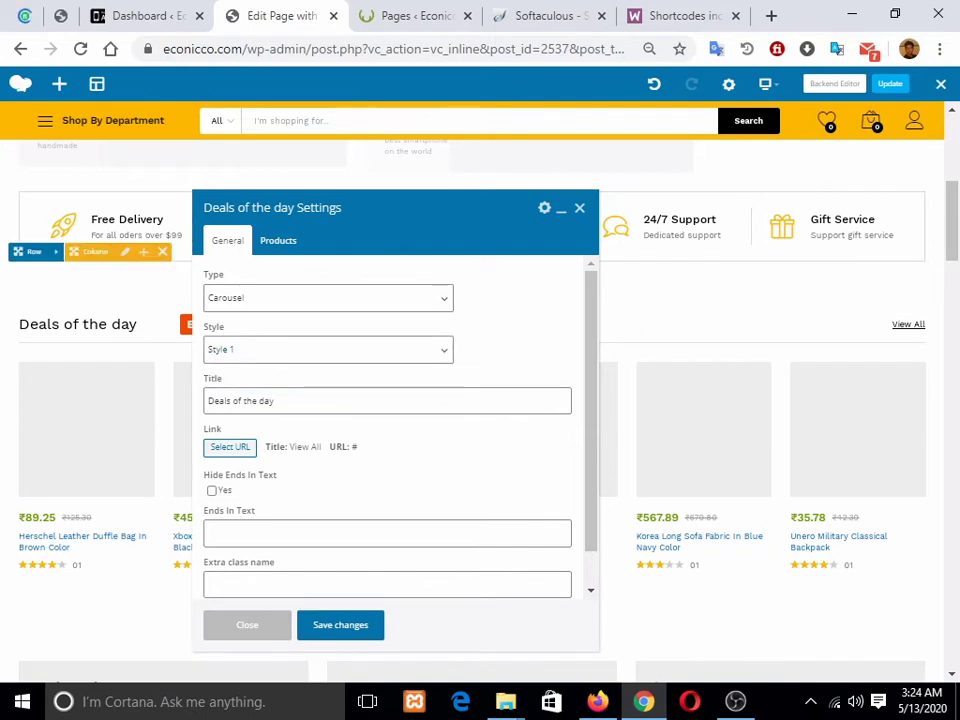
pyautogui.moveTo(290, 401); pyautogui.dragTo(204, 401)
pyautogui.click(276, 401)
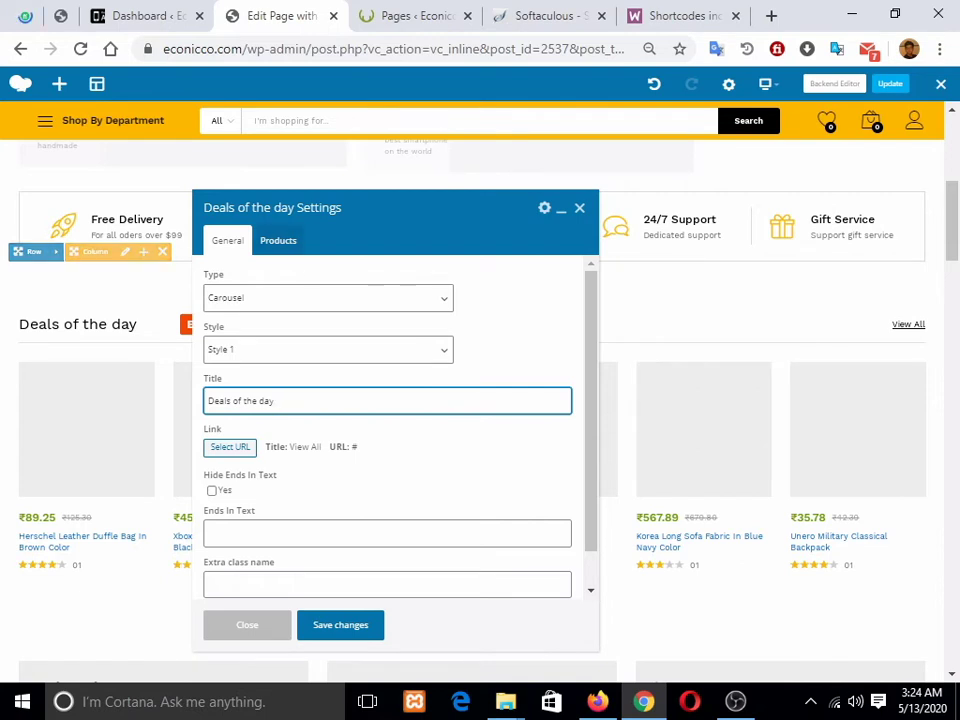
# Step: Add and then remove the Store & Business product category, and move the dialog aside
pyautogui.click(278, 240)
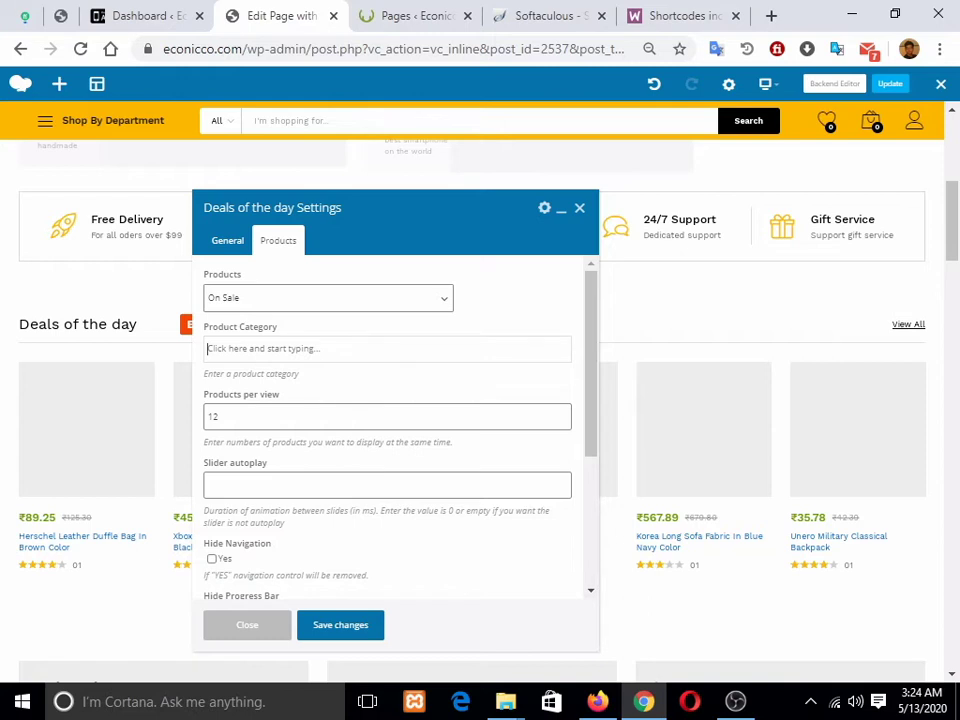
pyautogui.write('buss')
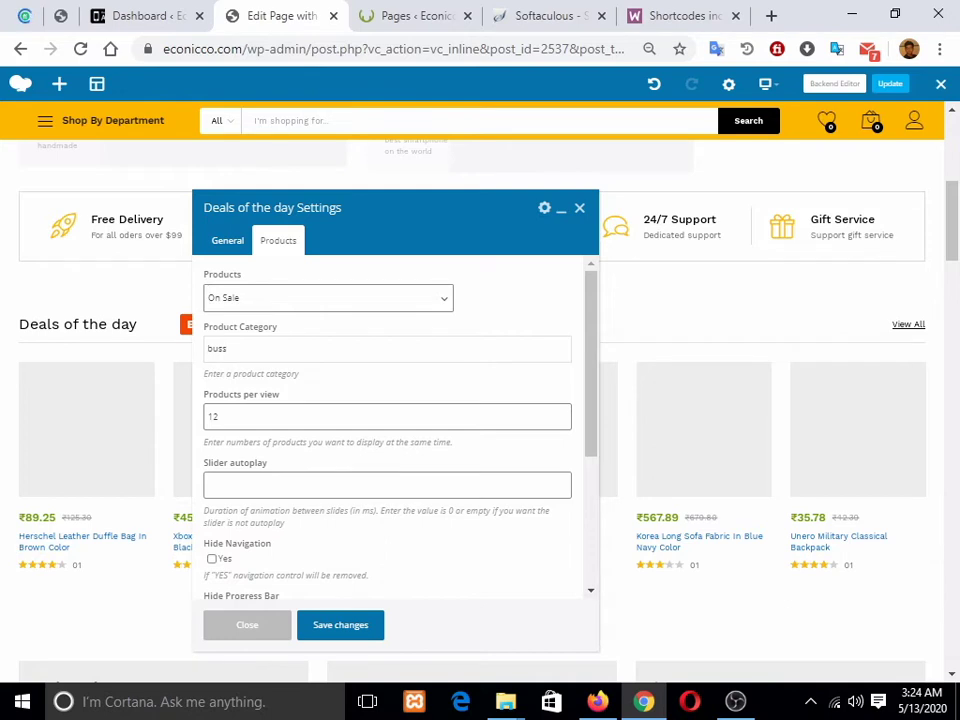
pyautogui.press('BackSpace')
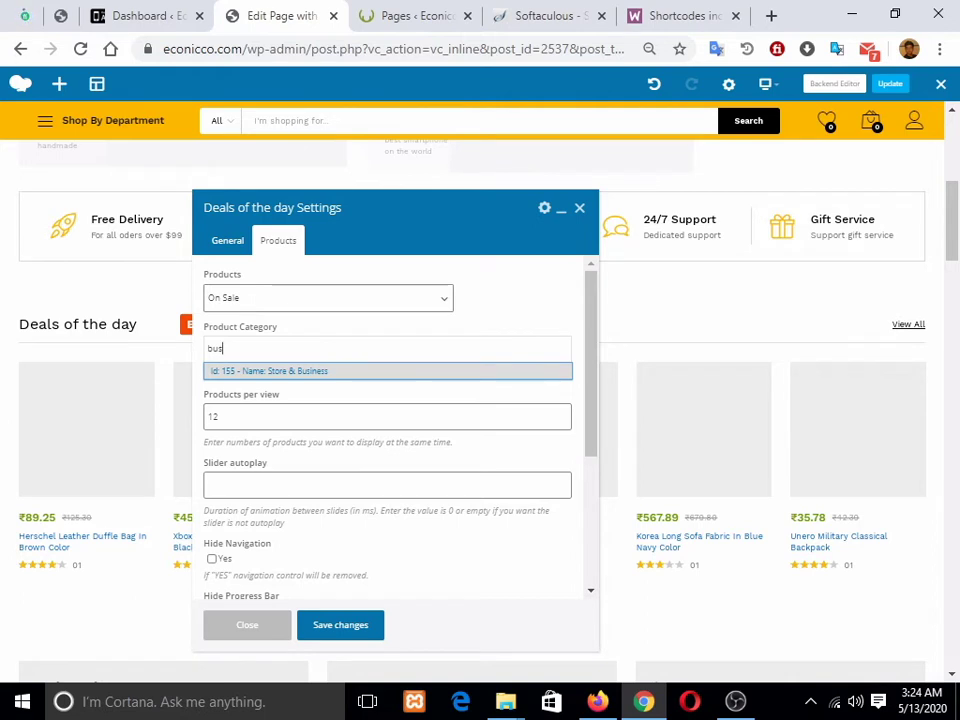
pyautogui.press('Return')
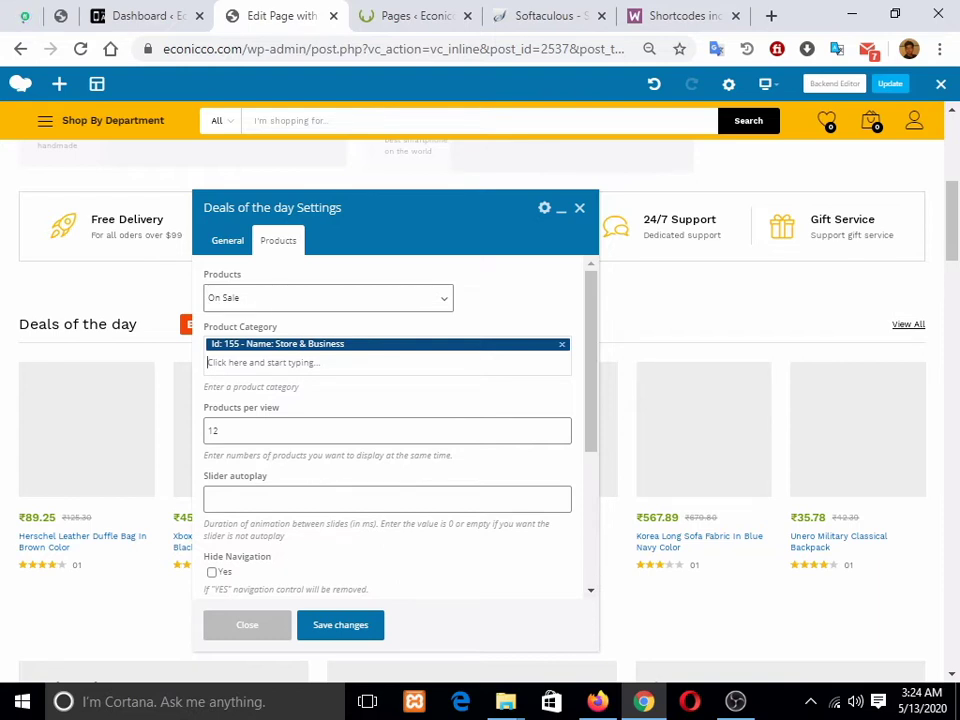
pyautogui.press('BackSpace')
pyautogui.scroll(-5, 395, 425)
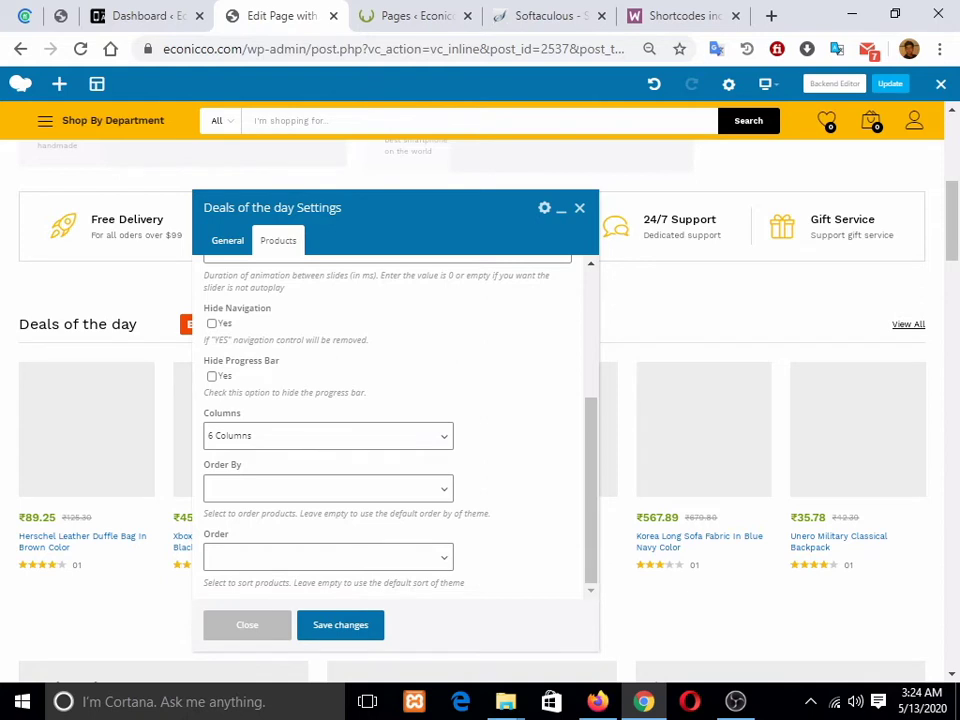
pyautogui.moveTo(300, 207); pyautogui.dragTo(526, 267)
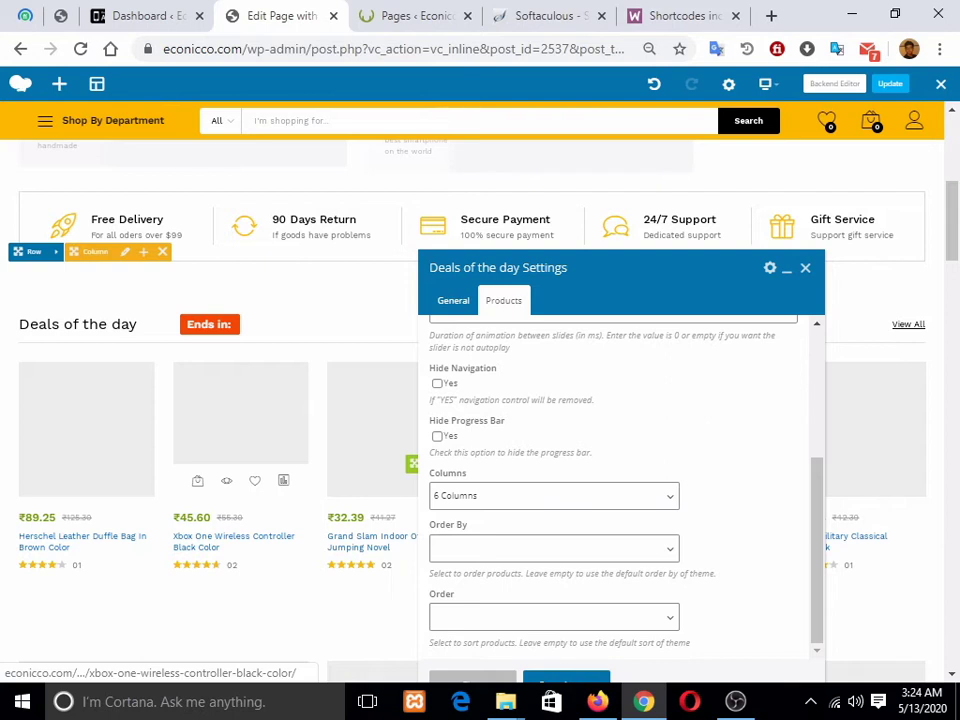
pyautogui.moveTo(640, 268); pyautogui.dragTo(107, 223)
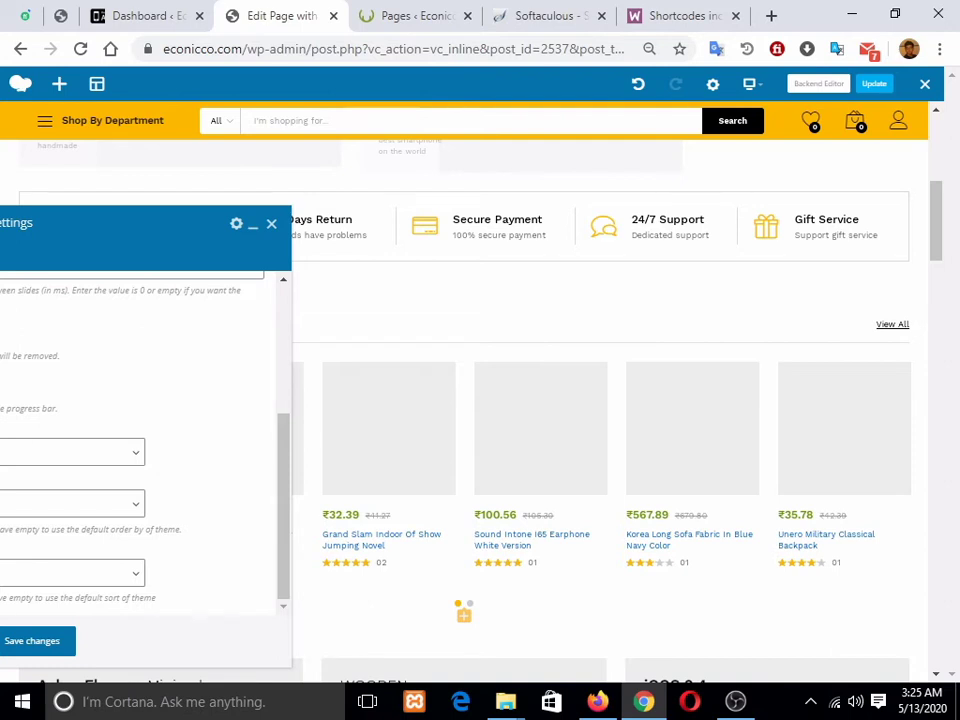
# Step: Close the Deals of the day settings and scroll down to Top Categories of the Month
pyautogui.click(271, 223)
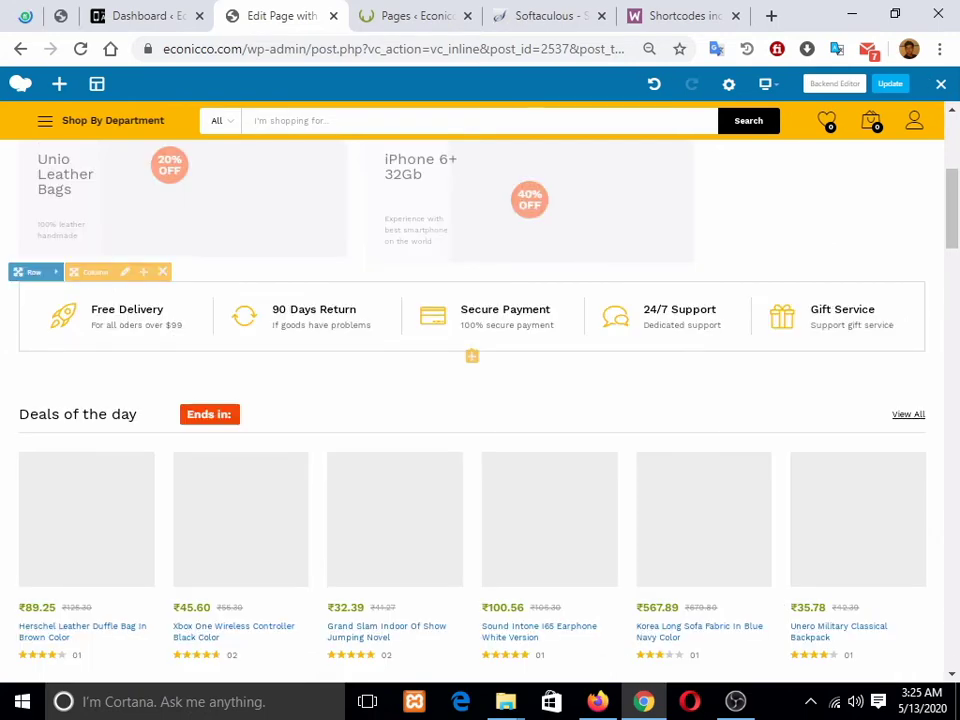
pyautogui.scroll(-5, 470, 400)
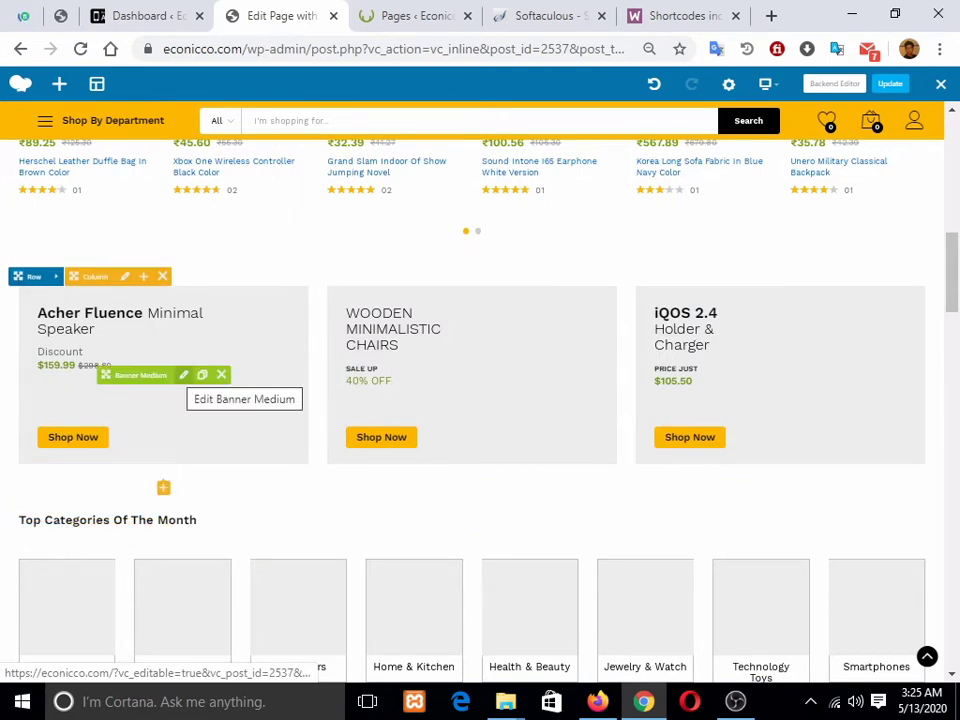
pyautogui.scroll(-2, 184, 400)
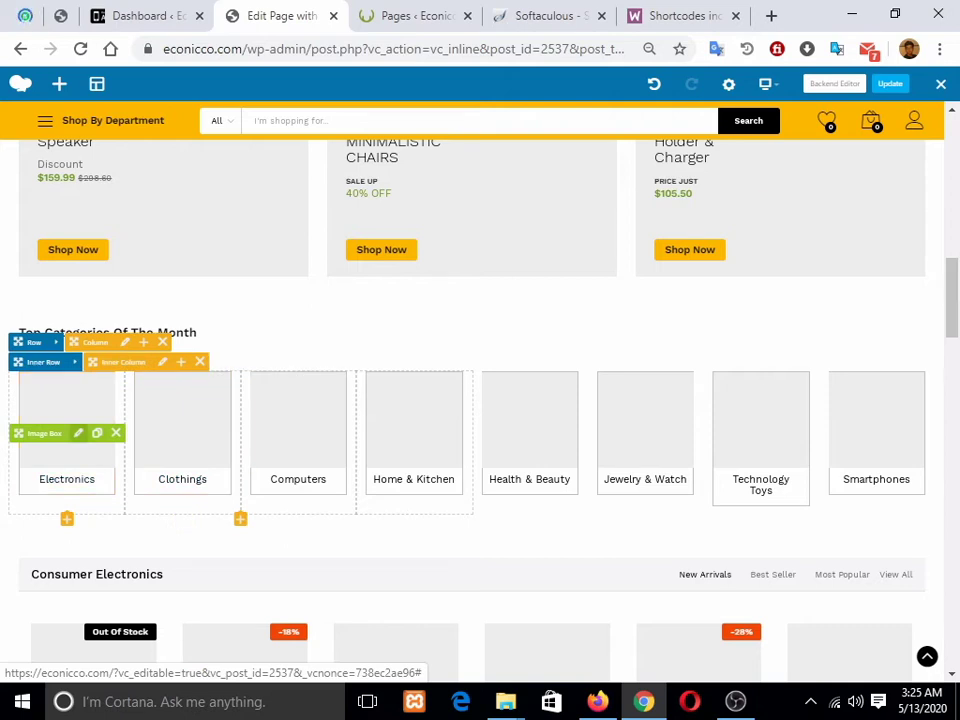
# Step: Open the Electronics image box's settings and scroll through its options
pyautogui.click(78, 433)
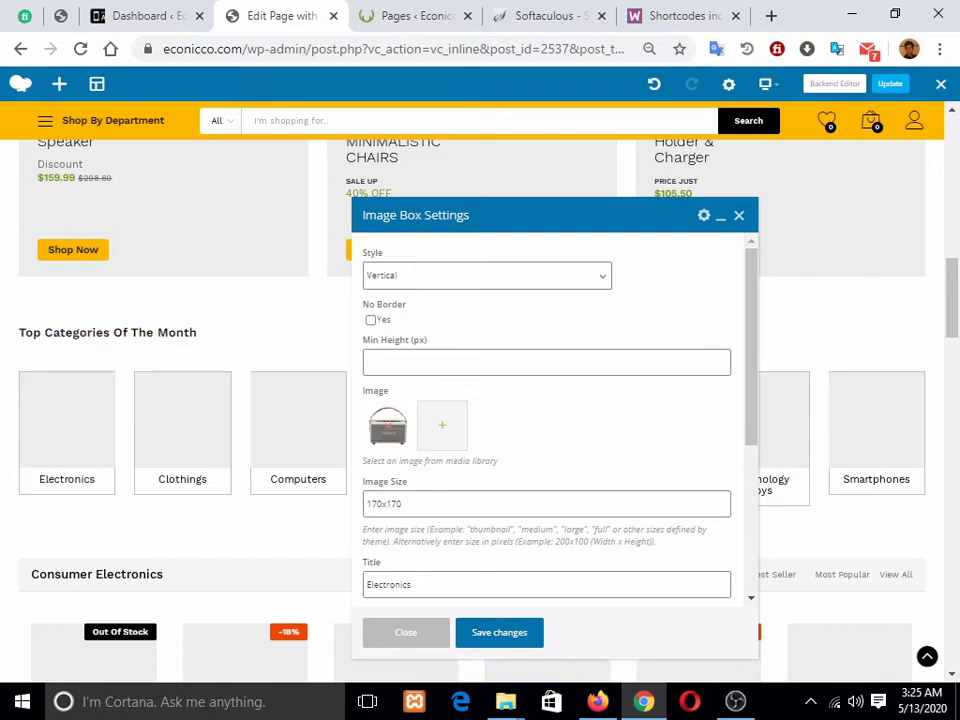
pyautogui.scroll(-2, 400, 585)
pyautogui.scroll(1, 400, 585)
pyautogui.scroll(-2, 546, 420)
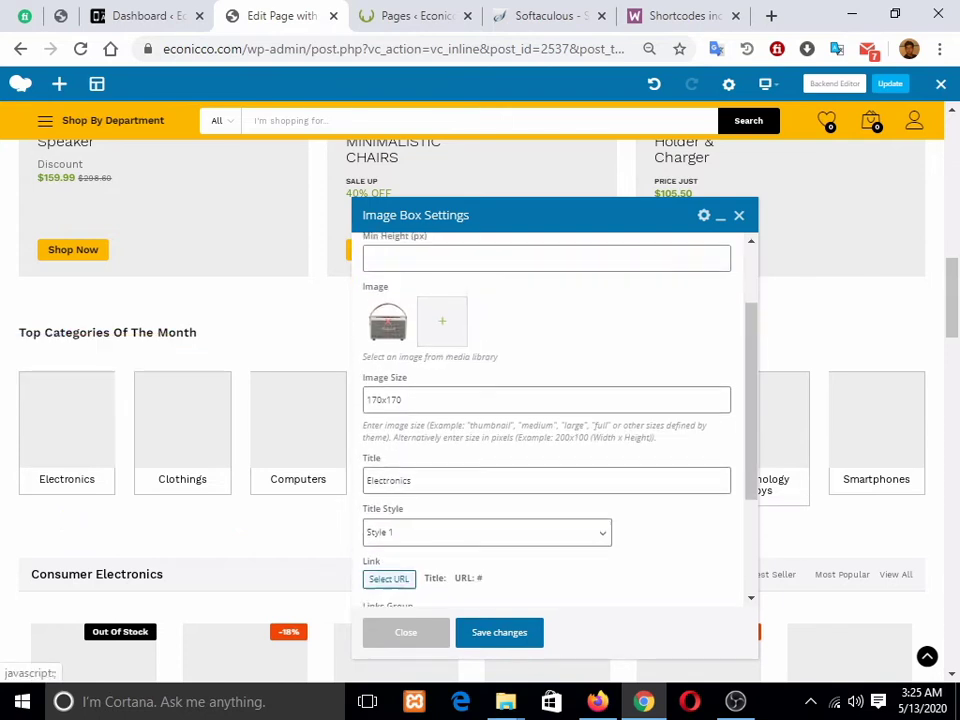
pyautogui.scroll(-1, 546, 420)
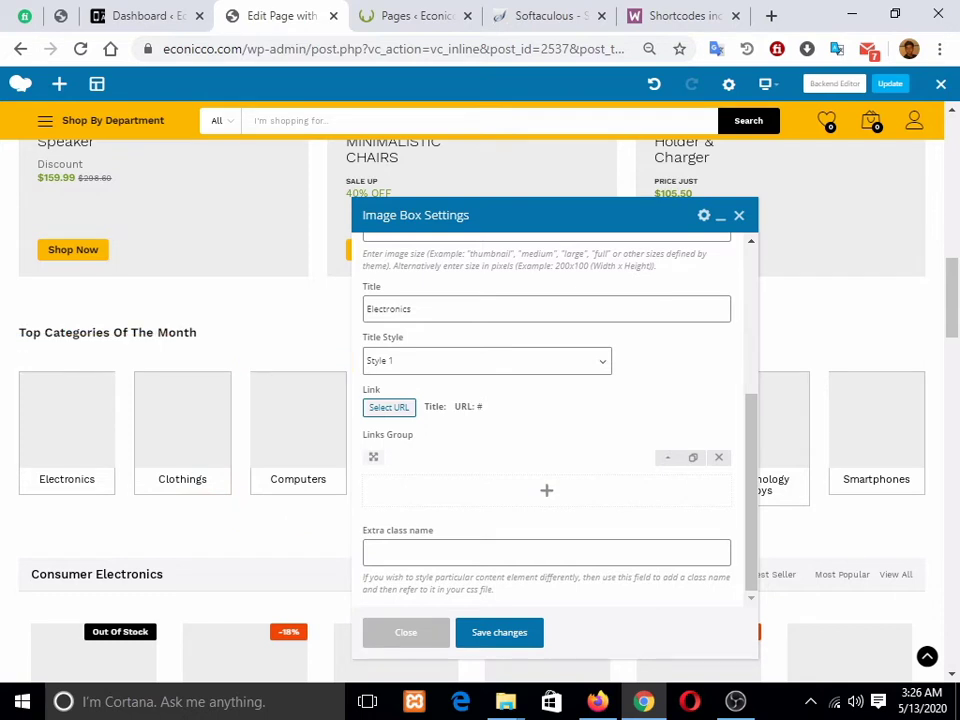
# Step: Keep the Electronics link as #, close the settings, and scroll to Consumer Electronics
pyautogui.click(389, 407)
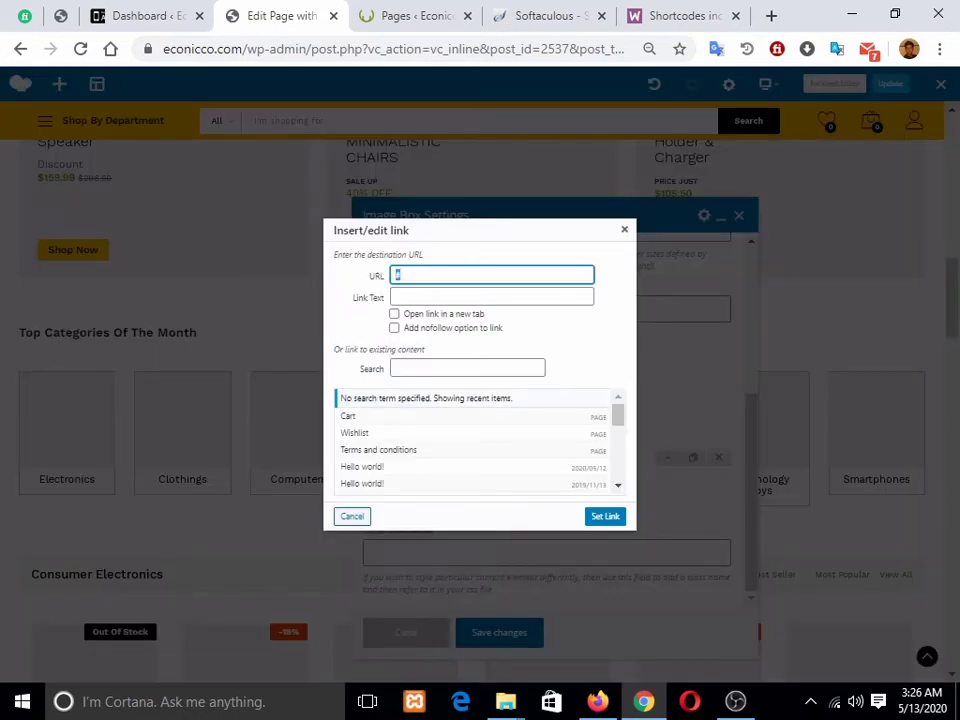
pyautogui.scroll(-3, 450, 435)
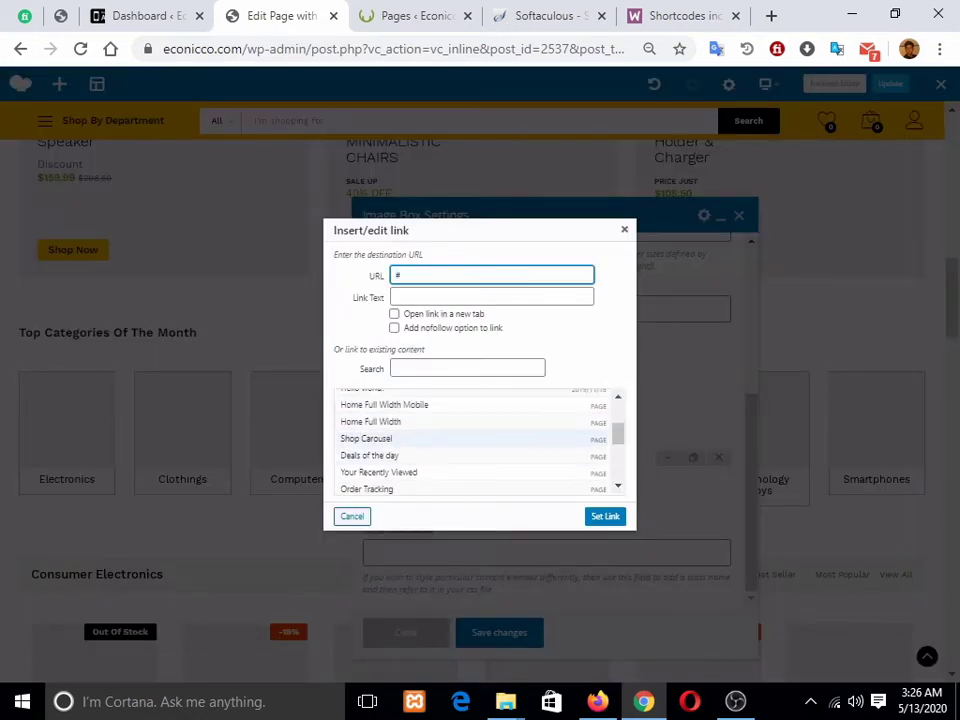
pyautogui.scroll(3, 450, 435)
pyautogui.scroll(-5, 450, 440)
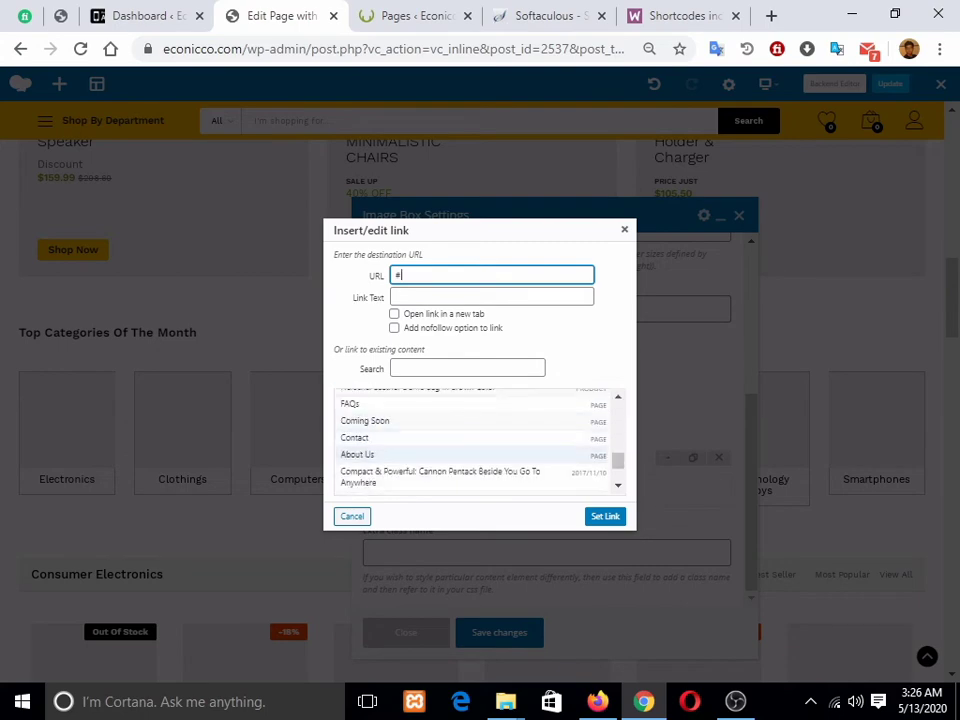
pyautogui.scroll(-10, 450, 455)
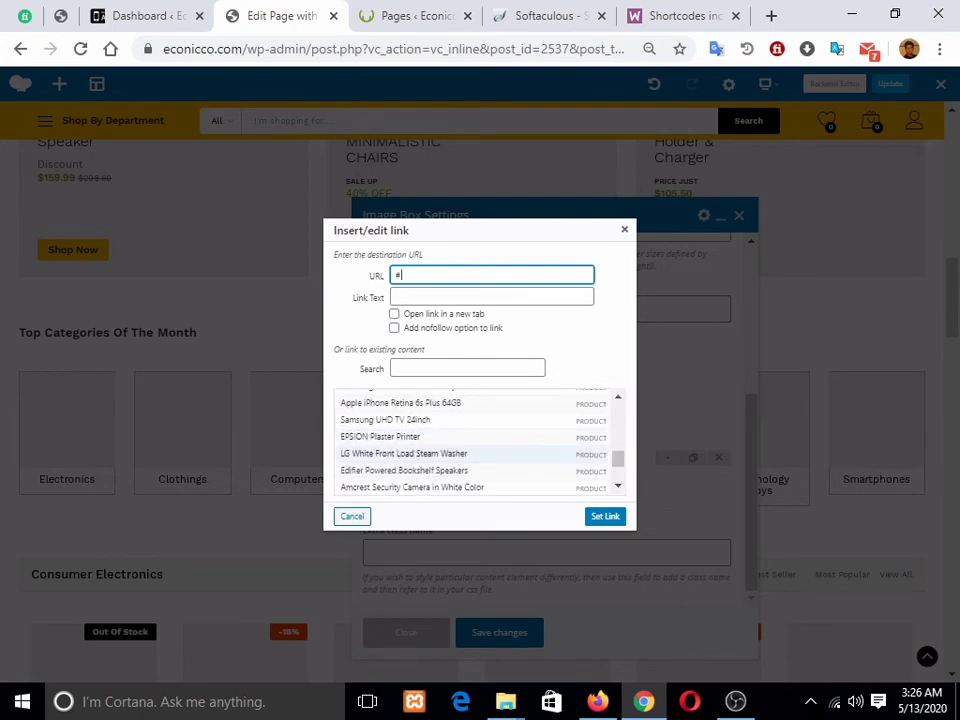
pyautogui.press('Return')
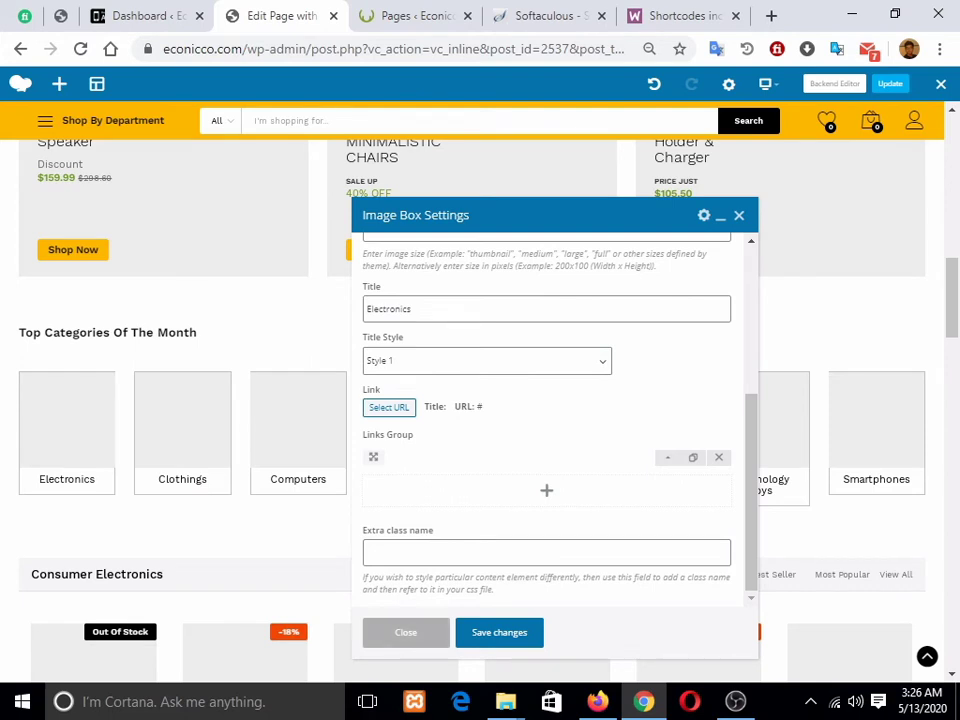
pyautogui.click(406, 632)
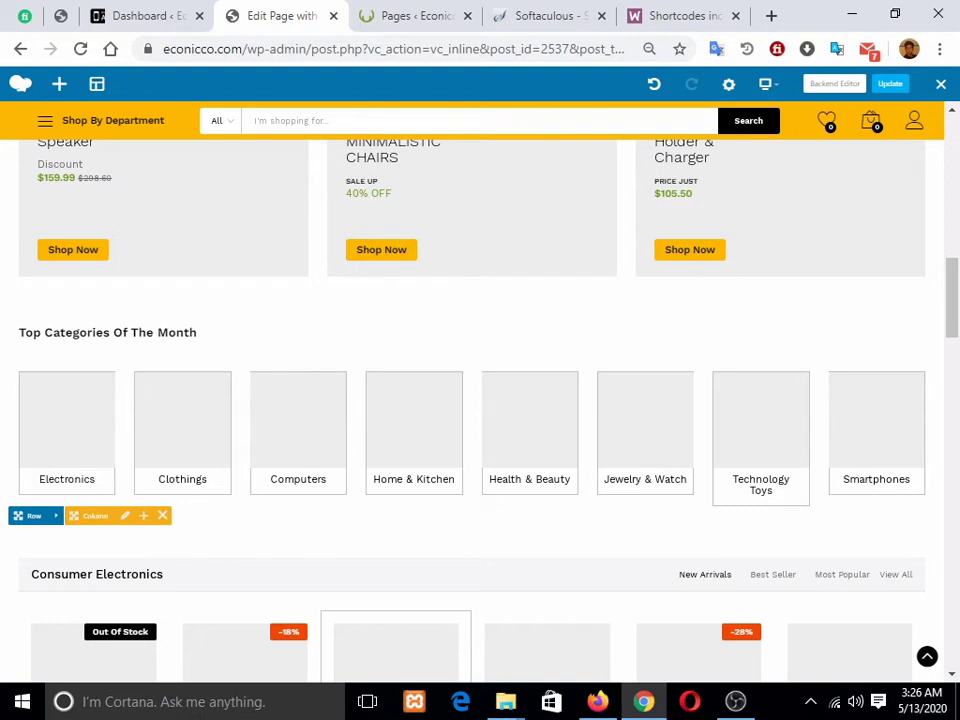
pyautogui.scroll(-3, 470, 420)
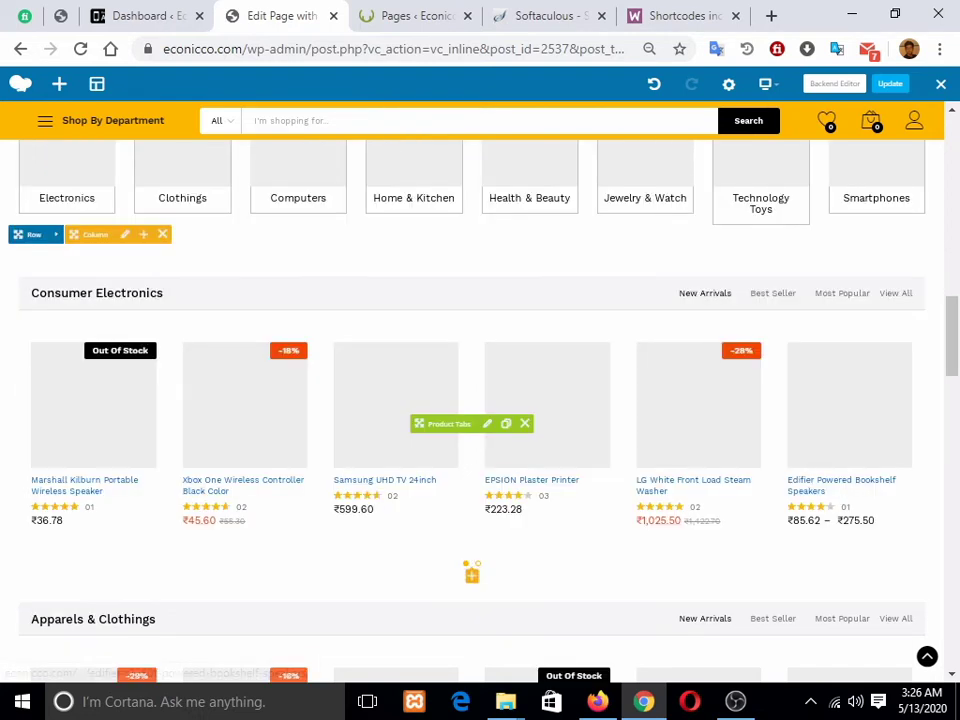
pyautogui.scroll(-1, 700, 320)
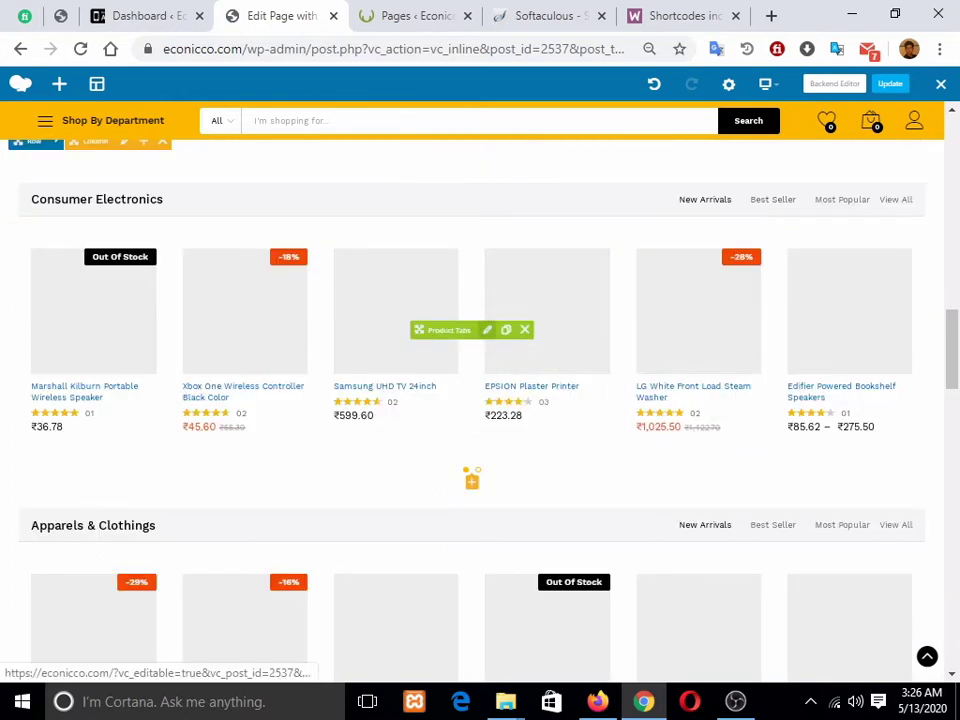
pyautogui.click(487, 329)
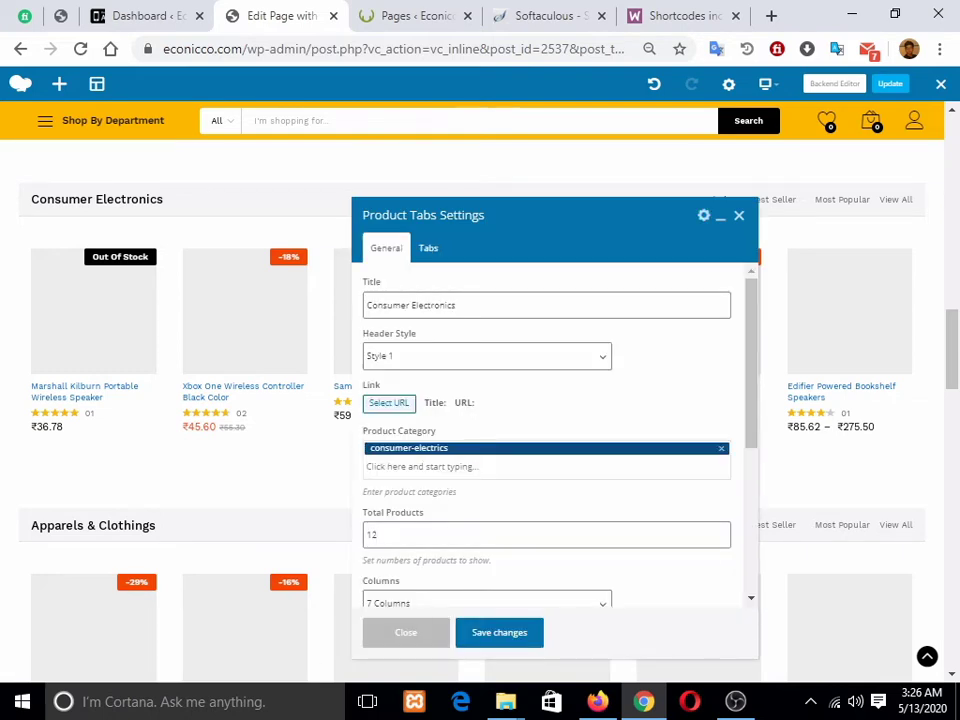
pyautogui.scroll(-2, 546, 430)
pyautogui.scroll(3, 546, 430)
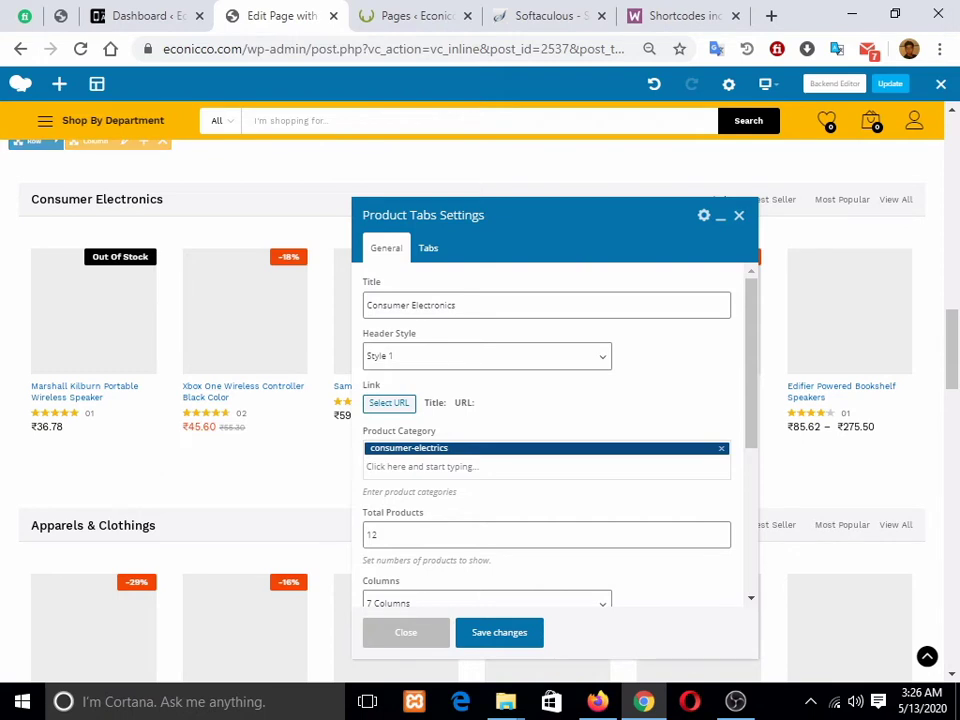
pyautogui.click(487, 356)
pyautogui.click(487, 356)
pyautogui.scroll(-2, 546, 430)
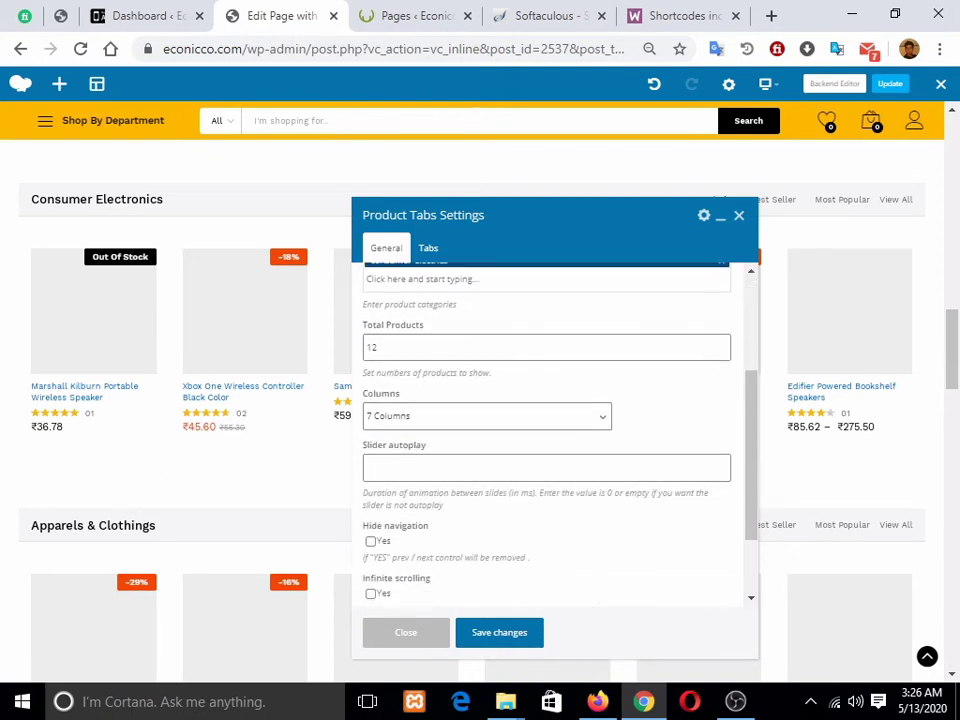
pyautogui.scroll(2, 546, 430)
pyautogui.click(428, 248)
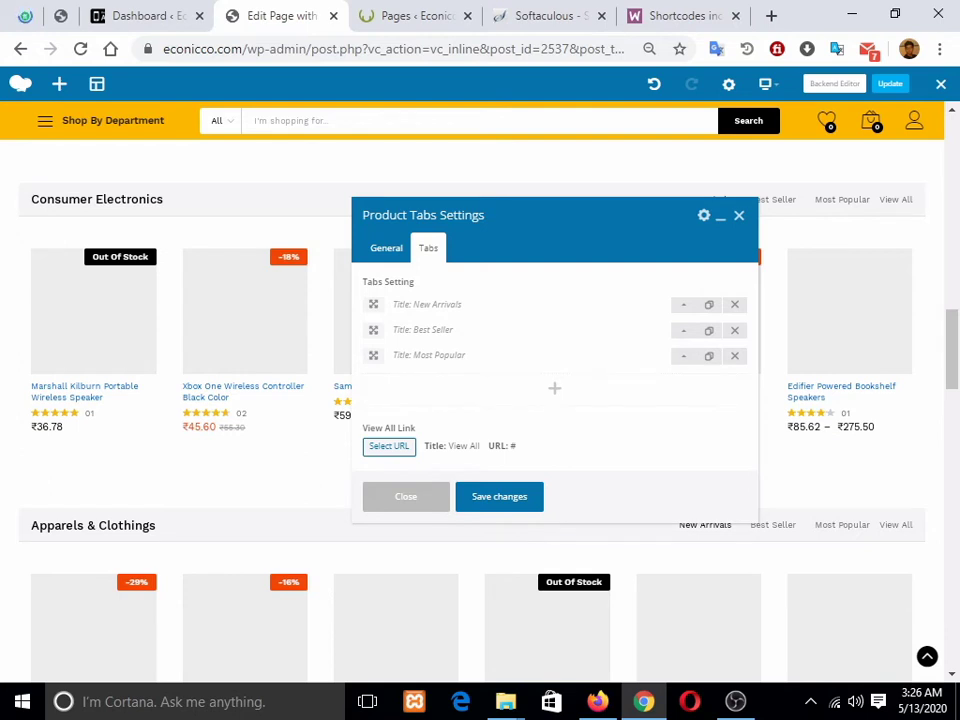
pyautogui.click(406, 497)
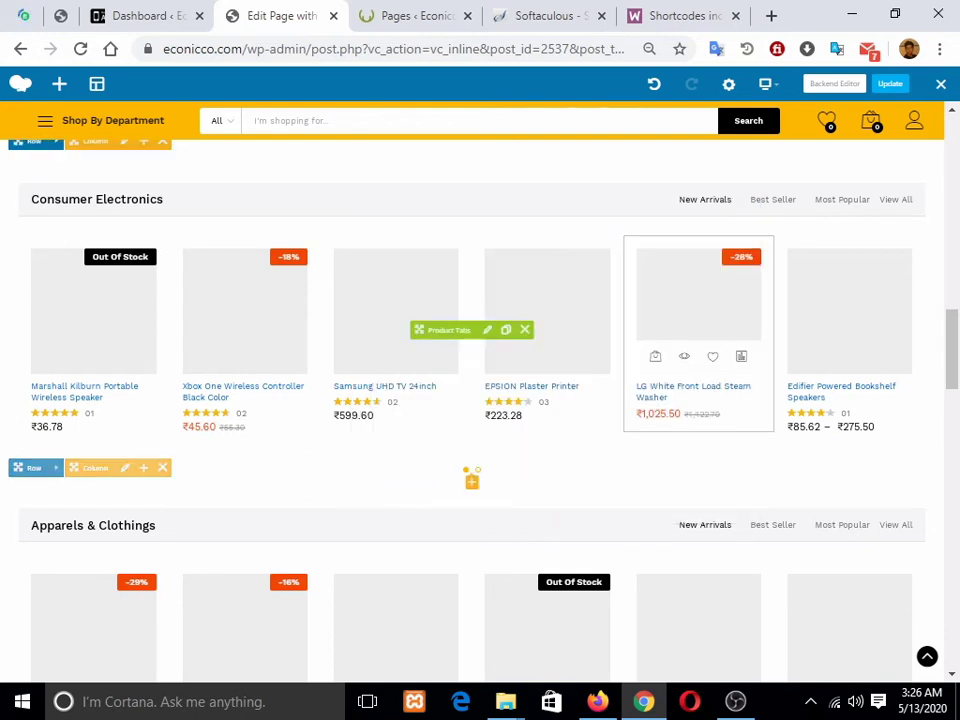
pyautogui.scroll(-5, 480, 400)
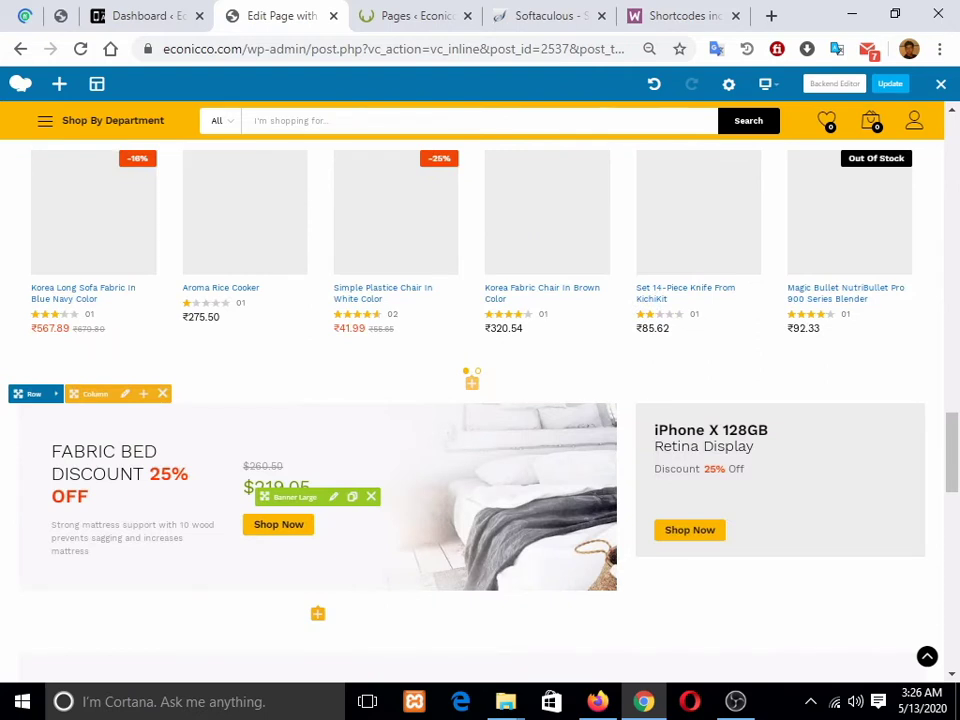
pyautogui.scroll(4, 480, 400)
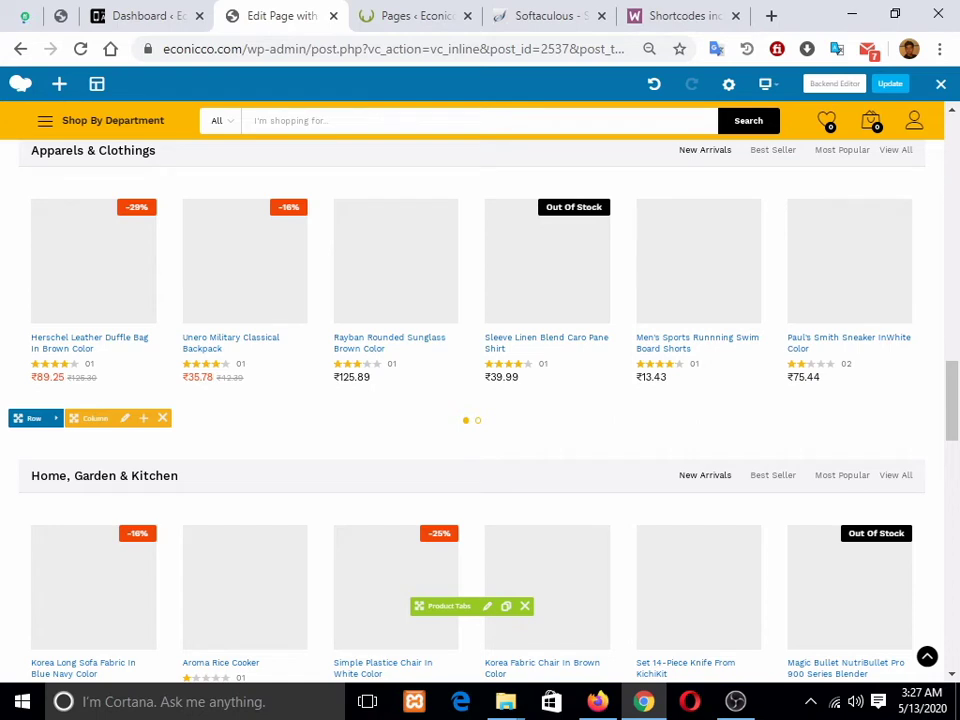
pyautogui.scroll(1, 480, 400)
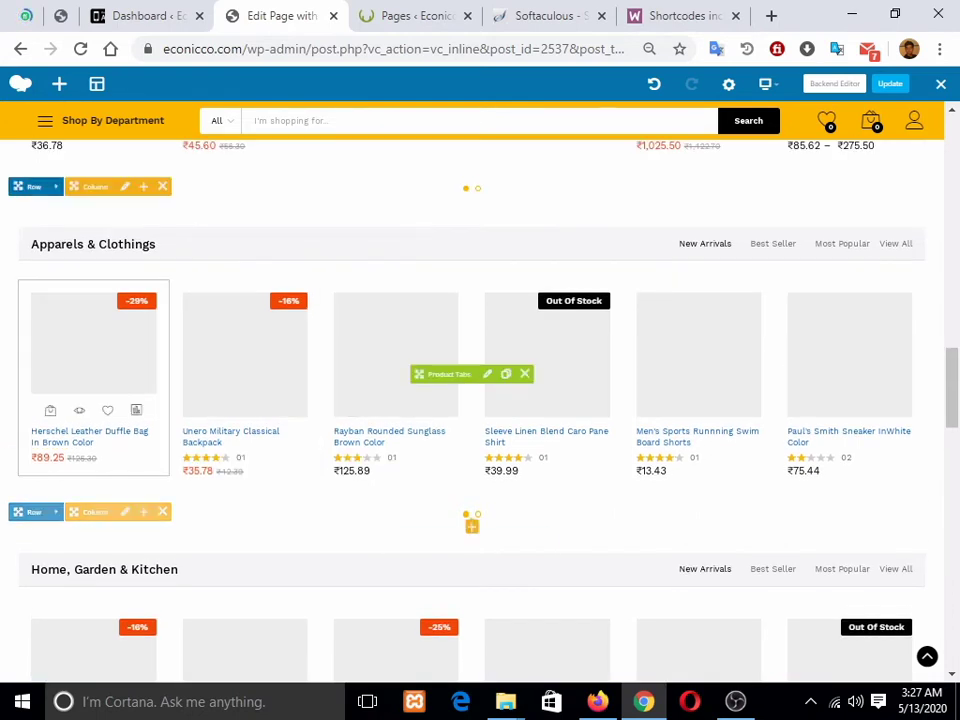
pyautogui.scroll(-5, 480, 400)
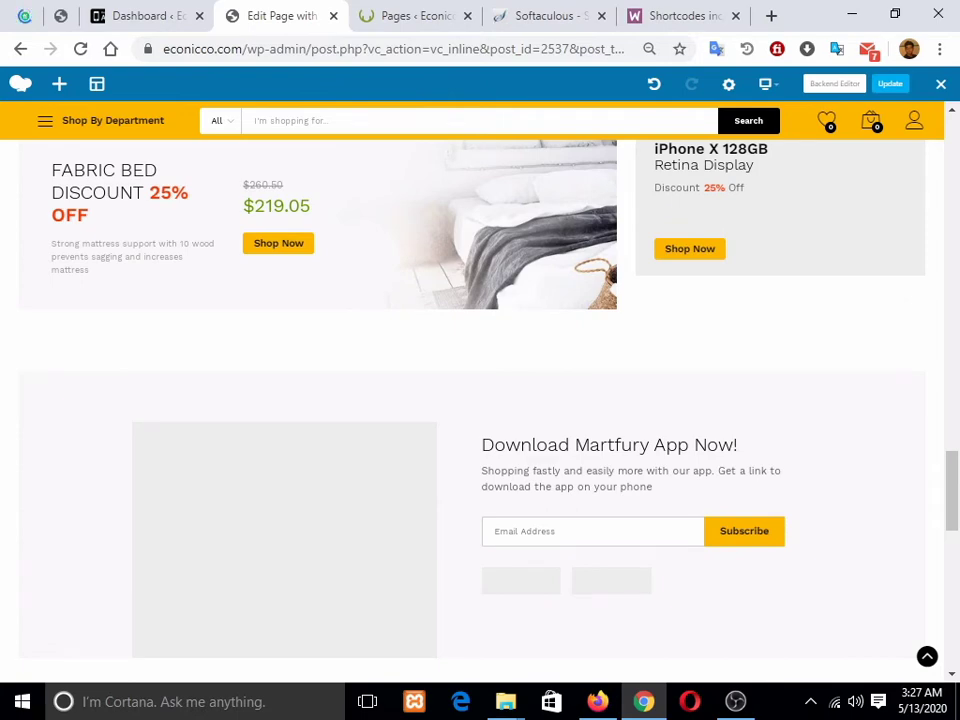
pyautogui.scroll(-4, 480, 338)
pyautogui.scroll(3, 480, 338)
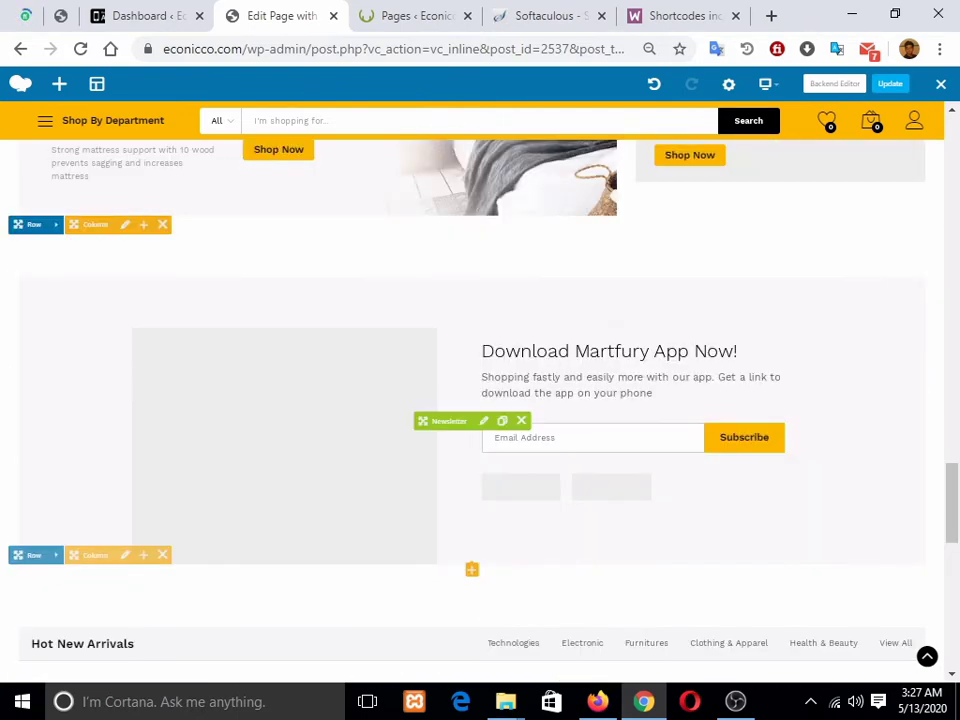
pyautogui.click(484, 421)
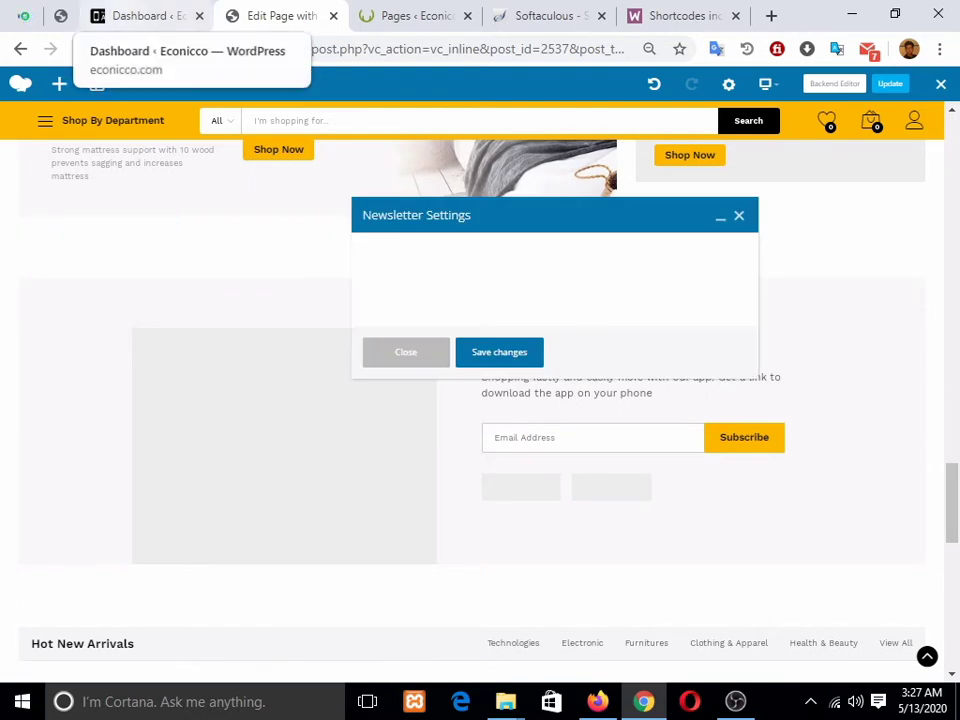
pyautogui.scroll(-3, 547, 430)
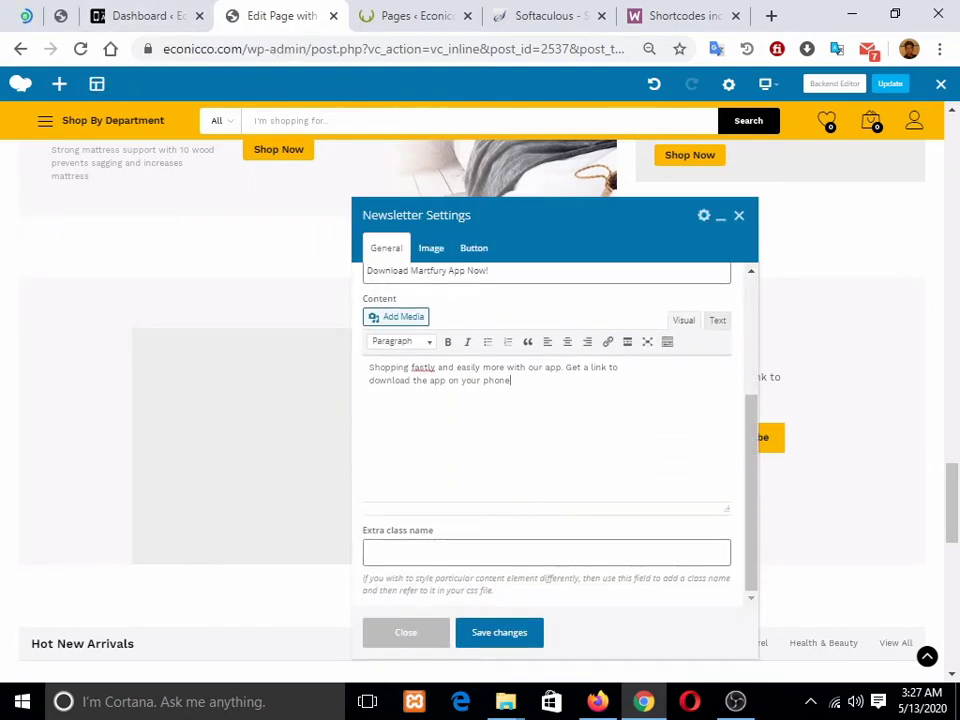
pyautogui.scroll(3, 554, 430)
pyautogui.click(474, 248)
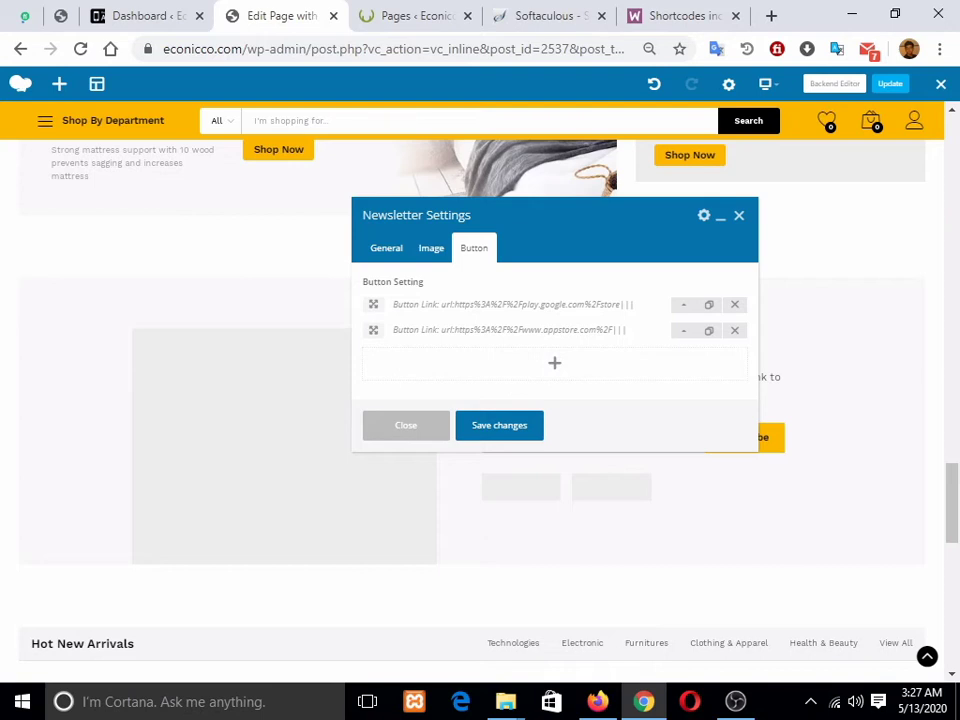
pyautogui.click(406, 425)
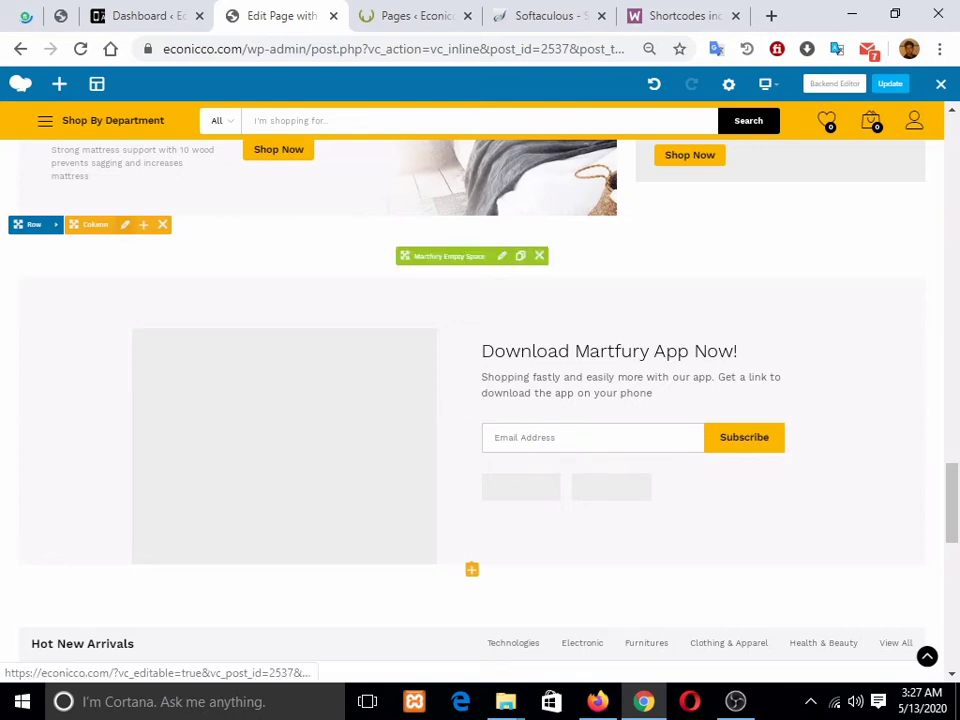
pyautogui.scroll(-4, 480, 400)
pyautogui.scroll(4, 480, 400)
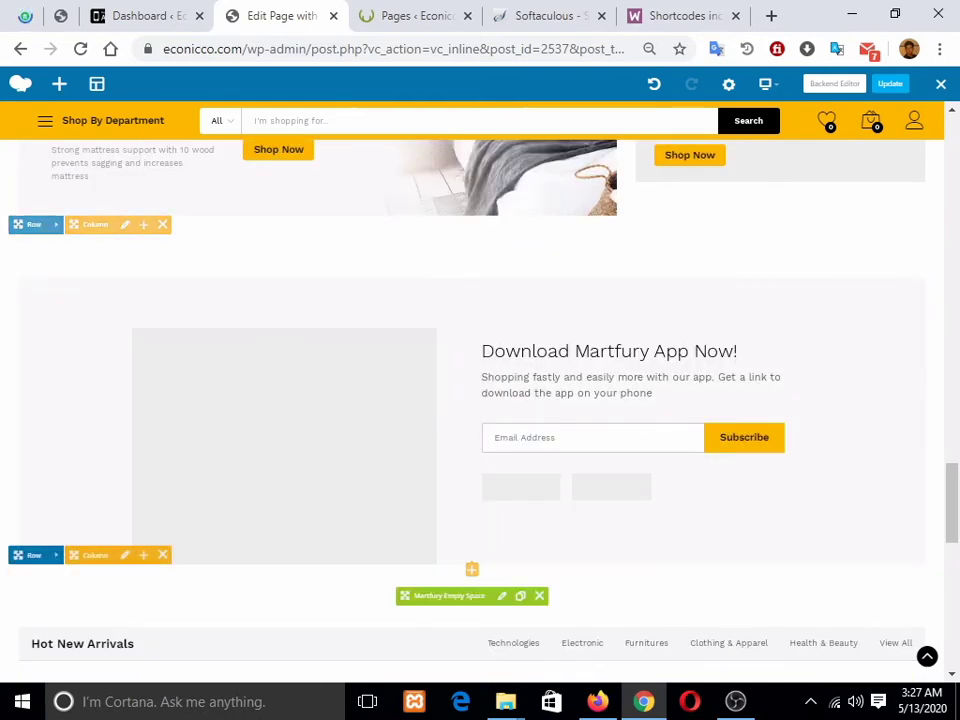
pyautogui.scroll(-3, 480, 400)
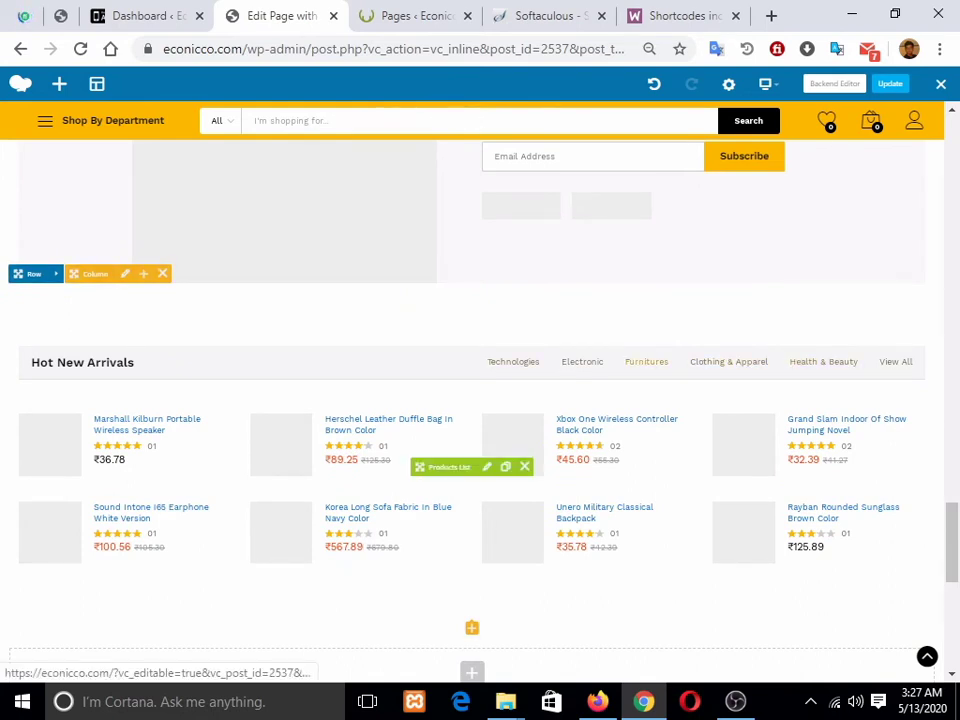
pyautogui.scroll(-2, 513, 362)
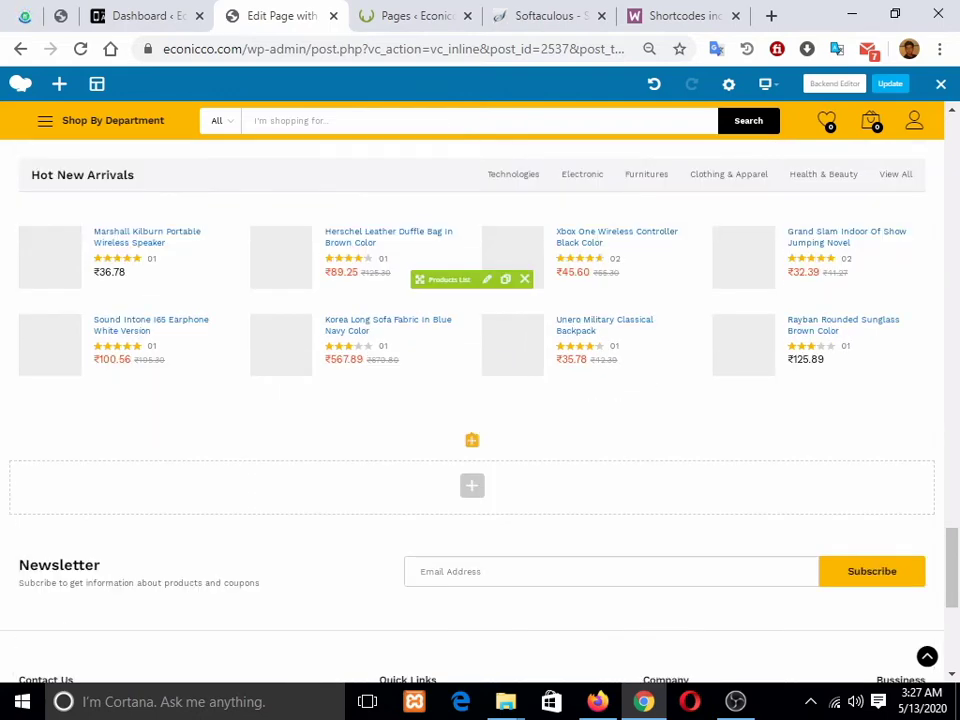
pyautogui.scroll(-3, 513, 362)
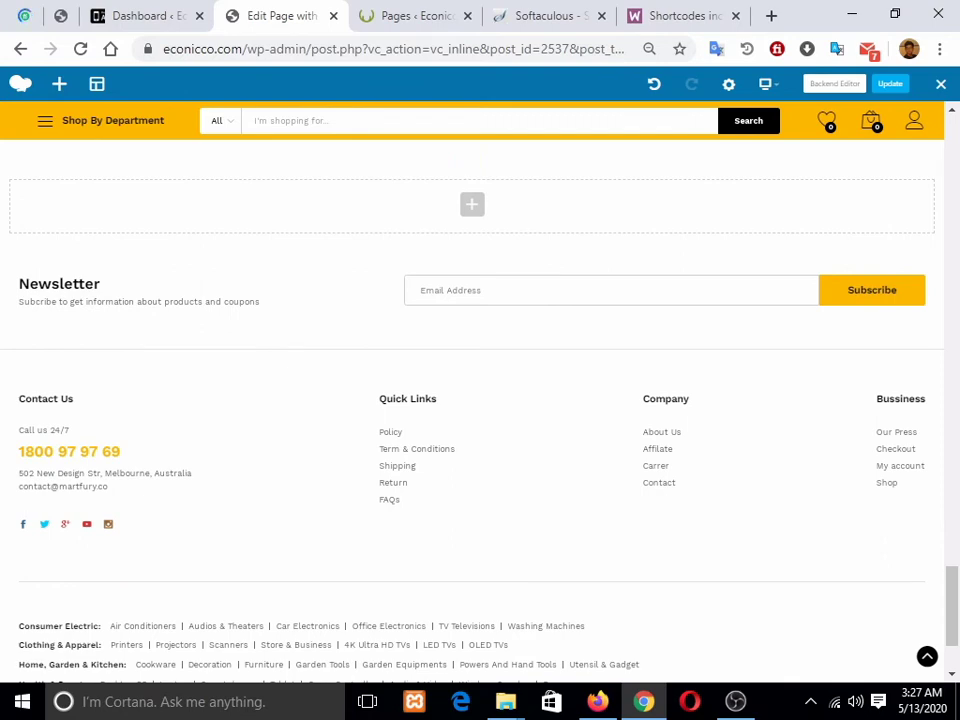
pyautogui.scroll(-2, 480, 400)
pyautogui.scroll(1, 480, 400)
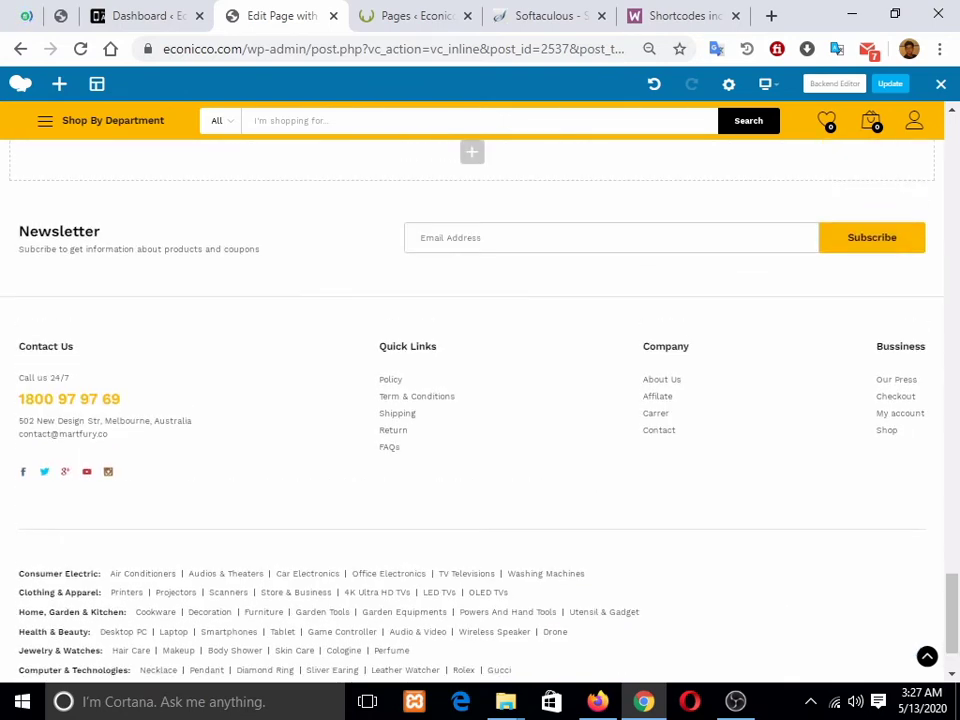
pyautogui.scroll(-1, 480, 400)
pyautogui.scroll(2, 480, 400)
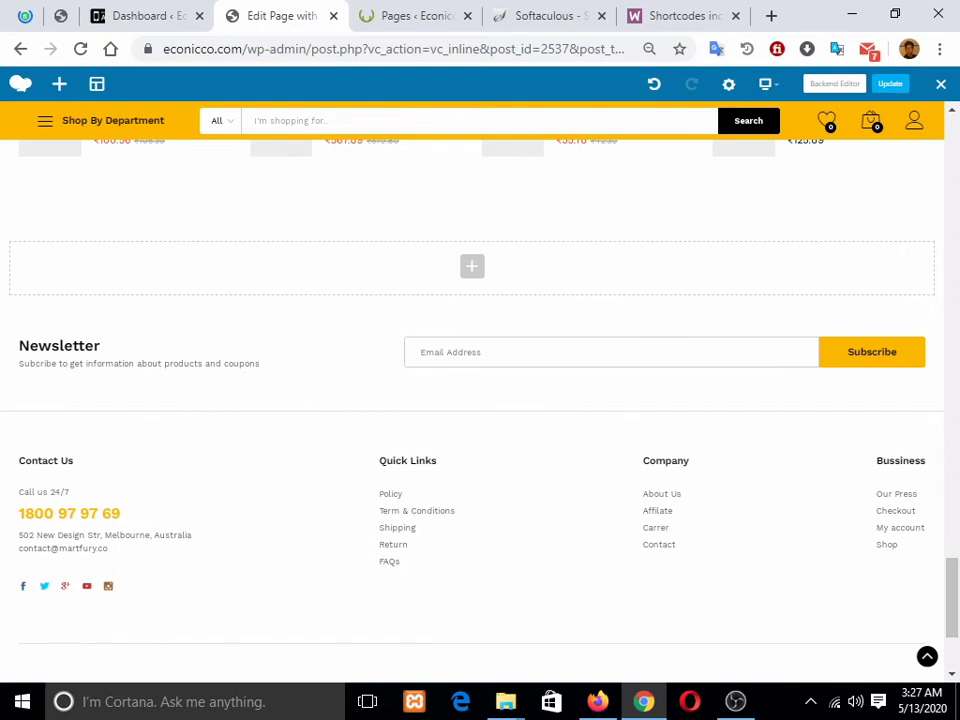
pyautogui.scroll(20, 826, 312)
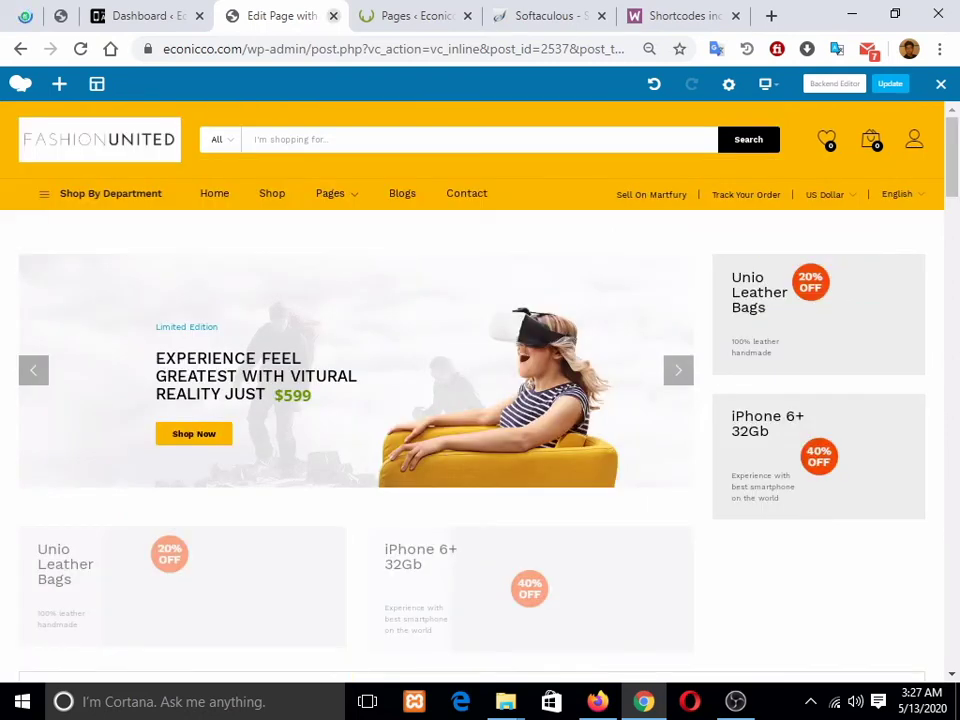
# Step: Leave the page editor without saving and return to the WordPress dashboard
pyautogui.click(333, 16)
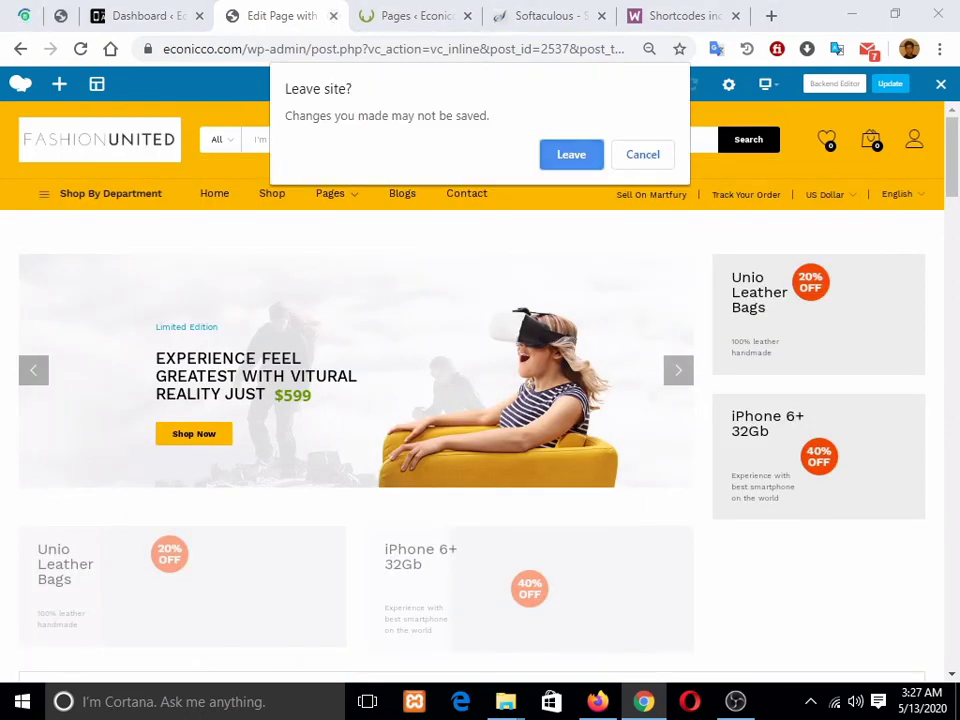
pyautogui.click(571, 155)
pyautogui.click(150, 16)
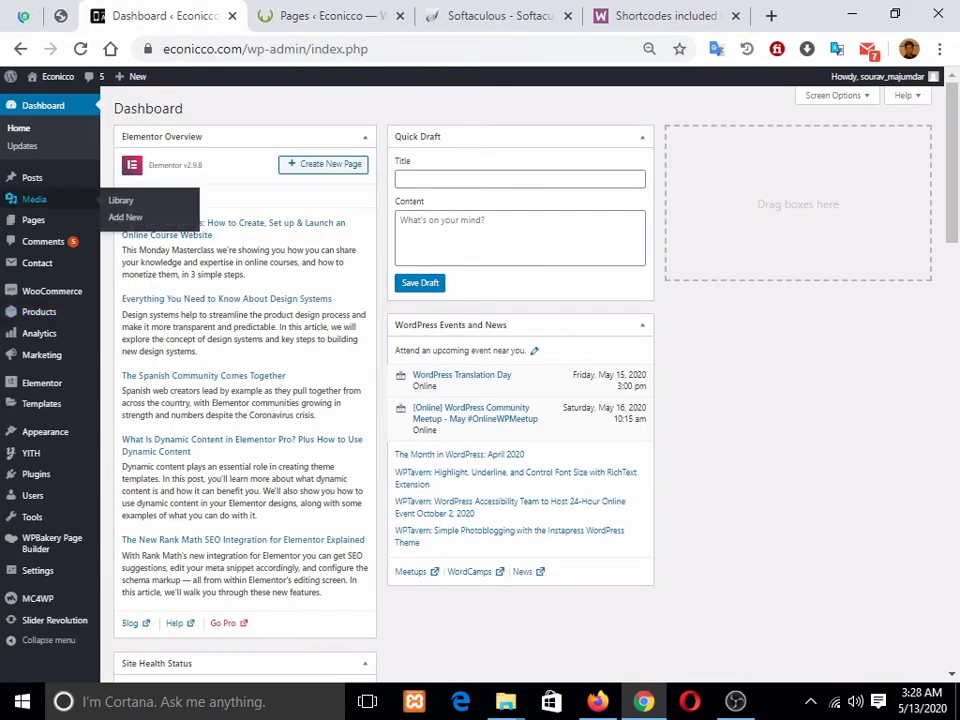
# Step: Open All Posts and open the Harman Kadon post in a new tab
pyautogui.moveTo(30, 178)
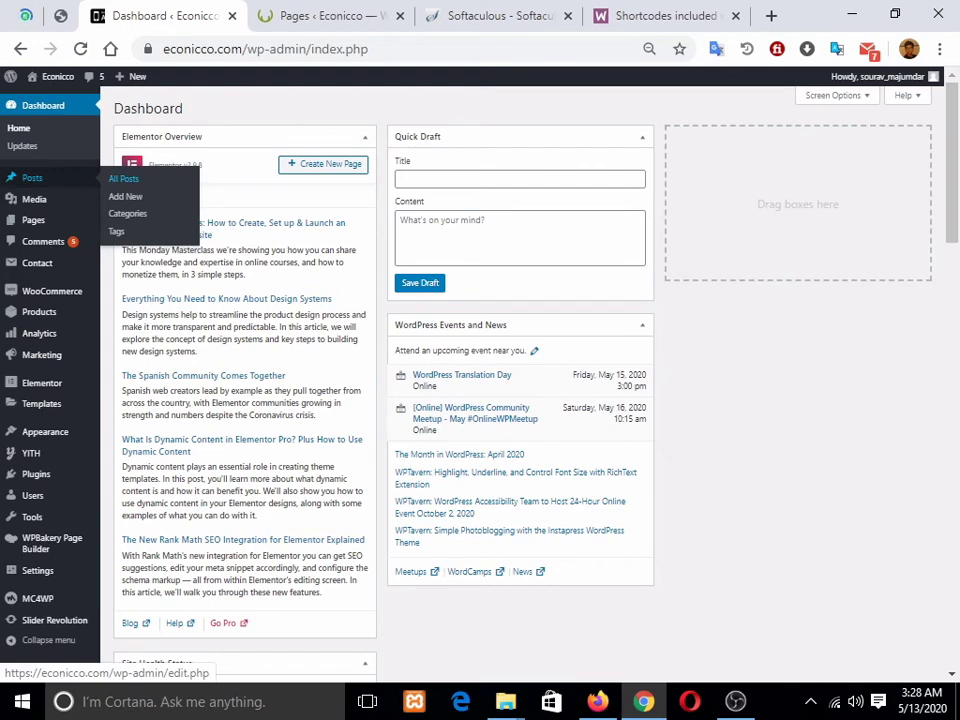
pyautogui.click(123, 178)
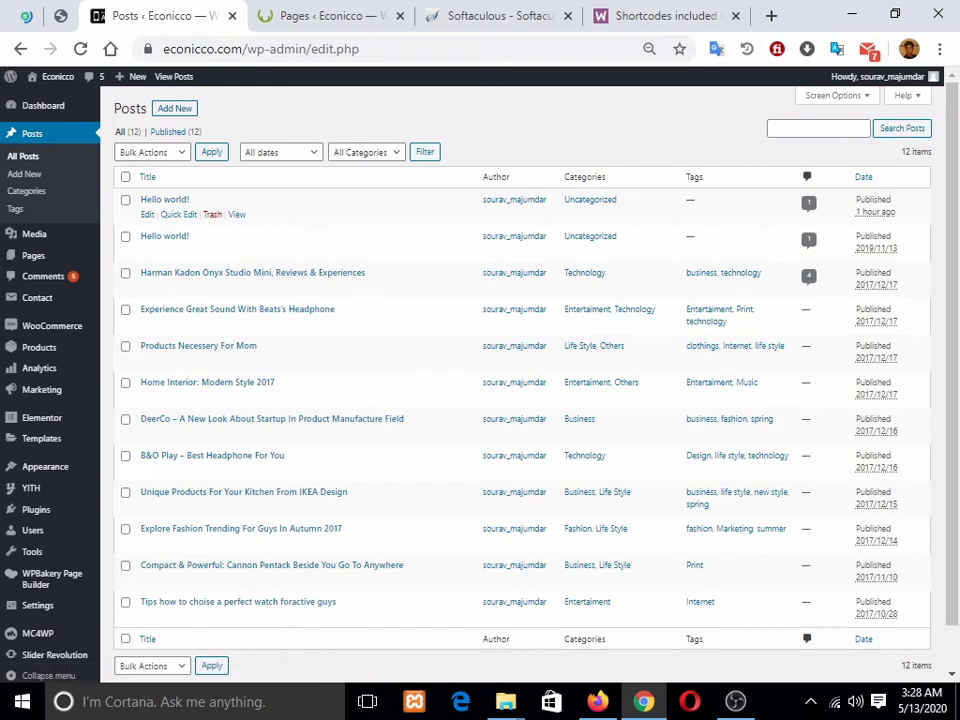
pyautogui.scroll(-2, 400, 270)
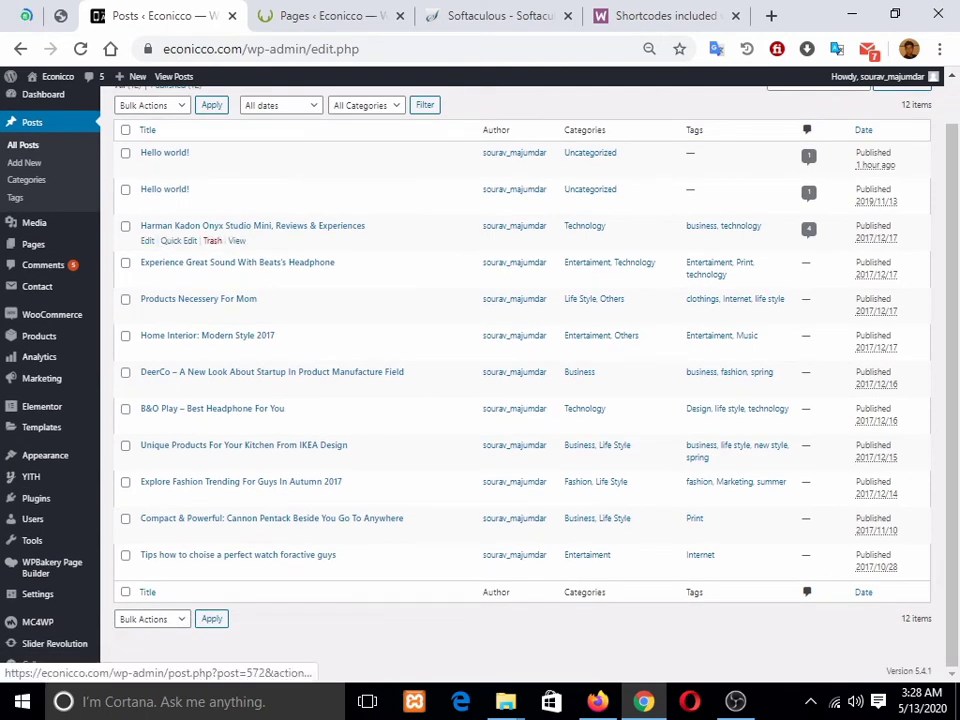
pyautogui.rightClick(253, 230)
pyautogui.click(300, 250)
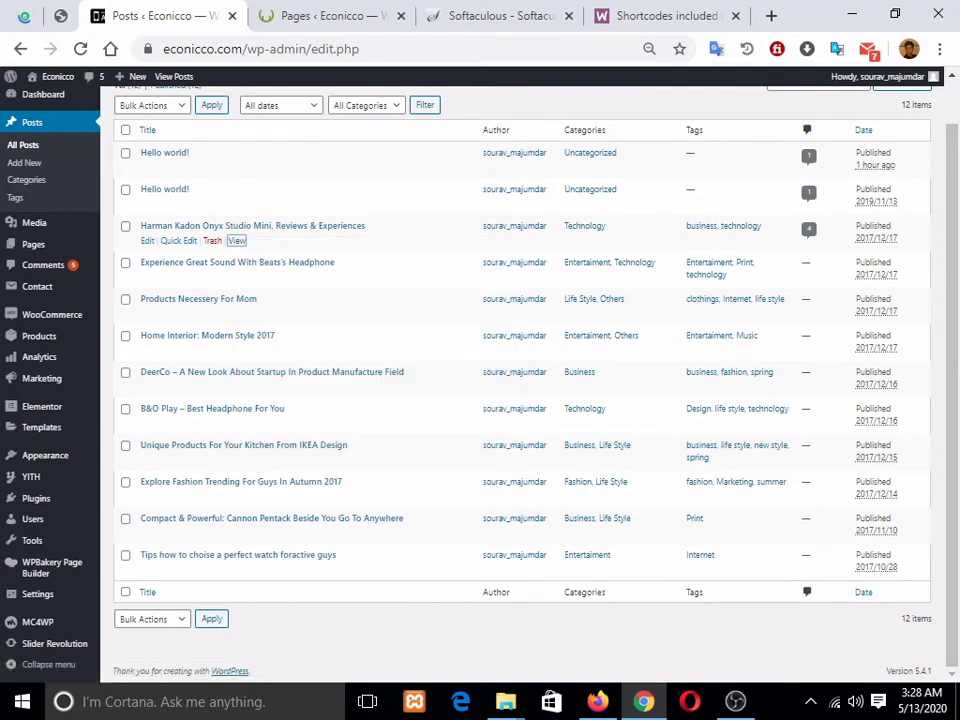
# Step: Read the Harman Kadon post and its Recommended Items on the live site, then close the tab
pyautogui.click(272, 16)
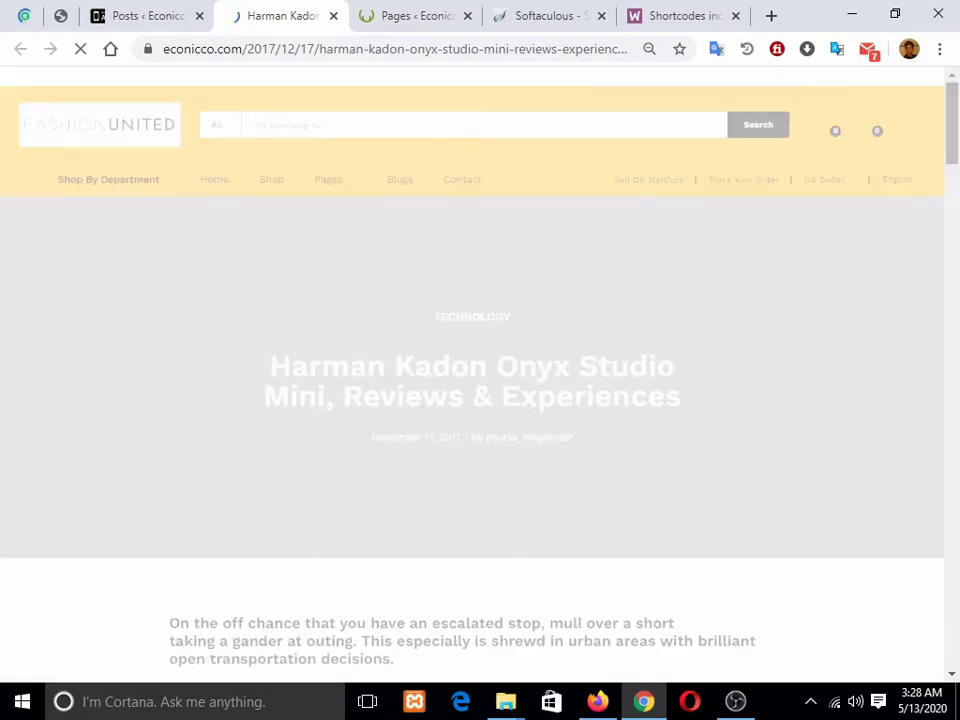
pyautogui.scroll(-4, 472, 400)
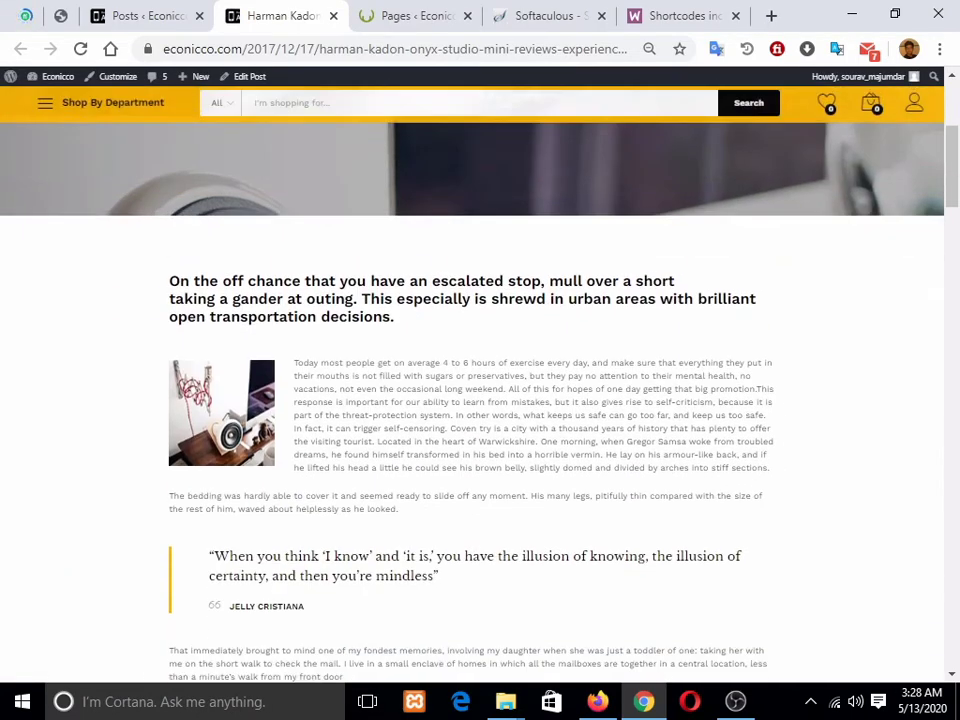
pyautogui.scroll(-1, 472, 400)
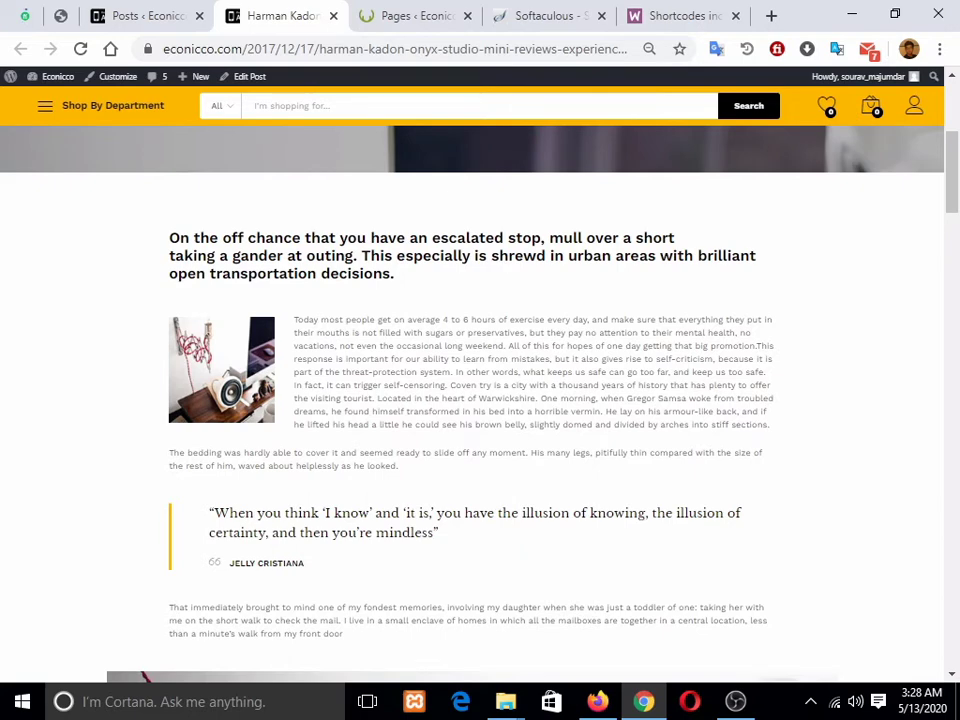
pyautogui.scroll(-8, 480, 400)
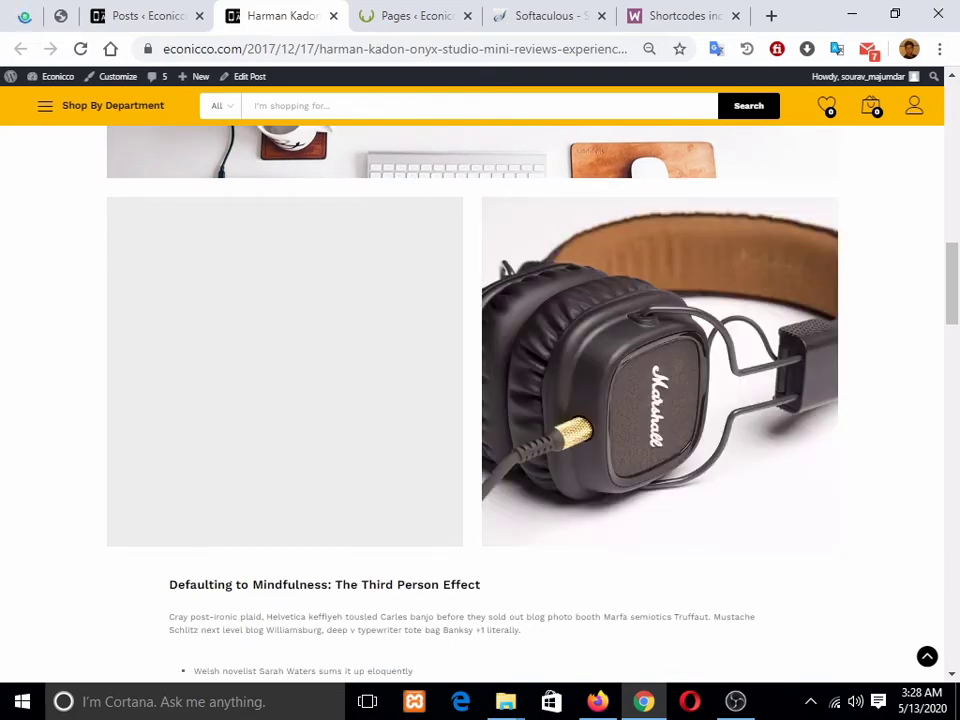
pyautogui.scroll(-5, 480, 400)
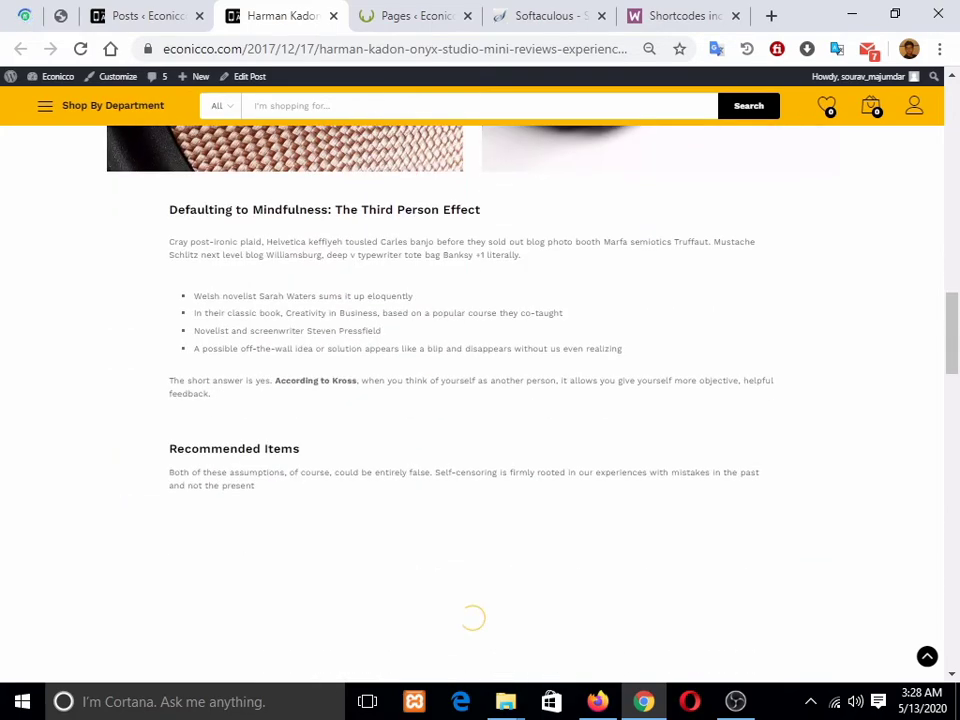
pyautogui.scroll(-3, 480, 400)
pyautogui.scroll(3, 480, 400)
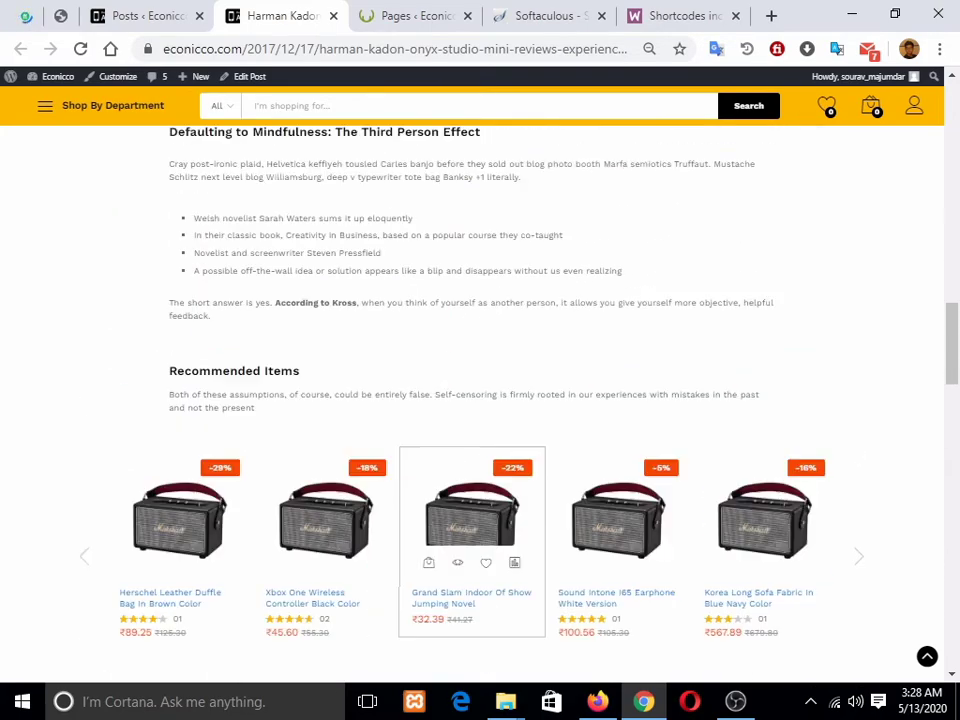
pyautogui.scroll(15, 480, 400)
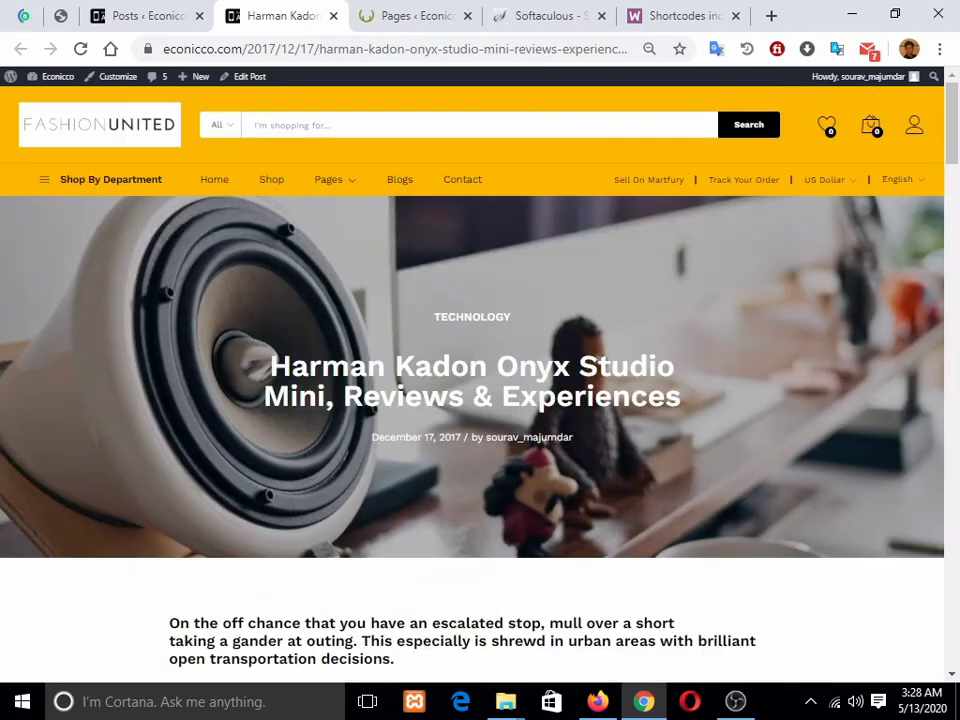
pyautogui.scroll(-5, 480, 400)
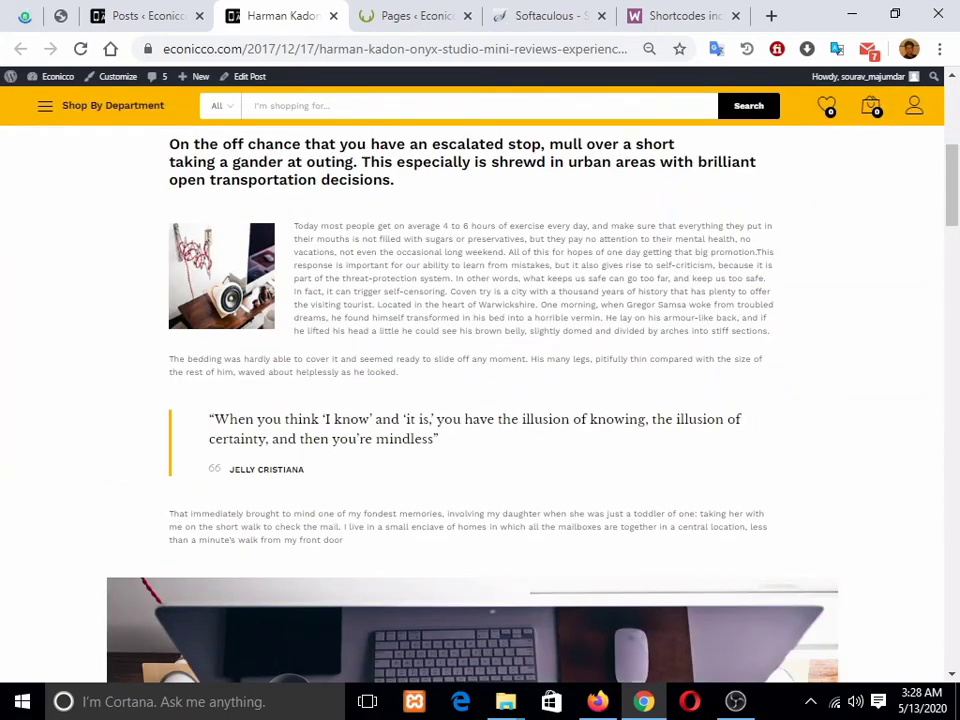
pyautogui.hotkey('ctrl', 'w')
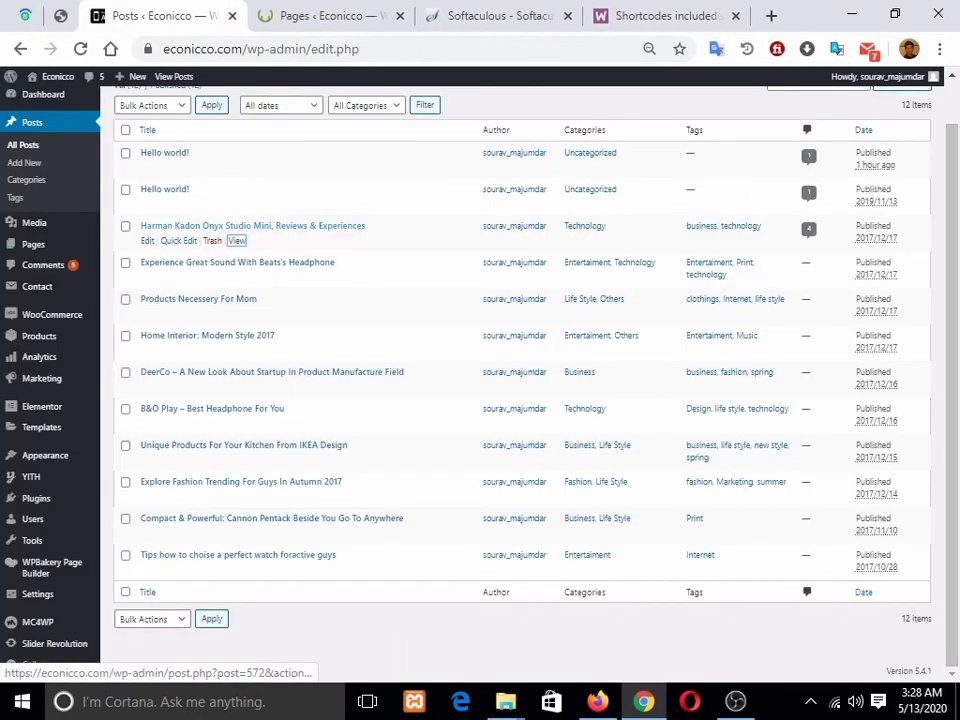
# Step: Check the empty WooCommerce Orders list, then open the live store's Shop page in Firefox
pyautogui.scroll(1, 520, 380)
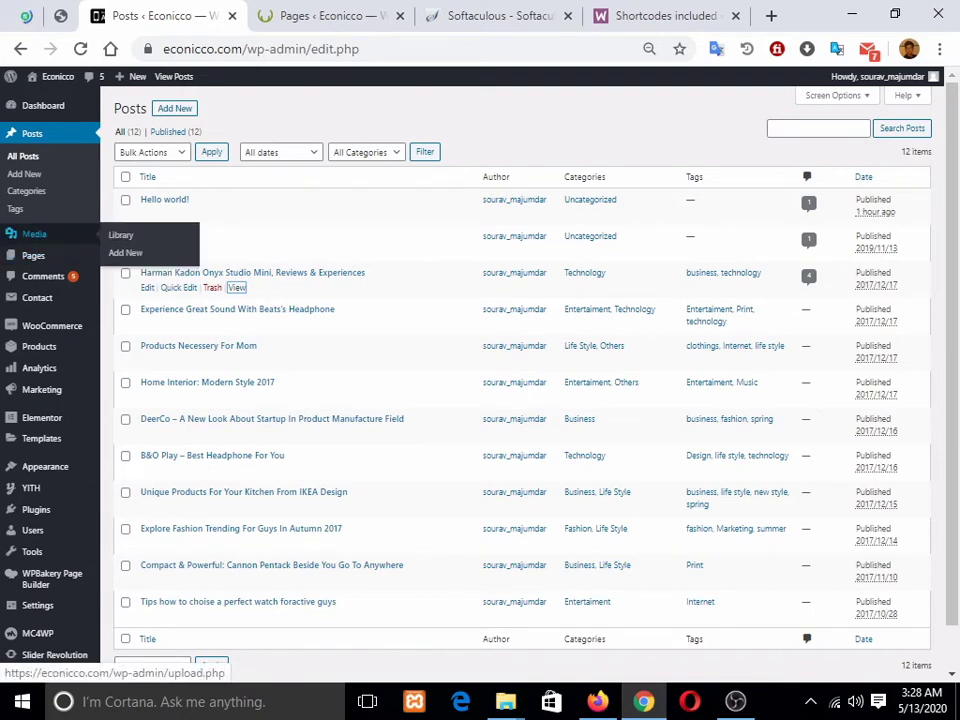
pyautogui.moveTo(34, 256)
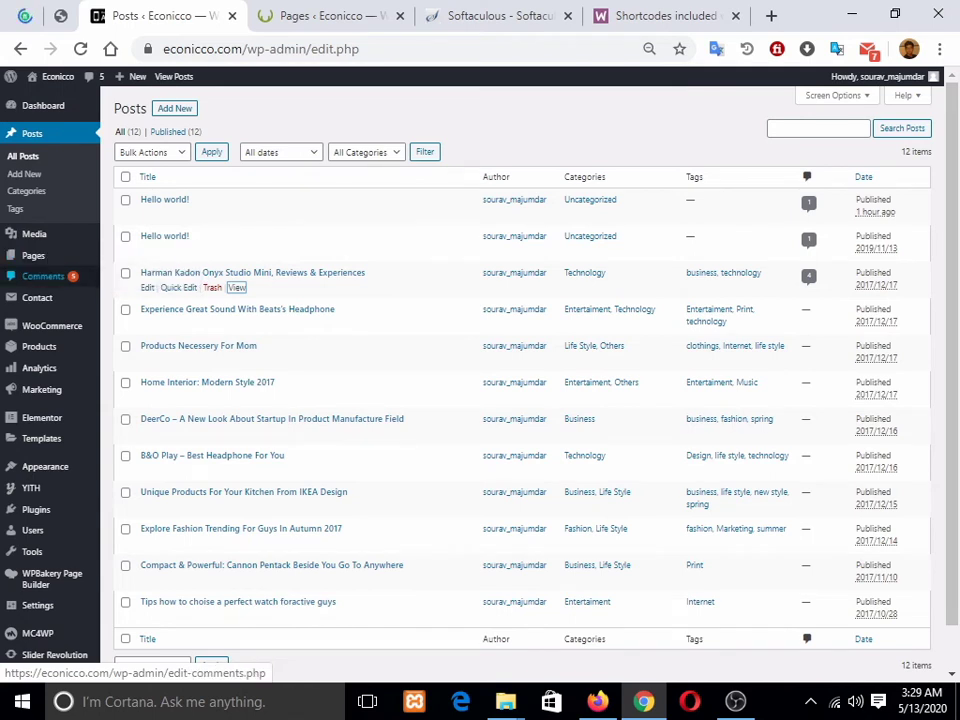
pyautogui.moveTo(37, 298)
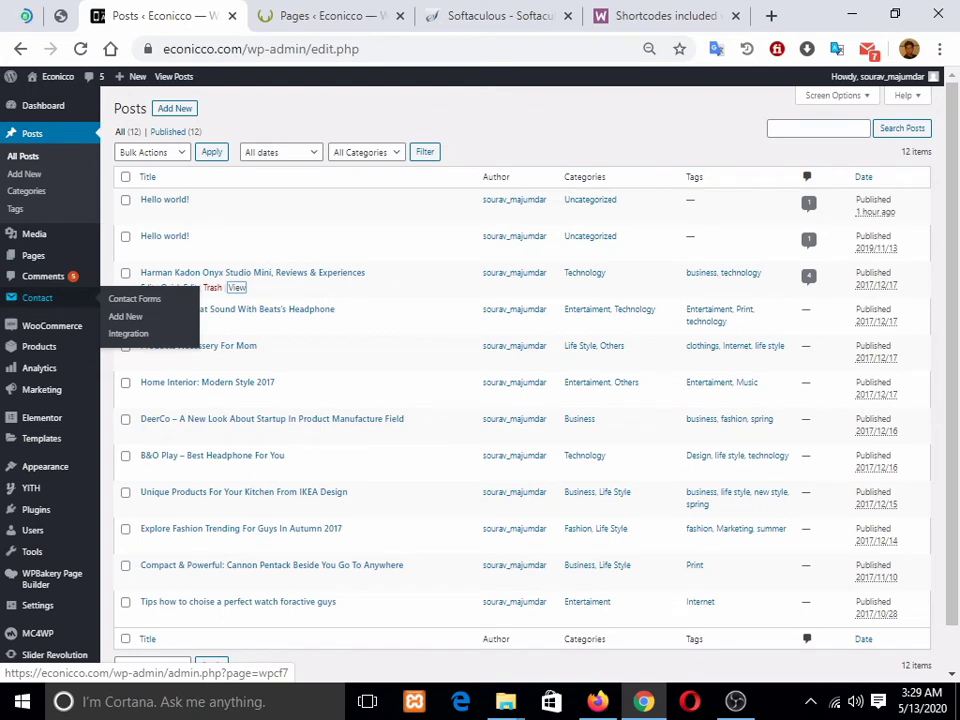
pyautogui.moveTo(50, 326)
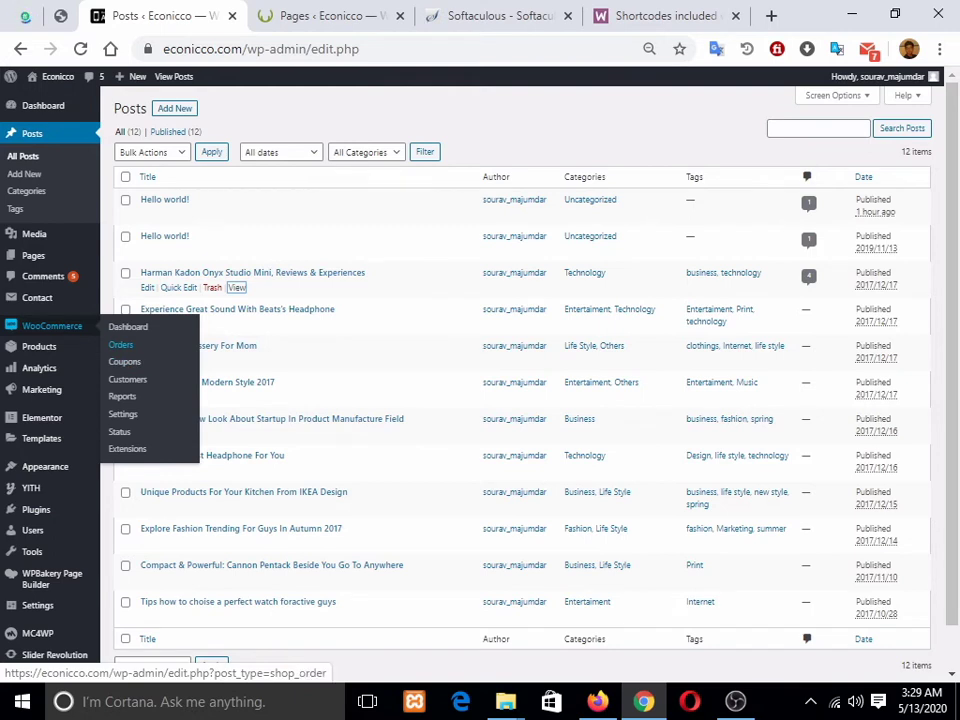
pyautogui.click(120, 344)
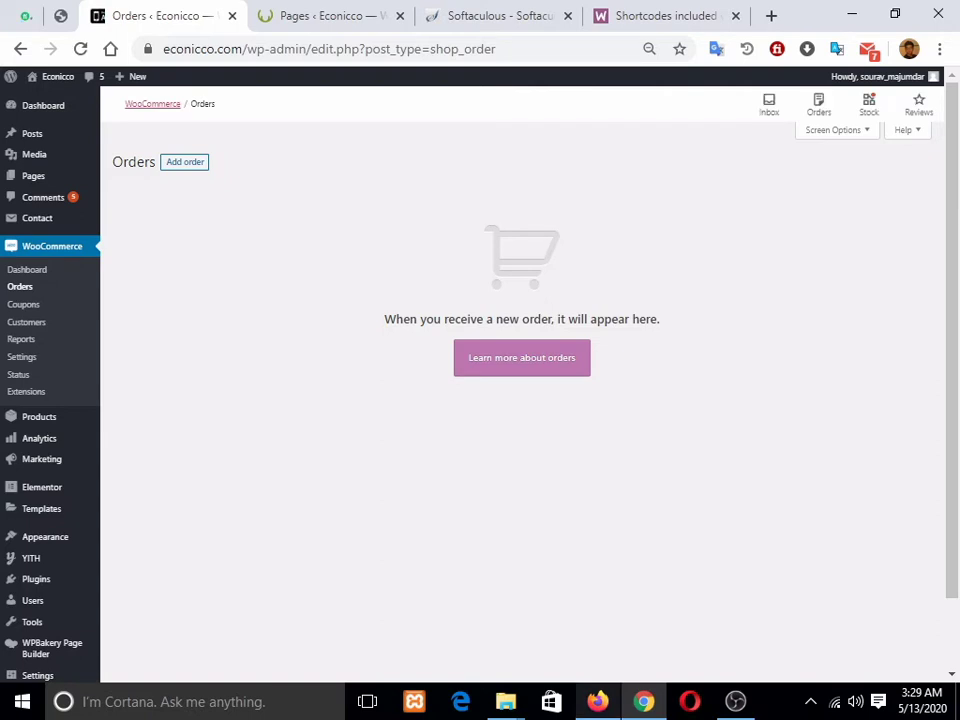
pyautogui.click(598, 701)
pyautogui.click(297, 159)
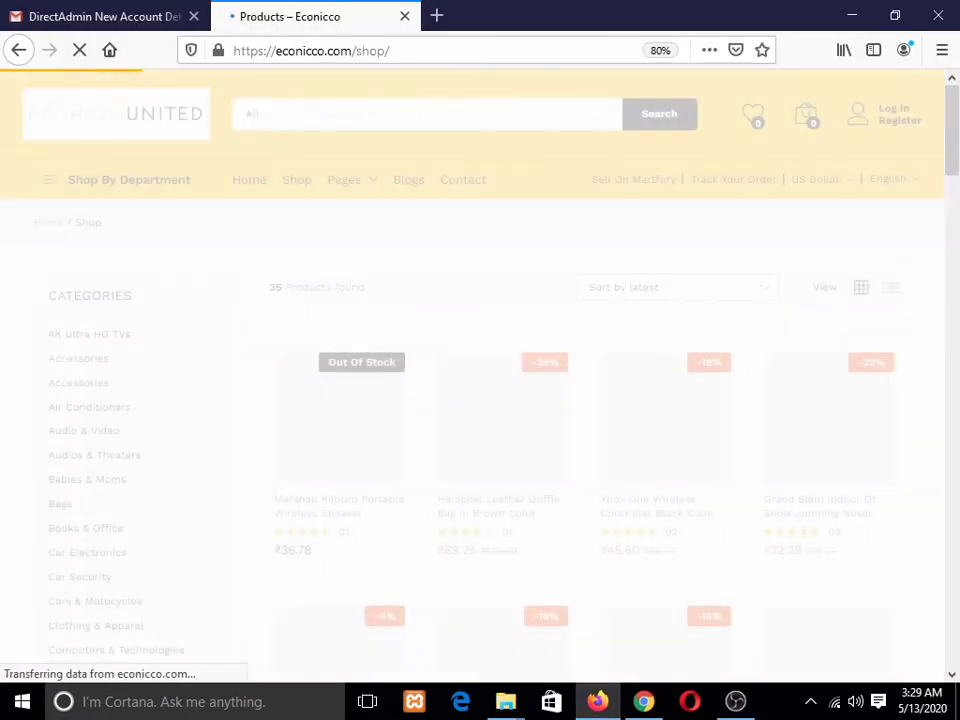
# Step: Add the Herschel Leather Duffle Bag In Brown Color to the cart and view the cart
pyautogui.scroll(-2, 275, 350)
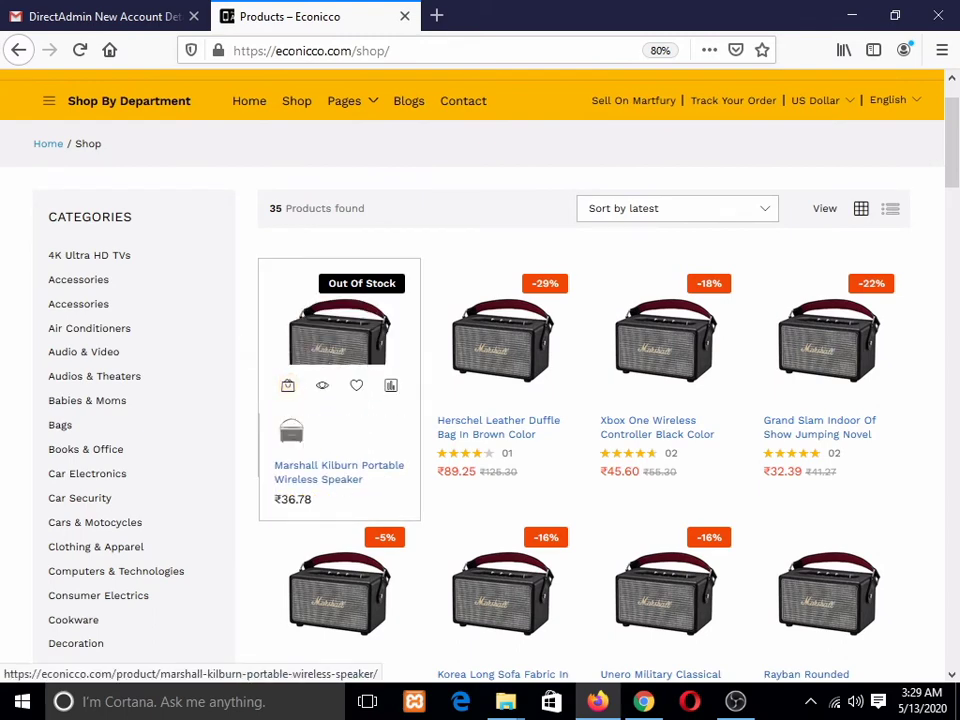
pyautogui.click(451, 385)
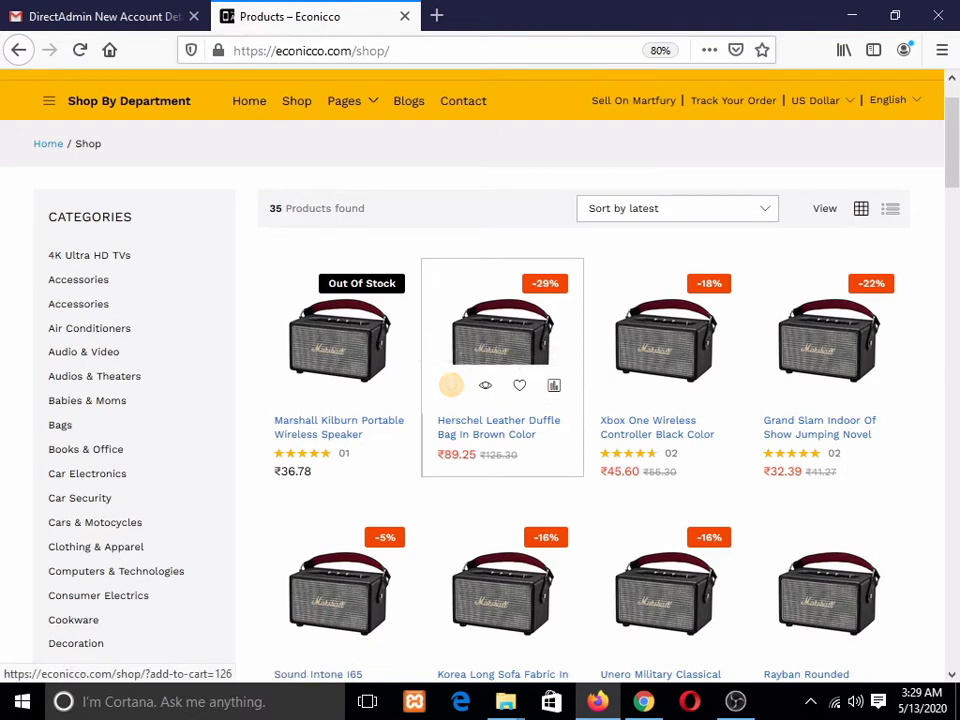
pyautogui.scroll(2, 822, 236)
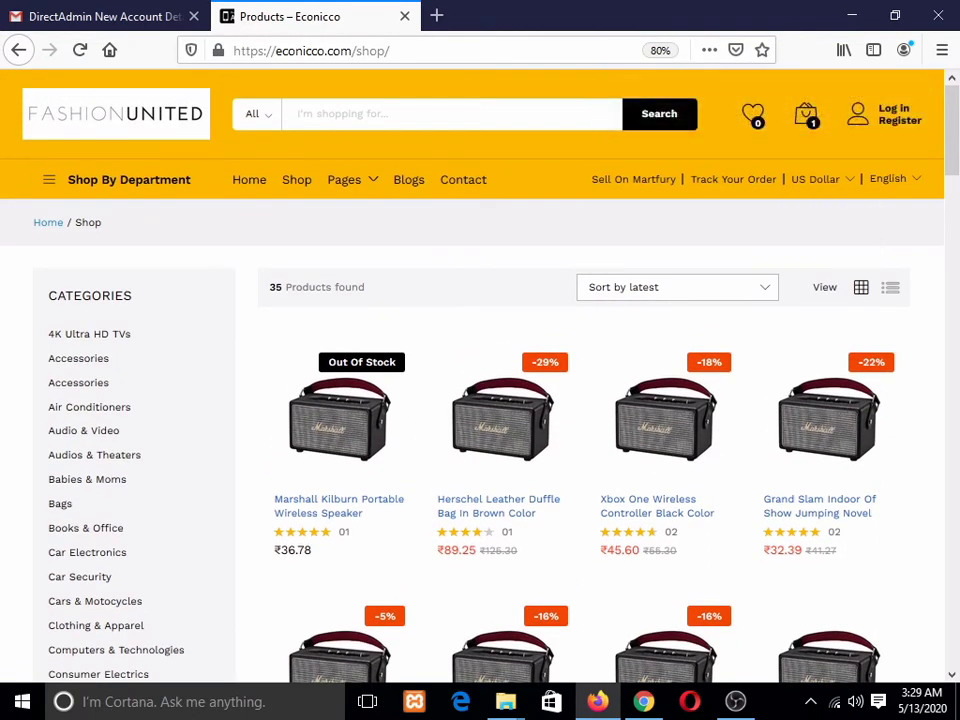
pyautogui.click(805, 115)
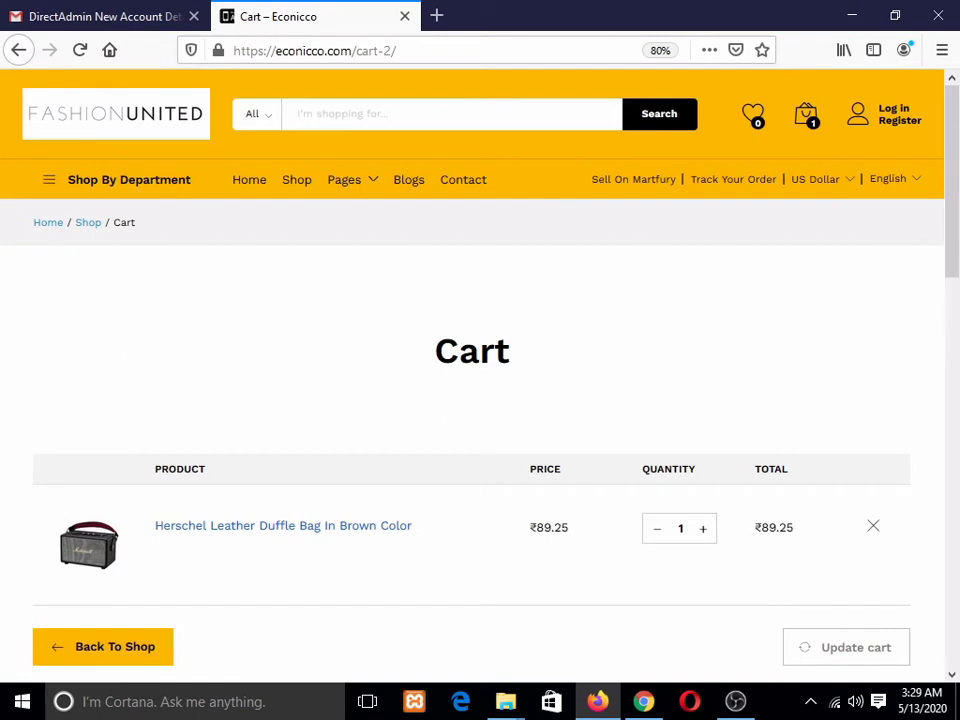
# Step: Review the ₹138.25 cart total, including ₹49.00 delivery, and proceed to checkout
pyautogui.scroll(-3, 480, 400)
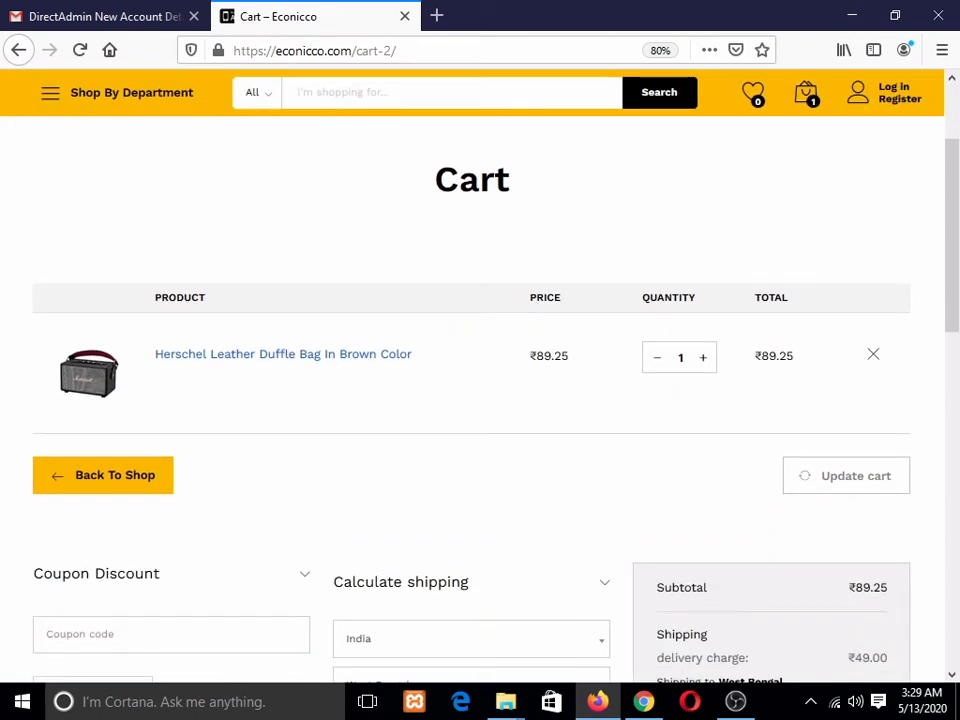
pyautogui.scroll(-2, 480, 400)
pyautogui.scroll(-3, 480, 400)
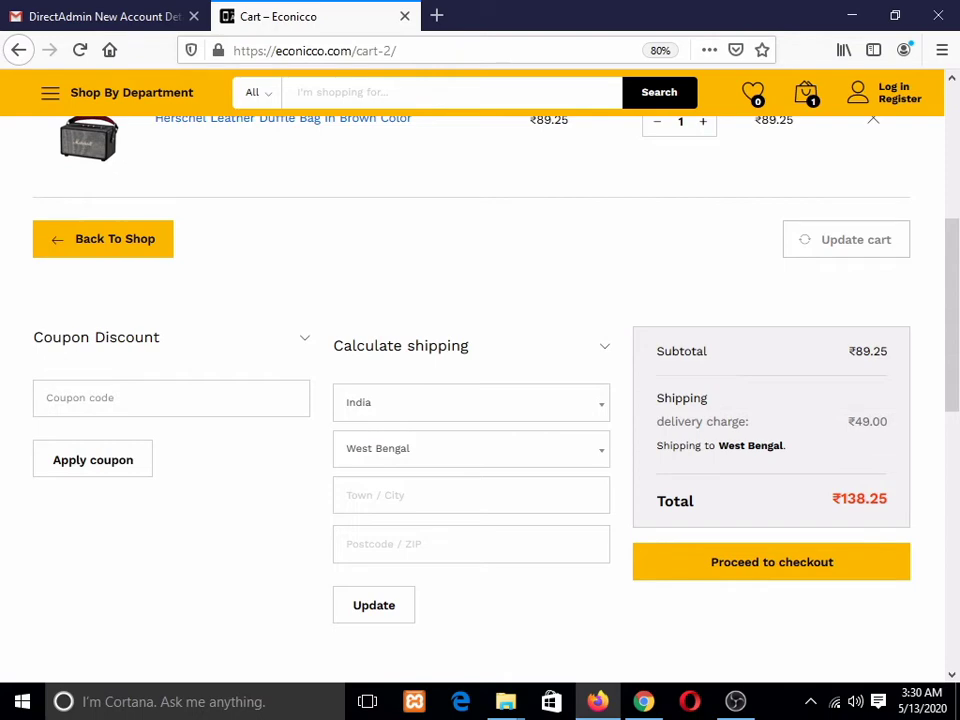
pyautogui.scroll(-2, 480, 400)
pyautogui.scroll(1, 171, 300)
pyautogui.click(171, 319)
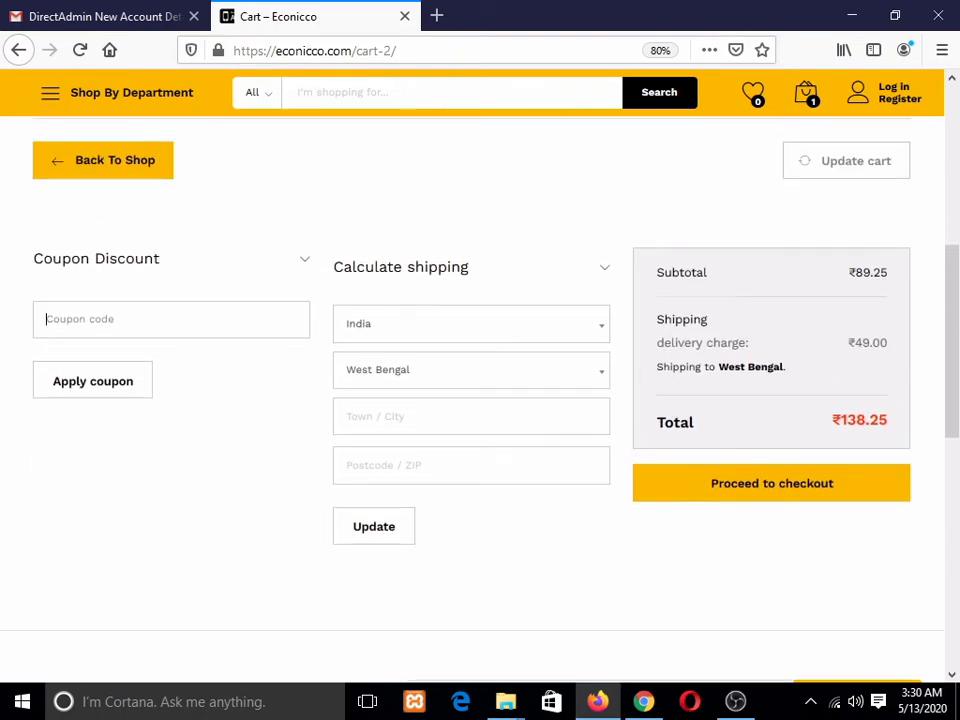
pyautogui.scroll(-5, 480, 400)
pyautogui.scroll(3, 480, 400)
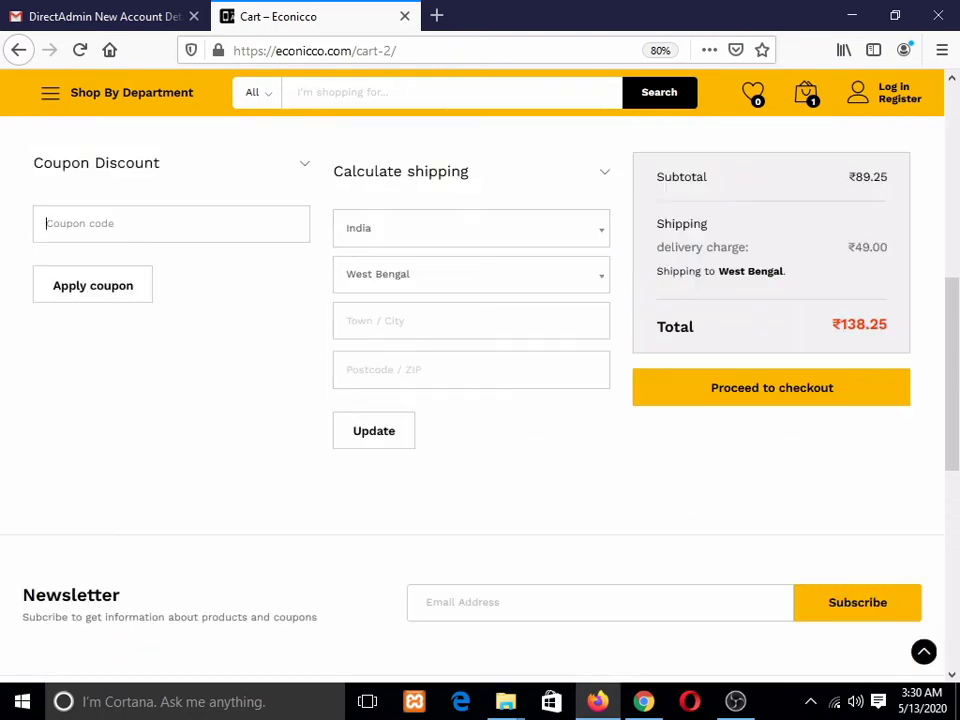
pyautogui.scroll(-1, 480, 400)
pyautogui.scroll(-1, 480, 400)
pyautogui.click(771, 248)
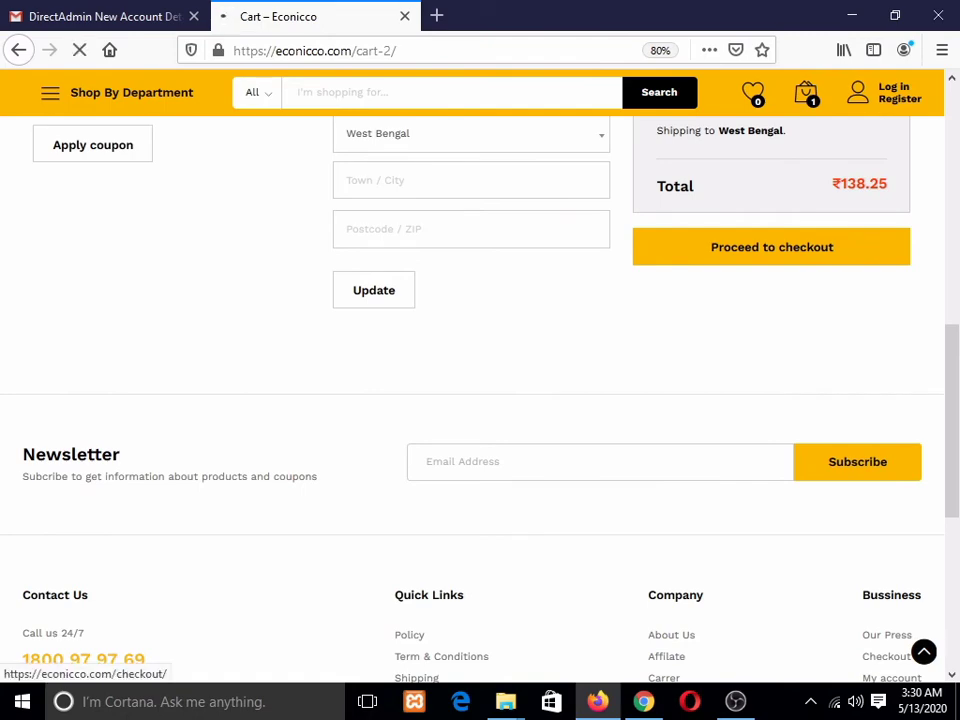
# Step: Review the ₹138.25 cash-on-delivery checkout page, then return to the empty WordPress Orders list
pyautogui.scroll(3, 771, 248)
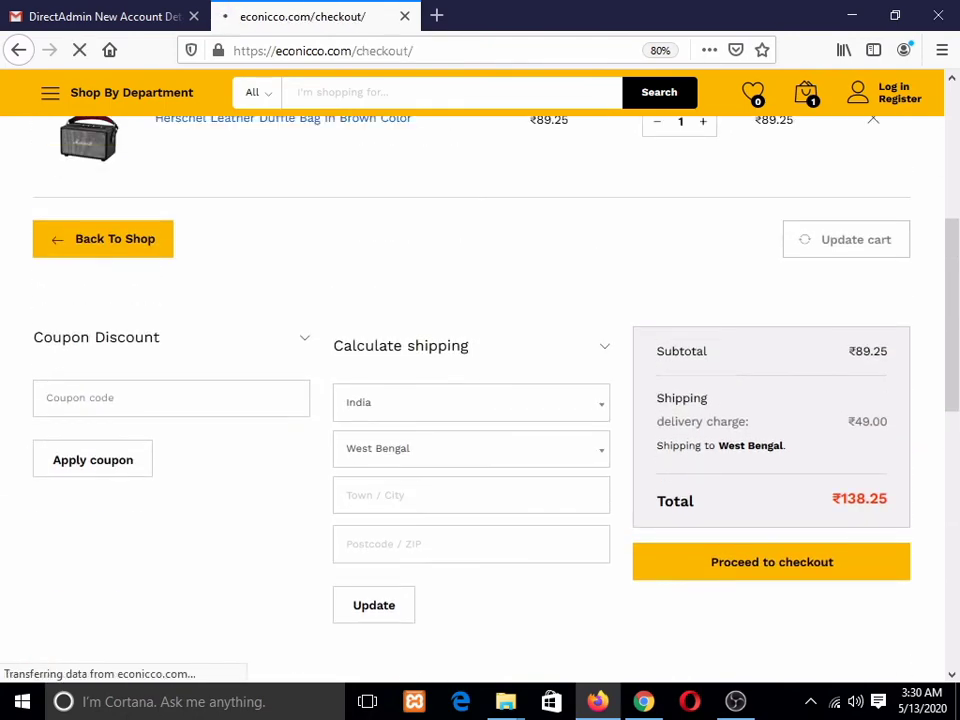
pyautogui.scroll(-3, 480, 400)
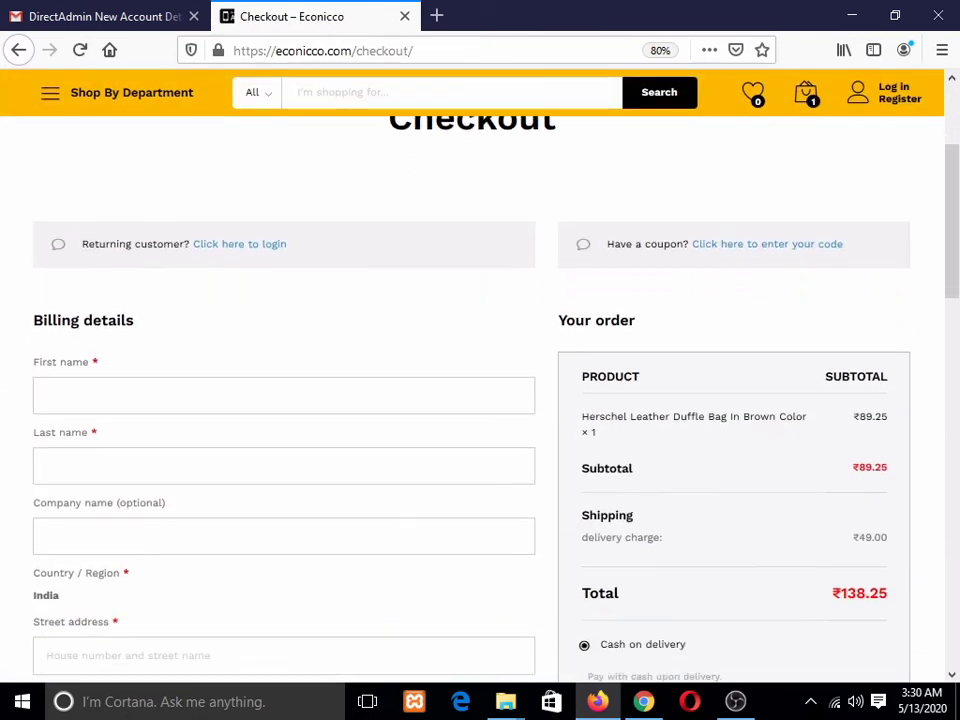
pyautogui.scroll(-1, 480, 400)
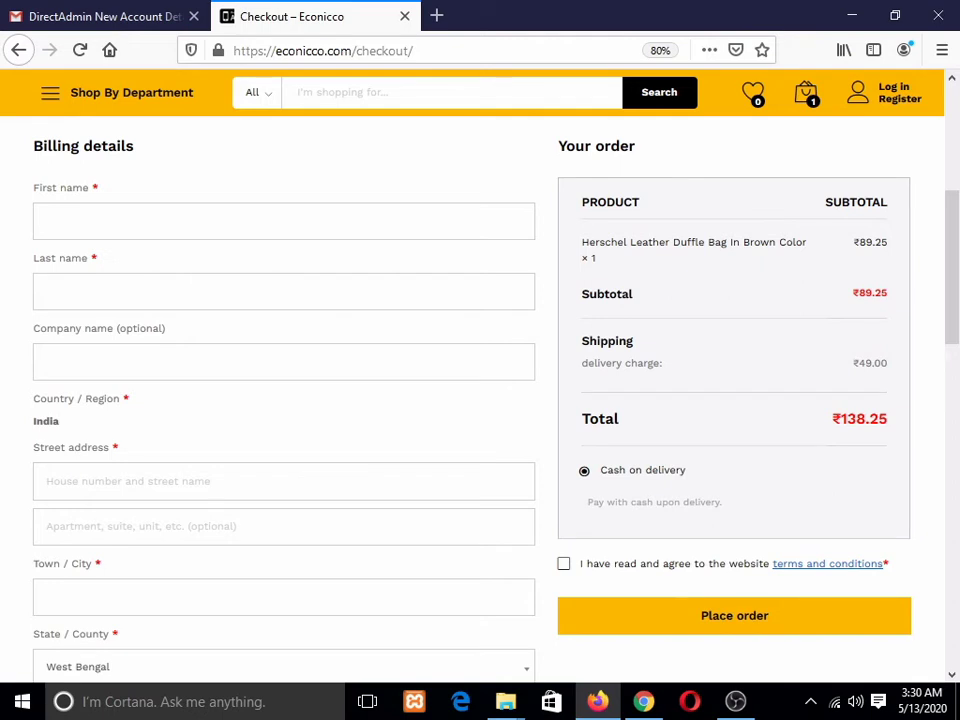
pyautogui.scroll(3, 480, 400)
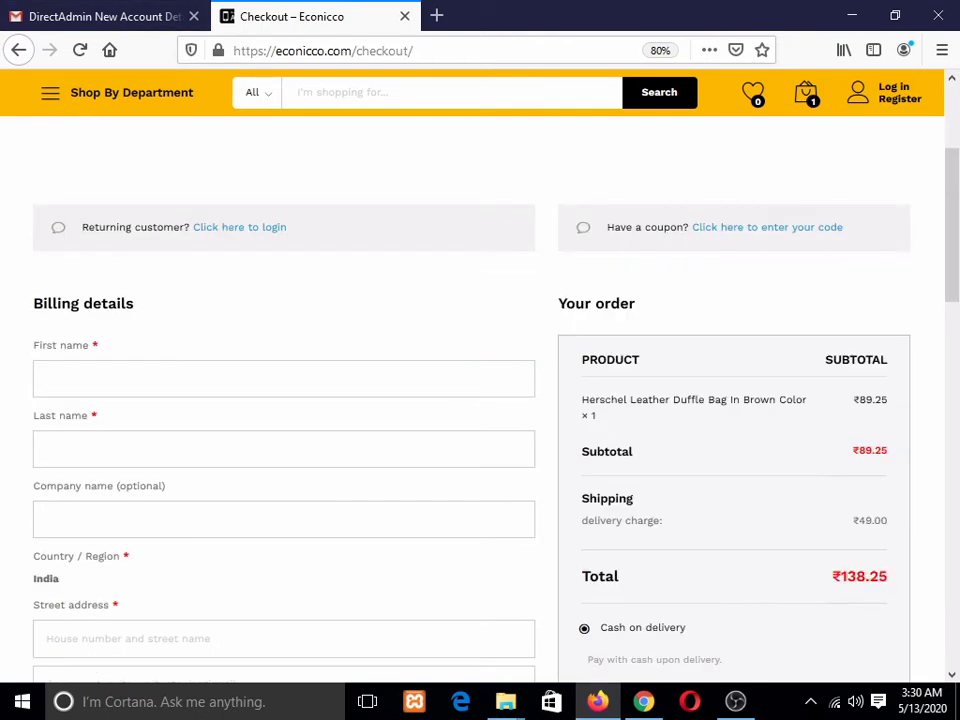
pyautogui.moveTo(643, 701)
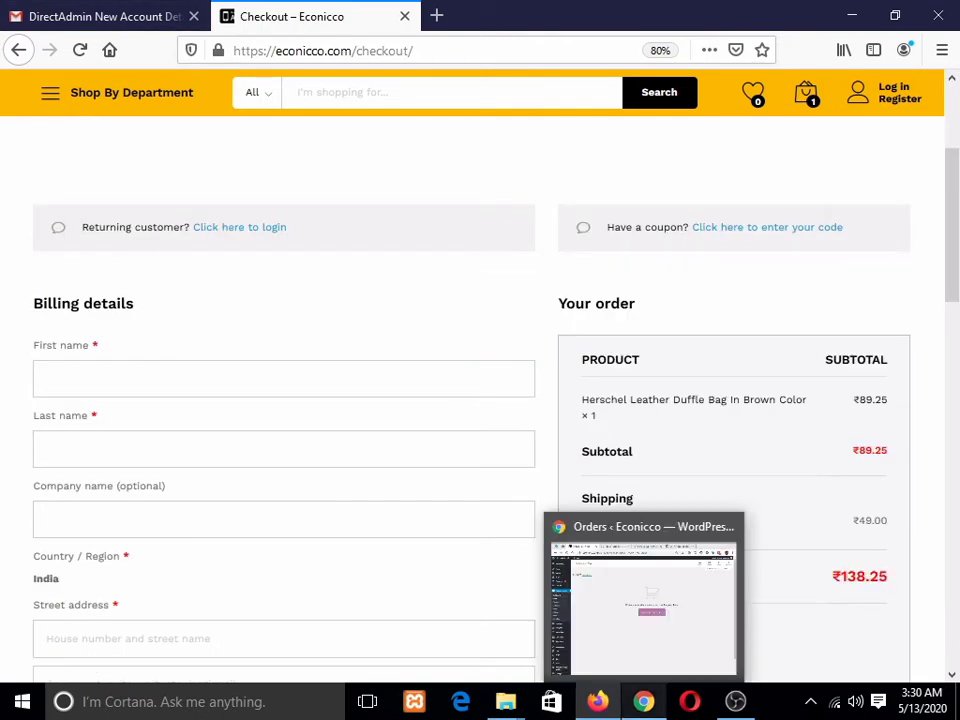
pyautogui.click(643, 701)
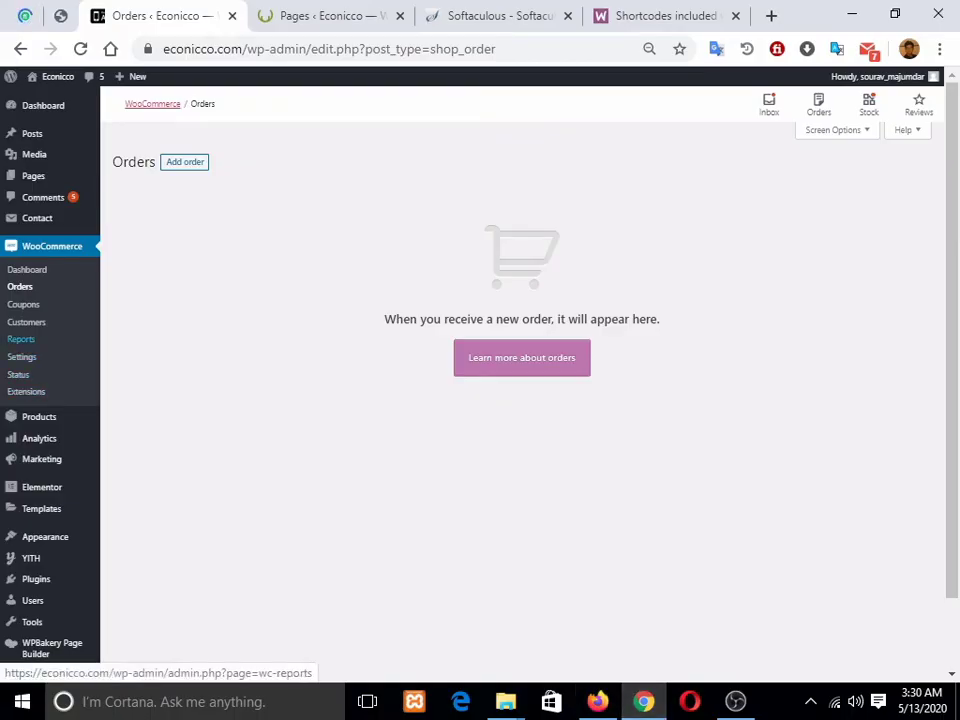
# Step: Open Products > All Products to list the 35 store products
pyautogui.scroll(-1, 20, 300)
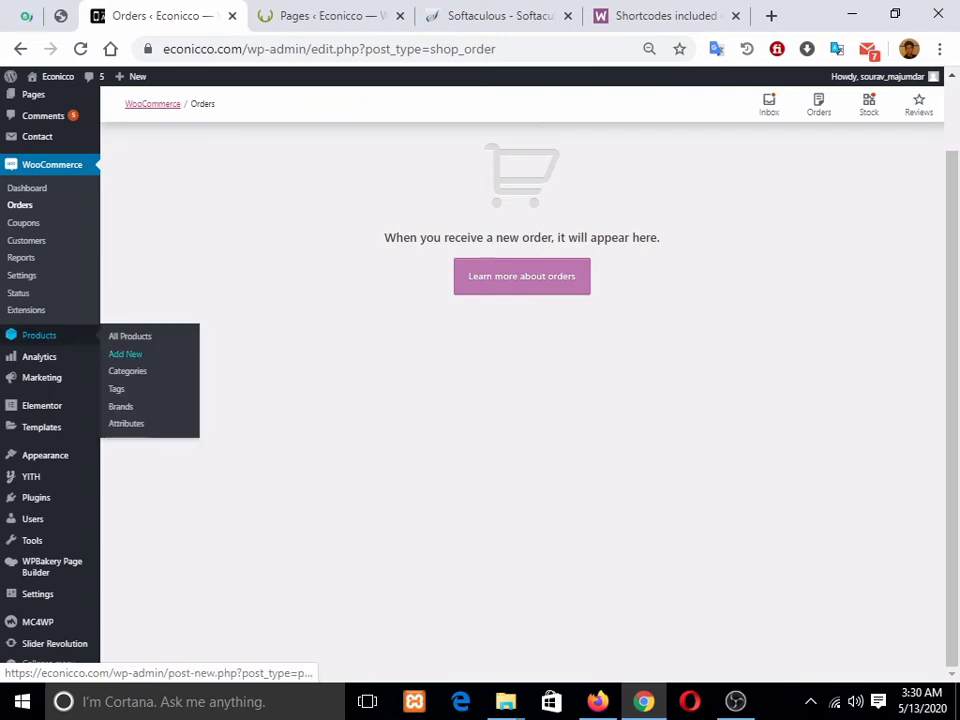
pyautogui.click(130, 336)
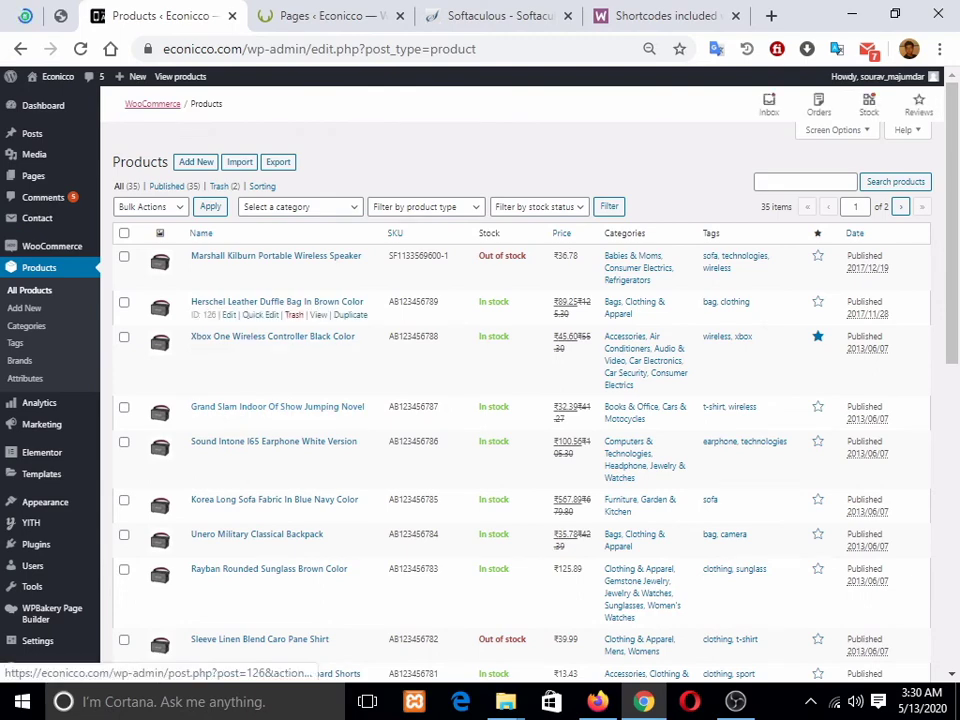
# Step: Quick-edit product ID 126 and rename it from the Herschel duffle bag to 'Mobile phone'
pyautogui.click(260, 315)
pyautogui.hotkey('ctrl', 'a')
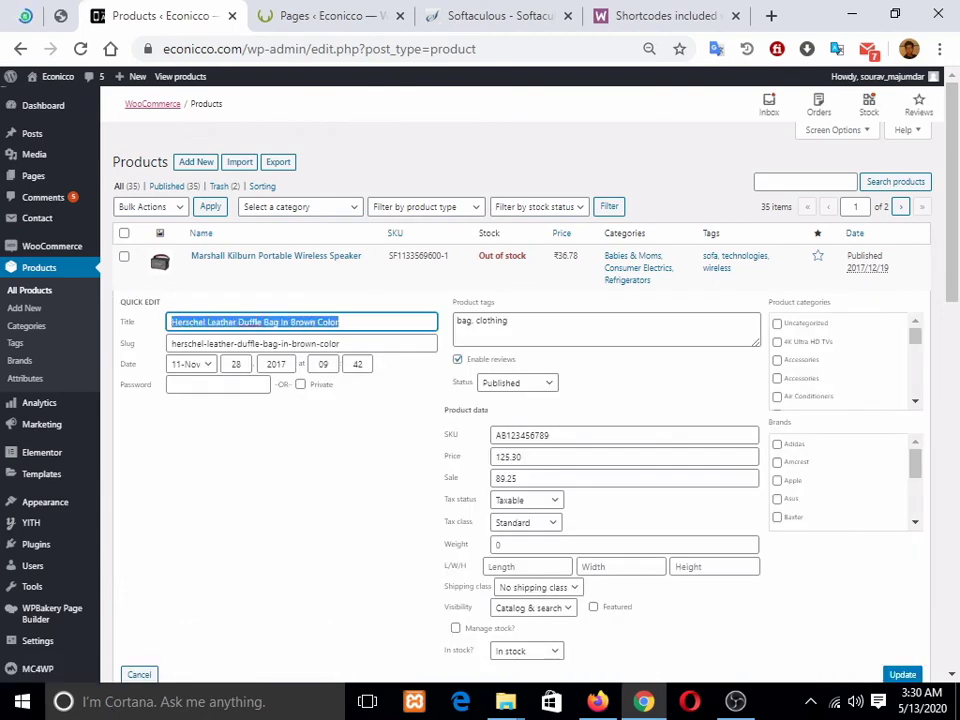
pyautogui.press('BackSpace')
pyautogui.write('mo')
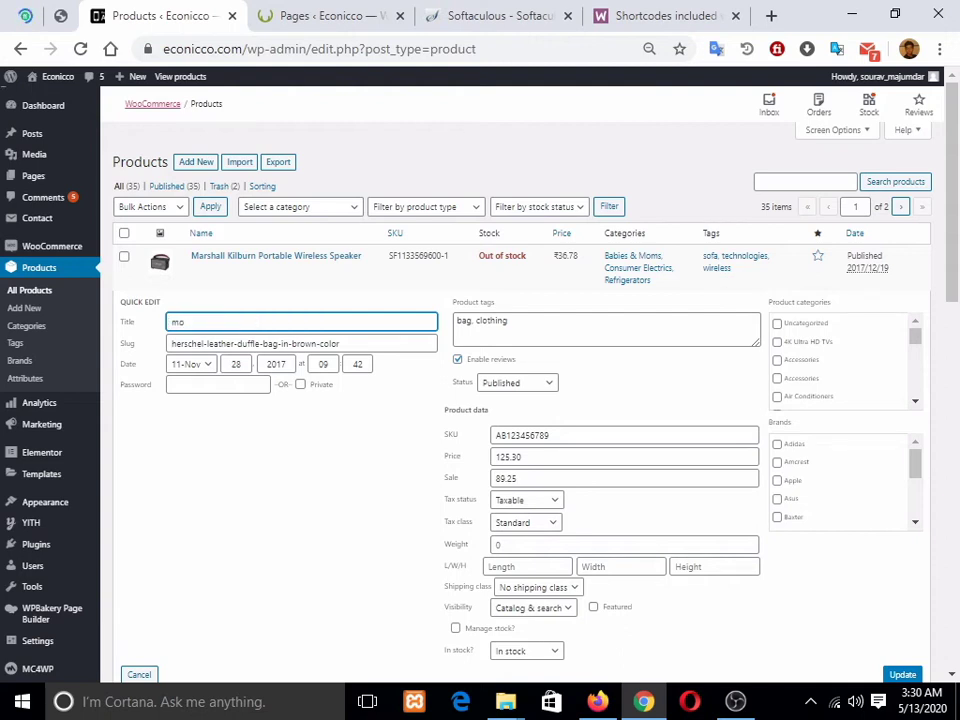
pyautogui.write('bile phone')
pyautogui.press('Left')
pyautogui.press('Left')
pyautogui.press('Left')
pyautogui.press('Left')
pyautogui.press('Left')
pyautogui.press('Left')
pyautogui.press('Left')
pyautogui.press('Left')
pyautogui.press('Left')
pyautogui.press('Left')
pyautogui.press('Left')
pyautogui.press('BackSpace')
pyautogui.write('M')
# Step: Keep tax status Taxable, set tax class to GST, and update the product
pyautogui.scroll(-3, 530, 400)
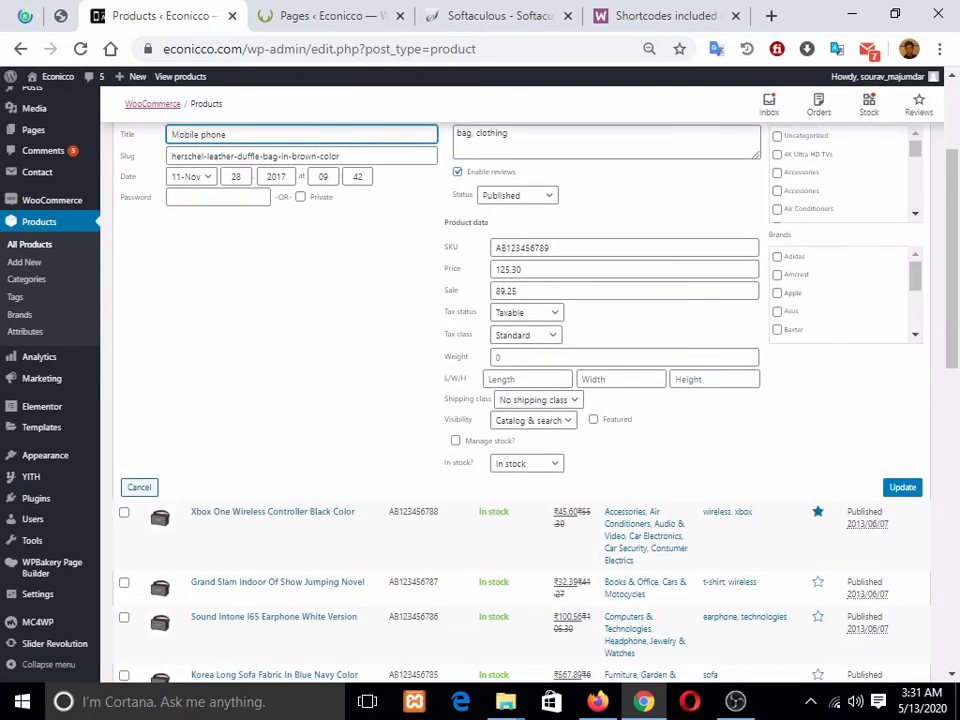
pyautogui.click(527, 313)
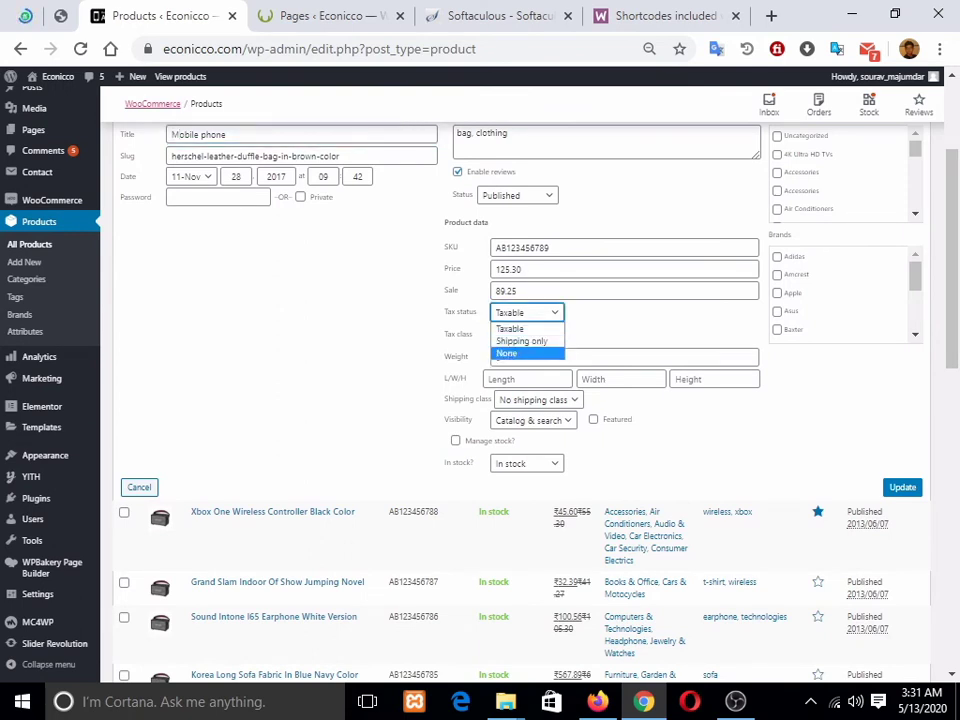
pyautogui.click(590, 325)
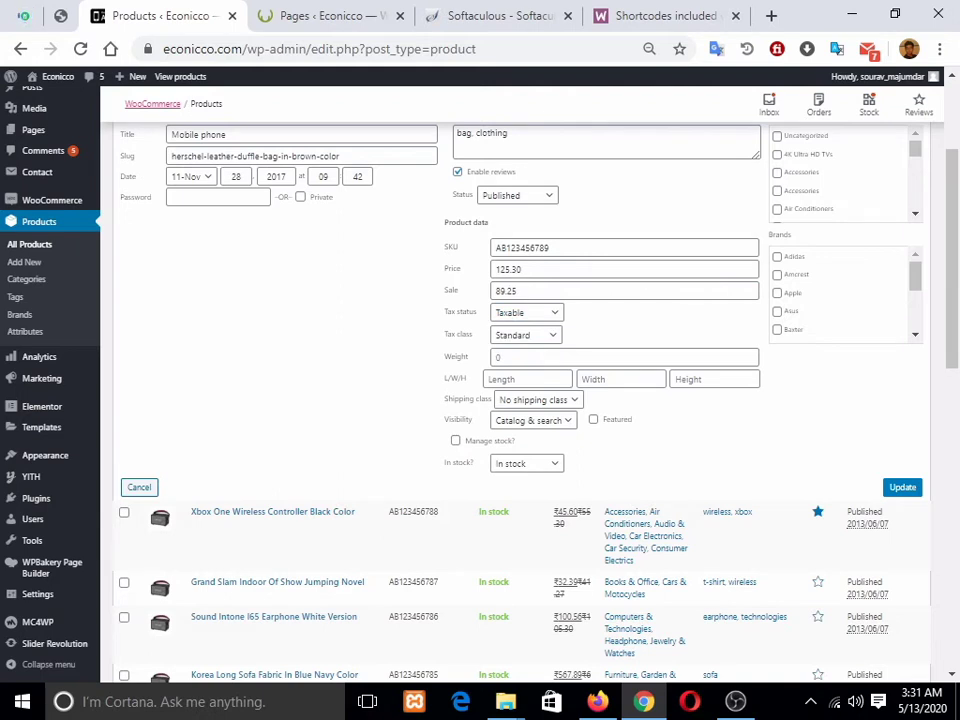
pyautogui.click(526, 335)
pyautogui.click(514, 362)
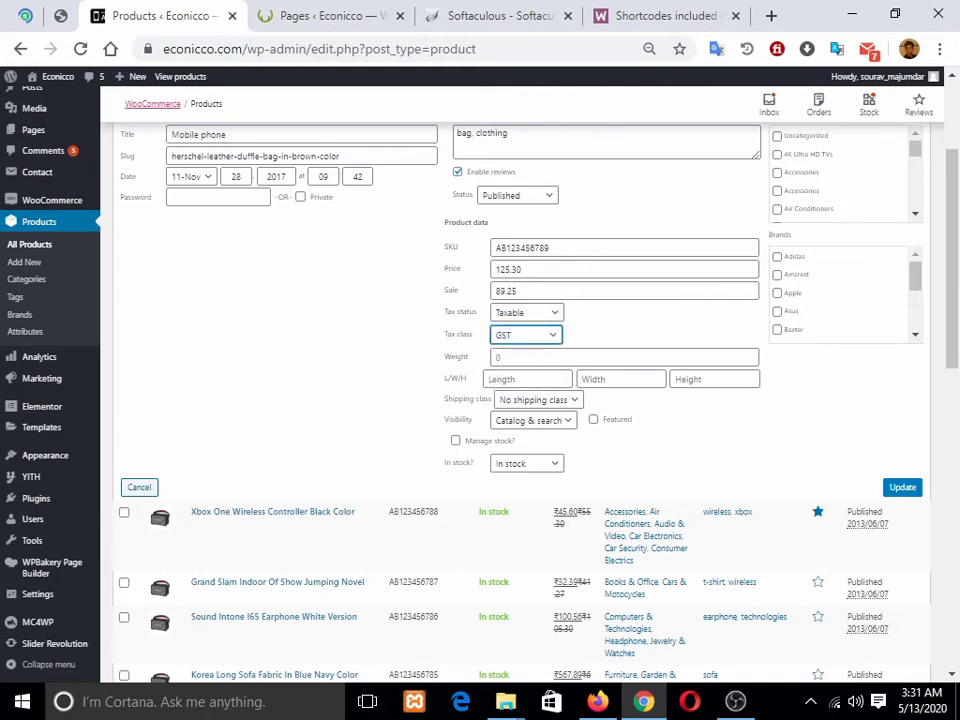
pyautogui.click(527, 313)
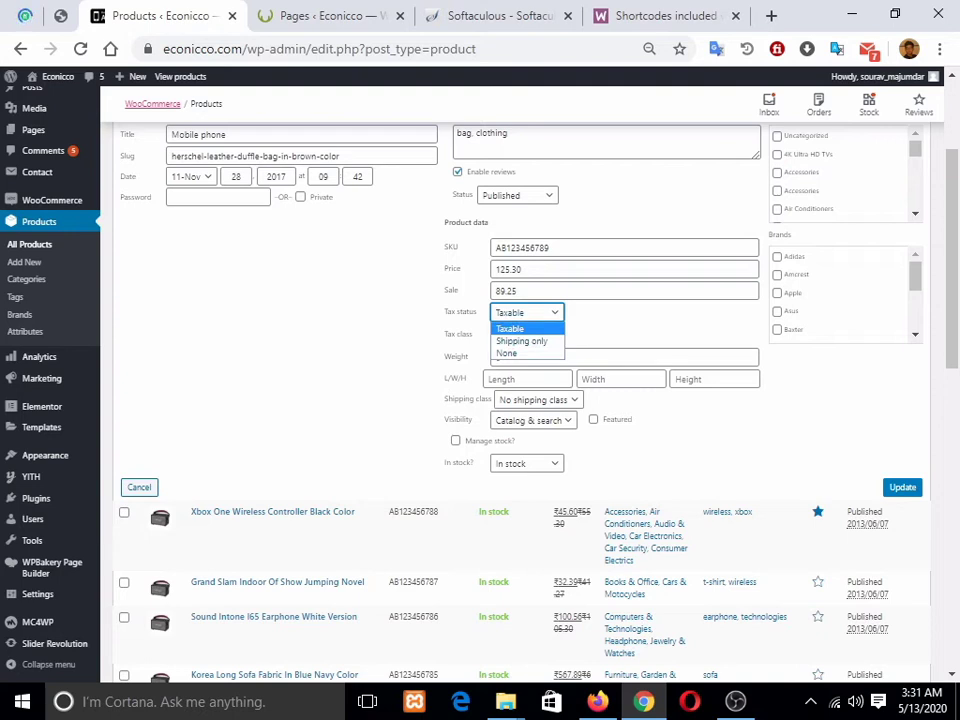
pyautogui.click(396, 248)
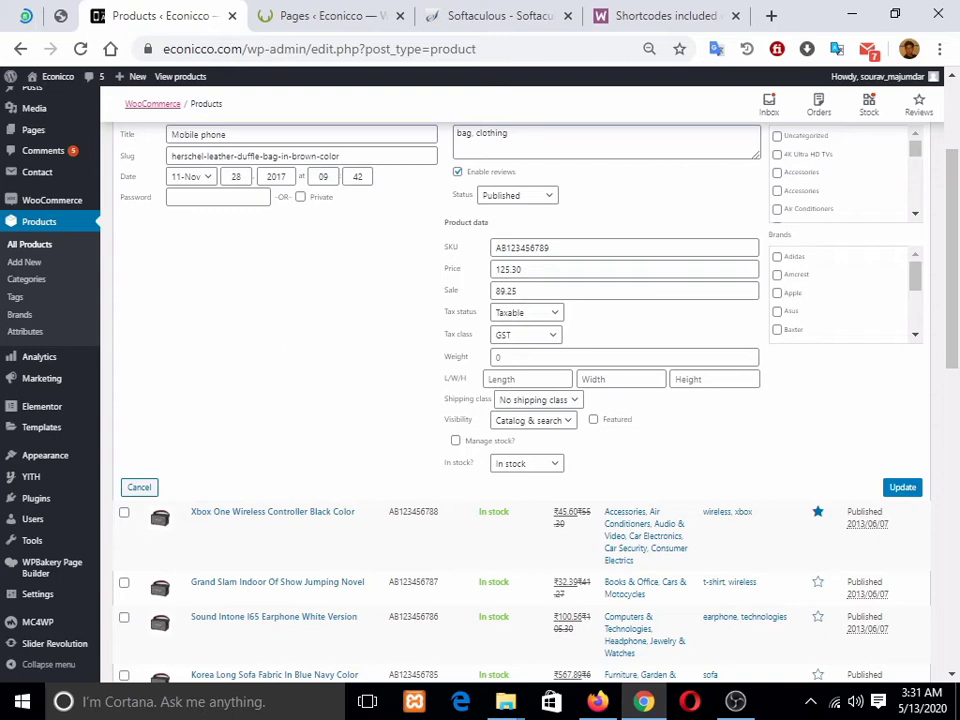
pyautogui.scroll(2, 530, 400)
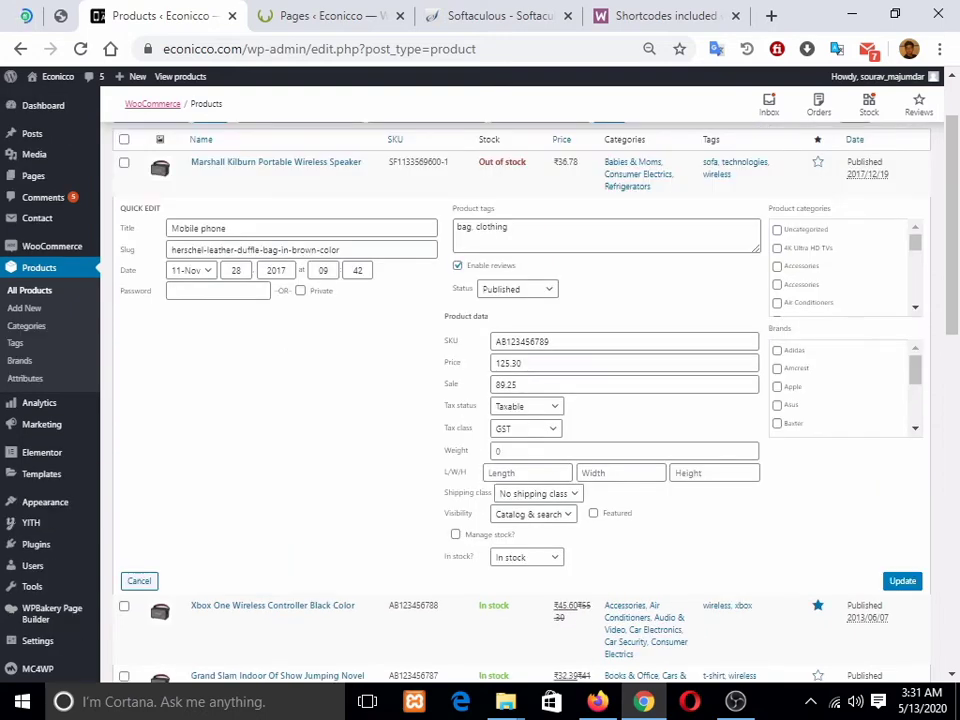
pyautogui.click(902, 581)
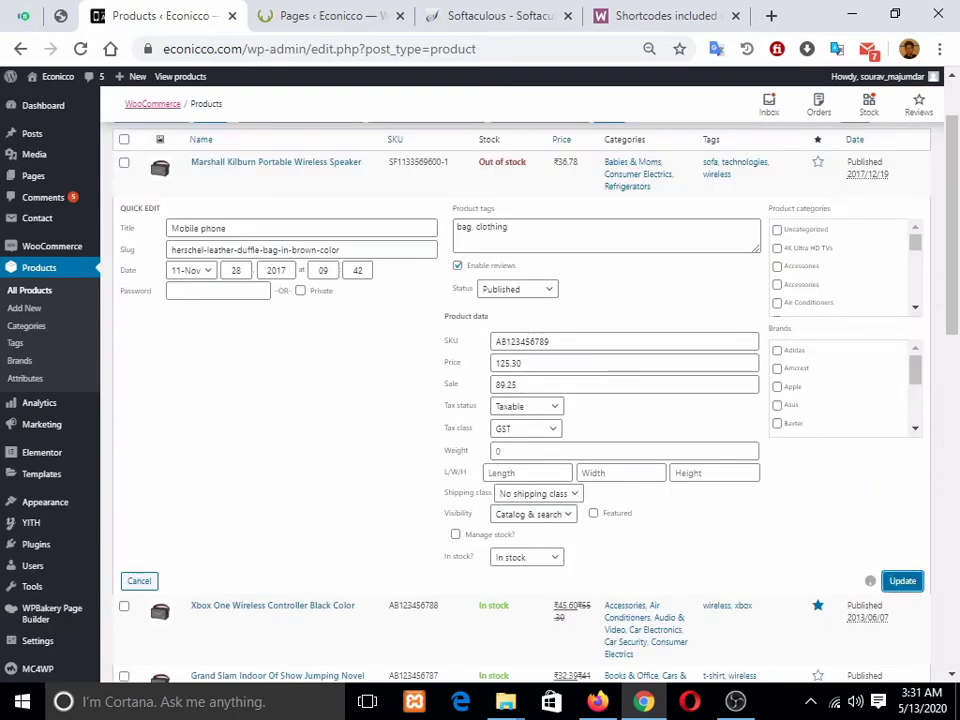
pyautogui.scroll(2, 480, 400)
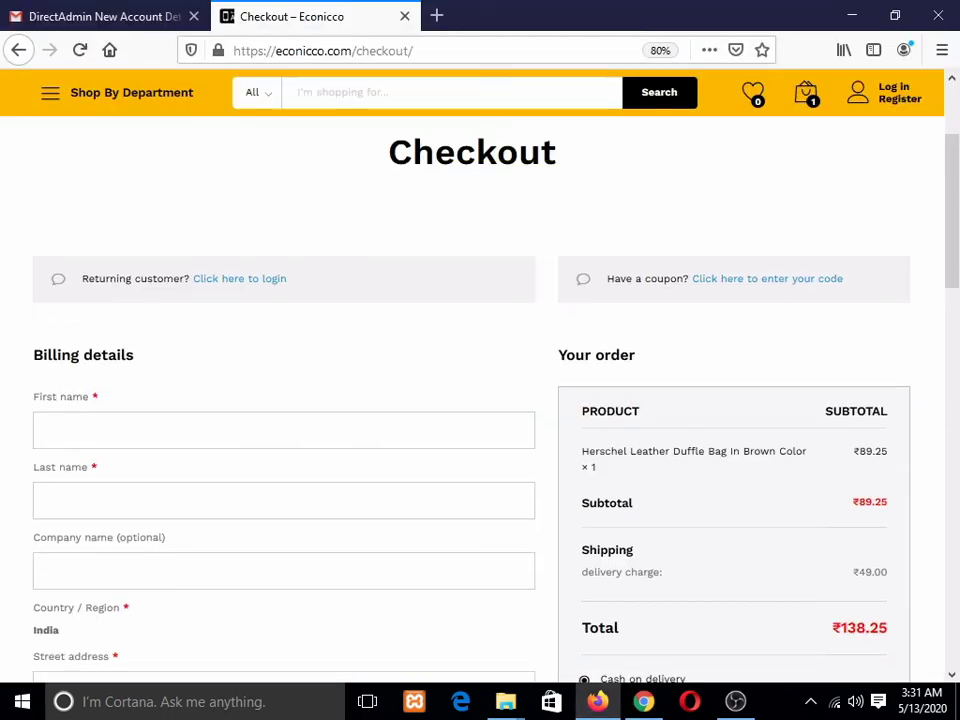
# Step: Add Mobile phone to the cart from the store home page, then remove it on the cart page
pyautogui.scroll(2, 472, 376)
pyautogui.click(116, 114)
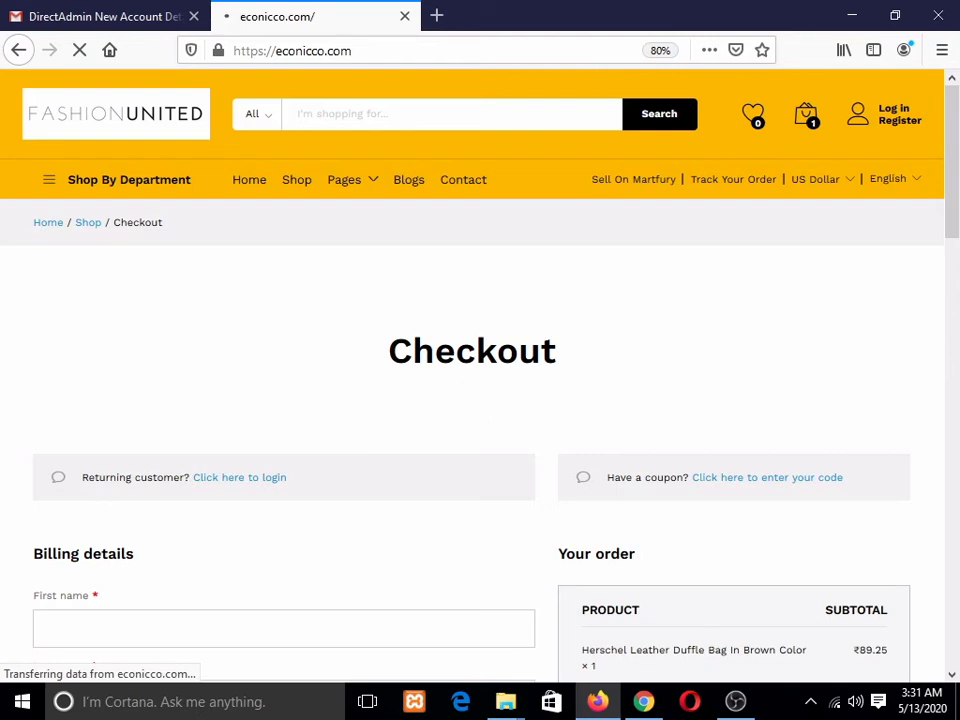
pyautogui.scroll(-4, 60, 400)
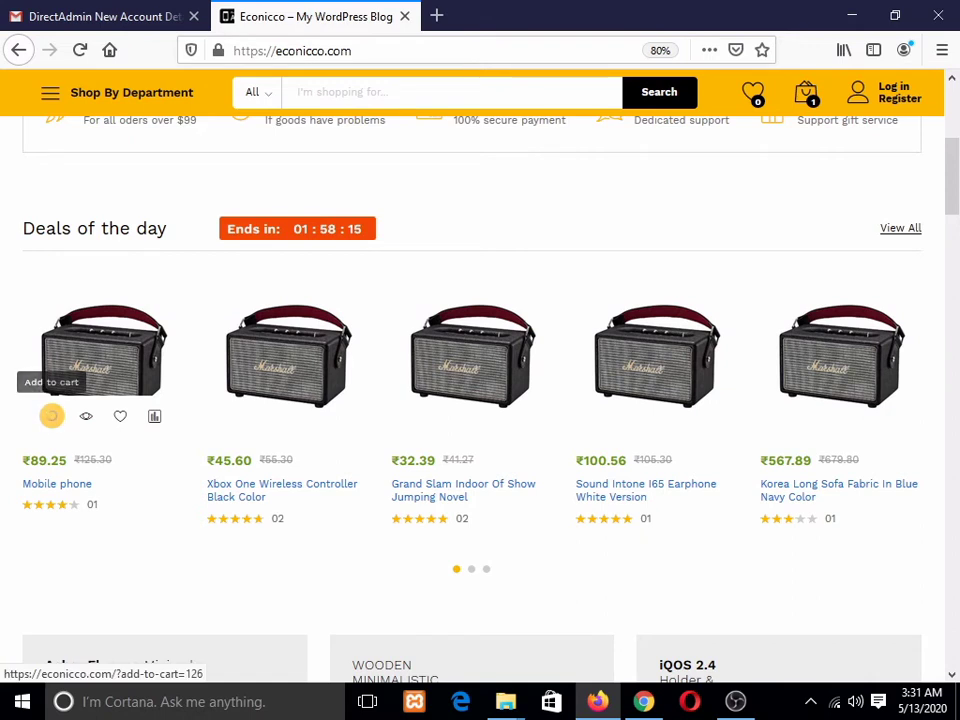
pyautogui.click(51, 416)
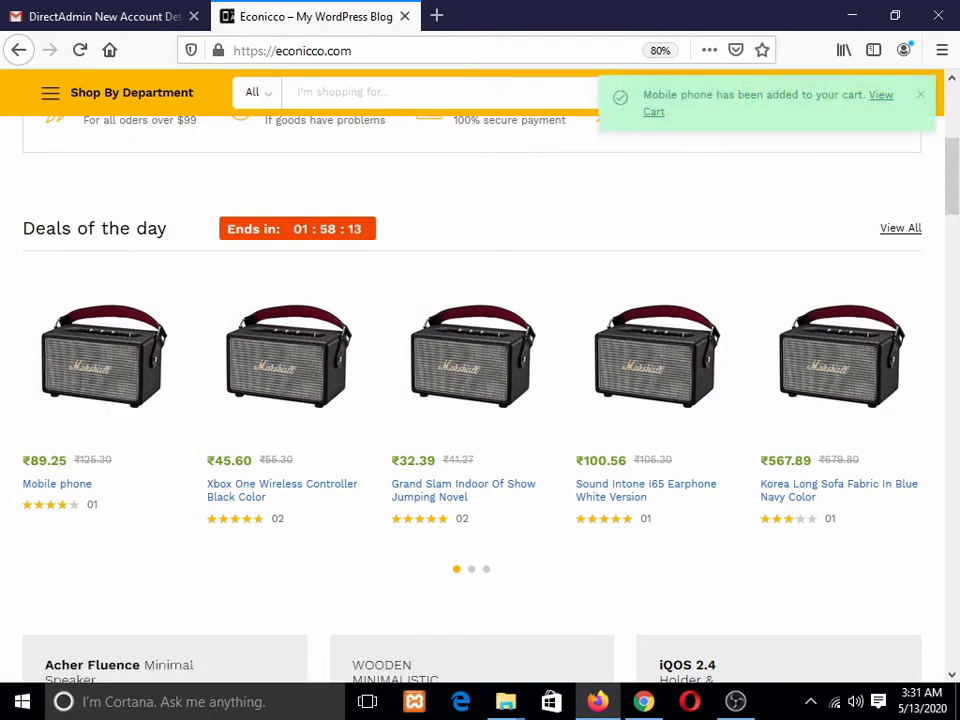
pyautogui.click(880, 95)
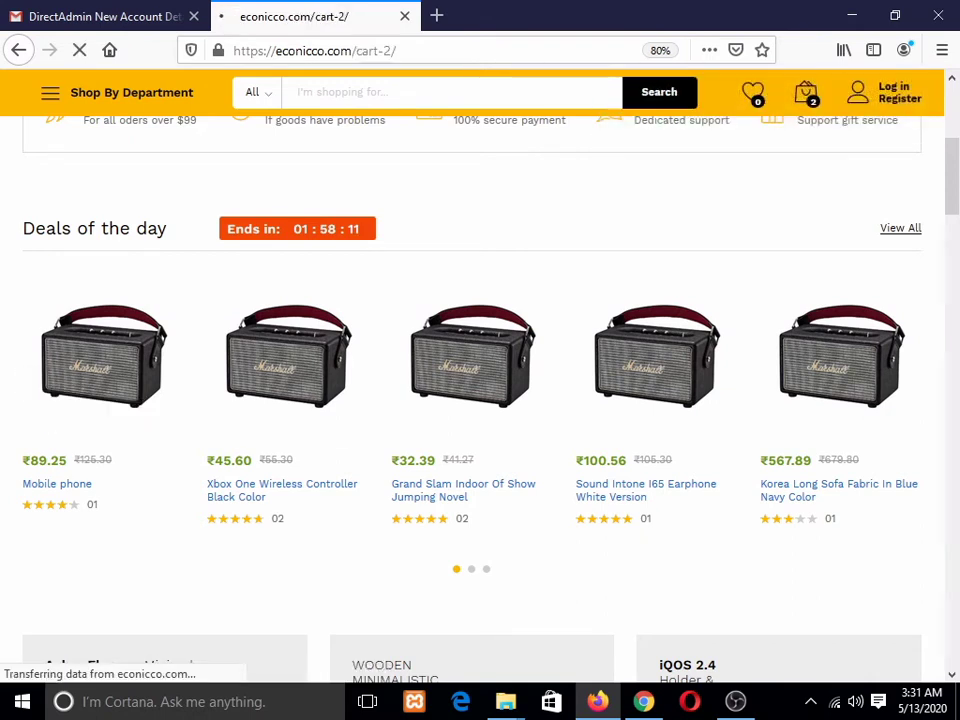
pyautogui.scroll(-1, 472, 376)
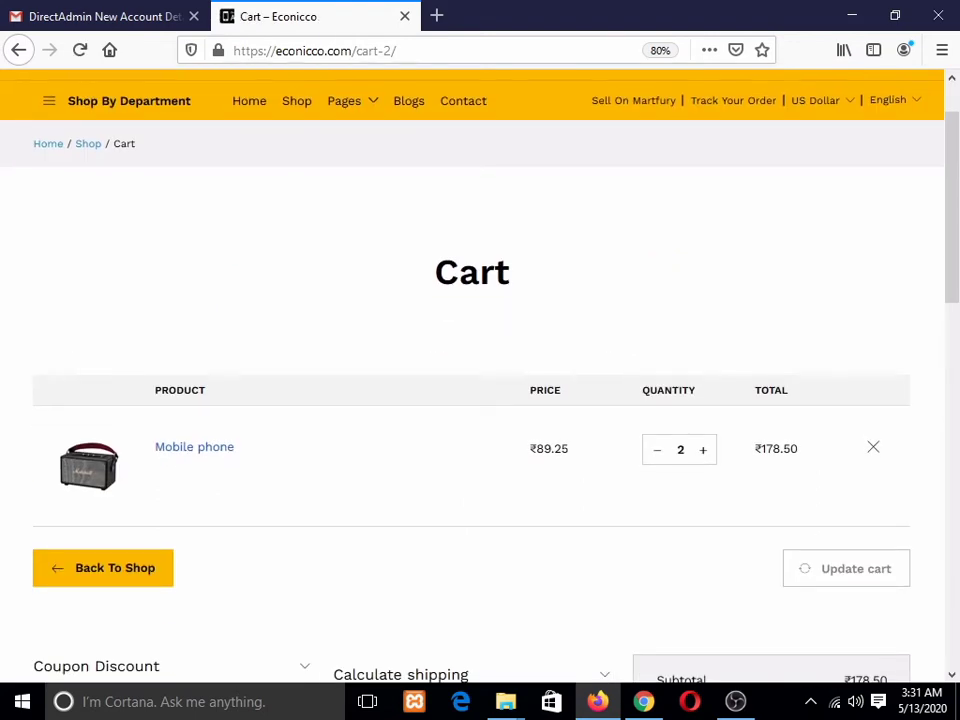
pyautogui.click(873, 447)
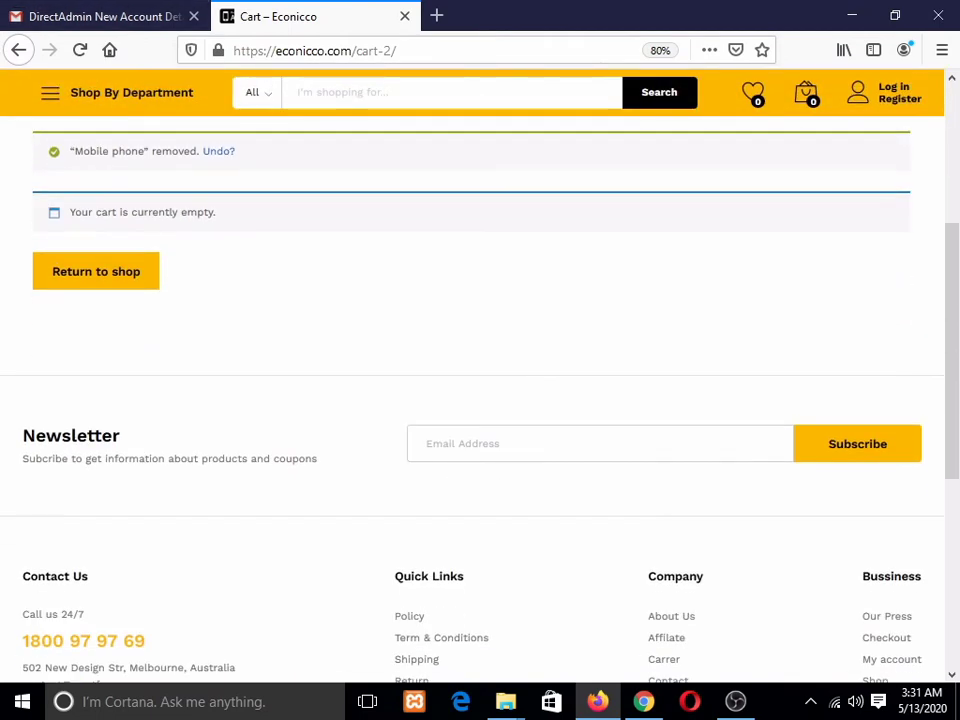
# Step: Return to the shop, re-add Mobile phone, and go to checkout from the mini-cart
pyautogui.click(96, 271)
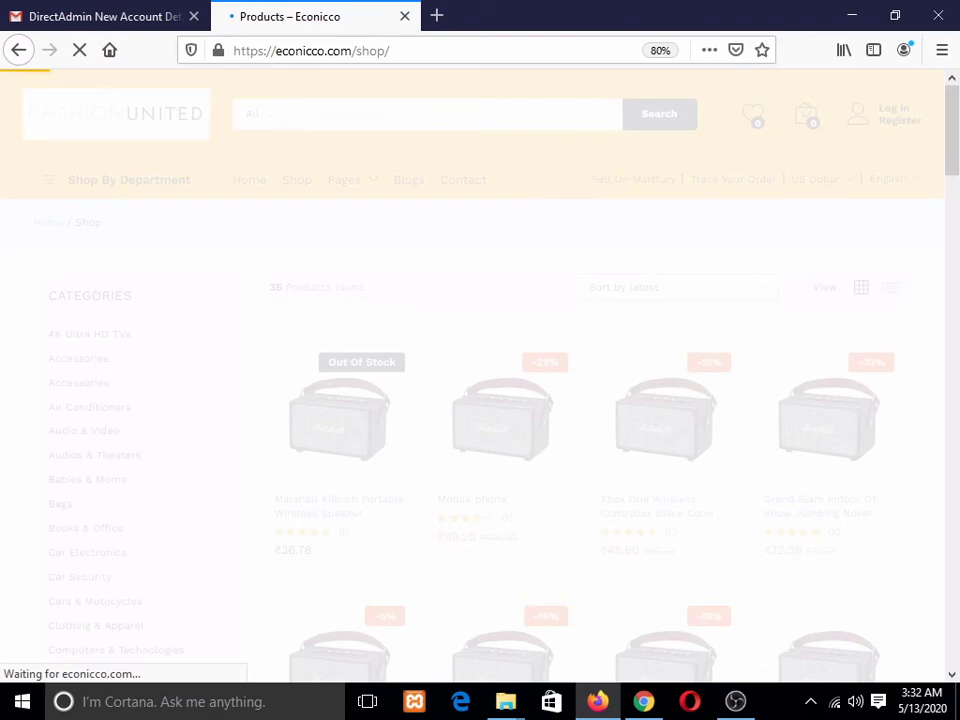
pyautogui.scroll(-3, 485, 260)
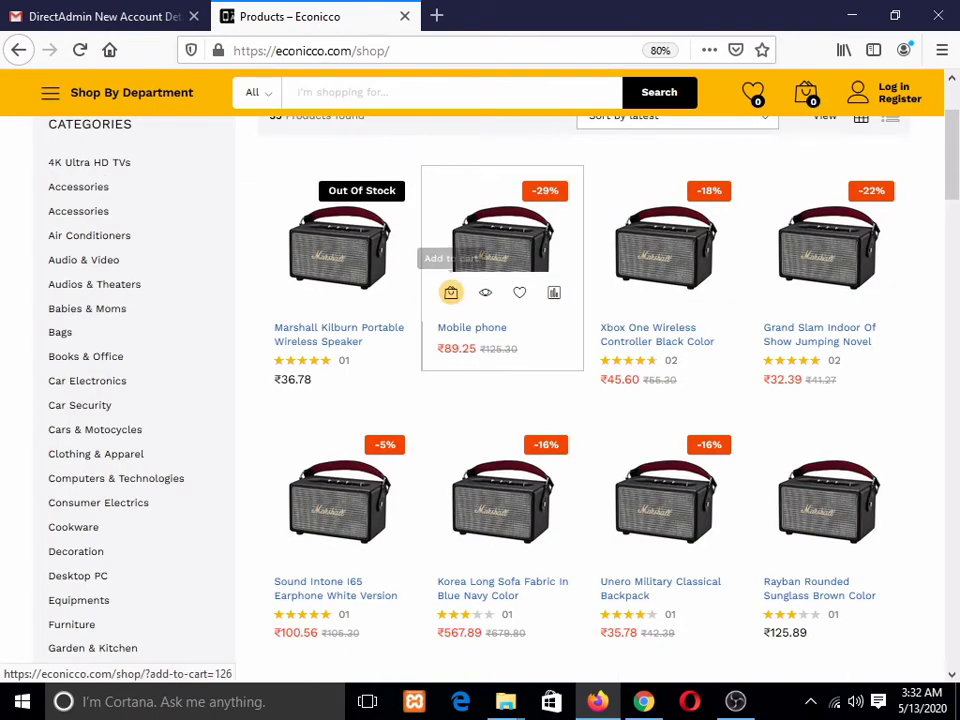
pyautogui.click(451, 292)
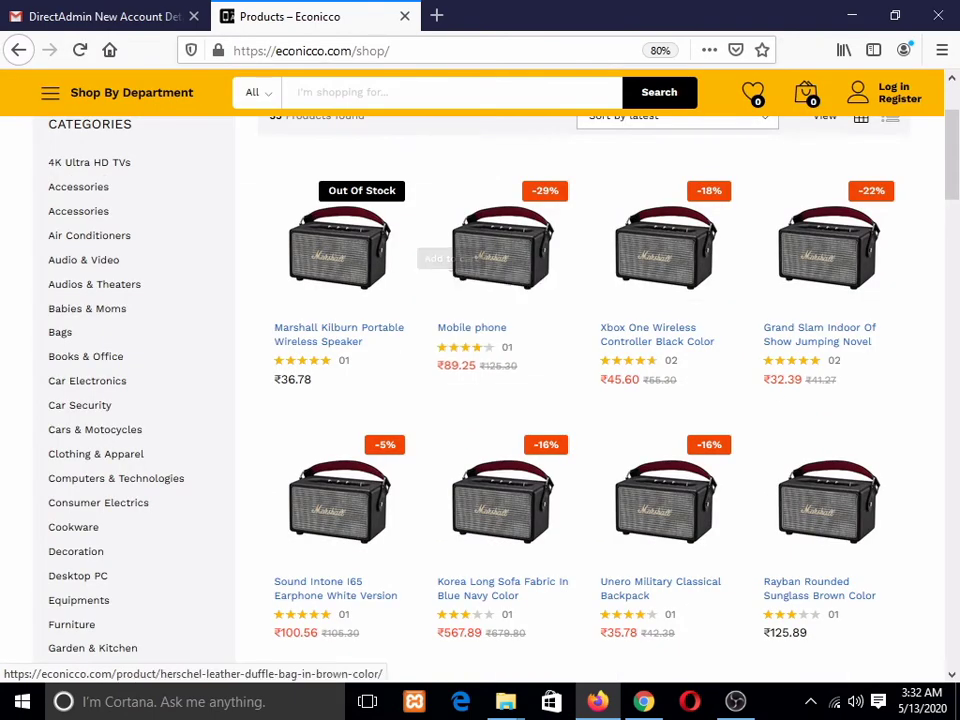
pyautogui.scroll(3, 480, 300)
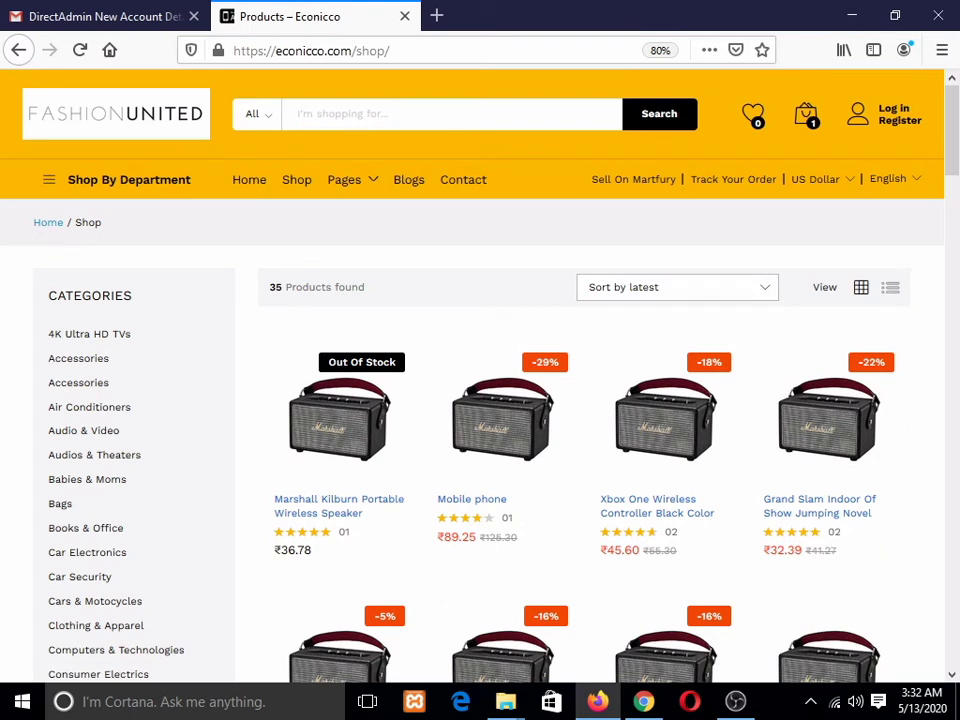
pyautogui.moveTo(806, 113)
pyautogui.click(849, 297)
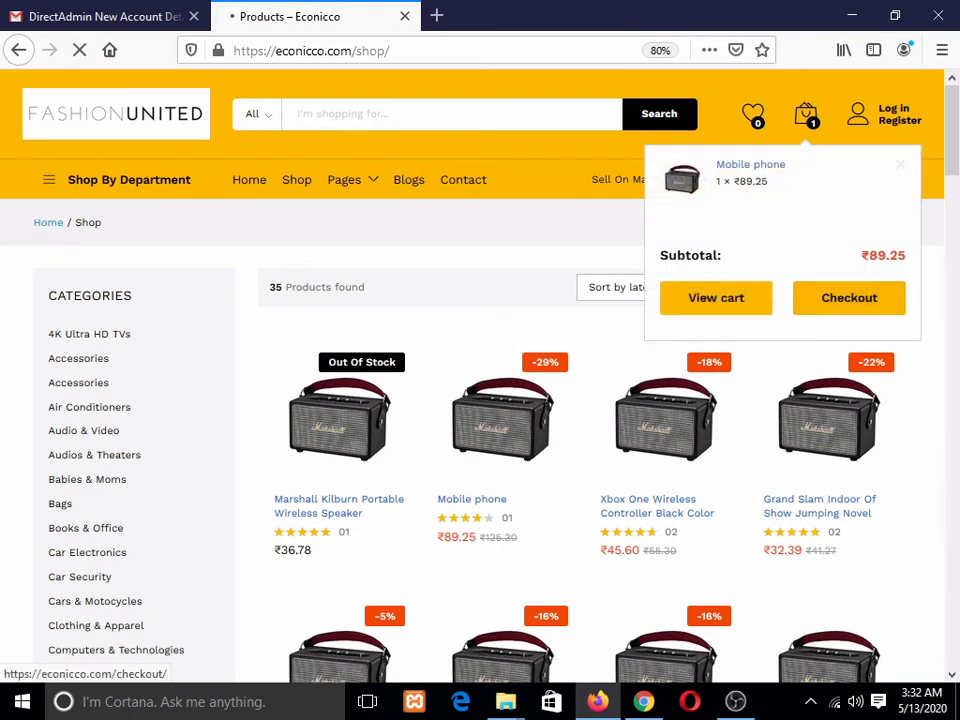
pyautogui.scroll(-3, 470, 400)
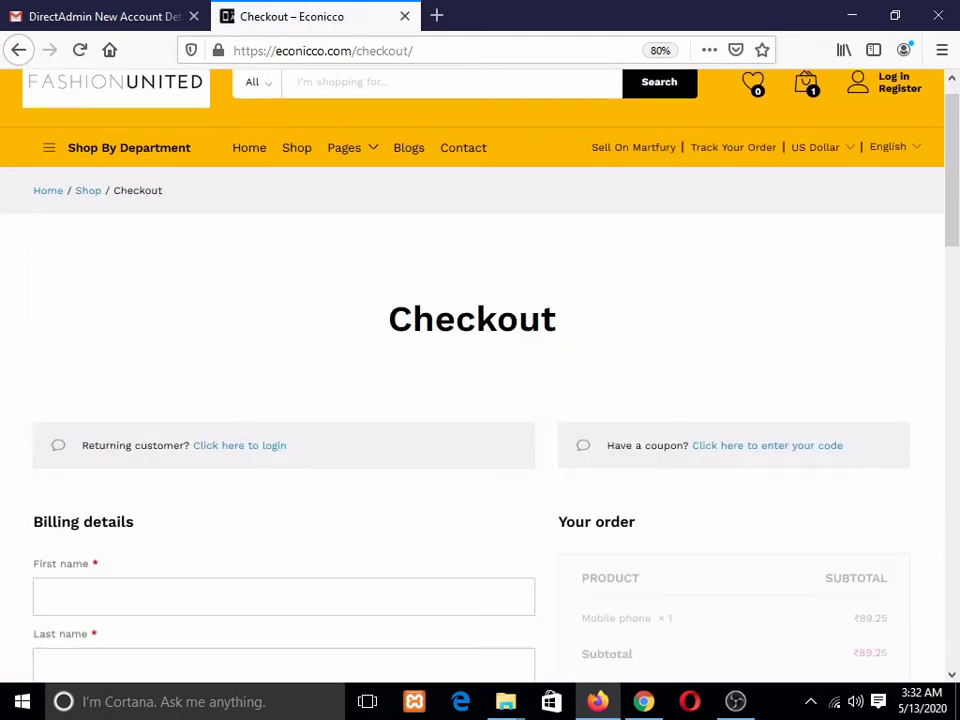
# Step: Fill in the customer's billing name and street address
pyautogui.scroll(-3, 470, 400)
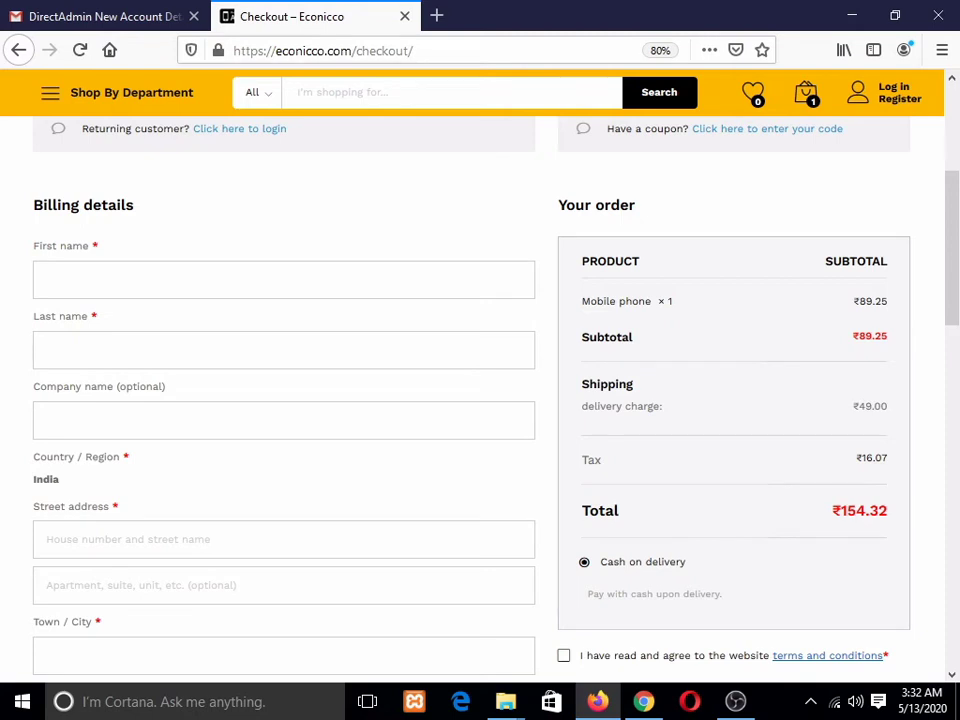
pyautogui.write('sourav')
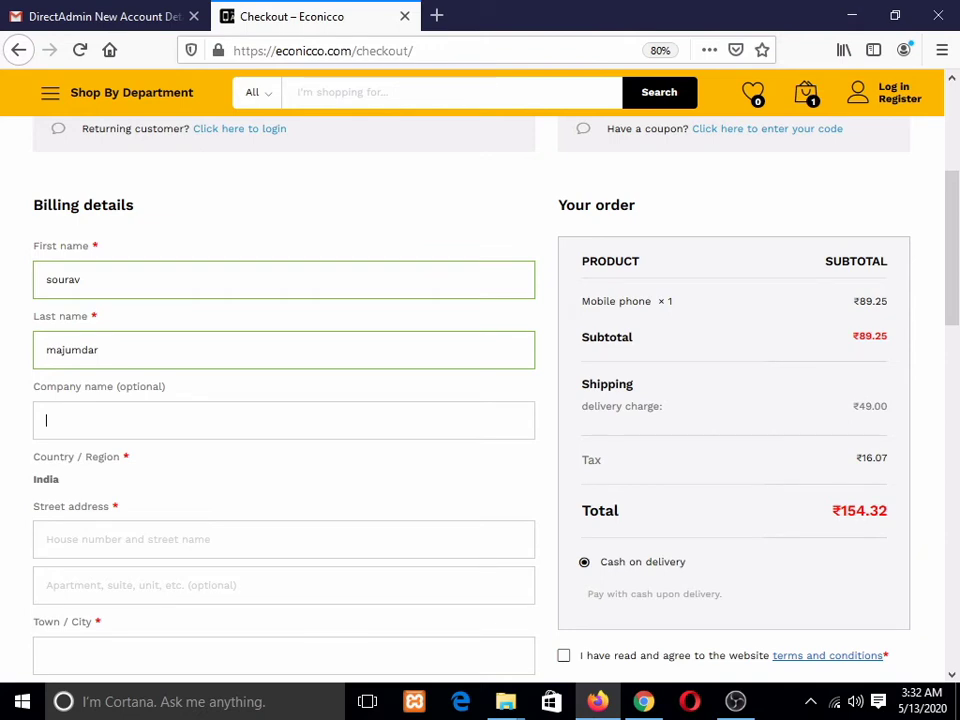
pyautogui.press('Tab')
pyautogui.hotkey('shift', 'Tab')
pyautogui.press('Tab')
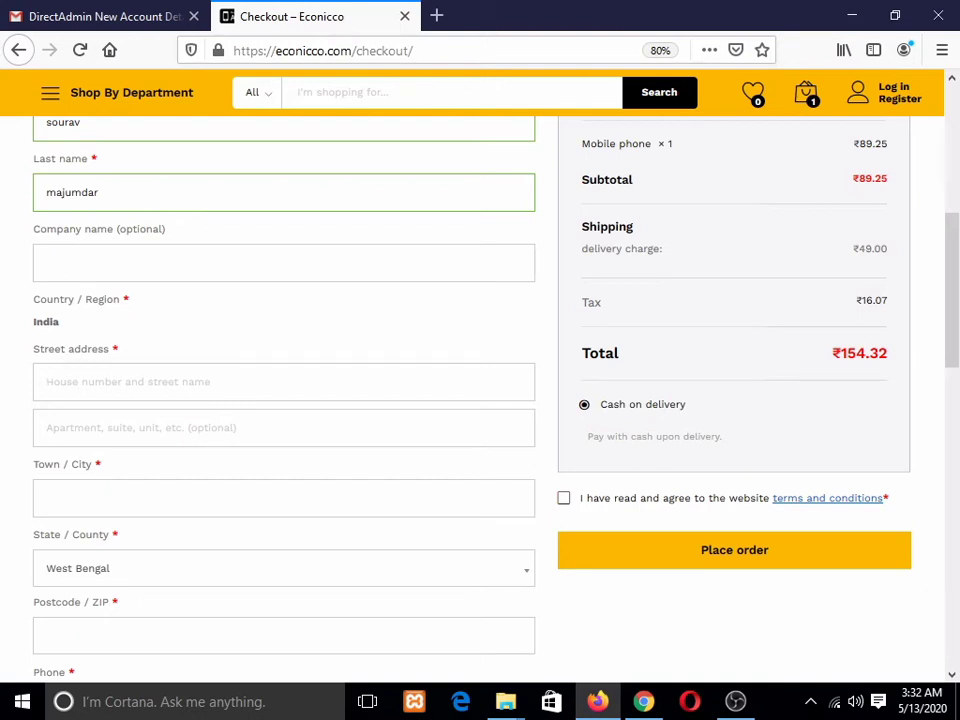
pyautogui.scroll(-3, 480, 390)
pyautogui.scroll(2, 480, 390)
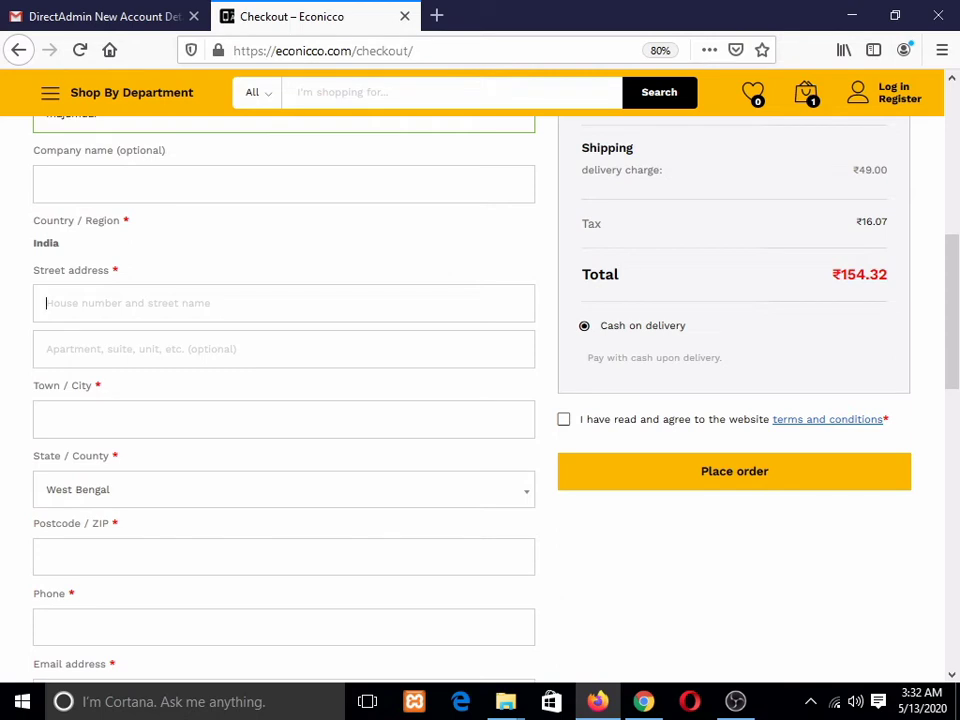
pyautogui.write('kalyani')
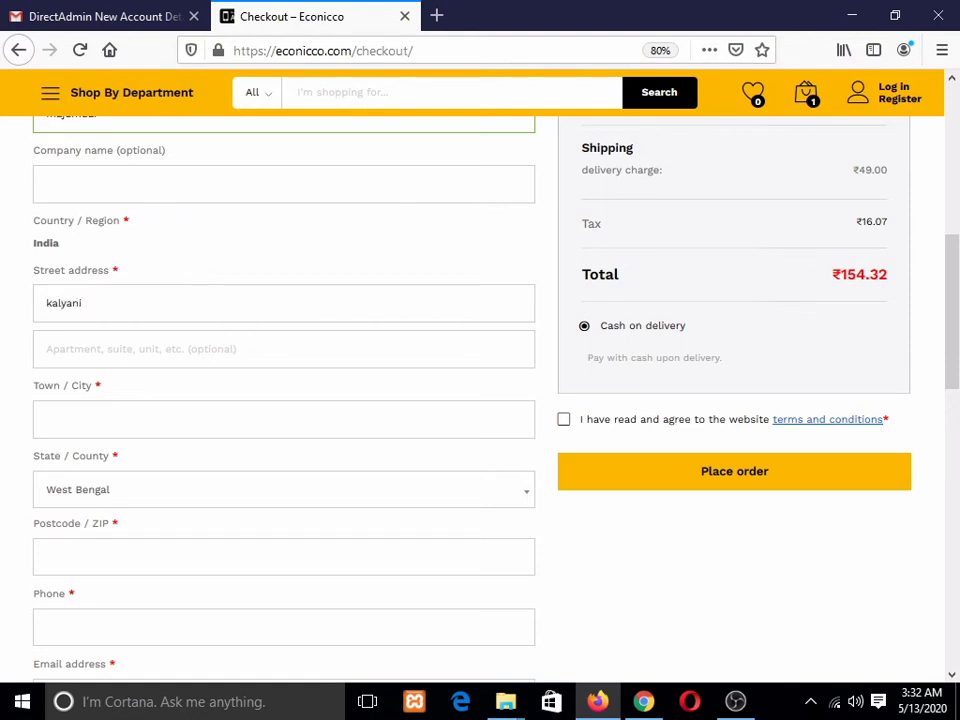
pyautogui.write(', nadiad')
pyautogui.scroll(-2, 472, 395)
# Step: Enter the customer's town or city, state, and postcode in the billing details
pyautogui.click(284, 261)
pyautogui.scroll(-1, 472, 395)
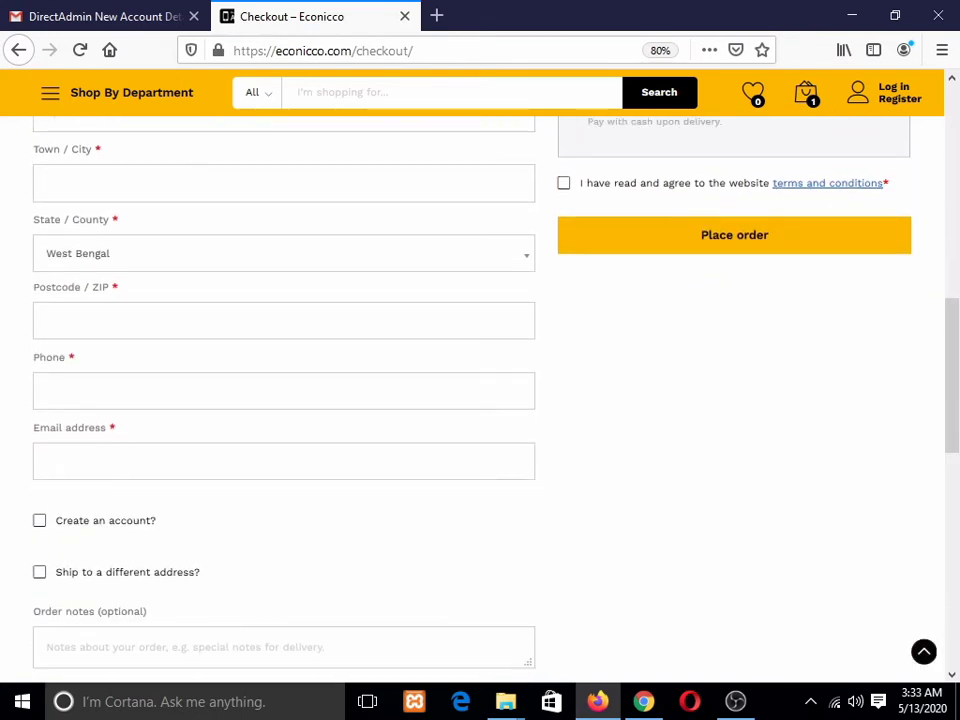
pyautogui.write('kalyani')
pyautogui.press('Tab')
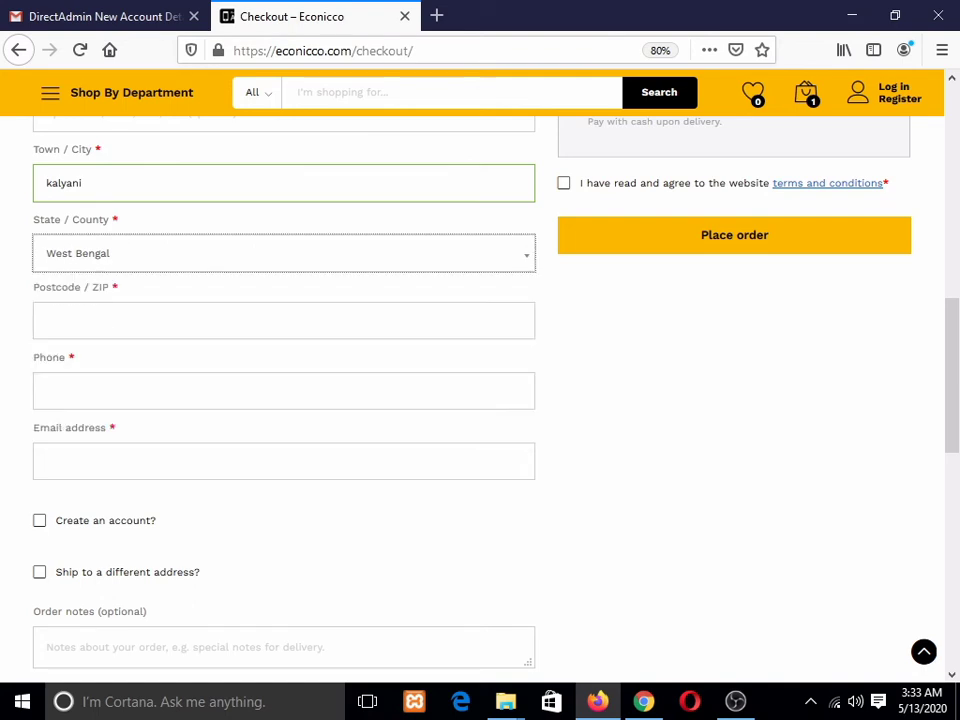
pyautogui.scroll(-2, 372, 294)
pyautogui.press('Tab')
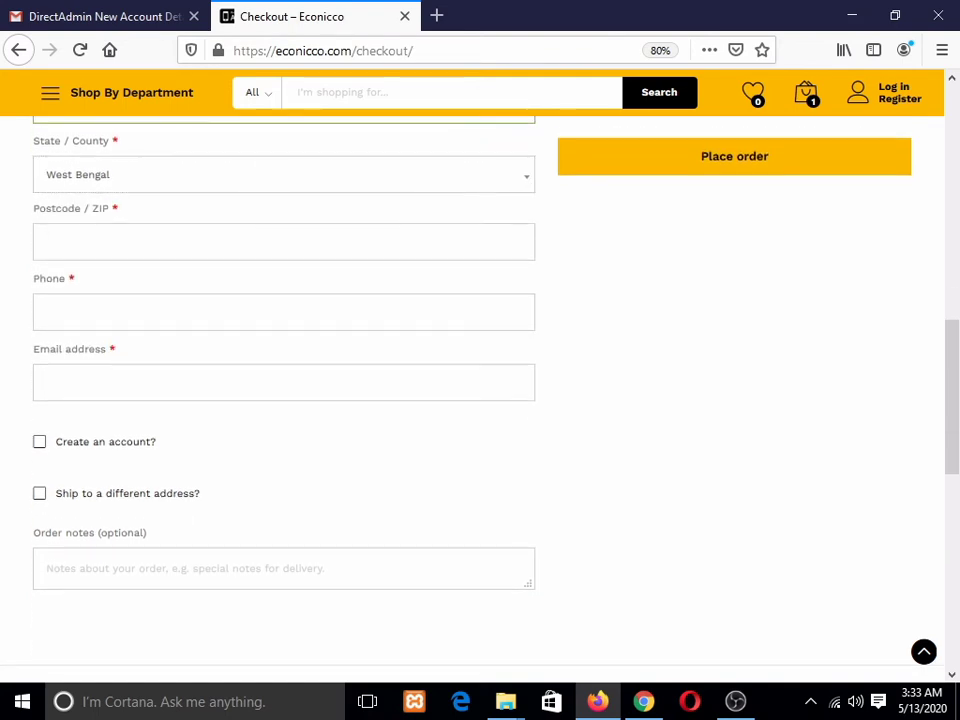
pyautogui.write('741235')
pyautogui.press('Tab')
pyautogui.scroll(-2, 480, 380)
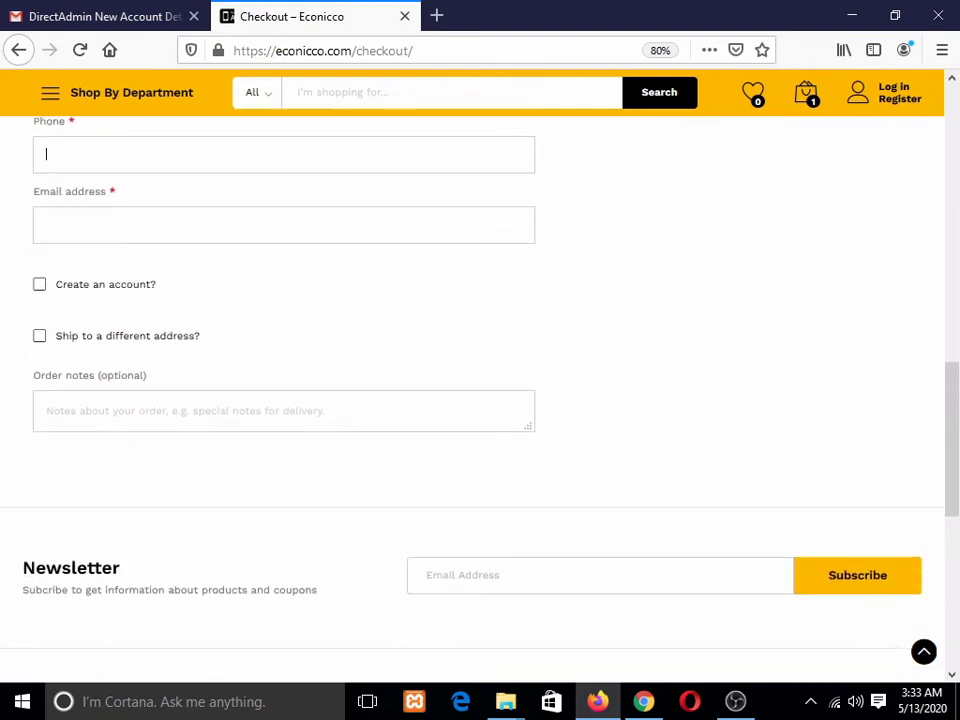
pyautogui.scroll(-1, 480, 380)
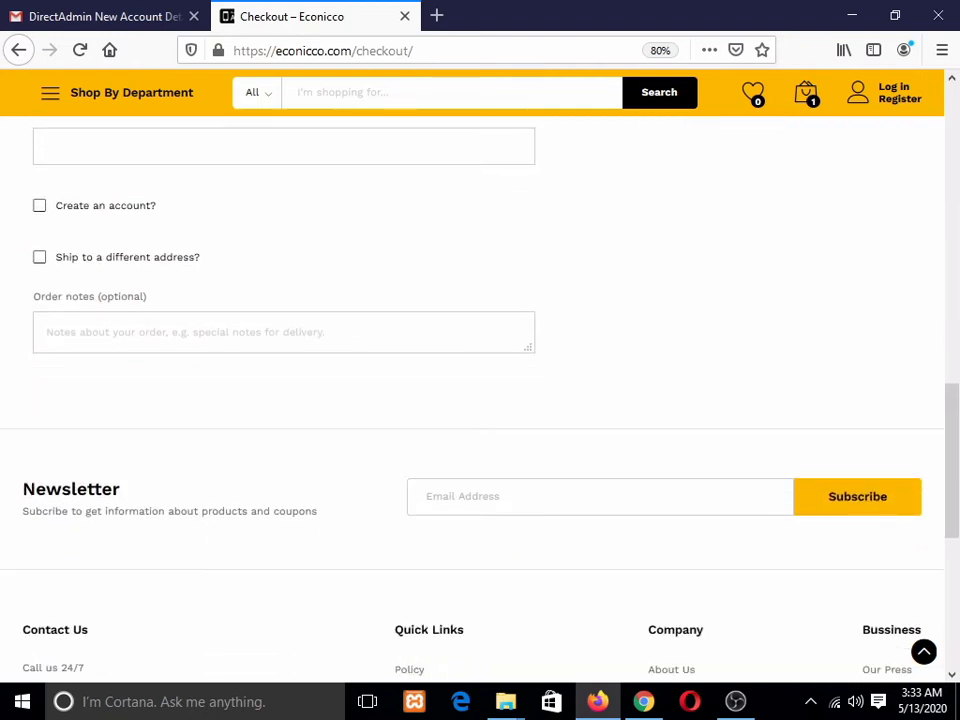
pyautogui.scroll(1, 480, 380)
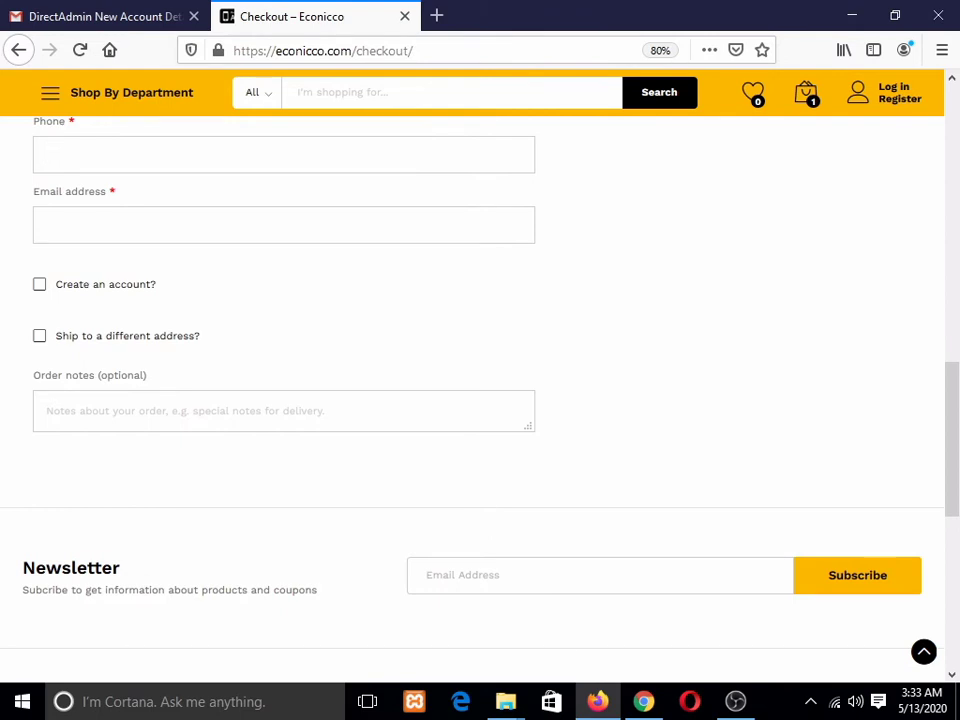
pyautogui.scroll(-1, 480, 380)
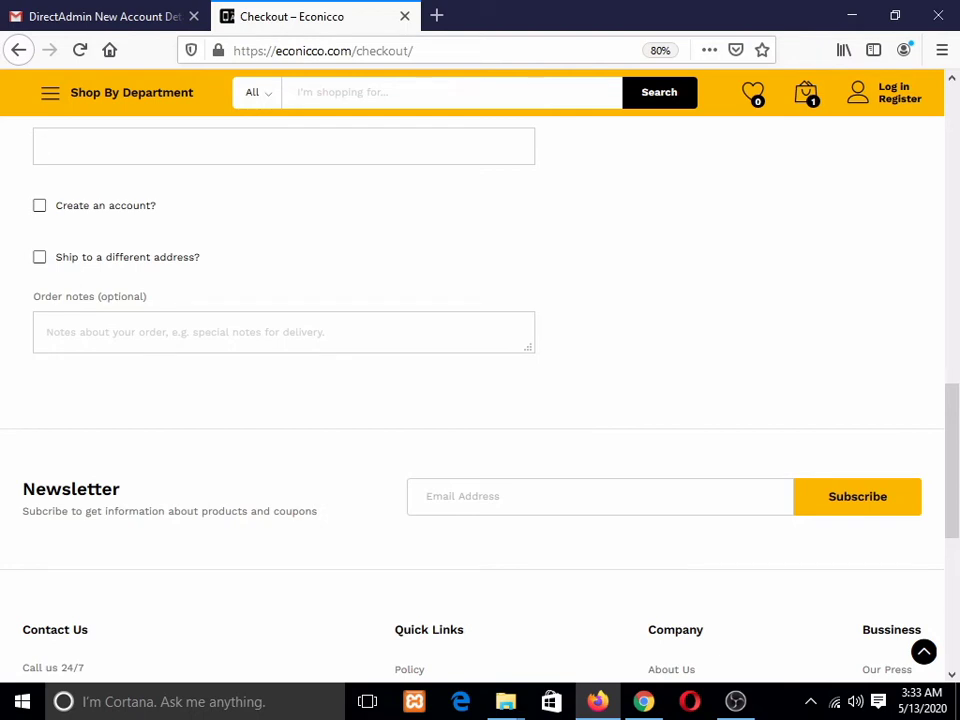
# Step: Complete the customer's billing e-mail address
pyautogui.moveTo(952, 460); pyautogui.dragTo(952, 463)
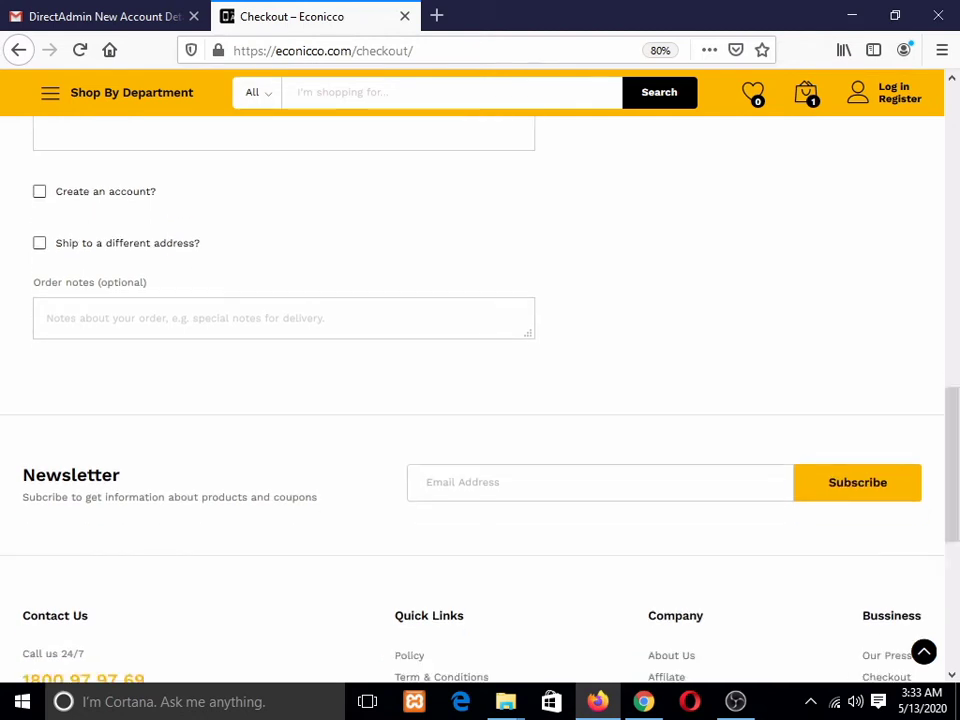
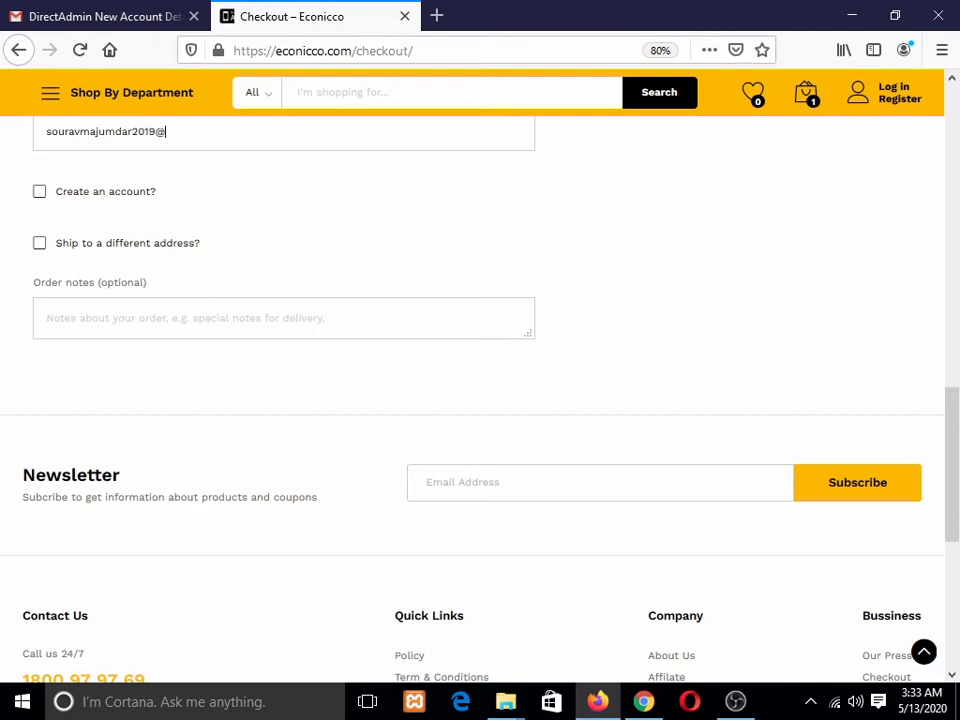
# Step: Tick 'Create an account?' and enter an account password rated Medium strength
pyautogui.click(40, 191)
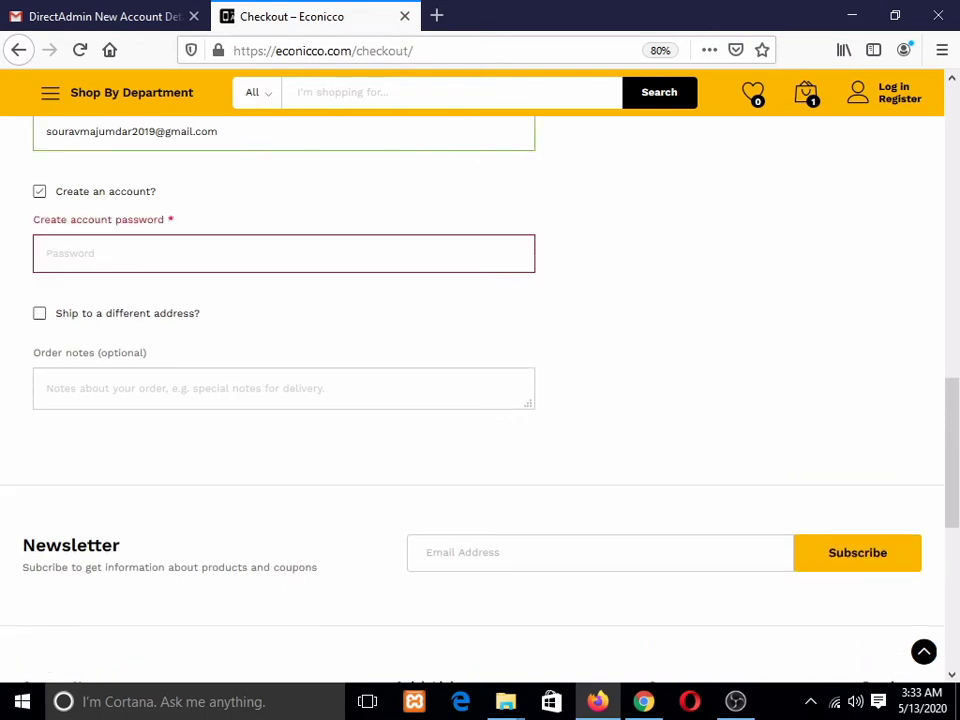
pyautogui.click(150, 253)
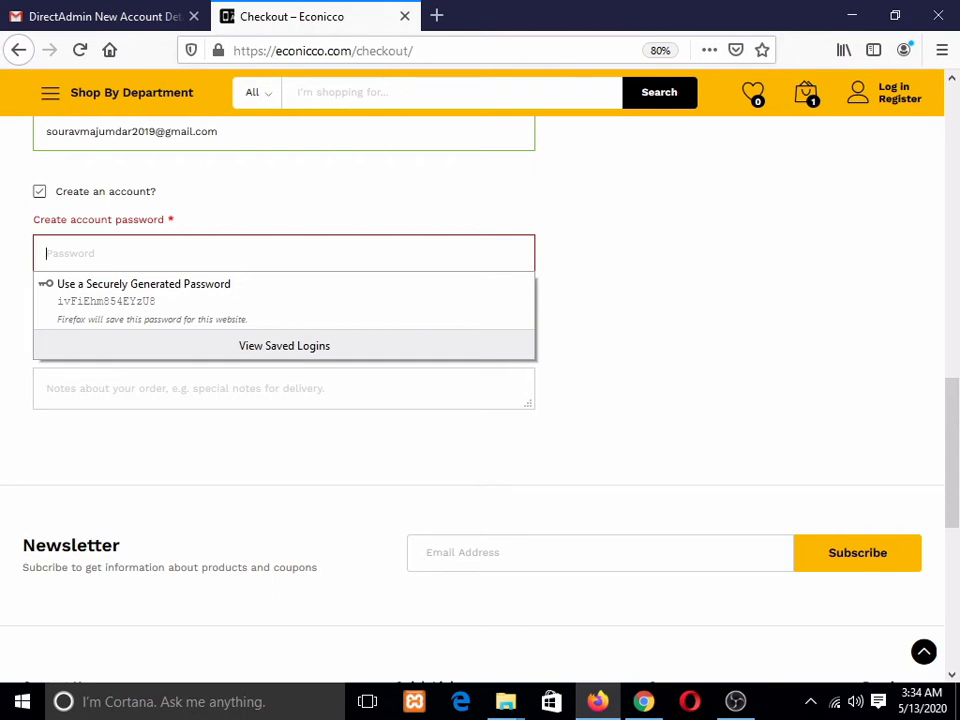
pyautogui.write('123••••••')
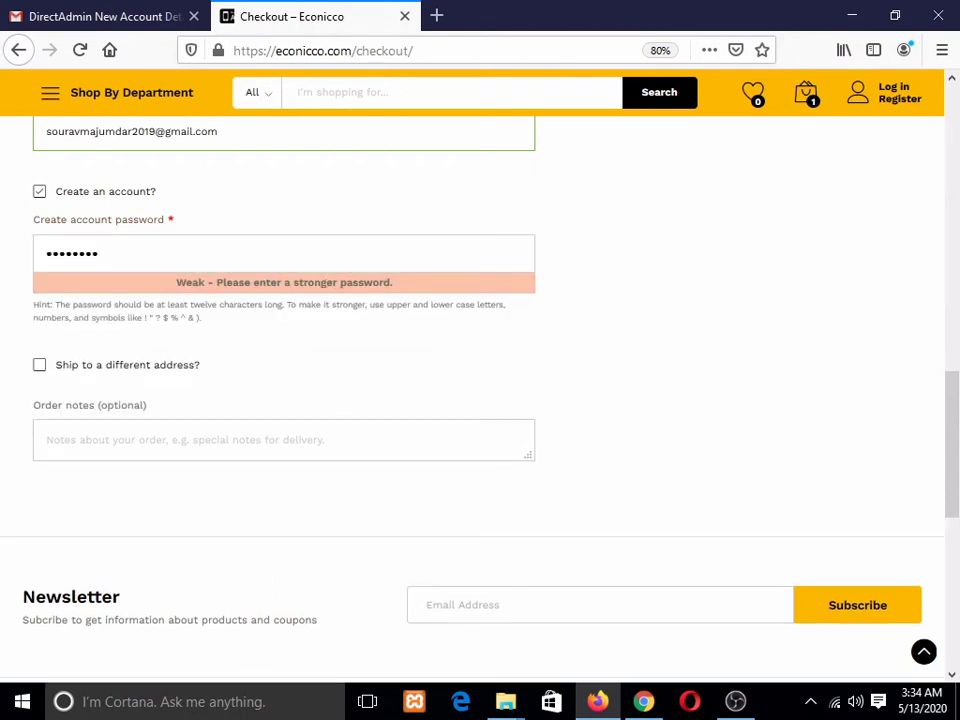
pyautogui.press('BackSpace')
pyautogui.press('BackSpace')
pyautogui.press('BackSpace')
pyautogui.press('BackSpace')
pyautogui.press('BackSpace')
pyautogui.press('BackSpace')
pyautogui.press('BackSpace')
pyautogui.press('BackSpace')
pyautogui.press('BackSpace')
pyautogui.write('1••••••••••')
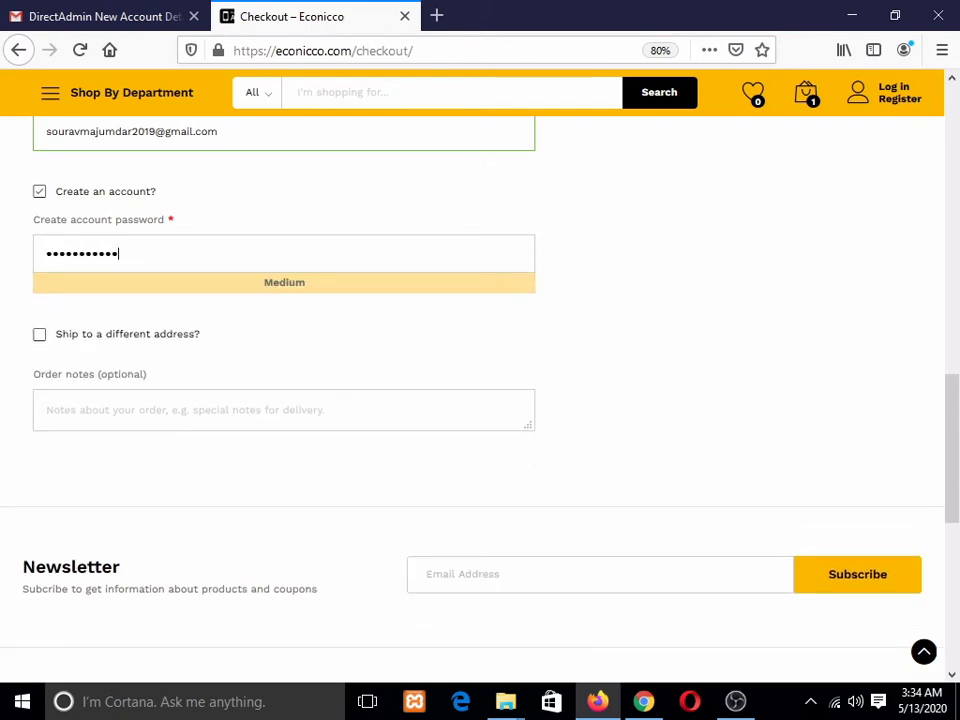
pyautogui.scroll(-1, 480, 380)
# Step: Toggle 'Ship to a different address' on and back off, then switch to OBS
pyautogui.press('Tab')
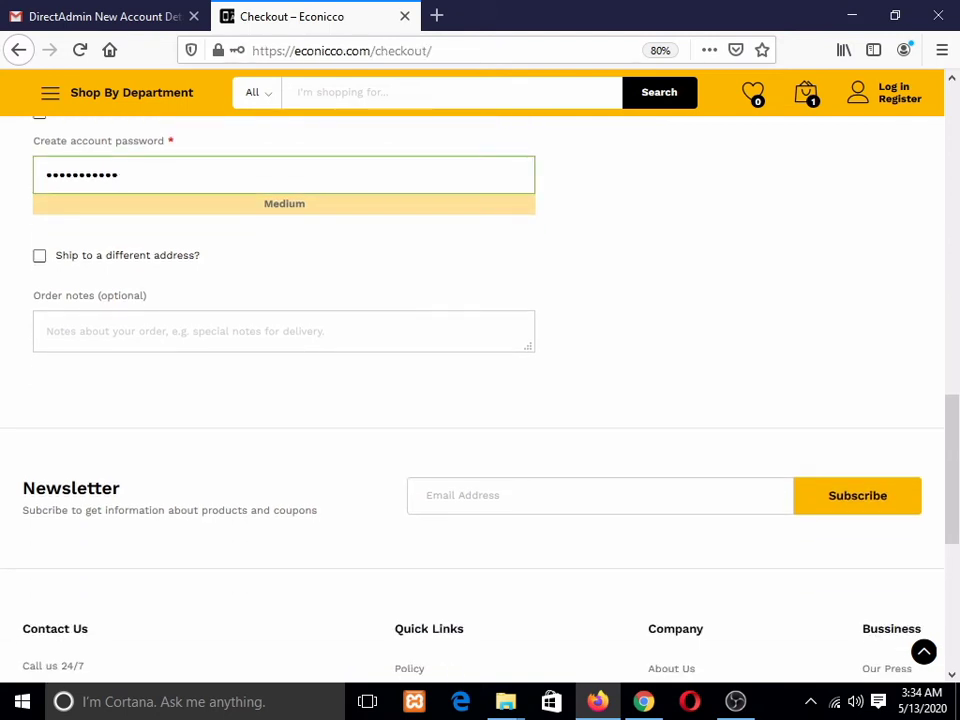
pyautogui.press('space')
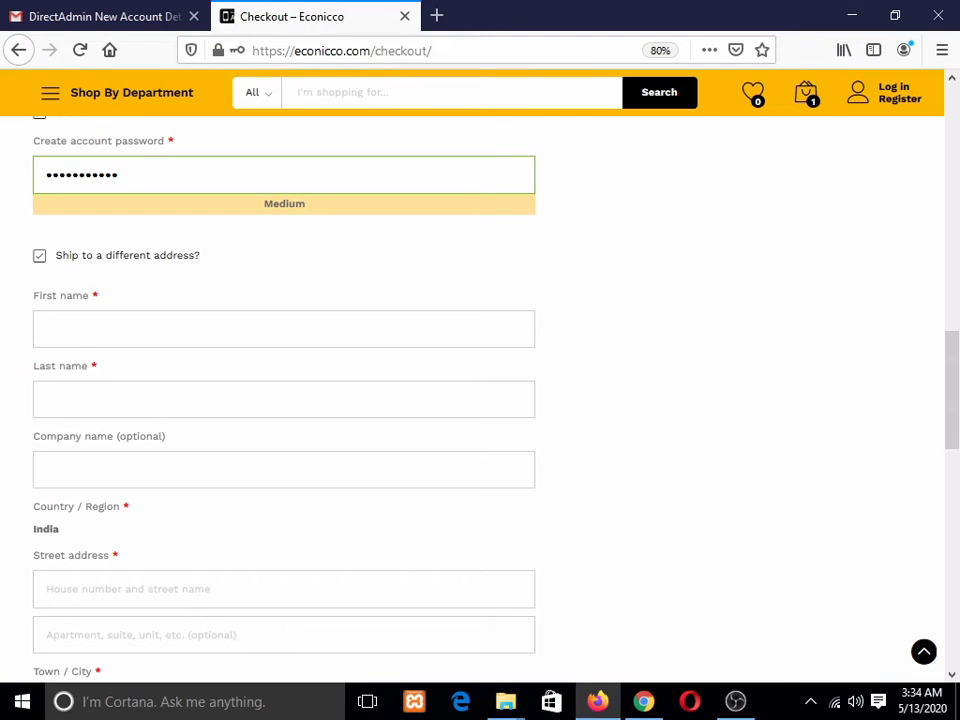
pyautogui.press('space')
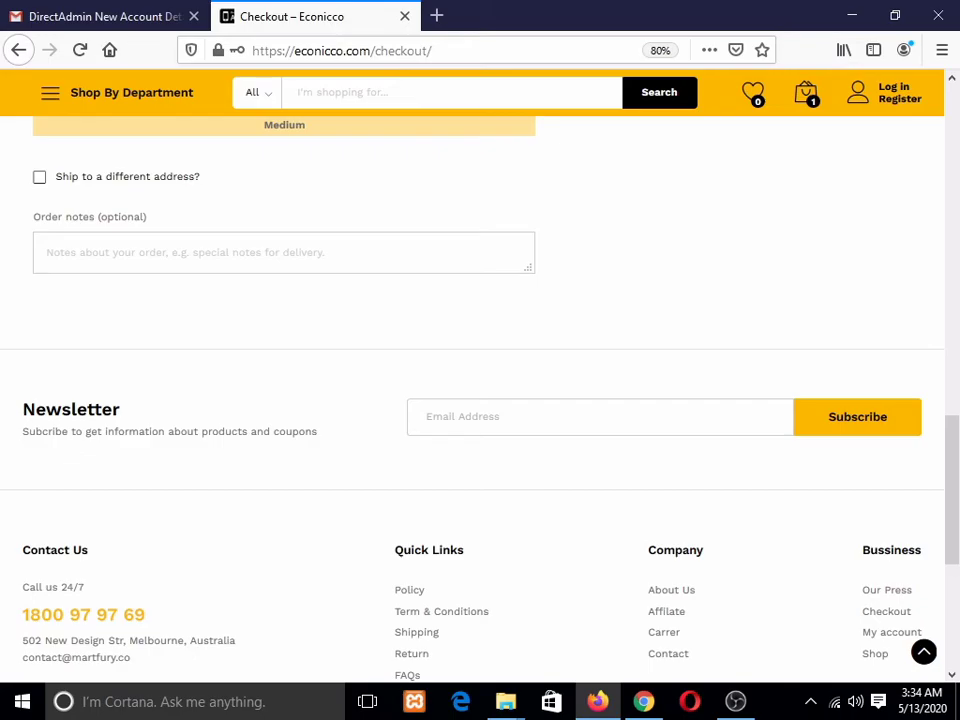
pyautogui.hotkey('alt', 'Tab')
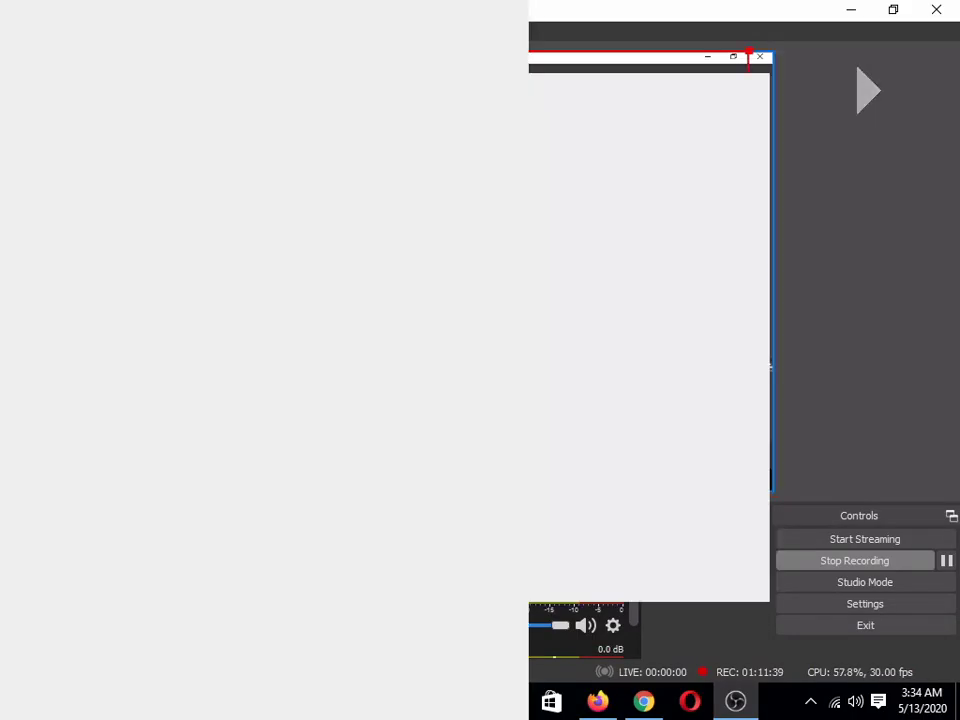
# Step: Resize the OBS display capture to fill the canvas, then return to the ₹154.32 checkout
pyautogui.moveTo(748, 472); pyautogui.dragTo(774, 492)
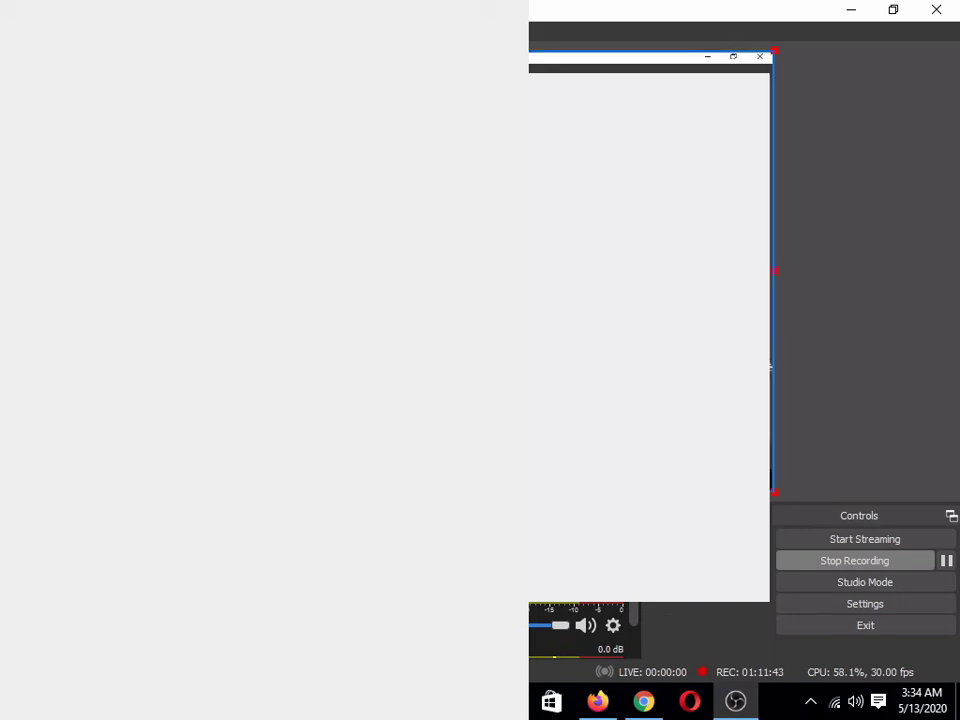
pyautogui.moveTo(764, 367); pyautogui.dragTo(741, 368)
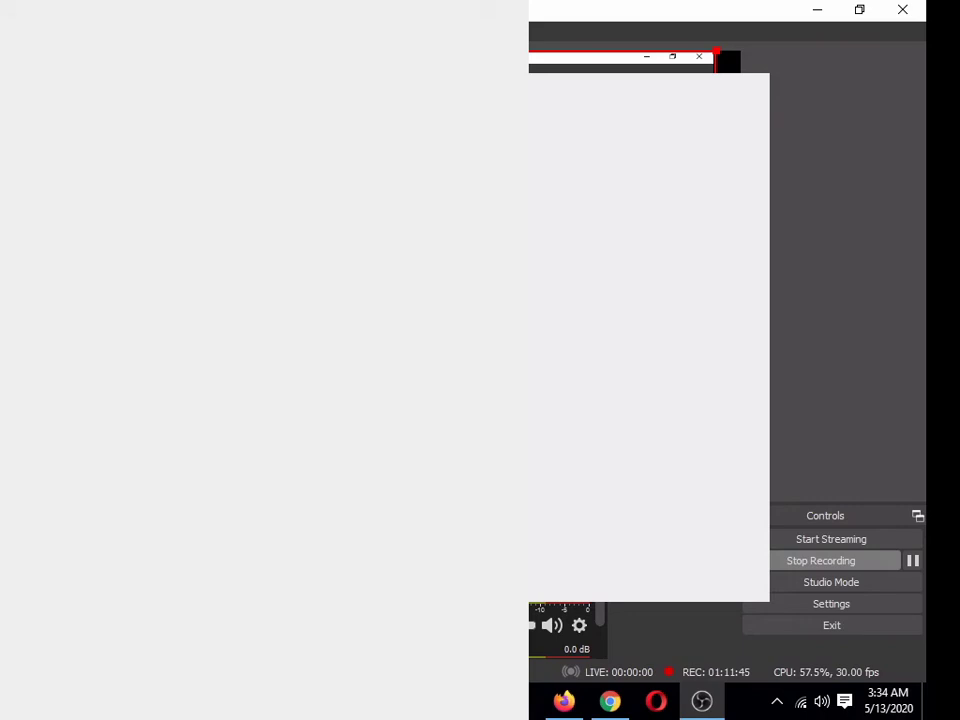
pyautogui.moveTo(741, 368); pyautogui.dragTo(765, 367)
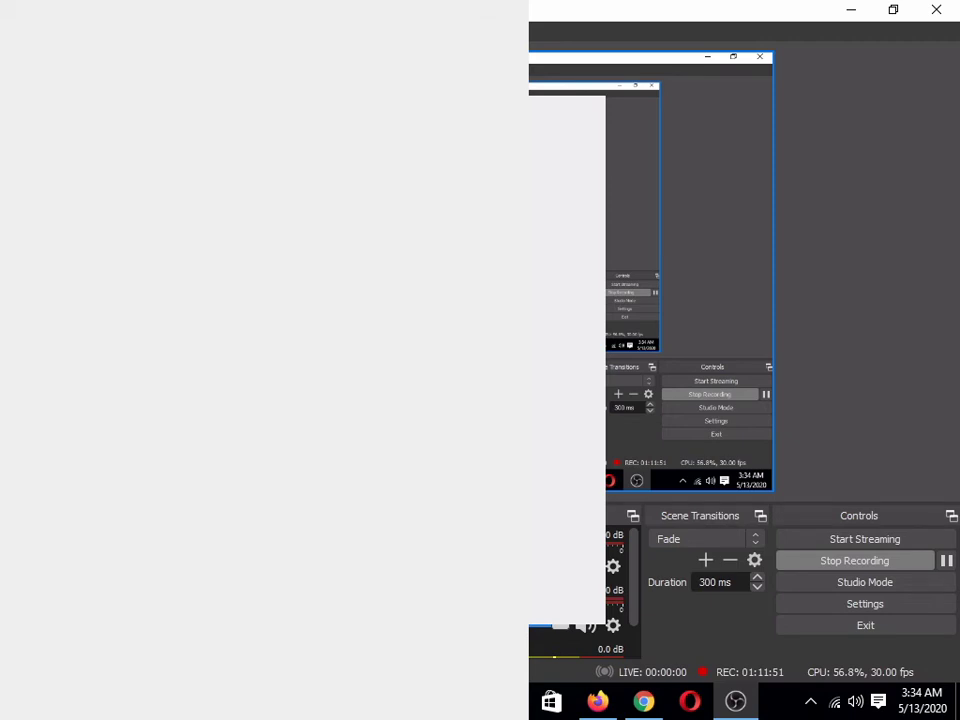
pyautogui.hotkey('alt', 'Tab')
pyautogui.scroll(-4, 472, 399)
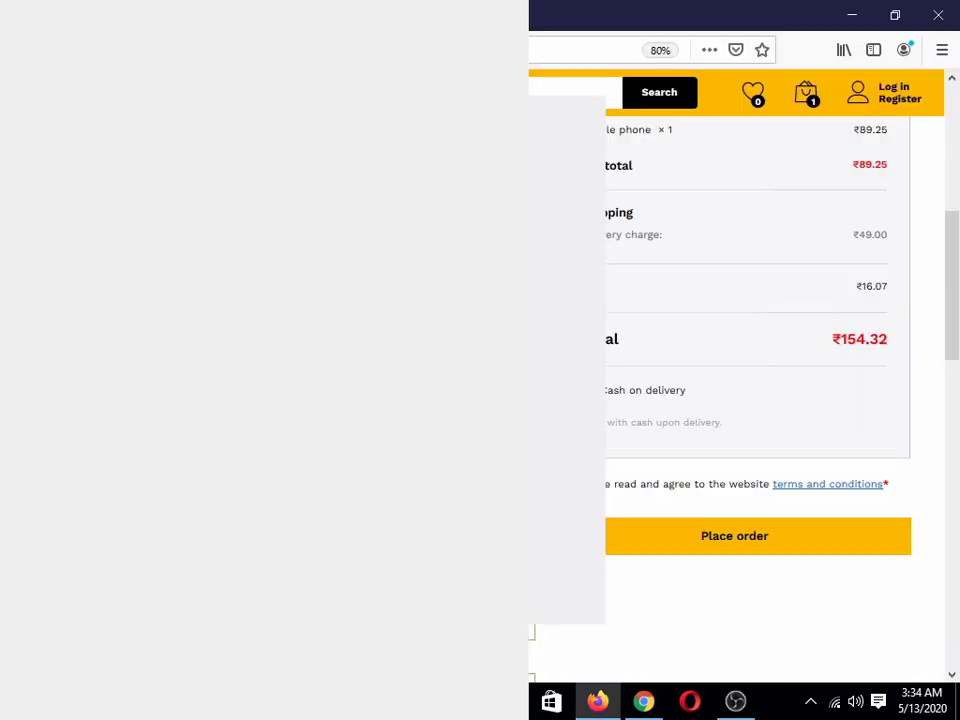
# Step: Place the ₹154.32 cash-on-delivery order for Mobile phone
pyautogui.click(588, 537)
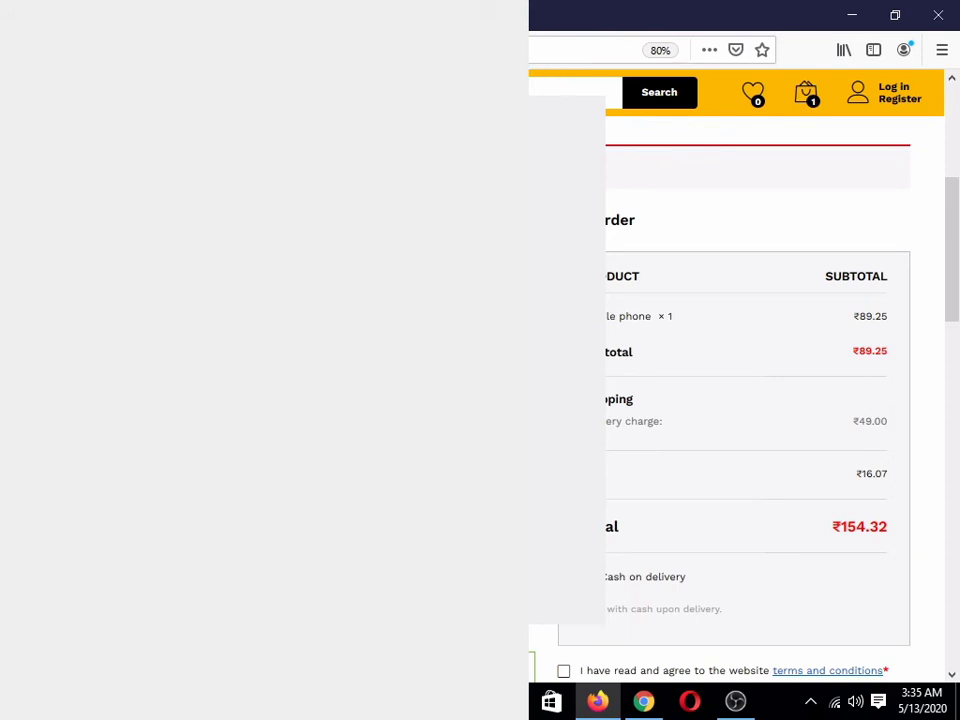
pyautogui.scroll(-3, 750, 400)
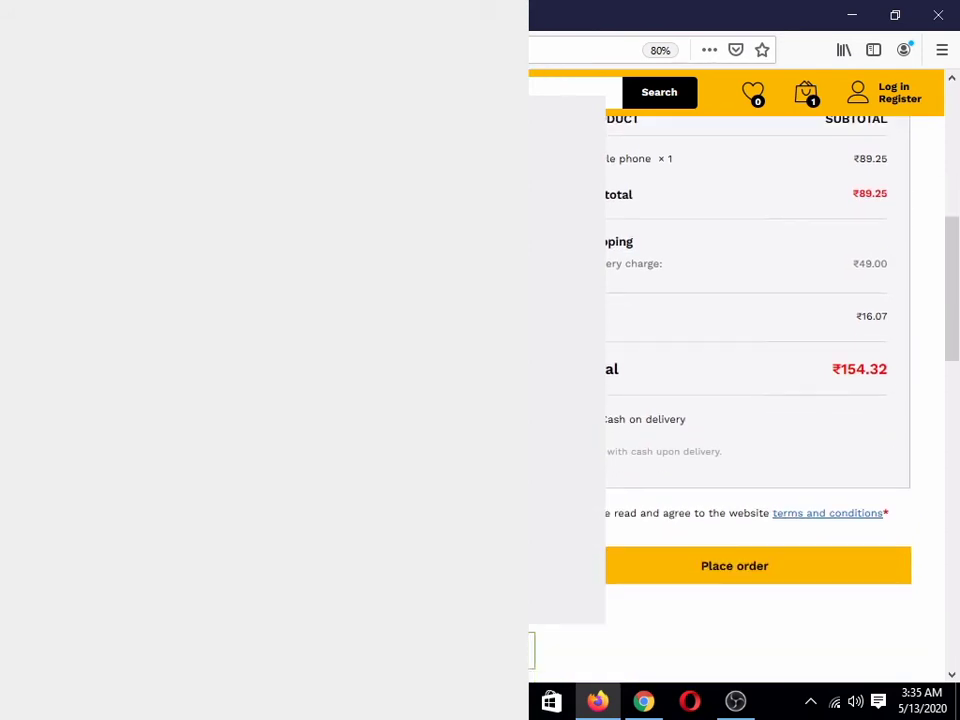
pyautogui.click(735, 566)
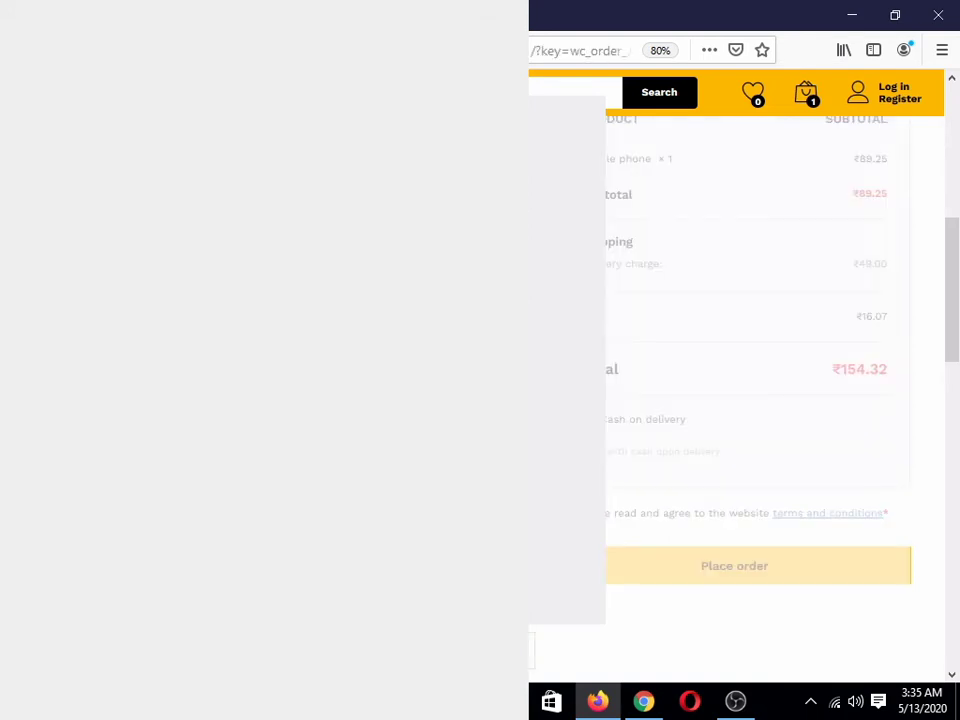
# Step: Review the order-received page totals and addresses, then switch to the admin browser
pyautogui.click(735, 701)
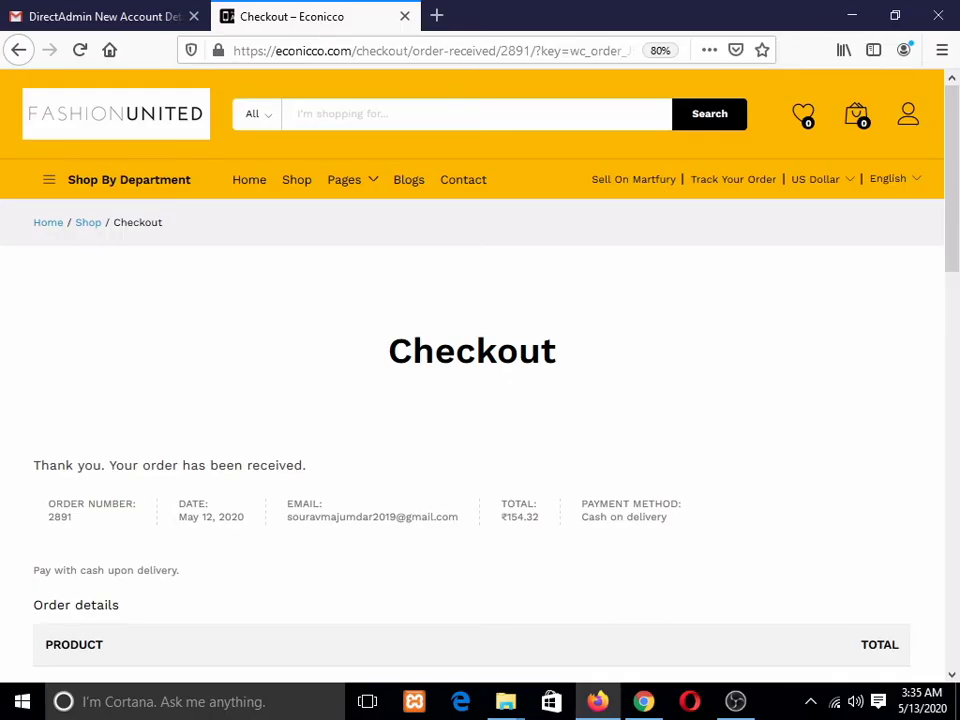
pyautogui.scroll(-5, 472, 400)
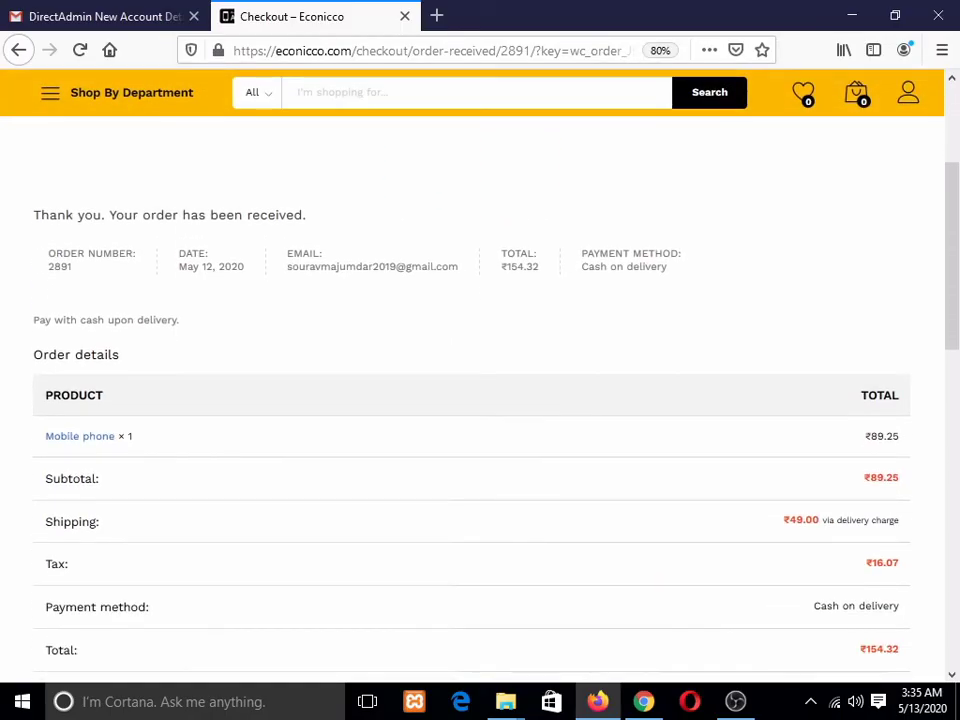
pyautogui.scroll(-5, 472, 400)
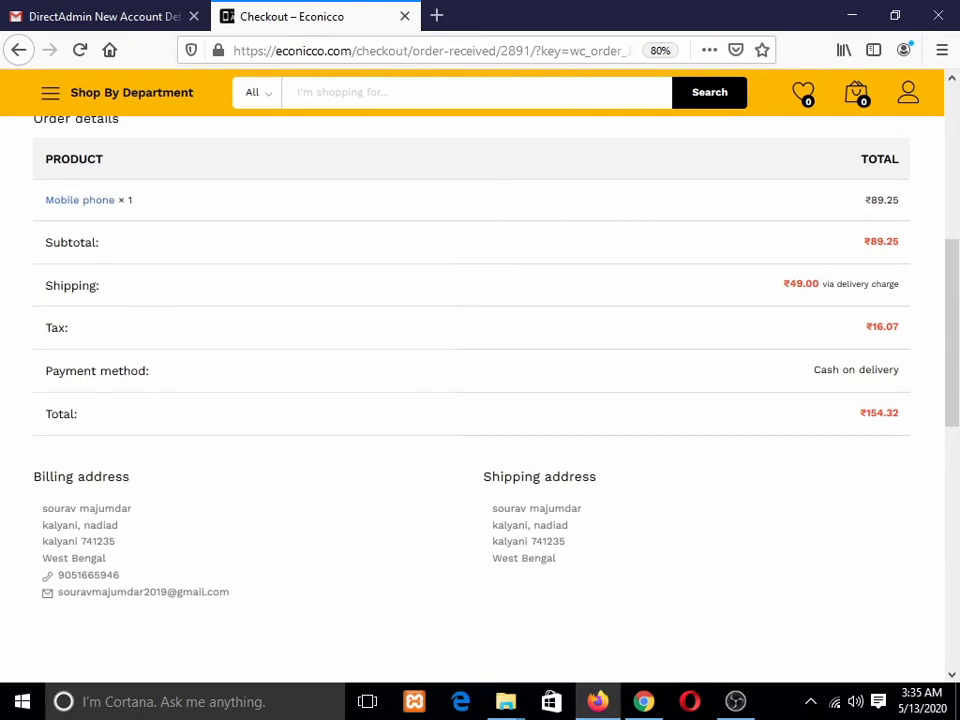
pyautogui.scroll(-3, 472, 400)
pyautogui.scroll(10, 472, 400)
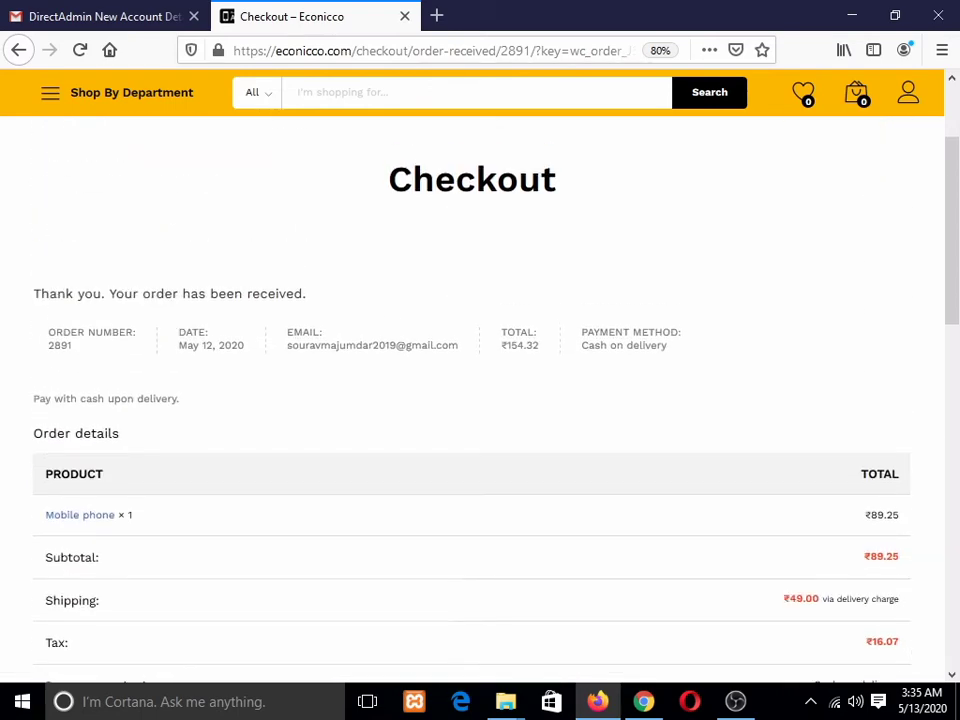
pyautogui.scroll(3, 472, 400)
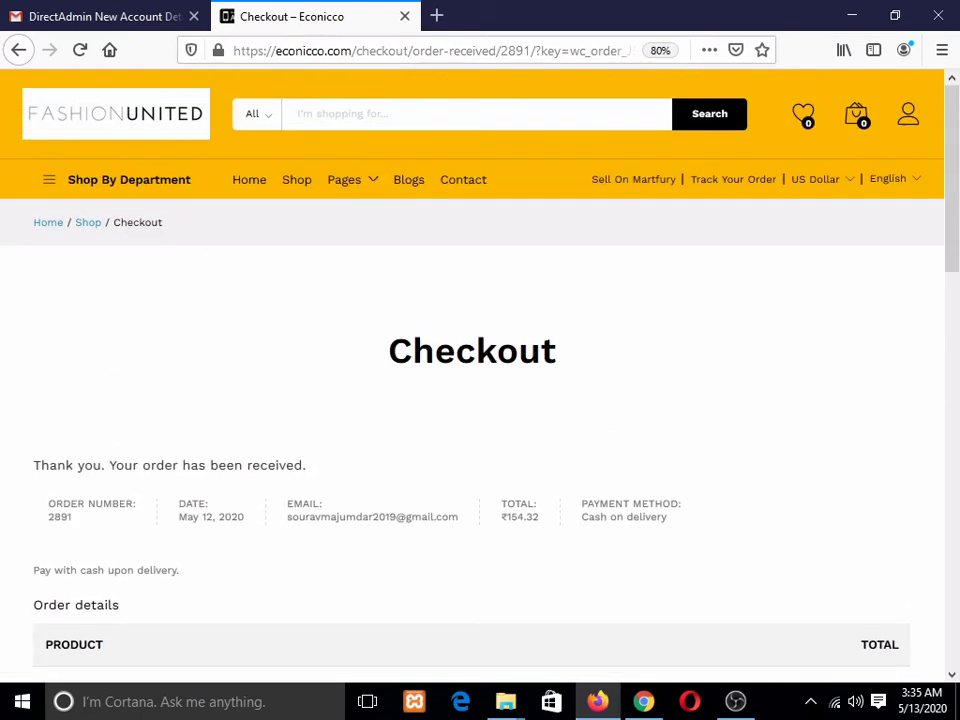
pyautogui.click(644, 702)
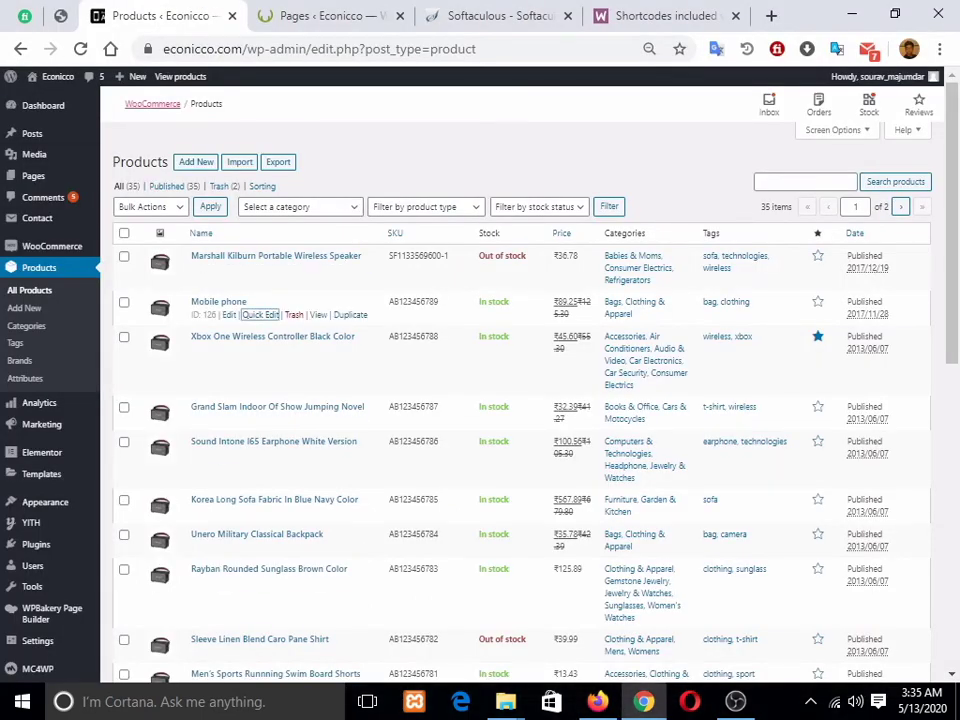
# Step: Refresh the admin and open the new order #2891 from WooCommerce Orders
pyautogui.click(80, 48)
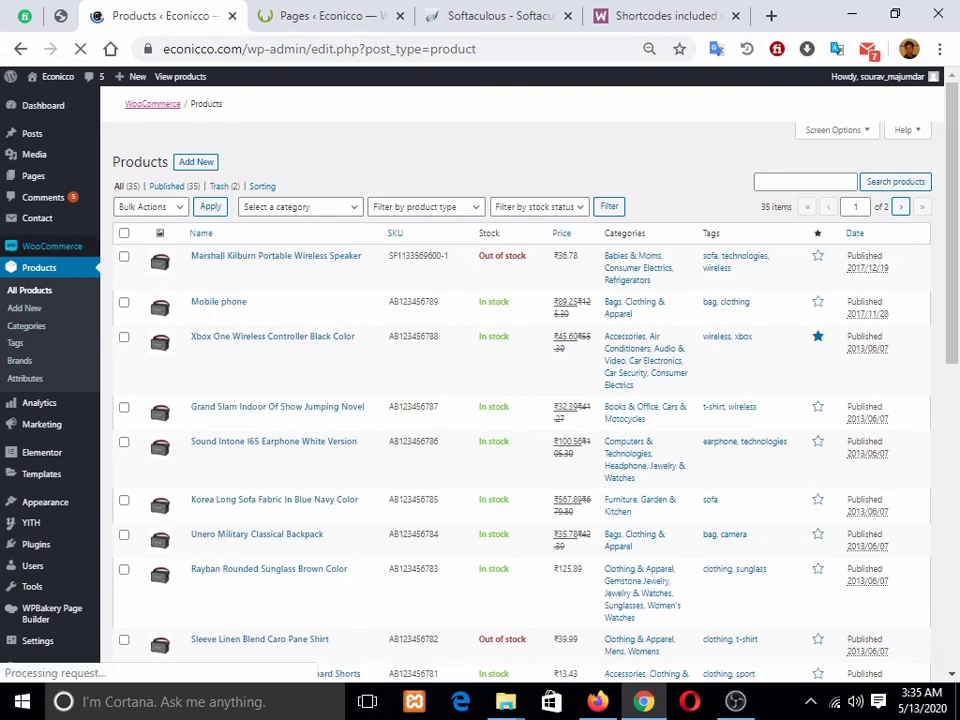
pyautogui.click(52, 246)
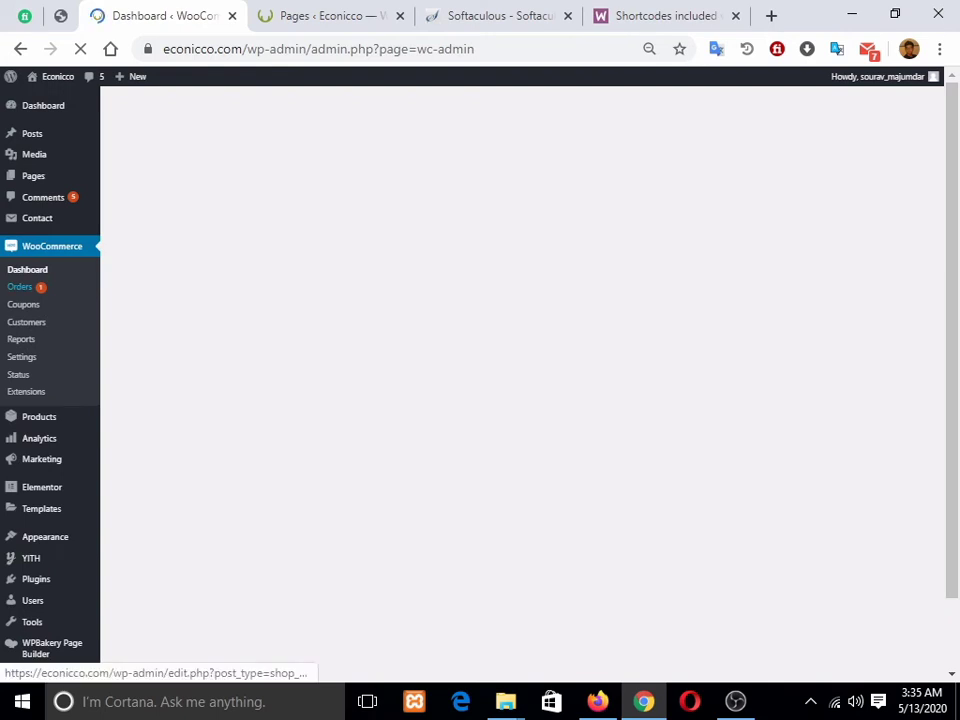
pyautogui.click(20, 286)
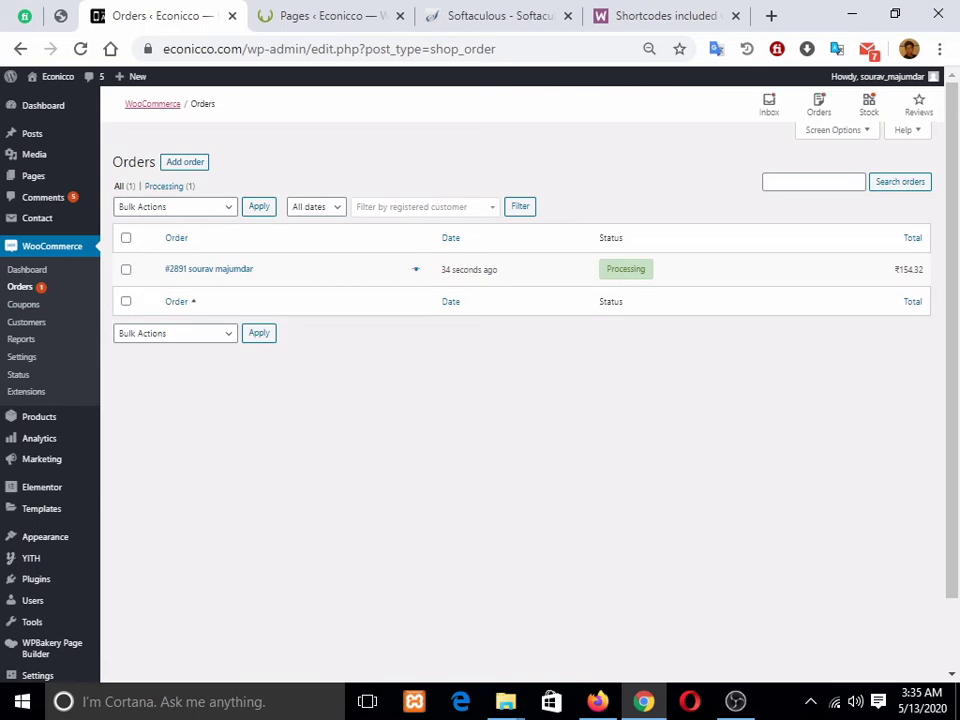
pyautogui.click(209, 269)
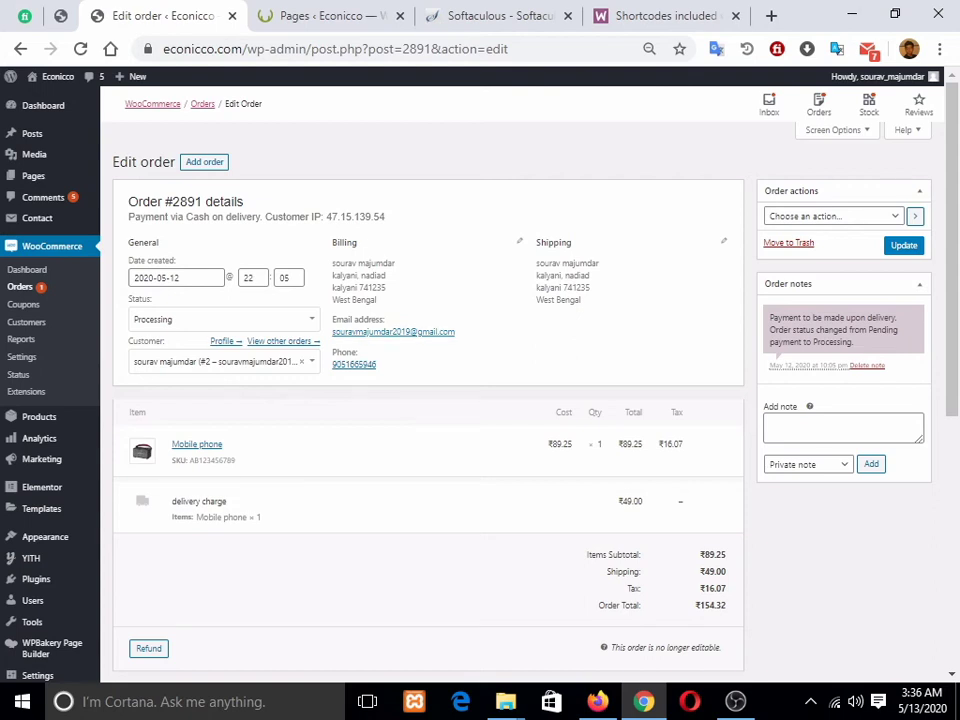
# Step: Review order #2891 (Processing, ₹154.32 cash on delivery) and its actions, then go to Dashboard
pyautogui.scroll(-5, 428, 400)
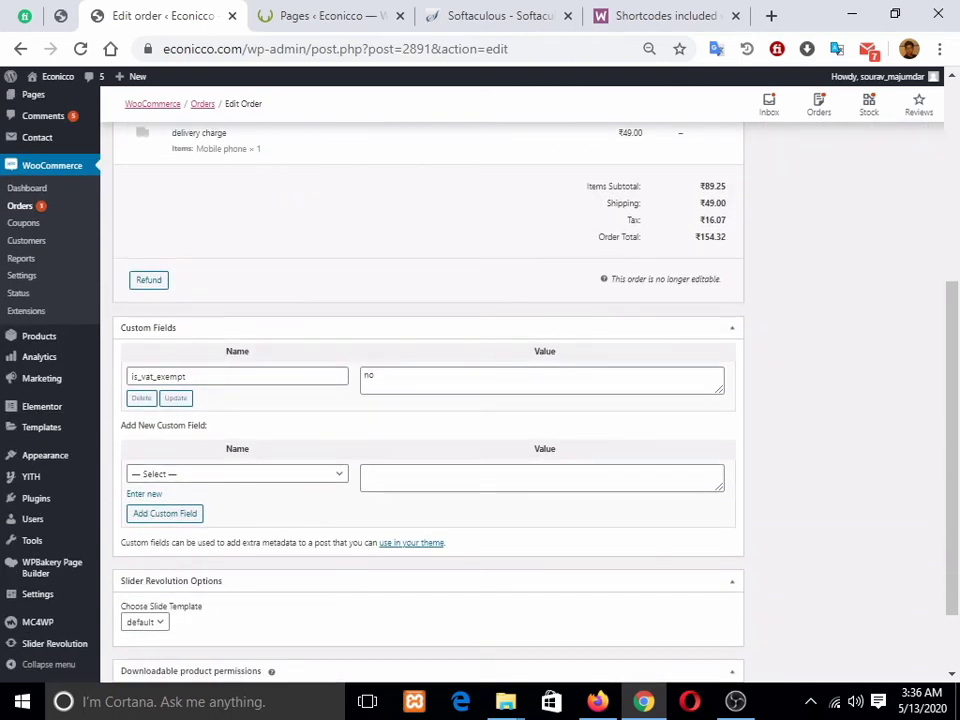
pyautogui.scroll(2, 428, 400)
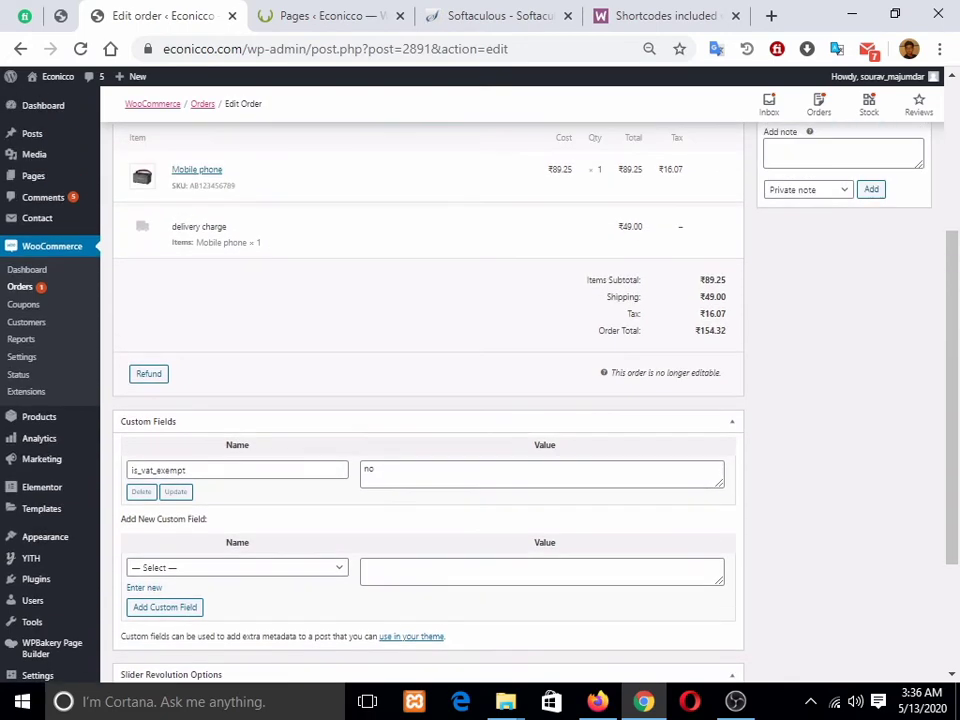
pyautogui.scroll(-2, 428, 400)
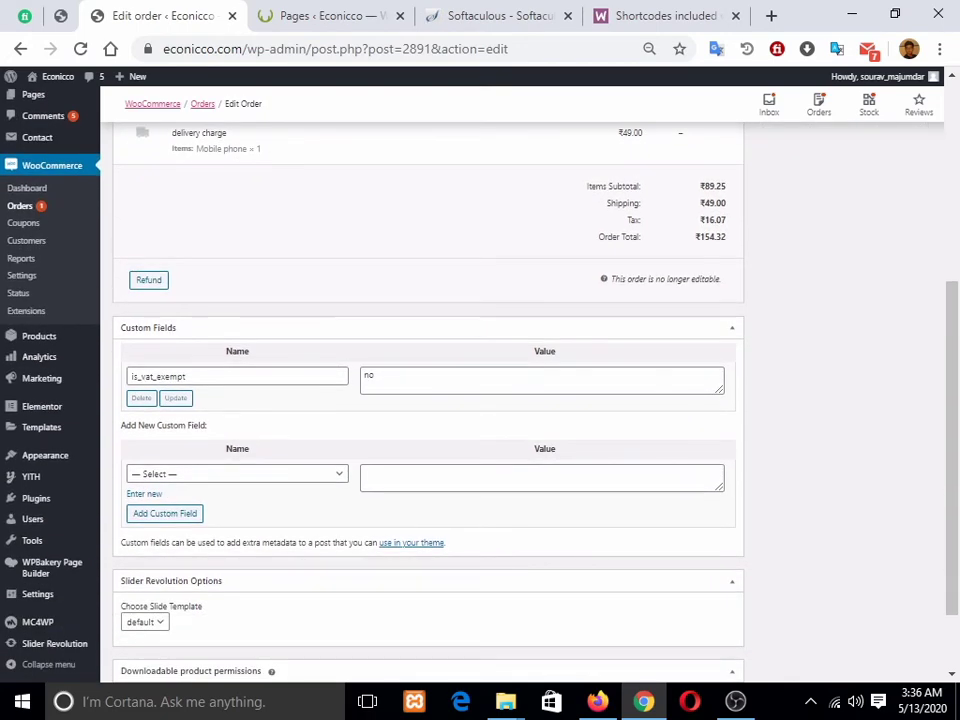
pyautogui.scroll(8, 428, 400)
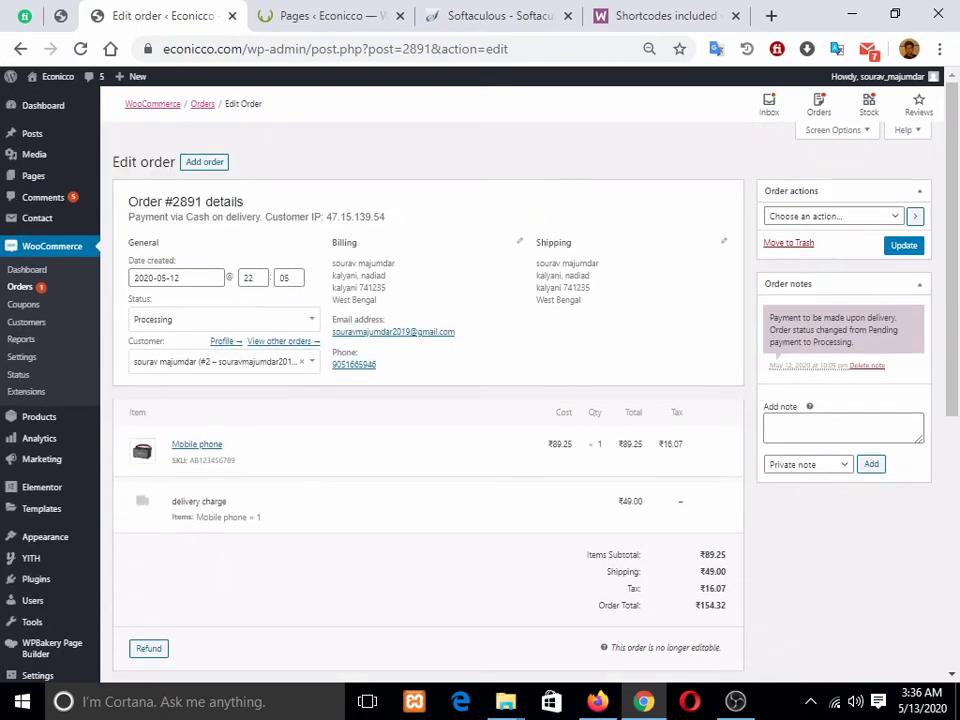
pyautogui.click(834, 216)
pyautogui.scroll(-10, 428, 400)
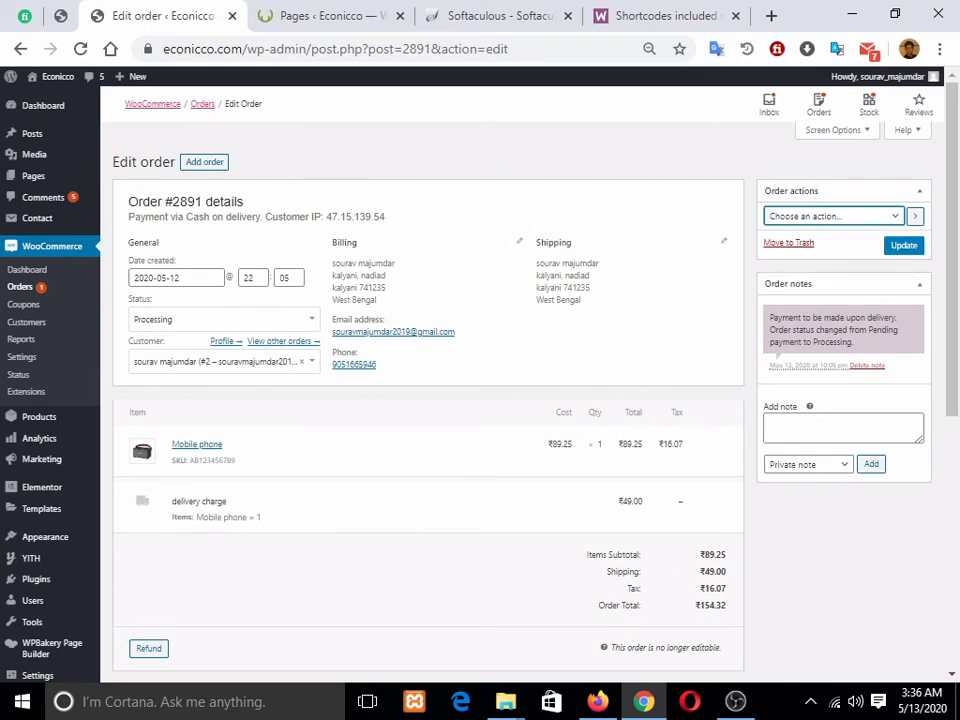
pyautogui.scroll(10, 428, 400)
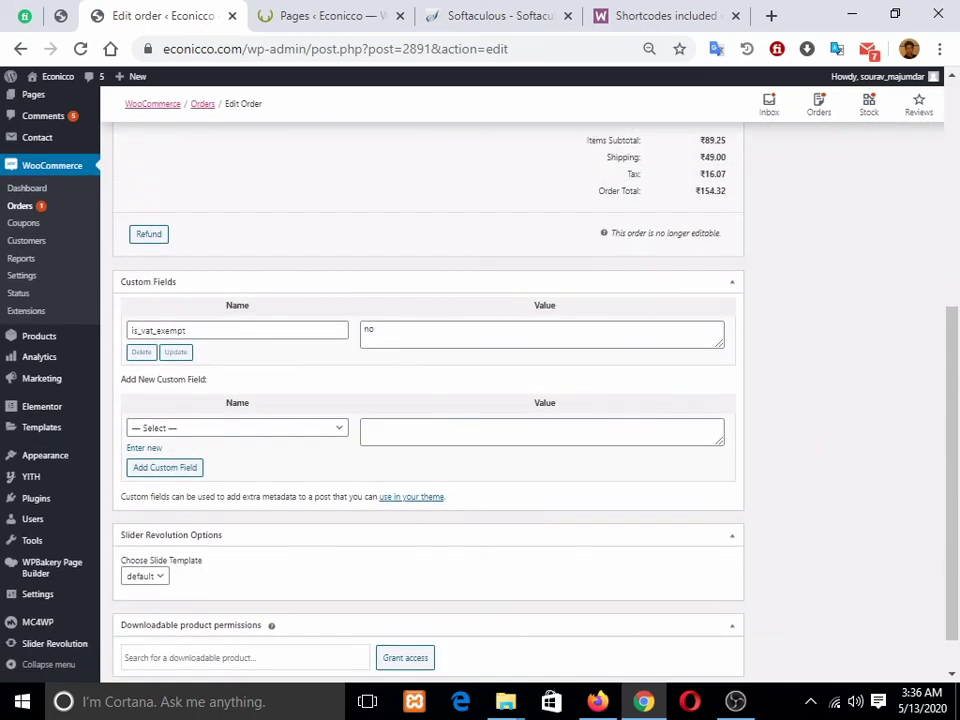
pyautogui.scroll(-3, 37, 163)
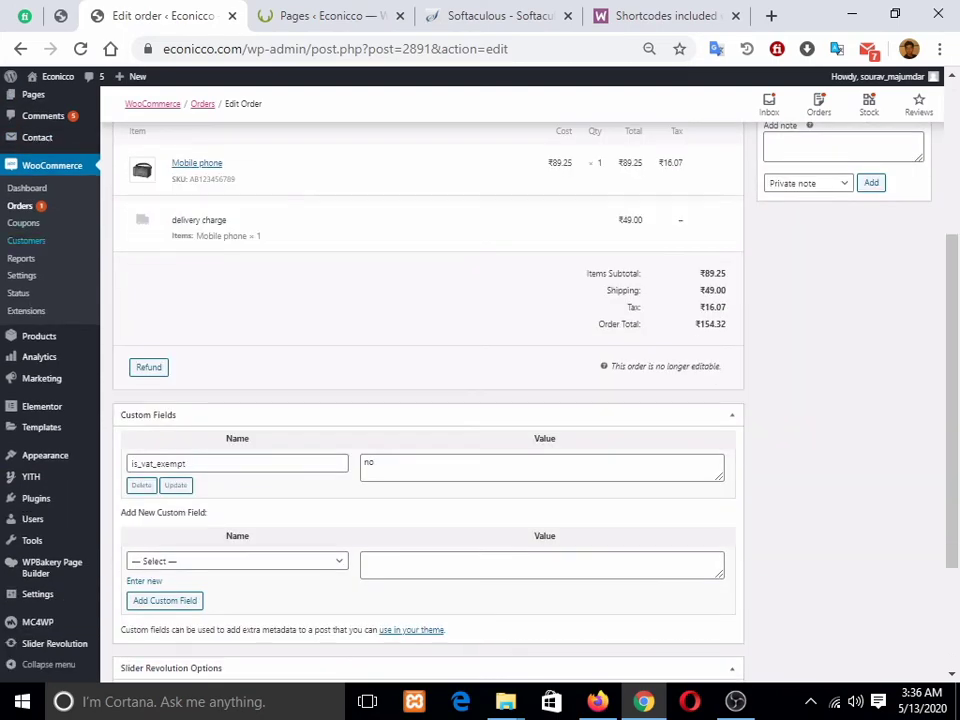
pyautogui.scroll(3, 37, 137)
pyautogui.click(40, 105)
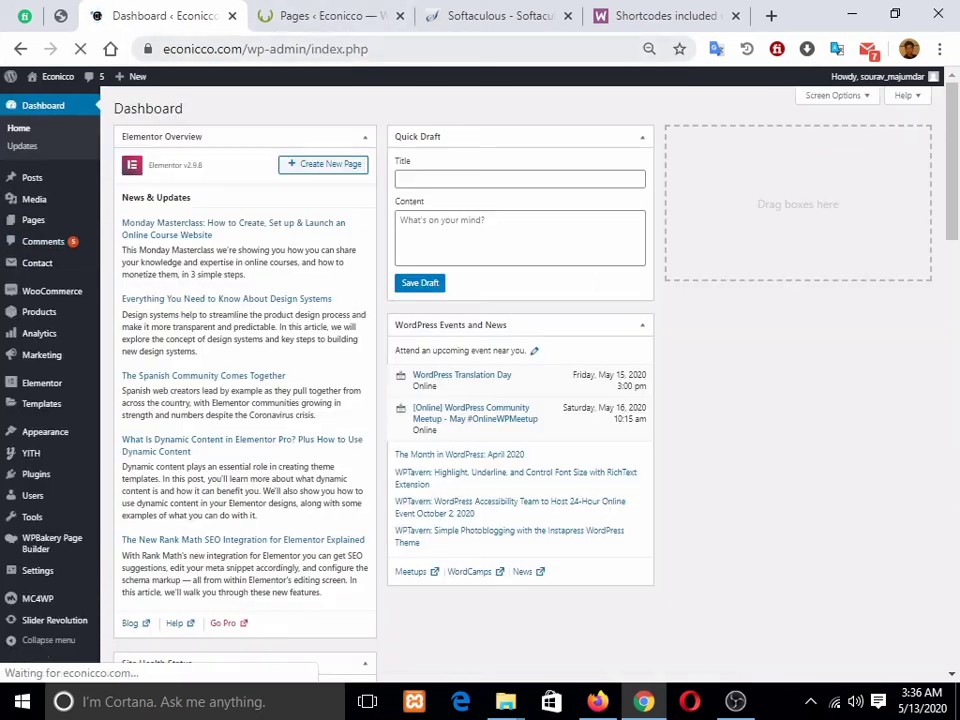
# Step: Switch to the Pages tab and open Products > Categories
pyautogui.scroll(-6, 428, 380)
pyautogui.scroll(6, 522, 384)
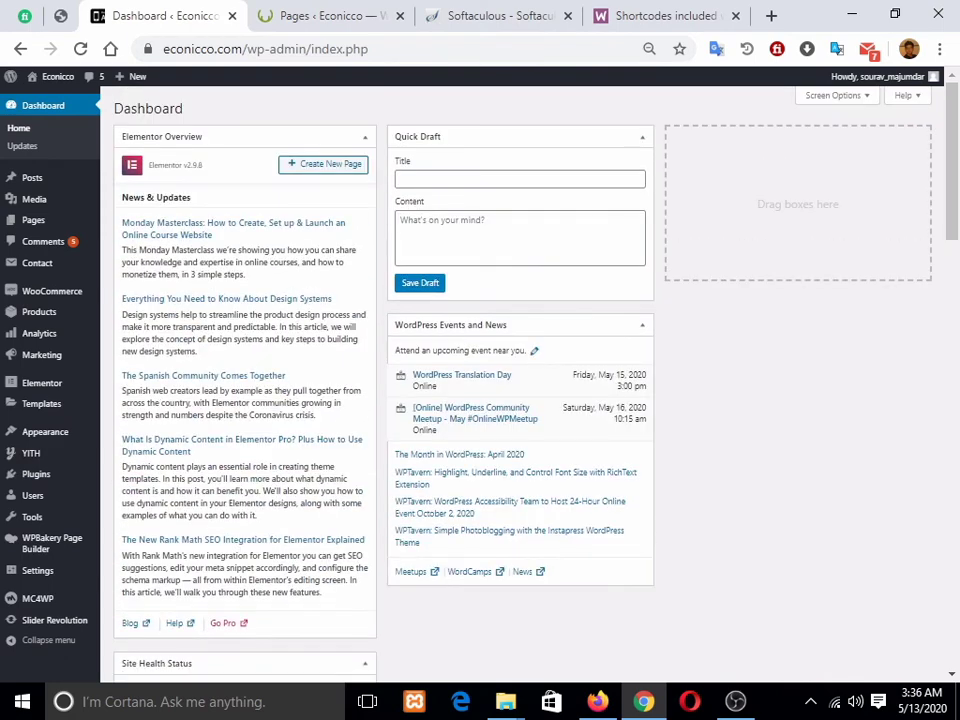
pyautogui.click(330, 15)
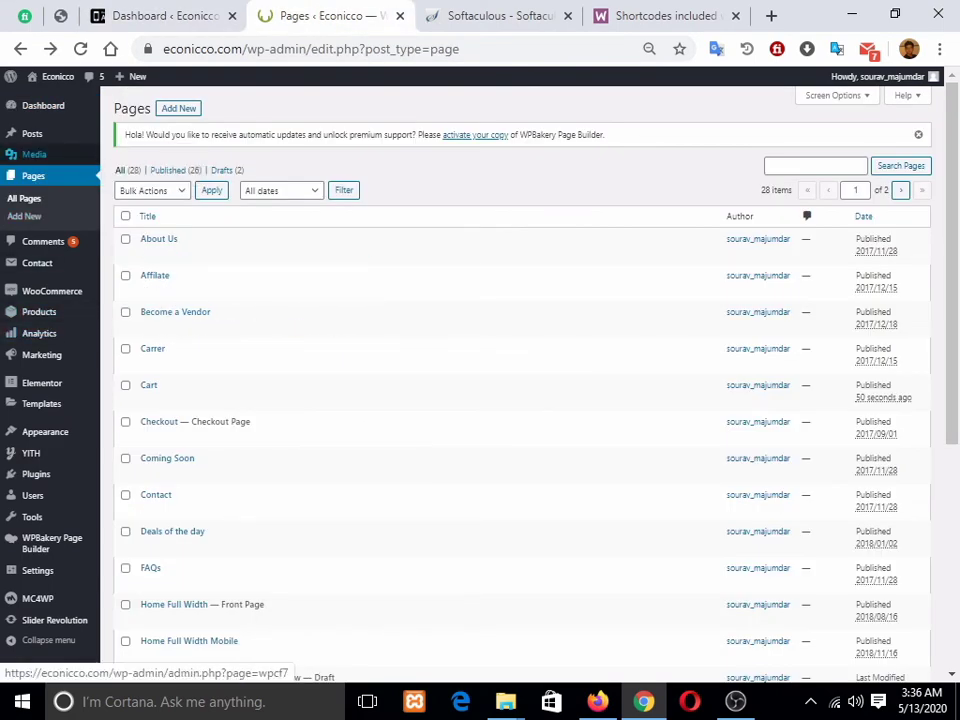
pyautogui.moveTo(40, 312)
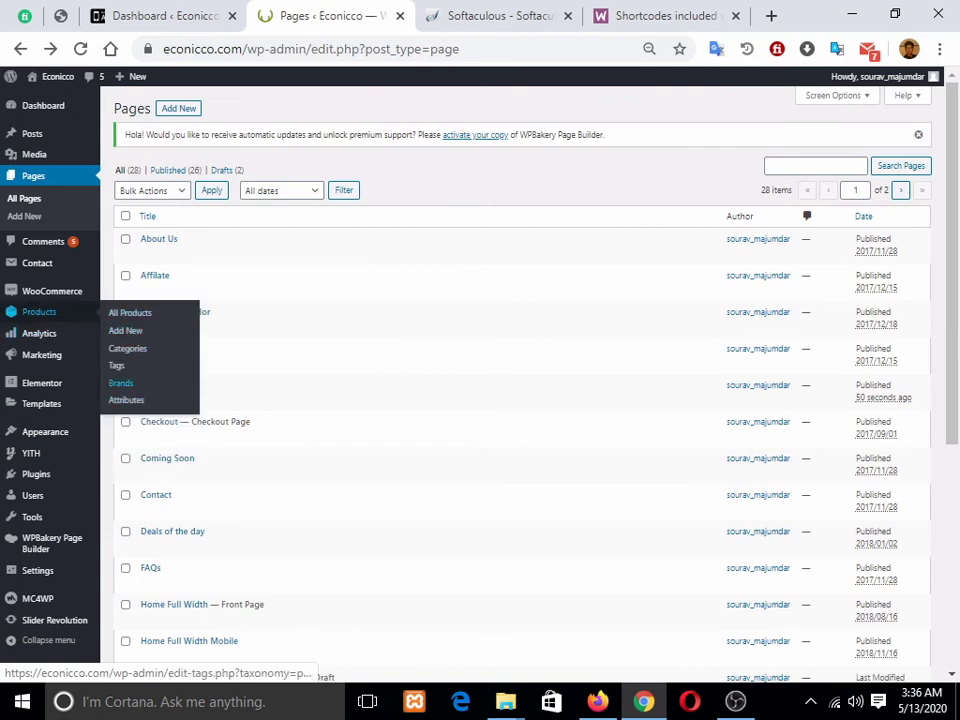
pyautogui.click(127, 348)
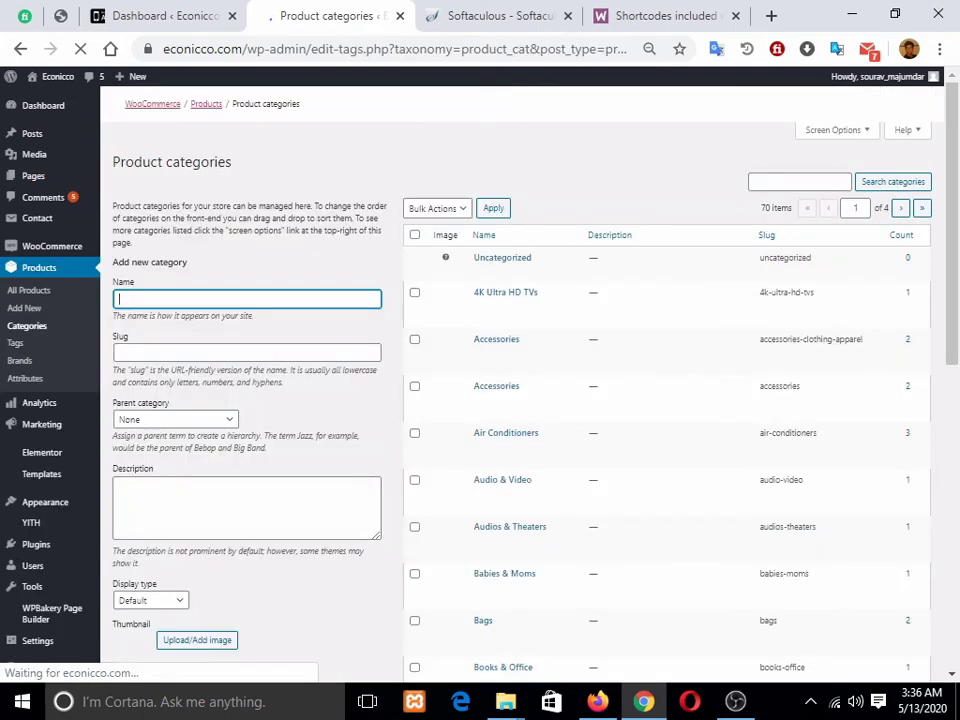
# Step: Browse the product categories, then open Products > Brands listing 12 brands from Adidas to Syma
pyautogui.scroll(-3, 500, 405)
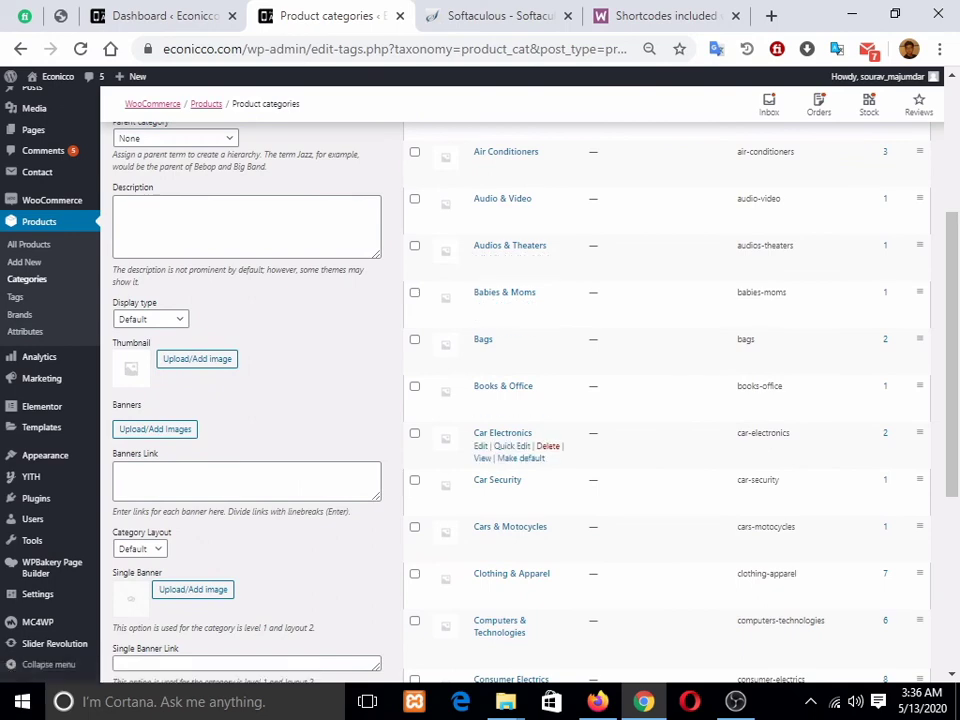
pyautogui.scroll(-3, 500, 445)
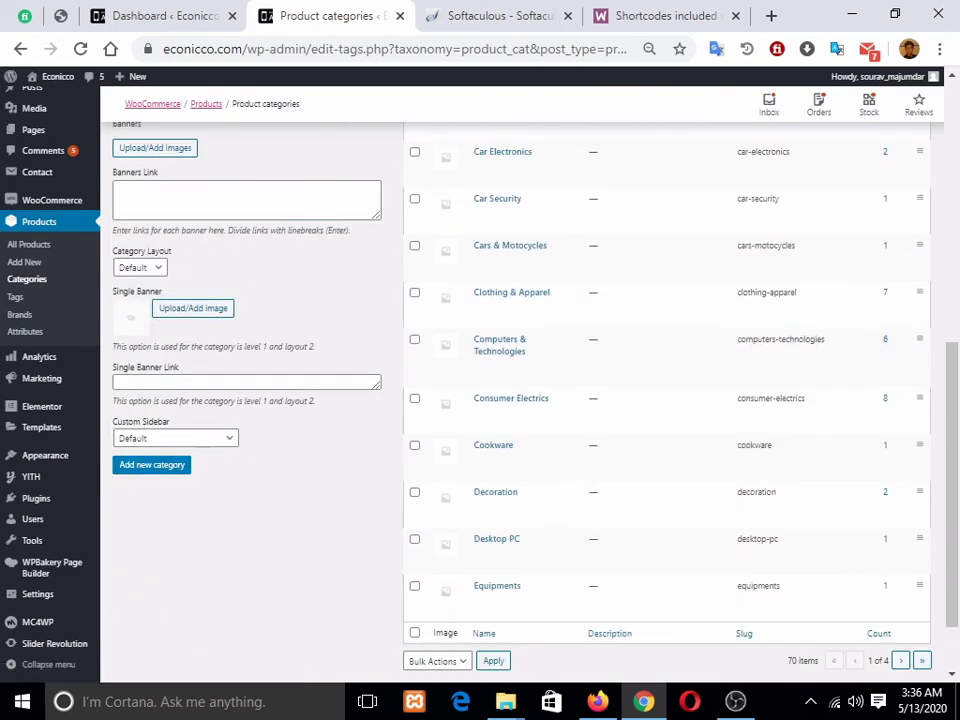
pyautogui.scroll(5, 500, 445)
pyautogui.scroll(1, 500, 445)
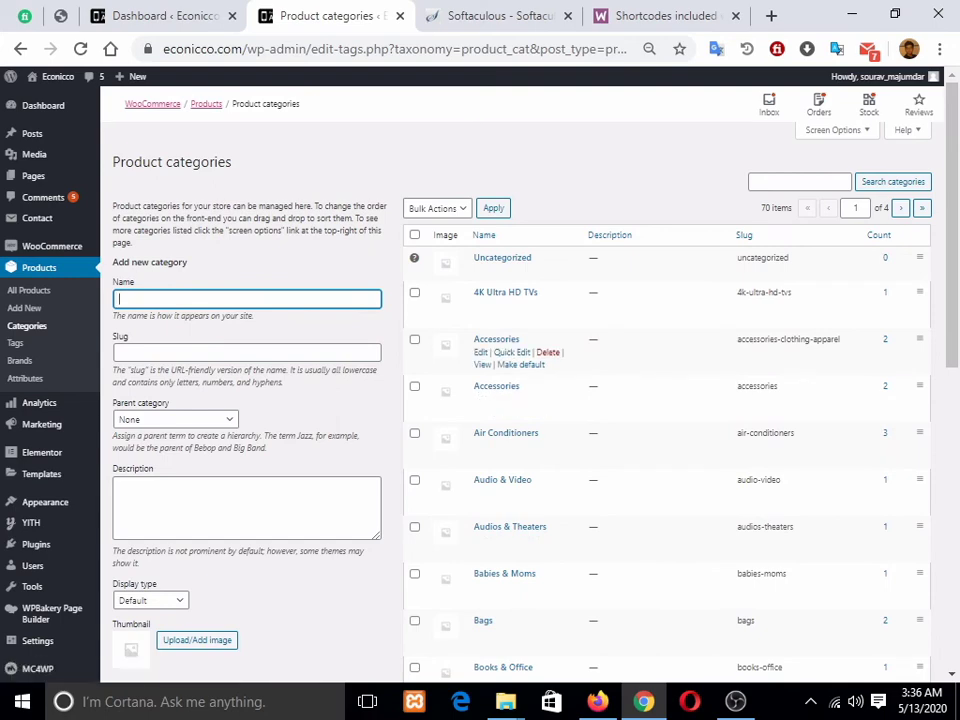
pyautogui.scroll(-2, 500, 445)
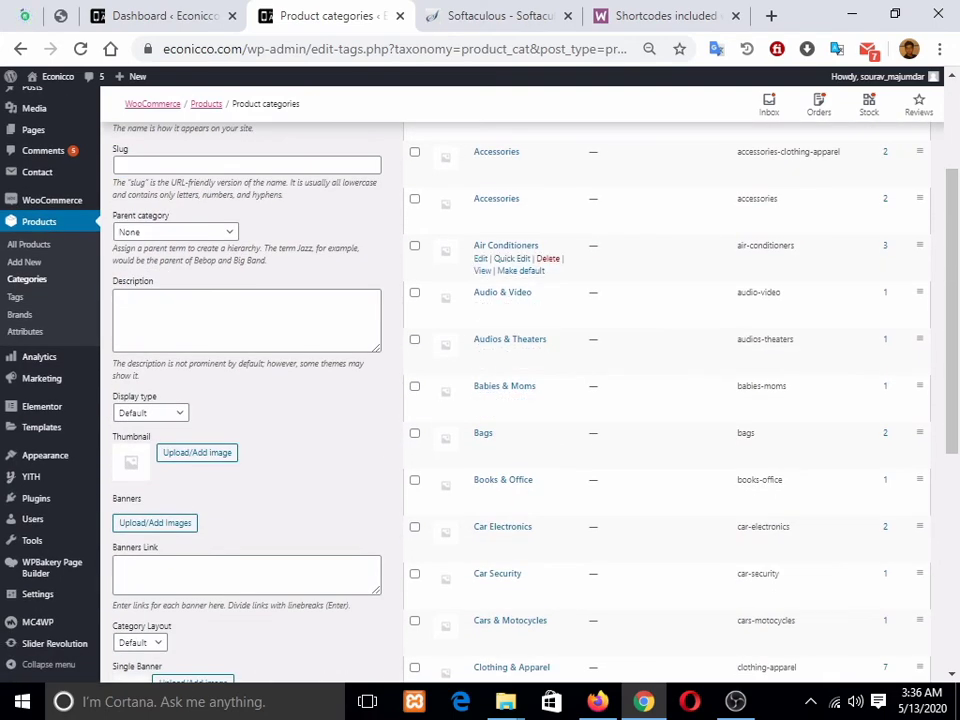
pyautogui.scroll(2, 540, 305)
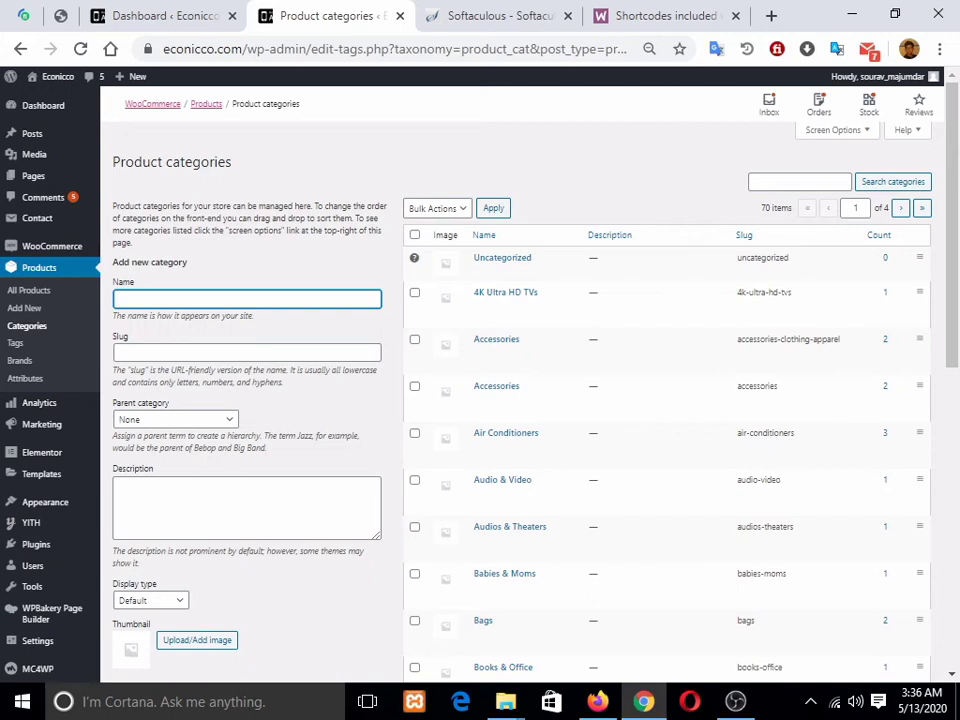
pyautogui.scroll(-3, 530, 400)
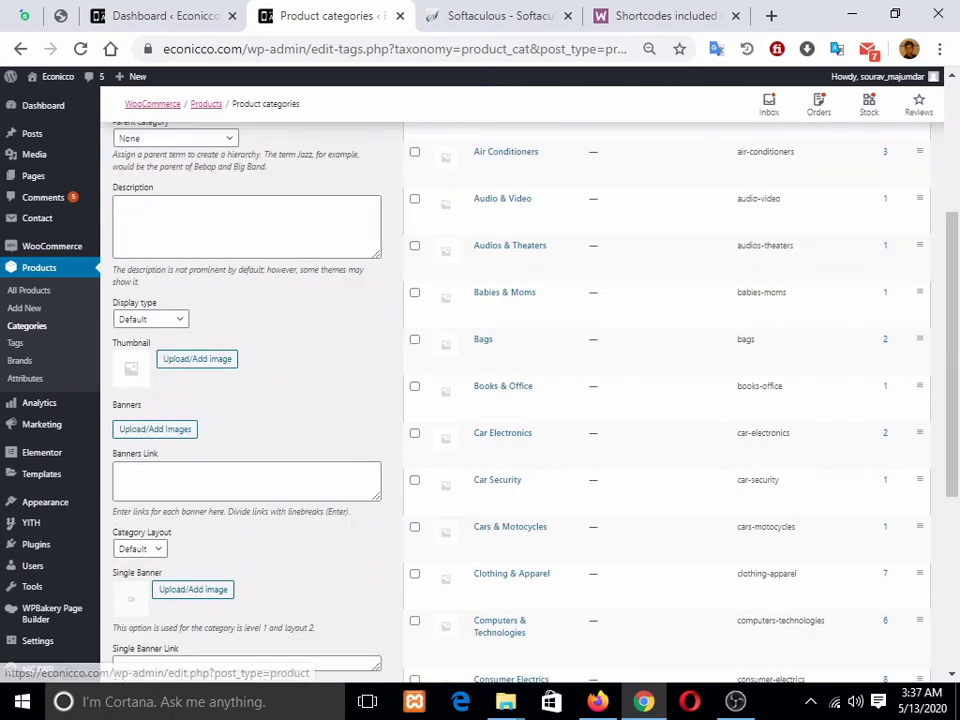
pyautogui.click(20, 361)
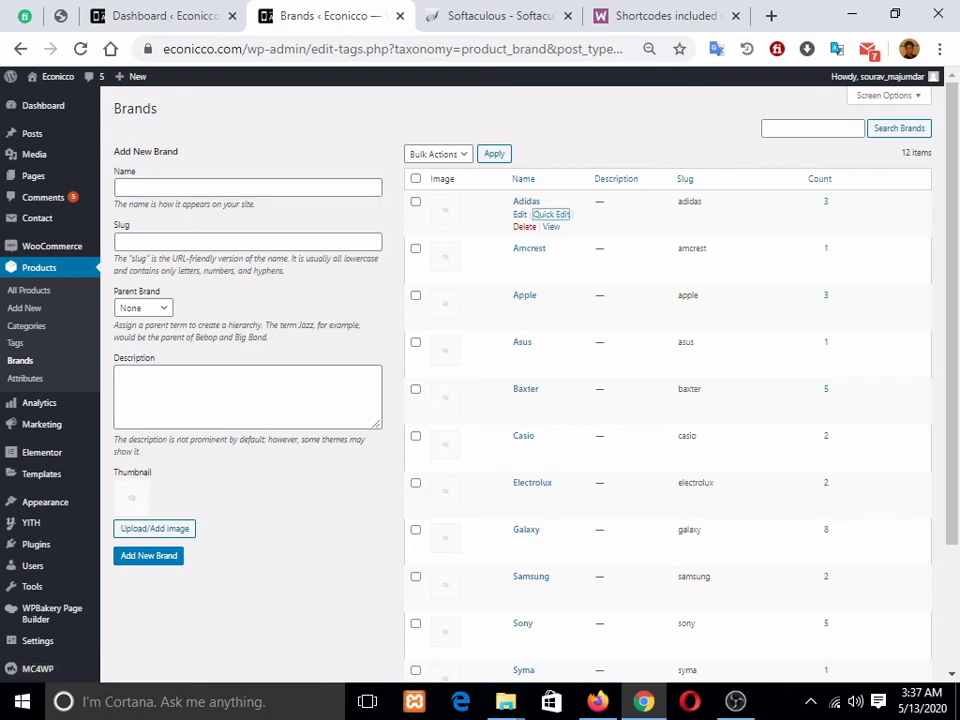
# Step: Permanently delete the Adidas brand, leaving 11 brands, and bring back the storefront's order-received page in Firefox
pyautogui.click(551, 214)
pyautogui.click(431, 266)
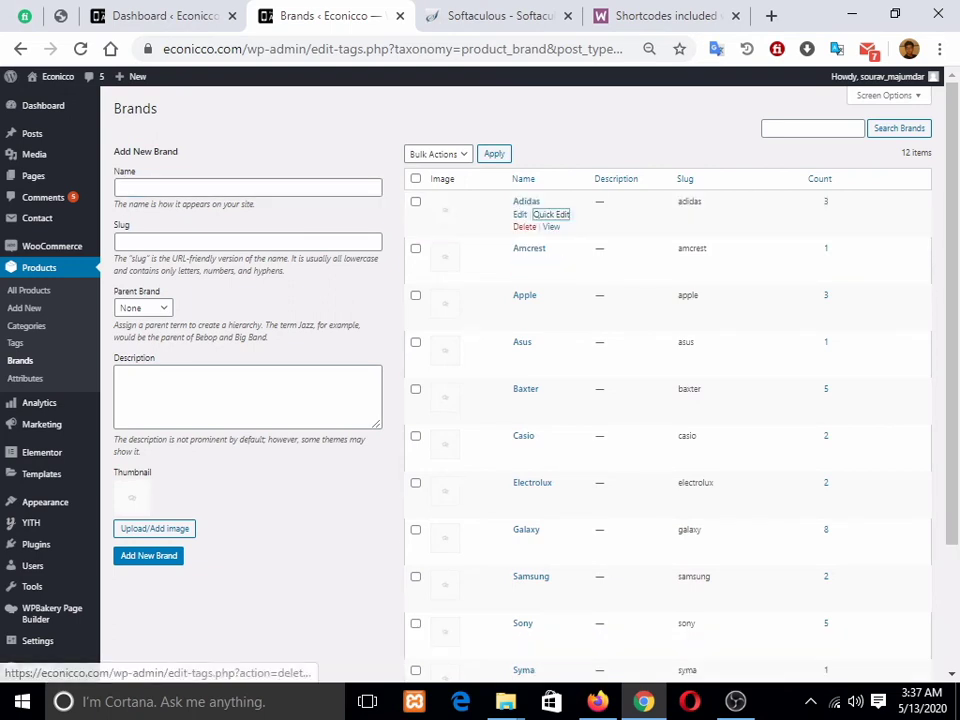
pyautogui.click(519, 214)
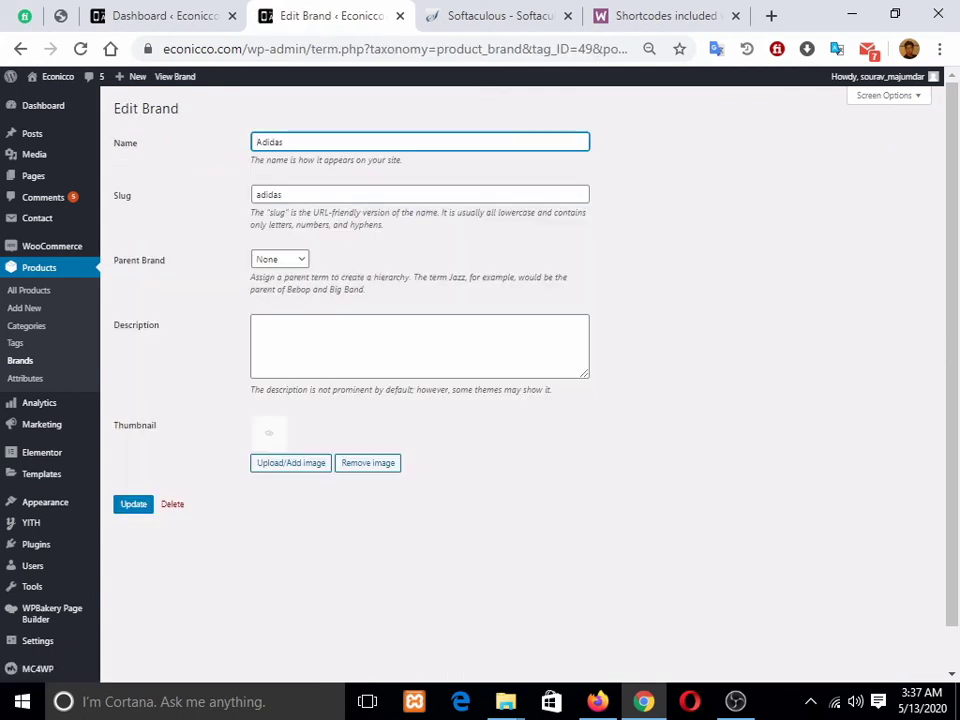
pyautogui.click(172, 504)
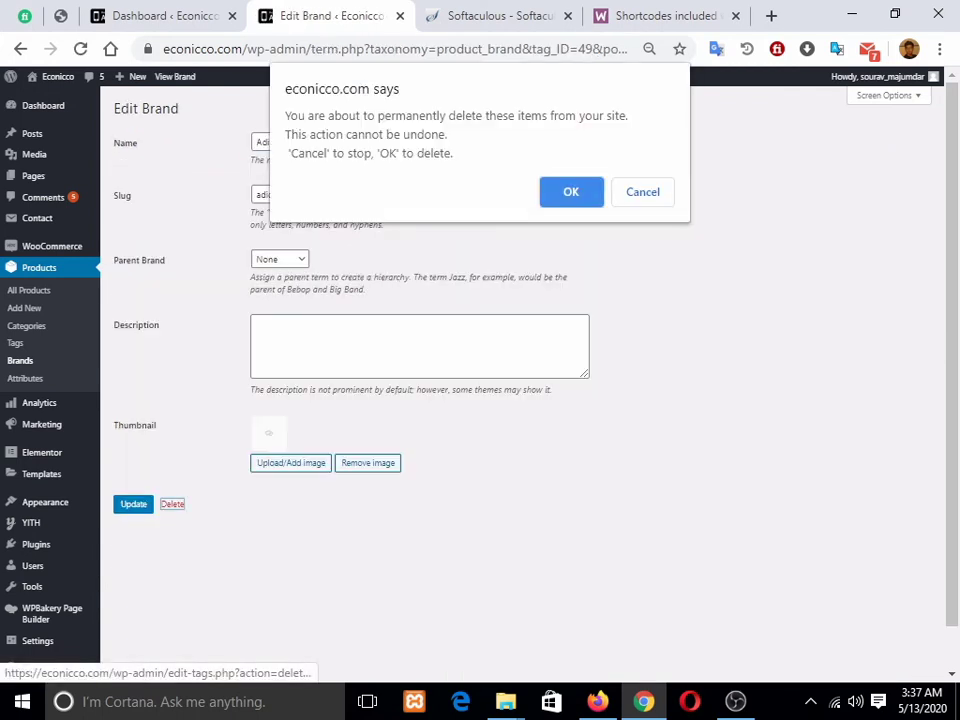
pyautogui.press('Return')
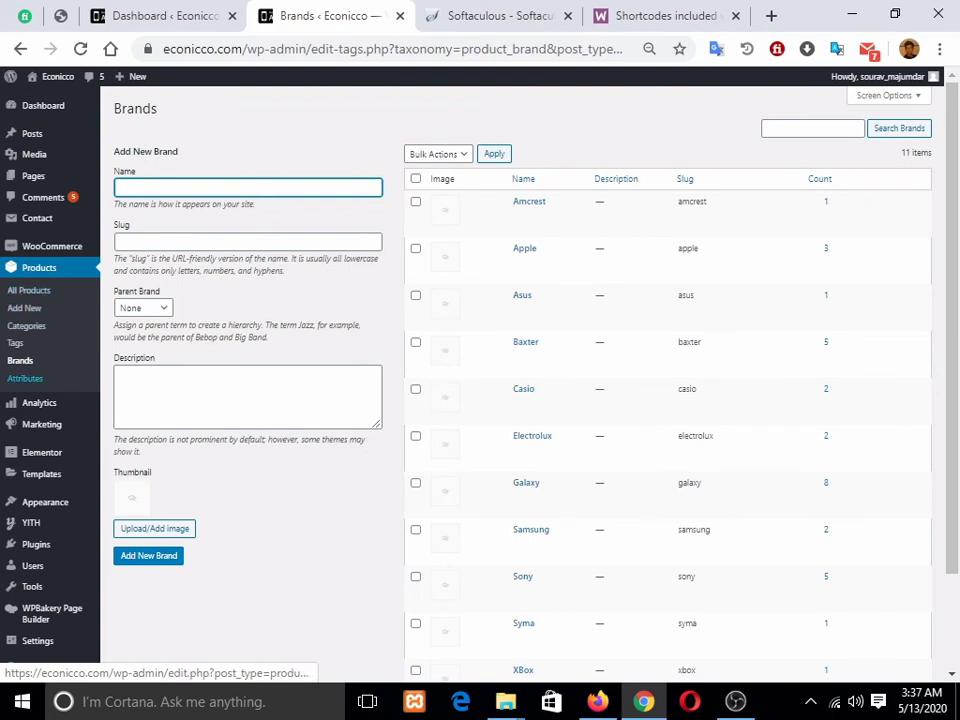
pyautogui.click(20, 361)
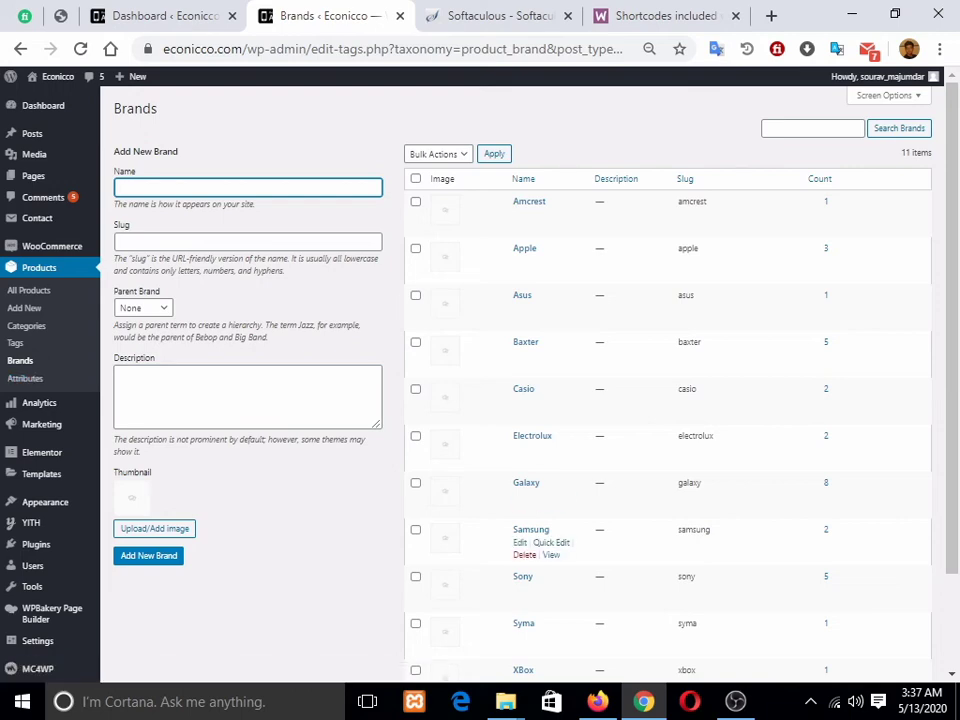
pyautogui.click(597, 701)
pyautogui.moveTo(128, 180)
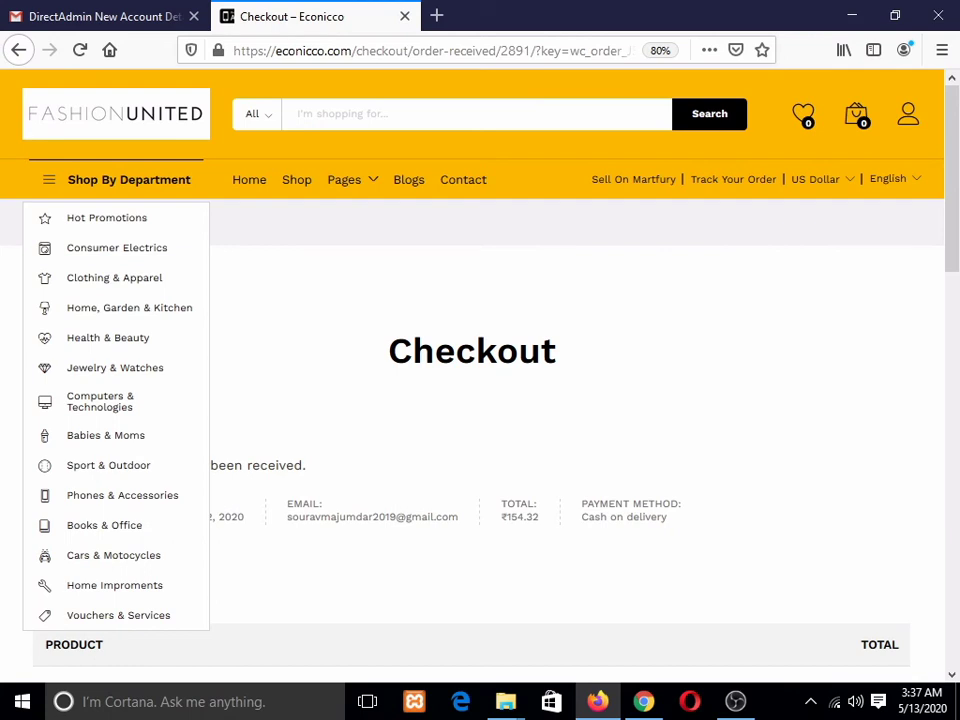
# Step: Go to the Econicco home page and open the Marshall Kilburn Portable Wireless Speaker product
pyautogui.click(116, 114)
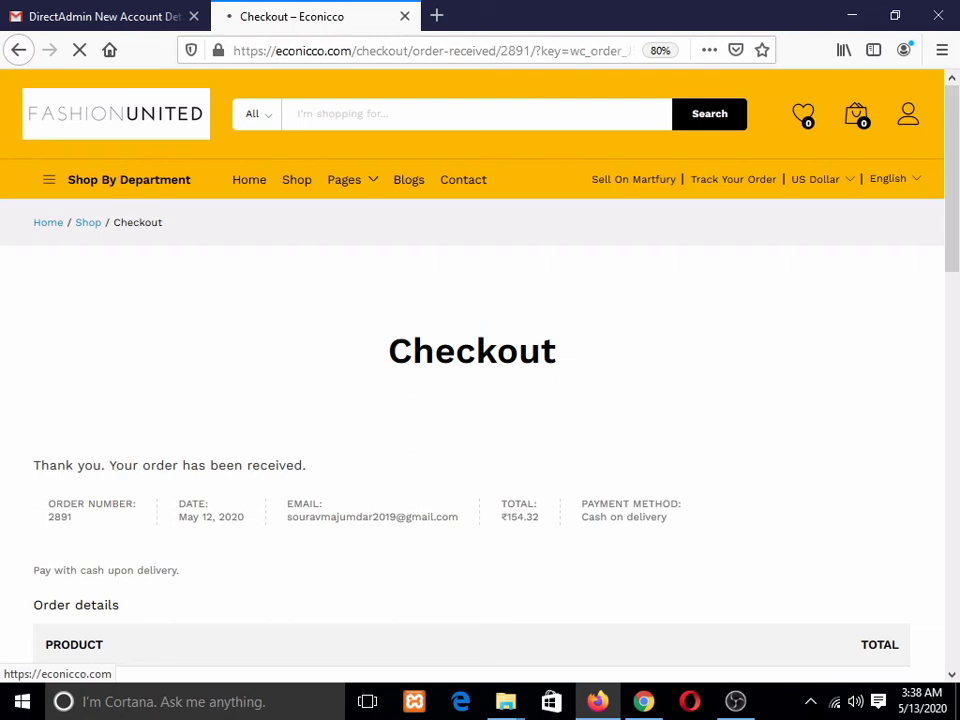
pyautogui.scroll(-5, 90, 290)
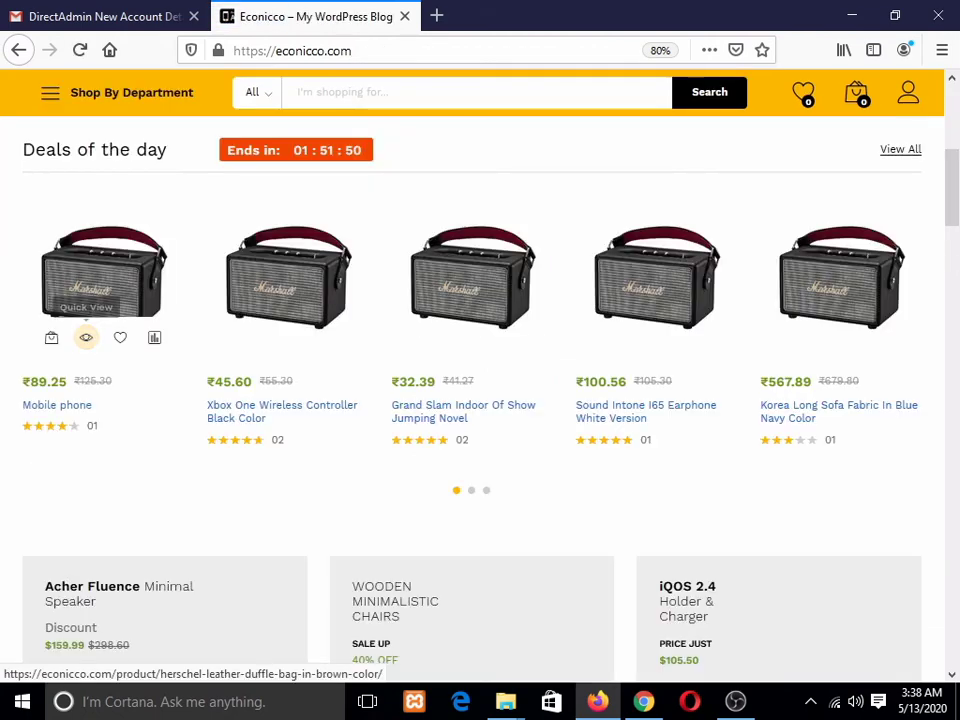
pyautogui.scroll(-4, 470, 400)
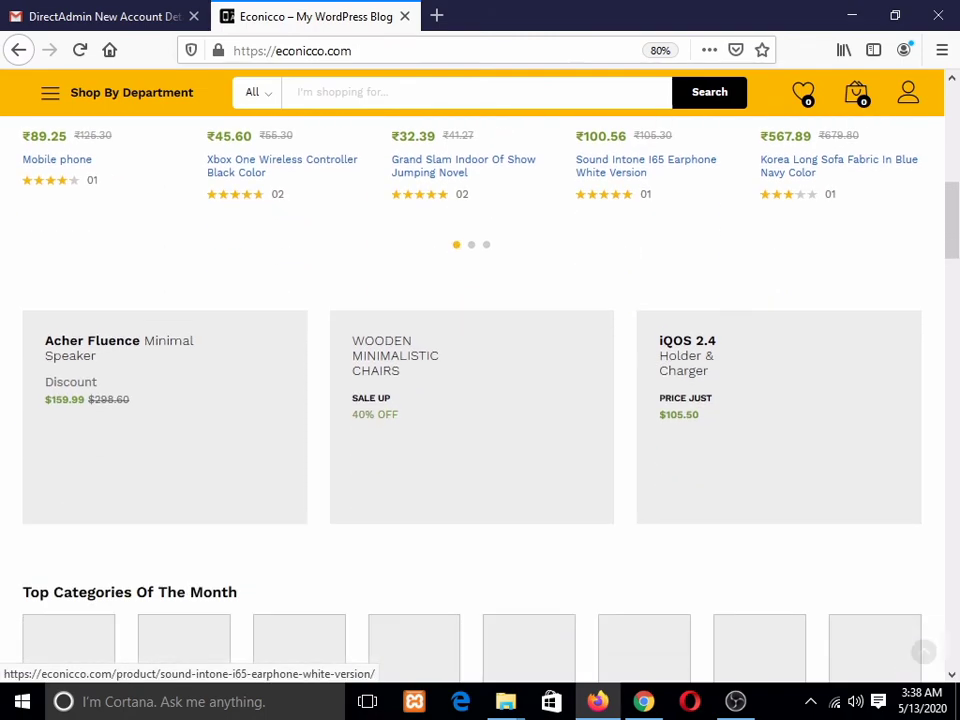
pyautogui.scroll(9, 470, 400)
pyautogui.scroll(1, 470, 400)
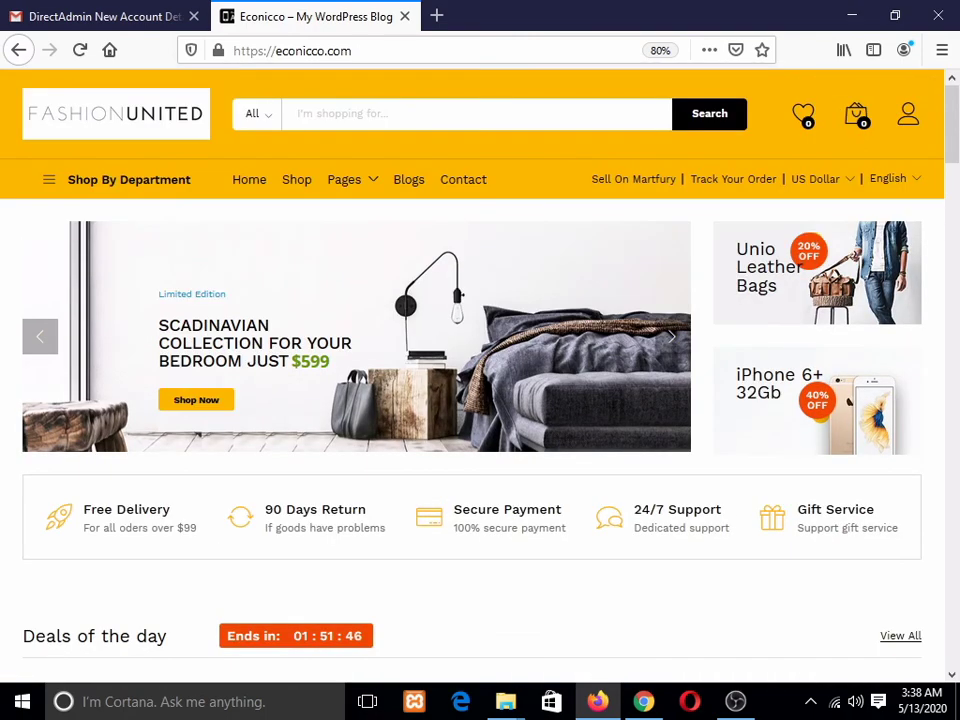
pyautogui.click(297, 180)
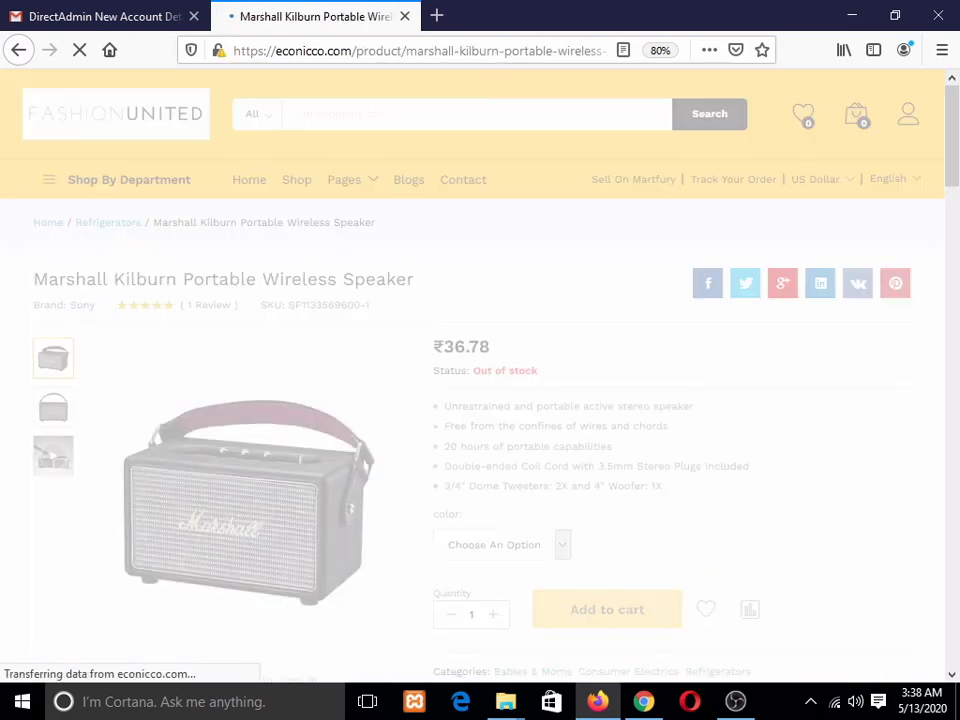
# Step: Preview the Marshall Kilburn speaker in Gray, clear the colour, then minimize the storefront window
pyautogui.scroll(-3, 480, 370)
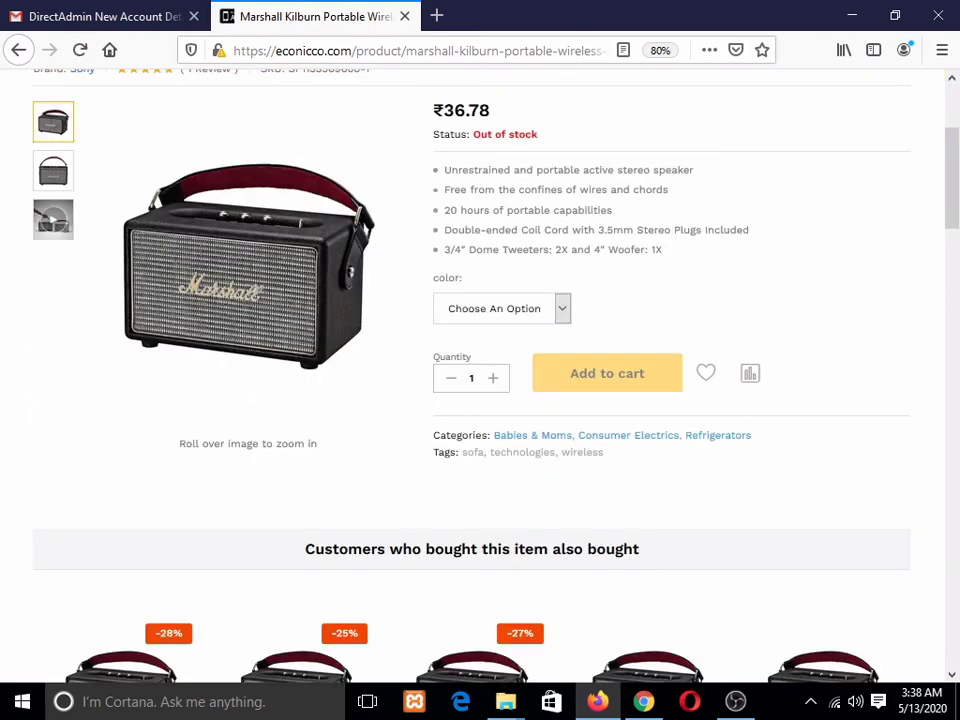
pyautogui.click(500, 308)
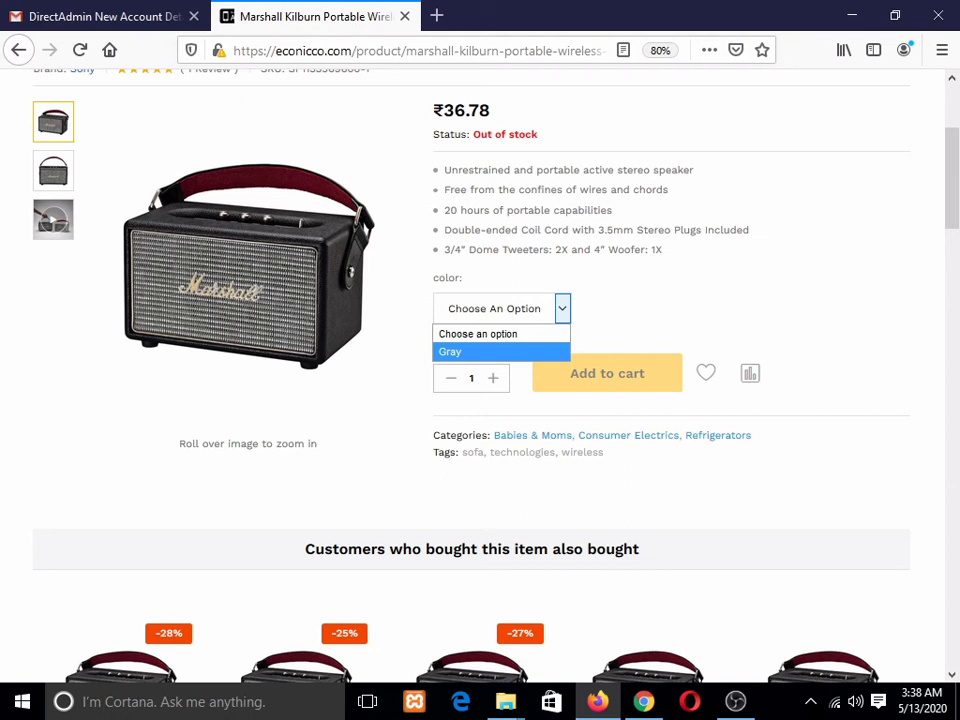
pyautogui.click(490, 334)
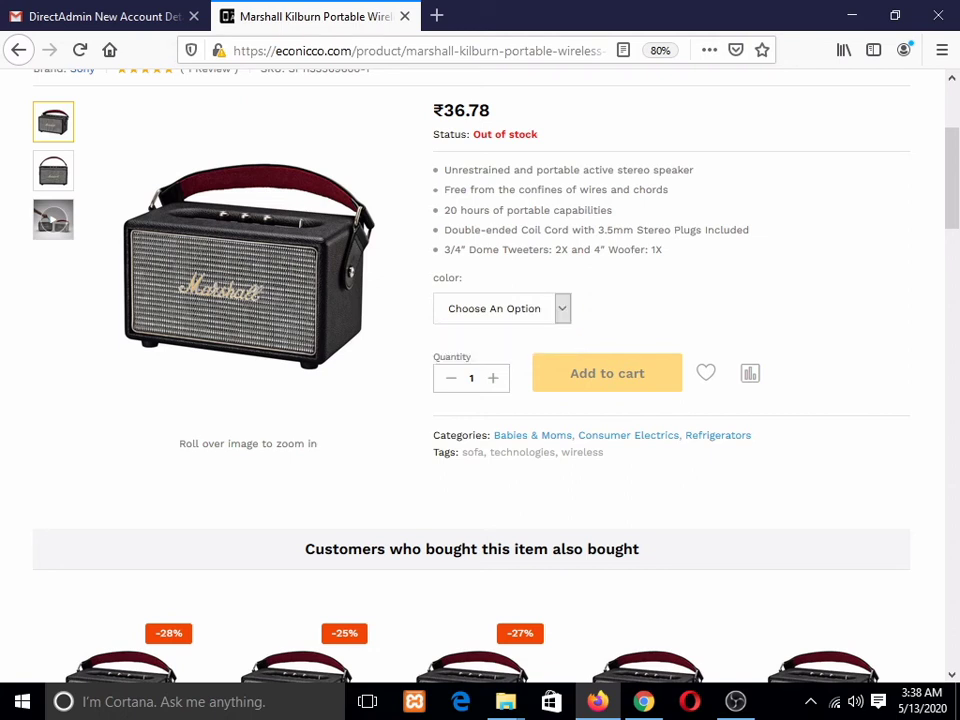
pyautogui.click(520, 309)
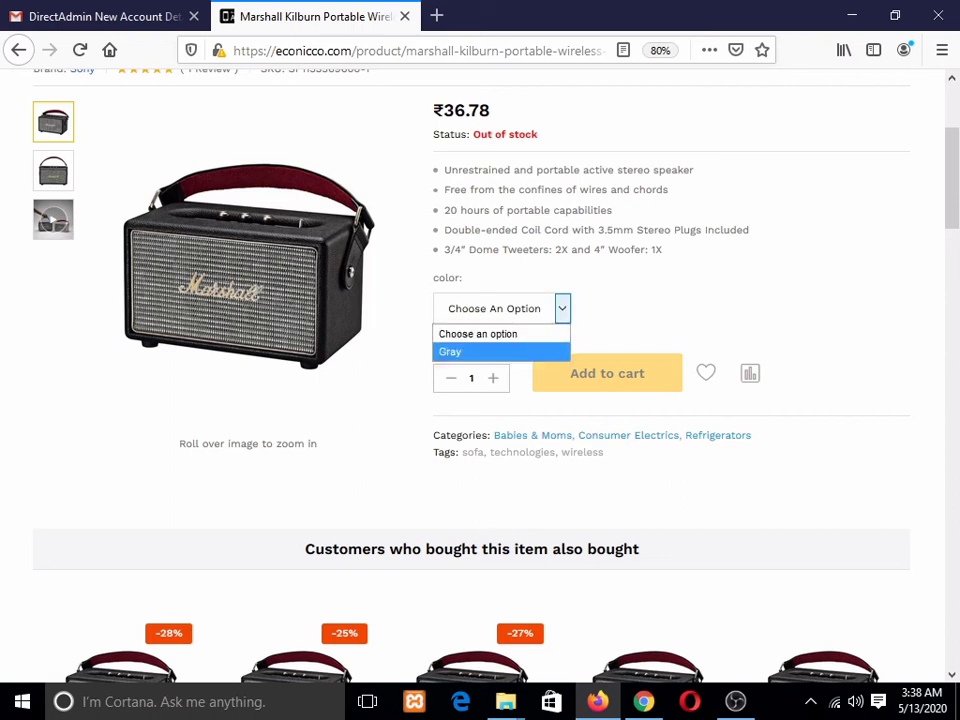
pyautogui.click(490, 351)
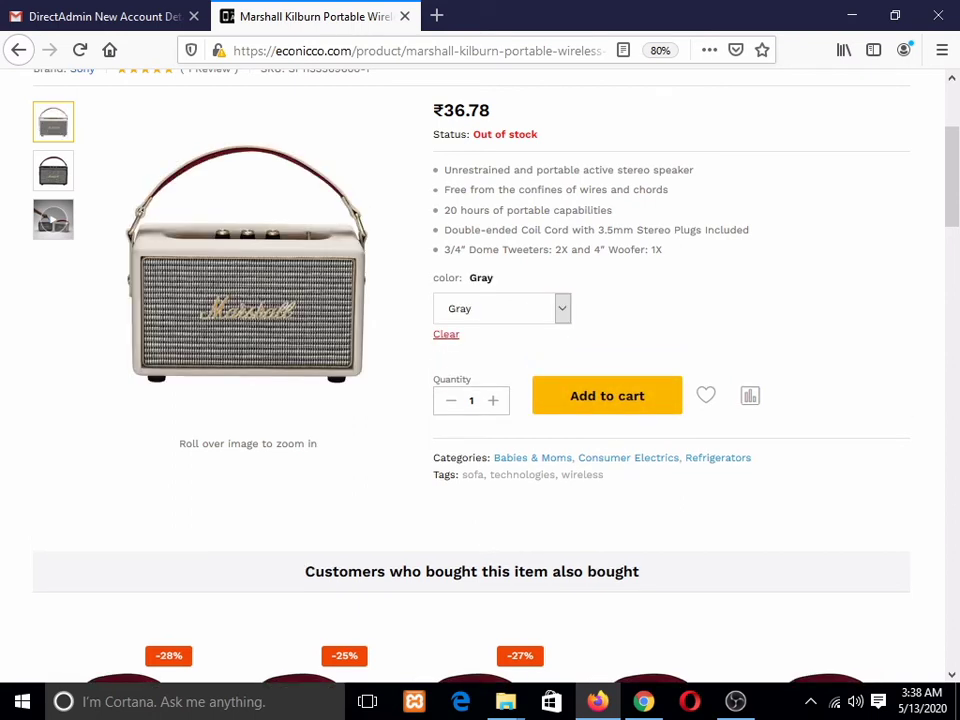
pyautogui.click(520, 309)
pyautogui.click(520, 309)
pyautogui.click(446, 334)
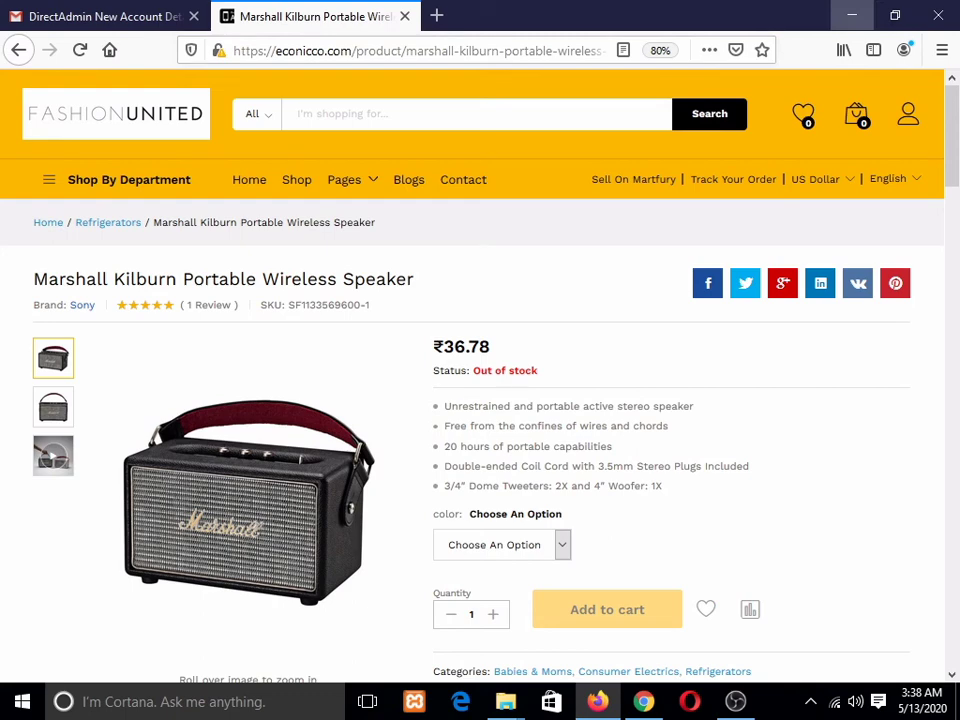
pyautogui.click(852, 15)
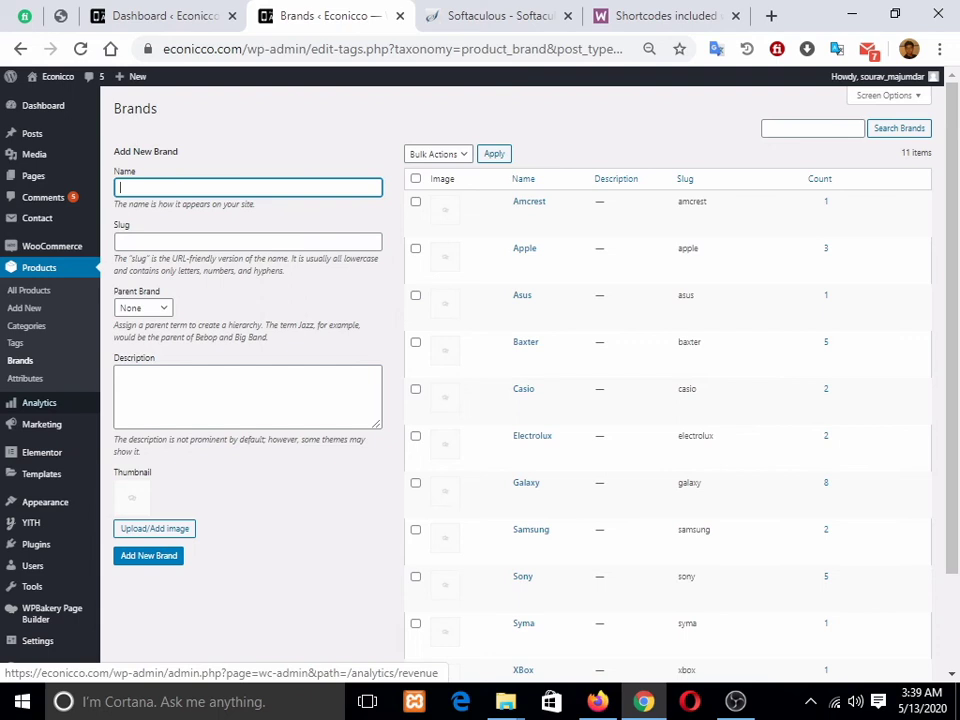
# Step: Open Users > All Users, listing the Administrator and Customer accounts
pyautogui.moveTo(39, 402)
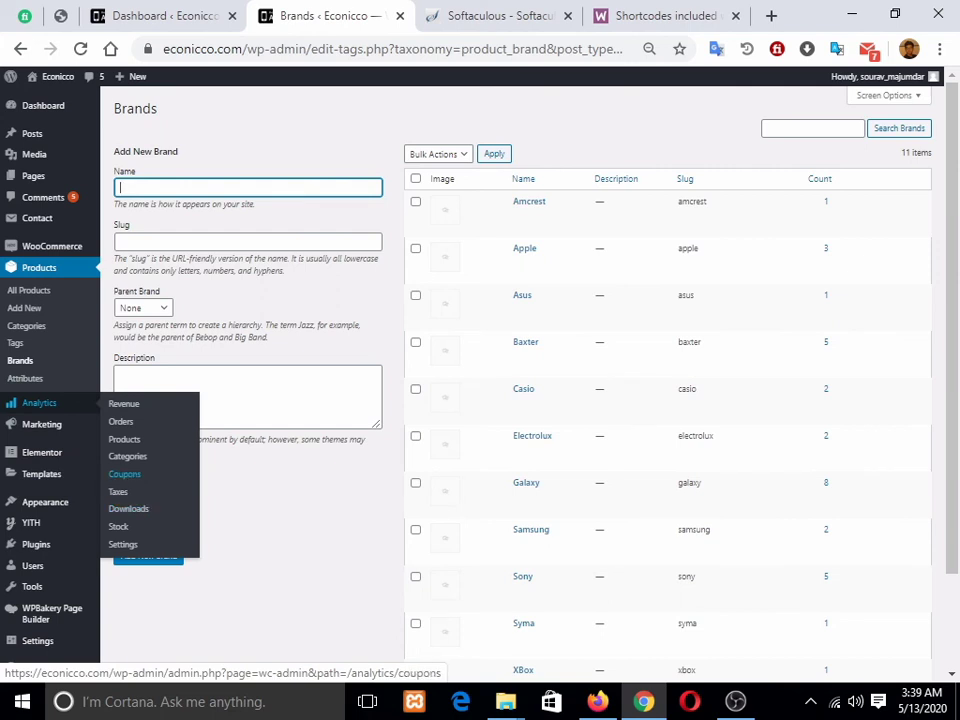
pyautogui.scroll(-2, 125, 470)
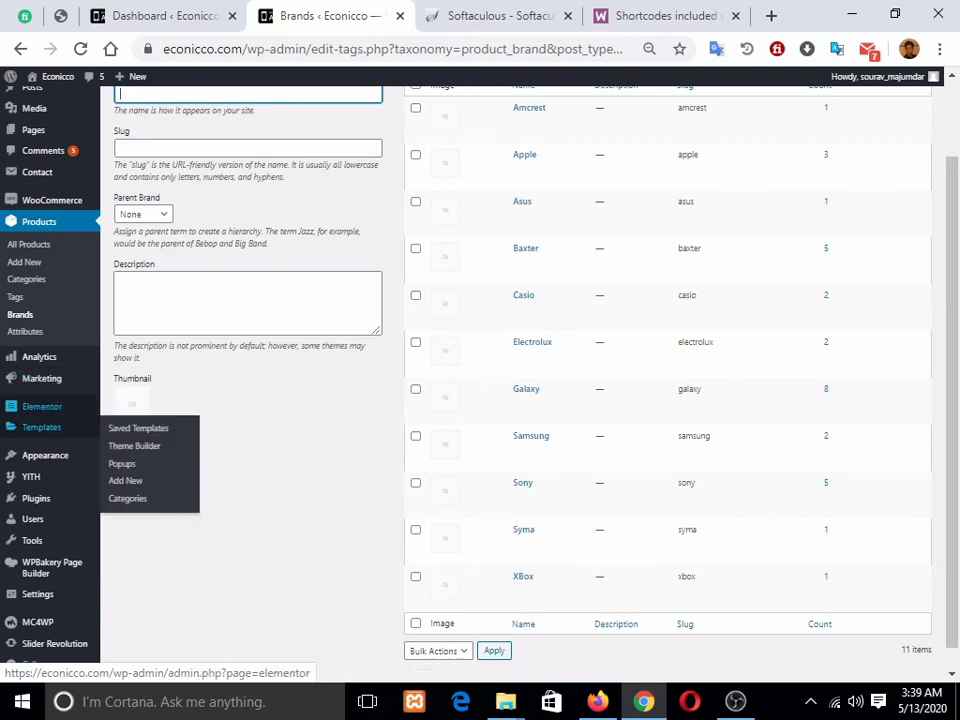
pyautogui.scroll(-1, 42, 407)
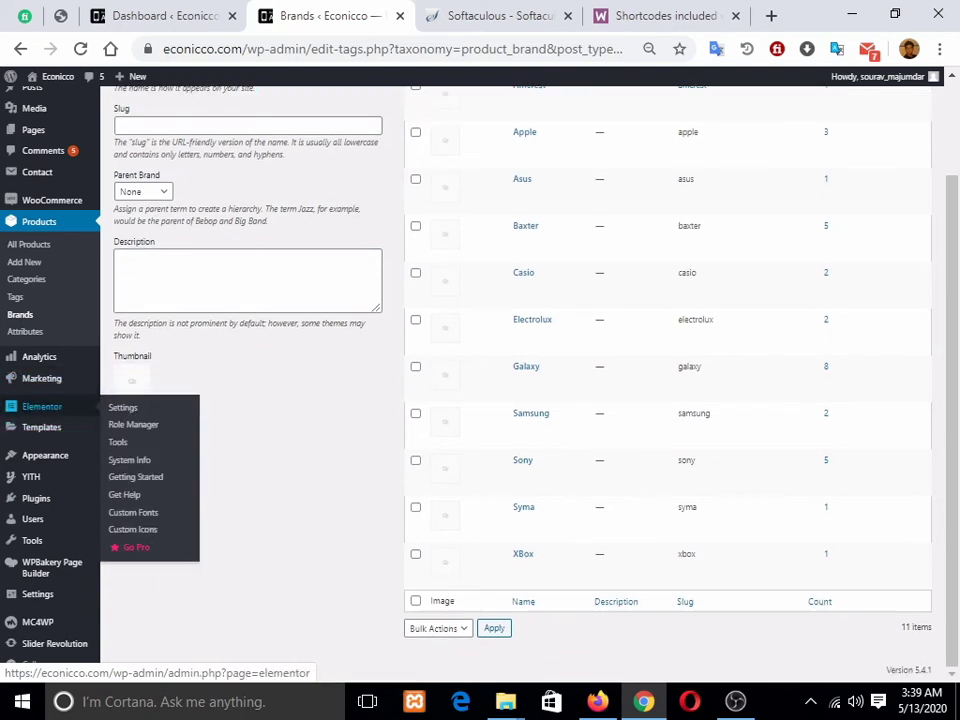
pyautogui.click(160, 15)
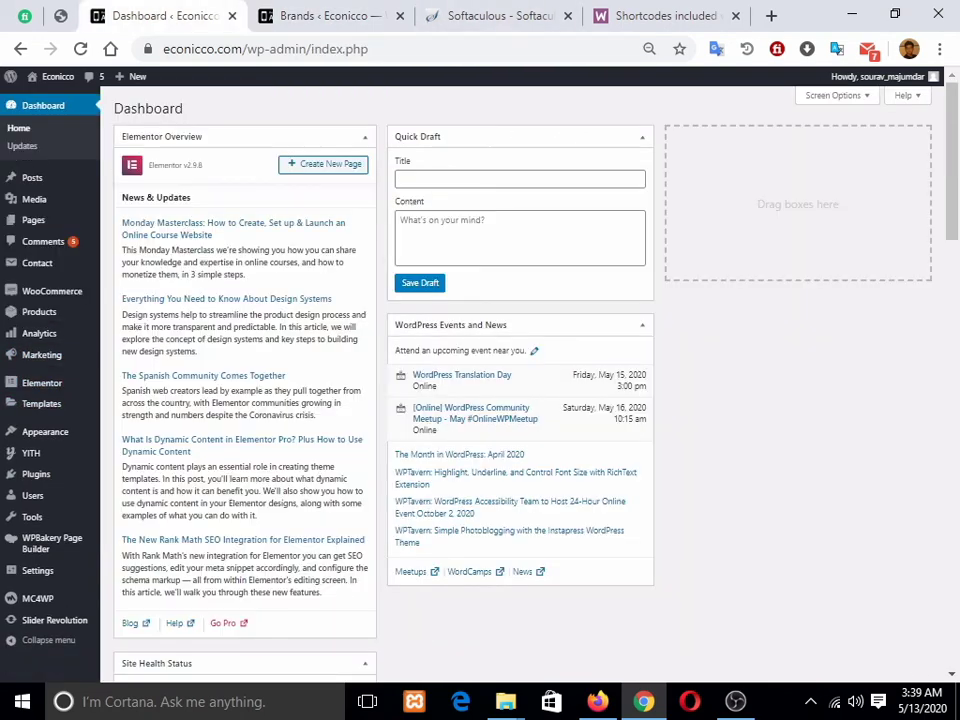
pyautogui.click(330, 16)
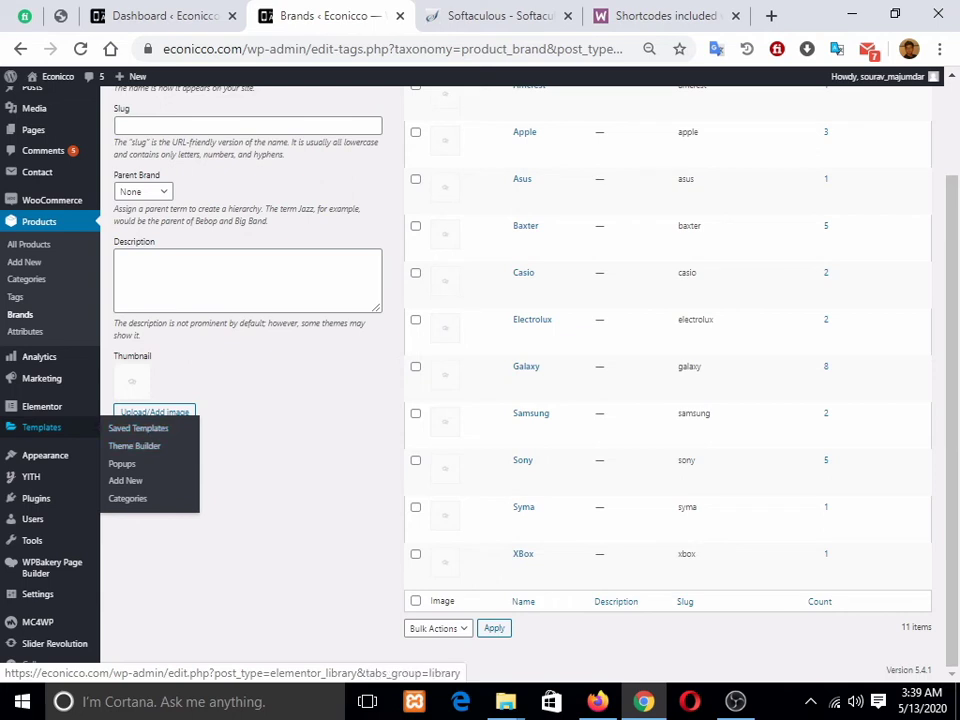
pyautogui.moveTo(45, 455)
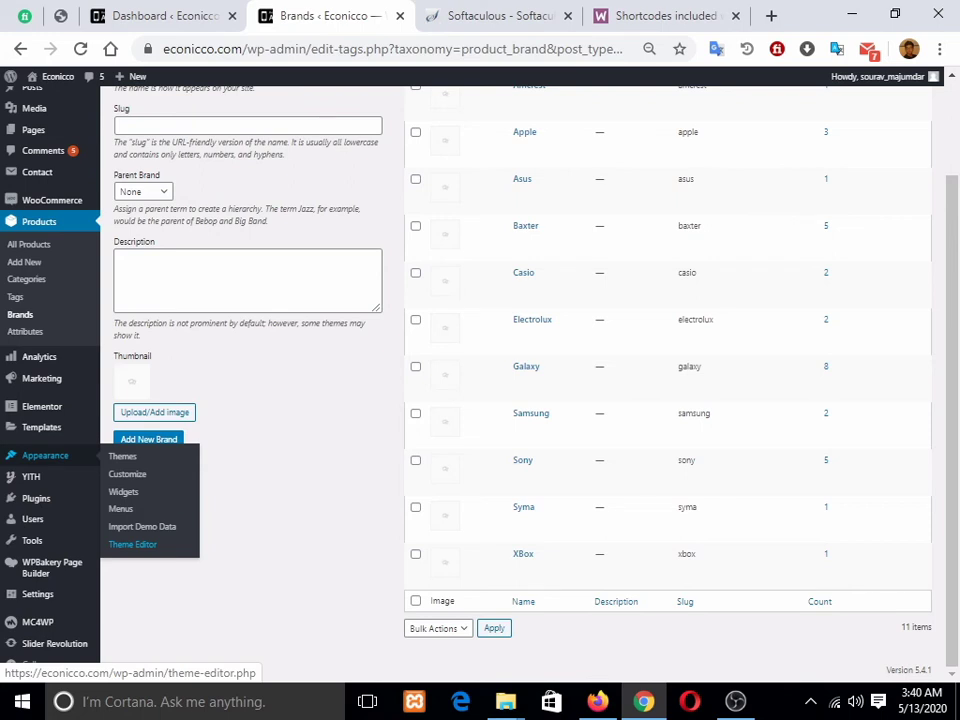
pyautogui.moveTo(31, 477)
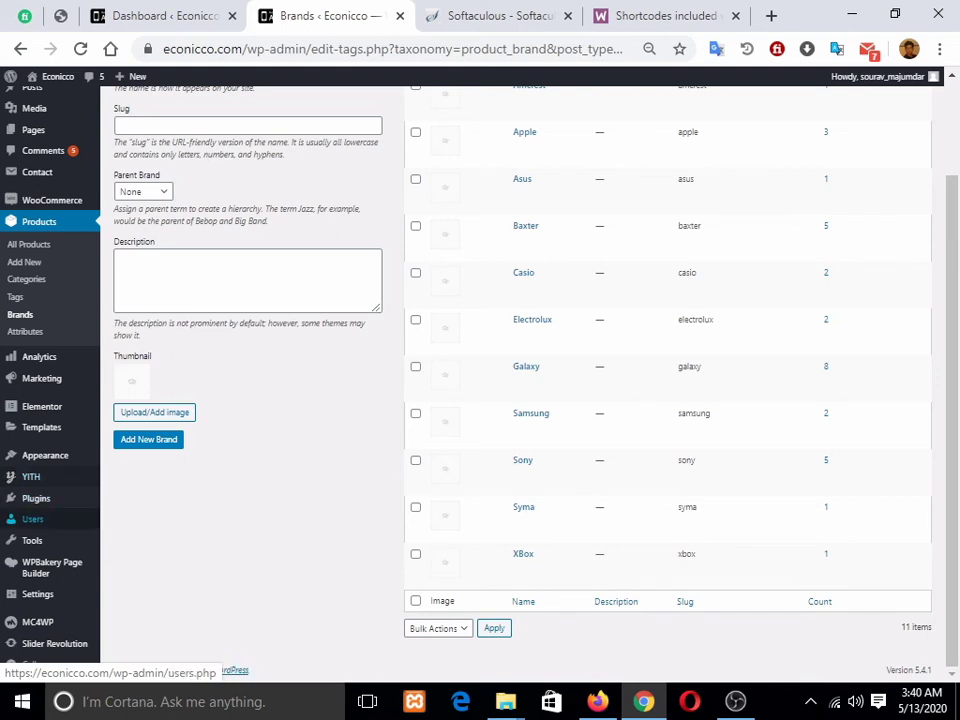
pyautogui.moveTo(60, 498)
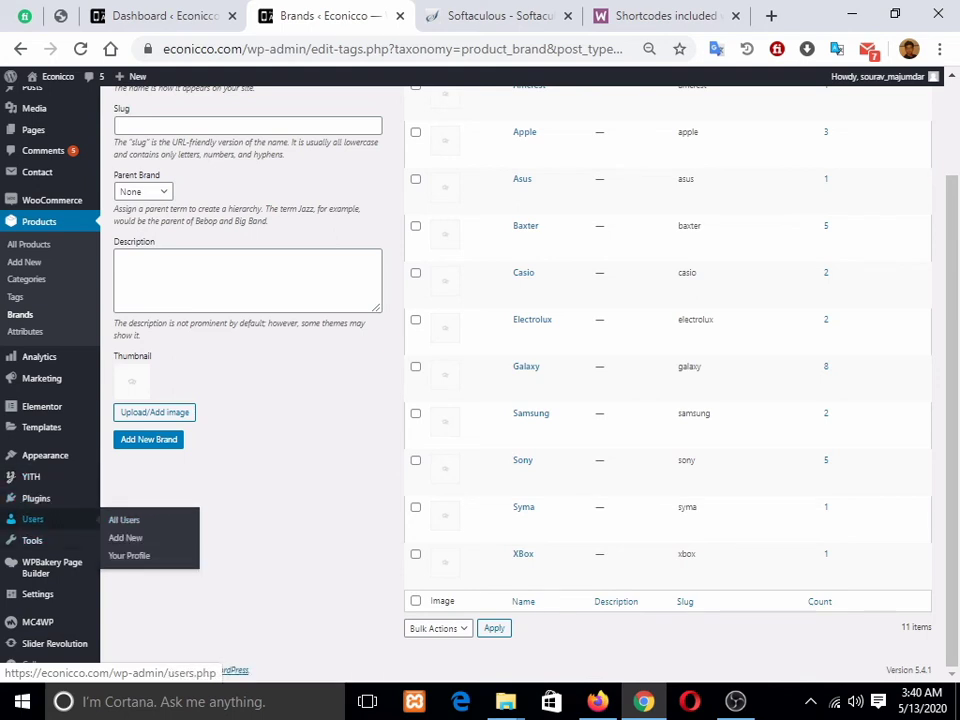
pyautogui.click(124, 520)
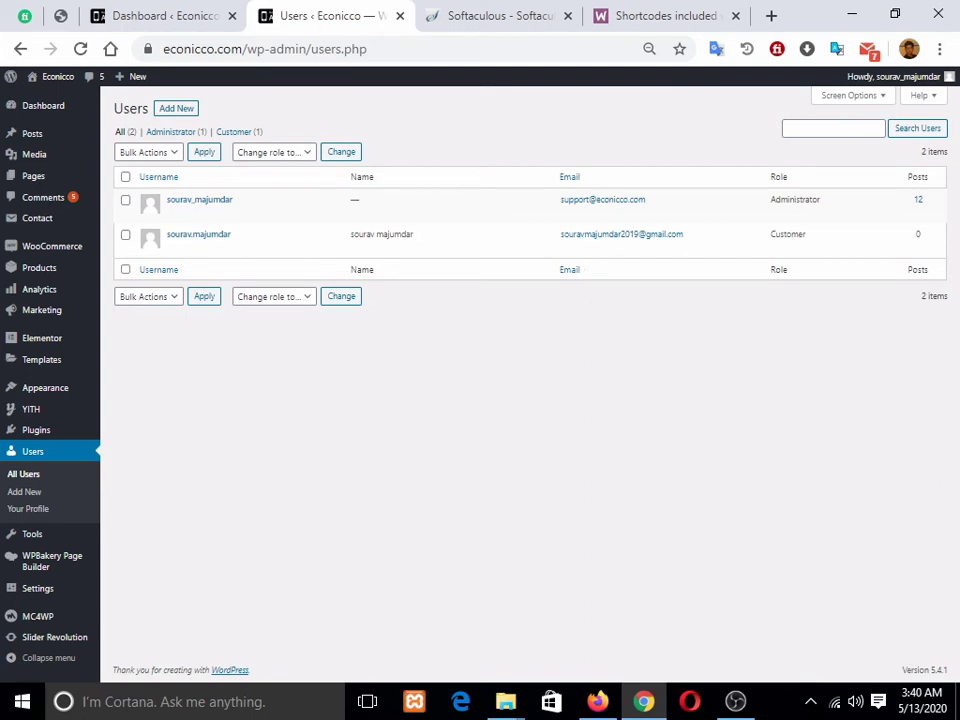
# Step: Return to the WordPress Users page and open the Add New User form
pyautogui.click(598, 701)
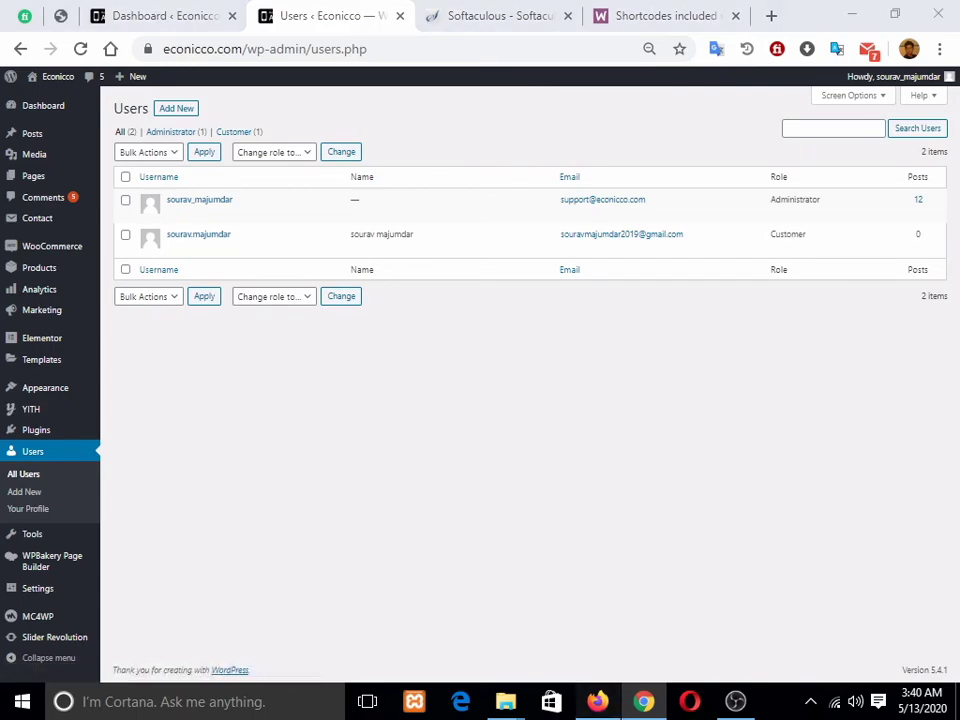
pyautogui.hotkey('alt', 'Tab')
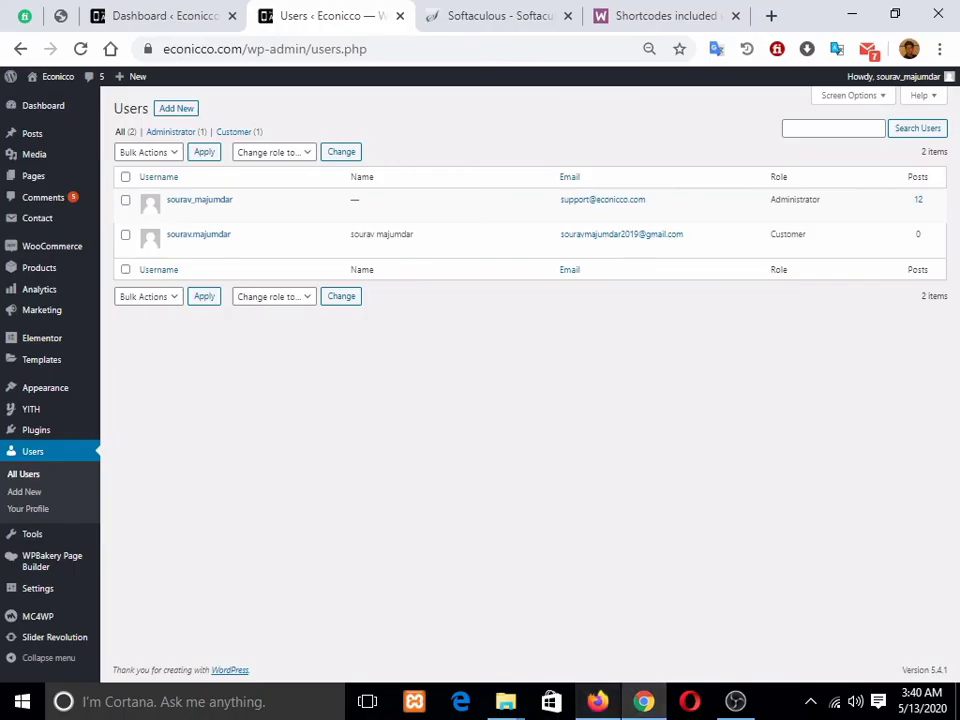
pyautogui.hotkey('alt', 'Tab')
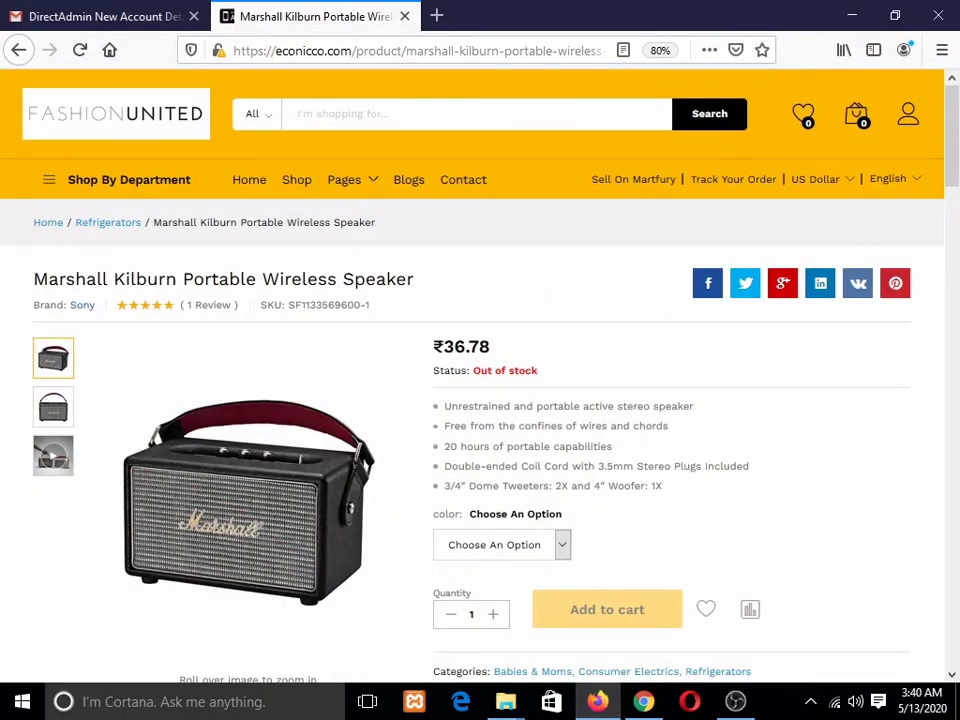
pyautogui.hotkey('alt', 'Tab')
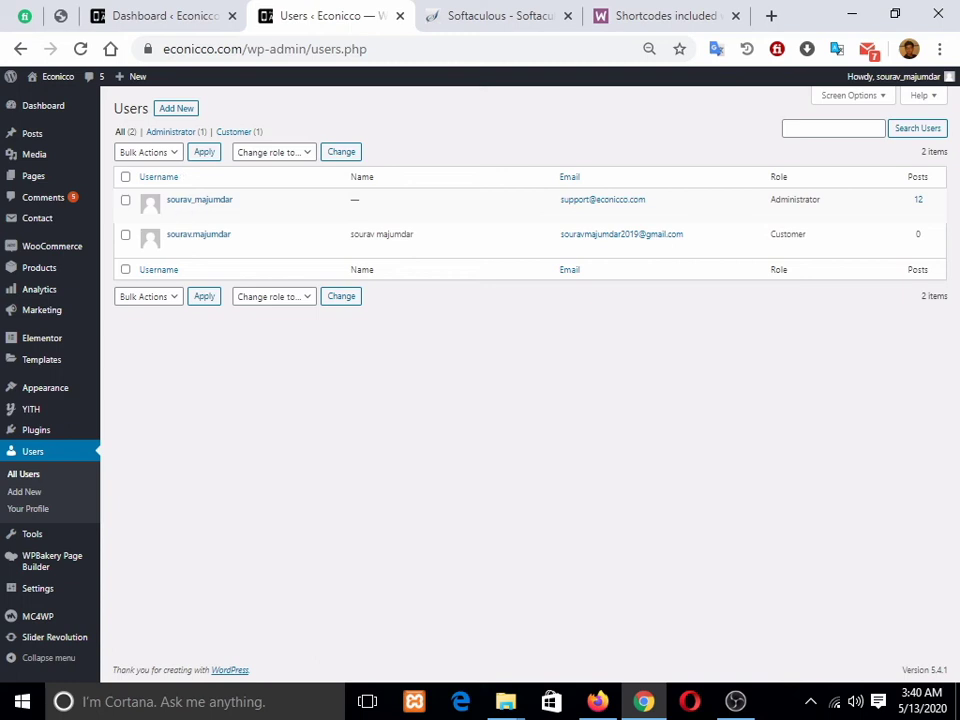
pyautogui.click(176, 108)
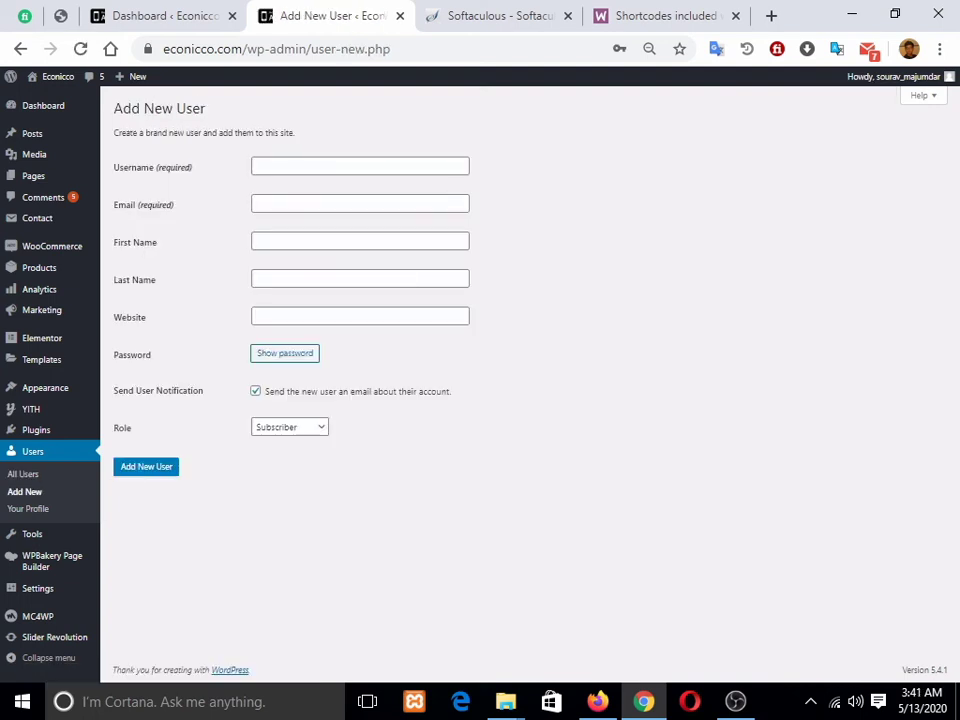
# Step: Review the available user roles, leave Subscriber selected, and go to Settings > General
pyautogui.click(290, 427)
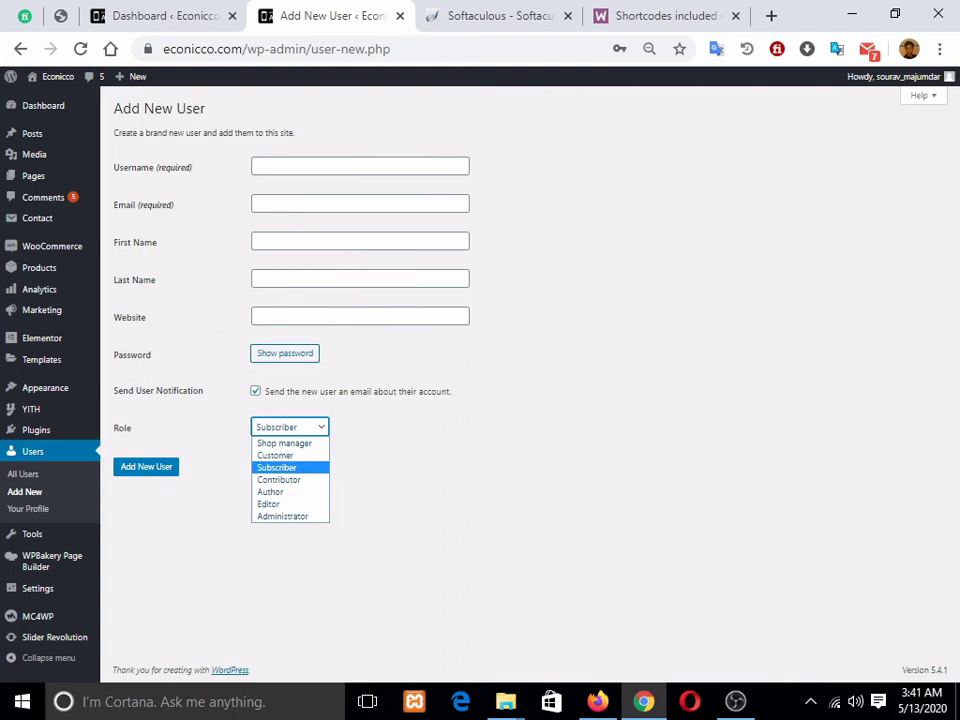
pyautogui.click(276, 467)
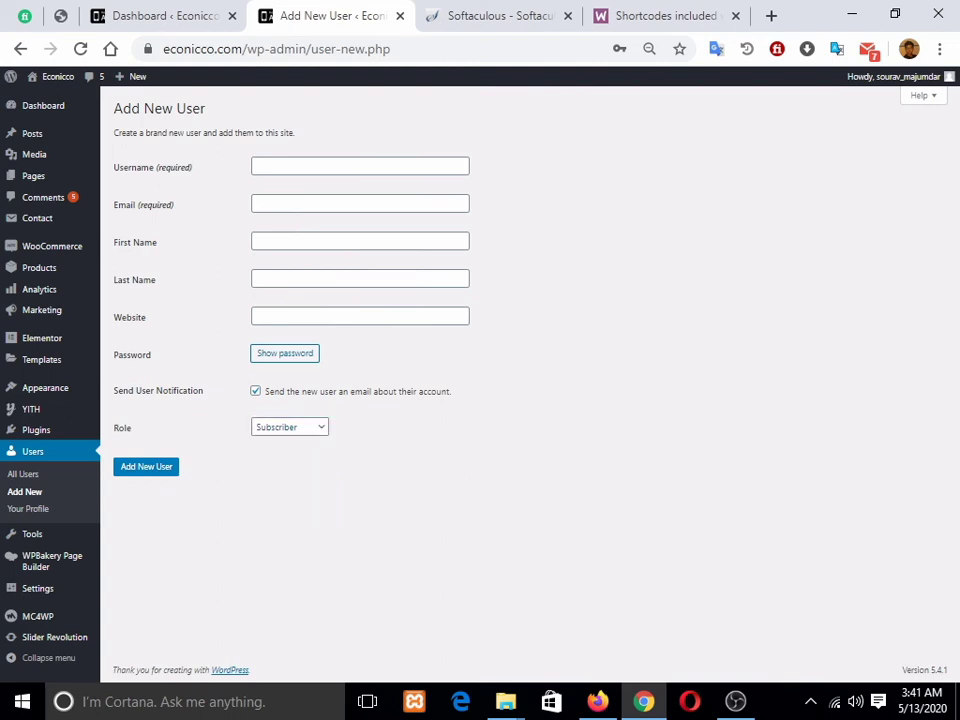
pyautogui.moveTo(30, 534)
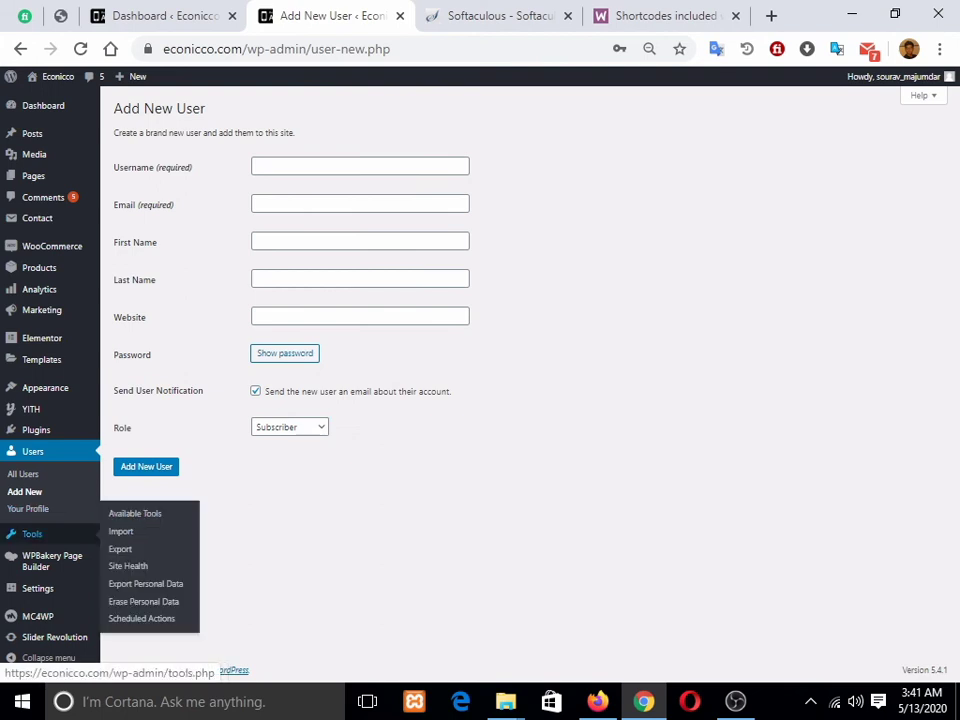
pyautogui.moveTo(35, 560)
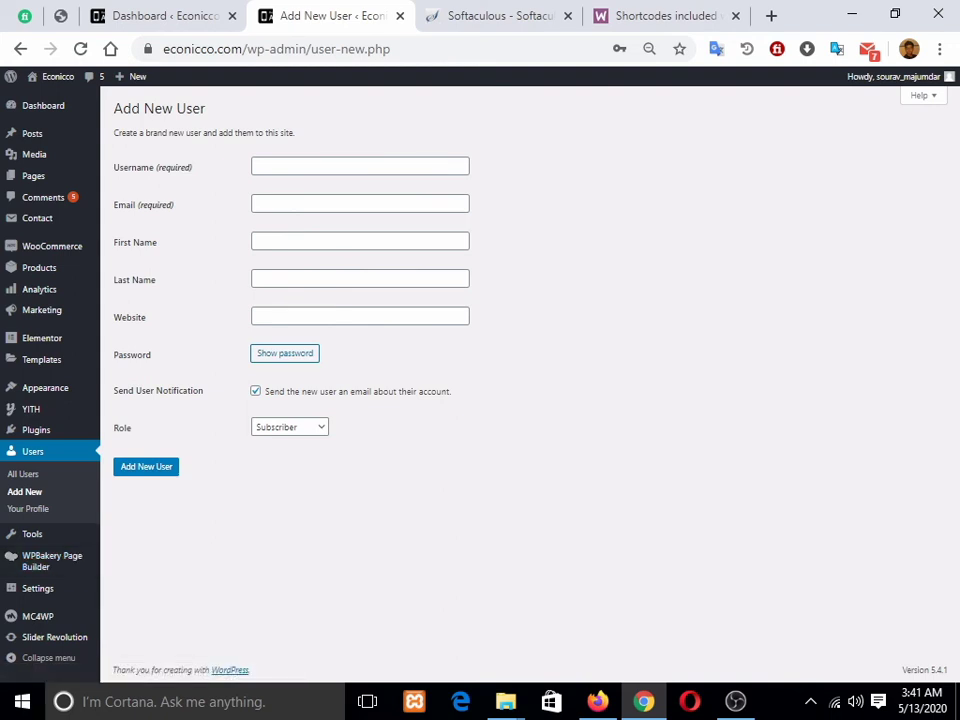
pyautogui.click(38, 588)
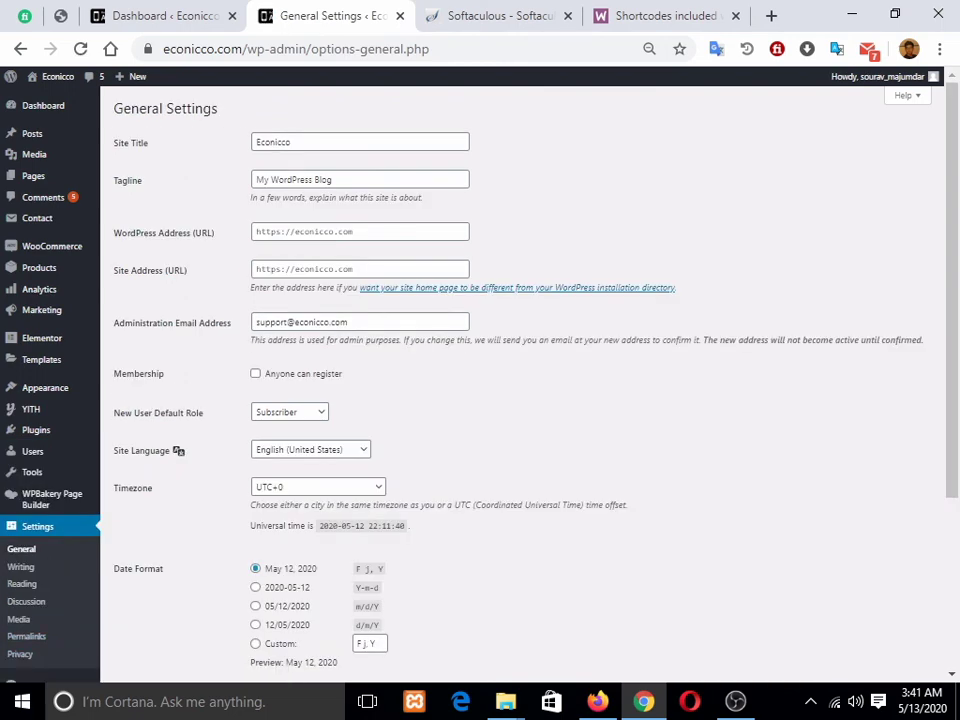
# Step: Change New User Default Role from Subscriber to Customer on General Settings
pyautogui.scroll(-1, 520, 380)
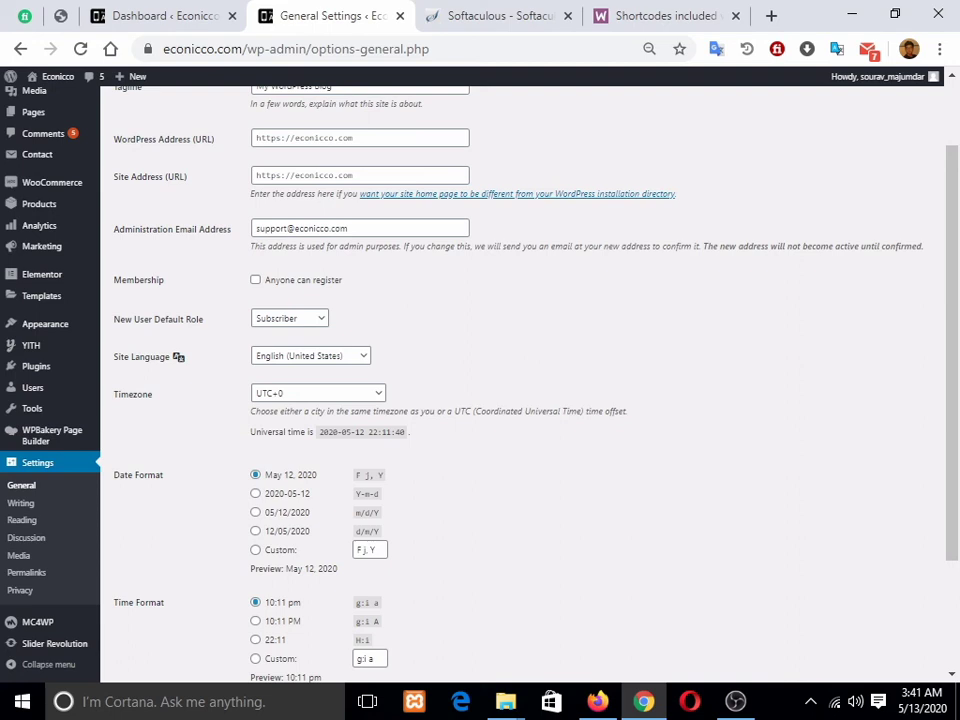
pyautogui.scroll(-2, 525, 380)
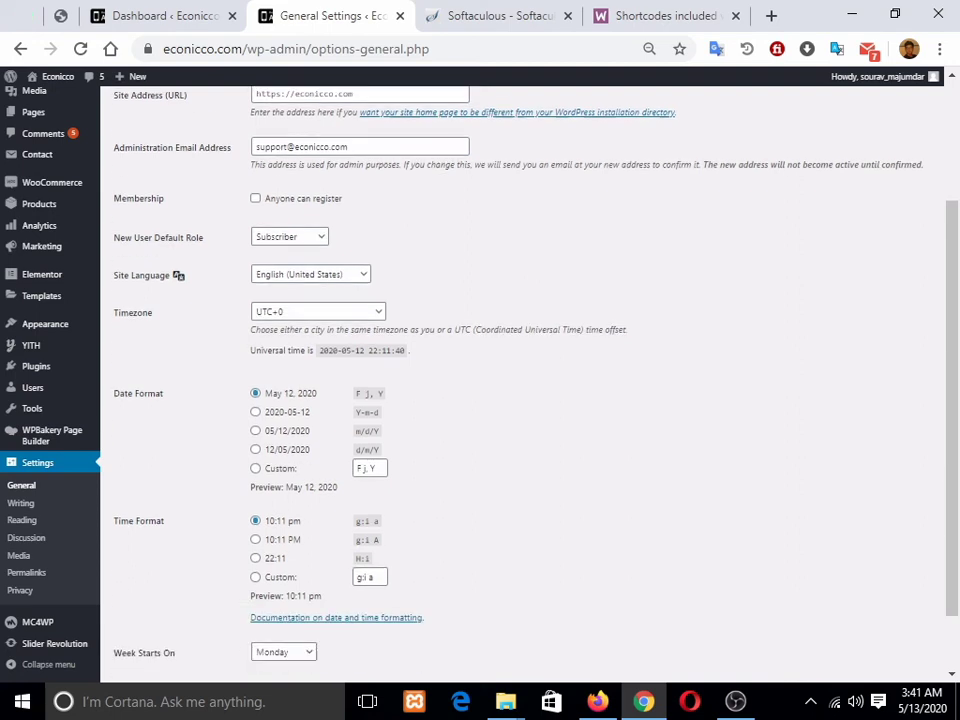
pyautogui.click(290, 225)
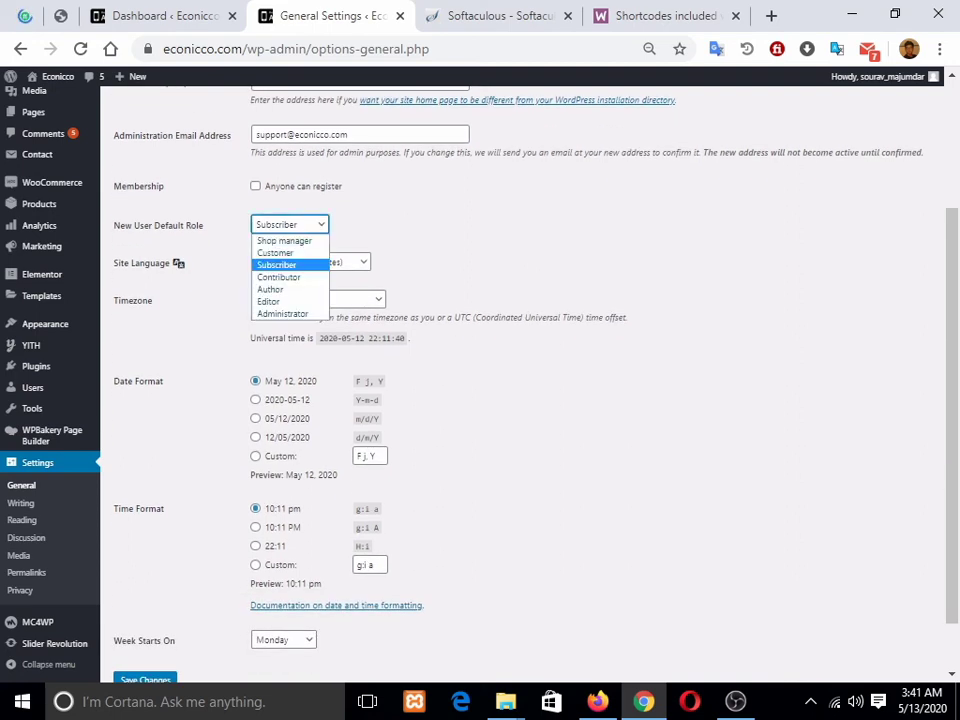
pyautogui.click(276, 253)
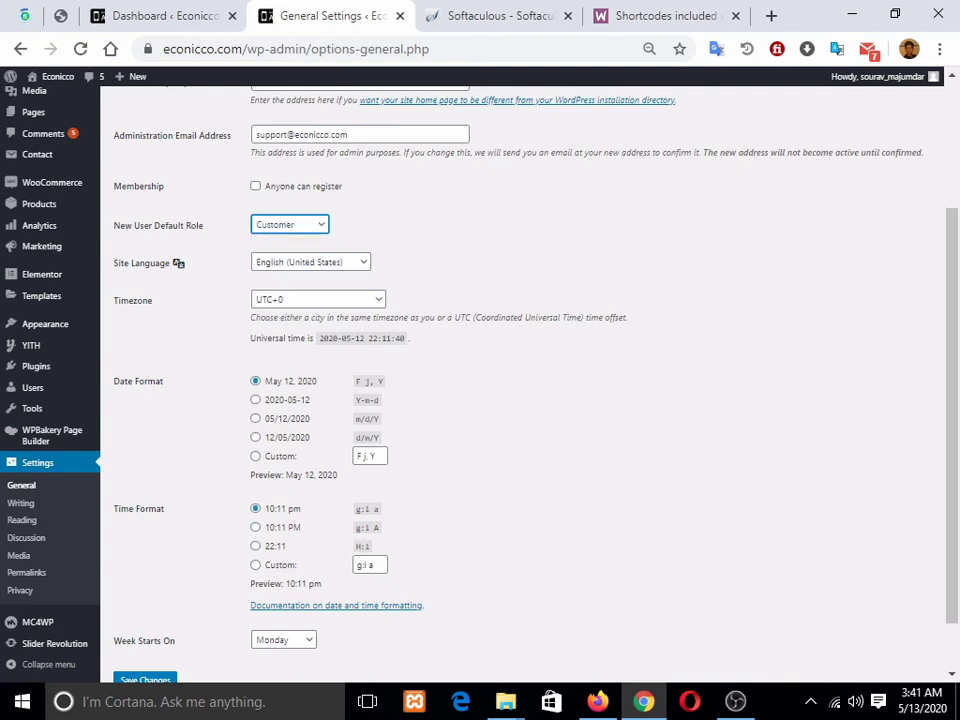
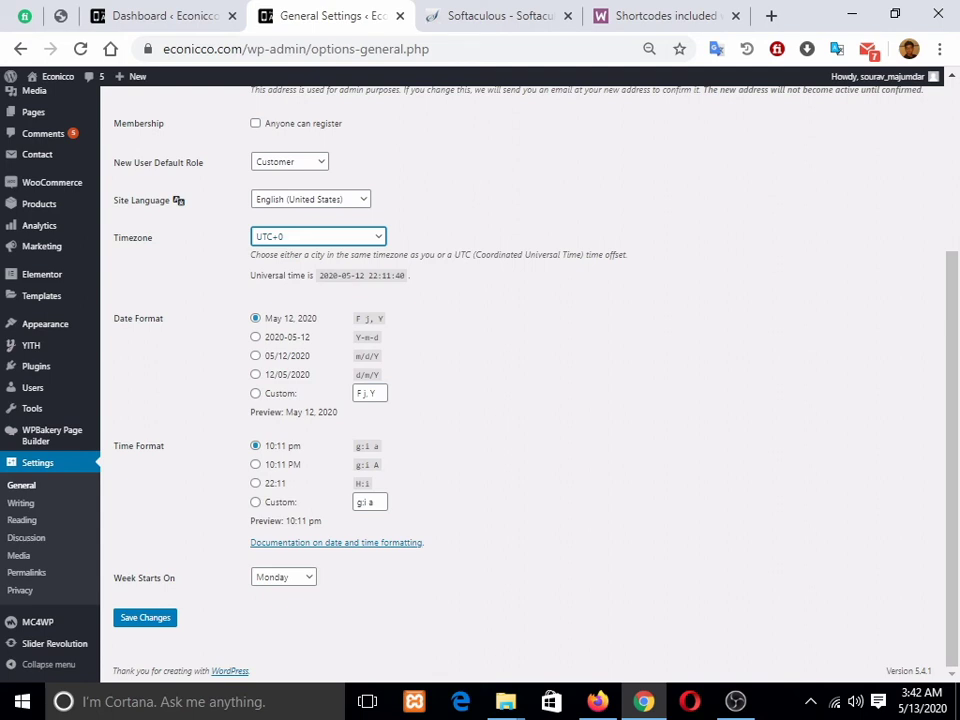
# Step: Look over the Writing settings page without changing anything
pyautogui.scroll(2, 20, 566)
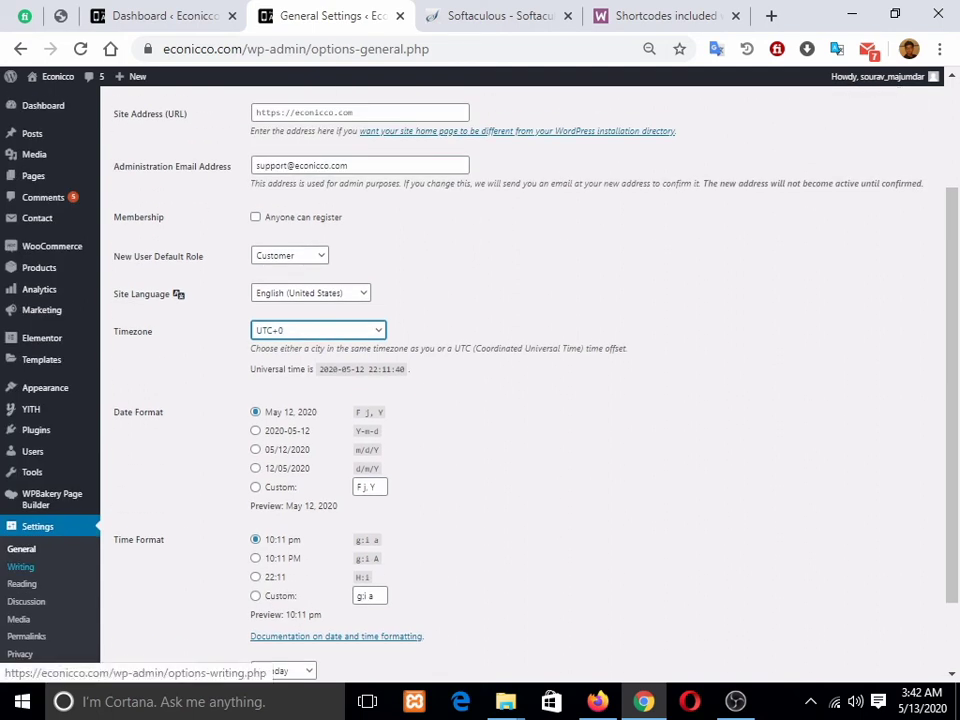
pyautogui.click(20, 566)
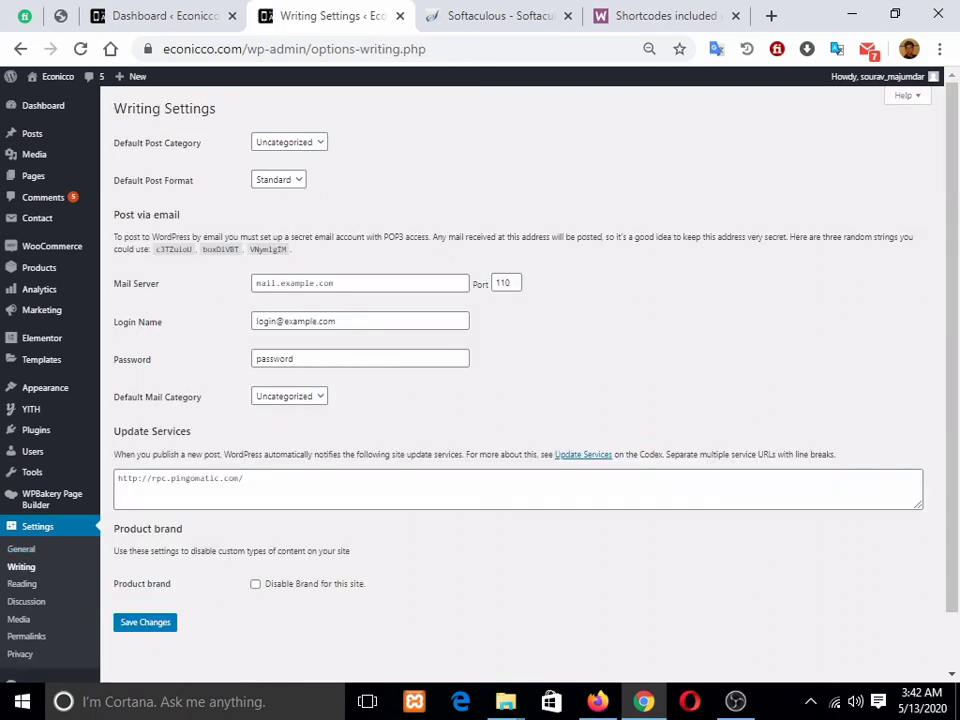
pyautogui.scroll(-2, 520, 380)
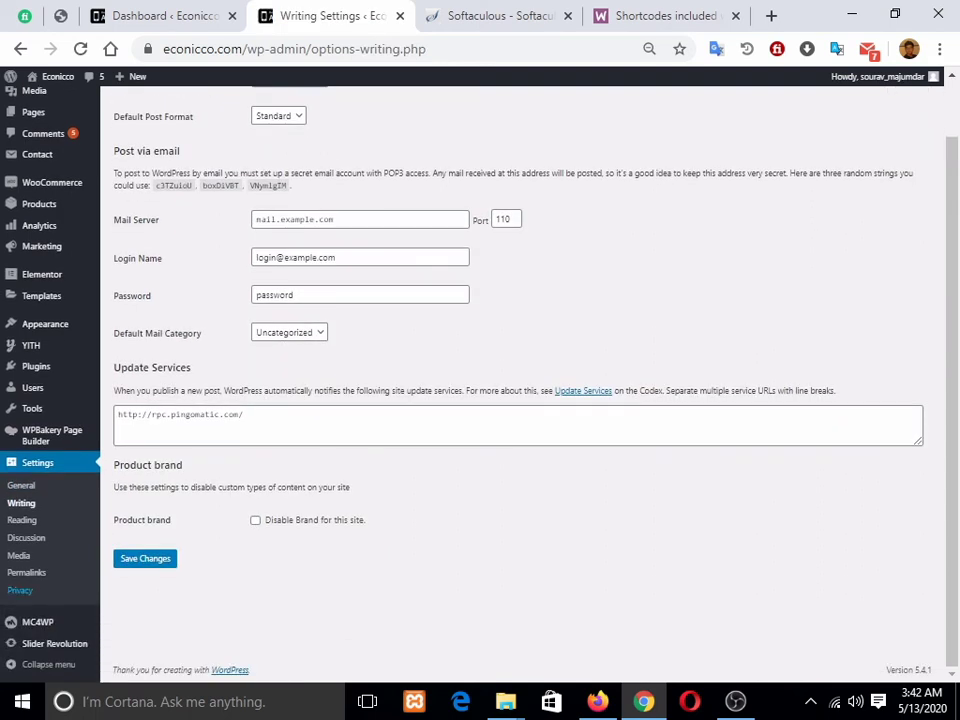
# Step: In Reading settings, keep Home Full Width as homepage and set the posts page to Shop
pyautogui.click(22, 520)
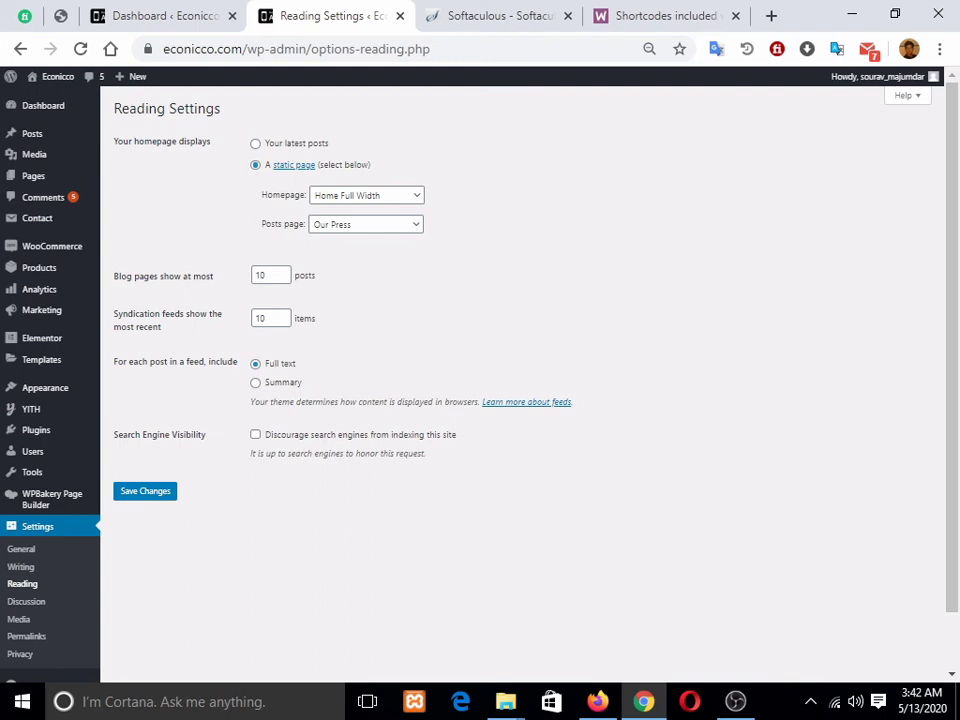
pyautogui.click(367, 196)
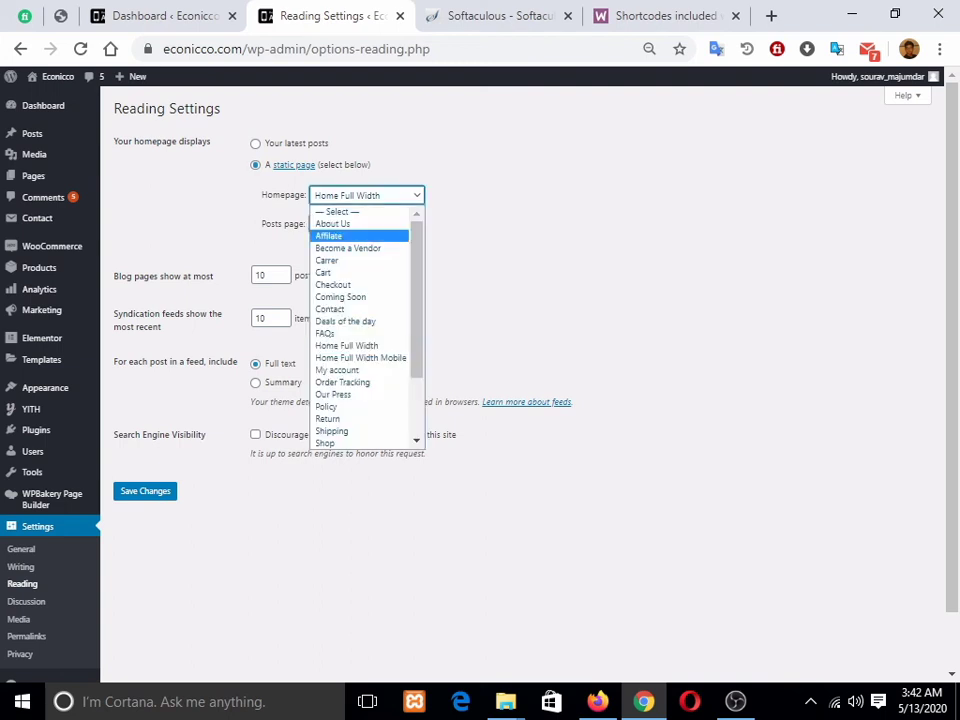
pyautogui.click(490, 384)
pyautogui.click(366, 225)
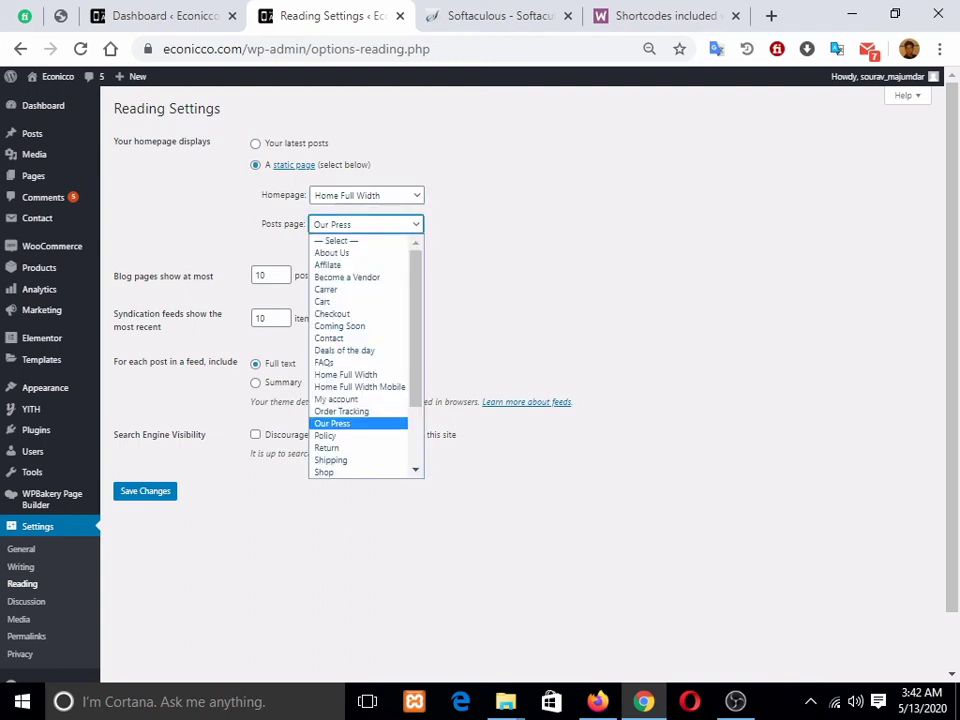
pyautogui.click(485, 232)
pyautogui.click(366, 225)
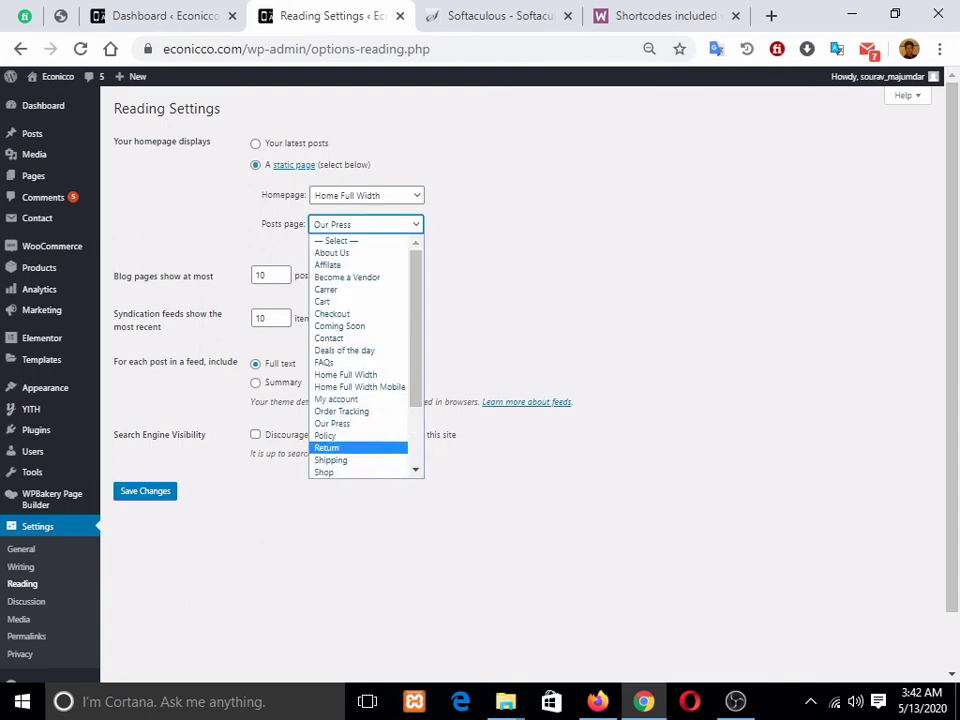
pyautogui.click(360, 471)
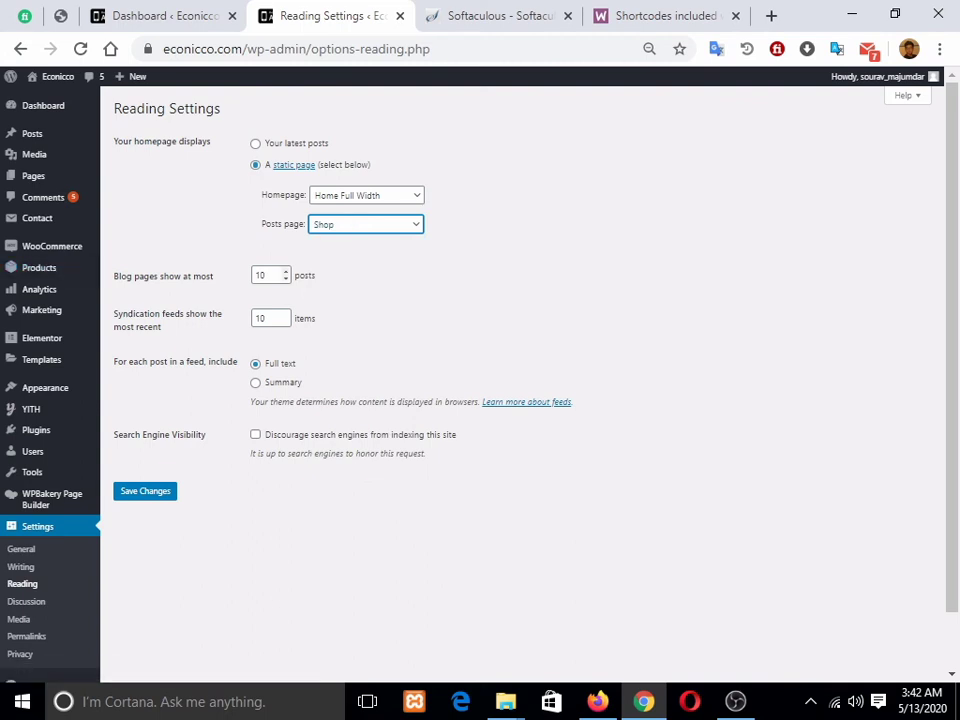
pyautogui.click(366, 224)
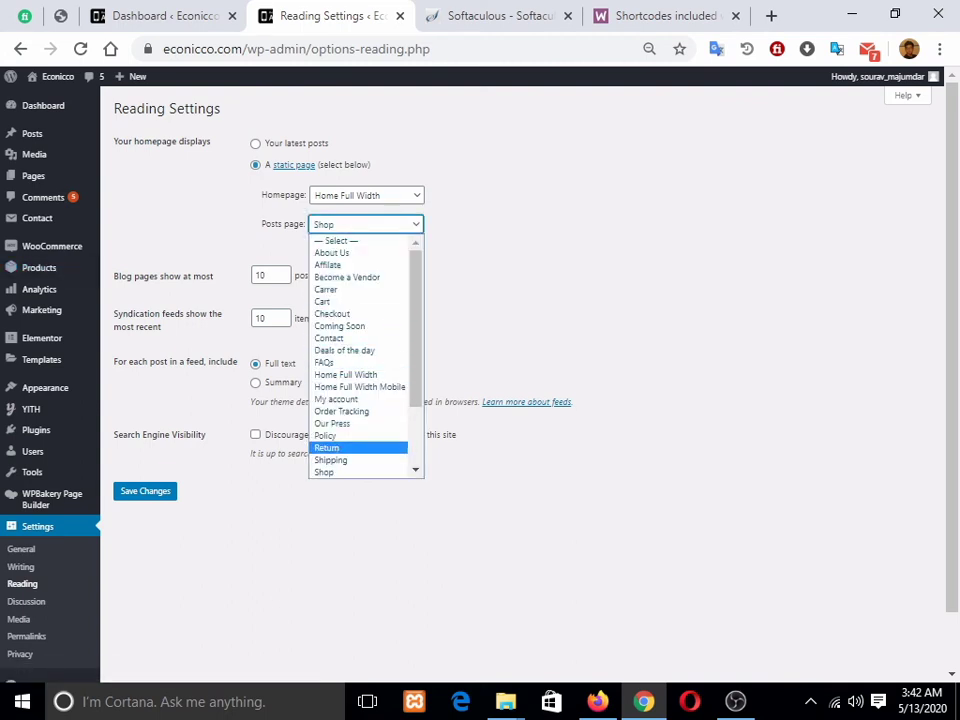
pyautogui.click(420, 520)
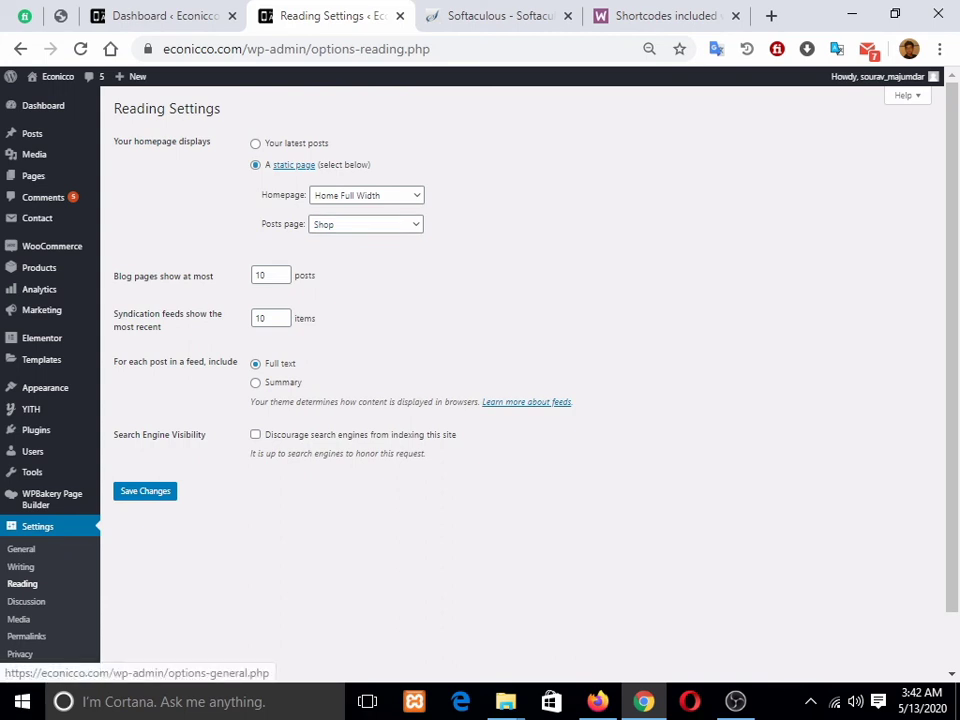
pyautogui.scroll(-2, 26, 537)
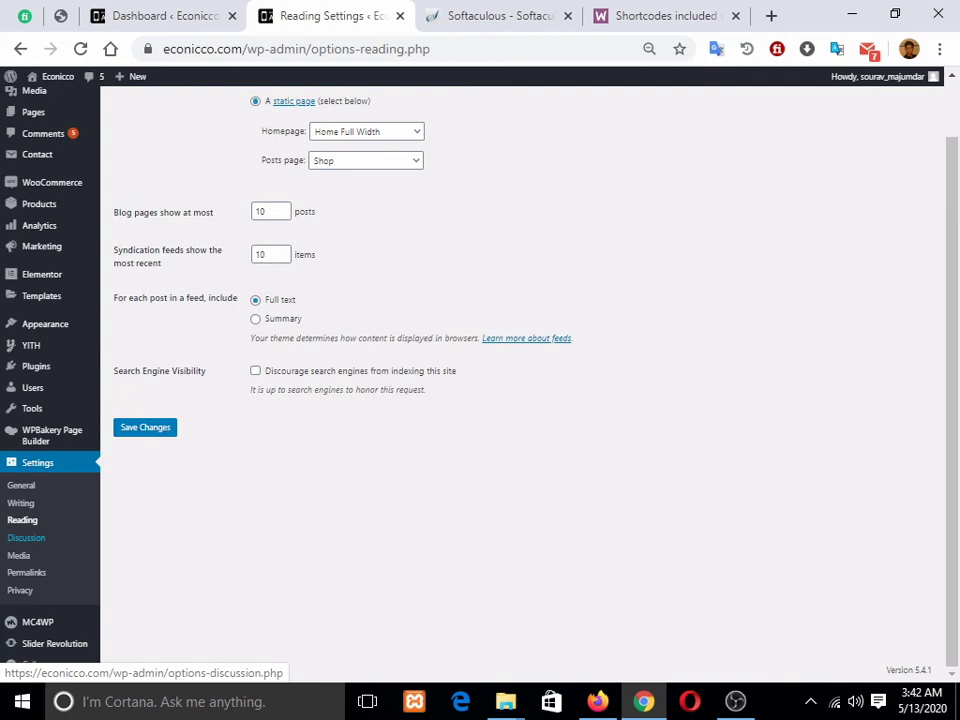
pyautogui.click(26, 537)
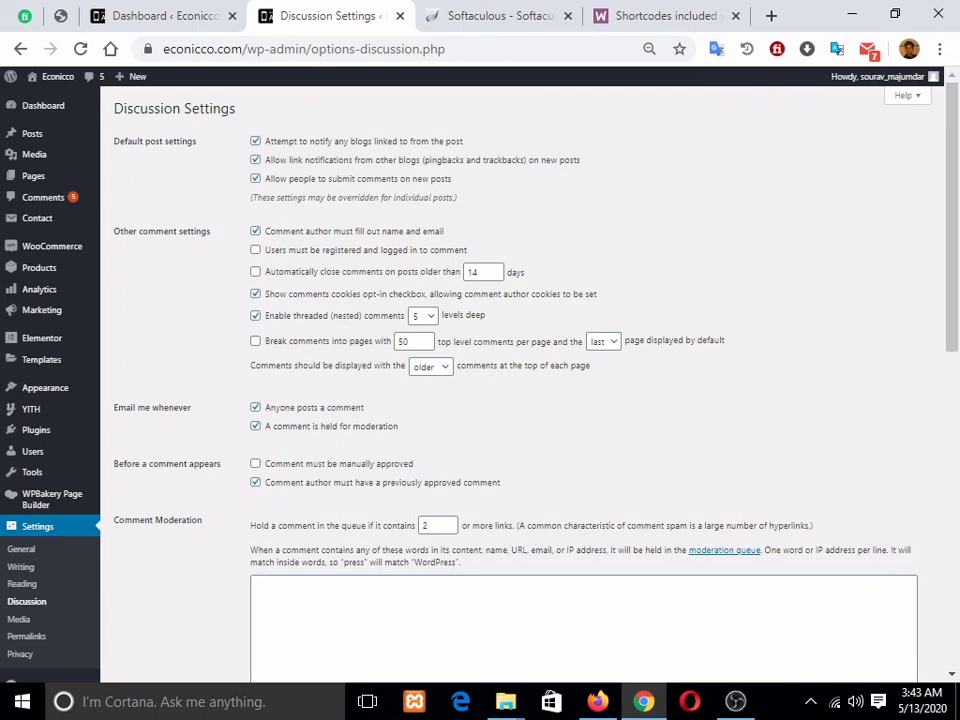
# Step: Scroll through the Discussion settings, leaving threading and comment moderation unchanged
pyautogui.scroll(-10, 525, 380)
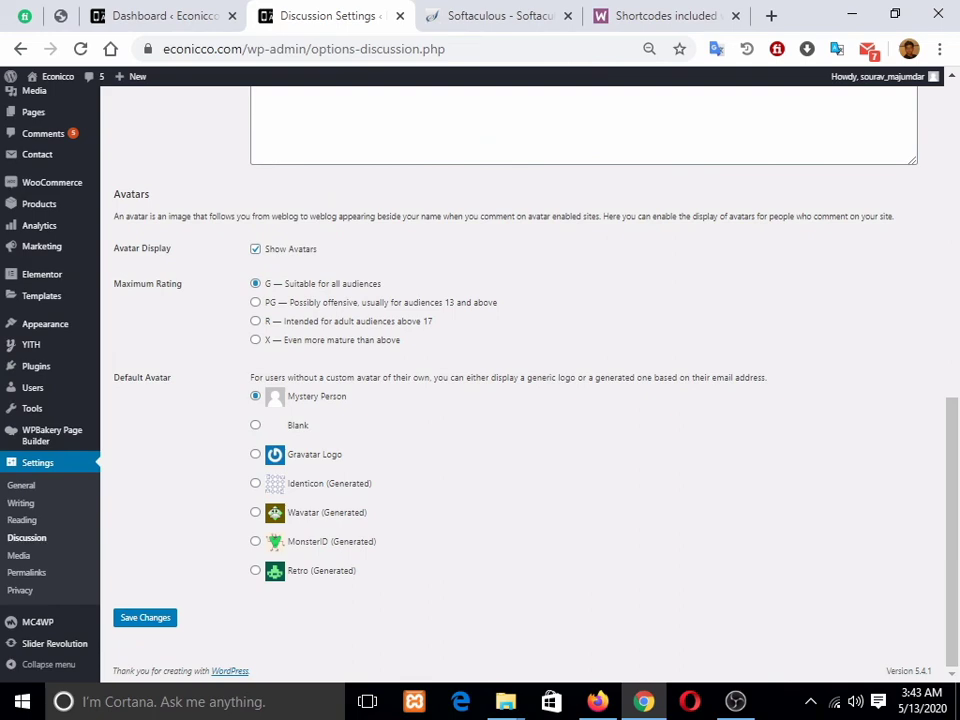
pyautogui.scroll(5, 525, 380)
pyautogui.moveTo(880, 77)
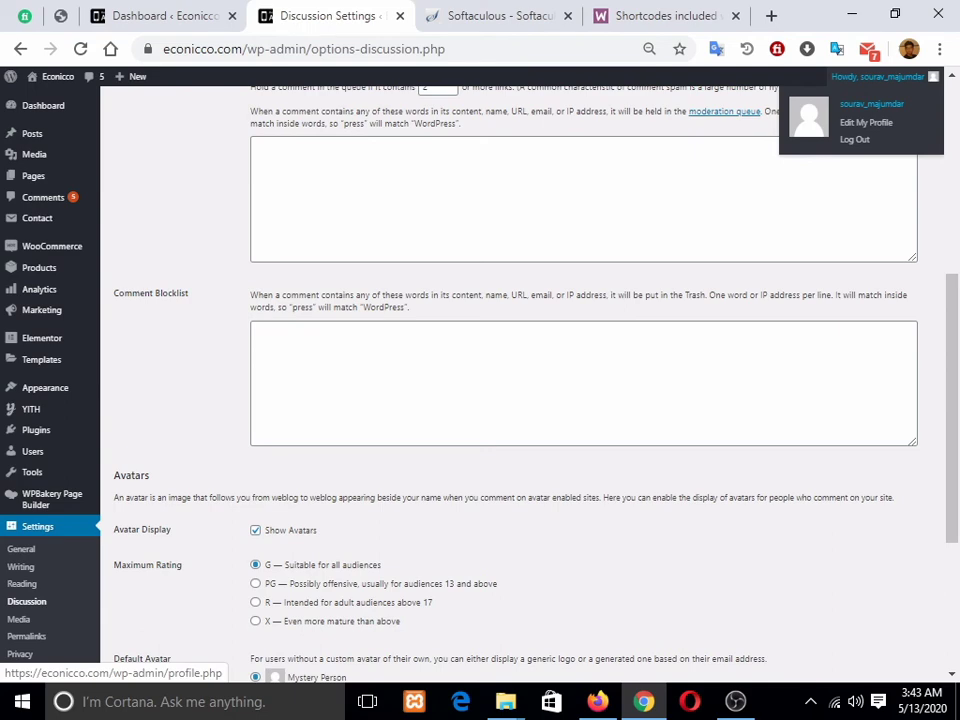
pyautogui.scroll(-4, 530, 380)
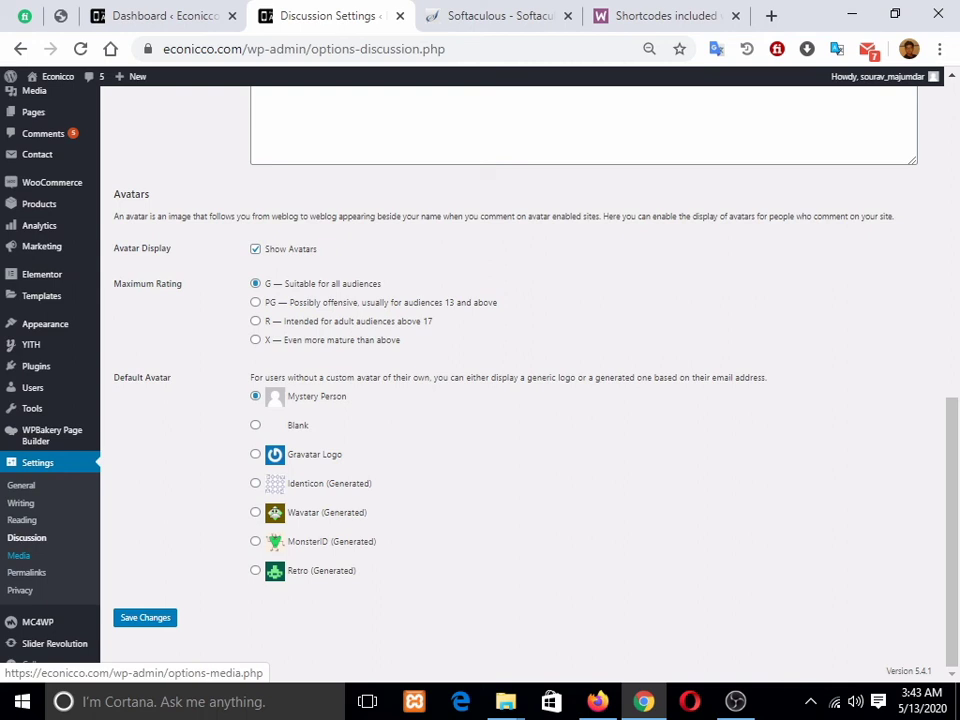
# Step: Review the Media image sizes: thumbnail 150×150, medium 300×300, large 1024×1024
pyautogui.click(19, 555)
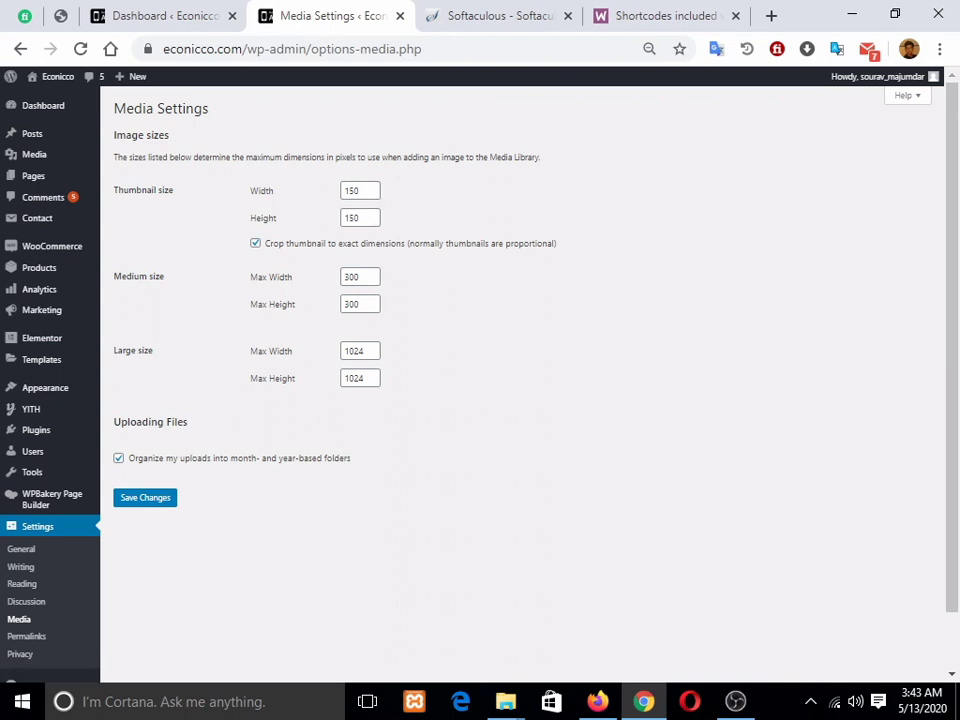
pyautogui.scroll(-1, 30, 540)
pyautogui.click(26, 572)
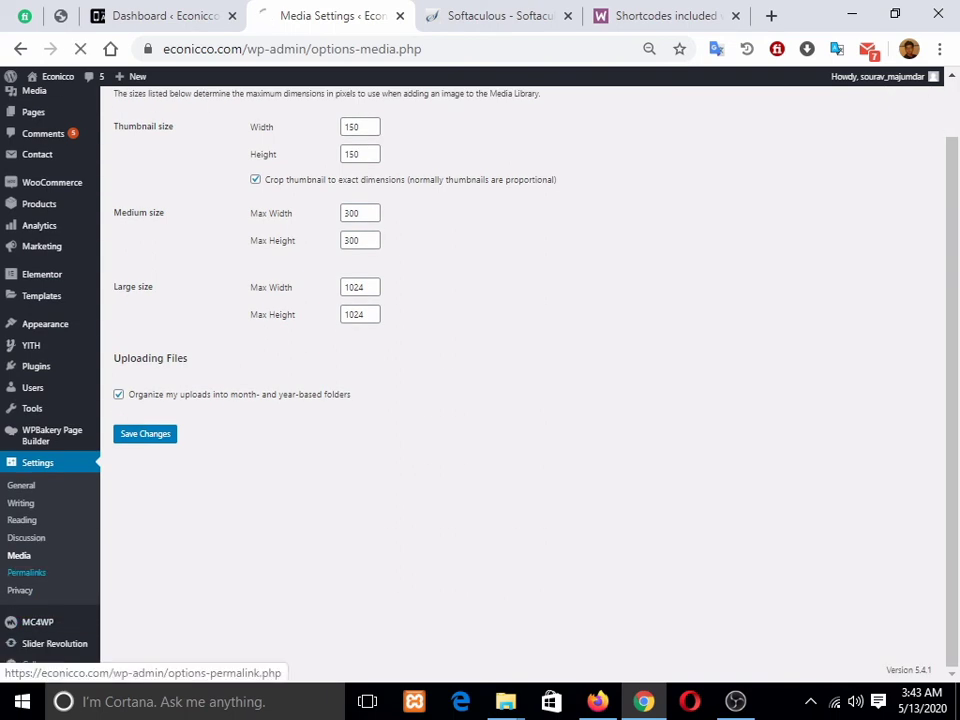
# Step: Compare the Day and name and Post name permalink structures, then select Post name
pyautogui.scroll(-1, 26, 600)
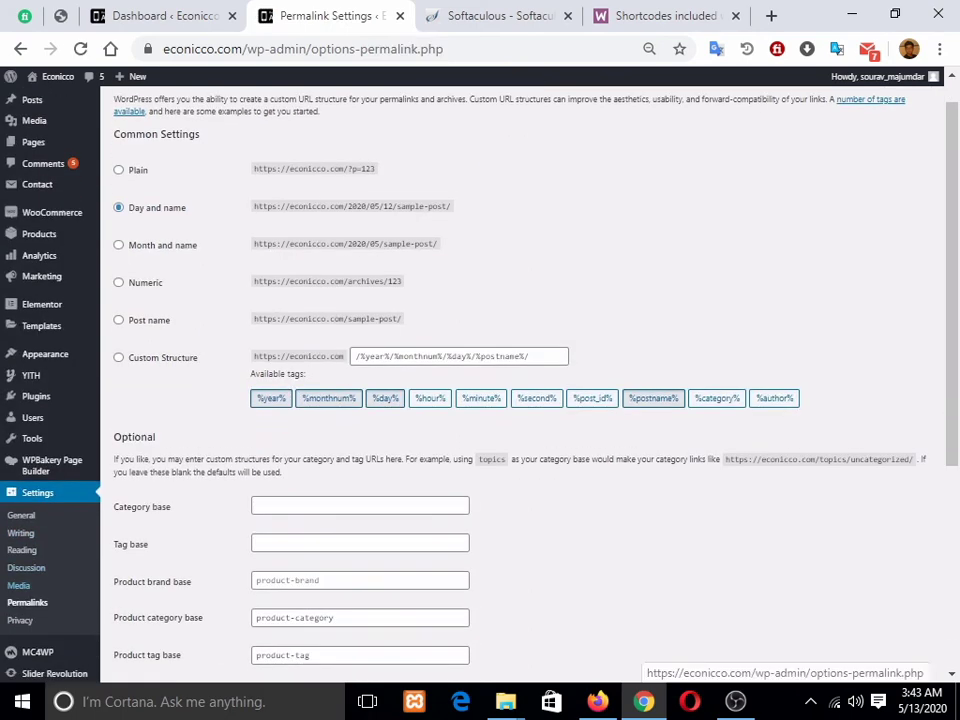
pyautogui.scroll(-1, 26, 590)
pyautogui.scroll(2, 26, 570)
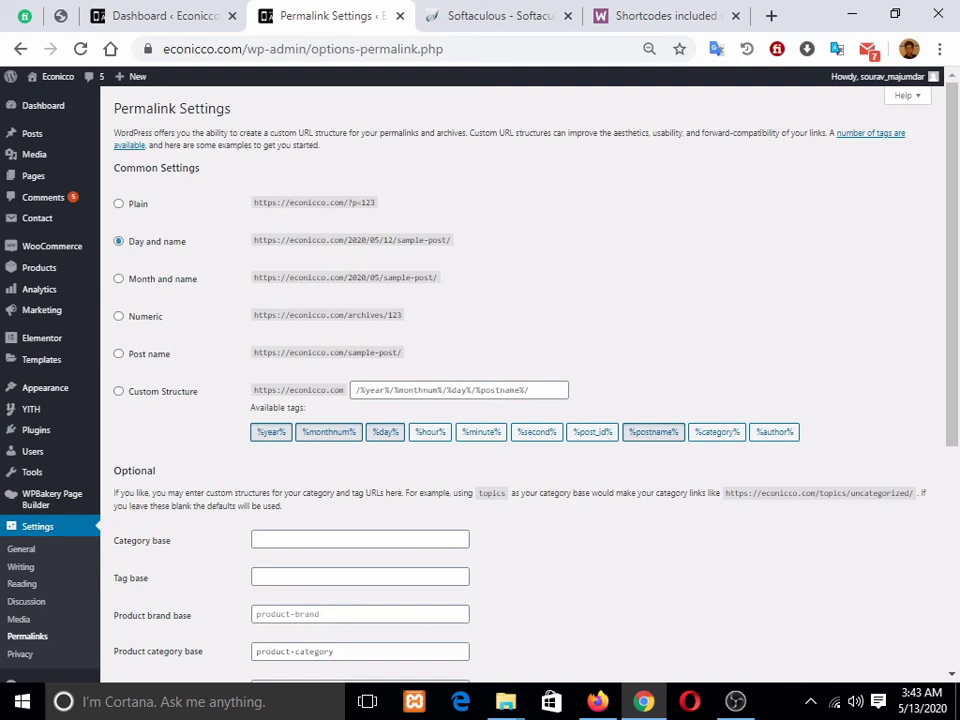
pyautogui.click(119, 354)
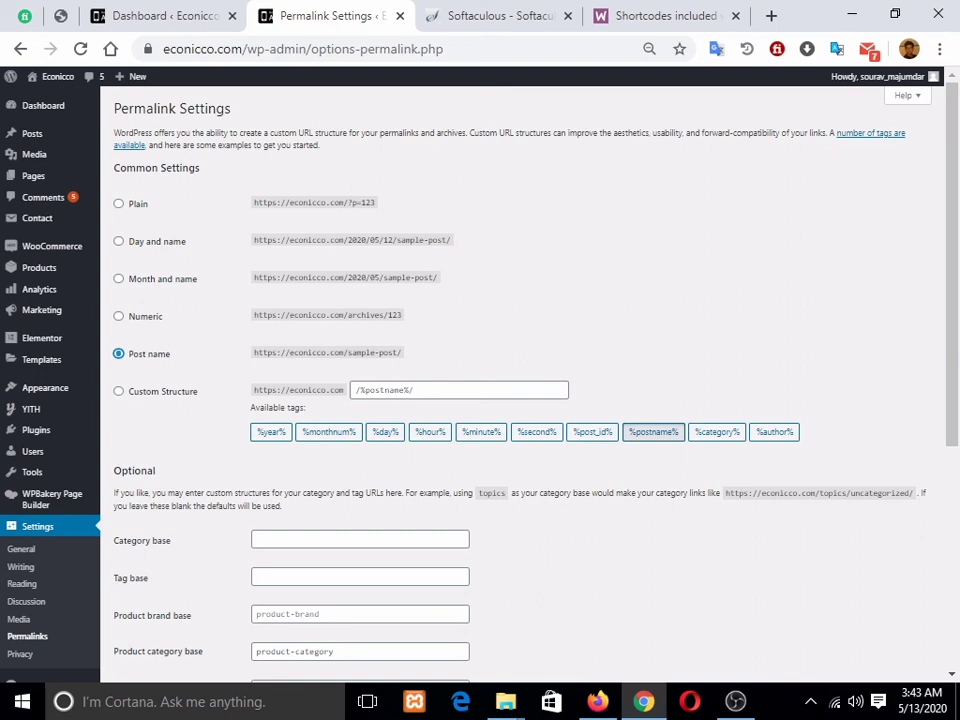
pyautogui.moveTo(281, 353); pyautogui.dragTo(397, 353)
pyautogui.click(402, 356)
pyautogui.moveTo(344, 240); pyautogui.dragTo(451, 240)
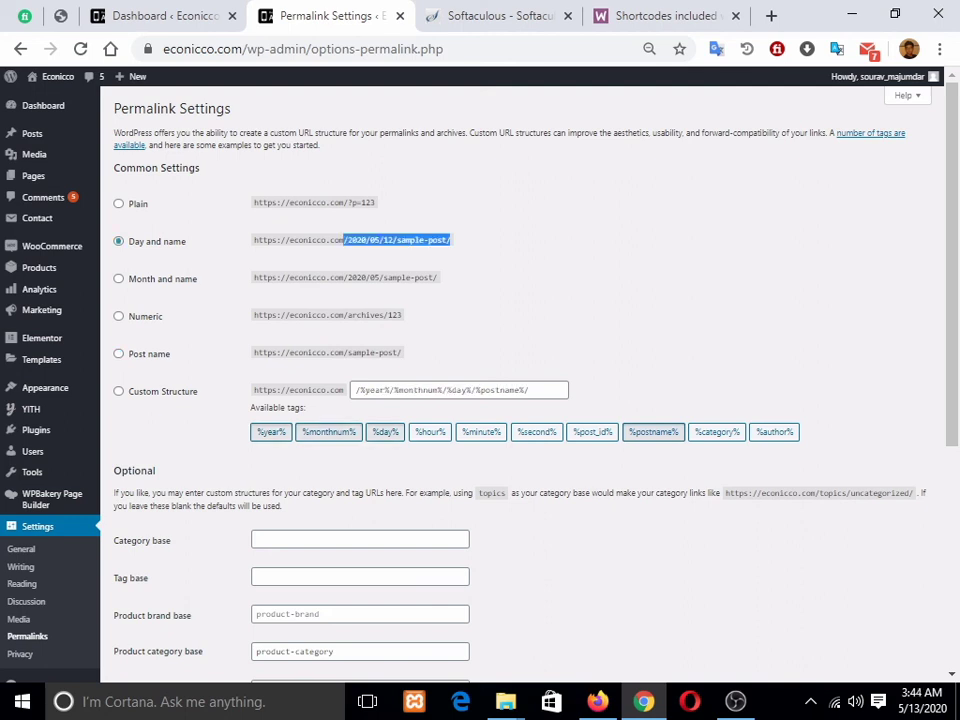
pyautogui.click(118, 354)
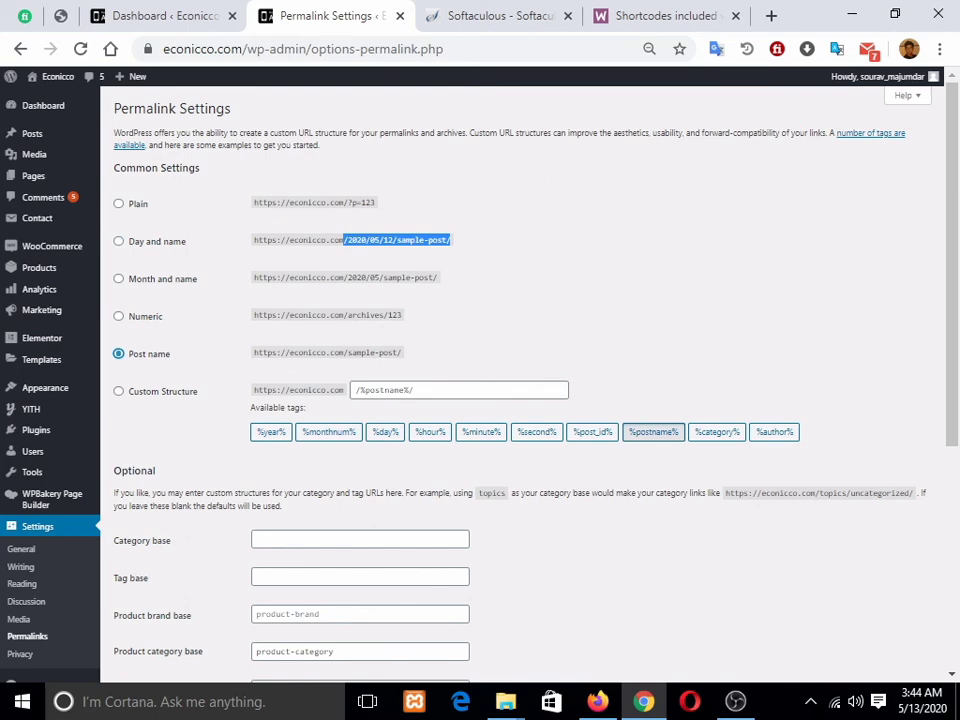
# Step: Save the Post name (/%postname%/) permalink structure
pyautogui.scroll(-4, 525, 384)
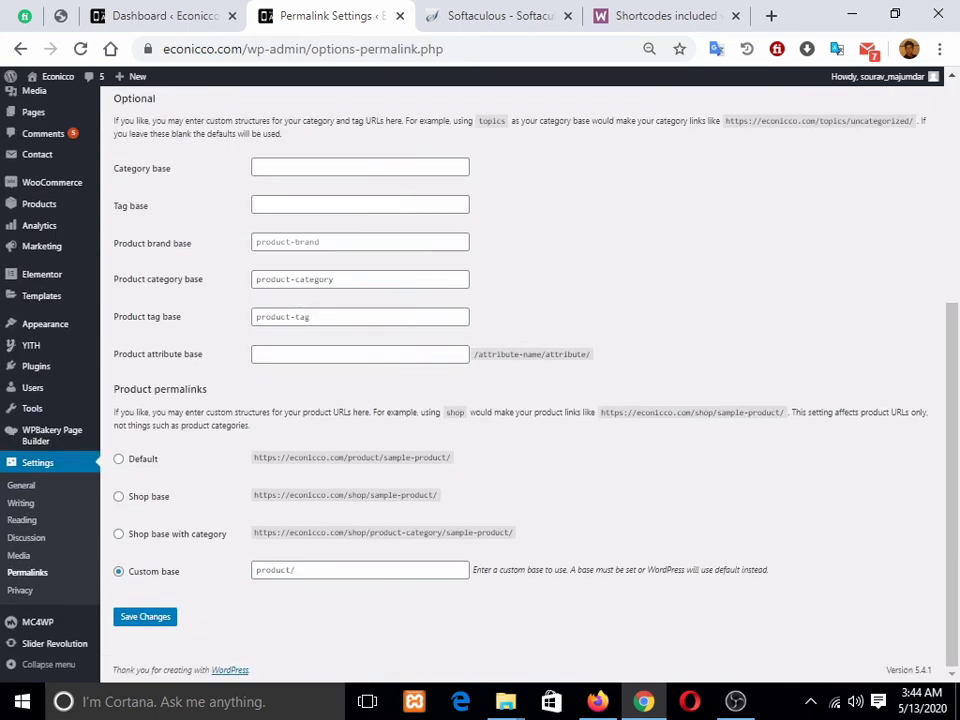
pyautogui.click(145, 616)
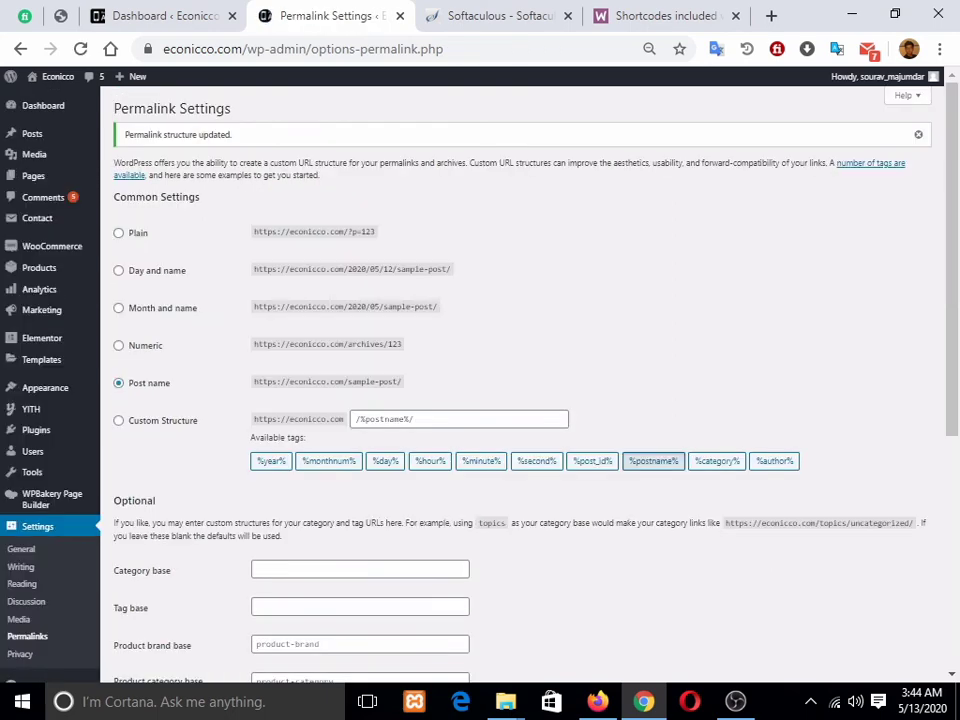
pyautogui.scroll(-3, 20, 590)
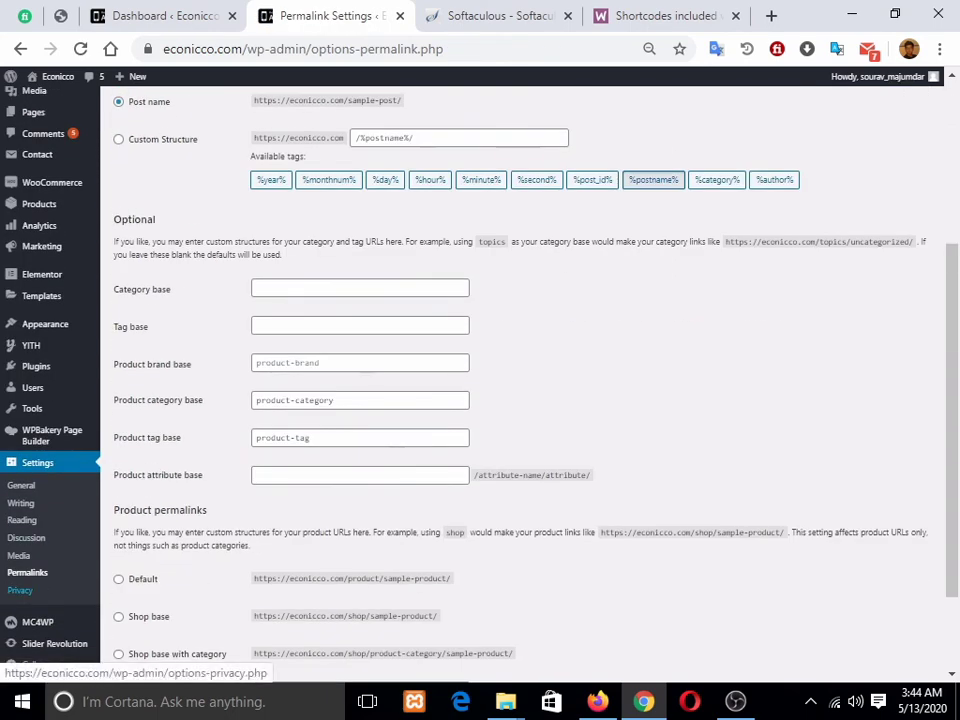
pyautogui.click(20, 590)
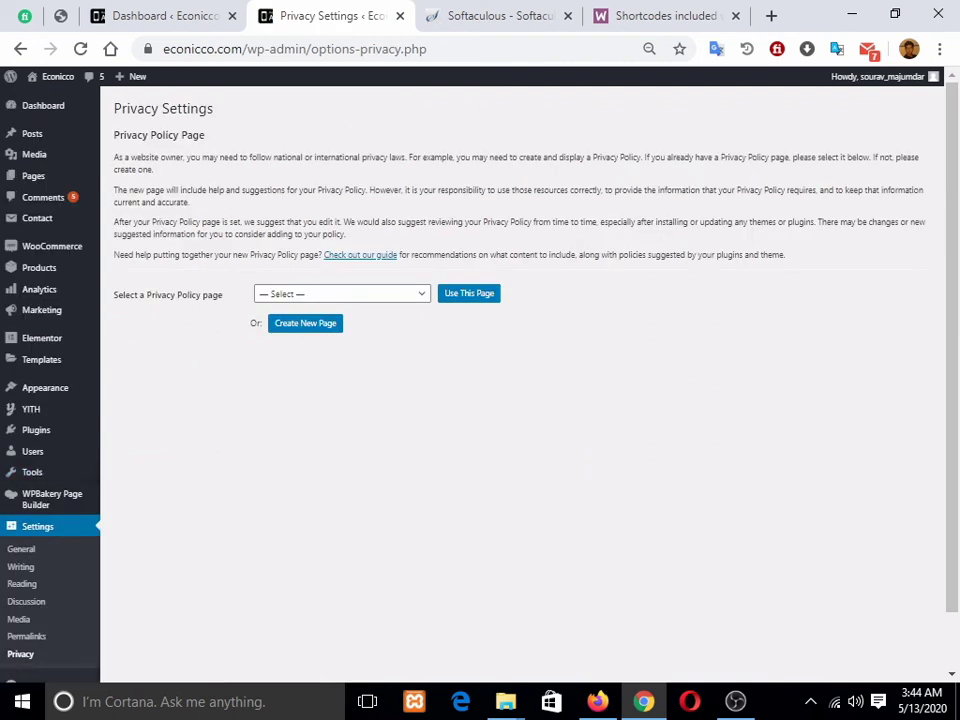
# Step: Set Privacy Policy as the site's privacy policy page
pyautogui.click(342, 294)
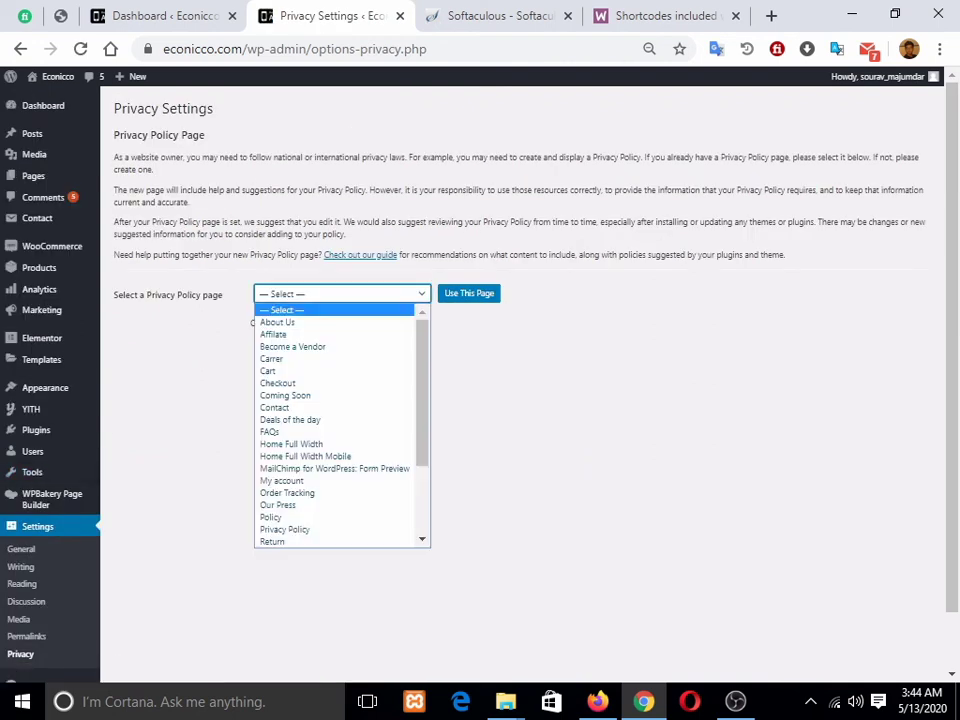
pyautogui.click(285, 529)
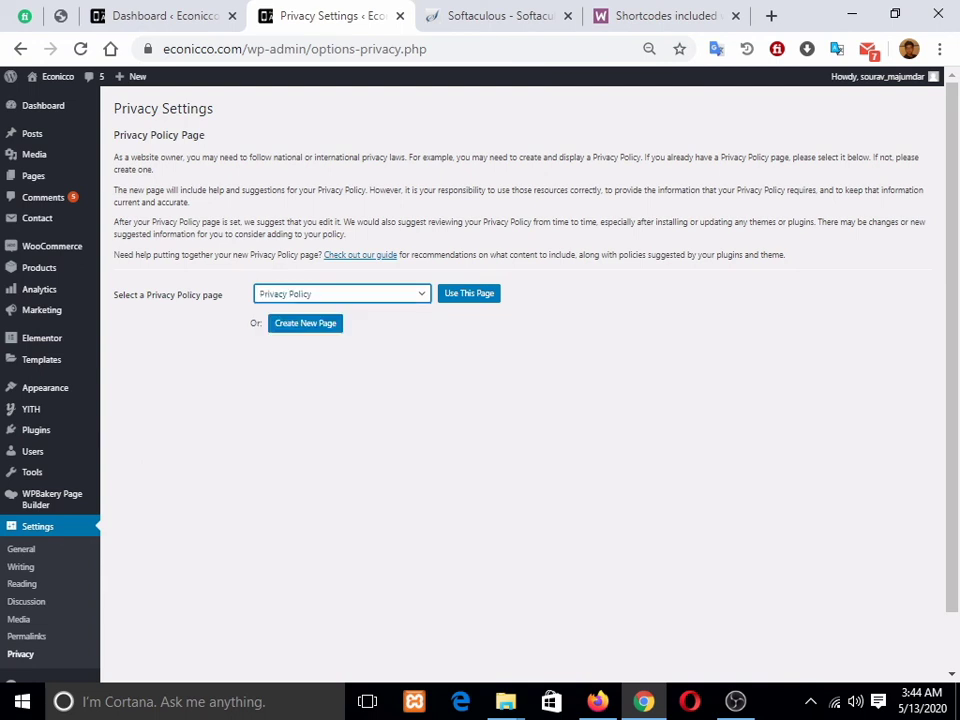
pyautogui.click(305, 323)
pyautogui.click(80, 49)
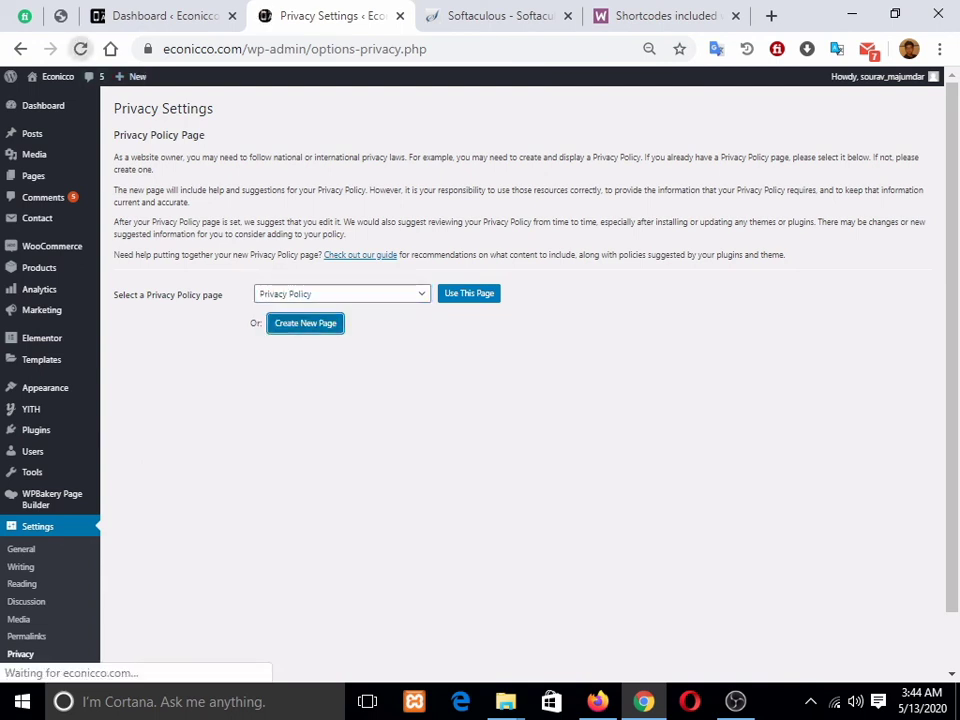
pyautogui.click(469, 294)
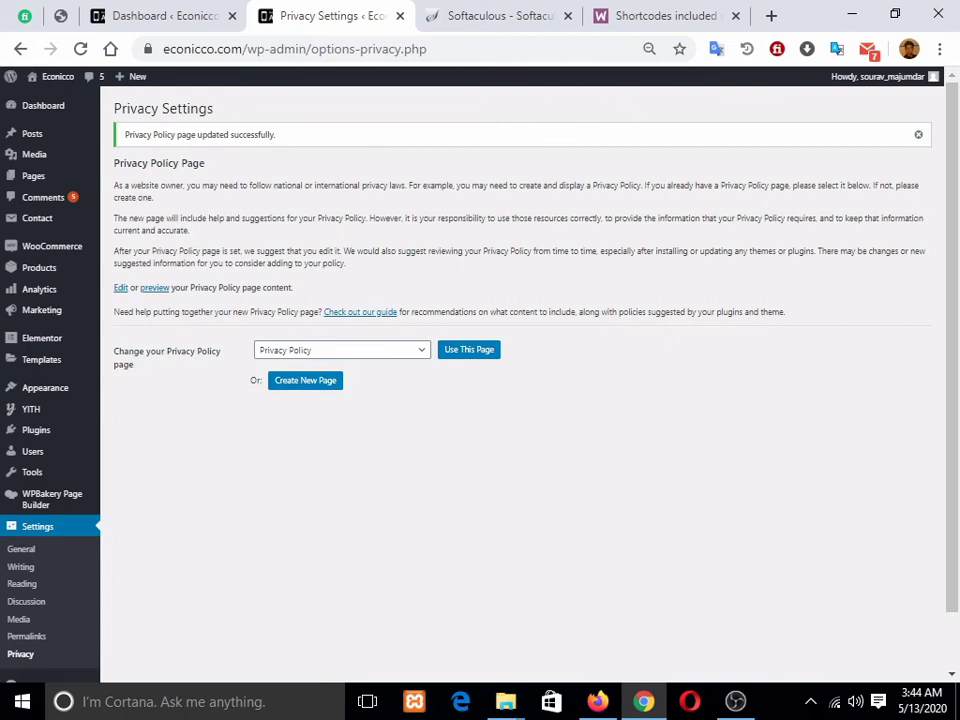
pyautogui.scroll(-1, 25, 580)
# Step: Open the Mailchimp for WordPress API settings from the MC4WP menu
pyautogui.moveTo(30, 622)
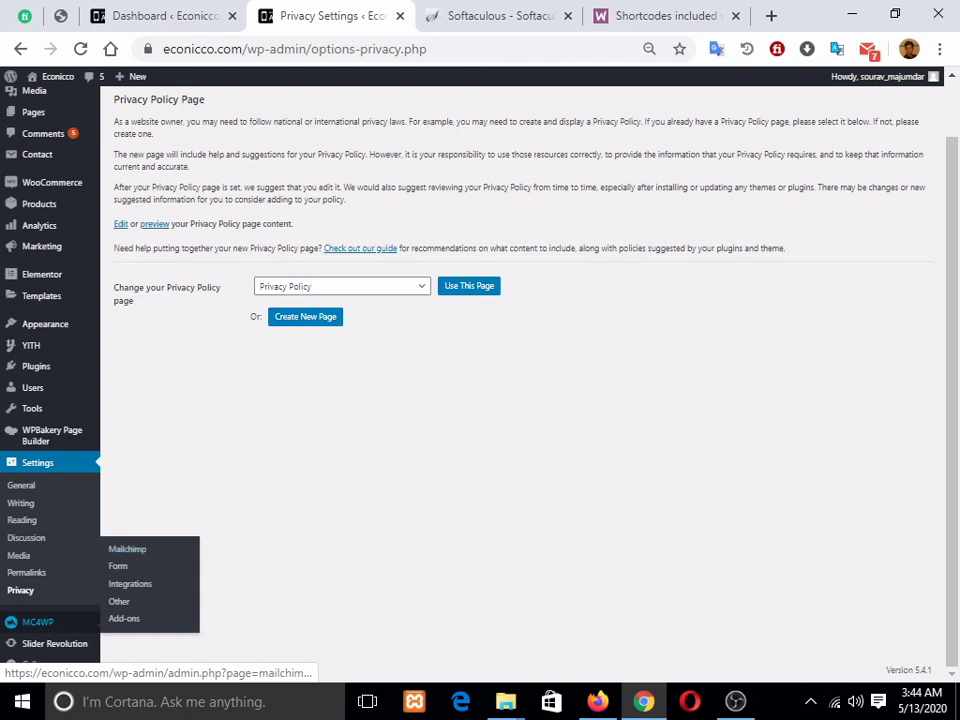
pyautogui.click(127, 549)
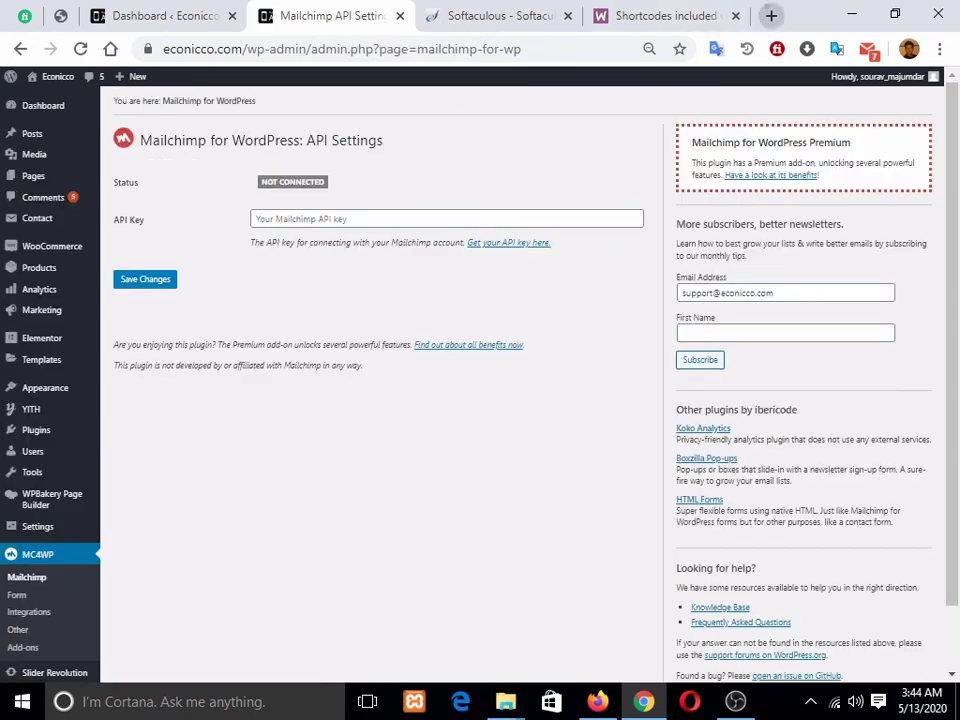
pyautogui.hotkey('ctrl', 't')
# Step: Search Google for 'mailchimp' in the new tab and scan the results
pyautogui.write('mailch')
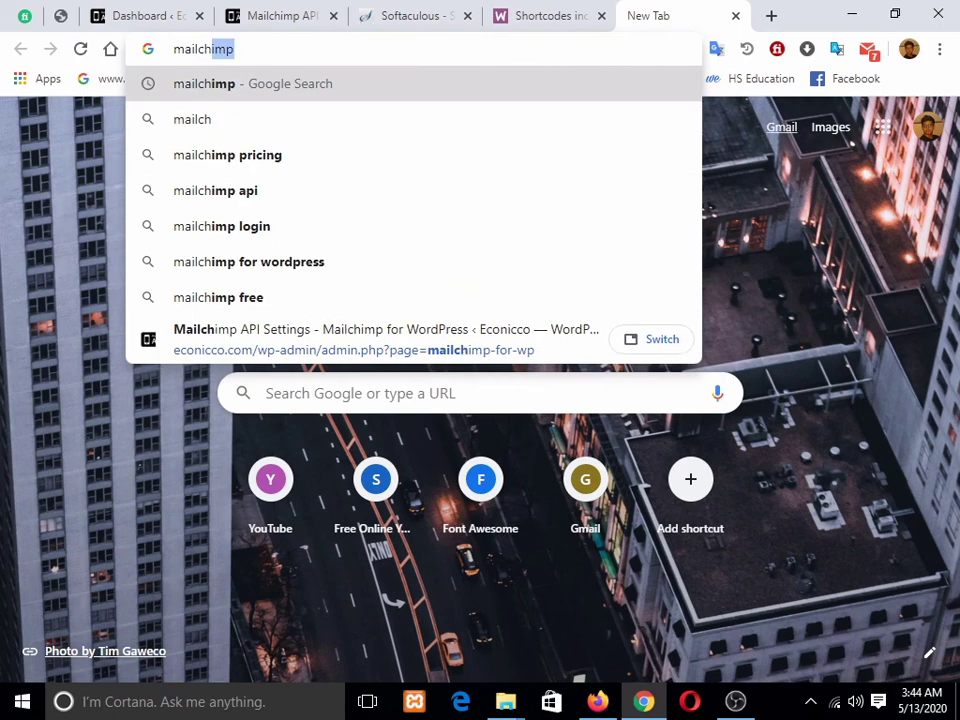
pyautogui.press('Return')
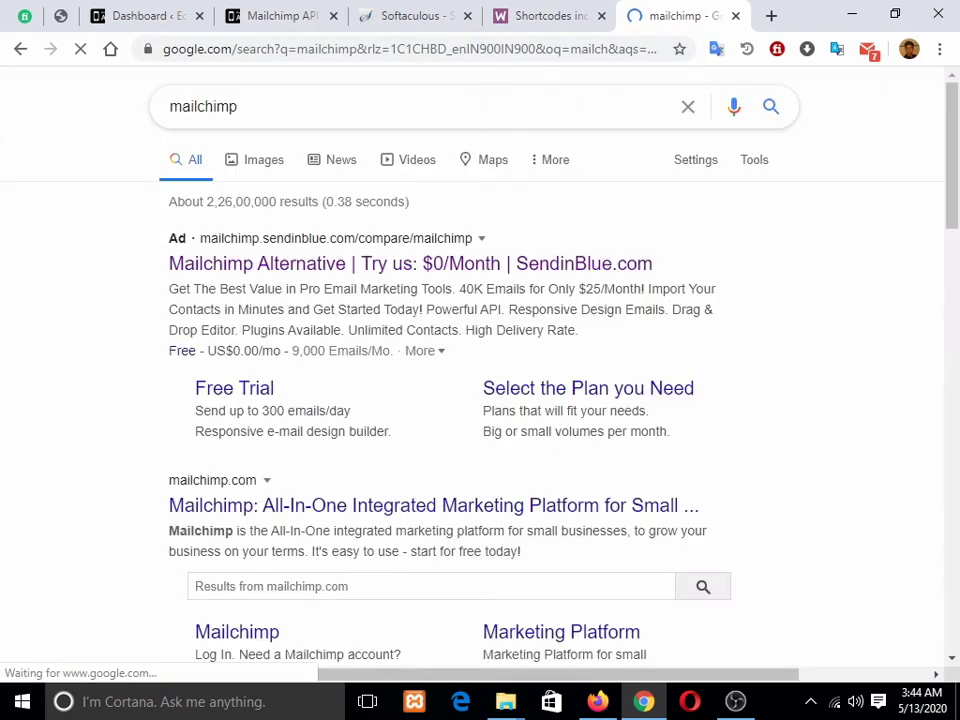
pyautogui.scroll(-1, 480, 380)
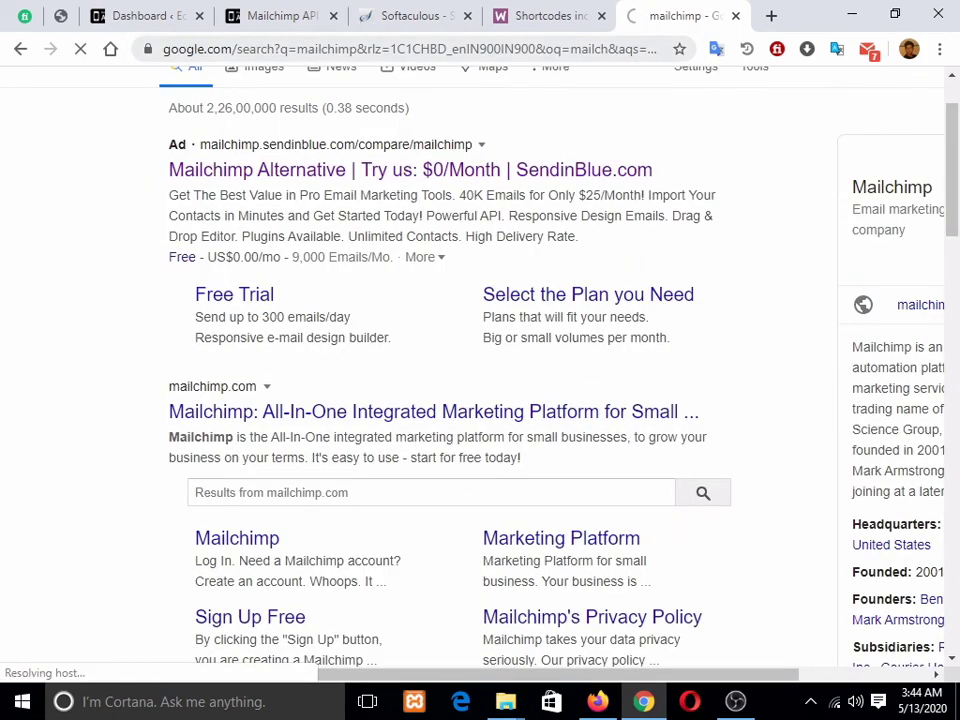
# Step: Return to the Mailchimp for WordPress API Settings tab and select the API Key field
pyautogui.click(148, 16)
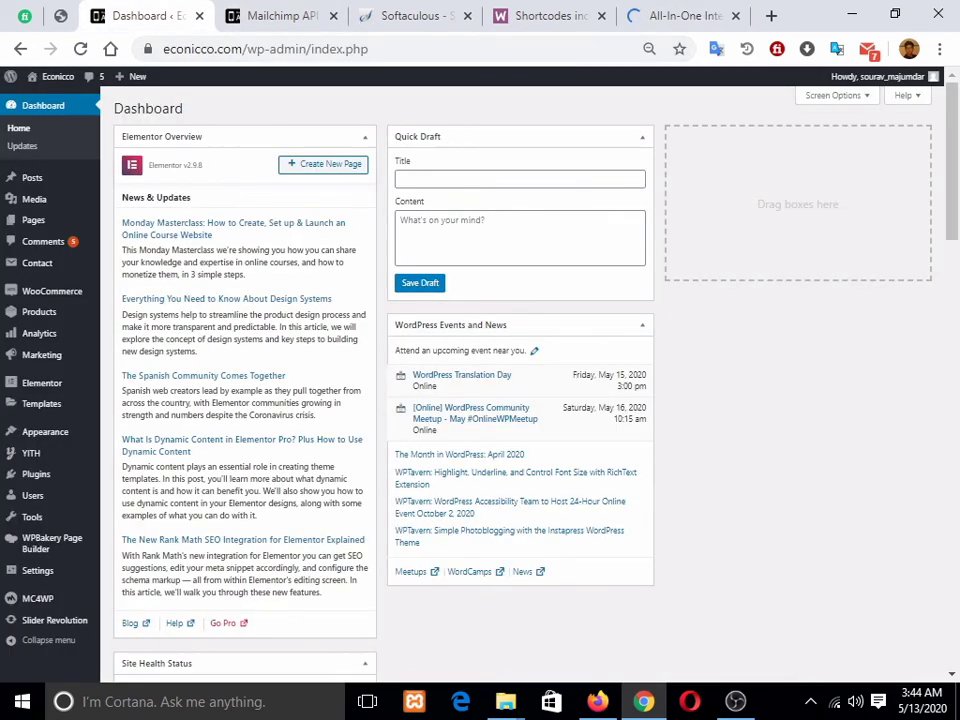
pyautogui.click(282, 16)
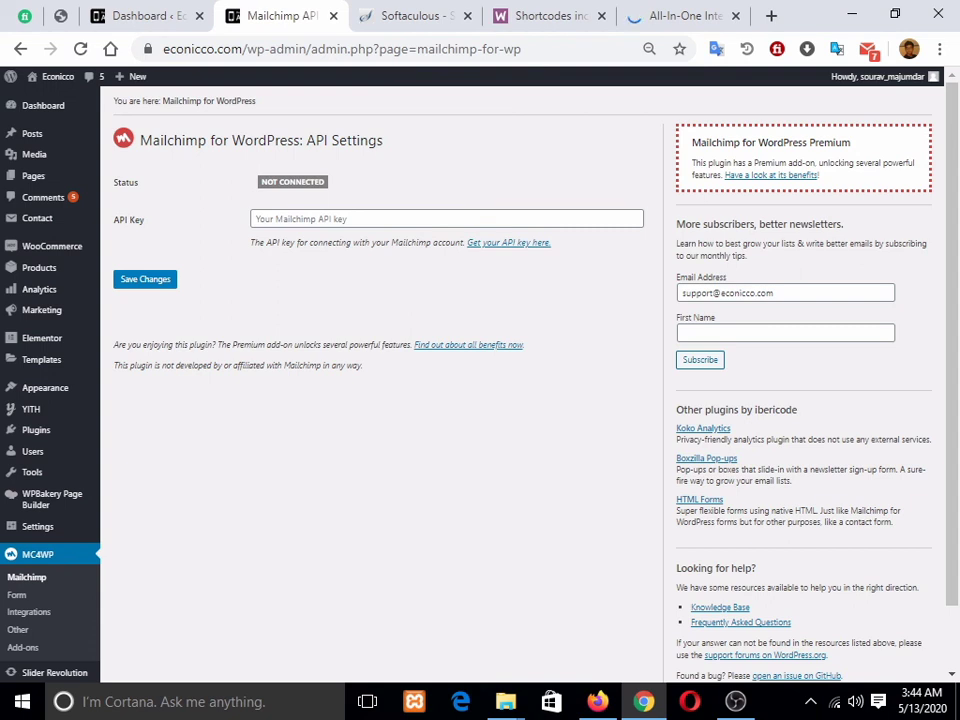
pyautogui.click(446, 219)
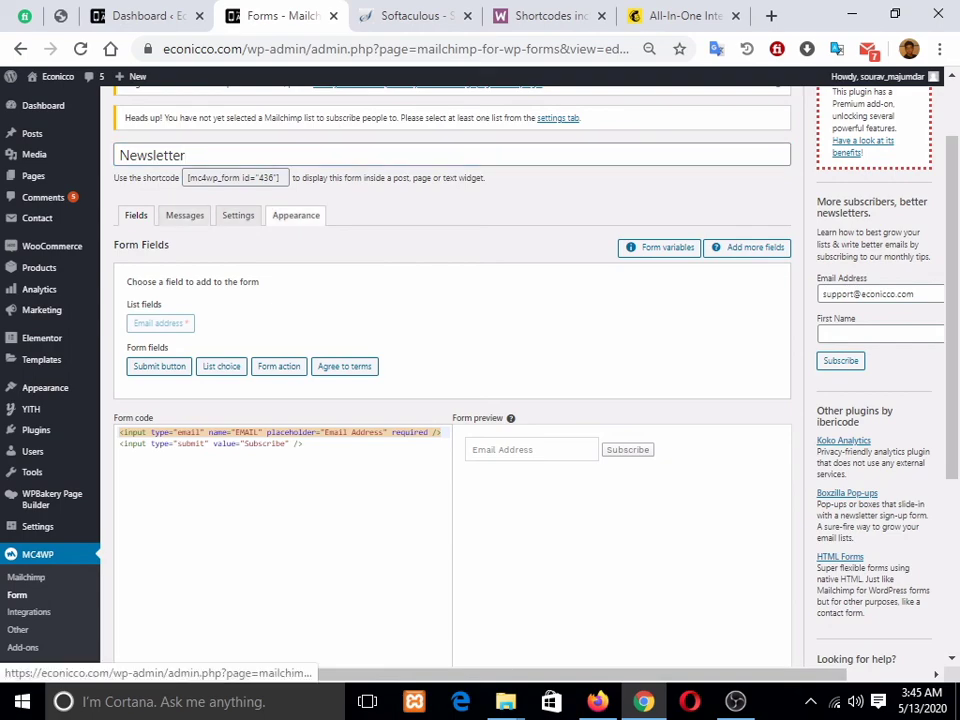
# Step: Look over the Newsletter form's Appearance, Settings and Messages tabs
pyautogui.click(296, 215)
pyautogui.click(238, 215)
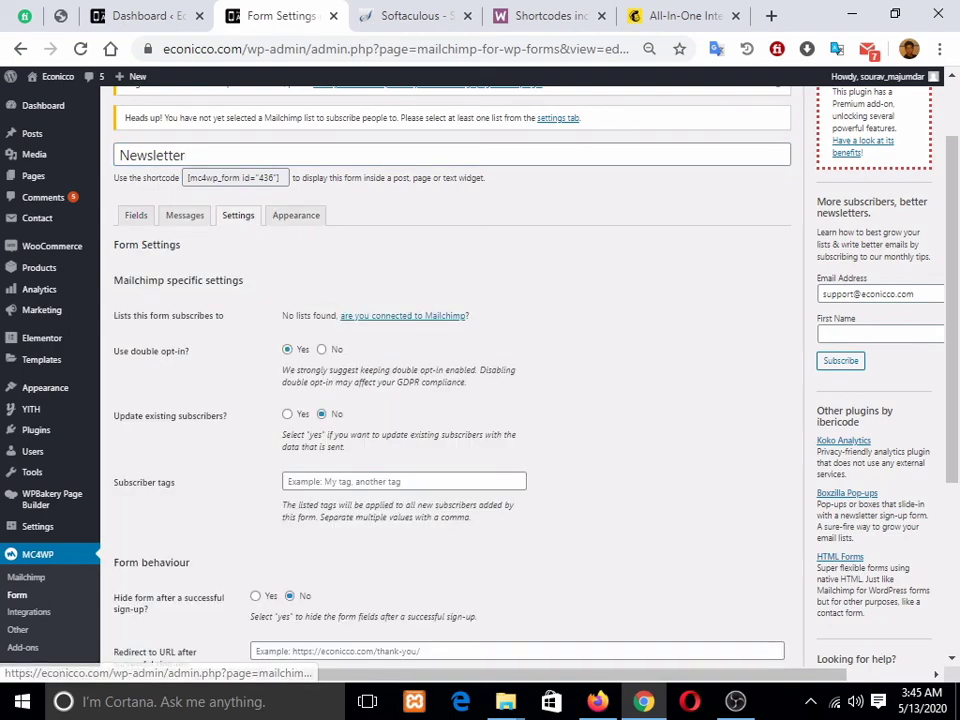
pyautogui.scroll(-3, 450, 400)
pyautogui.scroll(4, 450, 400)
pyautogui.click(185, 309)
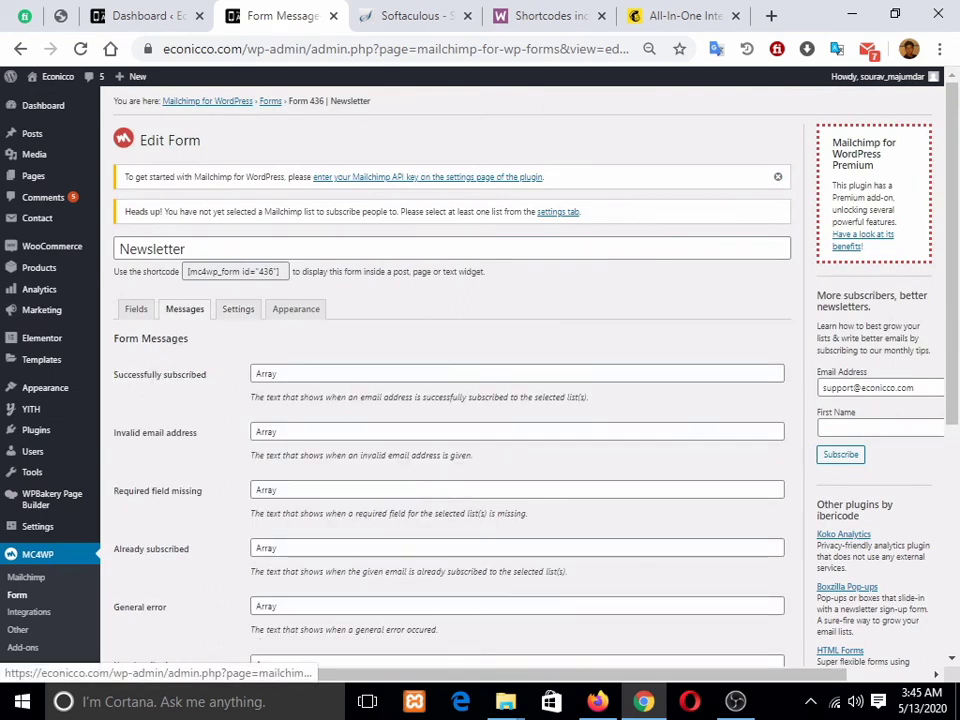
pyautogui.scroll(-2, 450, 400)
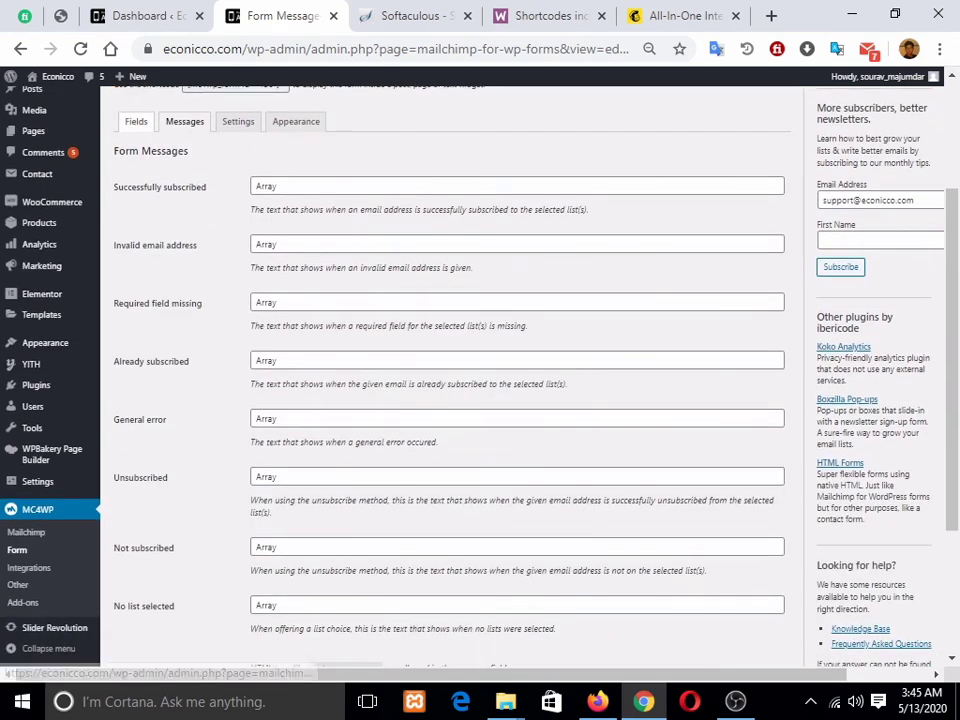
# Step: Scroll through the Newsletter form's fields and code, then return to the Dashboard
pyautogui.click(136, 121)
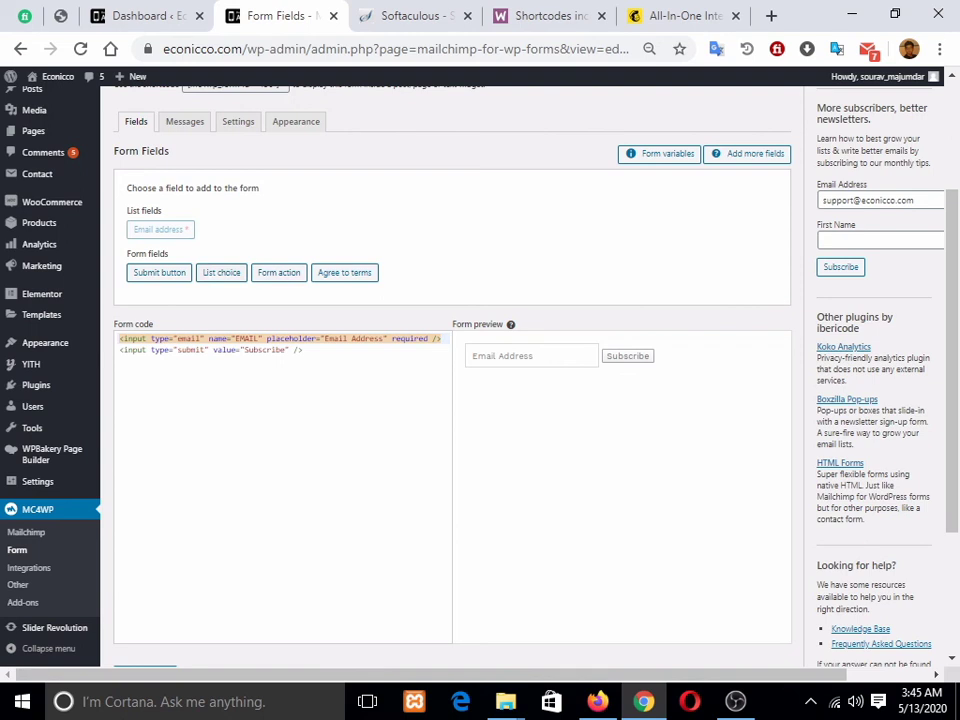
pyautogui.scroll(-3, 450, 400)
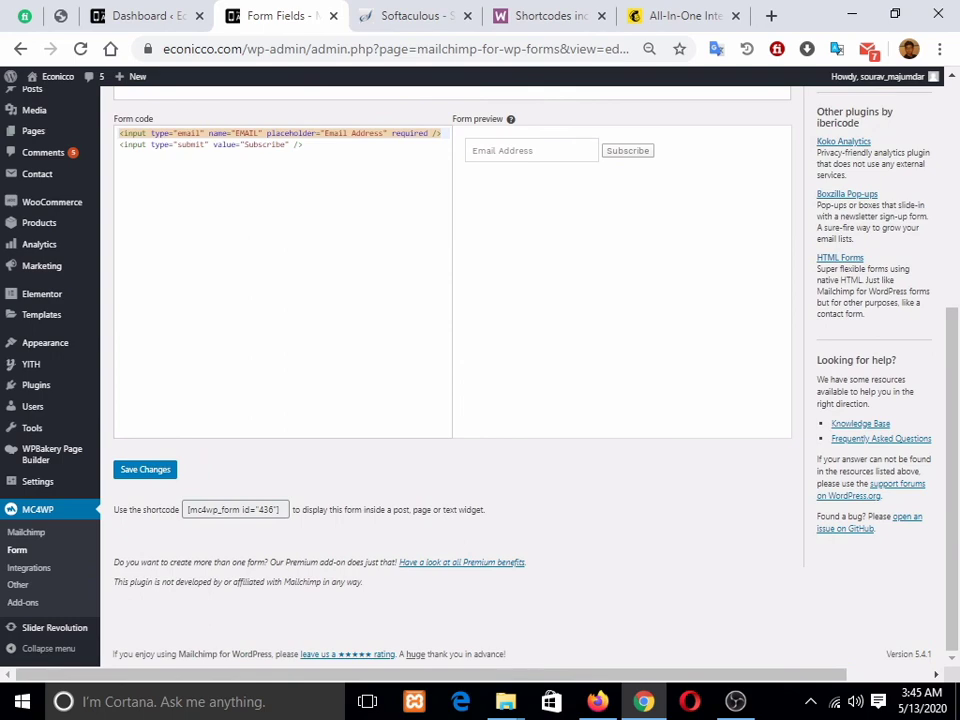
pyautogui.scroll(6, 450, 400)
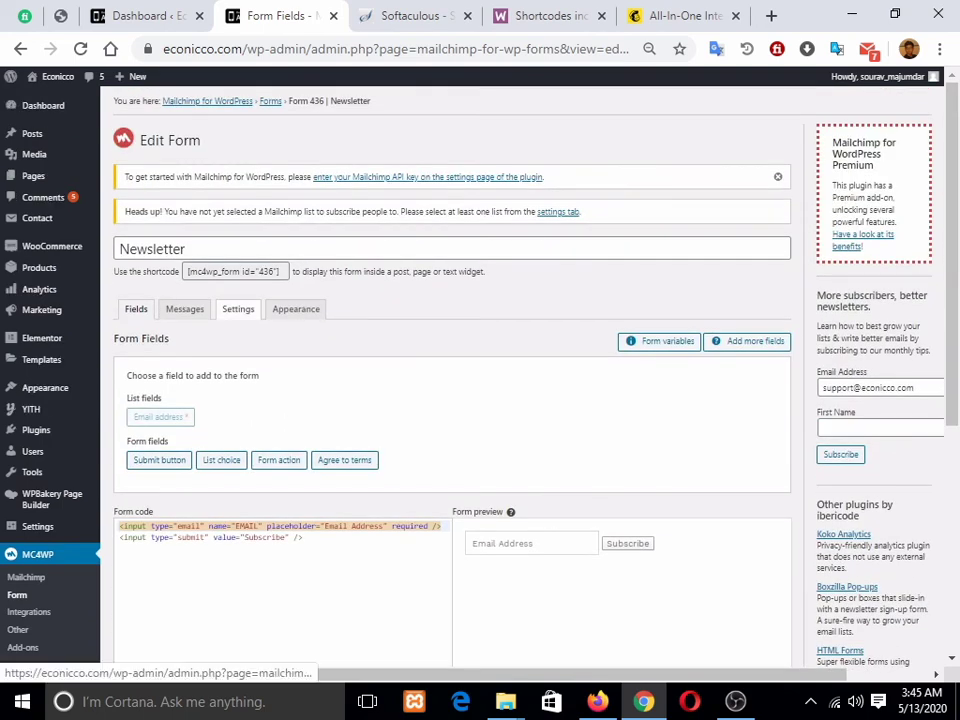
pyautogui.scroll(-3, 296, 309)
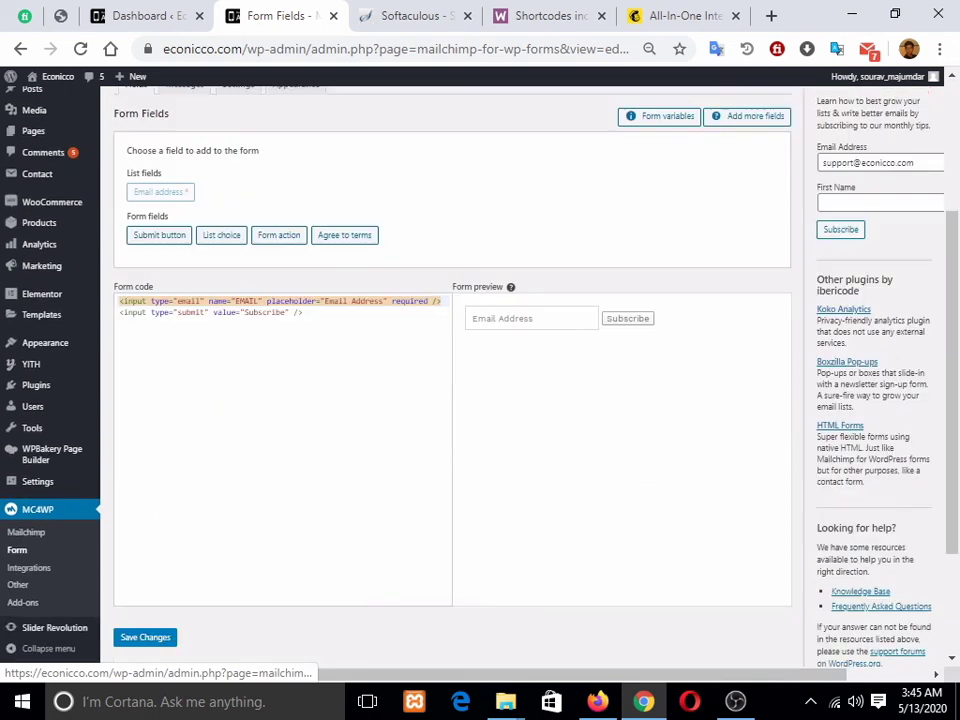
pyautogui.scroll(-2, 450, 400)
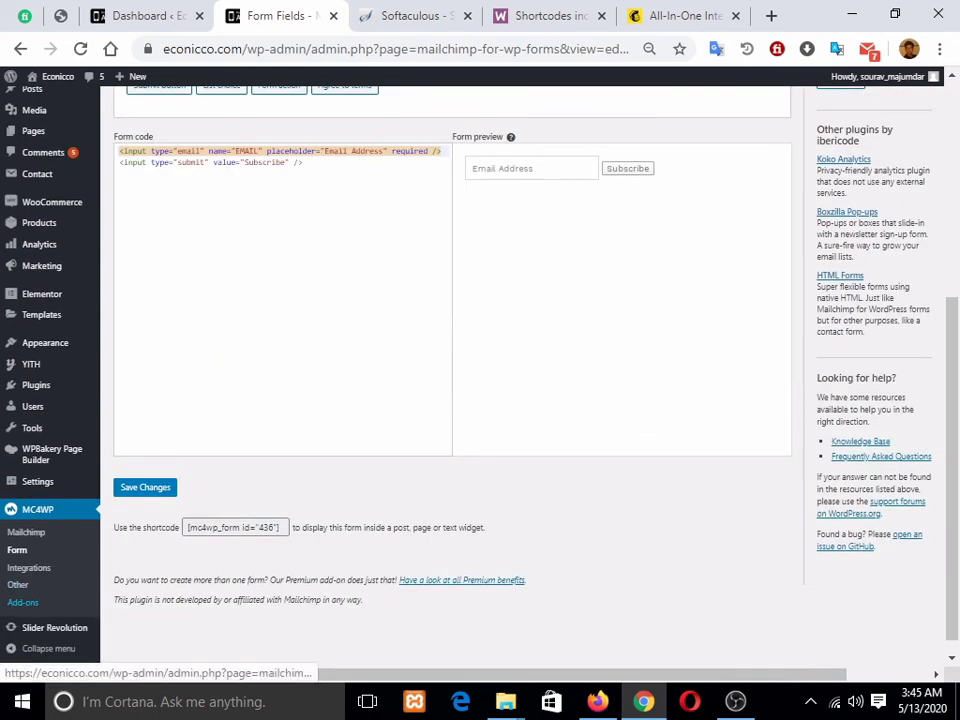
pyautogui.scroll(-1, 450, 400)
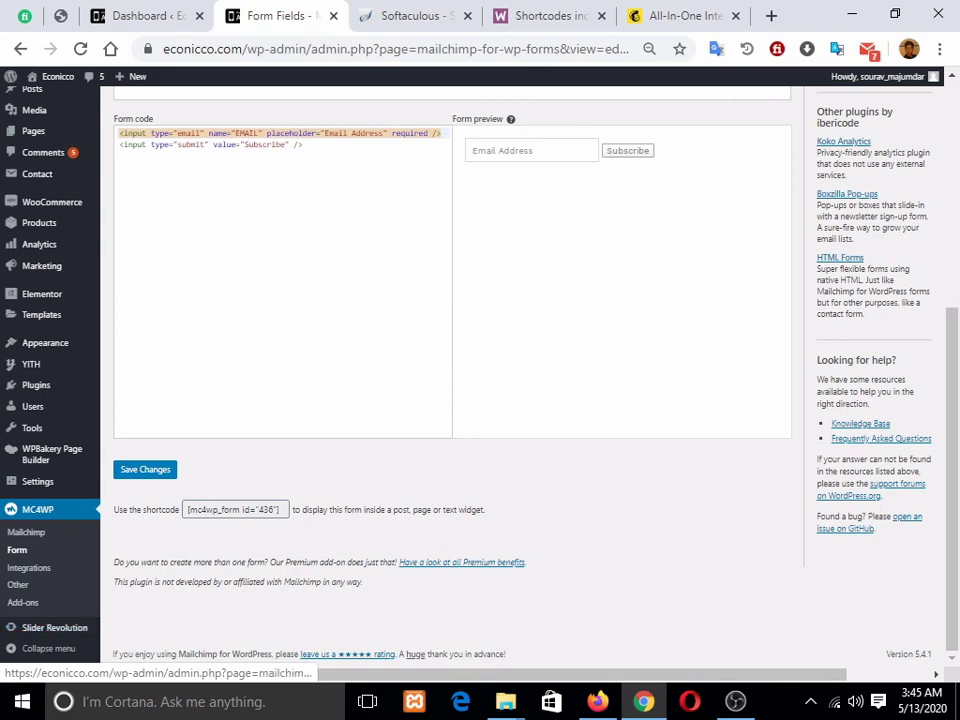
pyautogui.scroll(5, 450, 380)
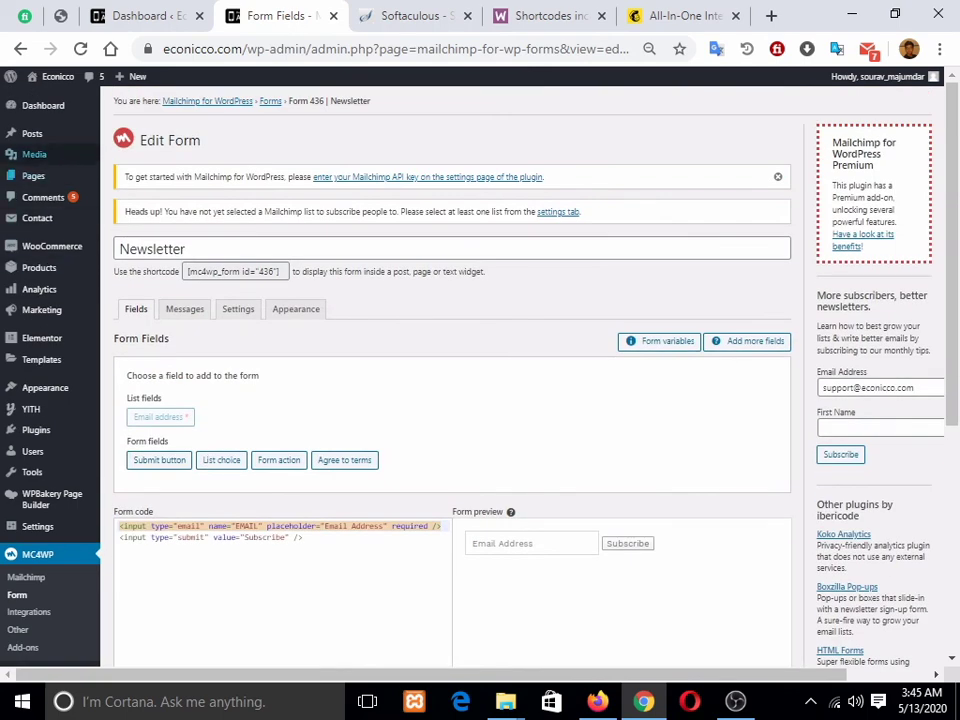
pyautogui.click(45, 106)
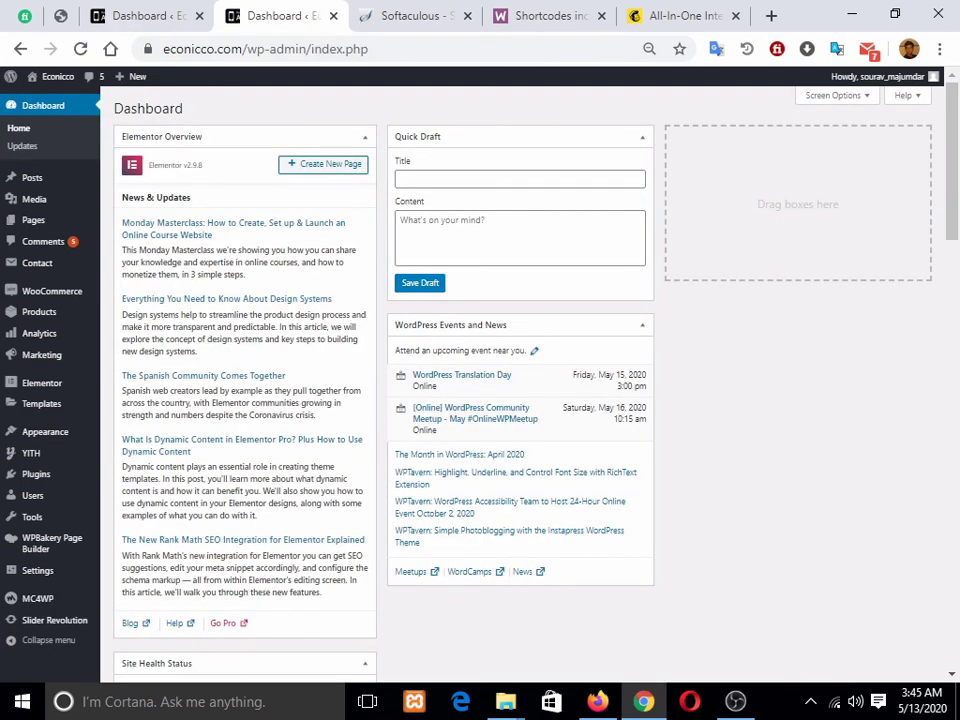
# Step: On the other Dashboard tab, collapse and re-expand Elementor Overview and show Screen Options
pyautogui.click(146, 16)
pyautogui.scroll(-7, 520, 380)
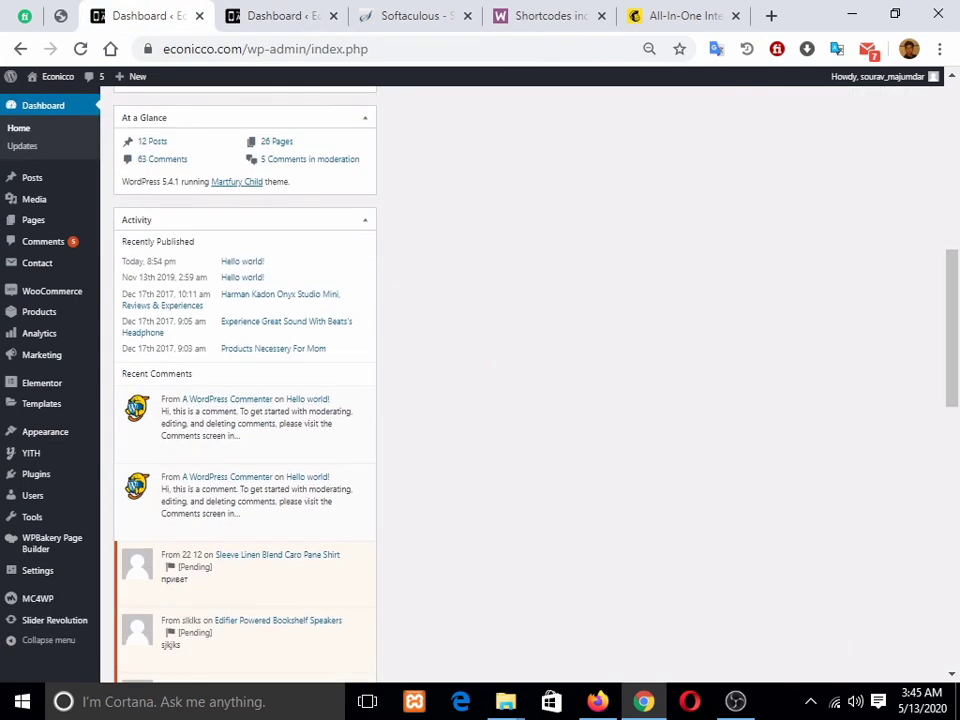
pyautogui.scroll(7, 520, 380)
pyautogui.click(364, 136)
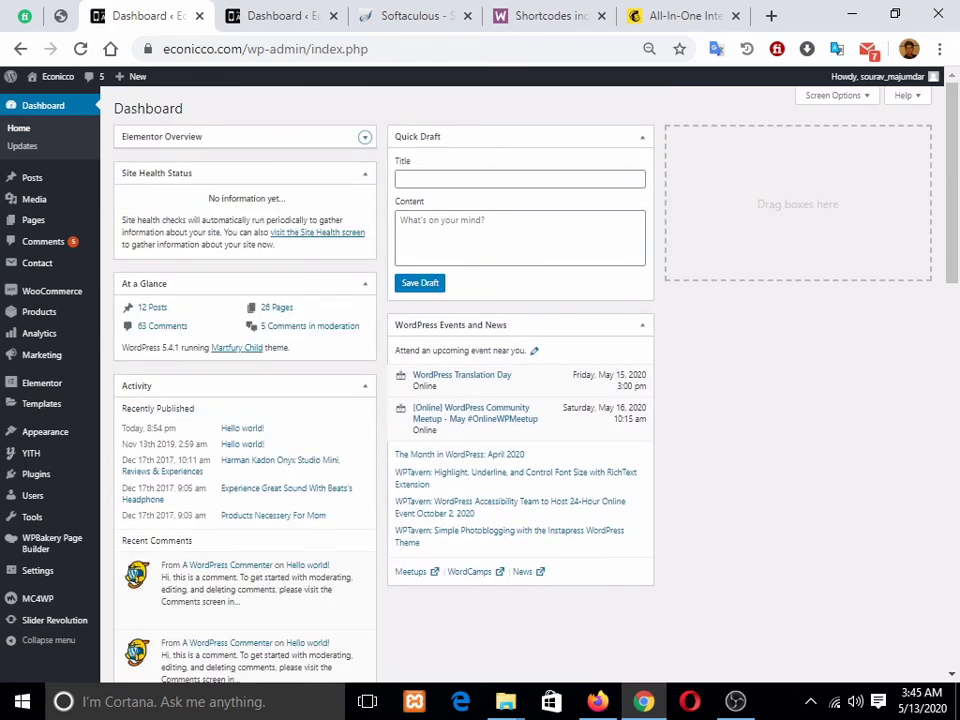
pyautogui.click(364, 136)
pyautogui.click(837, 96)
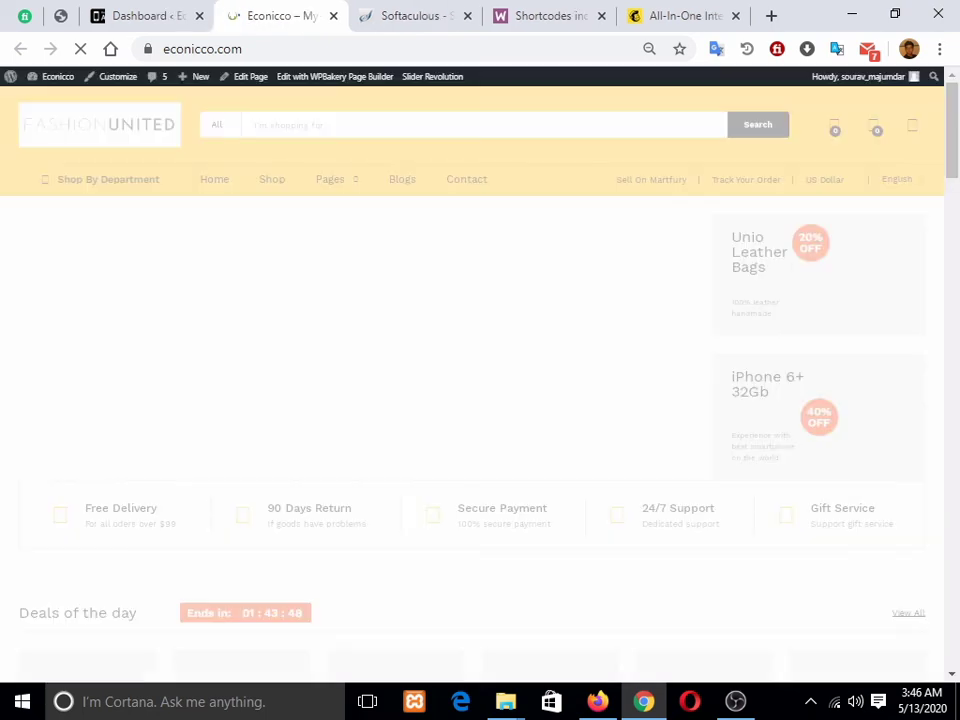
# Step: Preview the store at phone size in DevTools, open the Customizer, and tap Category
pyautogui.rightClick(512, 222)
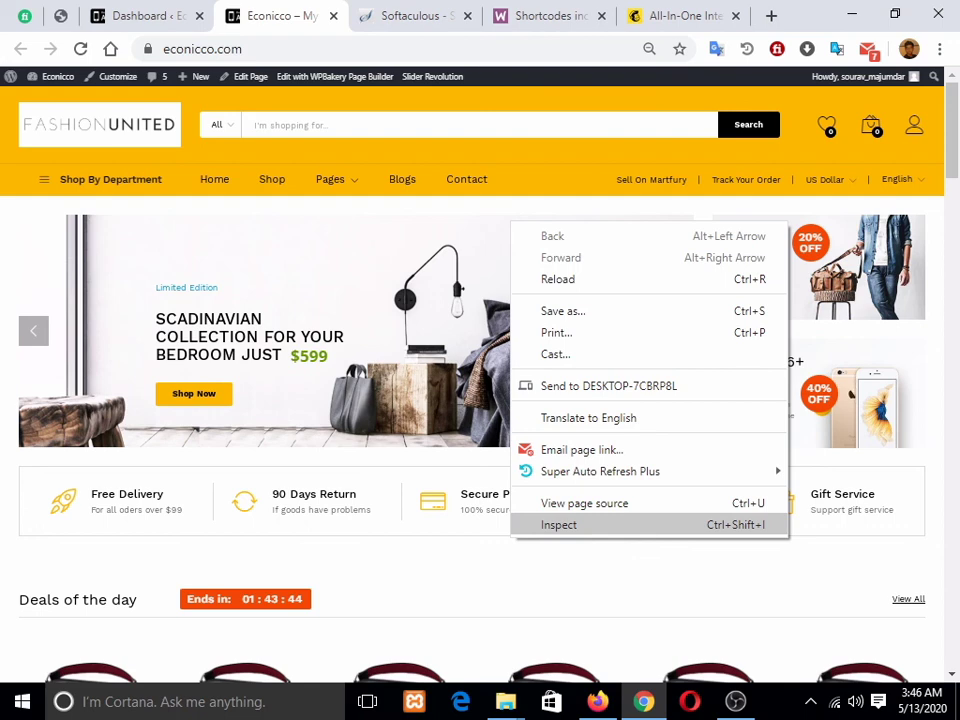
pyautogui.click(558, 524)
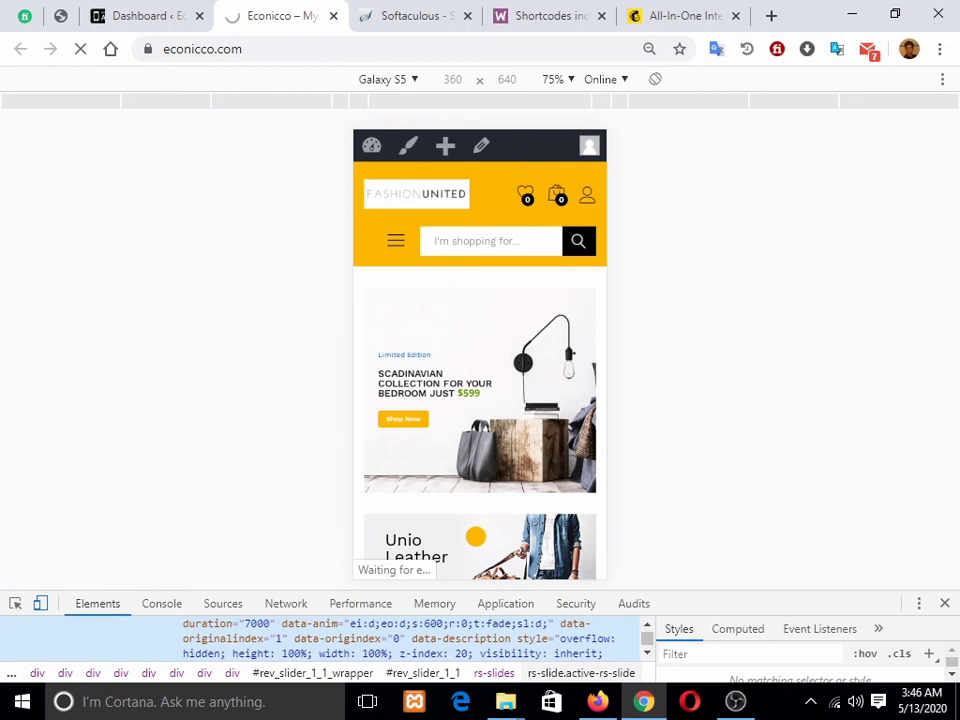
pyautogui.click(150, 16)
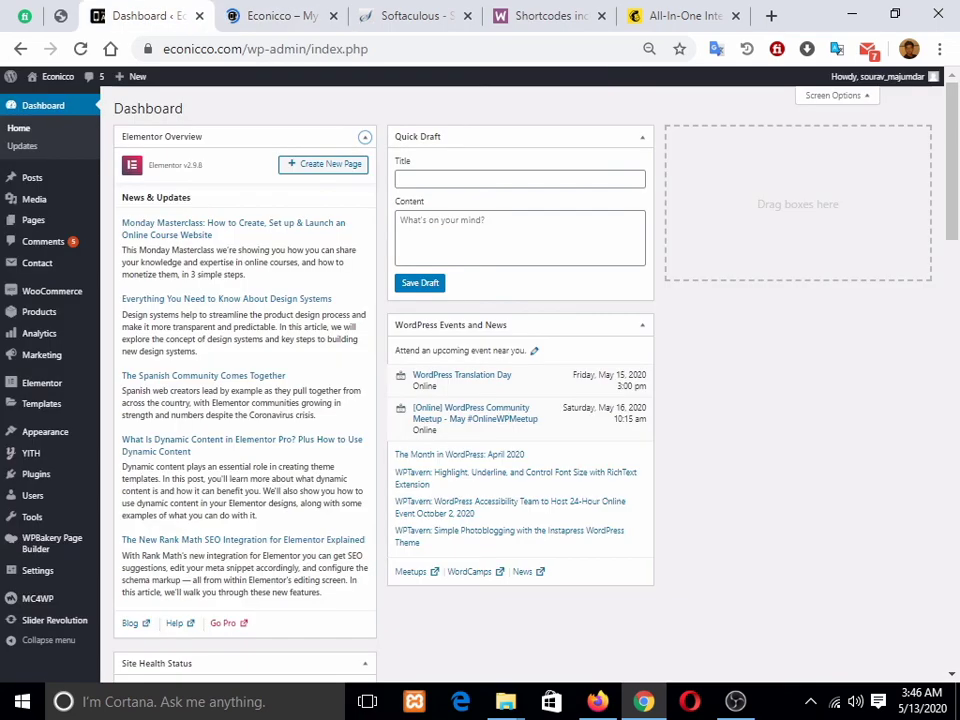
pyautogui.moveTo(45, 432)
pyautogui.click(129, 450)
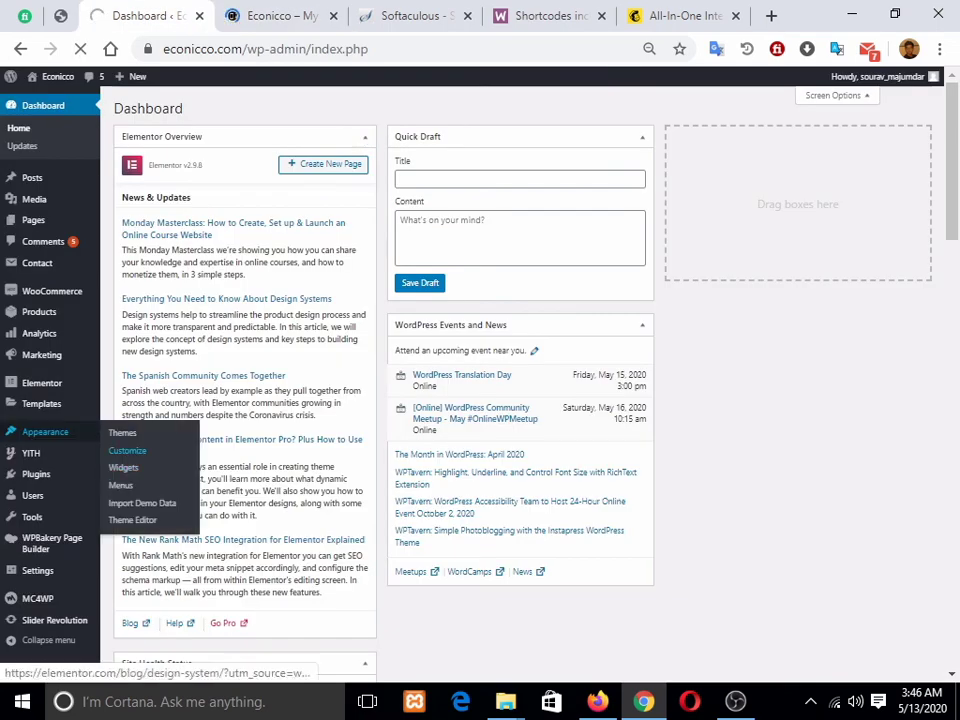
pyautogui.click(281, 16)
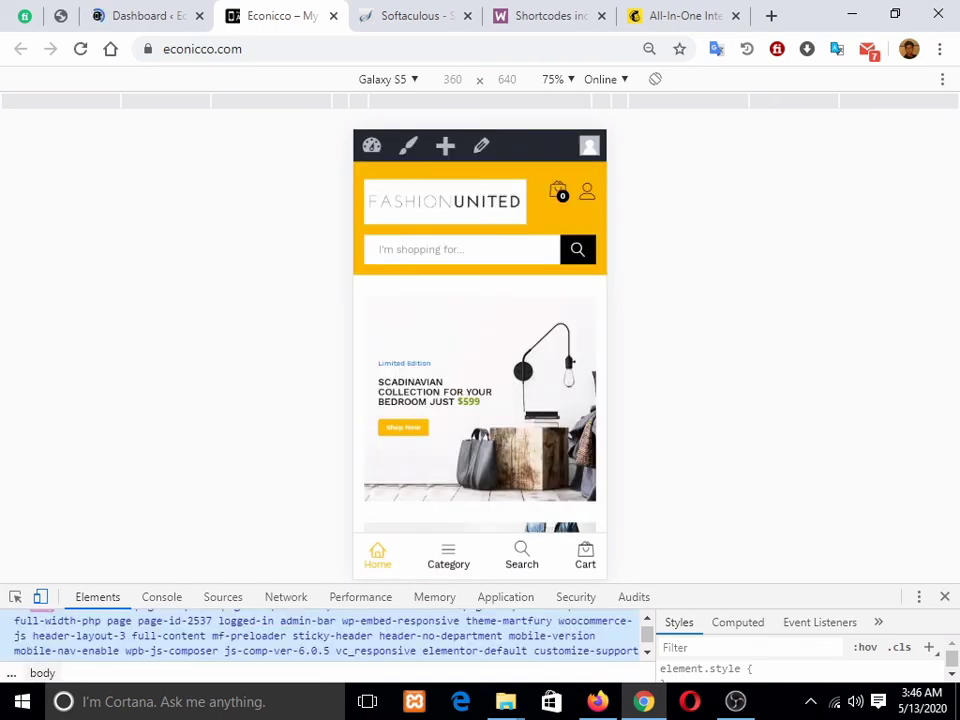
pyautogui.click(448, 556)
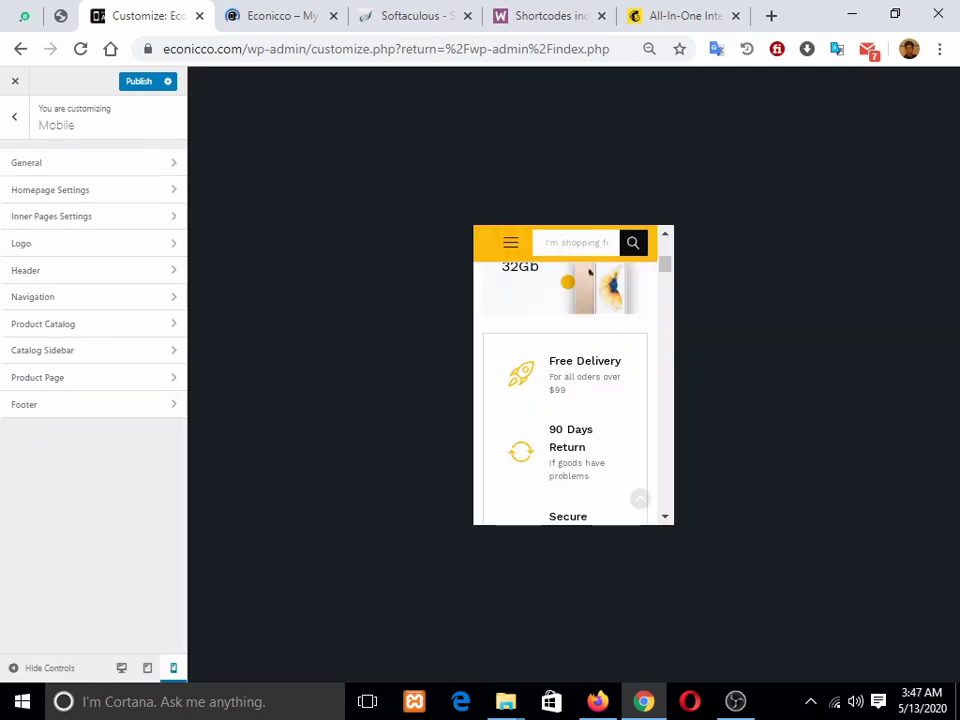
pyautogui.scroll(-2, 589, 273)
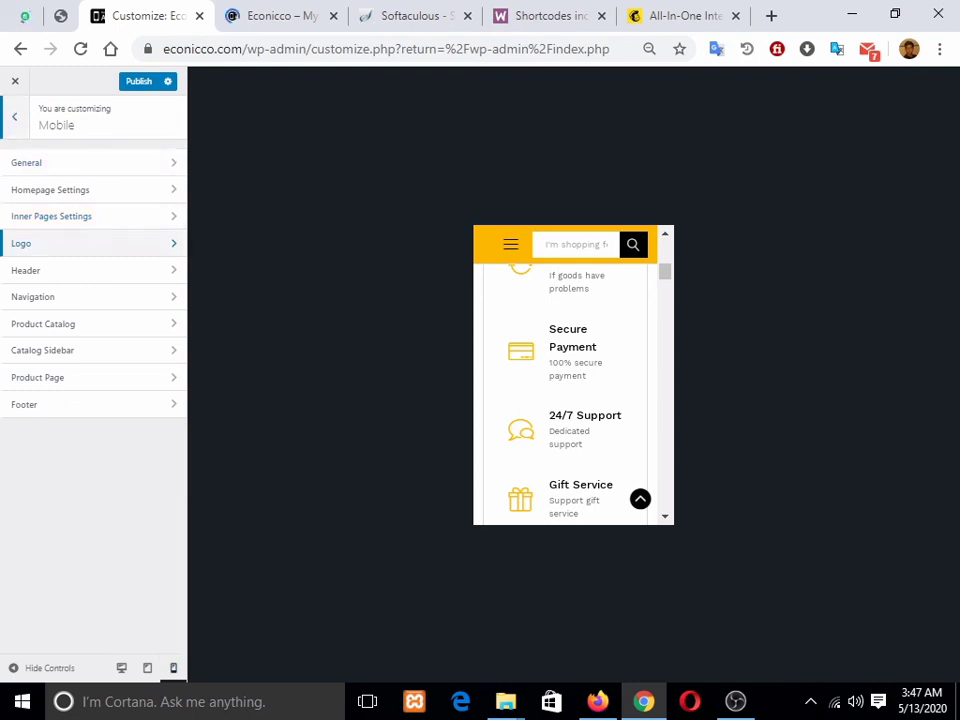
pyautogui.click(26, 270)
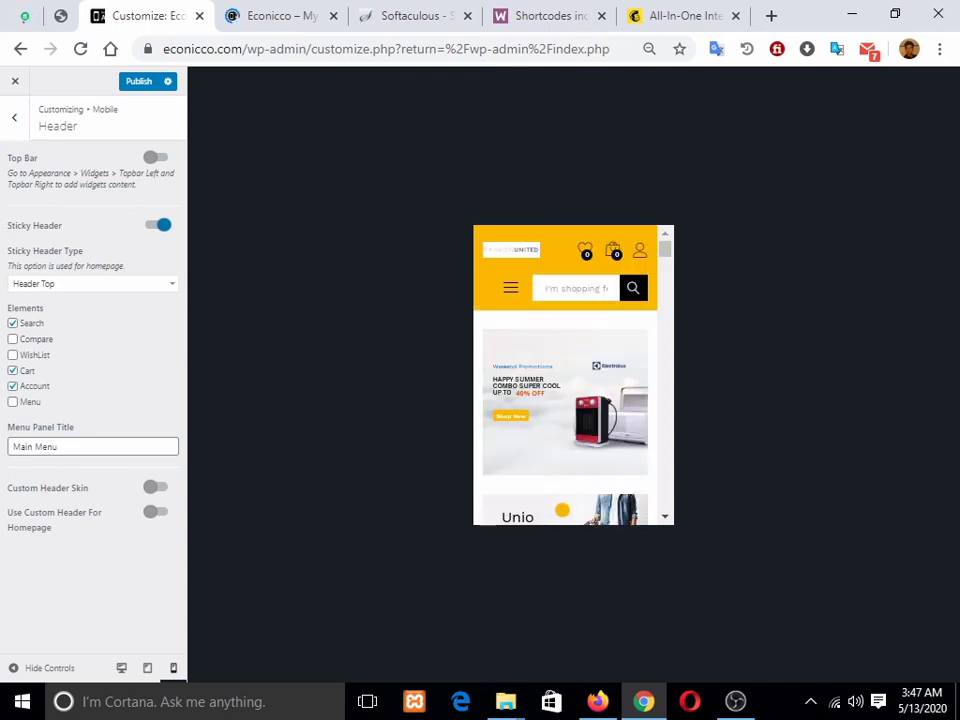
pyautogui.click(14, 118)
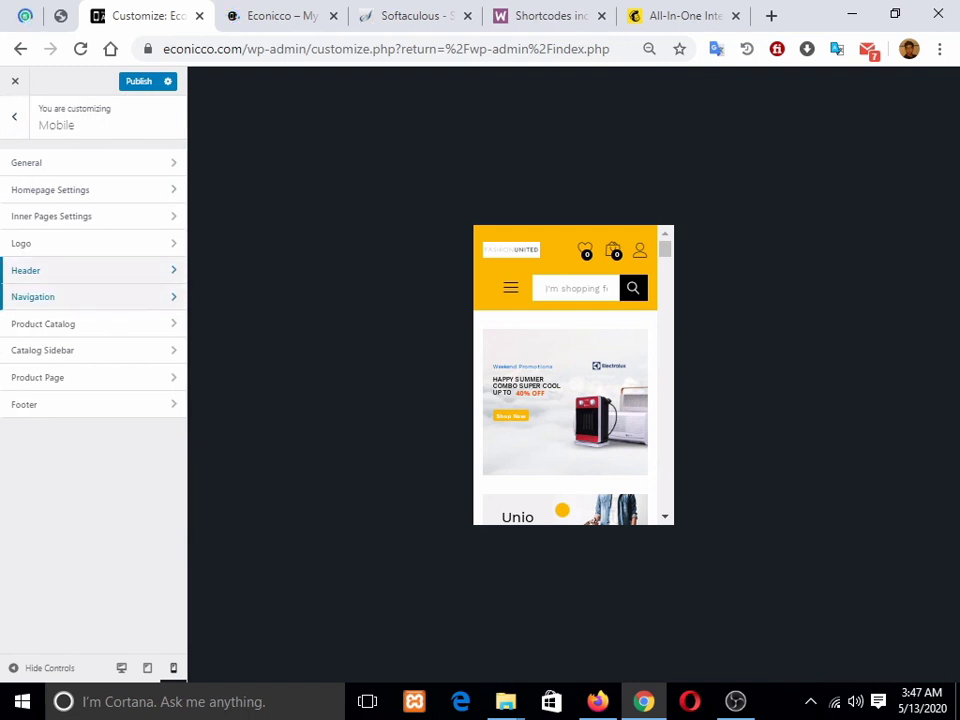
# Step: Open the Mobile Navigation settings and scroll through them alongside the phone preview
pyautogui.click(33, 297)
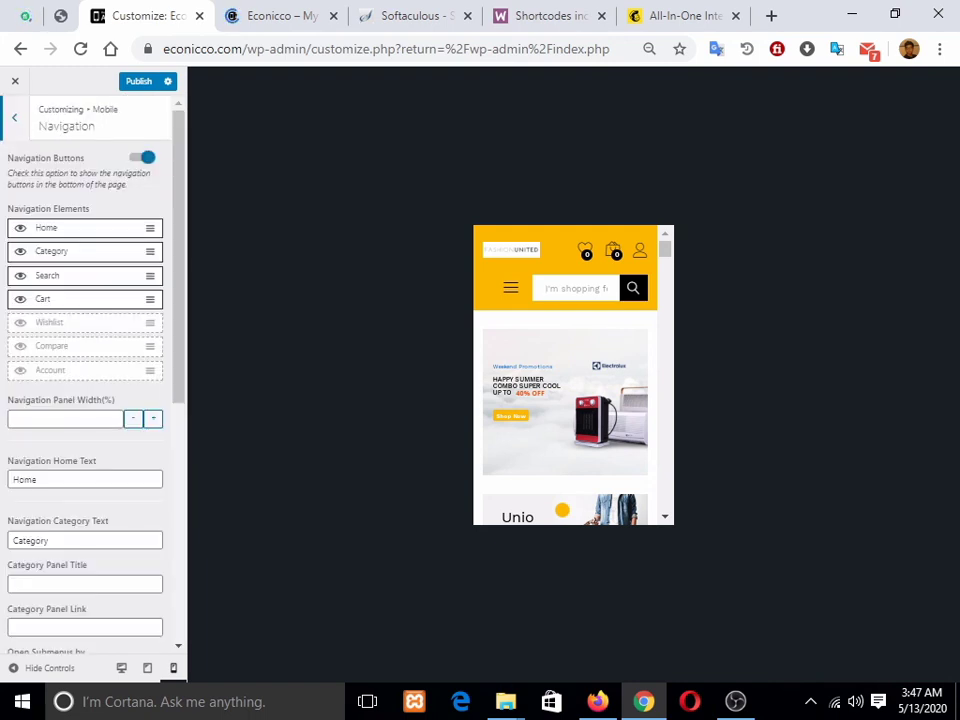
pyautogui.scroll(-10, 560, 470)
pyautogui.click(638, 499)
pyautogui.scroll(-4, 567, 375)
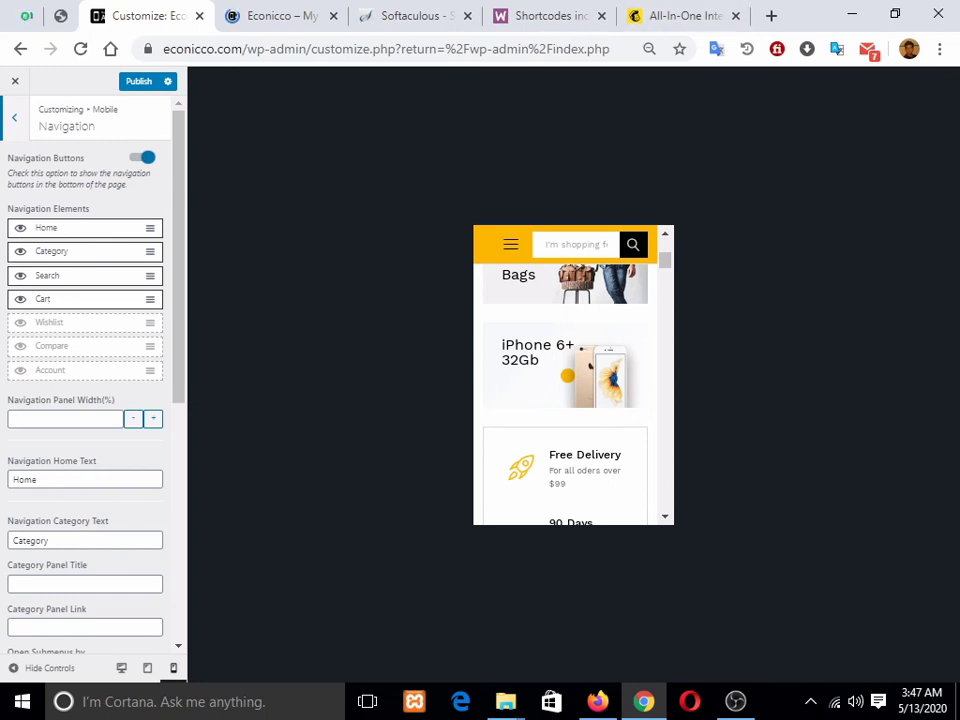
pyautogui.click(281, 16)
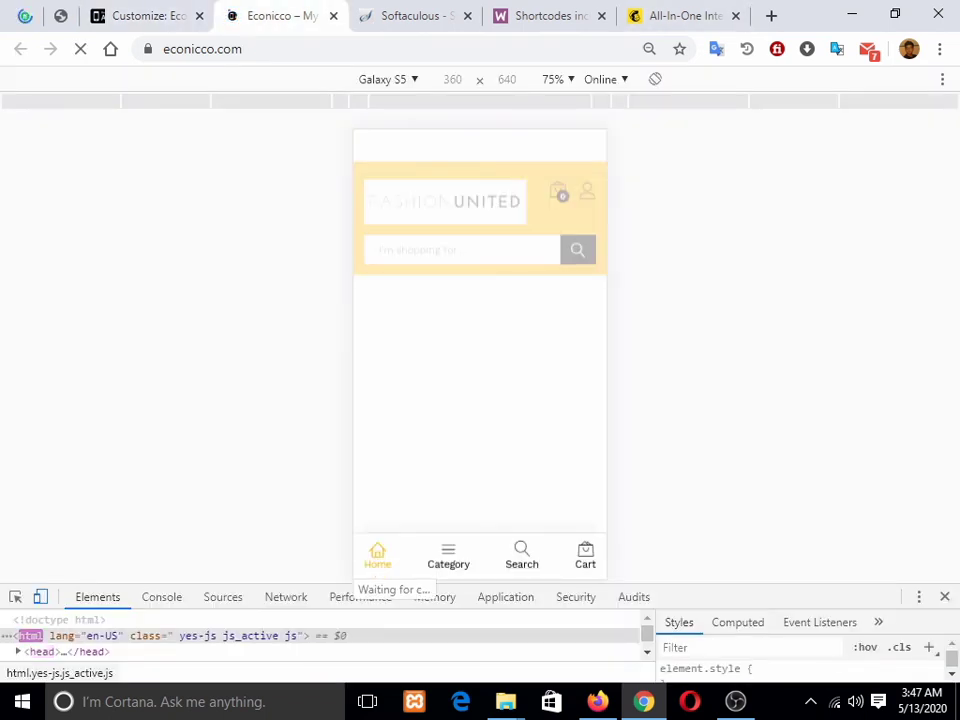
pyautogui.click(149, 16)
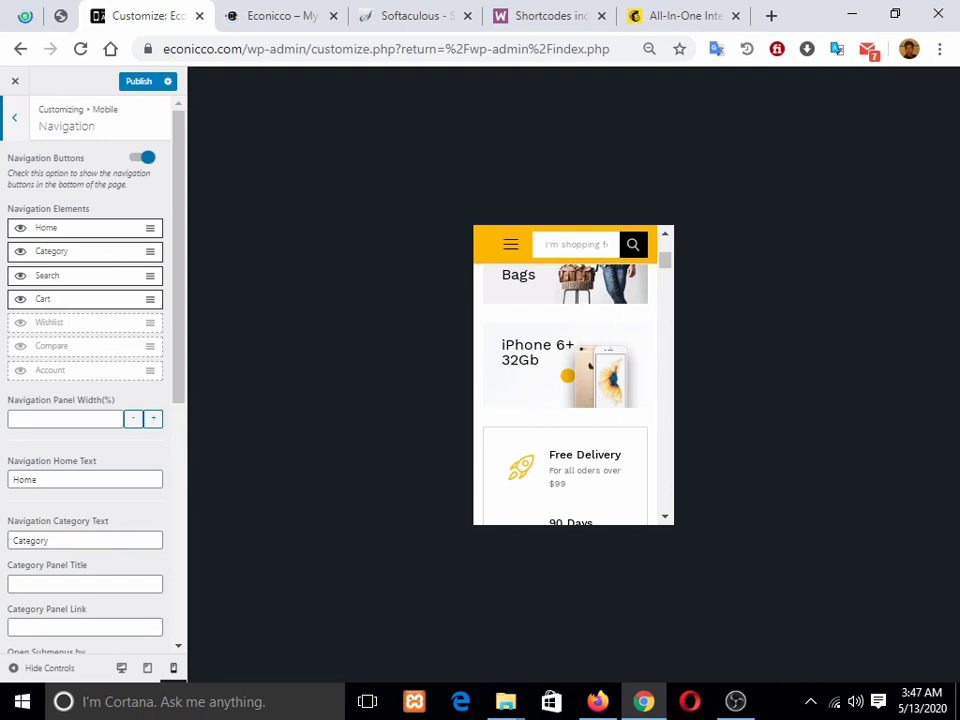
pyautogui.scroll(-1, 90, 380)
pyautogui.scroll(1, 90, 380)
pyautogui.scroll(-5, 90, 380)
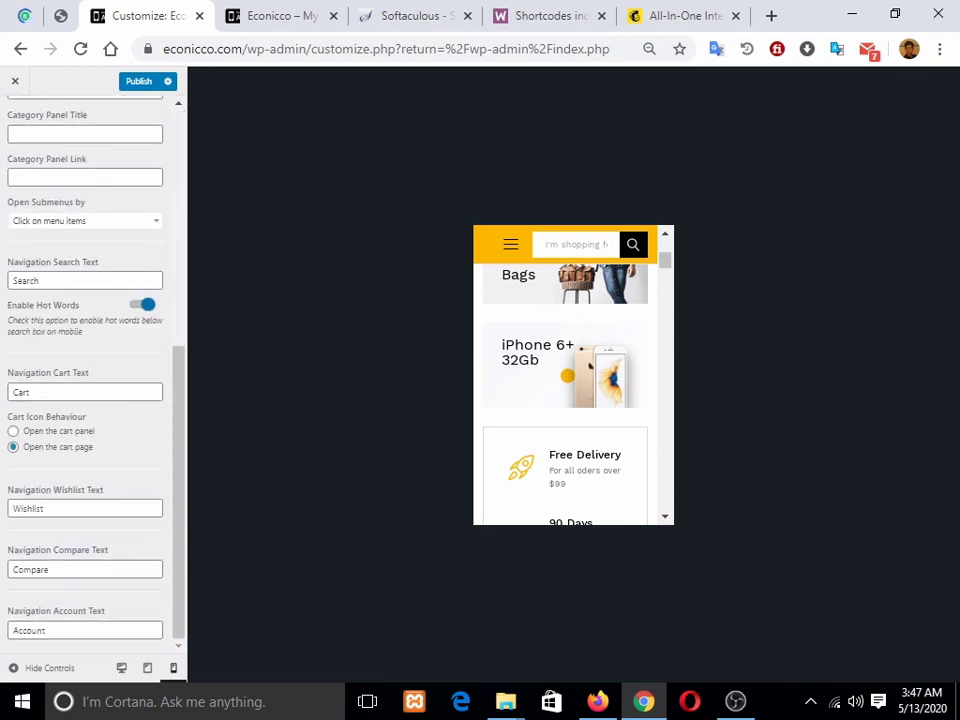
pyautogui.scroll(5, 90, 380)
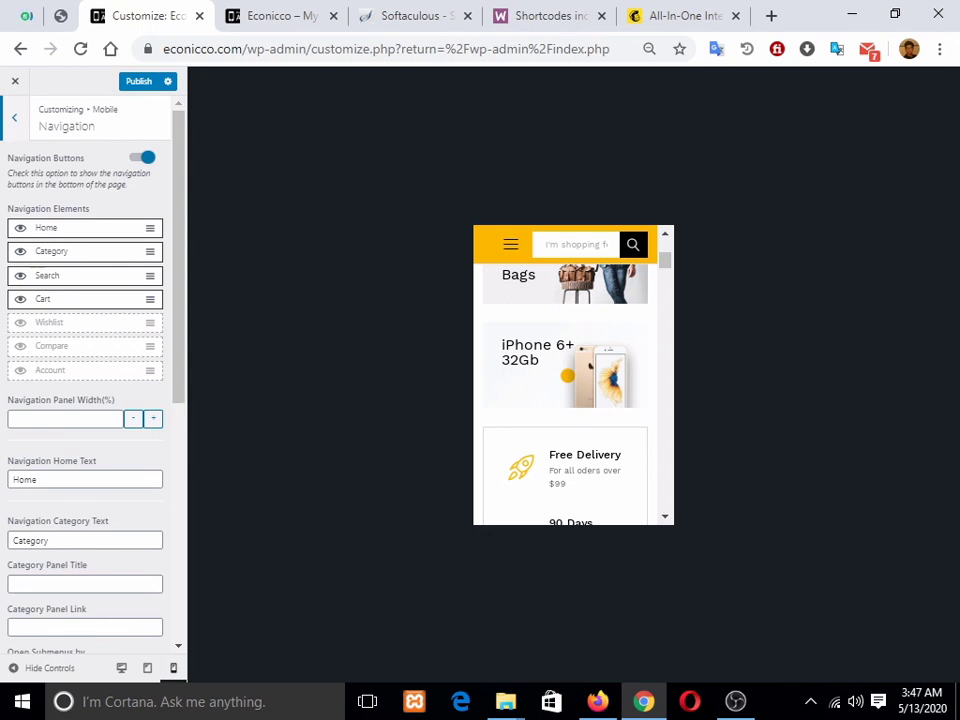
pyautogui.scroll(-5, 90, 380)
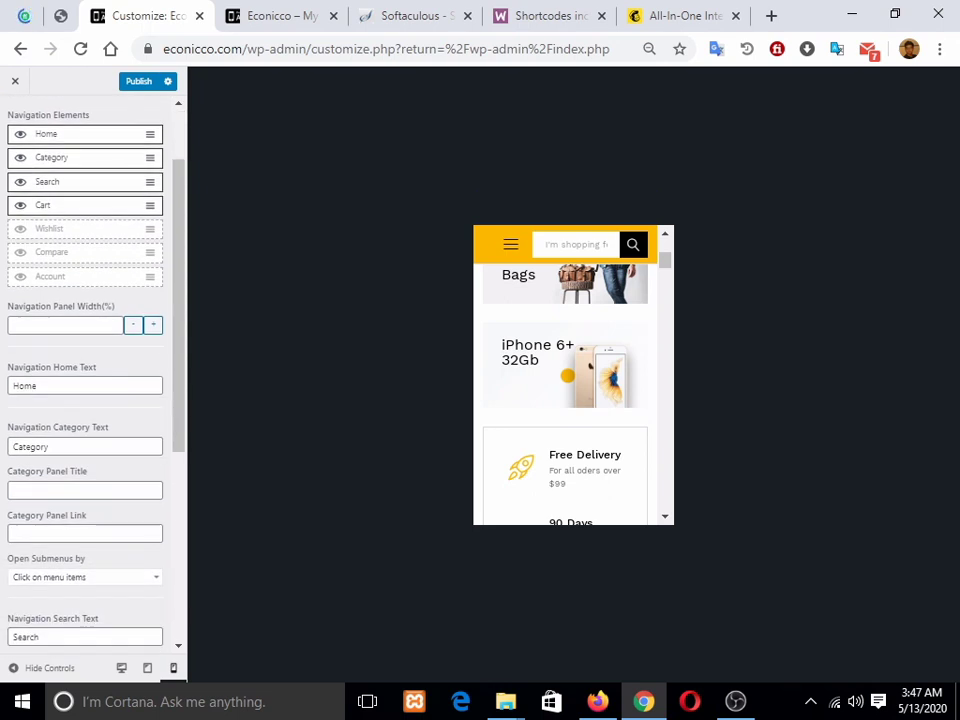
pyautogui.scroll(5, 90, 380)
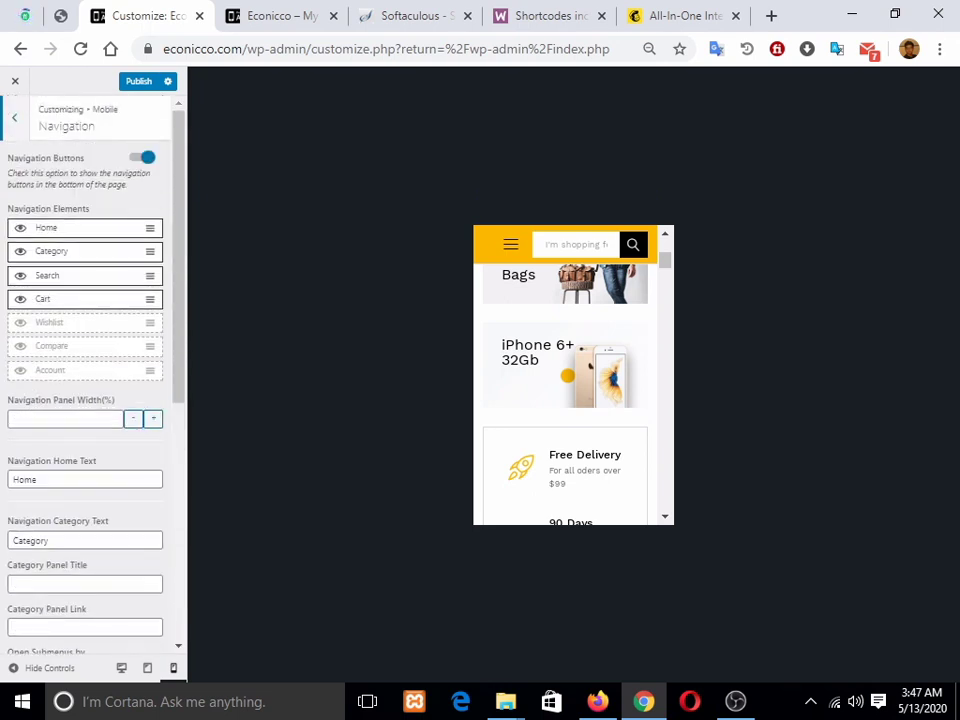
# Step: Drag Home down and back so navigation stays Home, Category, Search, Cart
pyautogui.moveTo(150, 228)
pyautogui.mouseDown()
pyautogui.moveTo(155, 287)
pyautogui.moveTo(160, 249)
pyautogui.mouseUp()
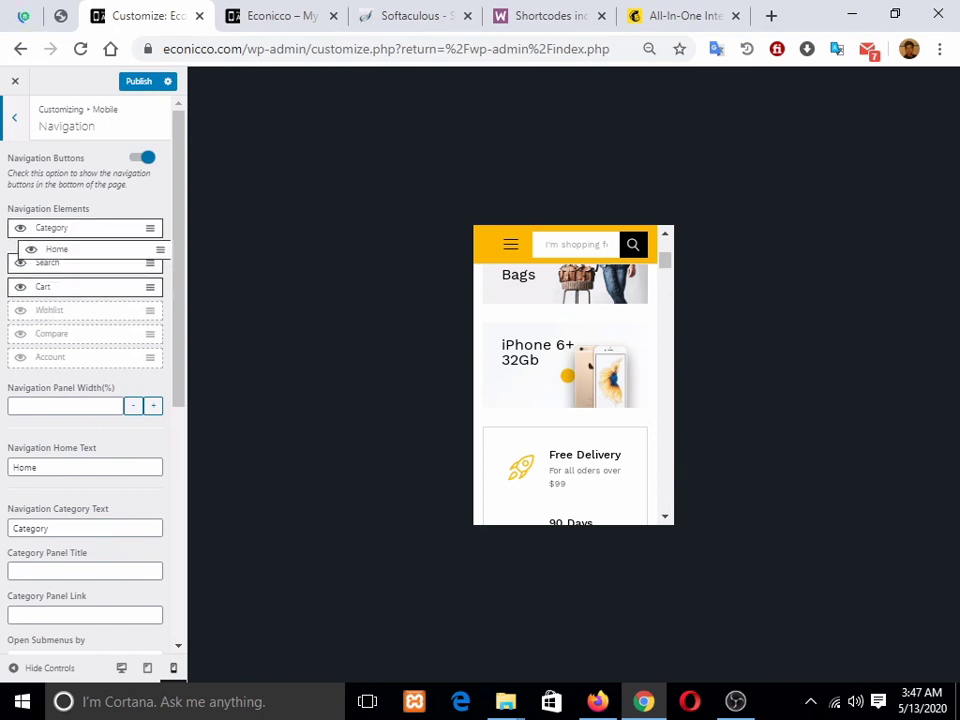
pyautogui.moveTo(160, 249); pyautogui.dragTo(158, 228)
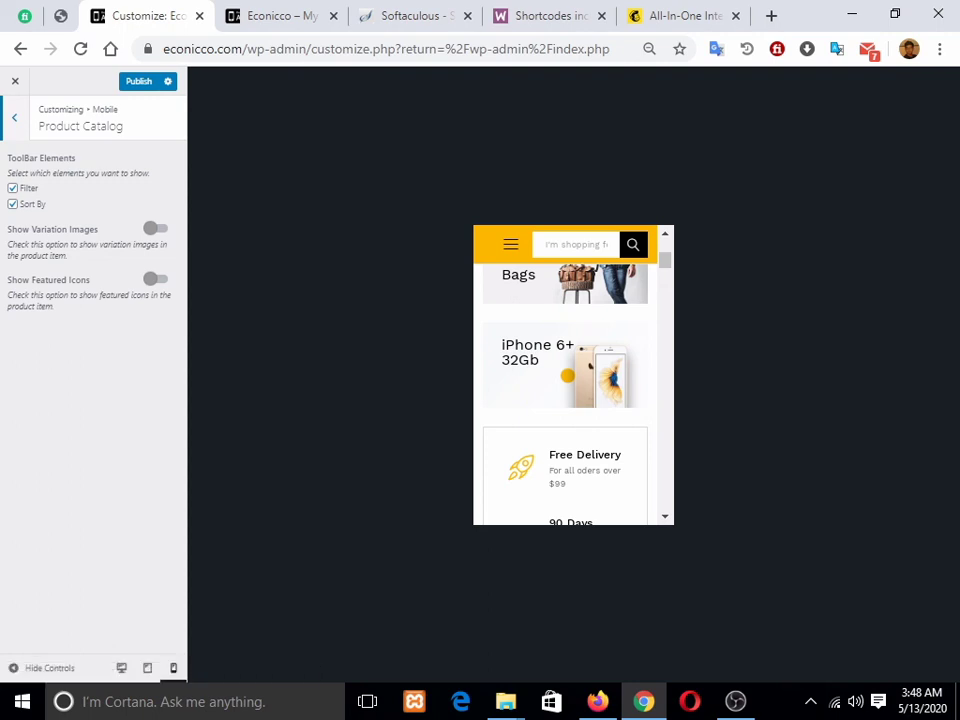
pyautogui.scroll(-5, 570, 400)
# Step: Return to the Mobile section list and open the Catalog Sidebar settings
pyautogui.scroll(2, 570, 400)
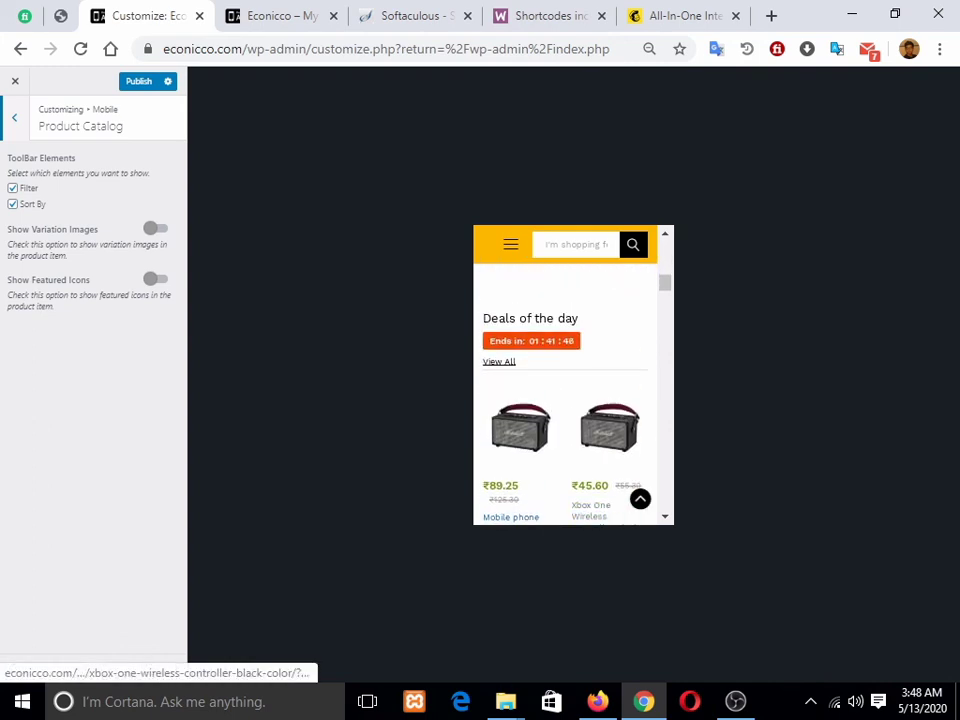
pyautogui.scroll(-2, 570, 400)
pyautogui.scroll(1, 570, 400)
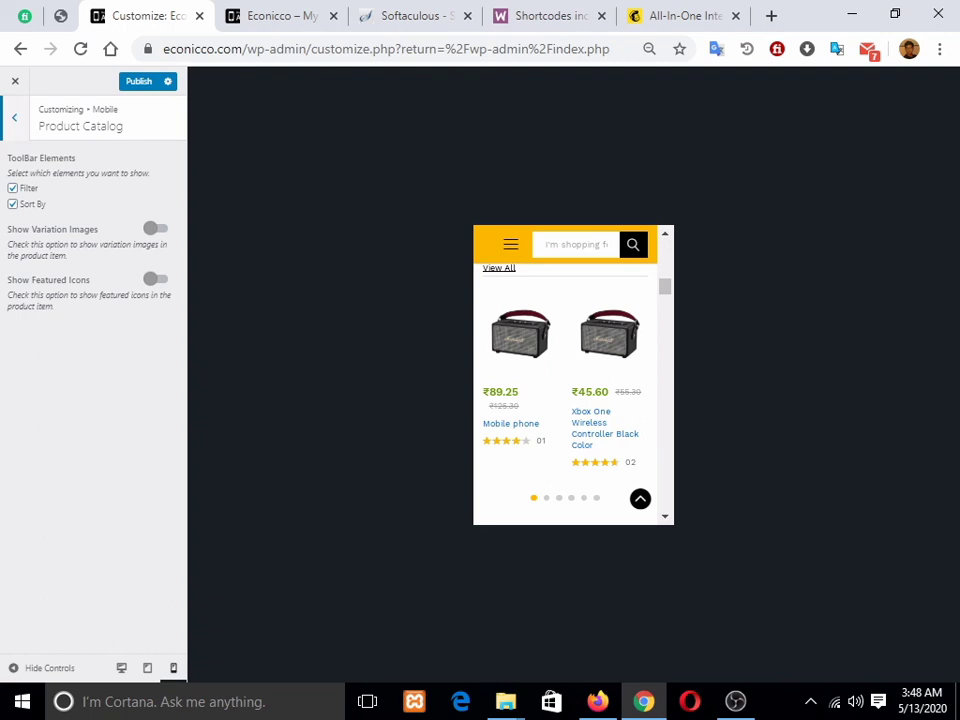
pyautogui.click(14, 118)
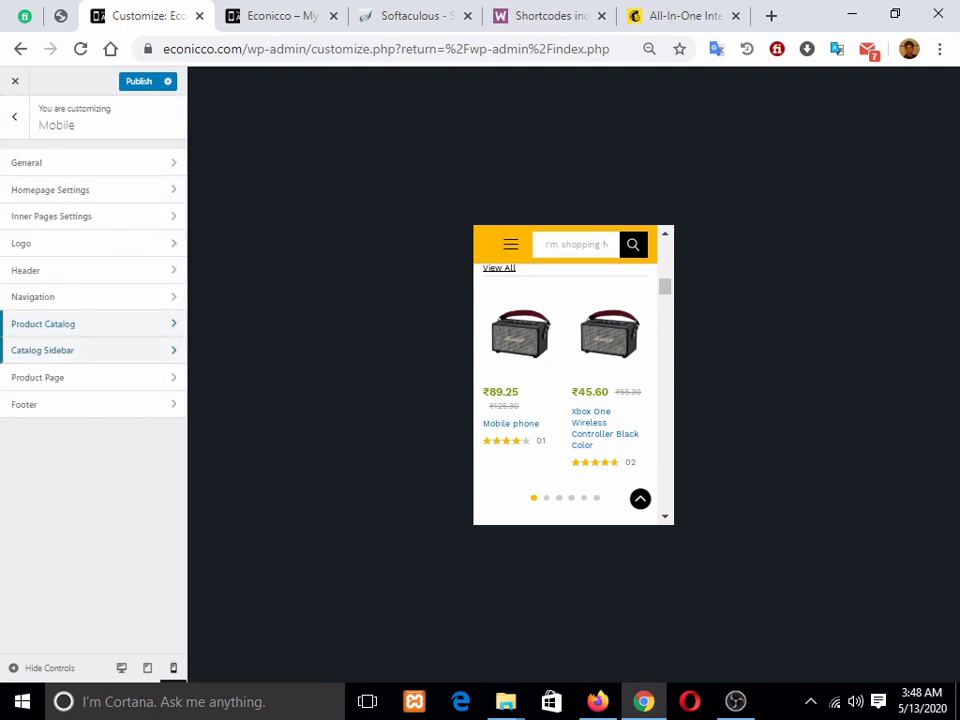
pyautogui.click(45, 350)
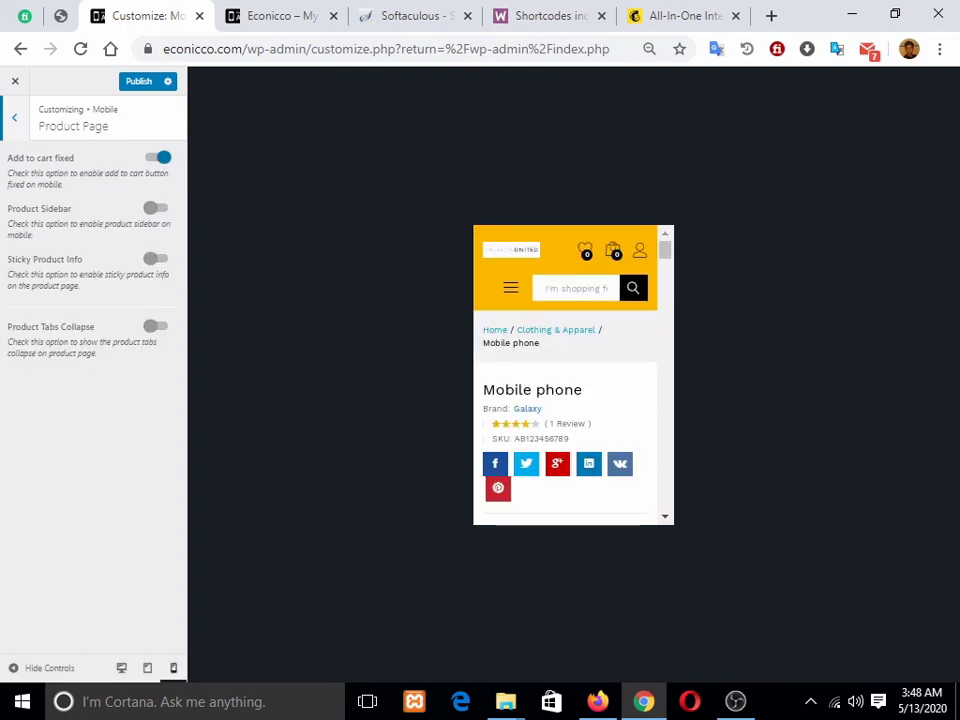
# Step: Scroll through the catalog preview, then bring up the live store's mobile view
pyautogui.scroll(-2, 573, 375)
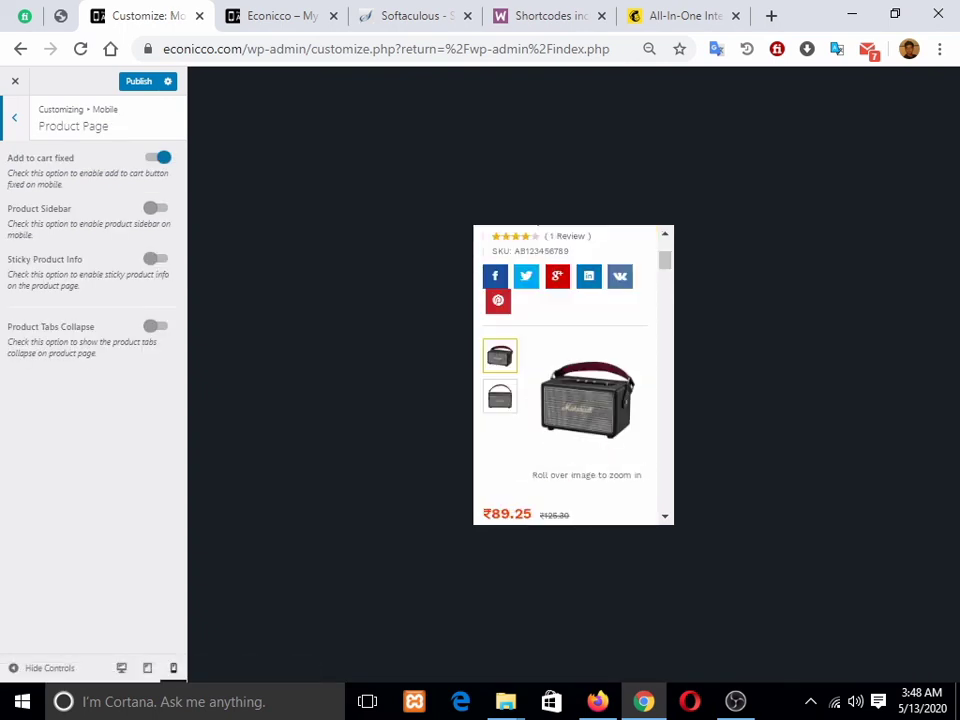
pyautogui.scroll(-10, 573, 375)
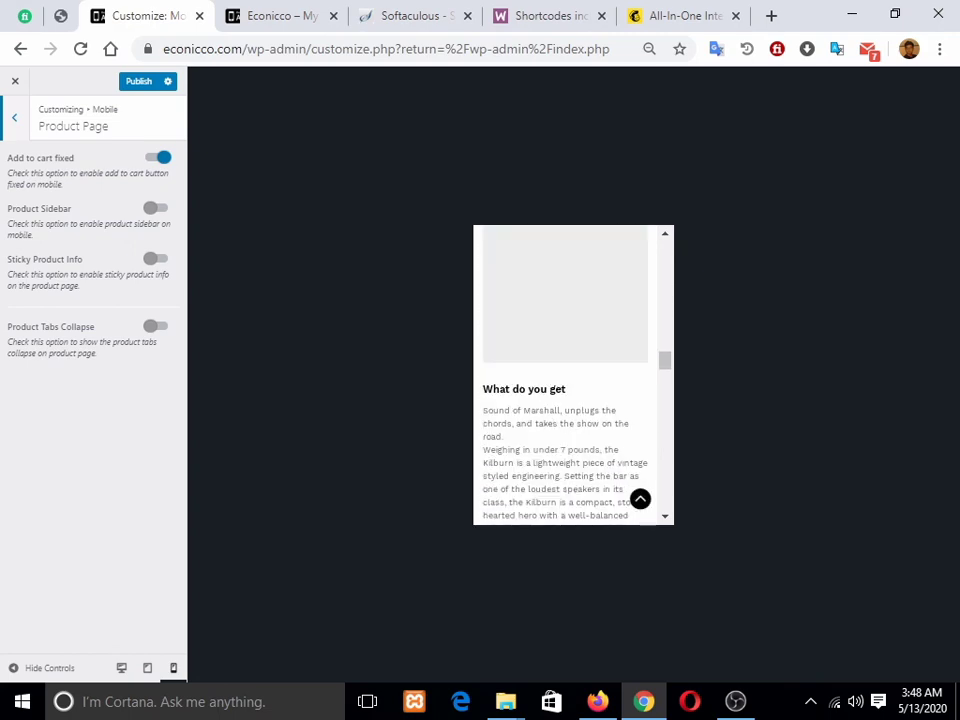
pyautogui.scroll(-3, 573, 375)
pyautogui.scroll(8, 573, 375)
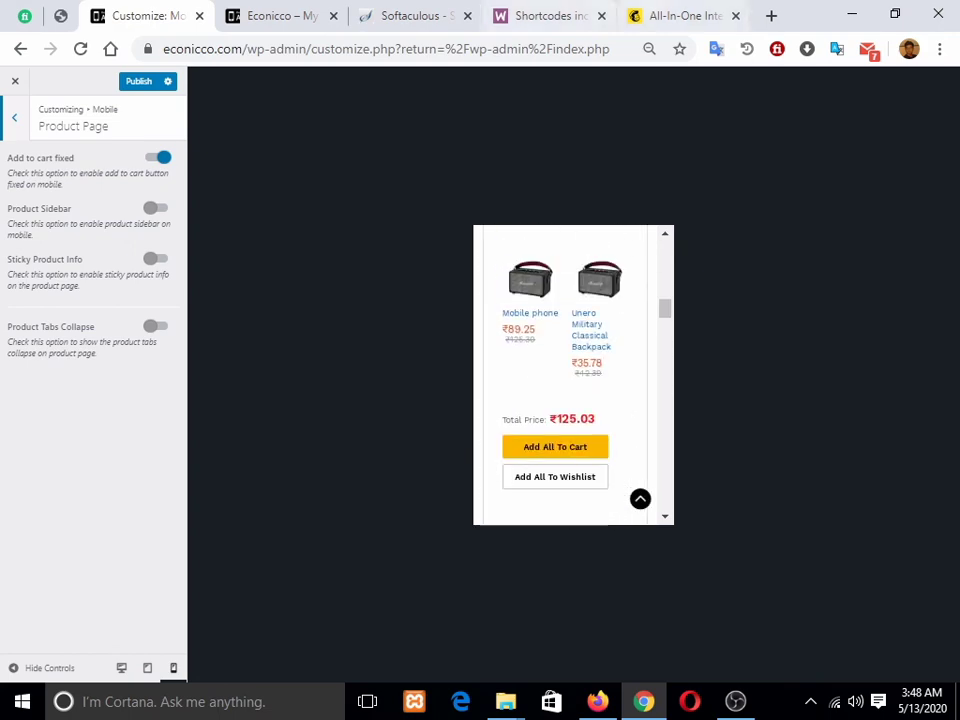
pyautogui.click(281, 16)
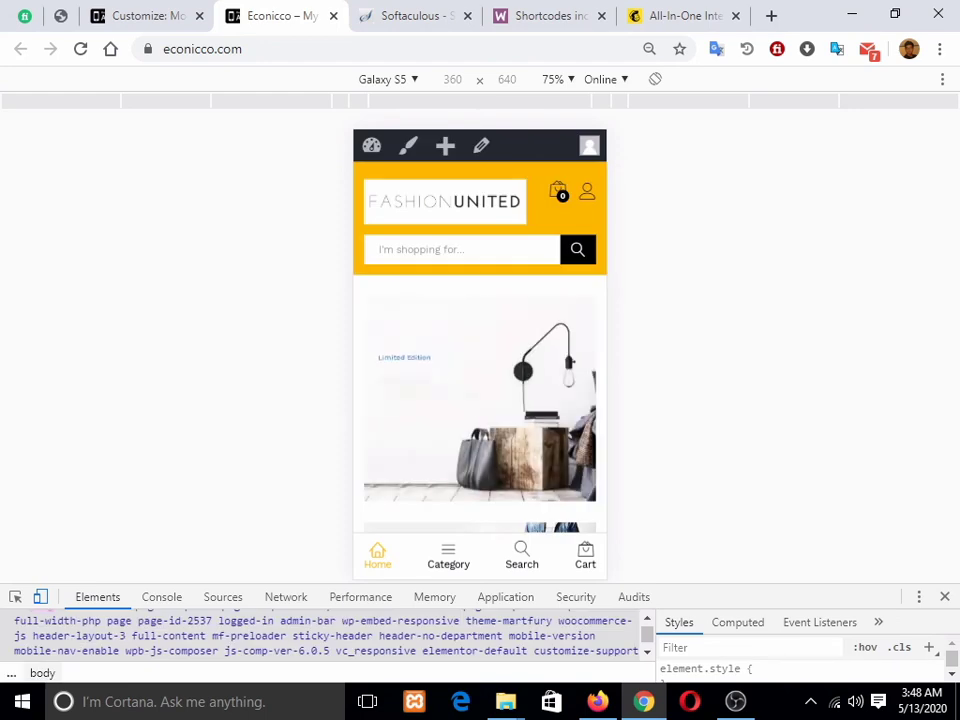
# Step: Compare the mobile Product Page settings against the first Deals of the day product on the phone preview
pyautogui.scroll(-5, 480, 350)
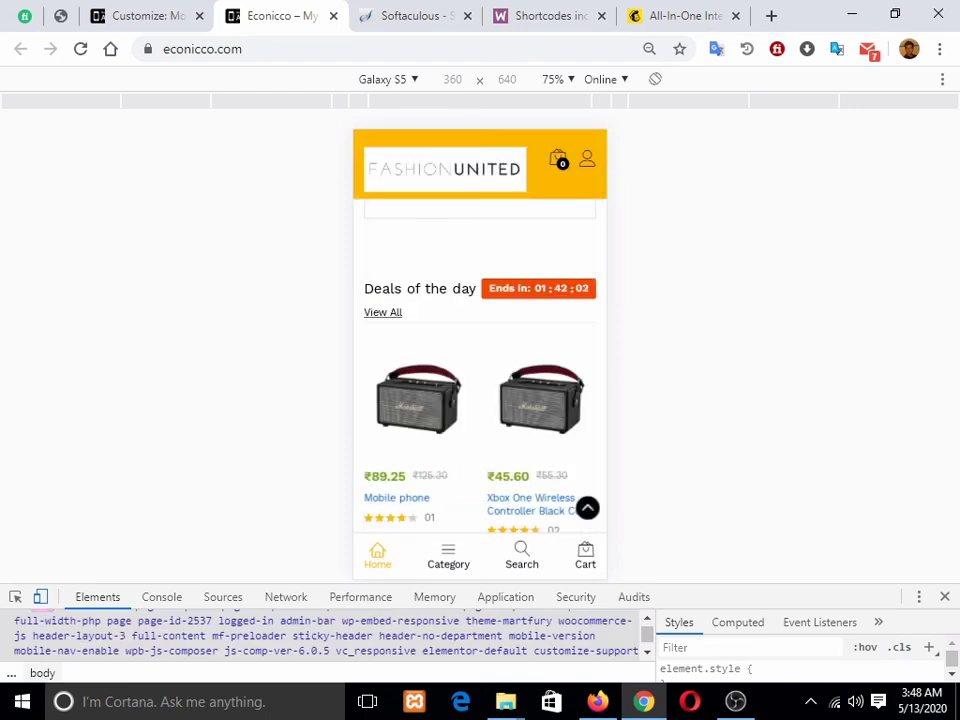
pyautogui.click(418, 400)
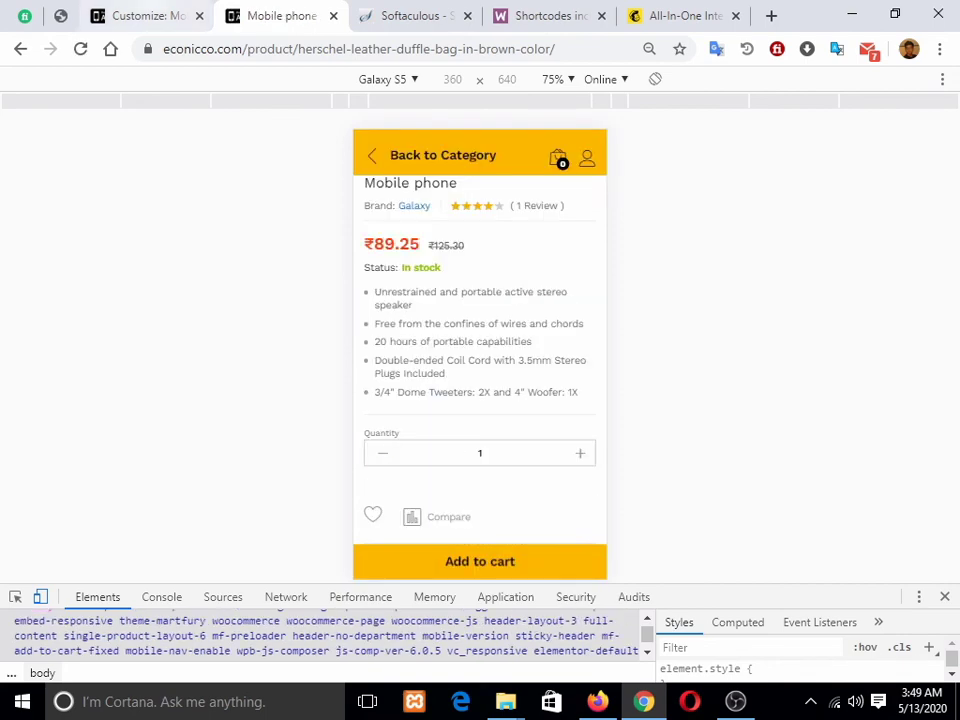
pyautogui.click(146, 16)
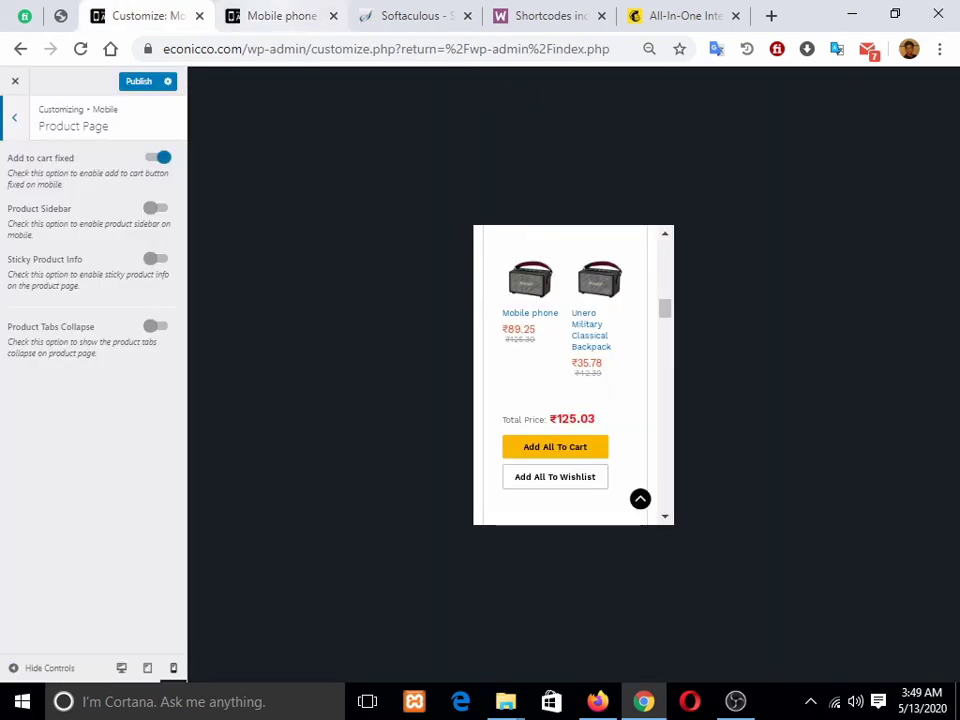
pyautogui.click(281, 16)
pyautogui.scroll(-5, 480, 354)
pyautogui.scroll(4, 480, 354)
pyautogui.click(146, 16)
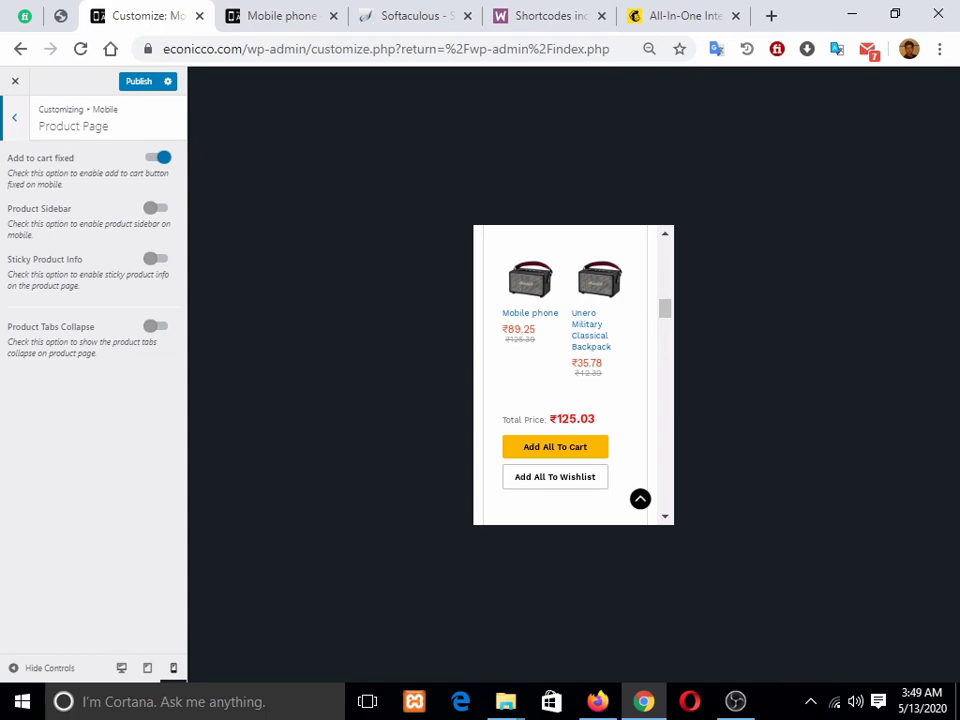
pyautogui.click(240, 16)
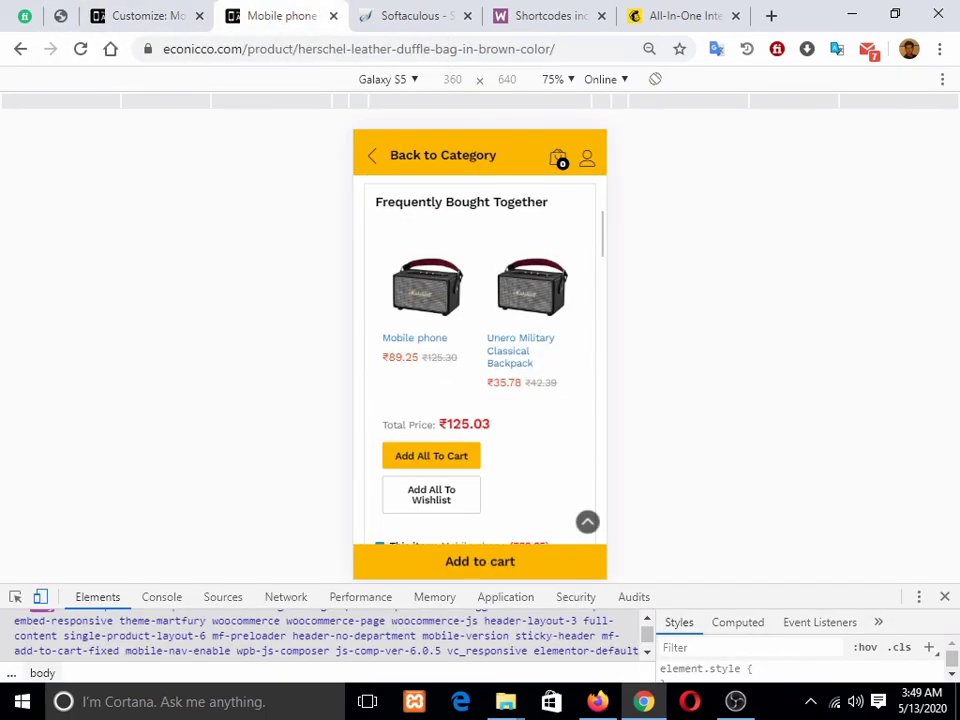
pyautogui.scroll(6, 480, 360)
pyautogui.scroll(-7, 480, 360)
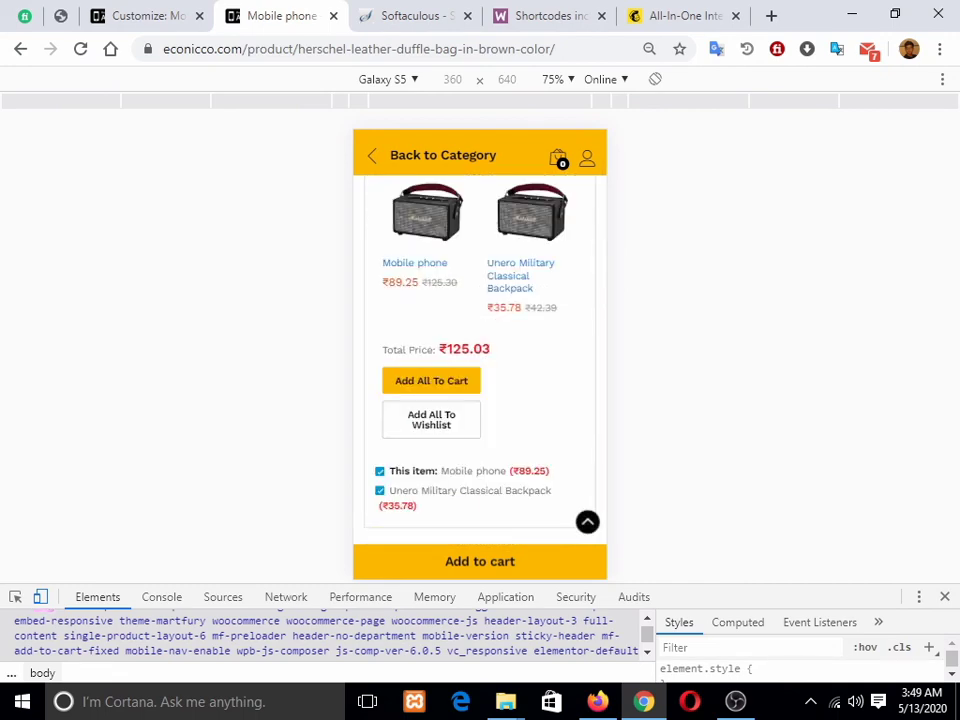
# Step: Review the mobile Footer settings, back out to the main Customizer panel, and return to the product page
pyautogui.click(145, 16)
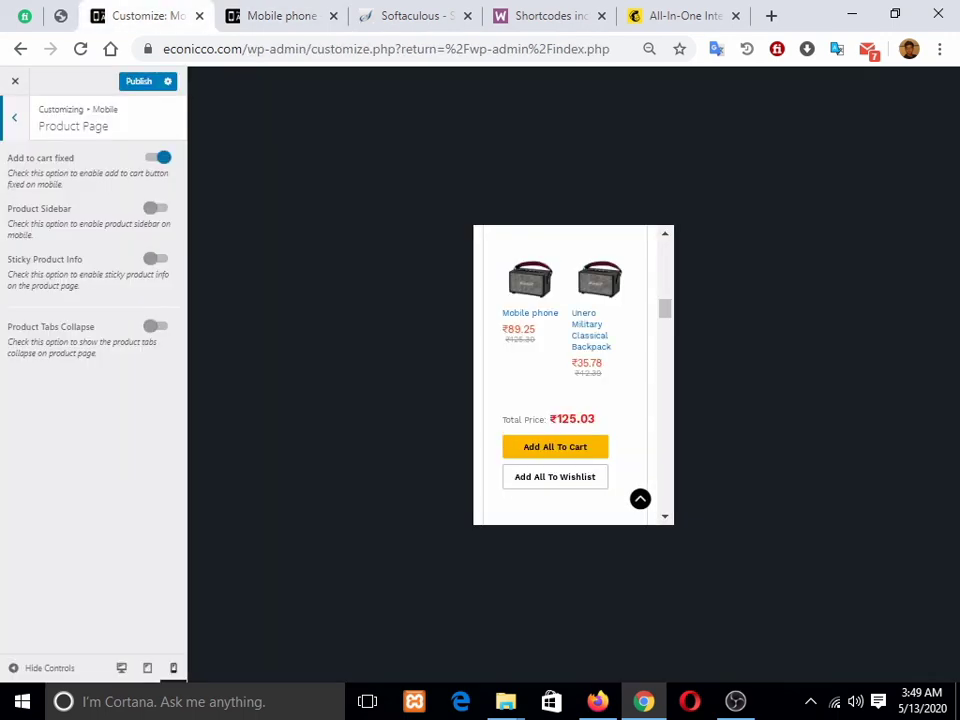
pyautogui.click(14, 117)
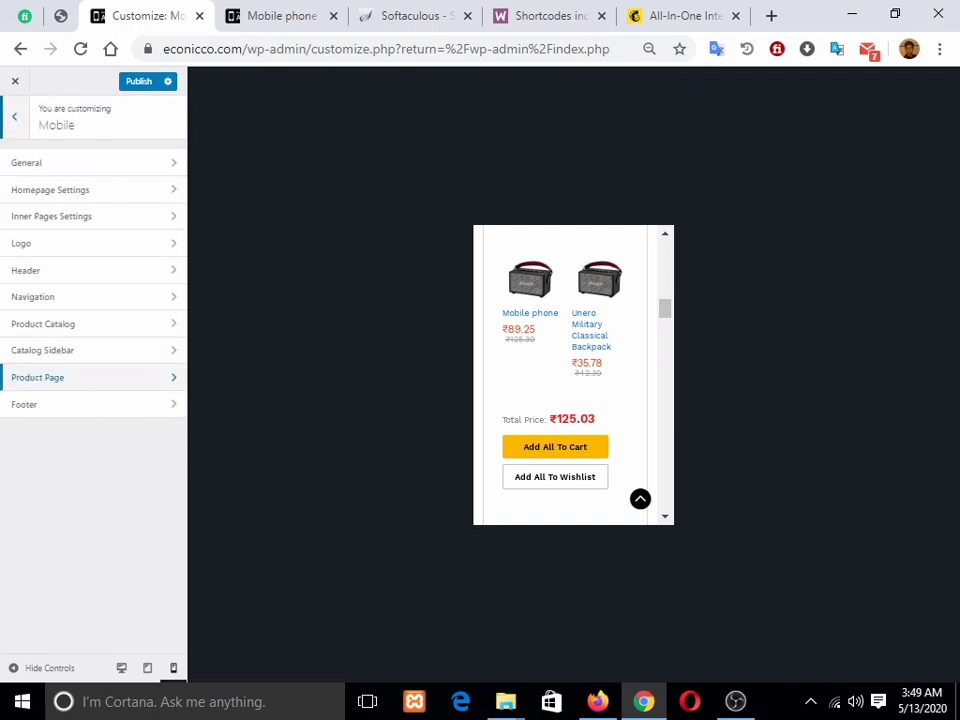
pyautogui.click(60, 404)
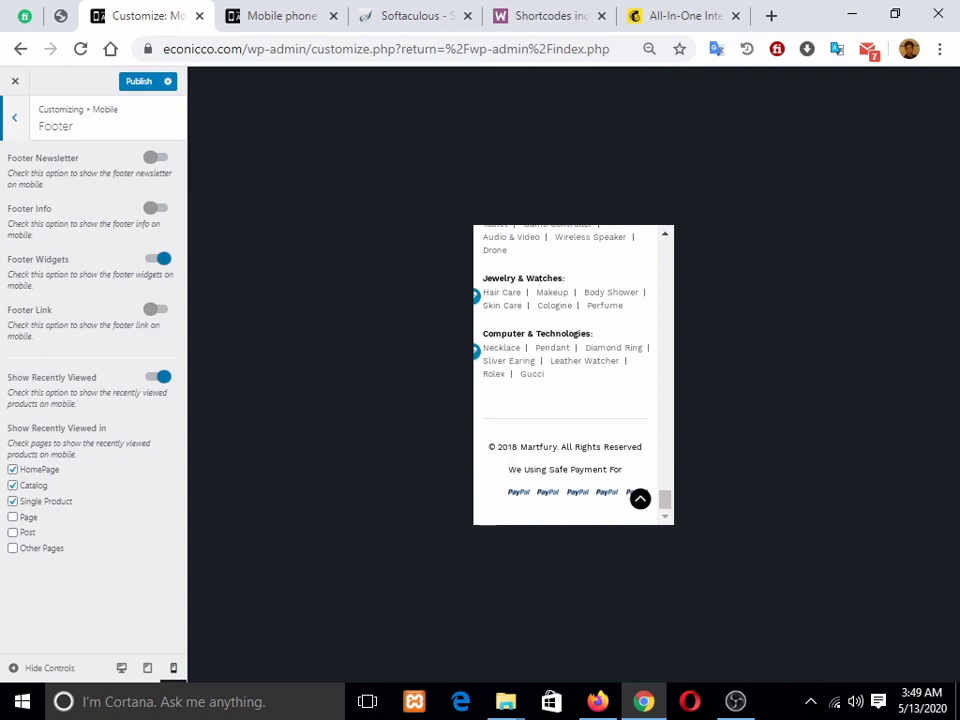
pyautogui.click(14, 118)
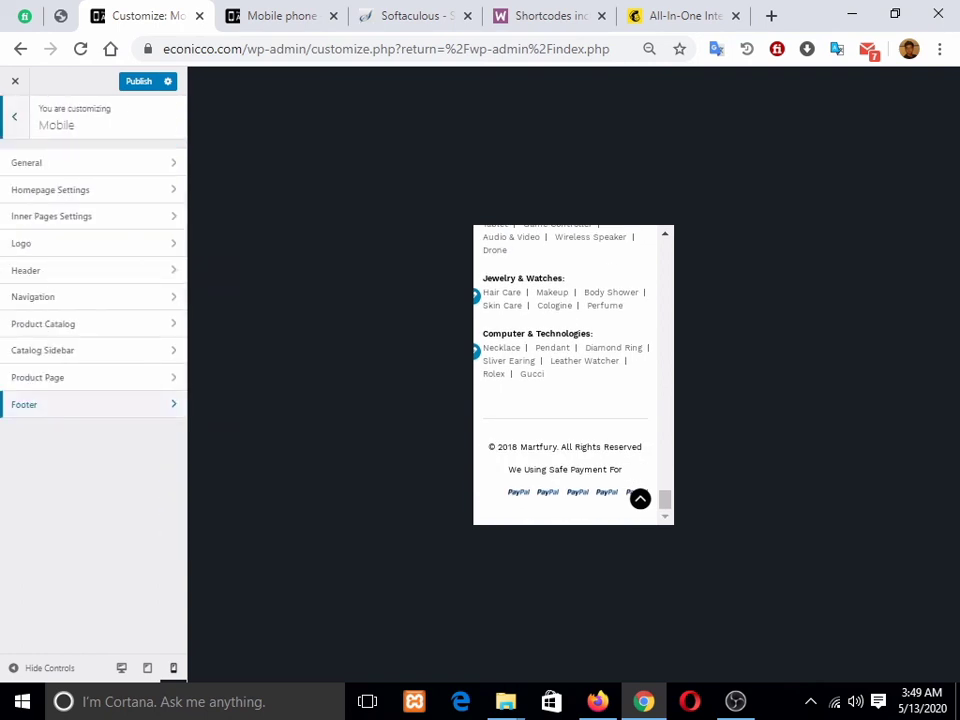
pyautogui.click(14, 118)
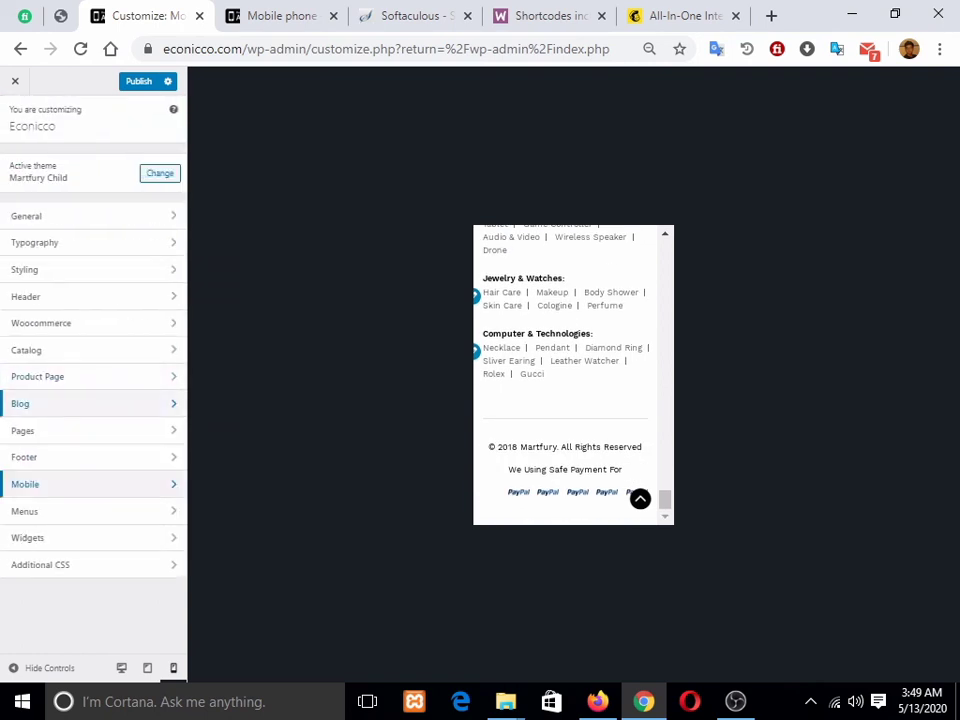
pyautogui.click(250, 15)
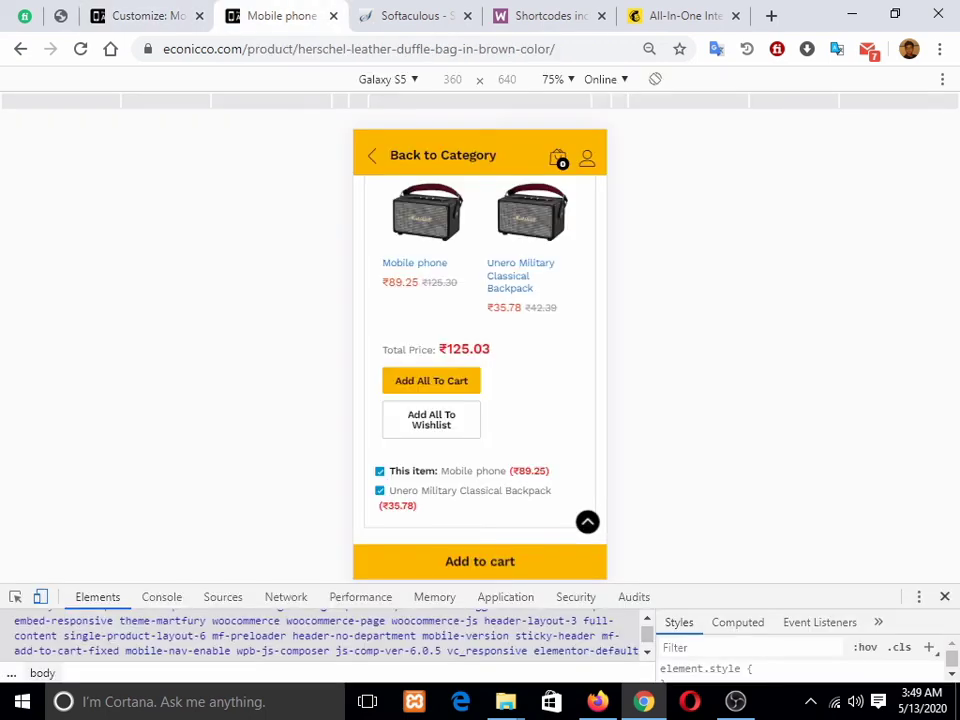
# Step: Close phone emulation and view the product page at desktop width, zooming out and back in
pyautogui.press('F12')
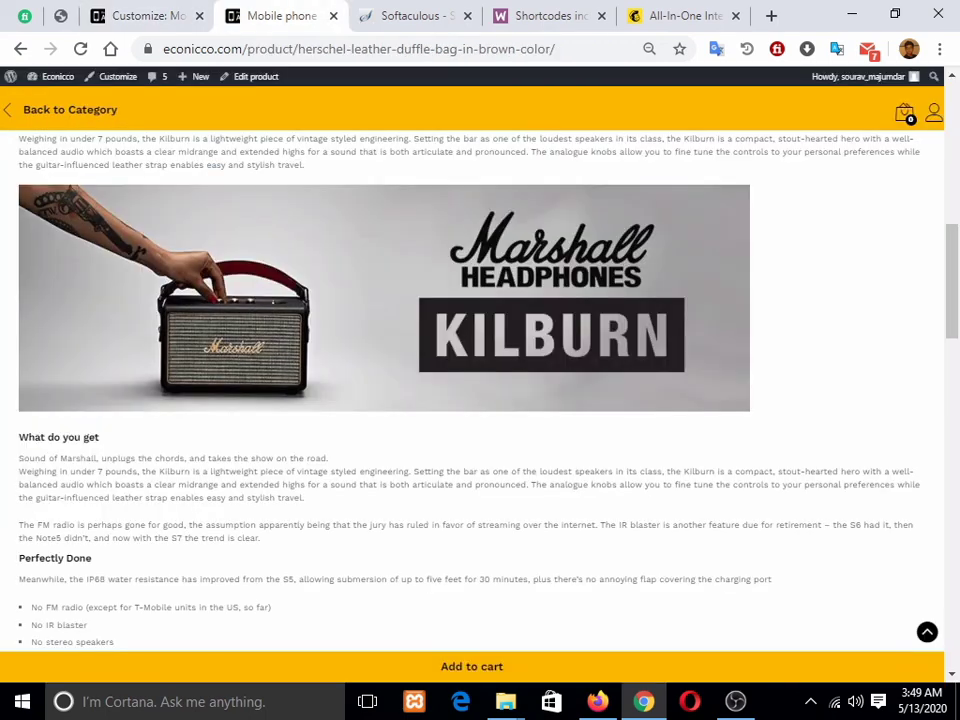
pyautogui.scroll(8, 480, 370)
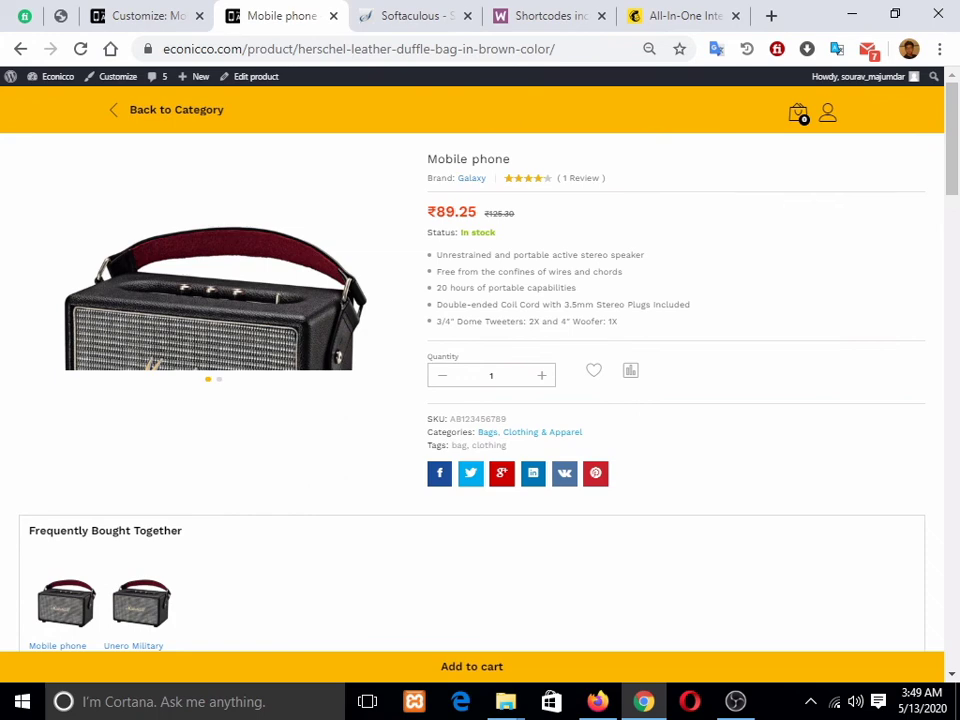
pyautogui.hotkey('ctrl', '-')
pyautogui.hotkey('ctrl', '-')
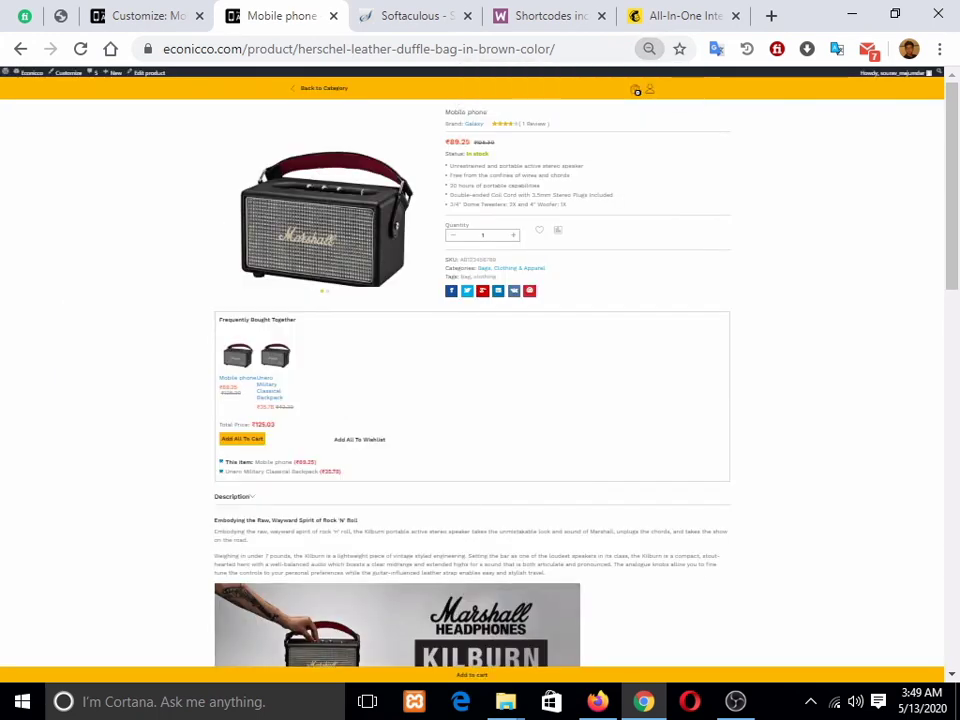
pyautogui.hotkey('ctrl', '+')
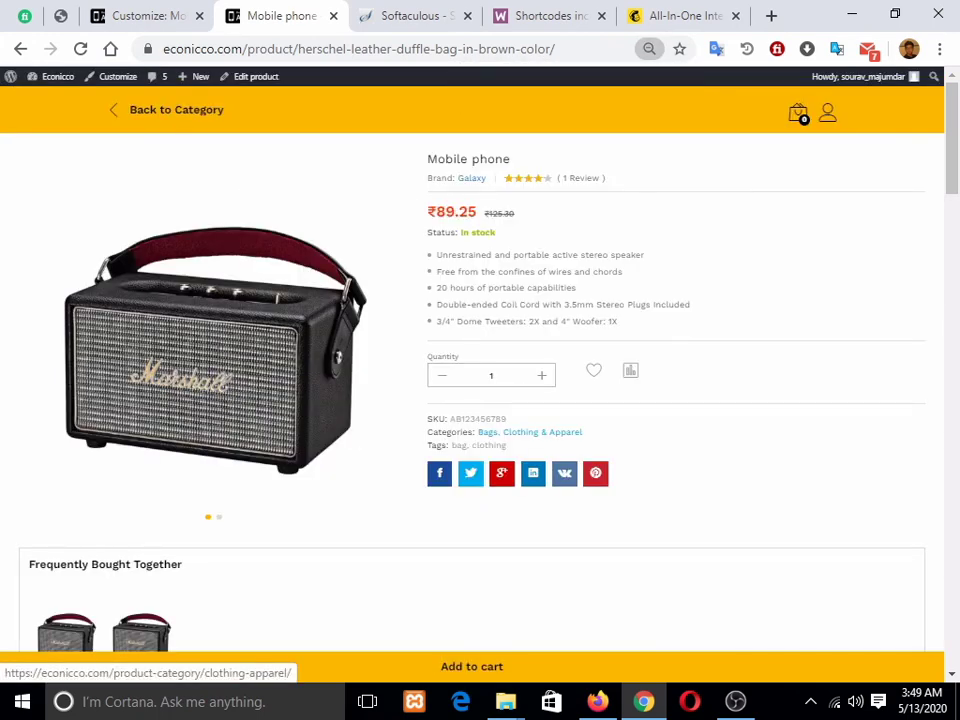
# Step: Trim the address back to econicco.com to load the store home page, then switch to Firefox
pyautogui.moveTo(553, 48); pyautogui.dragTo(246, 48)
pyautogui.press('BackSpace')
pyautogui.press('Return')
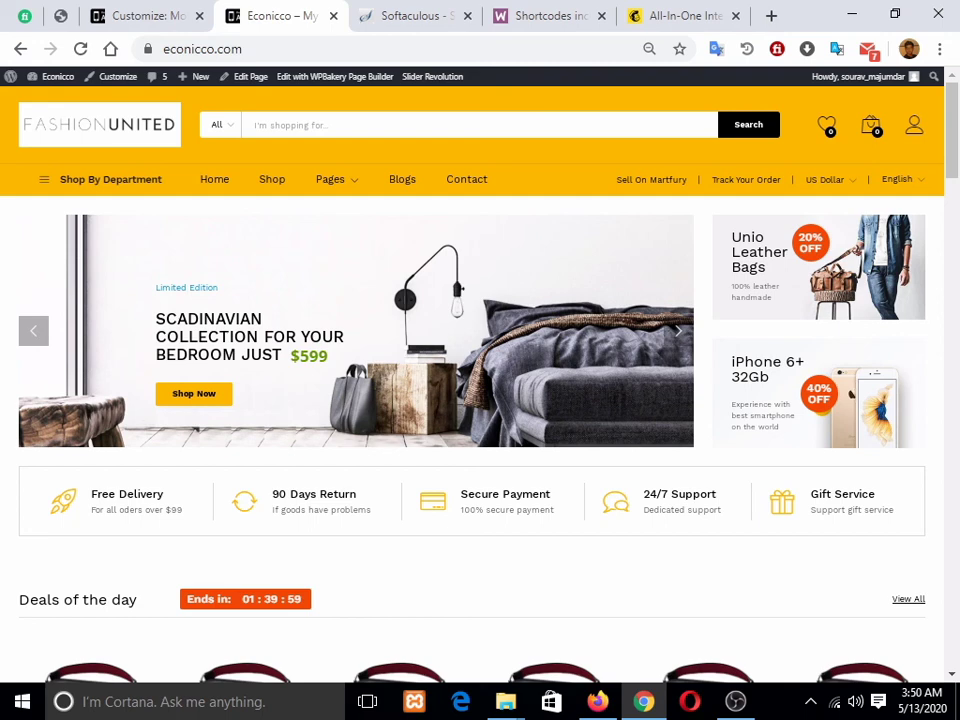
pyautogui.hotkey('alt', 'Tab')
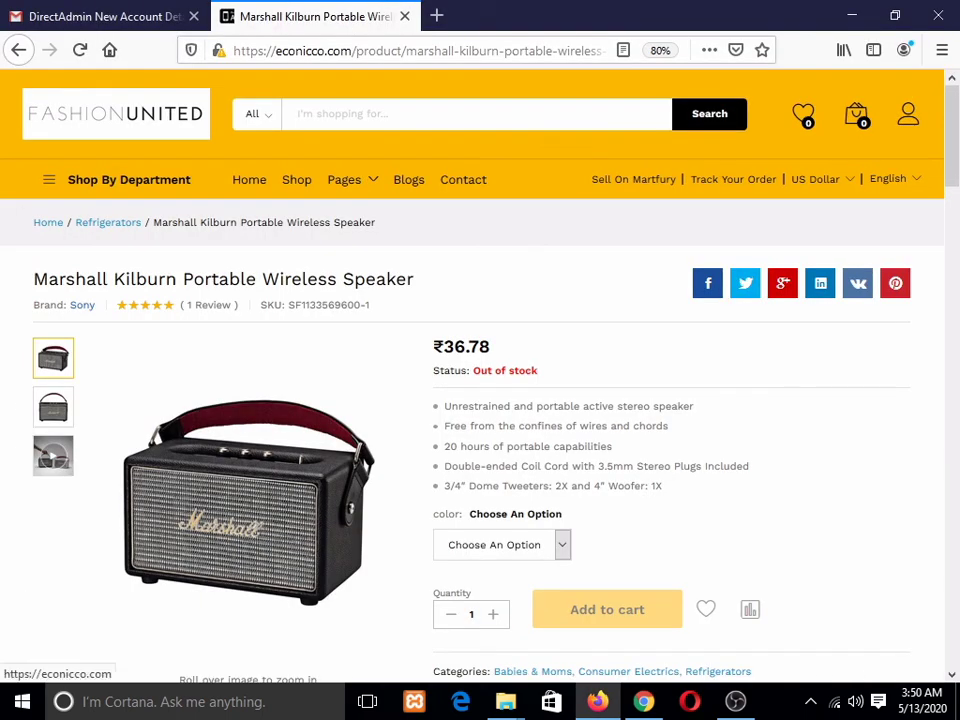
# Step: Go to the store home page and log out from the account menu
pyautogui.click(116, 114)
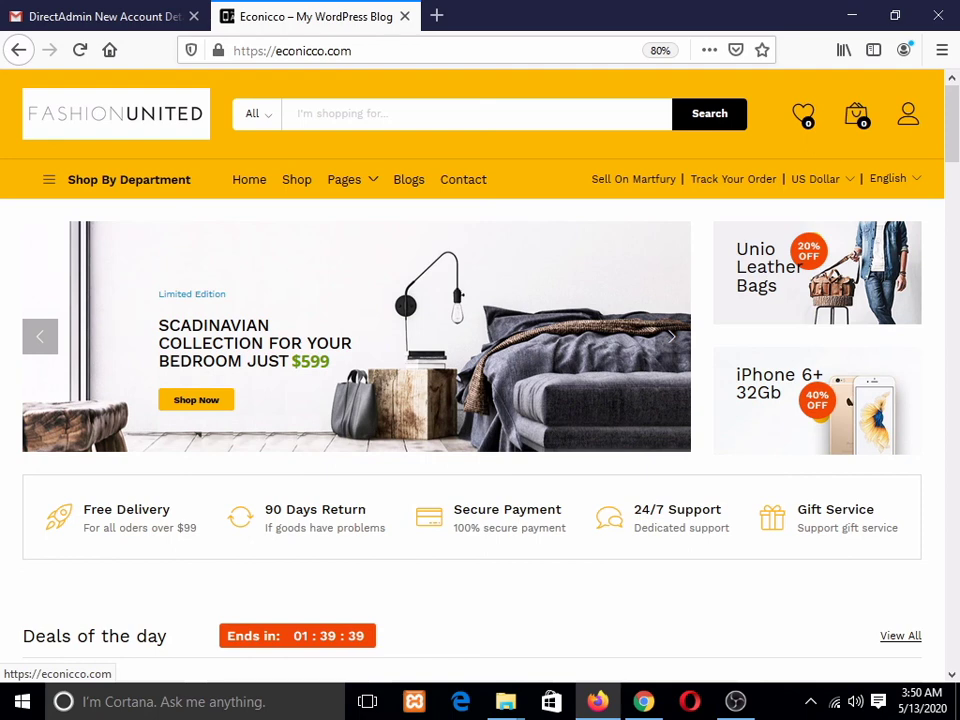
pyautogui.scroll(-8, 480, 400)
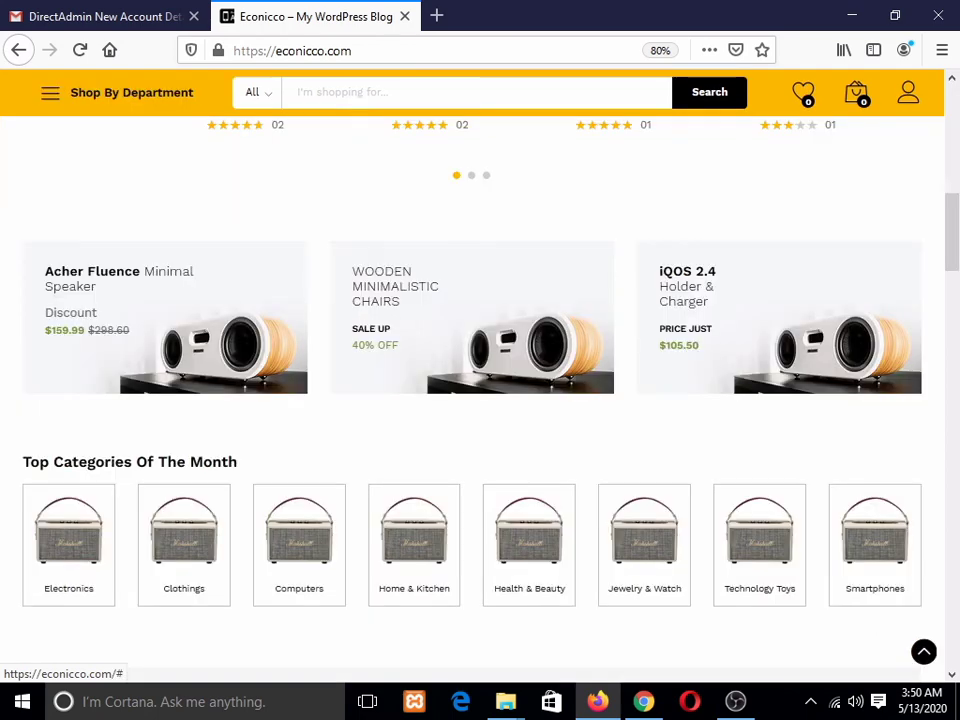
pyautogui.scroll(7, 480, 400)
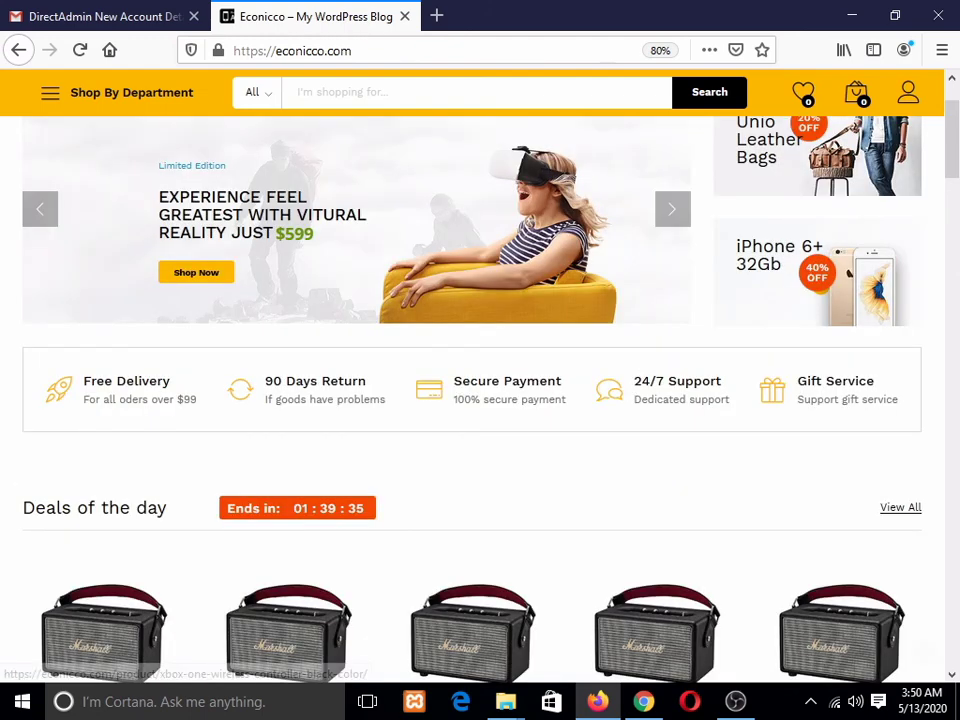
pyautogui.scroll(2, 480, 400)
pyautogui.moveTo(908, 113)
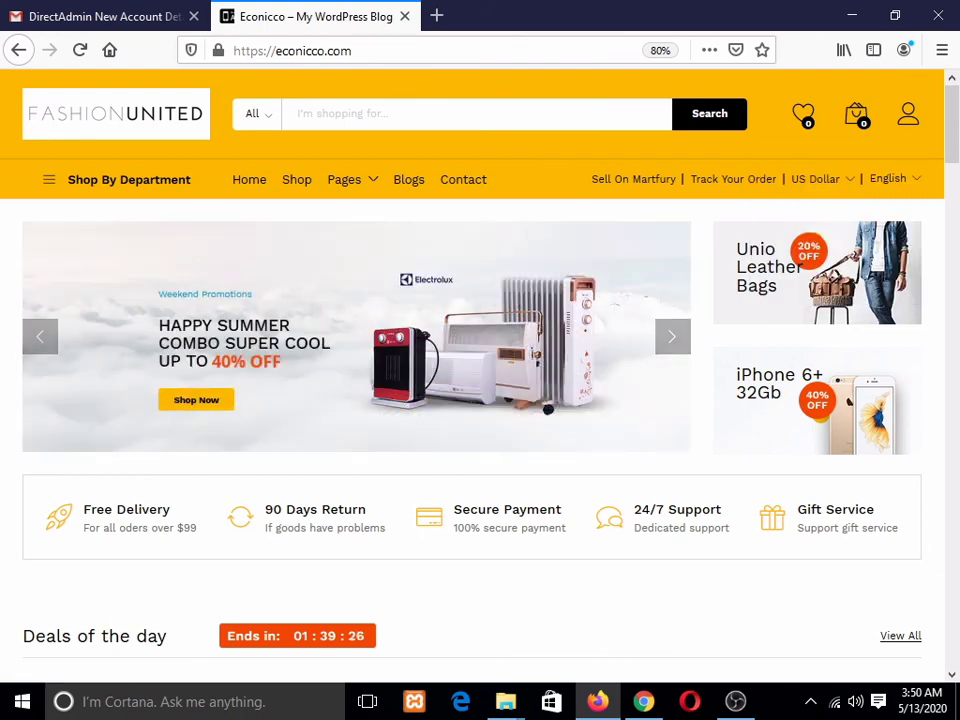
pyautogui.scroll(-3, 700, 450)
pyautogui.moveTo(908, 93)
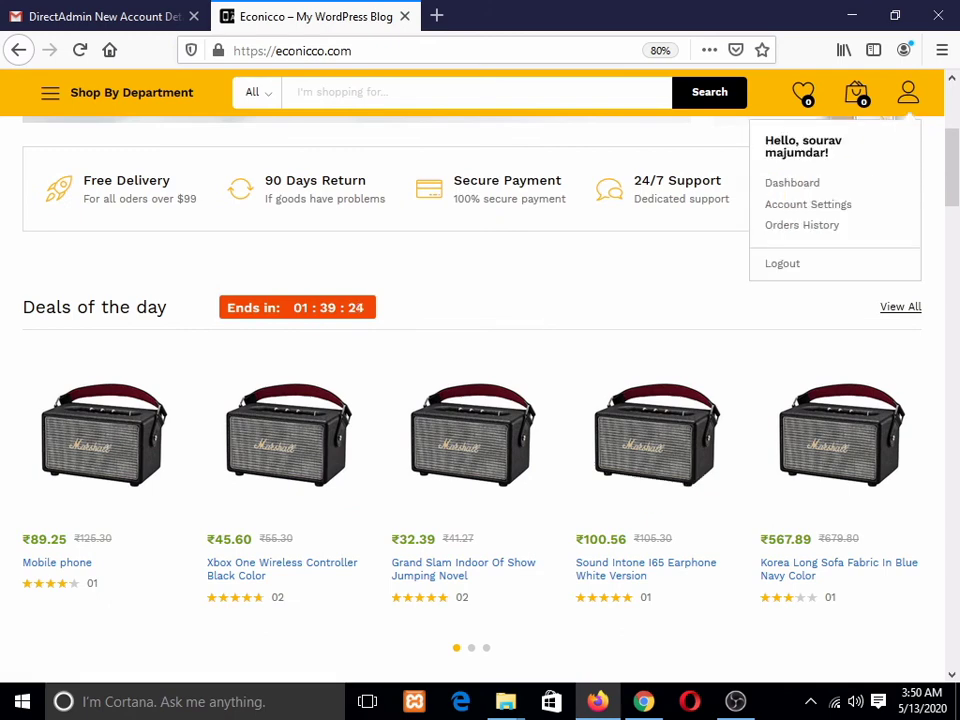
pyautogui.click(782, 260)
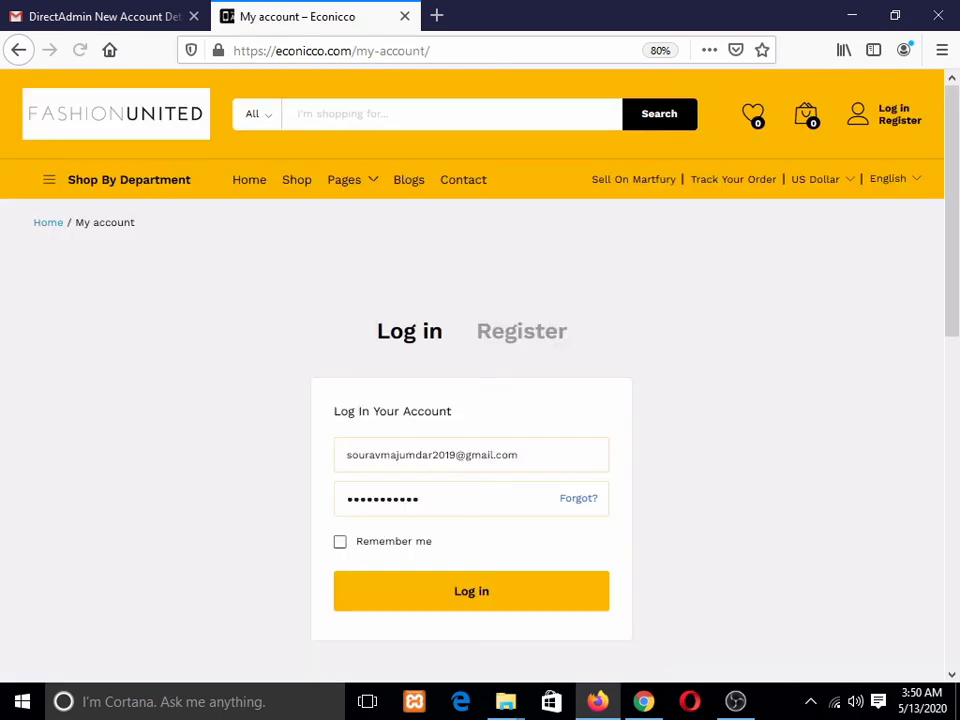
# Step: Toggle the My account form to Register and back to Log in
pyautogui.scroll(-4, 471, 376)
pyautogui.scroll(3, 471, 376)
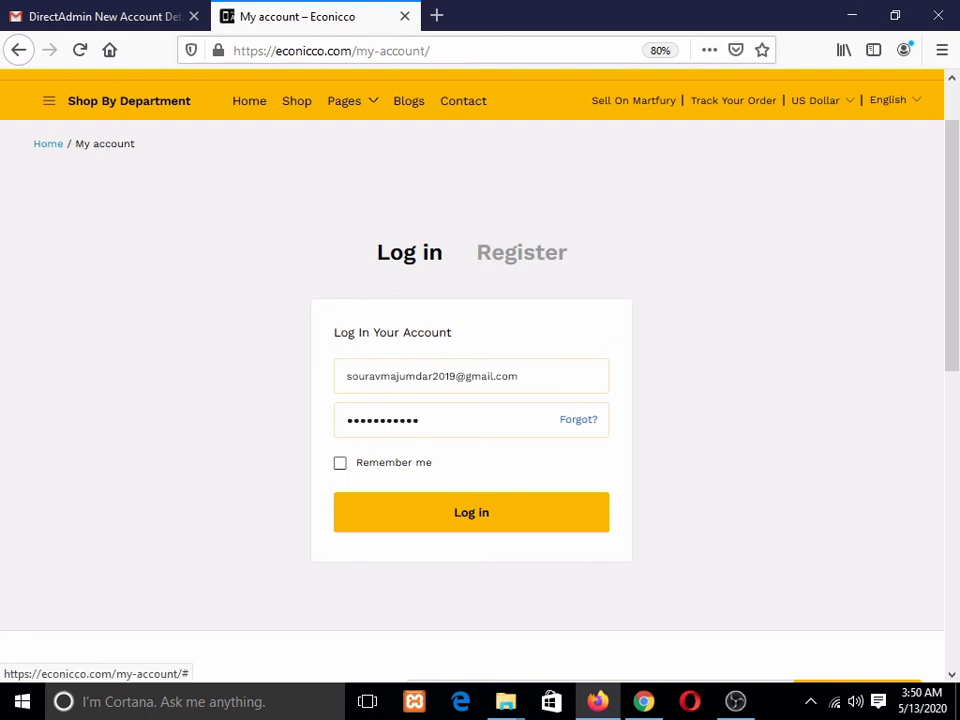
pyautogui.click(521, 252)
pyautogui.click(409, 252)
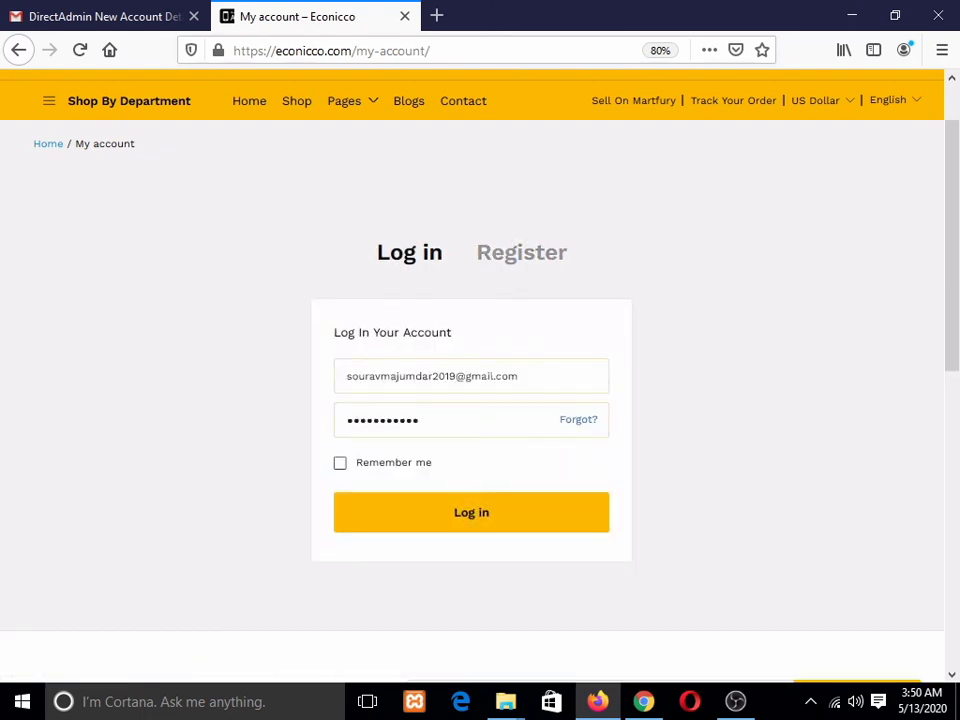